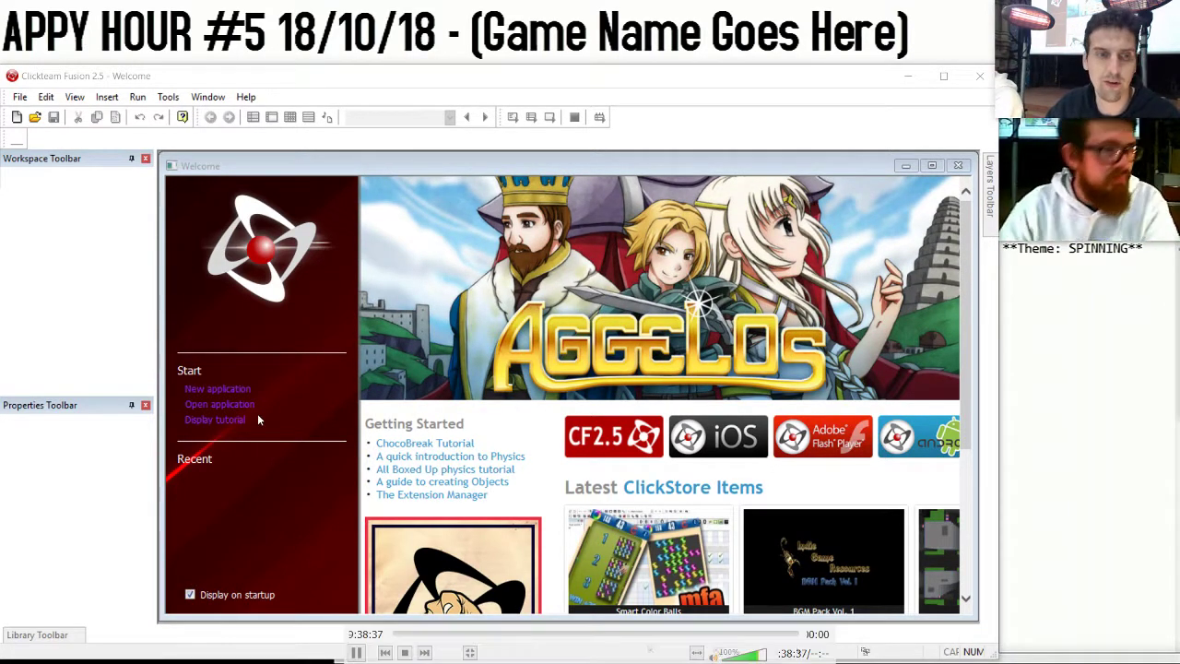
# Create a new application and open Frame 1 in the frame editor within a maximized window.
pyautogui.click(246, 387)
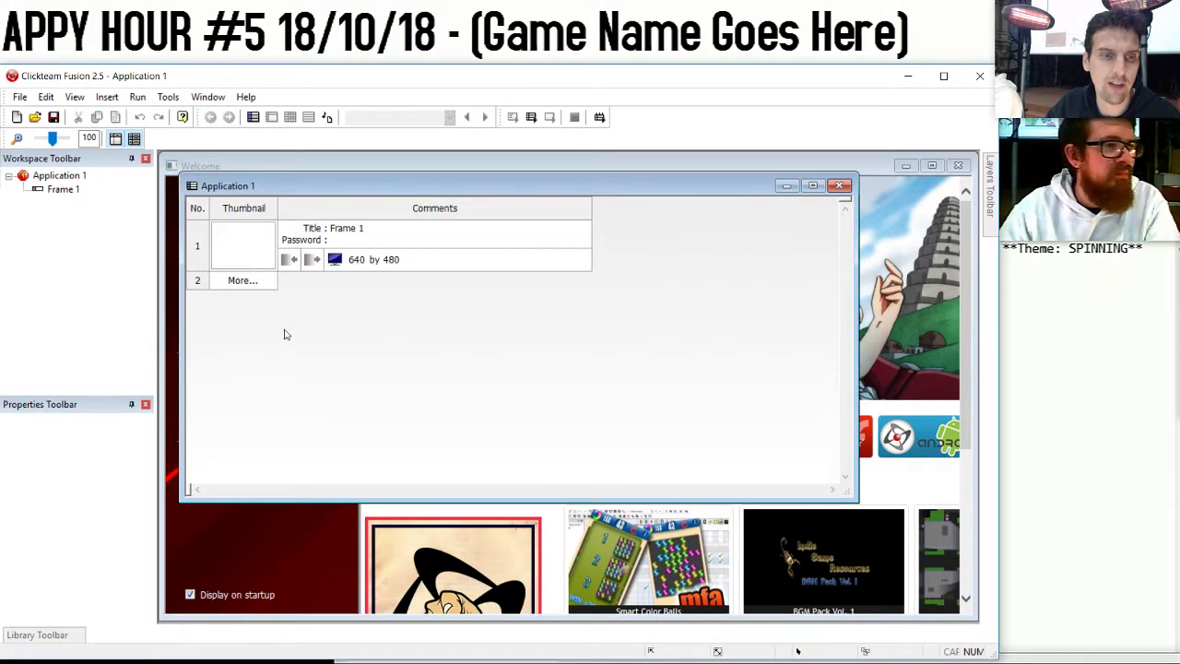
pyautogui.click(813, 186)
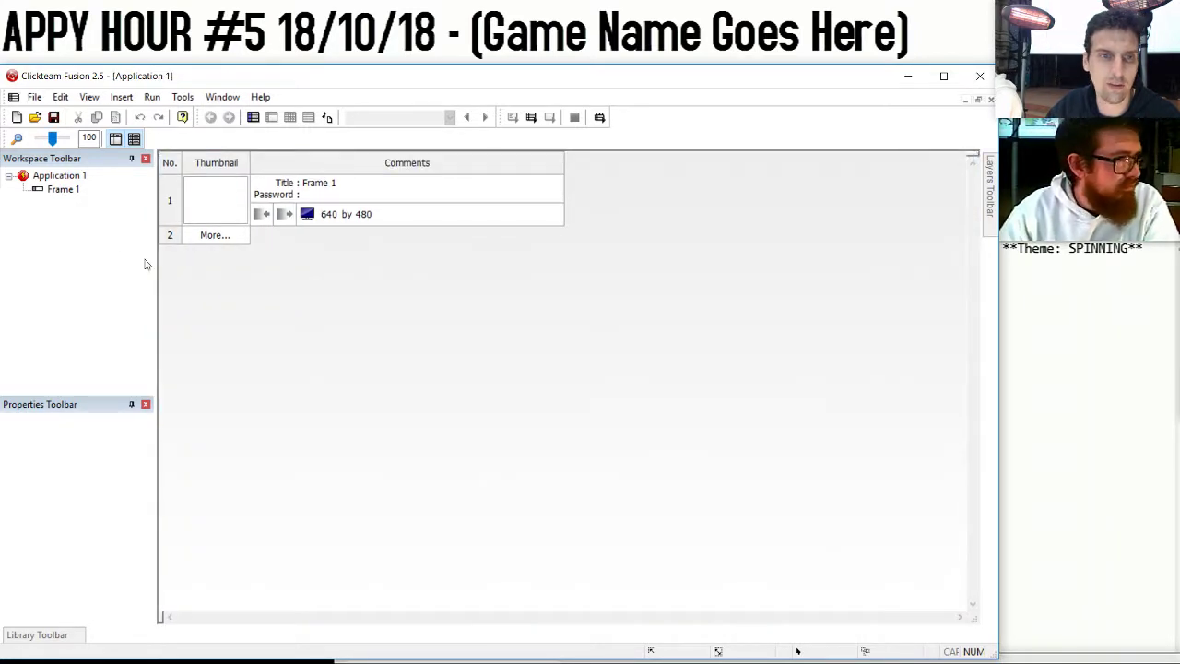
pyautogui.doubleClick(231, 214)
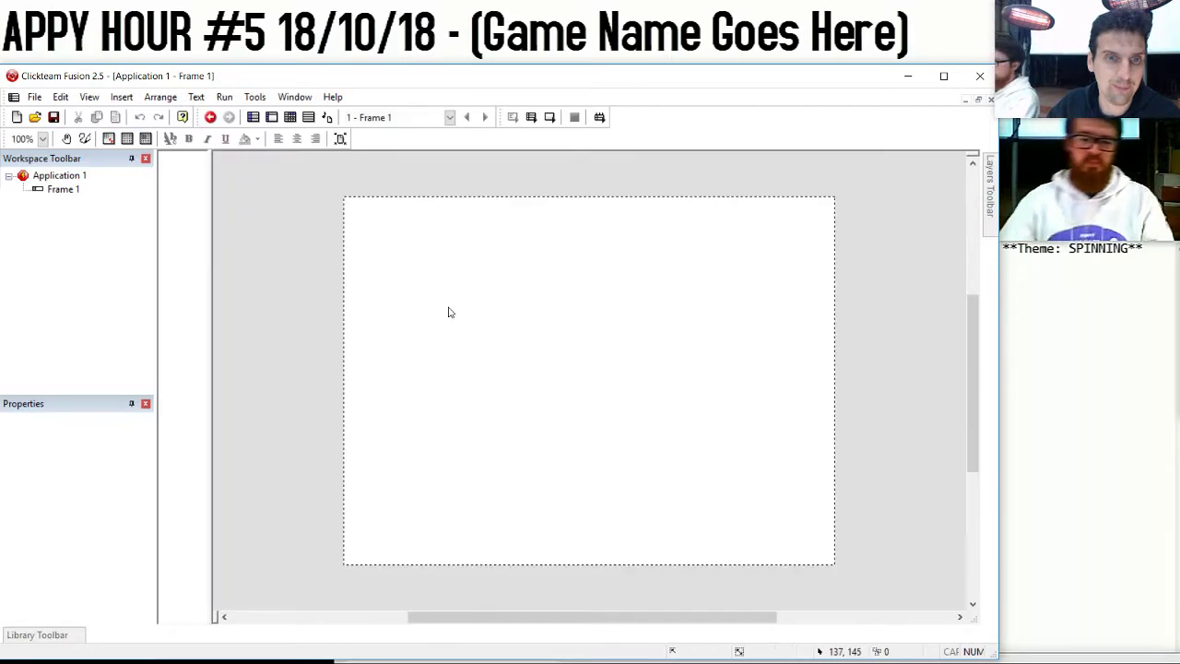
# Browse the full list of object types that can be inserted into Frame 1.
pyautogui.doubleClick(448, 311)
pyautogui.scroll(-1, 616, 261)
pyautogui.moveTo(616, 261); pyautogui.dragTo(610, 424)
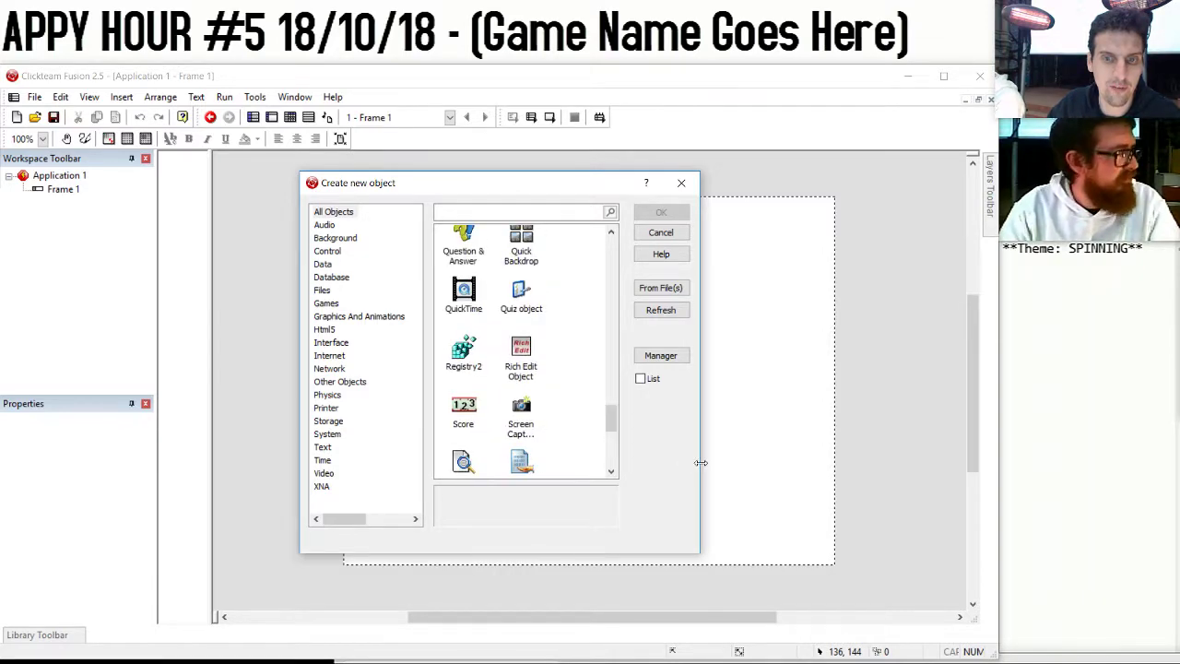
pyautogui.moveTo(700, 463); pyautogui.dragTo(820, 448)
pyautogui.moveTo(737, 441); pyautogui.dragTo(742, 267)
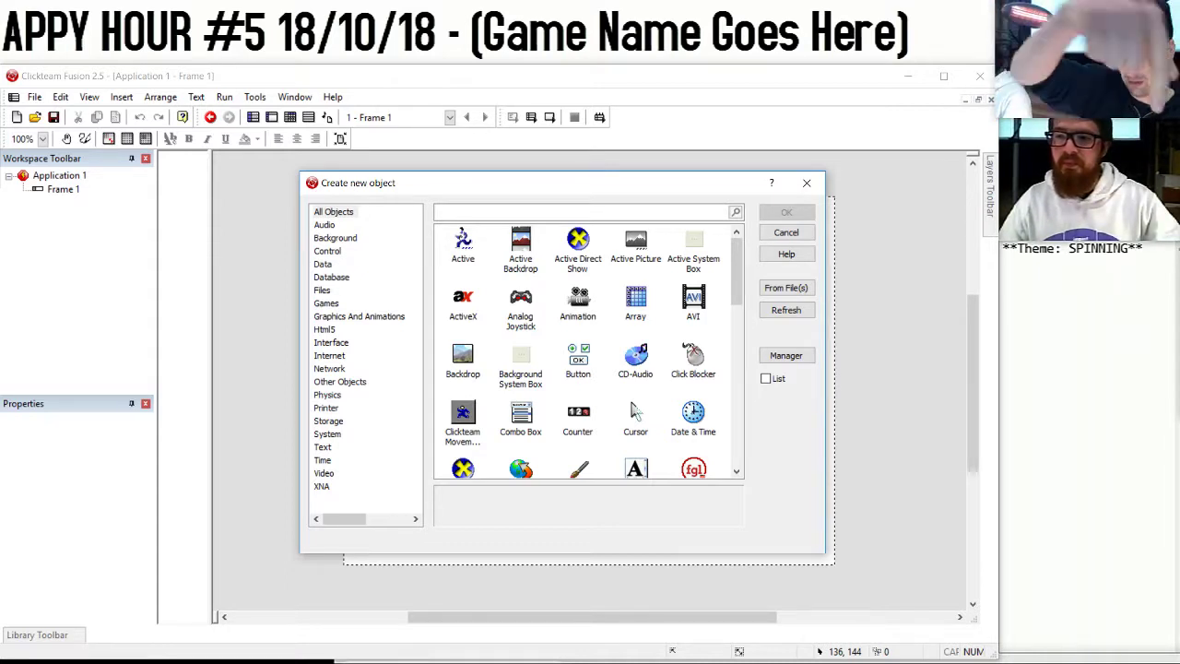
# List "castle", "simulation", "bounce off walls" and "use all items" below the theme in the notes, and dismiss the object list without inserting anything.
pyautogui.click(1070, 295)
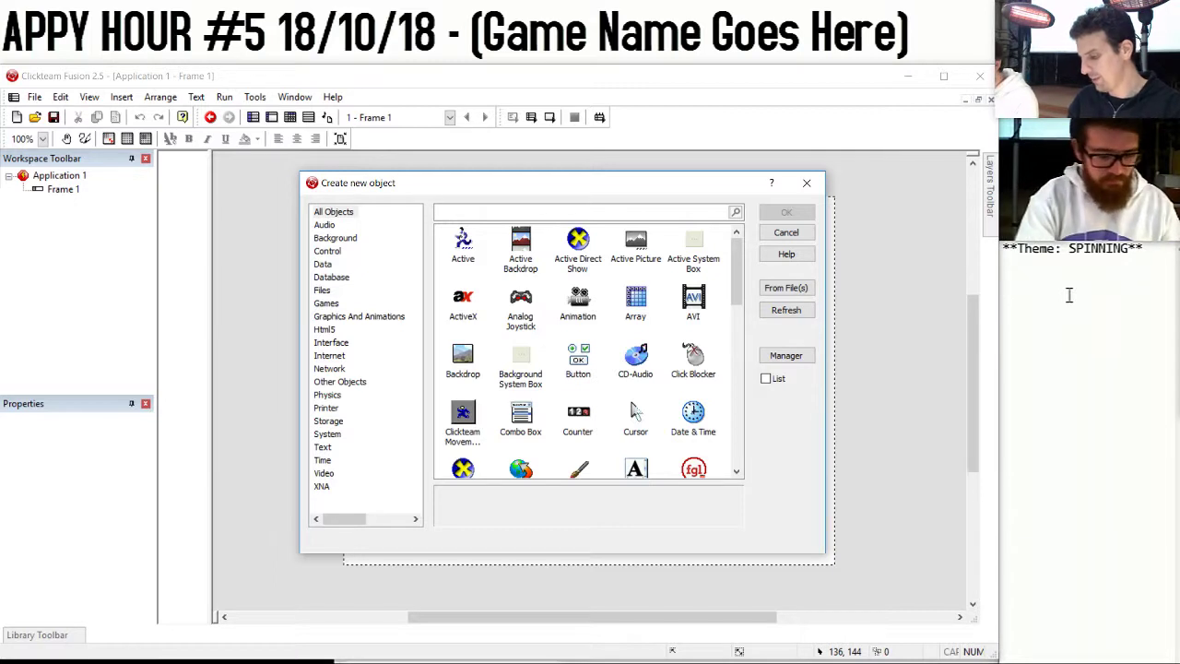
pyautogui.write('caa')
pyautogui.press('BackSpace')
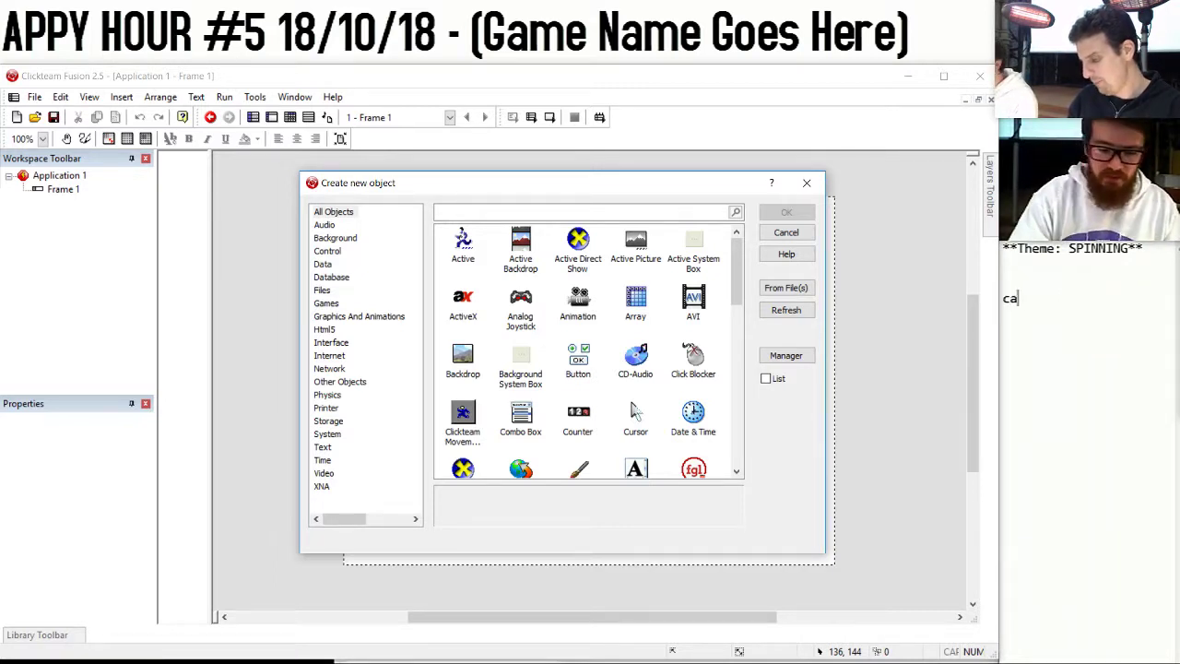
pyautogui.write('stle')
pyautogui.press('Return')
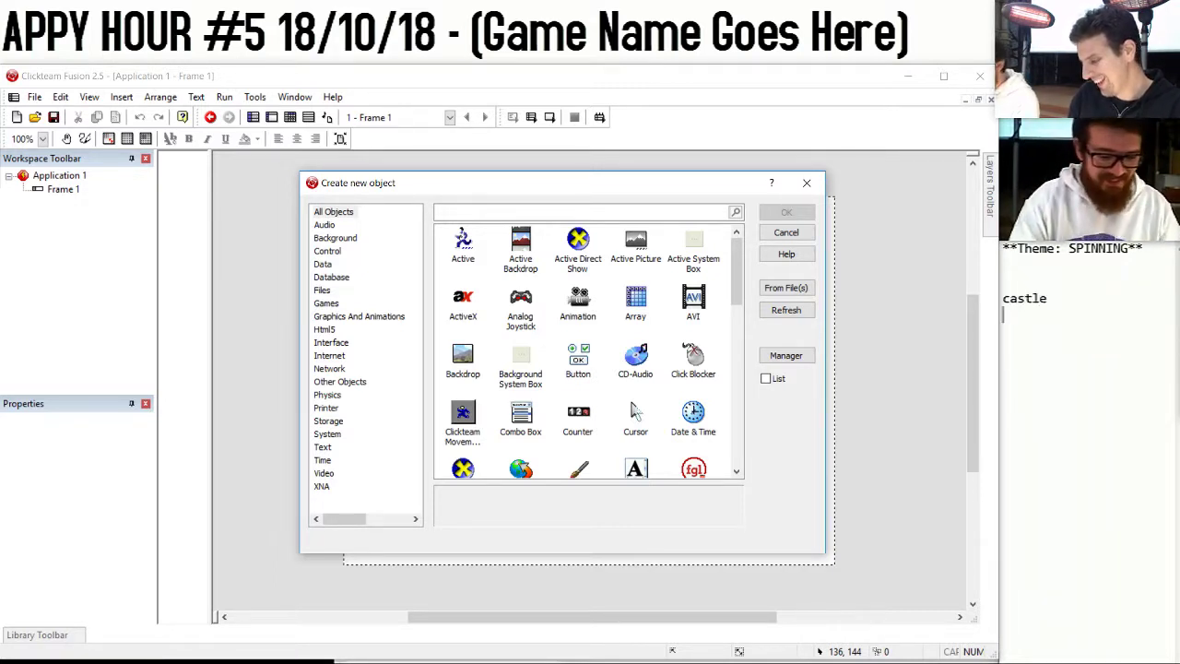
pyautogui.write('simulation')
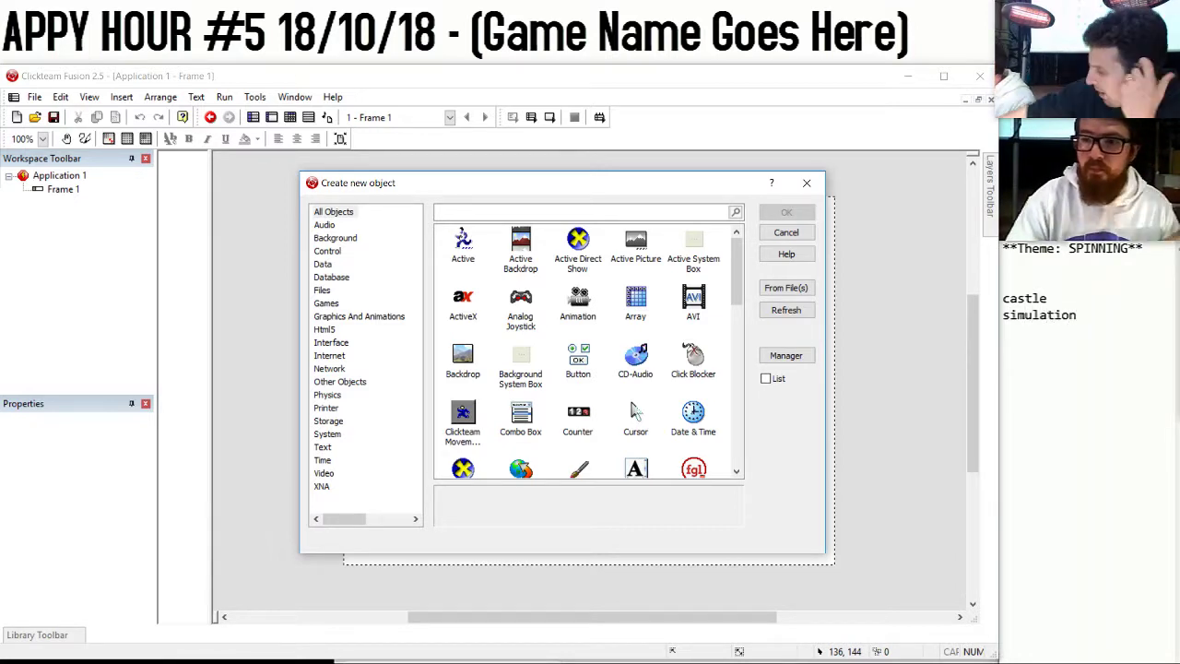
pyautogui.press('Return')
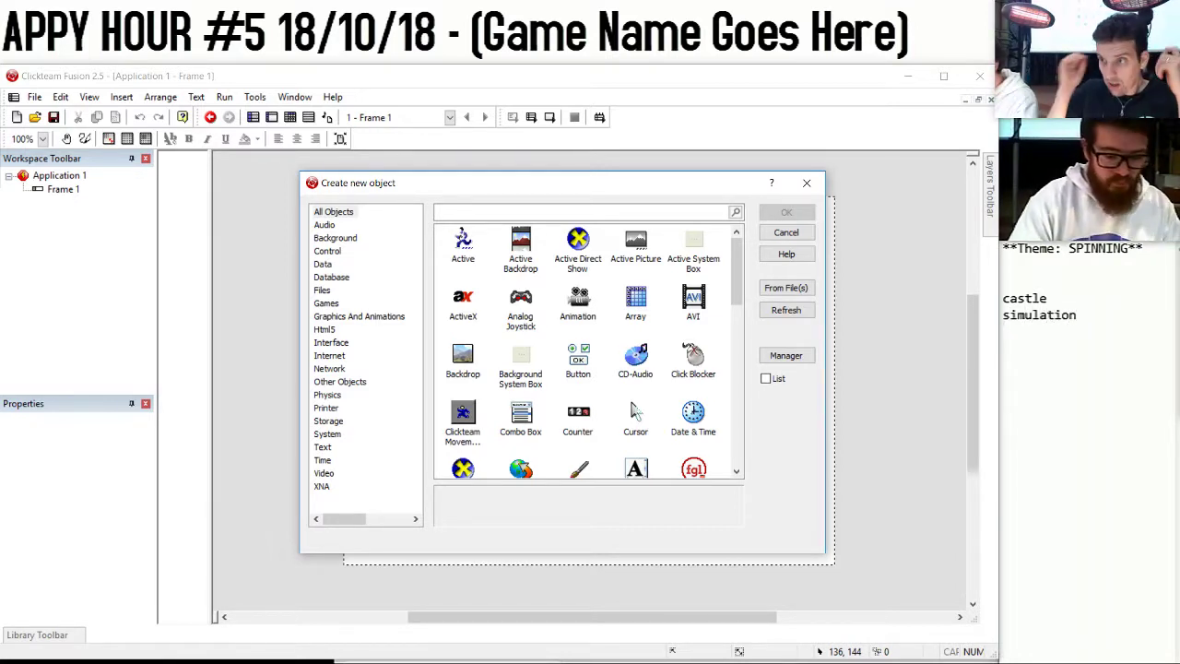
pyautogui.write('bounce off walls')
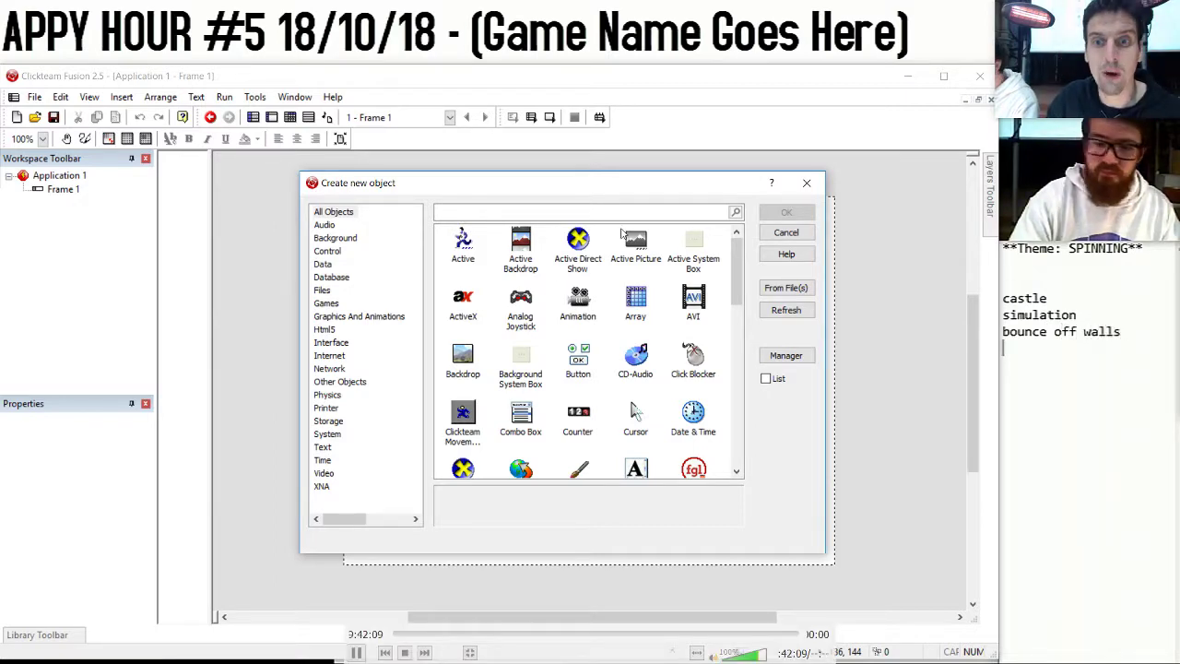
pyautogui.click(786, 233)
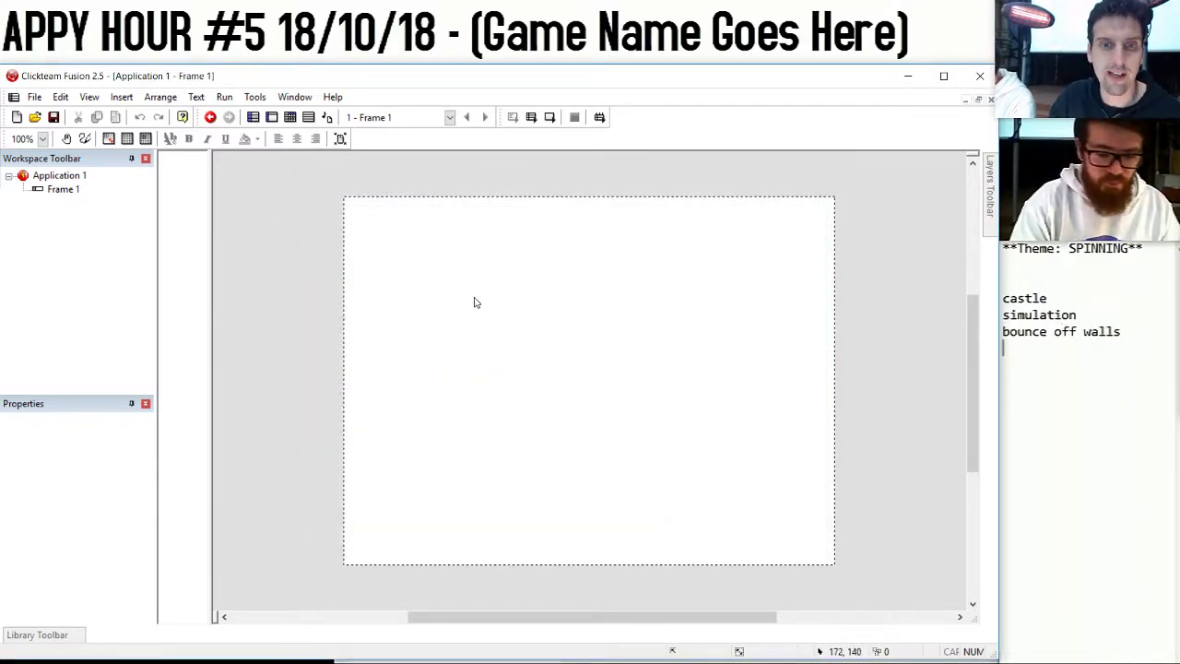
pyautogui.press('Return')
pyautogui.write('use all items')
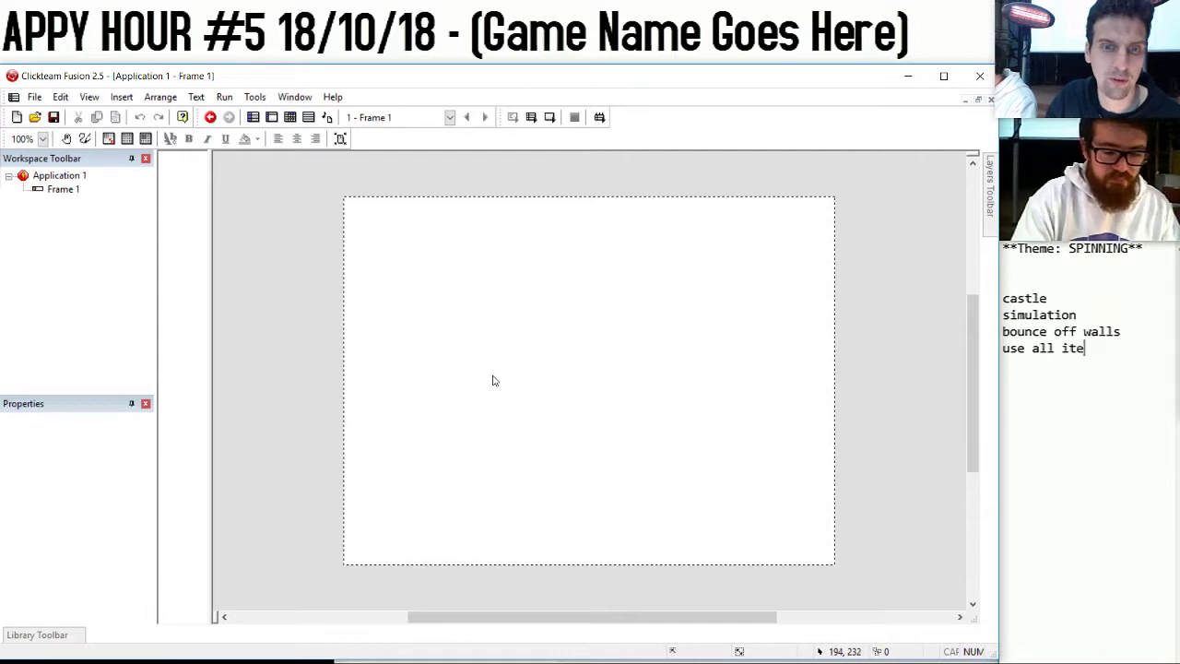
# Place an Active object in the upper-left area of the frame and add "fruit" to the notes.
pyautogui.doubleClick(492, 380)
pyautogui.doubleClick(469, 241)
pyautogui.press('Return')
pyautogui.write('fruit')
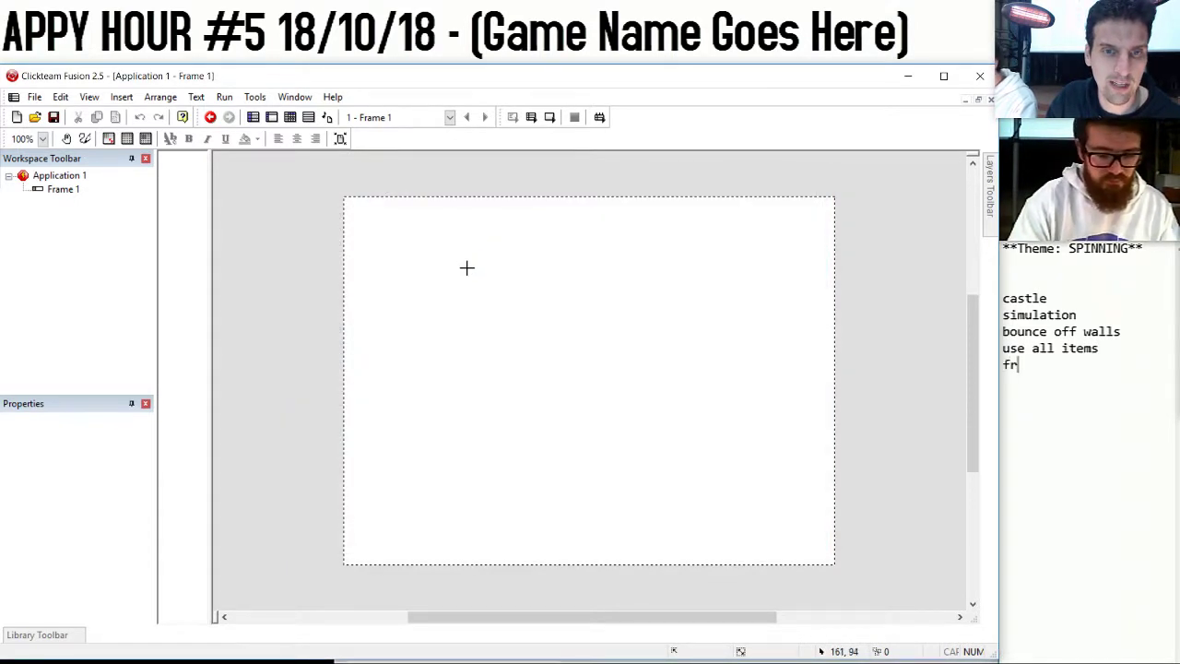
pyautogui.click(439, 263)
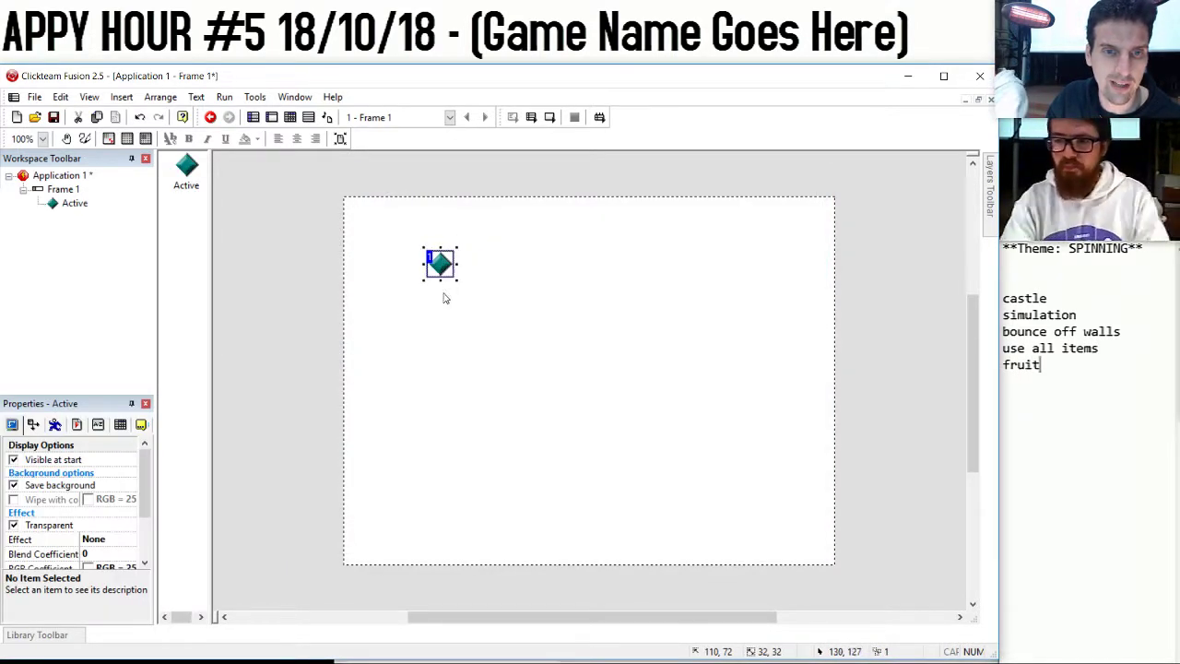
# Stretch the Active object to 32 by 408 and replace its picture with a solid purple fill (B367B7).
pyautogui.moveTo(440, 278); pyautogui.dragTo(440, 569)
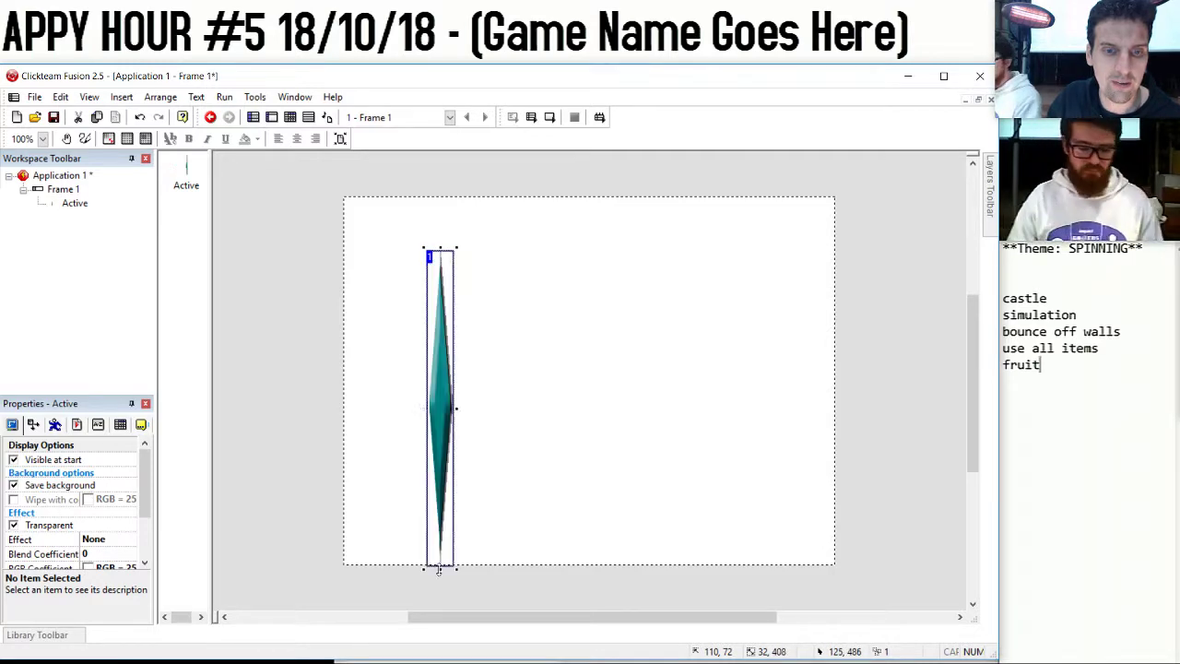
pyautogui.doubleClick(444, 501)
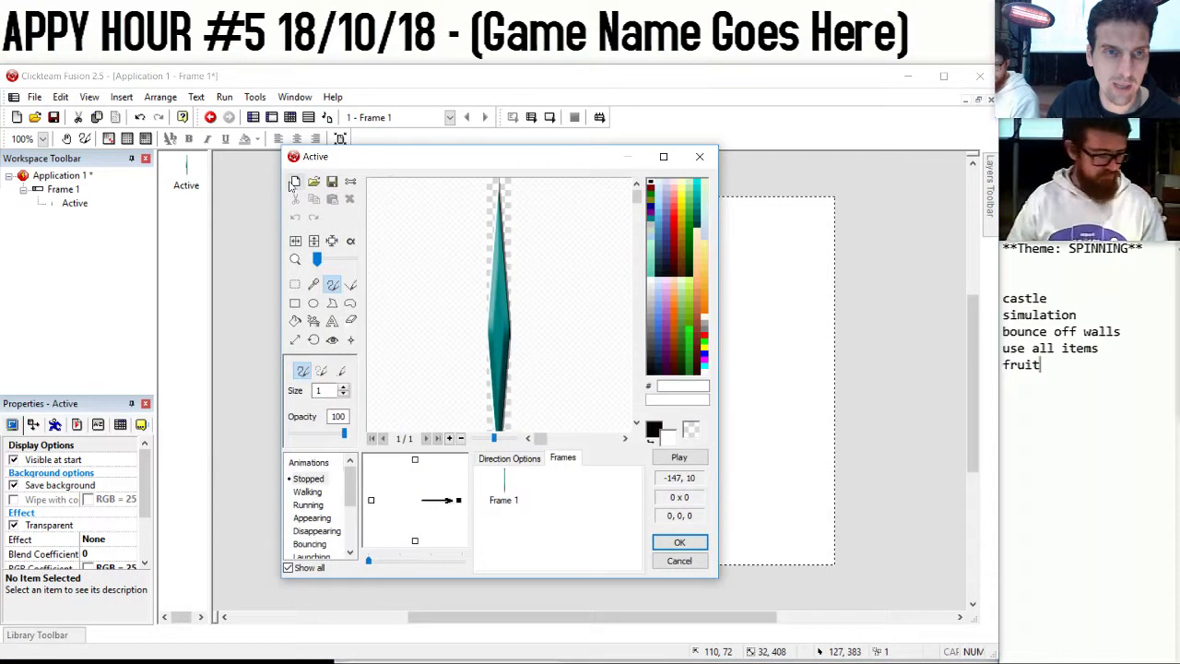
pyautogui.click(295, 181)
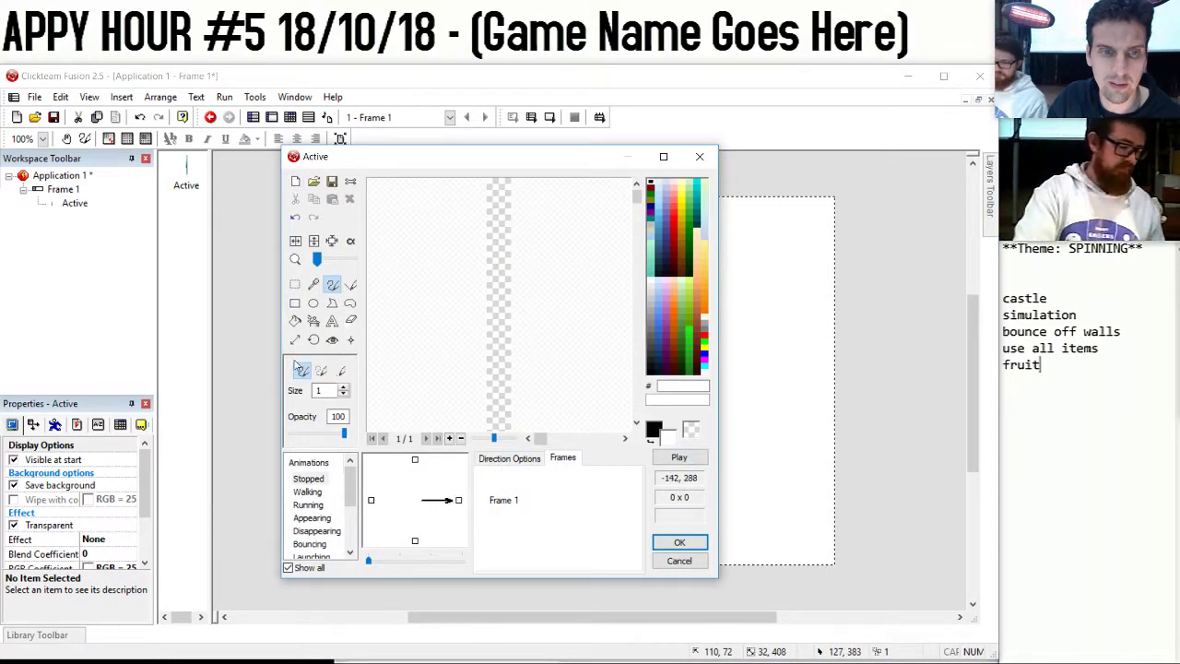
pyautogui.click(295, 320)
pyautogui.rightClick(691, 309)
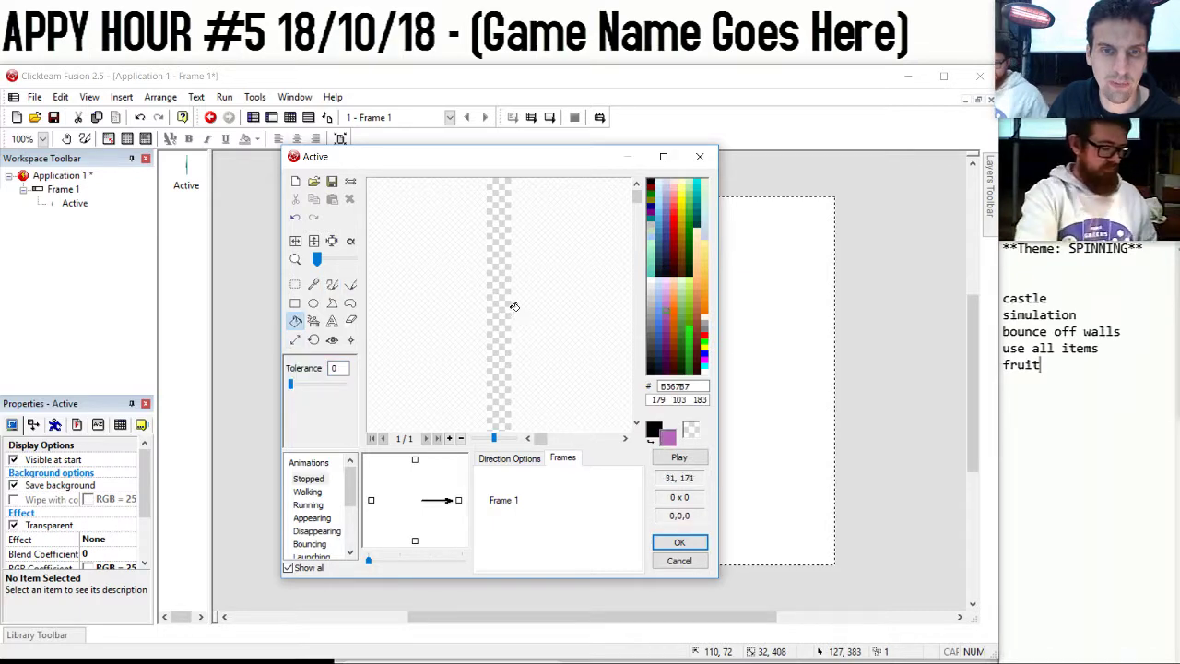
pyautogui.rightClick(505, 351)
pyautogui.click(680, 544)
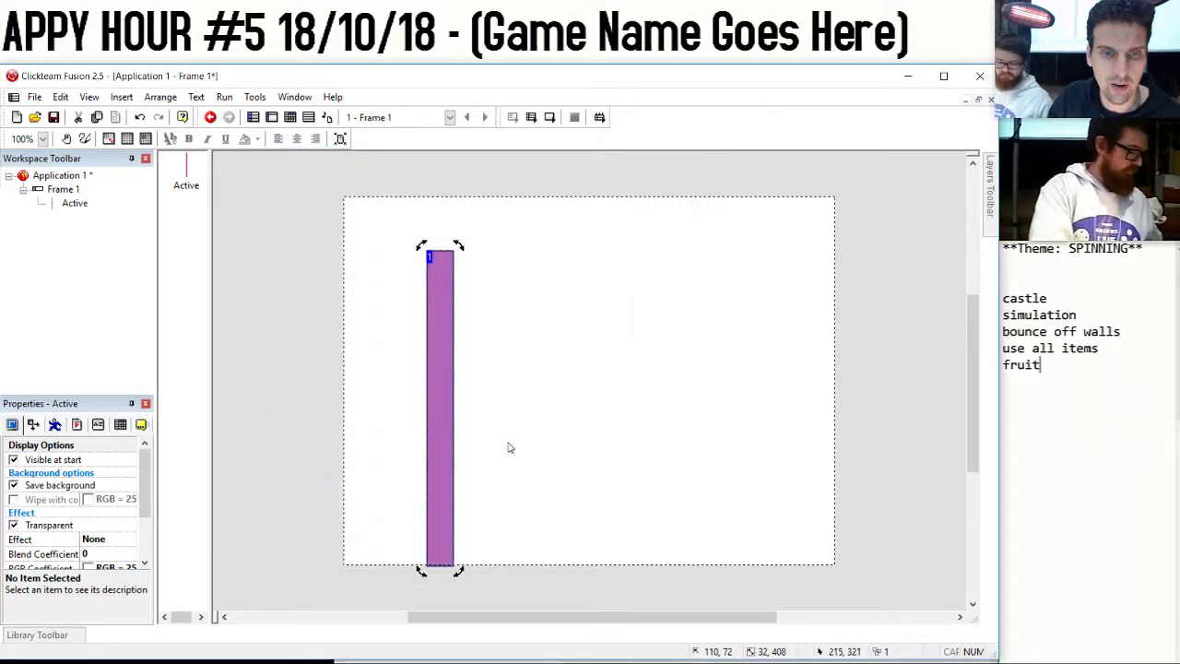
# Make the purple bar invisible at start and place a copy of it near the frame's right edge.
pyautogui.click(13, 459)
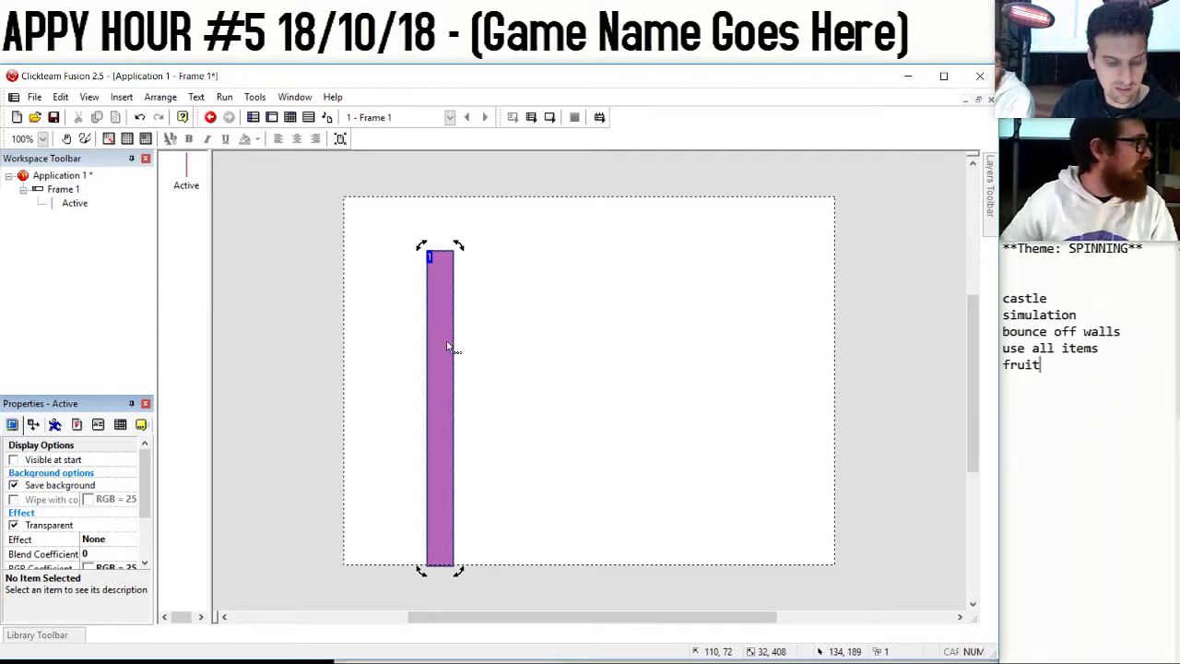
pyautogui.keyDown('ctrl'); pyautogui.moveTo(450, 347); pyautogui.dragTo(815, 353); pyautogui.keyUp('ctrl')
pyautogui.click(680, 305)
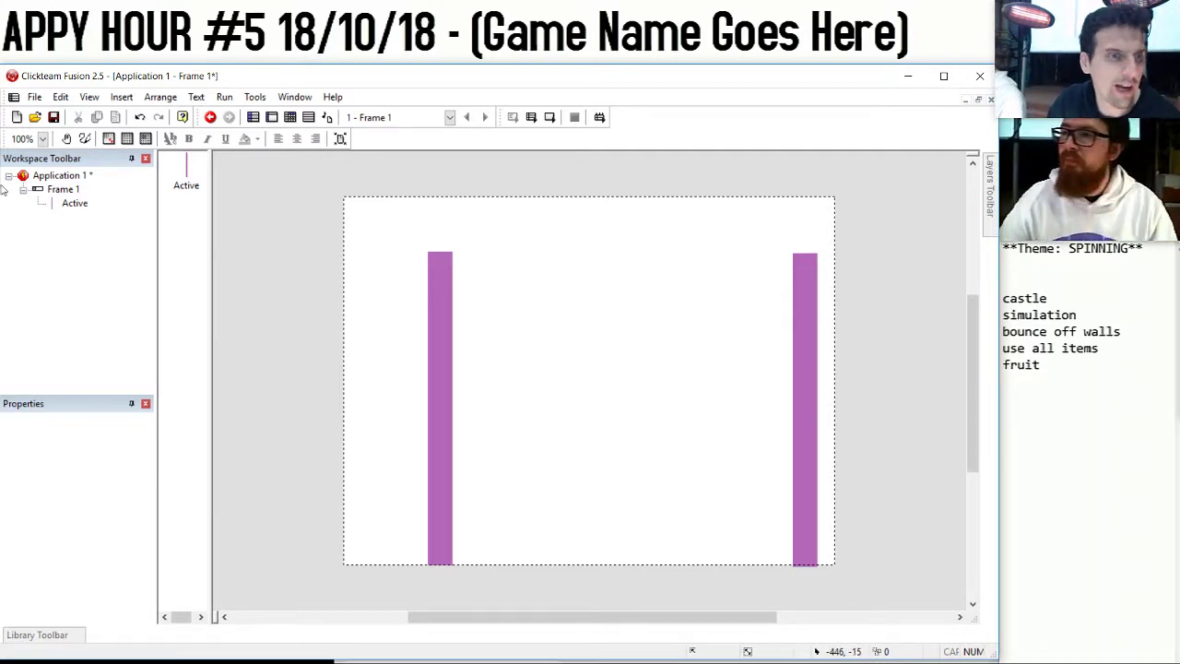
# Set the width of Frame 1 to 3200.
pyautogui.click(74, 203)
pyautogui.click(46, 191)
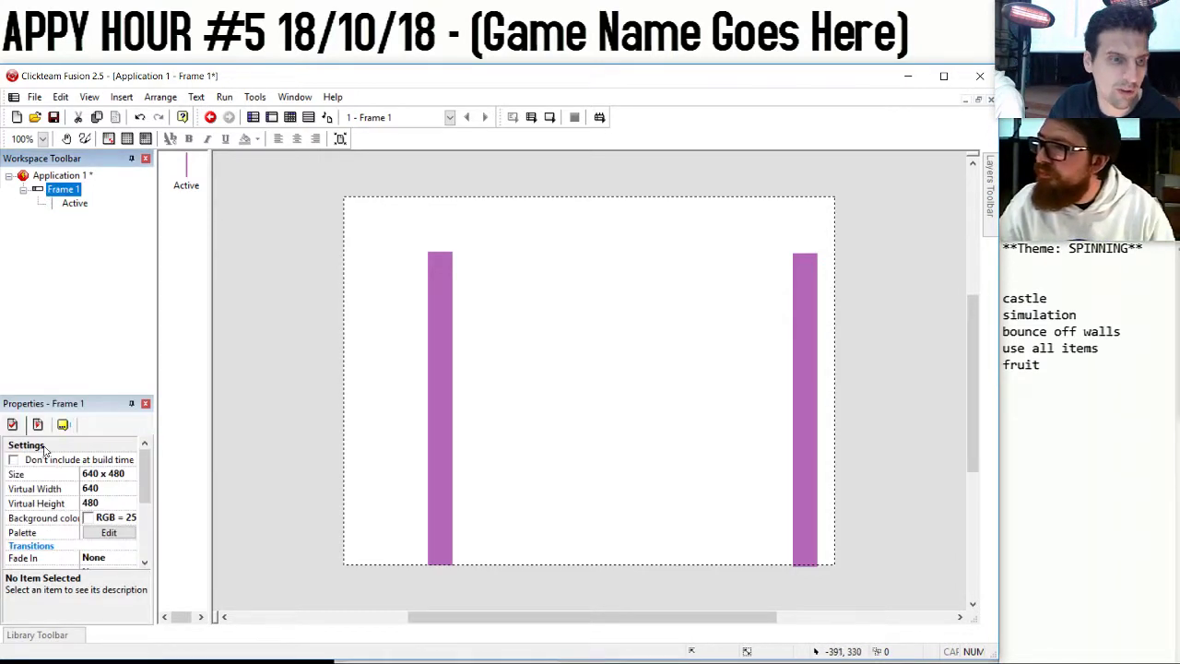
pyautogui.click(90, 474)
pyautogui.write('40')
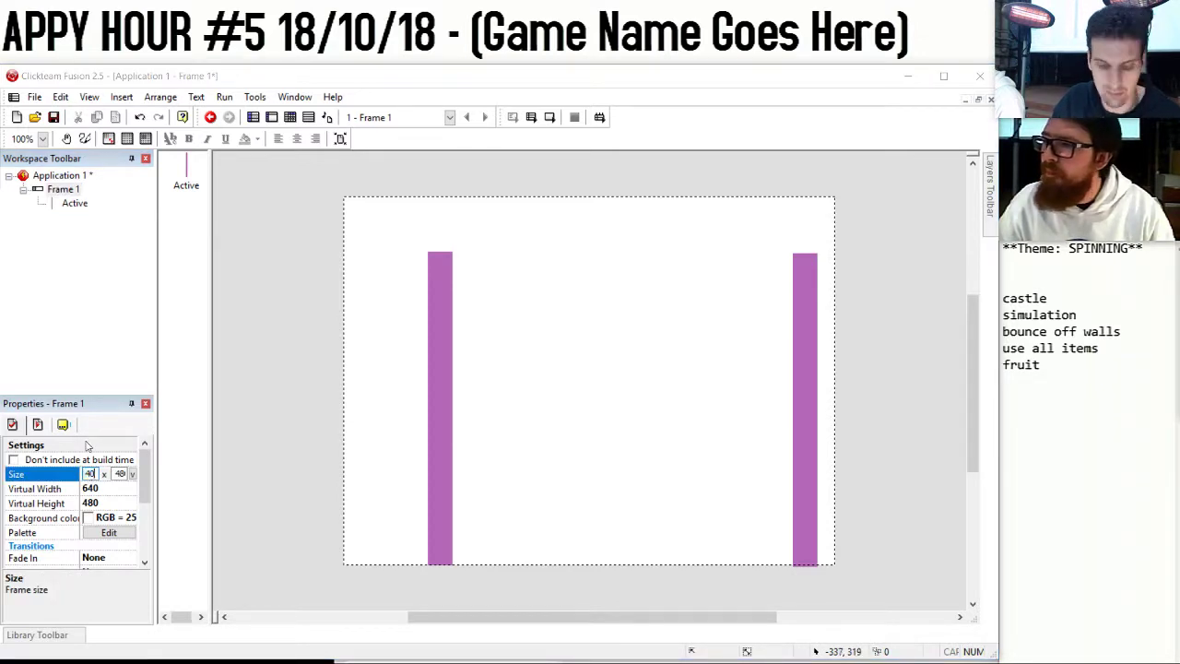
pyautogui.press('BackSpace')
pyautogui.press('BackSpace')
pyautogui.write('20')
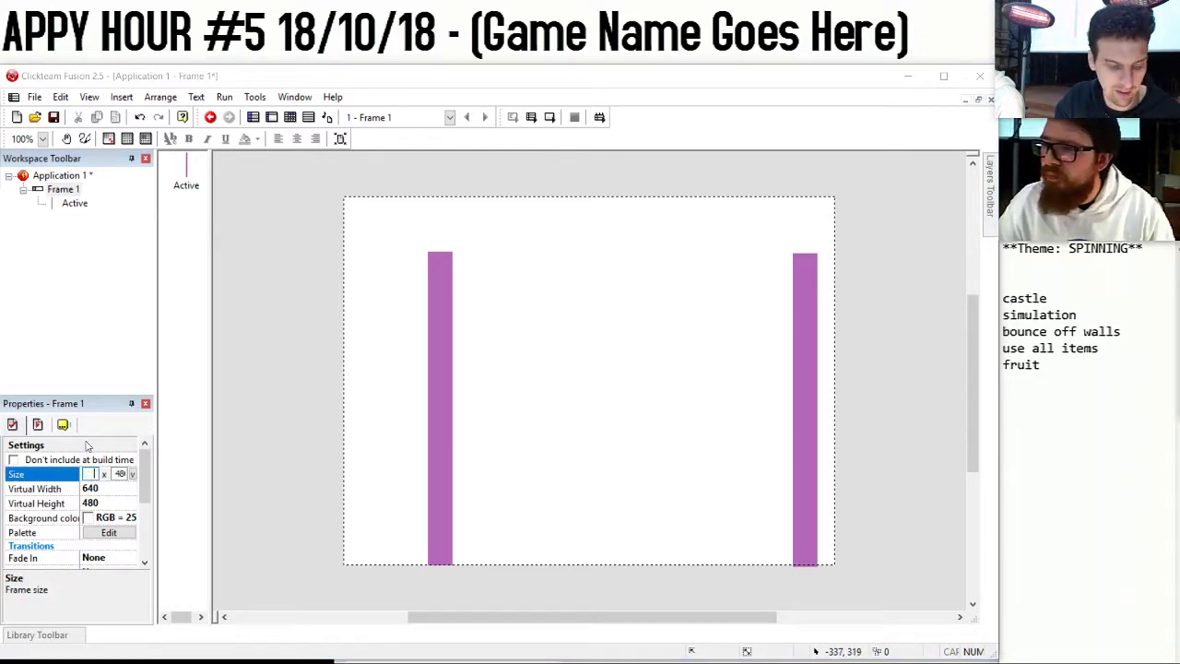
pyautogui.write('00')
pyautogui.press('Return')
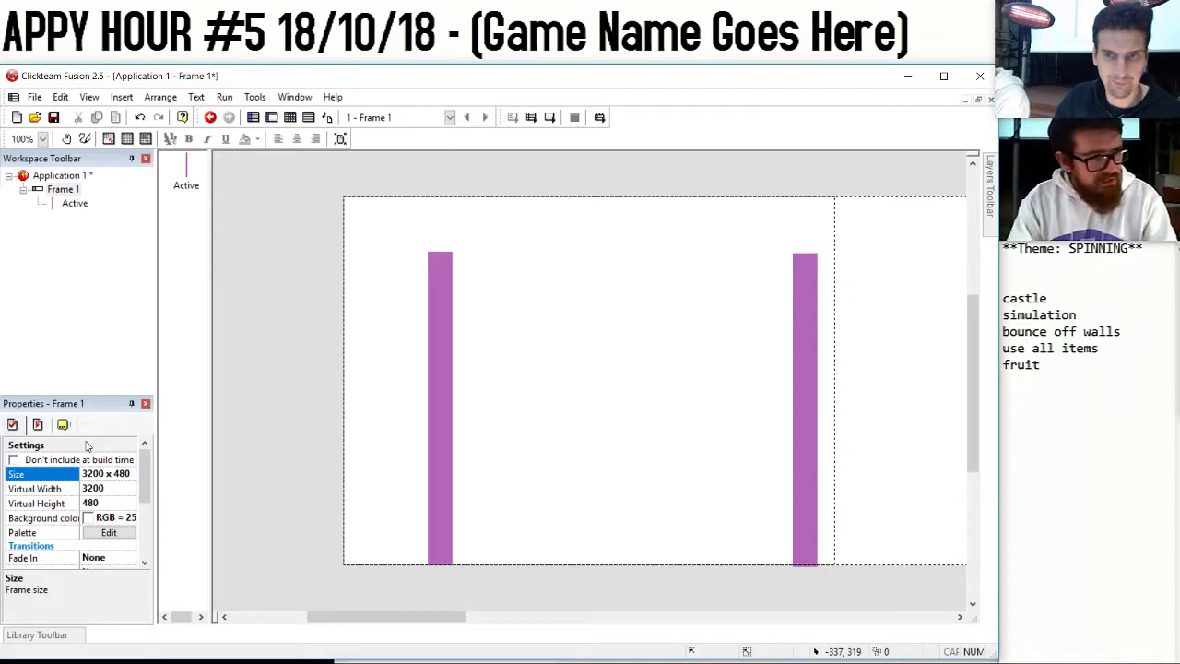
# Try to move both purple bars together further right along the widened frame.
pyautogui.moveTo(382, 617); pyautogui.dragTo(387, 616)
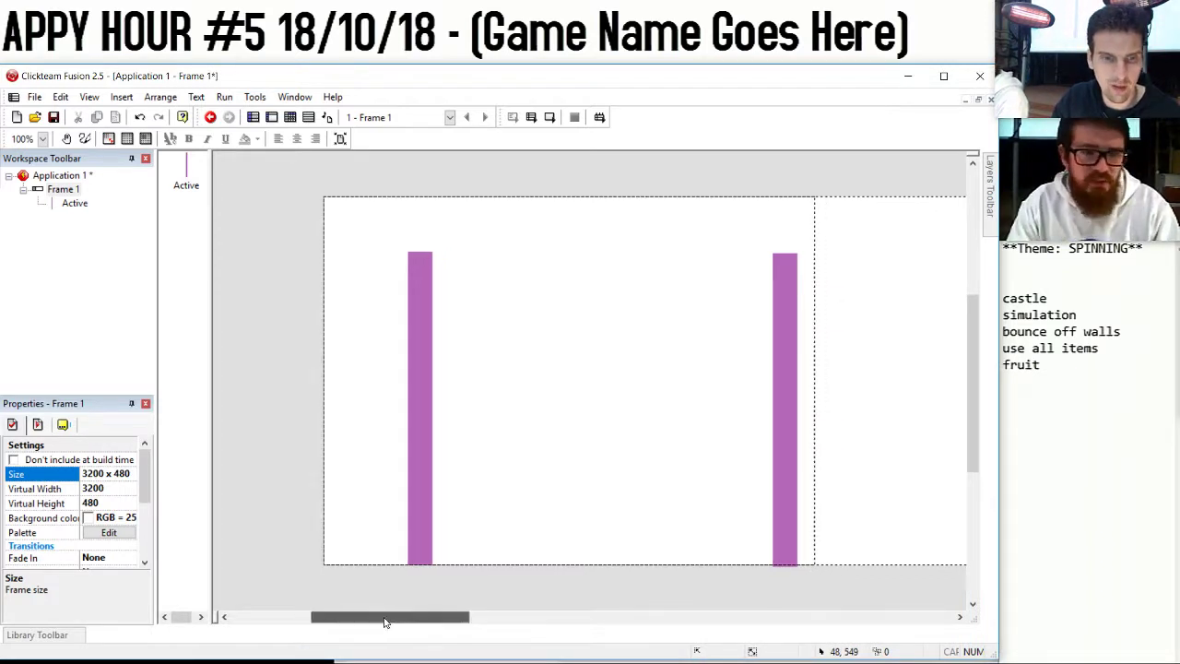
pyautogui.click(420, 538)
pyautogui.keyDown('shift'); pyautogui.click(780, 536); pyautogui.keyUp('shift')
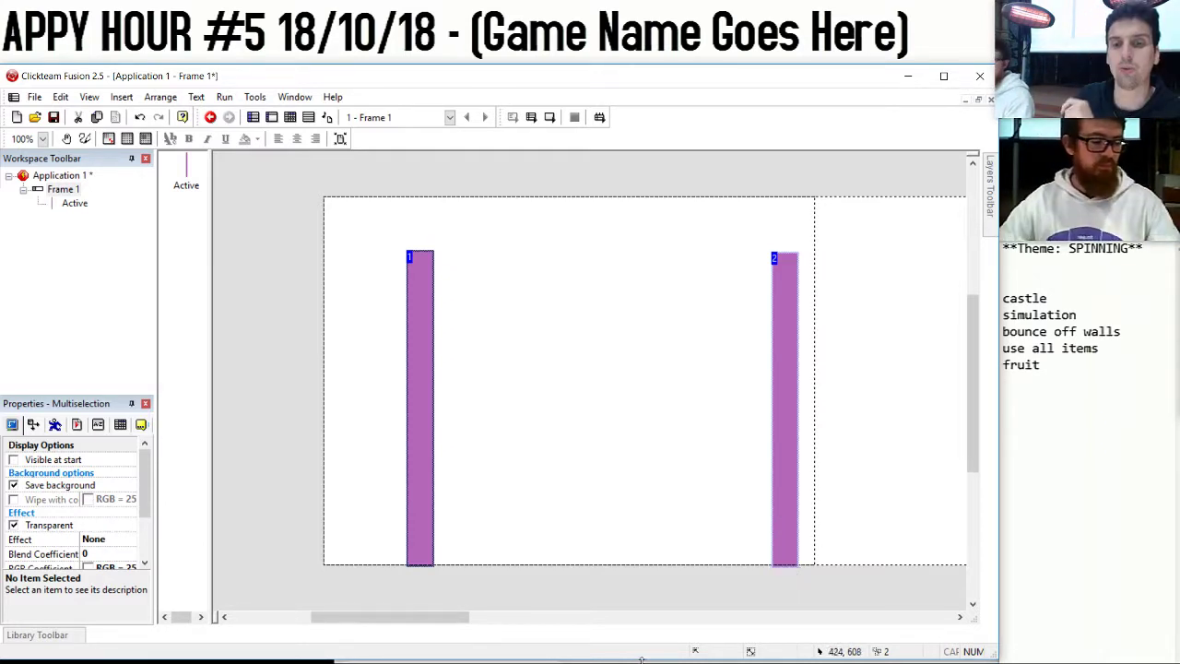
pyautogui.moveTo(450, 617); pyautogui.dragTo(524, 617)
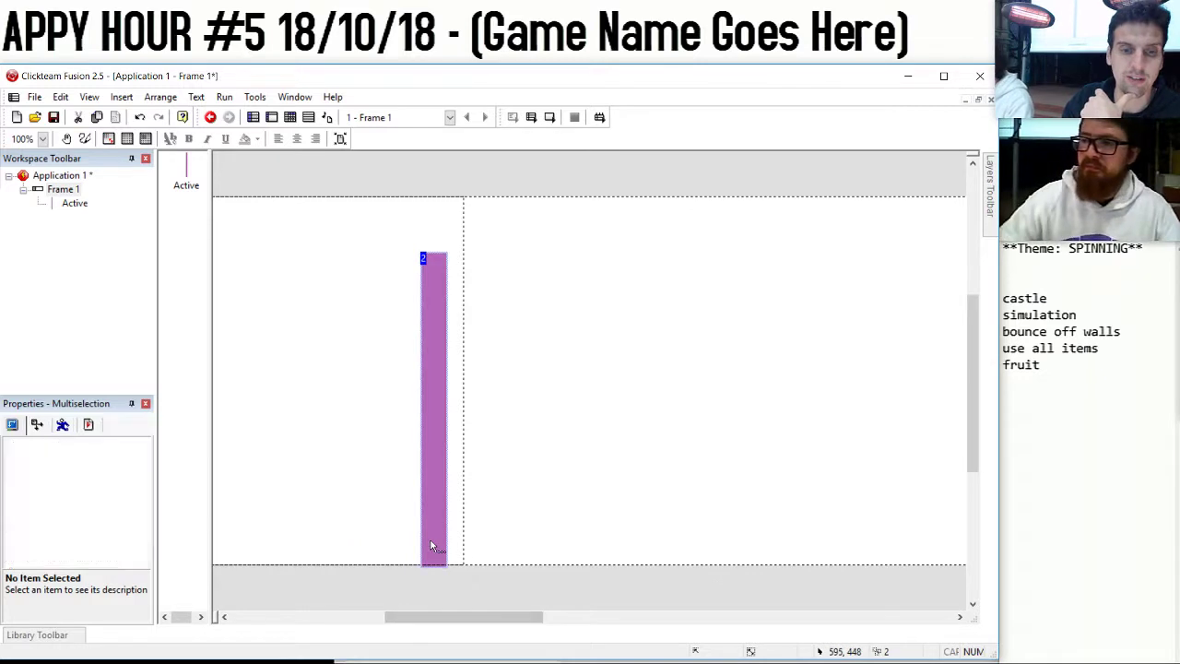
pyautogui.moveTo(911, 549); pyautogui.dragTo(877, 547)
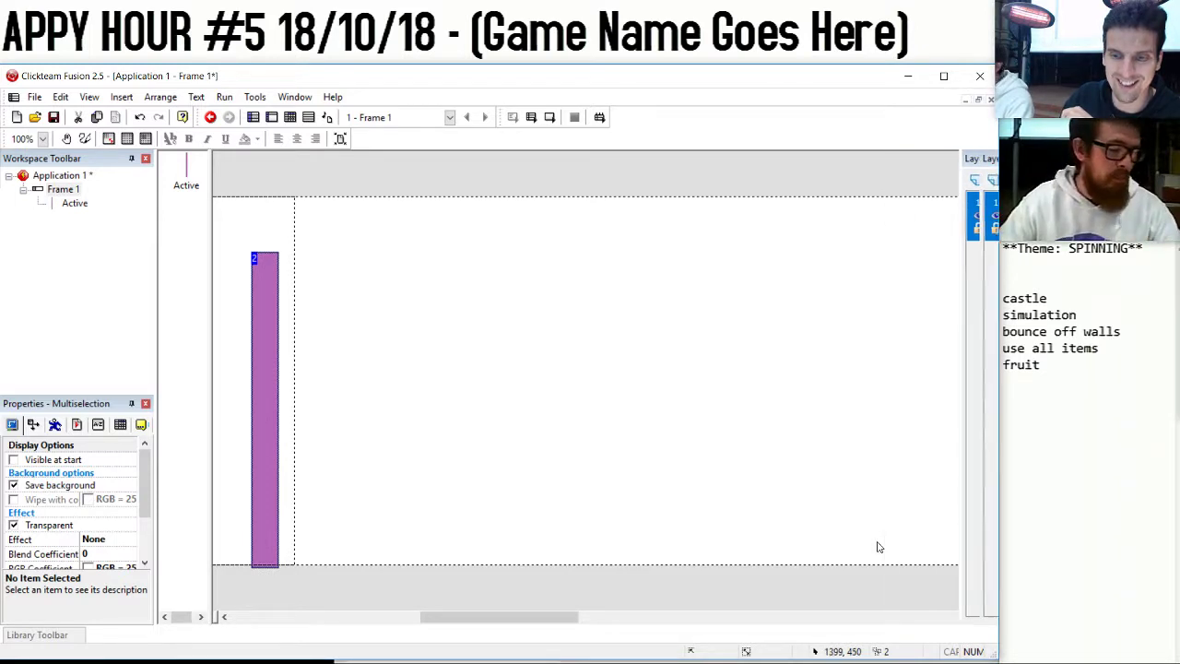
pyautogui.click(258, 519)
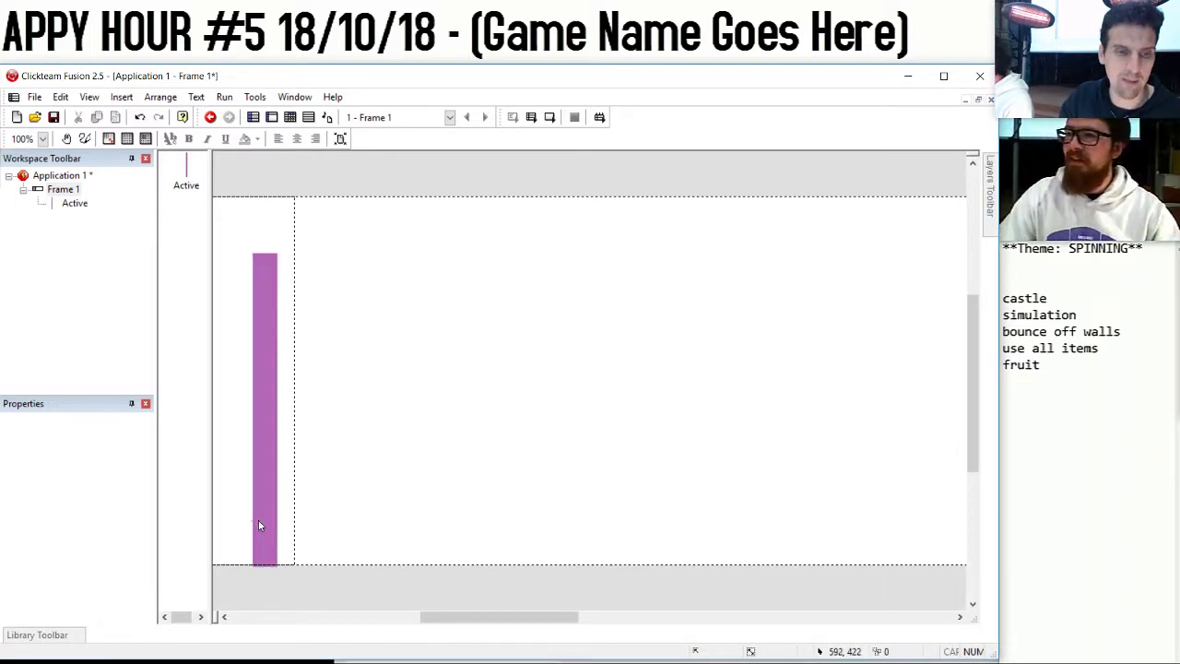
# Move both purple bars together in stages far to the right of the frame's first screen area, then deselect them.
pyautogui.moveTo(475, 621)
pyautogui.mouseDown()
pyautogui.moveTo(365, 617)
pyautogui.moveTo(491, 621)
pyautogui.mouseUp()
pyautogui.keyDown('shift'); pyautogui.click(429, 507); pyautogui.keyUp('shift')
pyautogui.moveTo(458, 495); pyautogui.dragTo(909, 482)
pyautogui.moveTo(558, 617); pyautogui.dragTo(590, 617)
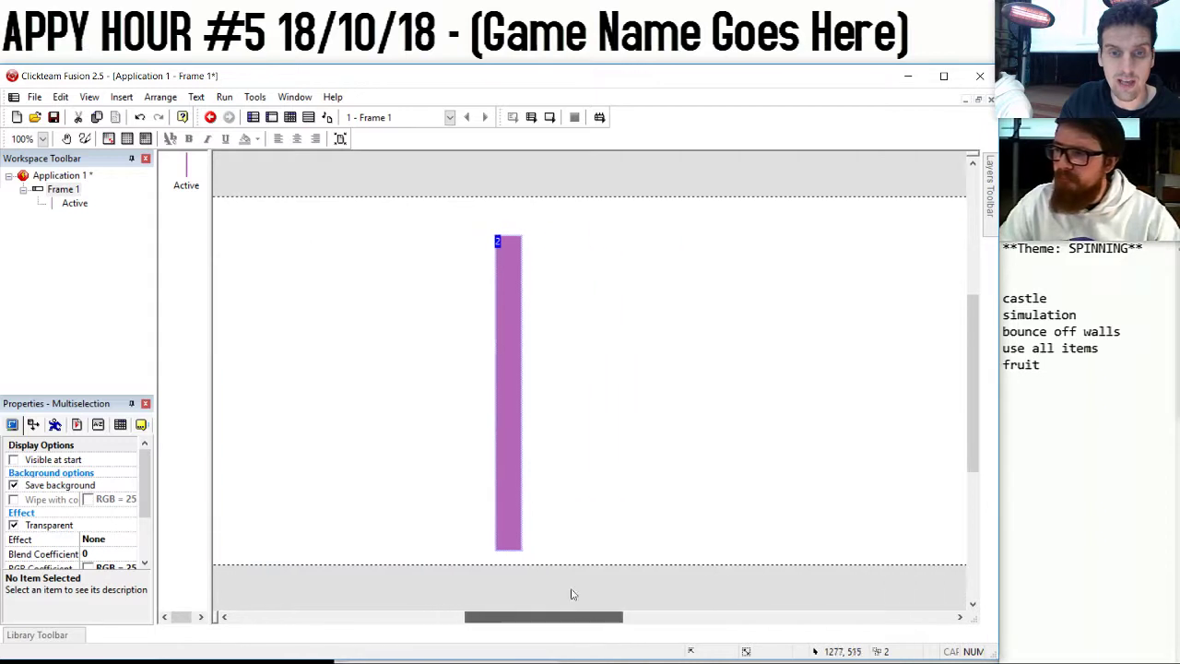
pyautogui.moveTo(517, 545); pyautogui.dragTo(908, 548)
pyautogui.moveTo(646, 617); pyautogui.dragTo(733, 619)
pyautogui.moveTo(374, 546); pyautogui.dragTo(851, 548)
pyautogui.moveTo(646, 617); pyautogui.dragTo(390, 588)
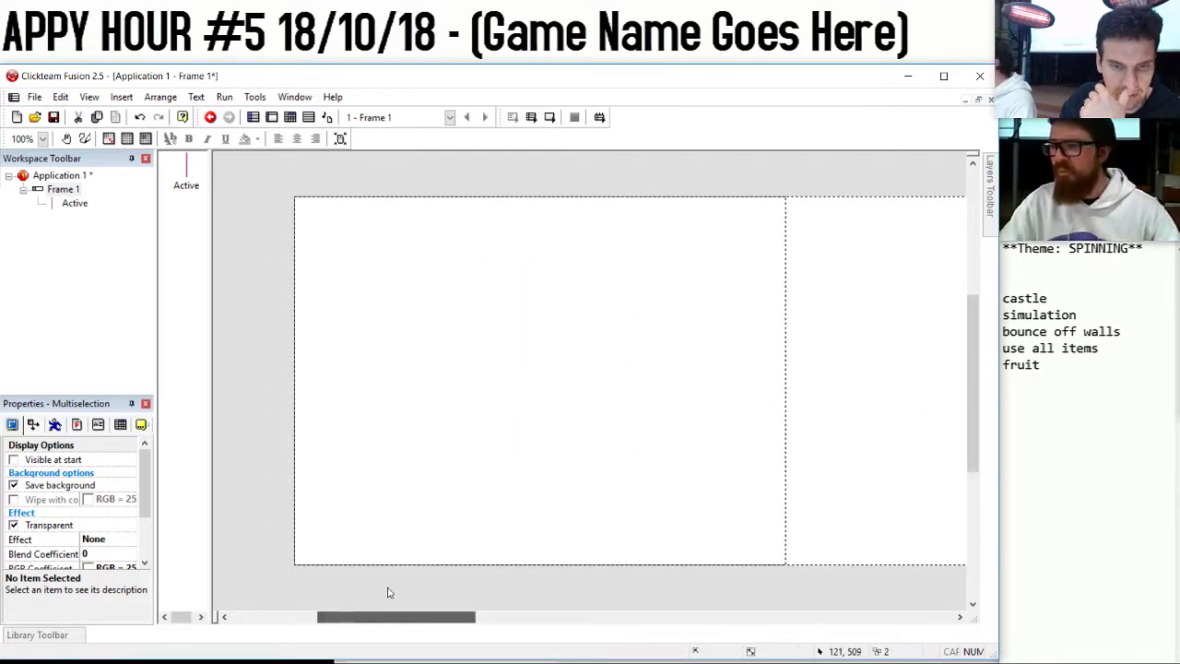
pyautogui.click(406, 480)
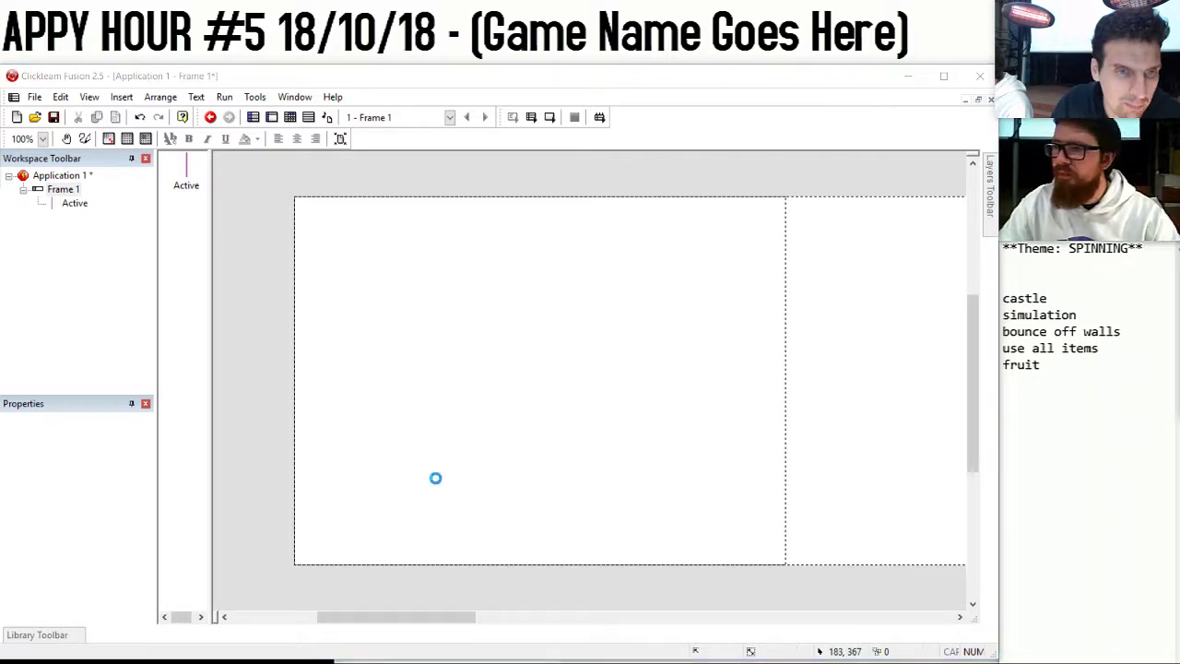
pyautogui.click(785, 236)
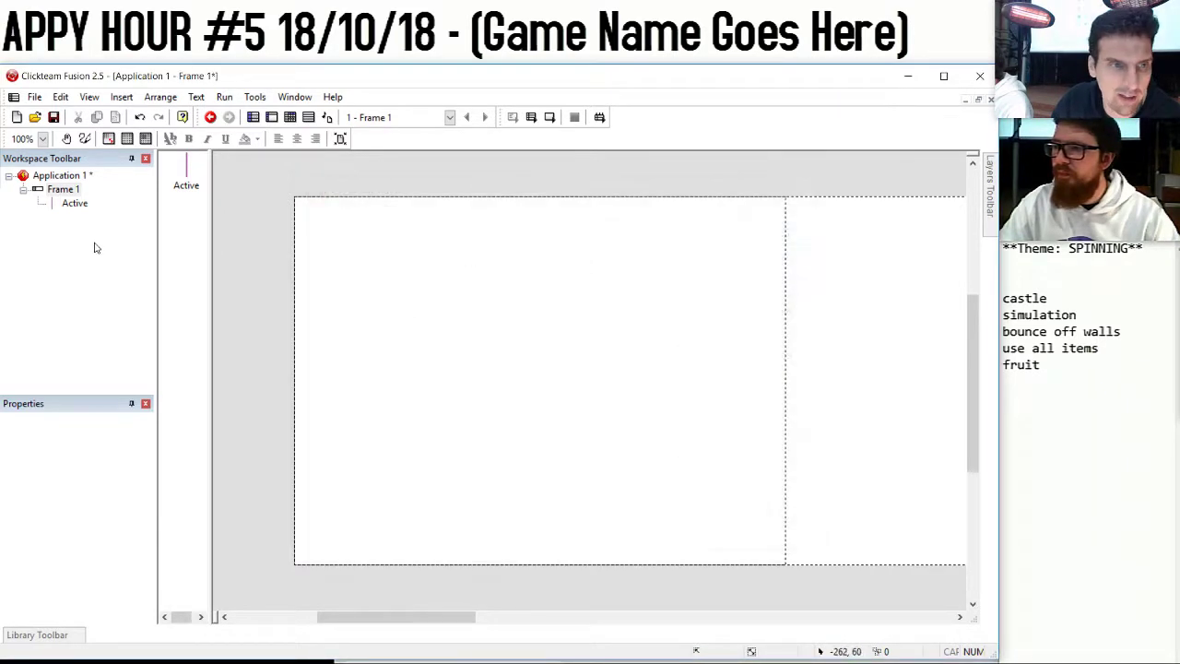
# Rename the purple bar object "walls of castle".
pyautogui.doubleClick(187, 184)
pyautogui.write('w')
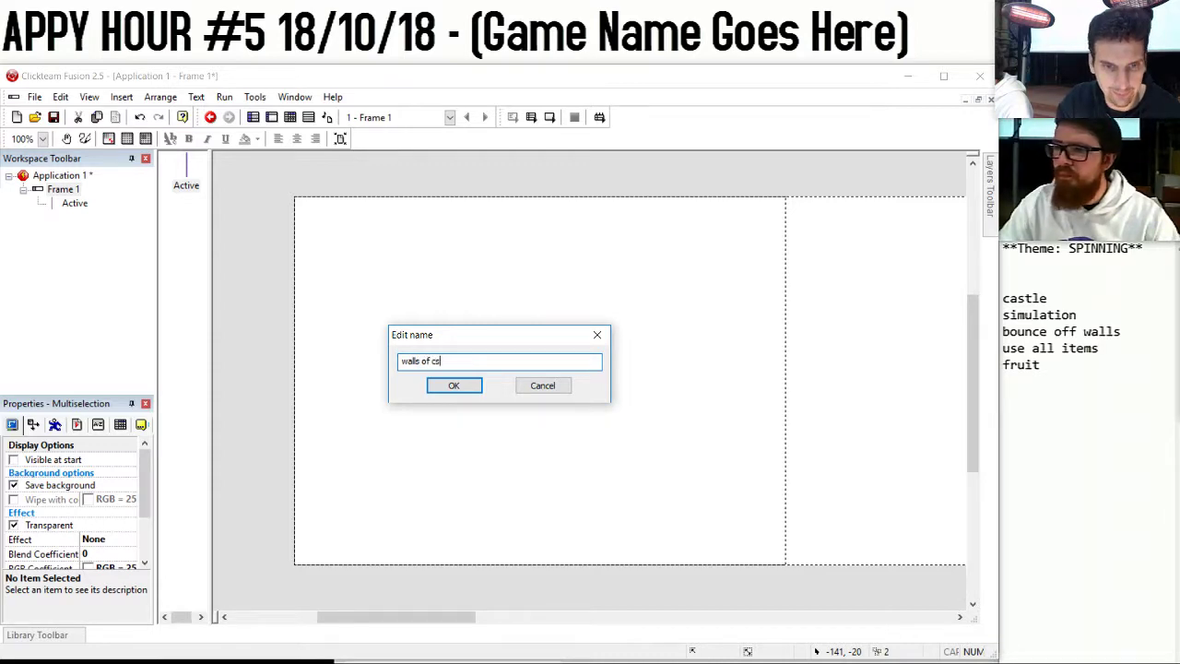
pyautogui.write('alls of castle')
pyautogui.press('Return')
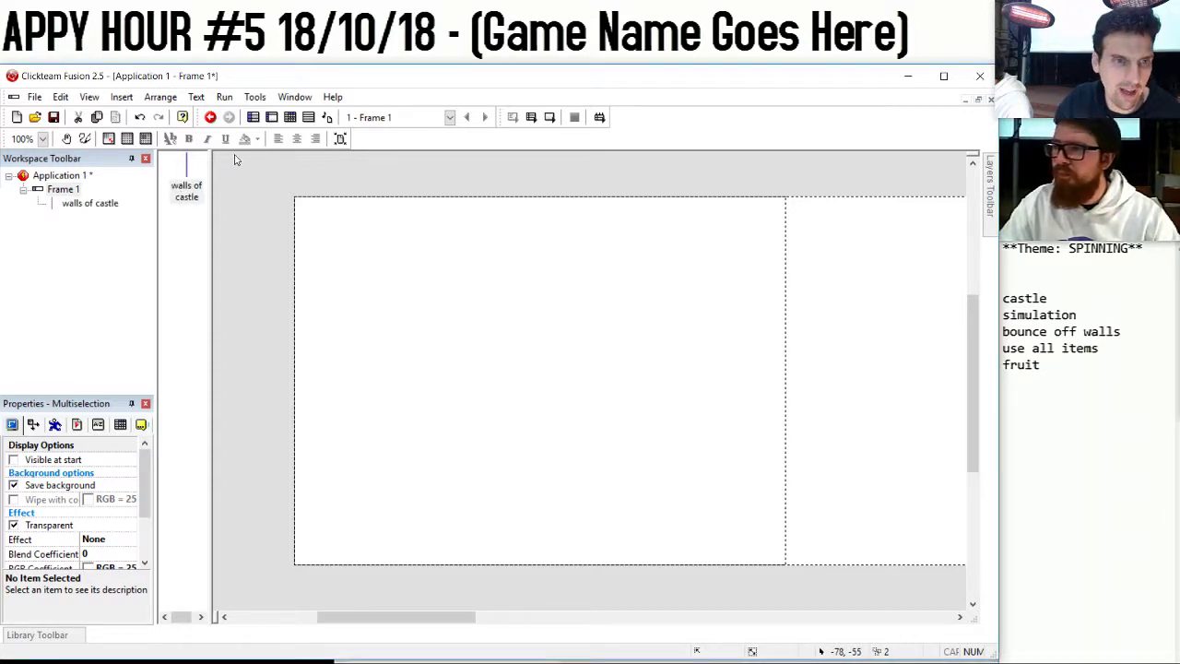
# Insert an Active object in the lower part of the frame's first screen area and rename it "mango".
pyautogui.doubleClick(508, 322)
pyautogui.doubleClick(469, 243)
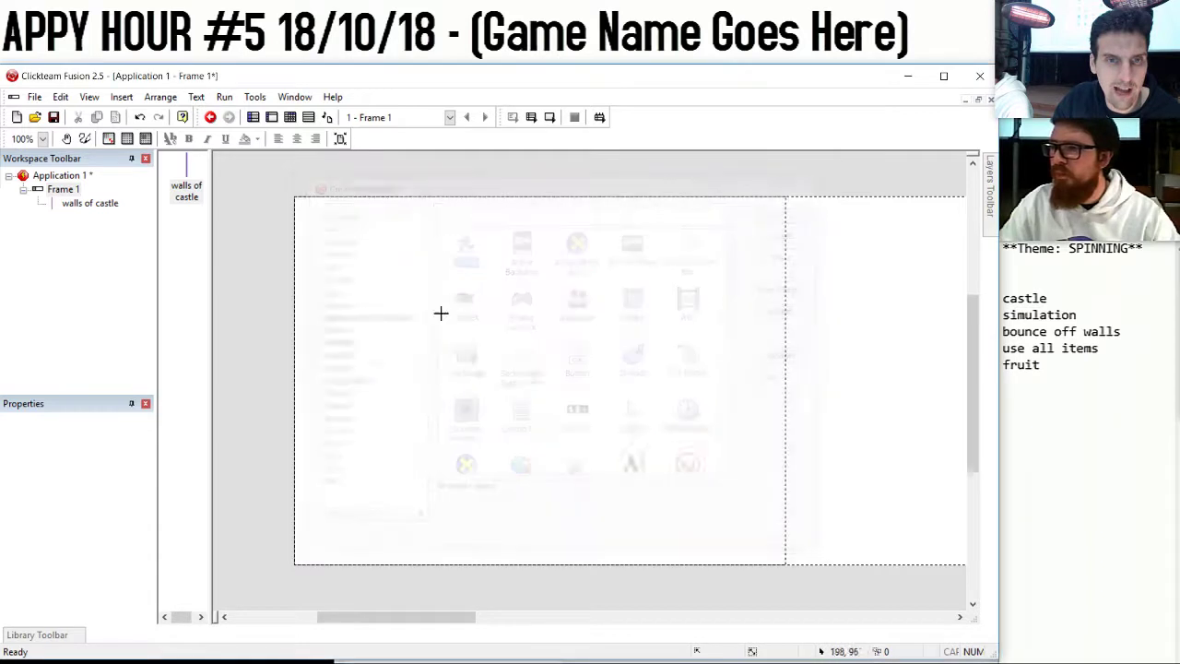
pyautogui.click(445, 459)
pyautogui.press('F2')
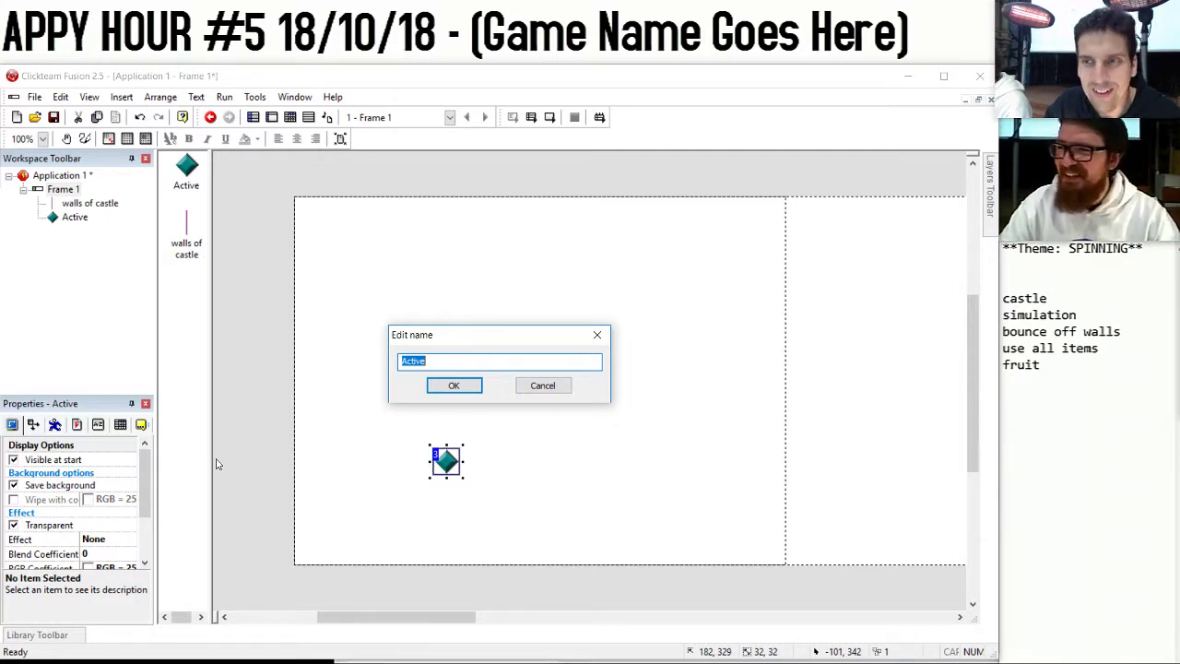
pyautogui.write('mango')
pyautogui.press('Return')
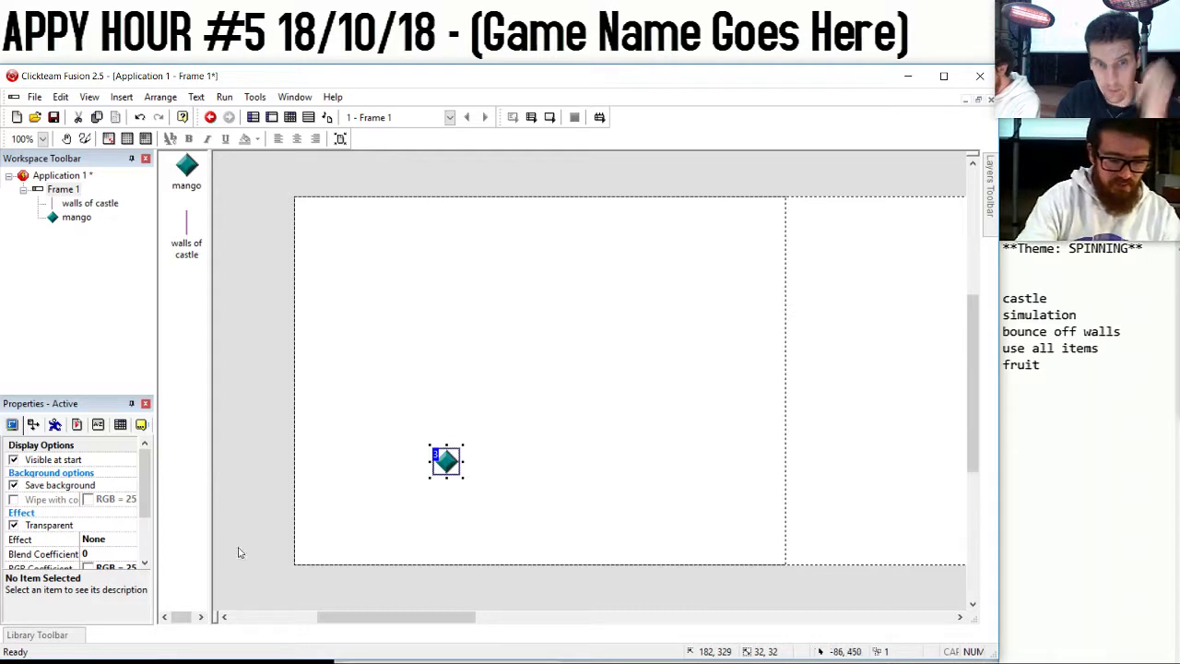
# Shift the mango slightly left and set its movement type to Physics - Static movement.
pyautogui.moveTo(447, 461); pyautogui.dragTo(425, 467)
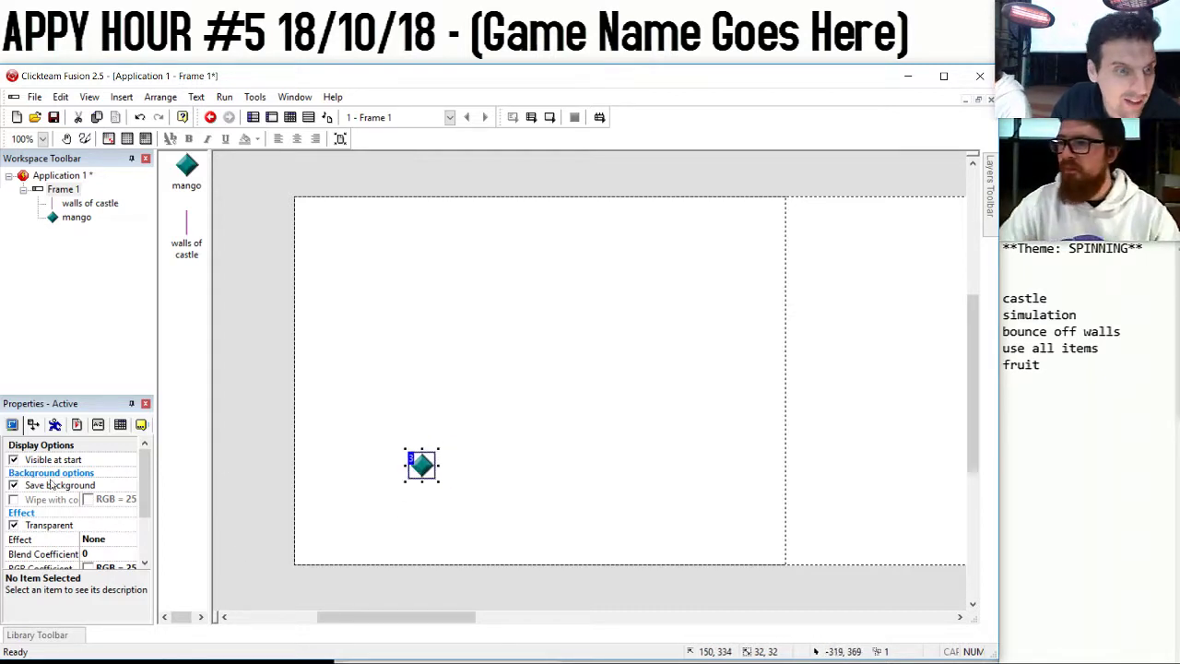
pyautogui.click(33, 424)
pyautogui.click(118, 475)
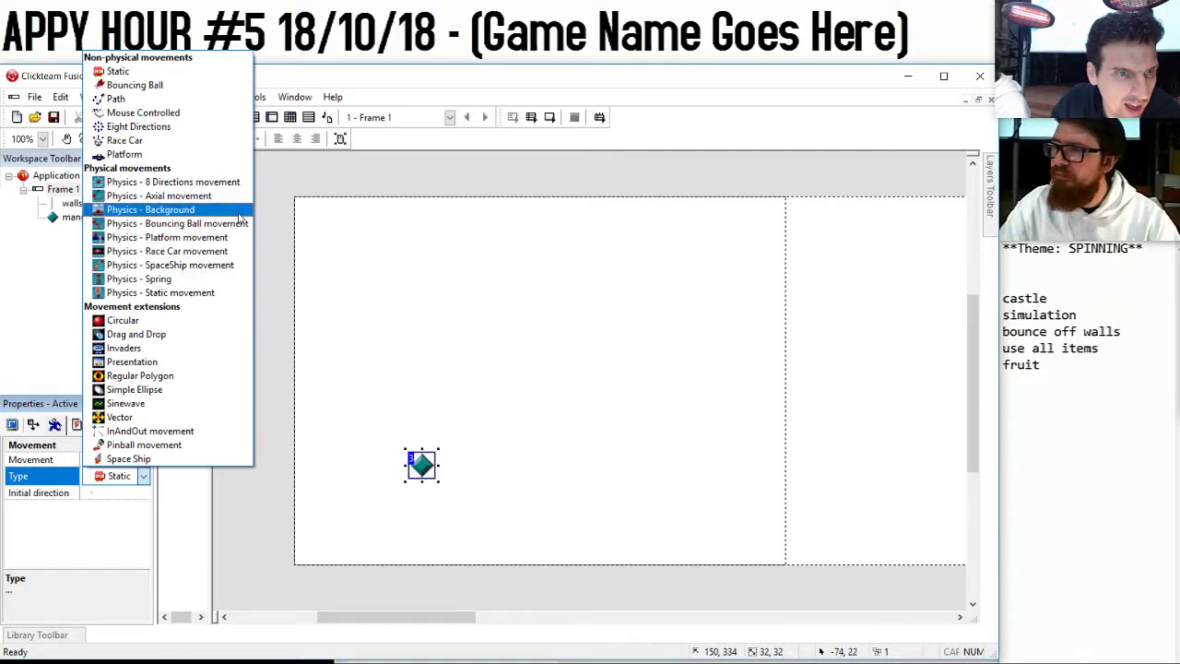
pyautogui.click(184, 292)
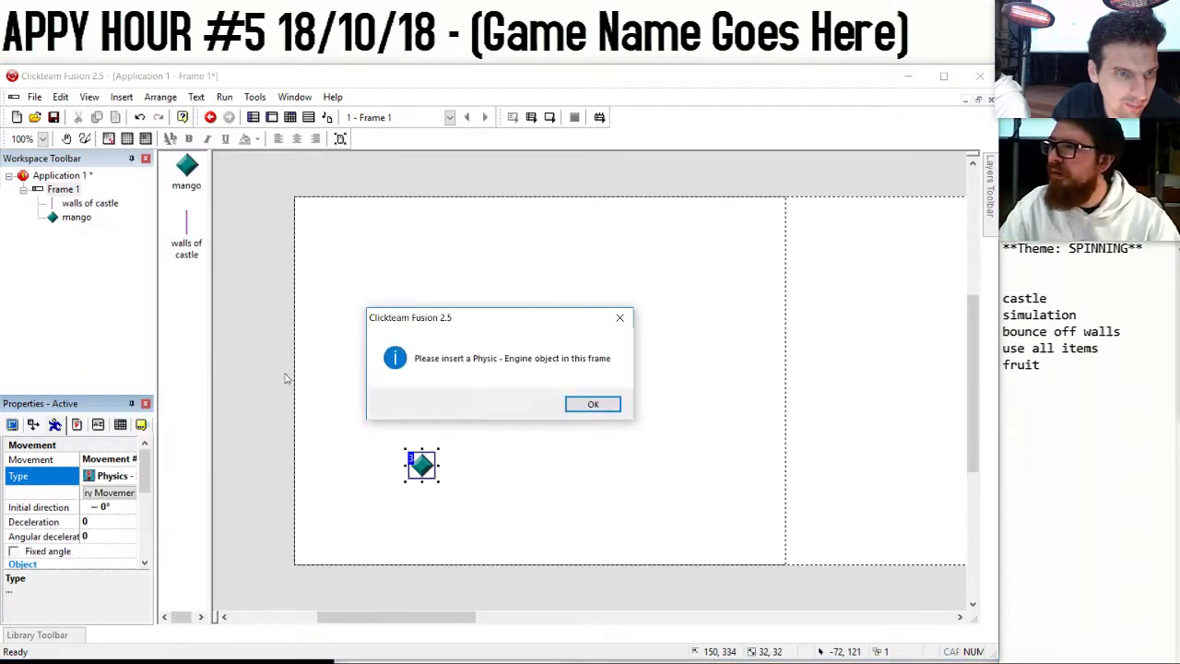
pyautogui.click(590, 404)
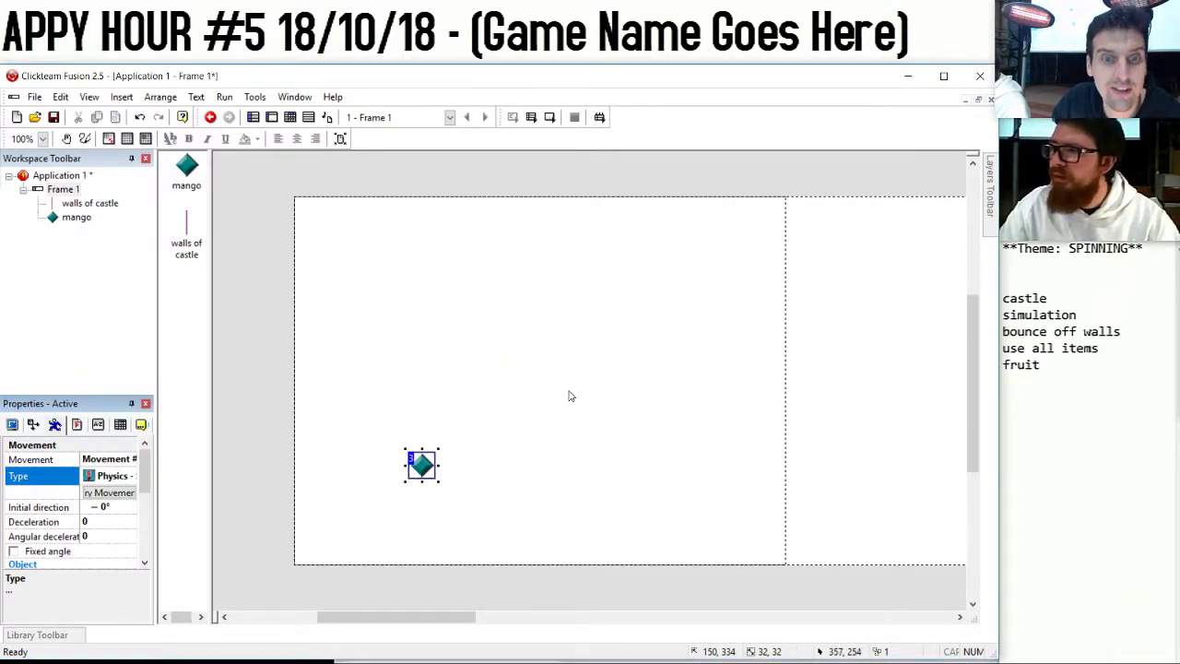
# Insert a Physics - Engine object just outside the frame's left edge.
pyautogui.click(563, 389)
pyautogui.doubleClick(515, 313)
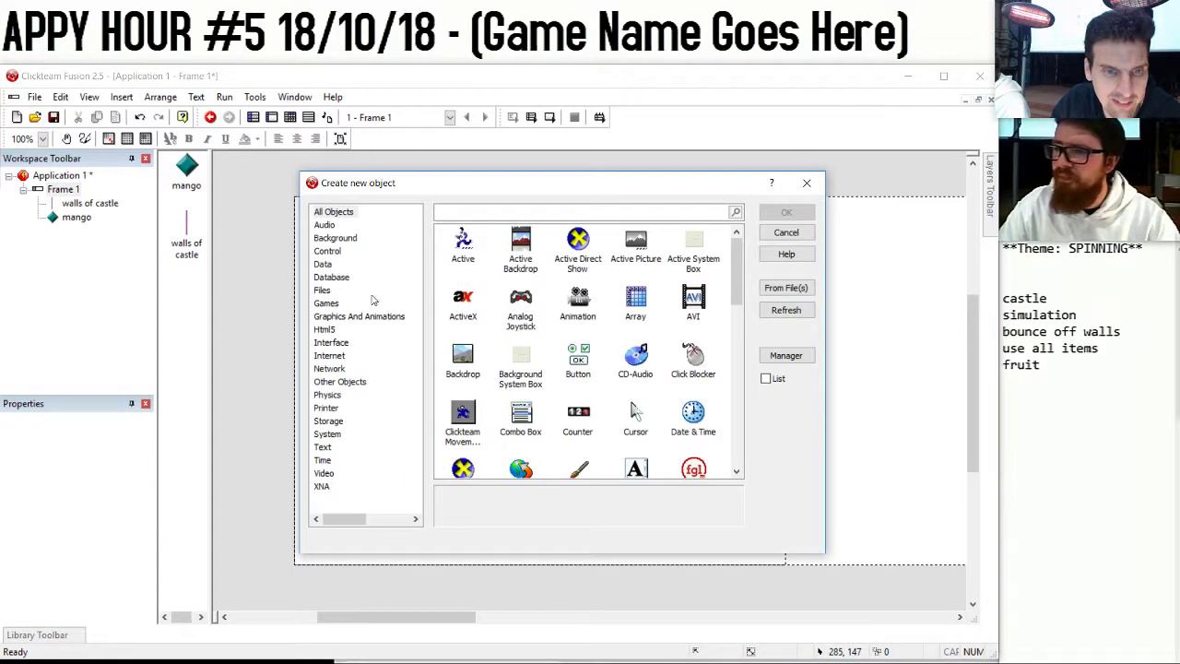
pyautogui.click(328, 395)
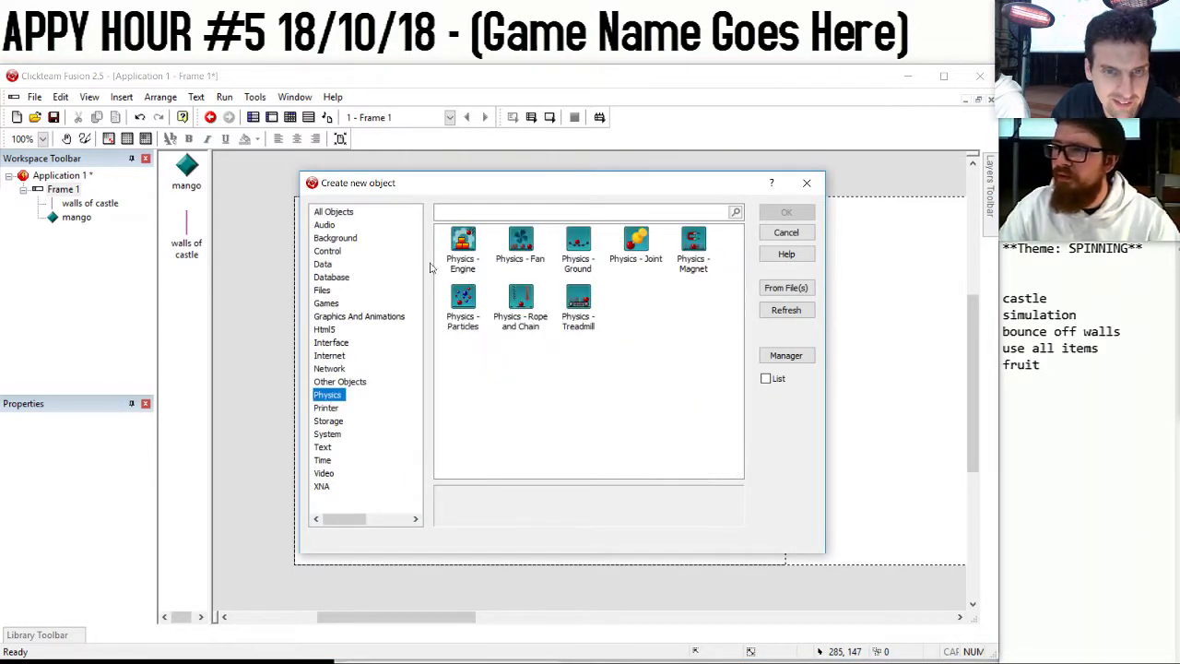
pyautogui.doubleClick(469, 247)
pyautogui.click(269, 367)
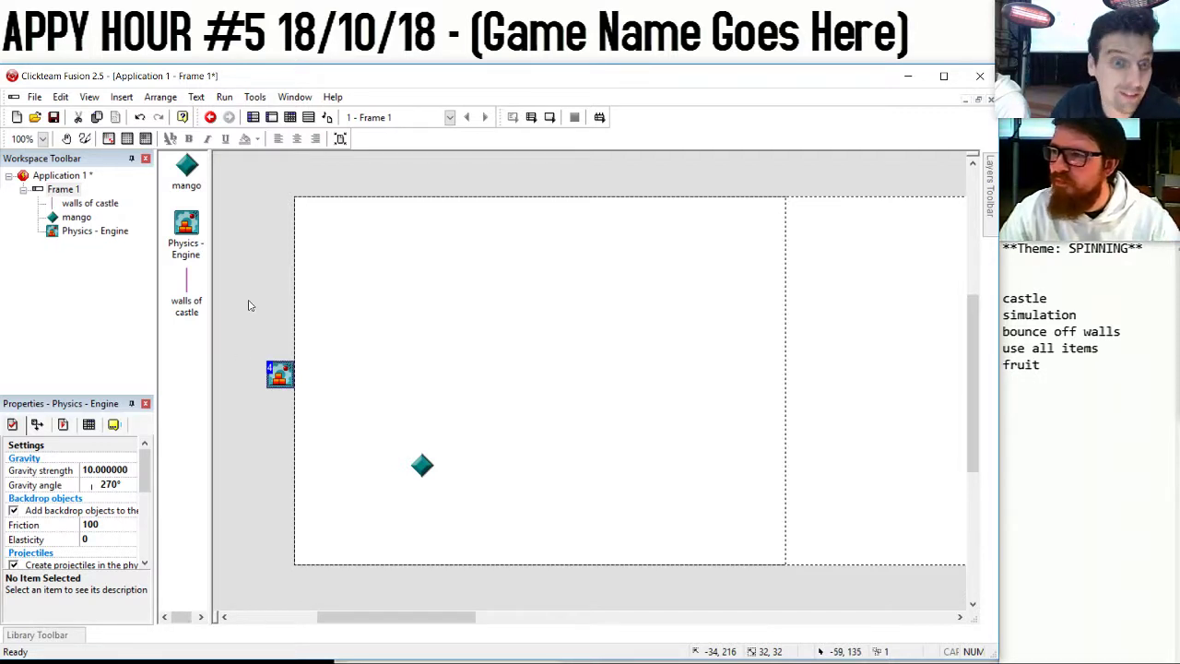
# Nudge the mango slightly further left, test-run the application and close it.
pyautogui.click(379, 295)
pyautogui.moveTo(423, 465); pyautogui.dragTo(415, 463)
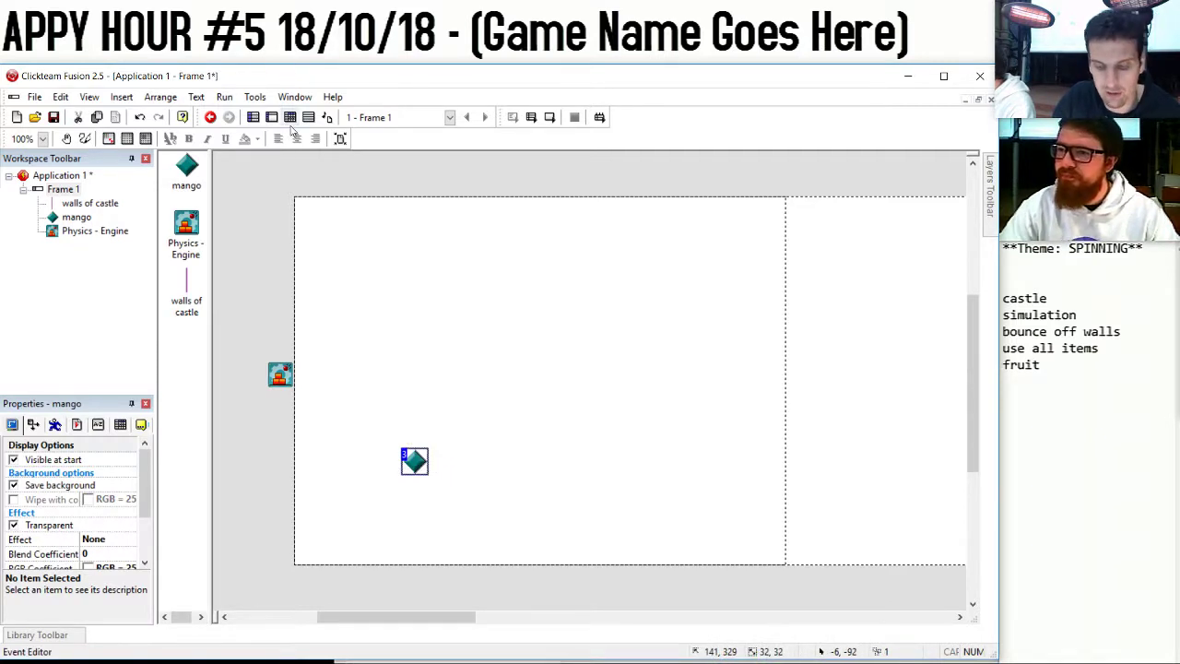
pyautogui.press('F8')
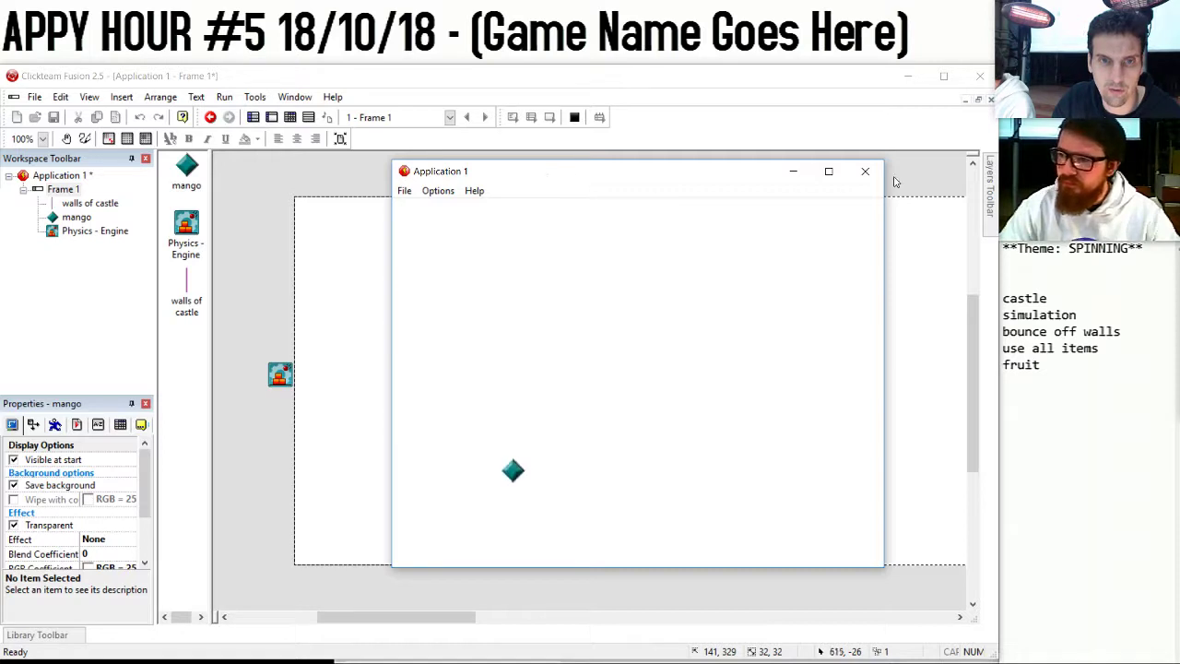
pyautogui.click(865, 170)
# Add an event condition in Frame 1 for the mango leaving the play area on the bottom.
pyautogui.click(289, 117)
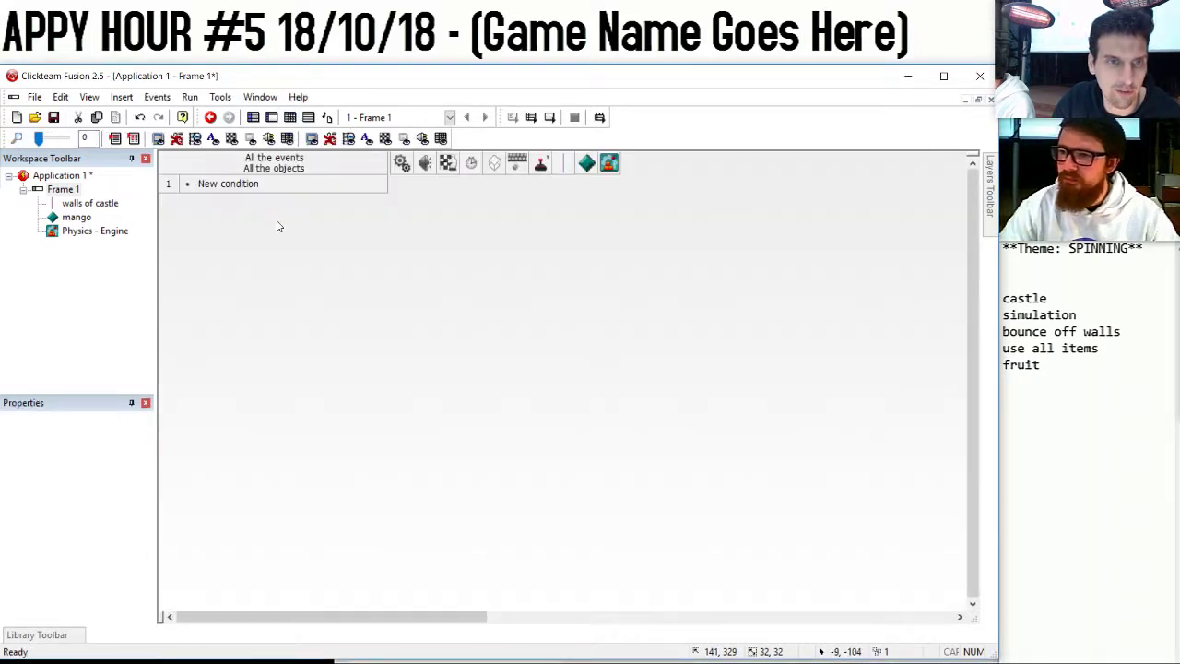
pyautogui.click(231, 185)
pyautogui.click(201, 230)
pyautogui.moveTo(247, 284)
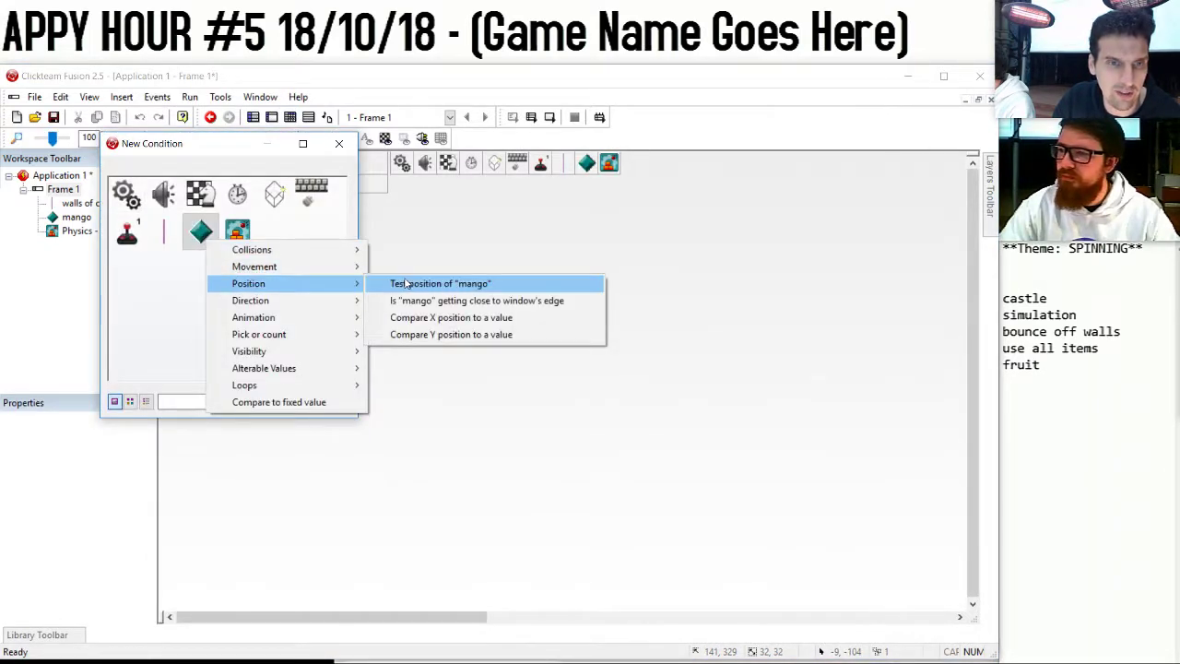
pyautogui.click(405, 288)
pyautogui.click(590, 383)
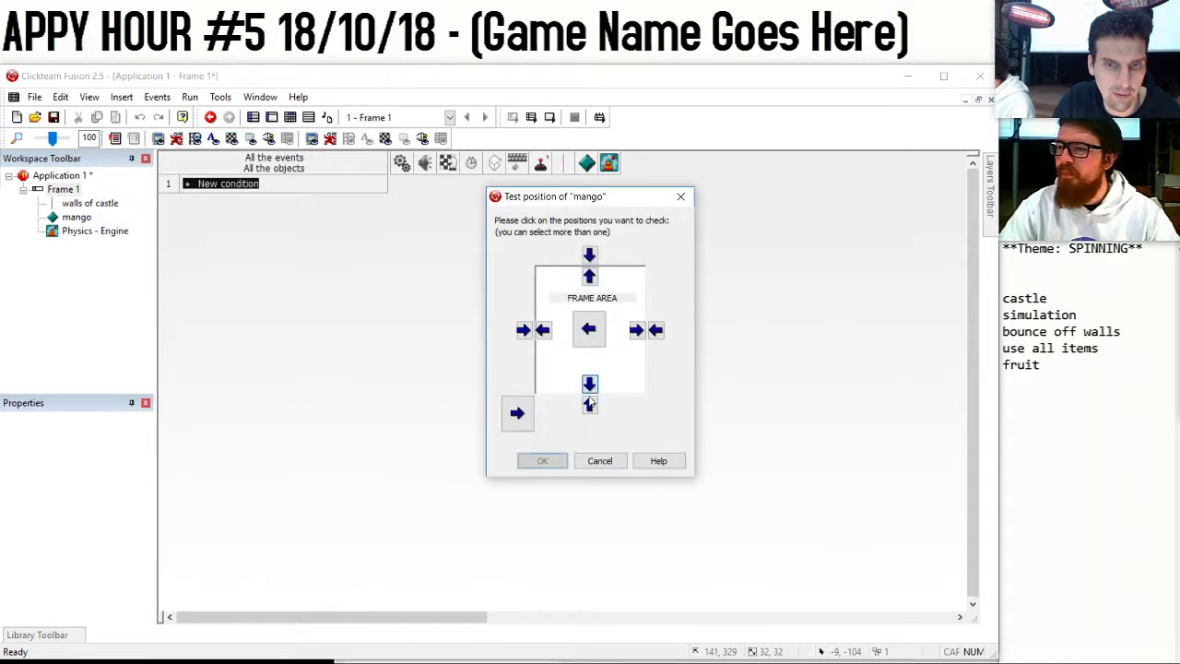
pyautogui.click(543, 461)
# Add the Stop movement action for the mango to the play-area event.
pyautogui.click(588, 188)
pyautogui.moveTo(639, 197)
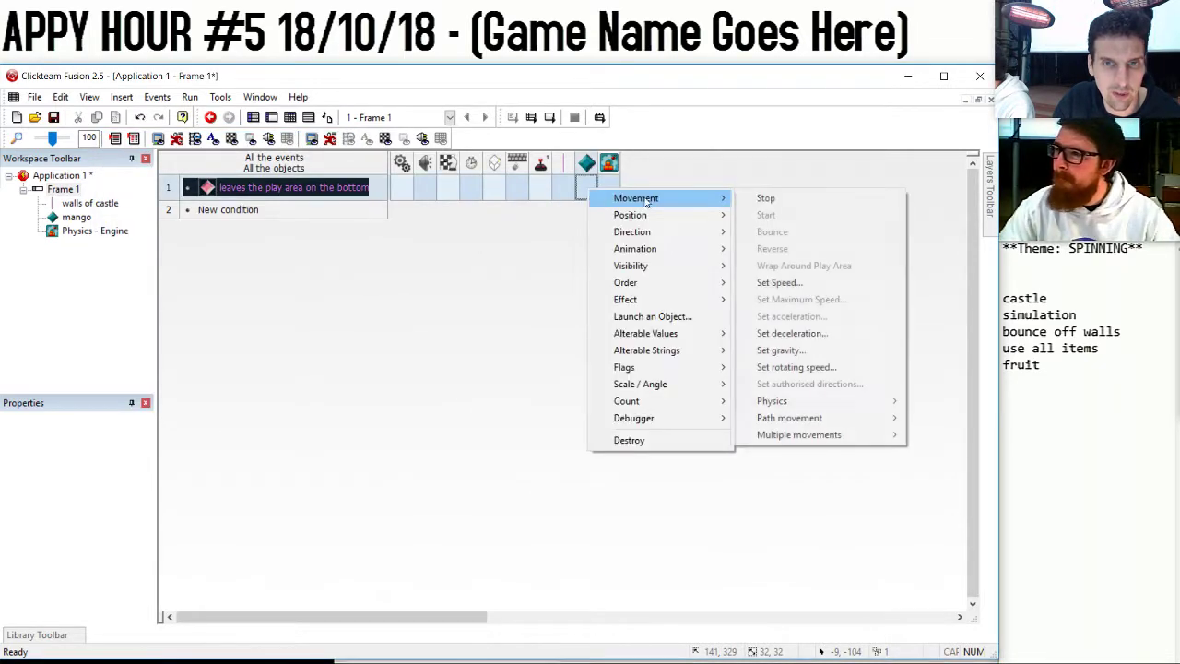
pyautogui.click(765, 198)
# Test-run the game with the stop event twice, closing it each time.
pyautogui.click(190, 97)
pyautogui.click(198, 112)
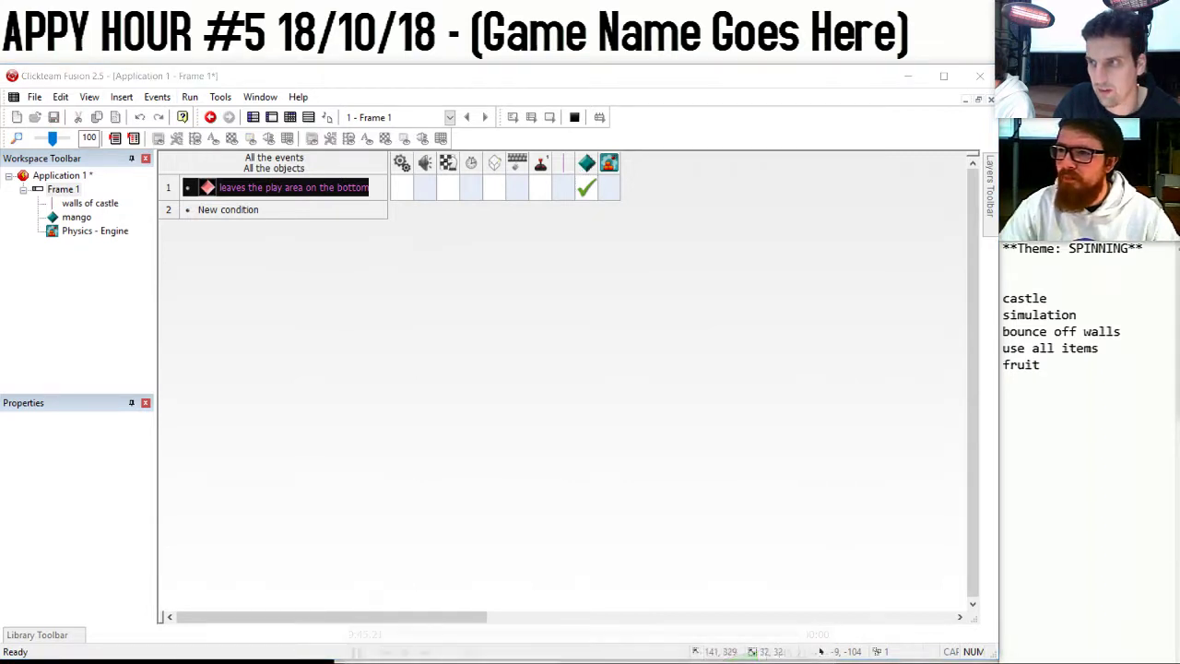
pyautogui.hotkey('alt', 'F4')
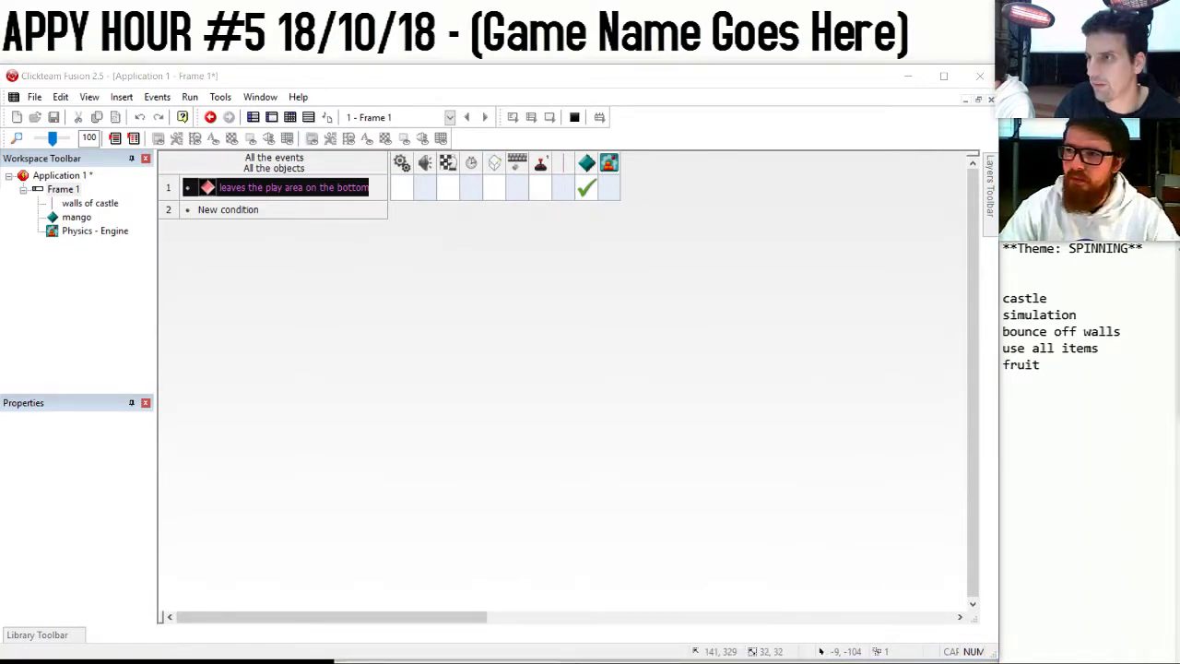
pyautogui.press('F7')
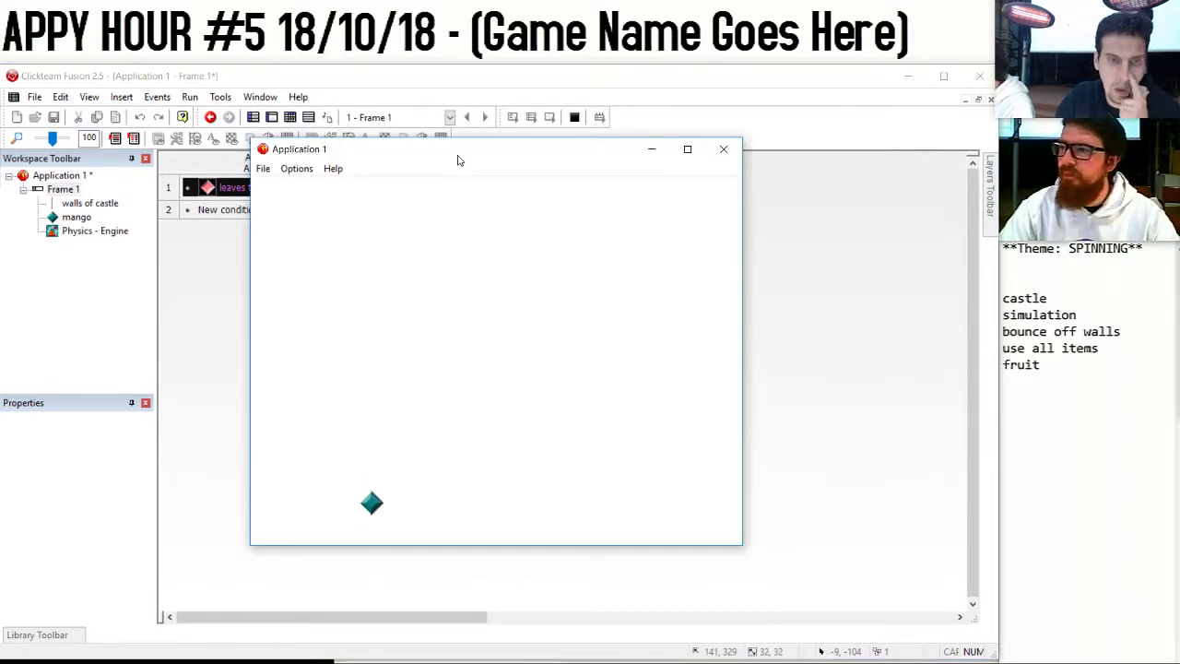
pyautogui.click(735, 152)
# Set the mango's physics elasticity to 30 in the frame, then test-run the game and close it.
pyautogui.click(272, 118)
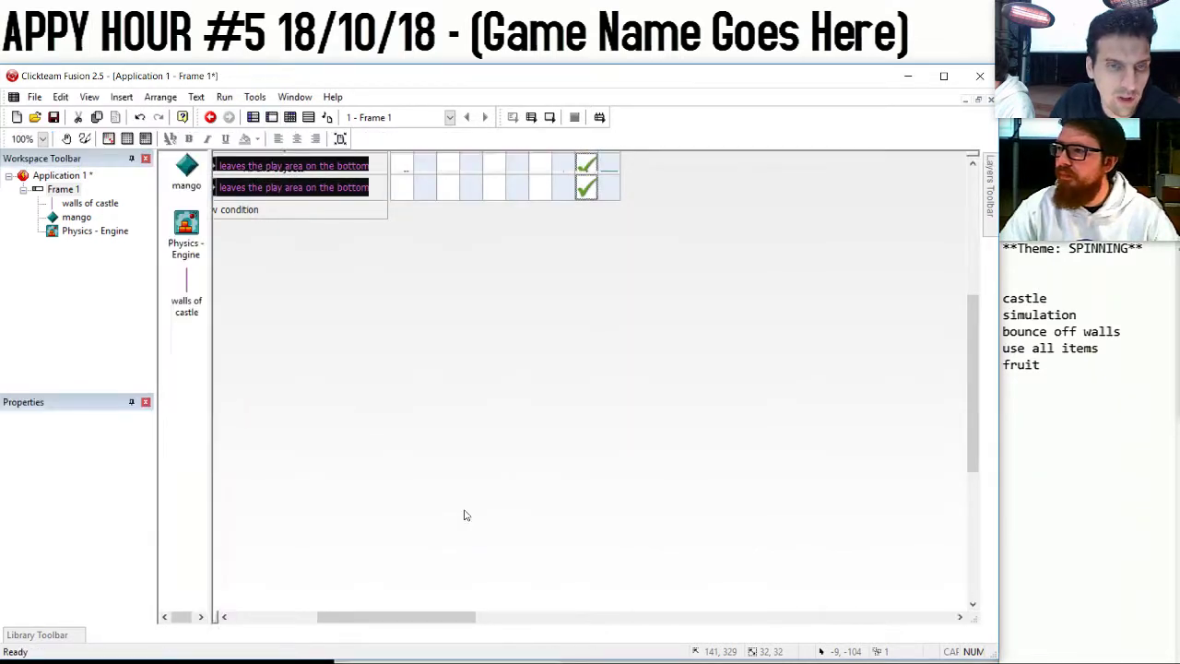
pyautogui.click(415, 467)
pyautogui.click(54, 422)
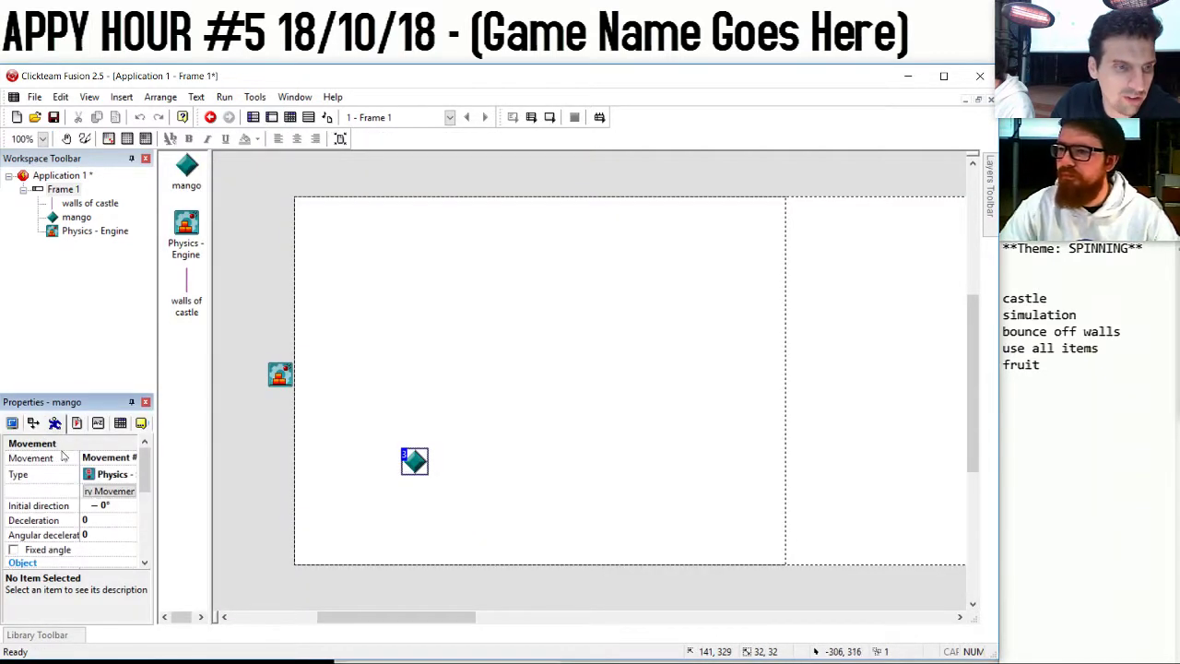
pyautogui.scroll(-1, 88, 475)
pyautogui.scroll(-1, 88, 475)
pyautogui.click(80, 522)
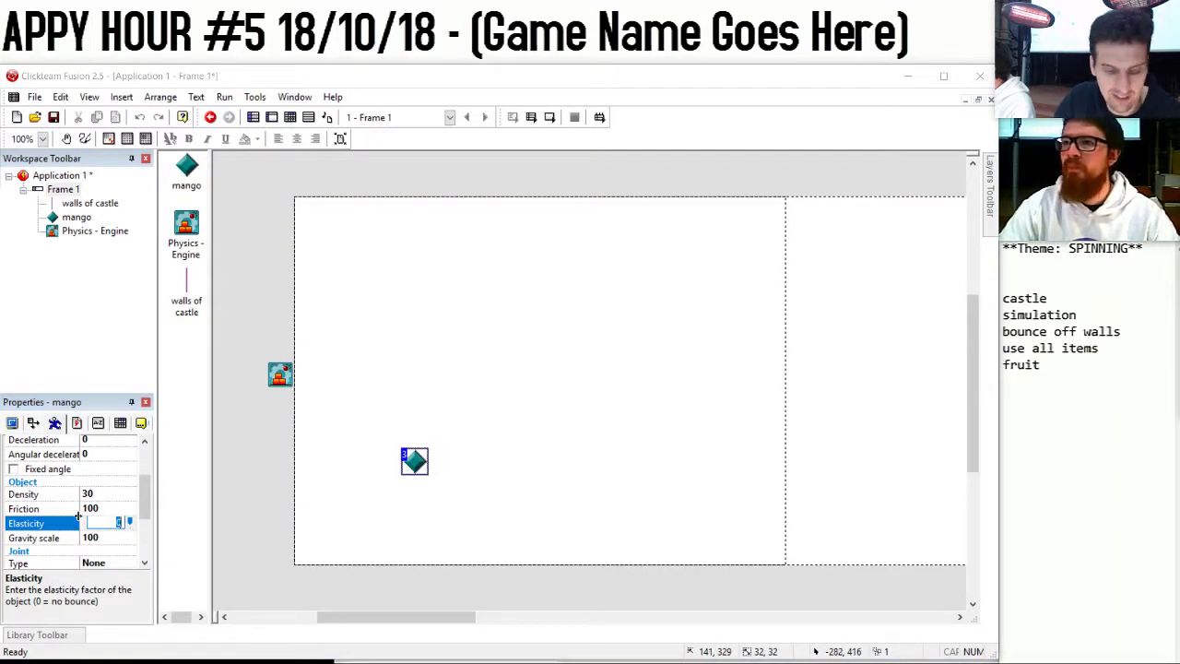
pyautogui.write('30')
pyautogui.press('Return')
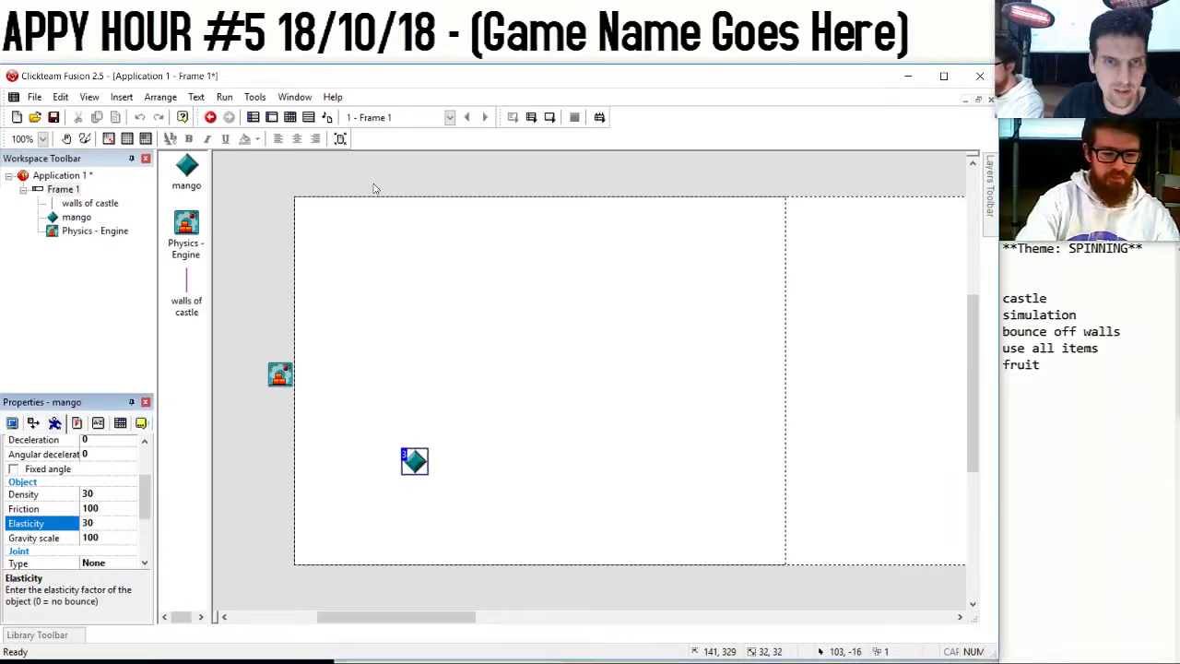
pyautogui.press('F8')
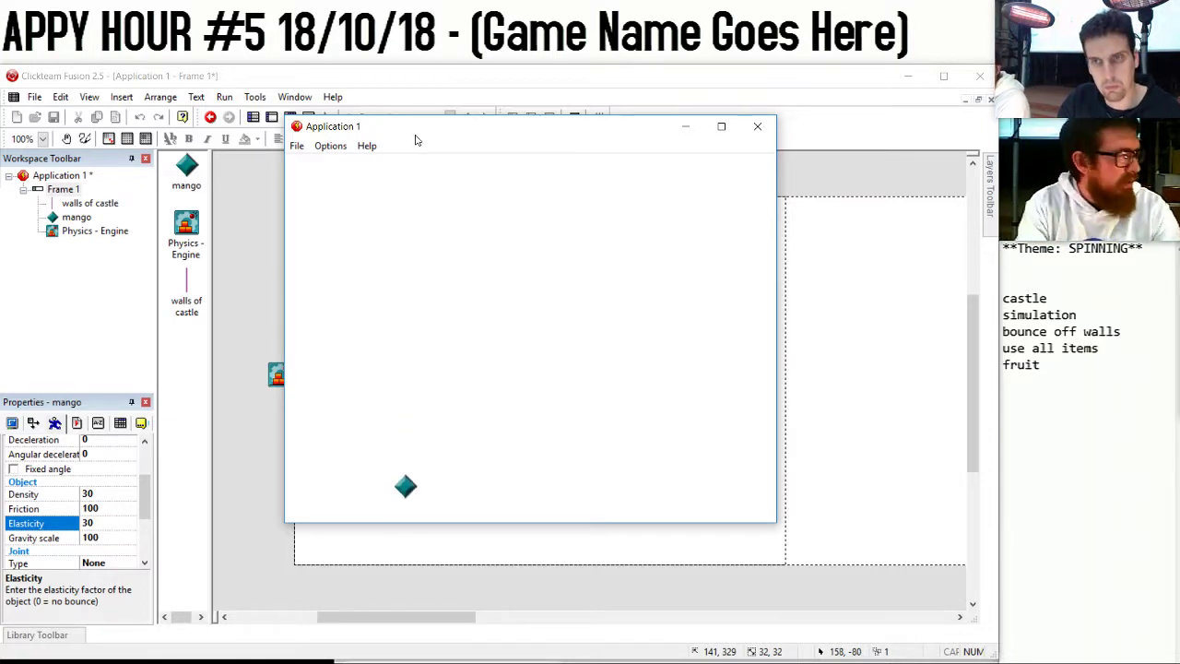
pyautogui.click(758, 127)
# Set the mango's elasticity to 40, deselect it and start creating a new object in the frame.
pyautogui.click(116, 522)
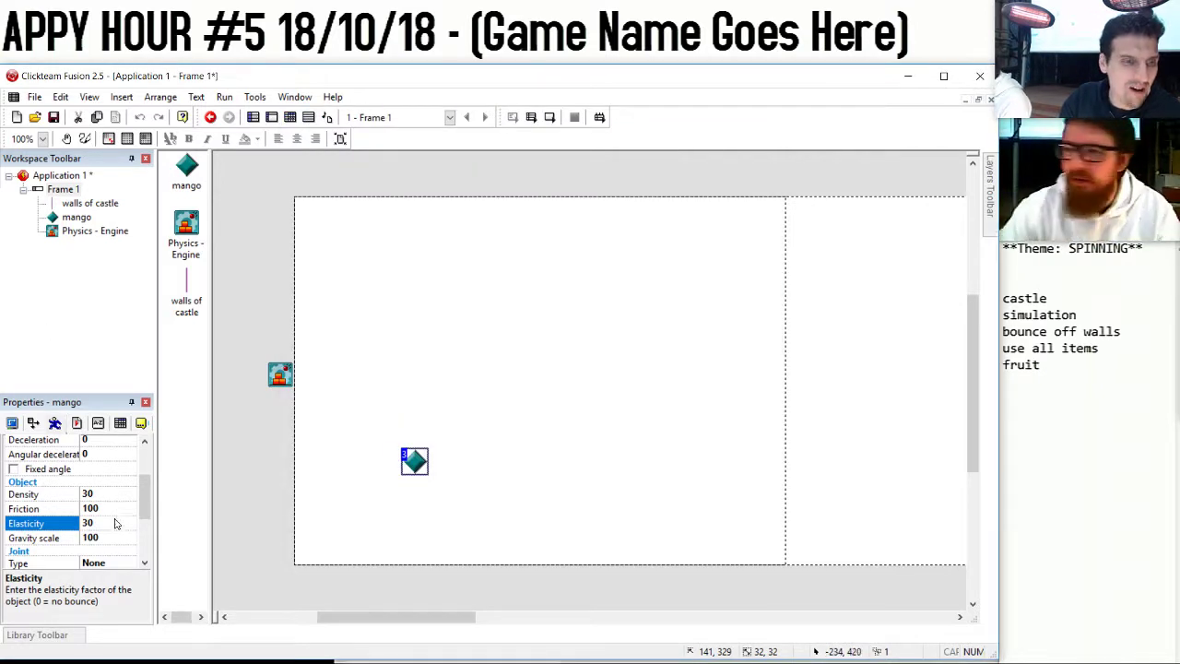
pyautogui.write('40')
pyautogui.press('Return')
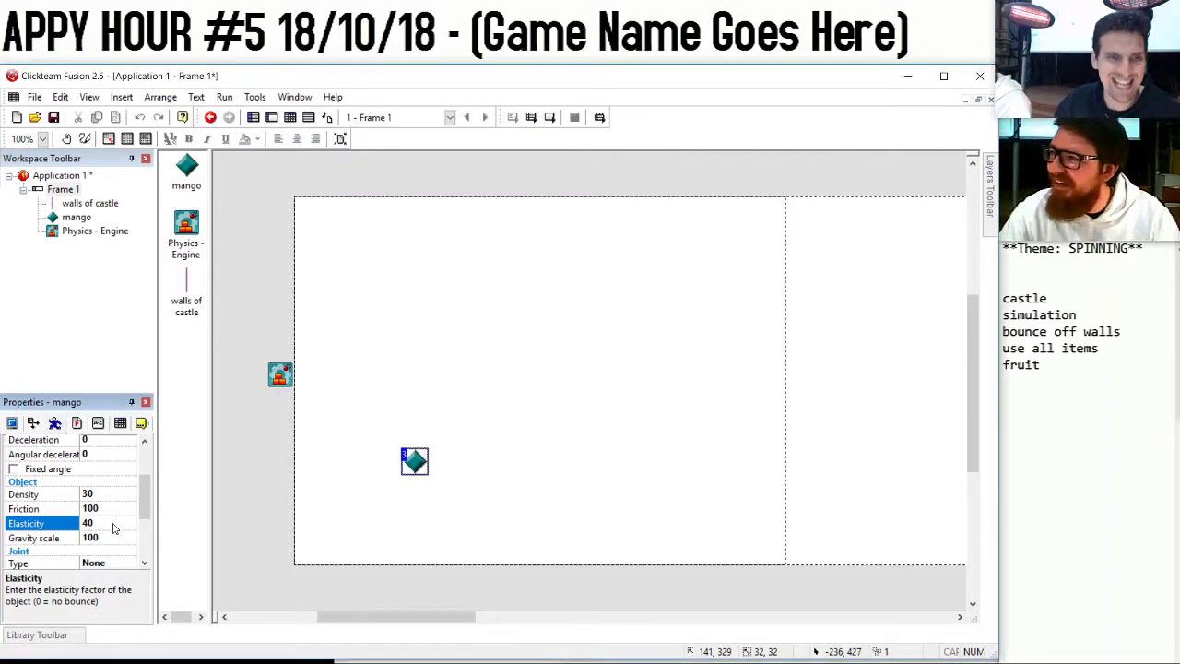
pyautogui.click(496, 374)
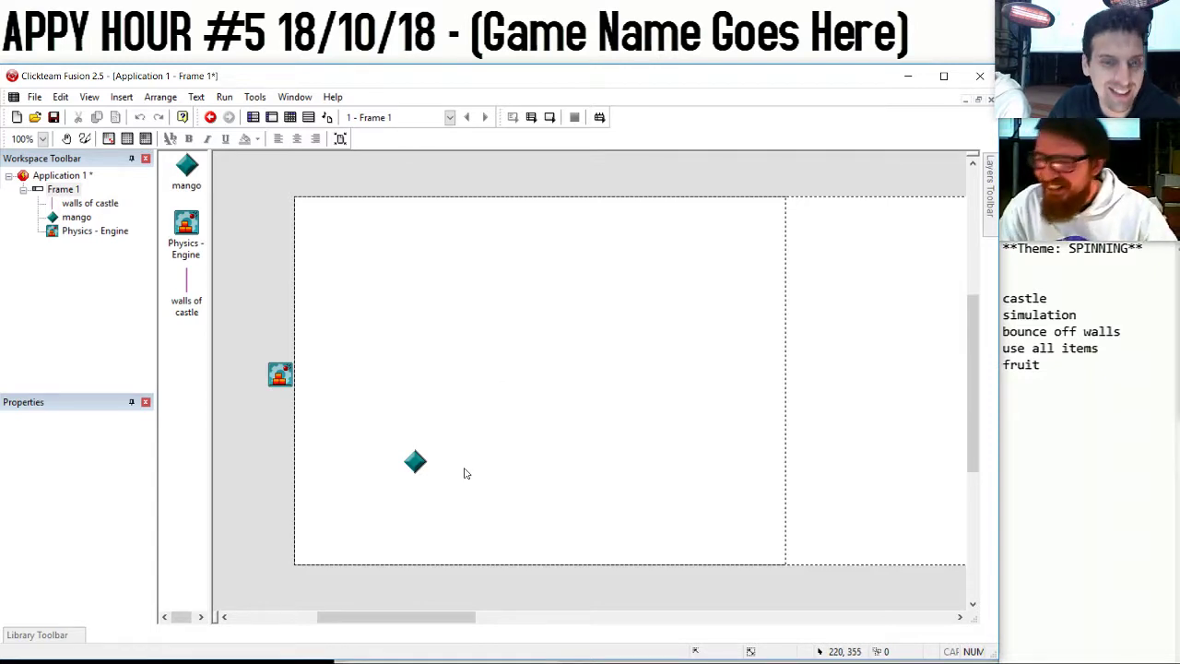
pyautogui.doubleClick(309, 434)
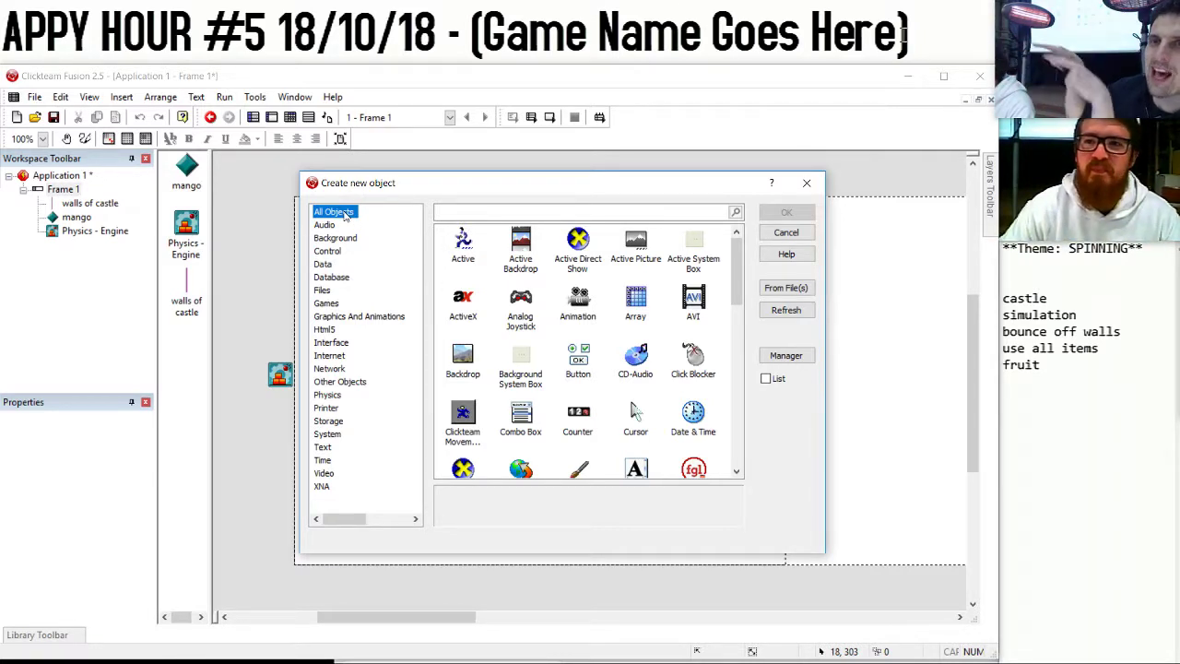
# Replace the game name placeholder inside the title's parentheses with "bouncy mango castle".
pyautogui.click(907, 35)
pyautogui.press('BackSpace')
pyautogui.press('BackSpace')
pyautogui.press('BackSpace')
pyautogui.press('BackSpace')
pyautogui.press('BackSpace')
pyautogui.press('BackSpace')
pyautogui.press('BackSpace')
pyautogui.press('BackSpace')
pyautogui.press('BackSpace')
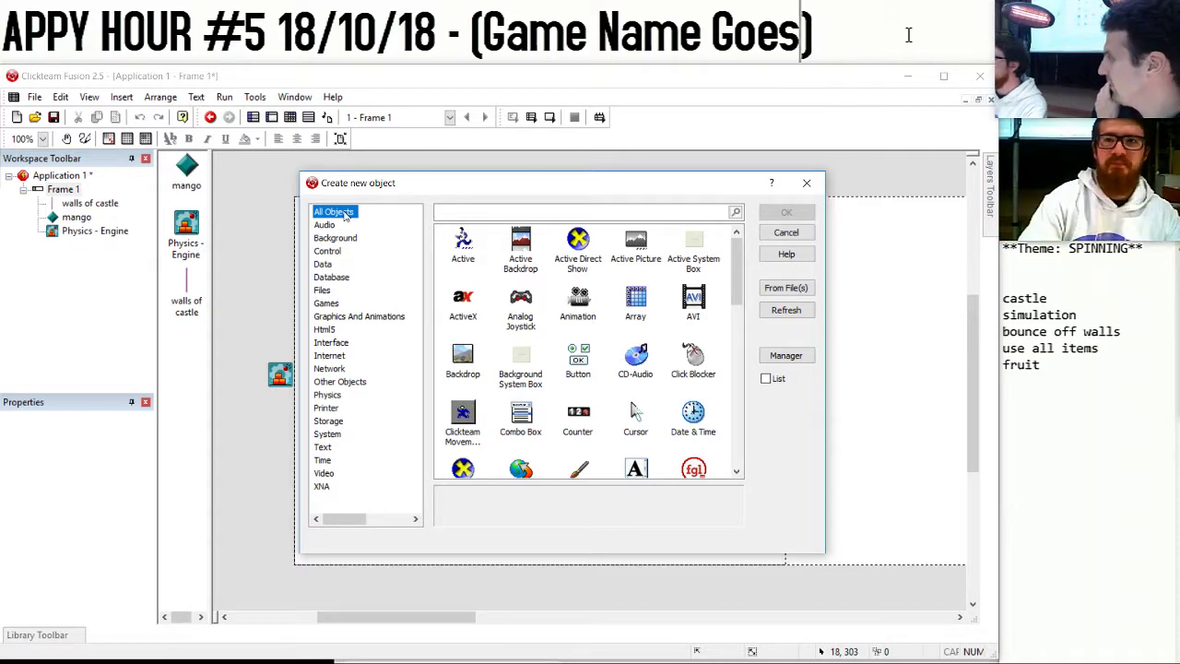
pyautogui.press('BackSpace')
pyautogui.press('BackSpace')
pyautogui.press('BackSpace')
pyautogui.press('BackSpace')
pyautogui.press('BackSpace')
pyautogui.press('BackSpace')
pyautogui.press('BackSpace')
pyautogui.press('BackSpace')
pyautogui.press('BackSpace')
pyautogui.press('BackSpace')
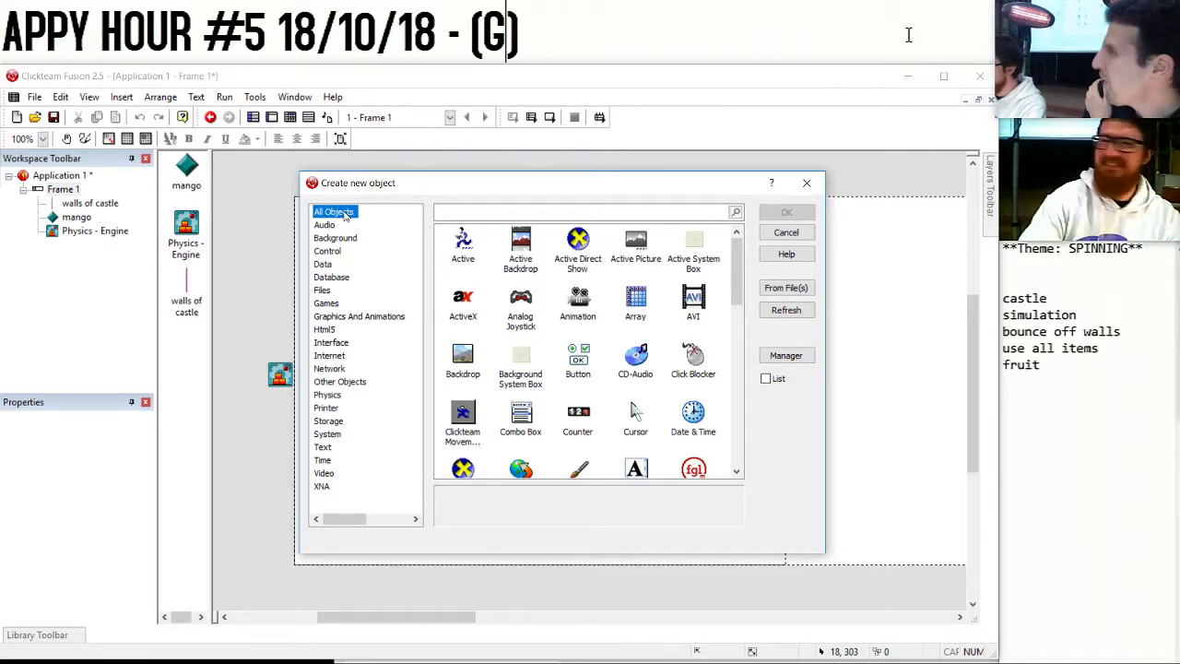
pyautogui.write('bounc')
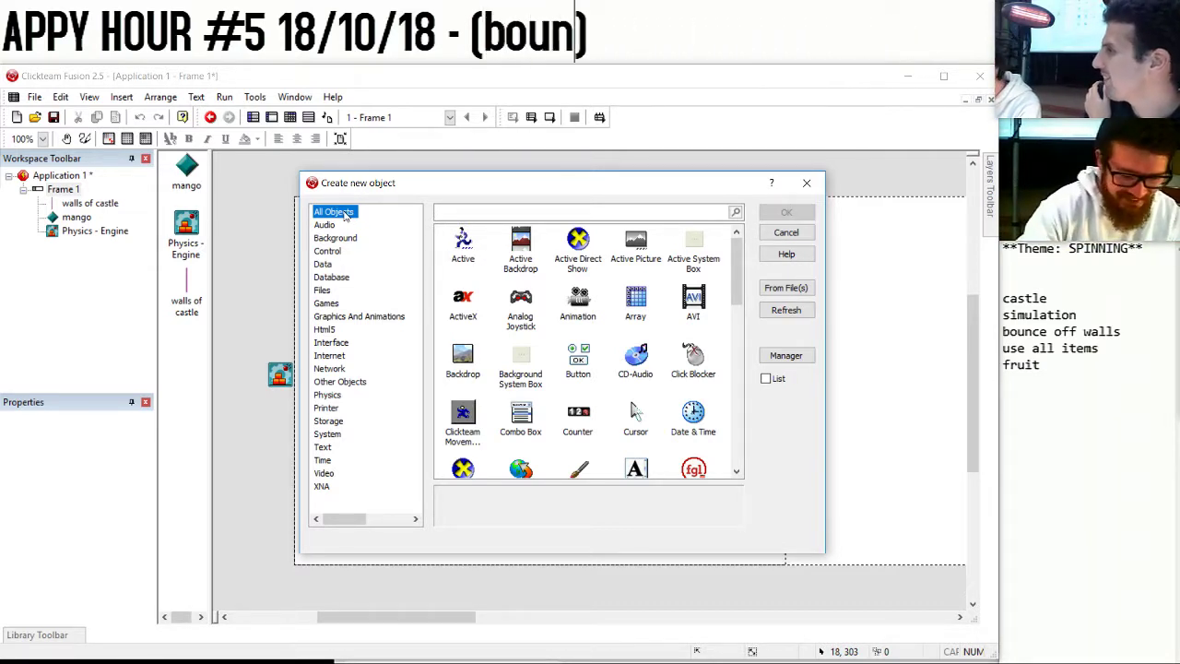
pyautogui.write('y ')
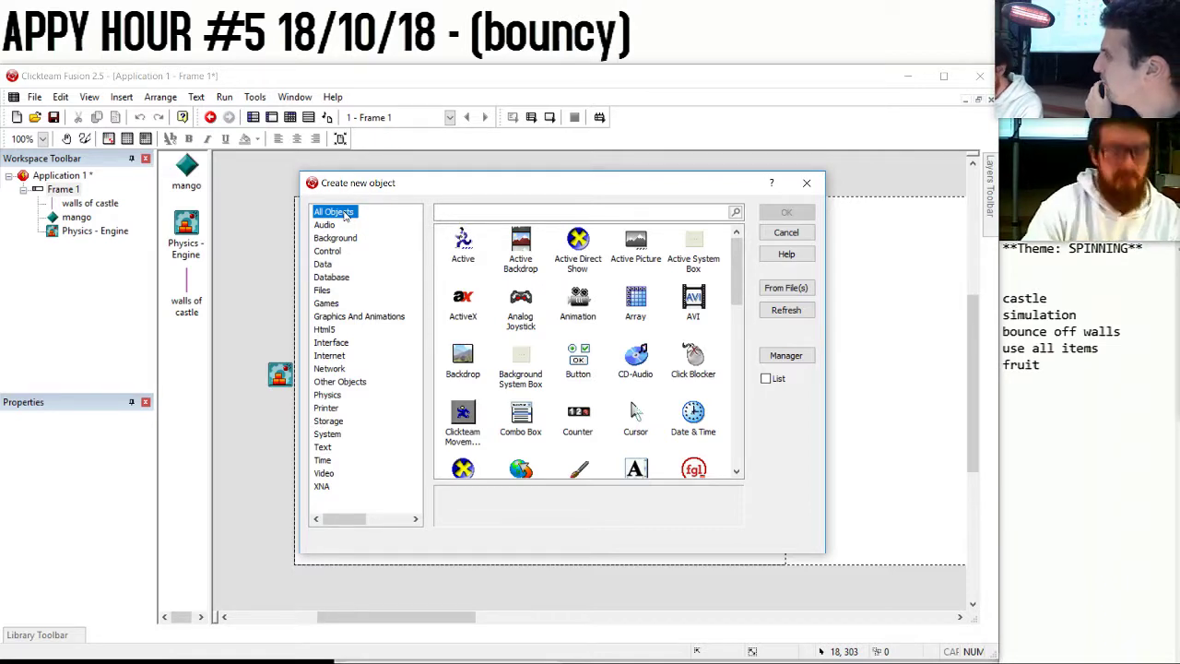
pyautogui.write('mango c')
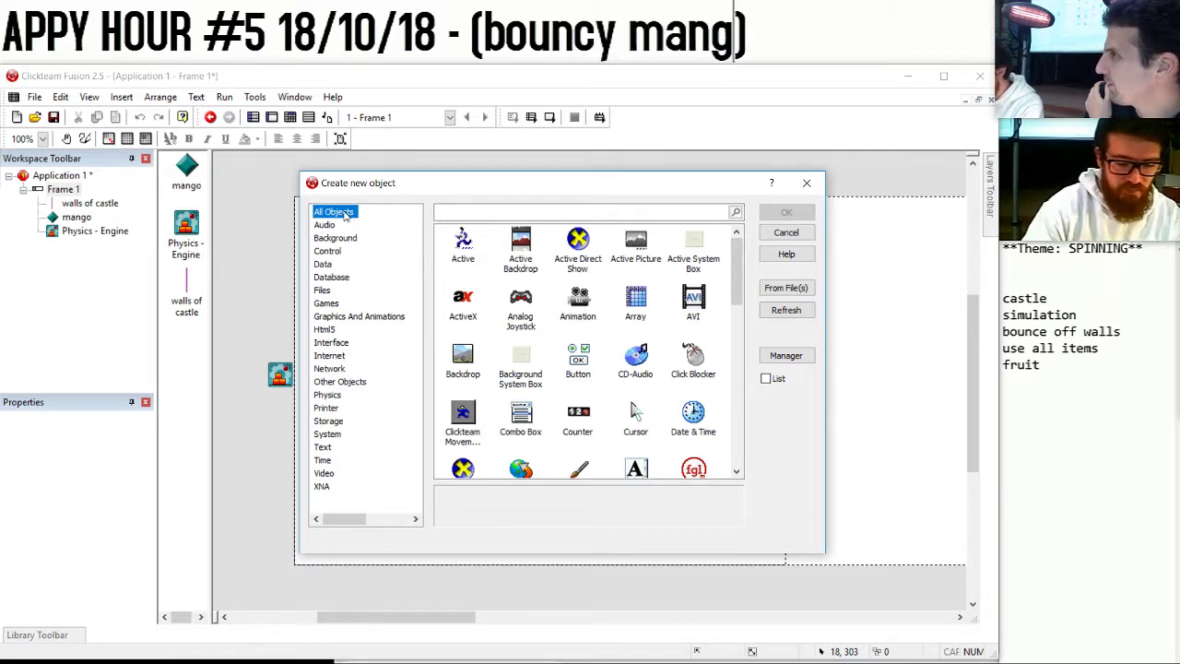
pyautogui.write('astle')
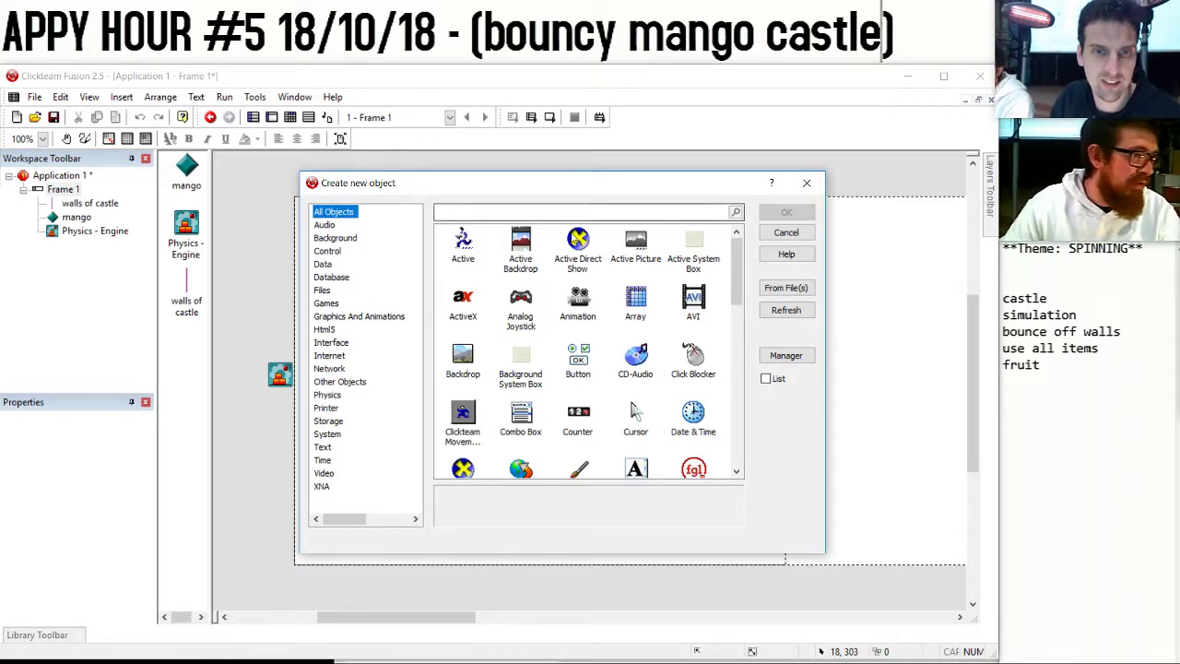
# Create an Active object below the mango, widen it to 320 × 32 pixels and nudge it to 124, 404.
pyautogui.doubleClick(463, 247)
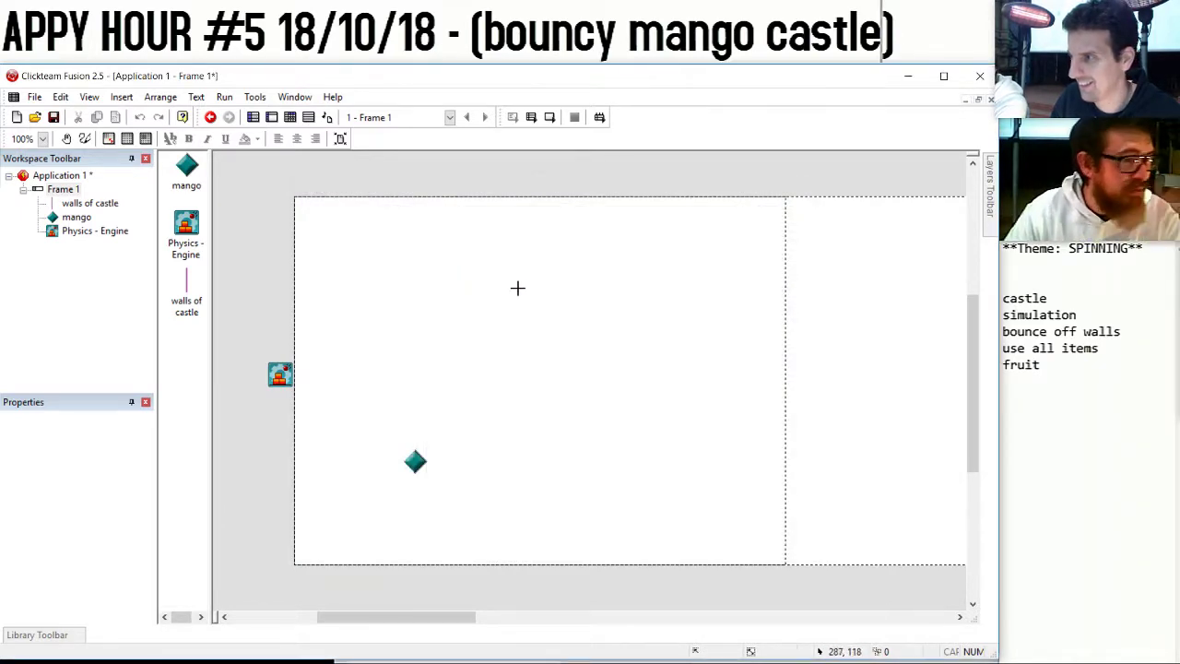
pyautogui.click(407, 518)
pyautogui.doubleClick(408, 520)
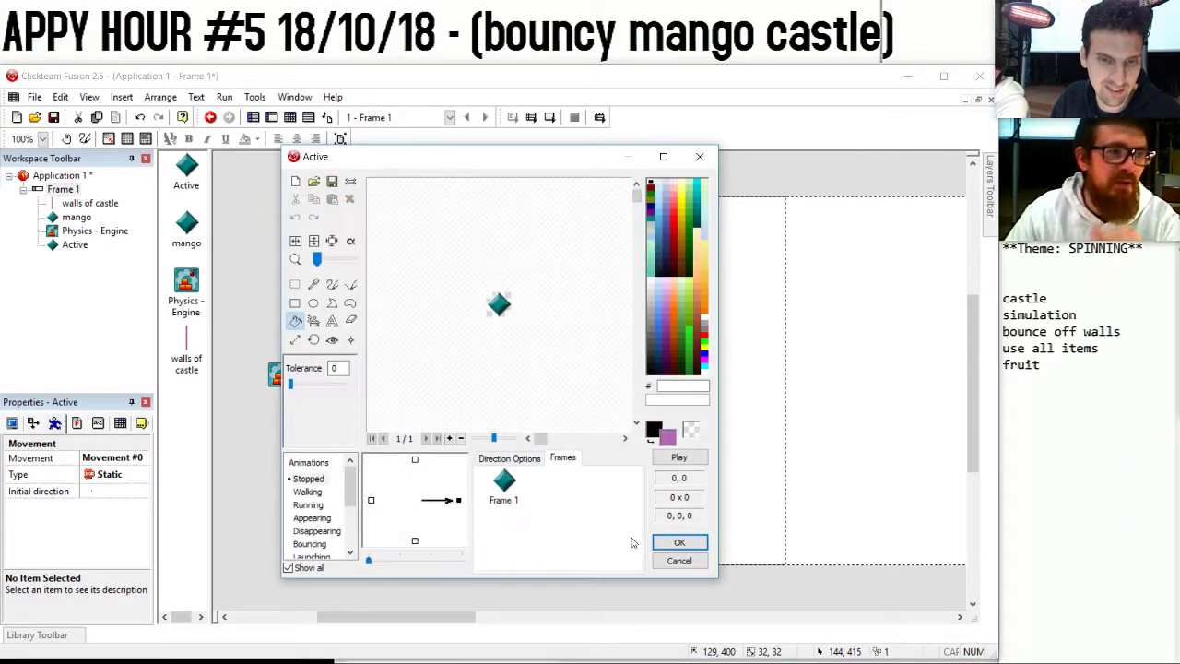
pyautogui.click(680, 559)
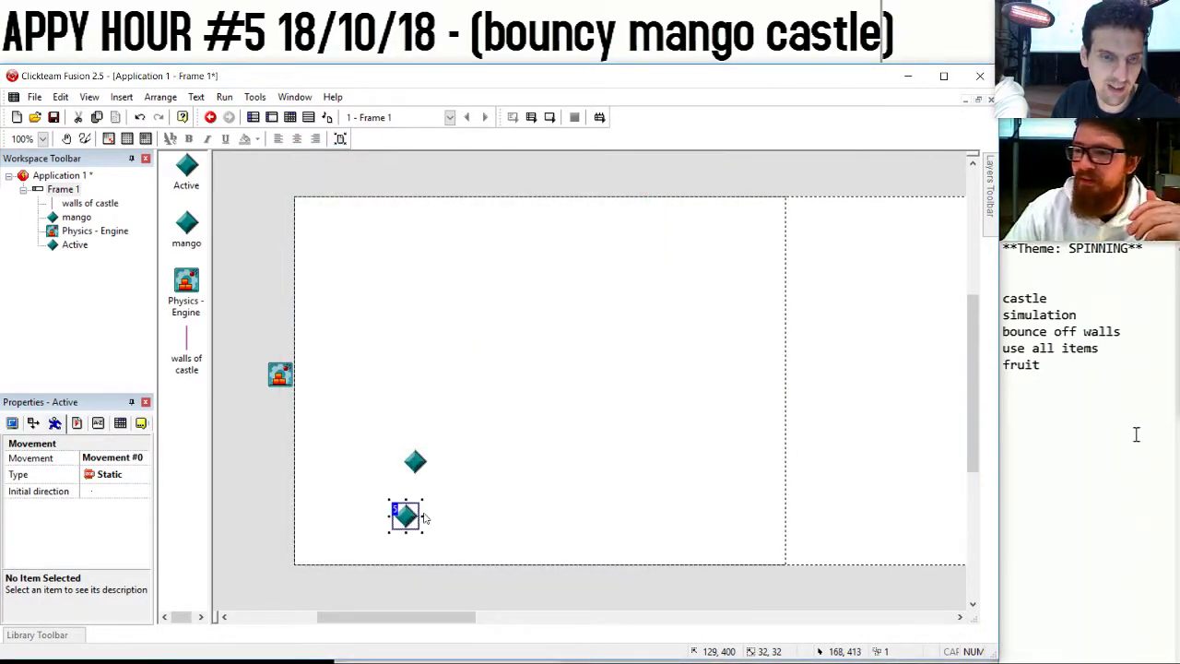
pyautogui.moveTo(423, 515); pyautogui.dragTo(645, 509)
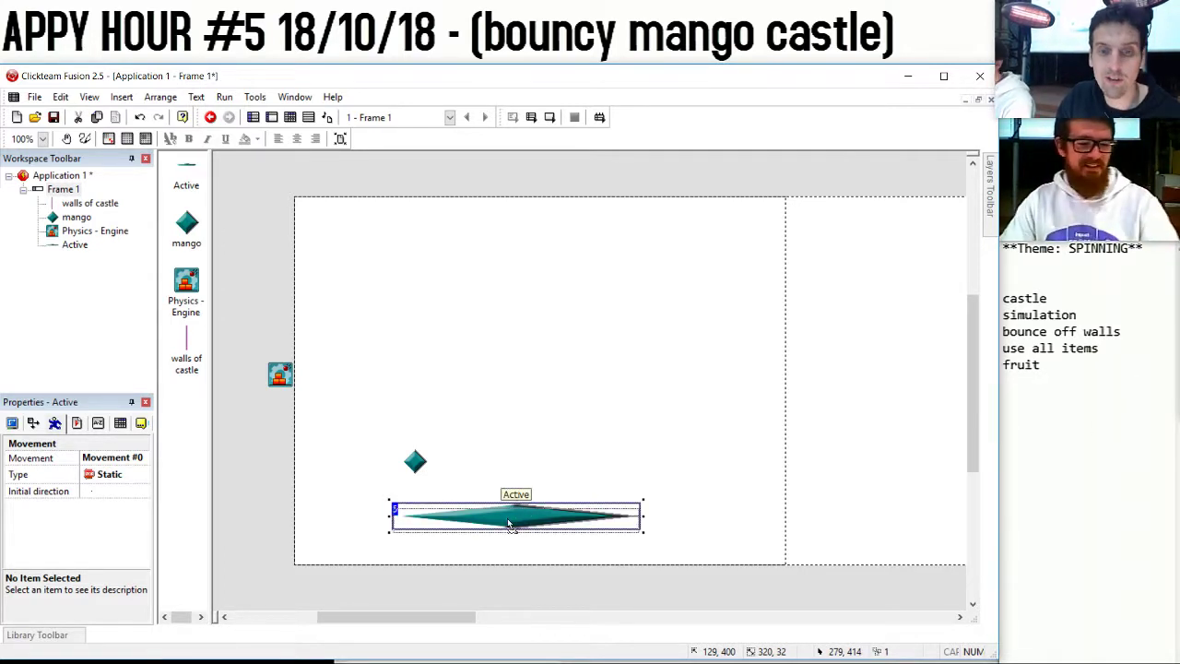
pyautogui.moveTo(509, 527); pyautogui.dragTo(503, 530)
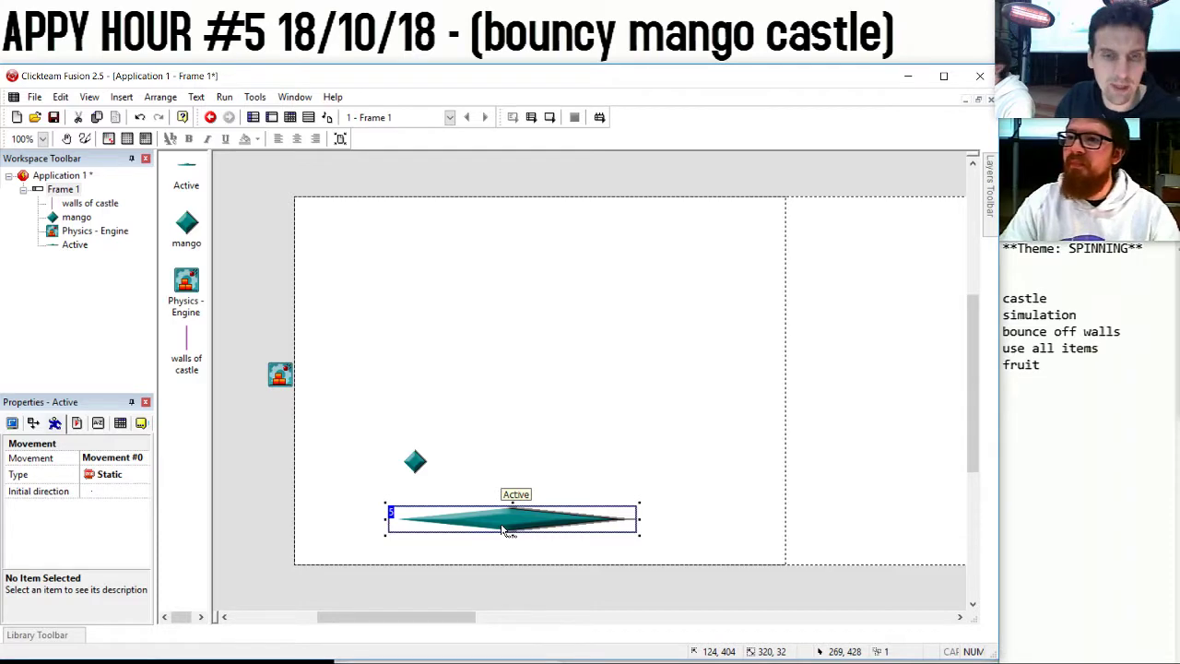
# Clear the wide Active object's image and fill the whole canvas with solid brown.
pyautogui.doubleClick(515, 522)
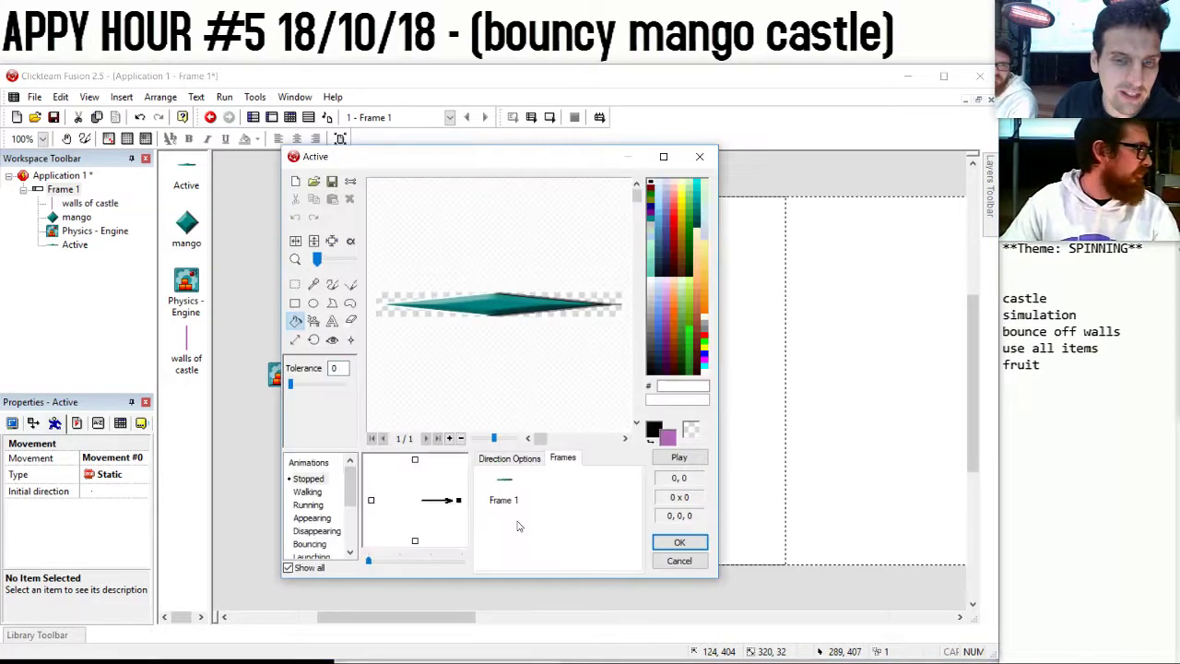
pyautogui.click(295, 180)
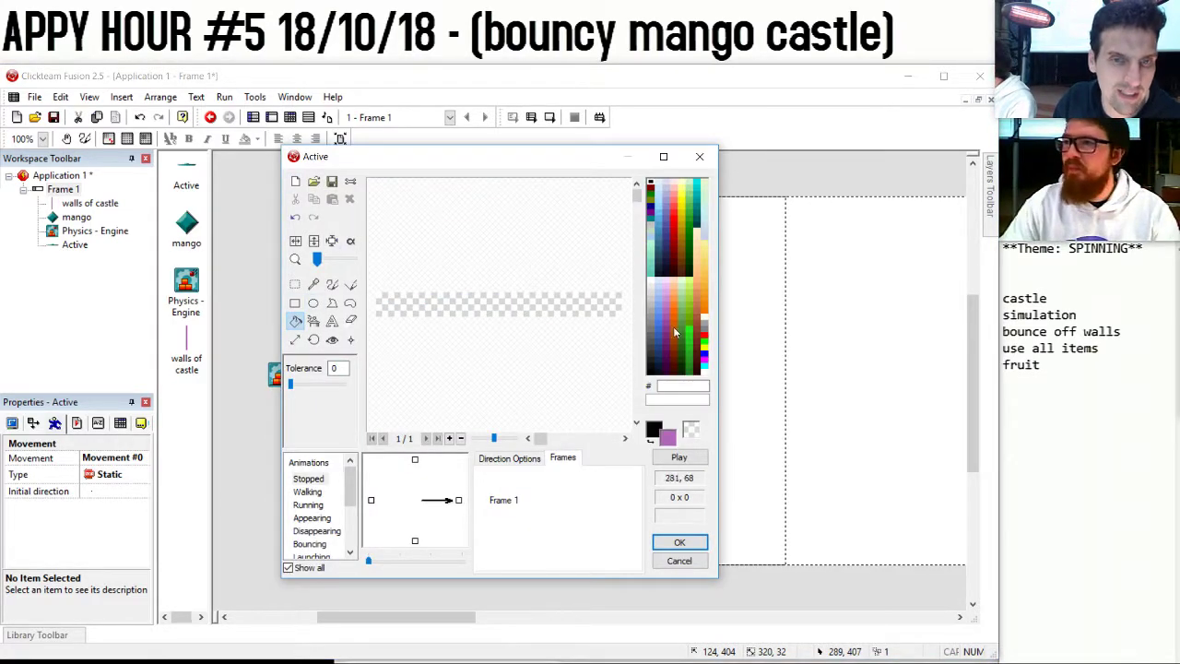
pyautogui.click(673, 236)
pyautogui.click(520, 304)
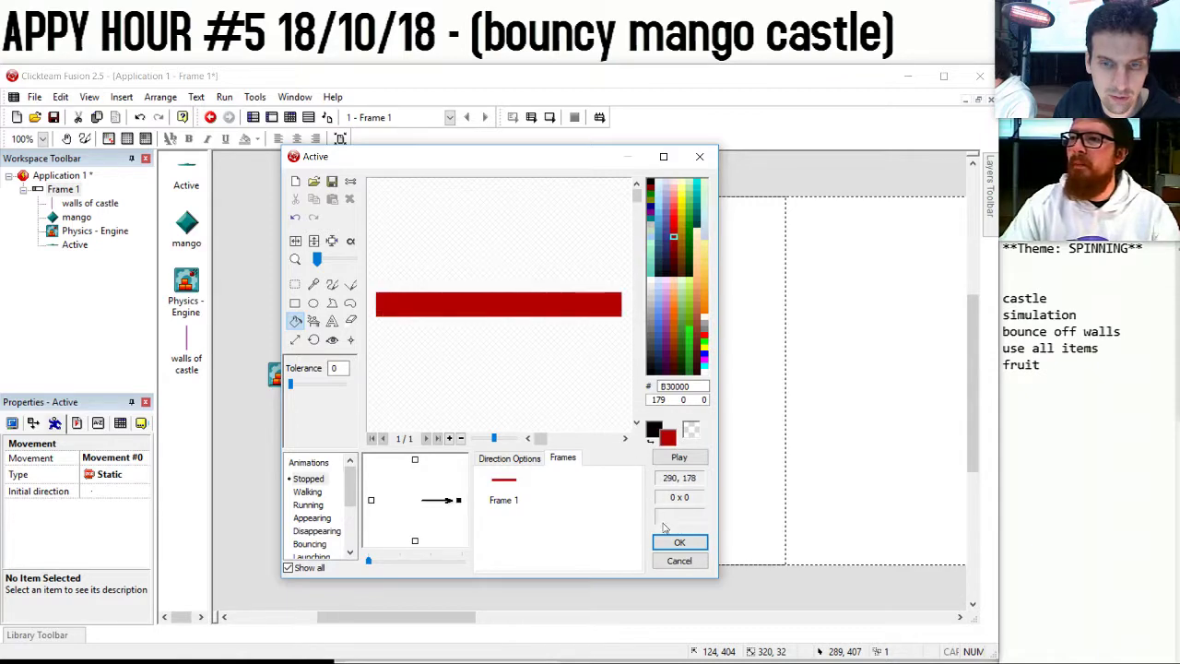
pyautogui.click(696, 330)
pyautogui.click(600, 311)
pyautogui.click(669, 544)
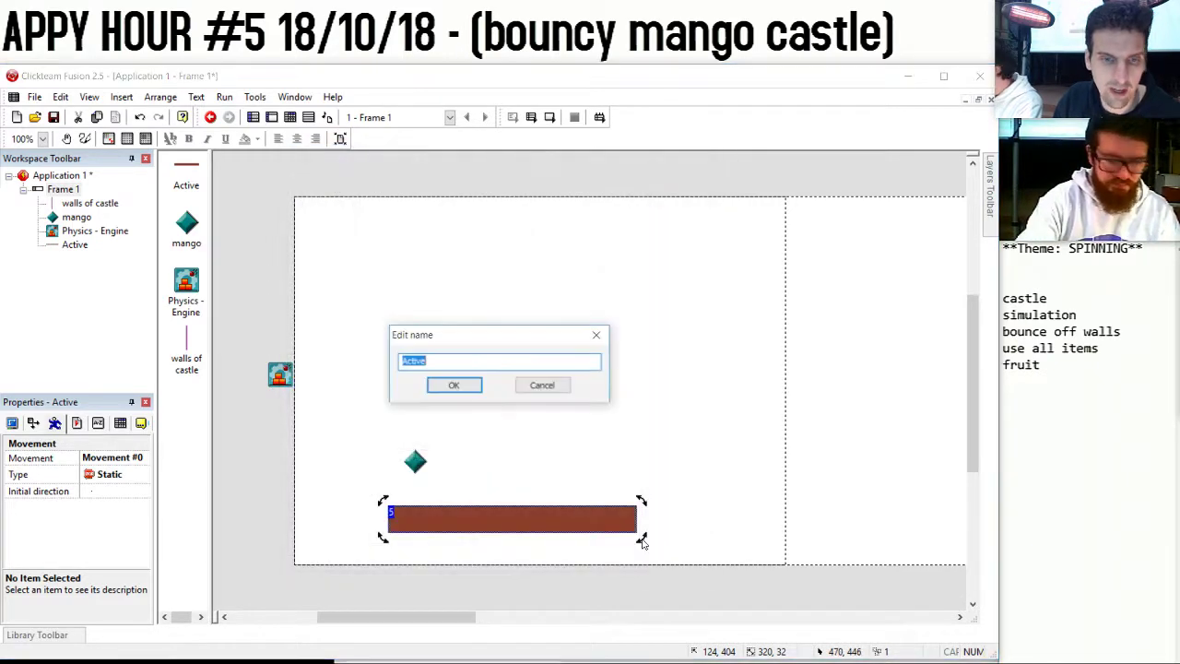
# Rename the brown bar to "wood" and reduce its height to 18 pixels.
pyautogui.write('wood')
pyautogui.press('Return')
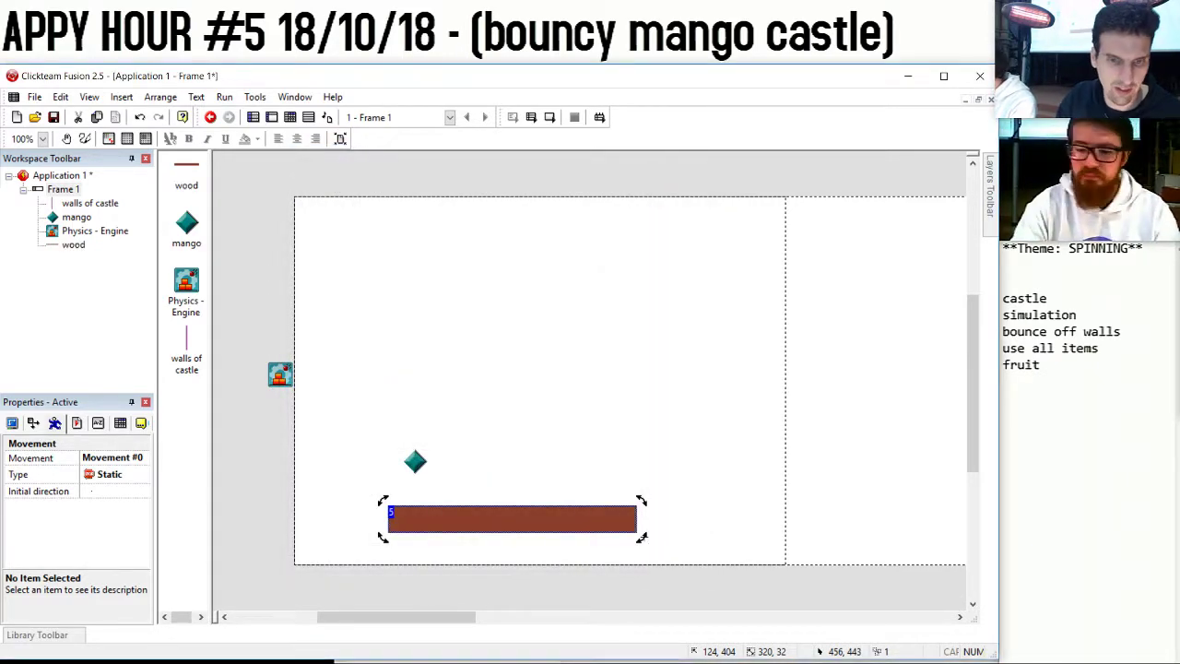
pyautogui.click(600, 523)
pyautogui.moveTo(514, 535); pyautogui.dragTo(514, 522)
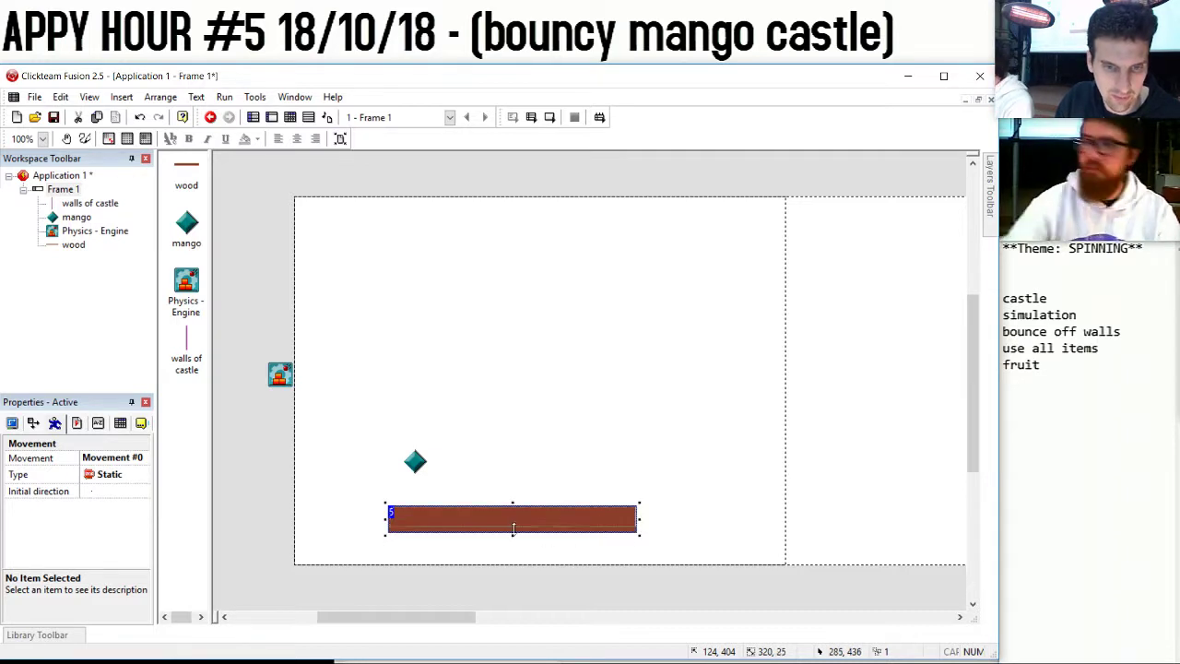
pyautogui.click(526, 513)
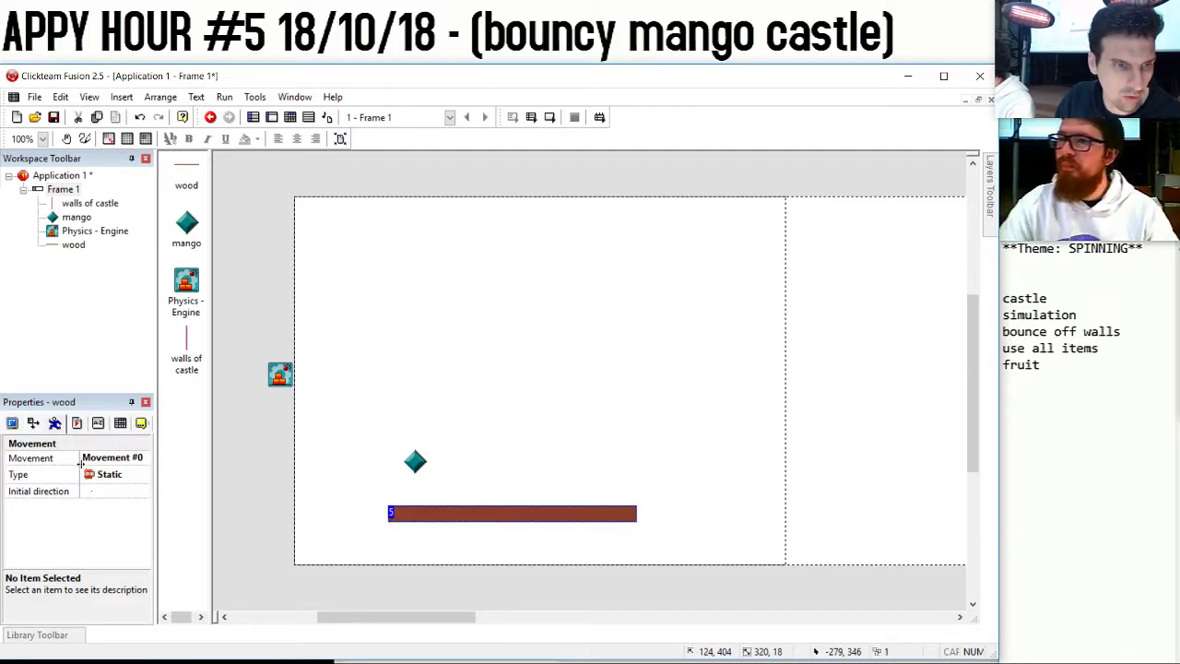
# Set the wood's movement type to Physics - Static movement and accept the hot spot warning.
pyautogui.click(99, 490)
pyautogui.click(76, 541)
pyautogui.click(109, 474)
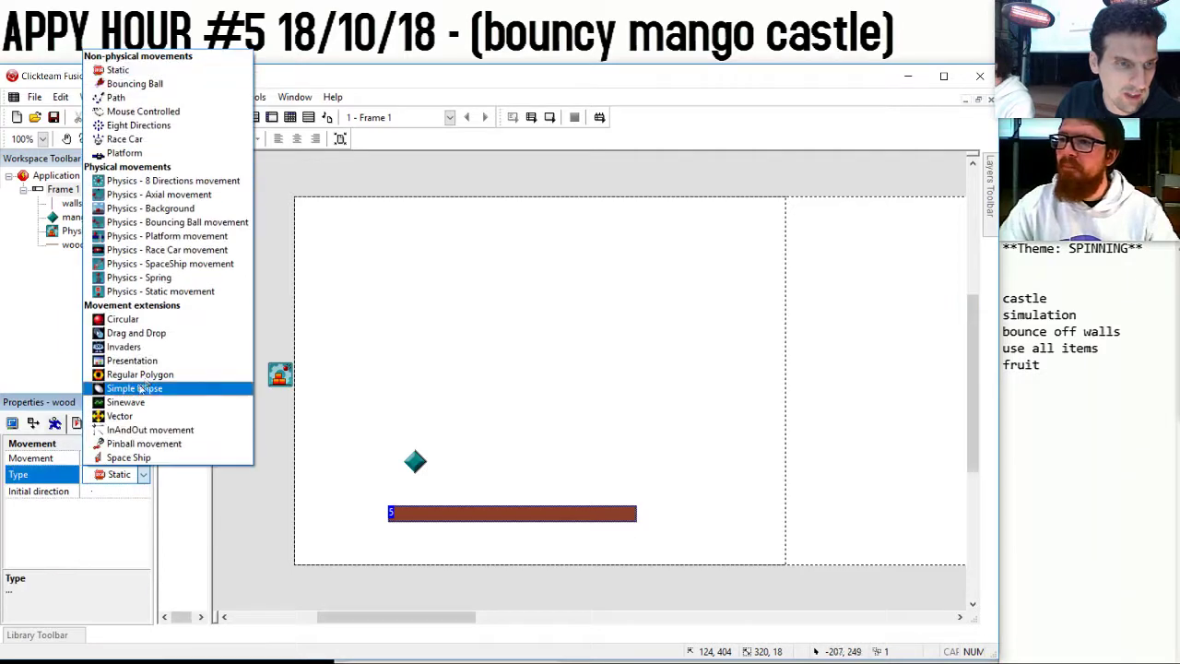
pyautogui.click(193, 293)
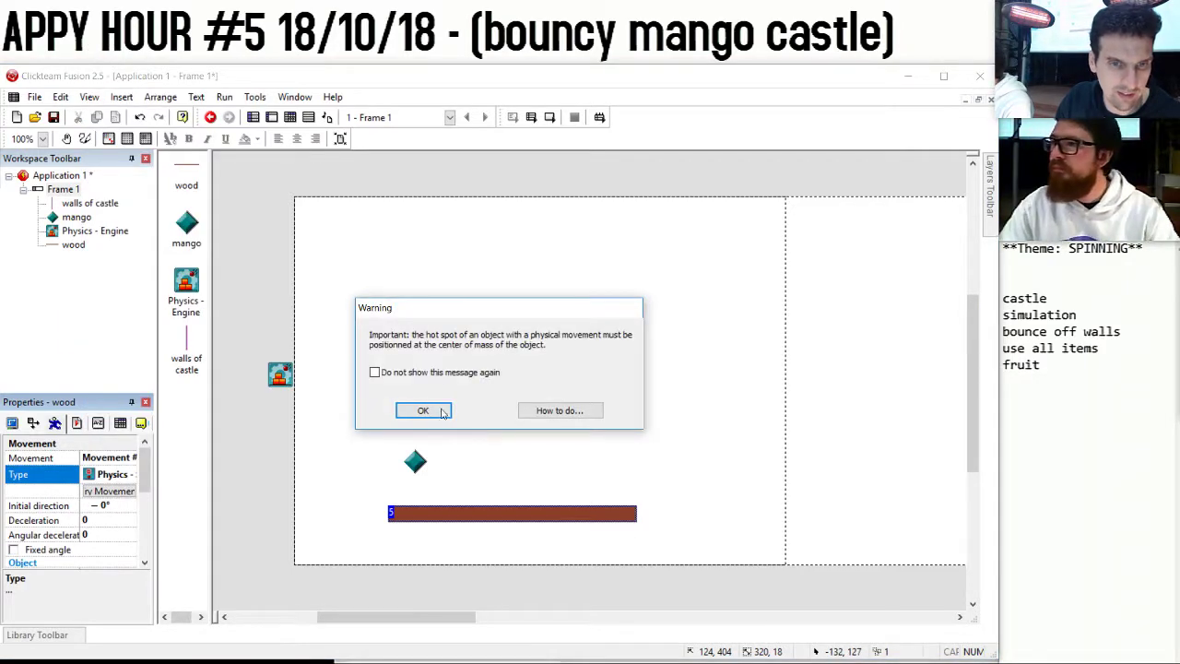
pyautogui.click(422, 411)
# Place the wood image's hot spot at its centre, at x 159, y 8, and deselect the object.
pyautogui.doubleClick(498, 514)
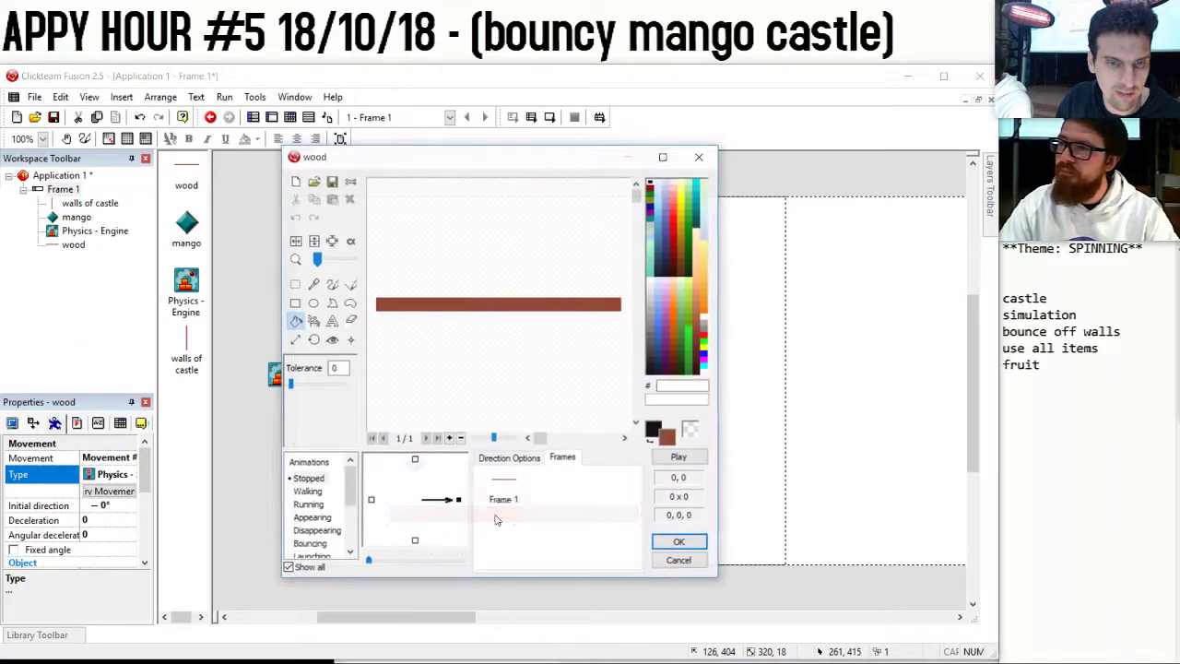
pyautogui.click(332, 339)
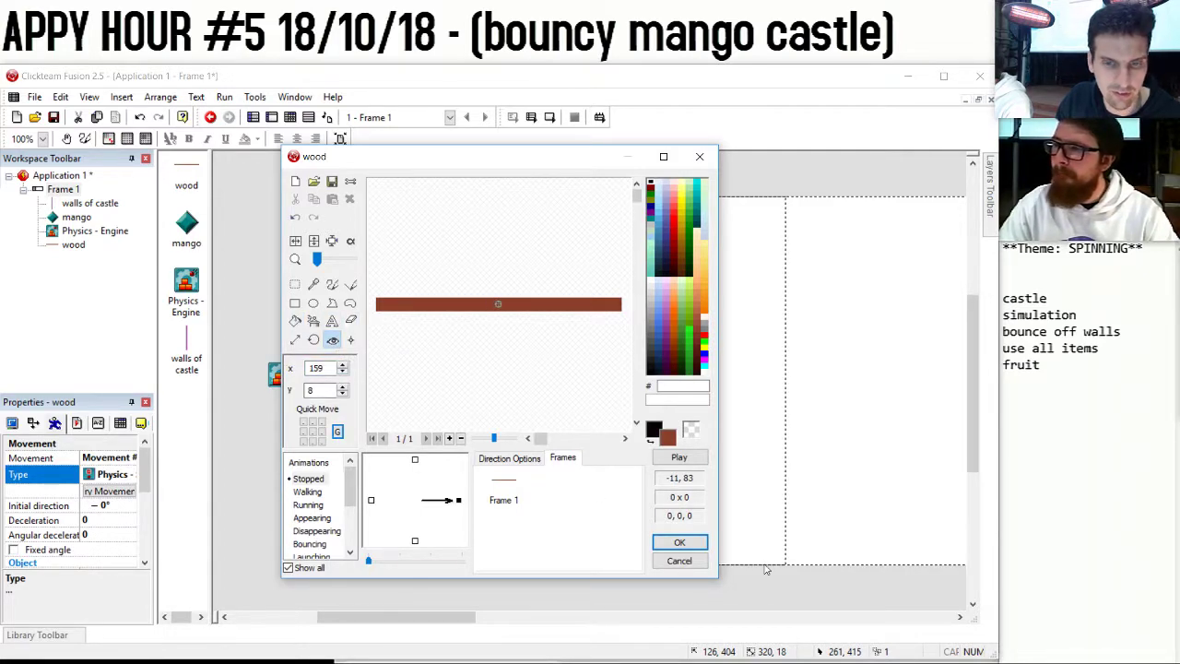
pyautogui.click(680, 542)
pyautogui.click(618, 417)
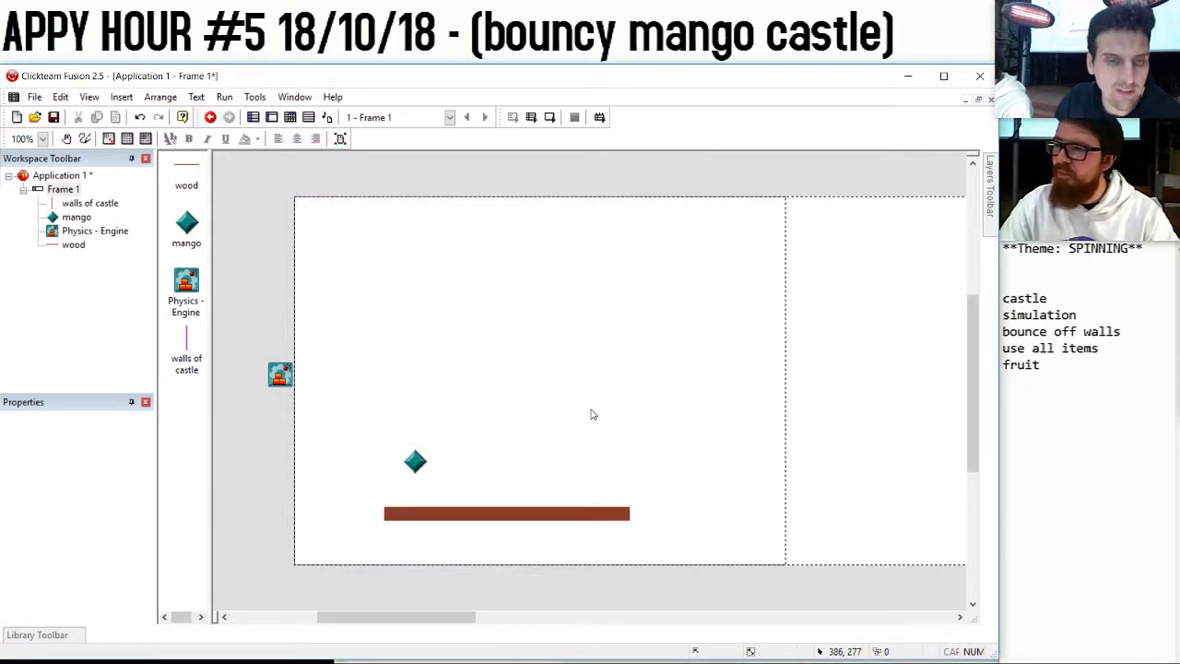
# Create a Physics - Joint object in the frame, just above the wood.
pyautogui.doubleClick(591, 413)
pyautogui.scroll(-8, 540, 437)
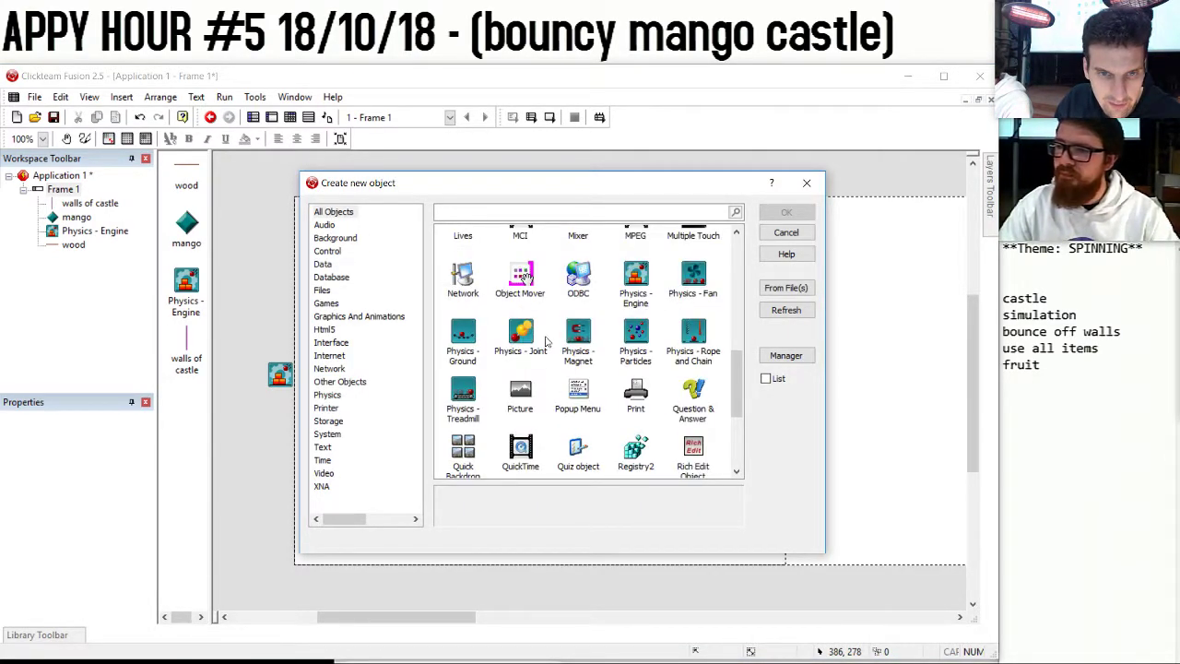
pyautogui.doubleClick(522, 336)
pyautogui.click(551, 478)
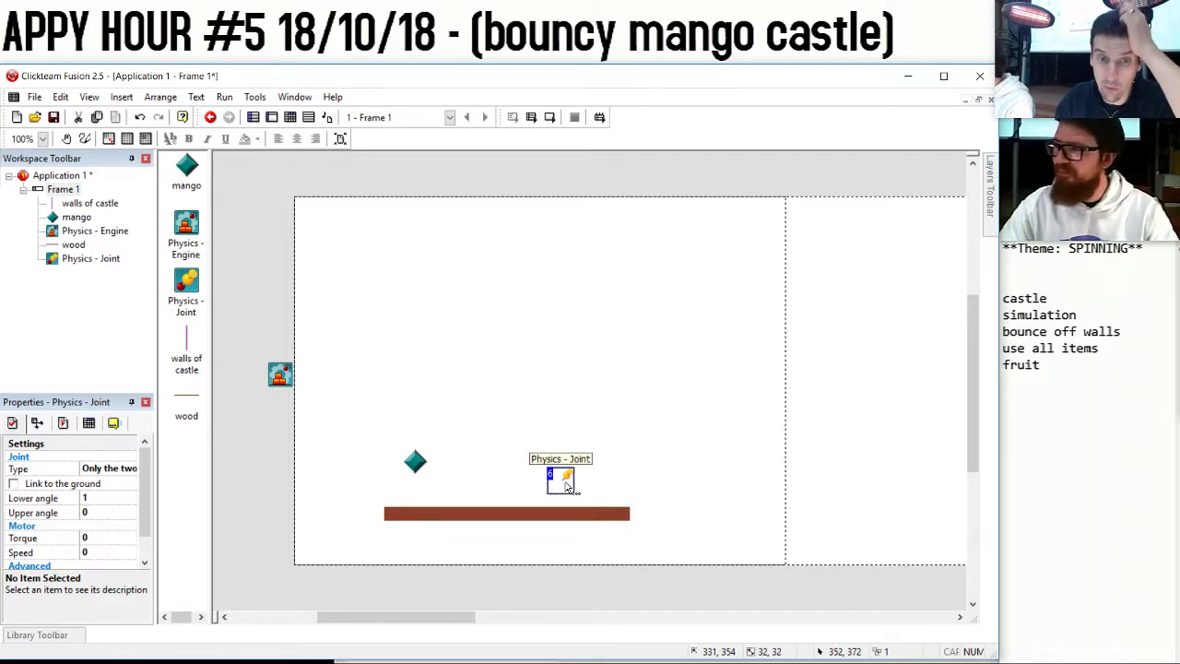
# Try the joint on the wood, move it back above the bar, then test-run the game and close it.
pyautogui.moveTo(573, 480); pyautogui.dragTo(585, 511)
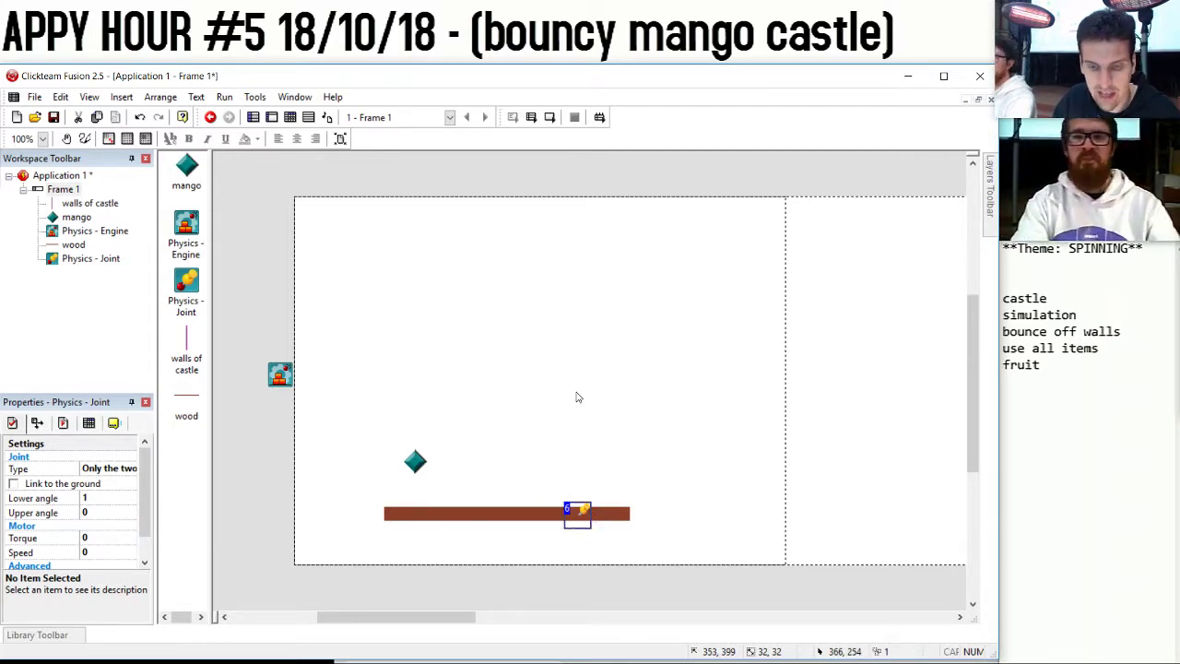
pyautogui.moveTo(583, 508); pyautogui.dragTo(595, 458)
pyautogui.click(532, 118)
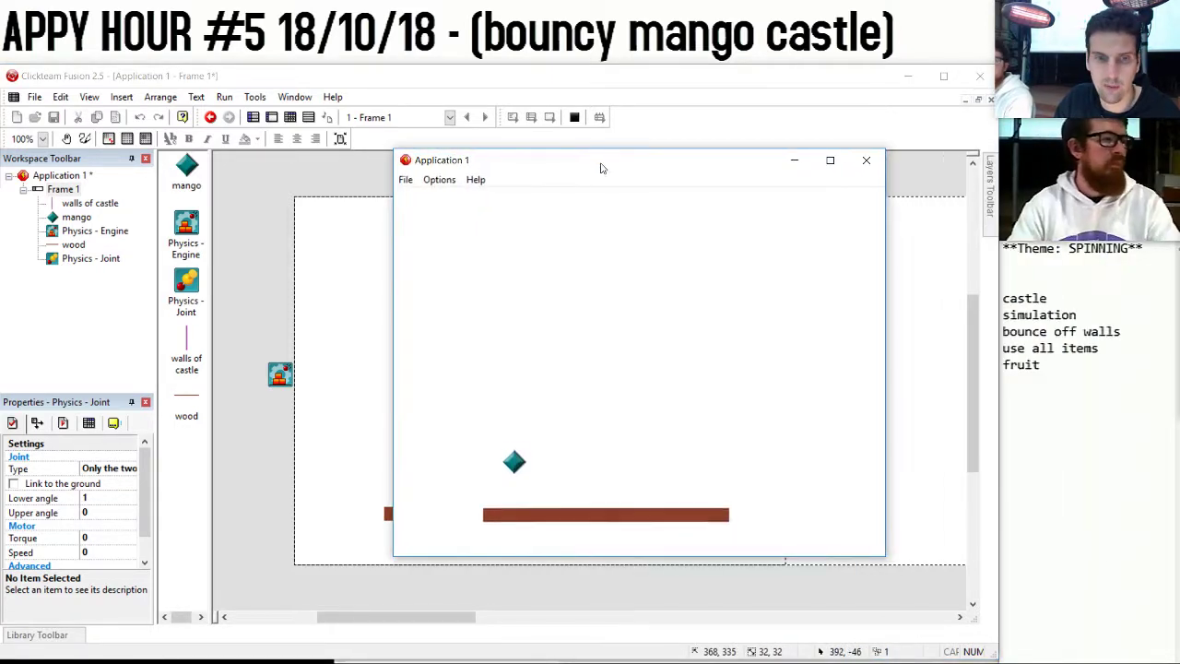
pyautogui.click(872, 161)
# Move the joint onto the wood at 321, 397, then test-run the game and close it.
pyautogui.moveTo(590, 465); pyautogui.dragTo(555, 512)
pyautogui.click(532, 118)
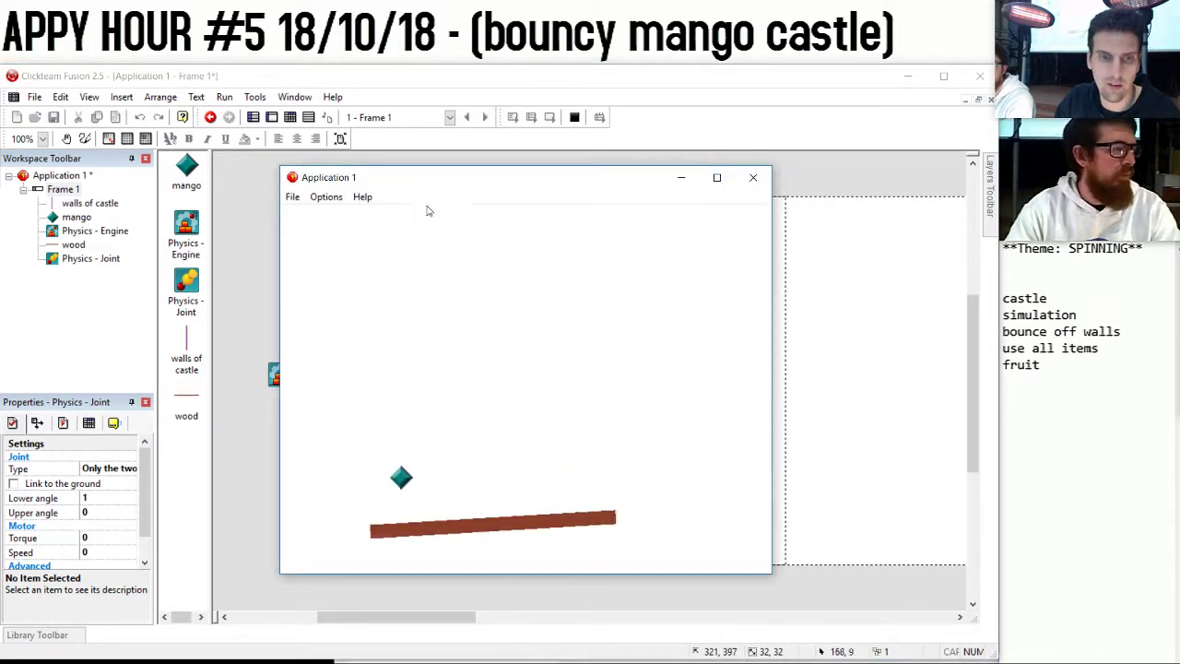
pyautogui.click(753, 177)
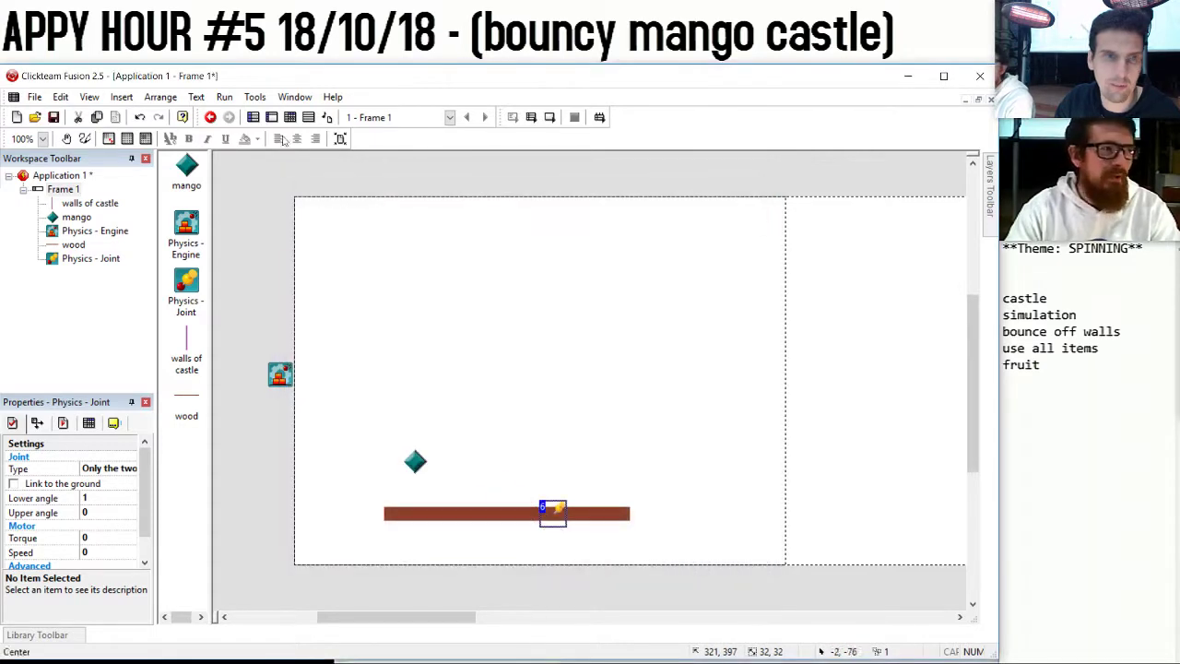
# Assign the Obstacles qualifier to both the mango and the wood, and deselect them.
pyautogui.click(290, 117)
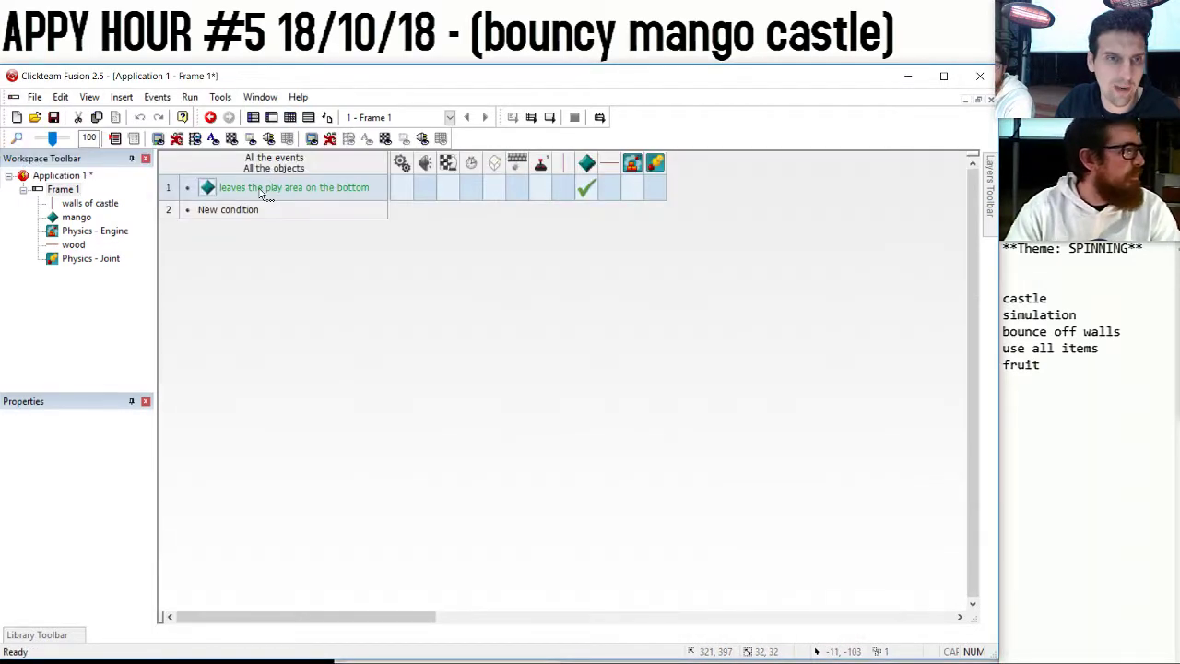
pyautogui.click(271, 117)
pyautogui.click(415, 461)
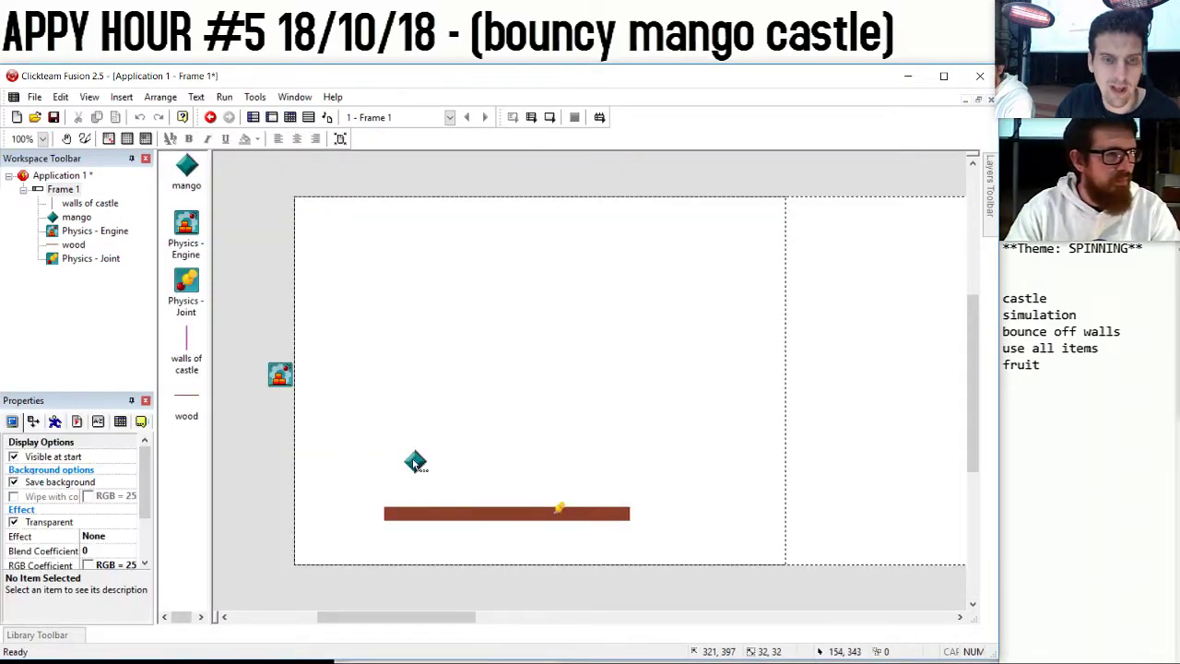
pyautogui.keyDown('shift'); pyautogui.click(418, 514); pyautogui.keyUp('shift')
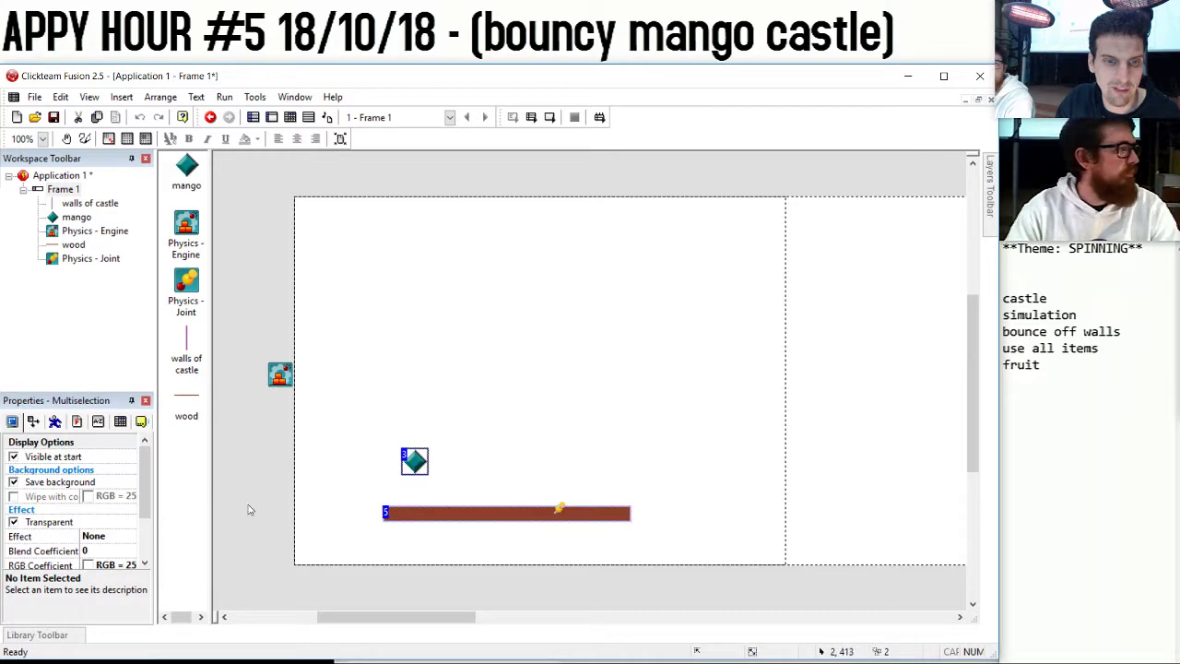
pyautogui.click(120, 422)
pyautogui.click(37, 456)
pyautogui.click(137, 457)
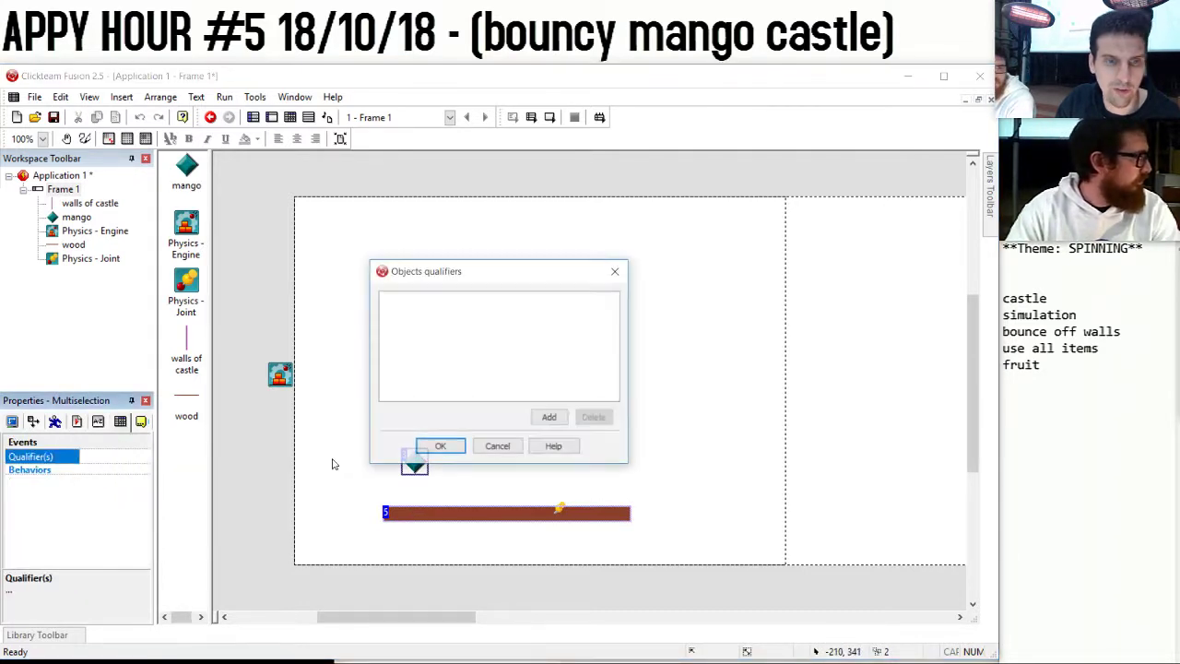
pyautogui.click(550, 417)
pyautogui.scroll(-5, 461, 378)
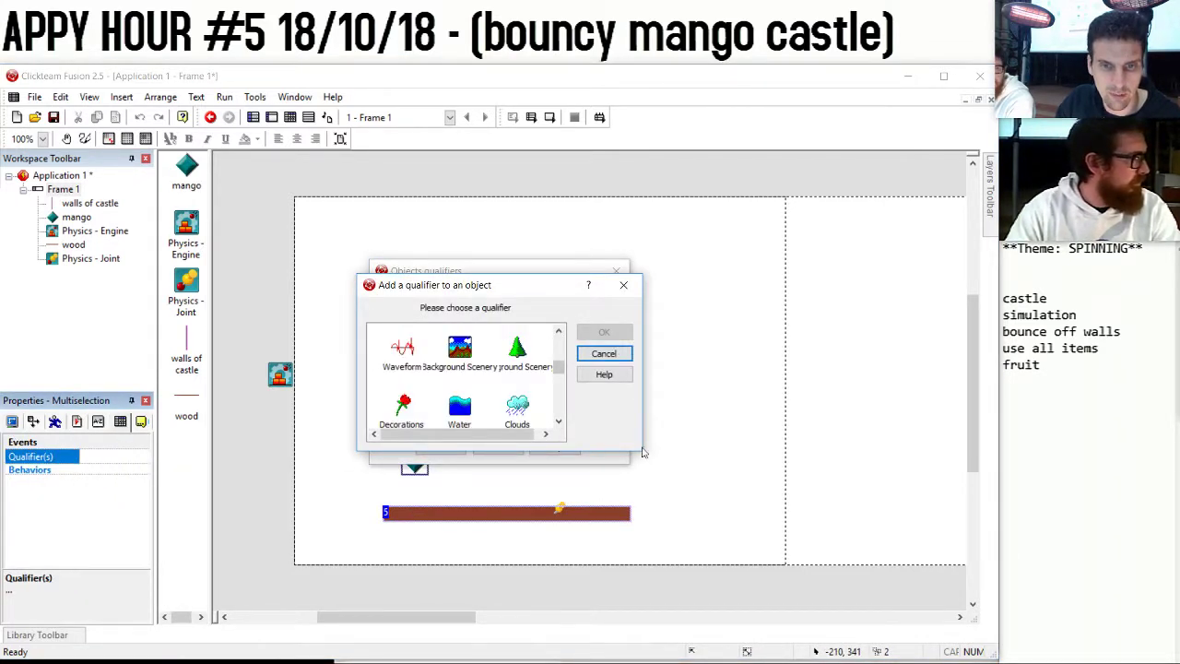
pyautogui.moveTo(641, 450); pyautogui.dragTo(1072, 645)
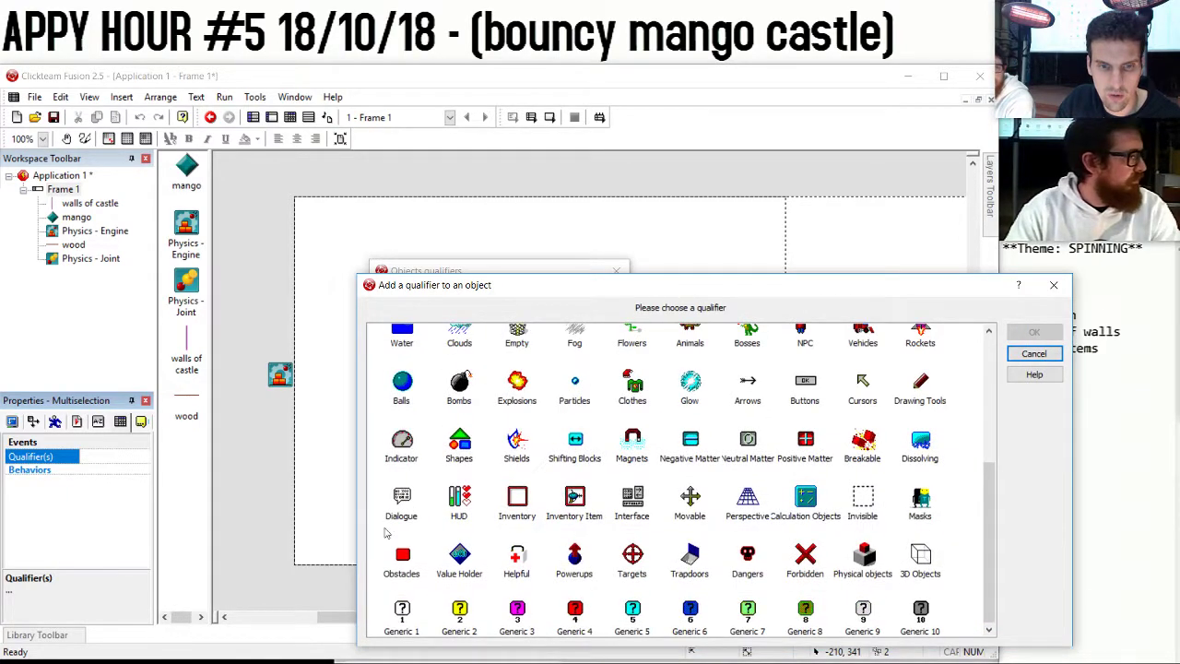
pyautogui.doubleClick(390, 564)
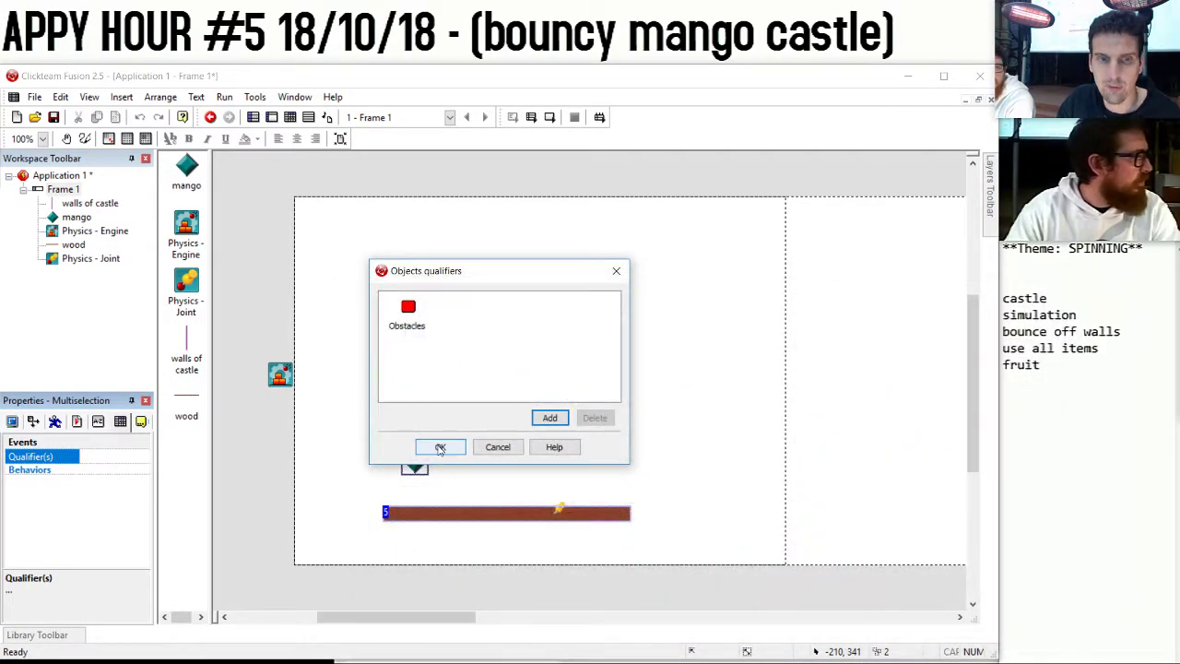
pyautogui.click(440, 447)
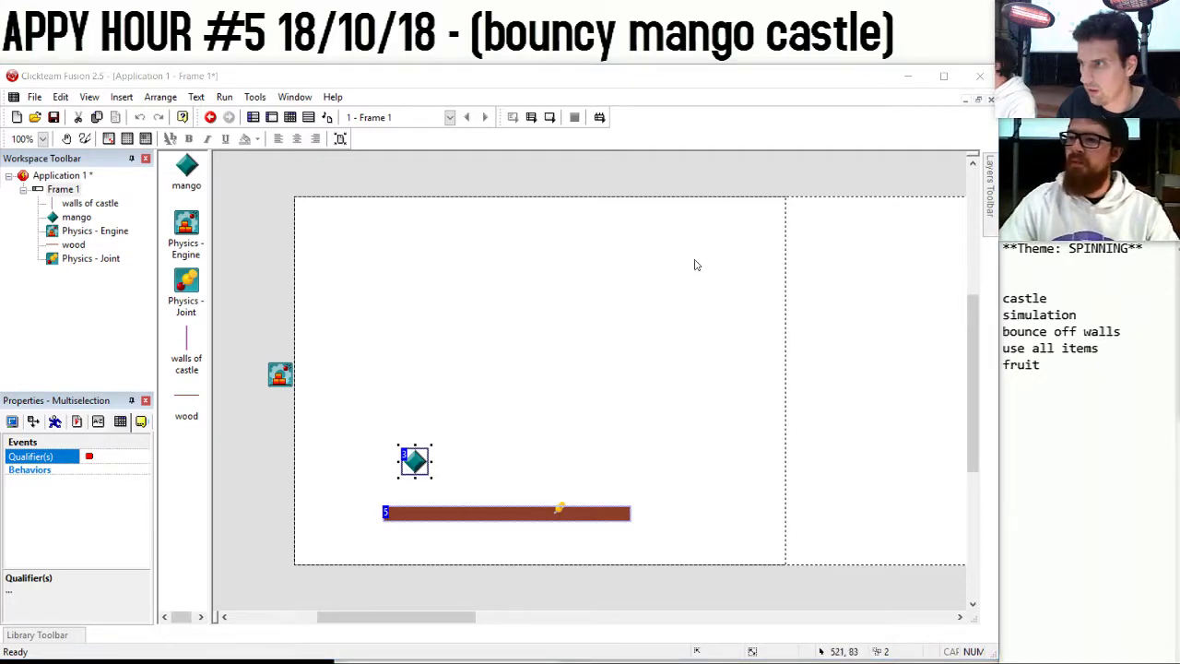
pyautogui.click(637, 308)
# Import mango-1218147_1920.png as the mango object's image with the default import options.
pyautogui.doubleClick(415, 461)
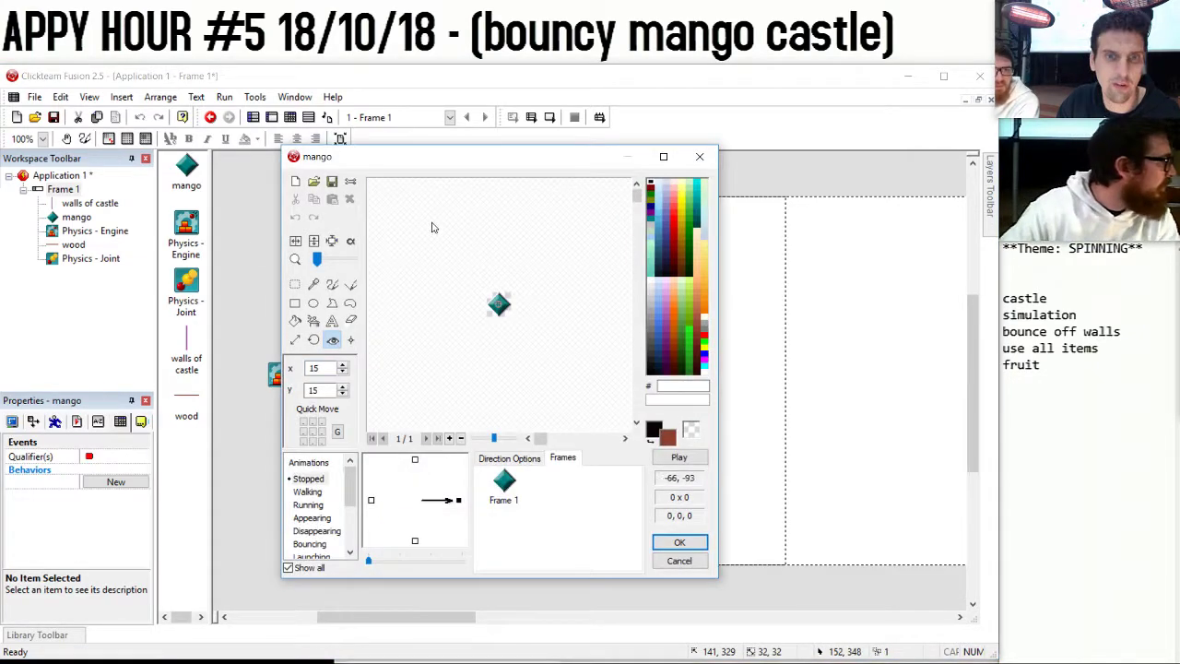
pyautogui.click(314, 182)
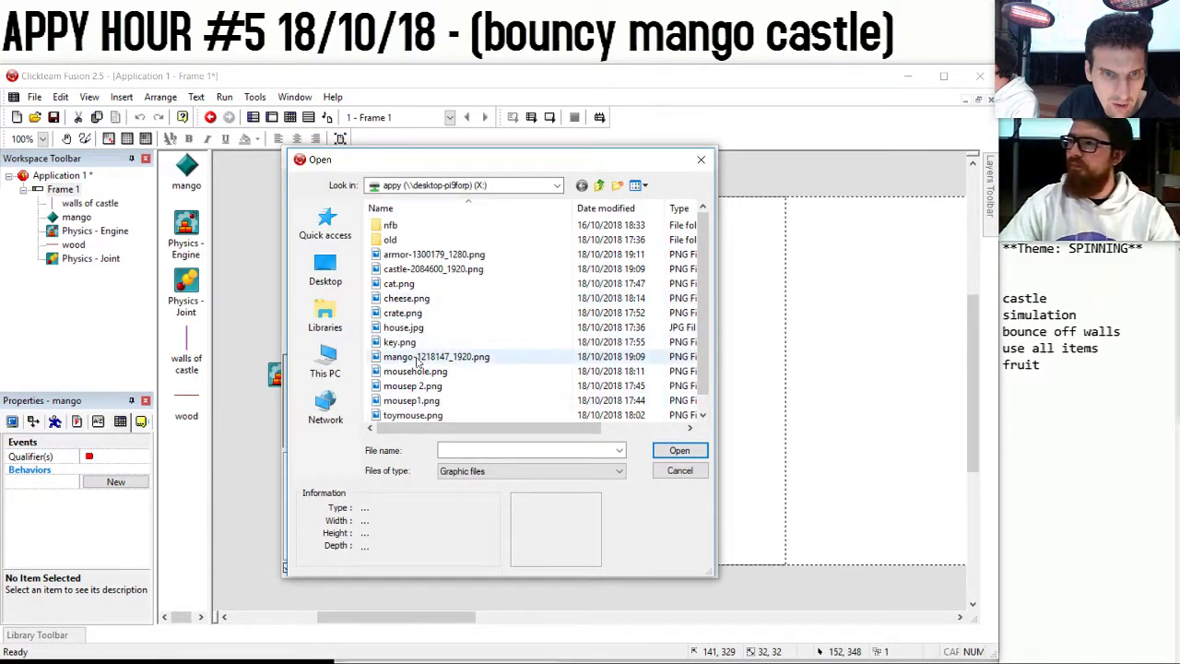
pyautogui.doubleClick(416, 359)
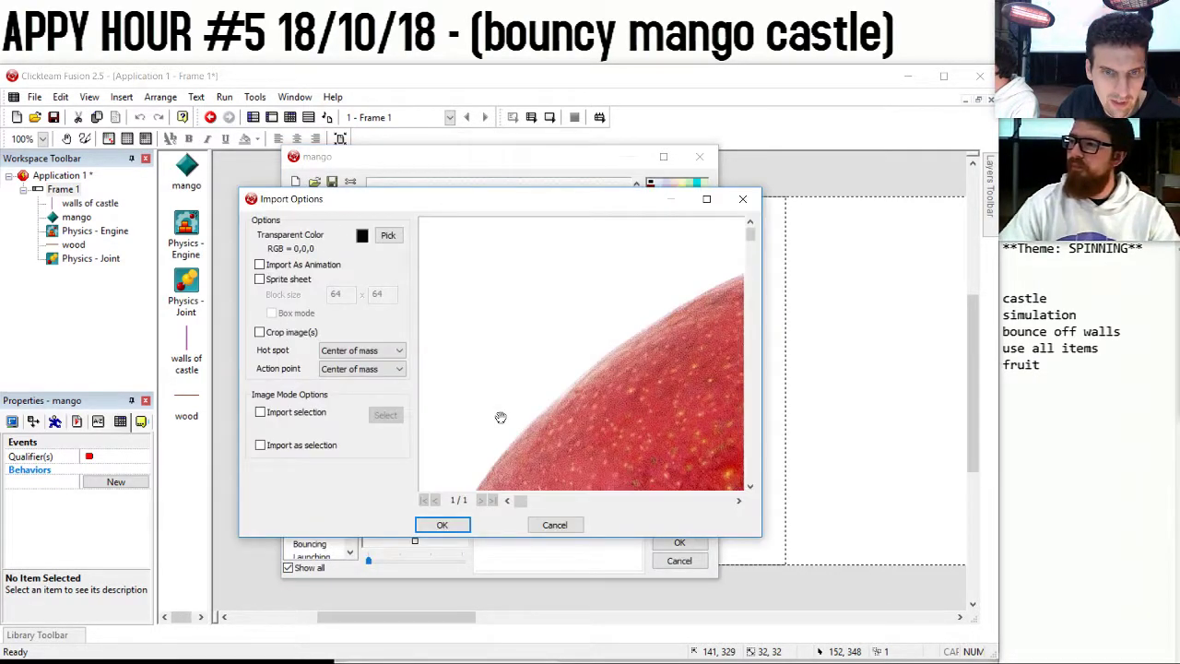
pyautogui.press('Return')
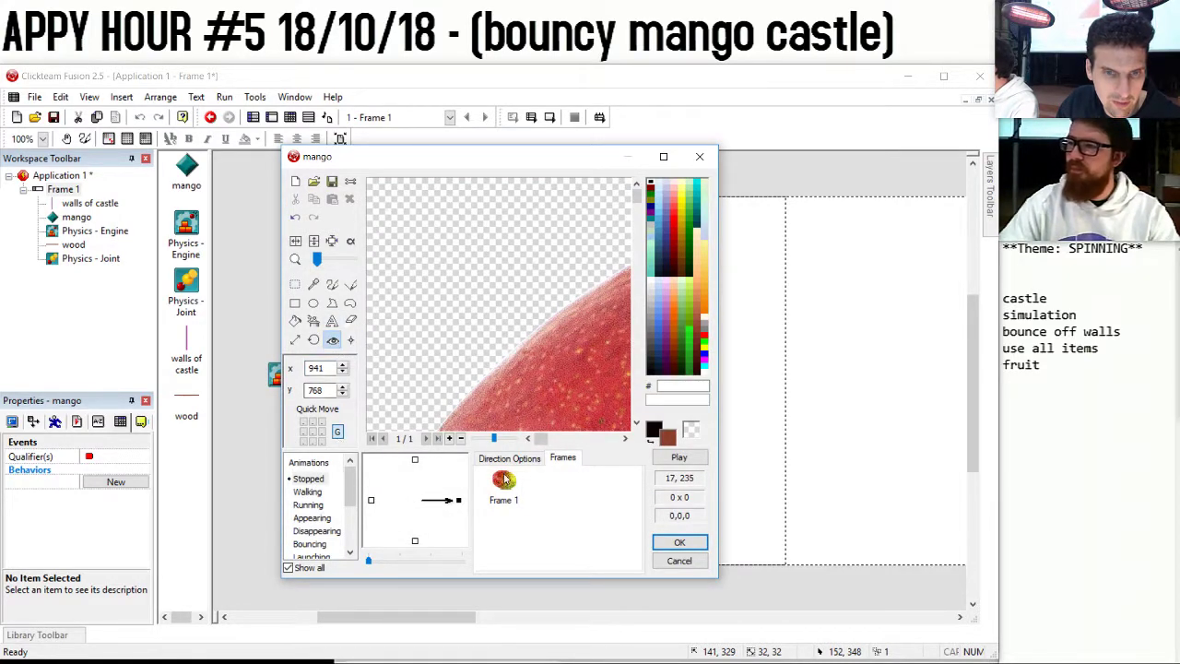
pyautogui.click(679, 541)
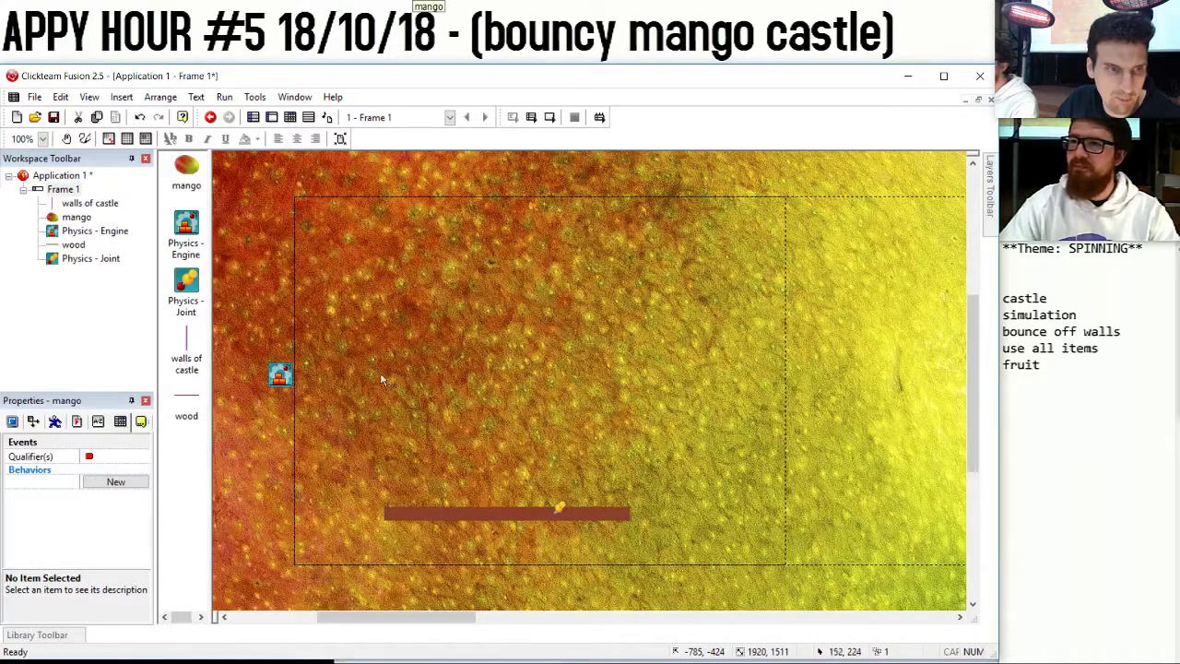
# Resize the mango to a width of 19 and a height of 15.
pyautogui.click(33, 421)
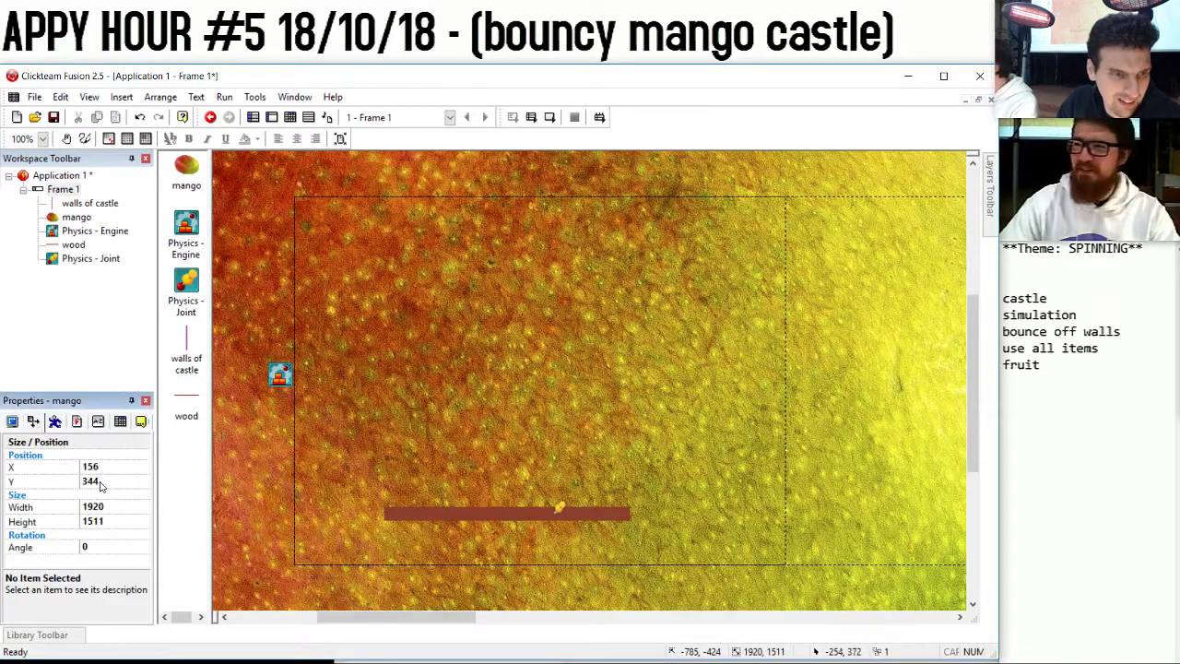
pyautogui.click(106, 507)
pyautogui.click(125, 507)
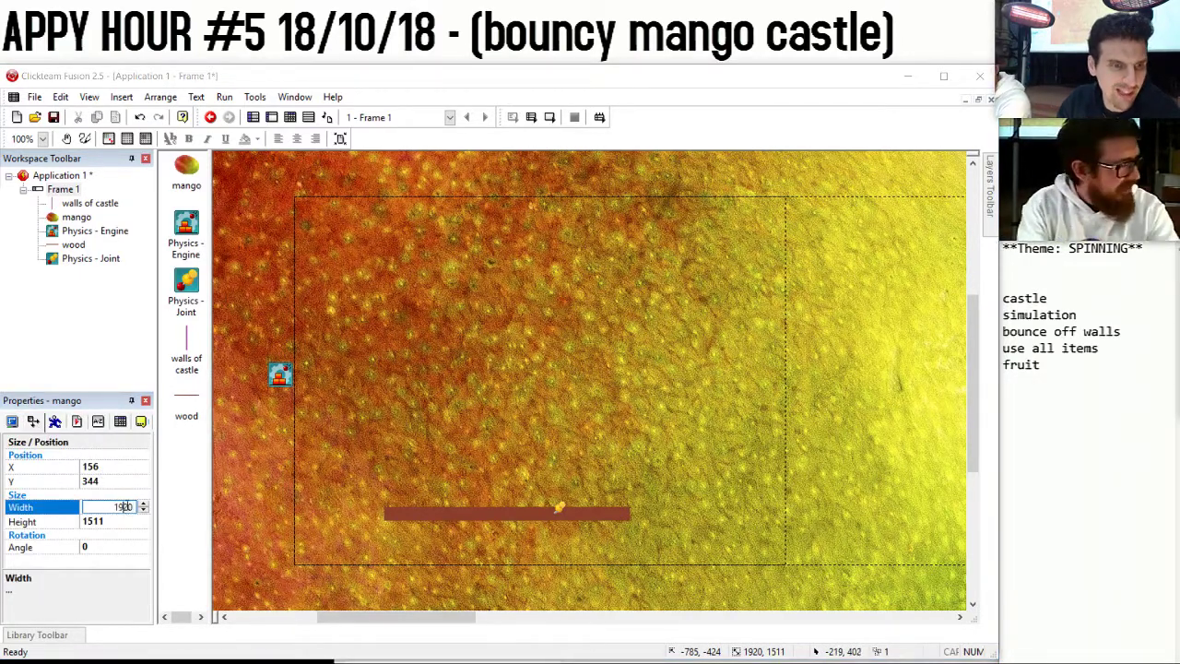
pyautogui.press('BackSpace')
pyautogui.click(106, 522)
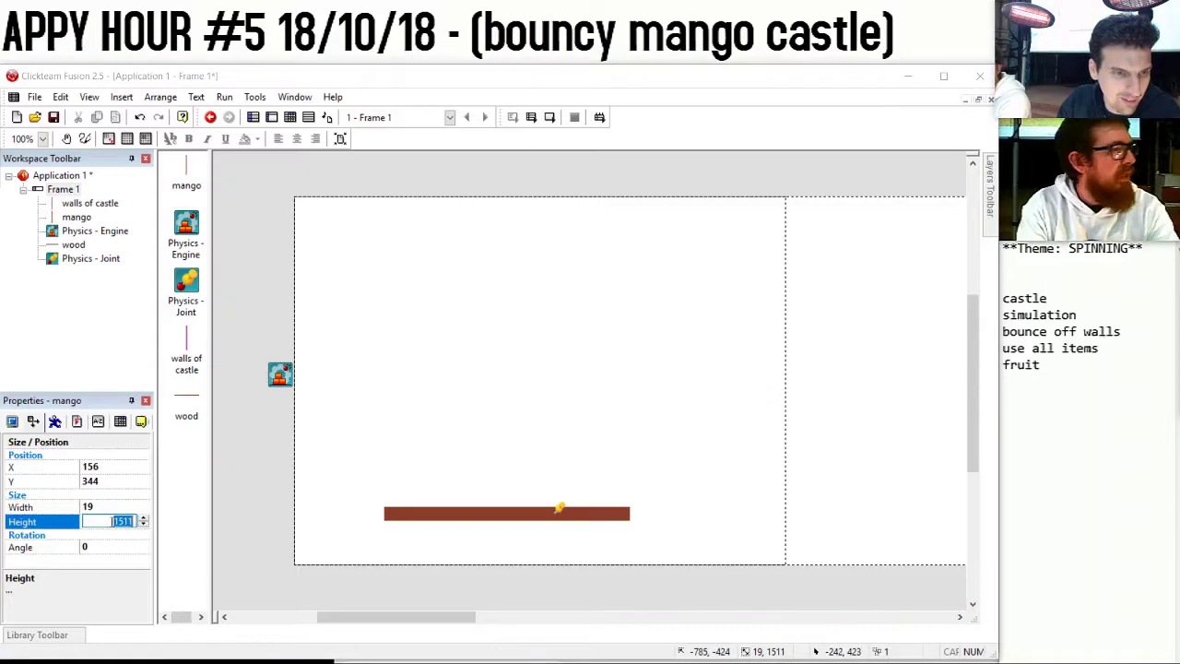
# Set the mango's position to 0, 0 and move it from there to about 200, 368, just above the wood.
pyautogui.click(123, 467)
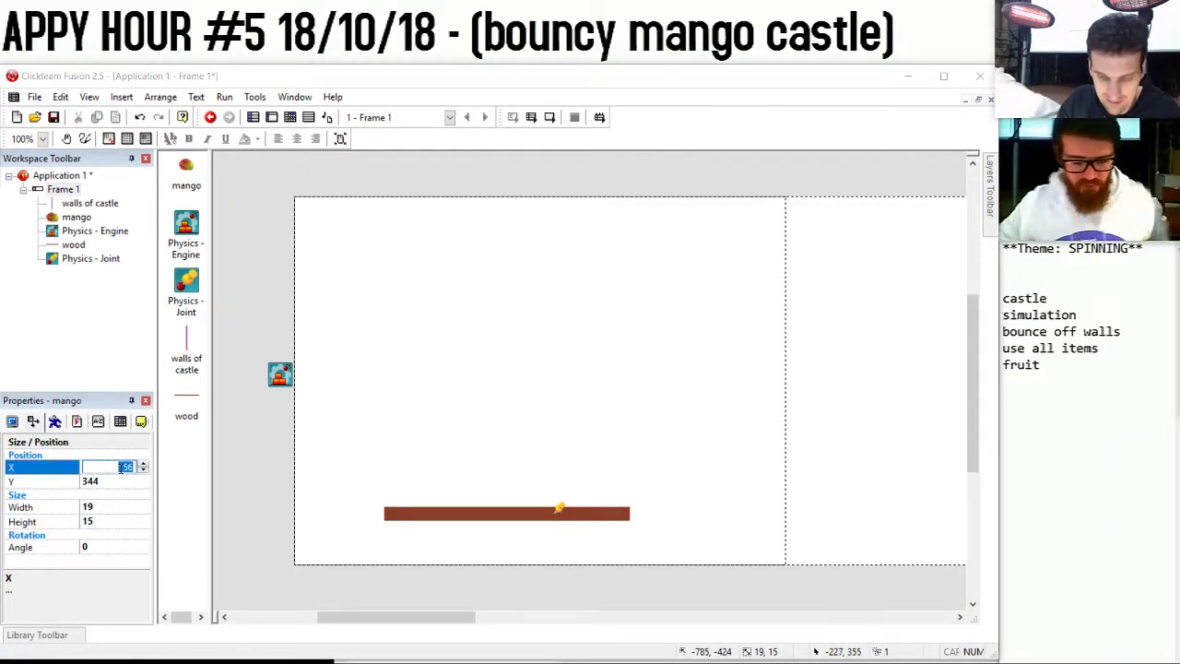
pyautogui.write('0')
pyautogui.click(118, 481)
pyautogui.write('0')
pyautogui.press('Return')
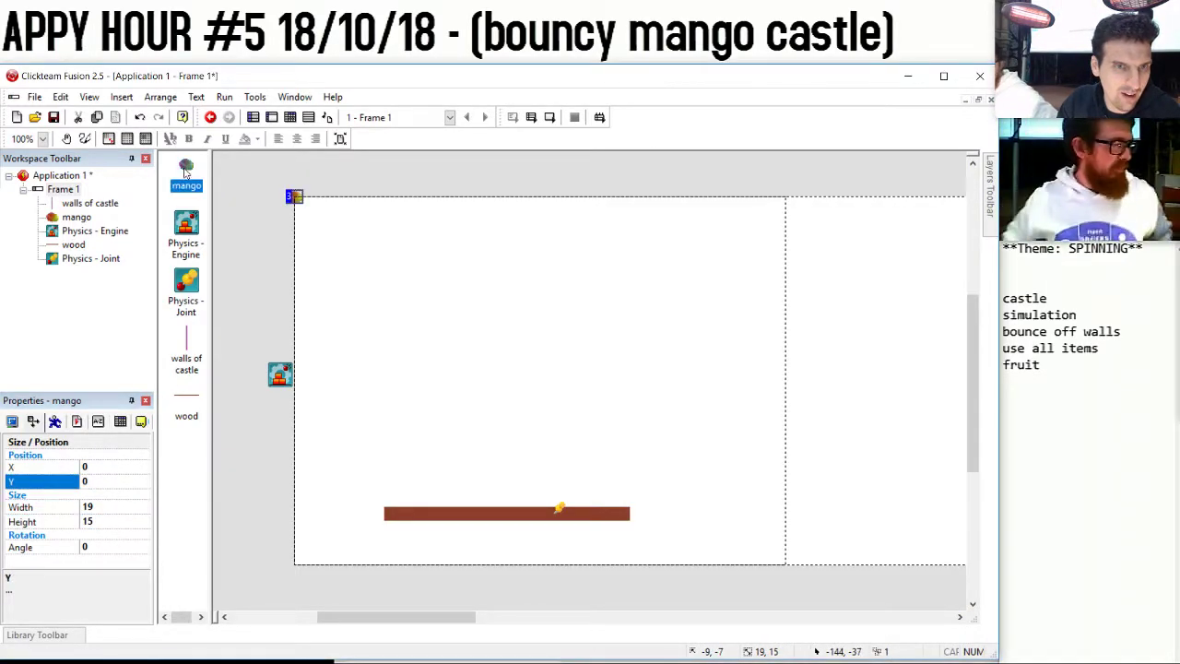
pyautogui.moveTo(298, 205); pyautogui.dragTo(450, 484)
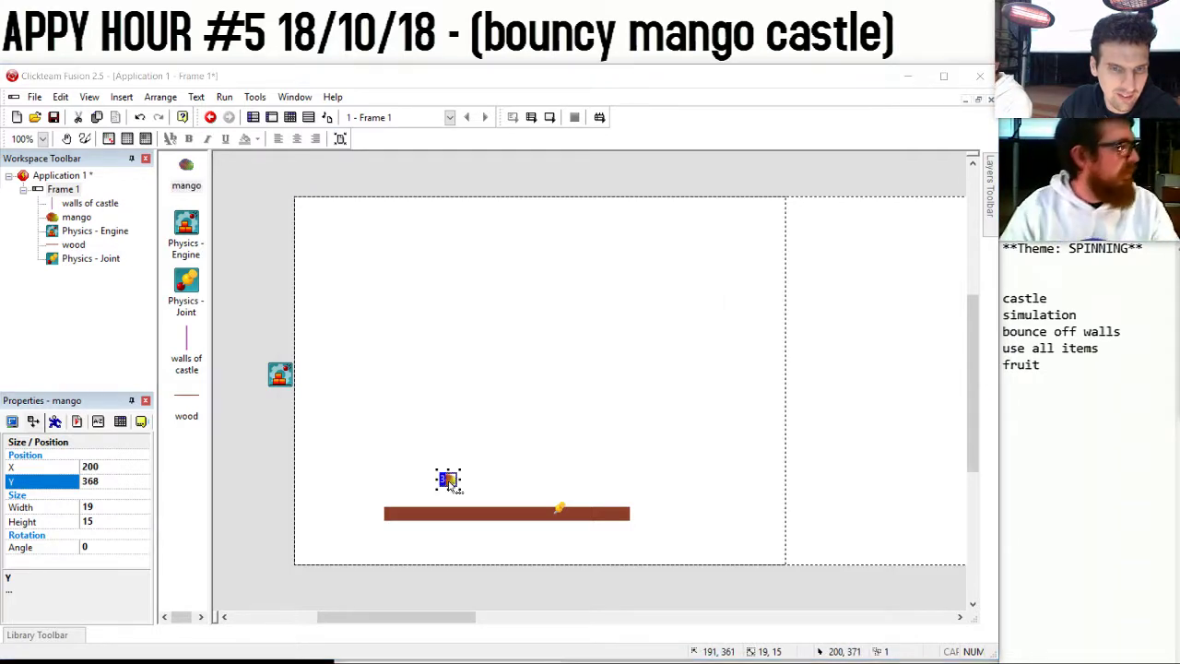
# Check the mango's resized image and move the mango to about 152, 368, above the wood's left end.
pyautogui.doubleClick(449, 482)
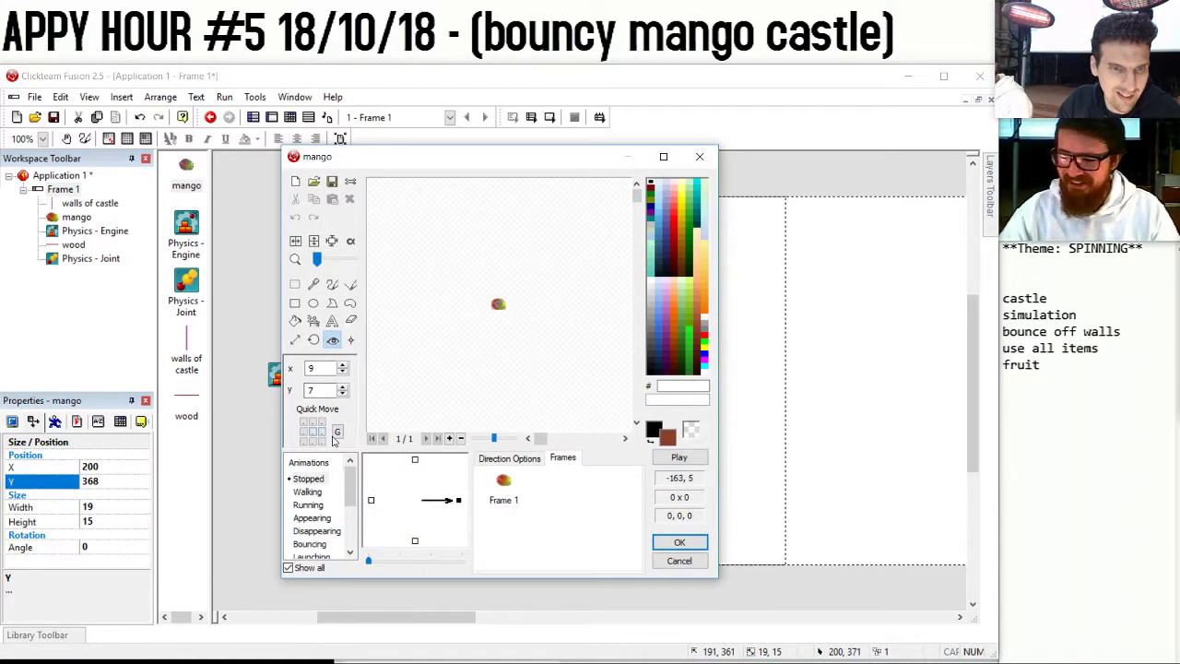
pyautogui.click(680, 542)
pyautogui.click(433, 486)
pyautogui.moveTo(433, 485); pyautogui.dragTo(389, 486)
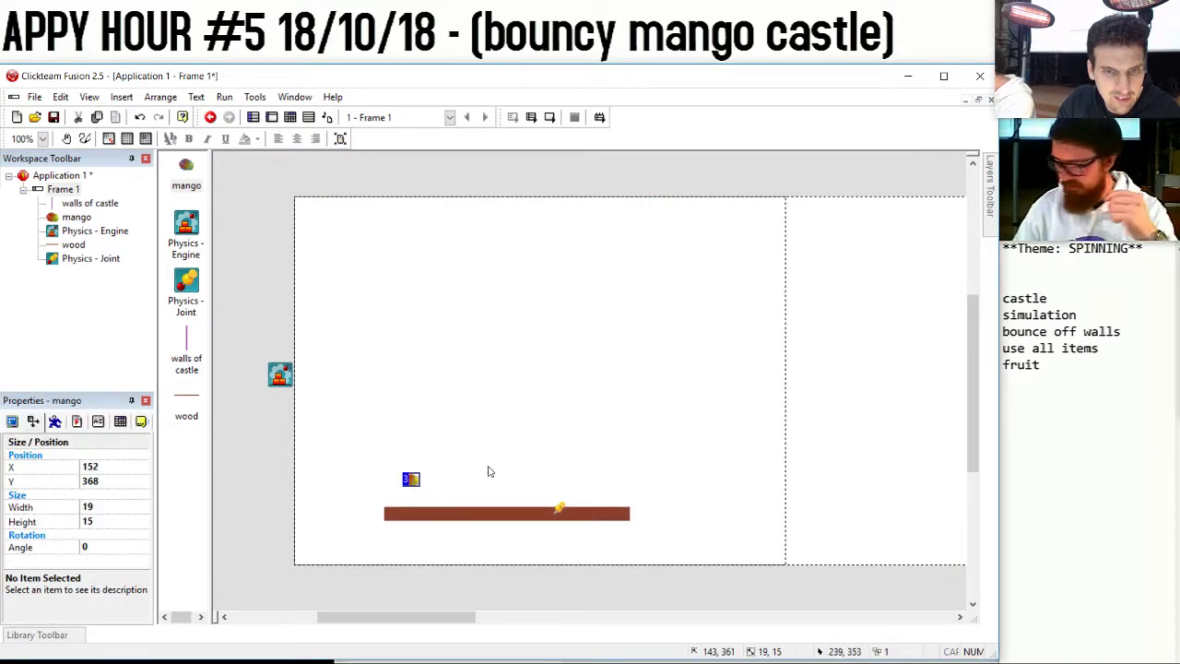
# Check the qualifier of the wood and mango, and switch the play-area exit event and its Stop action from the mango to the Obstacles group.
pyautogui.click(522, 516)
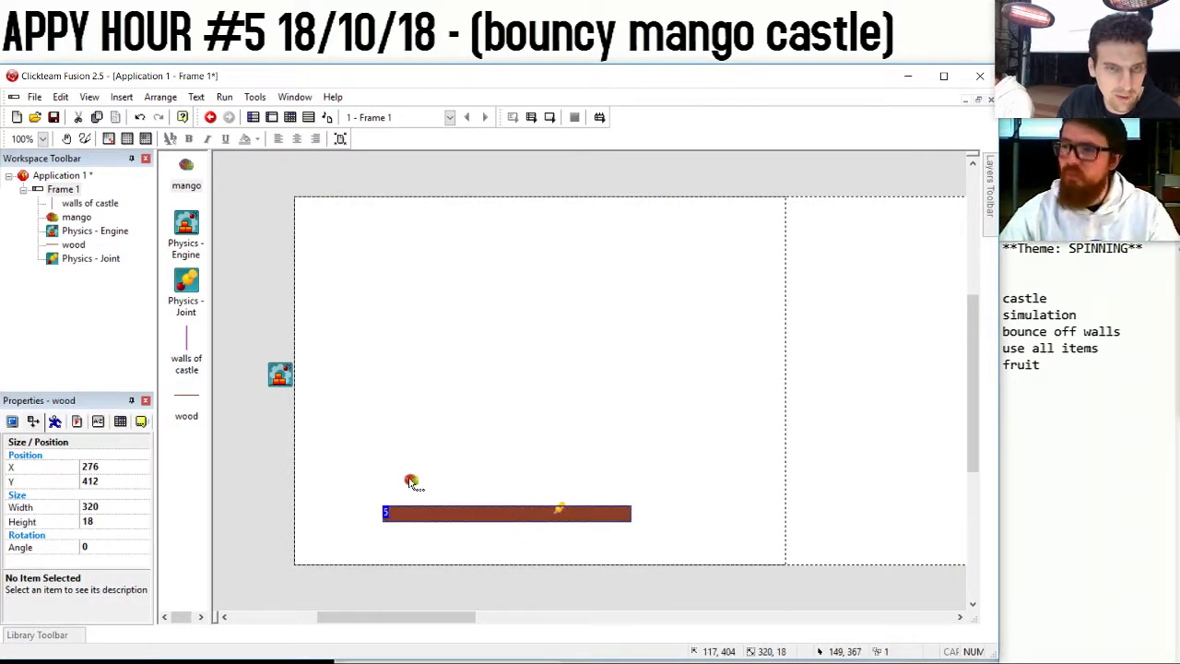
pyautogui.keyDown('shift'); pyautogui.click(412, 480); pyautogui.keyUp('shift')
pyautogui.click(121, 426)
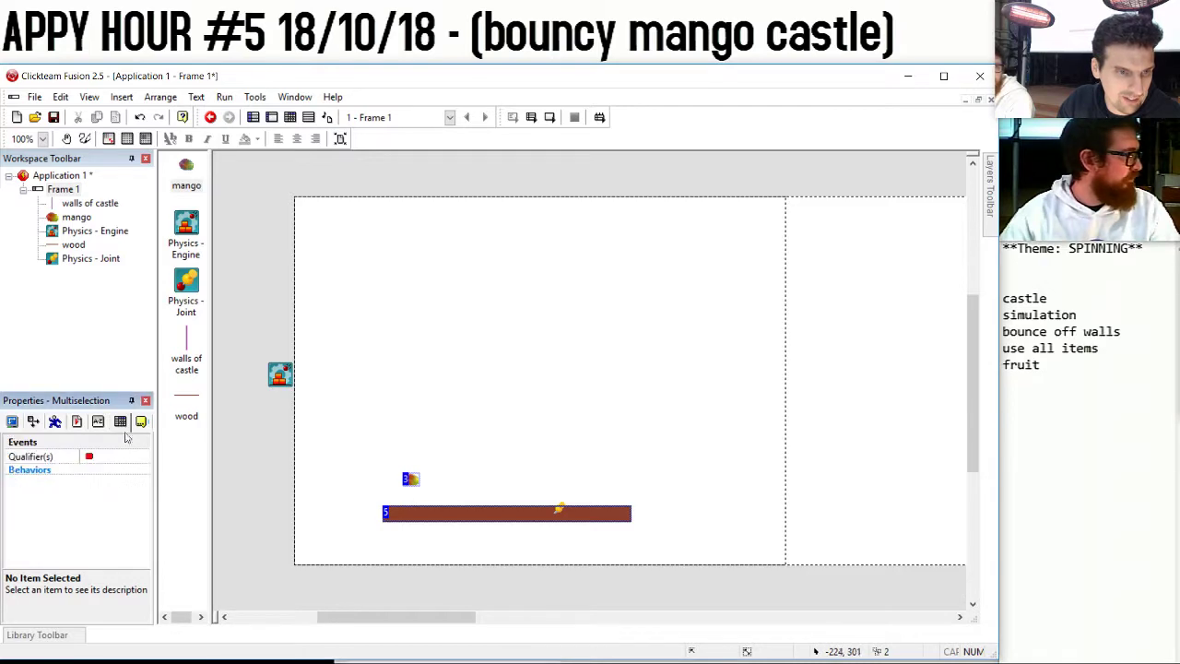
pyautogui.click(477, 448)
pyautogui.click(290, 117)
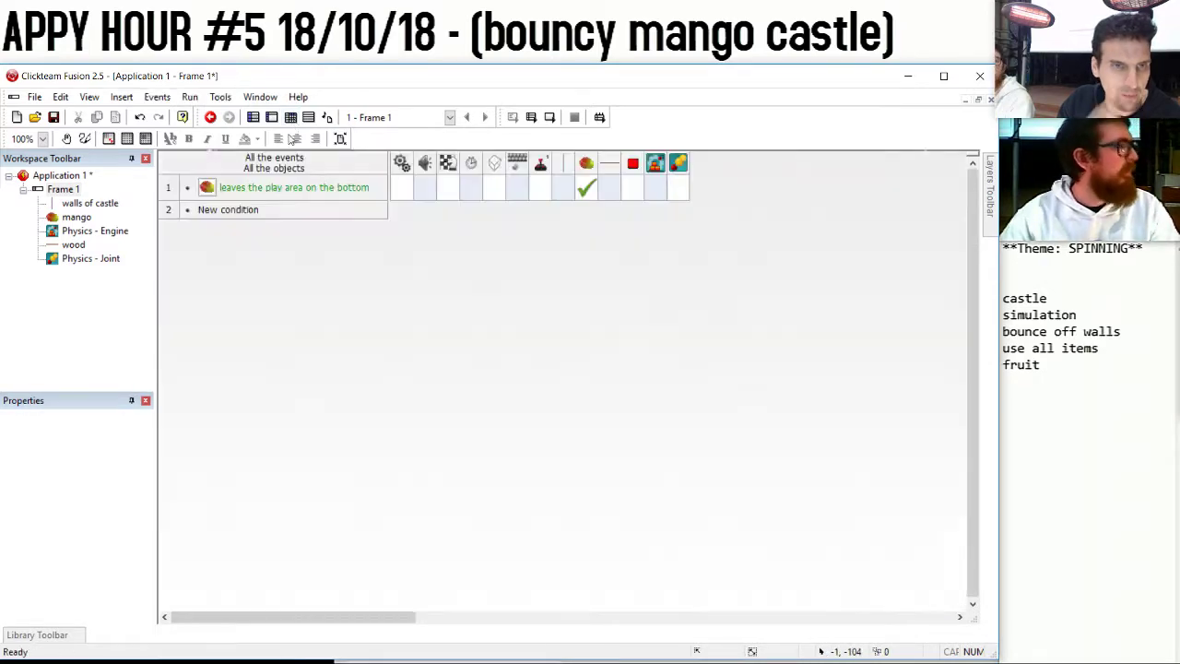
pyautogui.doubleClick(224, 196)
pyautogui.press('Escape')
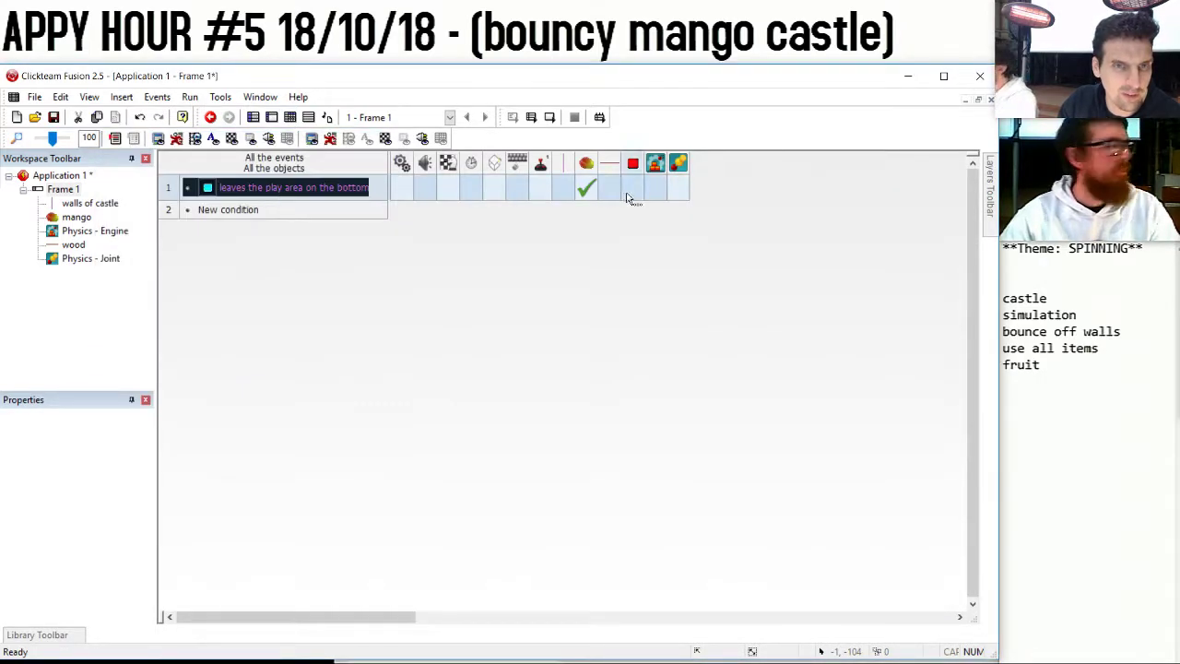
pyautogui.click(613, 191)
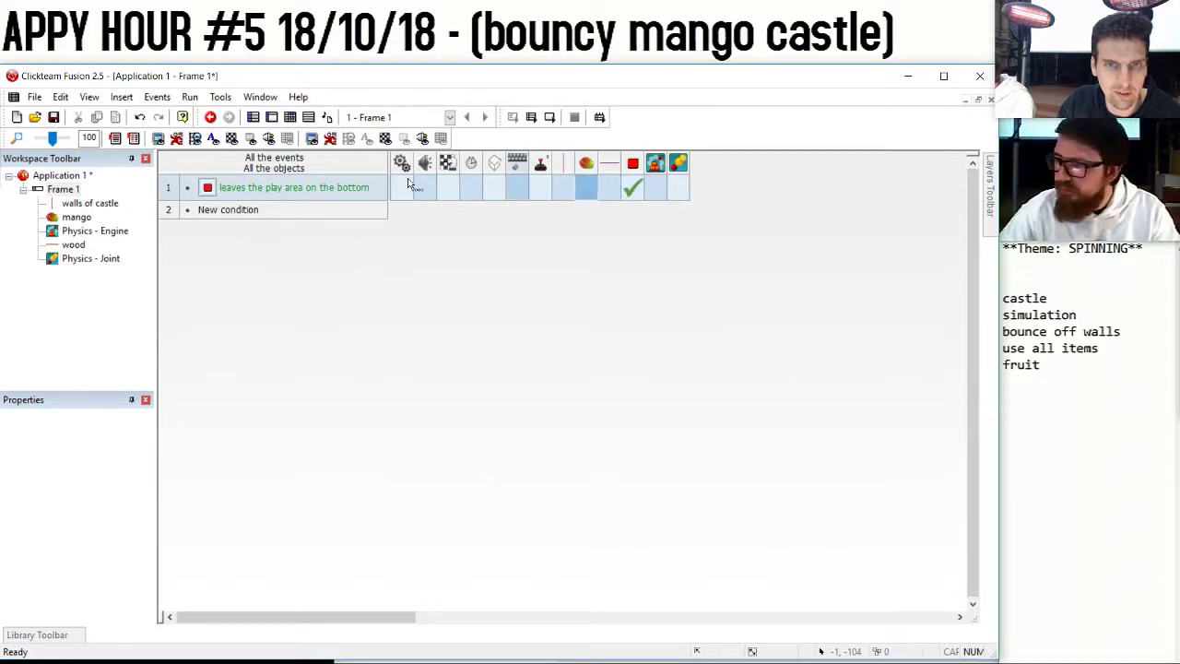
# Test-run the application from the frame editor and close it.
pyautogui.click(271, 117)
pyautogui.click(225, 97)
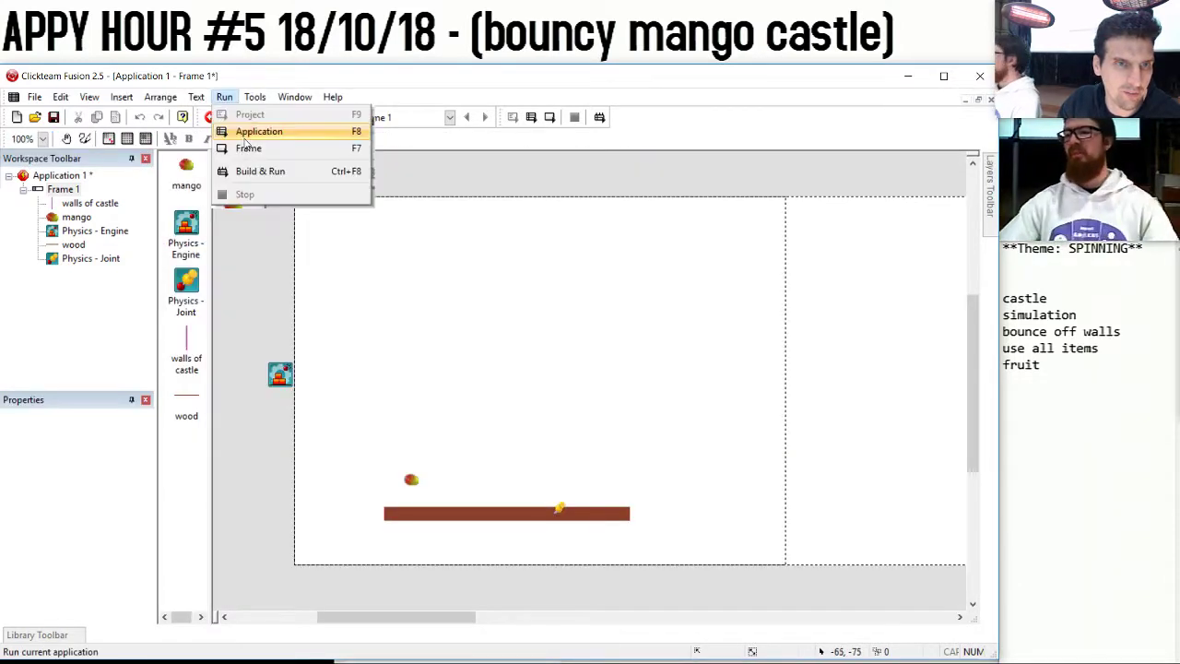
pyautogui.click(247, 129)
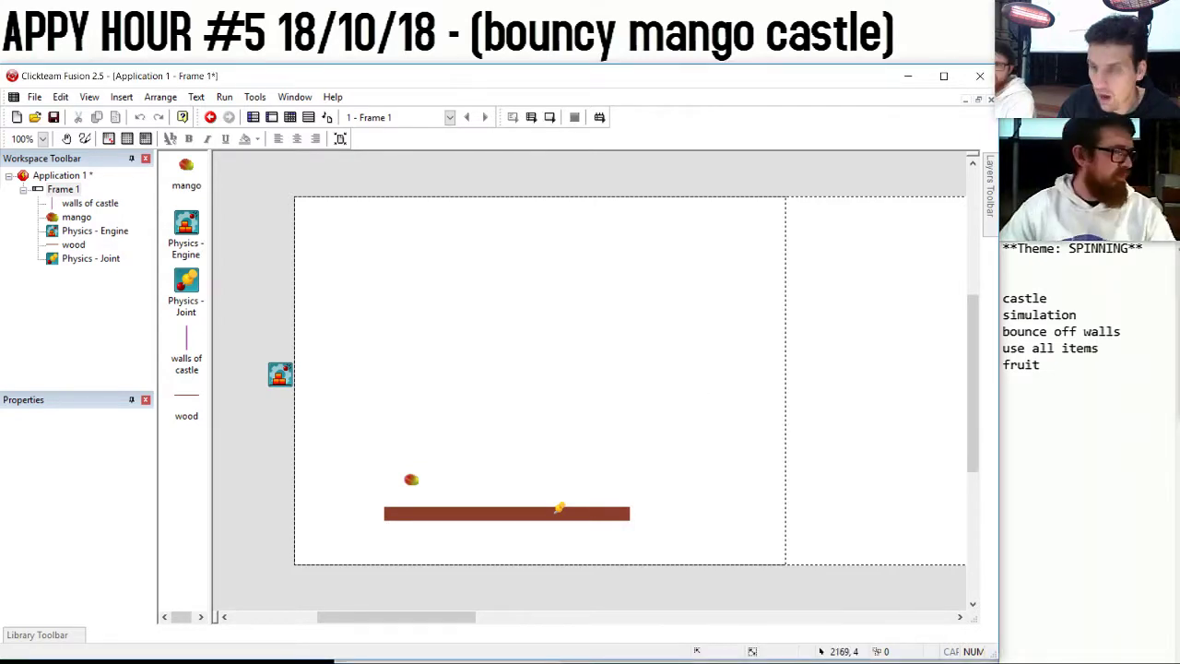
# Add an event for a collision between Obstacles and Obstacles that stops the Obstacles group's movement.
pyautogui.hotkey('ctrl', 'e')
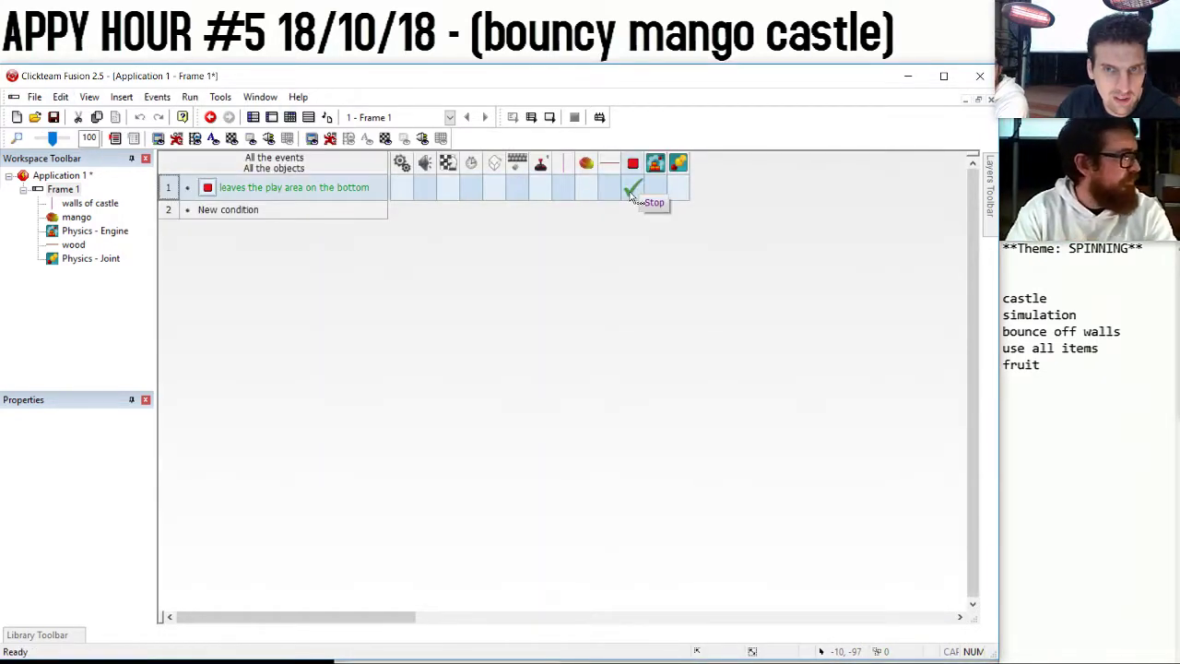
pyautogui.click(217, 211)
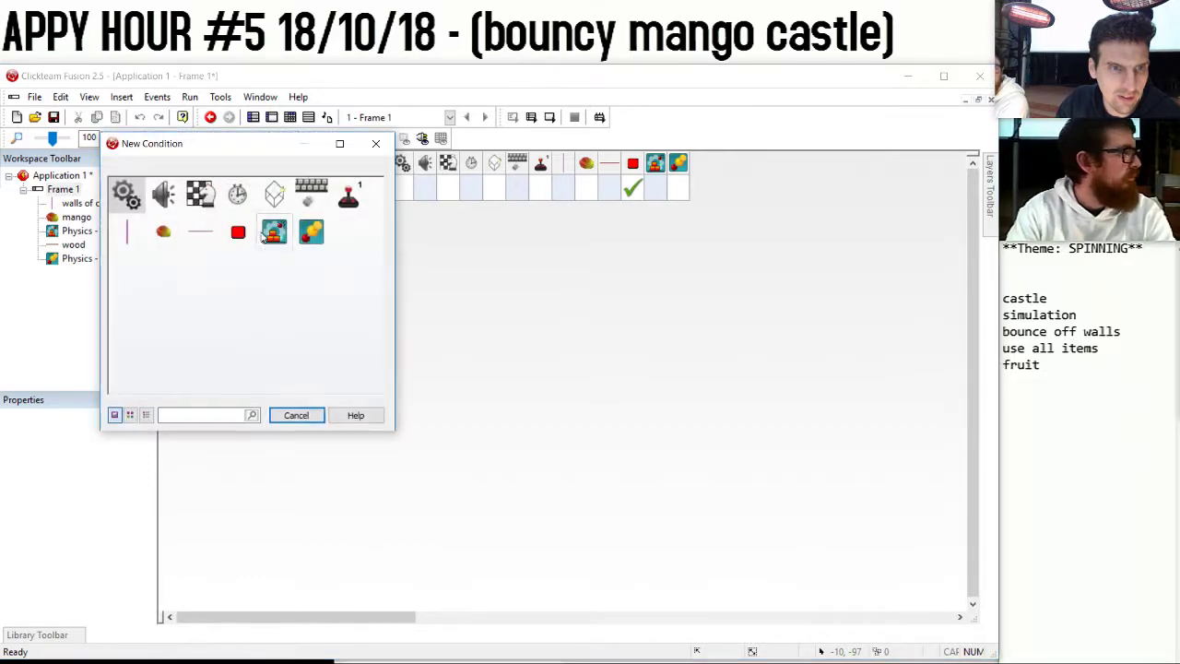
pyautogui.click(237, 229)
pyautogui.moveTo(304, 237)
pyautogui.click(461, 235)
pyautogui.doubleClick(236, 191)
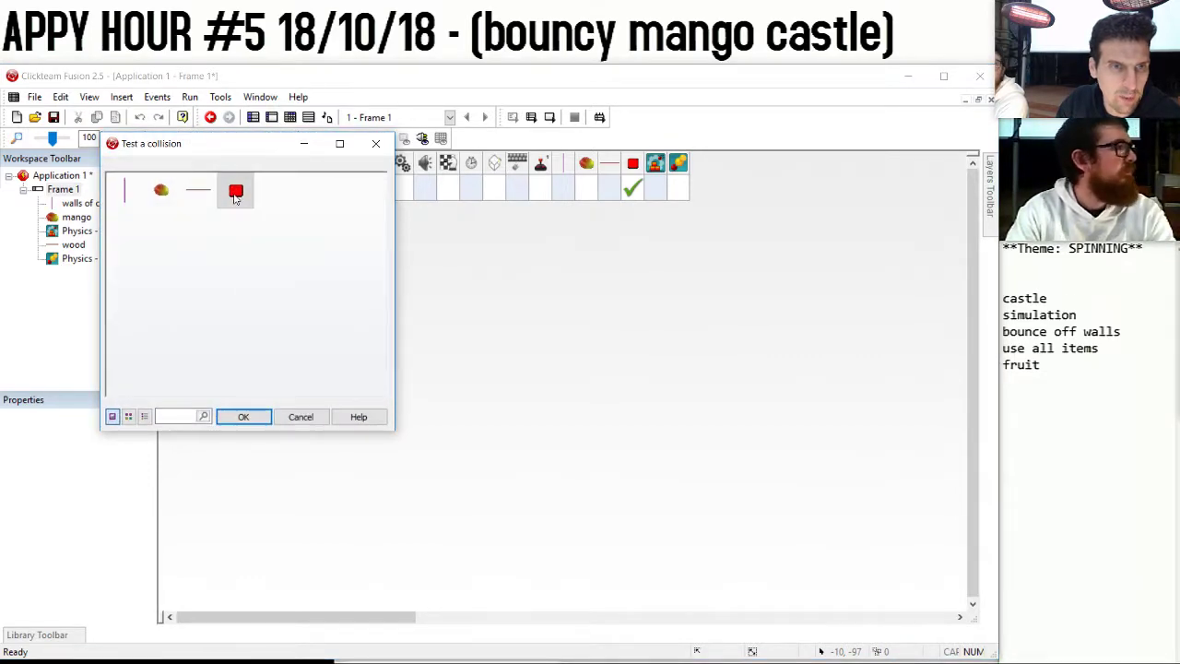
pyautogui.click(633, 215)
pyautogui.moveTo(642, 230)
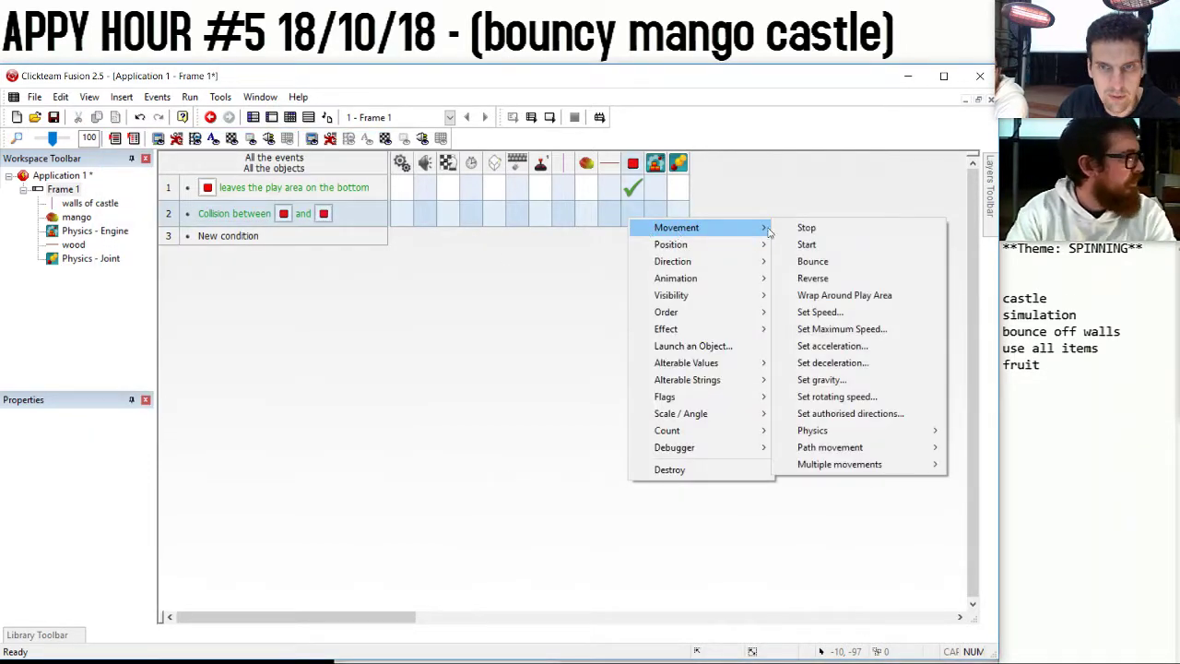
pyautogui.click(794, 227)
# Test-run the frame with the new collision event, move the game window aside to watch it, and close it.
pyautogui.click(274, 117)
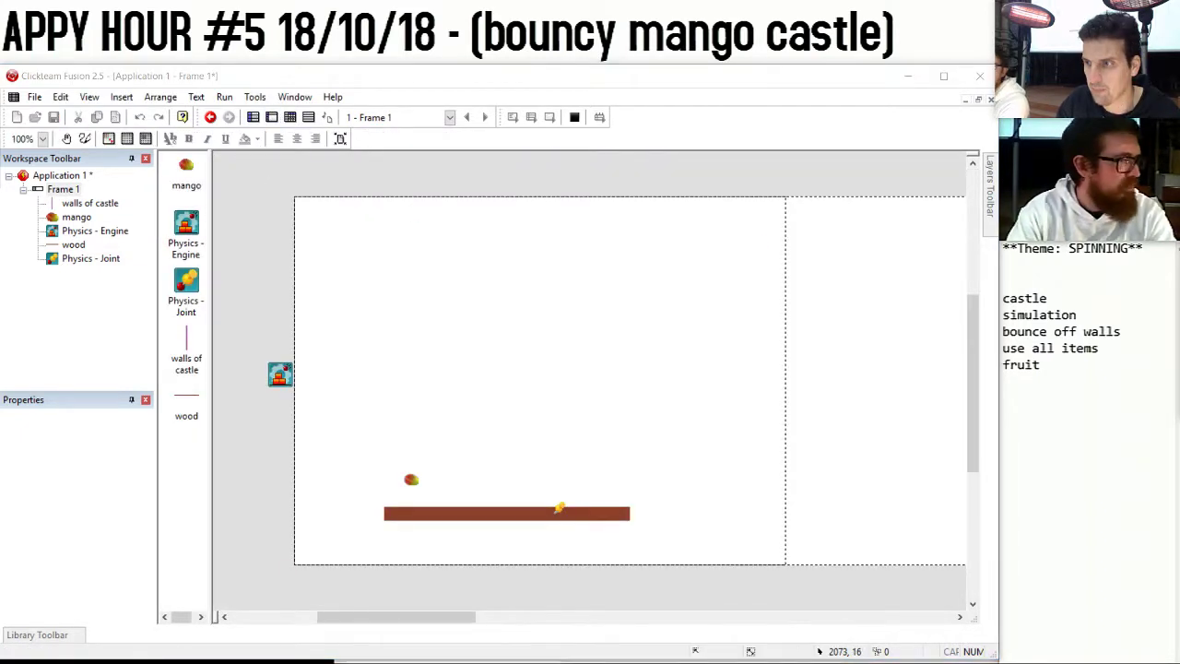
pyautogui.press('F7')
pyautogui.moveTo(757, 152); pyautogui.dragTo(664, 153)
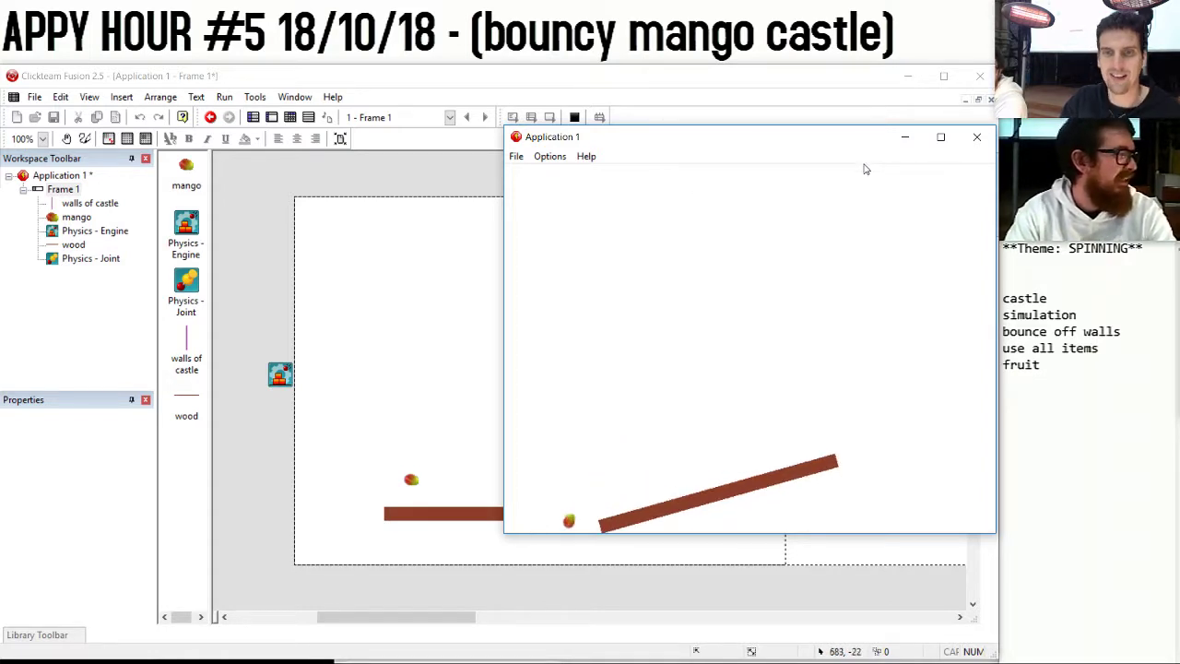
pyautogui.click(977, 136)
pyautogui.moveTo(422, 617); pyautogui.dragTo(660, 623)
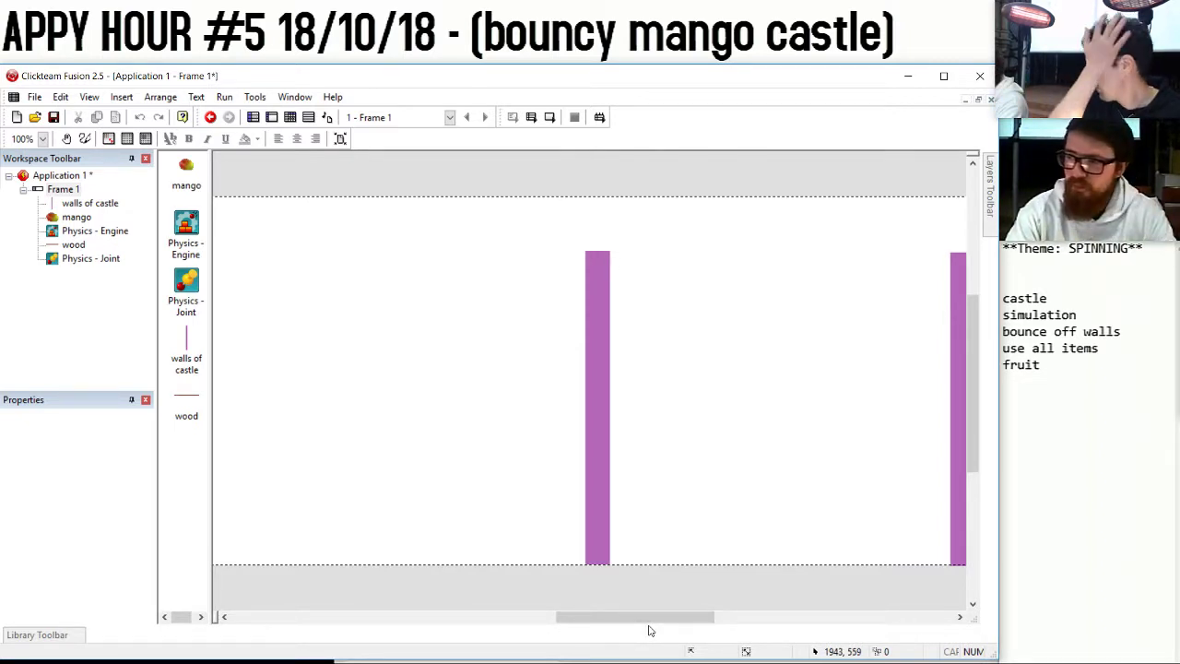
# Insert a Backdrop object beside the castle walls and import background-2029768_1280.png as its image.
pyautogui.doubleClick(274, 411)
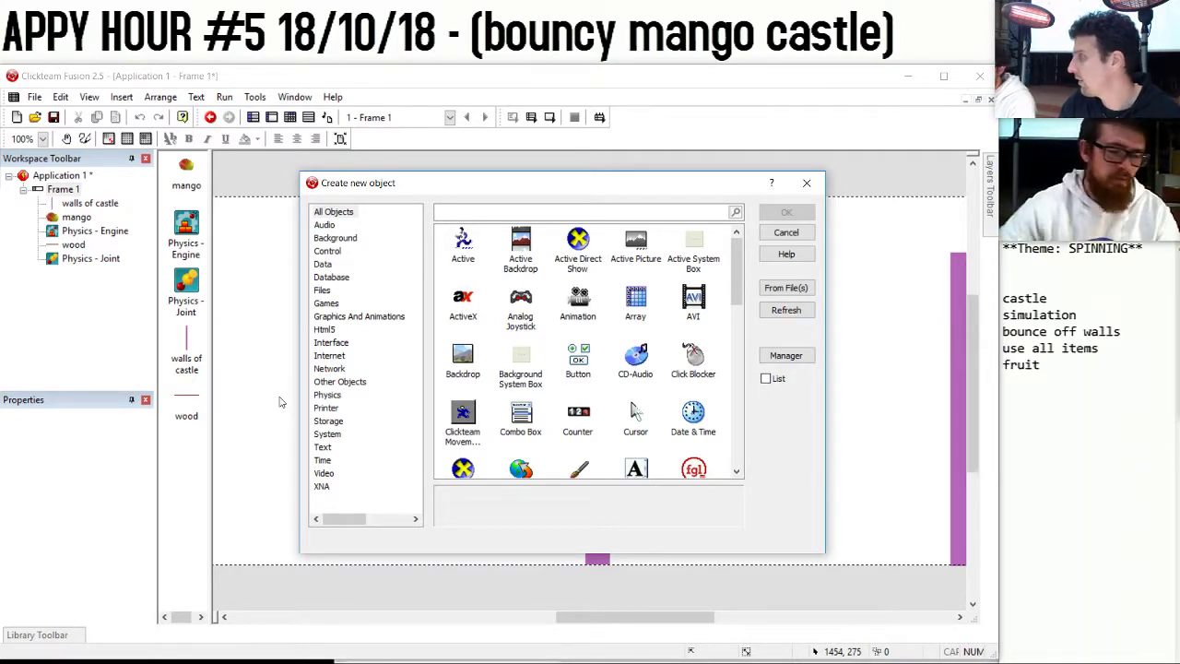
pyautogui.click(340, 239)
pyautogui.doubleClick(463, 242)
pyautogui.click(409, 329)
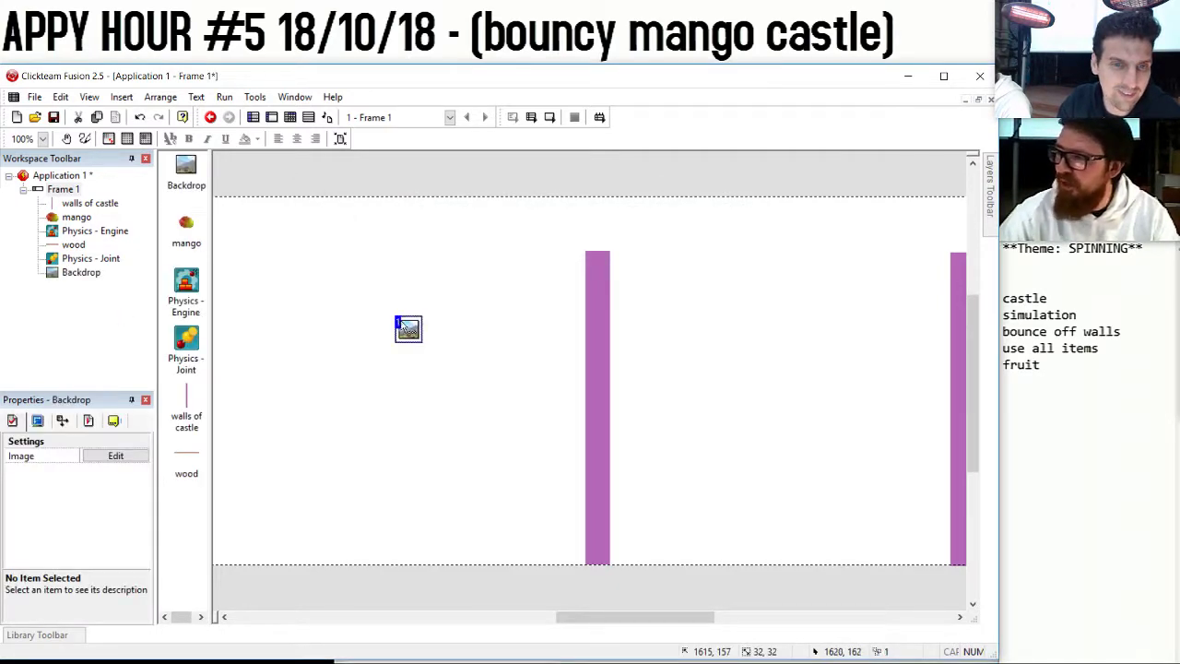
pyautogui.doubleClick(409, 329)
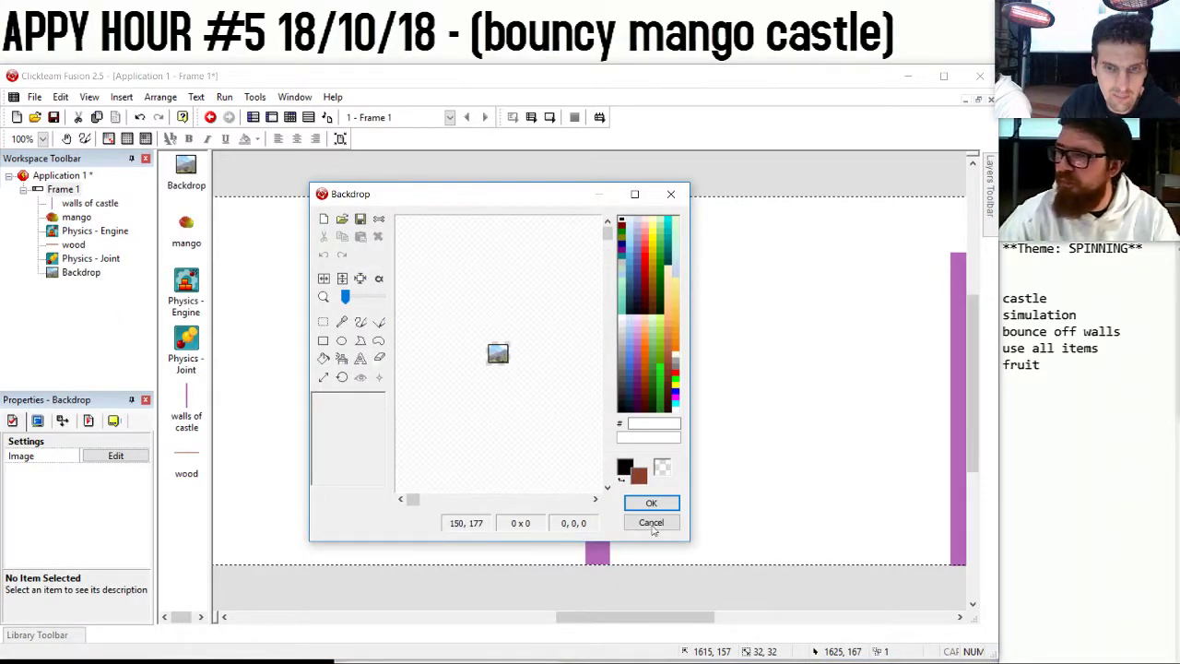
pyautogui.click(342, 219)
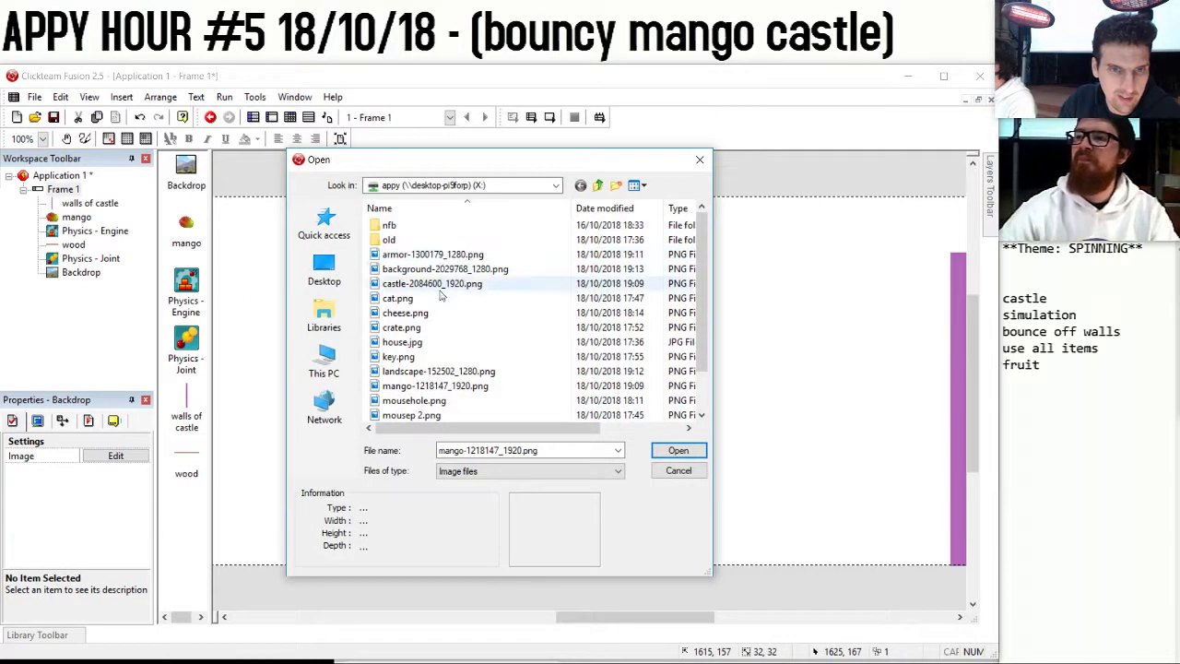
pyautogui.scroll(-1, 484, 355)
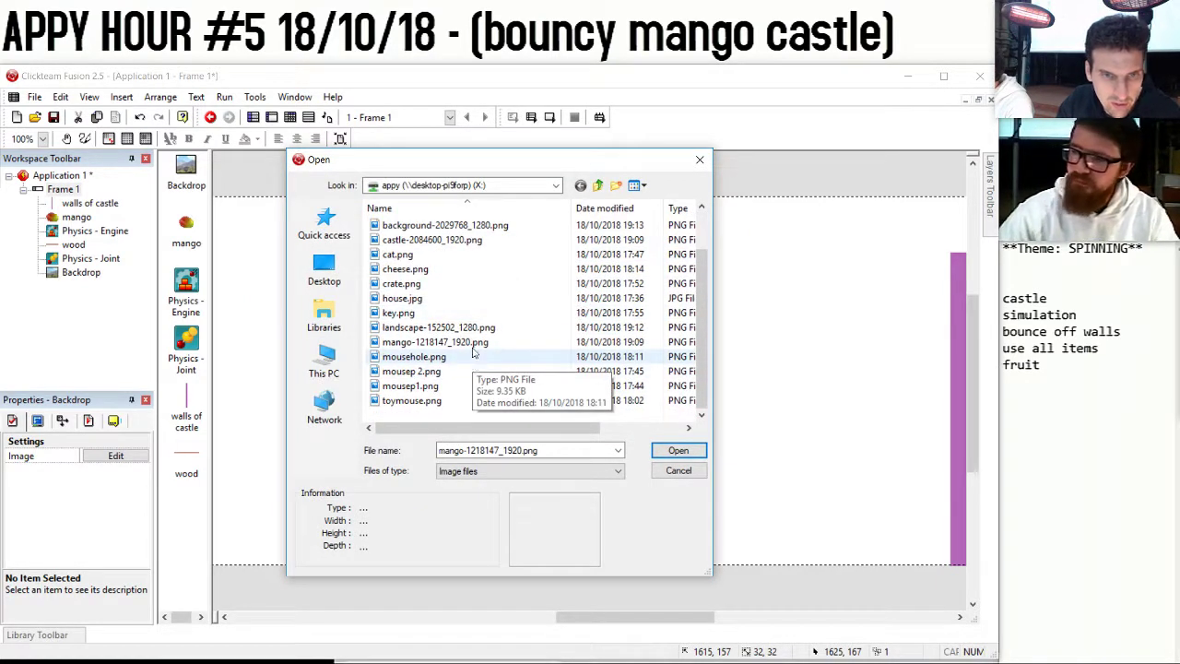
pyautogui.doubleClick(479, 230)
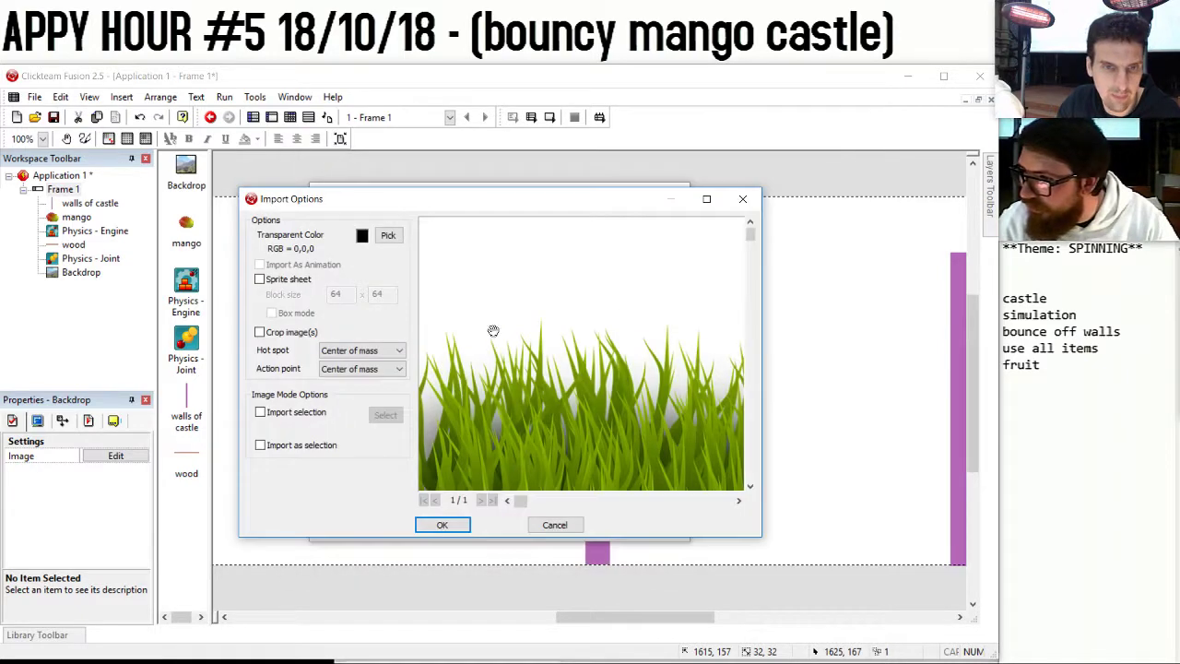
pyautogui.click(442, 525)
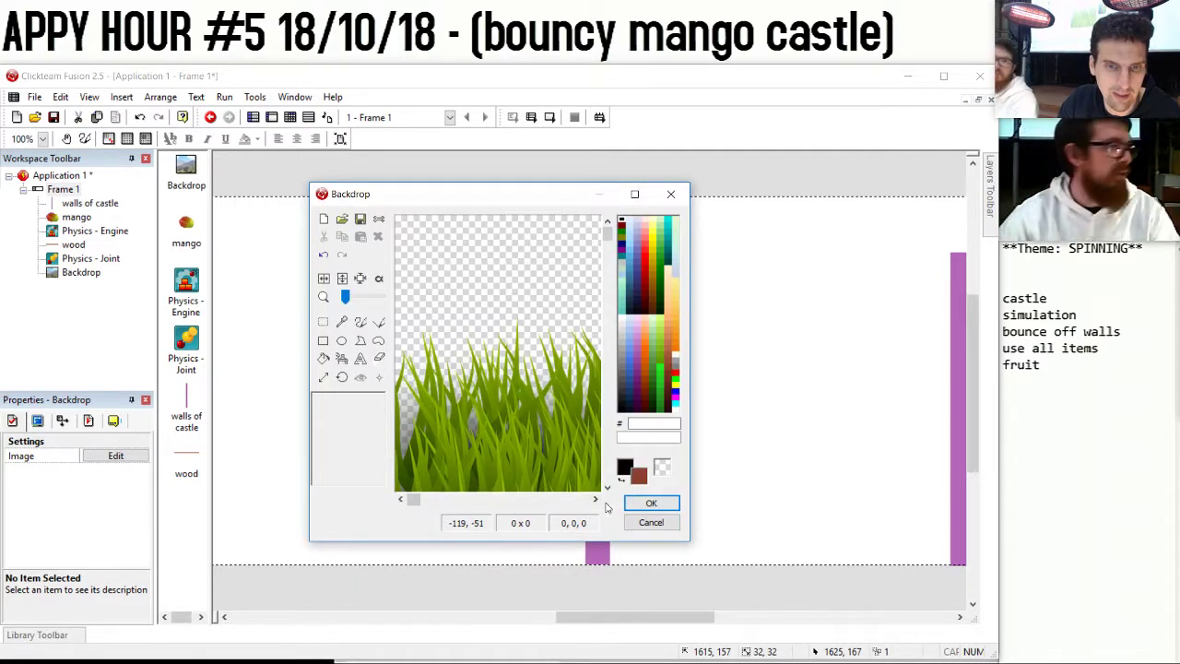
pyautogui.click(651, 503)
# Reposition the grass backdrop across the castle walls and crop the empty margins off its image.
pyautogui.moveTo(598, 415); pyautogui.dragTo(354, 360)
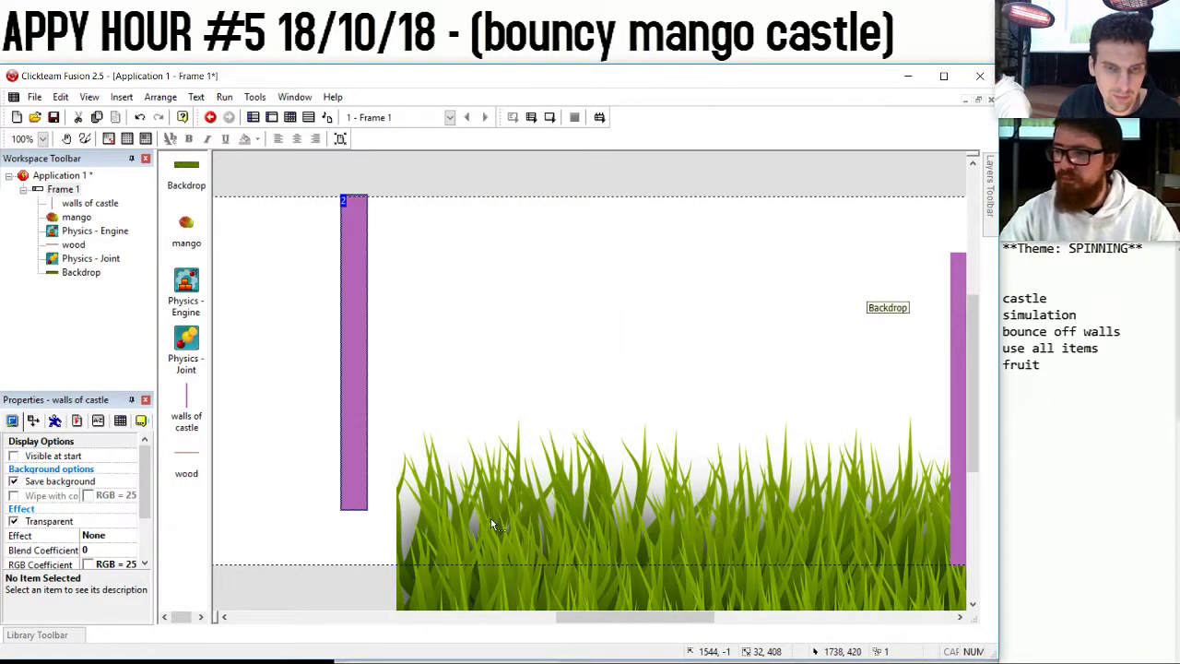
pyautogui.hotkey('ctrl', 'z')
pyautogui.moveTo(488, 567); pyautogui.dragTo(439, 437)
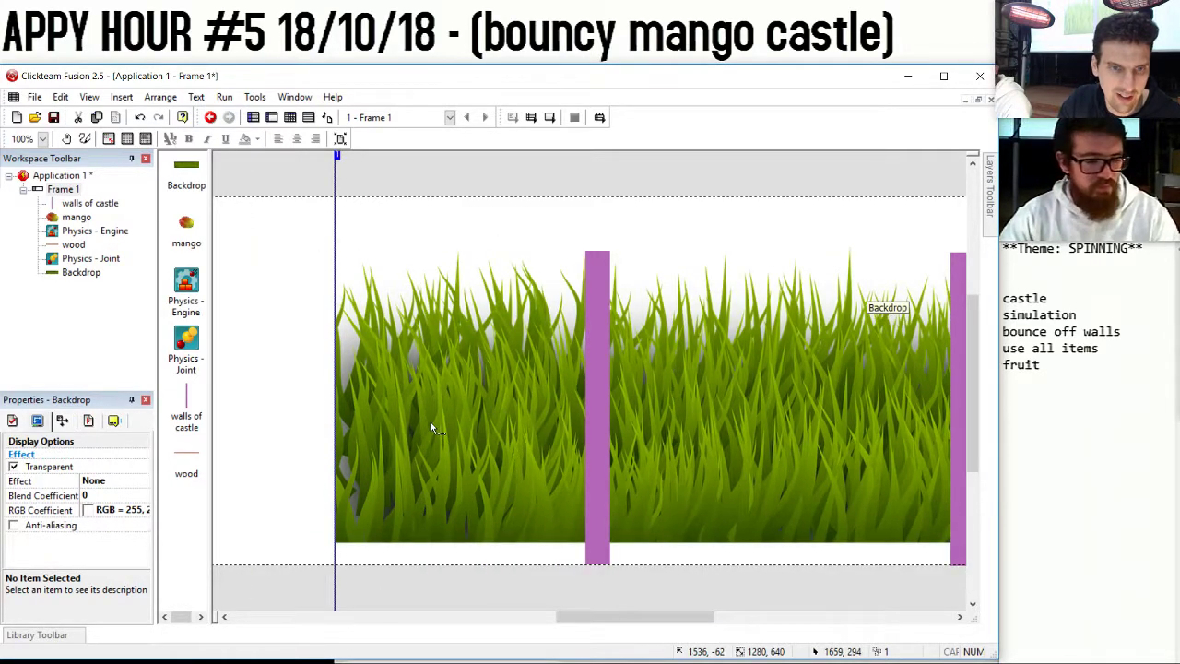
pyautogui.doubleClick(431, 427)
pyautogui.click(361, 278)
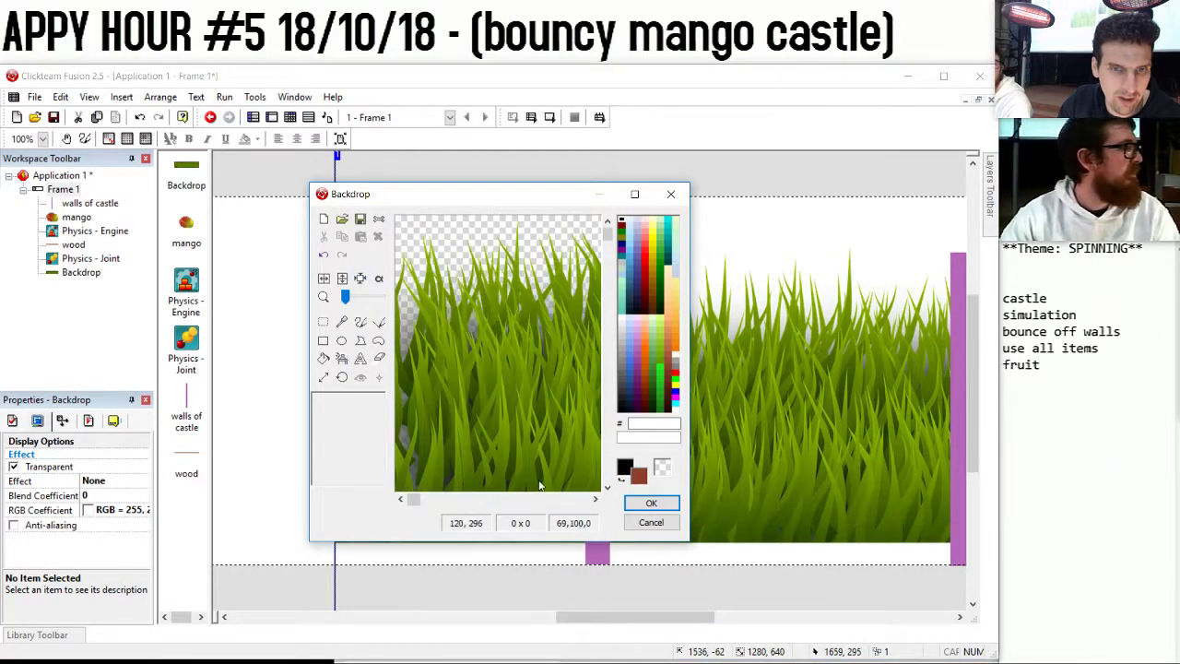
pyautogui.click(649, 504)
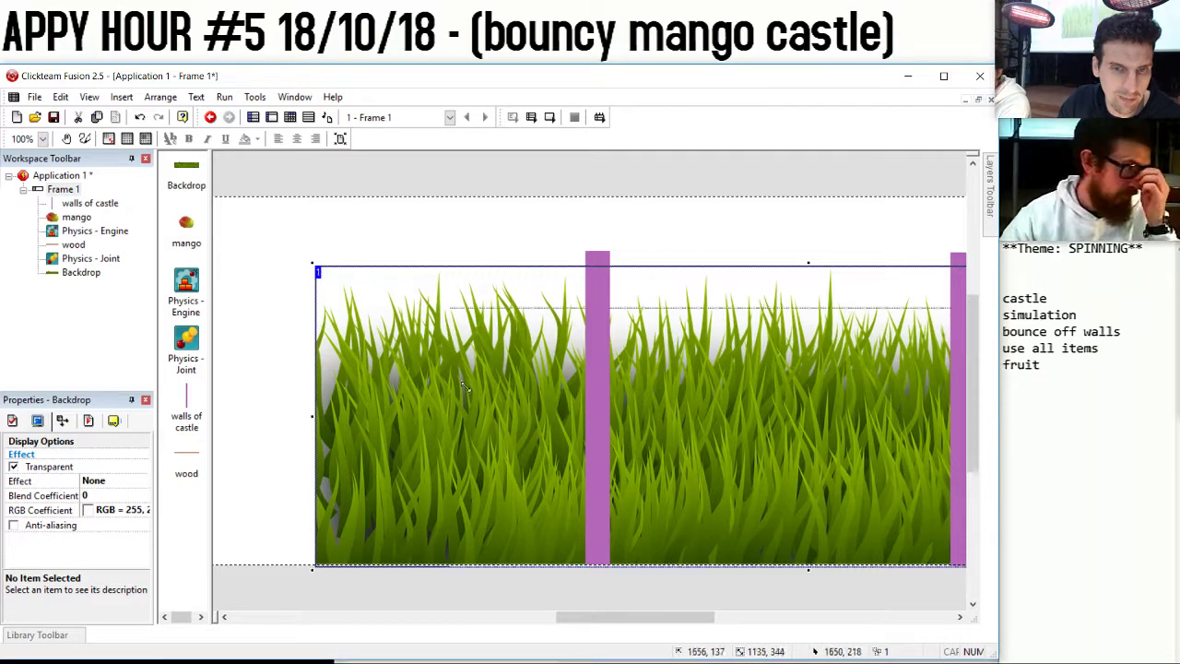
# Shrink the grass backdrop to about 215 × 64 at the frame's lower-left corner and create a Quick Backdrop object from it.
pyautogui.hotkey('ctrl', 'z')
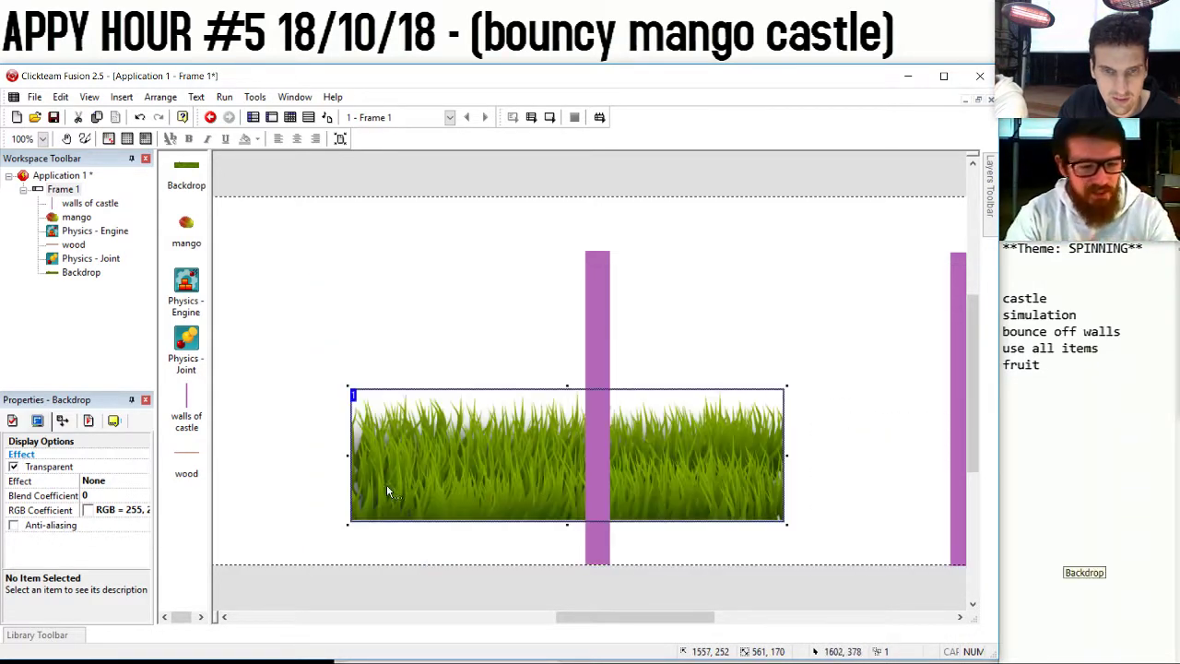
pyautogui.moveTo(347, 385); pyautogui.dragTo(347, 537)
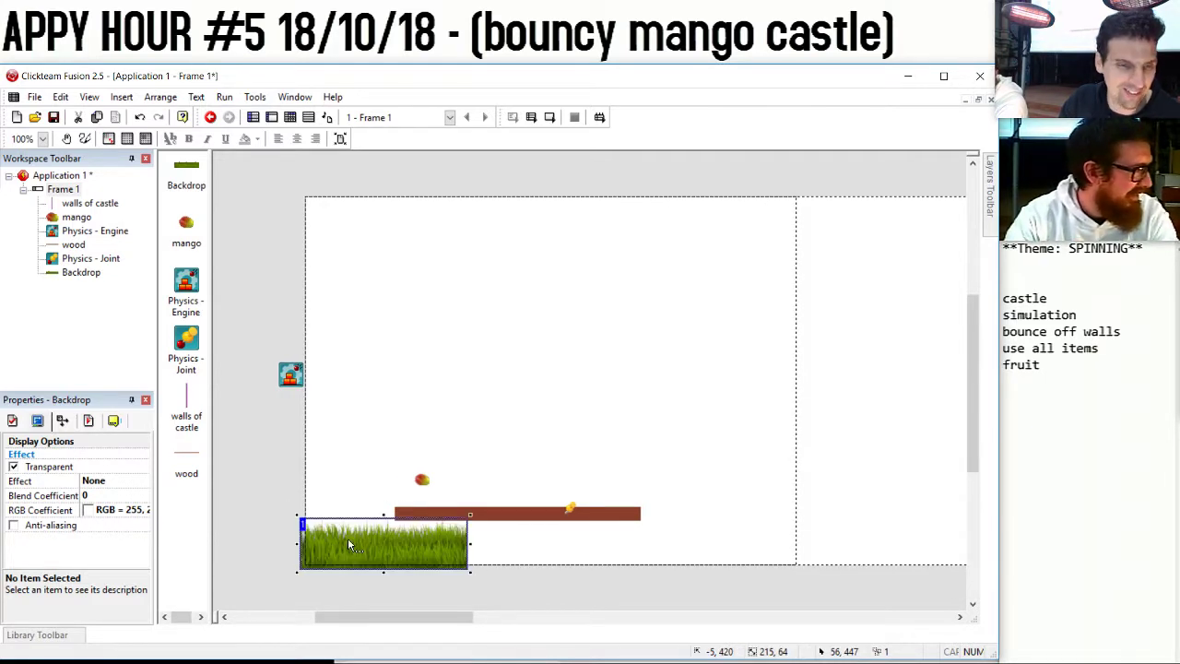
pyautogui.rightClick(343, 542)
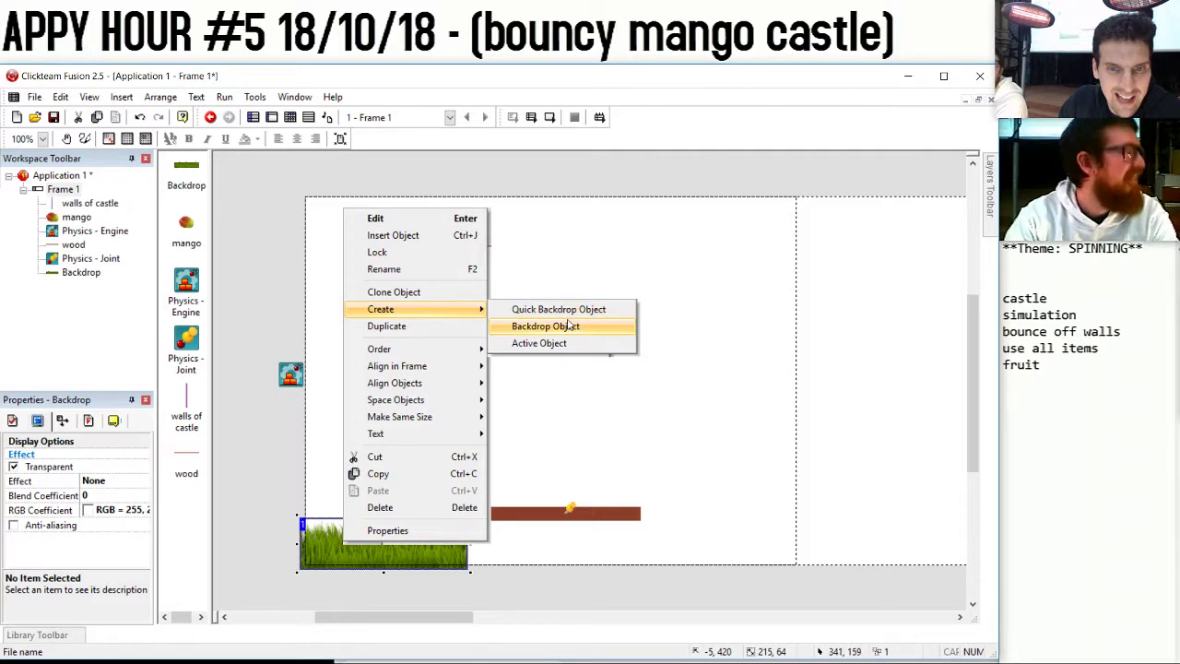
pyautogui.click(577, 310)
pyautogui.click(492, 530)
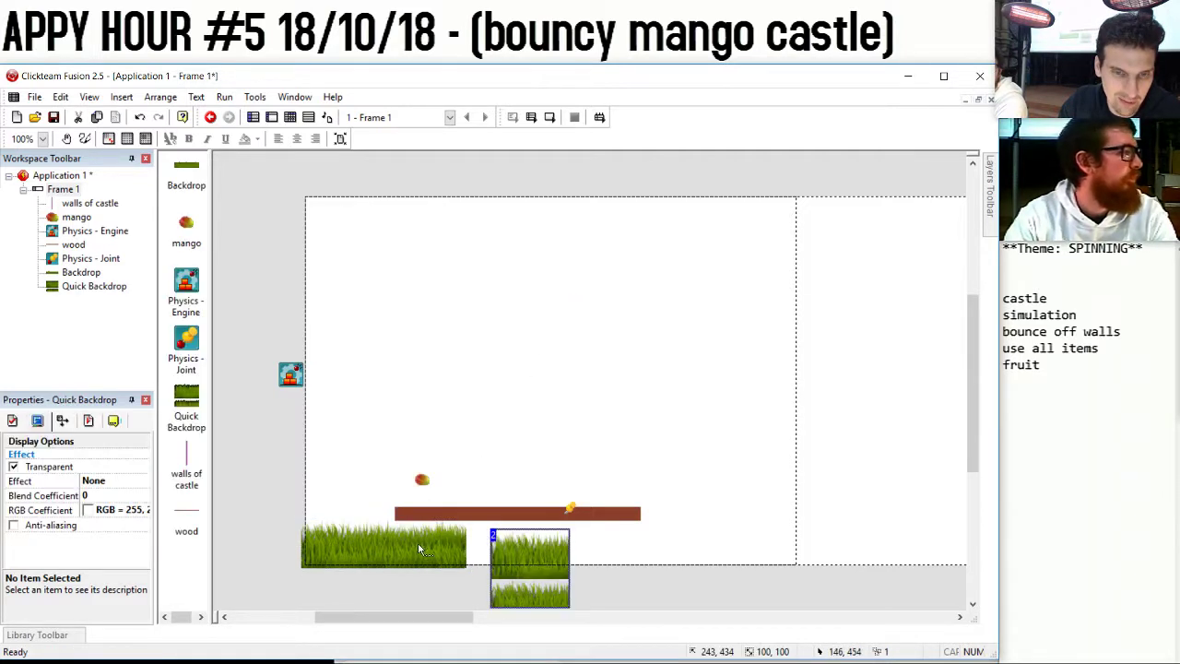
# Delete the original grass backdrop and stretch the quick backdrop along the frame's bottom edge to about 784 × 54.
pyautogui.click(420, 547)
pyautogui.press('Delete')
pyautogui.moveTo(511, 557); pyautogui.dragTo(315, 563)
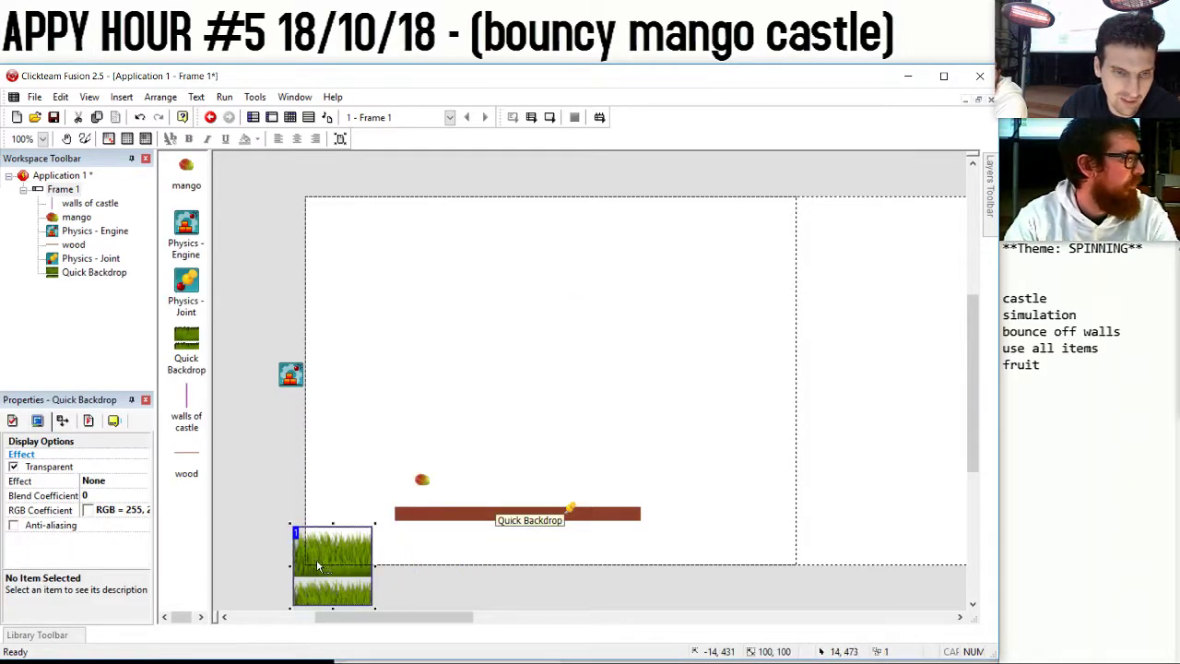
pyautogui.moveTo(376, 608); pyautogui.dragTo(763, 552)
# Set the grass quick backdrop's width to 3300.
pyautogui.click(63, 420)
pyautogui.click(104, 507)
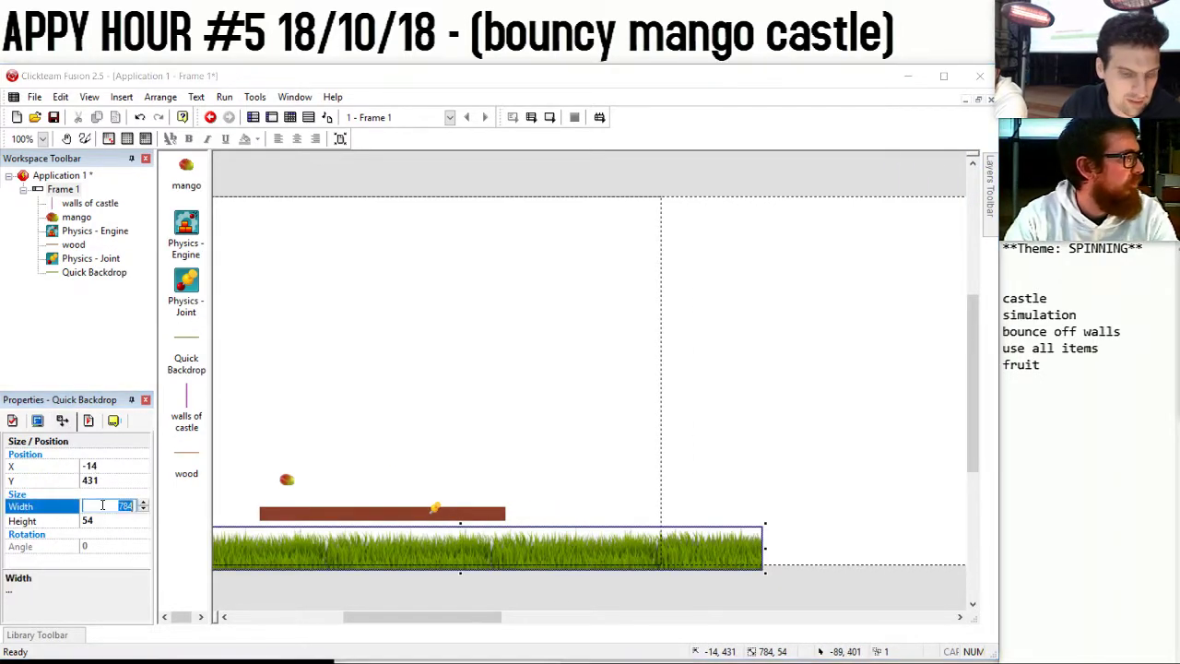
pyautogui.write('33')
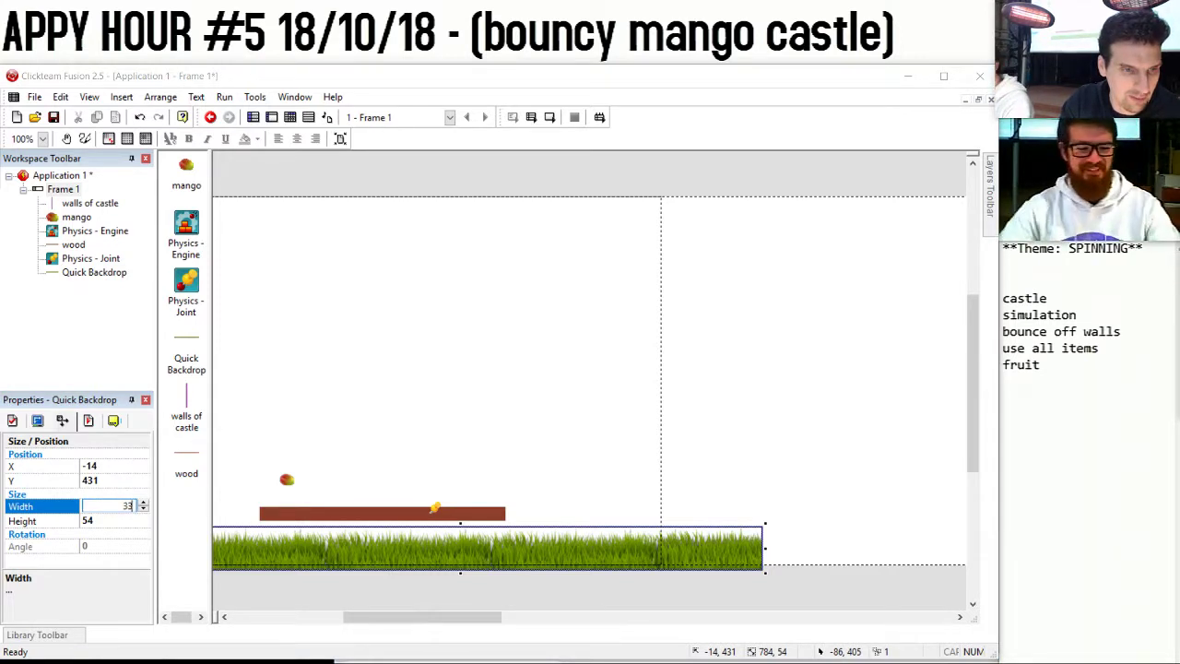
pyautogui.write('00')
pyautogui.press('Return')
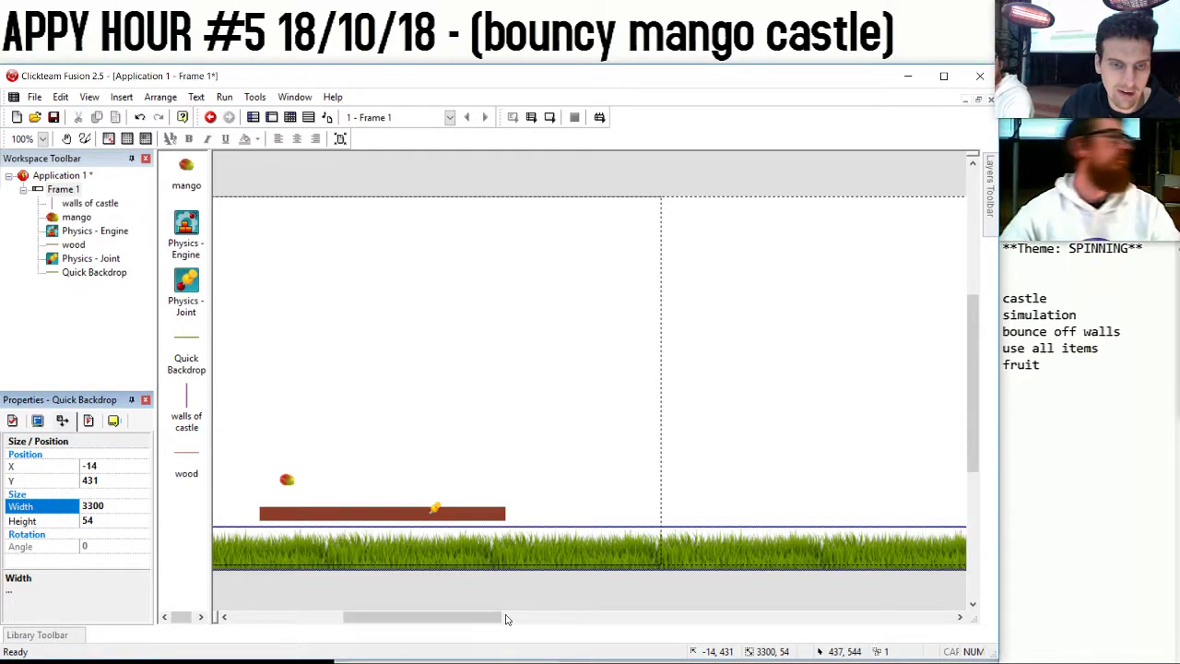
pyautogui.moveTo(498, 619); pyautogui.dragTo(460, 618)
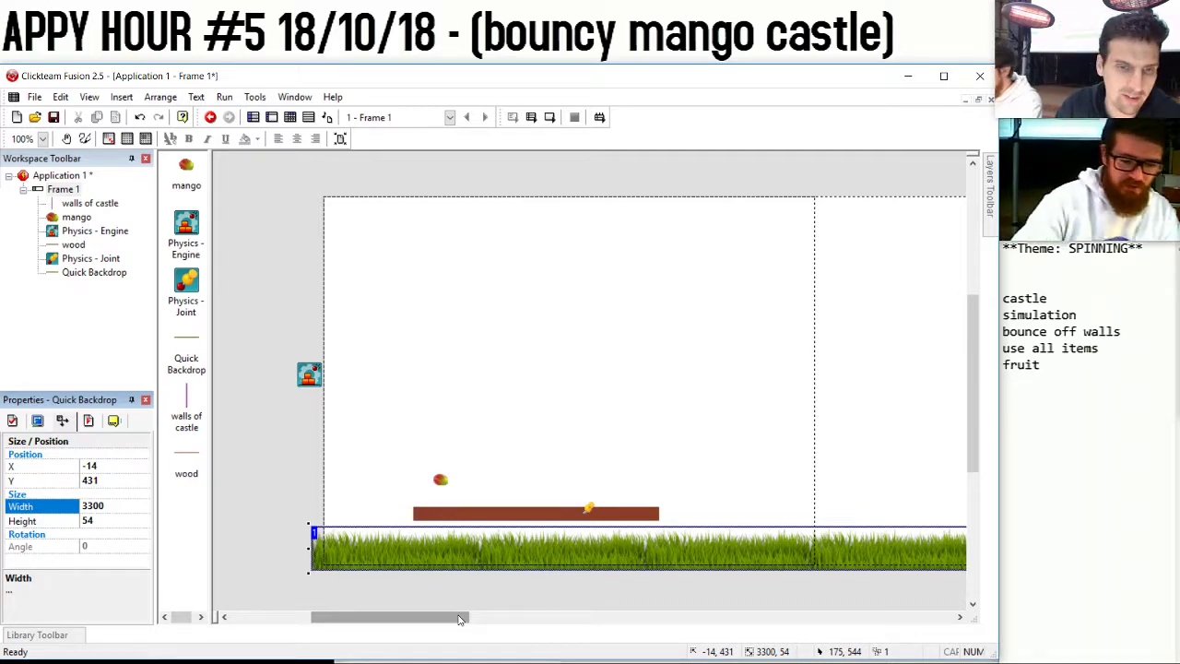
# Insert a new Backdrop object near the two castle walls and import castle-2084600_1920.png as its image.
pyautogui.moveTo(466, 618); pyautogui.dragTo(742, 634)
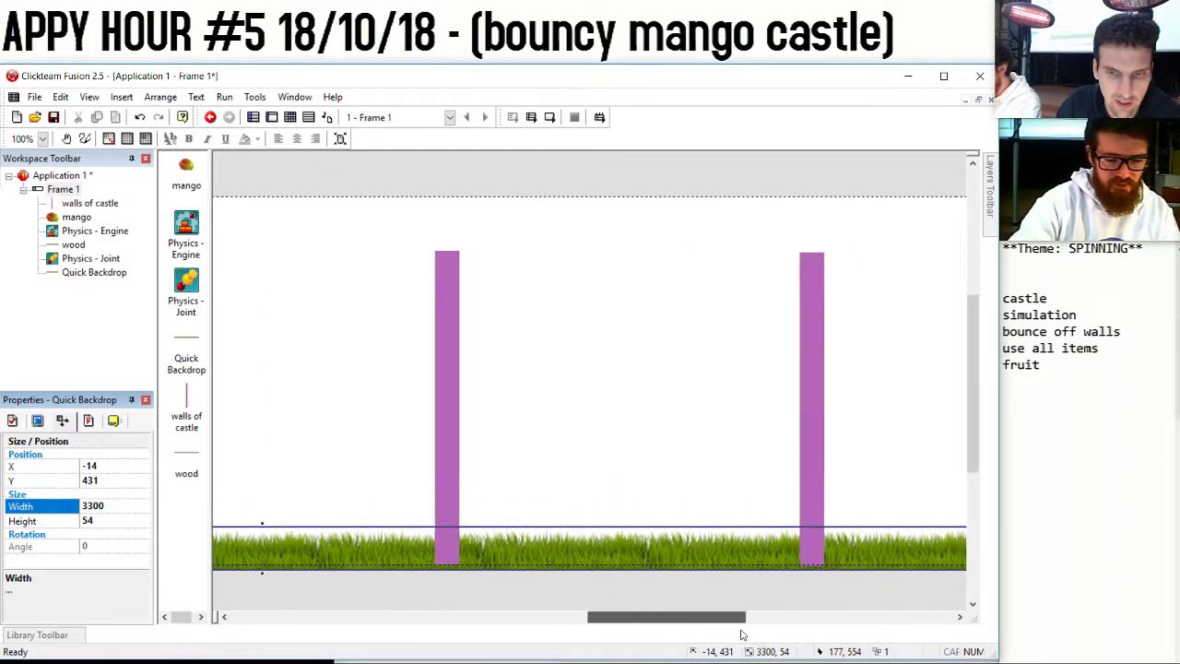
pyautogui.doubleClick(378, 314)
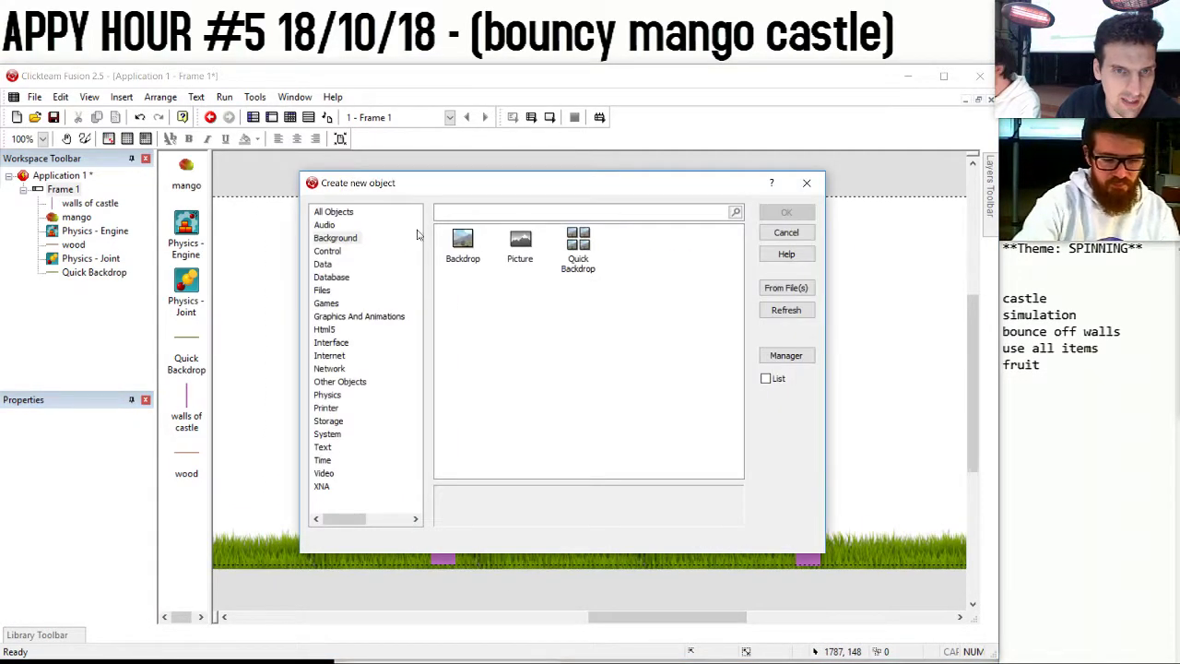
pyautogui.doubleClick(463, 244)
pyautogui.click(416, 277)
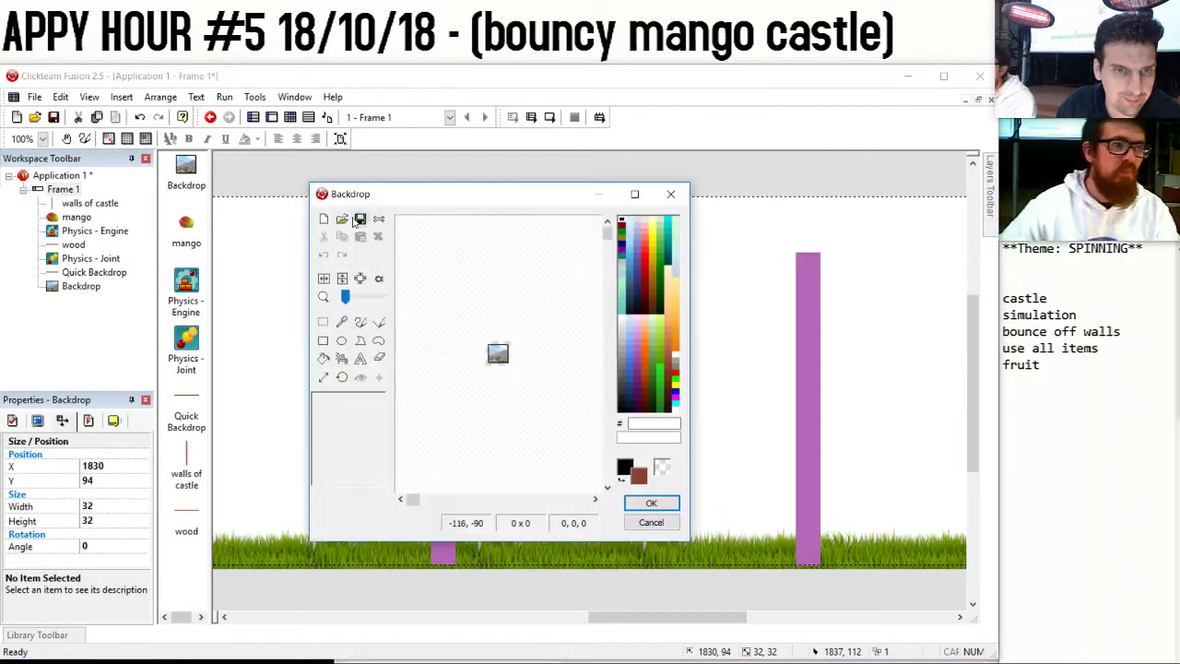
pyautogui.click(342, 220)
pyautogui.doubleClick(397, 286)
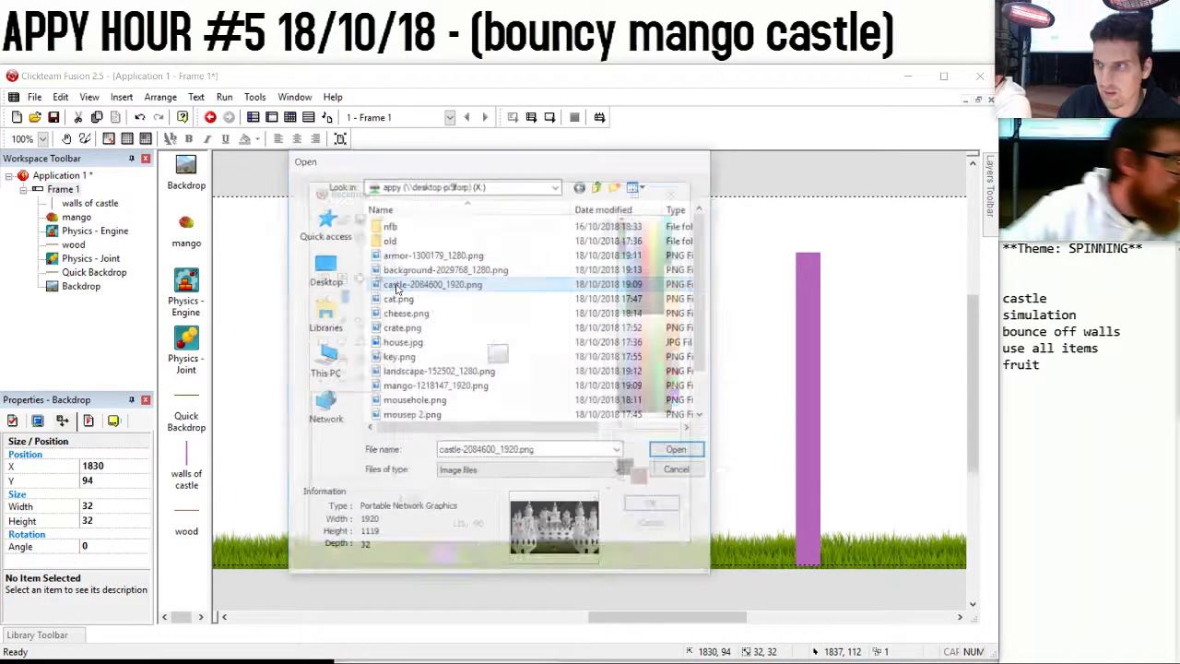
pyautogui.click(460, 527)
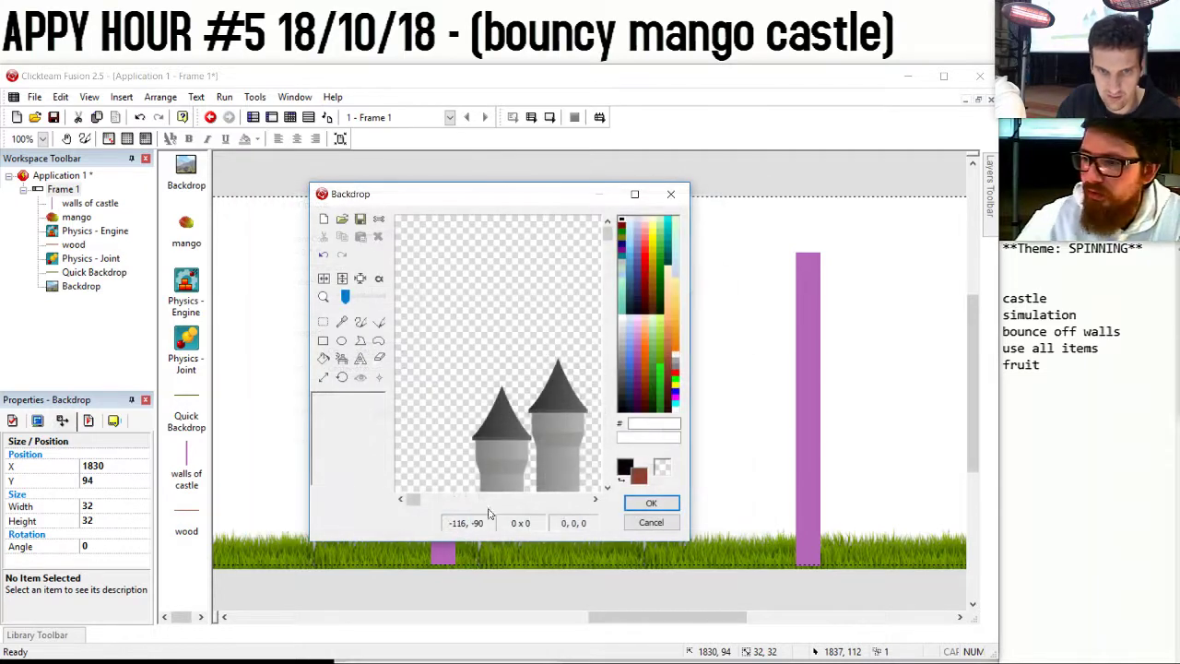
pyautogui.click(649, 501)
# Scale the castle backdrop to about 808 × 470 and position it around the two castle walls, standing on the grass.
pyautogui.moveTo(593, 519); pyautogui.dragTo(510, 475)
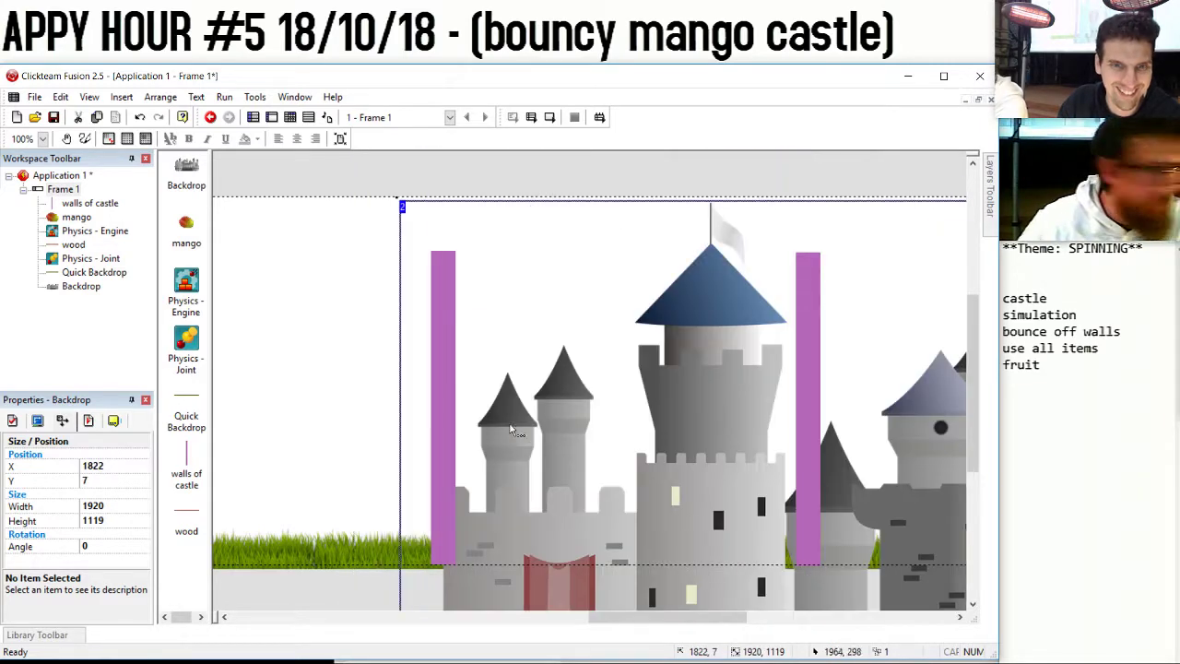
pyautogui.moveTo(451, 258); pyautogui.dragTo(918, 546)
pyautogui.moveTo(923, 611); pyautogui.dragTo(390, 431)
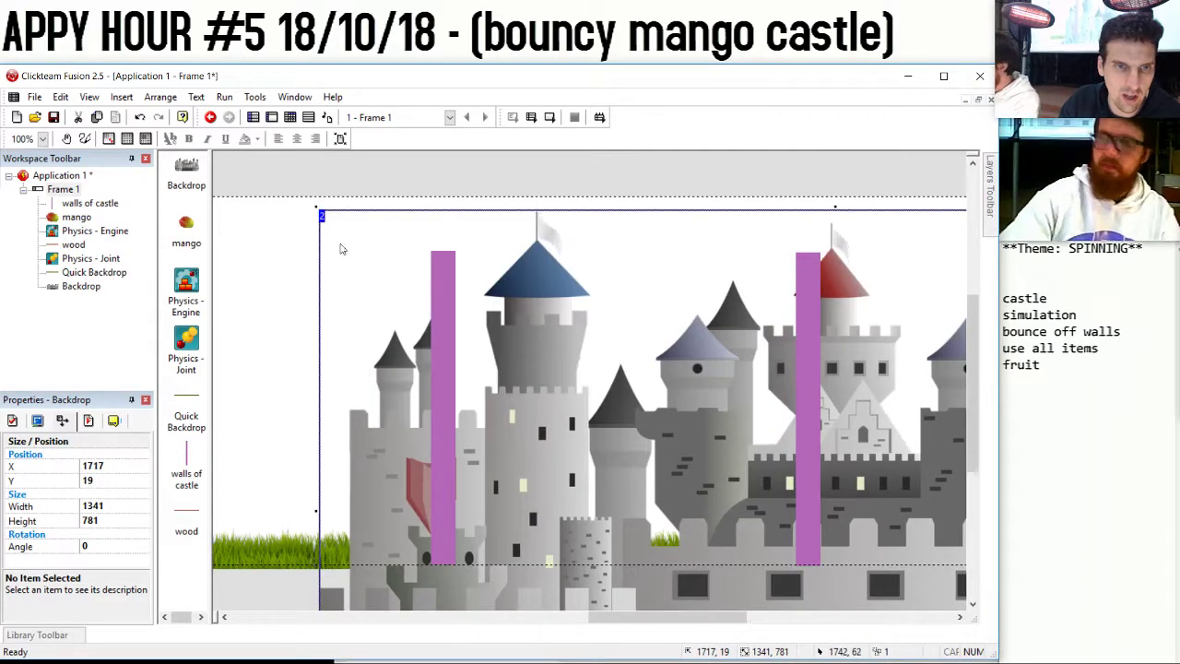
pyautogui.moveTo(316, 207); pyautogui.dragTo(795, 469)
pyautogui.moveTo(859, 578); pyautogui.dragTo(549, 330)
pyautogui.hotkey('ctrl', 'z')
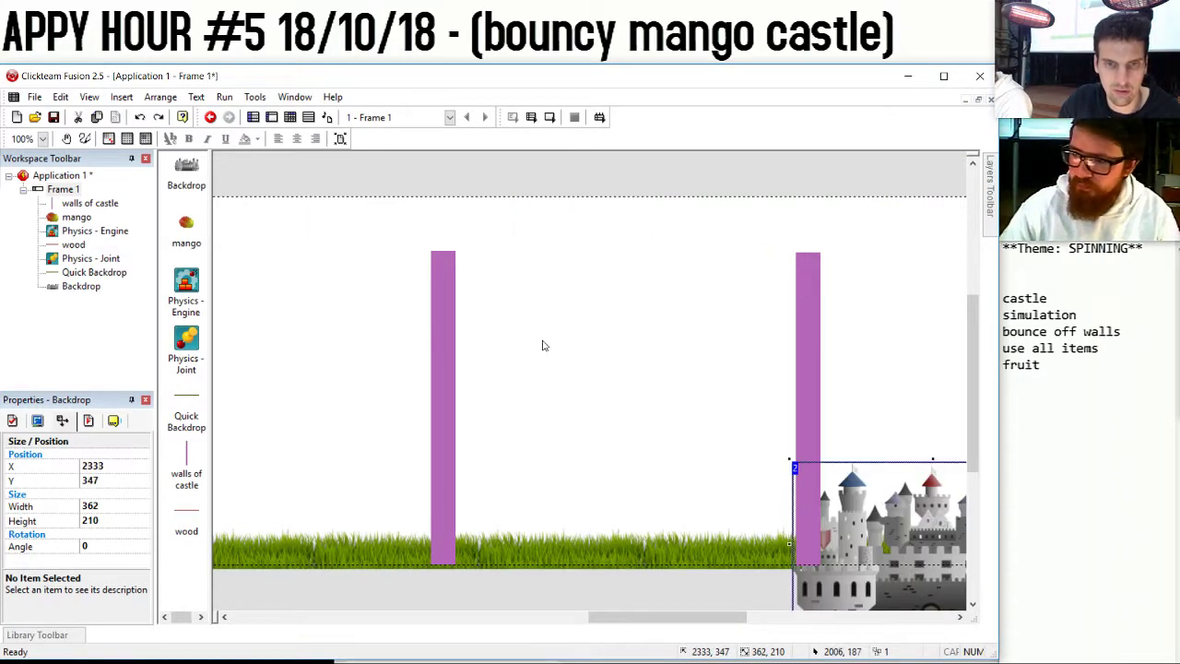
pyautogui.hotkey('ctrl', 'z')
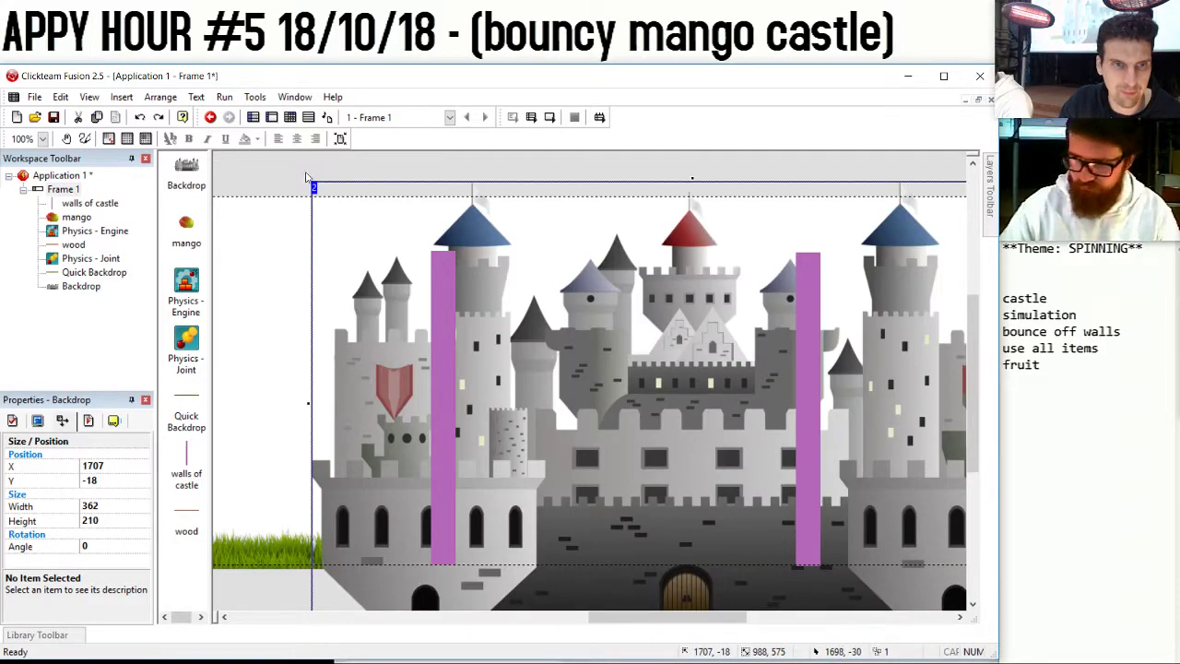
pyautogui.hotkey('ctrl', 'z')
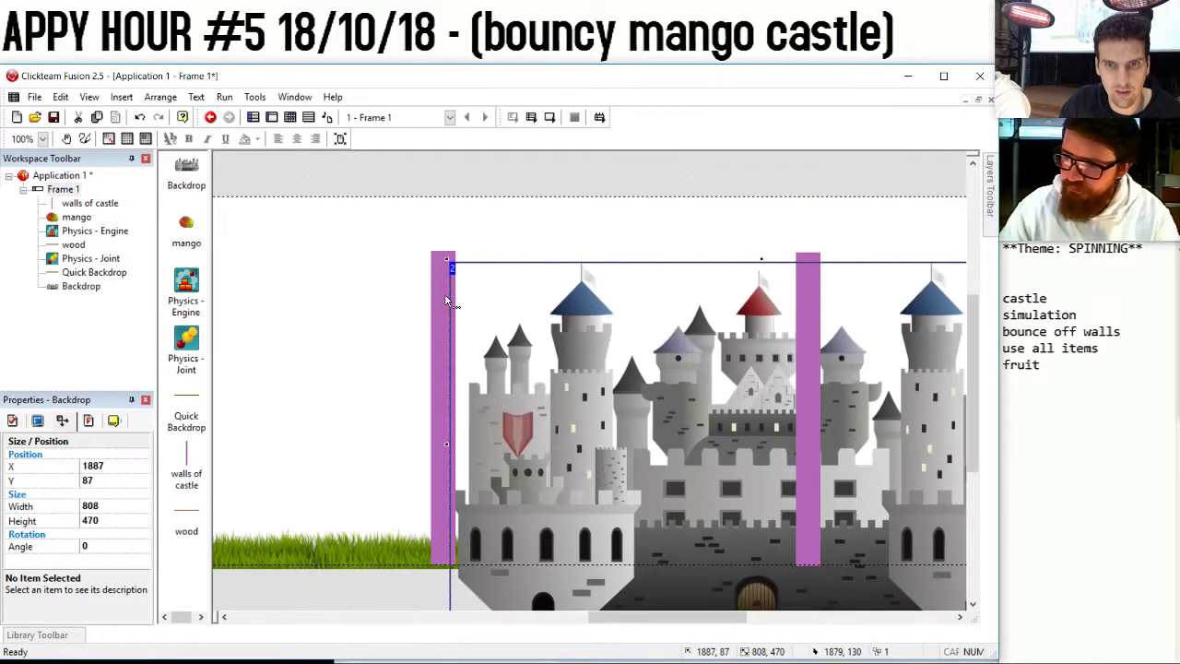
pyautogui.hotkey('ctrl', 'z')
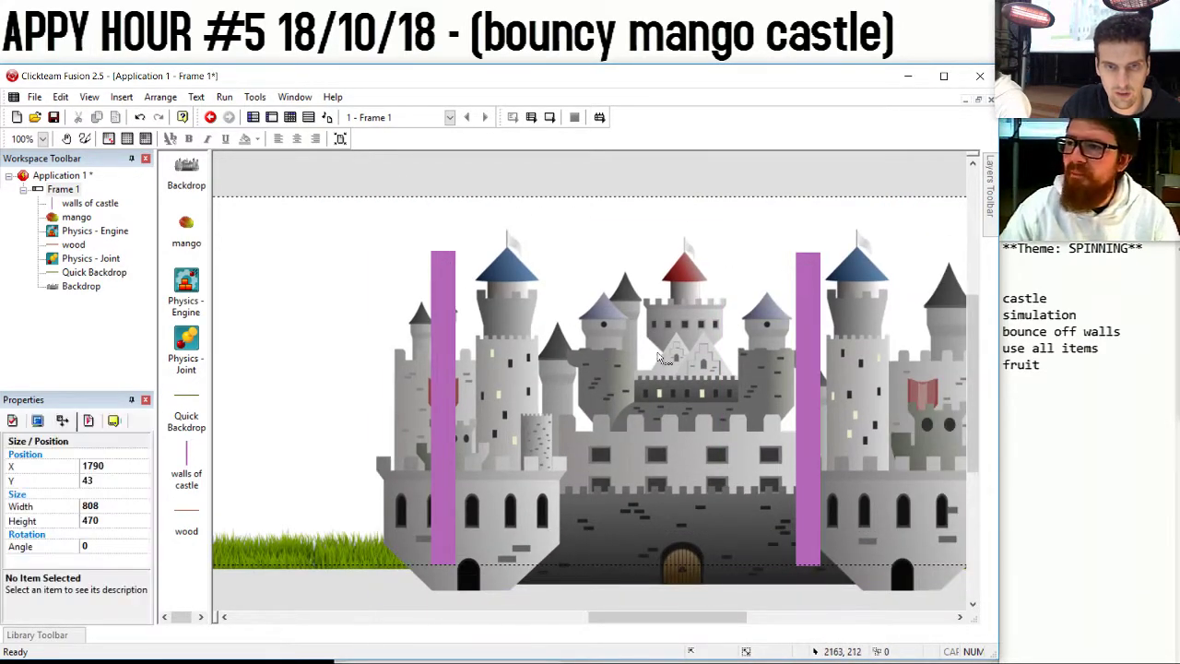
pyautogui.hotkey('ctrl', 'z')
pyautogui.hotkey('ctrl', 'z')
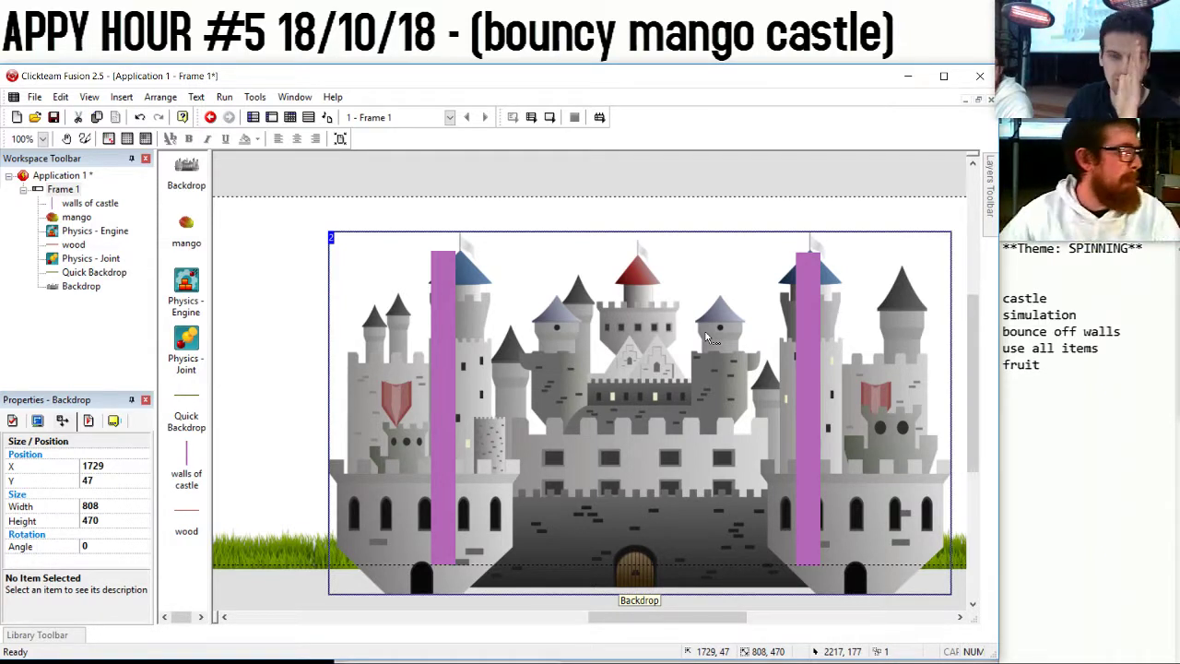
# Spread the two purple castle walls towards the castle's outer ends and add wall copies beside both blue-roofed side towers.
pyautogui.moveTo(438, 389); pyautogui.dragTo(356, 489)
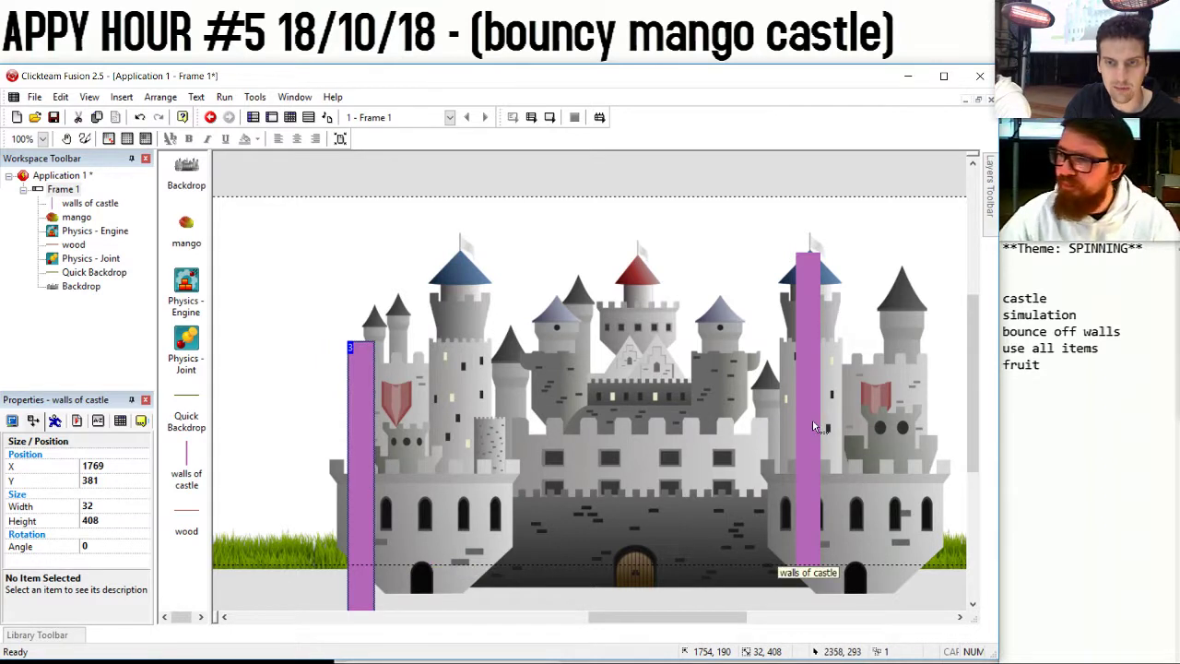
pyautogui.moveTo(810, 417); pyautogui.dragTo(922, 493)
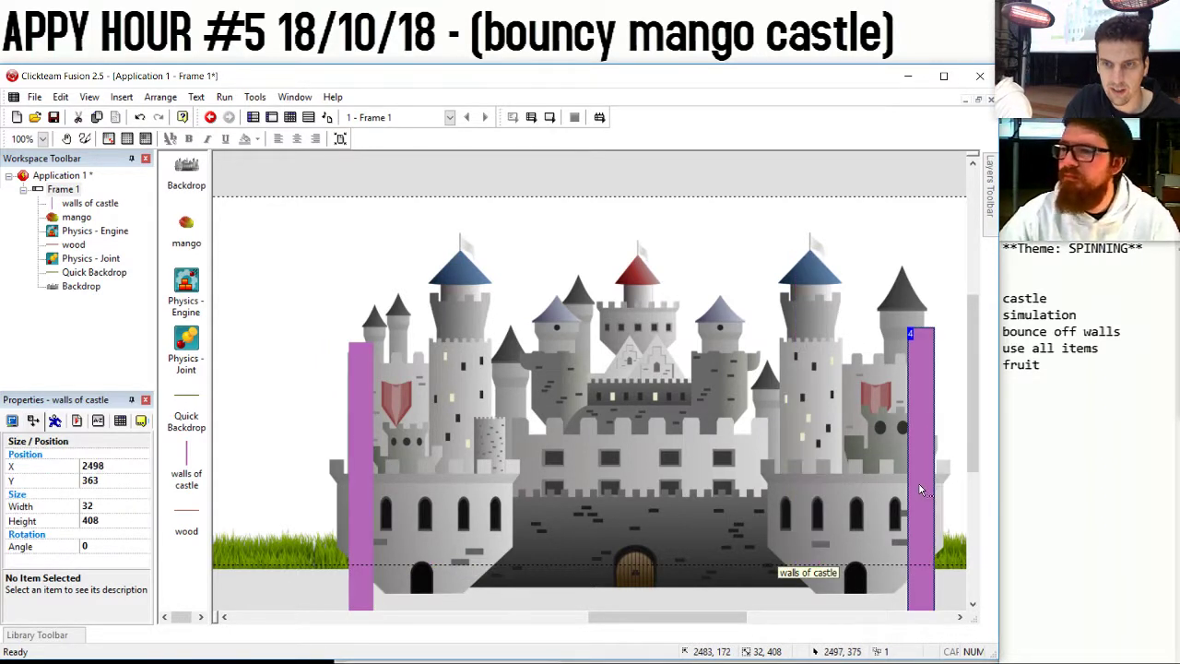
pyautogui.moveTo(850, 516); pyautogui.dragTo(504, 422)
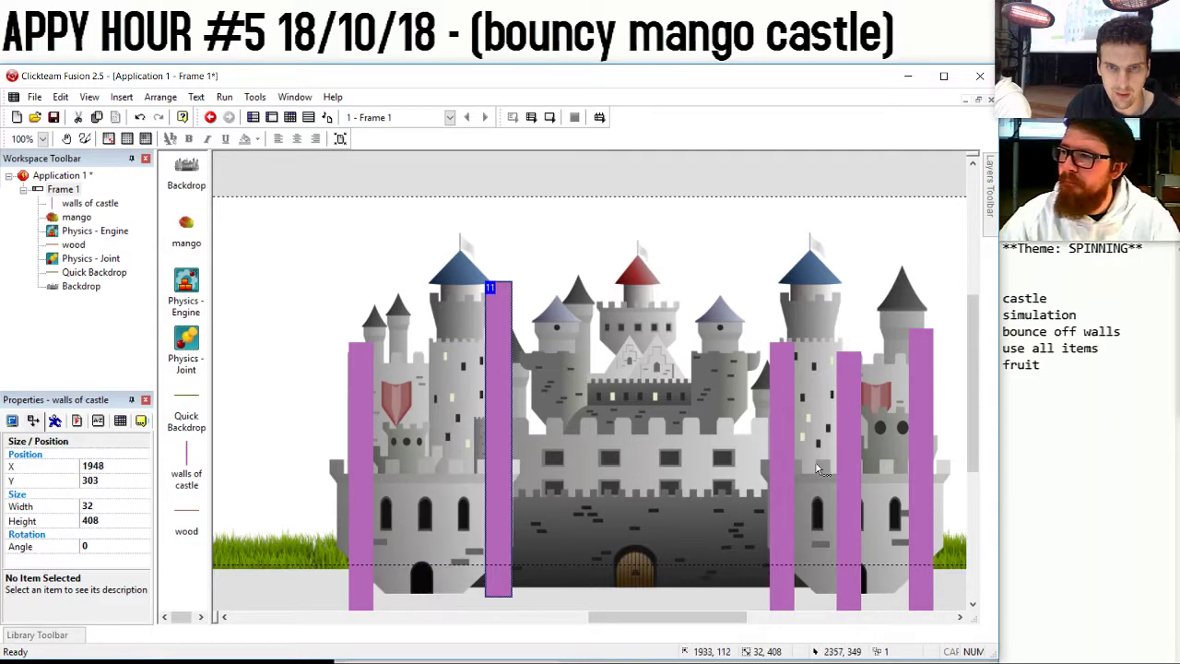
pyautogui.moveTo(779, 468); pyautogui.dragTo(428, 462)
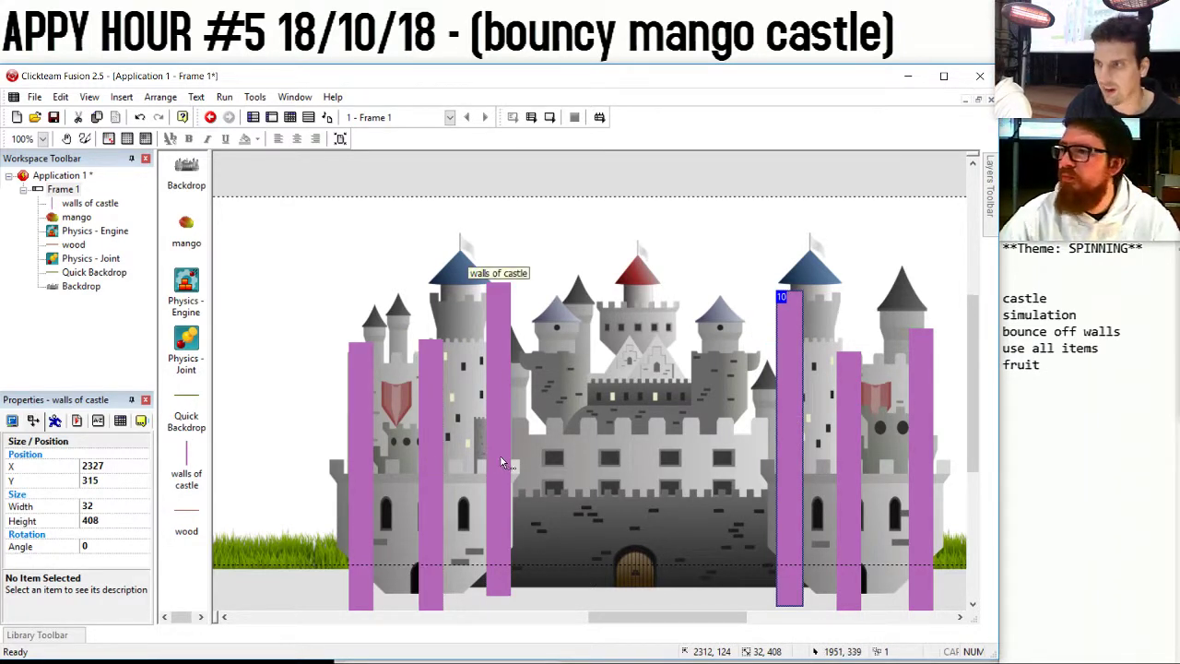
# Add two more wall copies on either side of the castle gate and adjust their positions.
pyautogui.moveTo(503, 451); pyautogui.dragTo(686, 500)
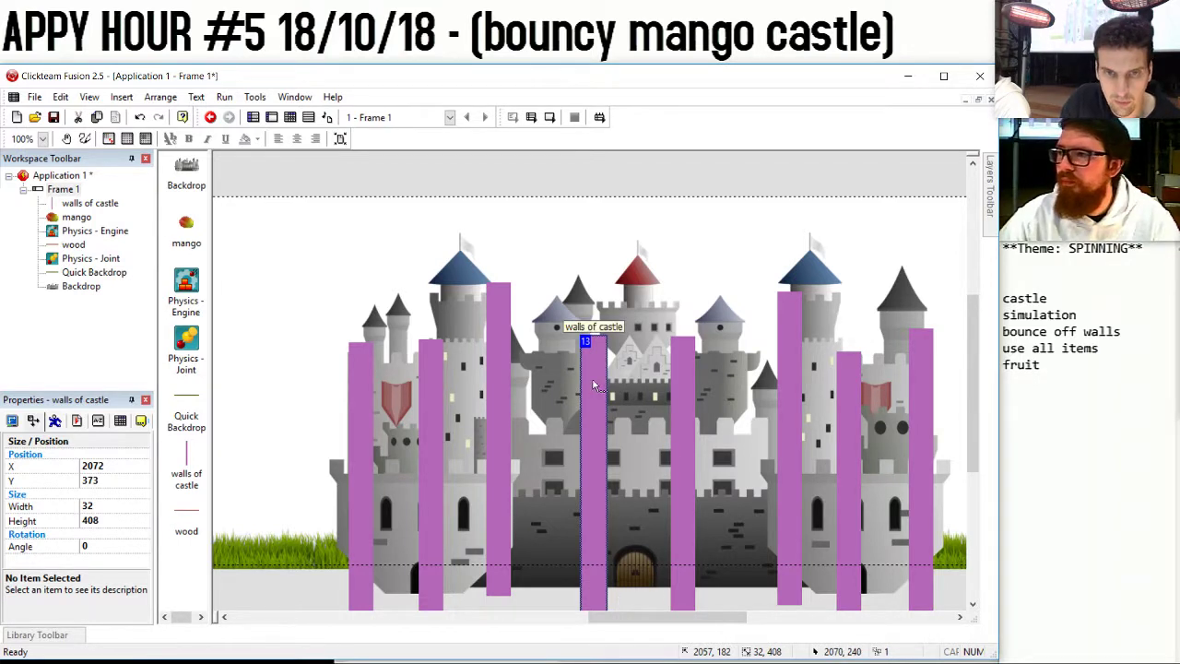
pyautogui.moveTo(593, 388); pyautogui.dragTo(597, 373)
pyautogui.moveTo(680, 393); pyautogui.dragTo(687, 386)
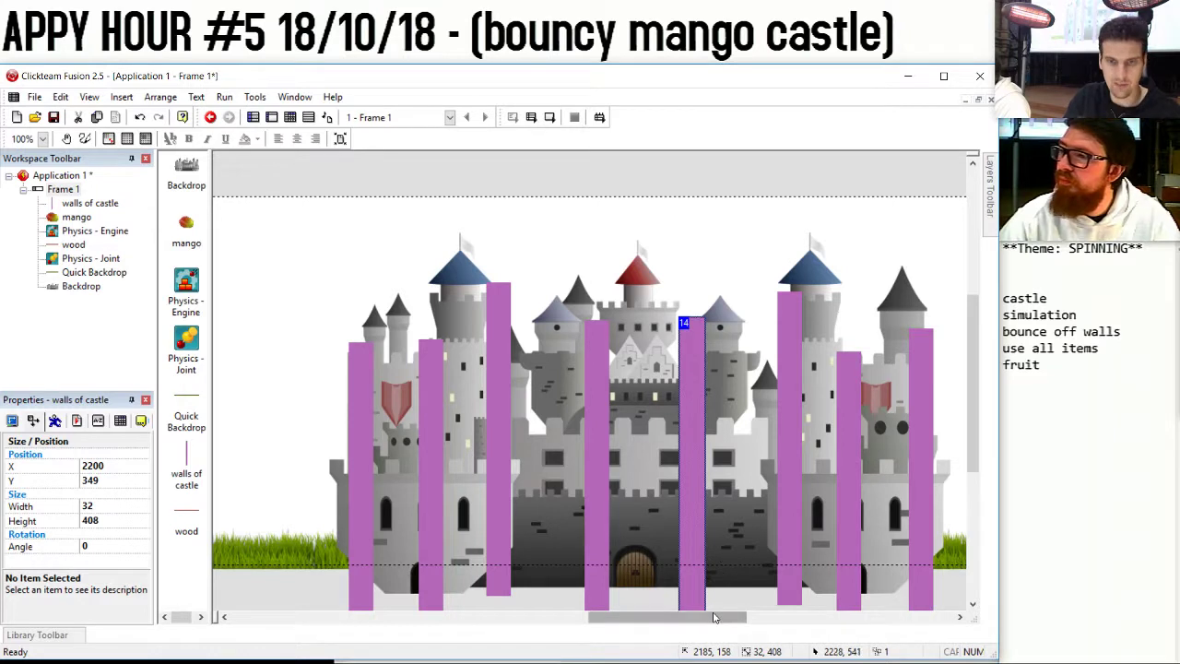
# Open the image of the wood plank at the frame's start for editing.
pyautogui.moveTo(714, 616); pyautogui.dragTo(427, 611)
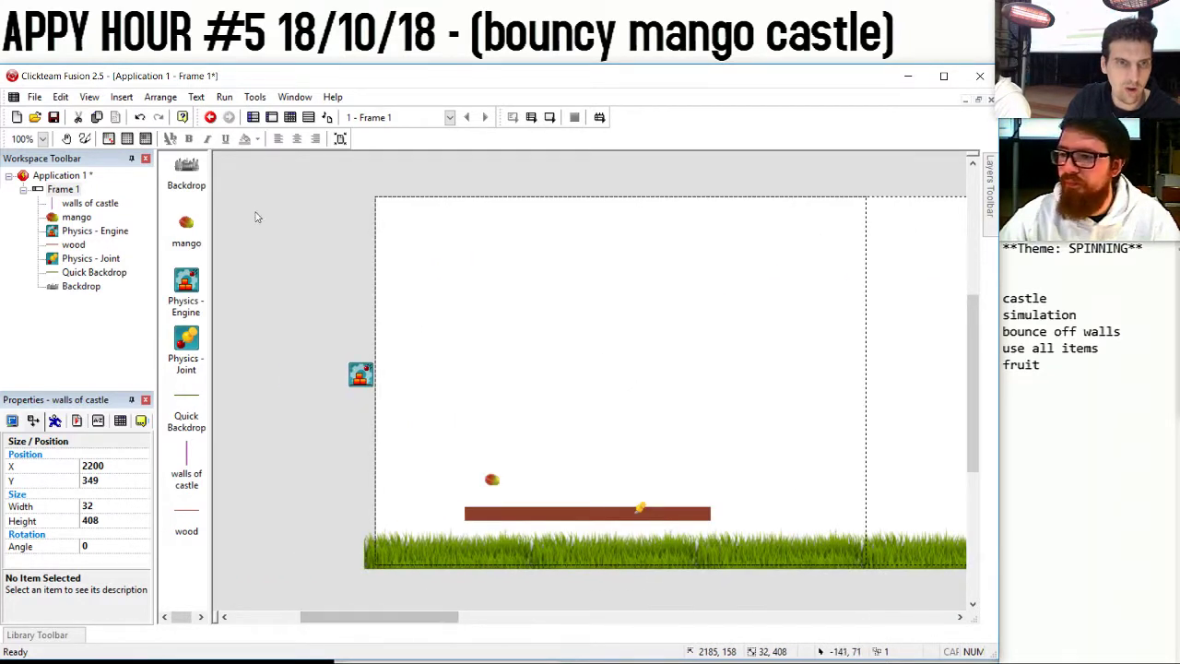
pyautogui.doubleClick(492, 513)
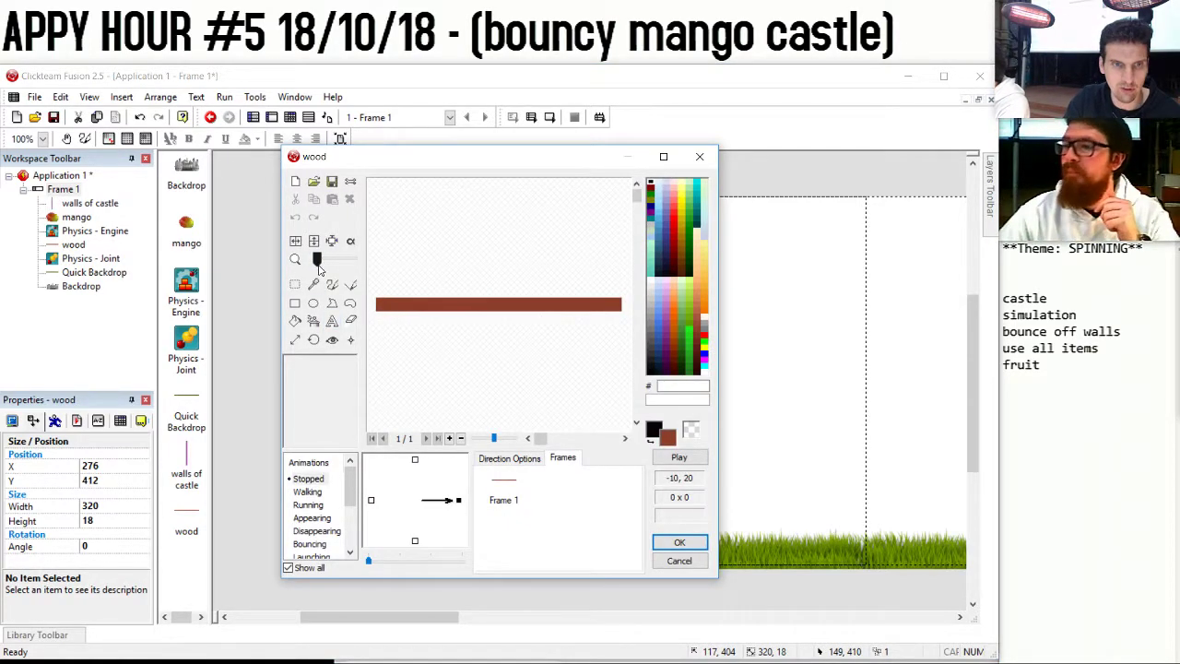
pyautogui.click(295, 340)
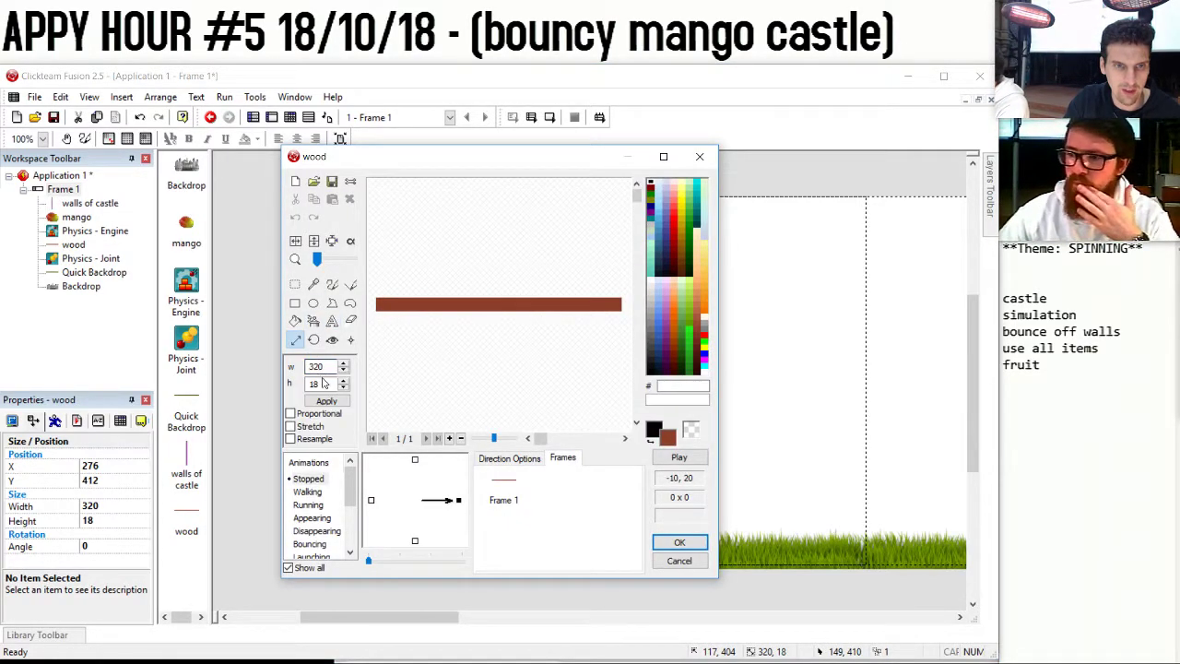
pyautogui.doubleClick(323, 383)
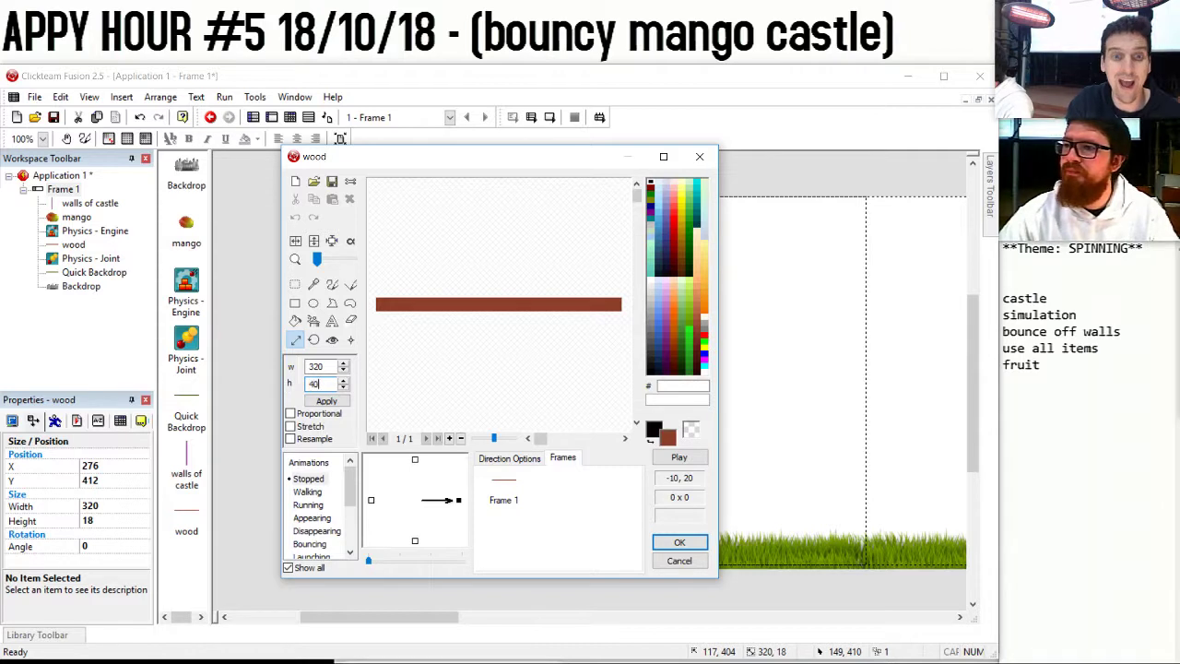
pyautogui.click(296, 284)
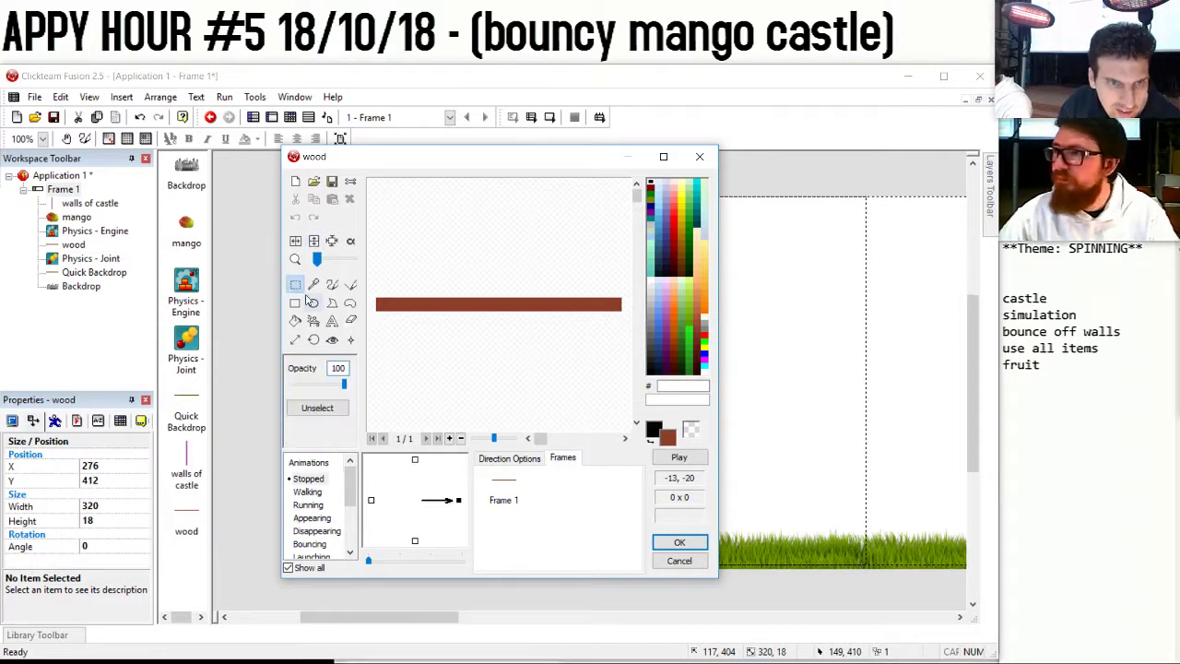
pyautogui.click(295, 304)
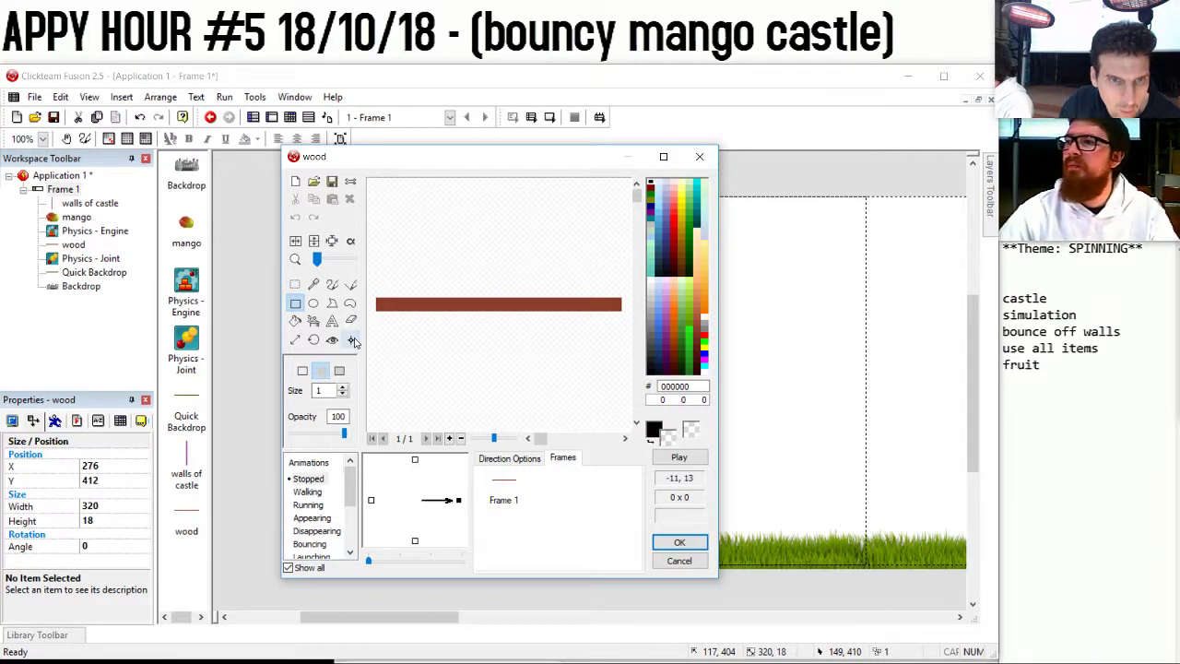
# Place the wood plank's action point near its left end at 7, 12 and save the image.
pyautogui.click(350, 339)
pyautogui.click(380, 305)
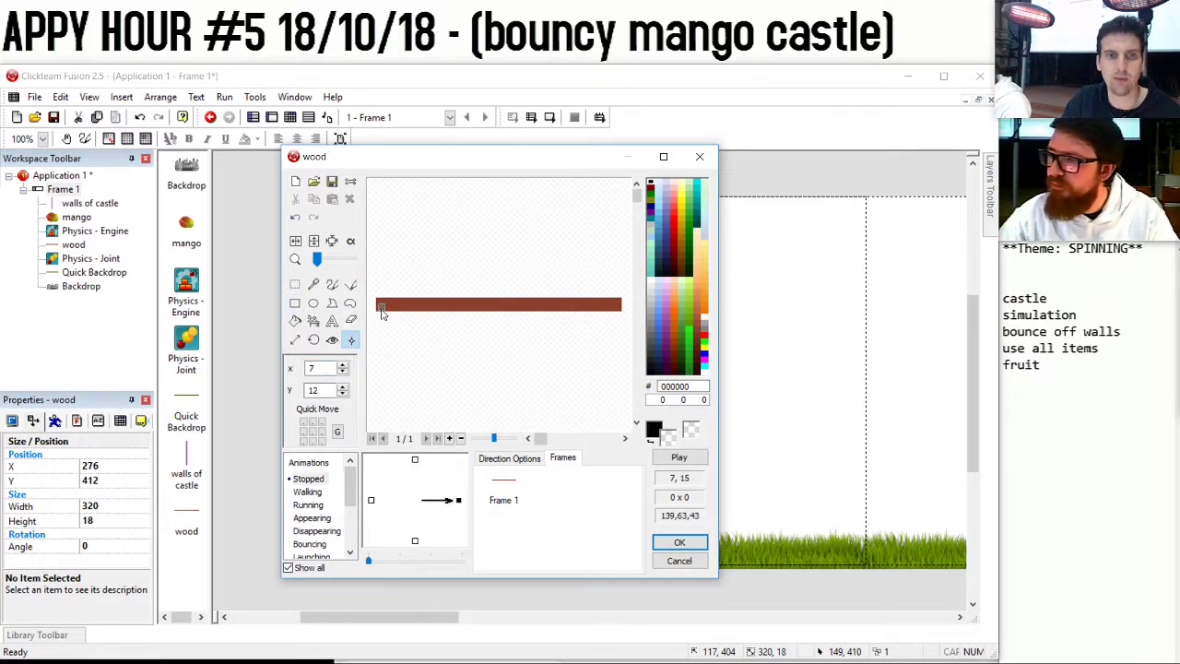
pyautogui.click(679, 542)
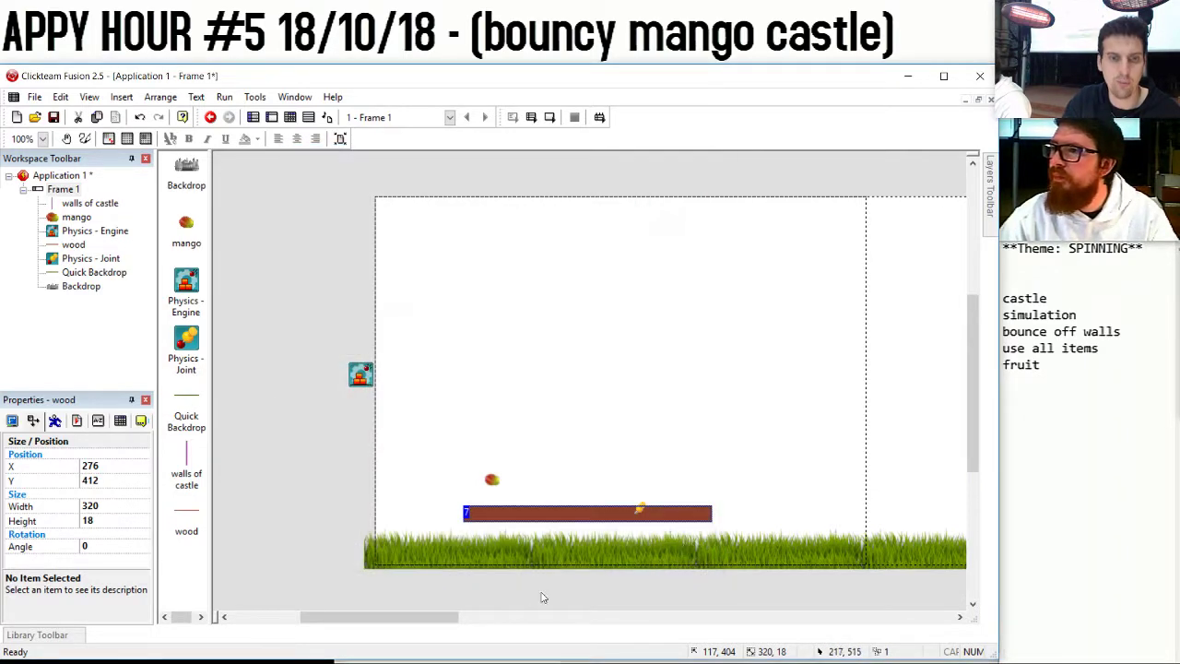
# Insert an Active object in the frame above the mango and open its image for editing.
pyautogui.doubleClick(424, 388)
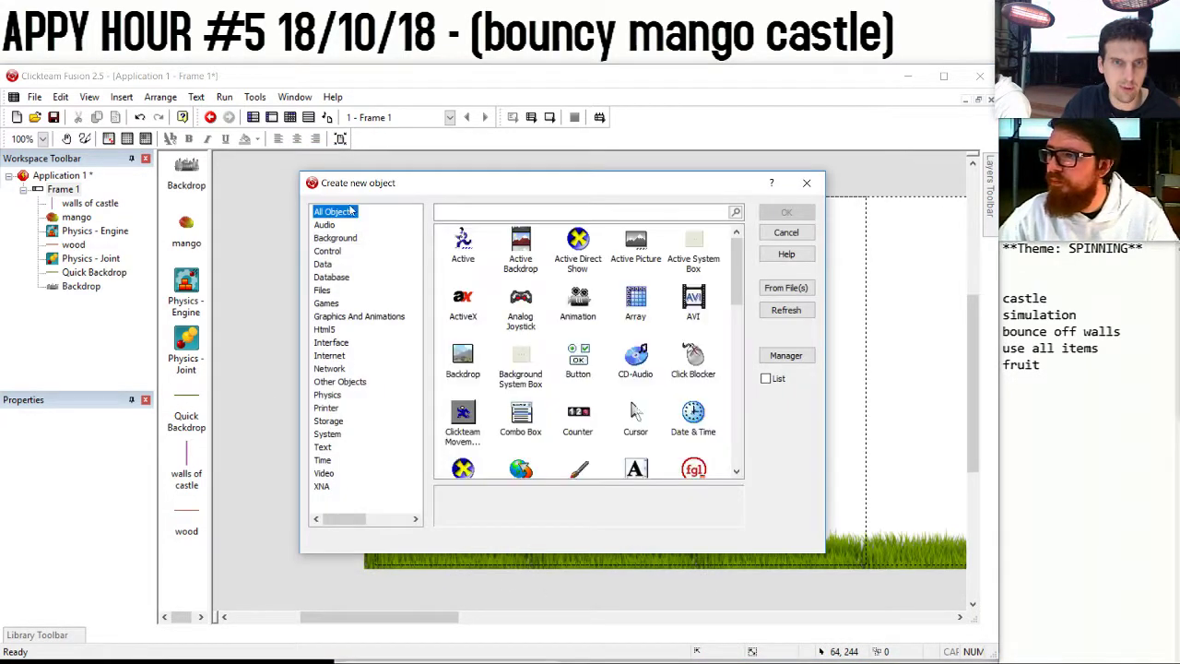
pyautogui.click(462, 242)
pyautogui.doubleClick(470, 253)
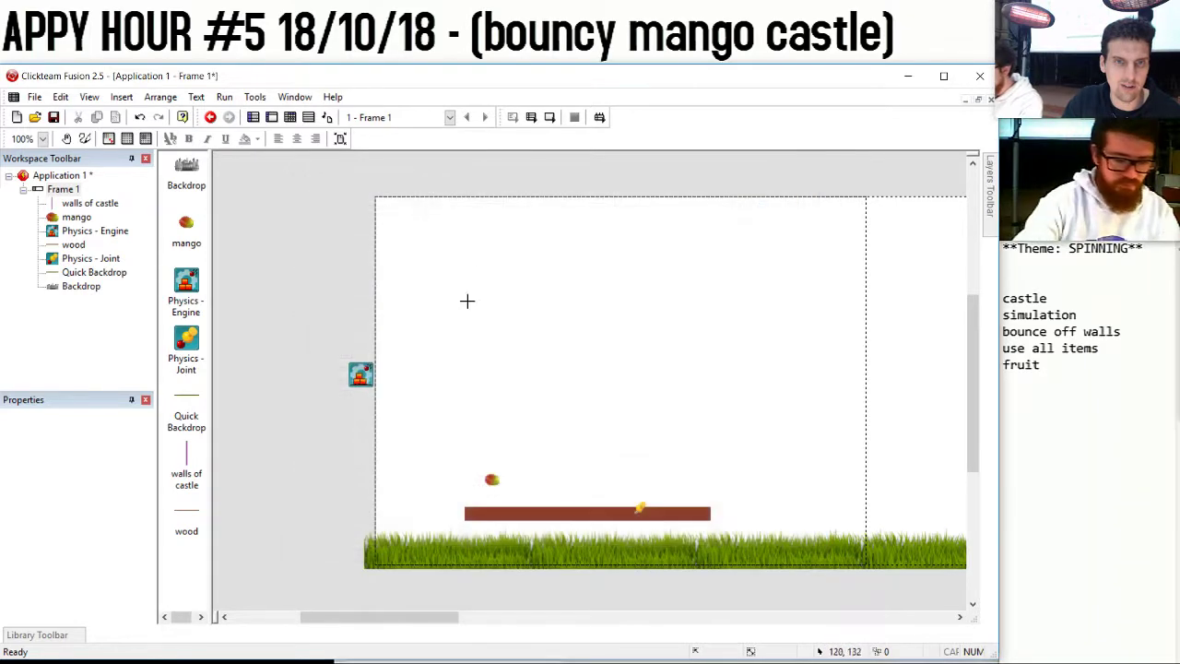
pyautogui.click(471, 314)
pyautogui.doubleClick(470, 311)
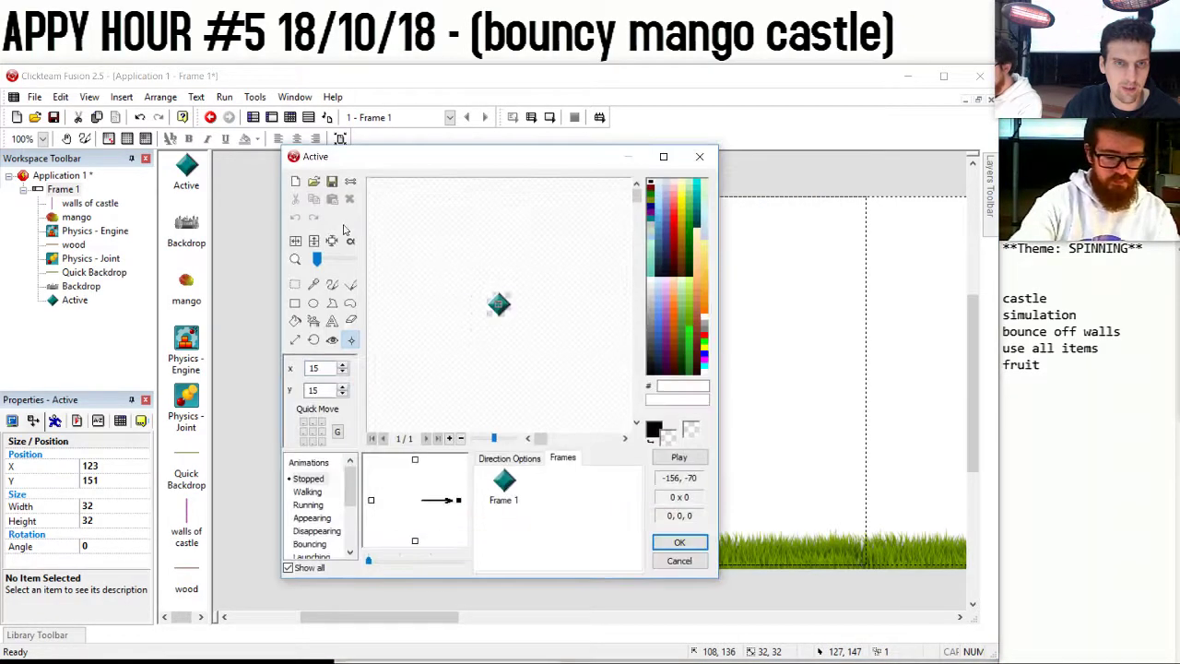
# Clear the Active object's default image and fill it with reddish brown 7B3323.
pyautogui.click(296, 183)
pyautogui.click(295, 320)
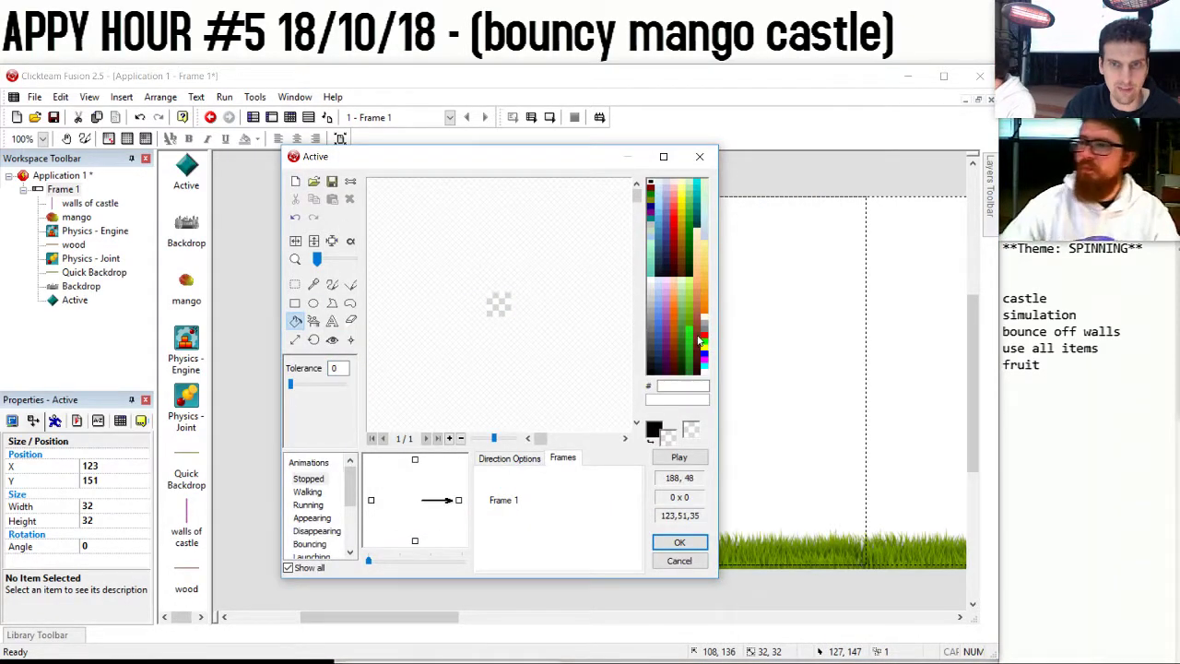
pyautogui.rightClick(674, 342)
pyautogui.rightClick(498, 306)
pyautogui.click(679, 542)
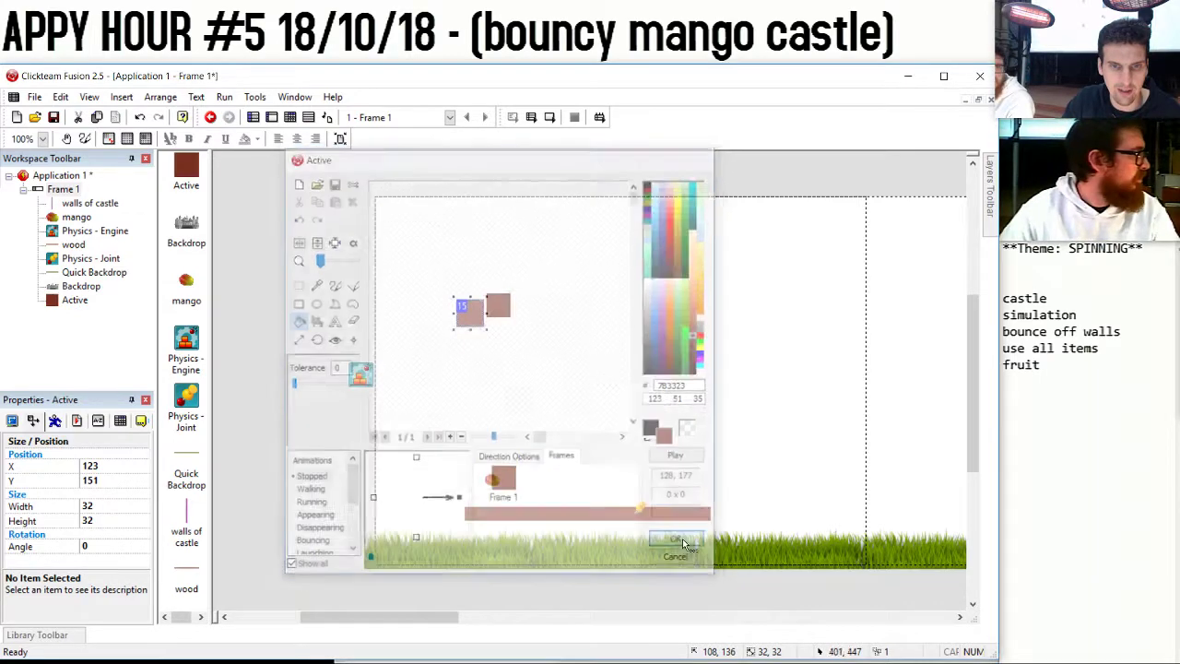
# Narrow the brown Active object to 18 × 32, rename it plankend and show its movement properties.
pyautogui.moveTo(487, 314); pyautogui.dragTo(474, 313)
pyautogui.press('F2')
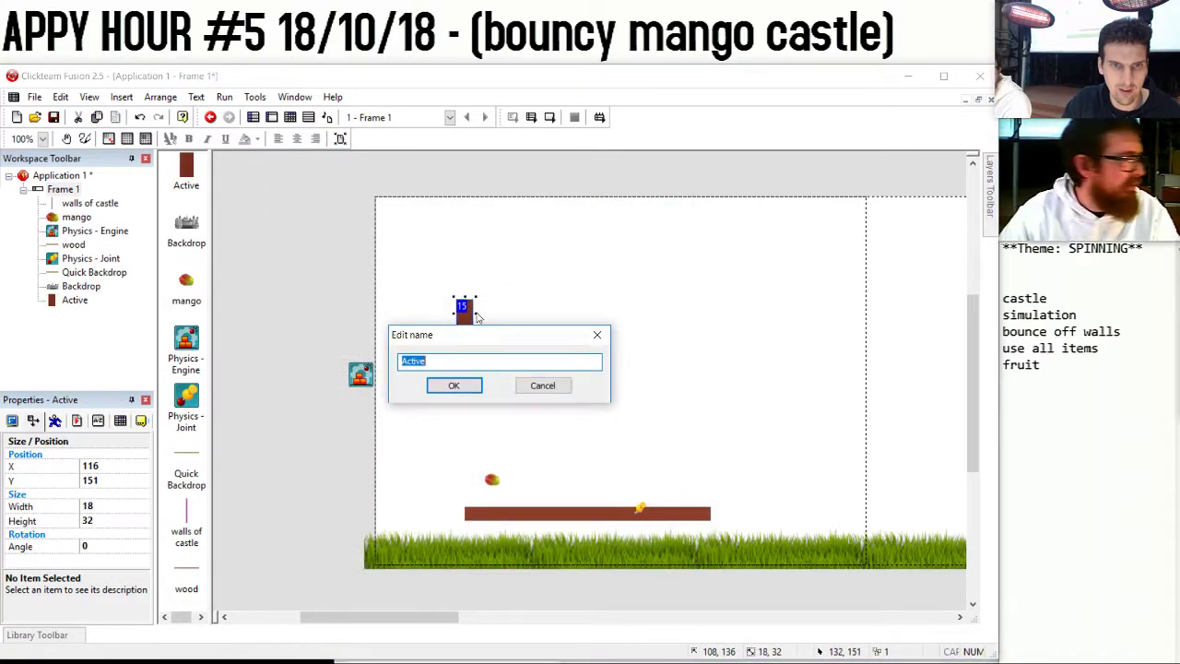
pyautogui.write('plank')
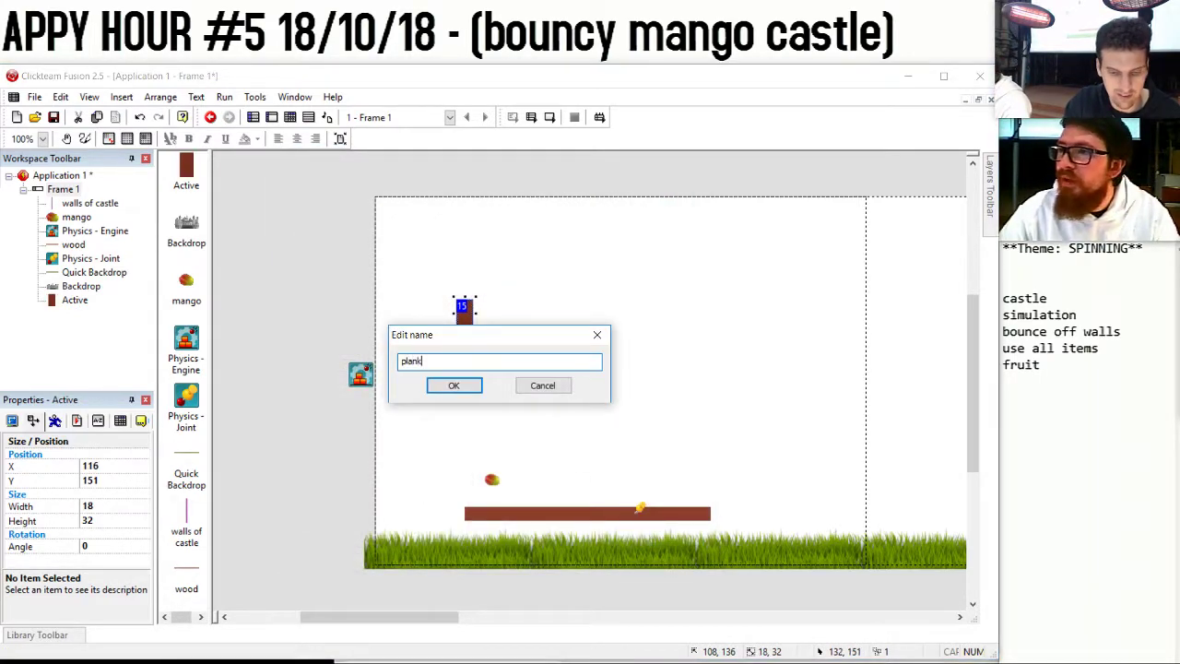
pyautogui.write('end')
pyautogui.press('Return')
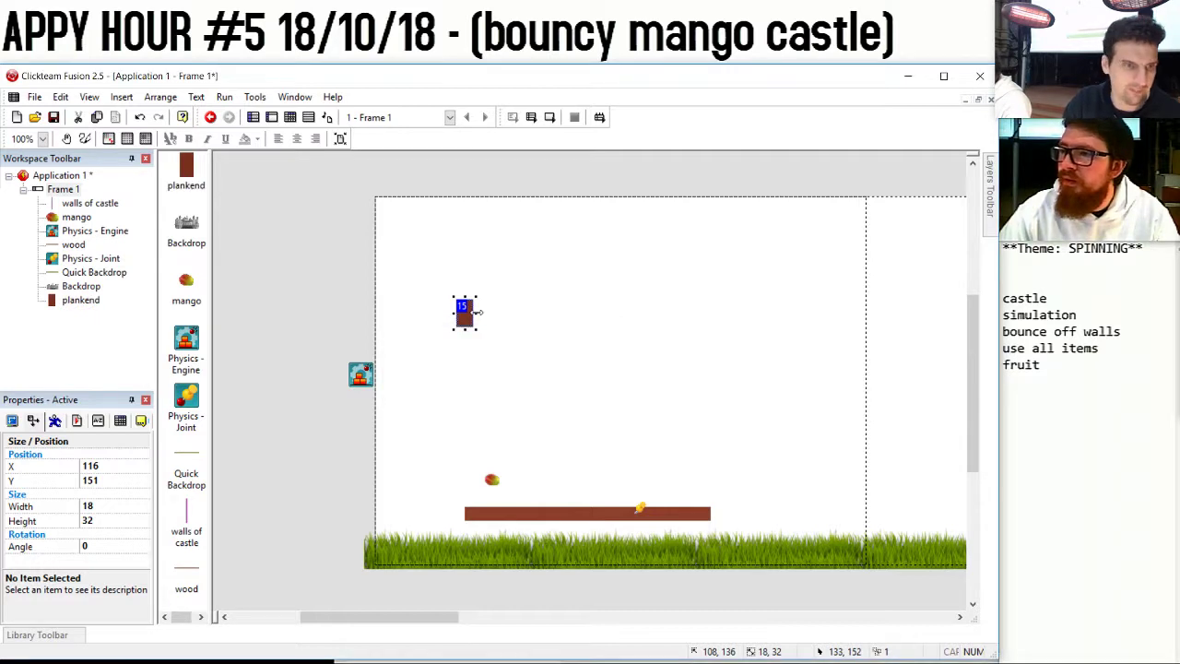
pyautogui.click(55, 422)
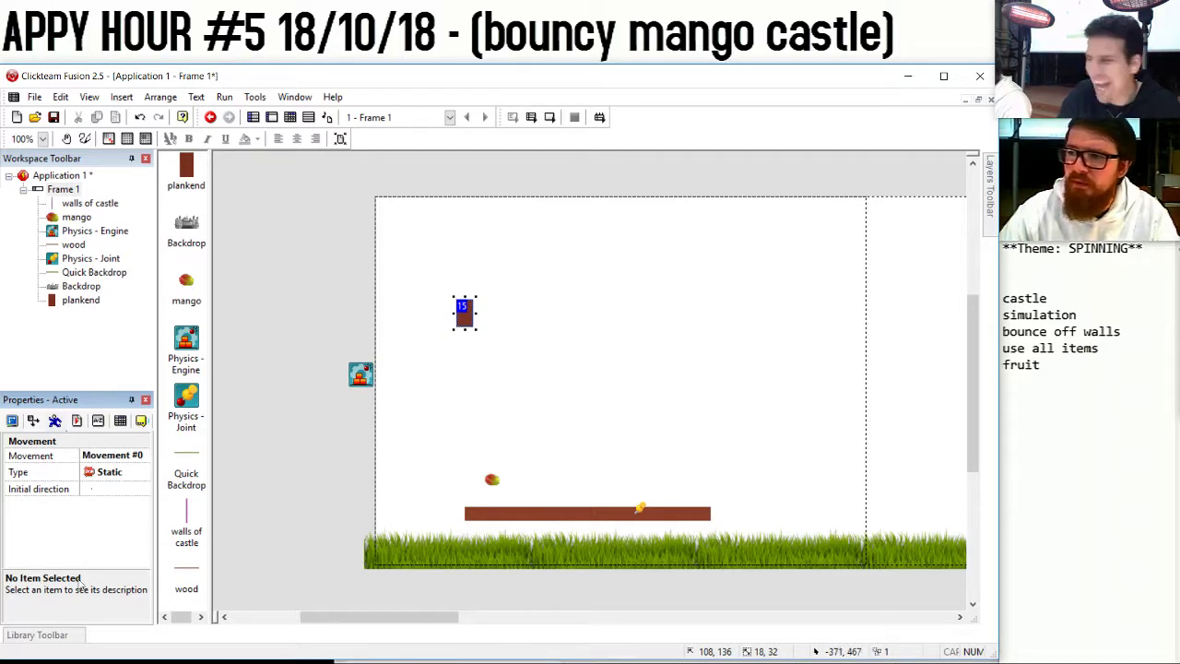
# Insert a new Backdrop object in the frame's opening area and open its image for editing.
pyautogui.doubleClick(561, 388)
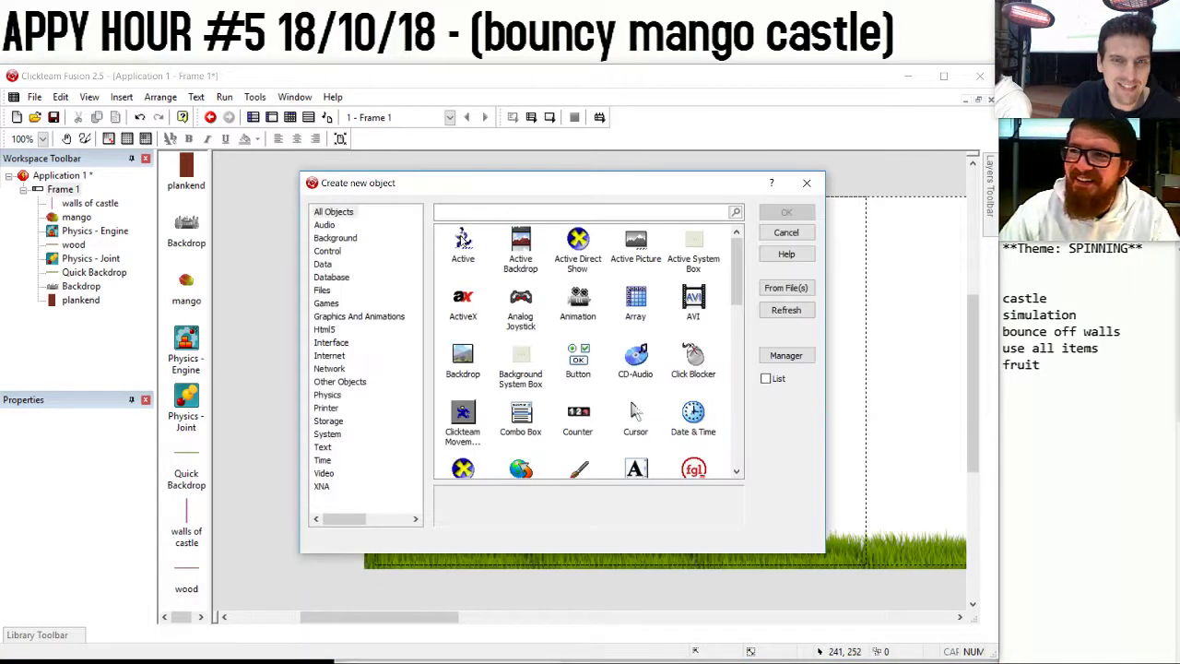
pyautogui.click(335, 238)
pyautogui.doubleClick(462, 247)
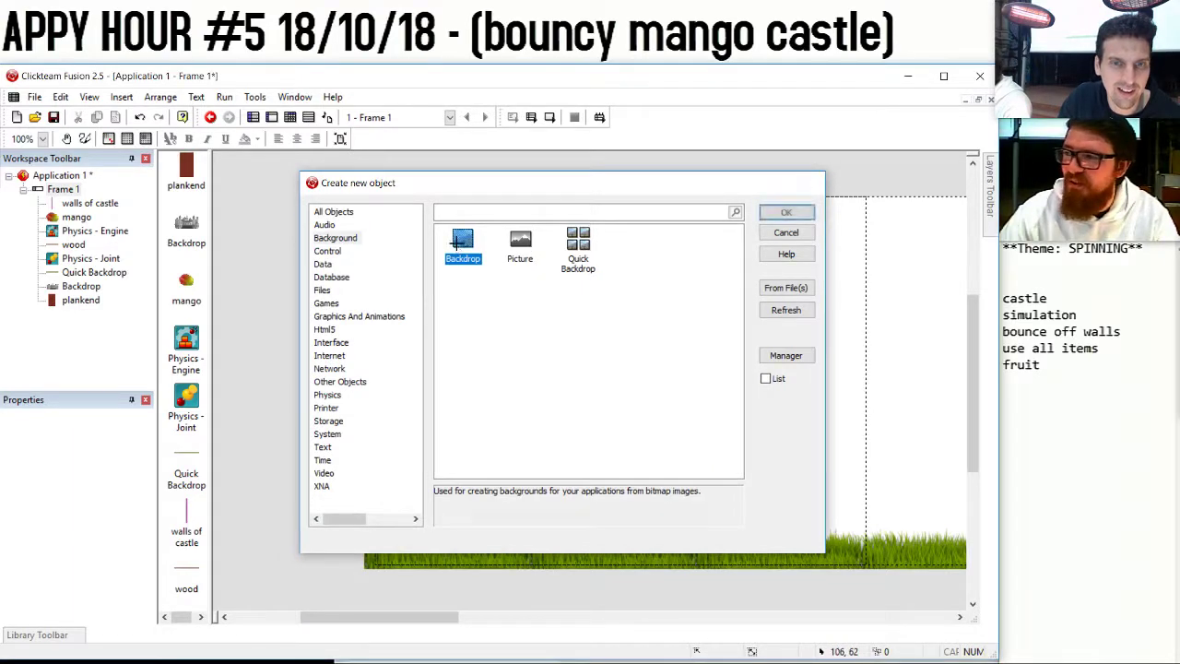
pyautogui.click(572, 278)
pyautogui.doubleClick(574, 270)
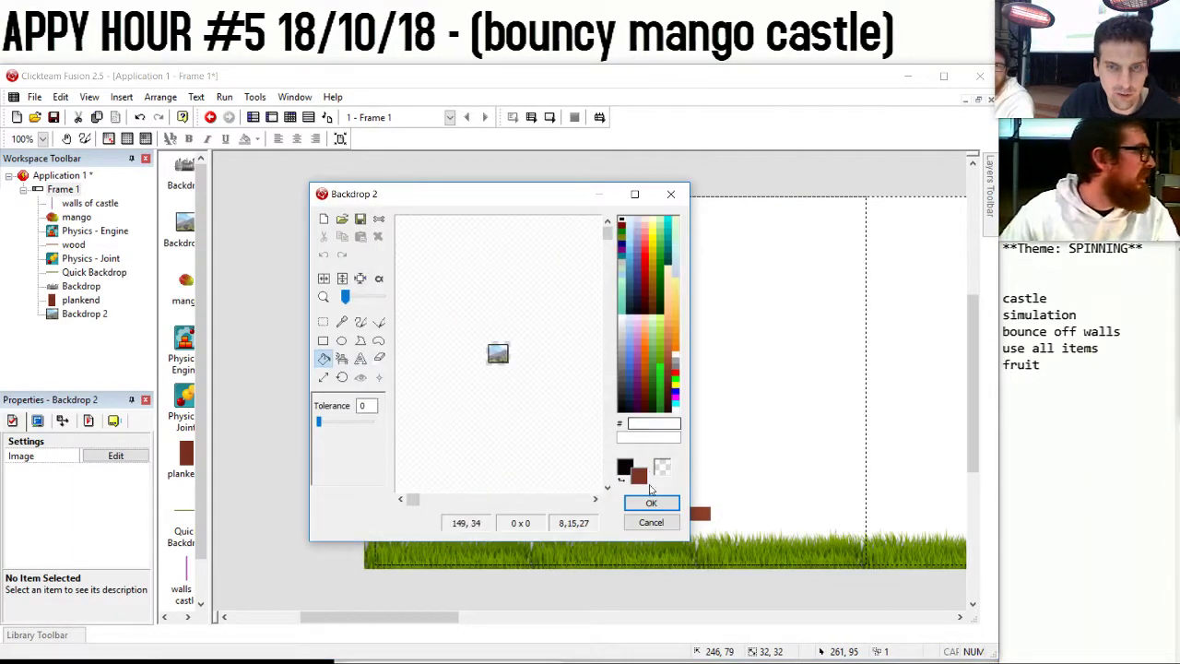
# Import background.jpg as the new backdrop's image and scale it to about 715 × 457 at the frame's upper-left corner.
pyautogui.click(342, 218)
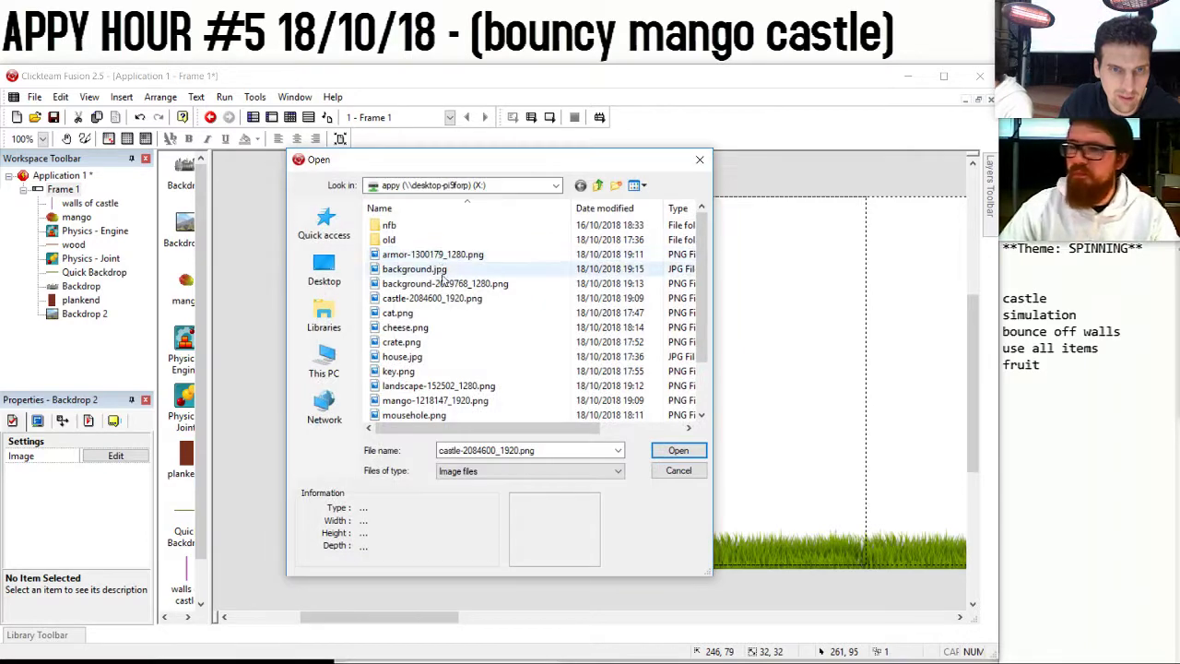
pyautogui.doubleClick(414, 268)
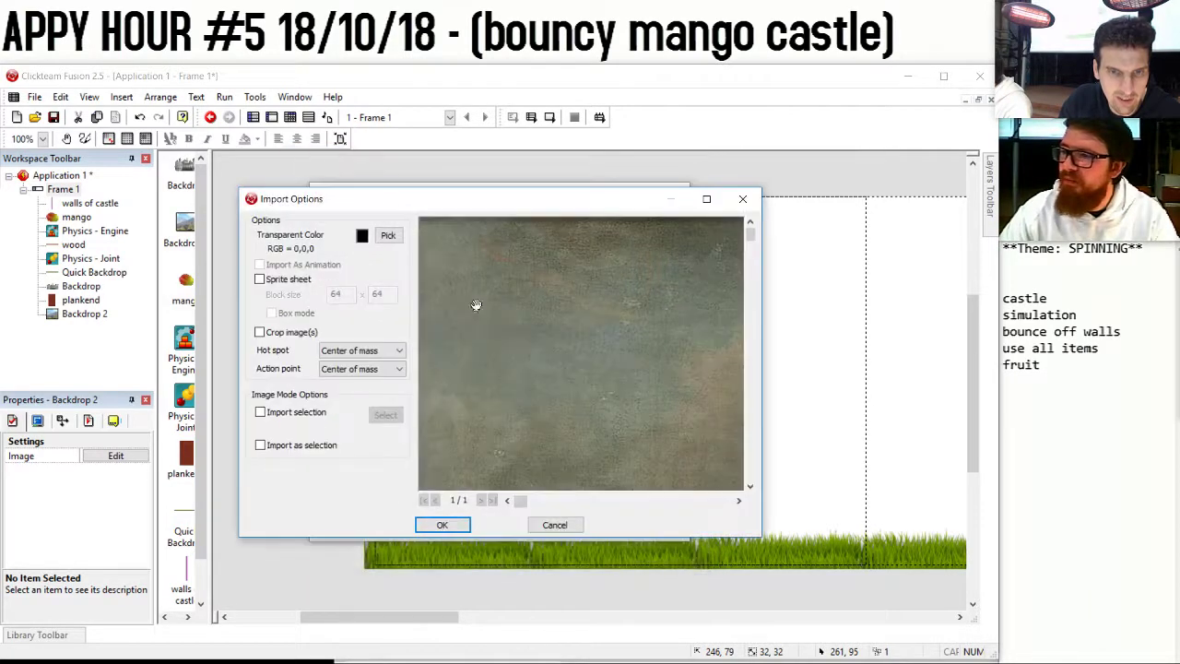
pyautogui.click(459, 522)
pyautogui.click(645, 503)
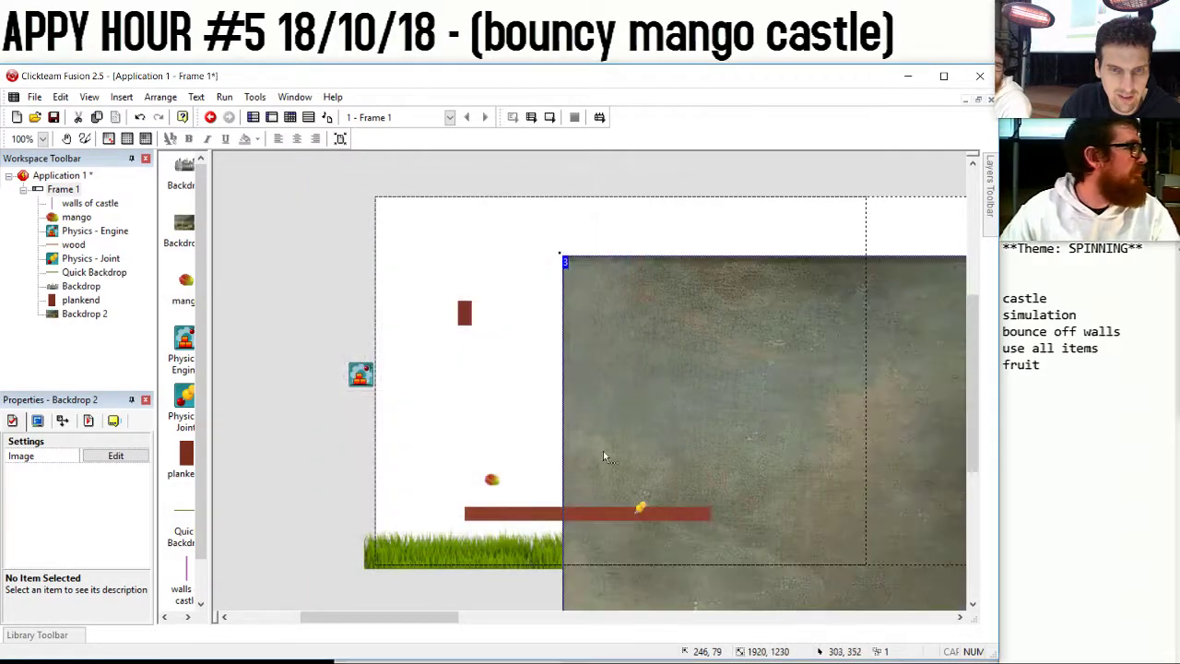
pyautogui.moveTo(569, 270); pyautogui.dragTo(834, 500)
pyautogui.moveTo(912, 554); pyautogui.dragTo(466, 269)
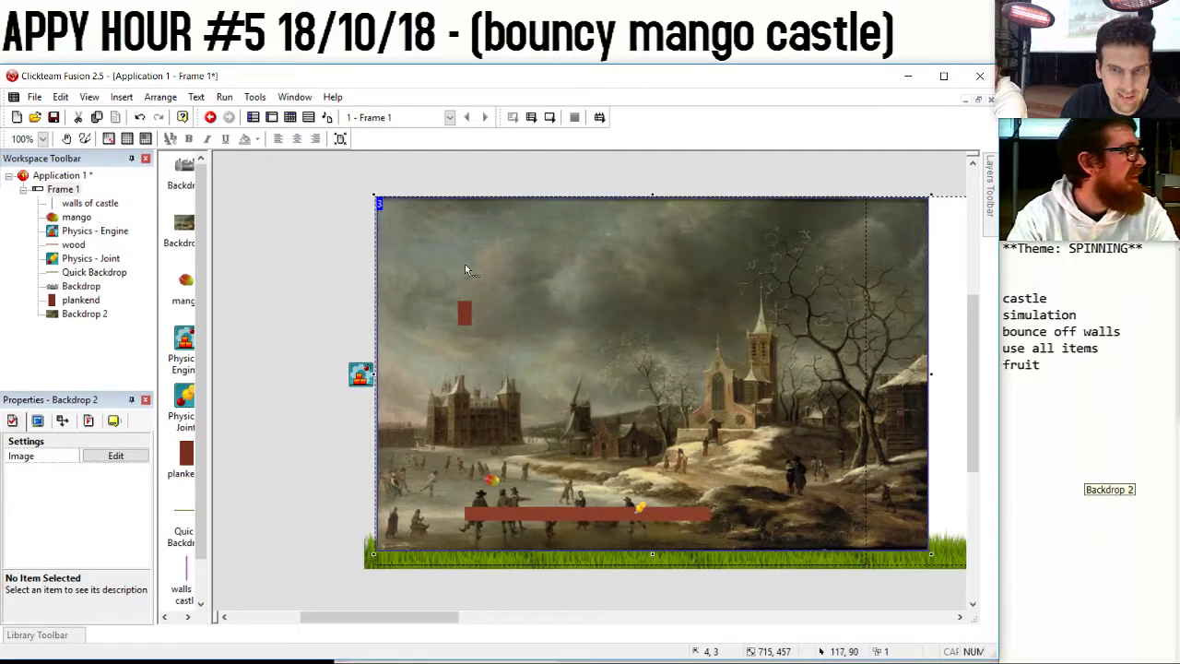
# Create a quick backdrop from the landscape backdrop near the frame's upper-left corner and delete the original backdrop.
pyautogui.rightClick(470, 267)
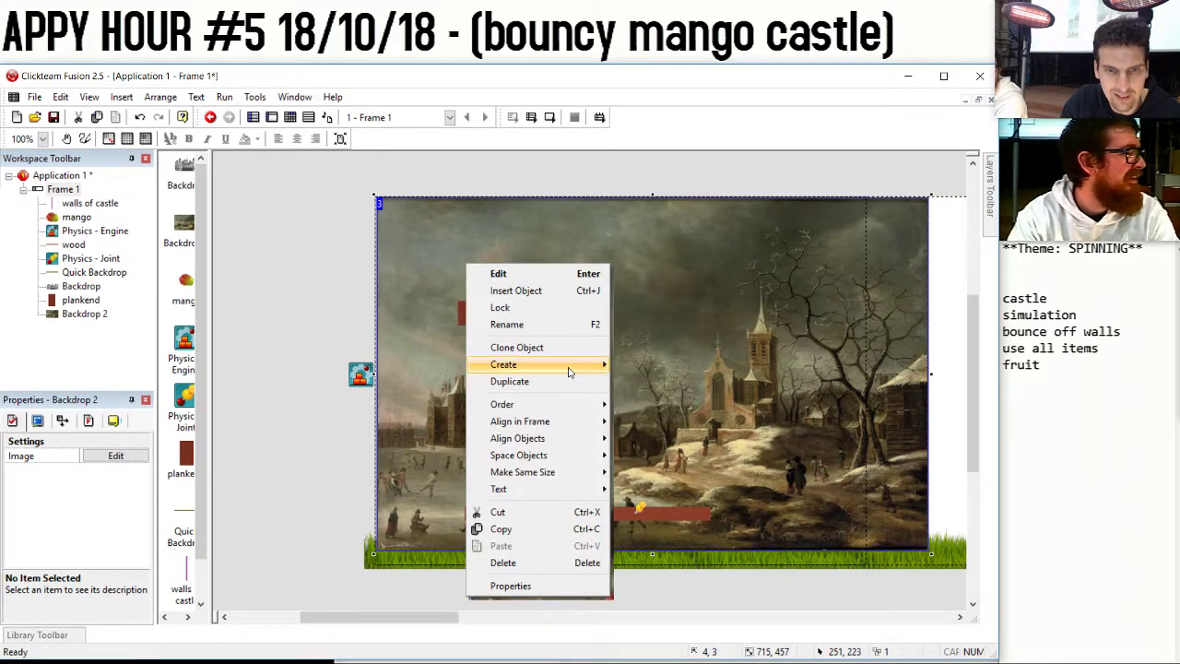
pyautogui.moveTo(553, 364)
pyautogui.click(682, 364)
pyautogui.click(488, 296)
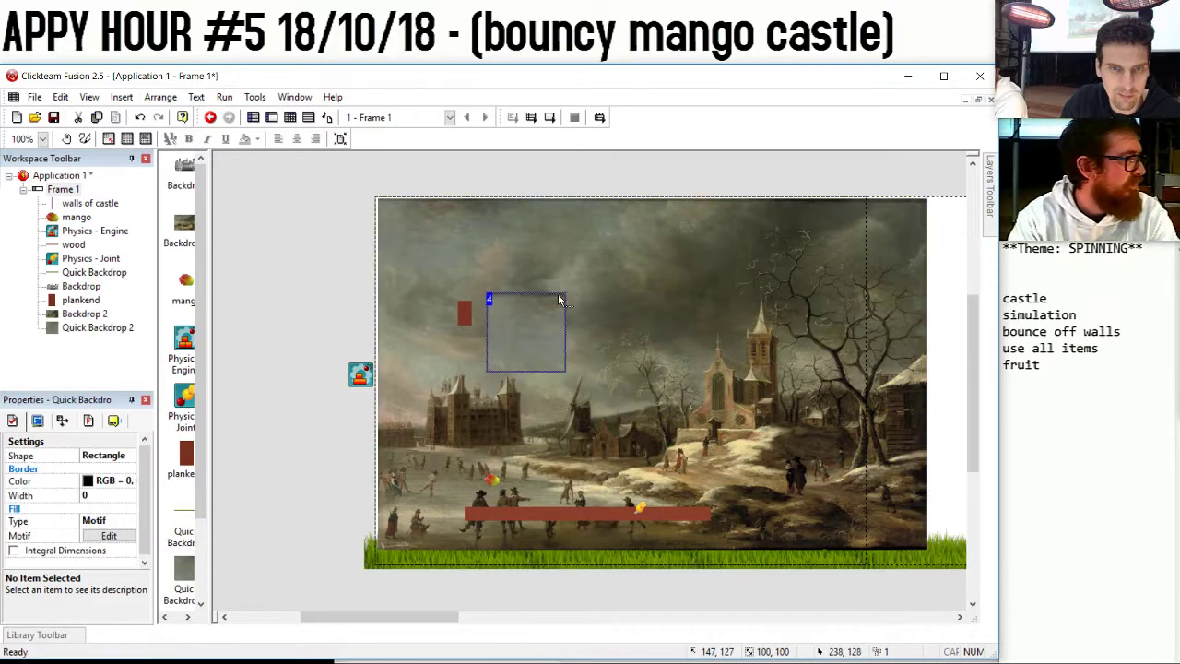
pyautogui.moveTo(546, 314); pyautogui.dragTo(430, 217)
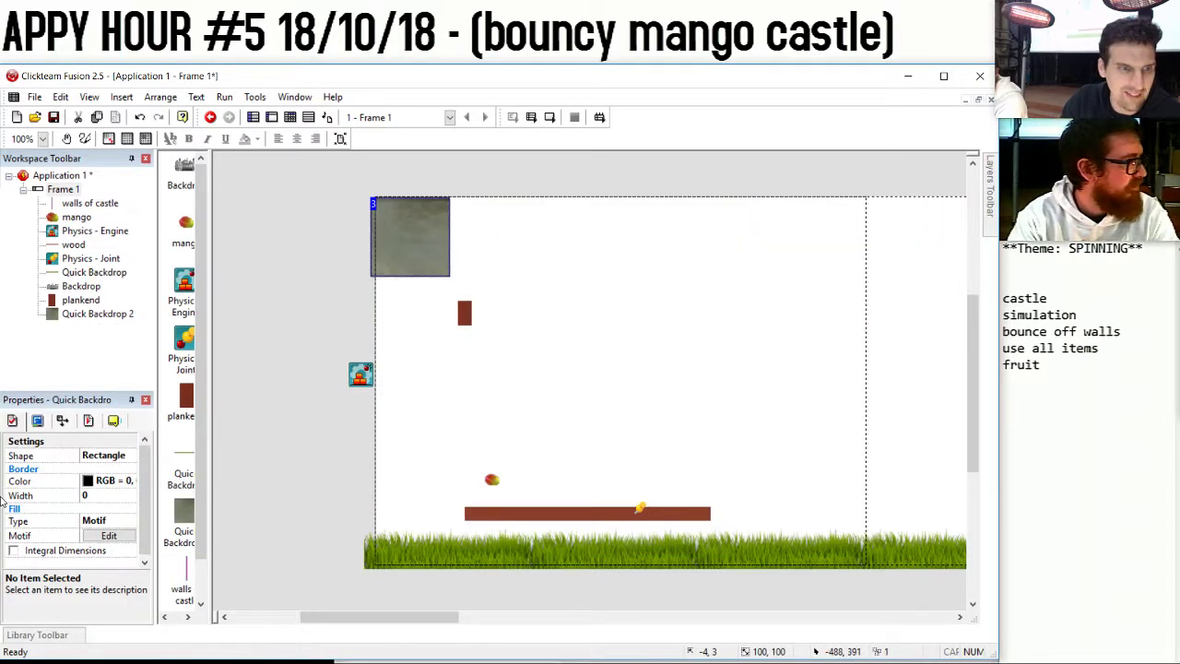
# Set the new quick backdrop's position to X 0, Y 0.
pyautogui.click(62, 420)
pyautogui.click(89, 468)
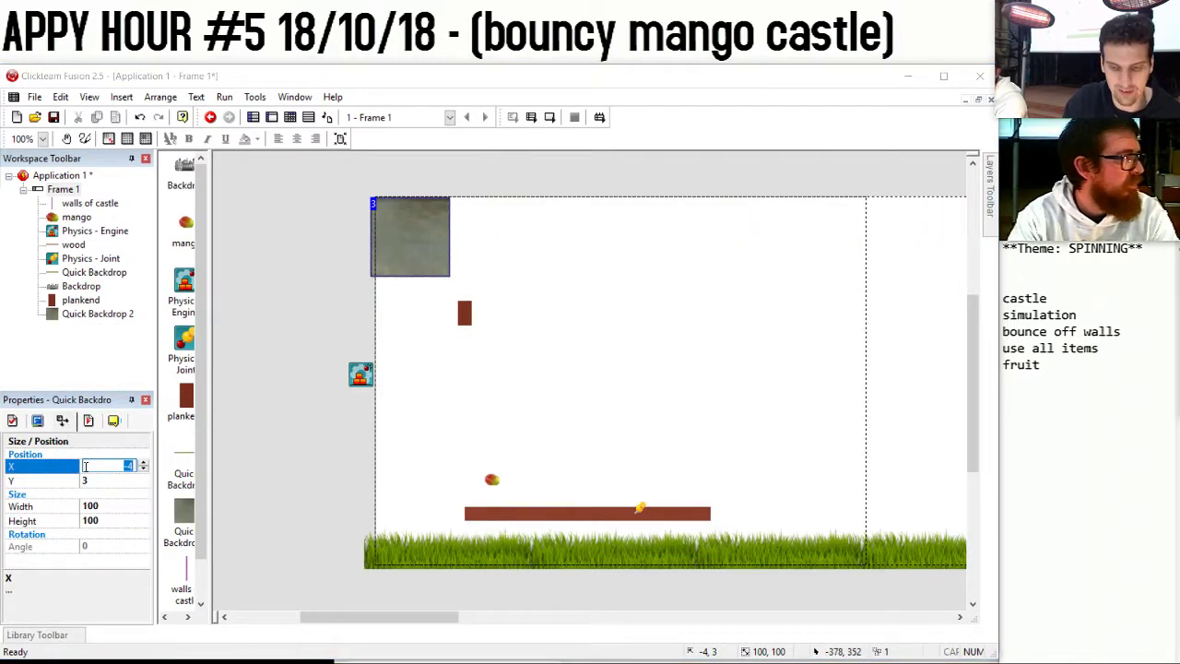
pyautogui.write('0')
pyautogui.press('Tab')
pyautogui.write('0')
pyautogui.press('Tab')
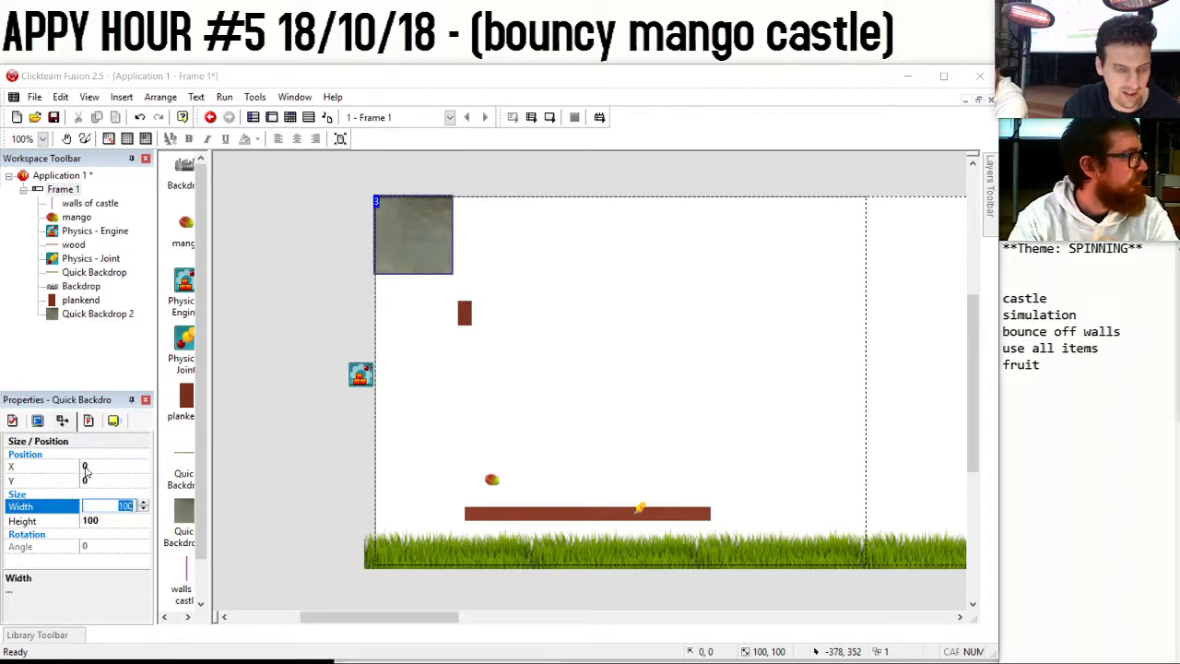
# Set the landscape quick backdrop's size to width 3300 and height 480, and send it behind the other objects.
pyautogui.press('Tab')
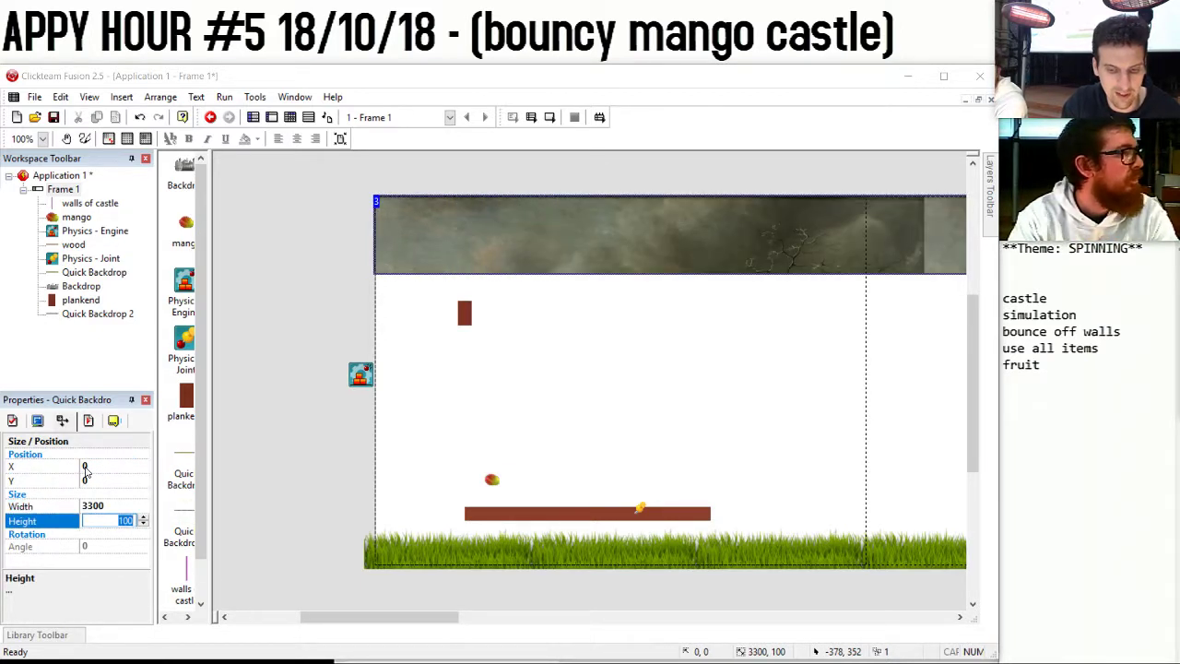
pyautogui.write('480')
pyautogui.press('Return')
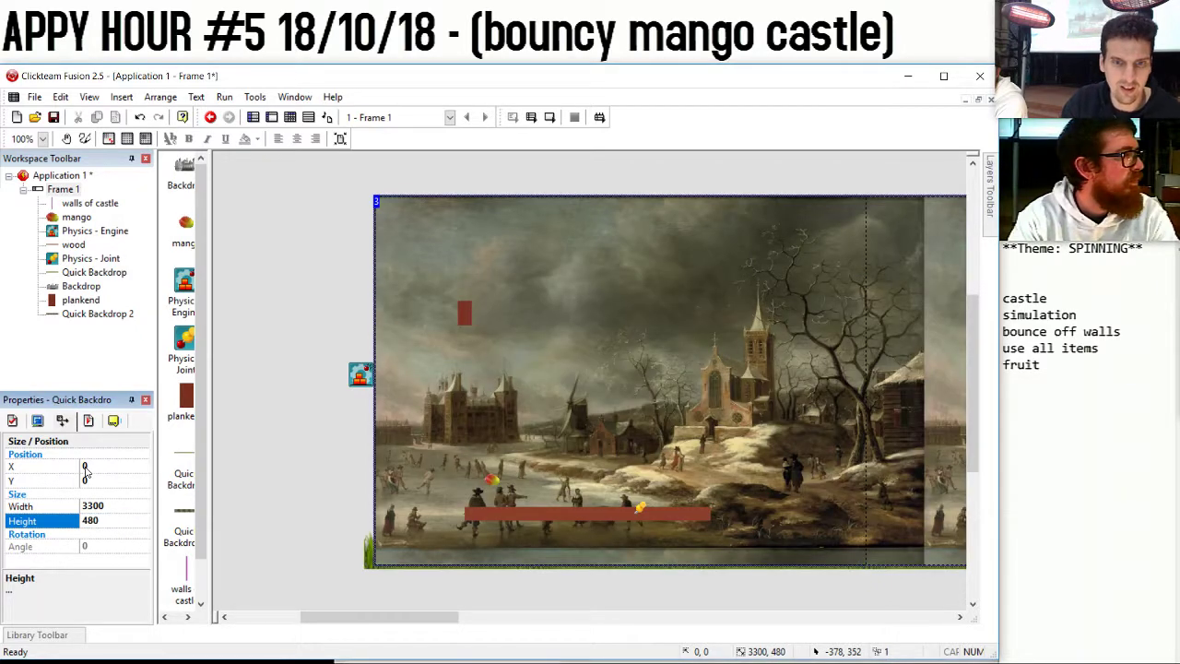
pyautogui.rightClick(604, 406)
pyautogui.moveTo(646, 199)
pyautogui.click(780, 217)
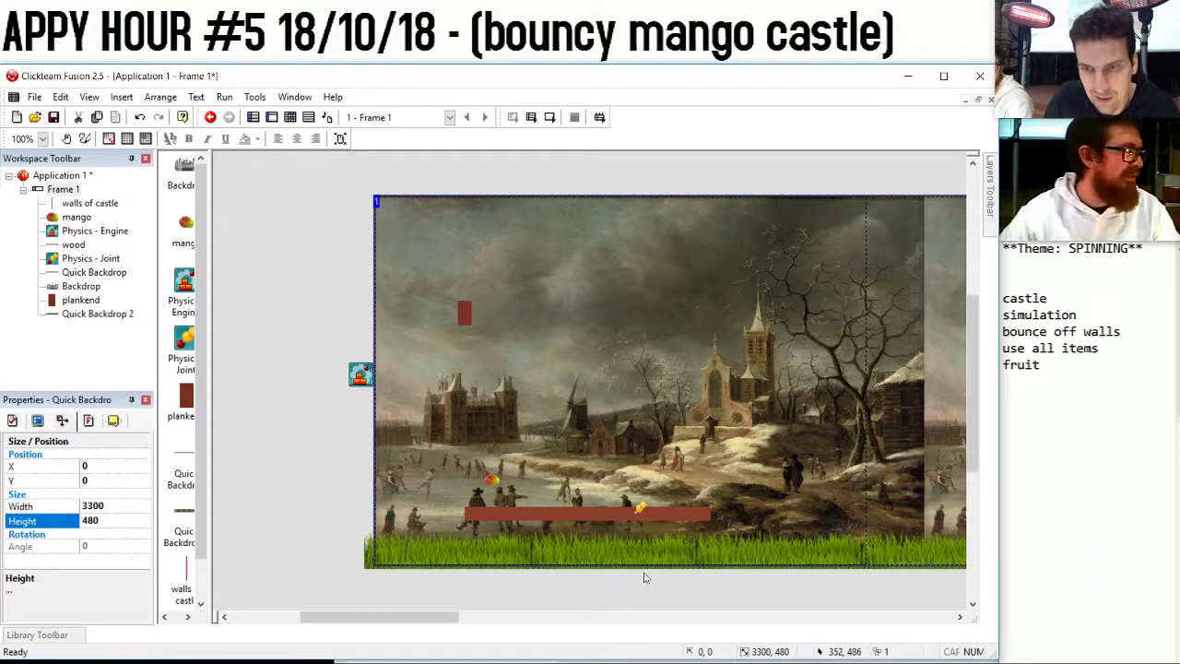
# Inspect how the landscape background repeats farther along the frame and view its motif image.
pyautogui.moveTo(427, 618)
pyautogui.mouseDown()
pyautogui.moveTo(558, 619)
pyautogui.moveTo(467, 398)
pyautogui.mouseUp()
pyautogui.doubleClick(468, 399)
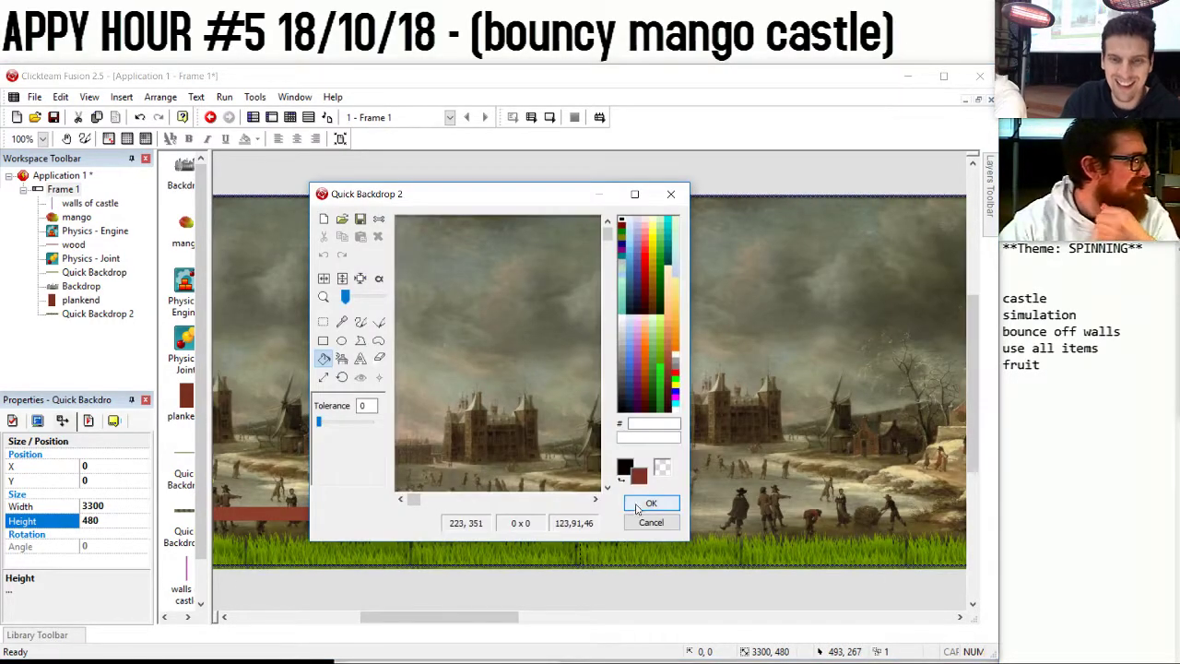
pyautogui.click(648, 503)
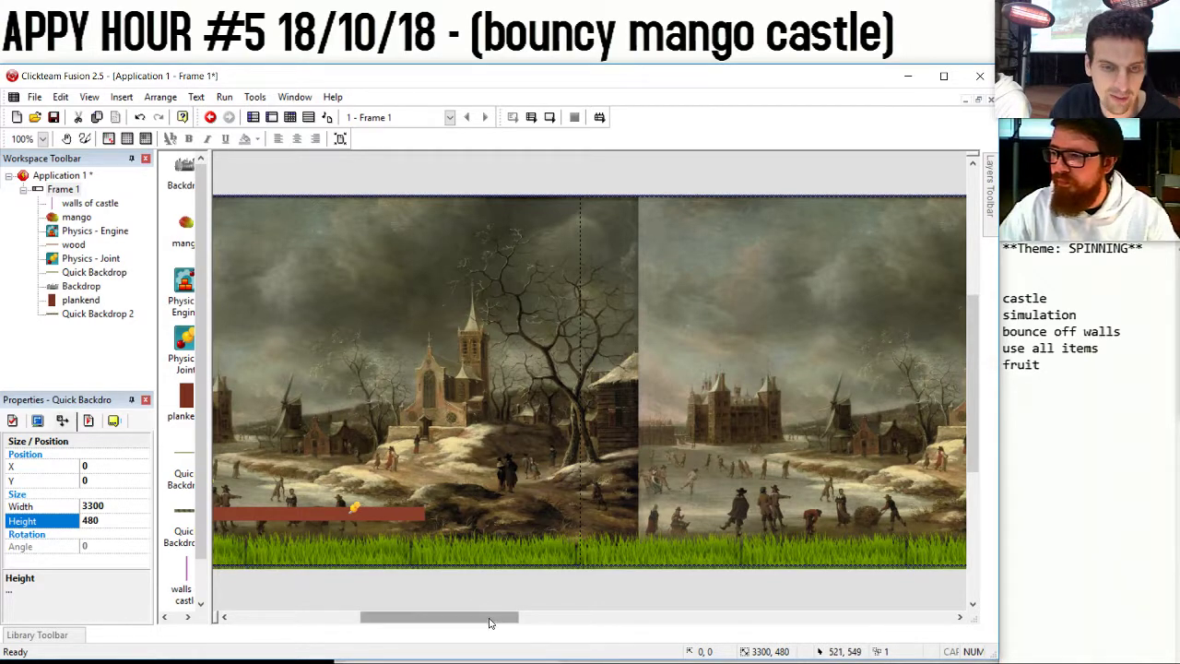
pyautogui.moveTo(487, 620); pyautogui.dragTo(443, 620)
# Set plankend's movement type to Physics - Static movement.
pyautogui.click(390, 312)
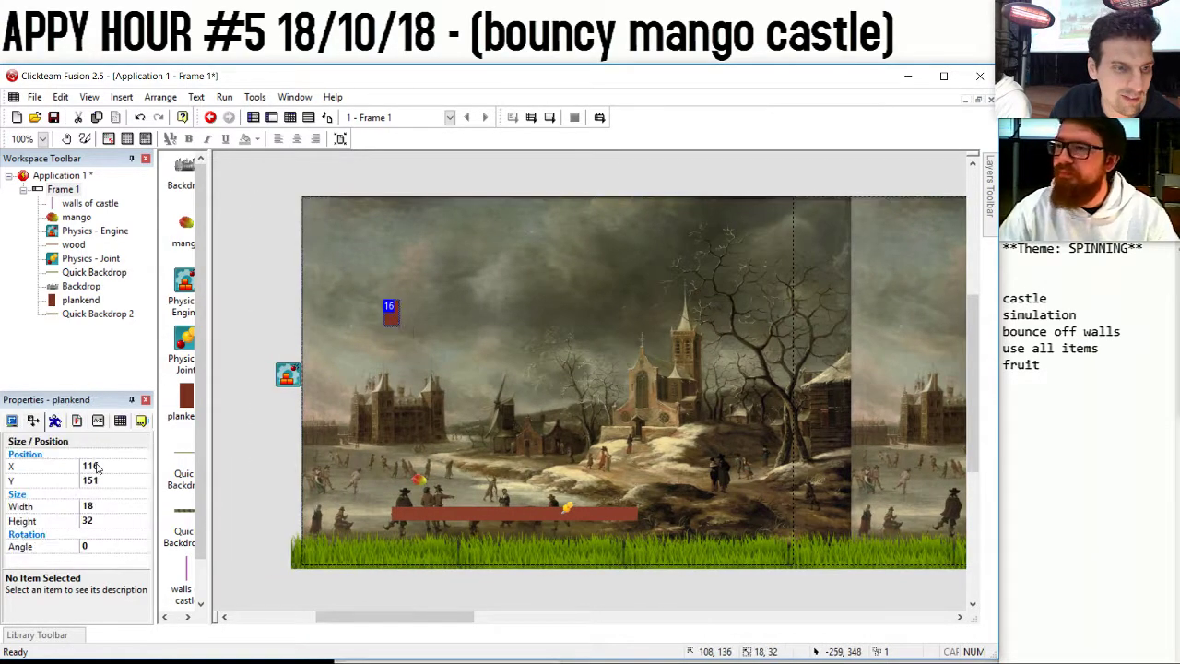
pyautogui.click(56, 421)
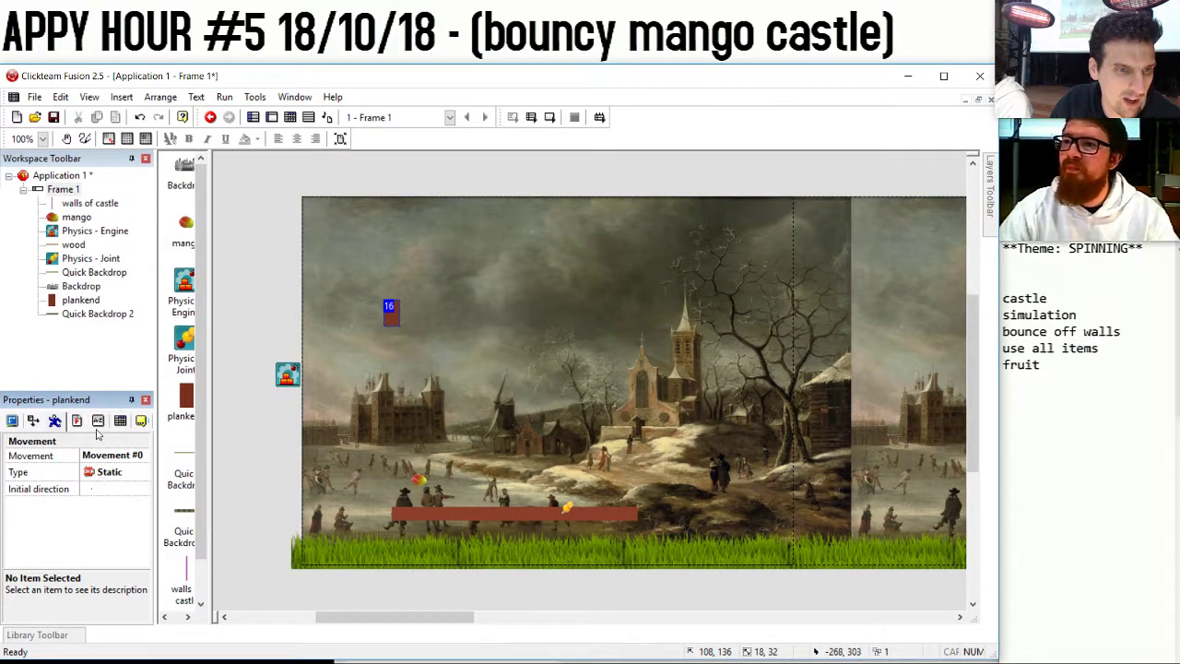
pyautogui.click(116, 472)
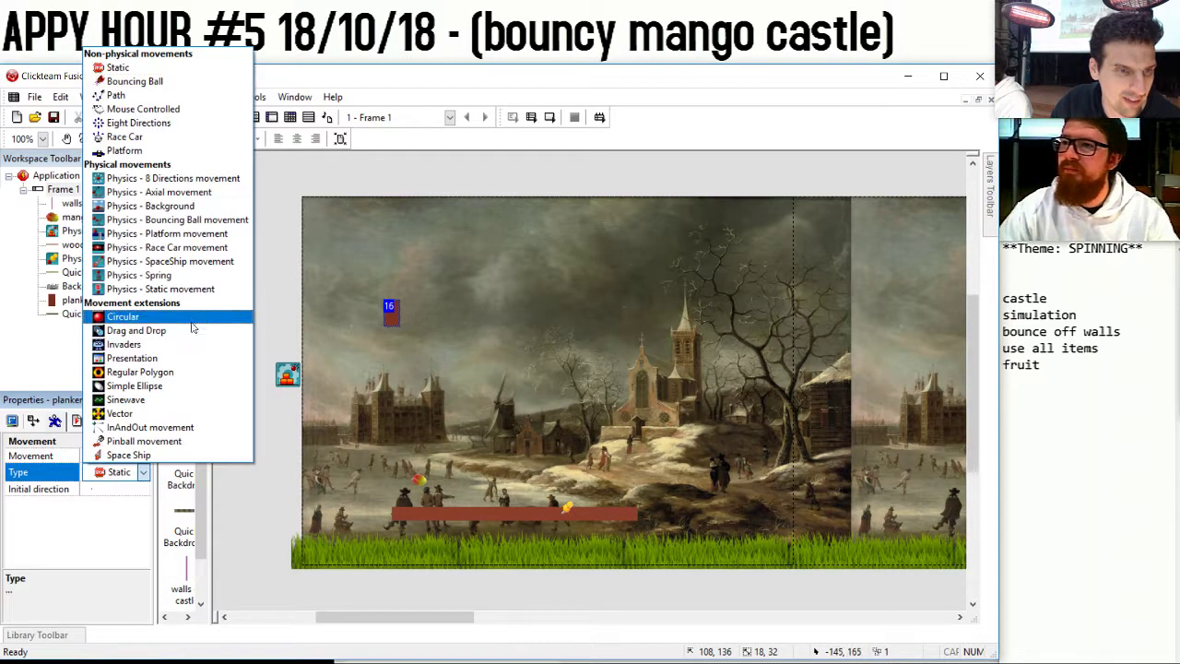
pyautogui.click(129, 317)
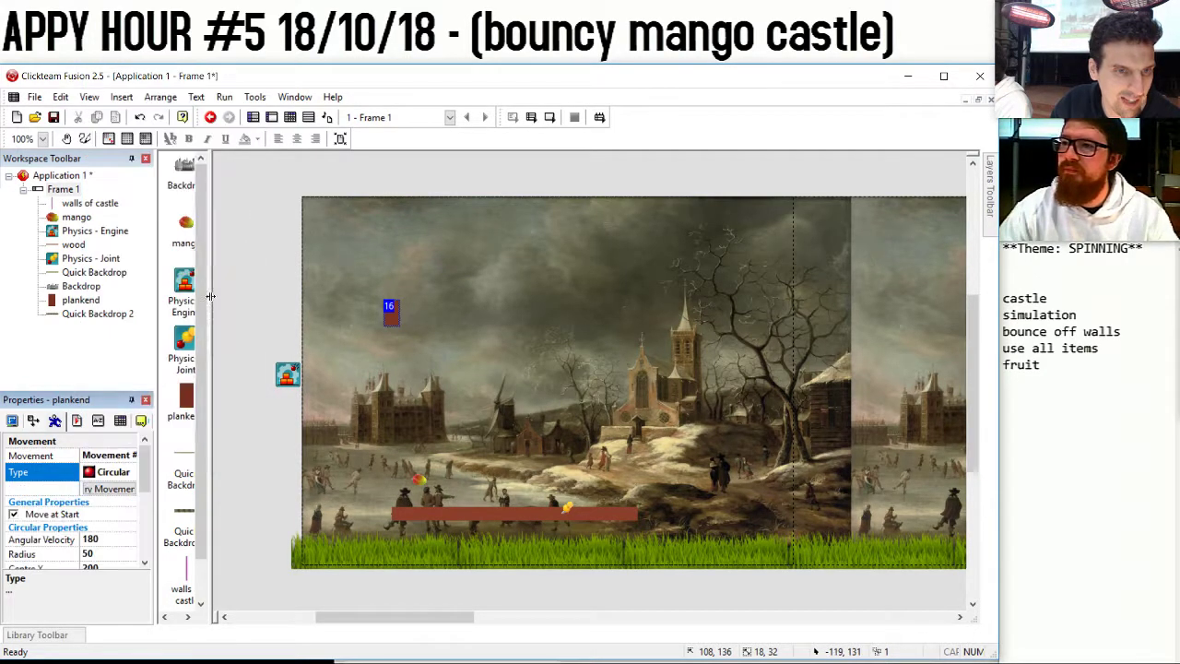
pyautogui.click(130, 472)
pyautogui.click(181, 291)
# Add an Always event to the frame's events.
pyautogui.click(289, 117)
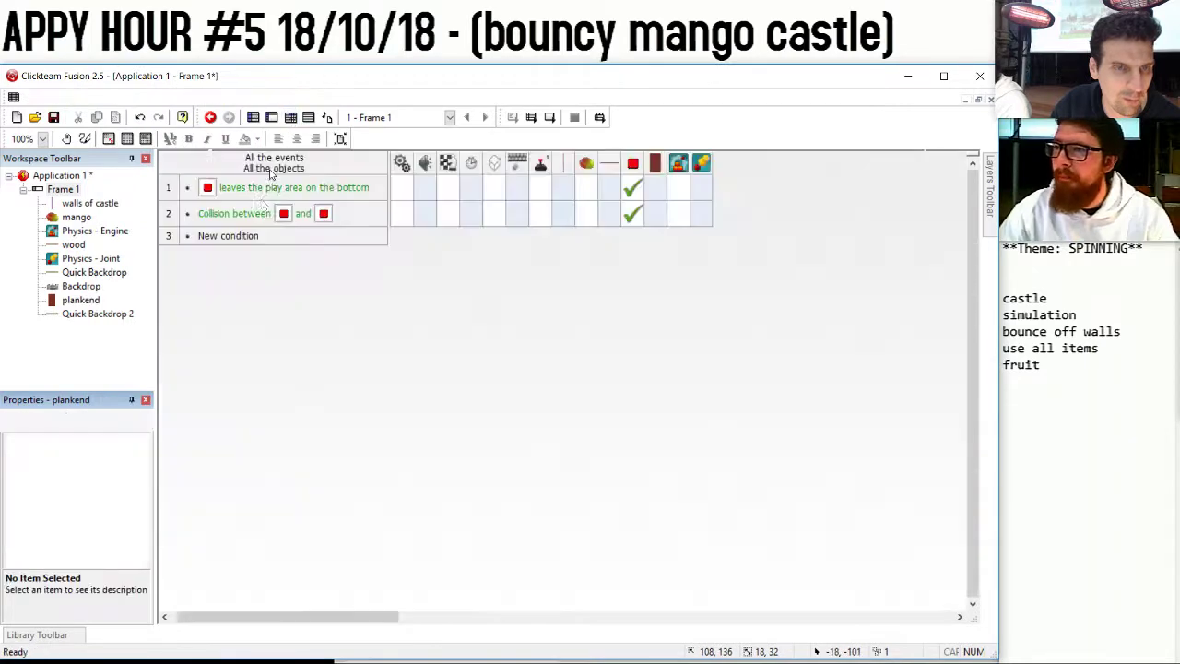
pyautogui.doubleClick(257, 237)
pyautogui.rightClick(124, 190)
pyautogui.click(158, 213)
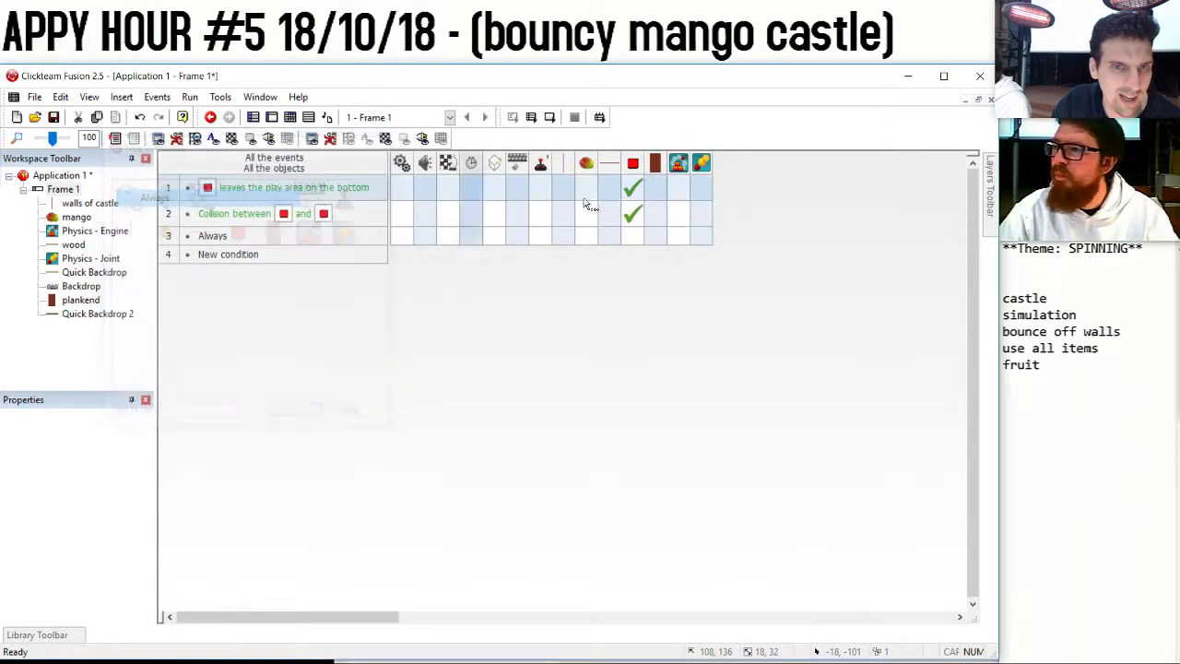
# In the Always event, set plankend's position to 0, 0 relative to wood, originating from wood's action point.
pyautogui.rightClick(654, 236)
pyautogui.moveTo(692, 269)
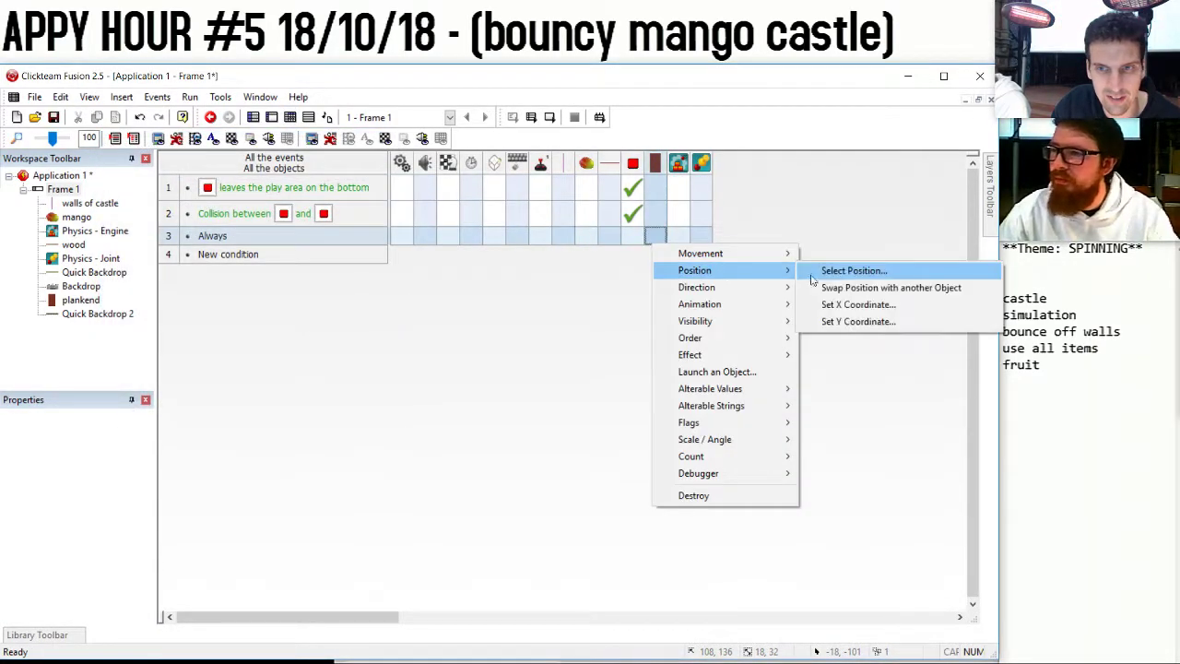
pyautogui.click(854, 270)
pyautogui.click(603, 513)
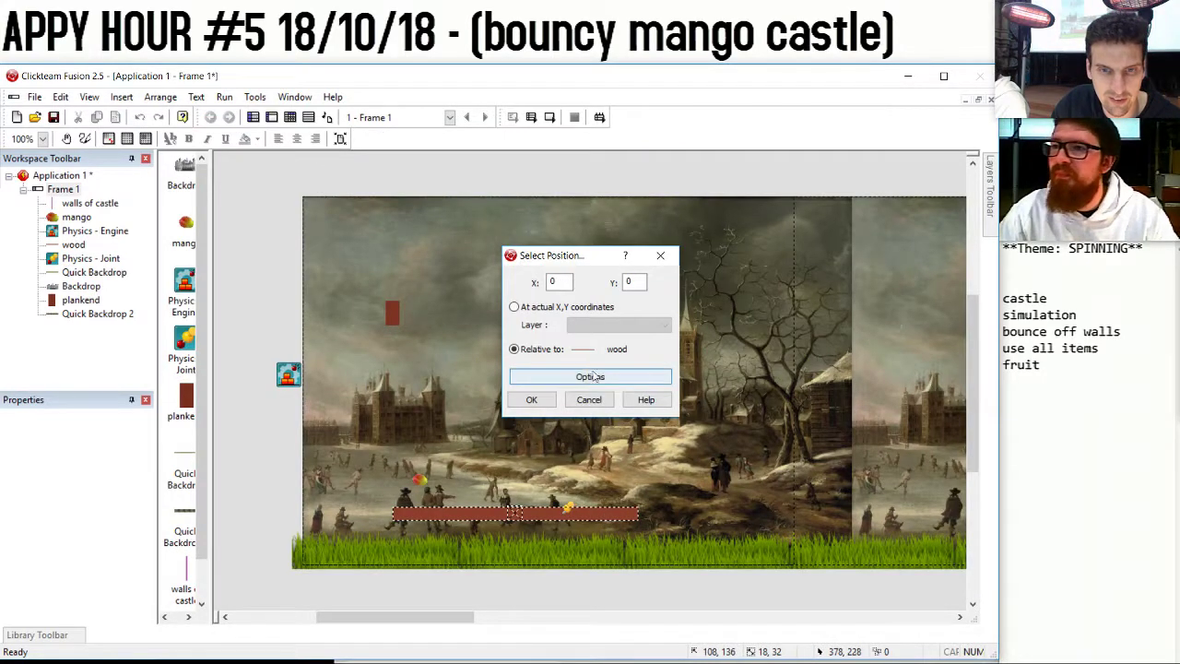
pyautogui.click(590, 377)
pyautogui.click(558, 287)
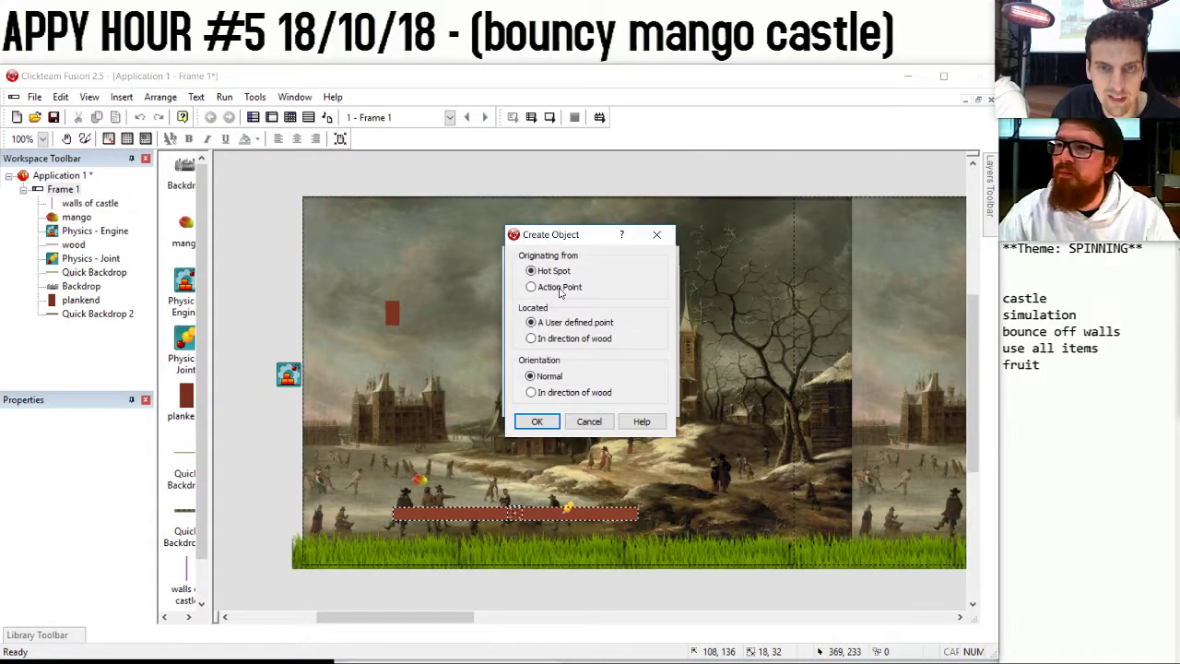
pyautogui.click(539, 420)
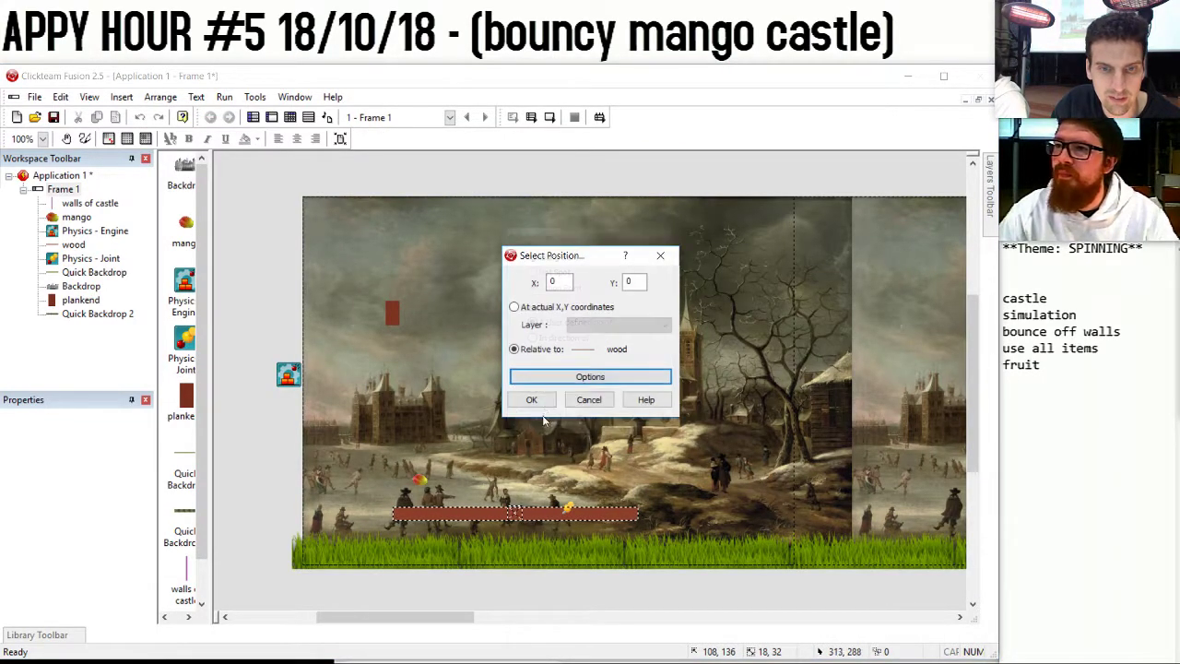
pyautogui.click(569, 377)
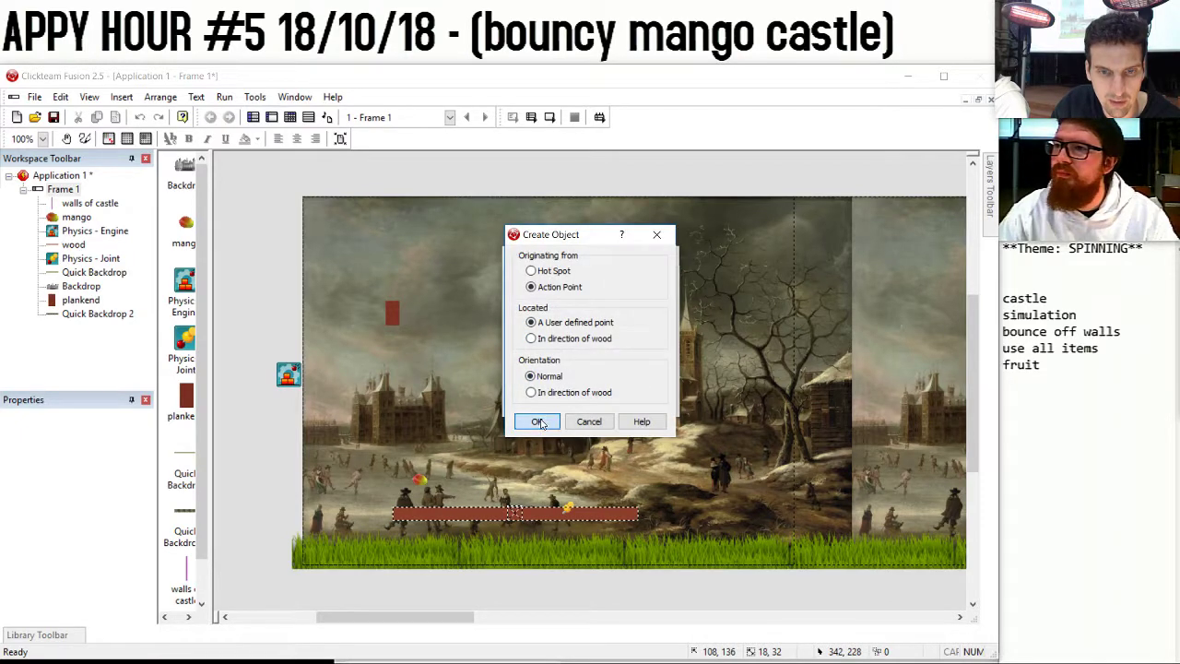
pyautogui.click(539, 421)
pyautogui.click(531, 399)
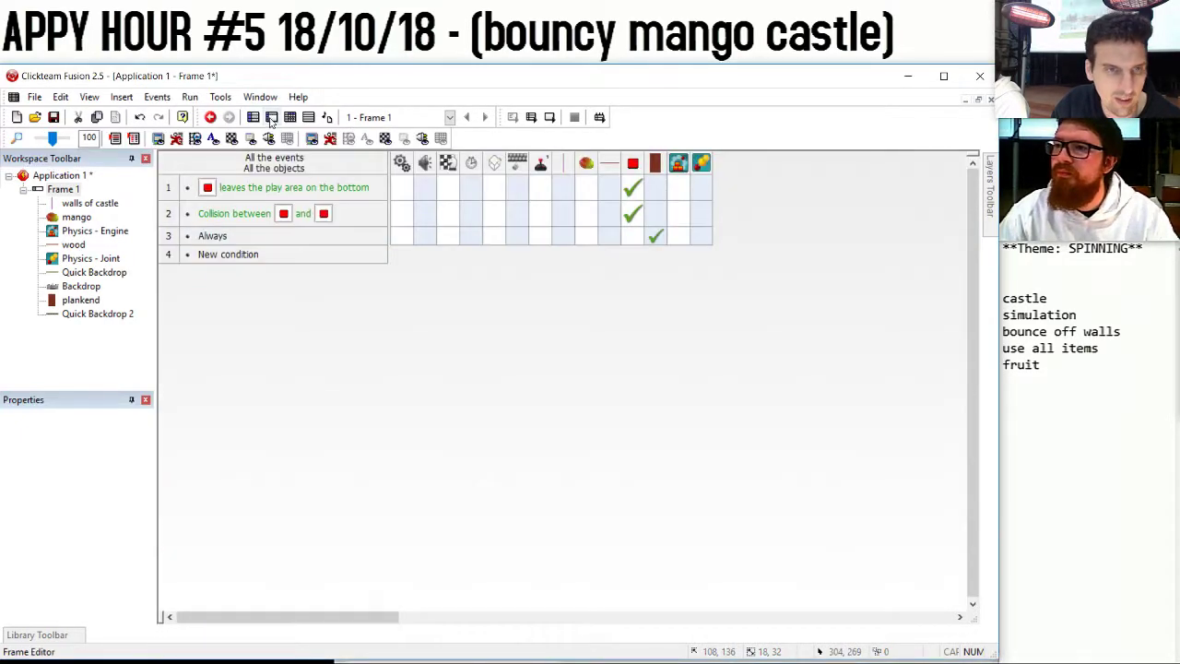
# Check the action point in wood's image, view plankend, and test-run the frame to examine the tilting plank.
pyautogui.click(271, 118)
pyautogui.doubleClick(438, 510)
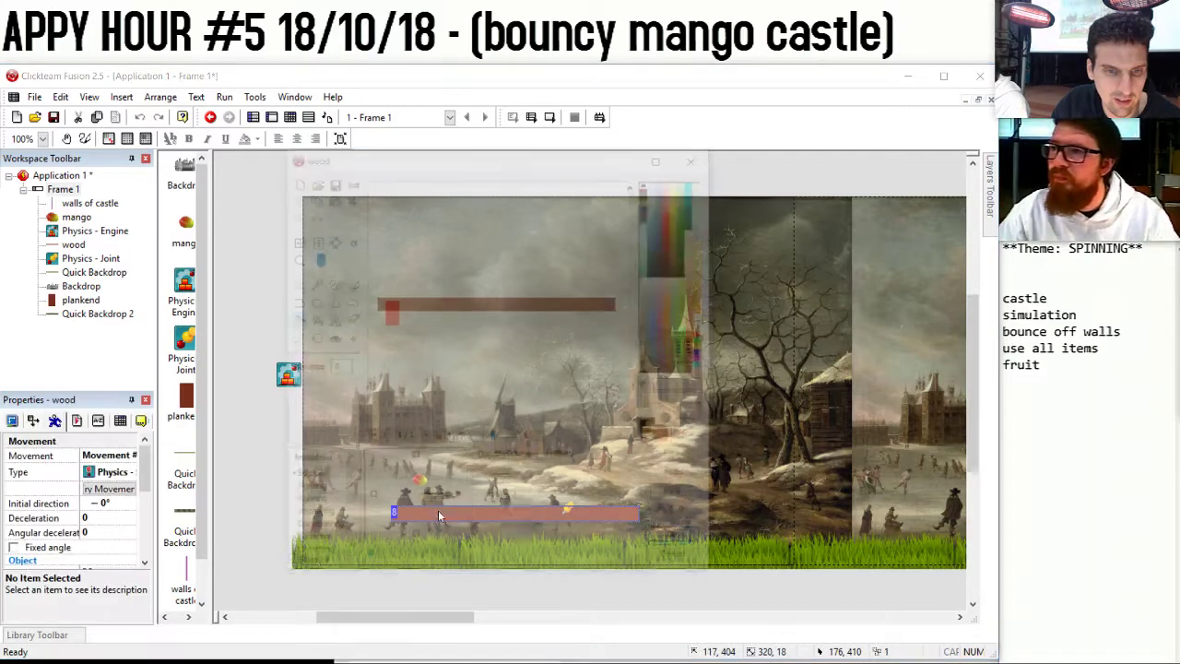
pyautogui.click(351, 340)
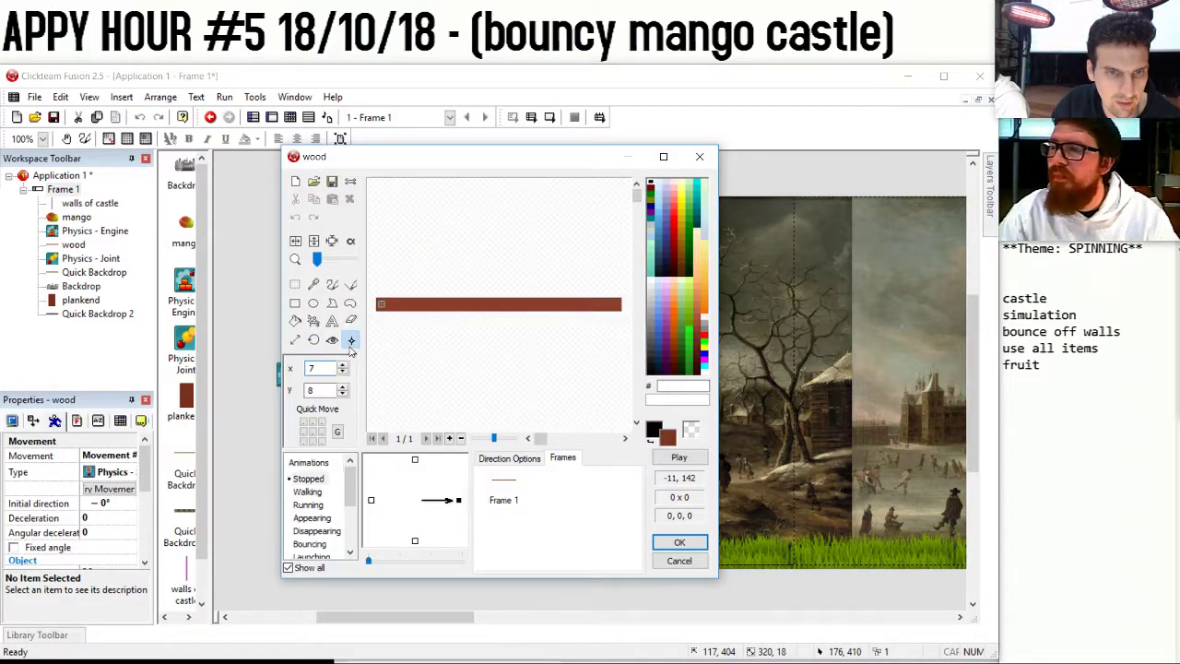
pyautogui.click(686, 542)
pyautogui.doubleClick(394, 314)
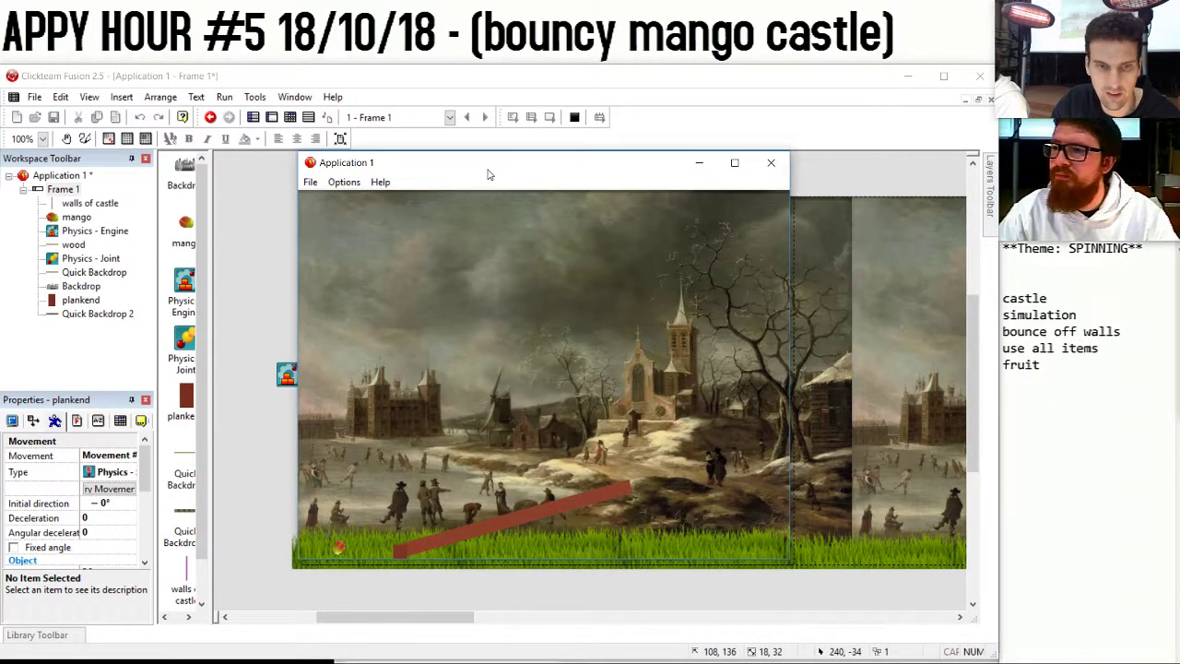
pyautogui.click(771, 163)
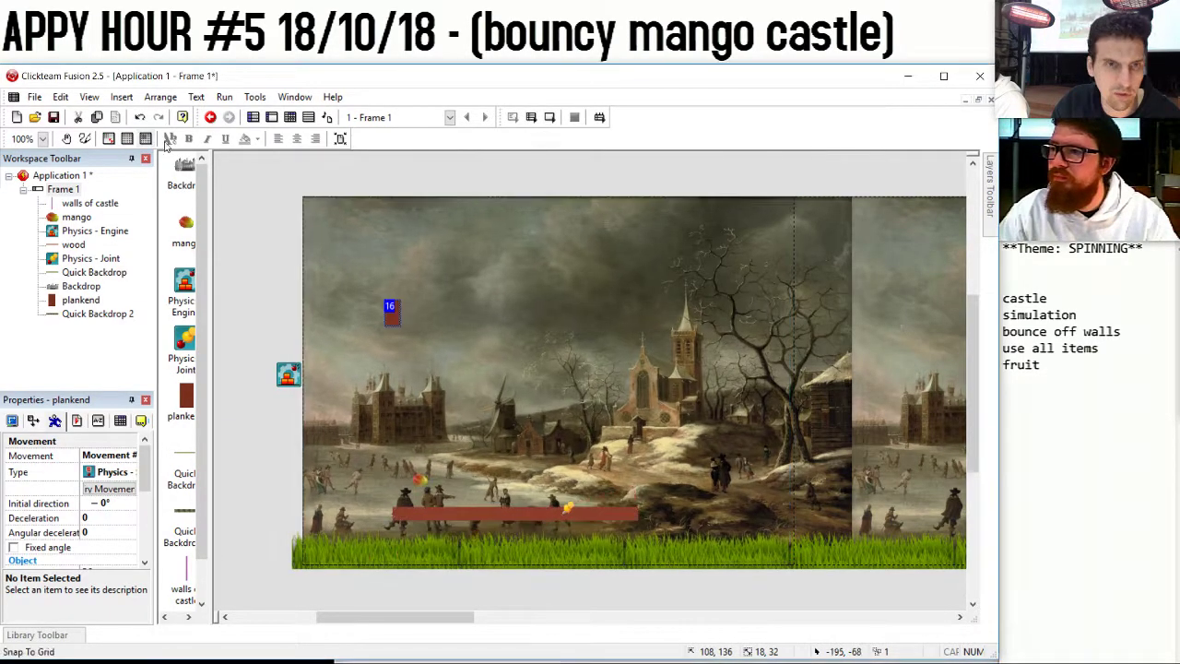
# In the Always event, set plankend's angle to wood's angle with quality 0.
pyautogui.click(287, 118)
pyautogui.rightClick(670, 238)
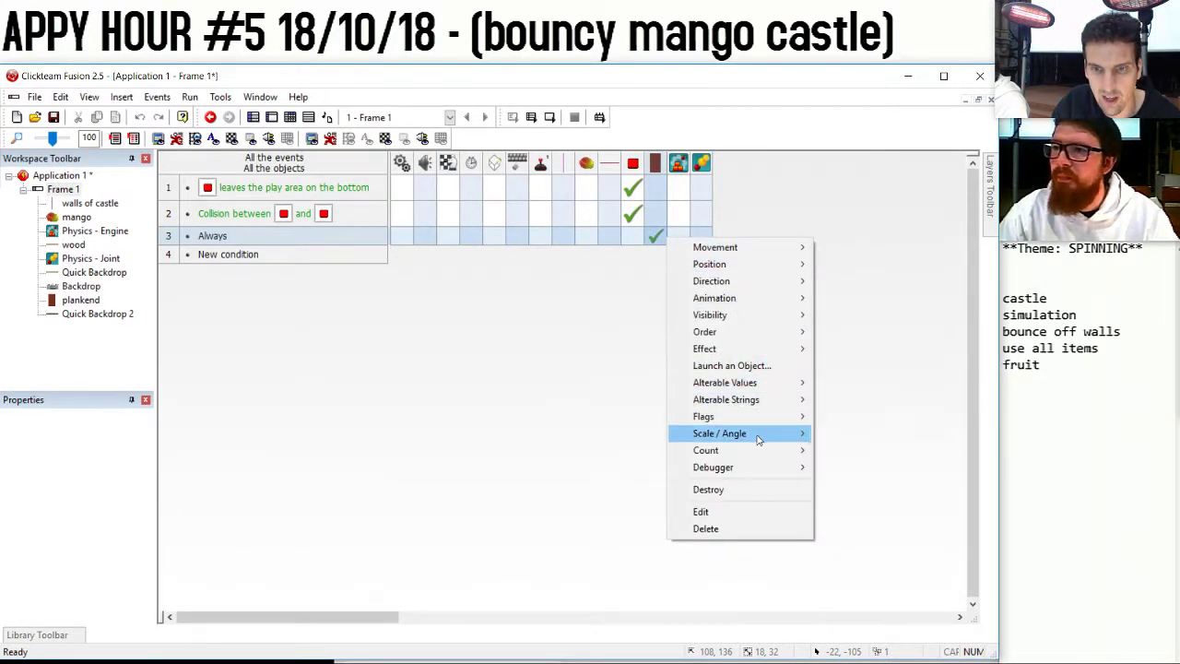
pyautogui.moveTo(758, 440)
pyautogui.click(848, 485)
pyautogui.click(435, 394)
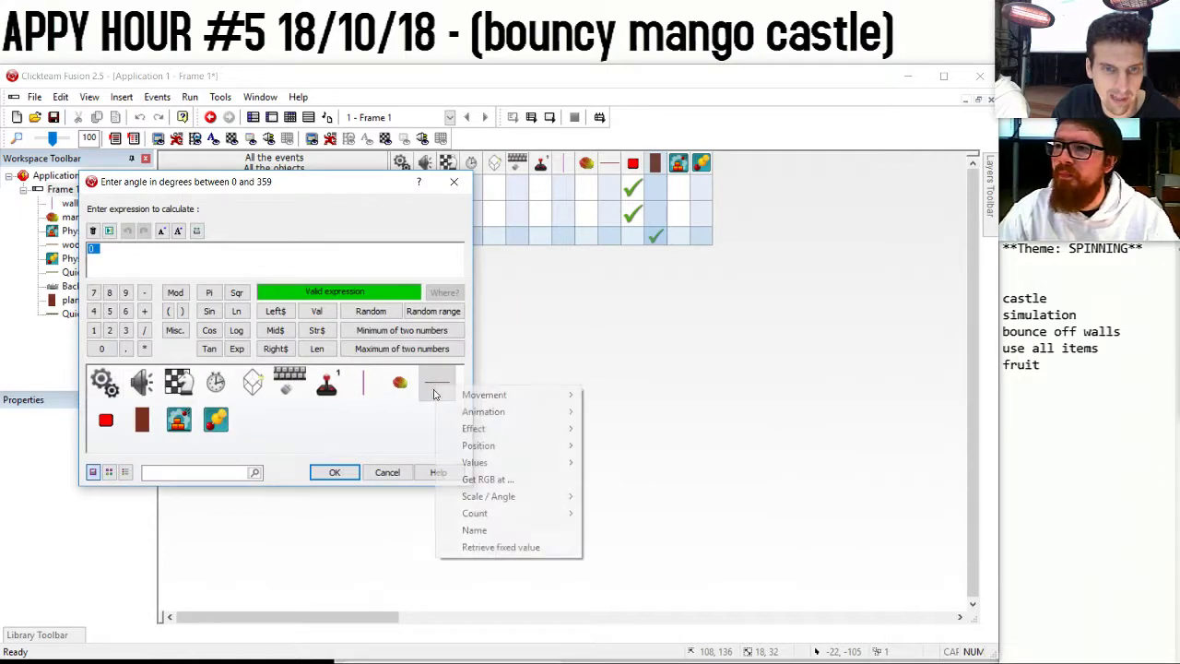
pyautogui.moveTo(548, 496)
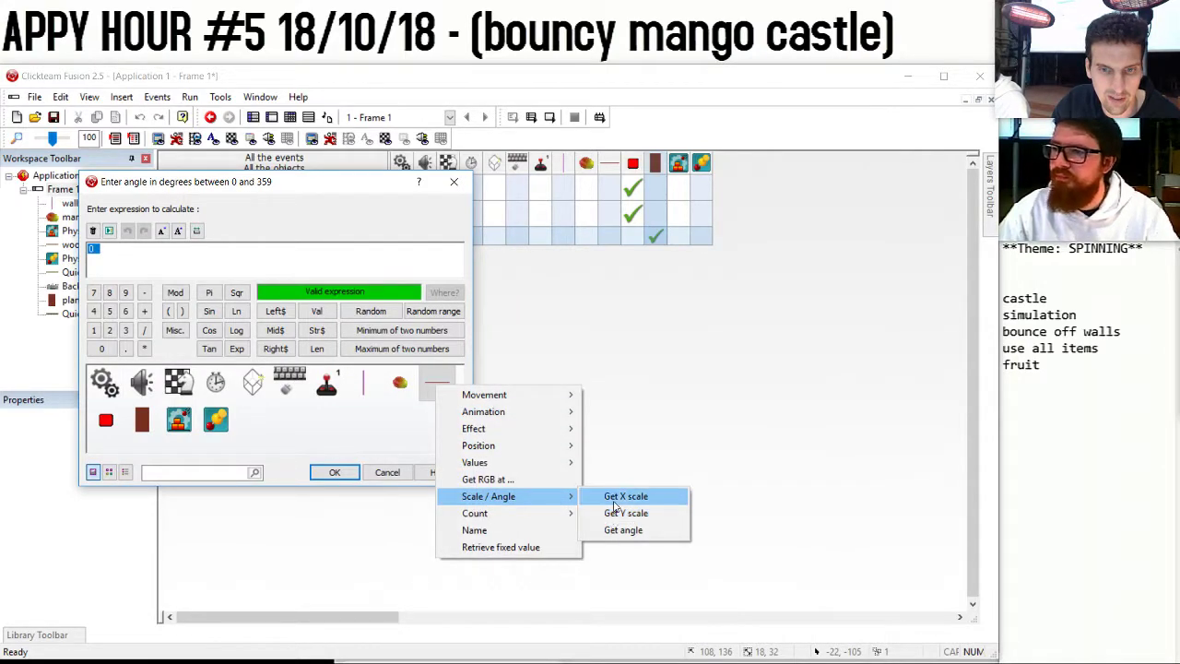
pyautogui.click(623, 529)
pyautogui.click(334, 472)
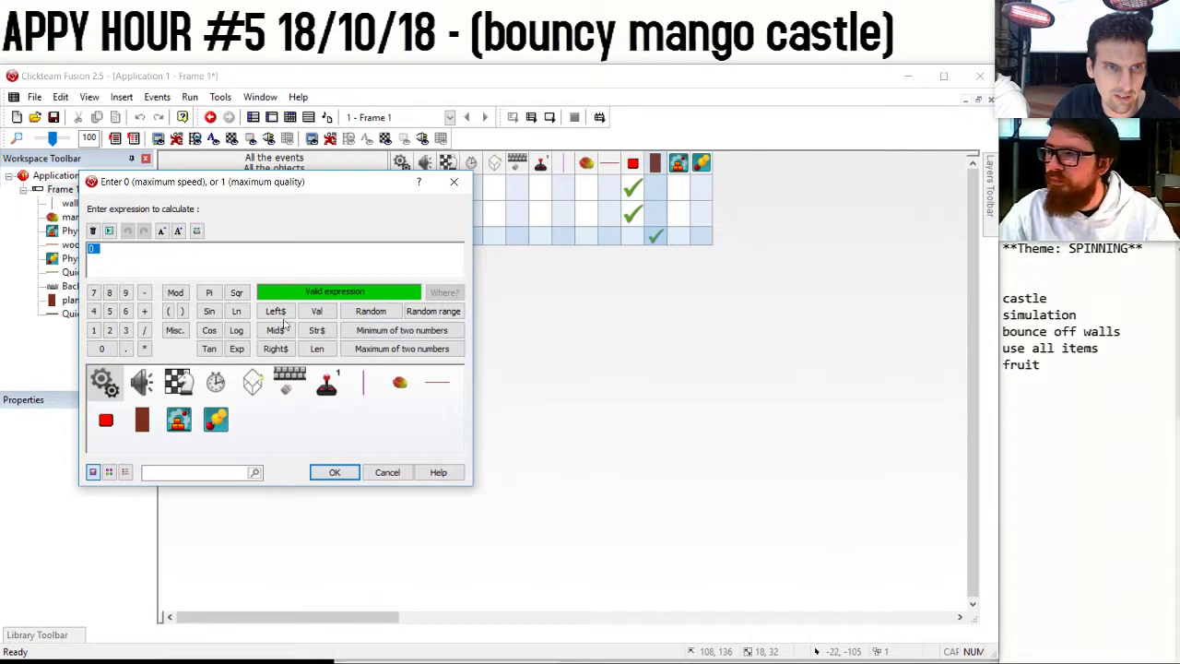
pyautogui.click(335, 472)
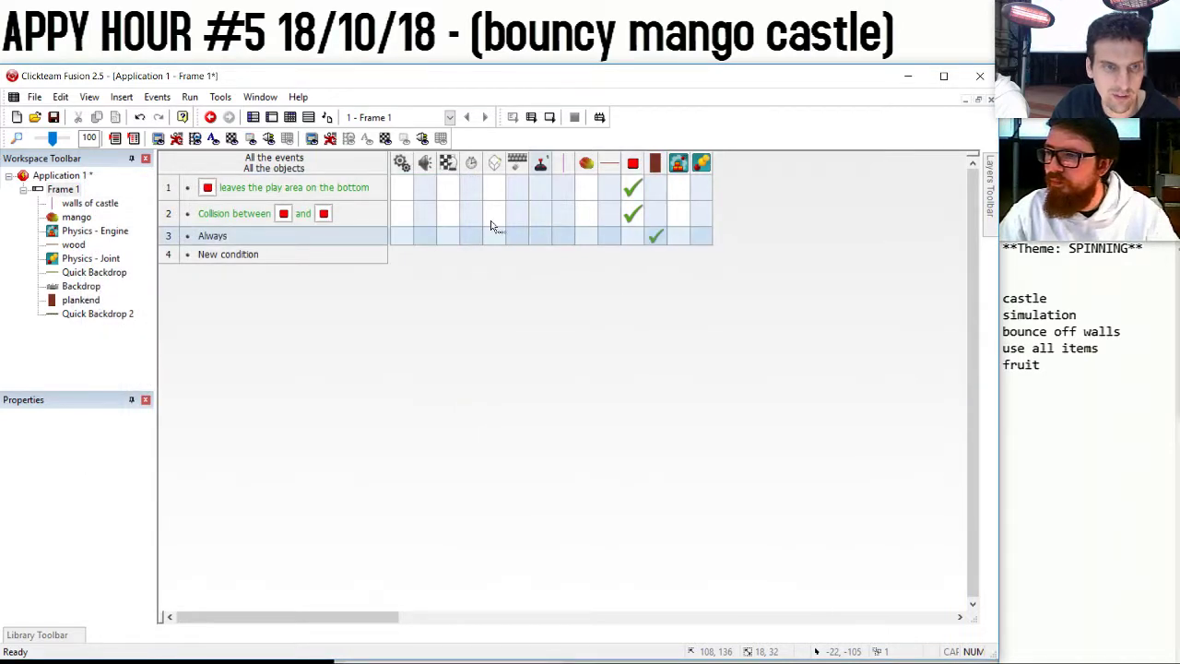
# Add an event condition for a collision between mango and plankend.
pyautogui.click(271, 117)
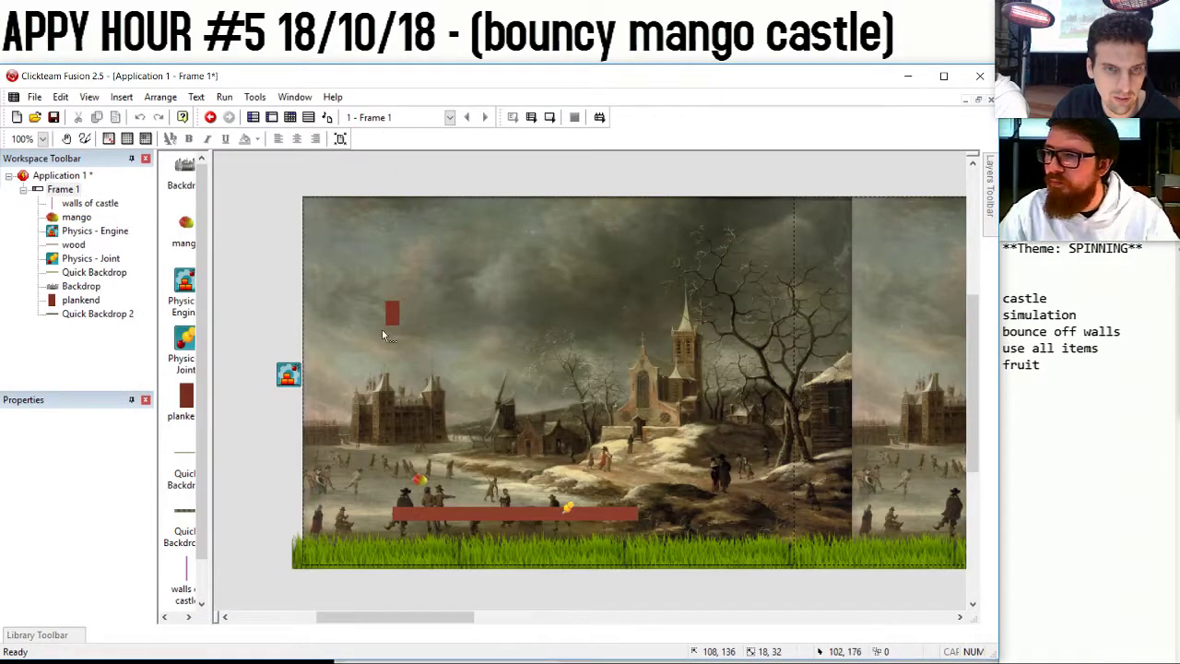
pyautogui.click(391, 314)
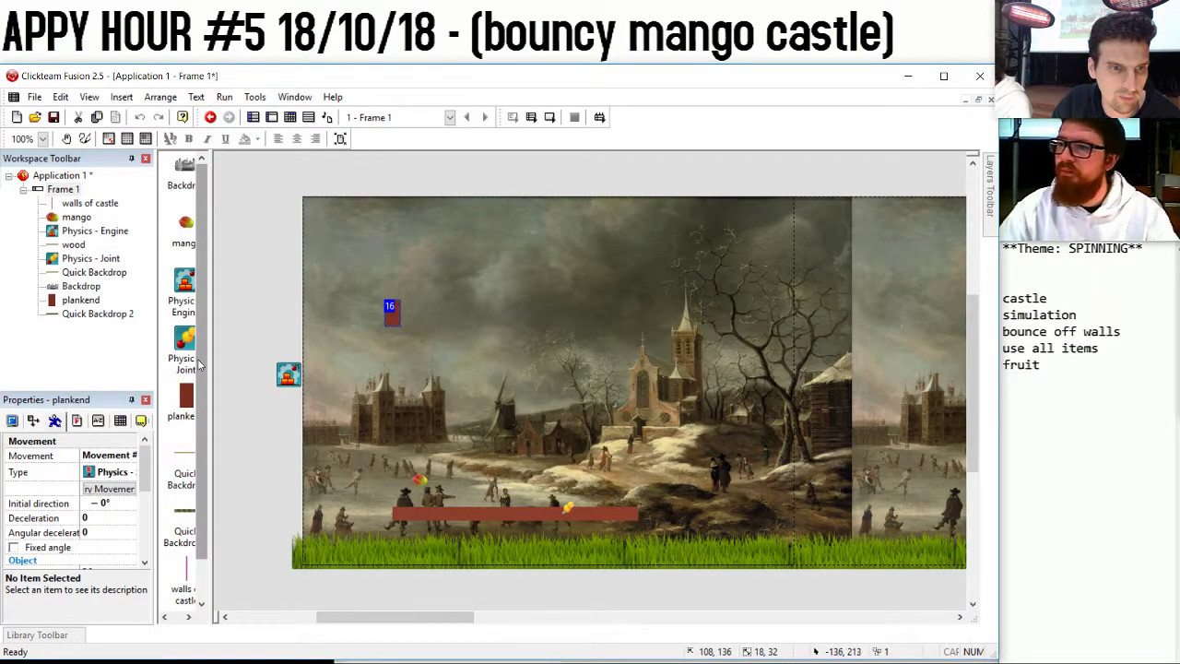
pyautogui.click(289, 120)
pyautogui.doubleClick(241, 253)
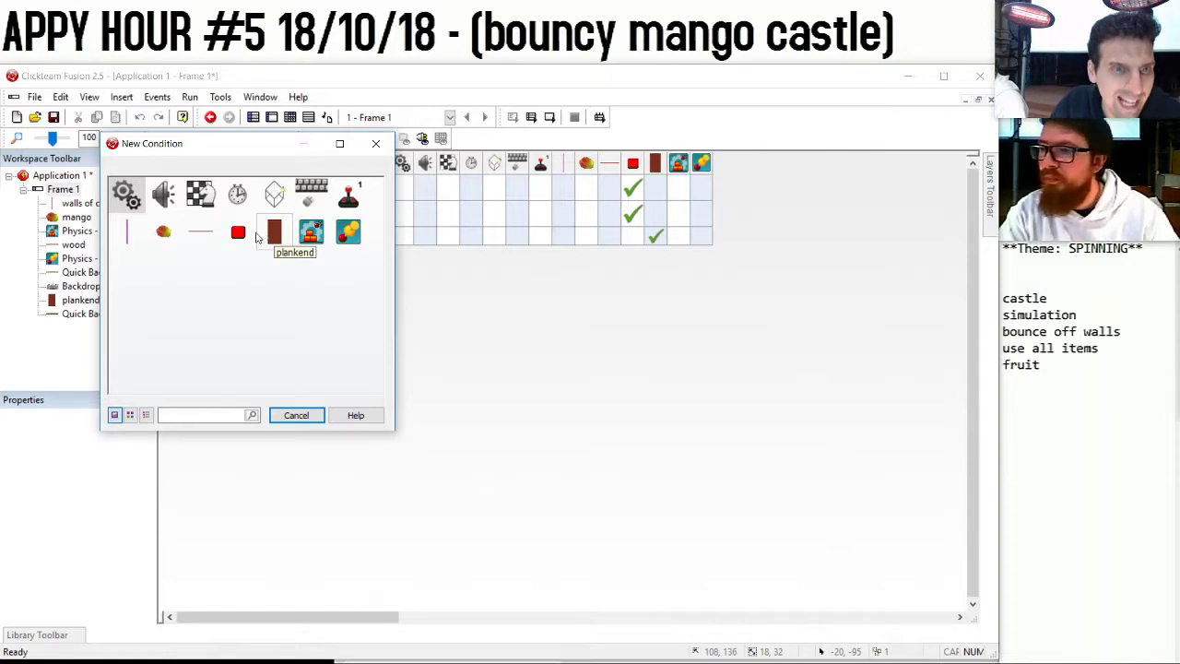
pyautogui.click(163, 232)
pyautogui.moveTo(212, 243)
pyautogui.click(342, 245)
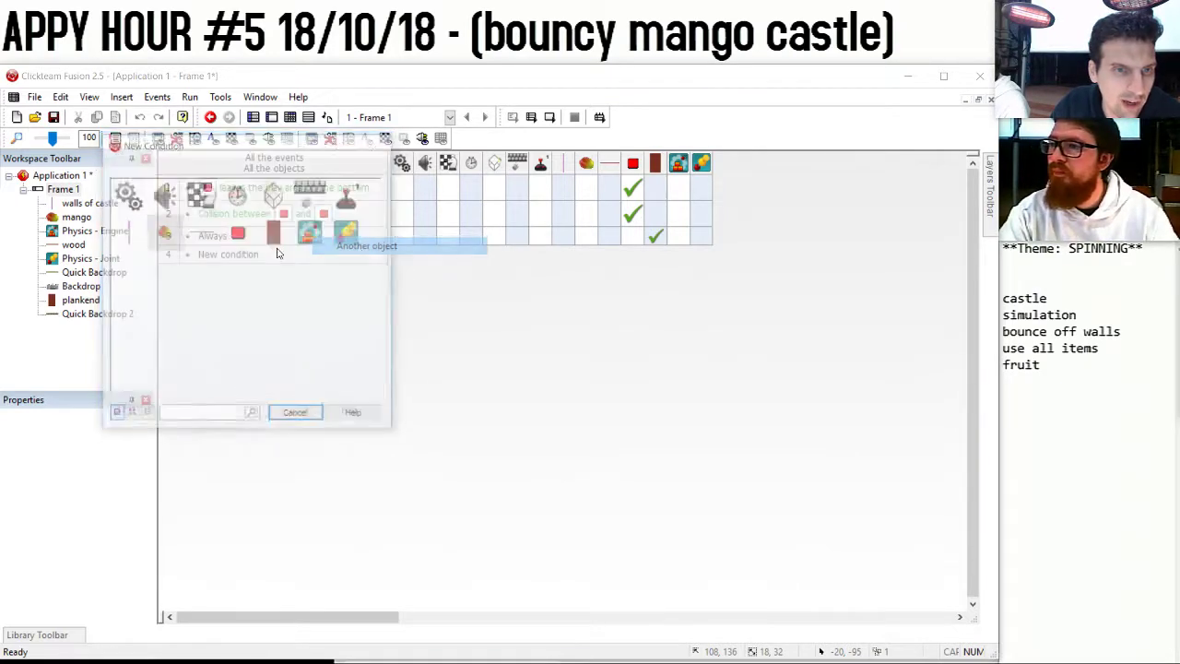
pyautogui.doubleClick(271, 197)
# Add a movement action for mango to the mango and plankend collision event, and return to the frame layout.
pyautogui.click(591, 266)
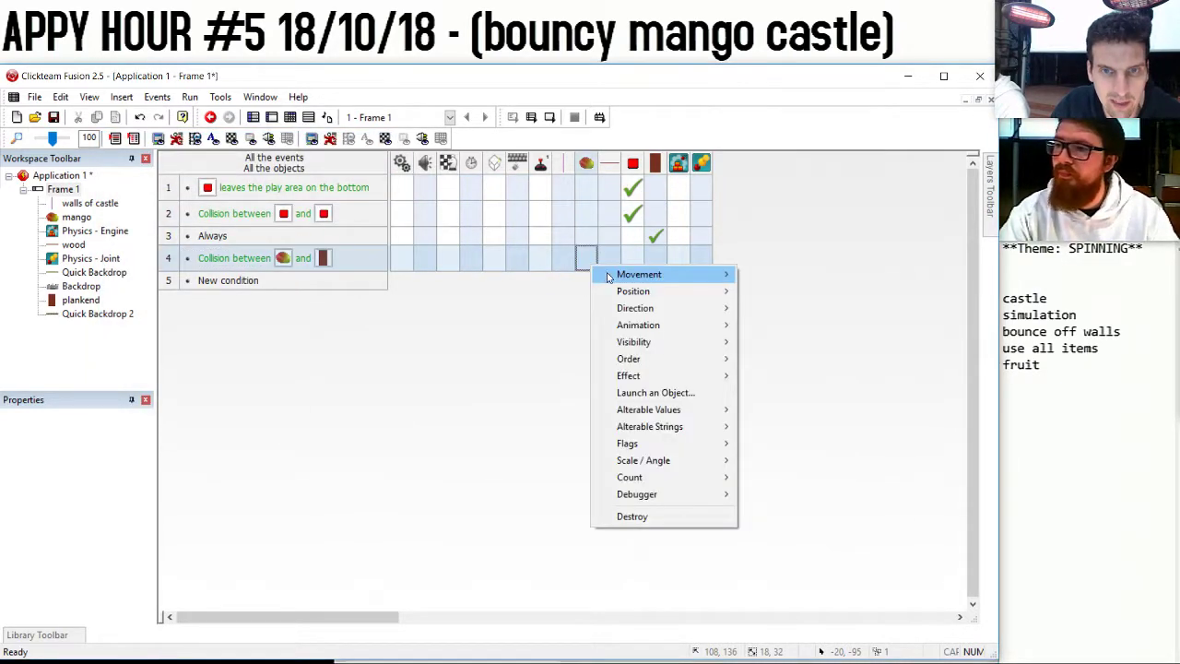
pyautogui.moveTo(608, 274)
pyautogui.click(783, 272)
pyautogui.click(271, 117)
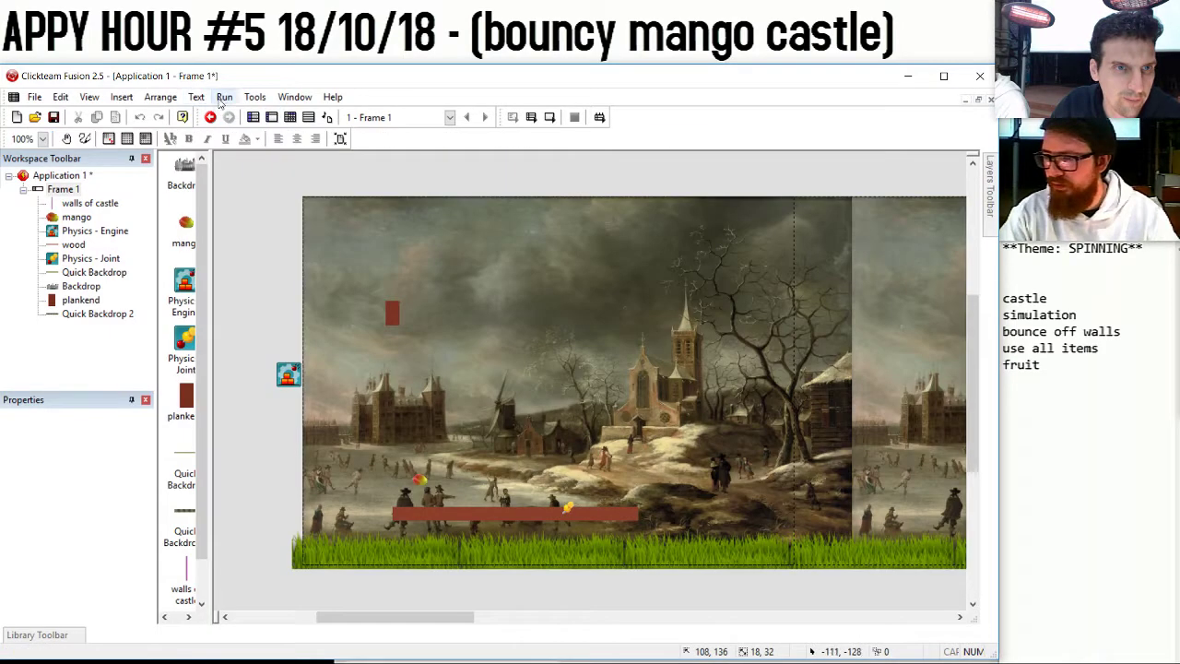
pyautogui.click(222, 97)
# View the landscape quick backdrop's image without editing it and delete the backdrop from the frame.
pyautogui.click(588, 358)
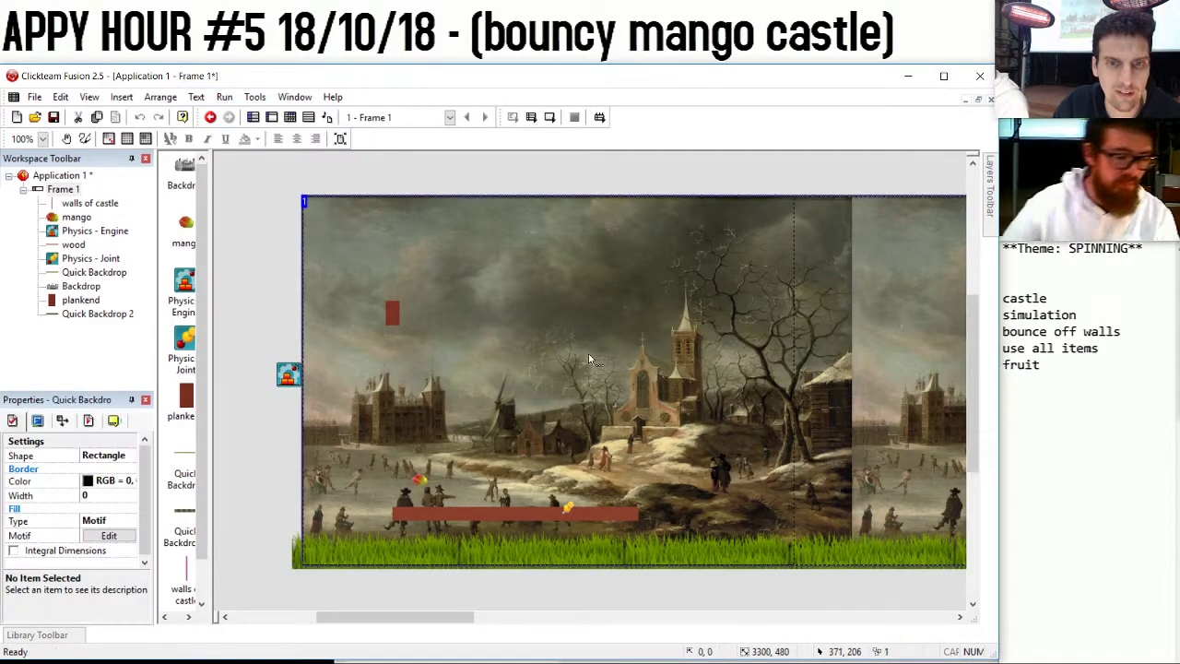
pyautogui.doubleClick(590, 360)
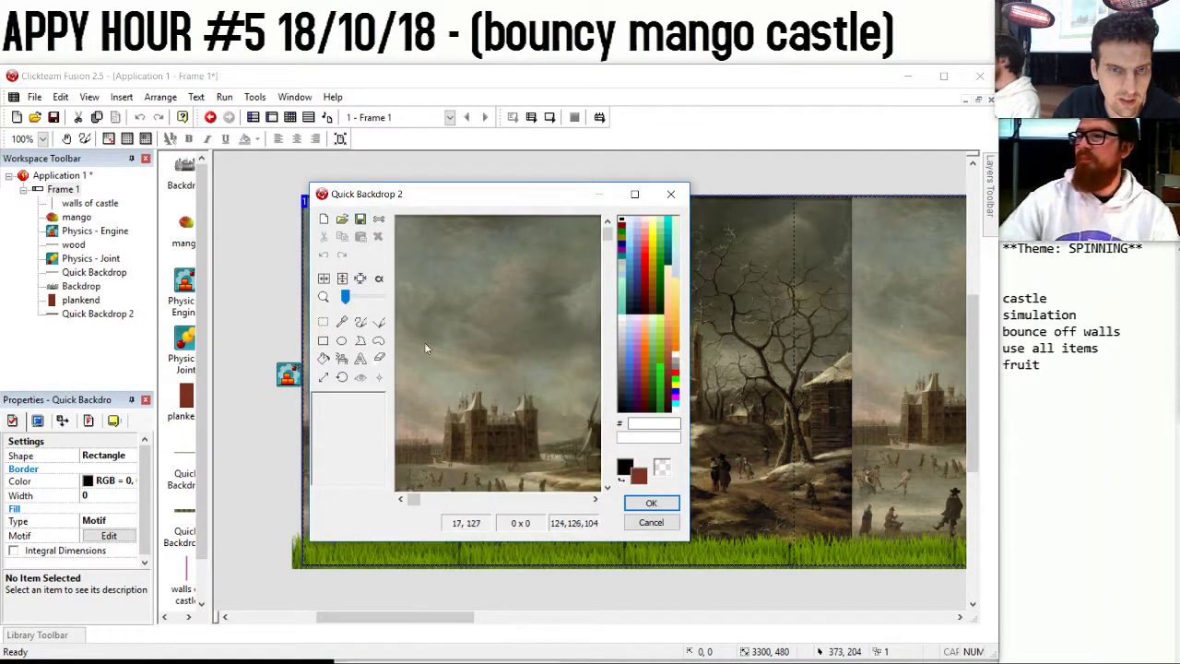
pyautogui.click(650, 522)
pyautogui.press('Delete')
# Insert a new Backdrop object in the frame and import the winter landscape painting as its image.
pyautogui.doubleClick(517, 296)
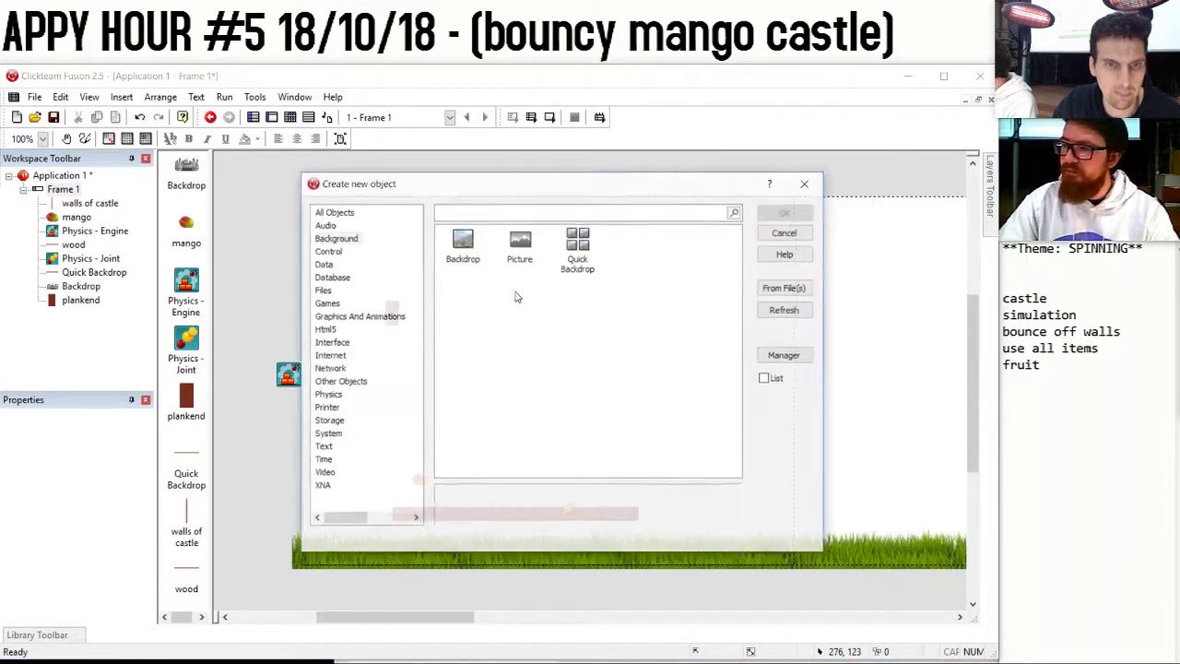
pyautogui.doubleClick(463, 244)
pyautogui.click(403, 265)
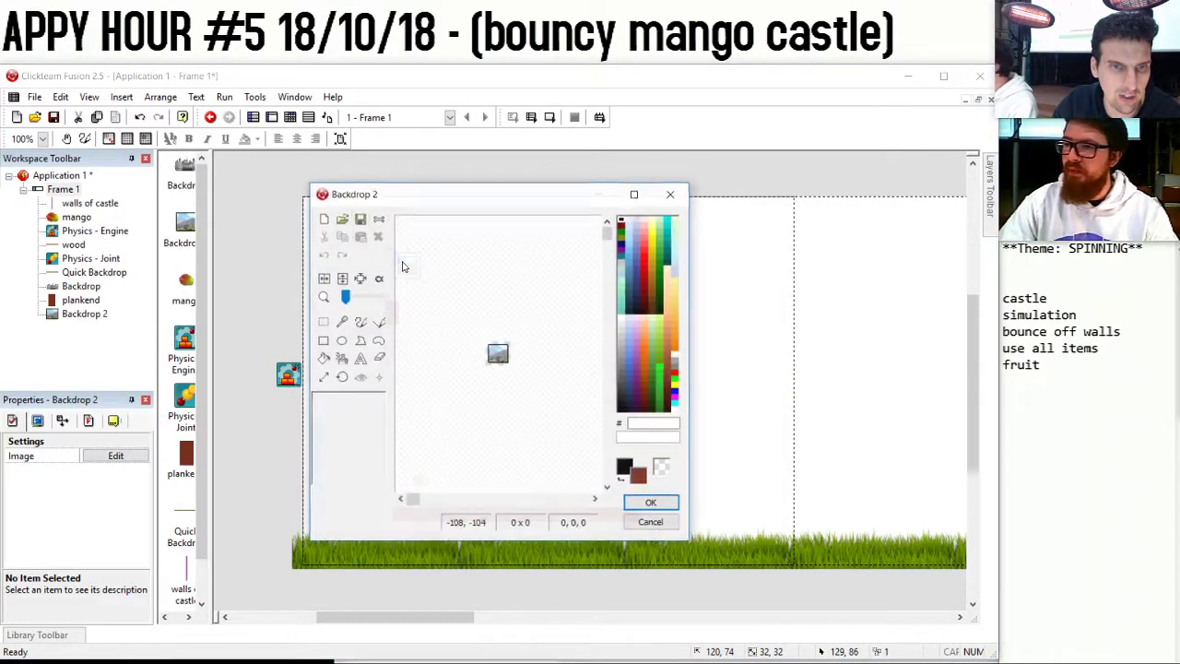
pyautogui.click(342, 218)
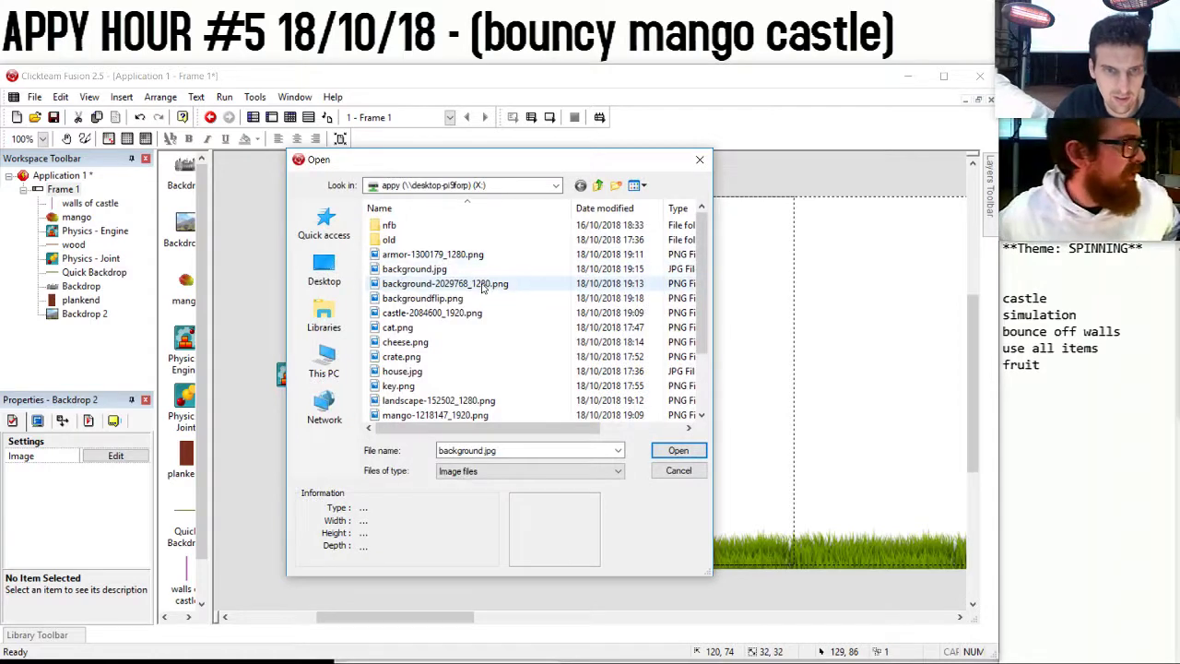
pyautogui.doubleClick(481, 284)
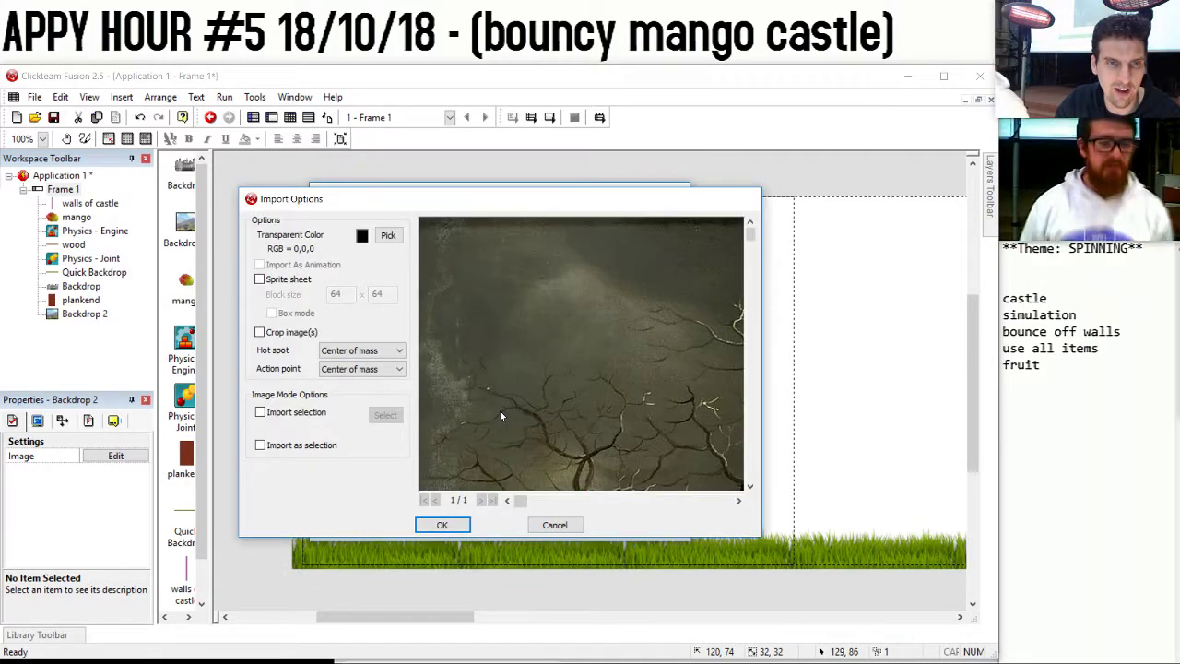
pyautogui.press('Return')
pyautogui.click(654, 501)
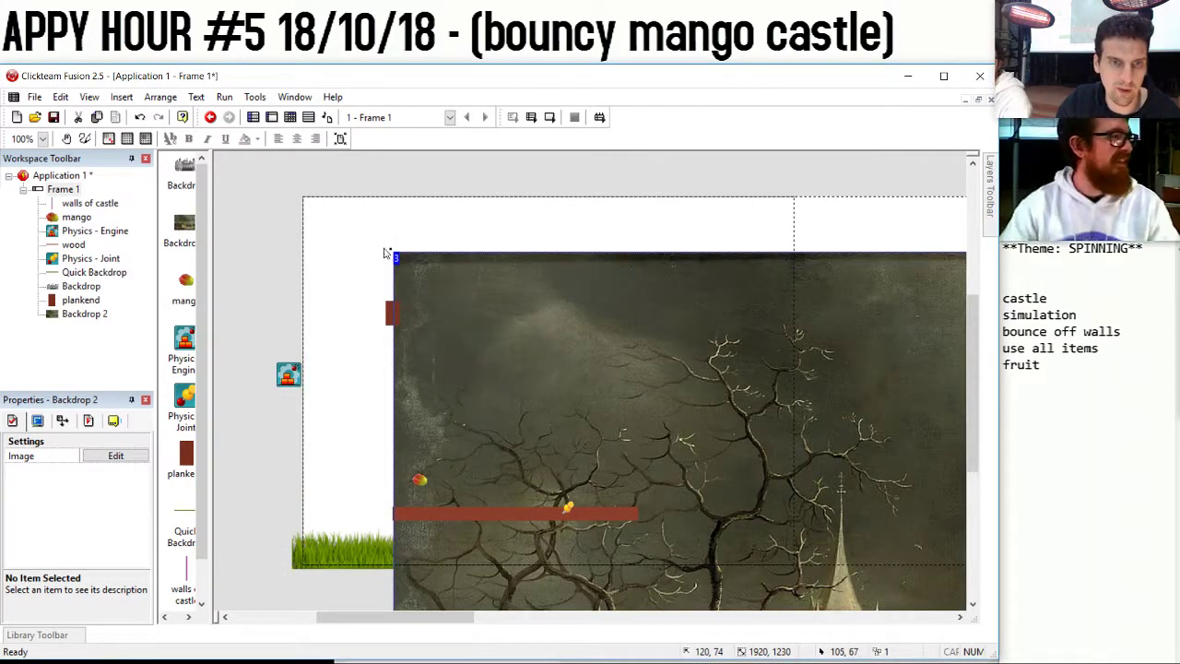
# Scale the landscape backdrop down to about 745 x 476 pixels and place it over the start of the frame.
pyautogui.moveTo(452, 286)
pyautogui.mouseDown()
pyautogui.moveTo(516, 350)
pyautogui.moveTo(890, 589)
pyautogui.moveTo(342, 274)
pyautogui.moveTo(338, 190)
pyautogui.moveTo(317, 176)
pyautogui.moveTo(300, 182)
pyautogui.mouseUp()
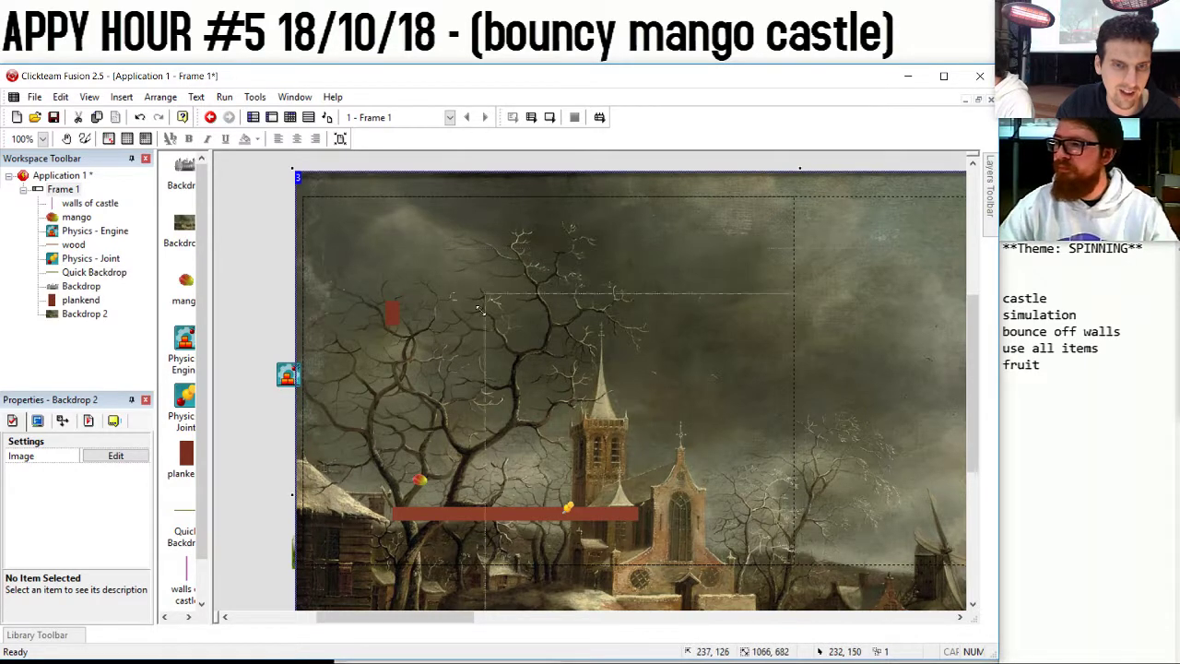
pyautogui.moveTo(291, 166); pyautogui.dragTo(482, 295)
pyautogui.moveTo(577, 370); pyautogui.dragTo(395, 225)
pyautogui.moveTo(346, 349); pyautogui.dragTo(289, 483)
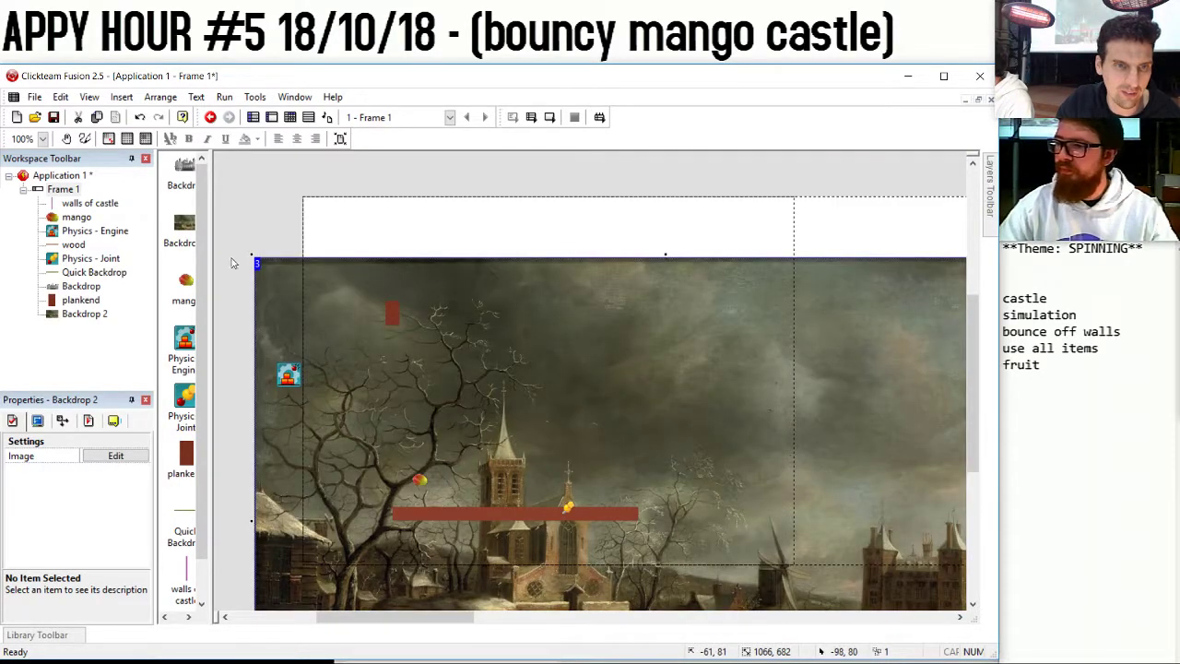
pyautogui.moveTo(247, 255)
pyautogui.mouseDown()
pyautogui.moveTo(270, 310)
pyautogui.moveTo(398, 351)
pyautogui.moveTo(295, 178)
pyautogui.mouseUp()
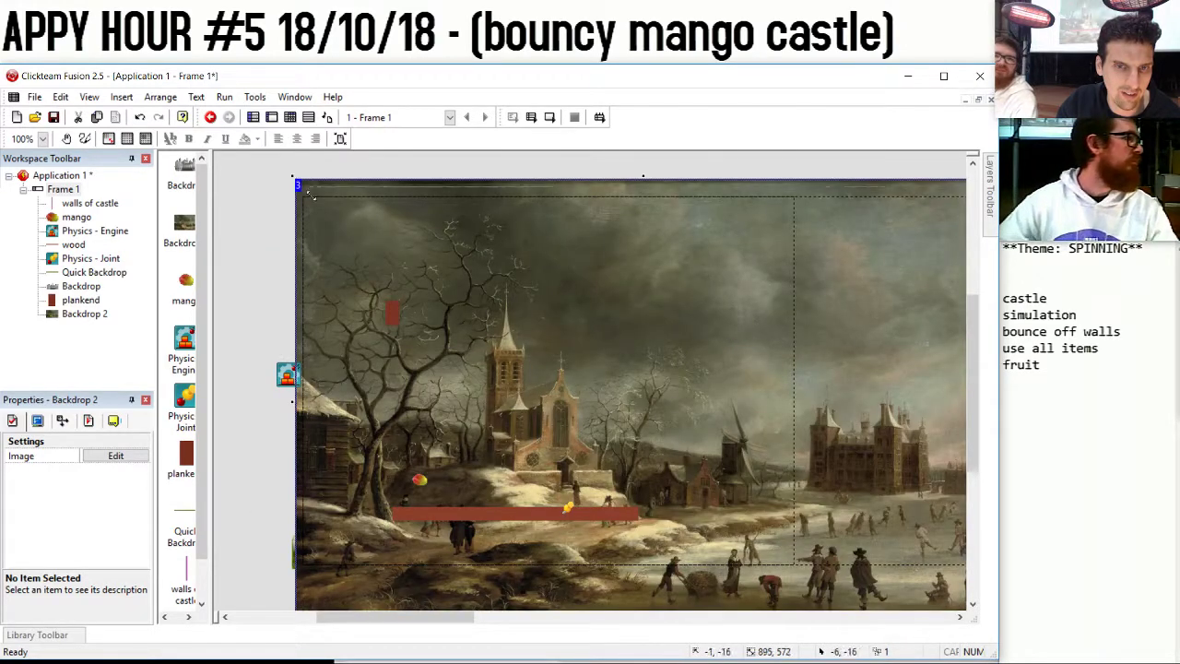
pyautogui.moveTo(523, 344)
pyautogui.mouseDown()
pyautogui.moveTo(396, 257)
pyautogui.moveTo(380, 263)
pyautogui.moveTo(391, 288)
pyautogui.mouseUp()
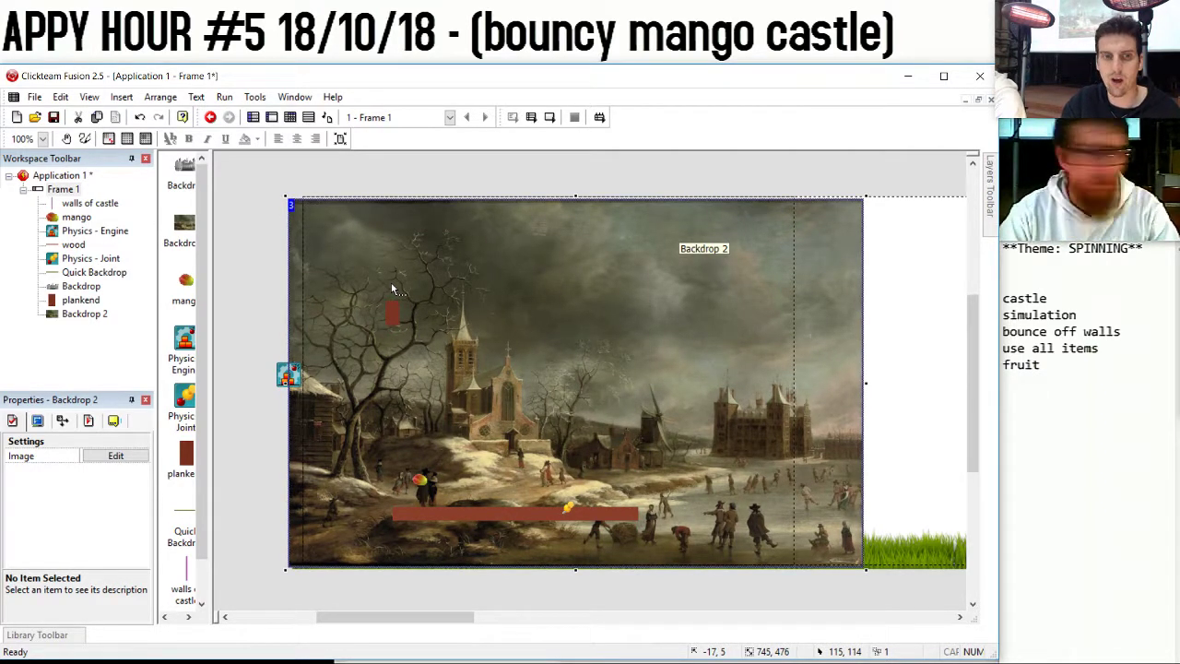
# Send the landscape backdrop to the back and nudge it to about -18, 1, level with the frame's upper edge.
pyautogui.rightClick(392, 289)
pyautogui.moveTo(477, 424)
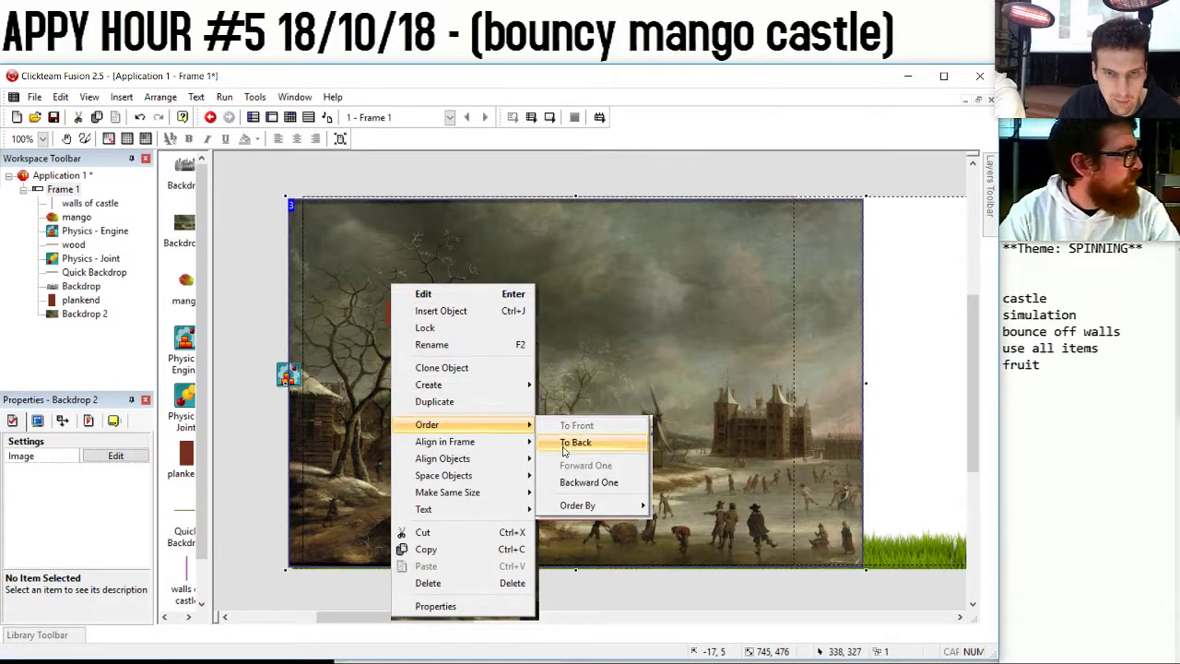
pyautogui.click(564, 448)
pyautogui.rightClick(570, 342)
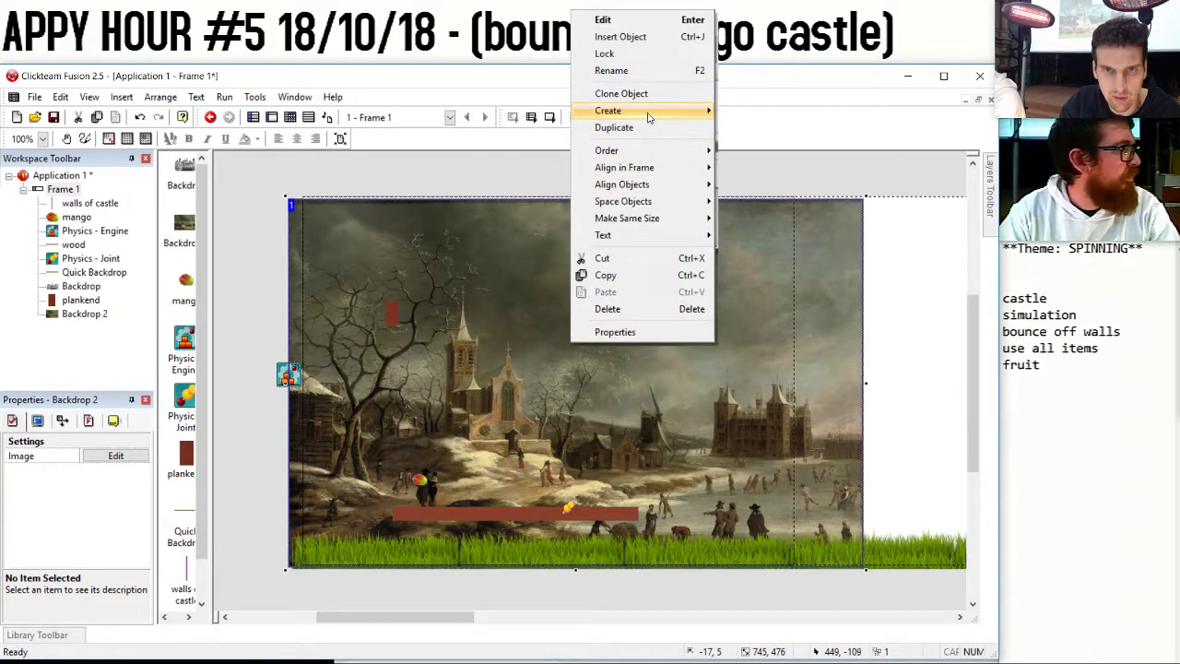
pyautogui.click(795, 292)
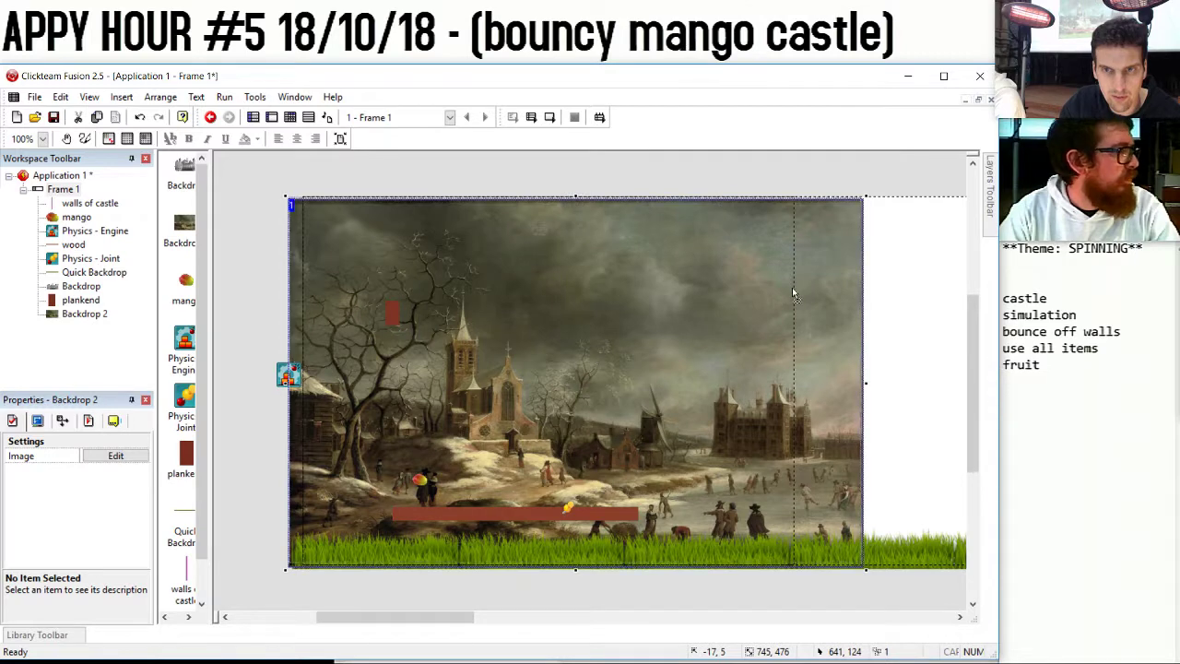
pyautogui.moveTo(793, 293); pyautogui.dragTo(789, 293)
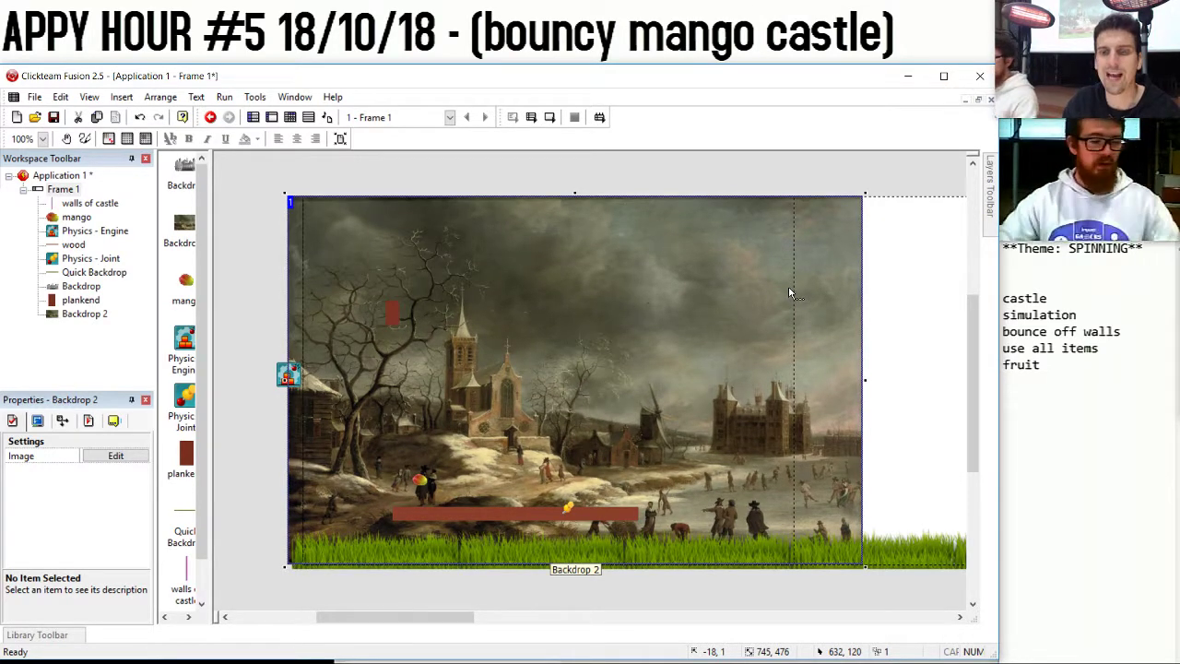
pyautogui.moveTo(781, 289); pyautogui.dragTo(782, 282, button='right')
pyautogui.click(703, 278)
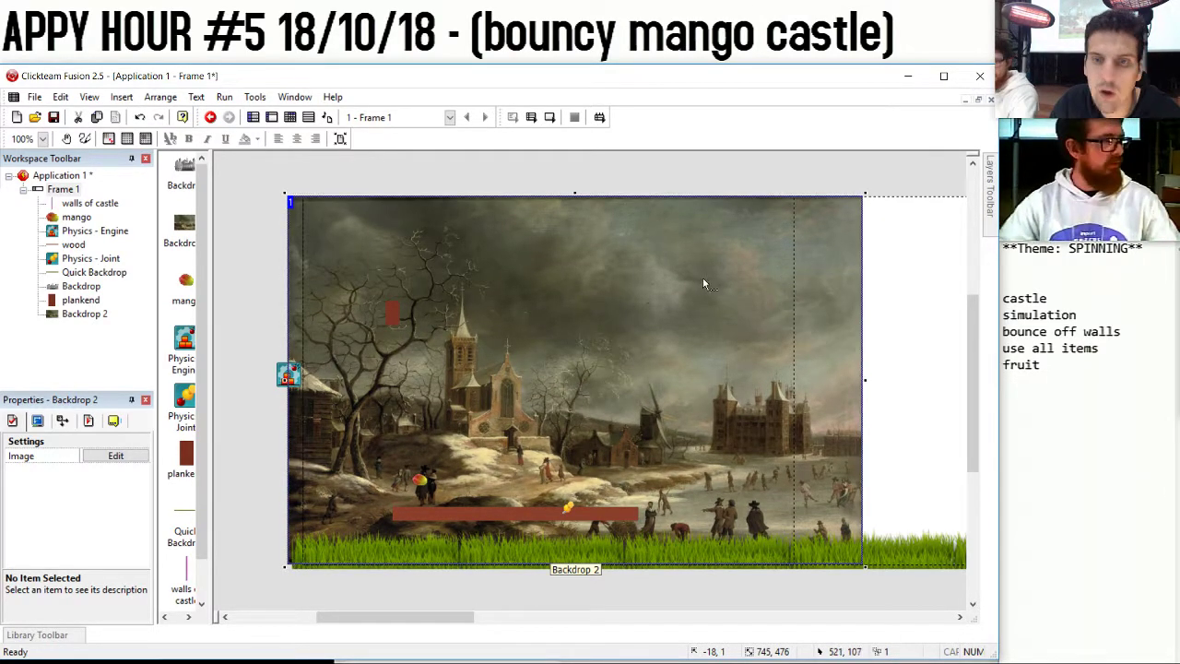
pyautogui.rightClick(698, 285)
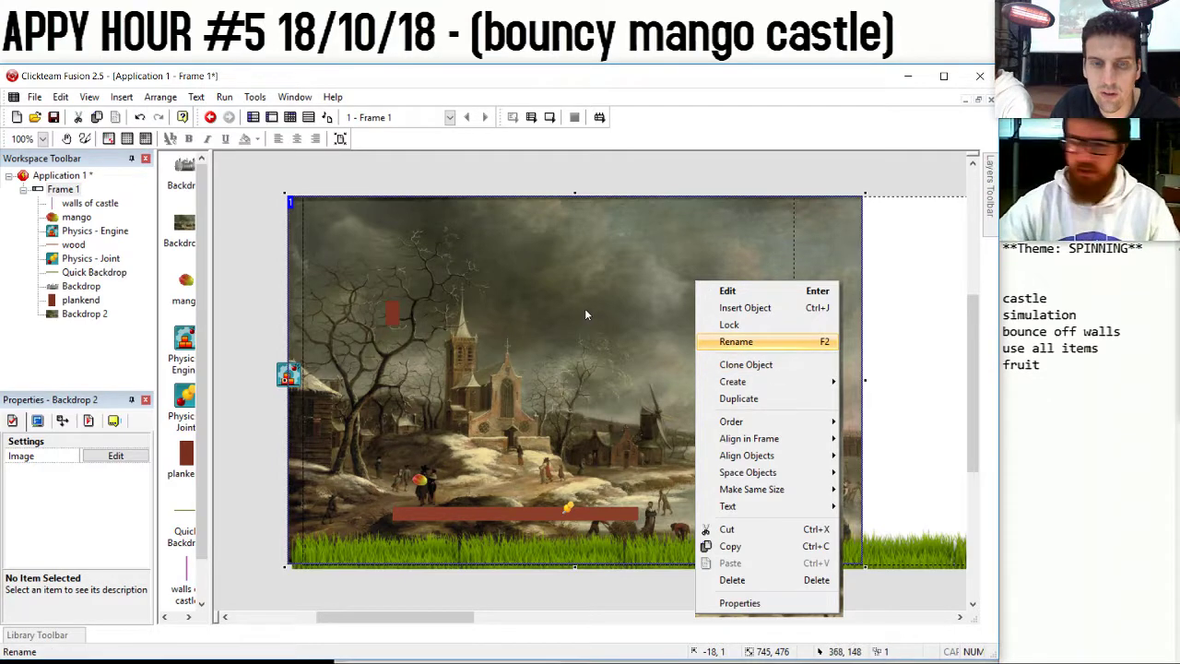
pyautogui.click(556, 336)
pyautogui.rightClick(545, 347)
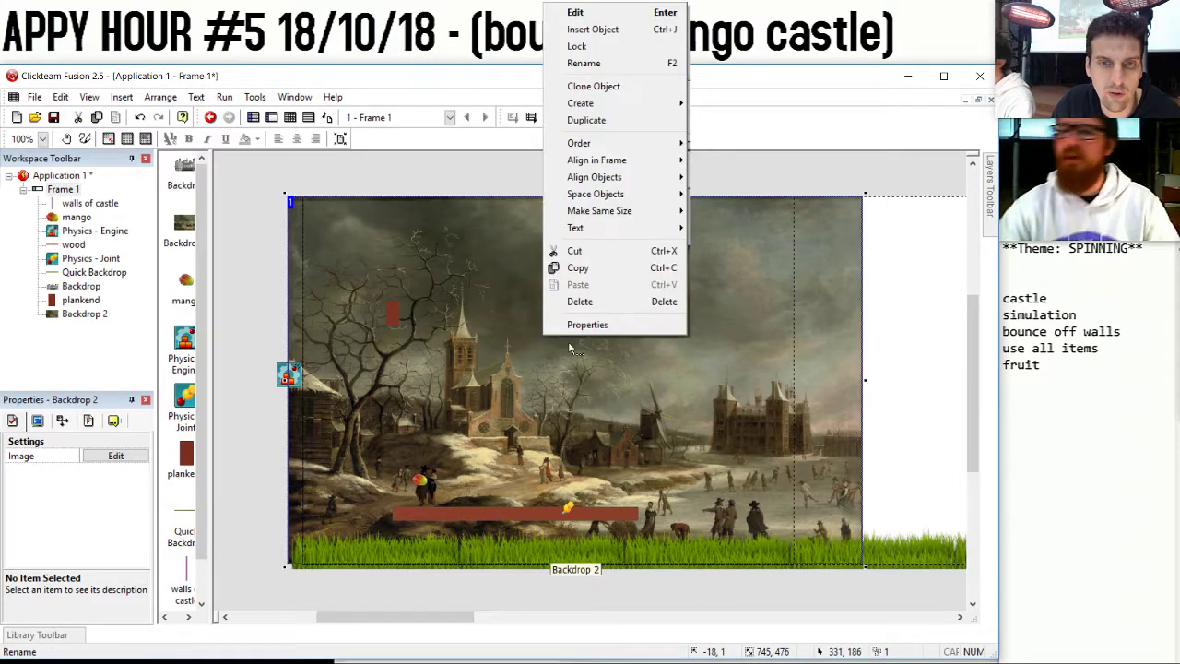
pyautogui.click(496, 348)
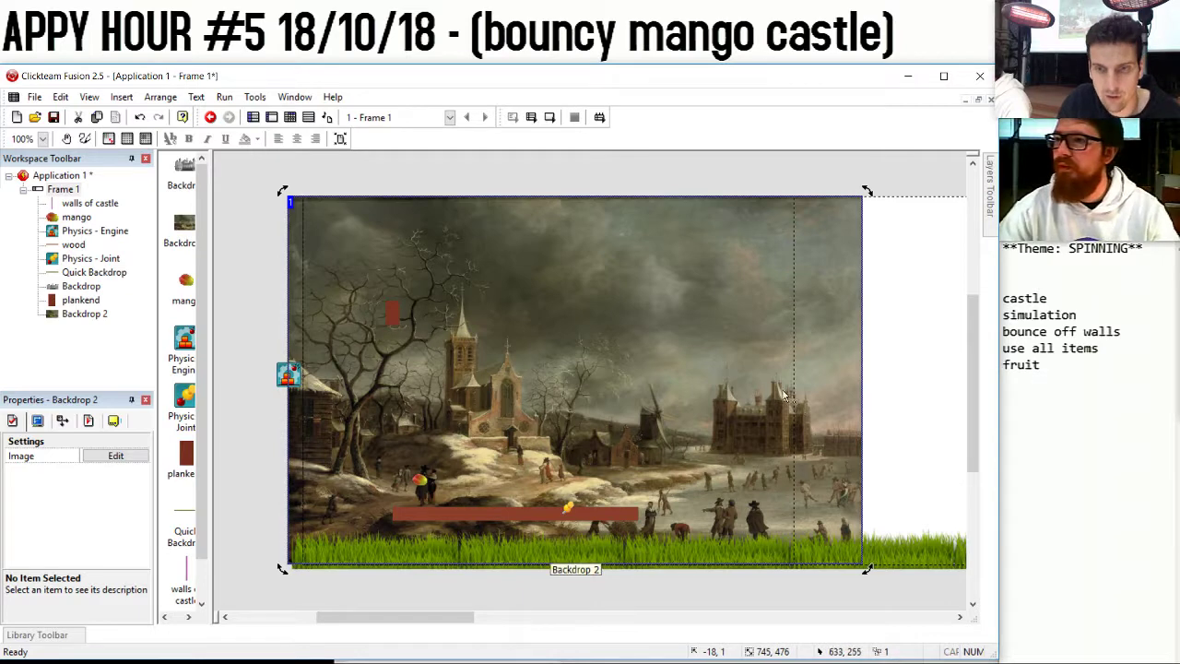
pyautogui.moveTo(701, 351); pyautogui.dragTo(706, 344, button='right')
pyautogui.click(614, 312)
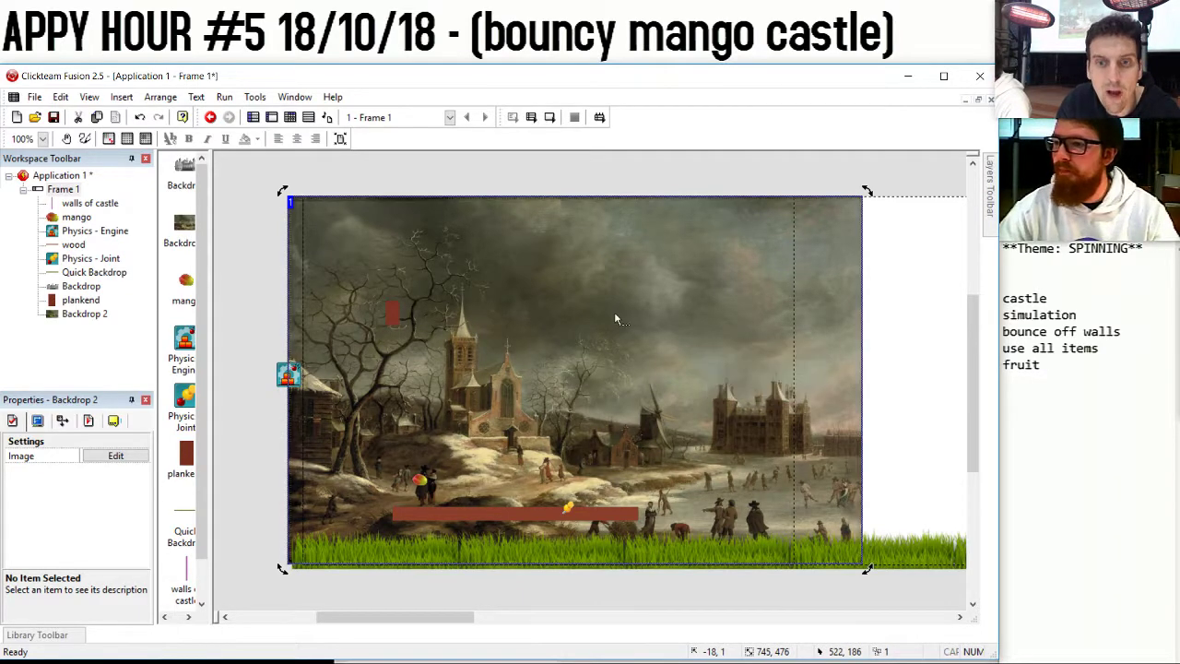
# Clone the landscape backdrop into one row of five backdrops with no spacing.
pyautogui.rightClick(614, 311)
pyautogui.click(704, 399)
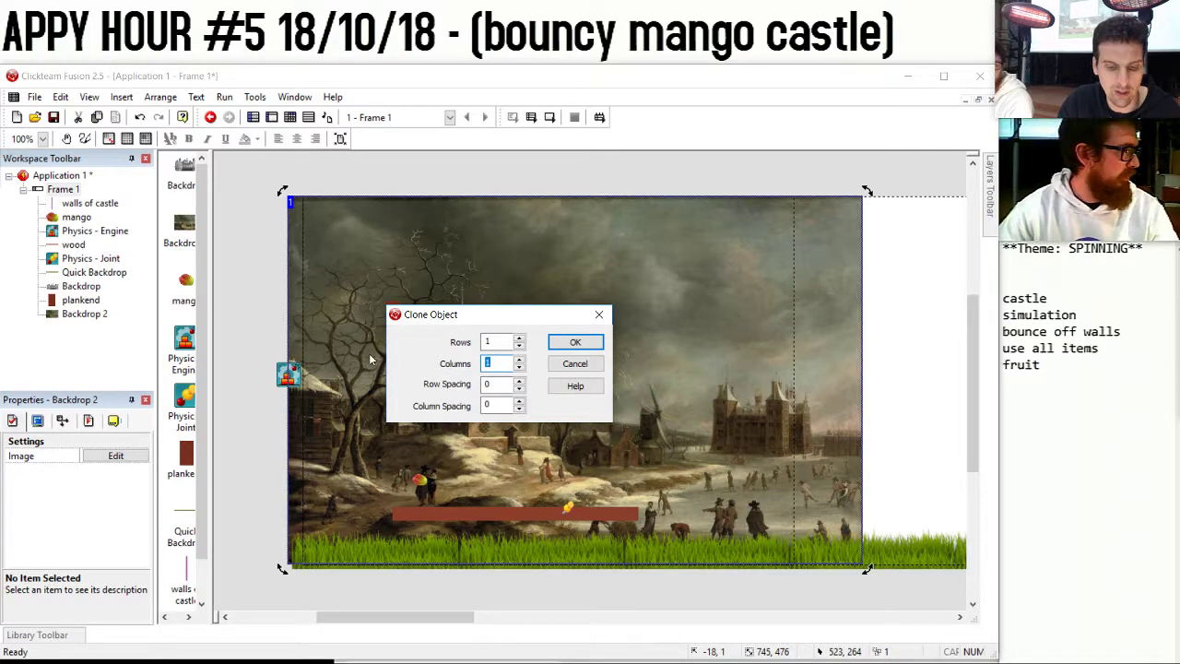
pyautogui.press('Return')
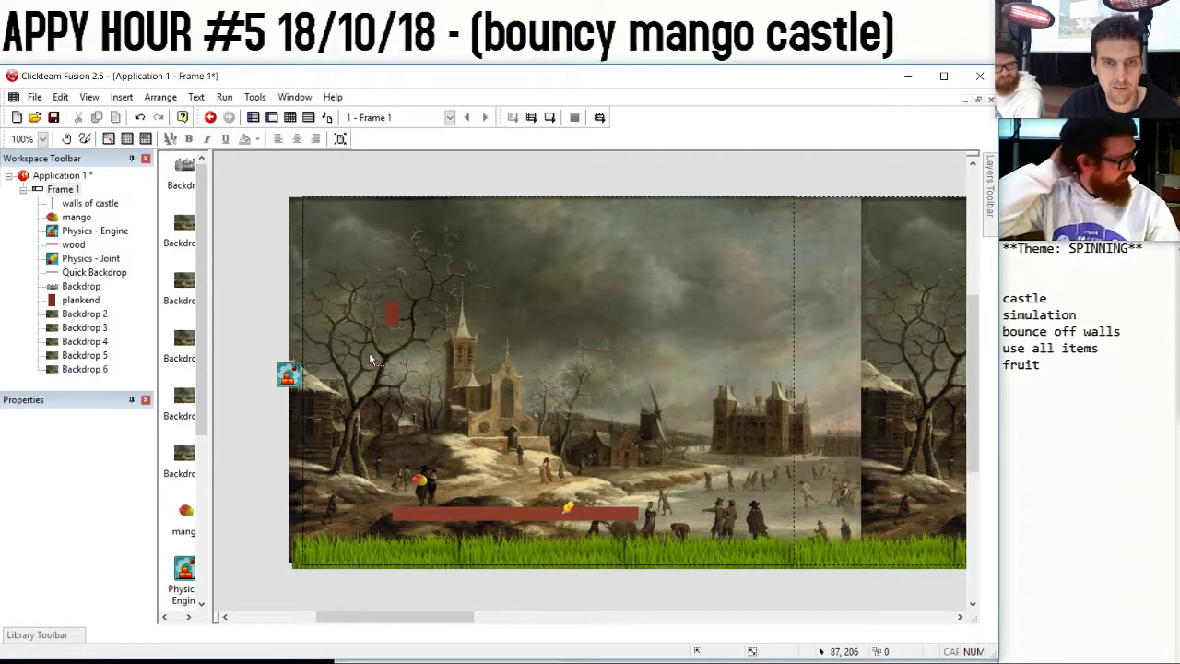
# Flip the second and fourth landscape backdrops horizontally so that they mirror their neighbours.
pyautogui.doubleClick(896, 365)
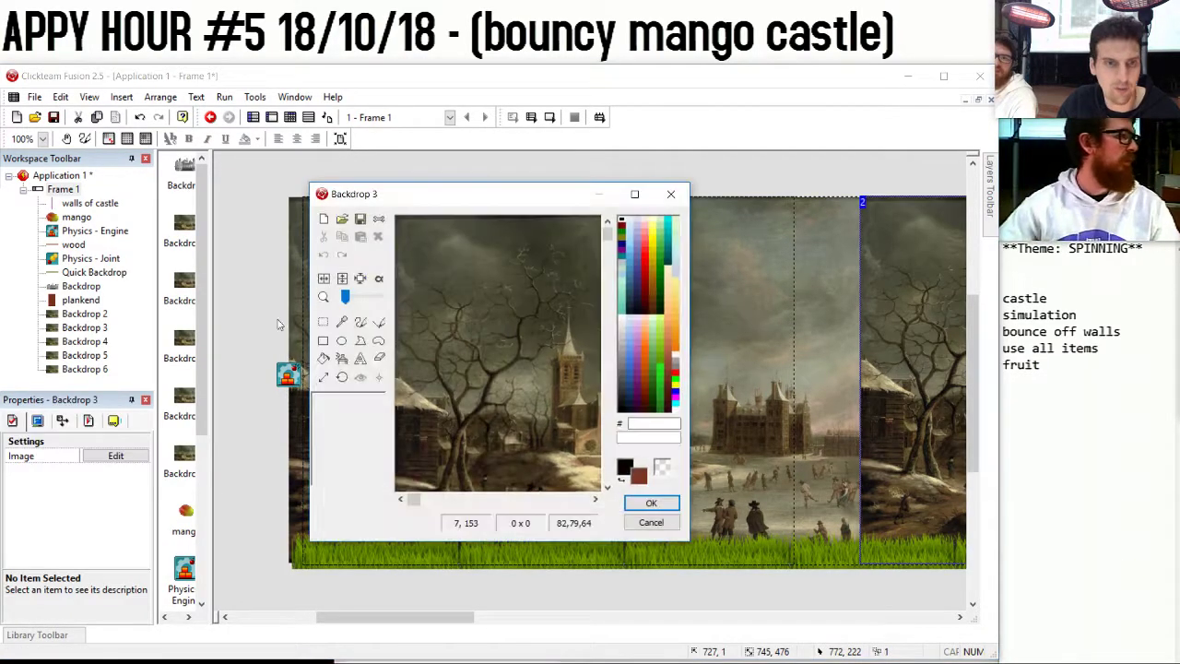
pyautogui.click(324, 278)
pyautogui.click(636, 502)
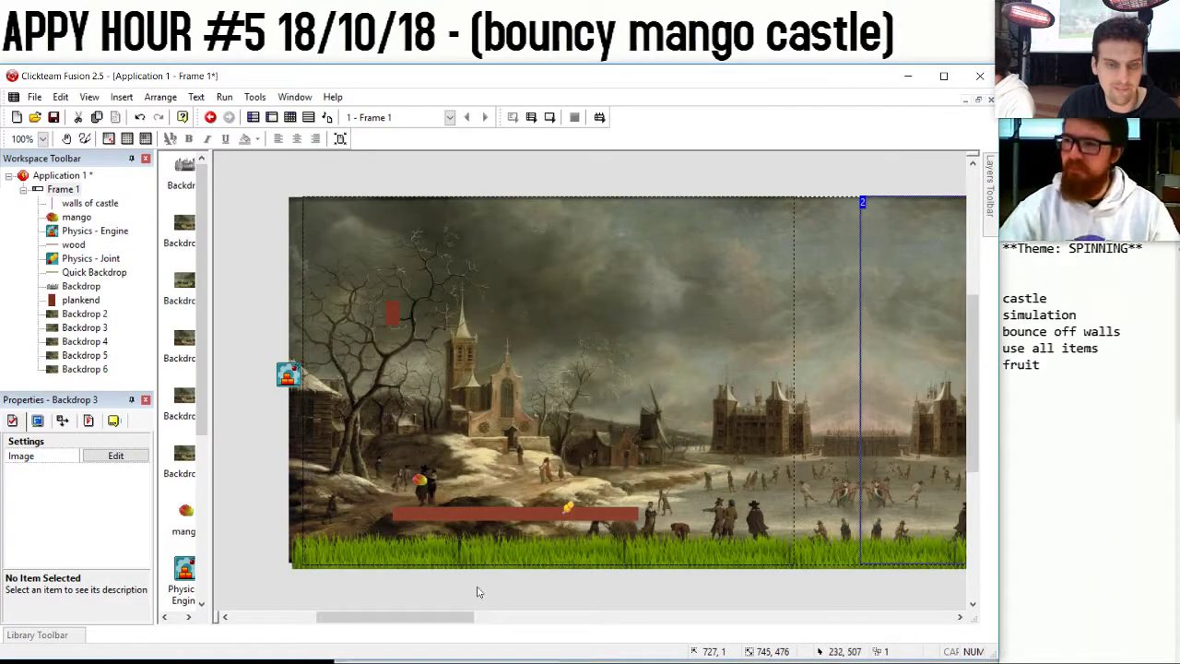
pyautogui.moveTo(432, 627); pyautogui.dragTo(660, 627)
pyautogui.click(931, 264)
pyautogui.doubleClick(931, 265)
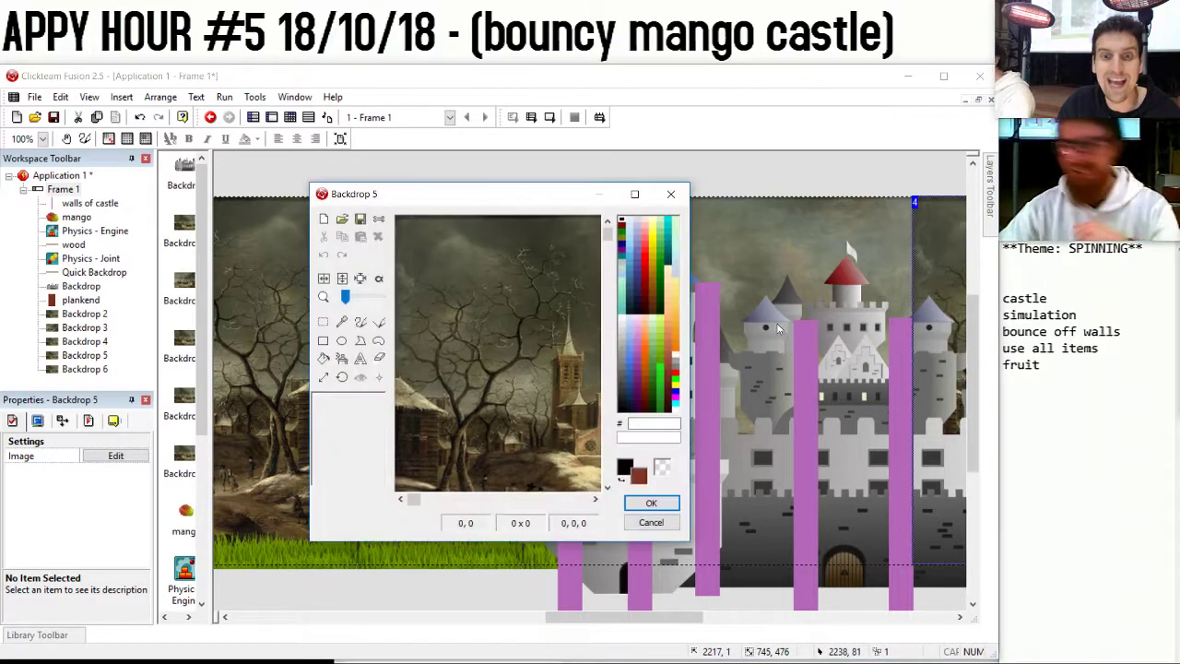
pyautogui.click(323, 278)
pyautogui.click(651, 502)
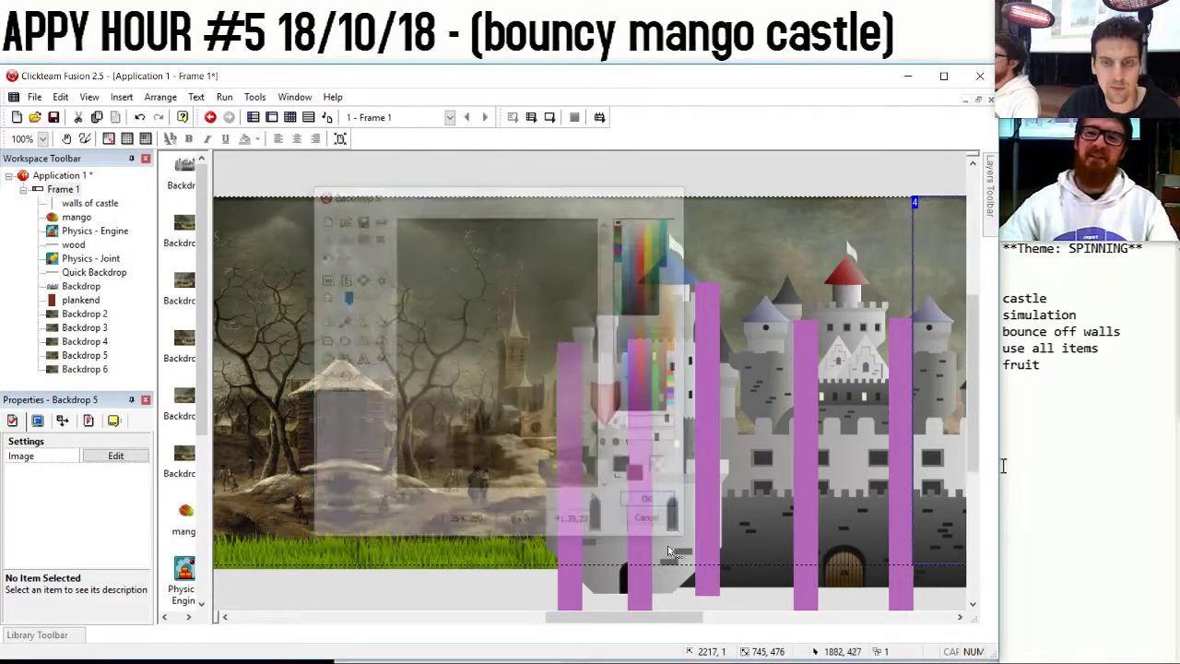
# Delete the last landscape backdrop at the far end of the frame and undo the deletion.
pyautogui.moveTo(724, 618); pyautogui.dragTo(893, 620)
pyautogui.click(770, 431)
pyautogui.press('Delete')
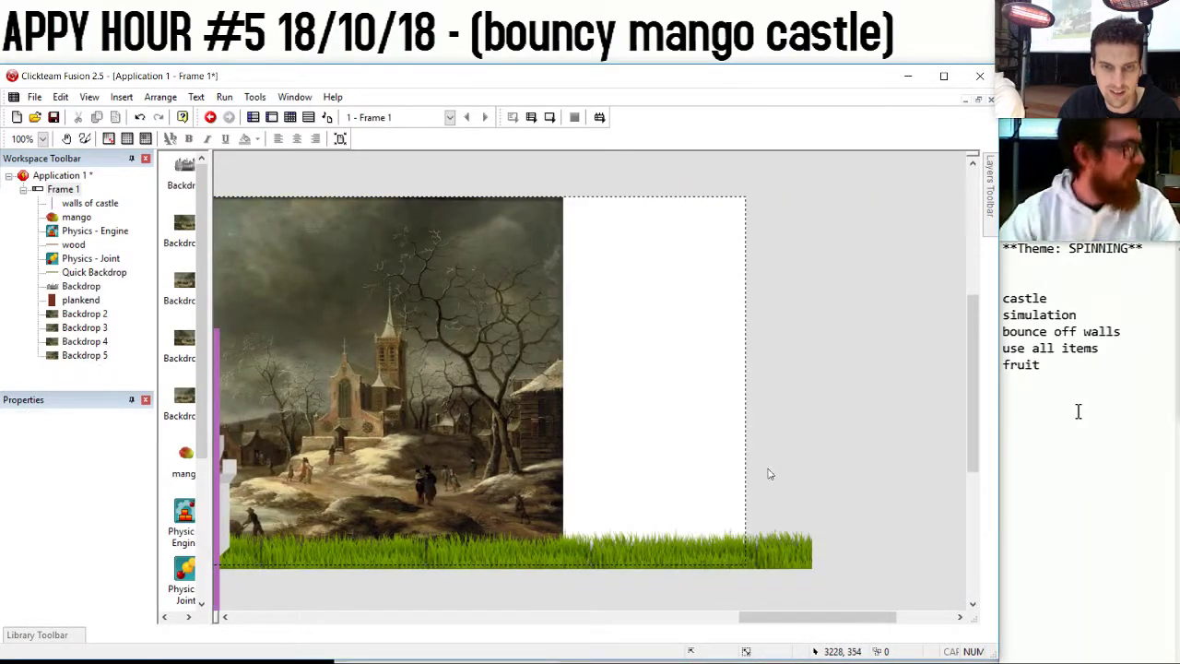
pyautogui.hotkey('ctrl', 'z')
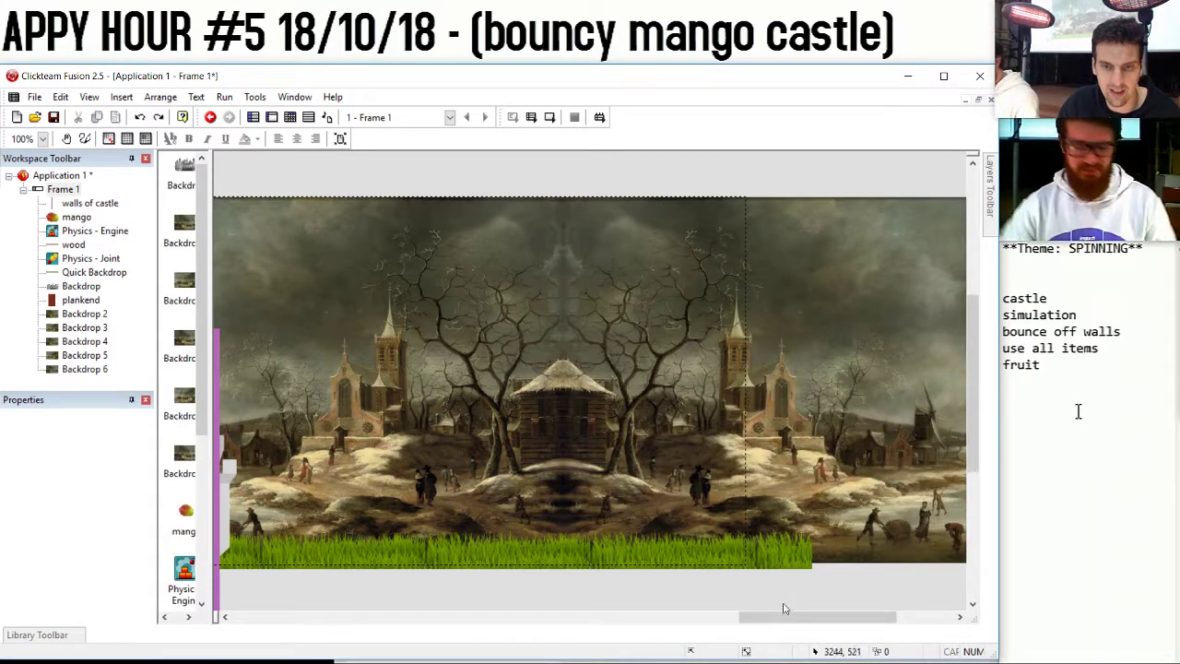
# Return to the start of the frame, test-run the game, and close the game window.
pyautogui.moveTo(784, 609); pyautogui.dragTo(341, 604)
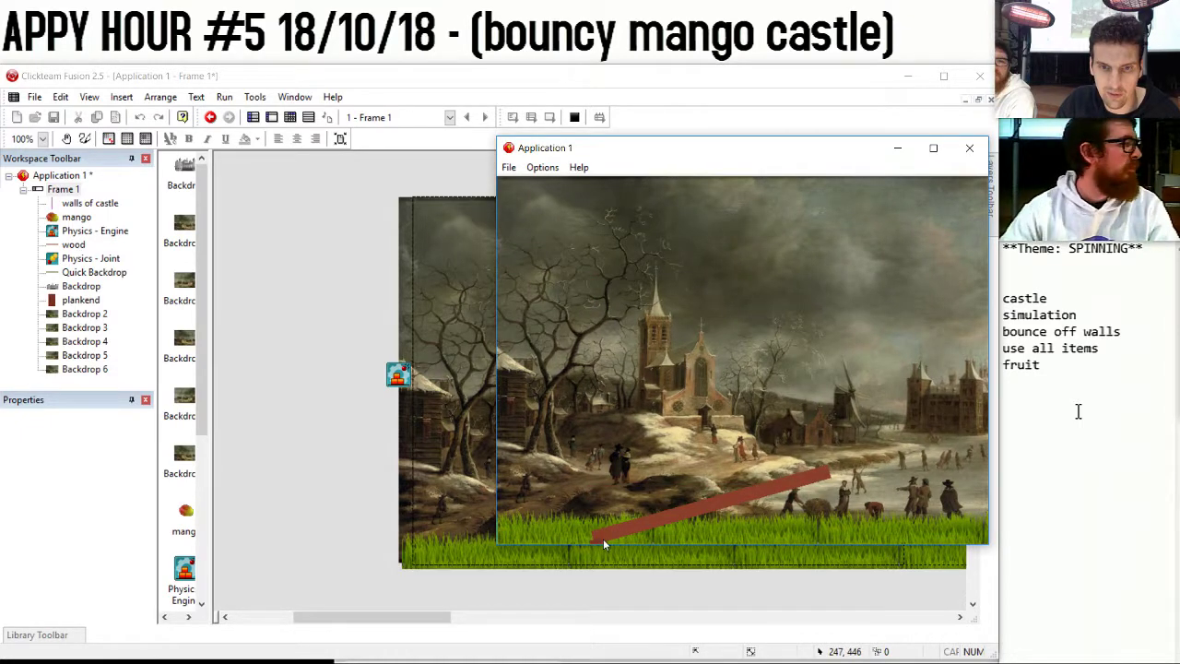
pyautogui.hotkey('alt', 'F4')
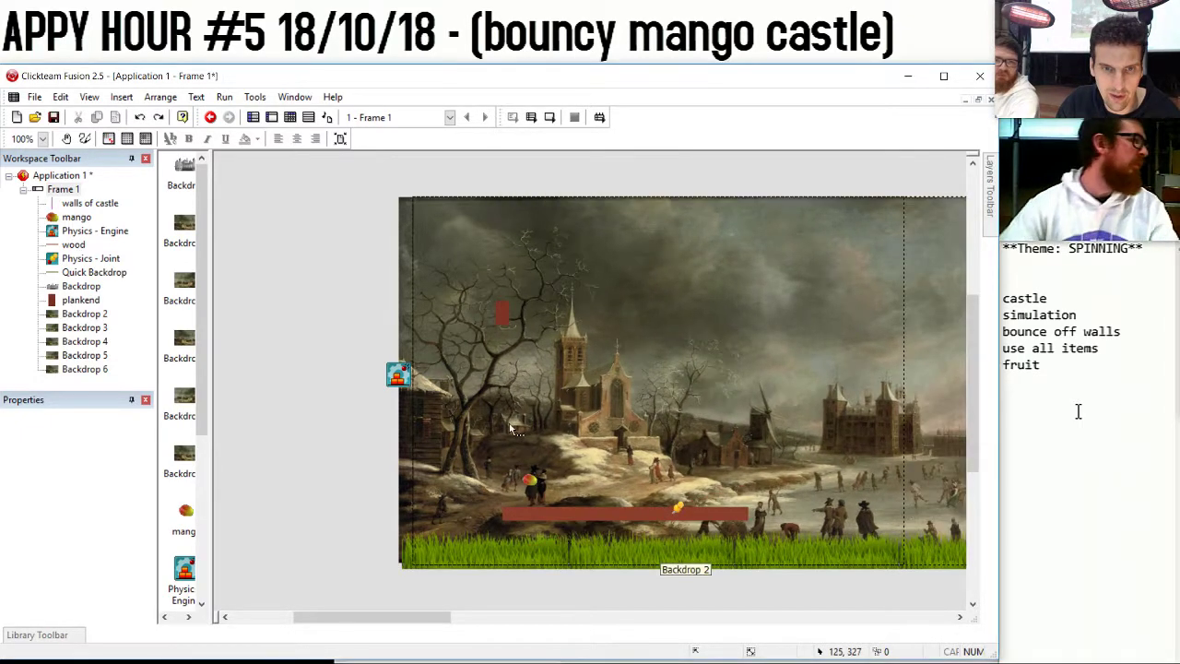
# Set plankend's gravity scale to 0 in its movement properties.
pyautogui.click(501, 314)
pyautogui.click(76, 421)
pyautogui.scroll(-1, 115, 512)
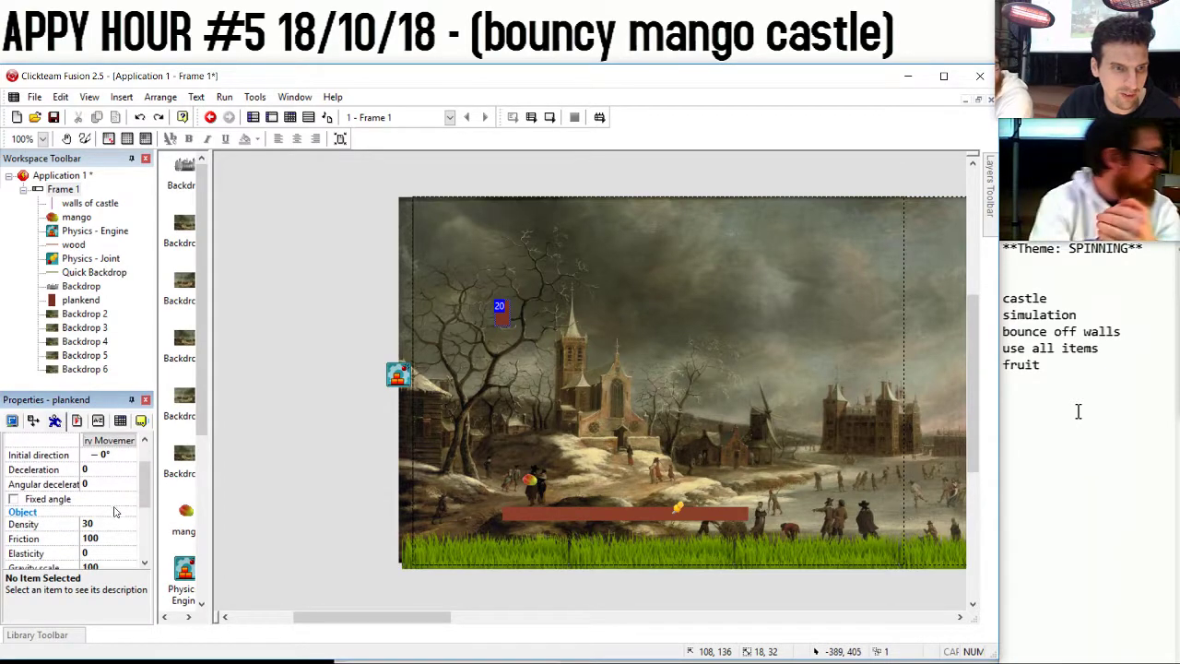
pyautogui.scroll(-1, 116, 512)
pyautogui.click(100, 520)
pyautogui.write('0')
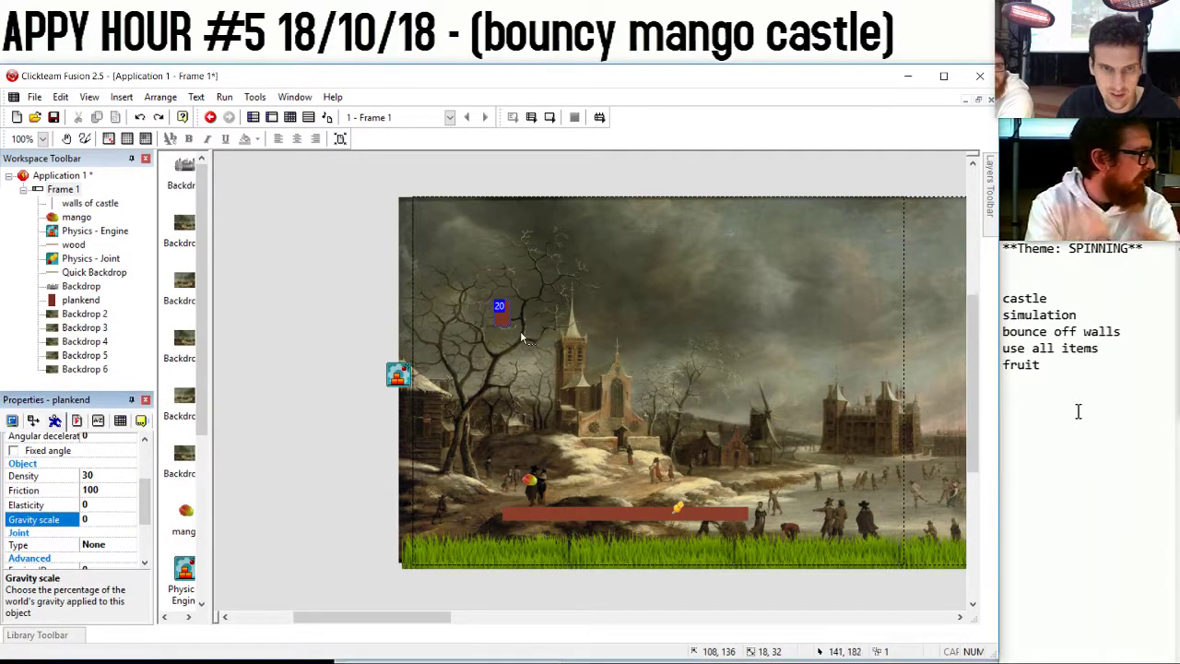
# Stretch plankend upwards to a size of about 18 x 55 pixels.
pyautogui.click(500, 309)
pyautogui.click(501, 309)
pyautogui.moveTo(503, 307); pyautogui.dragTo(502, 279)
# Run the application to test the mango against the taller plank end, and close the game window.
pyautogui.click(224, 97)
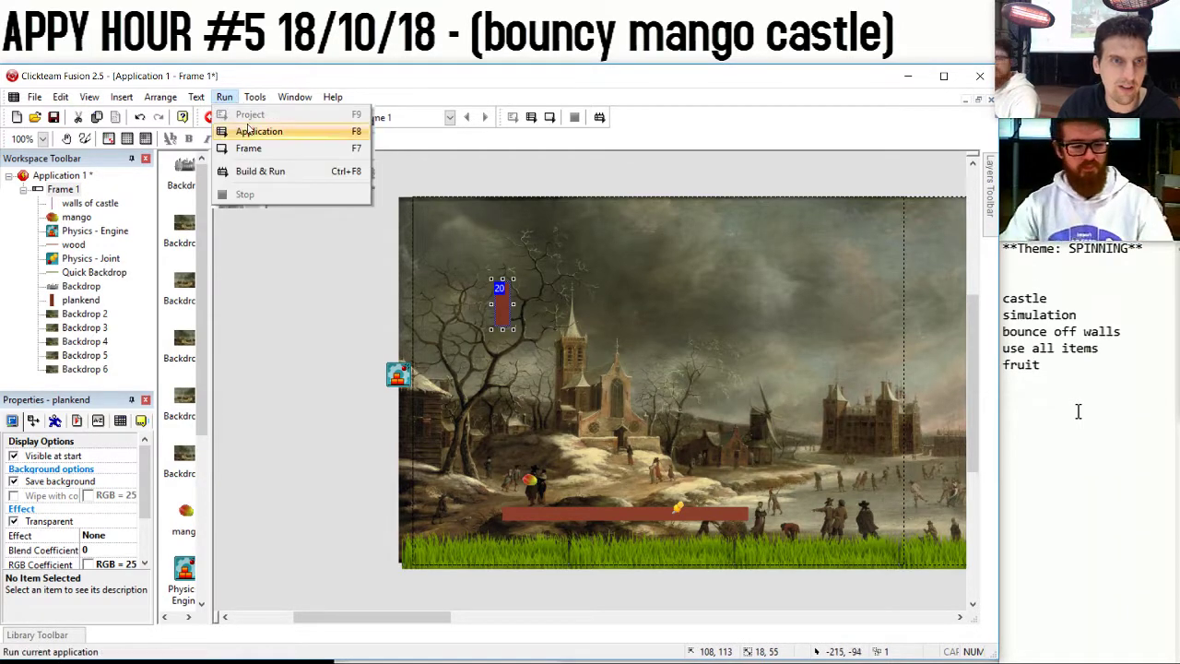
pyautogui.click(250, 130)
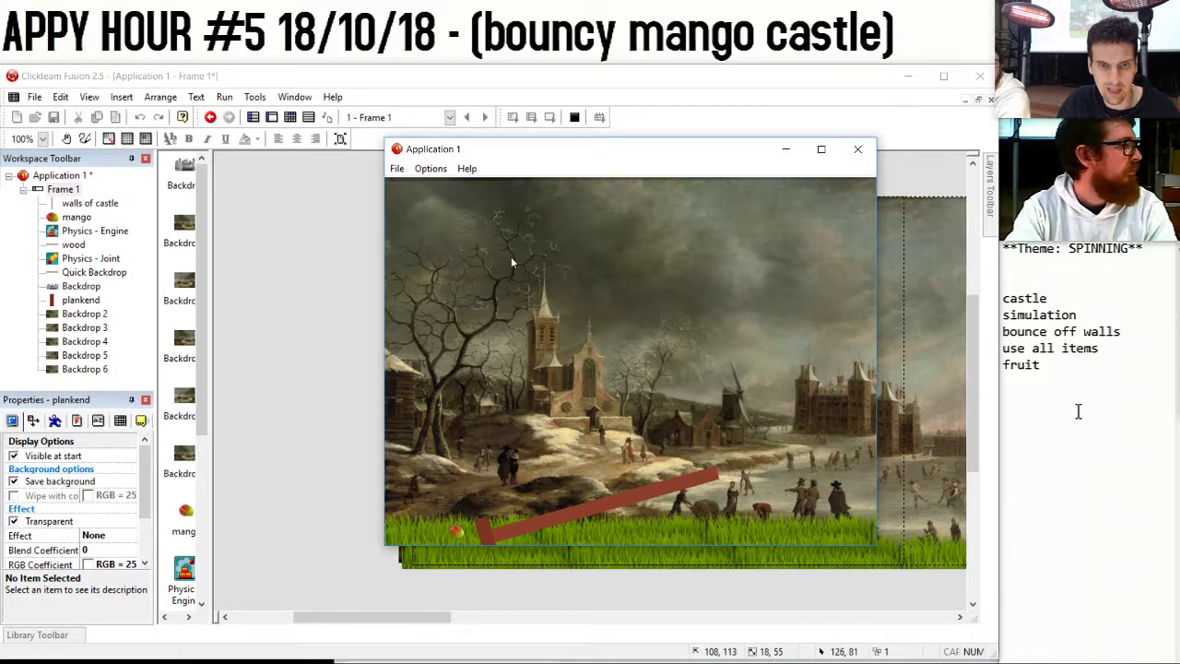
pyautogui.click(492, 531)
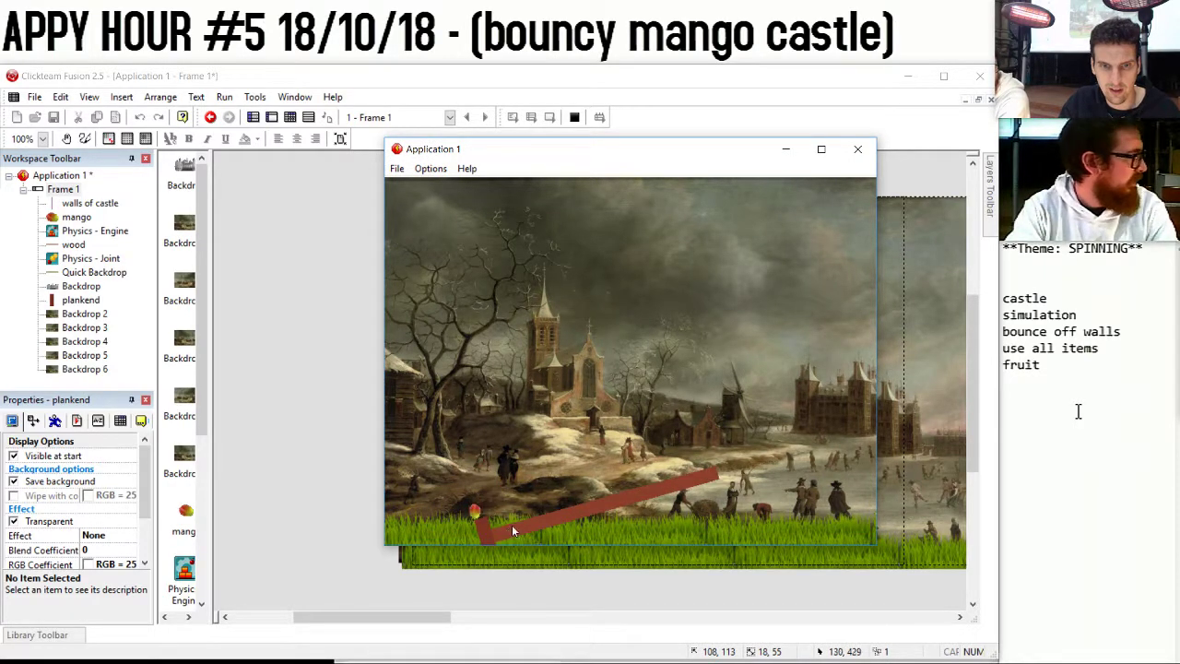
pyautogui.click(857, 149)
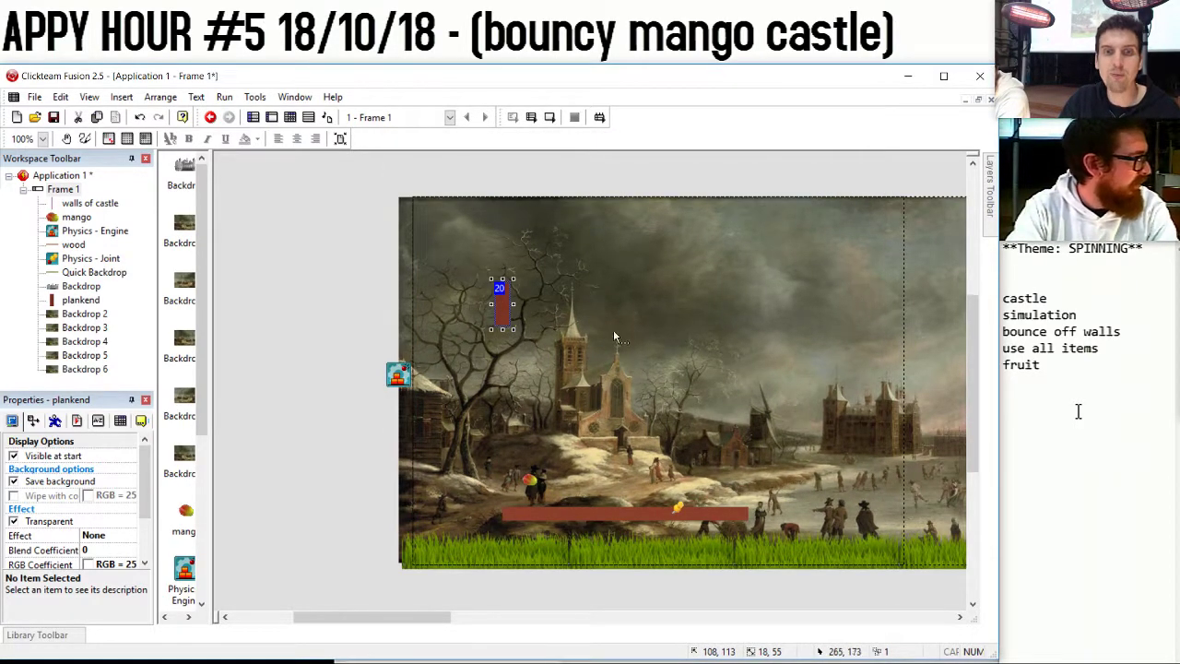
# Move the mango down onto the wooden plank, to about 142, 387.
pyautogui.click(528, 481)
pyautogui.moveTo(526, 503); pyautogui.dragTo(526, 501)
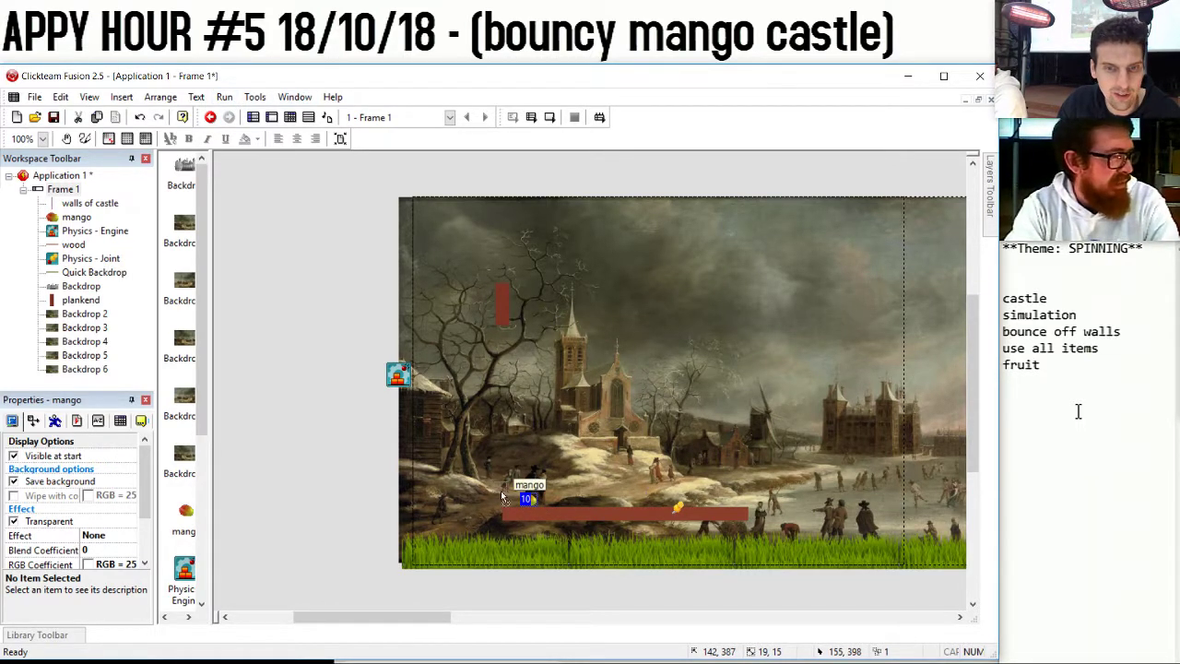
# Move the mango up slightly to 139, 378, test how it lands on the plank by running the application, and close the game.
pyautogui.moveTo(529, 500); pyautogui.dragTo(527, 493)
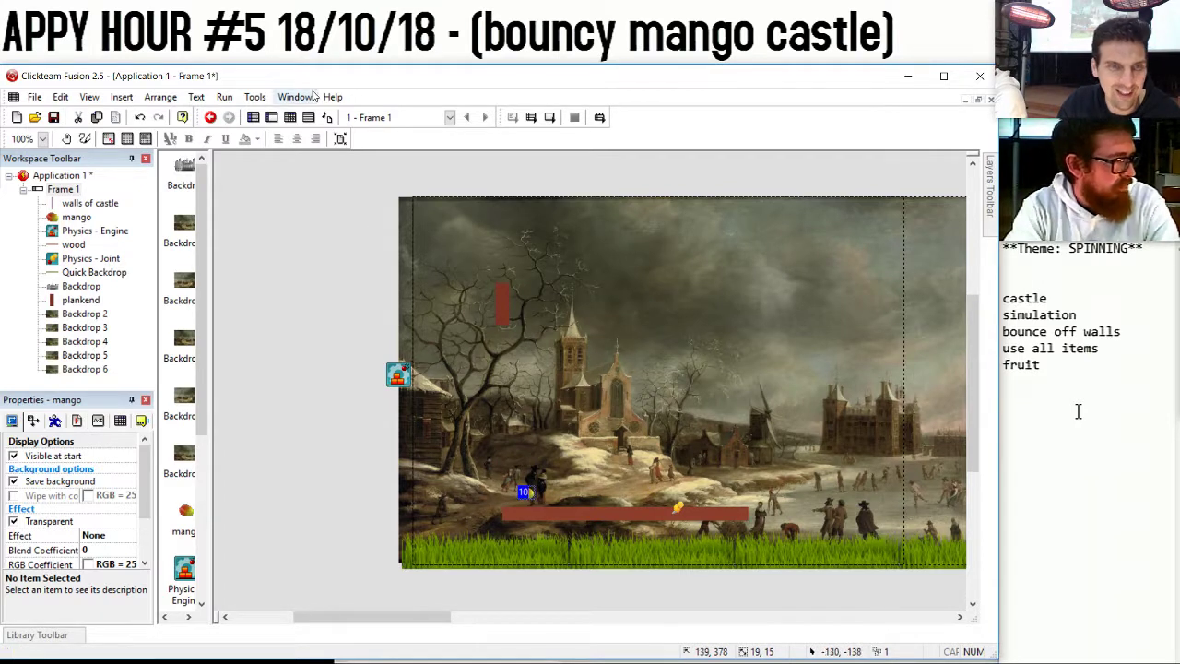
pyautogui.click(232, 98)
pyautogui.click(247, 150)
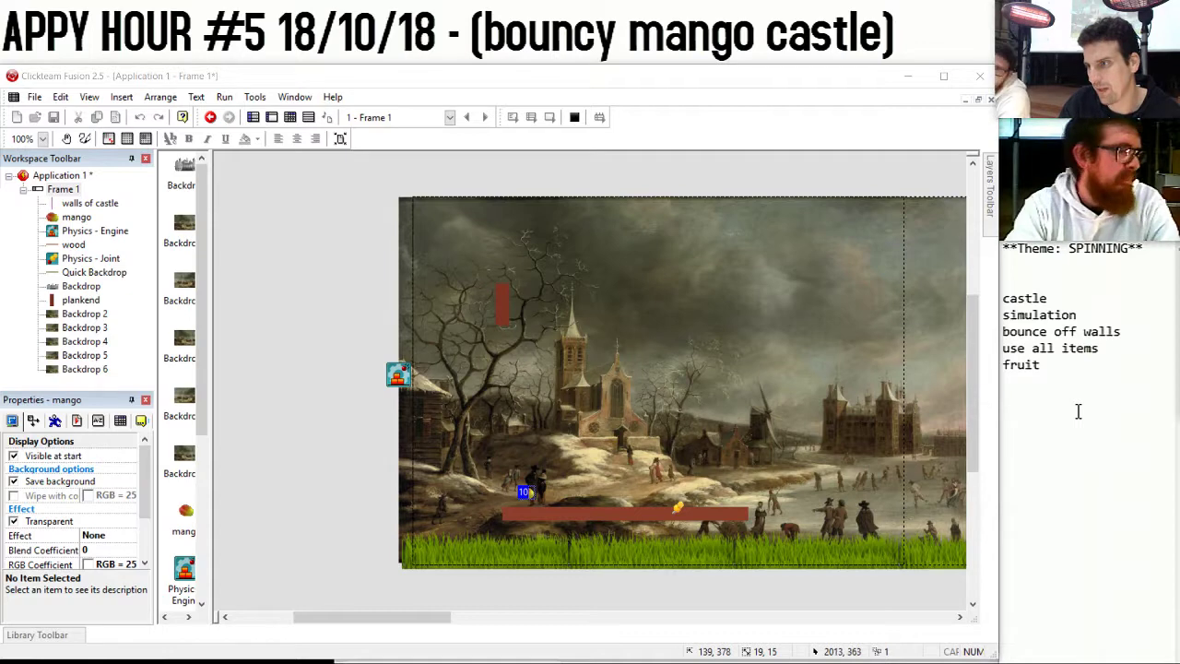
pyautogui.moveTo(1179, 194); pyautogui.dragTo(412, 140)
pyautogui.hotkey('alt', 'F4')
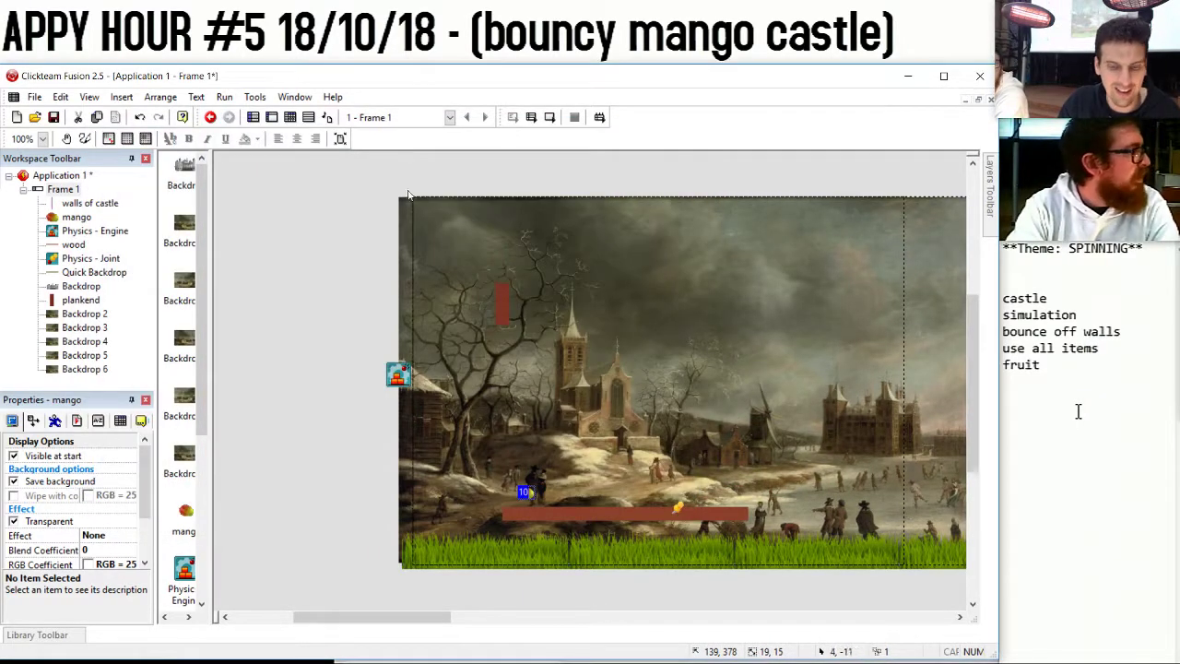
pyautogui.press('F7')
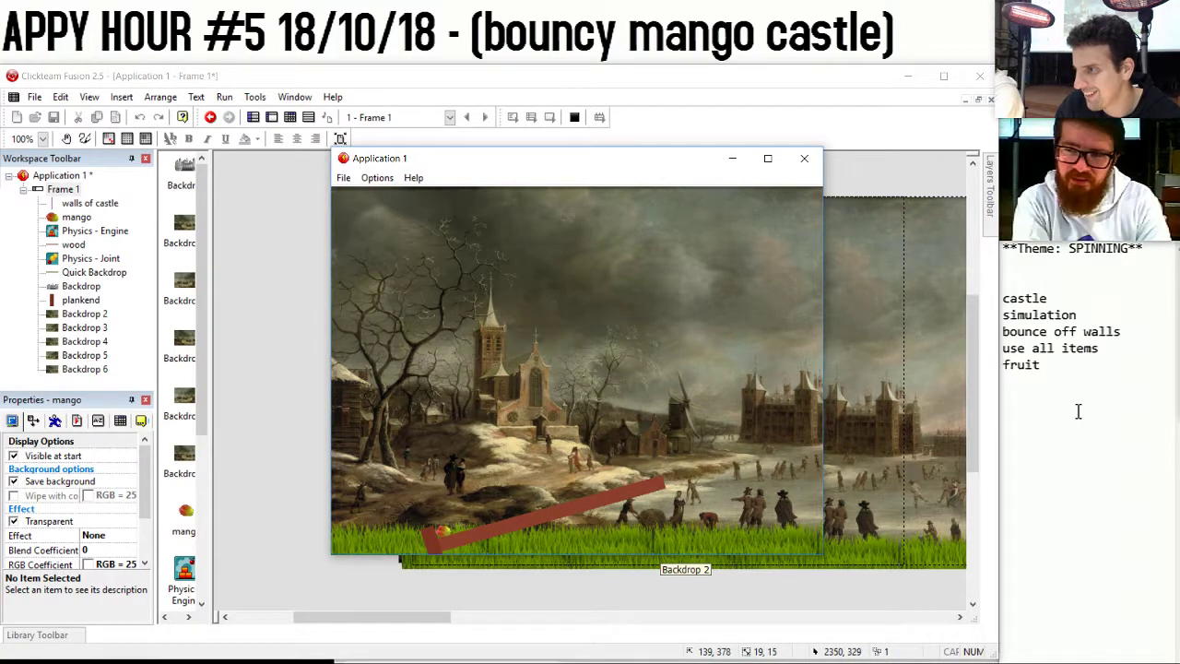
pyautogui.click(1079, 412)
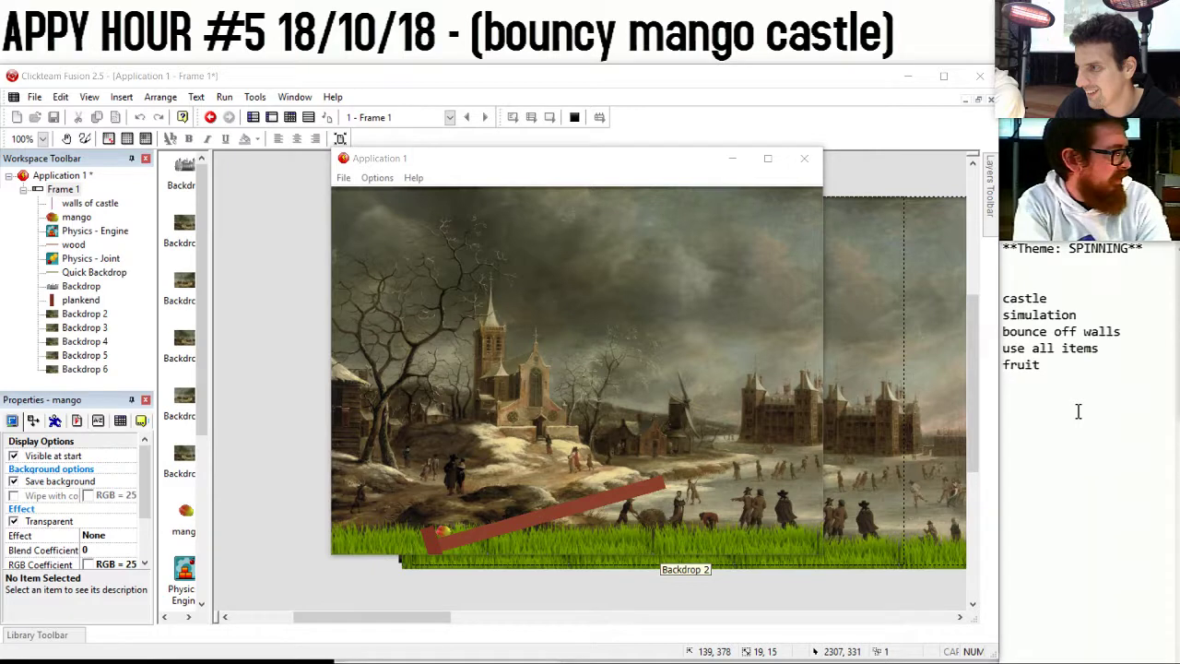
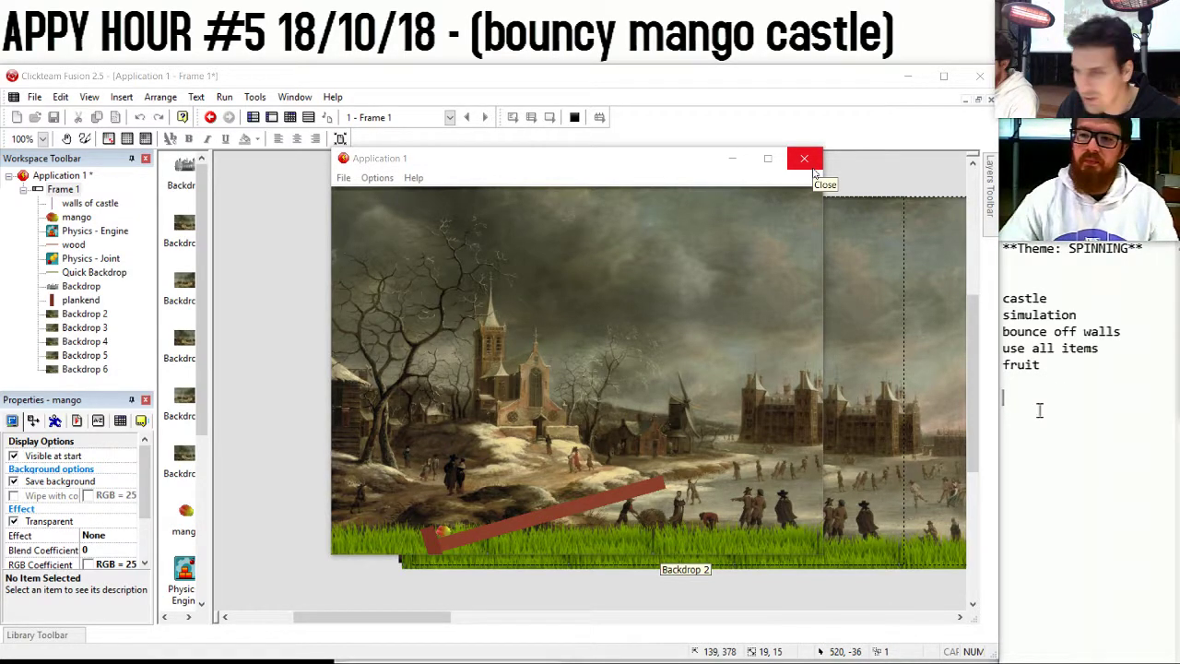
pyautogui.click(814, 170)
# Insert an Active object in the sky above the plank, at about 329, 160, and name it "big melon".
pyautogui.doubleClick(222, 343)
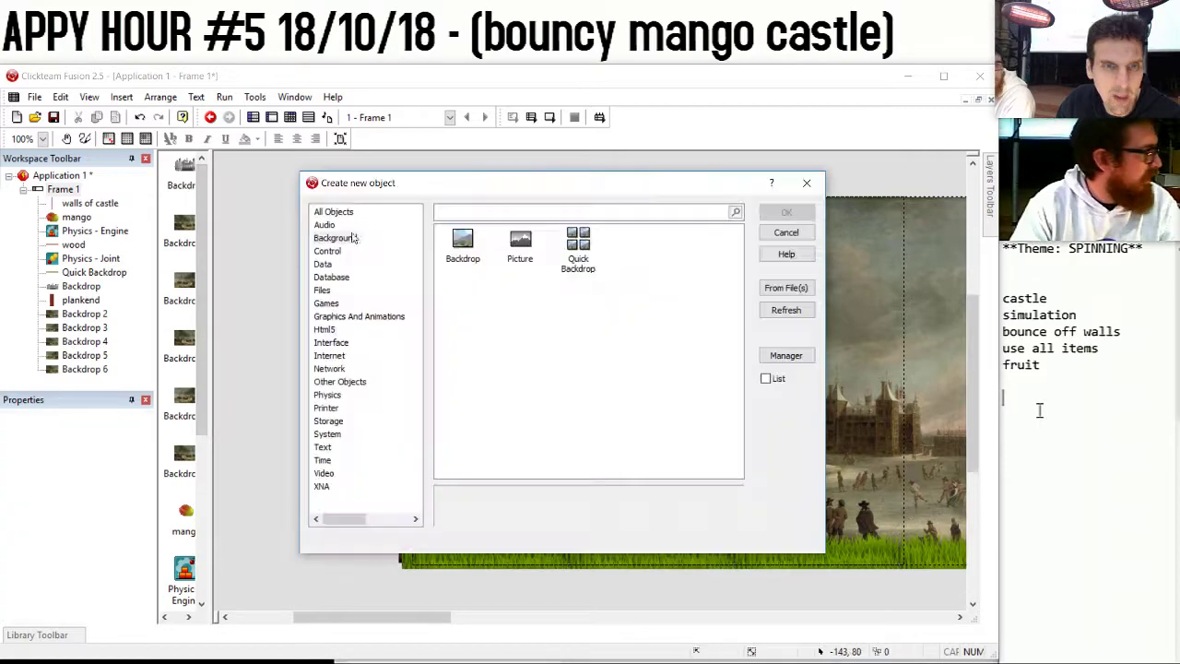
pyautogui.doubleClick(463, 241)
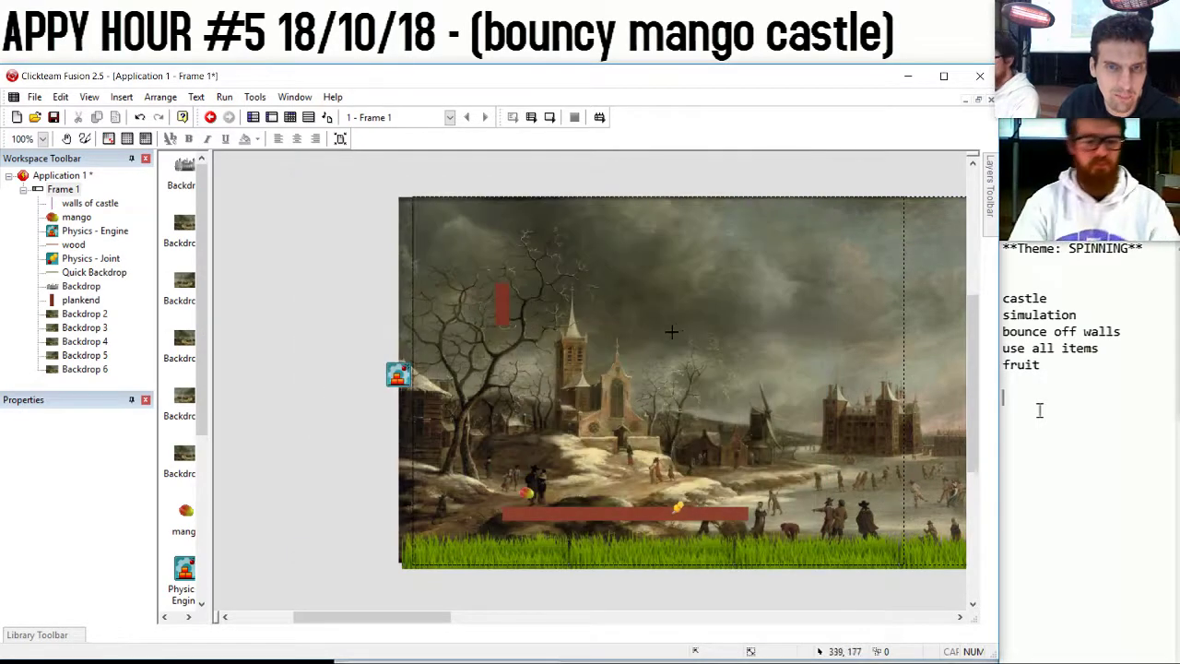
pyautogui.click(677, 331)
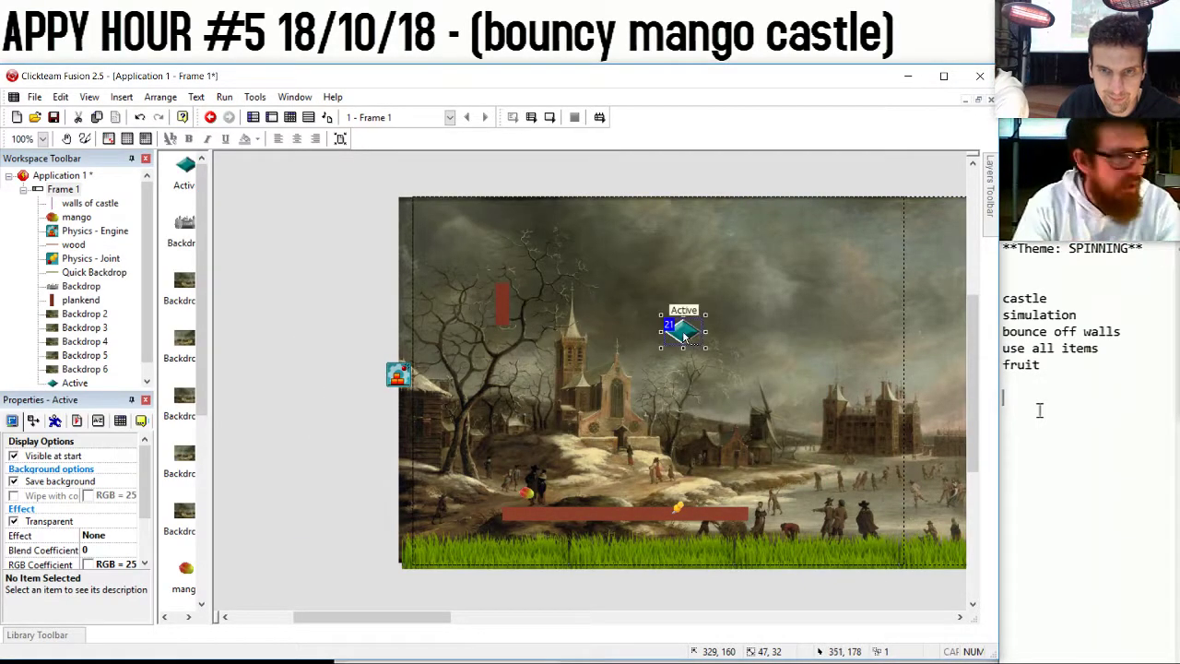
pyautogui.click(685, 332)
pyautogui.press('F2')
pyautogui.write('melon')
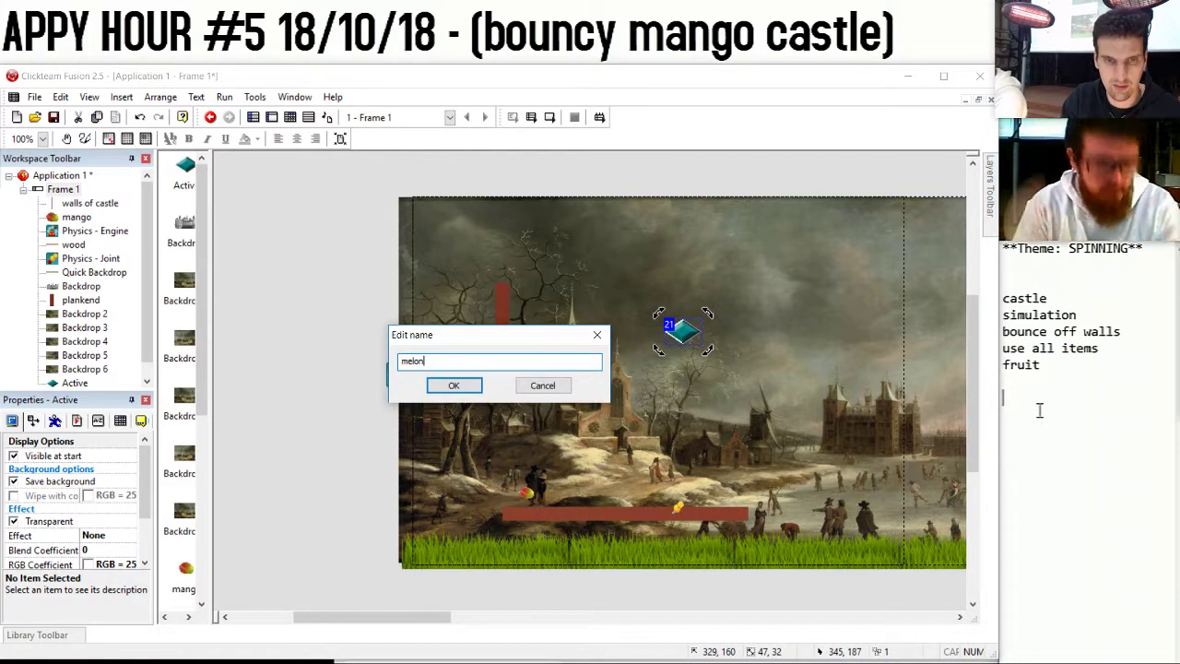
pyautogui.write('ig')
pyautogui.press('Return')
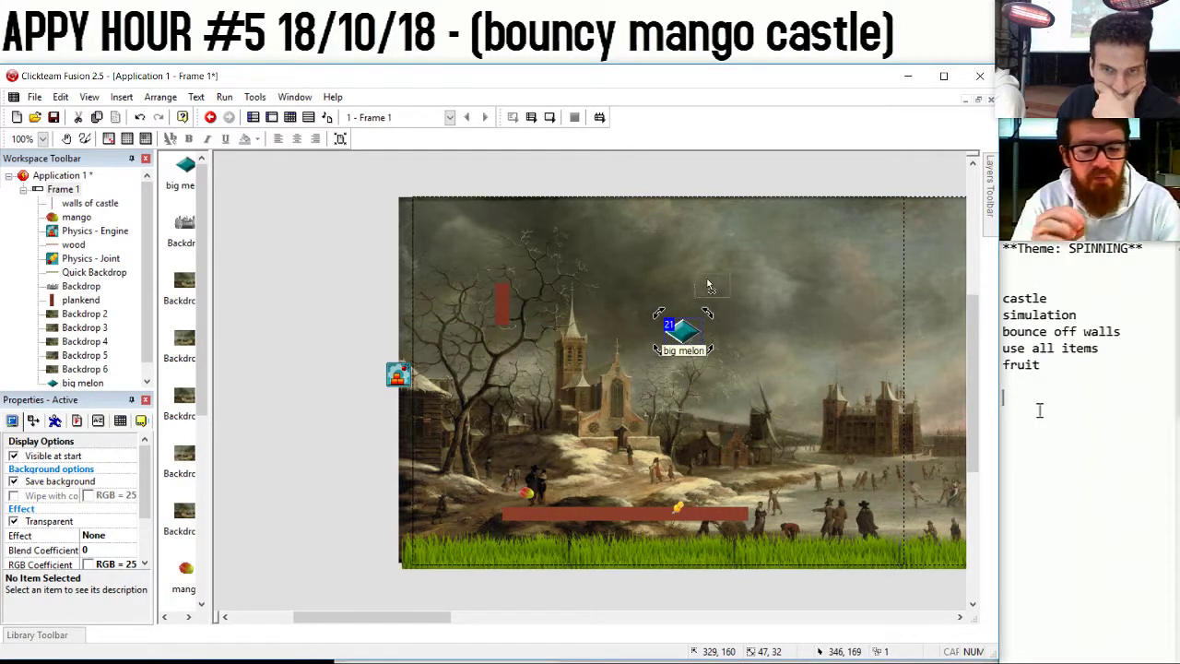
# Move big melon to about 365, 83 and set its movement type to Physics - Axial movement.
pyautogui.moveTo(693, 329); pyautogui.dragTo(724, 269)
pyautogui.click(52, 424)
pyautogui.click(105, 474)
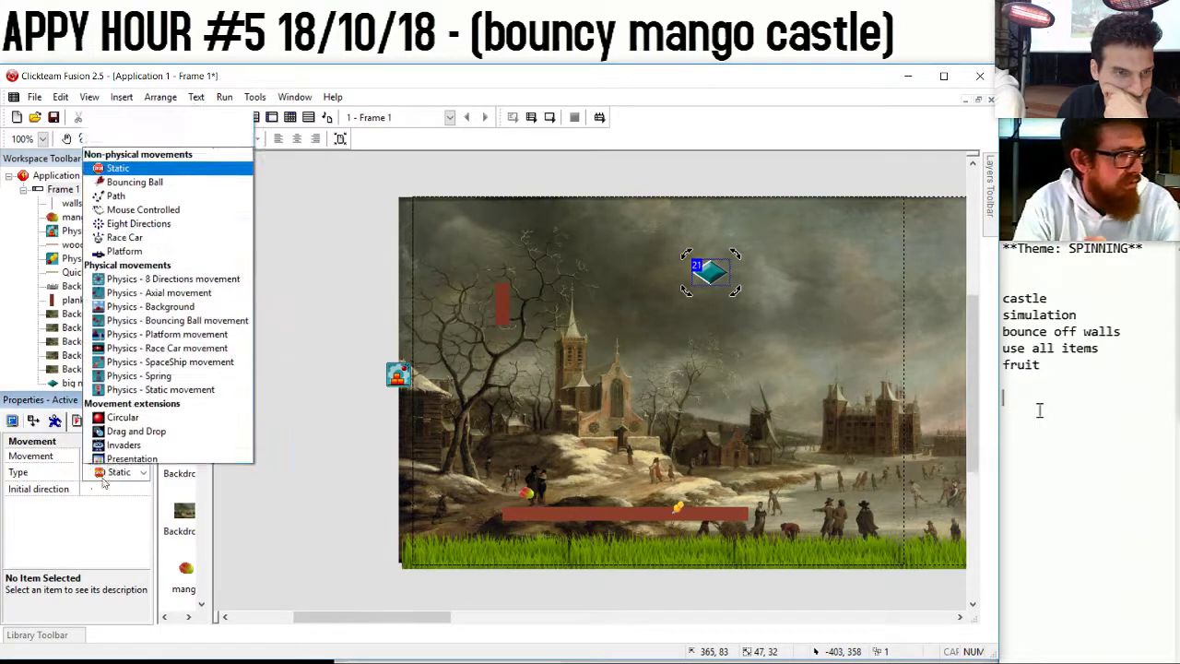
pyautogui.click(199, 290)
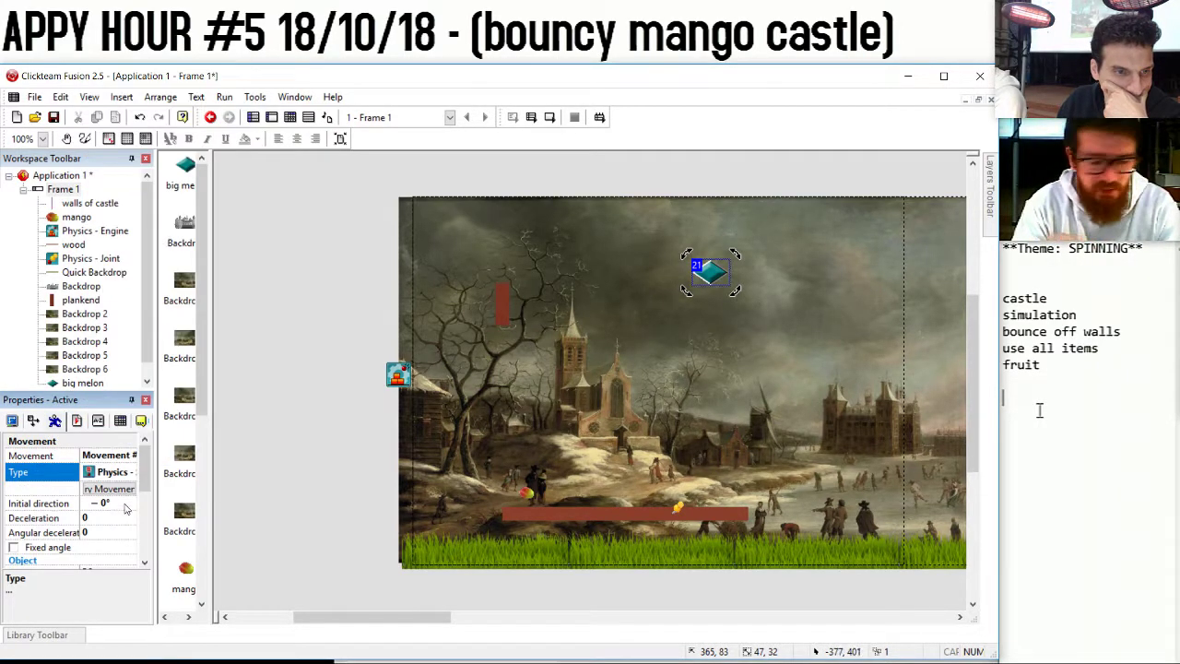
# Set big melon's density to 90 in its movement properties.
pyautogui.scroll(-5, 125, 508)
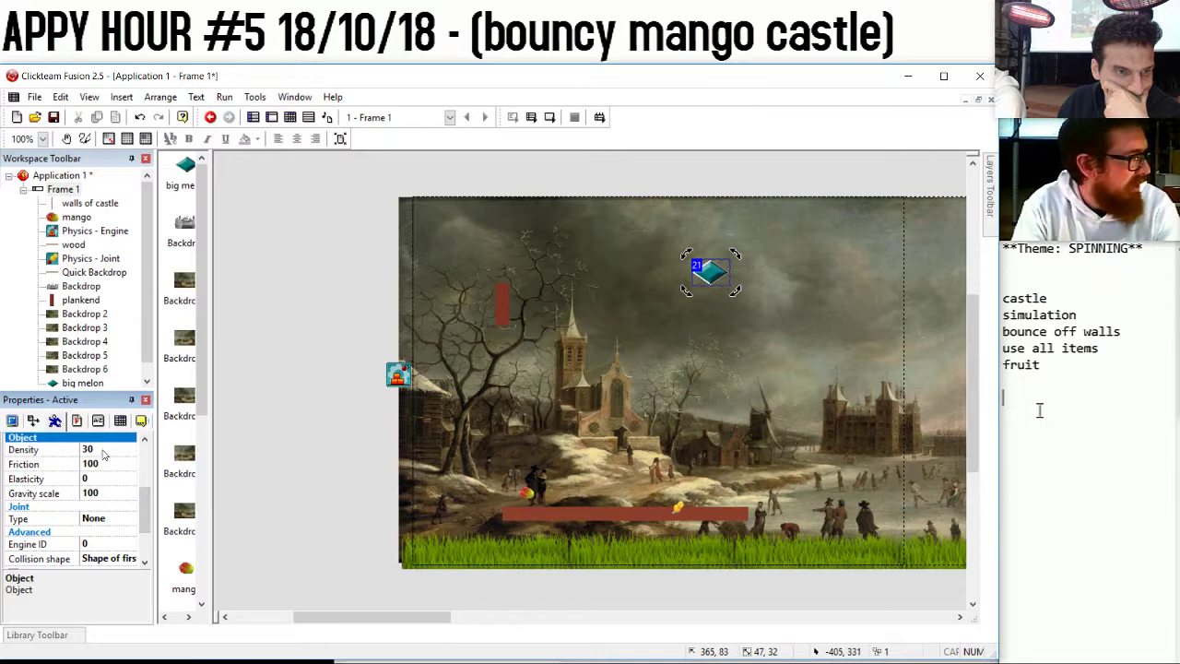
pyautogui.click(103, 450)
pyautogui.write('90')
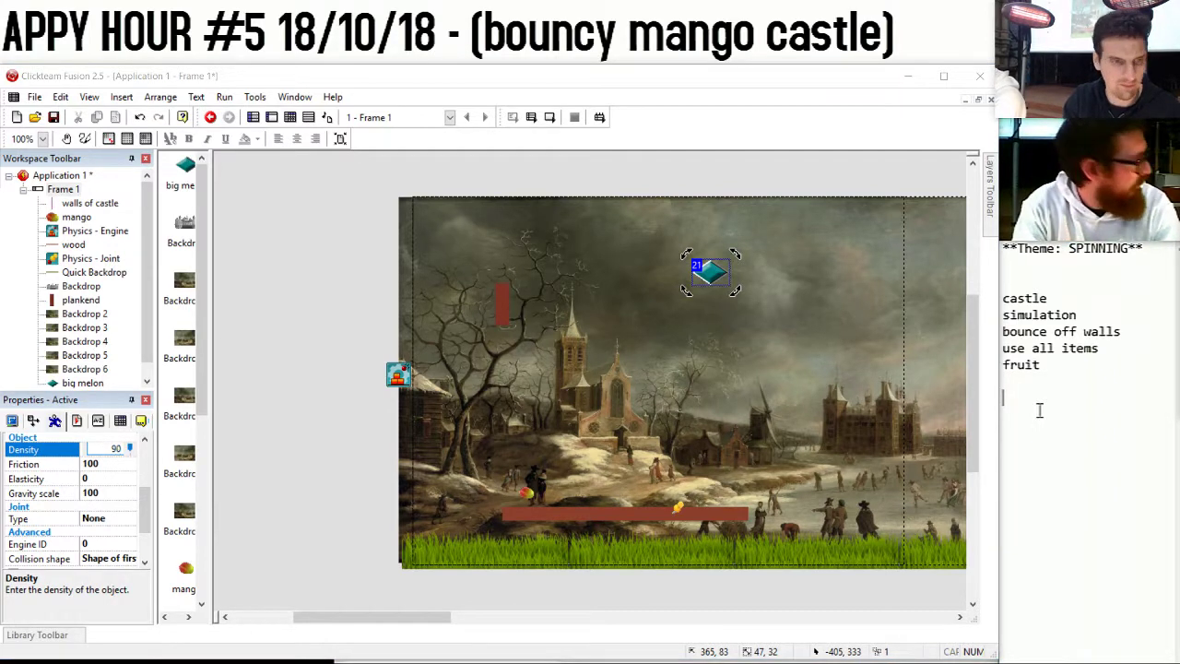
pyautogui.press('Return')
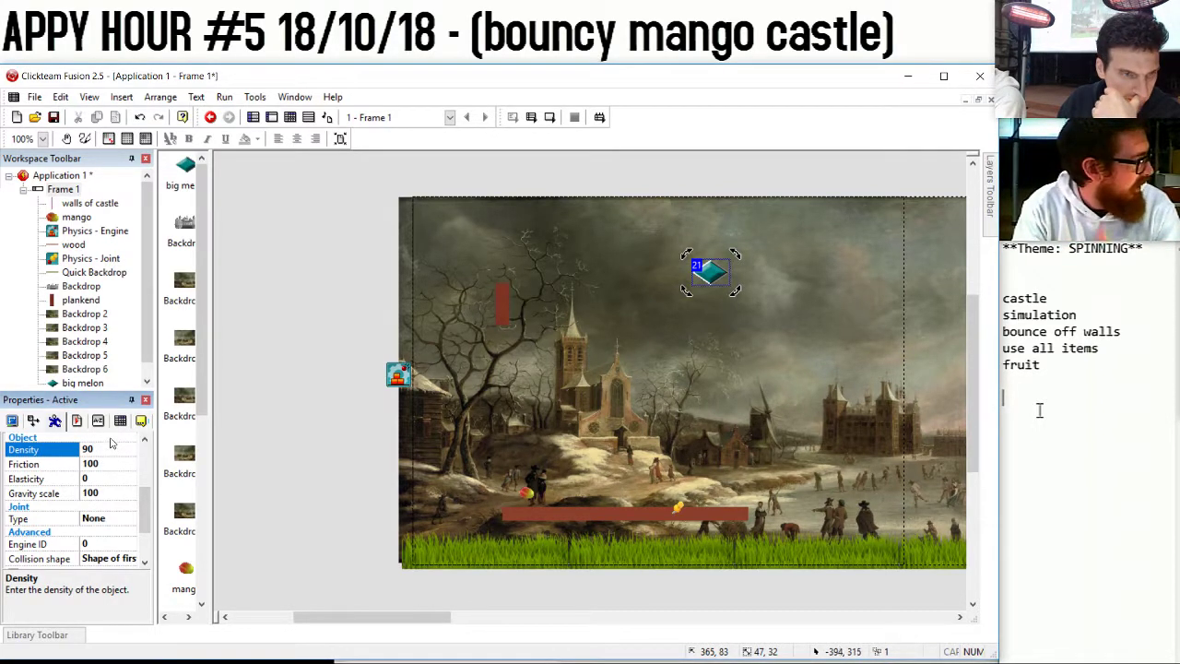
# Look through big melon's display, runtime, values and events properties.
pyautogui.click(120, 421)
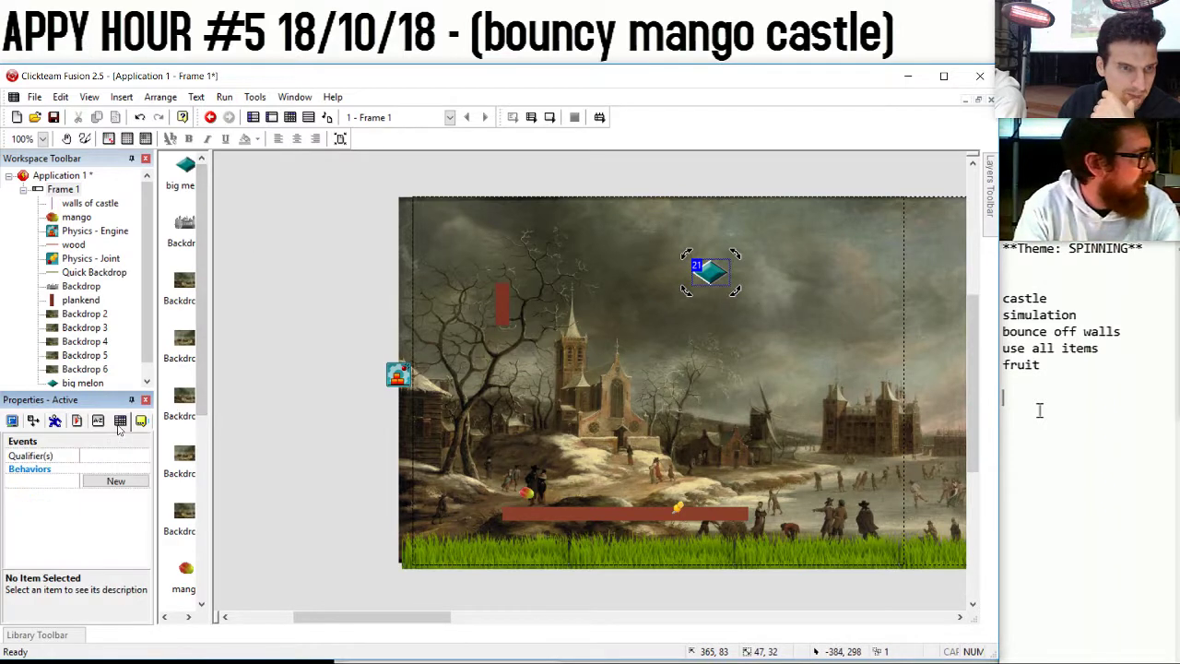
pyautogui.click(99, 421)
pyautogui.click(120, 420)
pyautogui.click(99, 420)
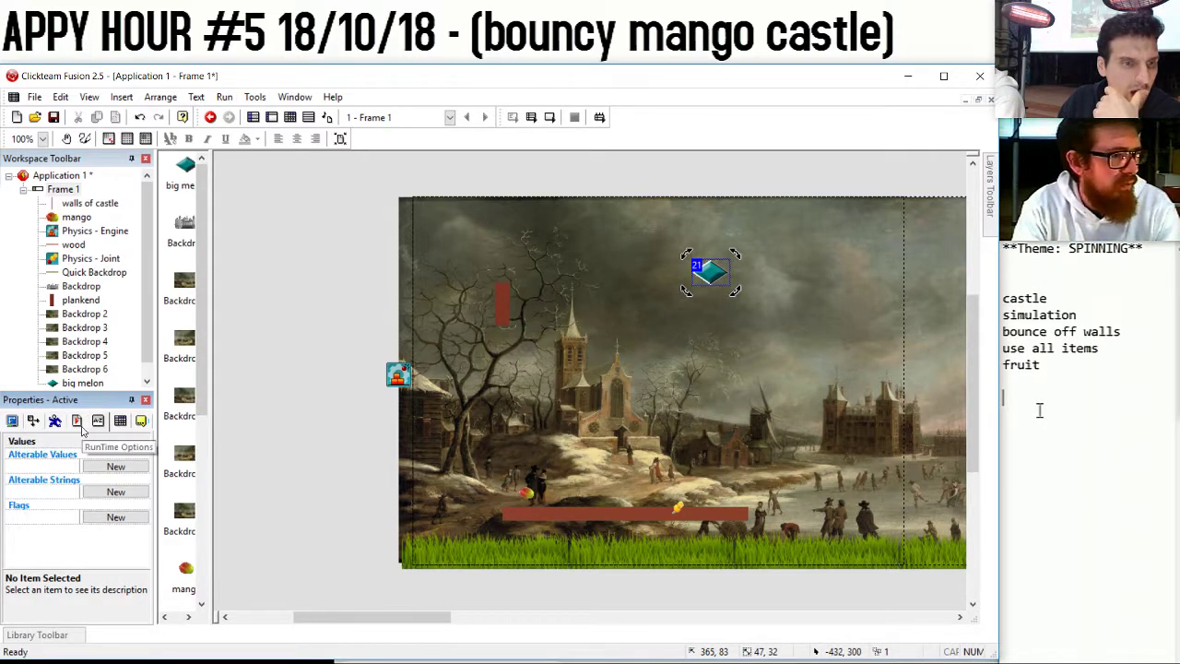
pyautogui.click(78, 421)
pyautogui.click(32, 421)
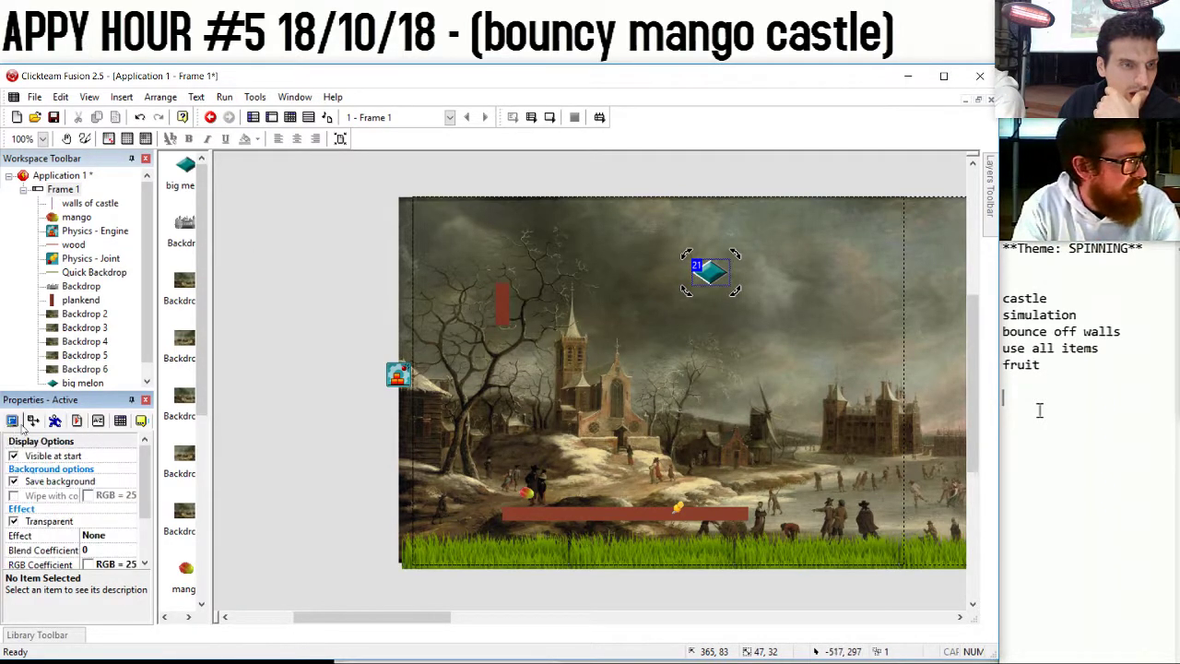
pyautogui.click(99, 421)
pyautogui.click(120, 420)
pyautogui.click(99, 421)
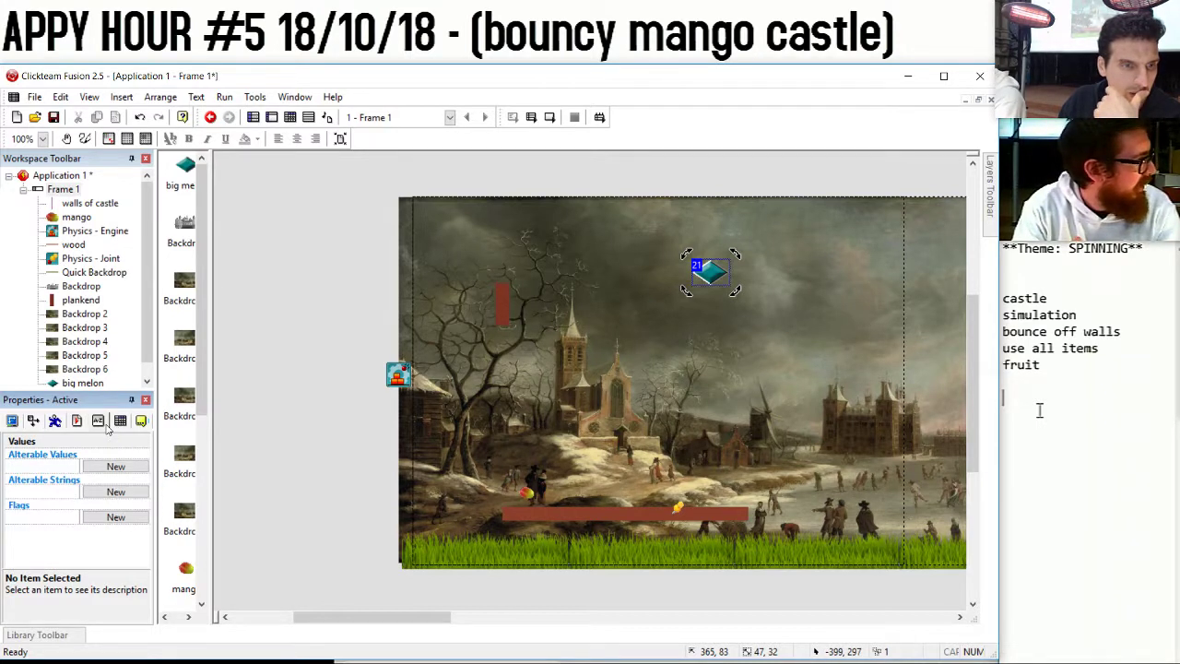
pyautogui.click(120, 421)
pyautogui.click(74, 423)
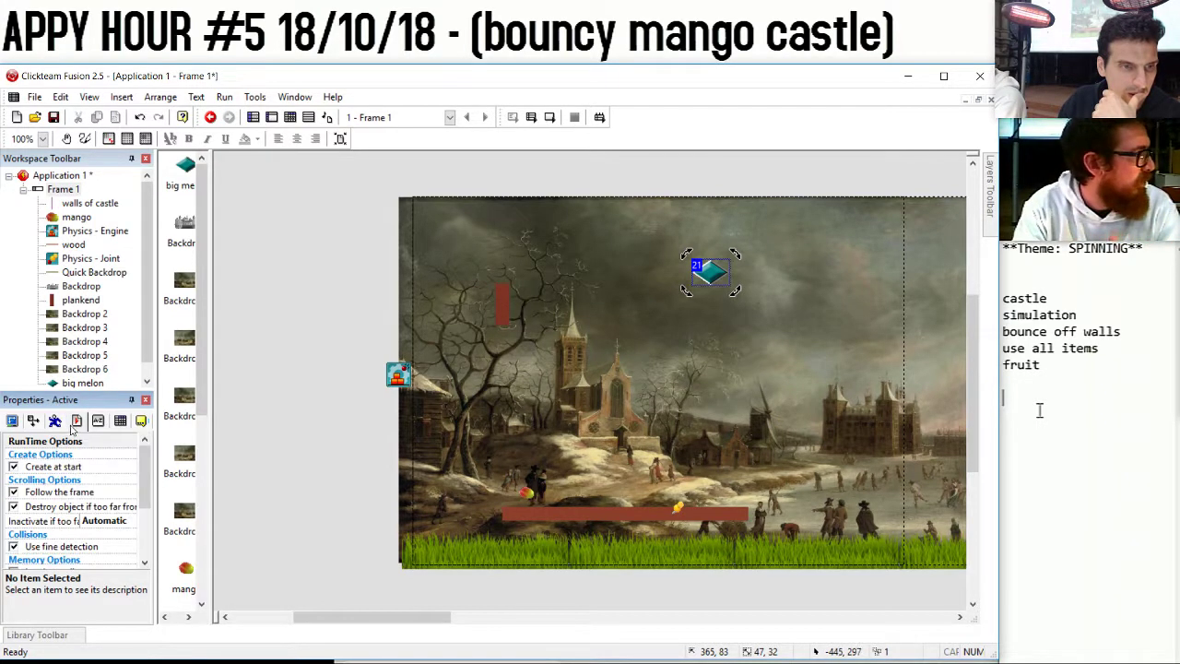
pyautogui.click(97, 421)
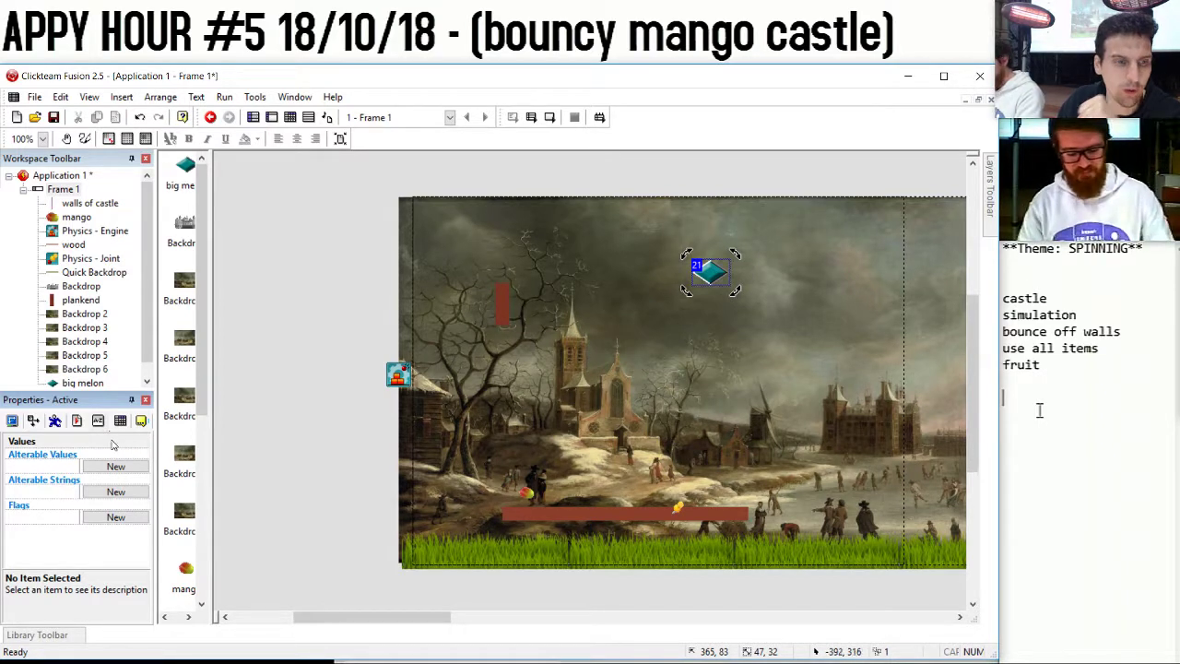
pyautogui.click(120, 422)
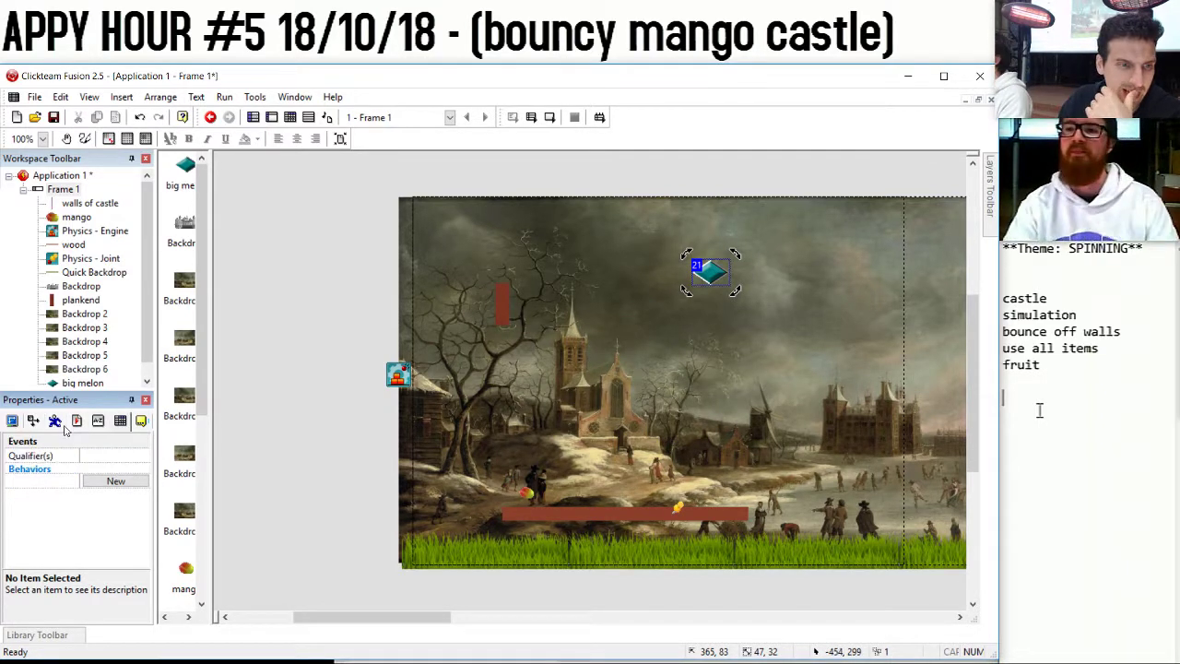
pyautogui.click(12, 422)
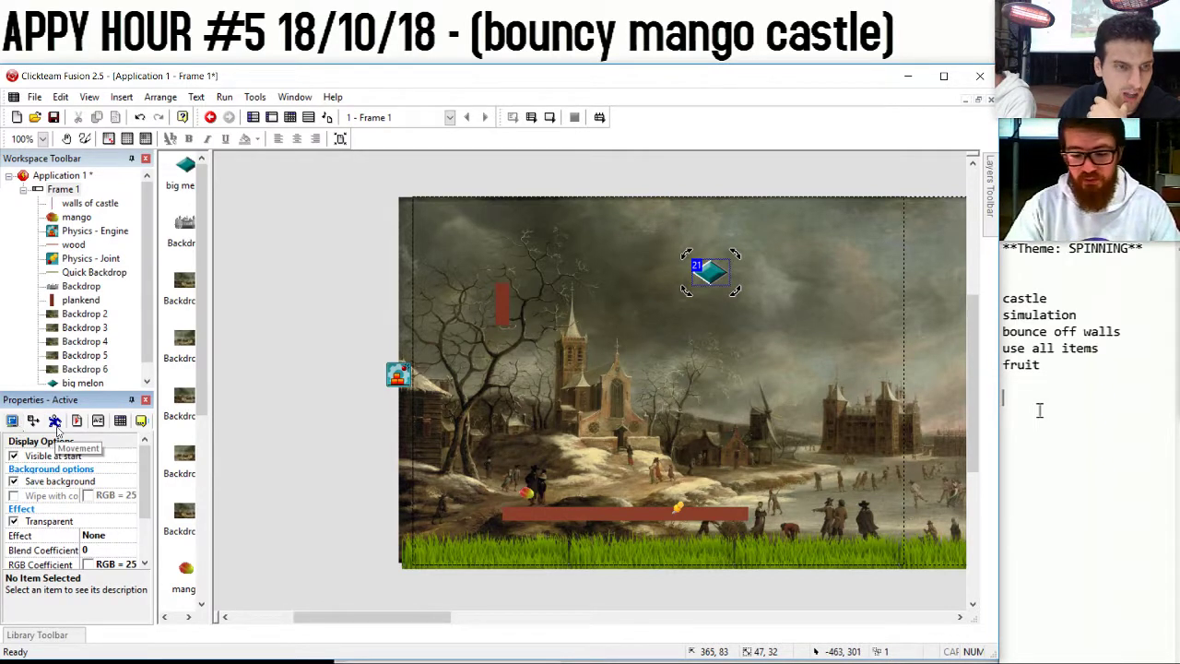
pyautogui.click(100, 422)
# Add the Obstacles qualifier to big melon in its events properties.
pyautogui.click(120, 421)
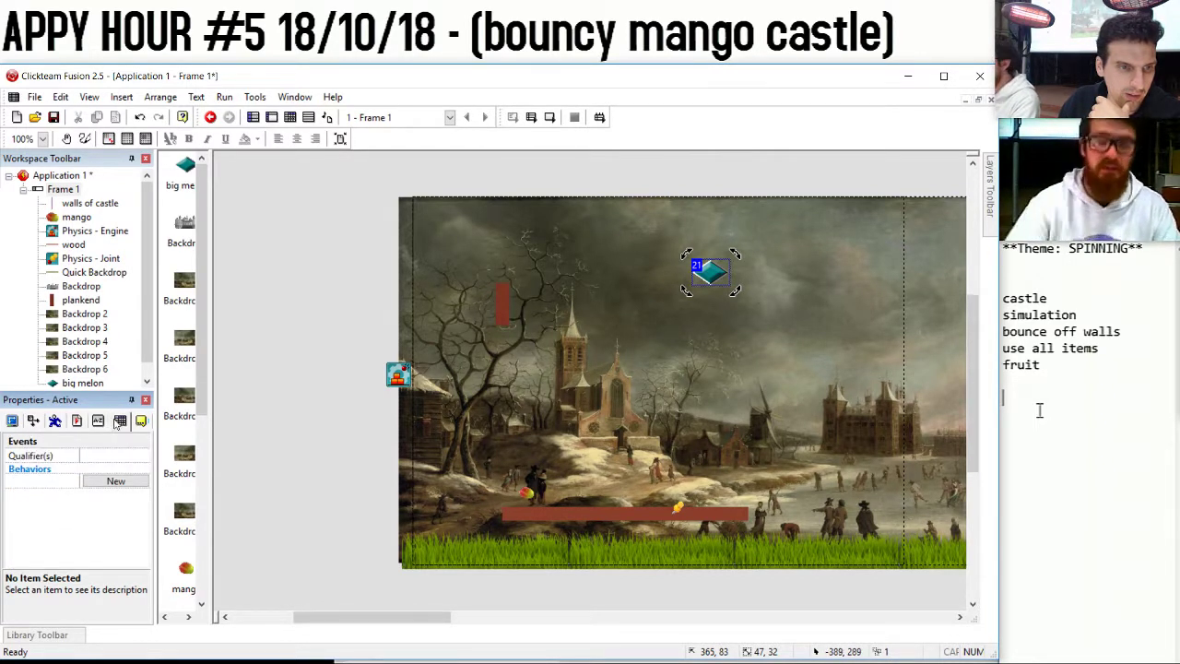
pyautogui.click(116, 456)
pyautogui.click(130, 456)
pyautogui.click(549, 418)
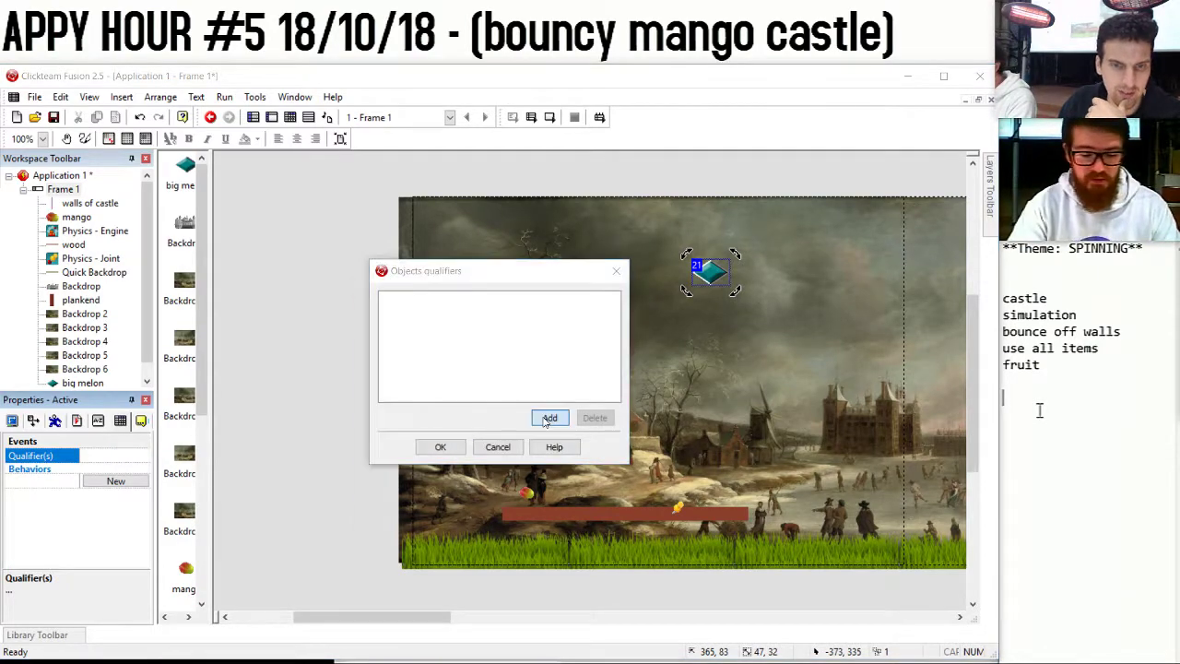
pyautogui.scroll(-5, 645, 421)
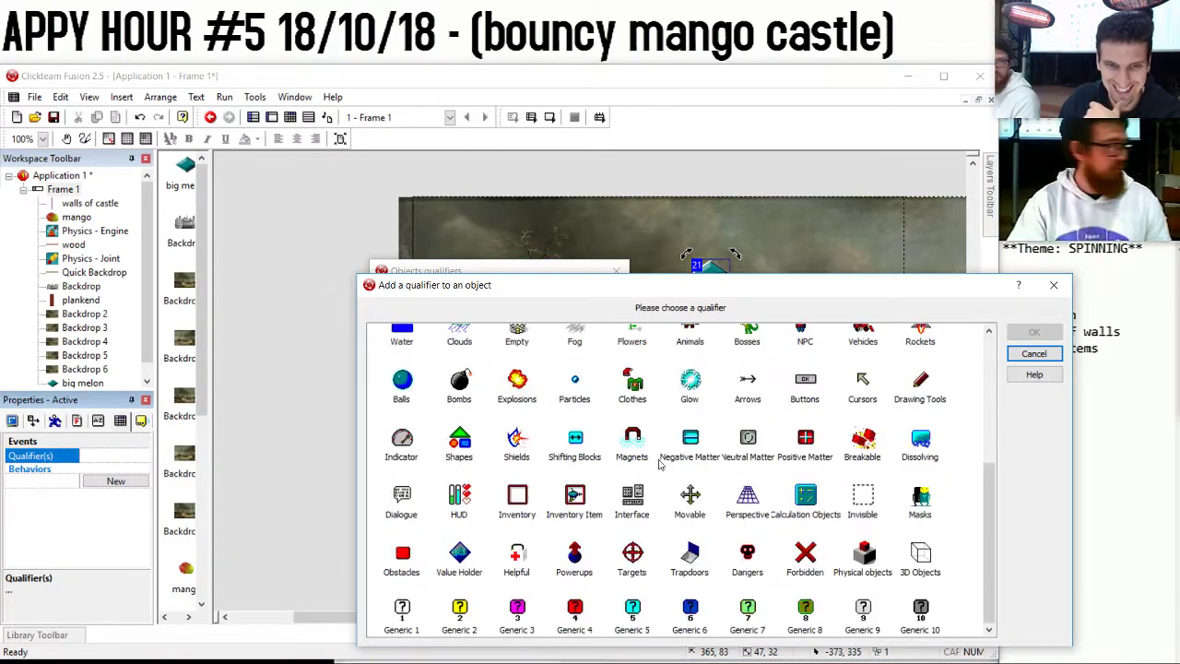
pyautogui.doubleClick(387, 570)
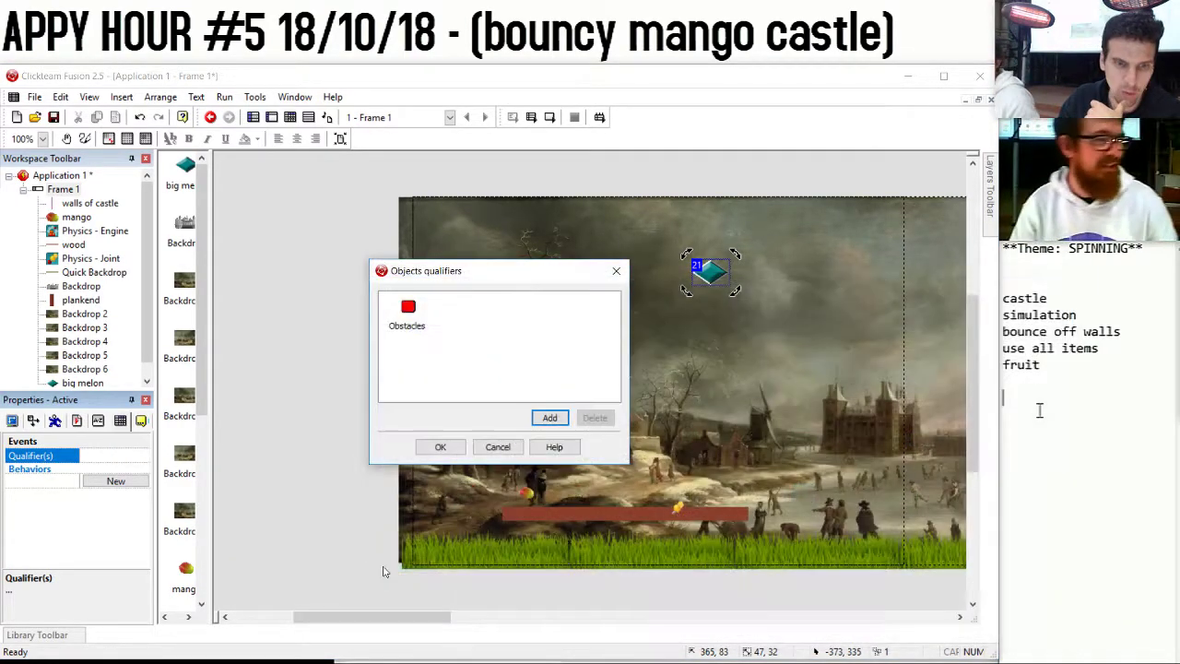
pyautogui.click(440, 447)
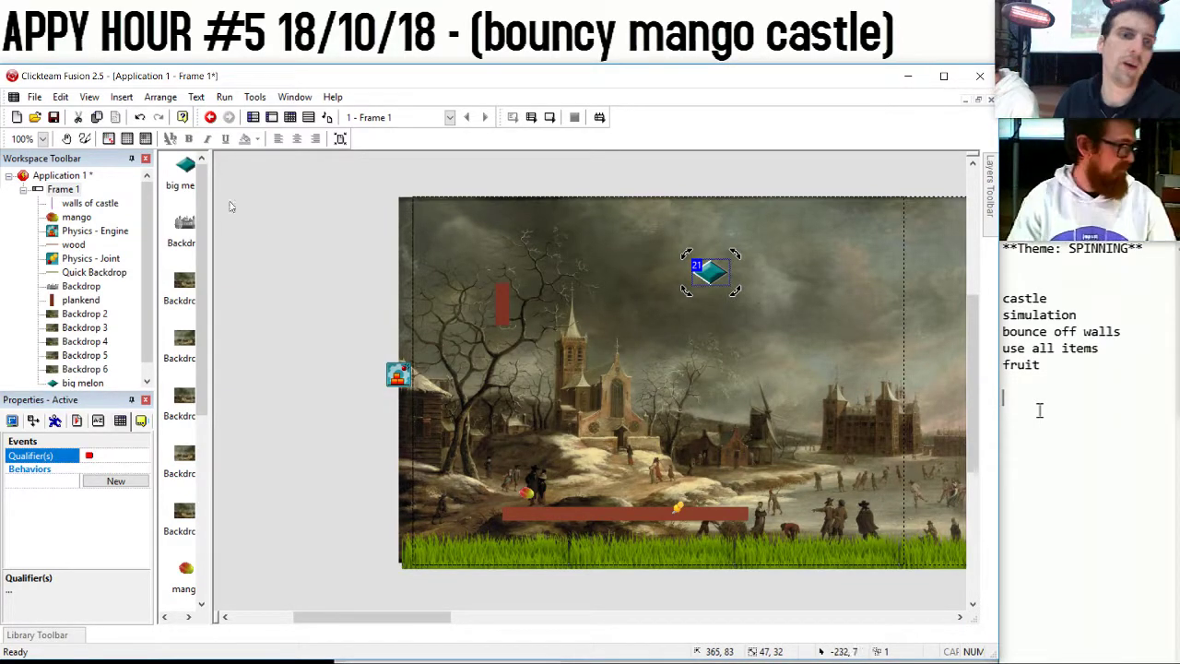
# Run the application to test big melon falling onto the plank, and close the game window.
pyautogui.click(224, 97)
pyautogui.click(247, 148)
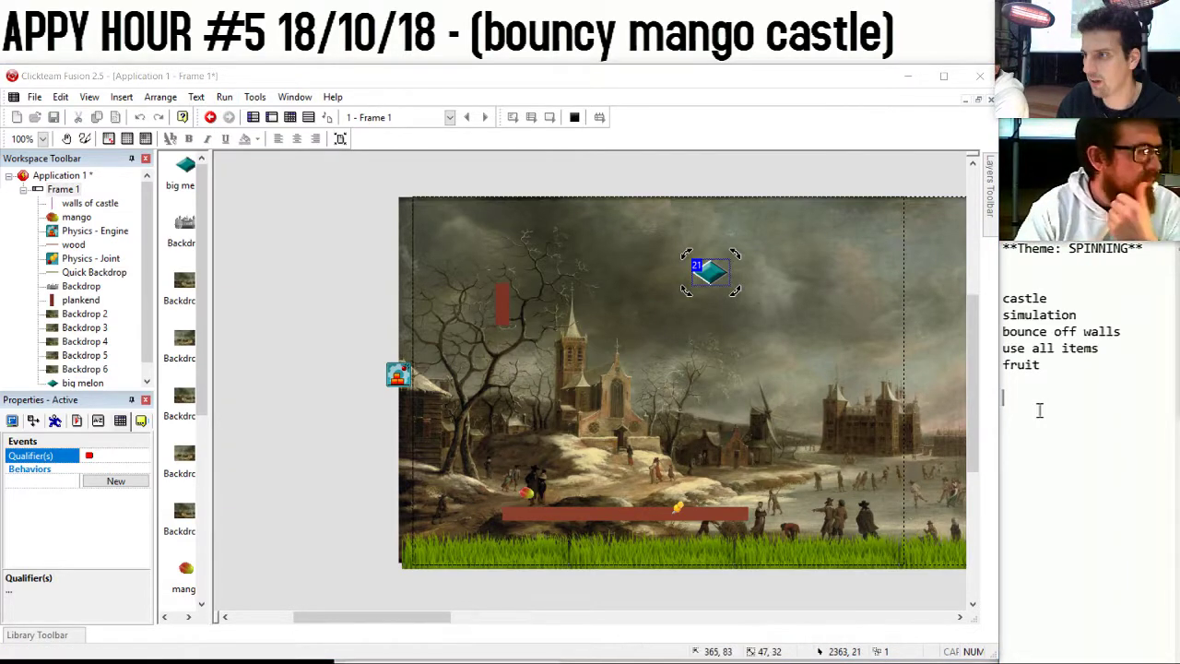
pyautogui.click(224, 97)
pyautogui.click(257, 137)
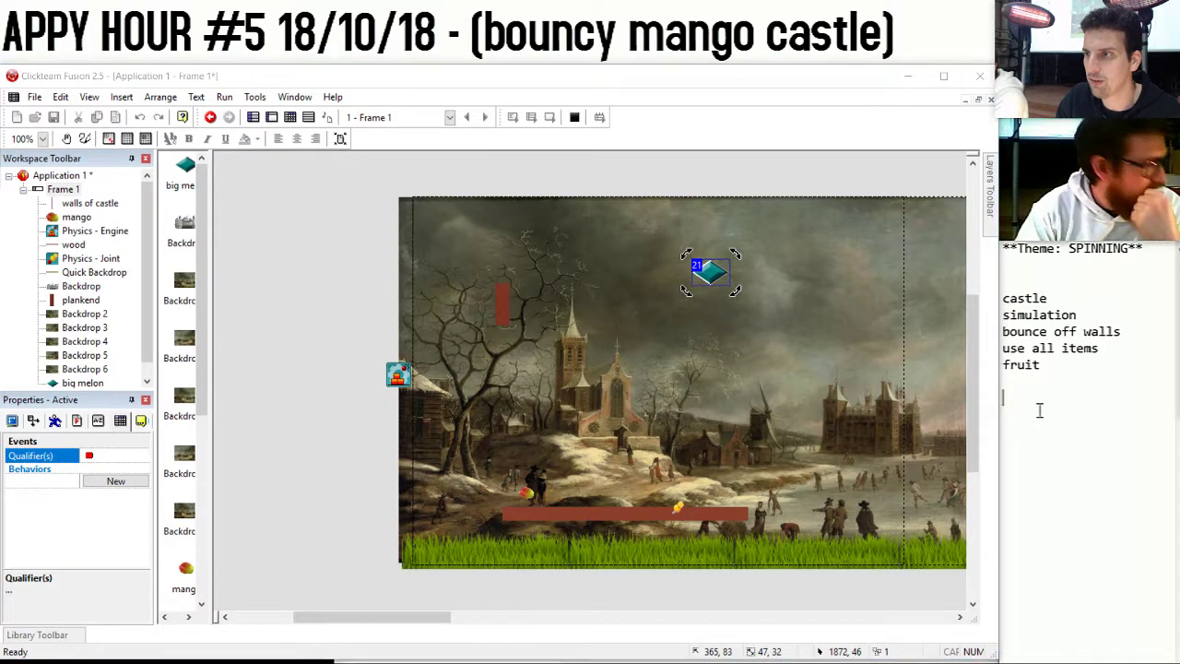
pyautogui.moveTo(967, 152); pyautogui.dragTo(338, 132)
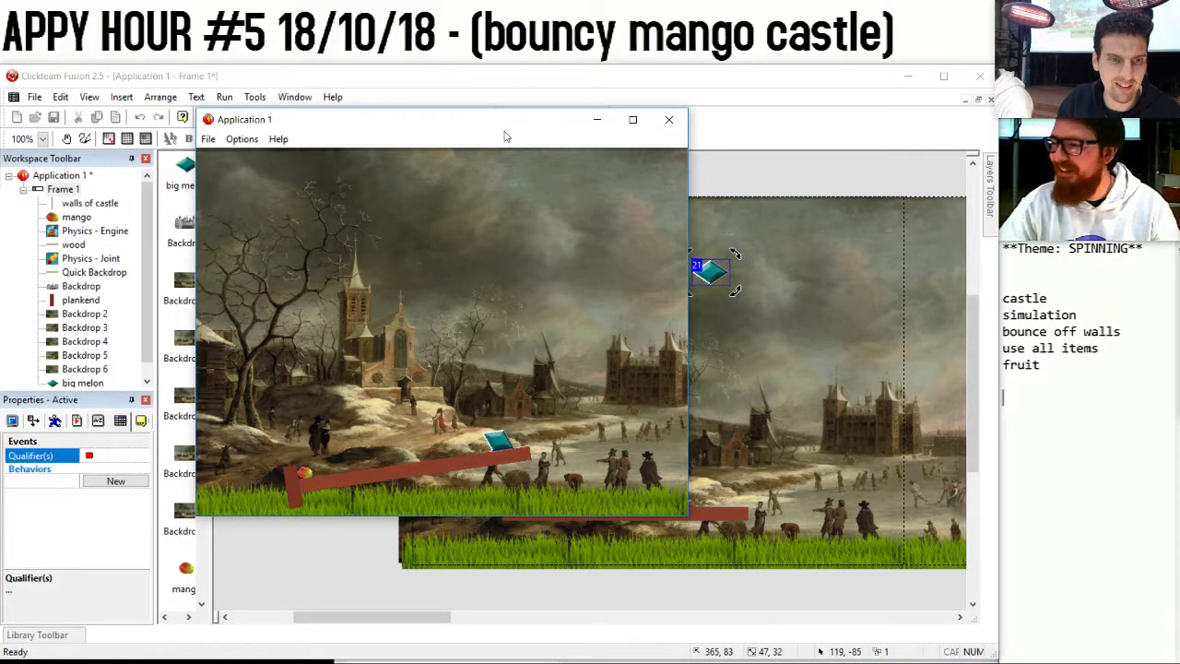
pyautogui.click(669, 119)
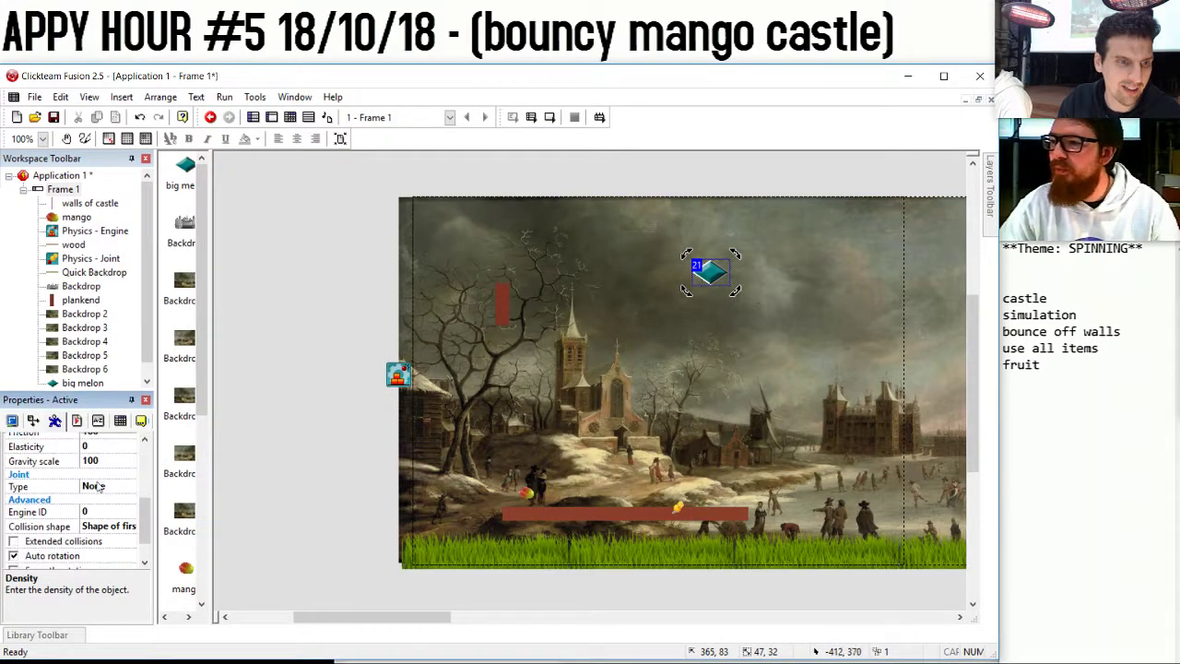
# Set big melon's density to 200 in its movement properties.
pyautogui.scroll(-1, 99, 487)
pyautogui.scroll(2, 99, 487)
pyautogui.click(13, 421)
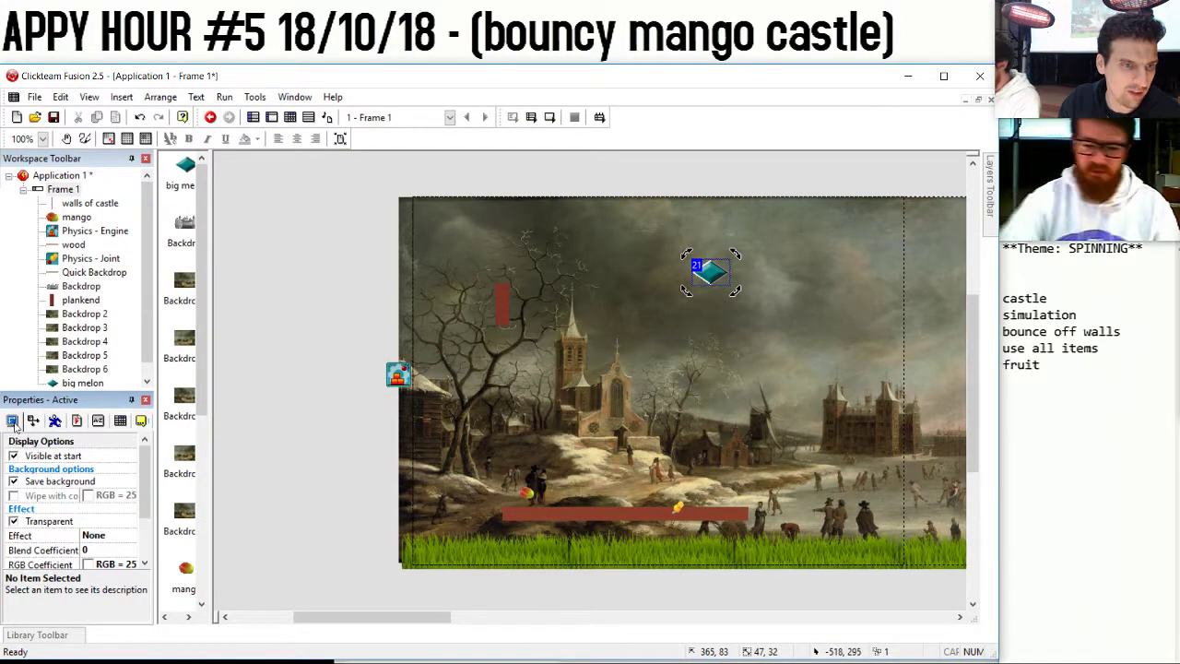
pyautogui.click(55, 421)
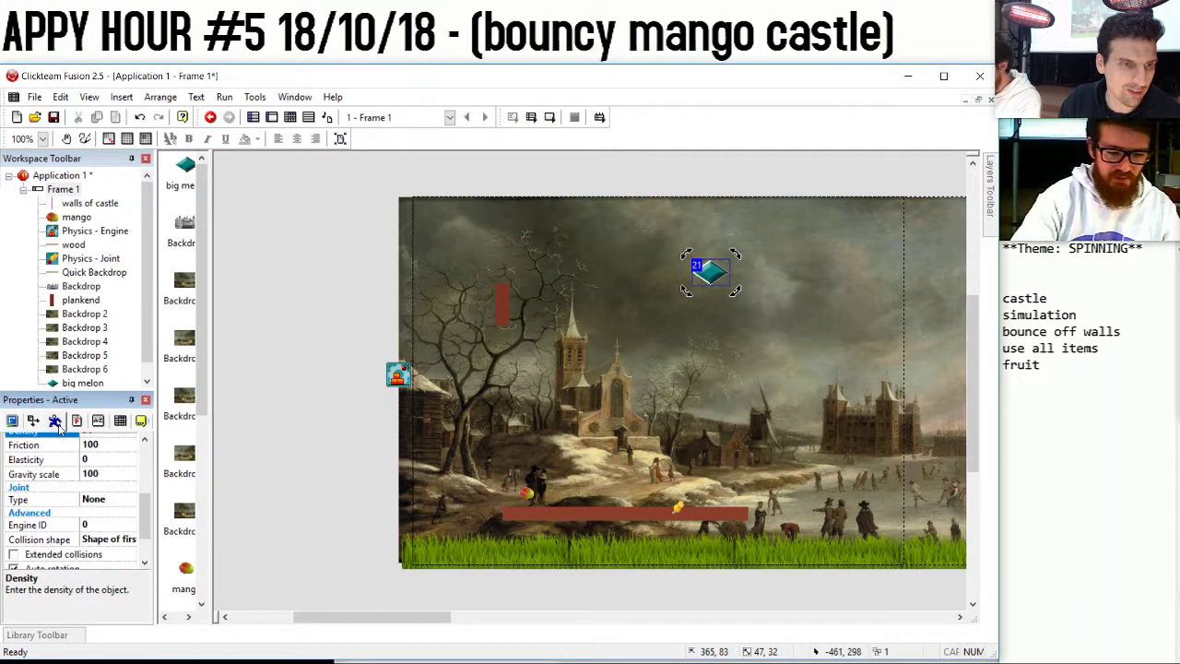
pyautogui.scroll(2, 101, 466)
pyautogui.click(97, 463)
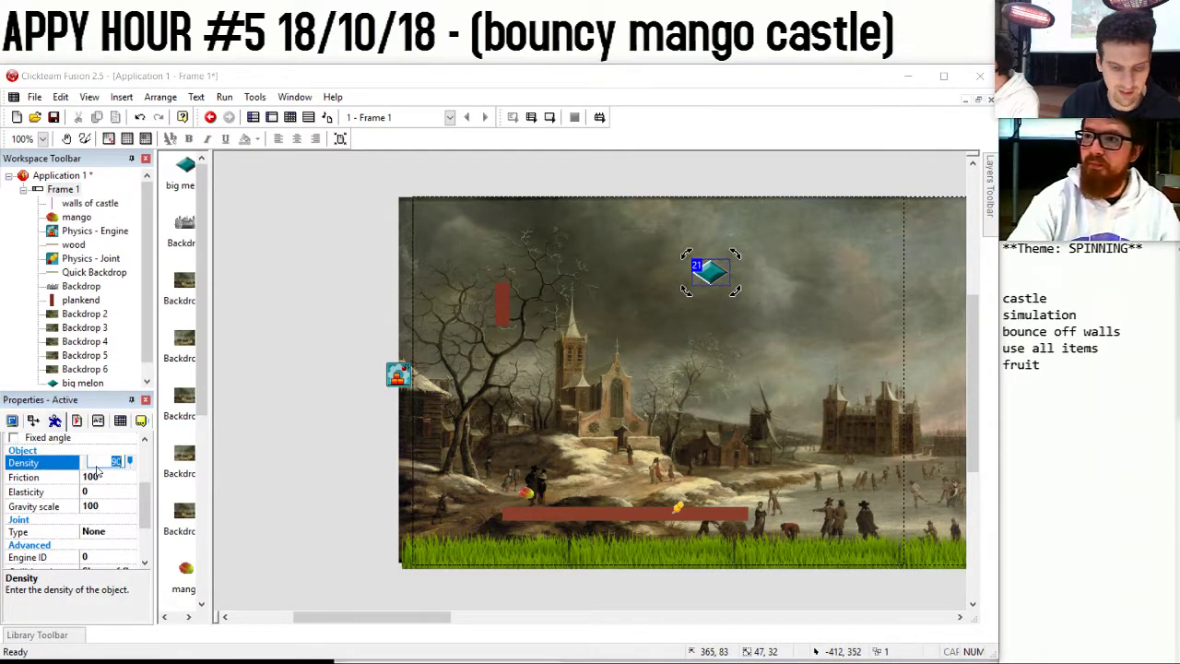
pyautogui.write('200')
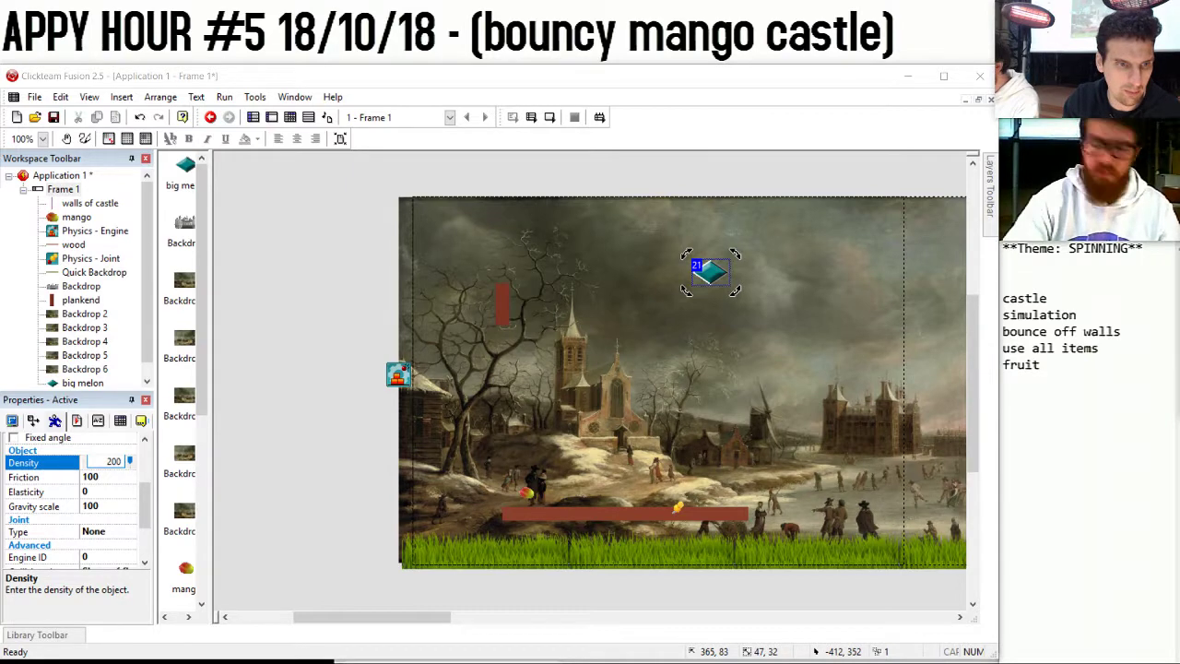
pyautogui.press('Return')
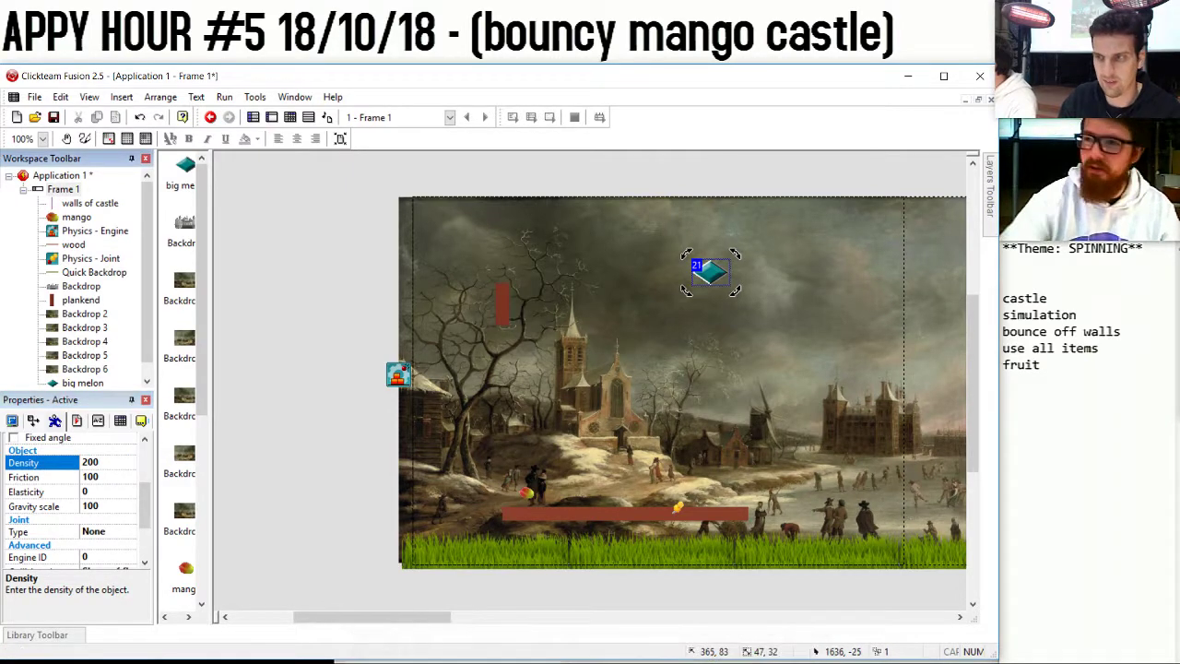
# Run the application to test the plank launch with the heavier big melon, and close the game window.
pyautogui.press('F8')
pyautogui.moveTo(590, 182); pyautogui.dragTo(467, 185)
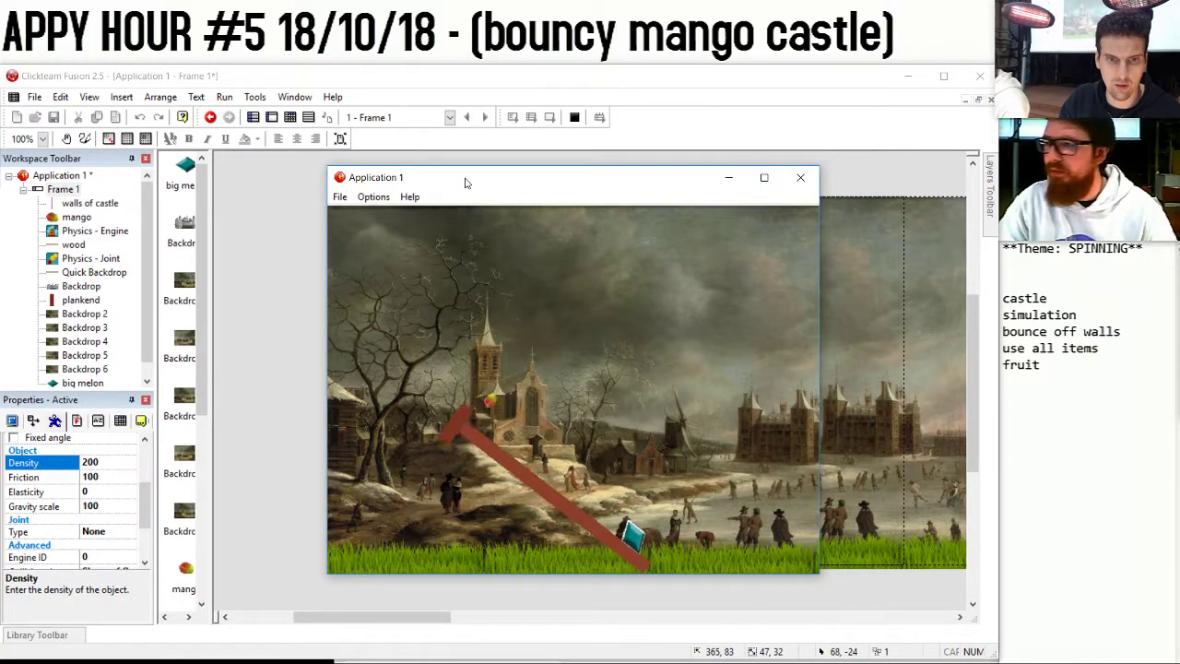
pyautogui.click(808, 183)
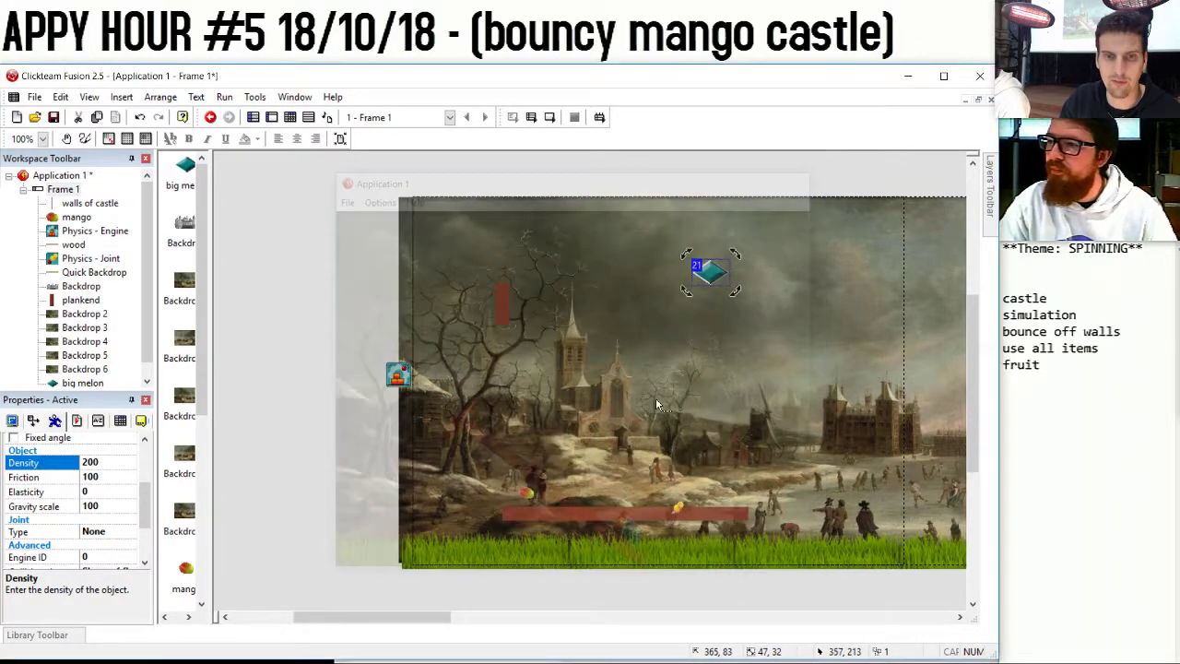
# Set big melon's density to 2000 and run the application to test the mango launch again.
pyautogui.click(113, 461)
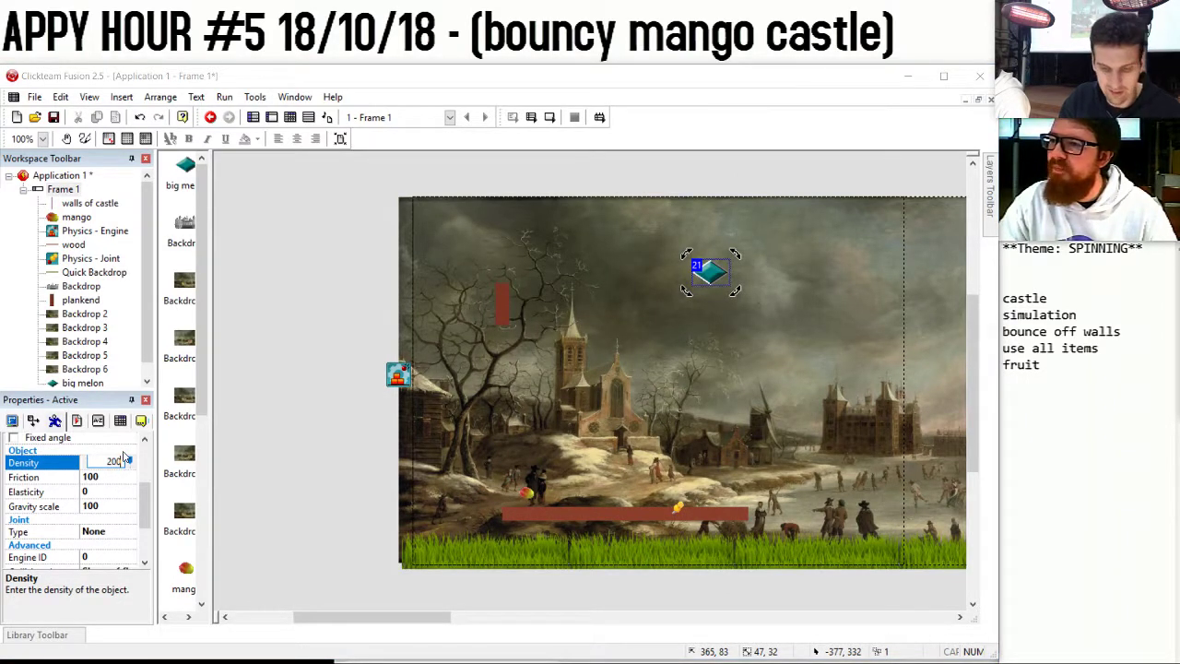
pyautogui.press('Return')
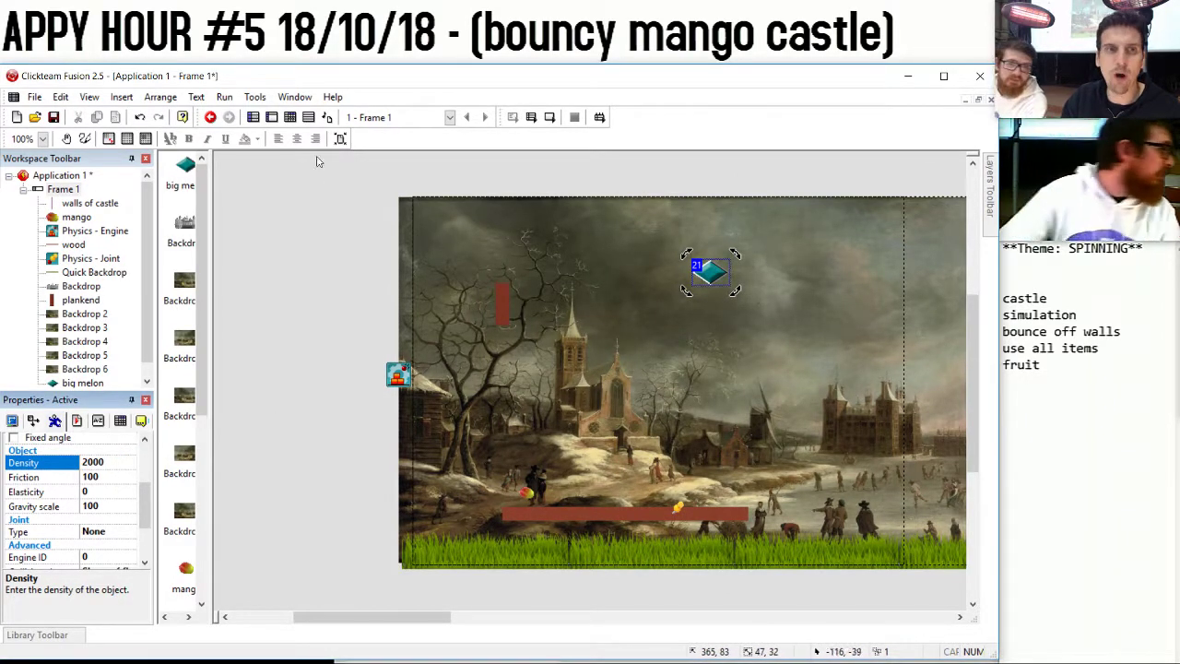
pyautogui.click(224, 97)
pyautogui.click(242, 129)
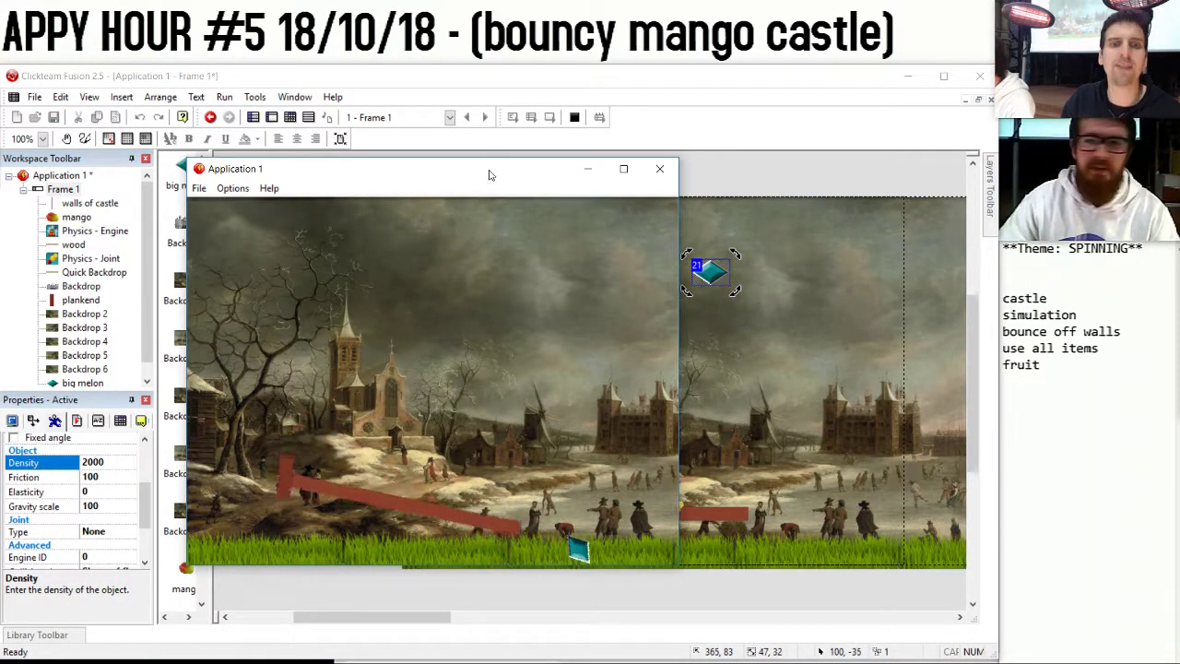
pyautogui.click(659, 169)
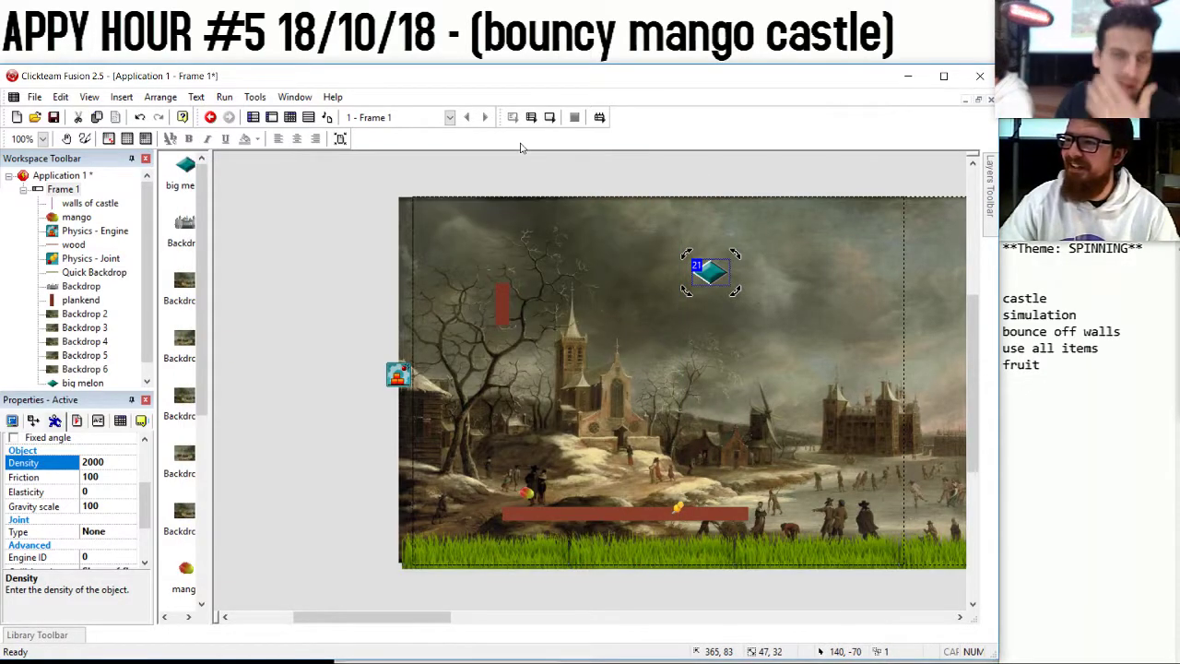
pyautogui.click(290, 117)
pyautogui.doubleClick(237, 282)
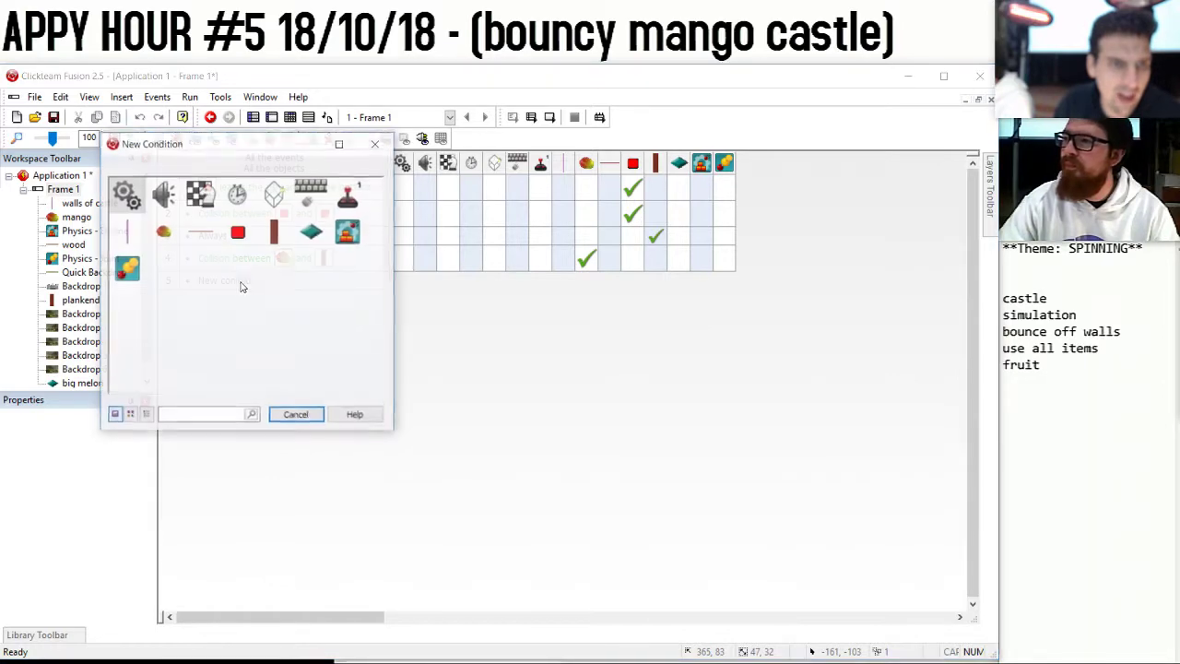
pyautogui.click(297, 416)
pyautogui.click(271, 117)
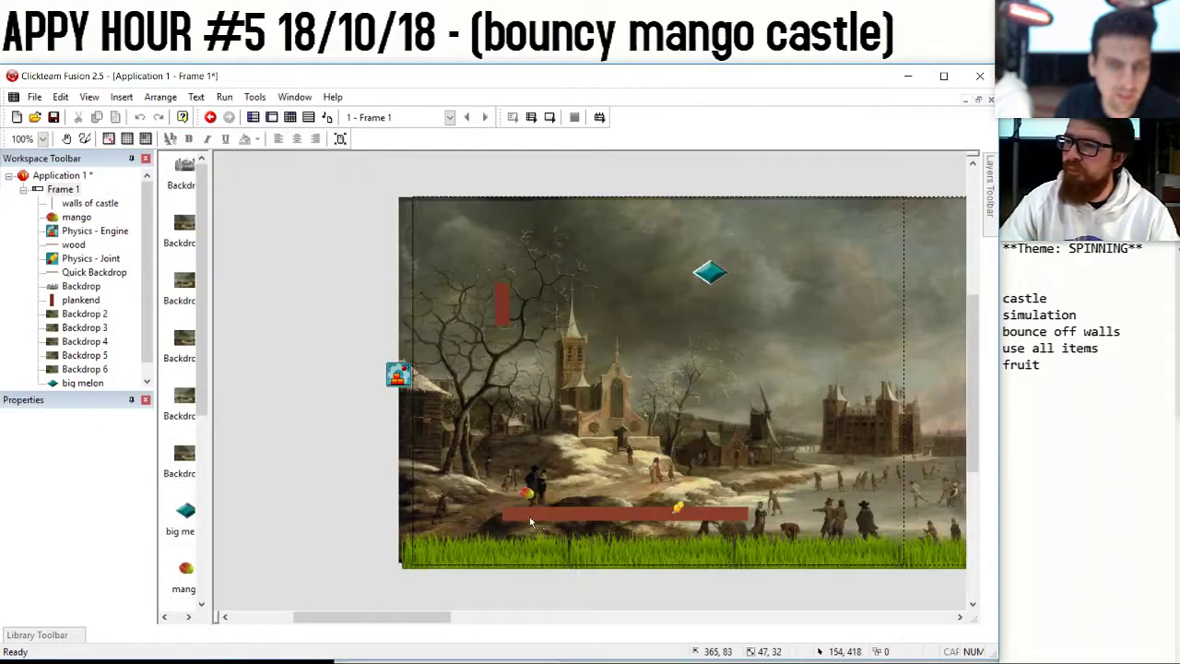
# Add the Good qualifier to the mango object and open the frame's event editor.
pyautogui.click(526, 496)
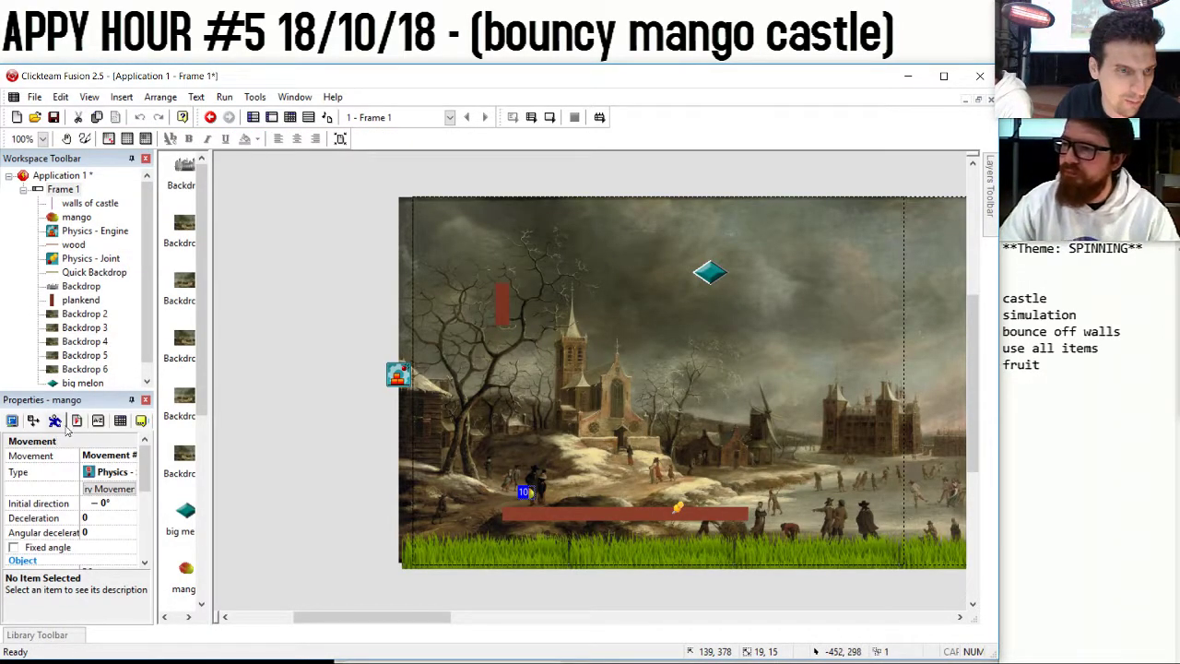
pyautogui.click(118, 421)
pyautogui.click(141, 421)
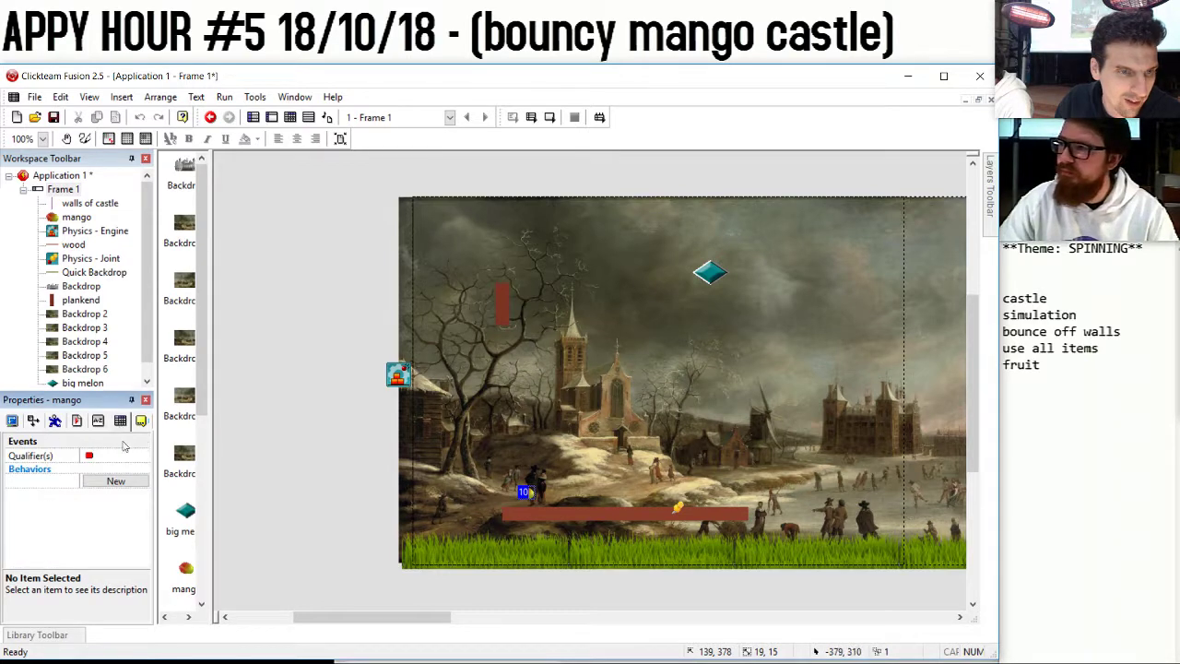
pyautogui.click(99, 422)
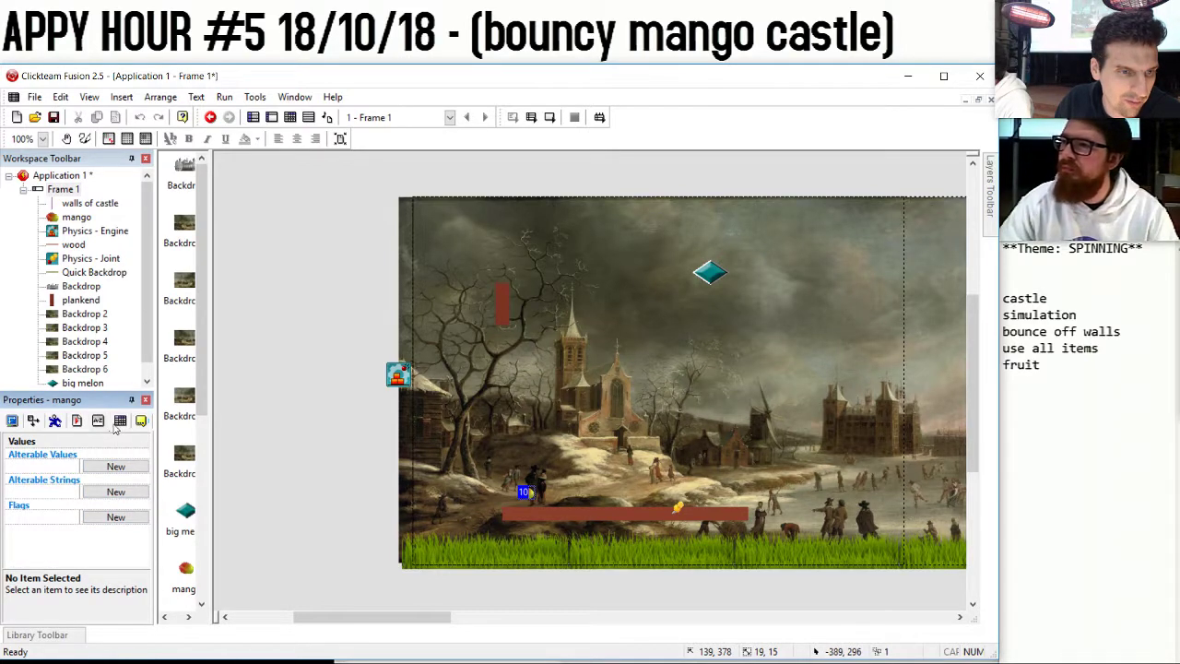
pyautogui.click(141, 421)
pyautogui.click(125, 455)
pyautogui.click(134, 456)
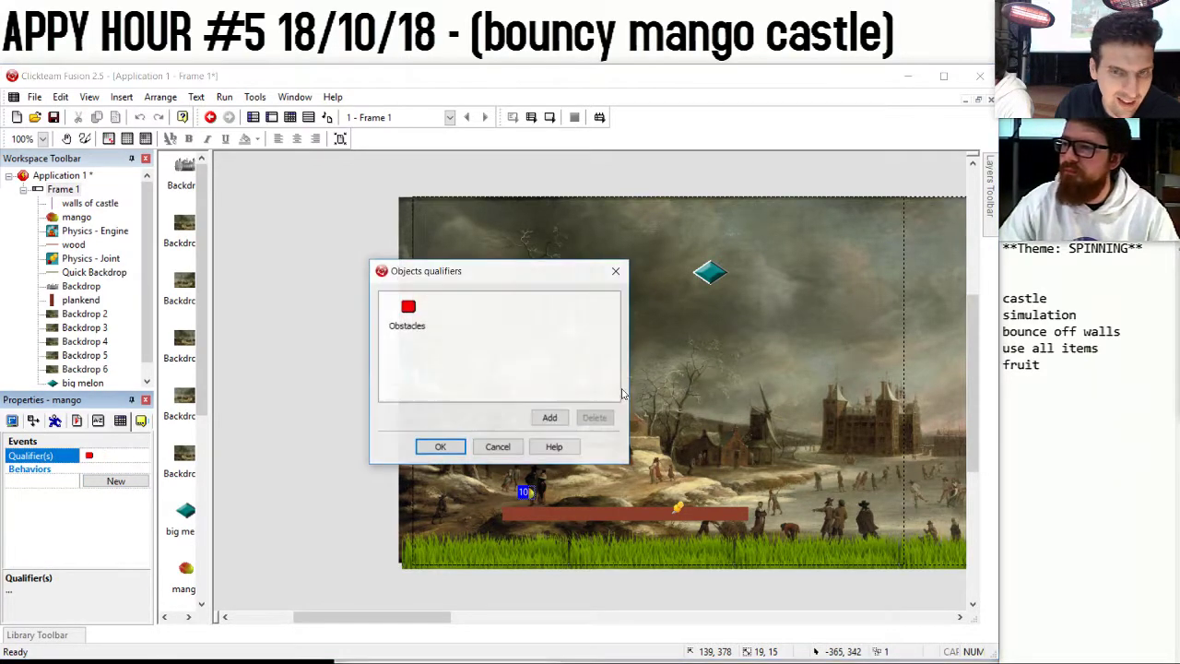
pyautogui.click(551, 418)
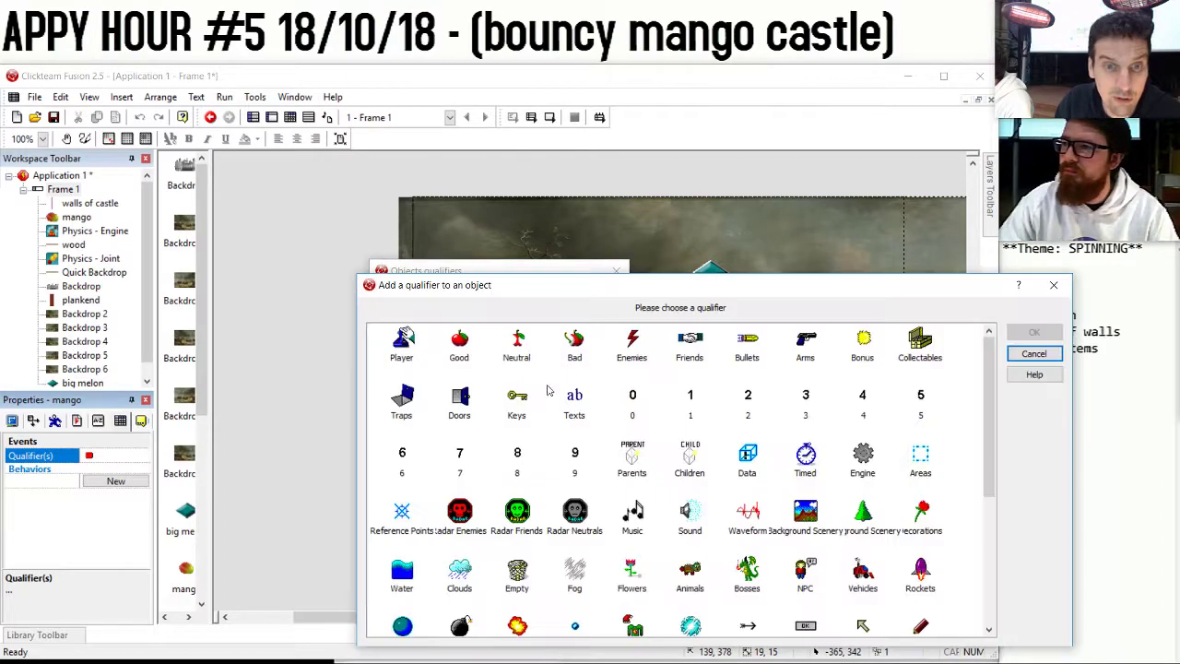
pyautogui.click(461, 355)
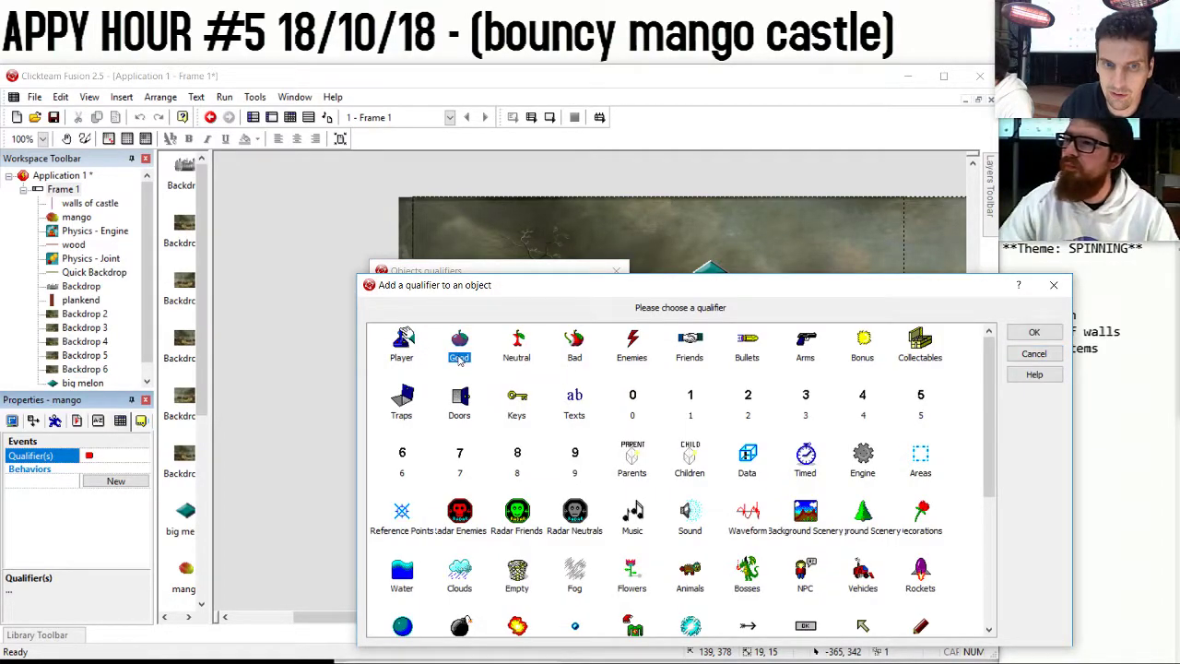
pyautogui.doubleClick(460, 358)
pyautogui.click(438, 448)
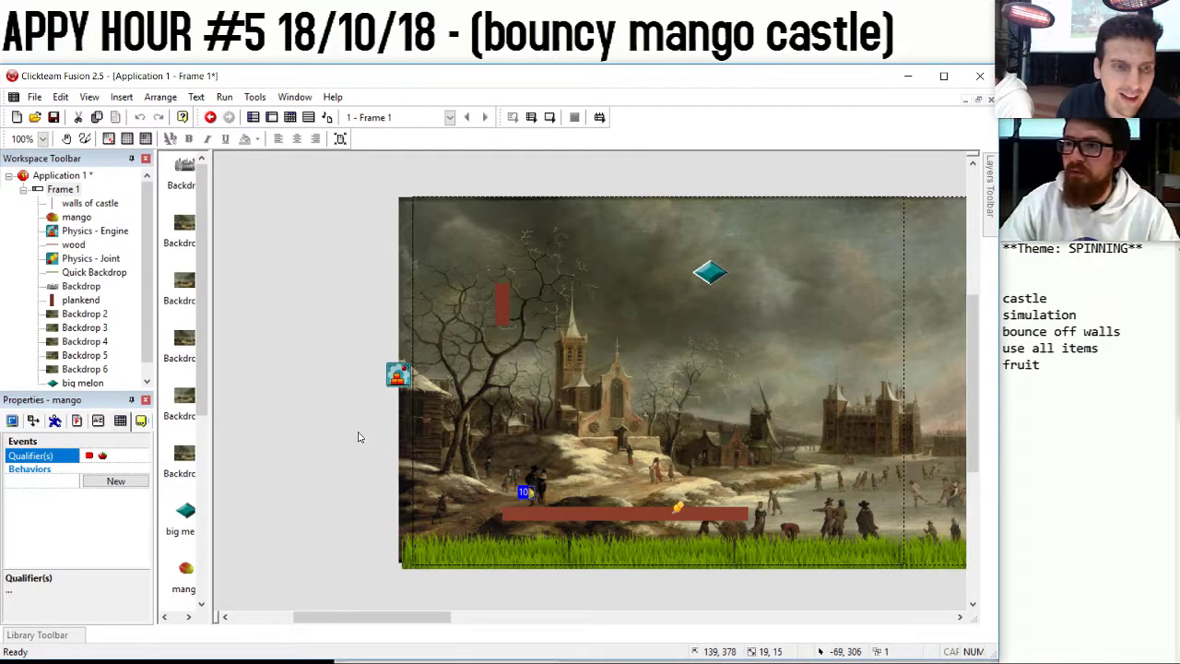
pyautogui.click(290, 117)
pyautogui.click(242, 282)
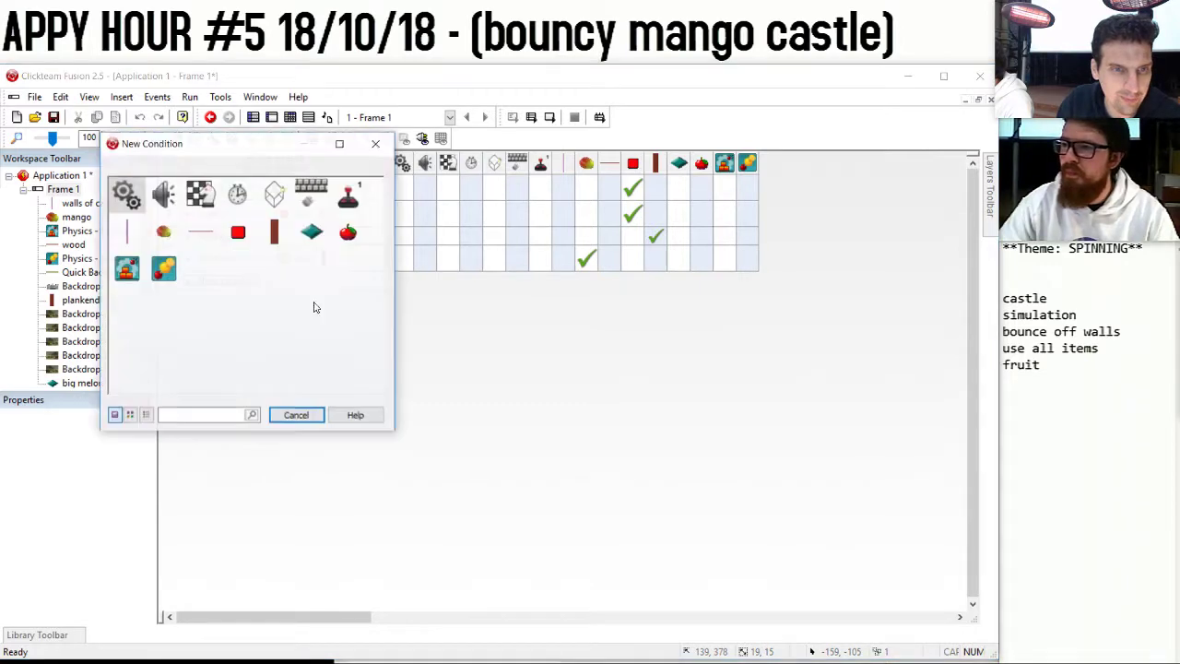
pyautogui.click(347, 232)
pyautogui.moveTo(464, 245)
pyautogui.click(566, 247)
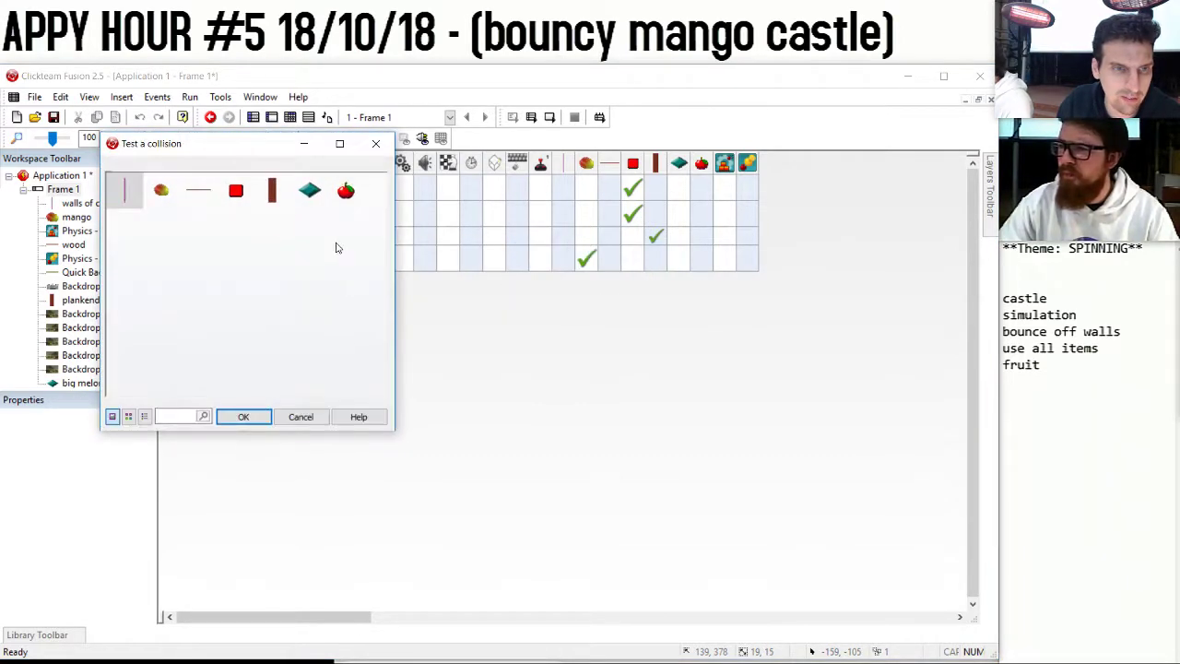
pyautogui.click(371, 146)
# In event 4, replace mango with the Good group in the collision condition and move the mango action to the Good group.
pyautogui.click(286, 276)
pyautogui.doubleClick(338, 195)
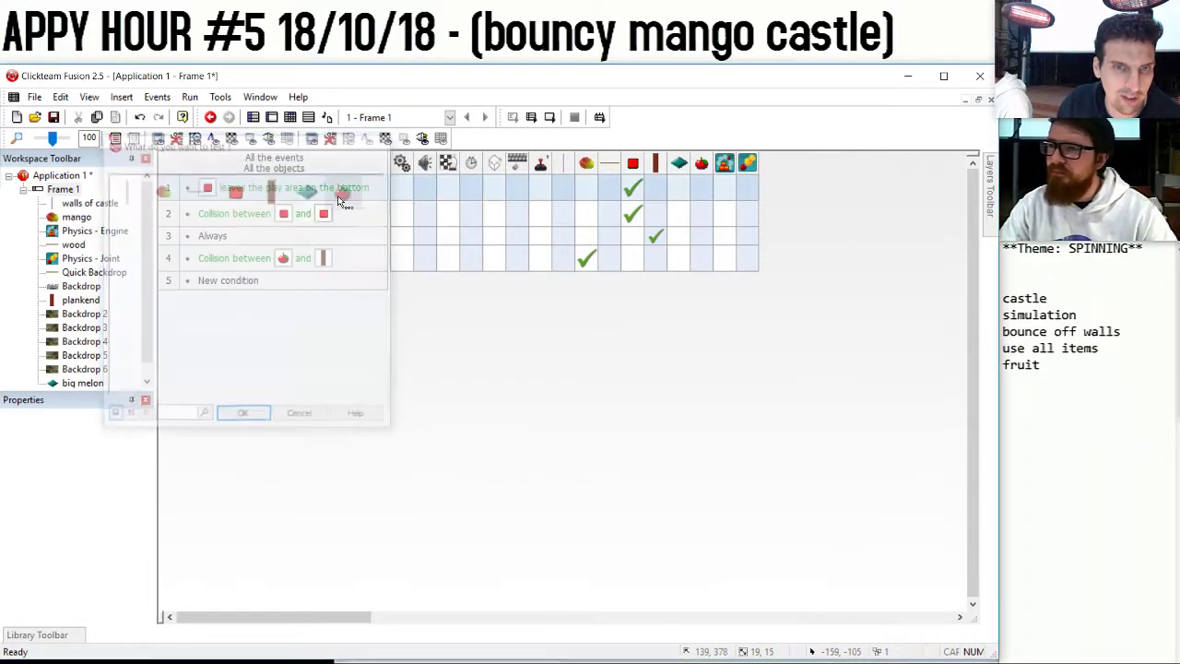
pyautogui.moveTo(592, 261); pyautogui.dragTo(701, 260)
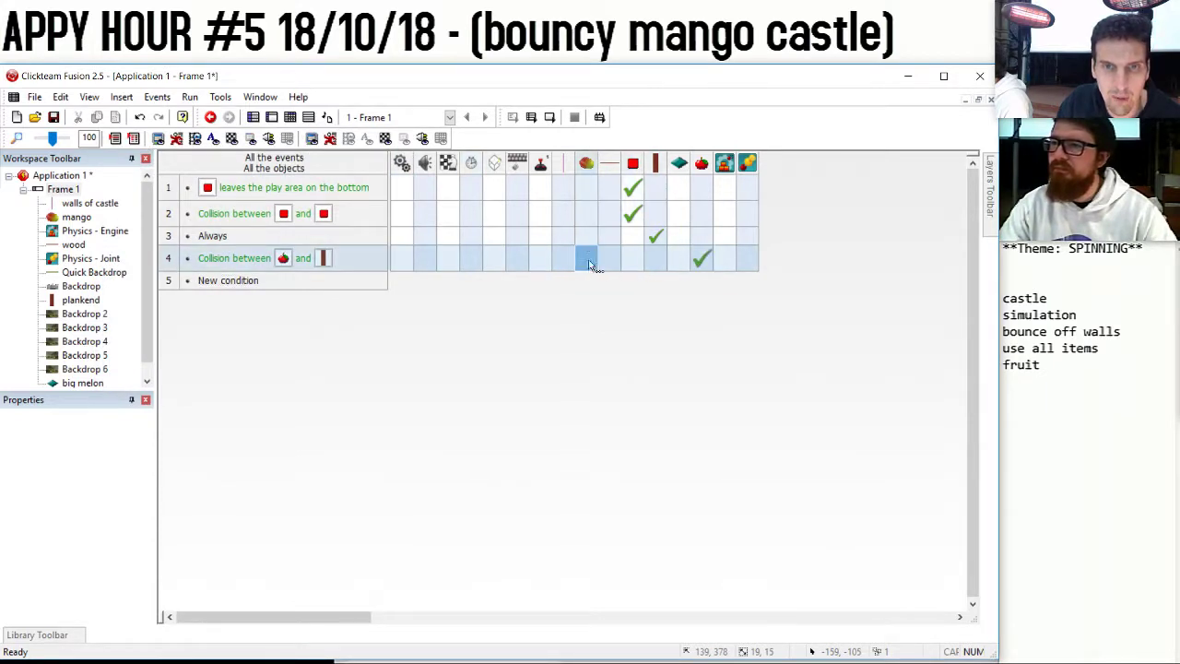
# Add an action to event 4 that sets Flag 0 on for the Good group.
pyautogui.rightClick(699, 261)
pyautogui.moveTo(784, 442)
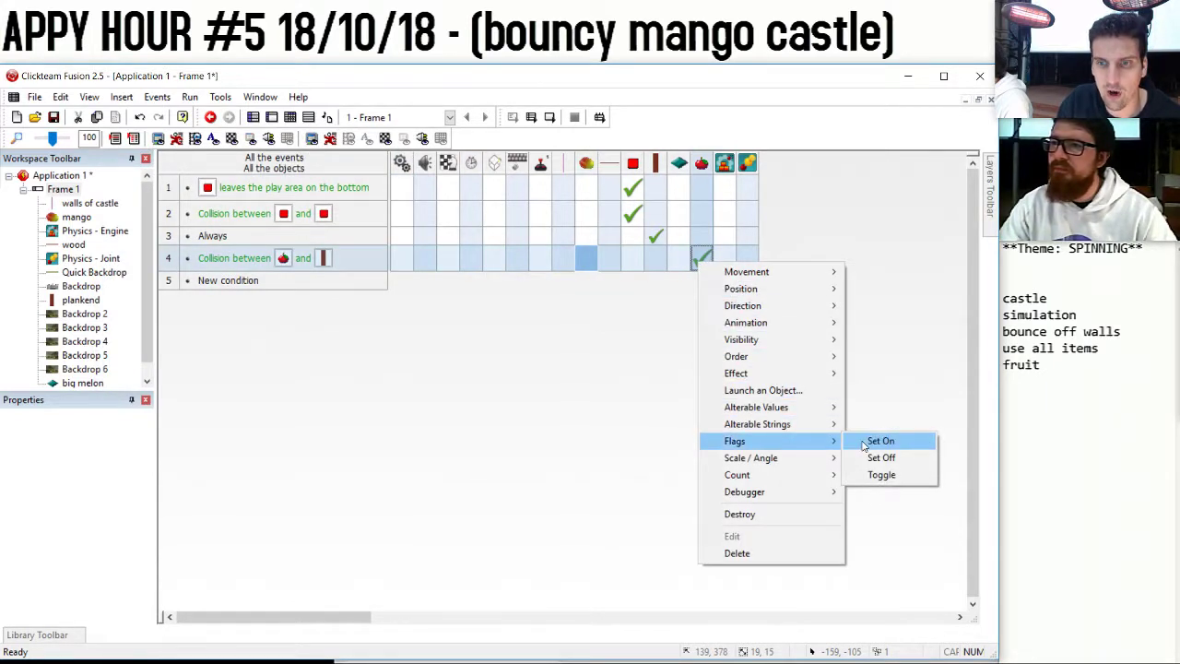
pyautogui.click(867, 441)
pyautogui.click(577, 403)
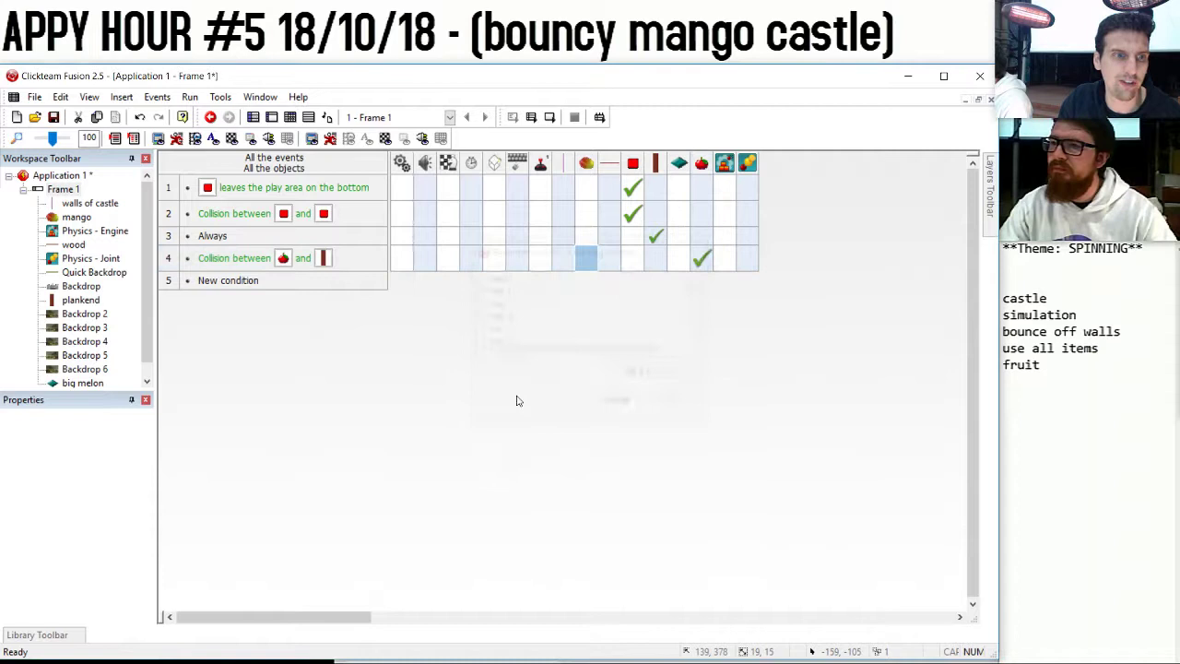
# Create a flag in the mango object's values and name it "follow me".
pyautogui.click(83, 217)
pyautogui.click(77, 421)
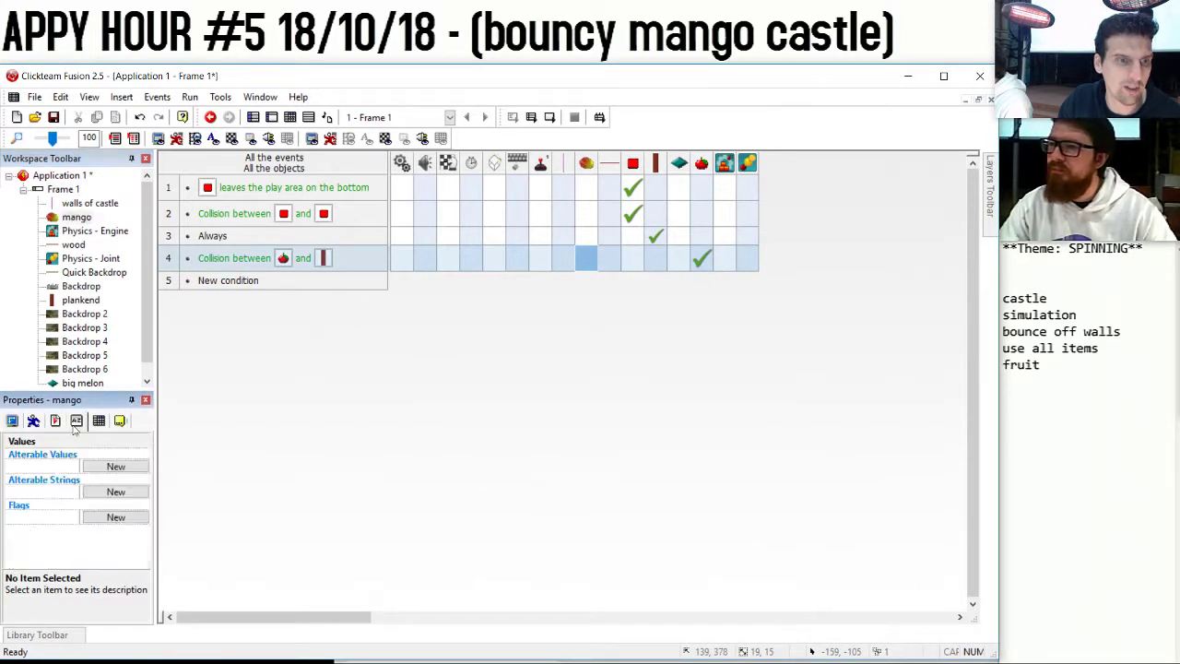
pyautogui.click(115, 517)
pyautogui.doubleClick(39, 519)
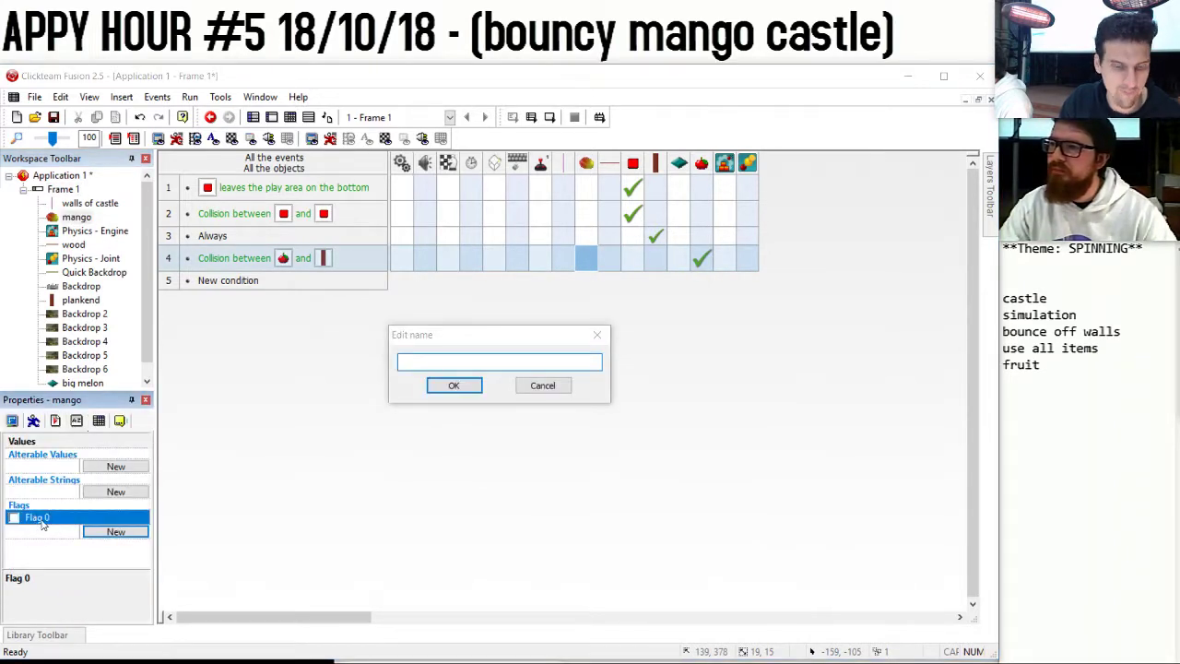
pyautogui.write('follow me')
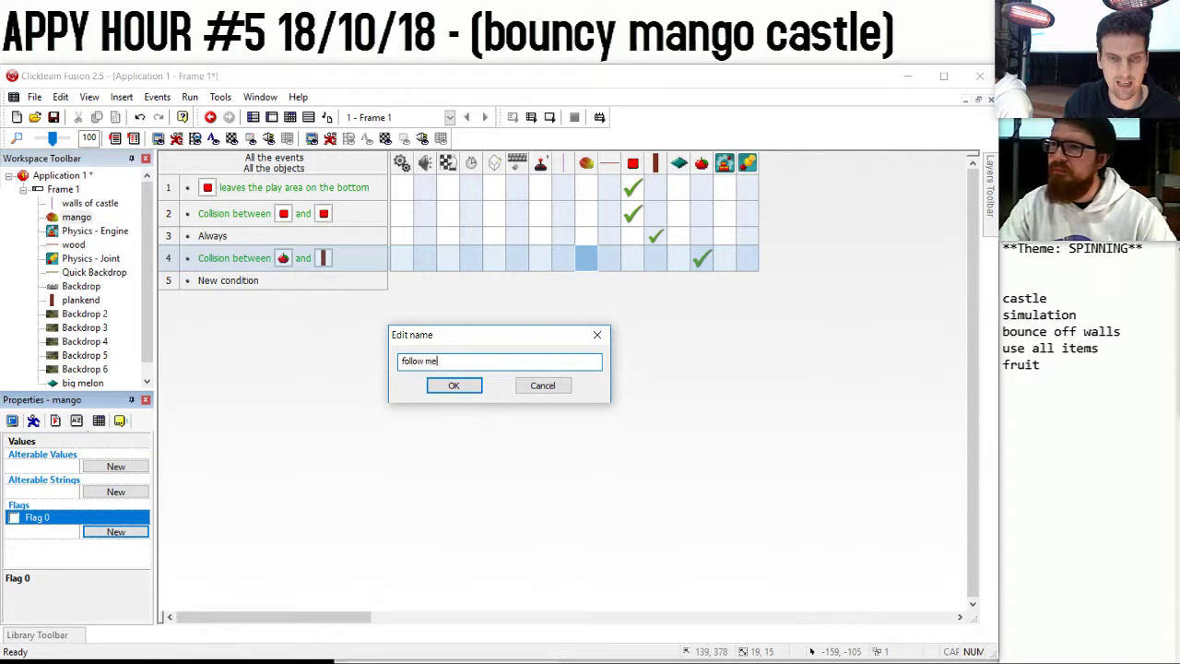
pyautogui.press('Return')
# Add a new event with the condition that the Good group's "follow me" flag is on.
pyautogui.click(222, 282)
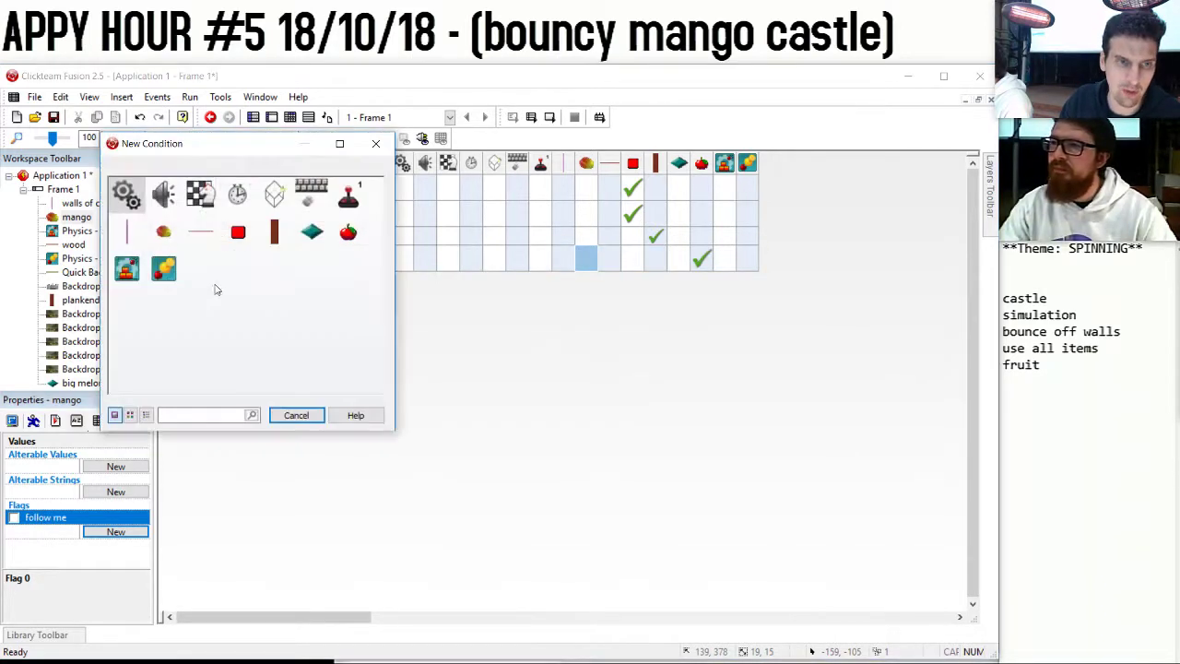
pyautogui.click(348, 231)
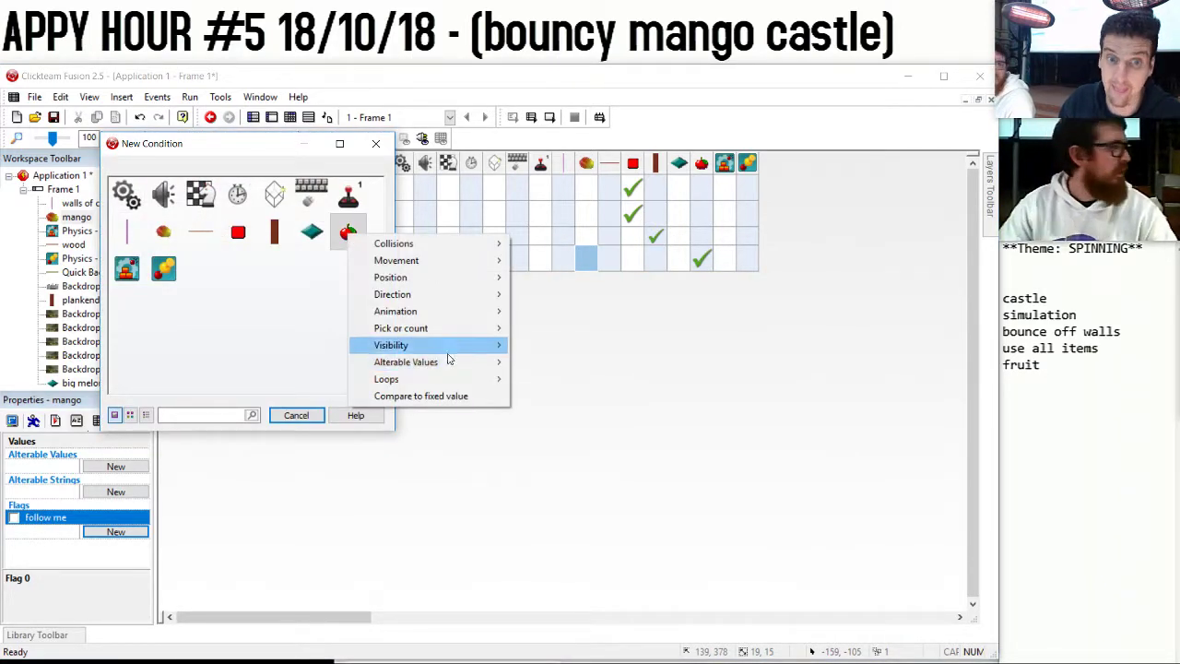
pyautogui.moveTo(450, 365)
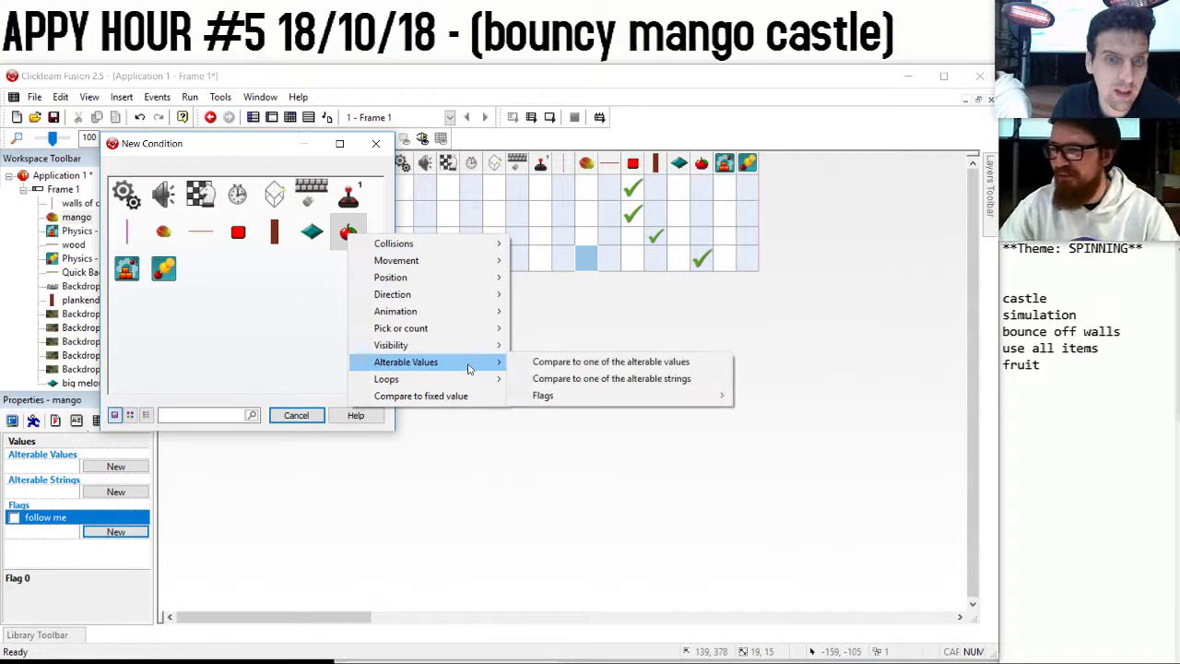
pyautogui.moveTo(616, 402)
pyautogui.click(747, 401)
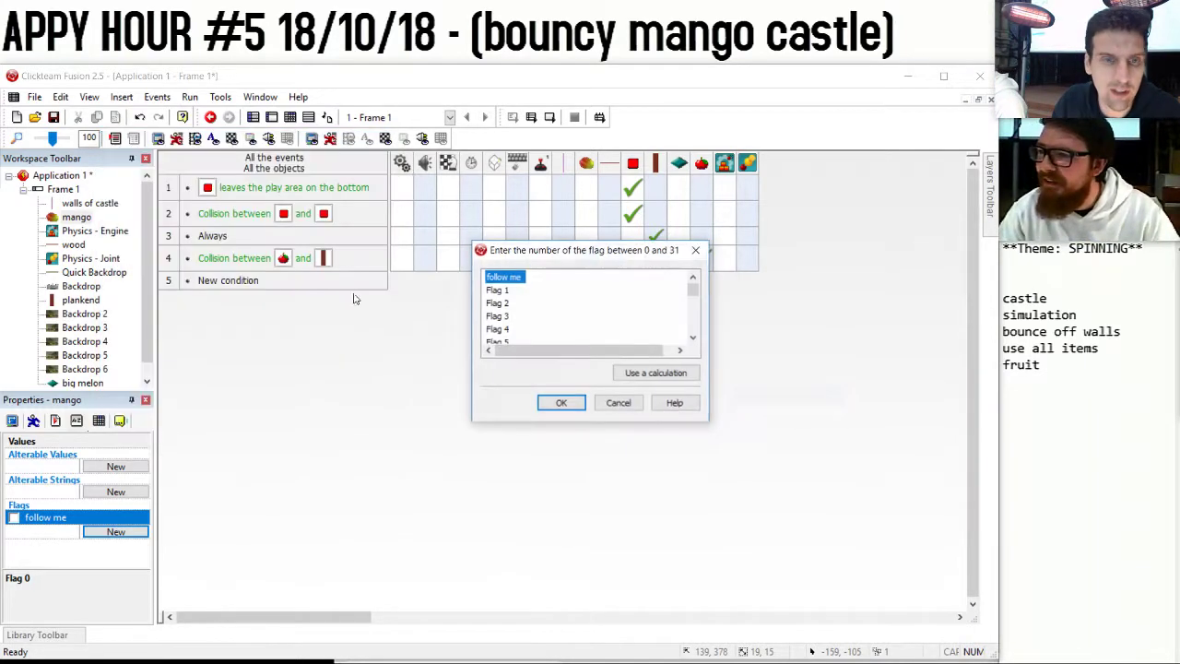
pyautogui.doubleClick(515, 278)
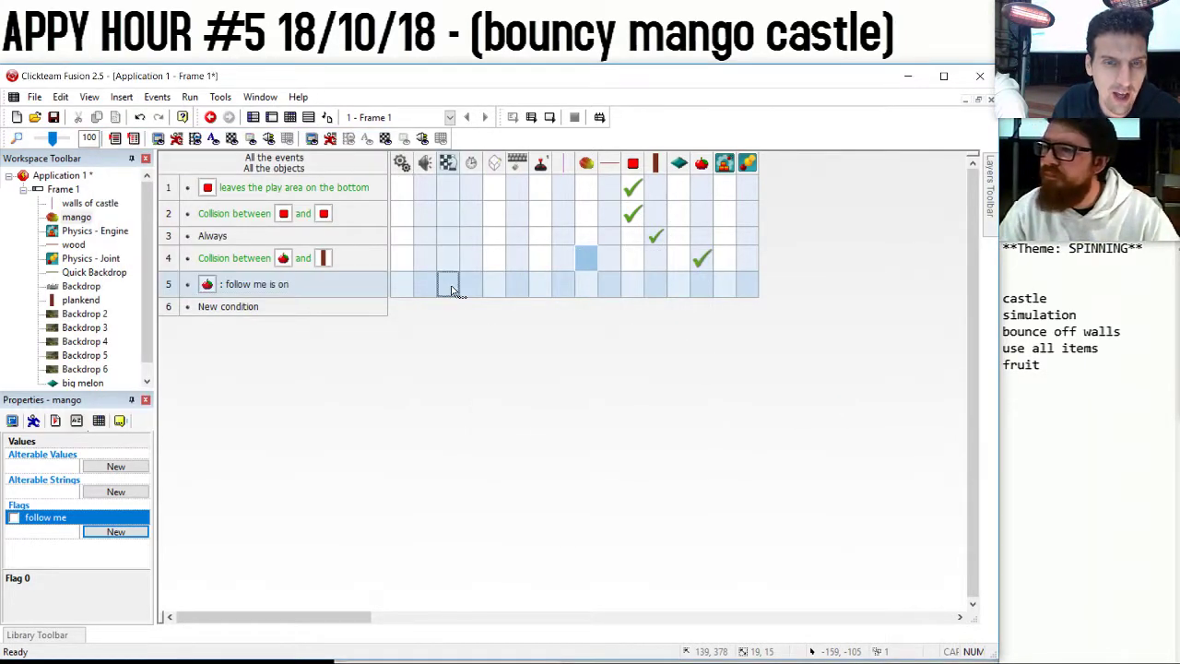
# Add a scrolling action to event 5 that centers the window position in the frame relative to the Good group.
pyautogui.rightClick(449, 285)
pyautogui.moveTo(558, 454)
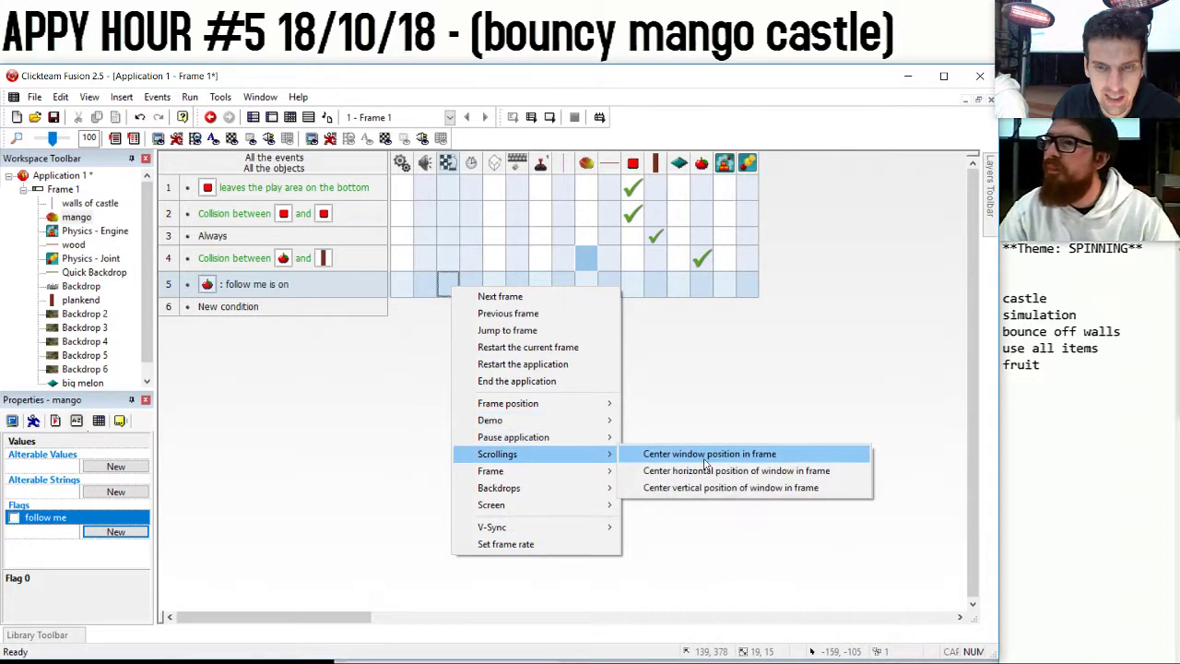
pyautogui.click(711, 454)
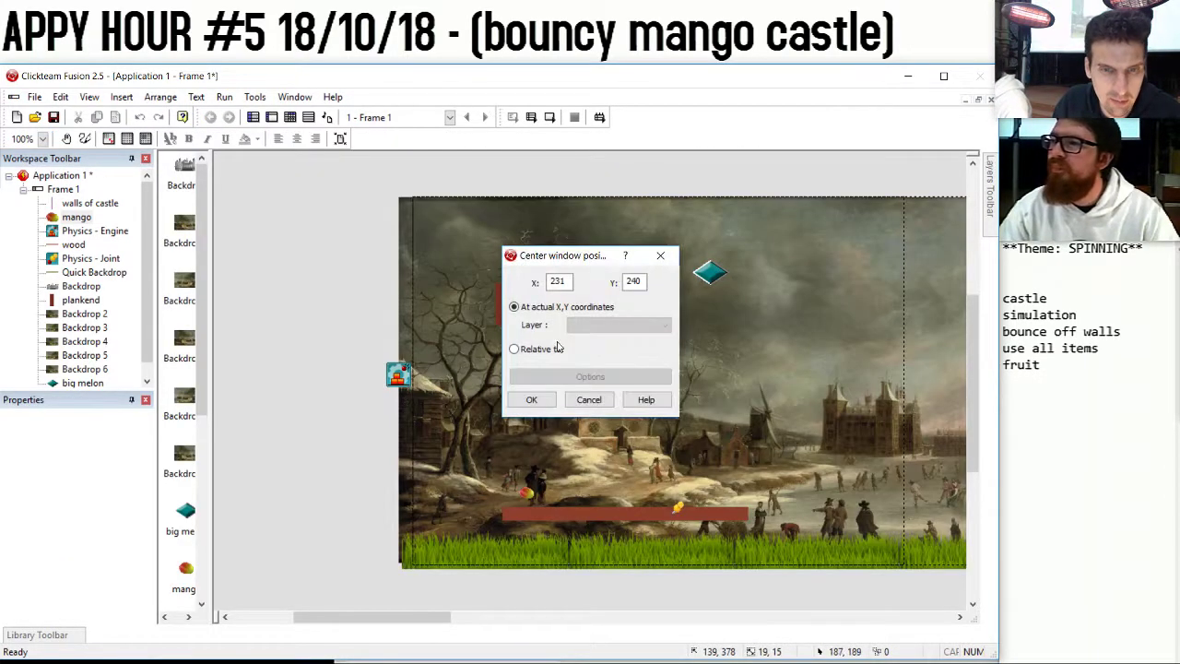
pyautogui.click(523, 345)
pyautogui.click(346, 190)
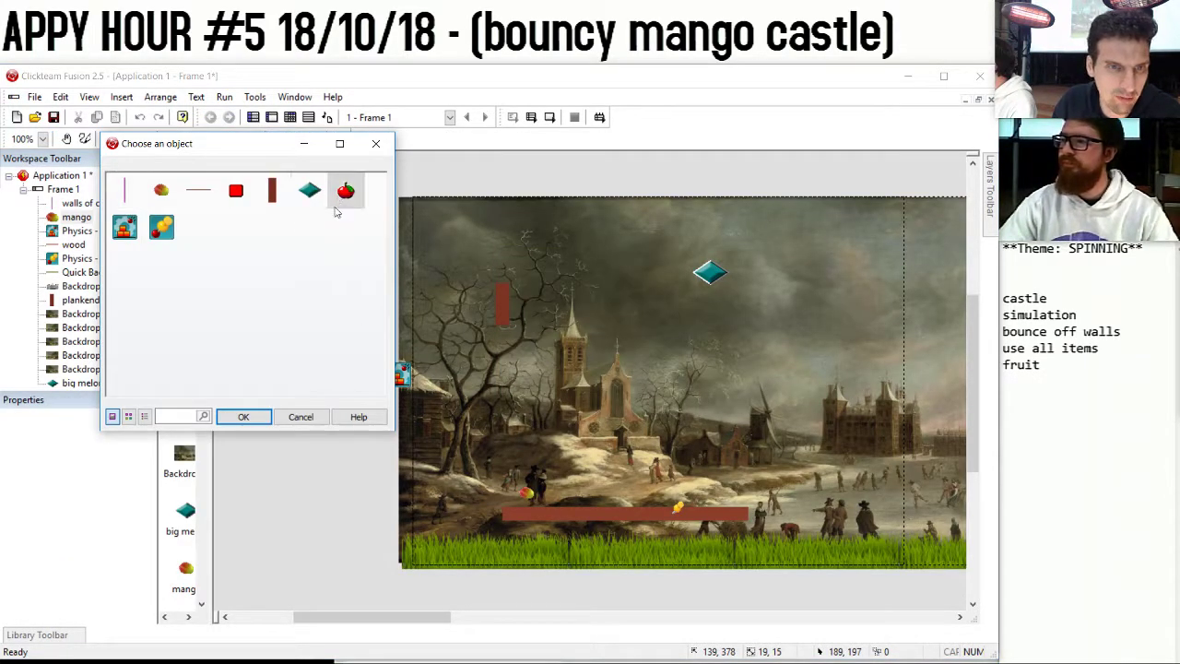
pyautogui.click(243, 417)
pyautogui.click(531, 399)
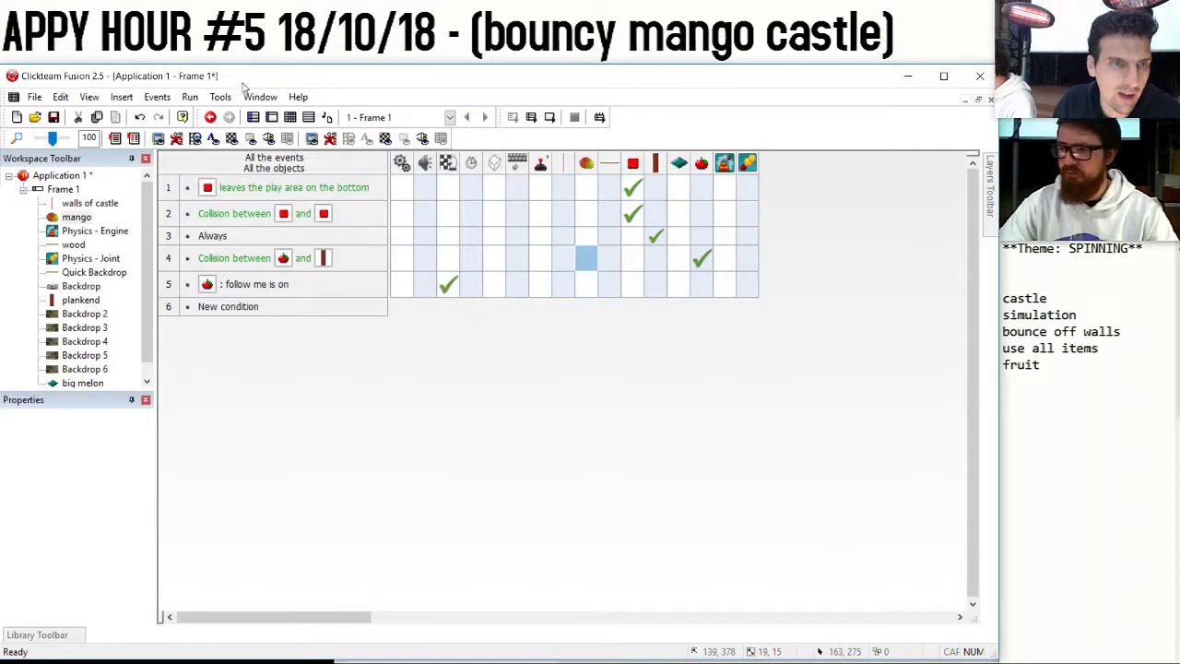
# Run the frame to check the scrolling behaviour after the launch, and close the test window.
pyautogui.click(189, 97)
pyautogui.click(228, 151)
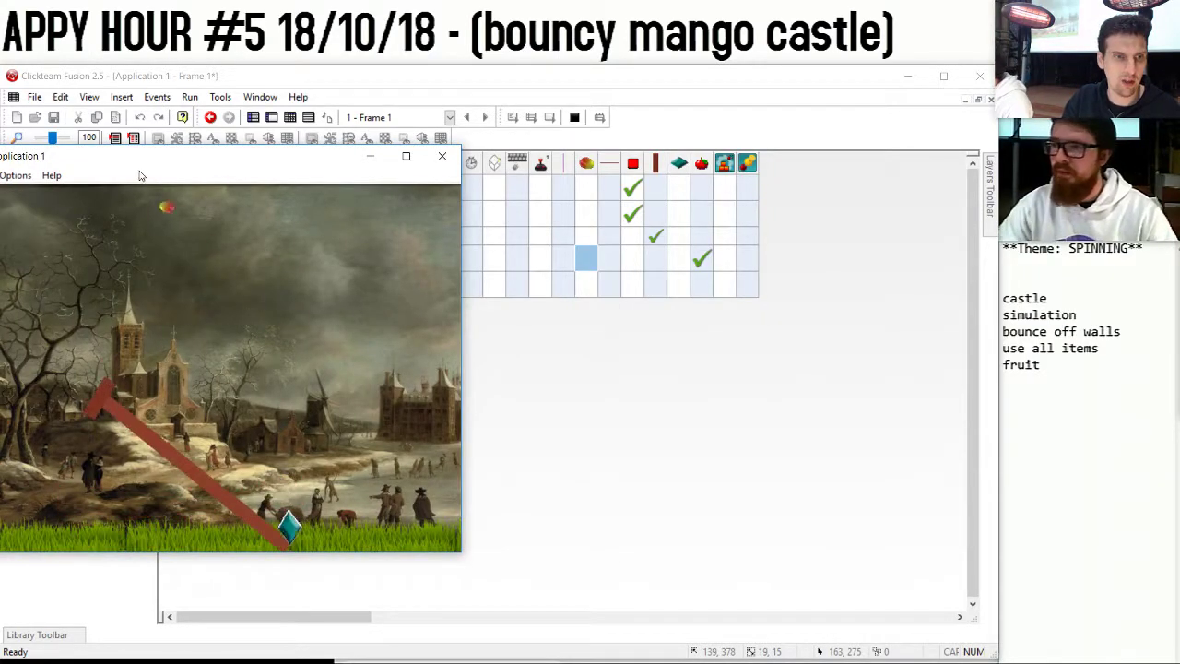
pyautogui.moveTo(266, 164); pyautogui.dragTo(517, 171)
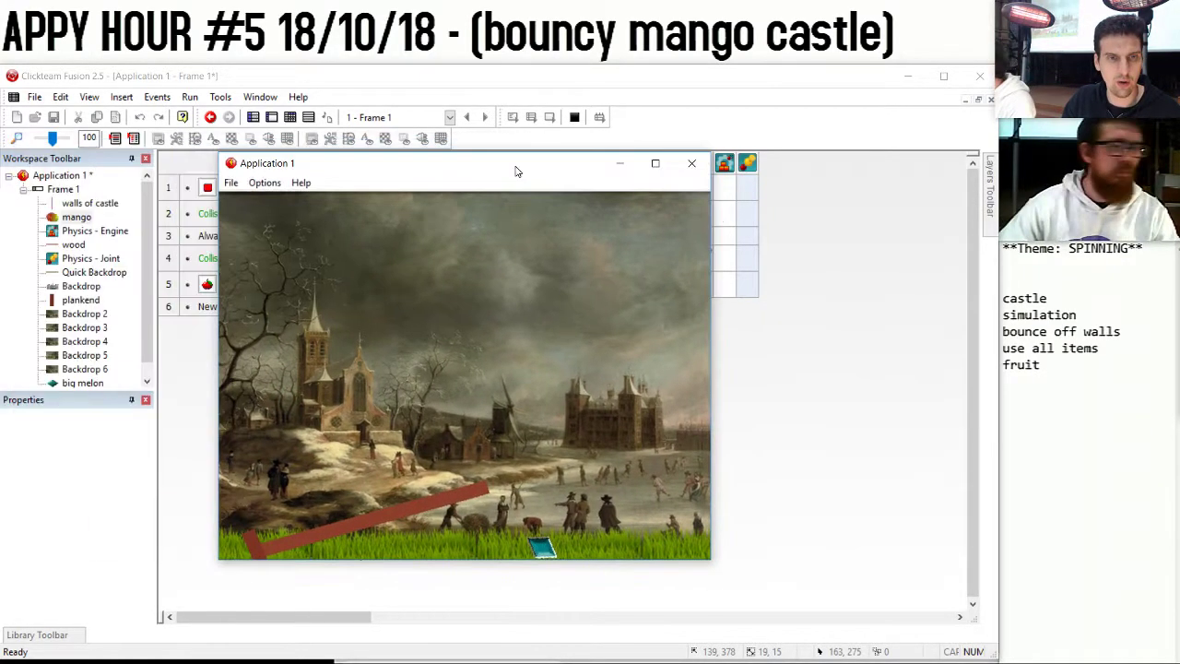
pyautogui.click(692, 163)
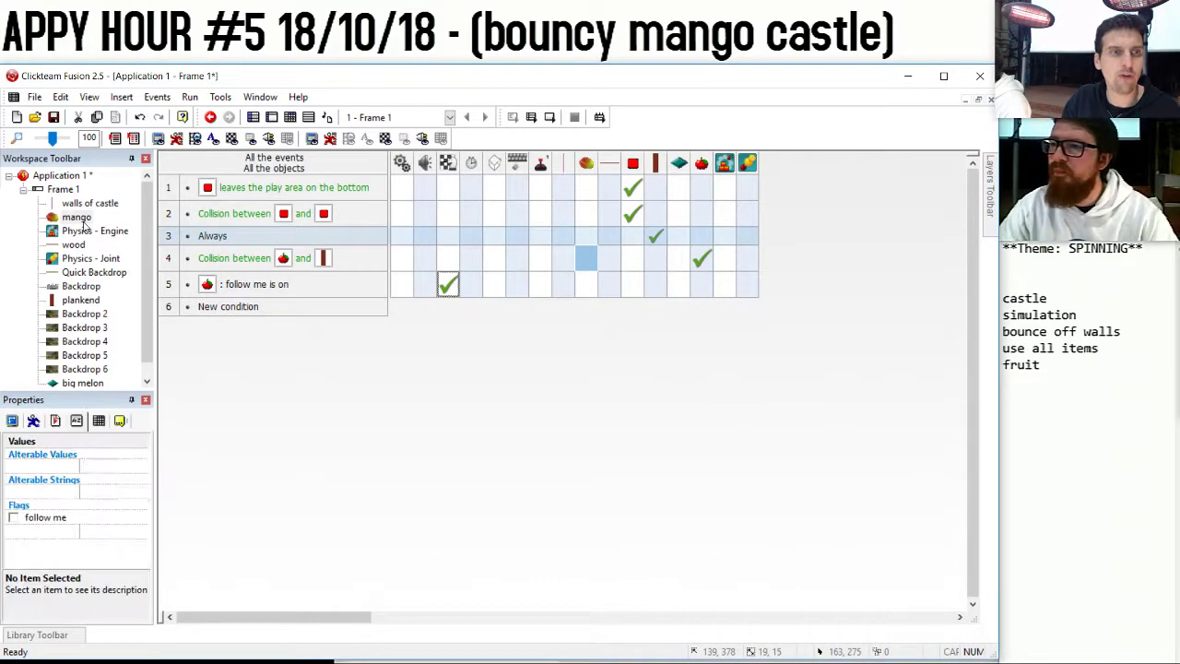
# Disable the mango's runtime option to destroy the object if it is too far from the frame.
pyautogui.click(81, 219)
pyautogui.click(55, 421)
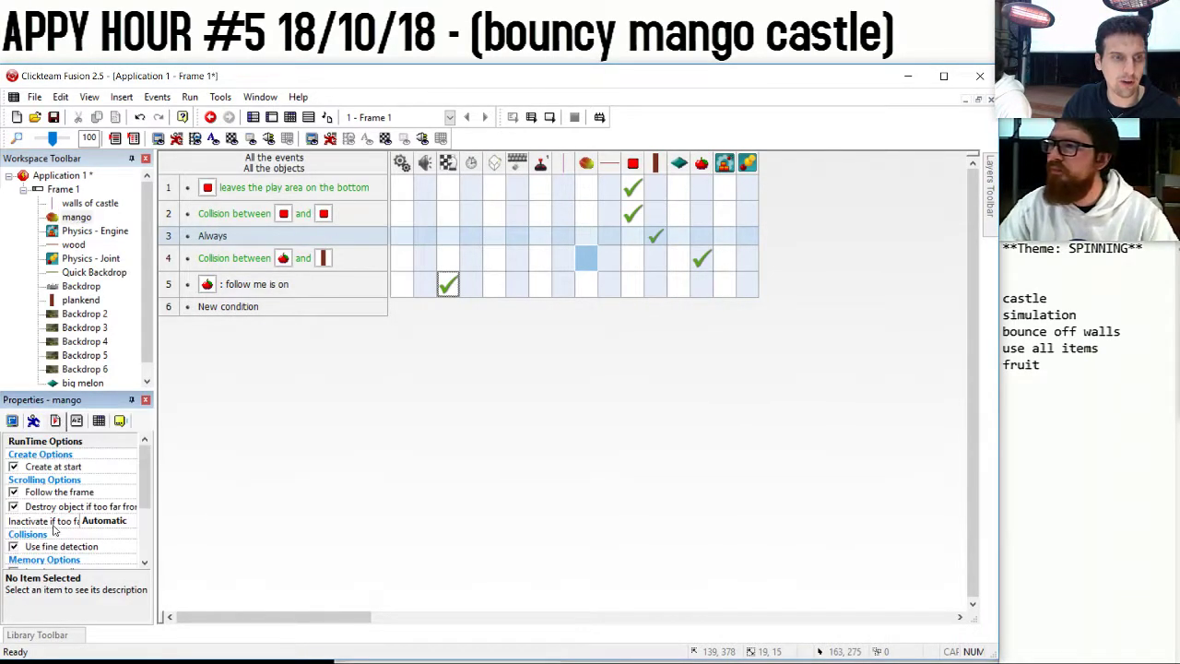
pyautogui.click(14, 507)
# Run the application and observe whether the view follows the launched mango.
pyautogui.click(189, 97)
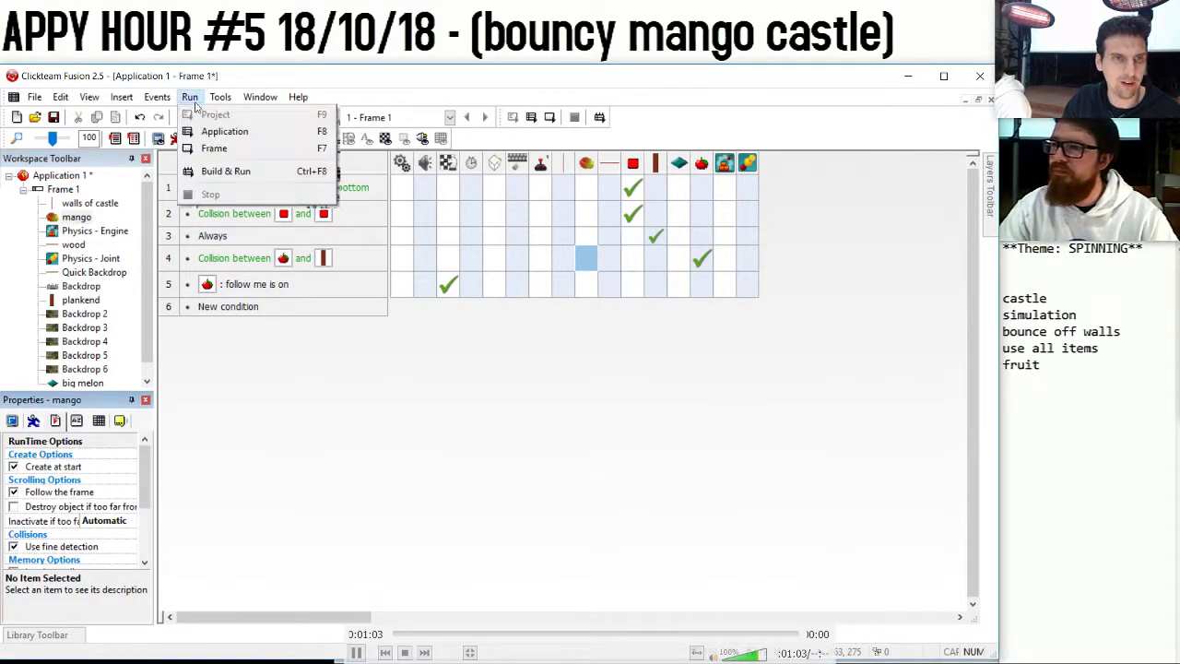
pyautogui.click(221, 132)
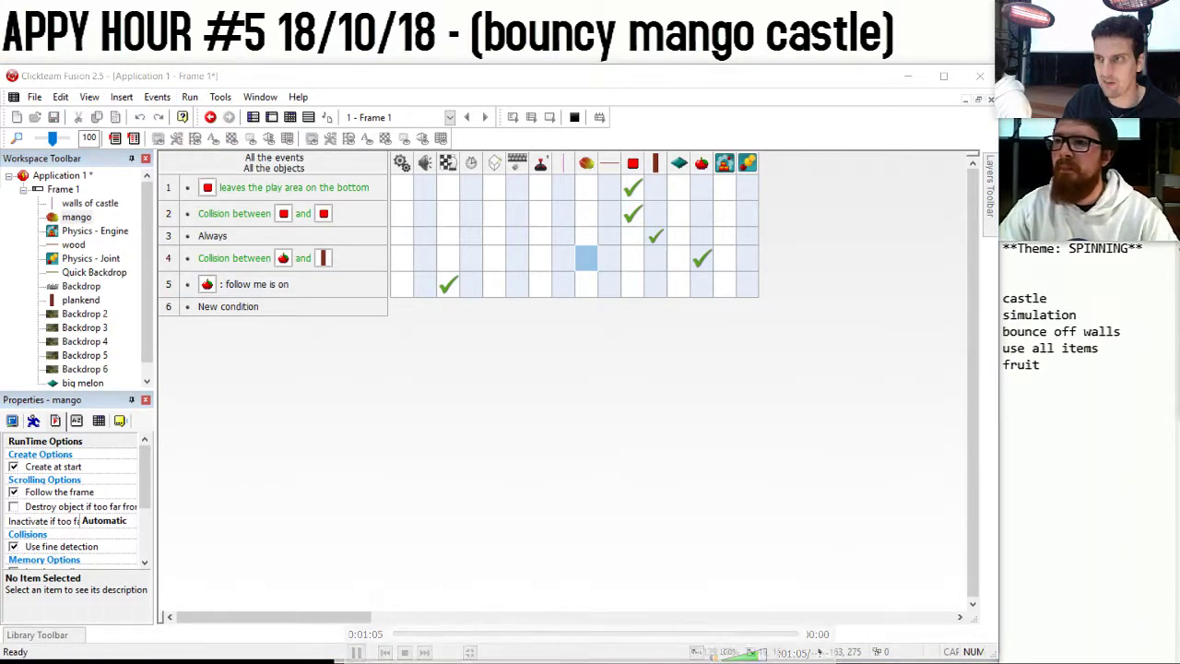
pyautogui.moveTo(637, 161); pyautogui.dragTo(363, 191)
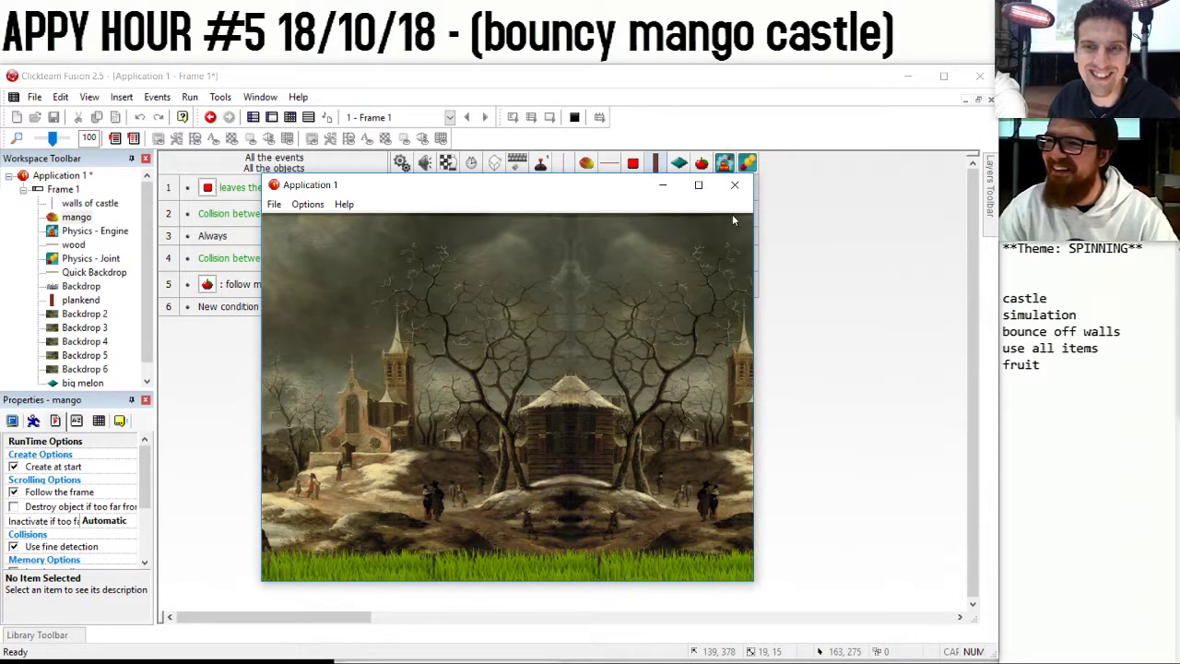
# Close the test run, move the big melon onto the grass beyond the plank and duplicate it into a pile of twelve.
pyautogui.click(735, 185)
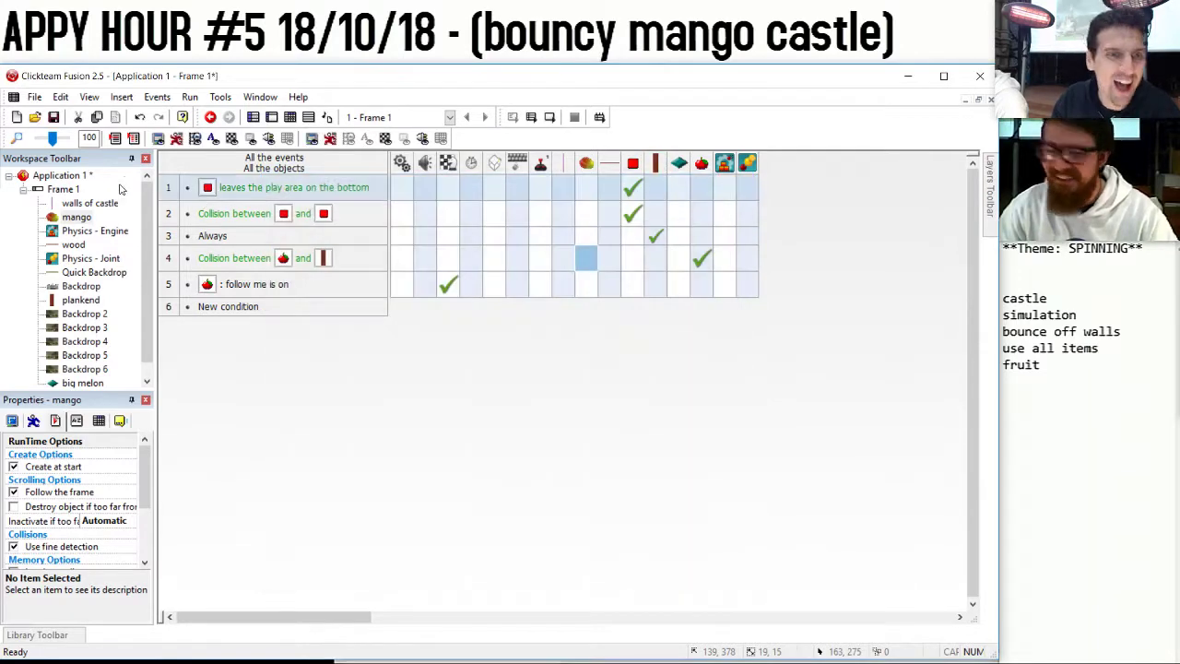
pyautogui.click(272, 117)
pyautogui.click(710, 272)
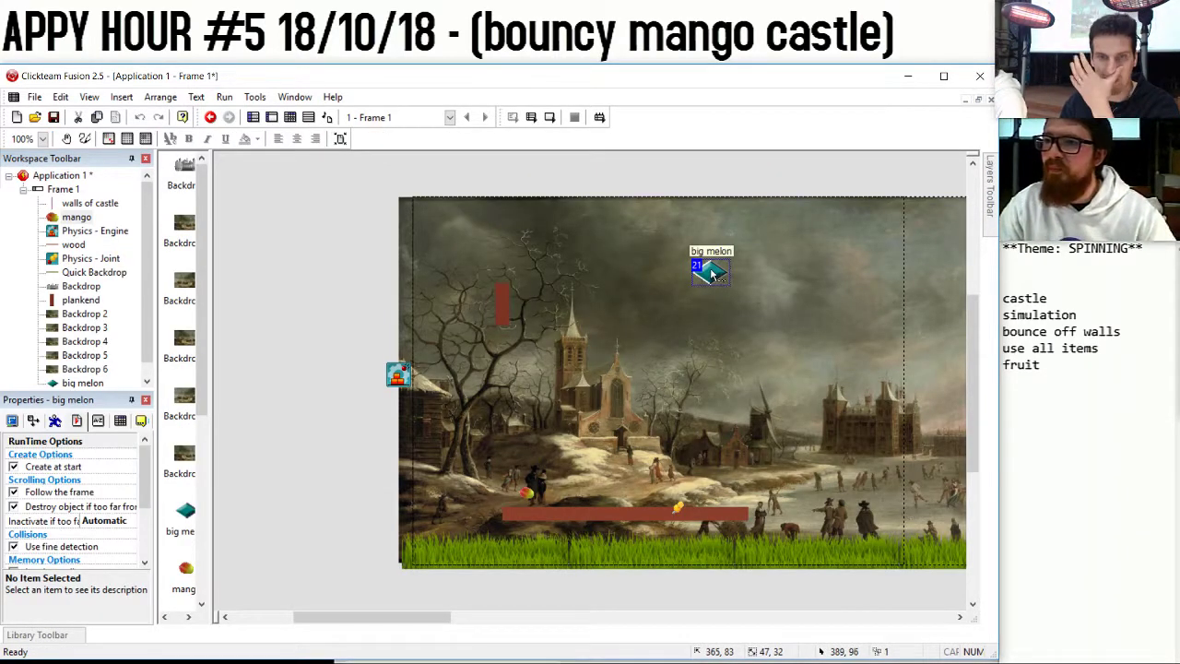
pyautogui.moveTo(711, 274); pyautogui.dragTo(853, 458)
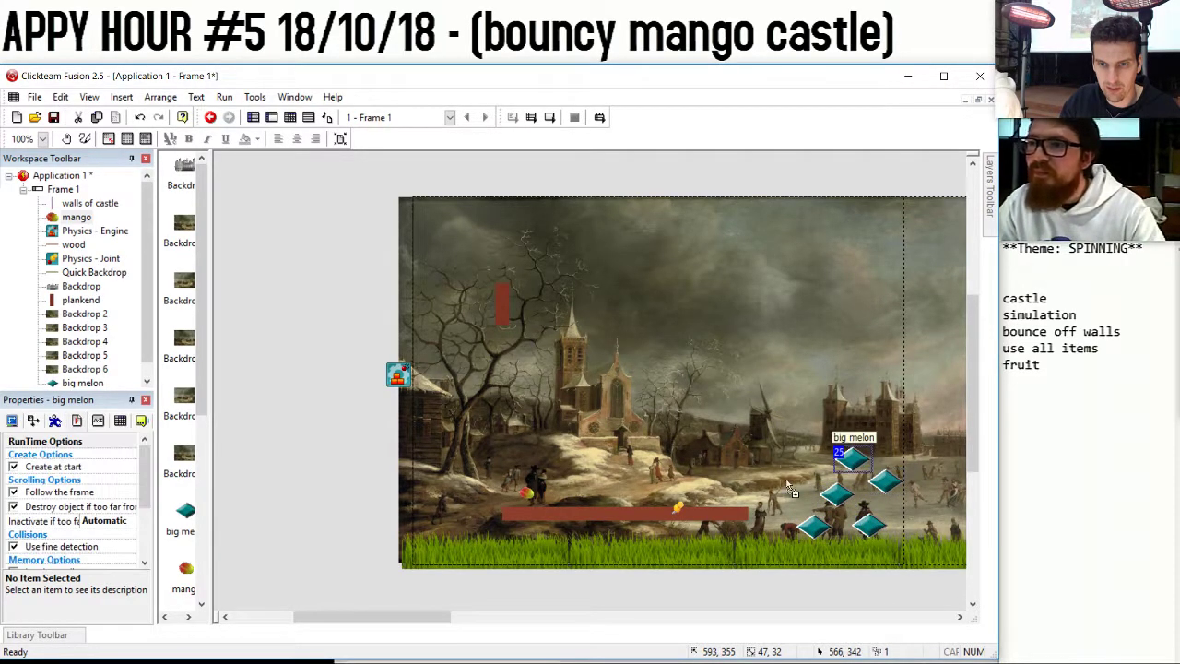
pyautogui.keyDown('ctrl'); pyautogui.moveTo(812, 528); pyautogui.dragTo(855, 425); pyautogui.keyUp('ctrl')
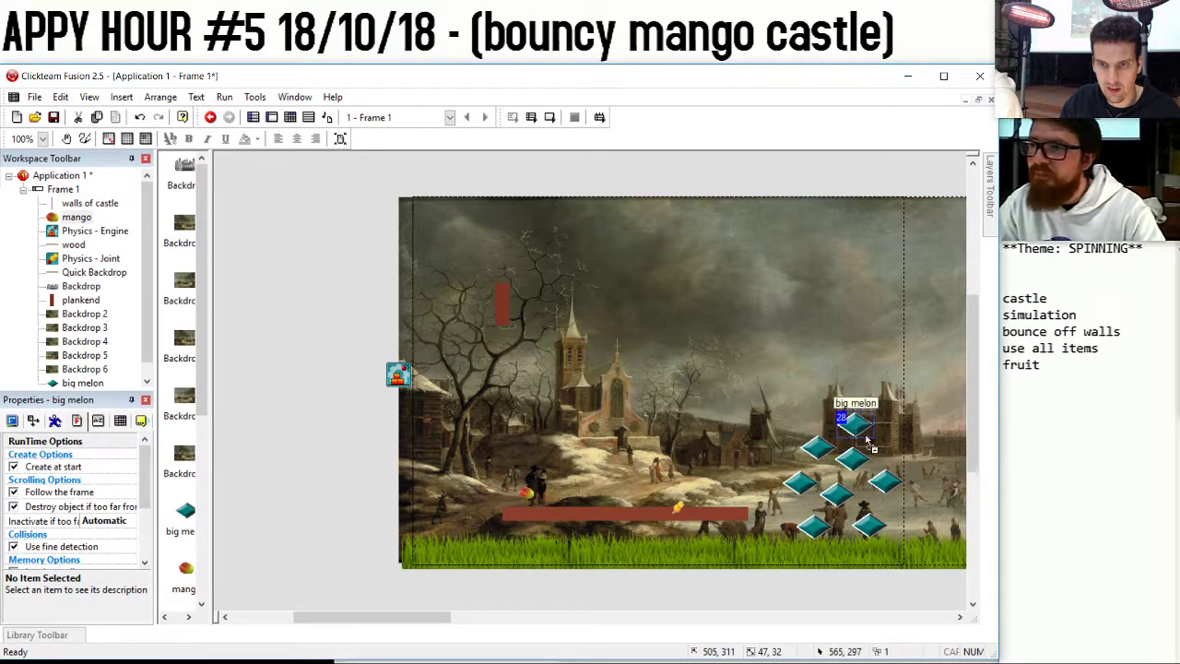
pyautogui.keyDown('ctrl'); pyautogui.moveTo(885, 480); pyautogui.dragTo(899, 449); pyautogui.keyUp('ctrl')
pyautogui.keyDown('ctrl'); pyautogui.moveTo(912, 507); pyautogui.dragTo(913, 530); pyautogui.keyUp('ctrl')
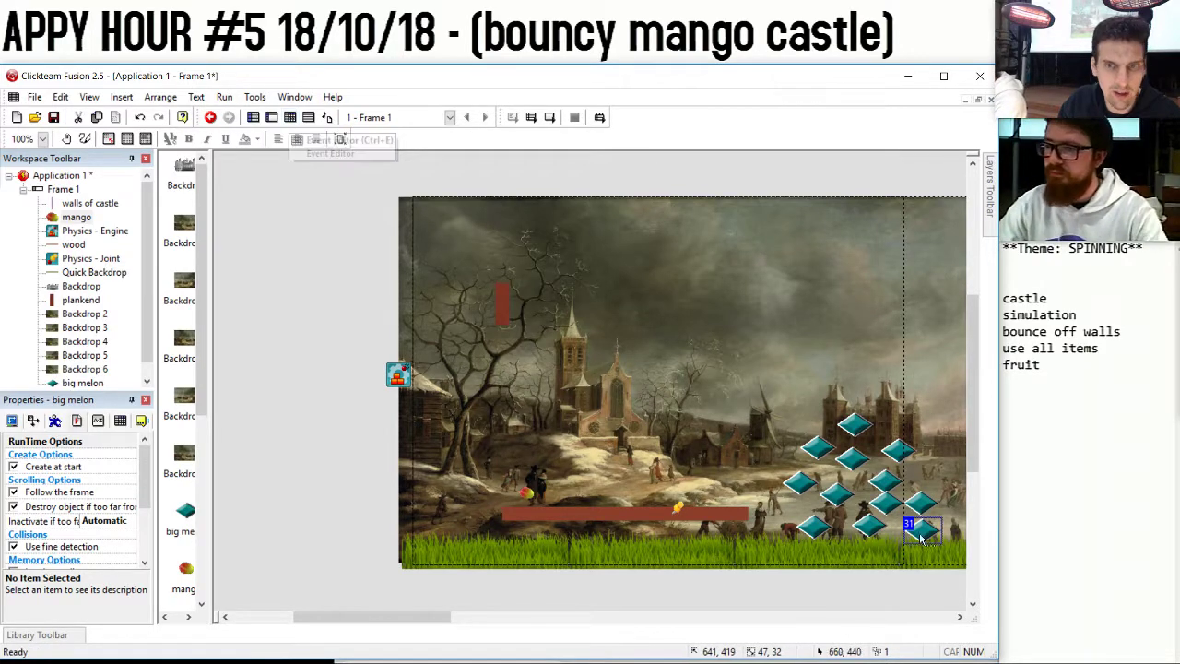
# Add the Balls qualifier to all the big melons in the pile and check it on one of them.
pyautogui.moveTo(788, 605); pyautogui.dragTo(953, 399)
pyautogui.click(98, 420)
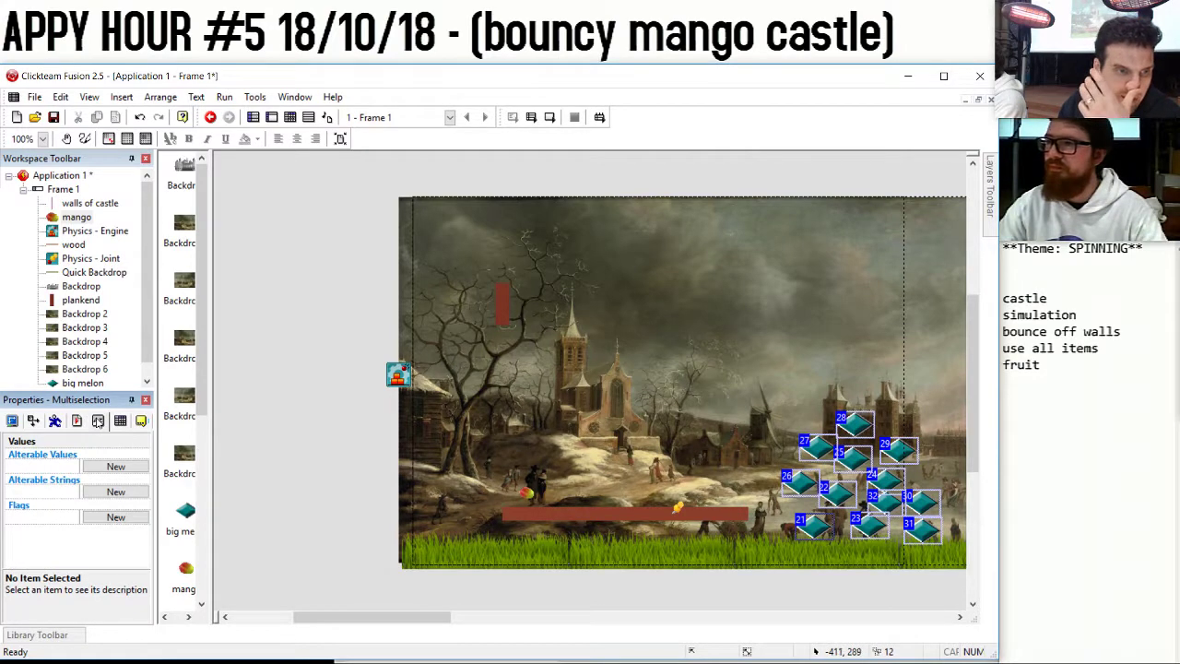
pyautogui.click(120, 421)
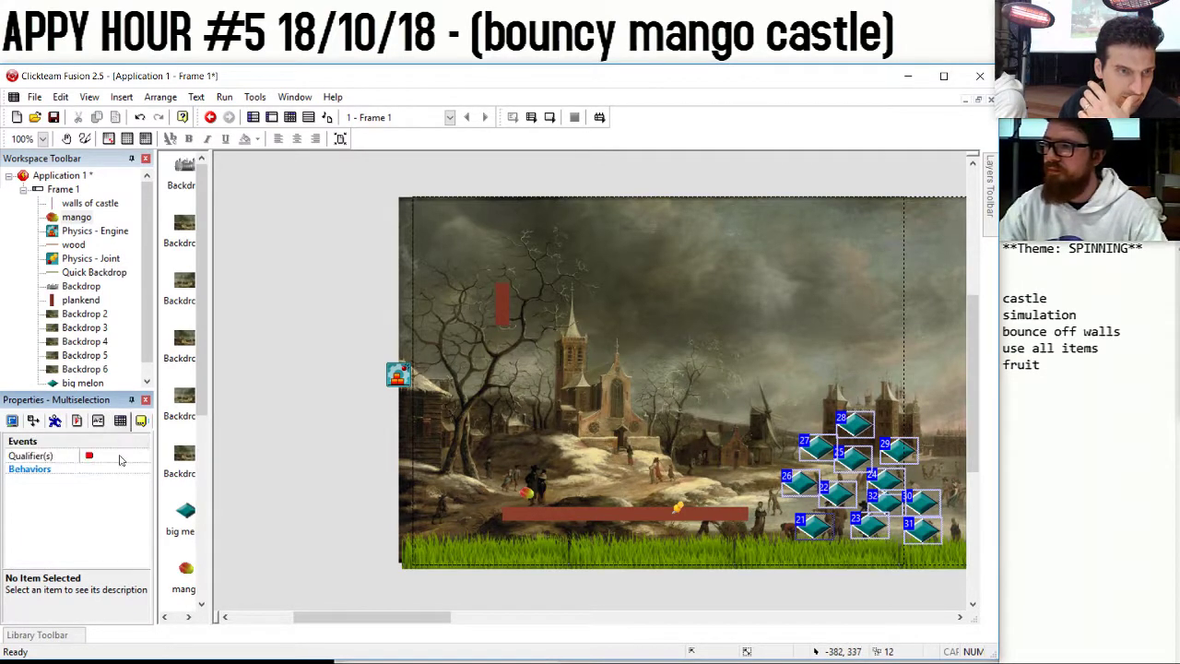
pyautogui.click(36, 456)
pyautogui.click(139, 456)
pyautogui.click(551, 418)
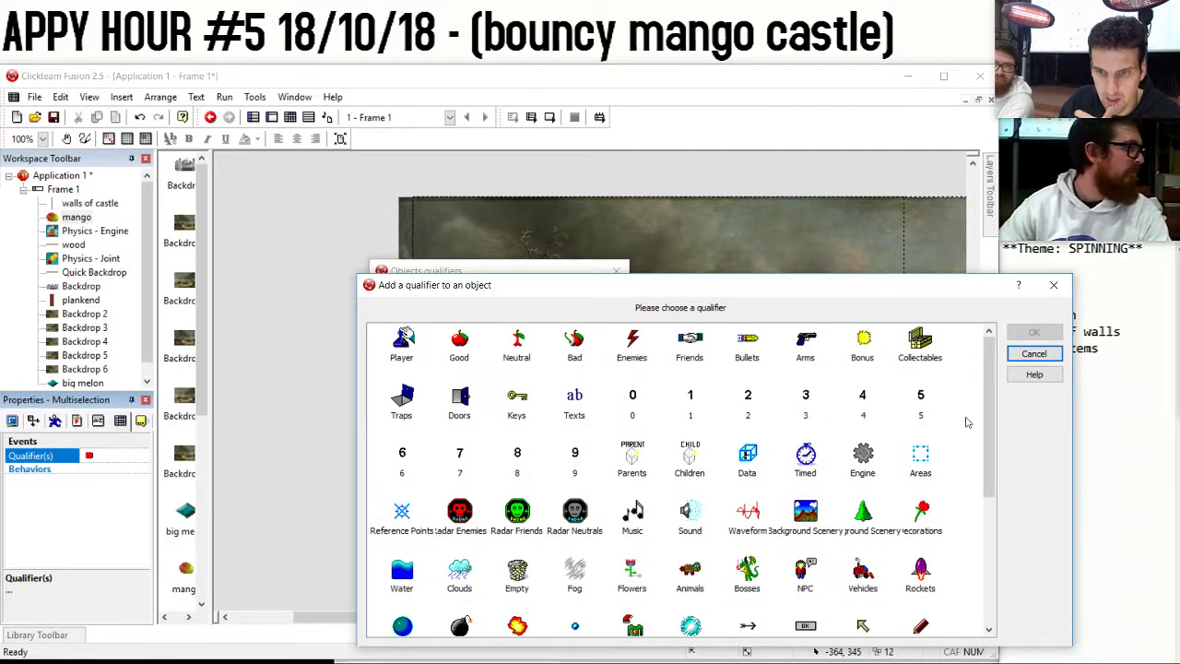
pyautogui.moveTo(987, 414); pyautogui.dragTo(978, 555)
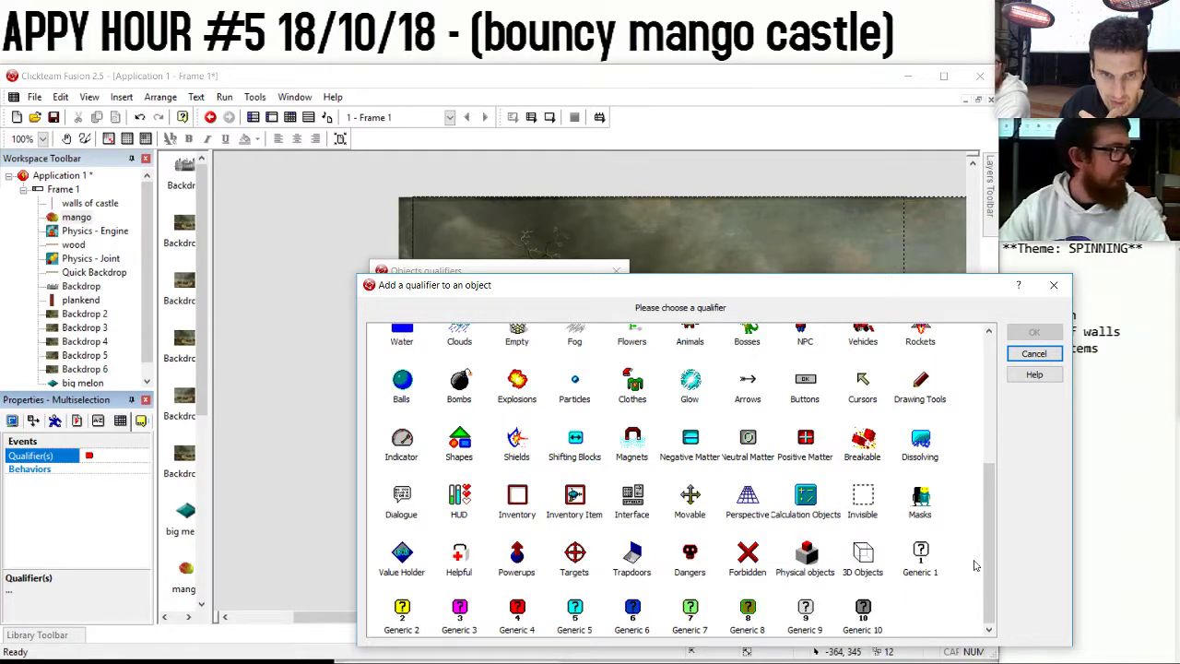
pyautogui.doubleClick(404, 387)
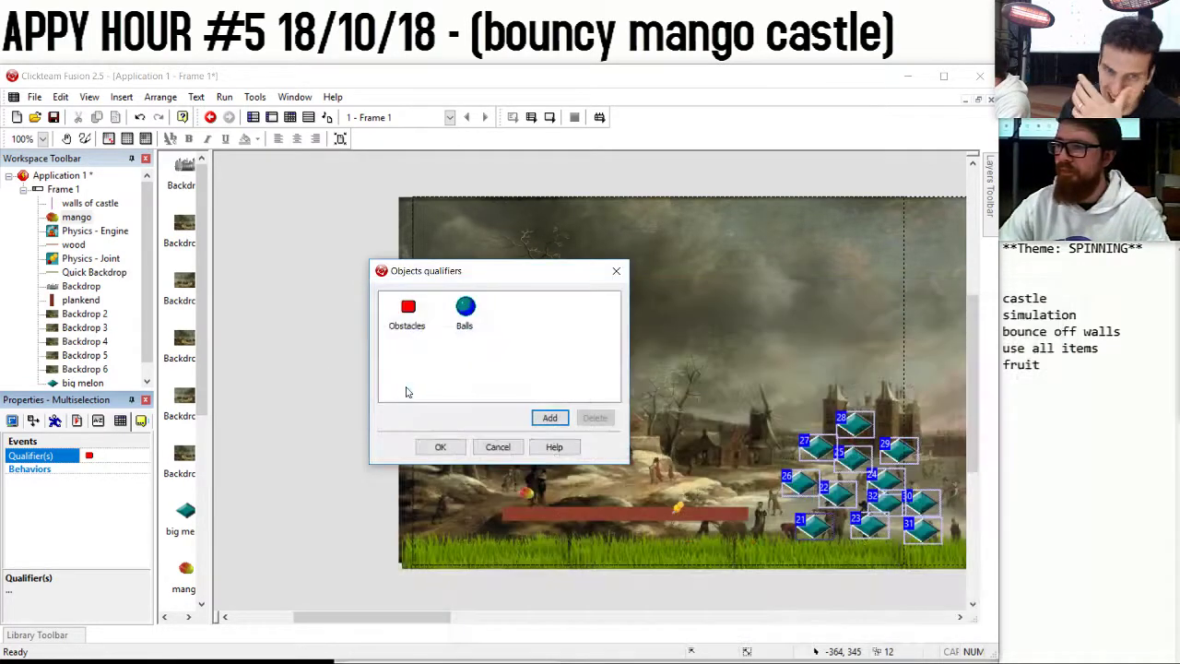
pyautogui.click(438, 447)
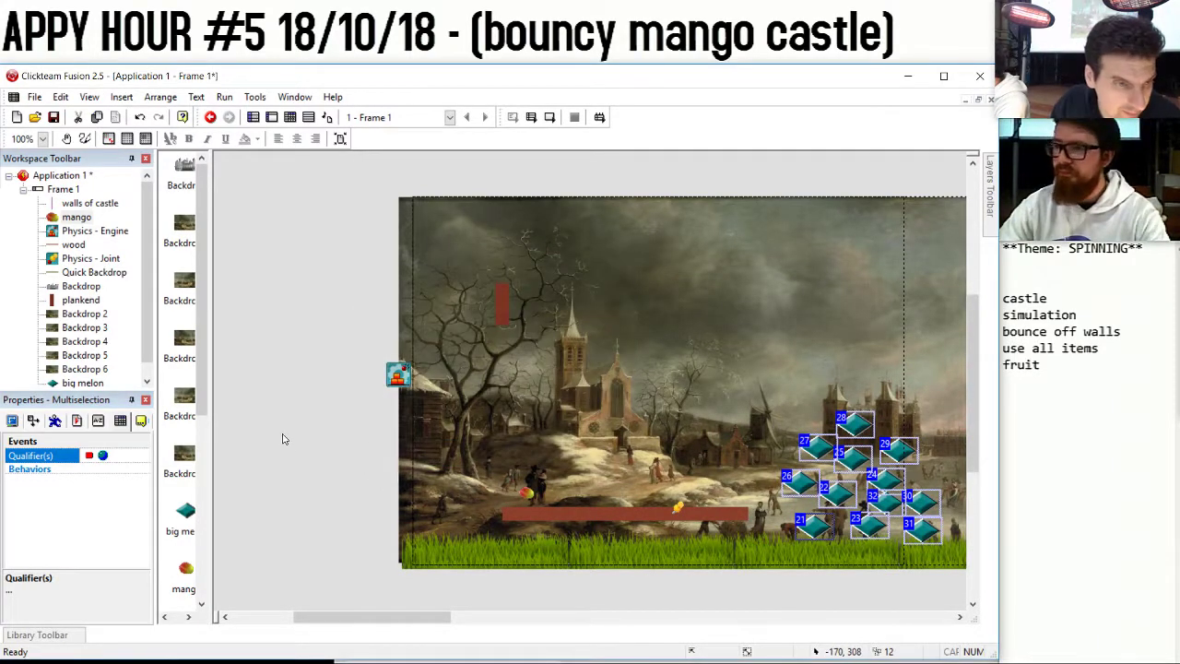
pyautogui.click(262, 411)
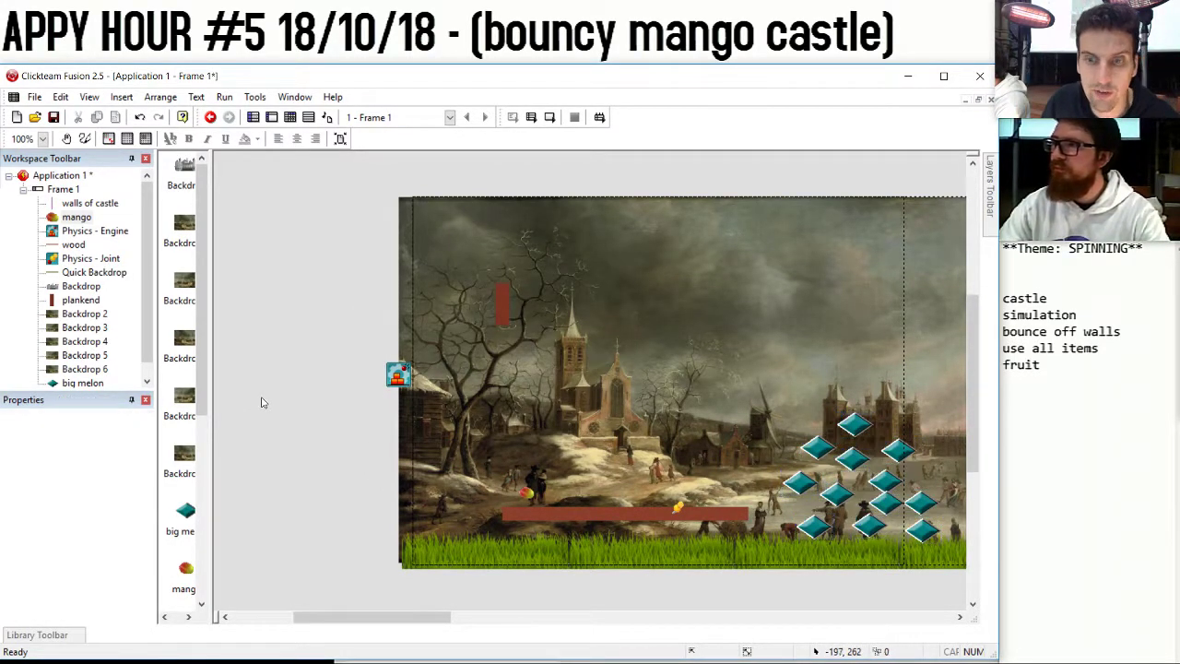
pyautogui.click(795, 483)
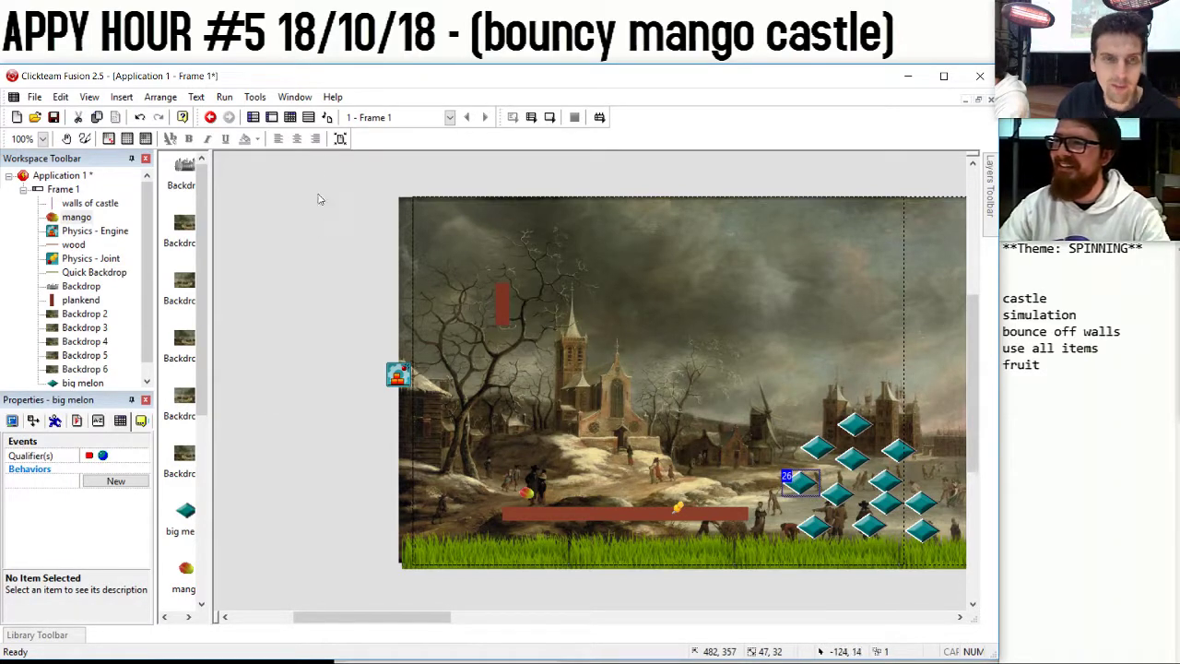
pyautogui.click(290, 118)
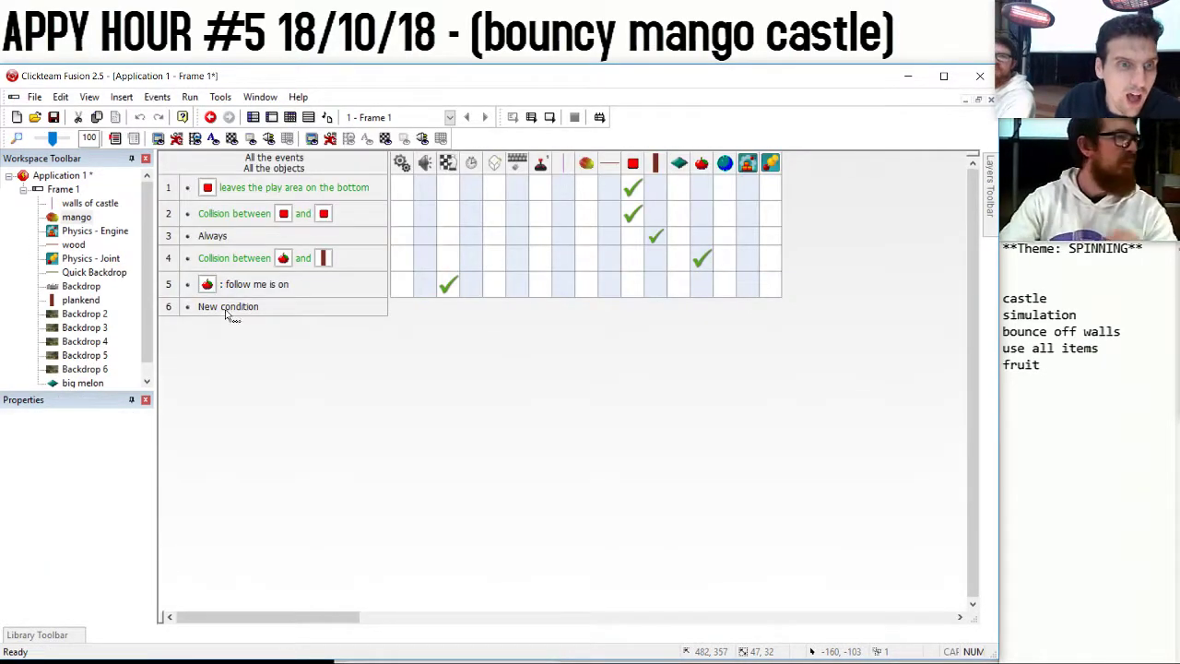
pyautogui.click(226, 310)
pyautogui.click(287, 415)
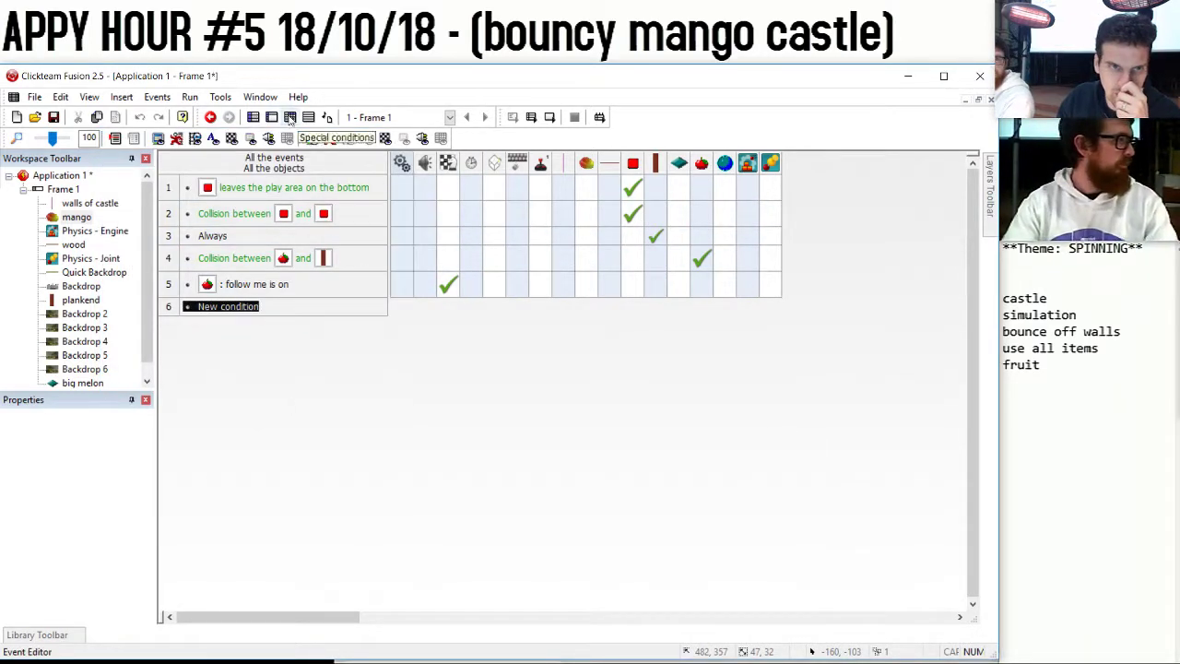
# Import watermelon-74342_640.jpg as the big melon's image, keeping the default import options.
pyautogui.click(271, 117)
pyautogui.doubleClick(853, 424)
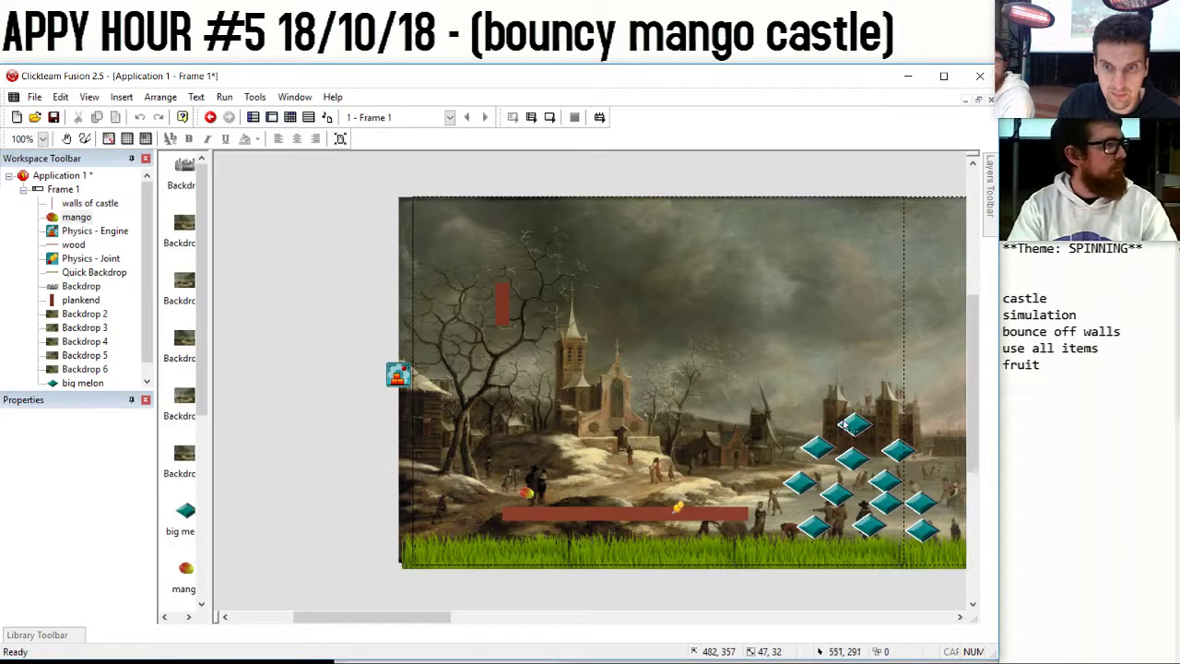
pyautogui.click(313, 182)
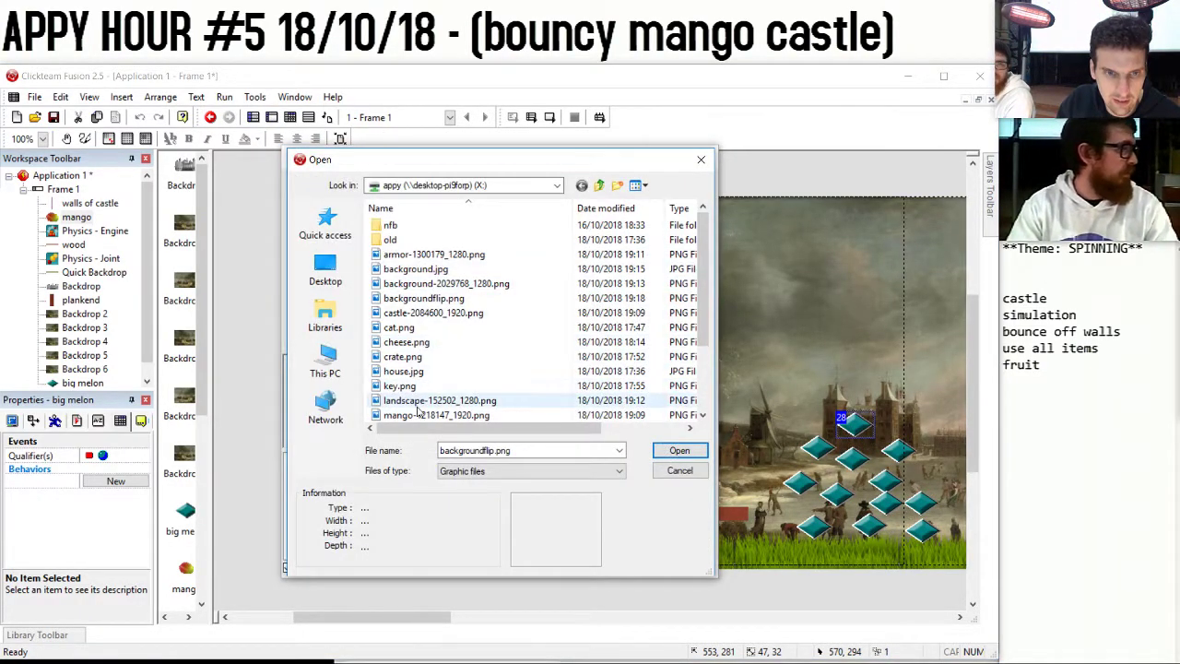
pyautogui.scroll(-1, 420, 406)
pyautogui.scroll(-1, 420, 383)
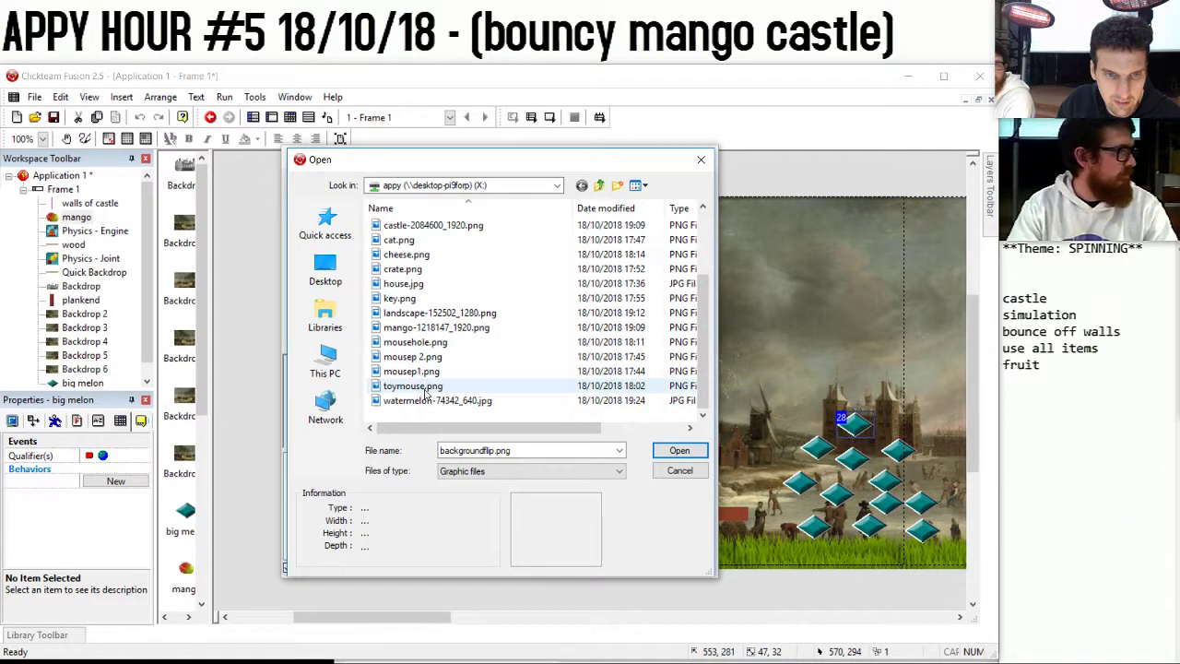
pyautogui.doubleClick(427, 402)
pyautogui.click(444, 525)
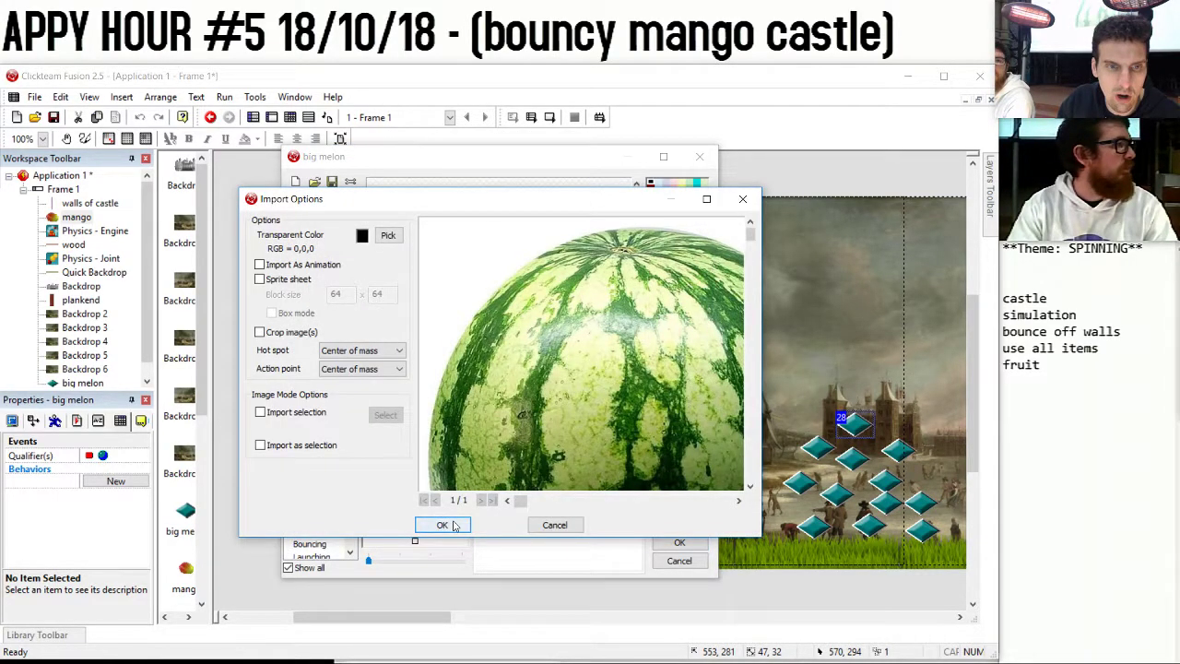
pyautogui.click(680, 542)
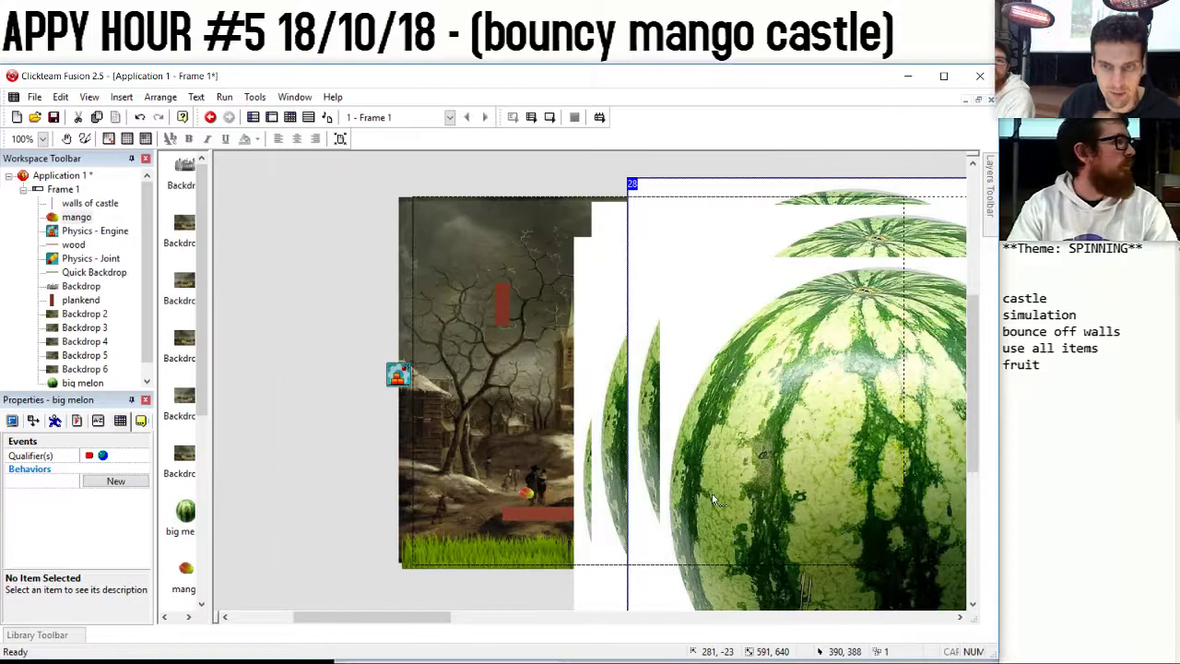
# Try to fill the white background around the big melon's image with transparency, and undo the fill.
pyautogui.doubleClick(773, 438)
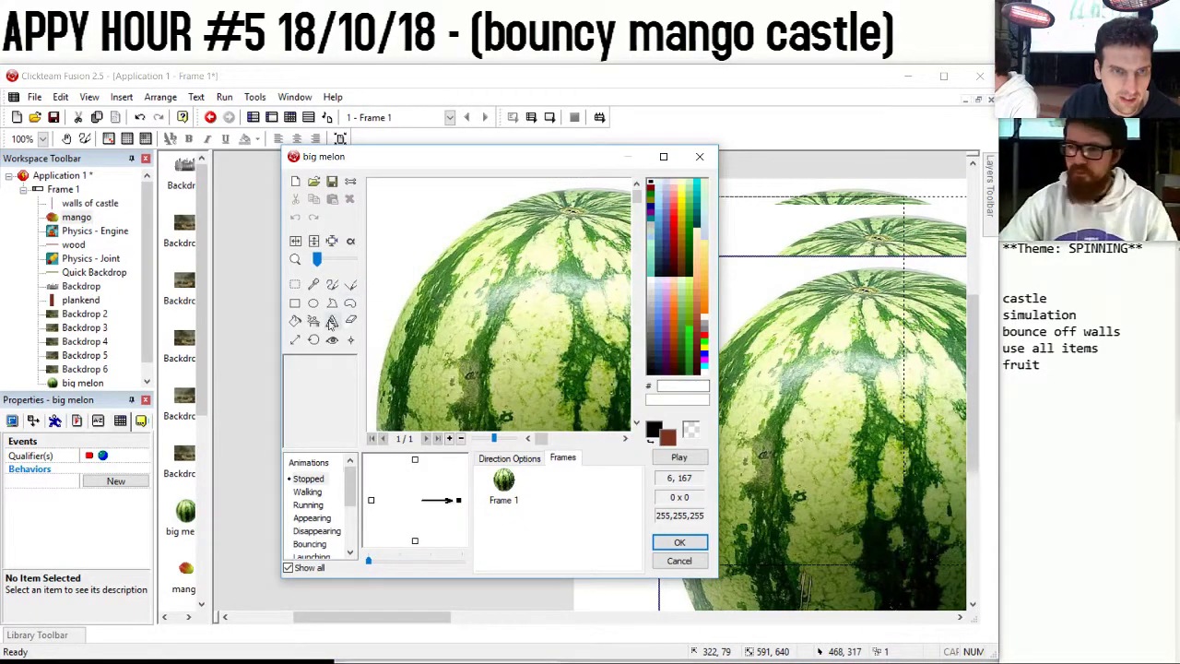
pyautogui.click(295, 321)
pyautogui.click(400, 234)
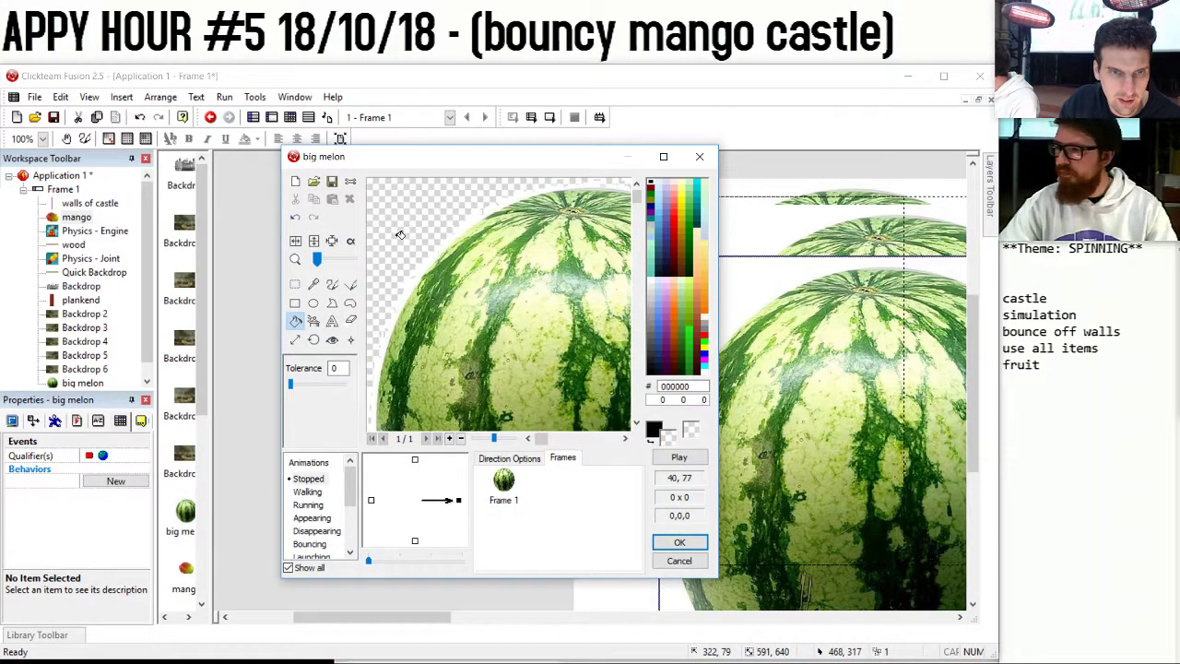
pyautogui.hotkey('ctrl', 'z')
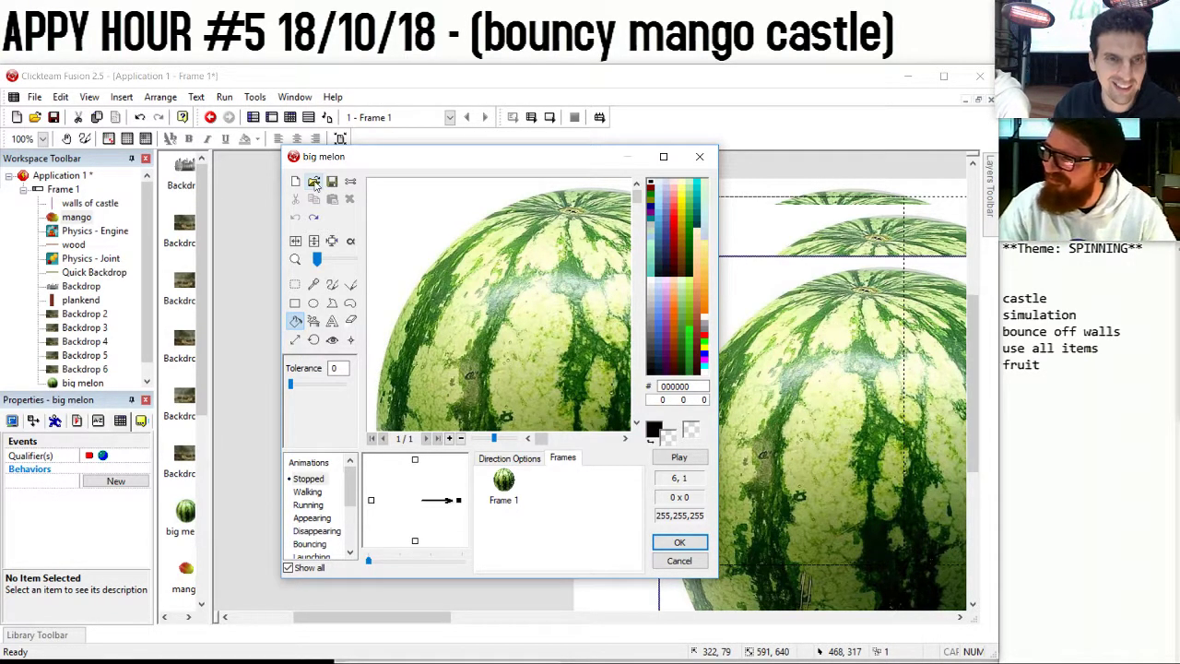
pyautogui.click(315, 183)
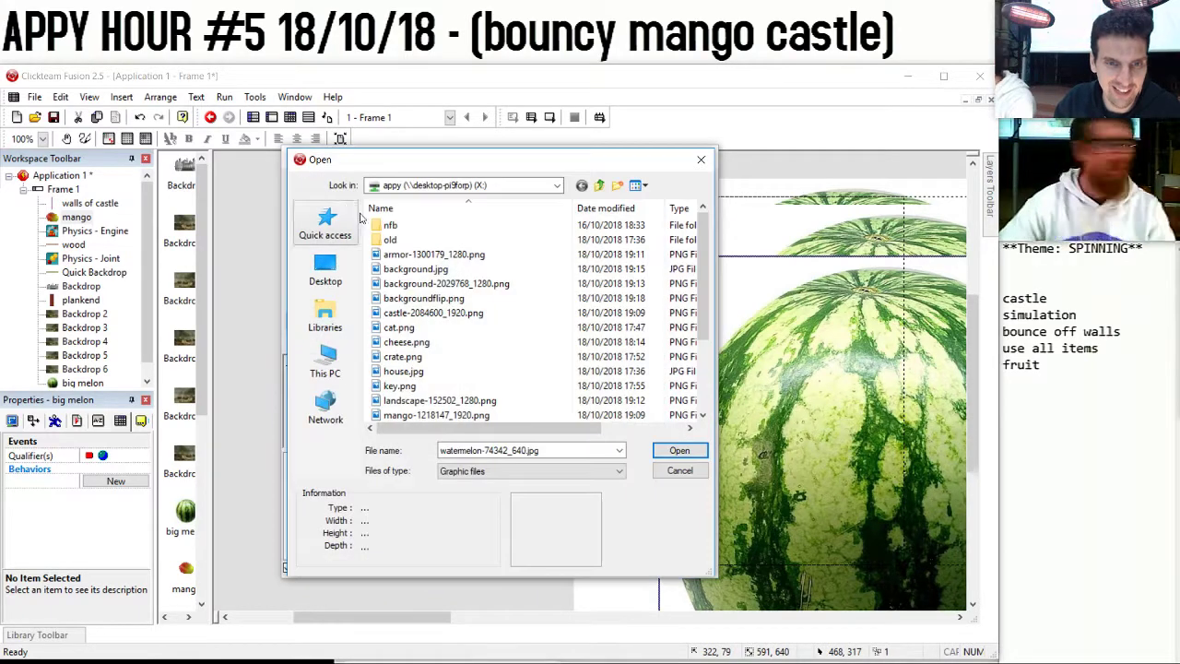
pyautogui.scroll(-2, 461, 353)
pyautogui.doubleClick(424, 400)
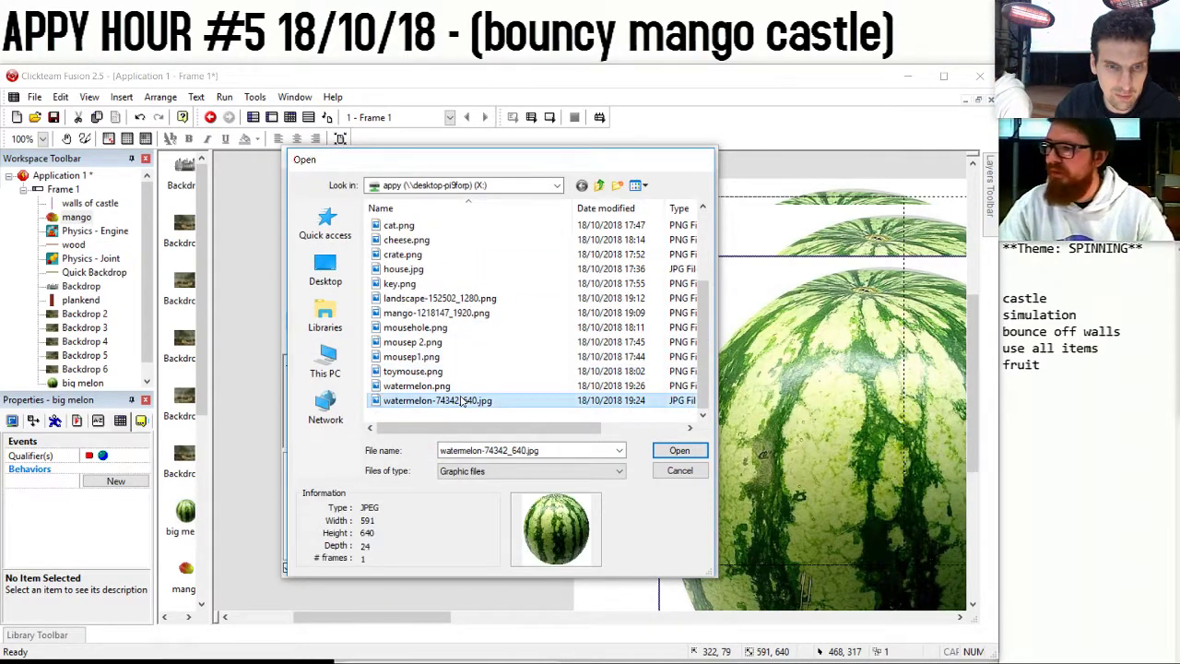
pyautogui.press('Return')
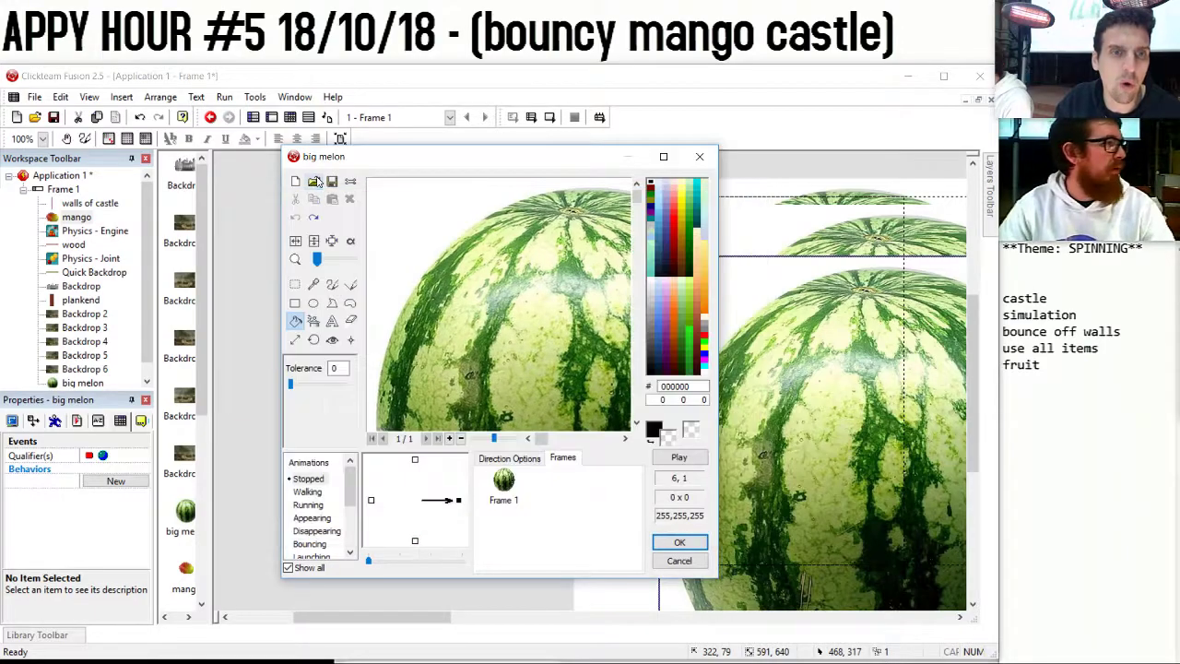
# Clear the big melon's image and import watermelon.png in its place with the default import options.
pyautogui.click(314, 182)
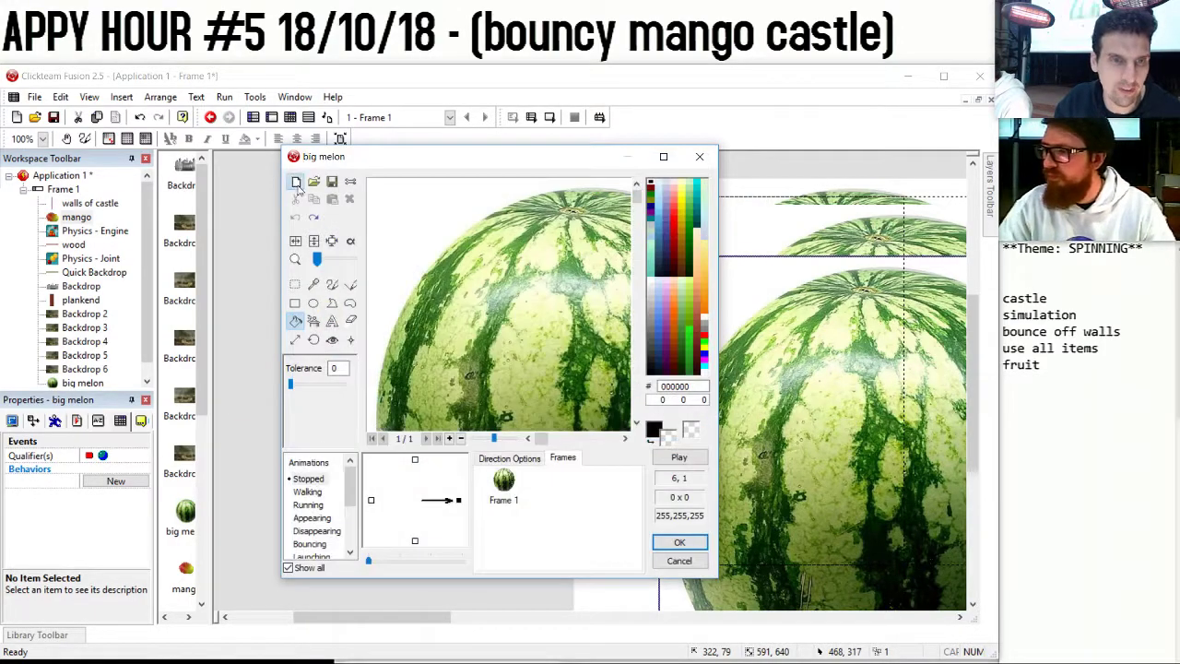
pyautogui.click(295, 182)
pyautogui.click(315, 181)
pyautogui.doubleClick(447, 385)
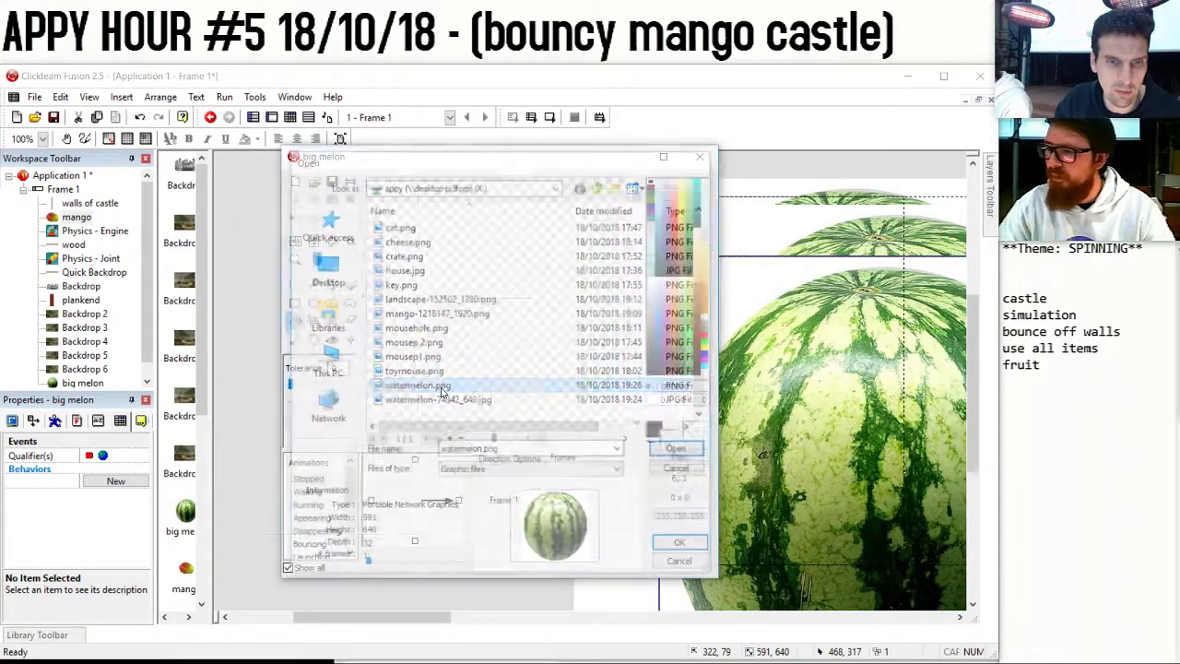
pyautogui.click(442, 525)
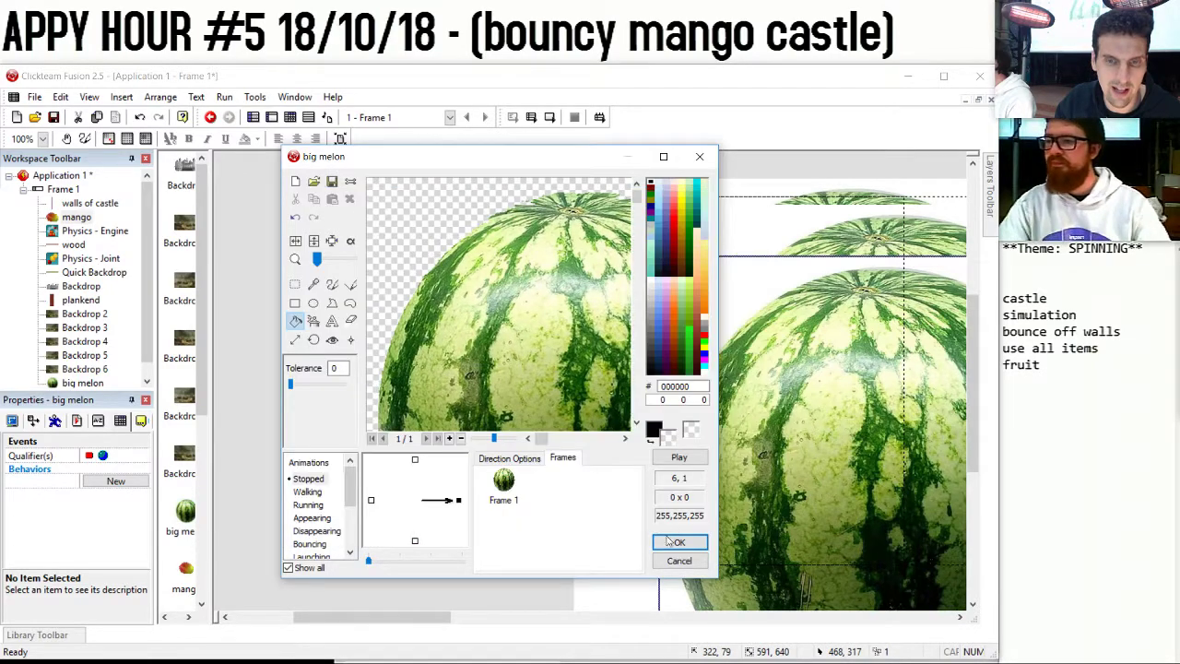
pyautogui.click(676, 542)
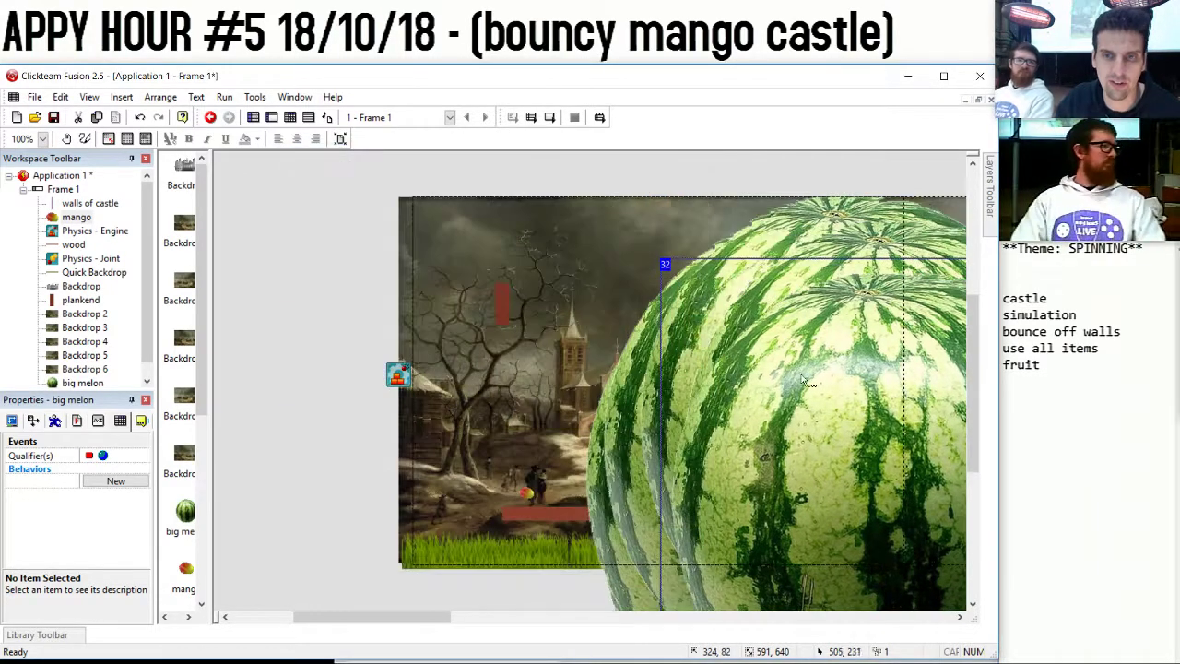
# Shrink the big melons in the frame to about 93 × 100 pixels.
pyautogui.scroll(-5, 804, 381)
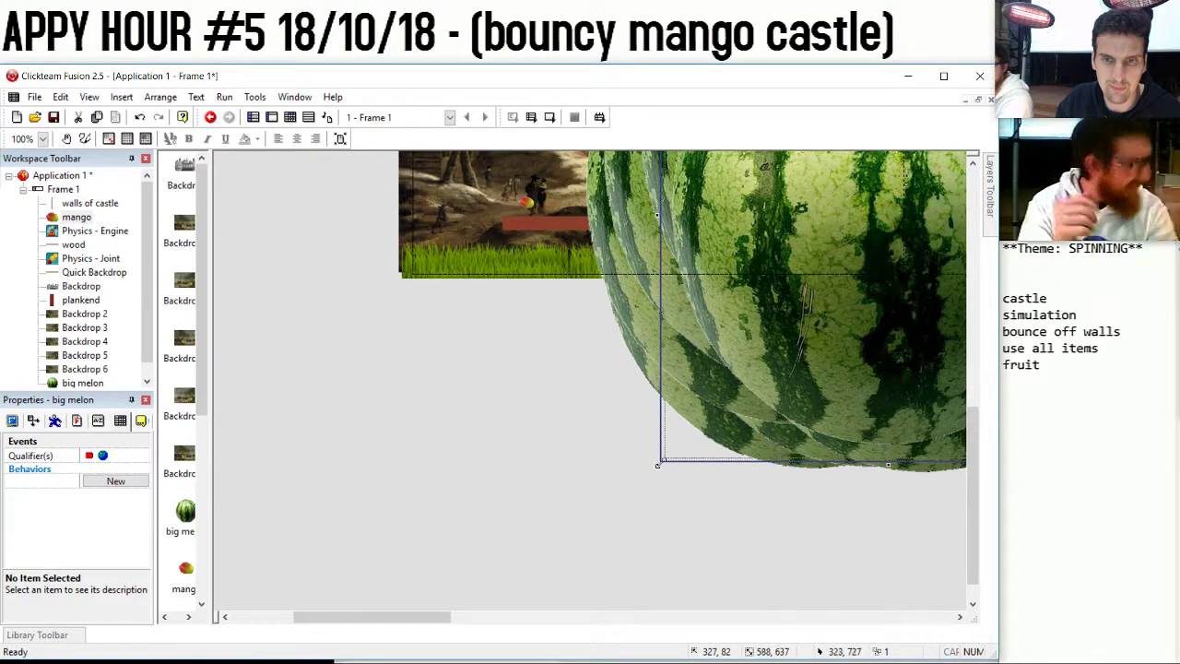
pyautogui.hotkey('ctrl', 'z')
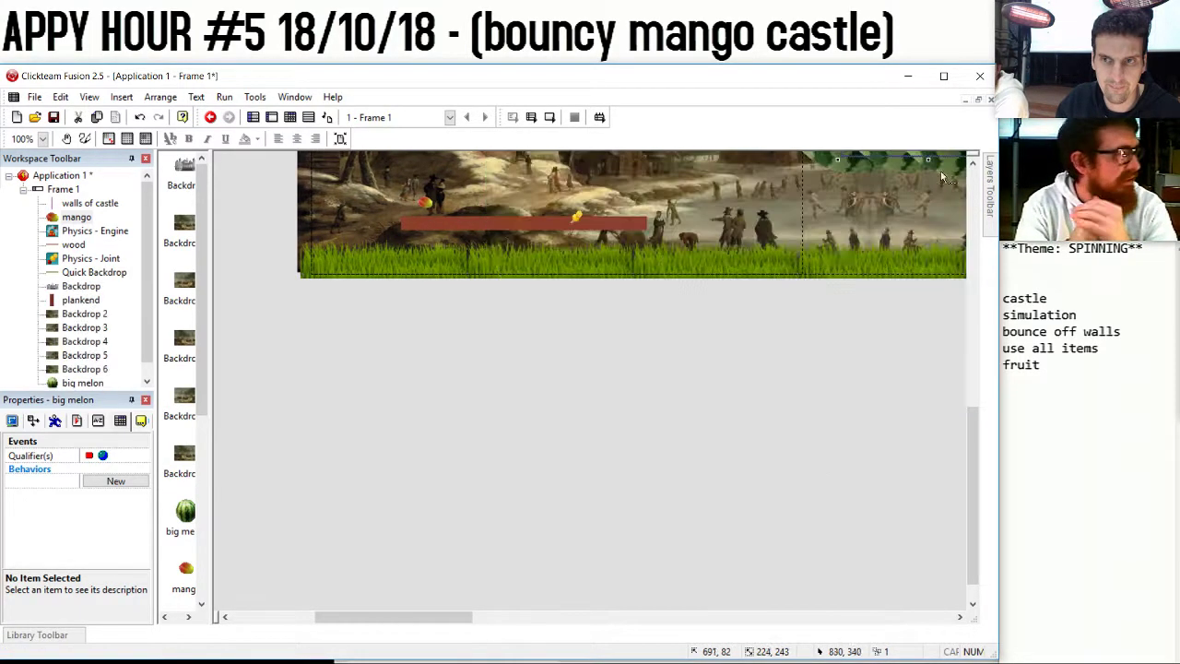
pyautogui.scroll(4, 853, 254)
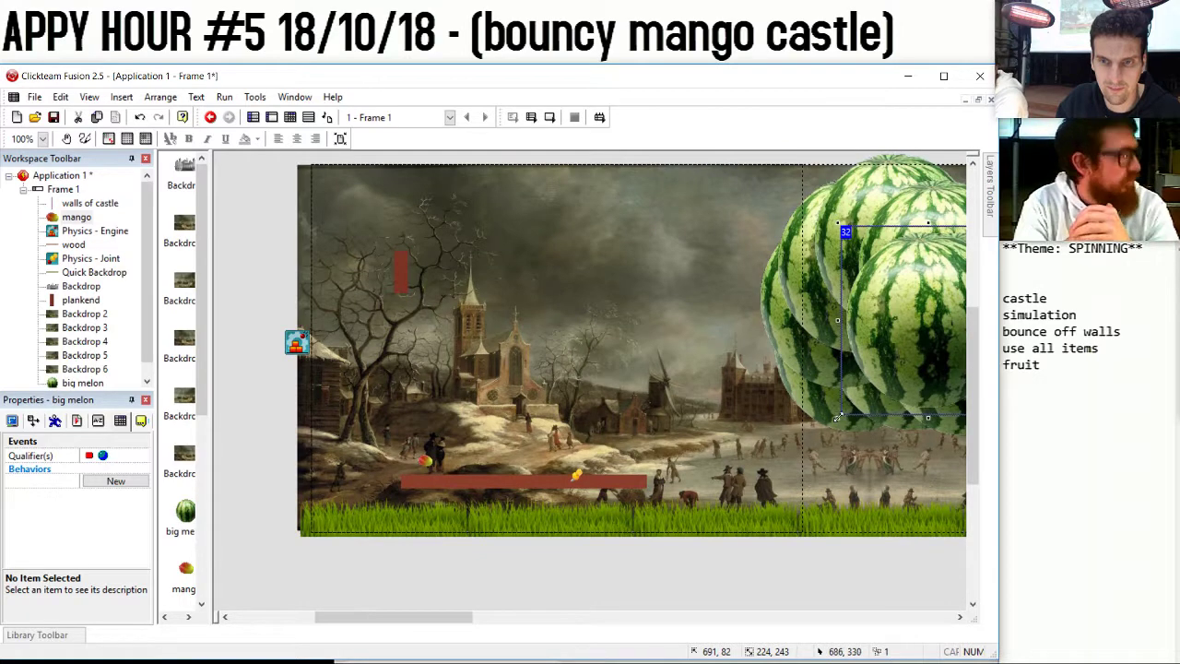
pyautogui.moveTo(837, 418); pyautogui.dragTo(938, 310)
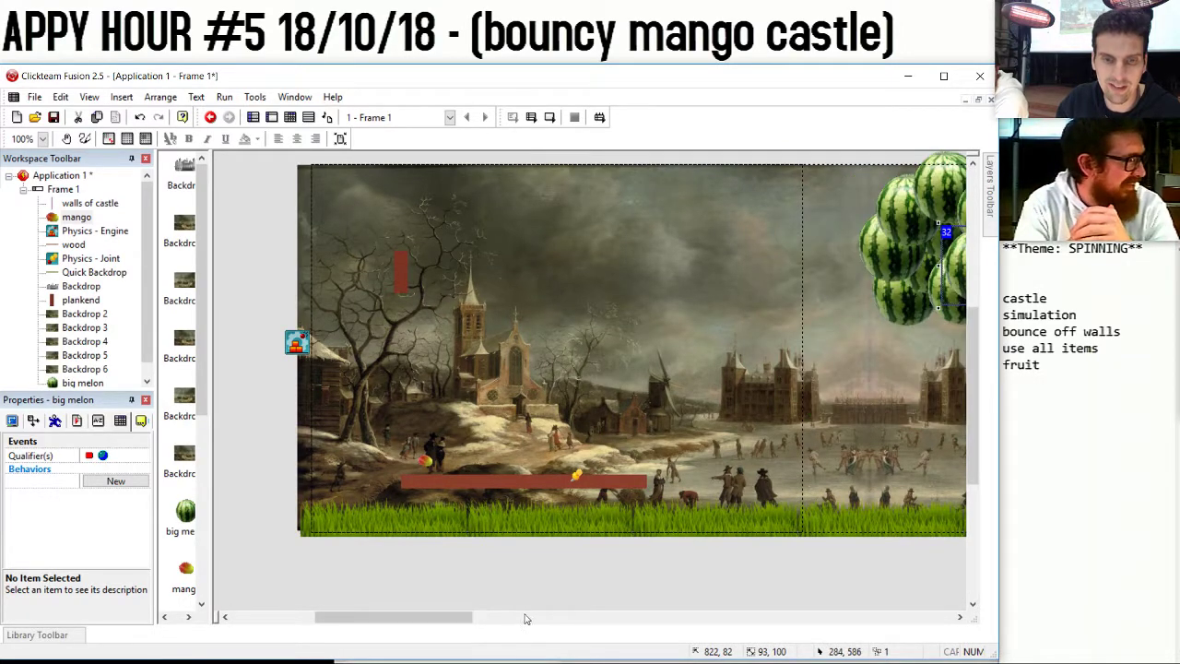
pyautogui.moveTo(406, 619); pyautogui.dragTo(508, 619)
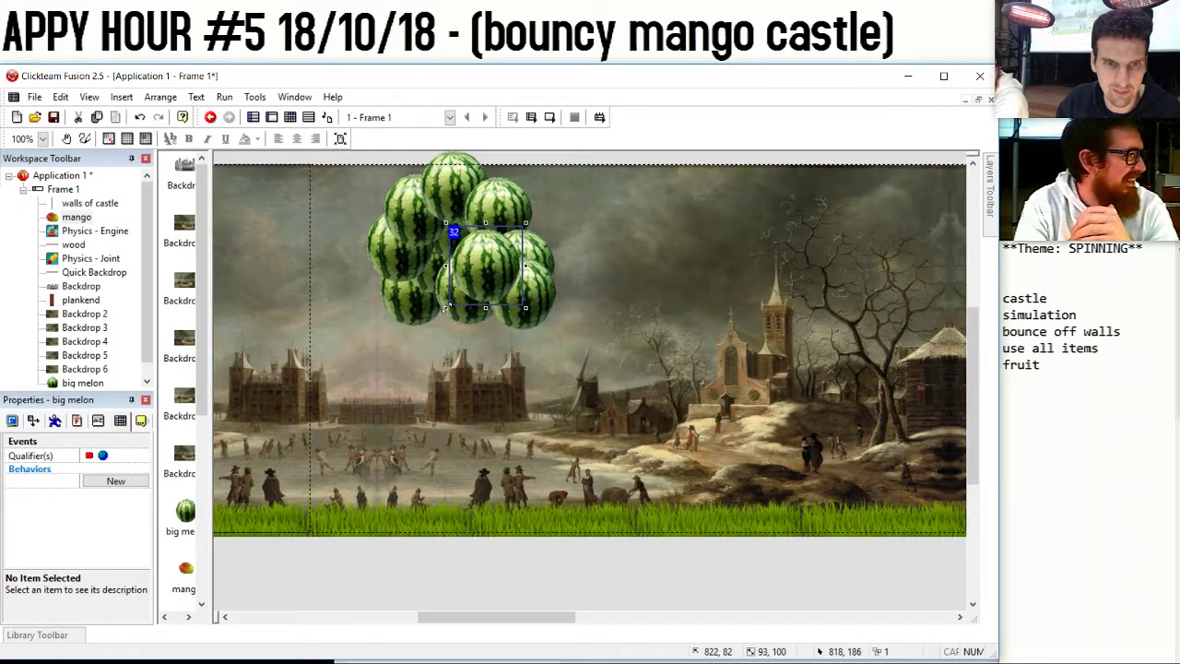
# Shrink the big melons to about 37 × 39 pixels and set their initial direction to all directions.
pyautogui.moveTo(446, 308); pyautogui.dragTo(492, 259)
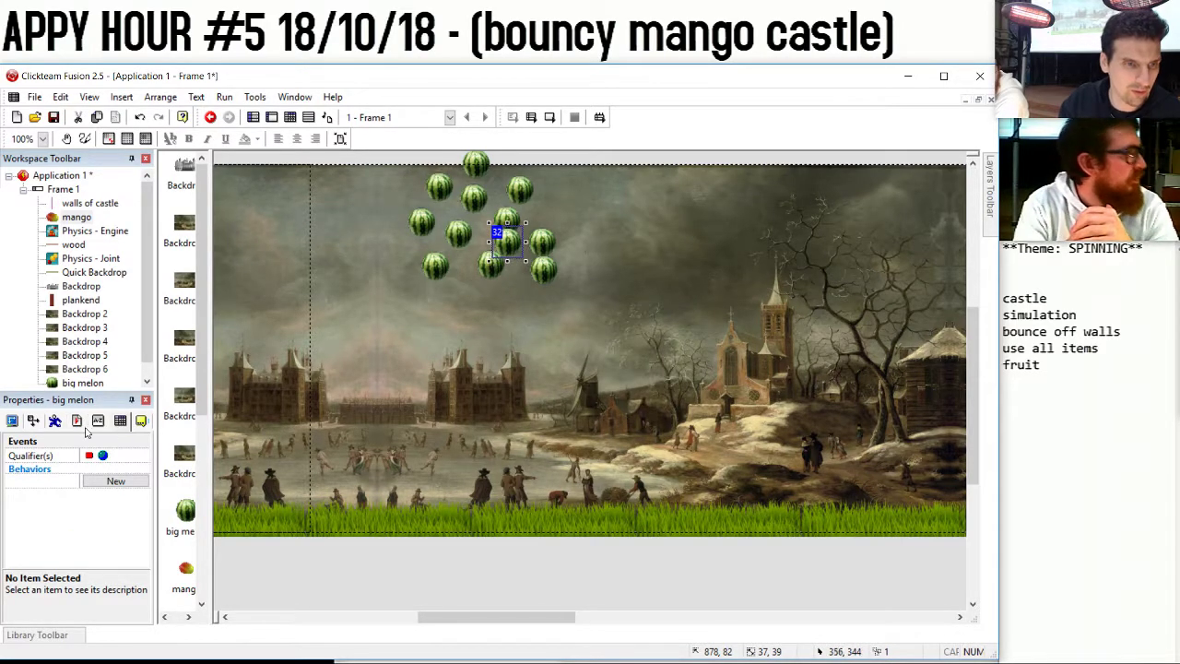
pyautogui.click(56, 421)
pyautogui.click(109, 503)
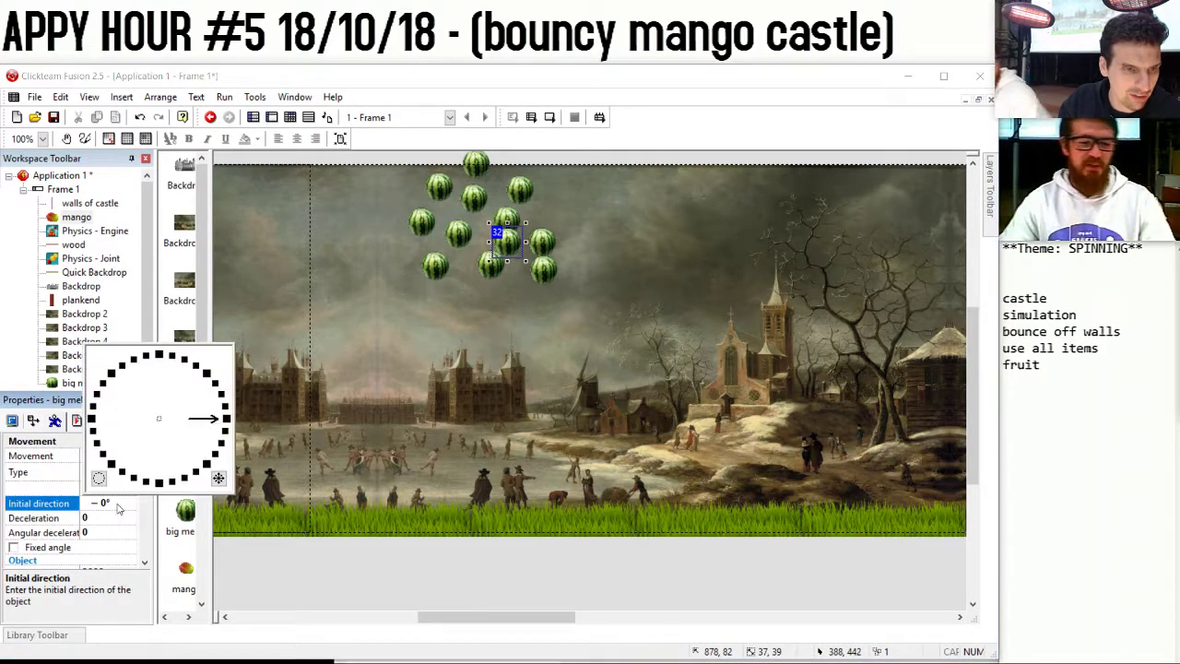
pyautogui.click(218, 478)
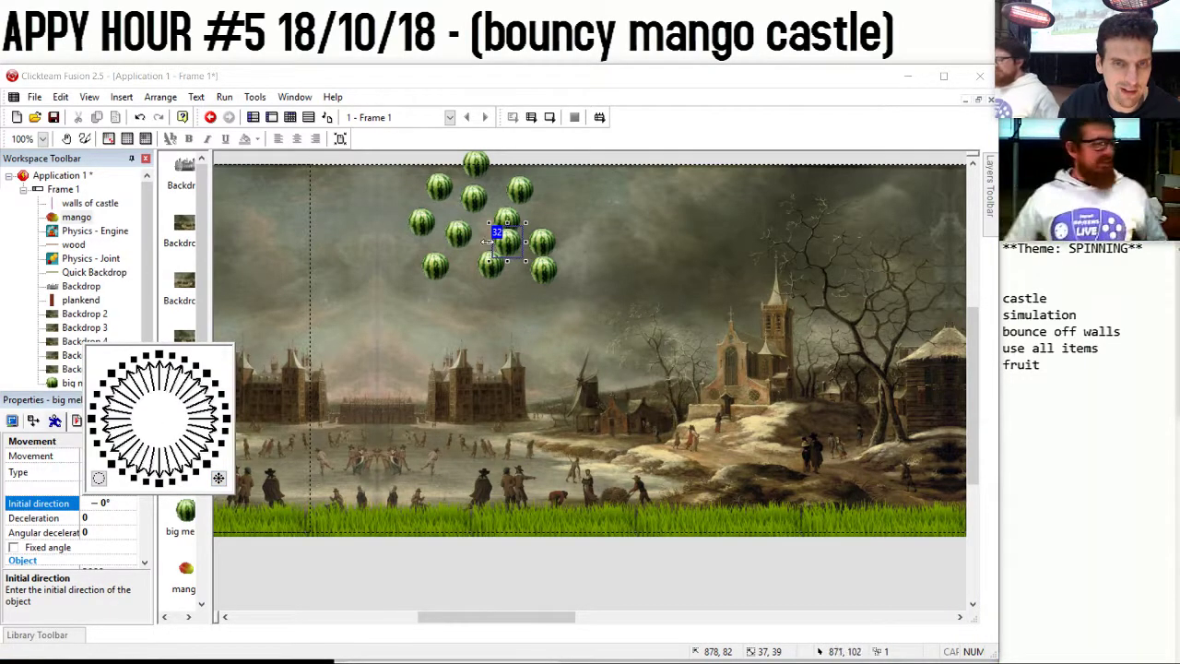
# Check the hot spot position on the big melon's image.
pyautogui.doubleClick(507, 242)
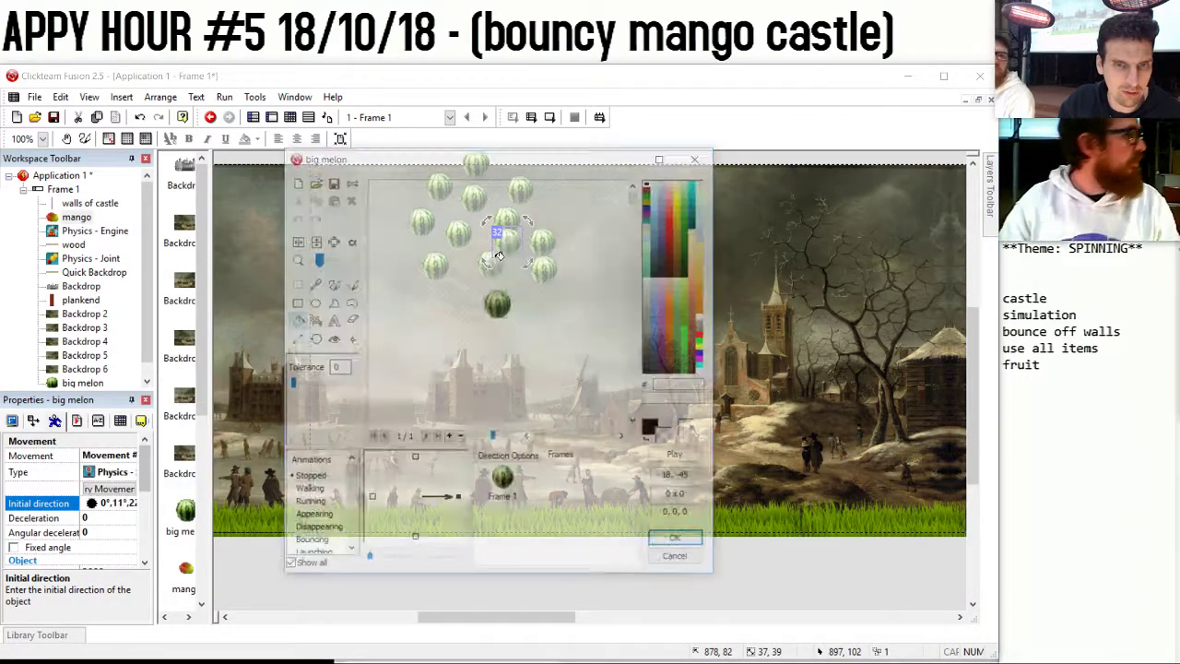
pyautogui.click(332, 340)
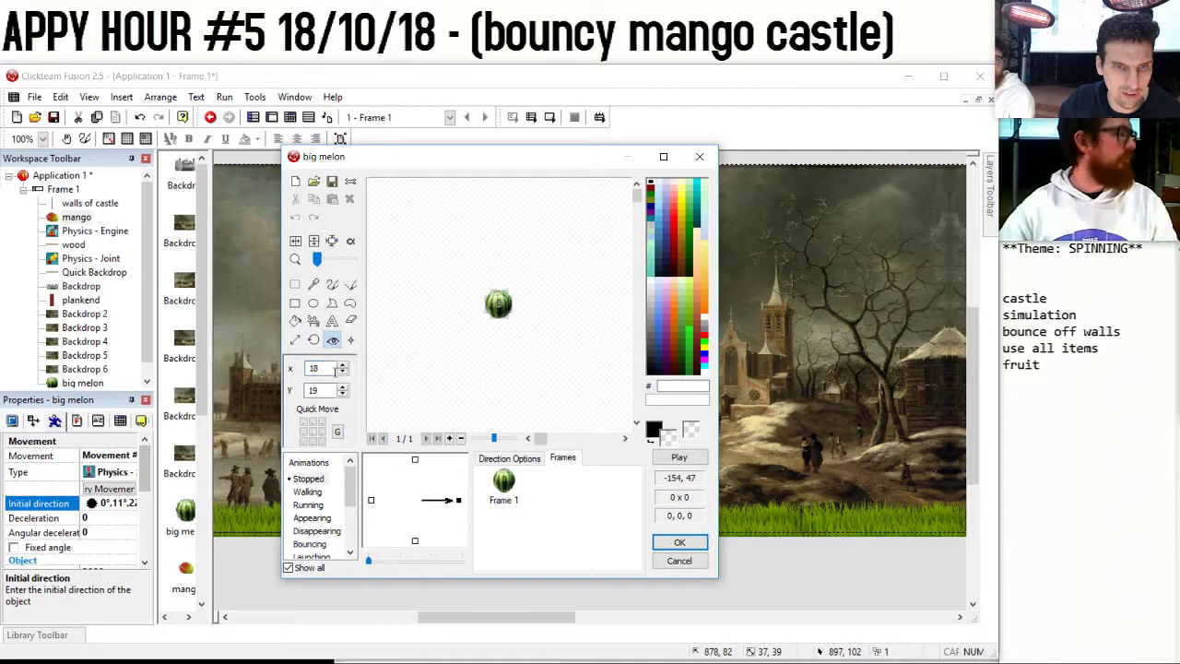
pyautogui.click(679, 542)
# Move the whole group of big melons down onto the grass just beyond the right end of the plank.
pyautogui.moveTo(623, 596); pyautogui.dragTo(352, 134)
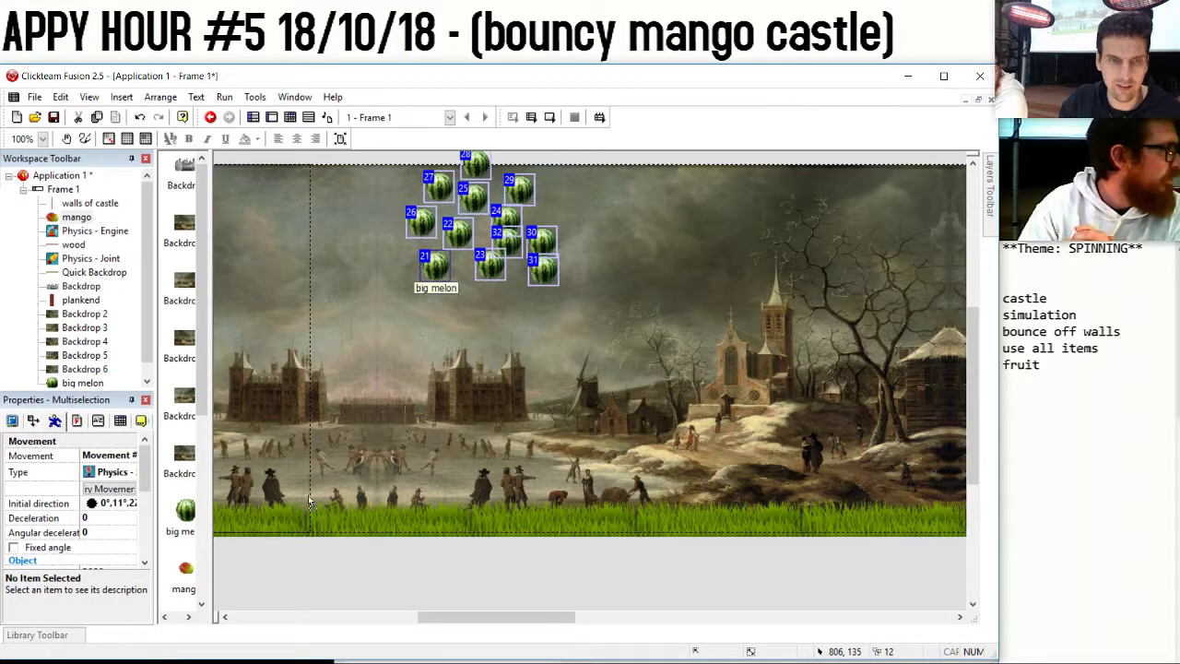
pyautogui.keyDown('shift'); pyautogui.hscroll(-4, 222, 502); pyautogui.keyUp('shift')
pyautogui.keyDown('shift'); pyautogui.hscroll(-1, 221, 502); pyautogui.keyUp('shift')
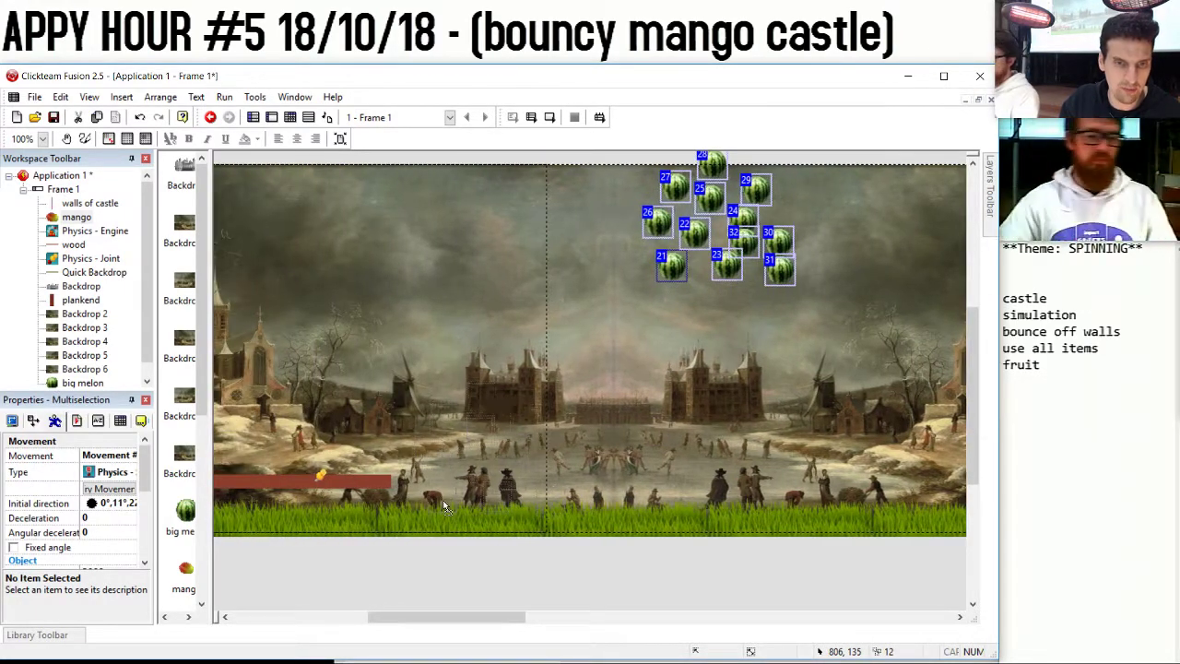
pyautogui.moveTo(693, 230); pyautogui.dragTo(466, 463)
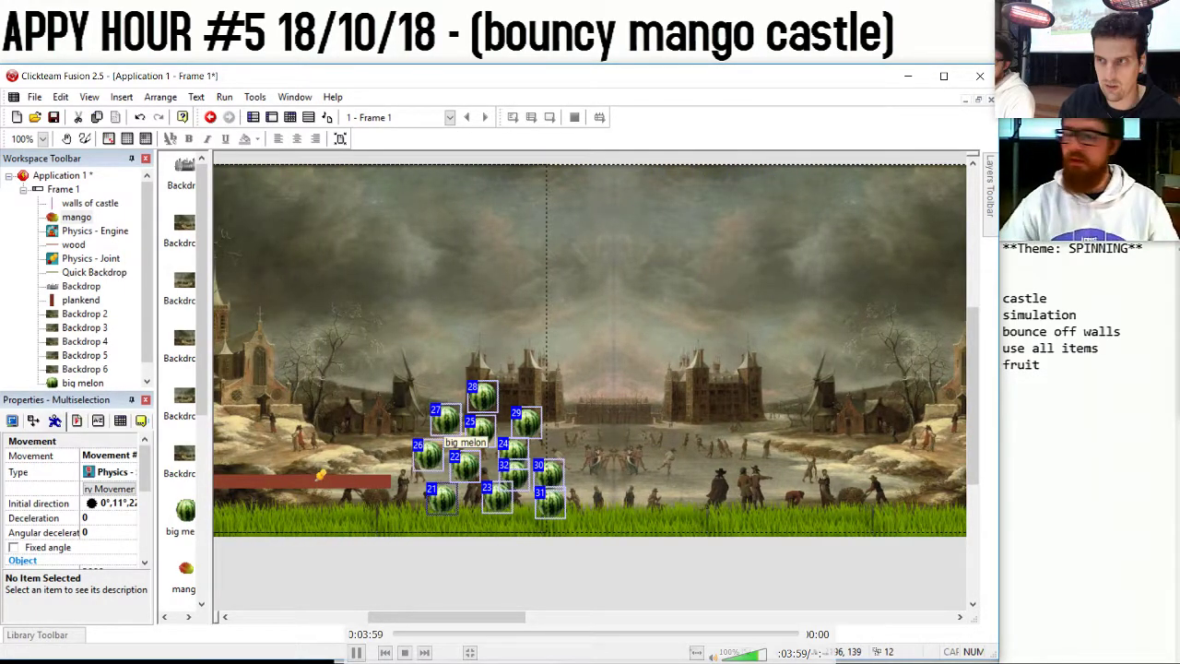
# Run the frame to test how the big melons behave beside the plank, and close the test.
pyautogui.press('F7')
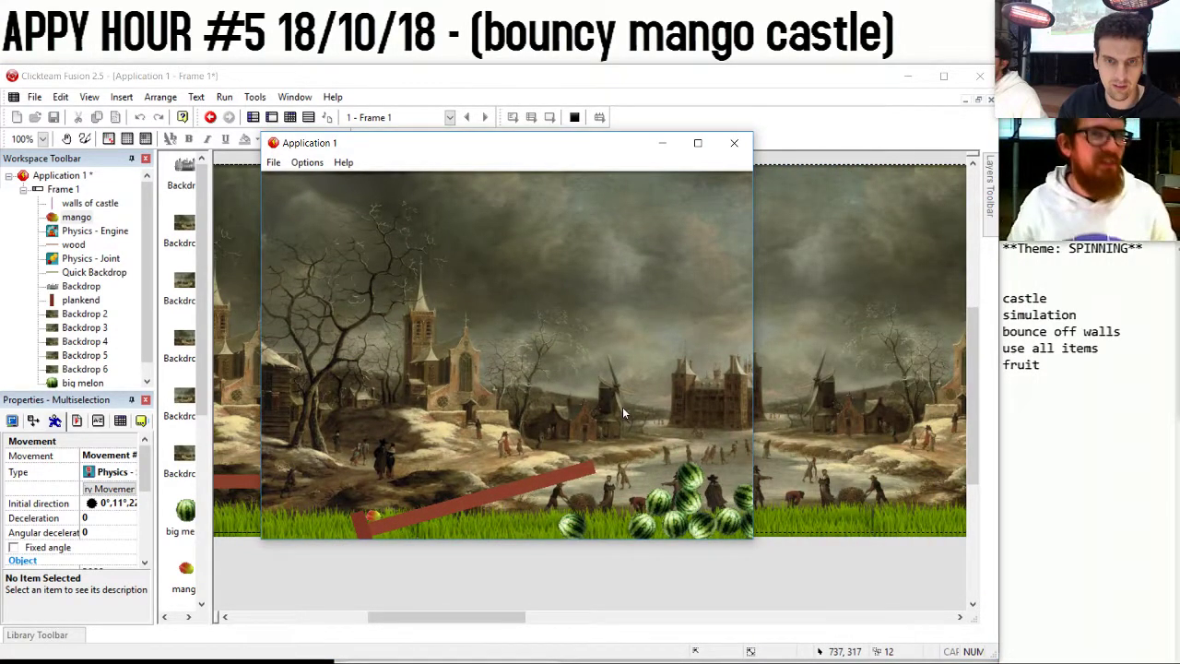
pyautogui.click(734, 143)
pyautogui.click(490, 541)
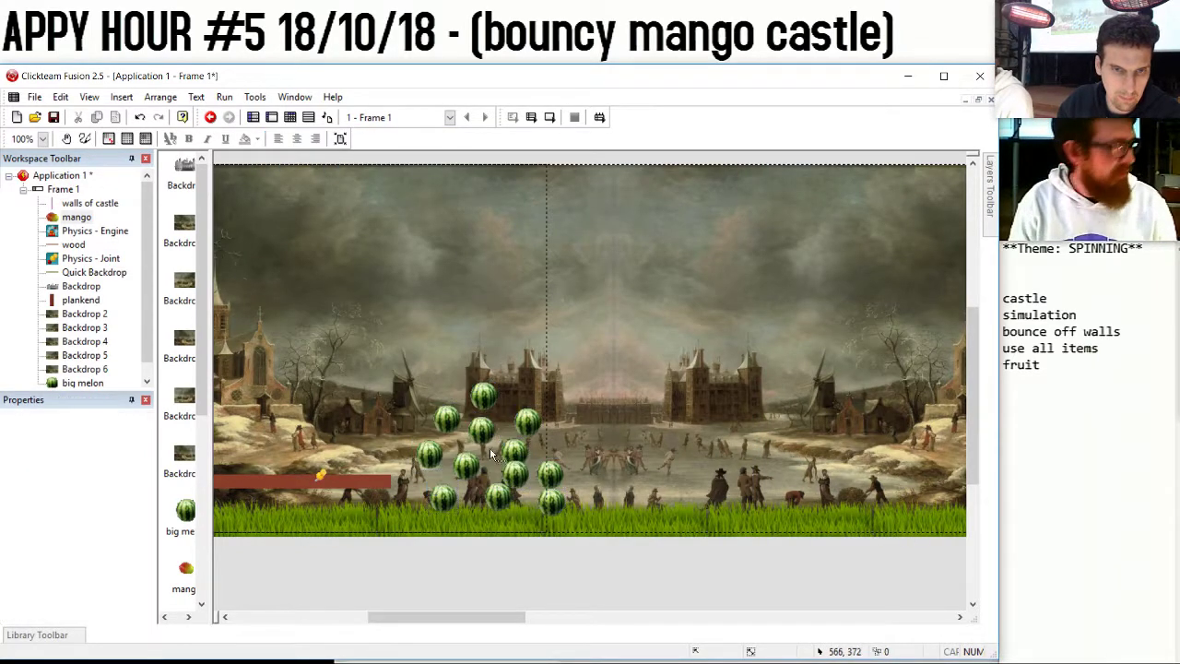
# Add a second movement, Movement #1, to the big melon.
pyautogui.click(490, 443)
pyautogui.click(120, 421)
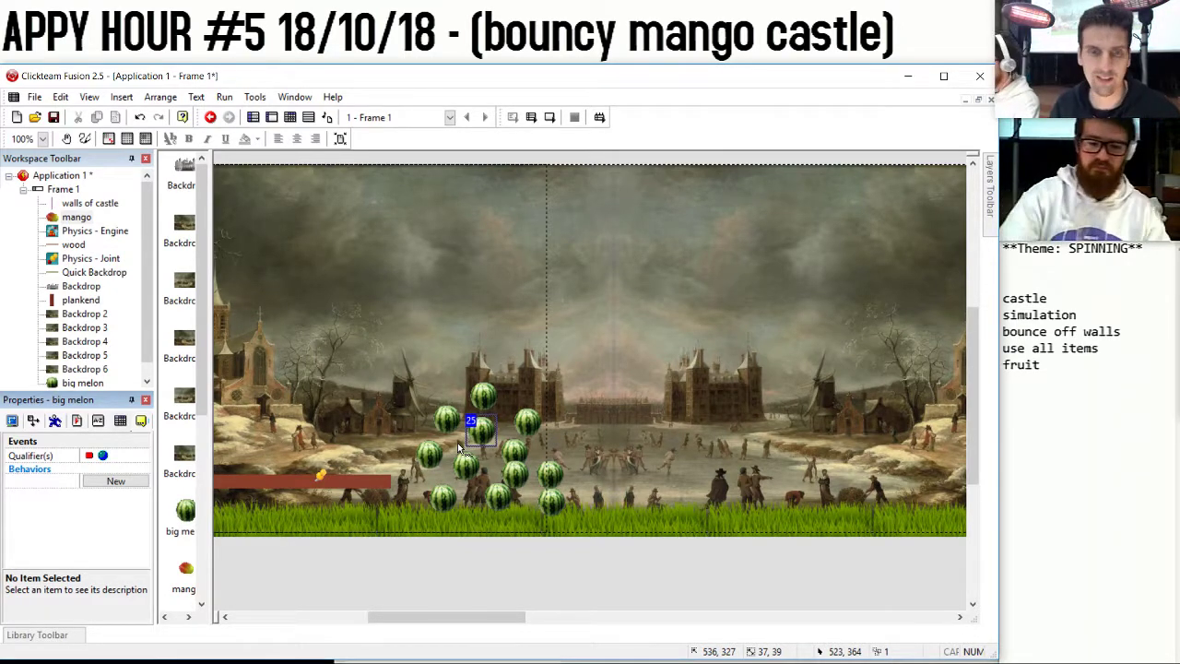
pyautogui.moveTo(461, 616); pyautogui.dragTo(685, 606)
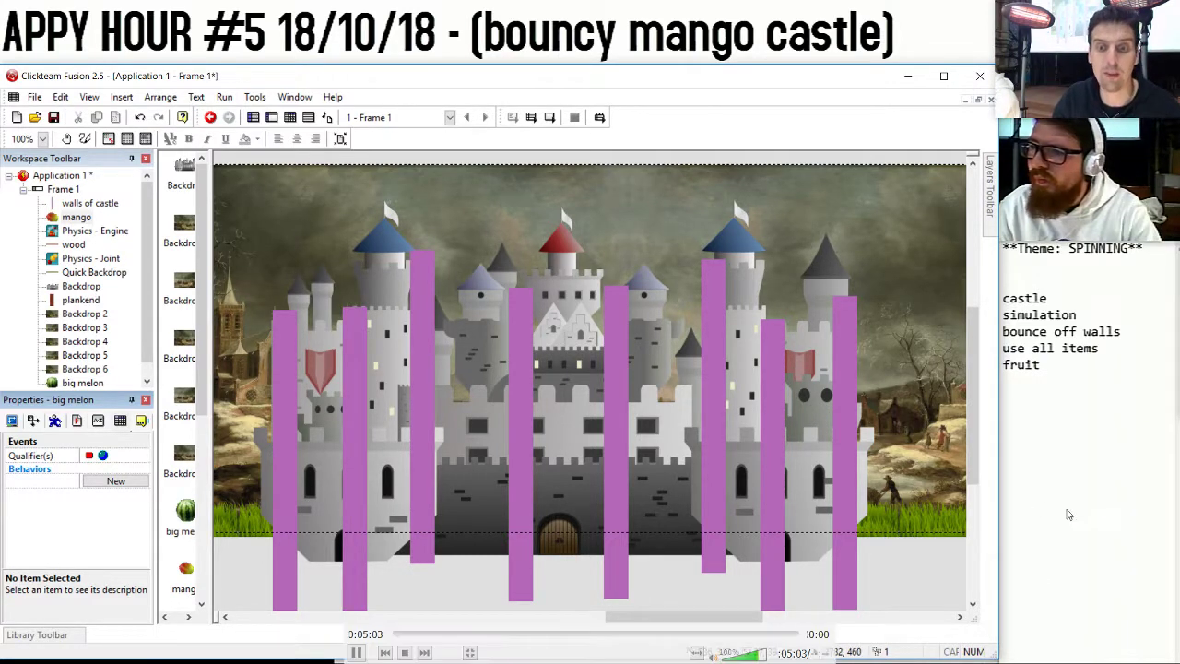
pyautogui.moveTo(623, 616); pyautogui.dragTo(374, 620)
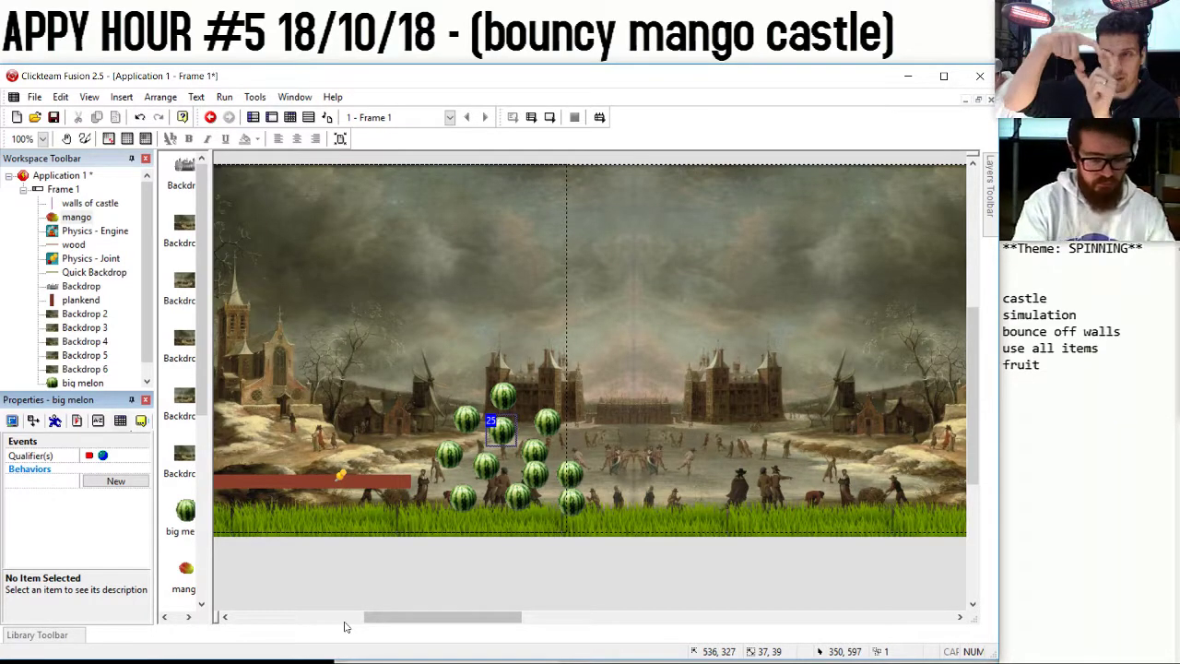
pyautogui.moveTo(406, 616); pyautogui.dragTo(384, 636)
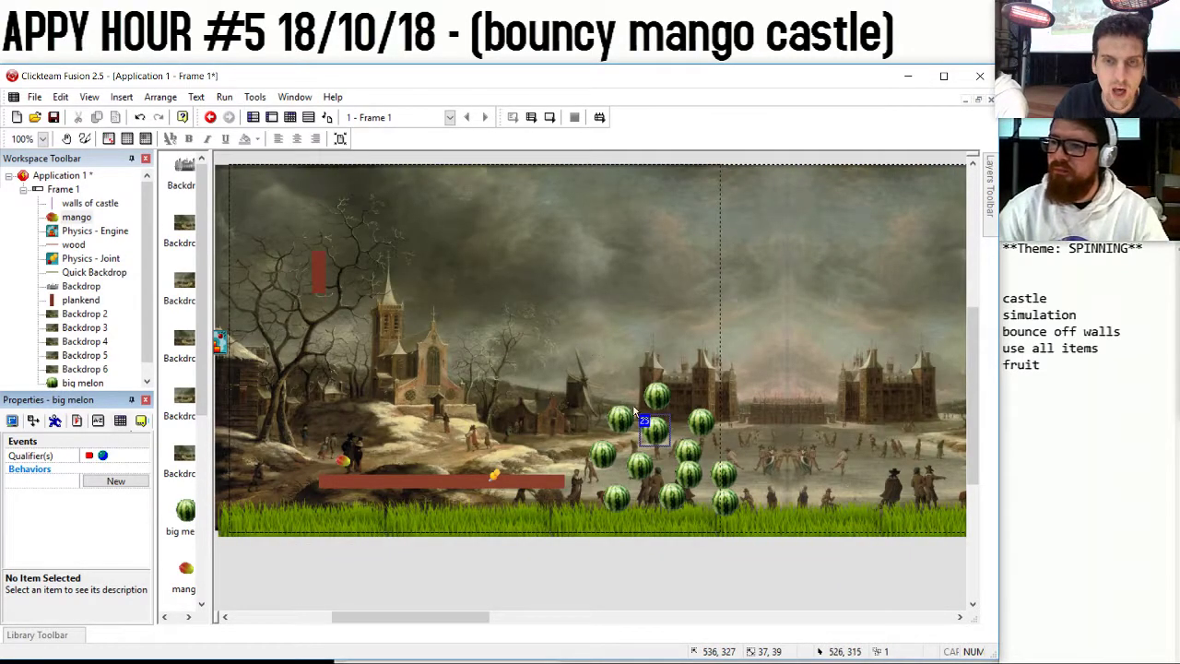
pyautogui.click(54, 420)
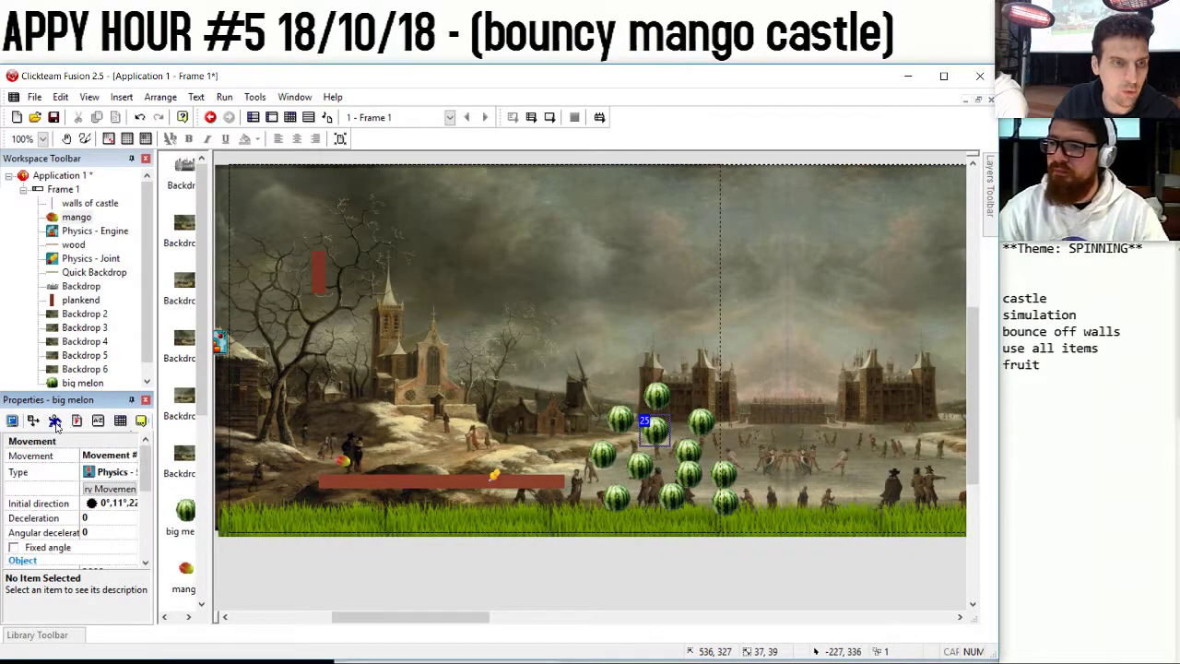
pyautogui.click(99, 458)
pyautogui.click(133, 455)
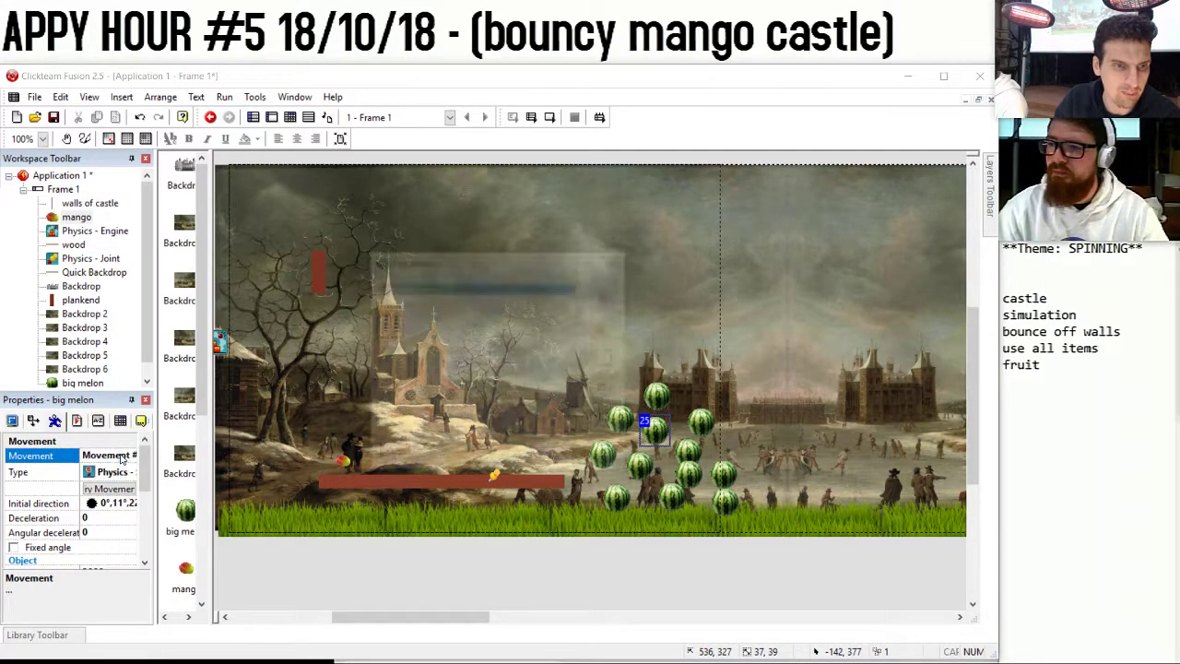
pyautogui.click(610, 359)
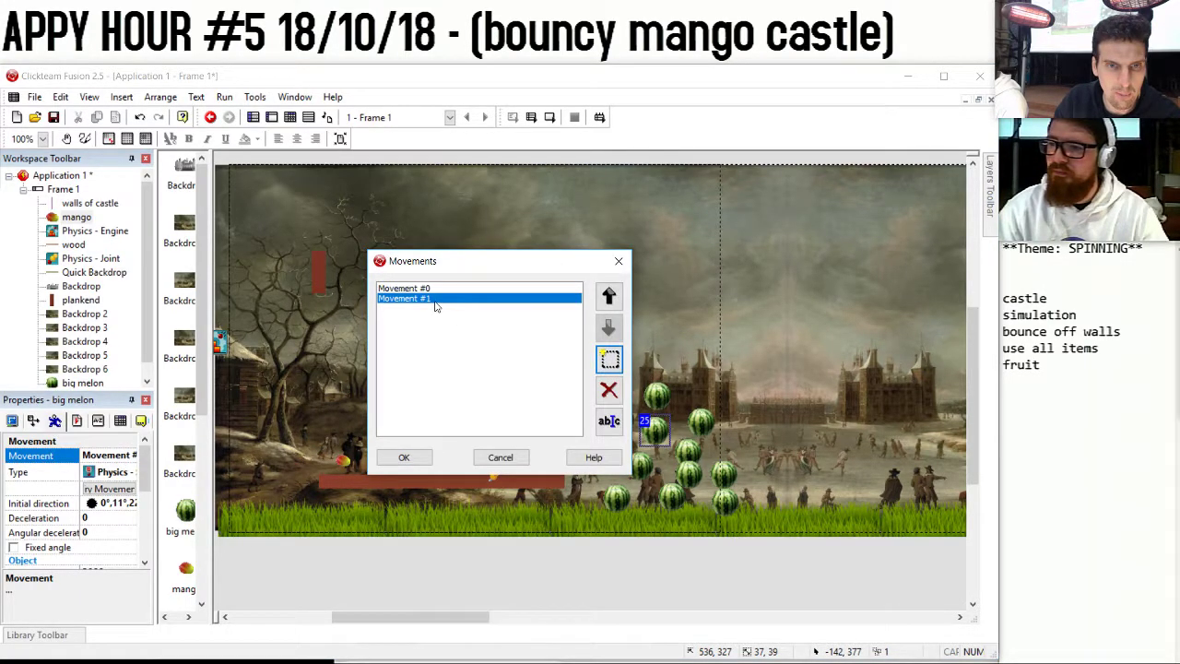
pyautogui.click(404, 457)
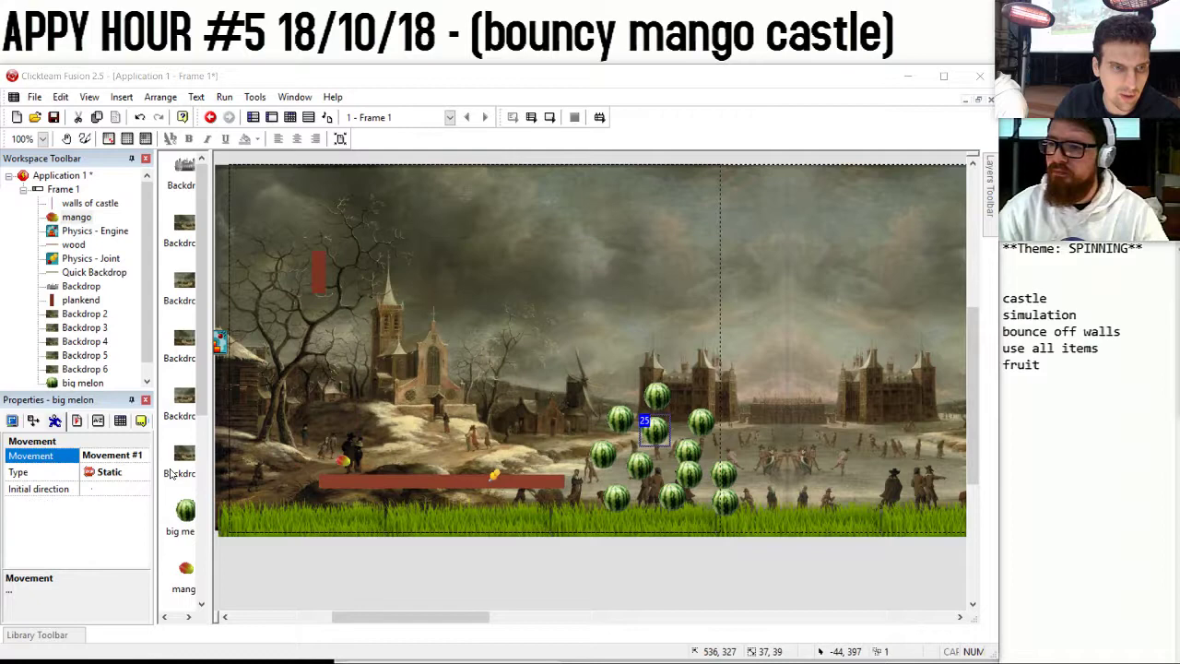
# Keep the big melon's Movement #1 as Static and set its initial direction to all directions.
pyautogui.click(120, 473)
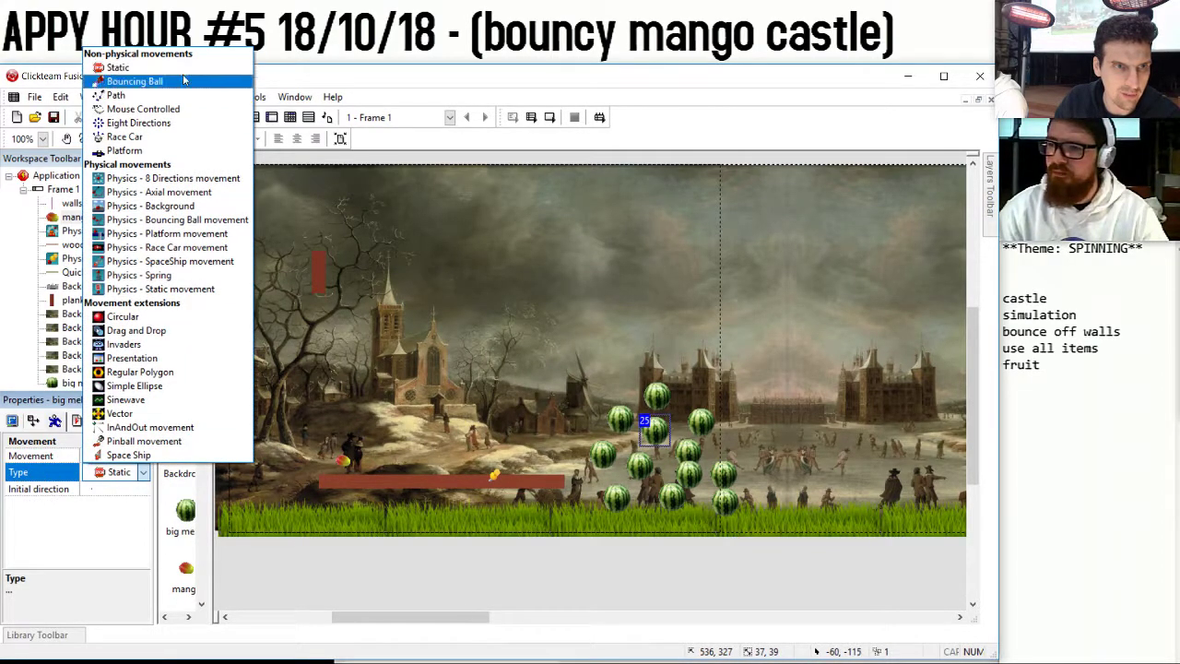
pyautogui.press('Escape')
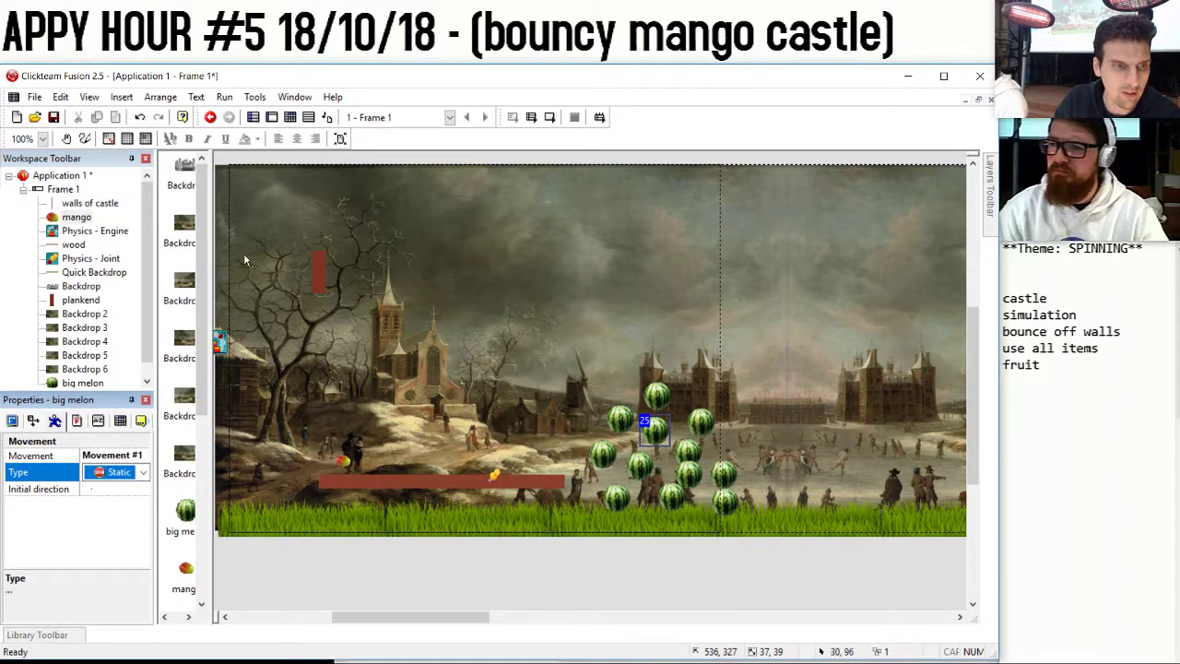
pyautogui.click(115, 488)
pyautogui.click(219, 464)
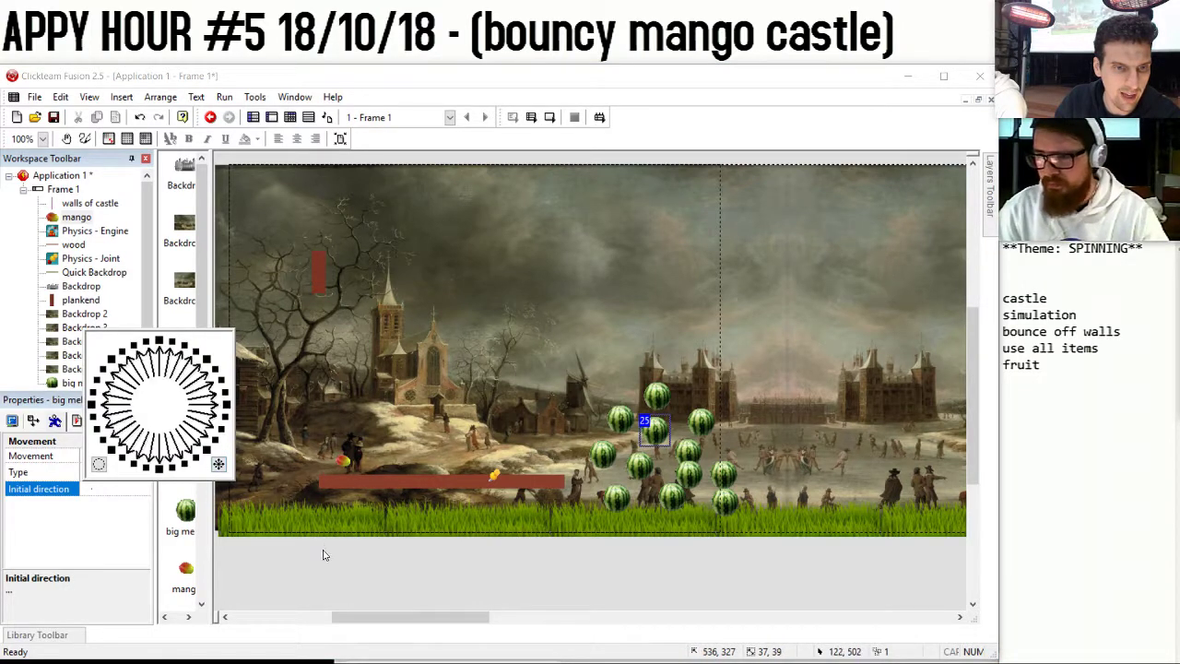
pyautogui.click(323, 554)
# Add an event to the frame with the condition that the user single-clicks with the left button.
pyautogui.click(290, 117)
pyautogui.click(249, 306)
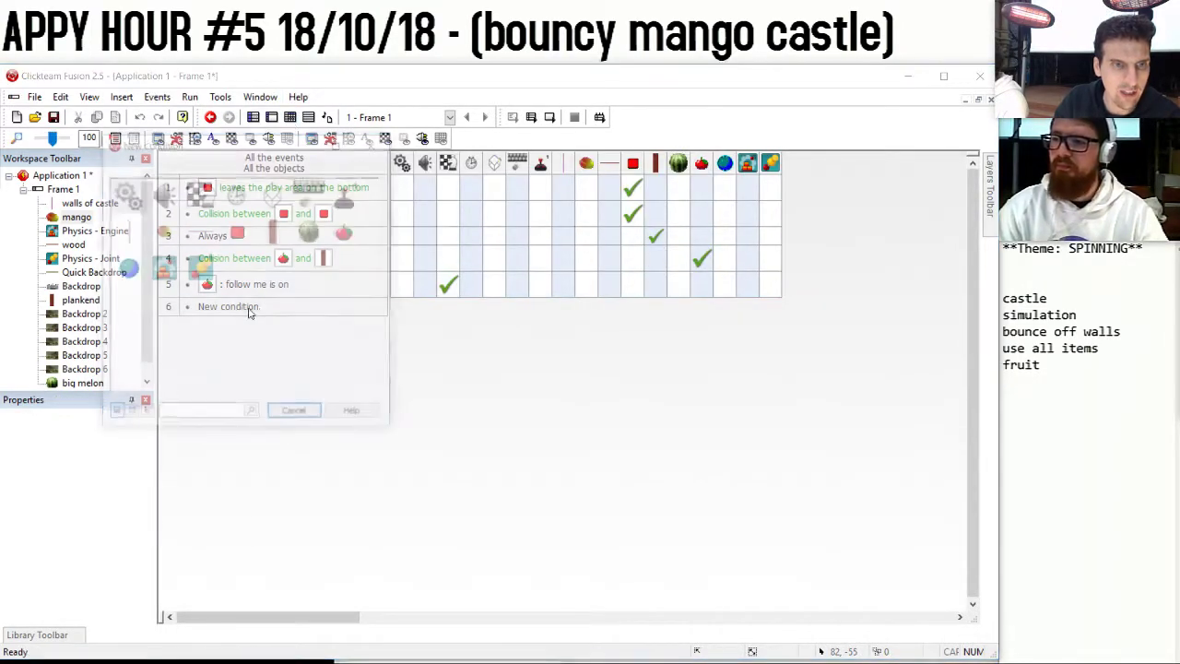
pyautogui.click(311, 190)
pyautogui.moveTo(369, 224)
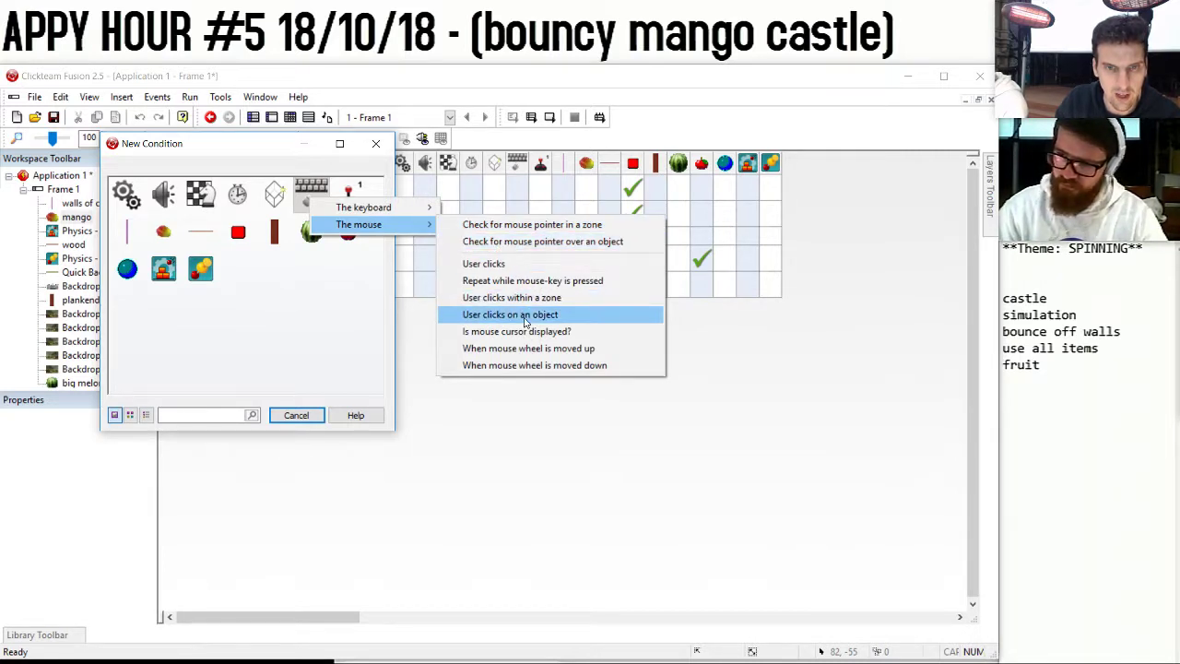
pyautogui.click(529, 269)
pyautogui.click(92, 293)
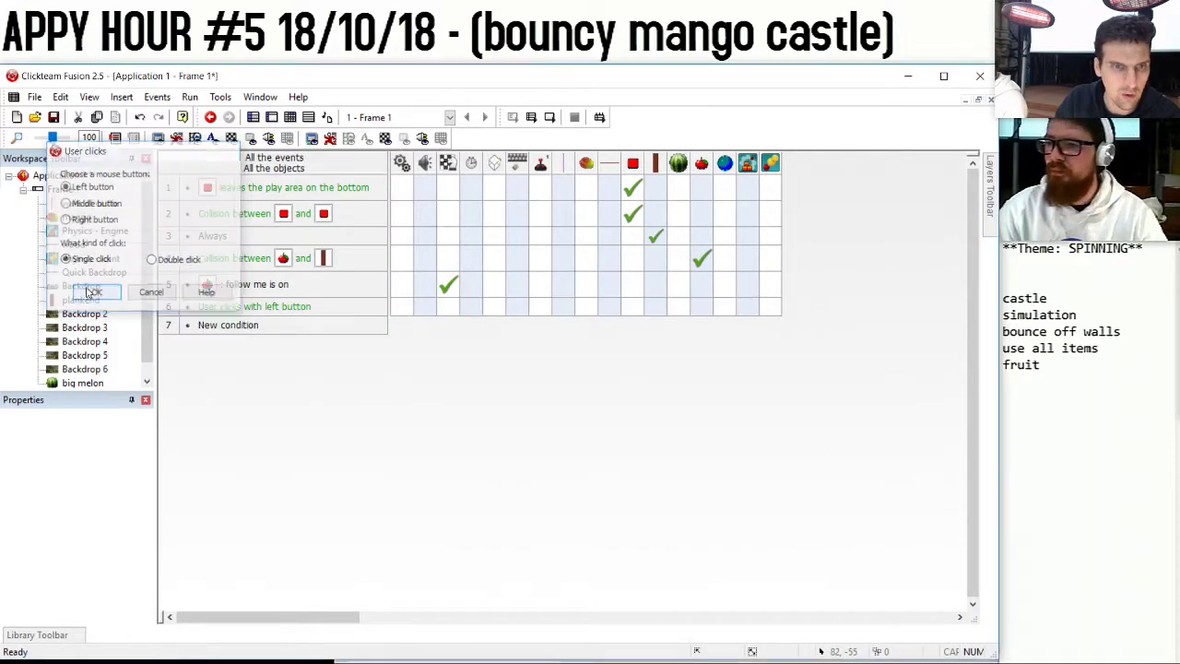
# Make the general left-click event set the big melon's Flag 0 off.
pyautogui.click(679, 306)
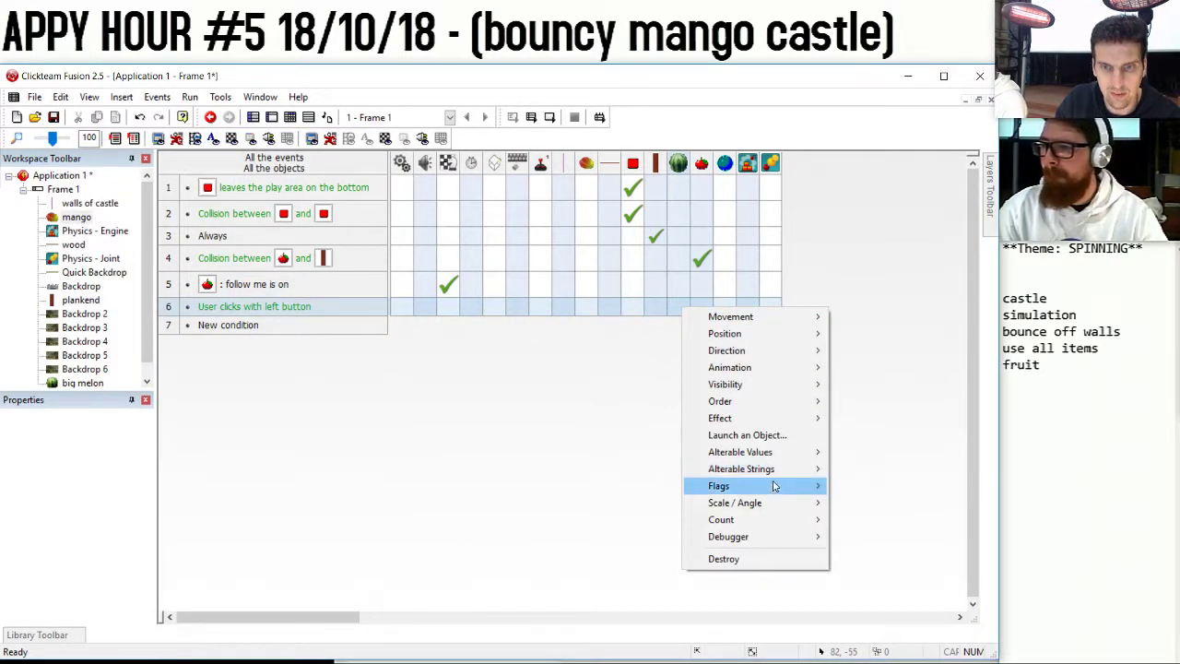
pyautogui.moveTo(777, 485)
pyautogui.click(863, 503)
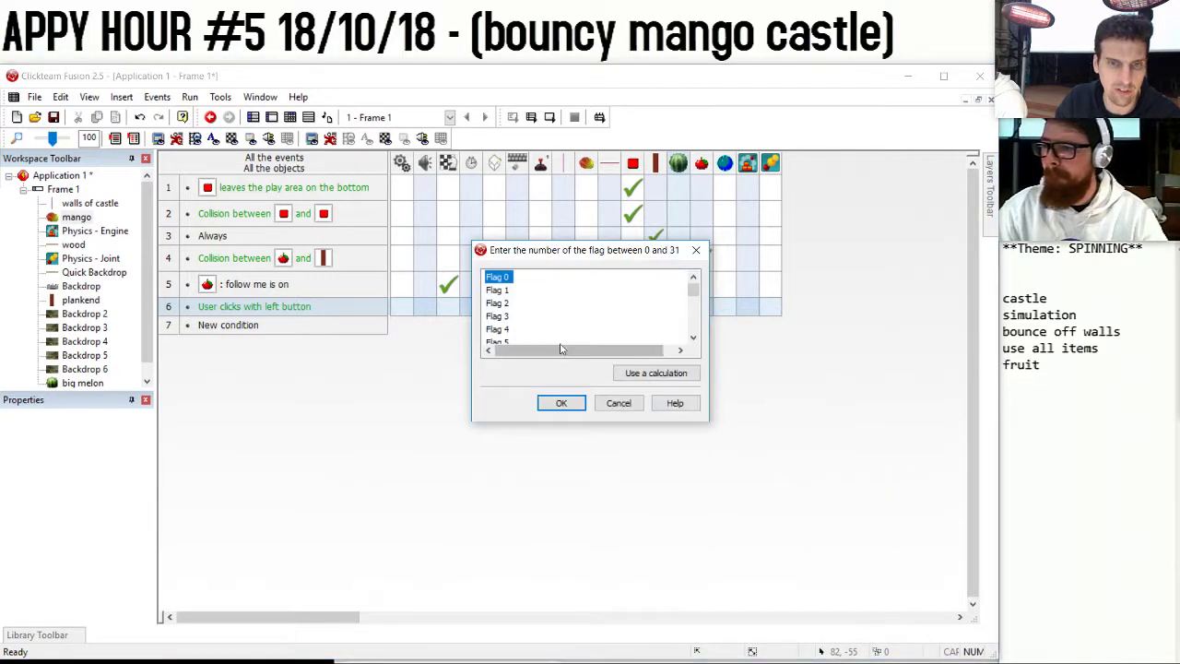
pyautogui.click(559, 402)
# Add a flag to the big melon and name it "picked up".
pyautogui.click(78, 382)
pyautogui.click(99, 420)
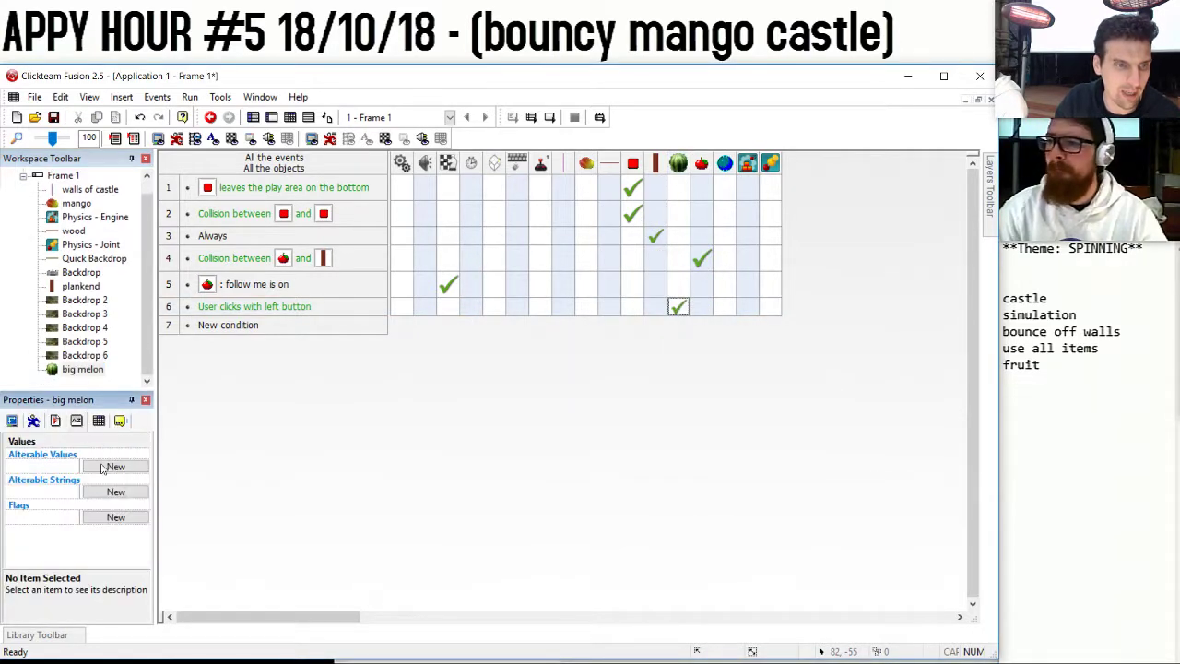
pyautogui.click(116, 517)
pyautogui.doubleClick(37, 518)
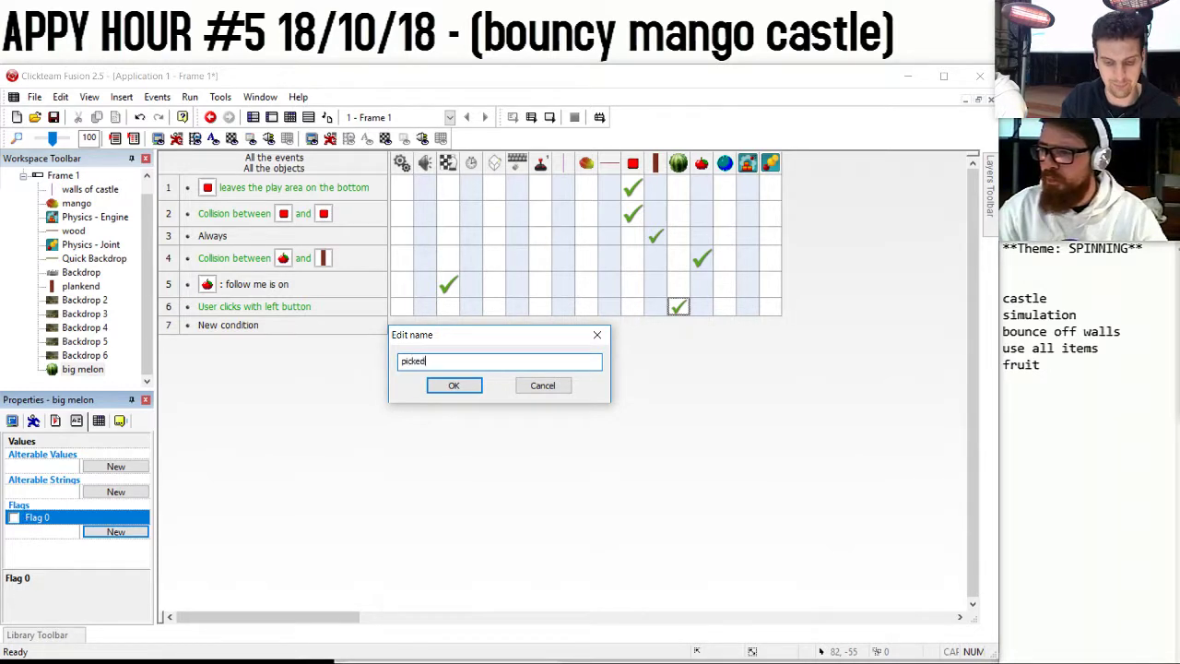
pyautogui.press('Return')
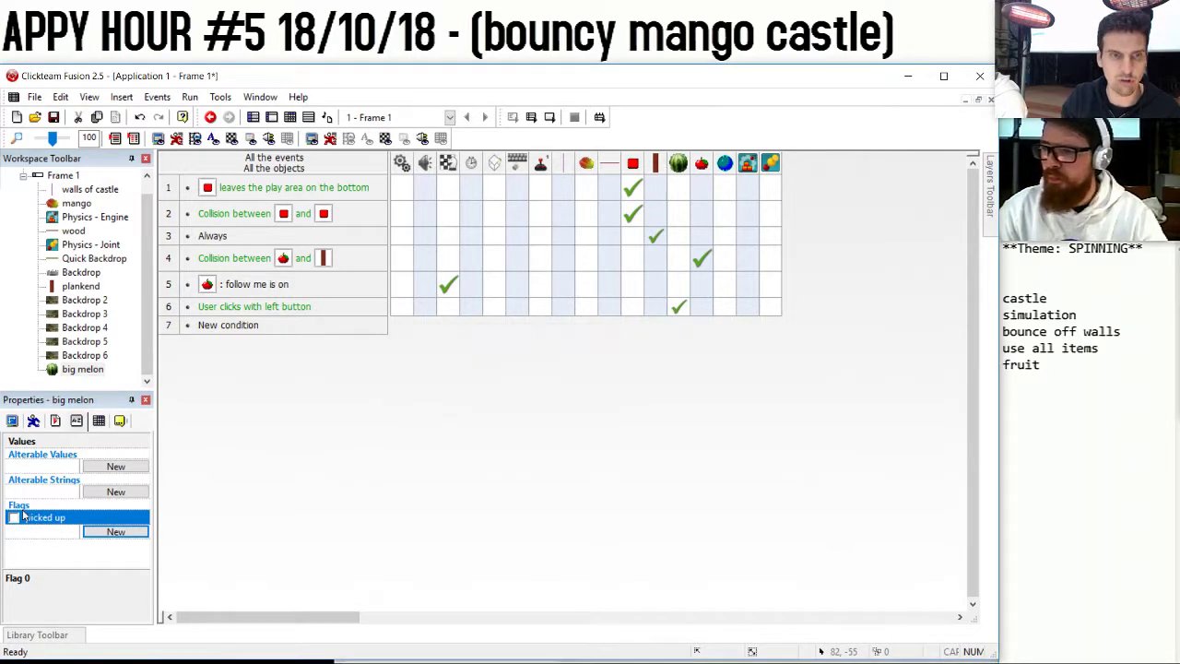
# Add an event with the condition that the user single-clicks with the left button on the big melon.
pyautogui.click(245, 322)
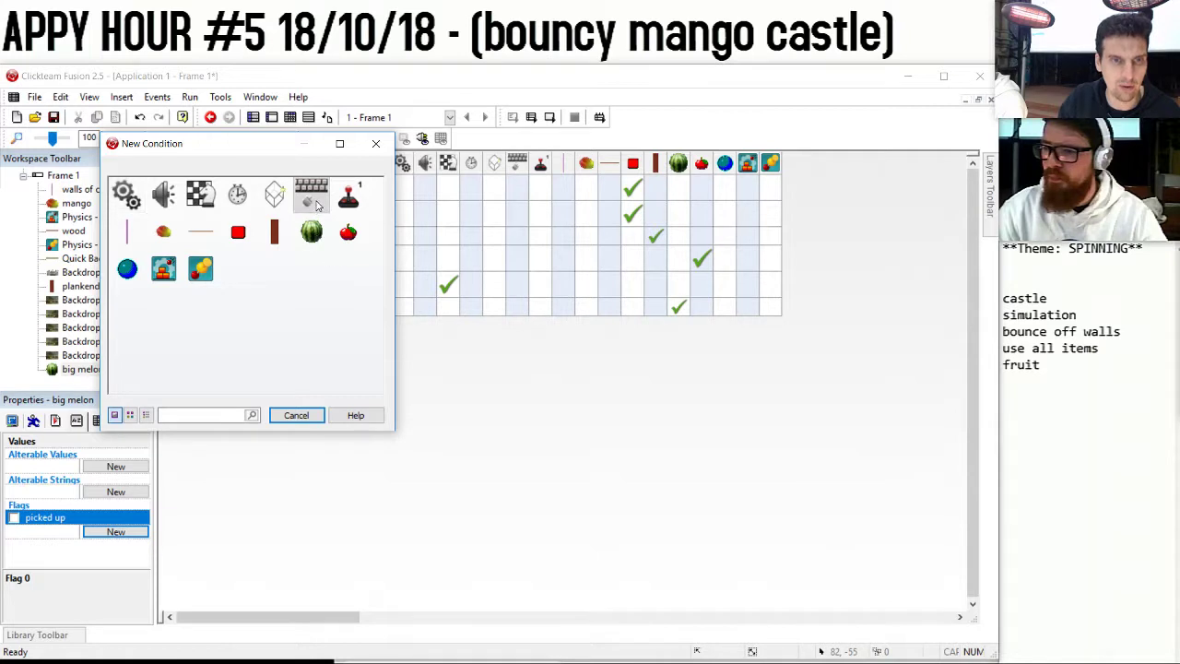
pyautogui.click(314, 199)
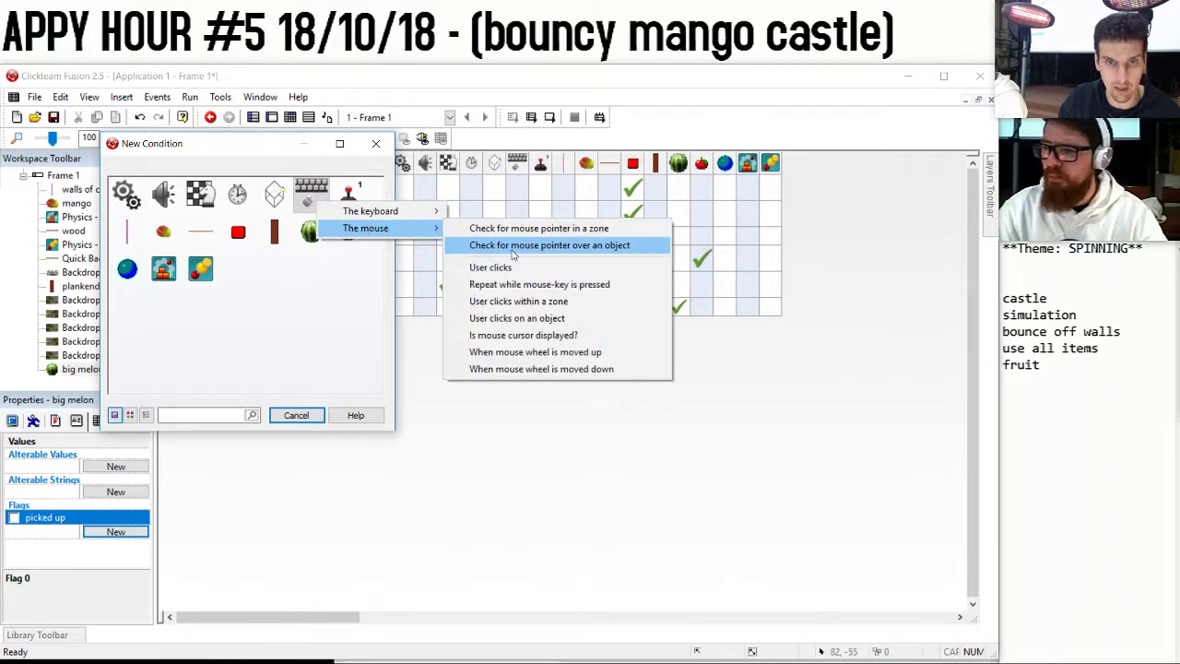
pyautogui.click(559, 321)
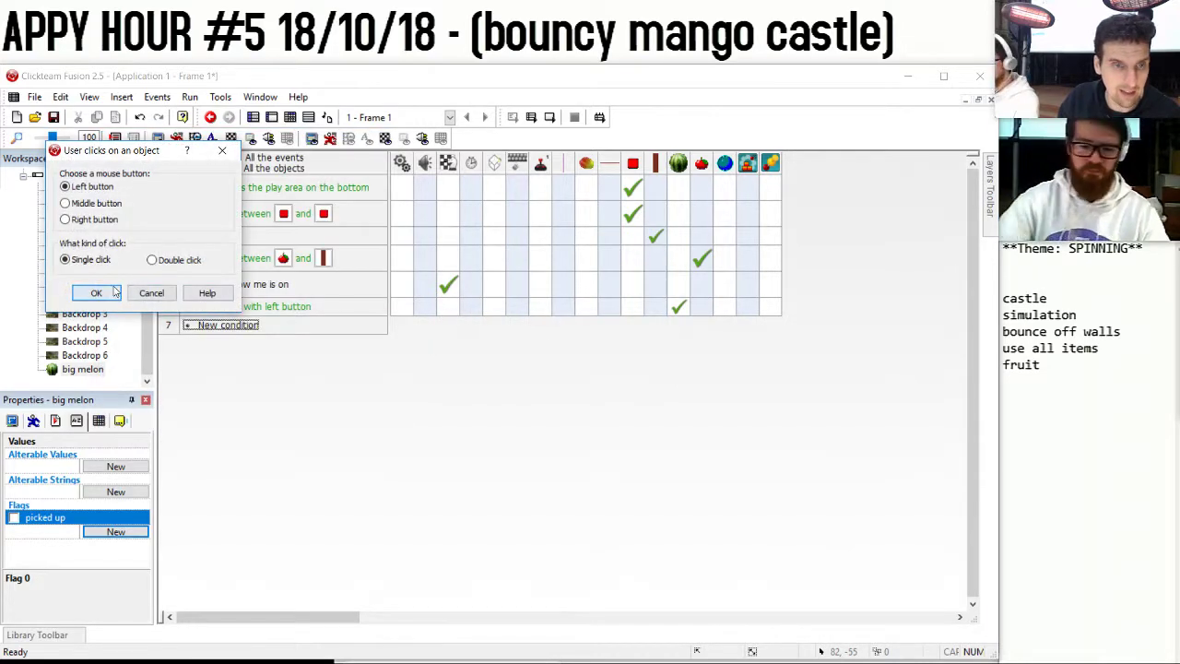
pyautogui.click(96, 291)
pyautogui.doubleClick(309, 191)
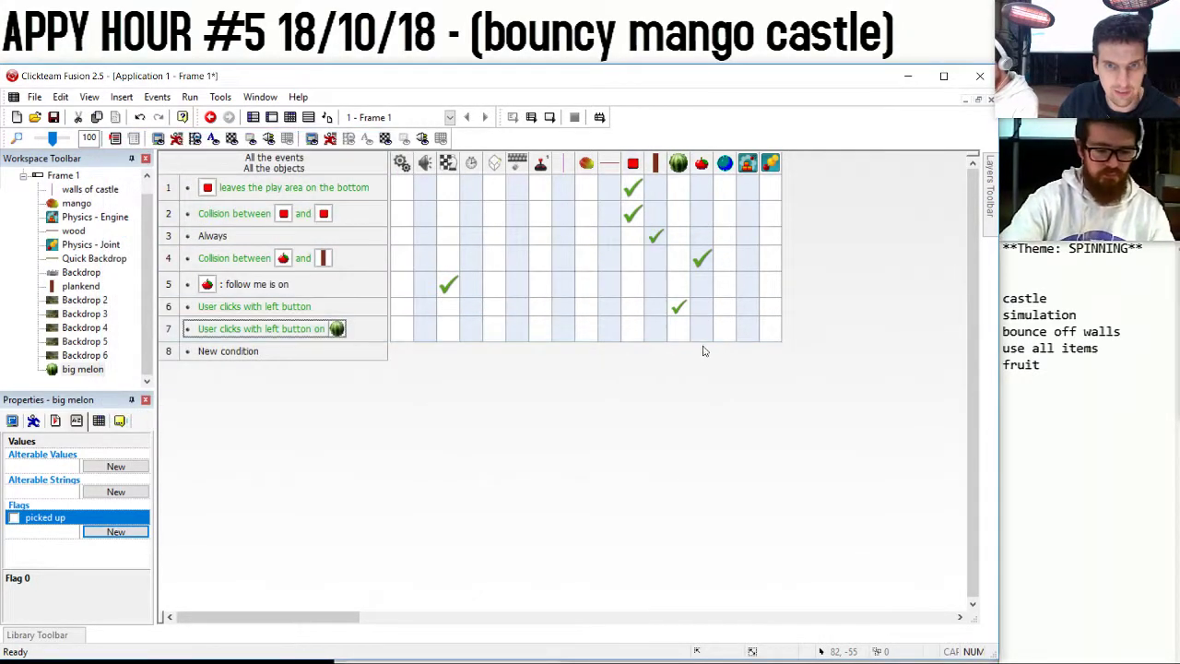
# Make the event for clicking on the big melon set its "picked up" flag on.
pyautogui.rightClick(679, 333)
pyautogui.moveTo(751, 514)
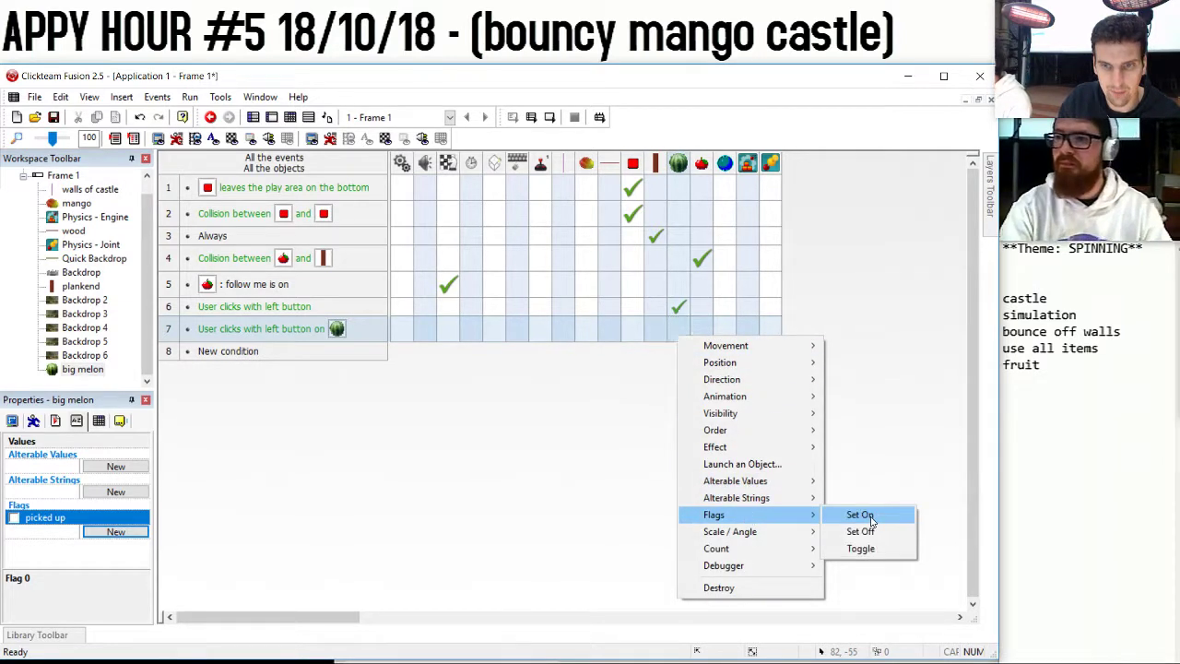
pyautogui.click(865, 515)
pyautogui.click(561, 403)
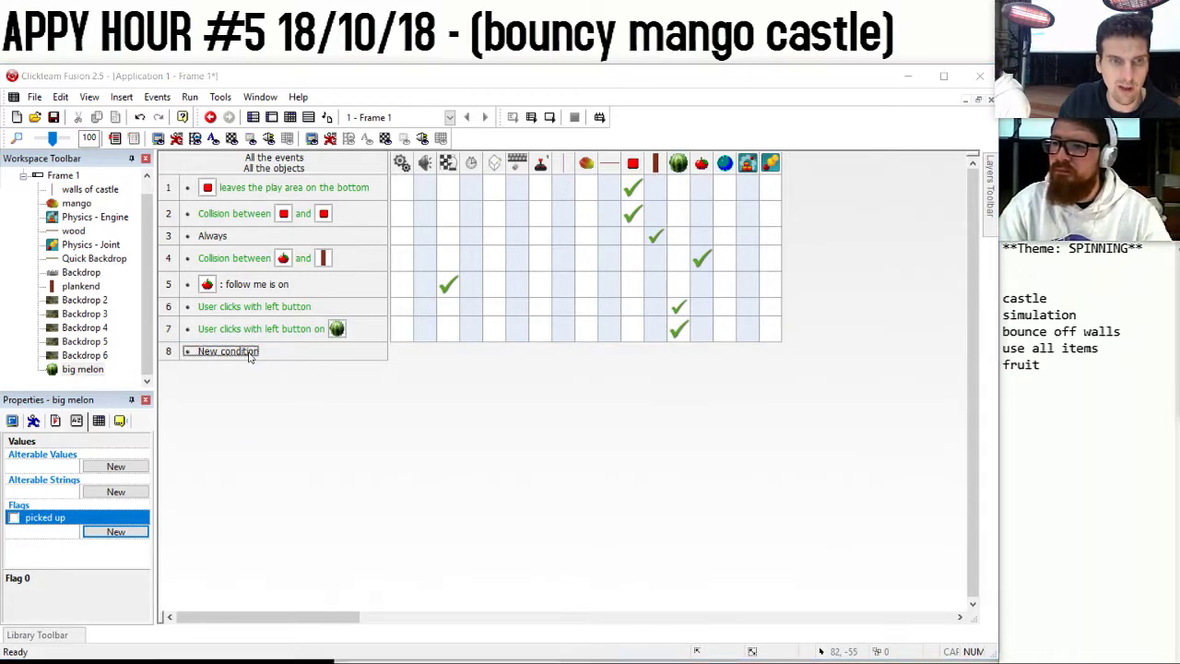
pyautogui.doubleClick(244, 351)
pyautogui.rightClick(314, 232)
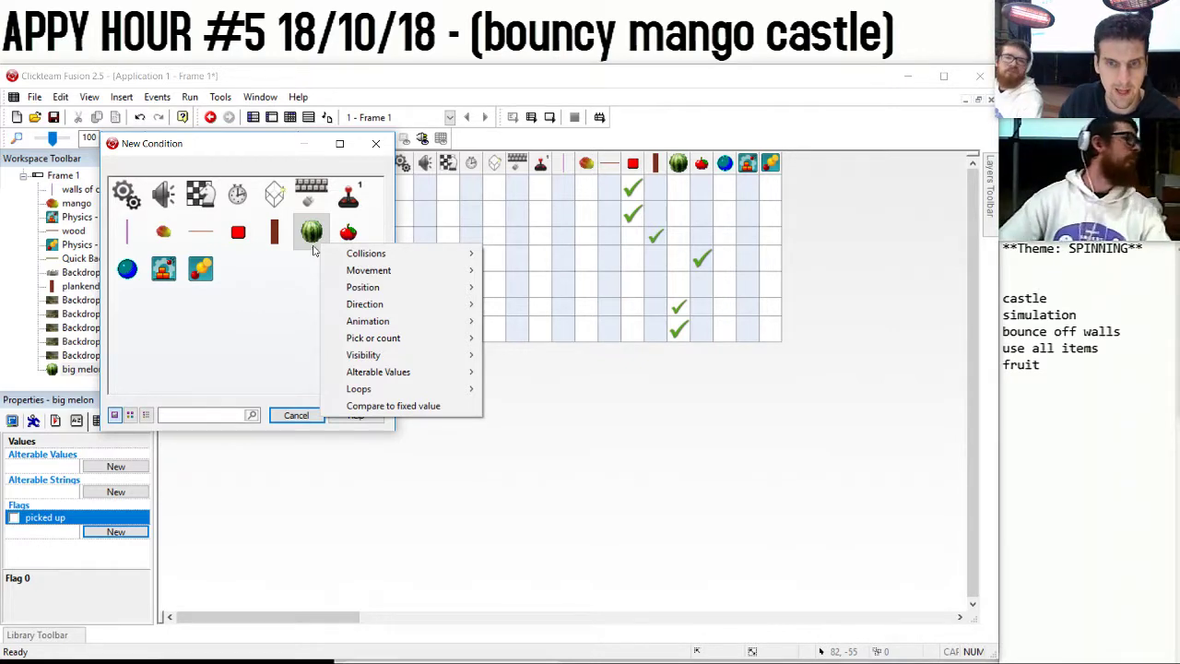
pyautogui.click(290, 358)
pyautogui.click(296, 415)
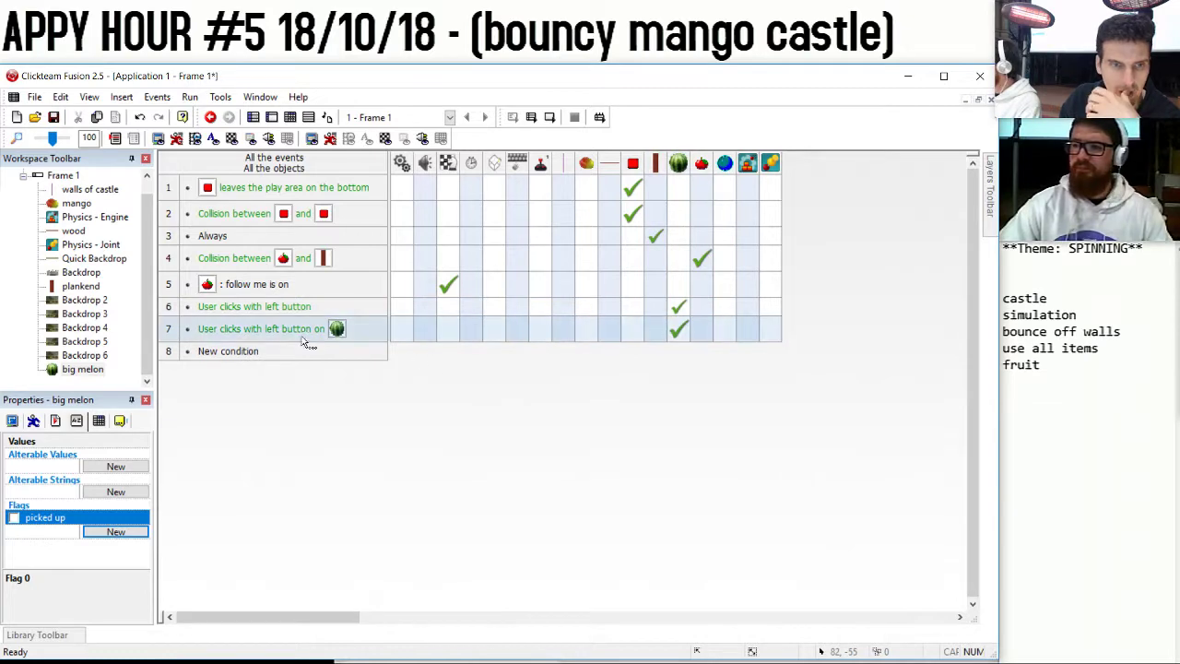
pyautogui.rightClick(300, 332)
pyautogui.click(338, 358)
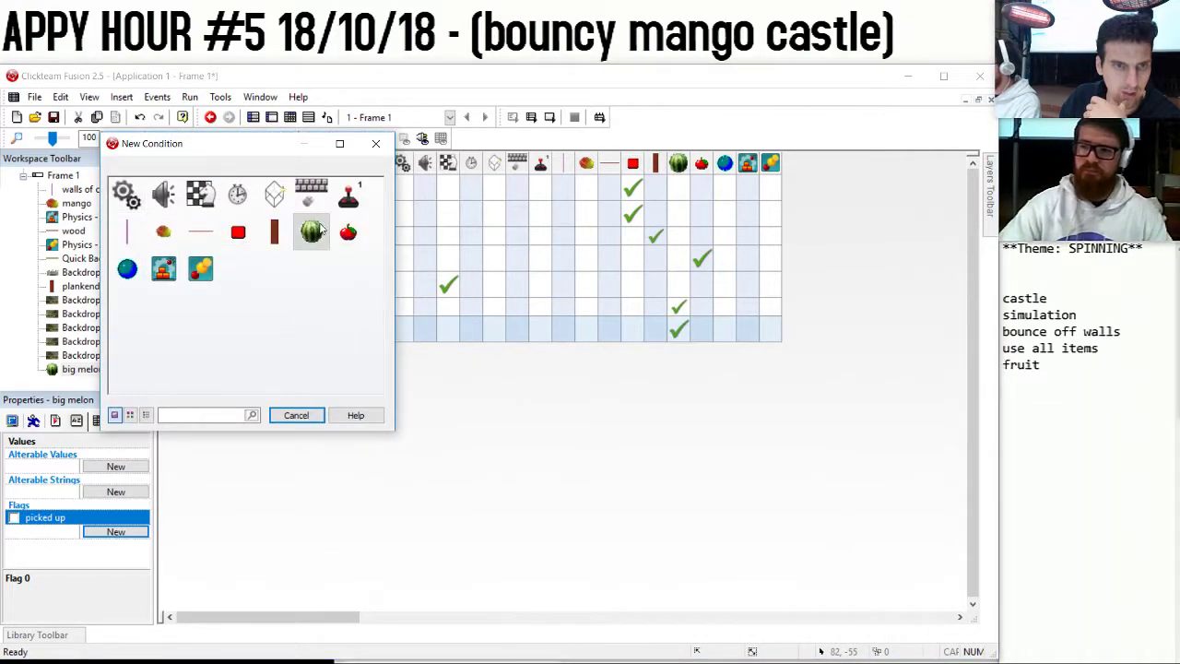
pyautogui.click(316, 236)
pyautogui.click(285, 377)
pyautogui.click(296, 415)
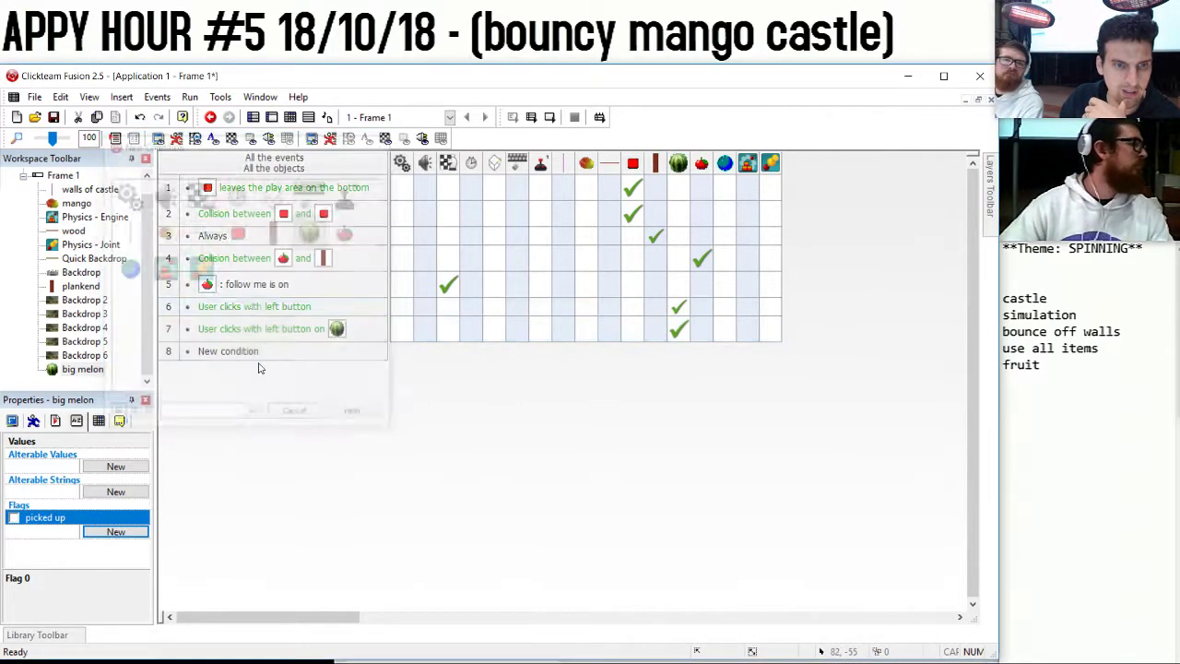
# Replace the general left-click condition with a negated "Repeat while left mouse-key is pressed" condition, keeping its "picked up" off action.
pyautogui.rightClick(261, 309)
pyautogui.click(291, 335)
pyautogui.click(313, 195)
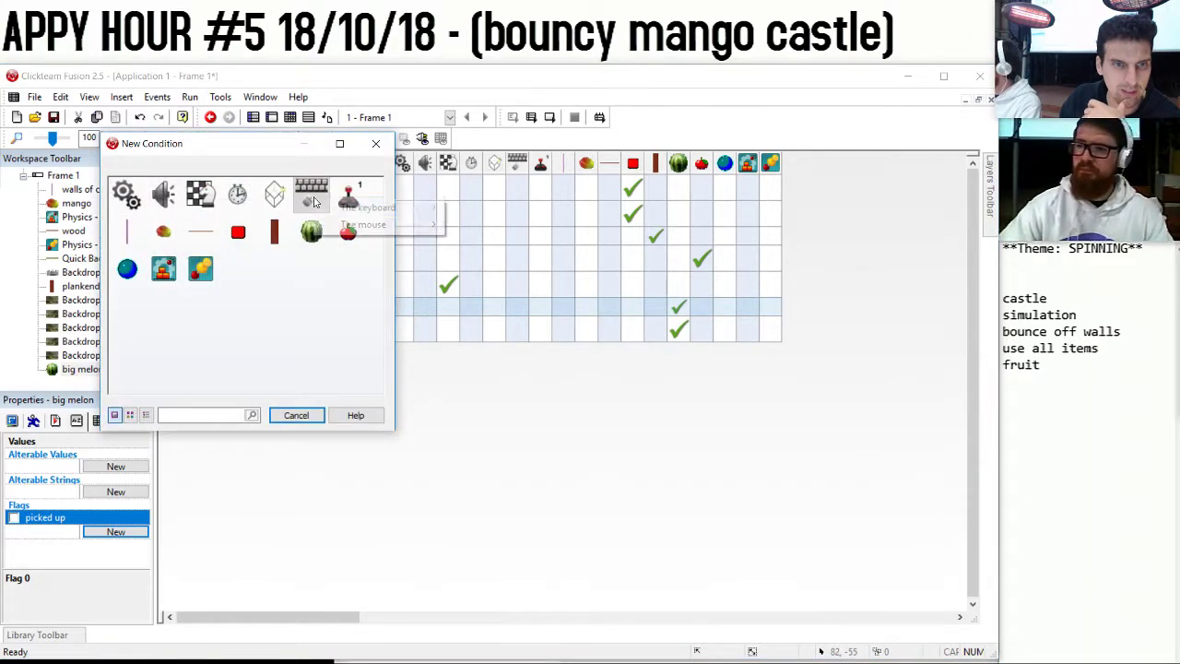
pyautogui.moveTo(332, 207)
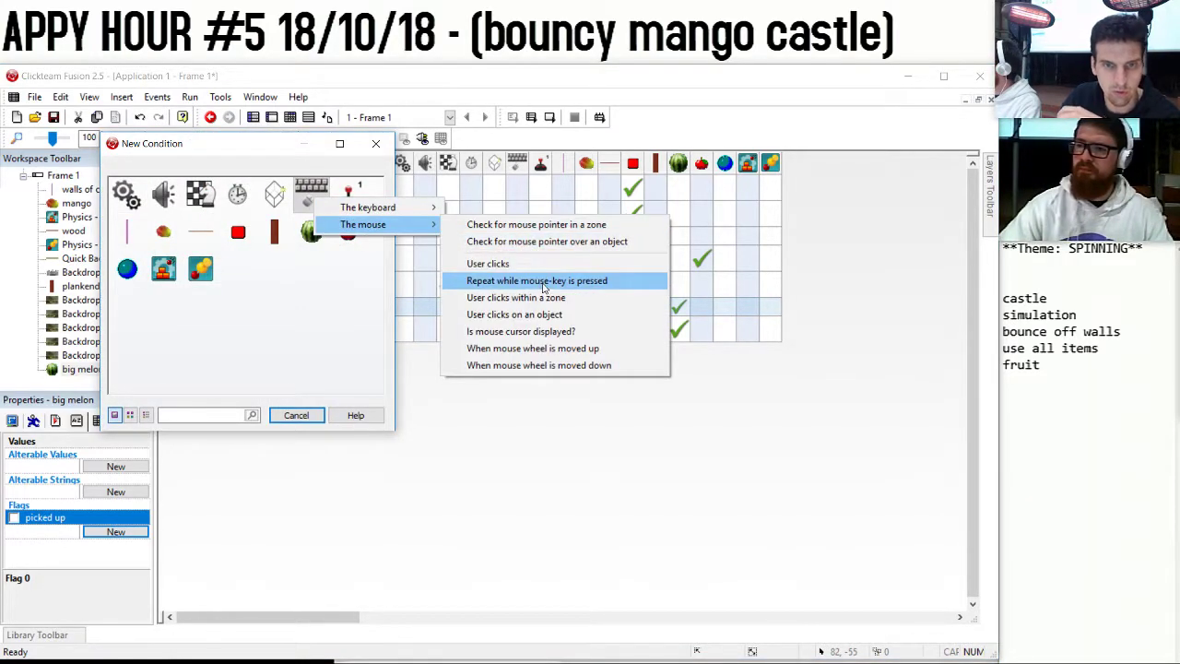
pyautogui.click(544, 282)
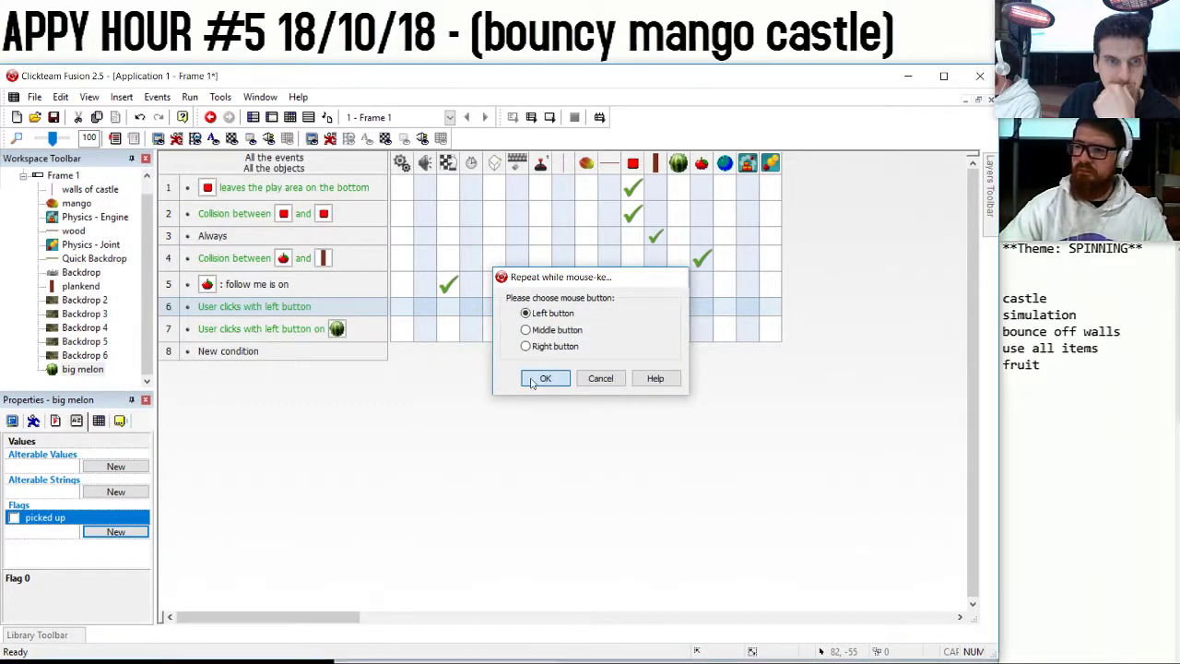
pyautogui.click(543, 378)
pyautogui.rightClick(292, 308)
pyautogui.click(331, 369)
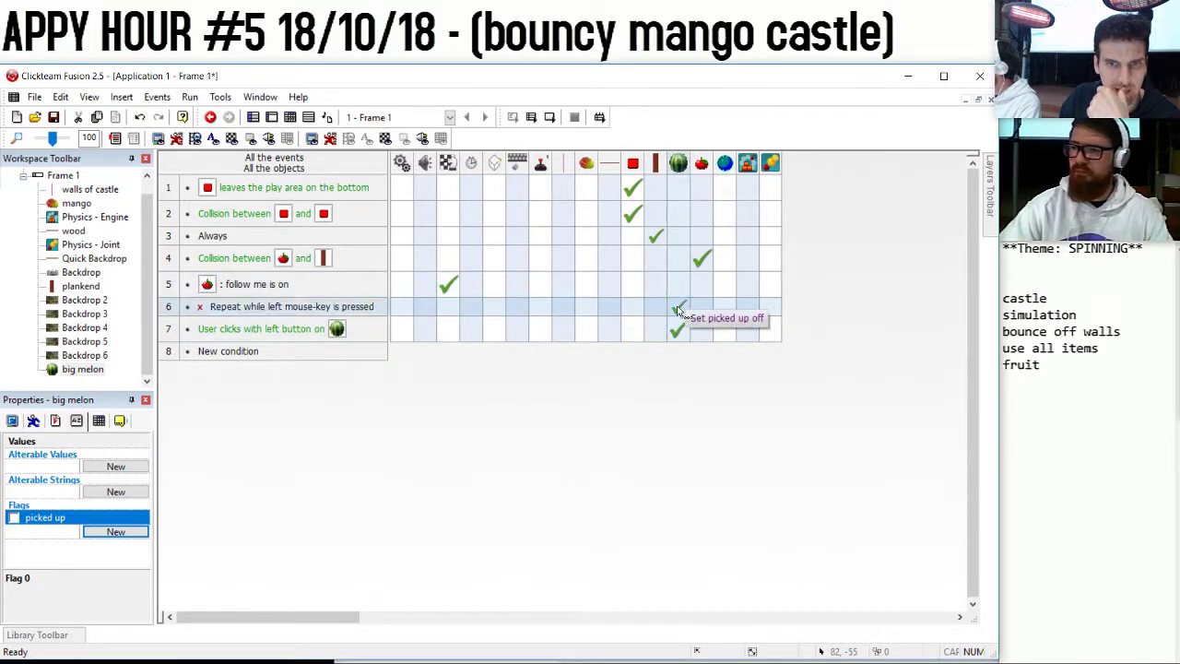
pyautogui.rightClick(322, 313)
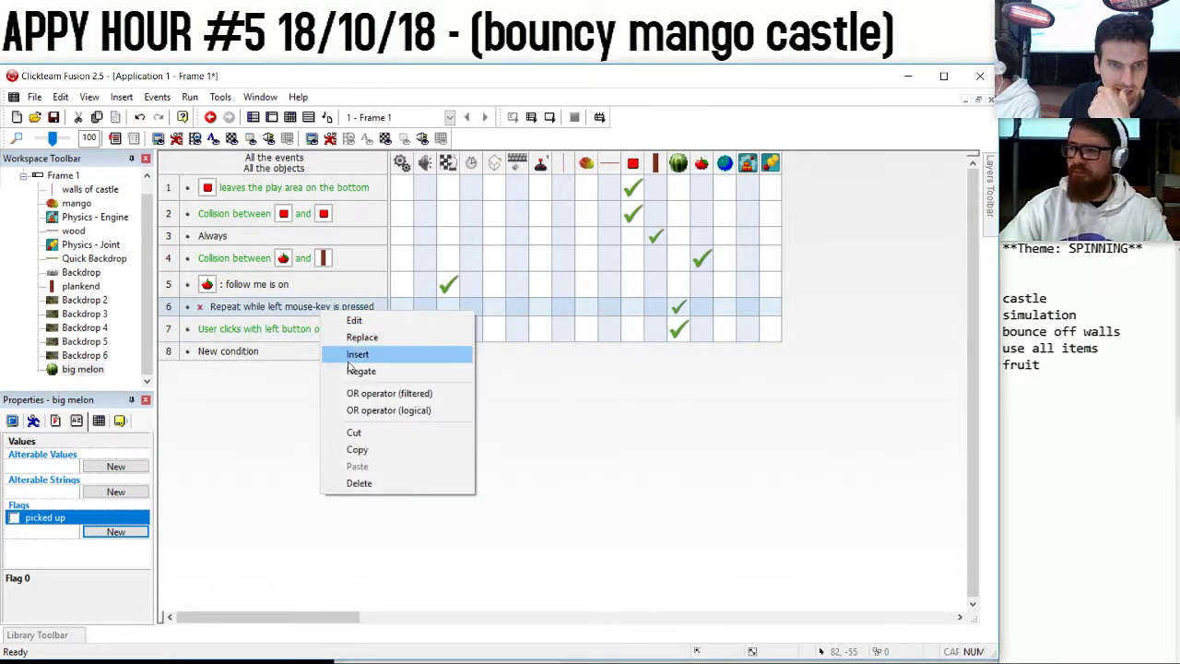
pyautogui.click(679, 334)
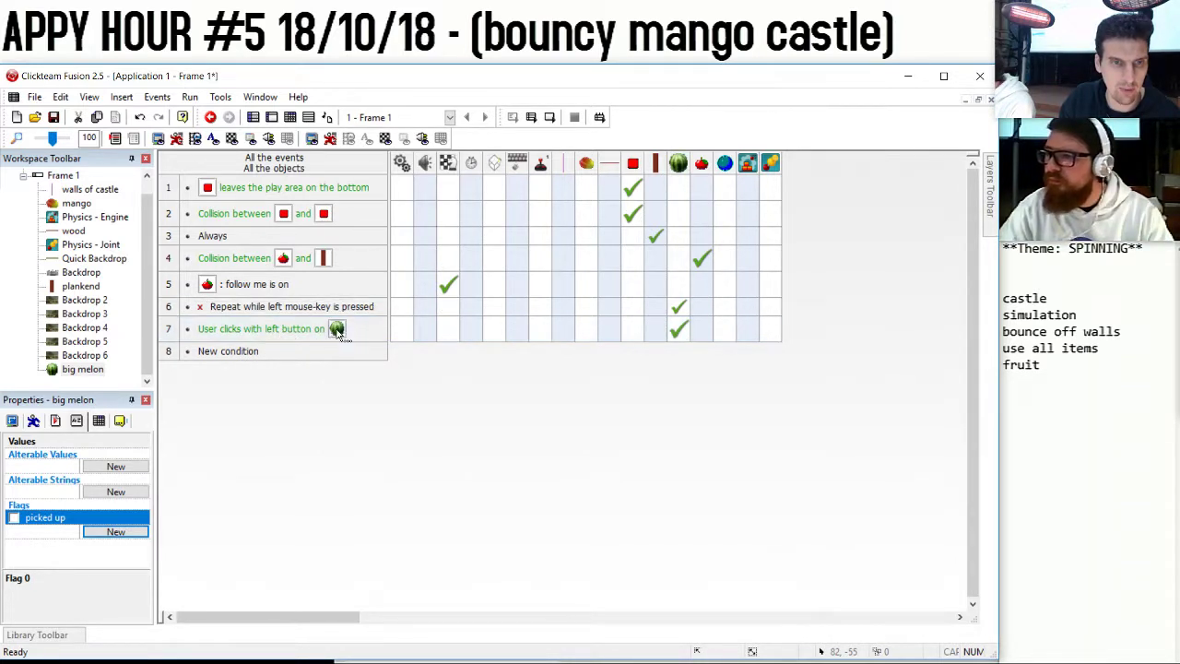
# Add an event with the condition that the big melon's "picked up" flag is on.
pyautogui.click(224, 353)
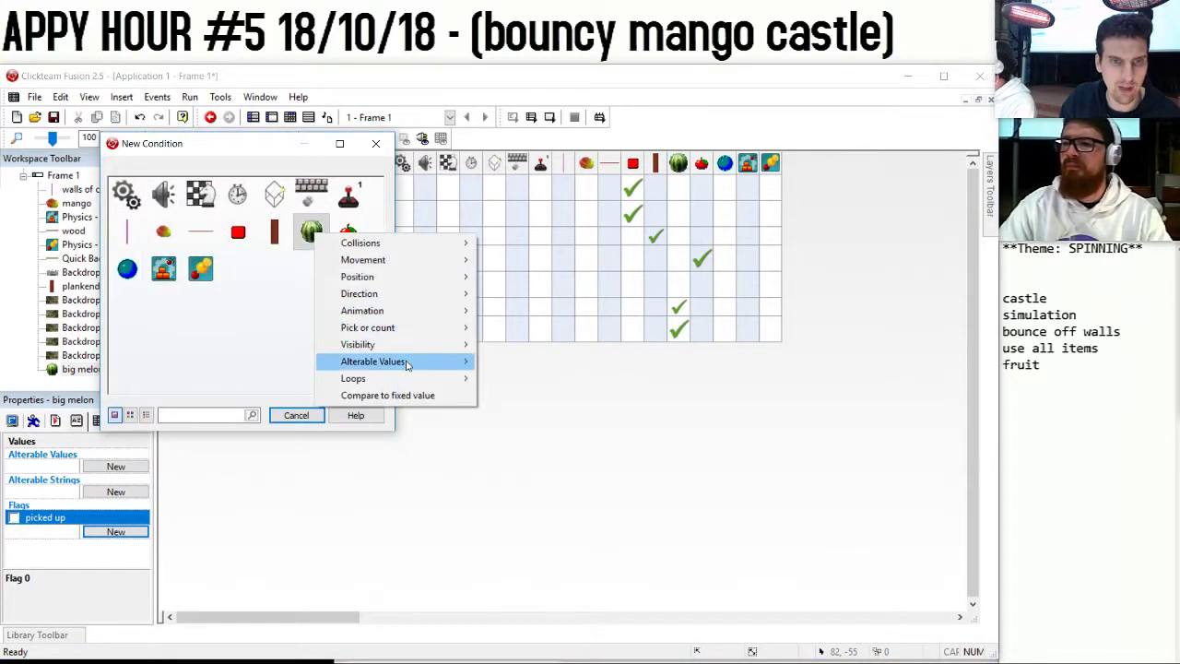
pyautogui.moveTo(390, 361)
pyautogui.moveTo(585, 394)
pyautogui.click(727, 395)
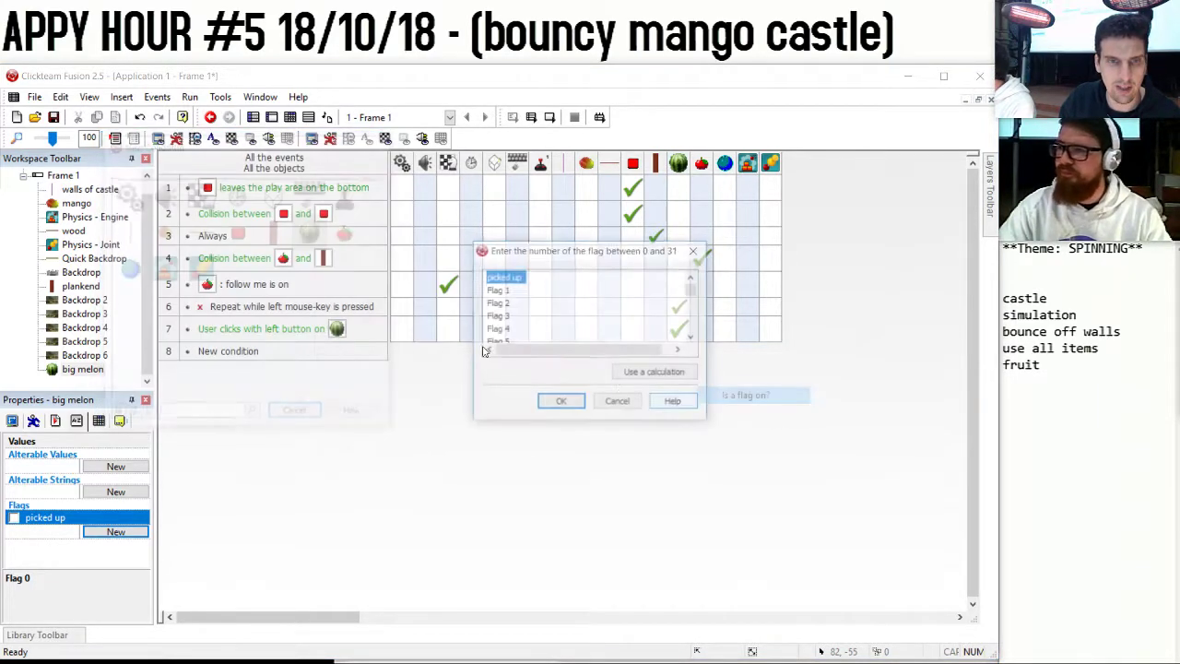
pyautogui.doubleClick(508, 278)
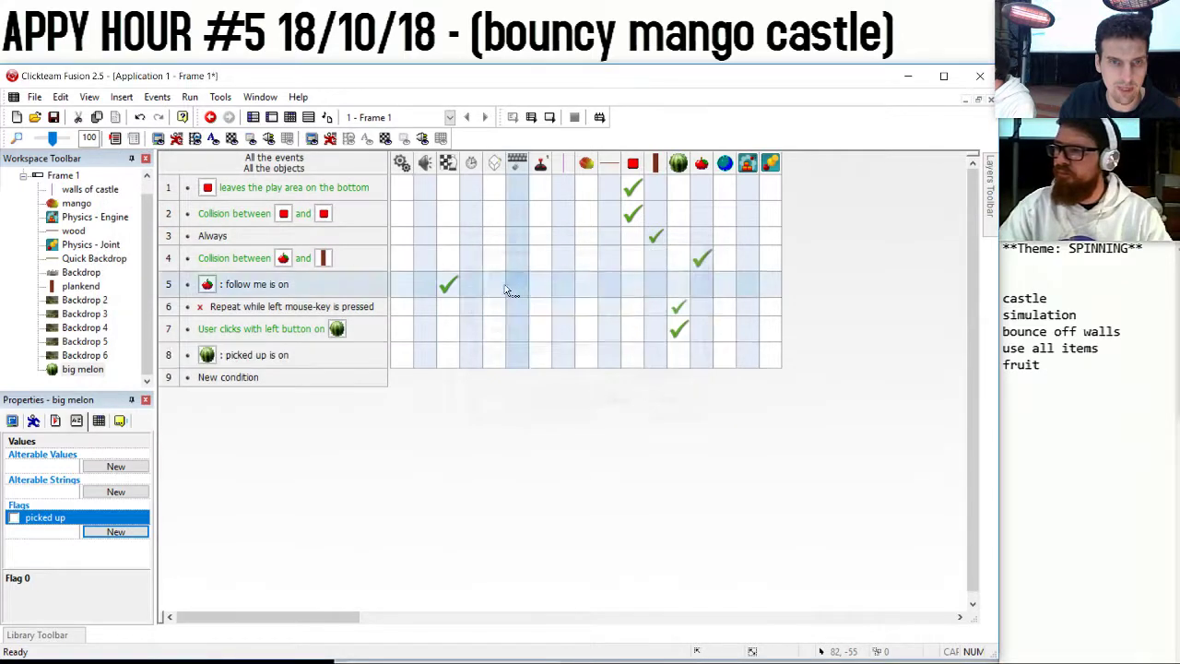
# In the "picked up is on" event, set the big melon's X coordinate to XMouse, the current X position of the mouse.
pyautogui.click(678, 355)
pyautogui.moveTo(756, 389)
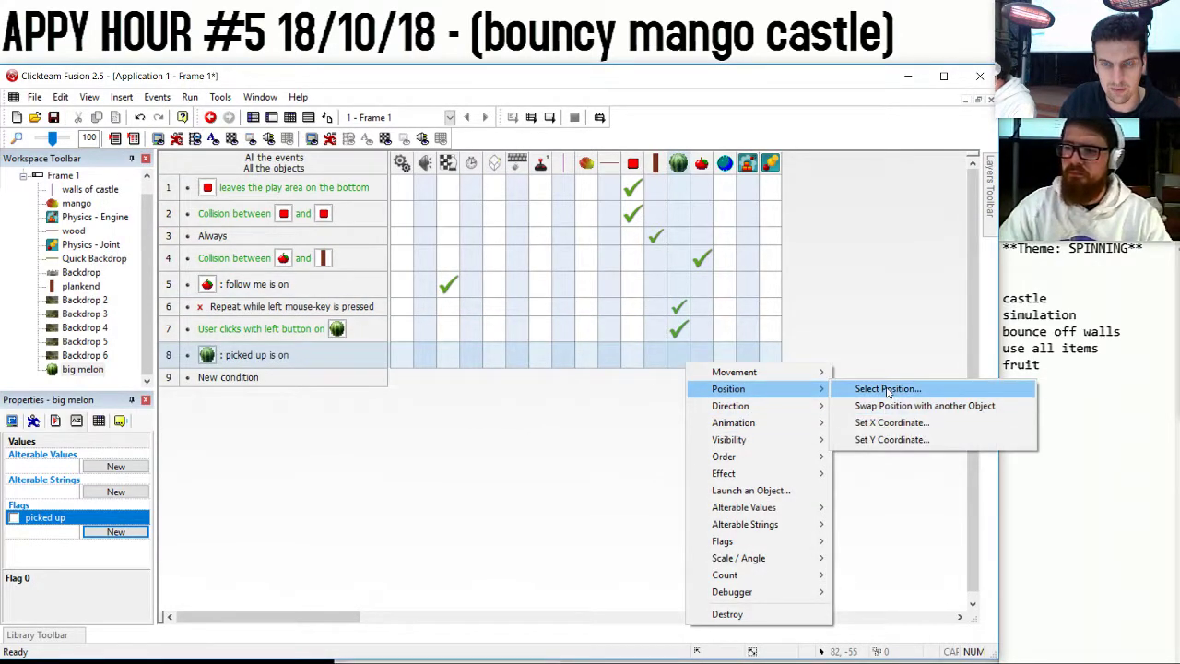
pyautogui.click(892, 422)
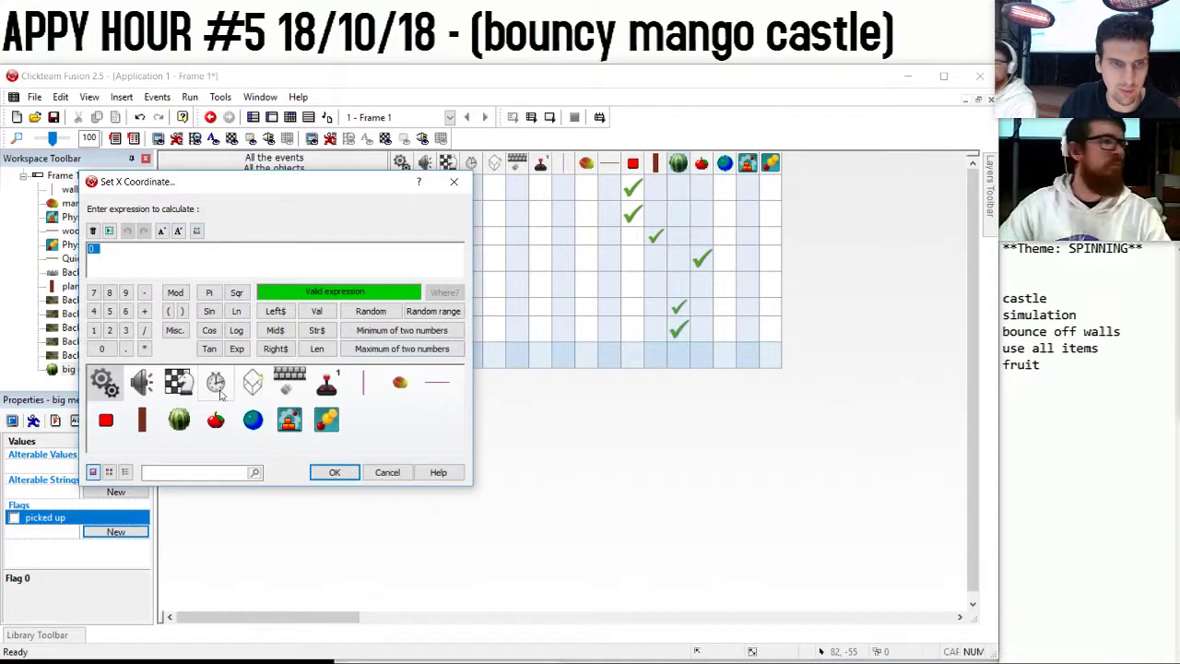
pyautogui.click(297, 386)
pyautogui.click(395, 387)
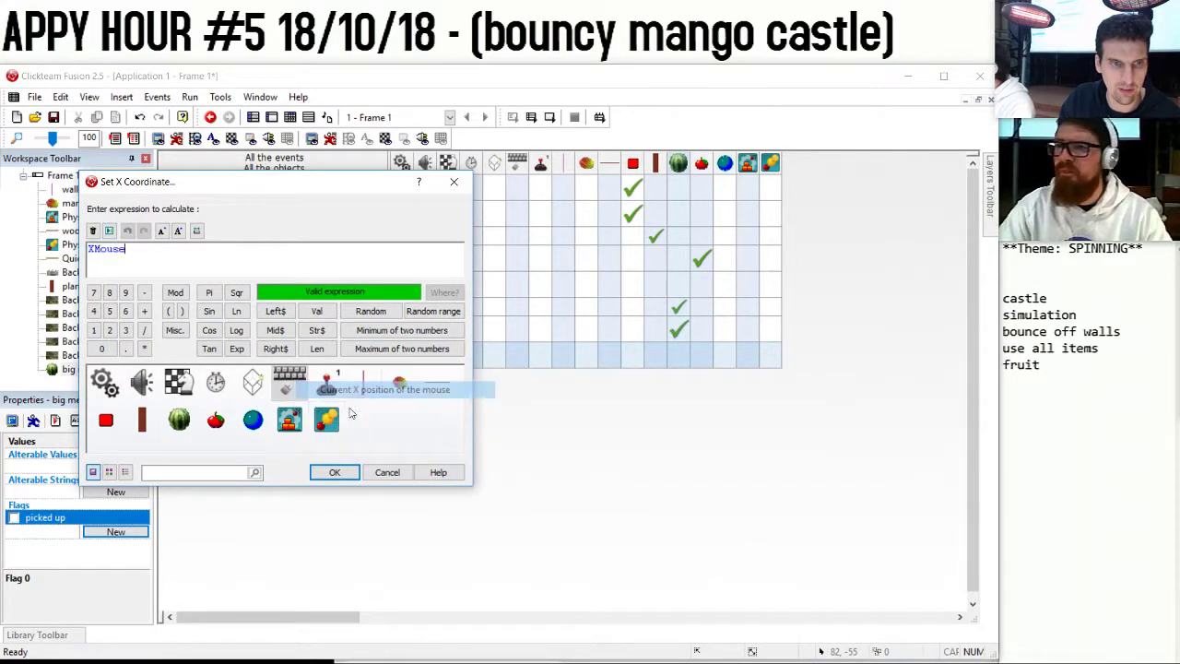
pyautogui.click(335, 473)
# In the same event, set the big melon's Y coordinate to the current Y position of the mouse.
pyautogui.click(679, 355)
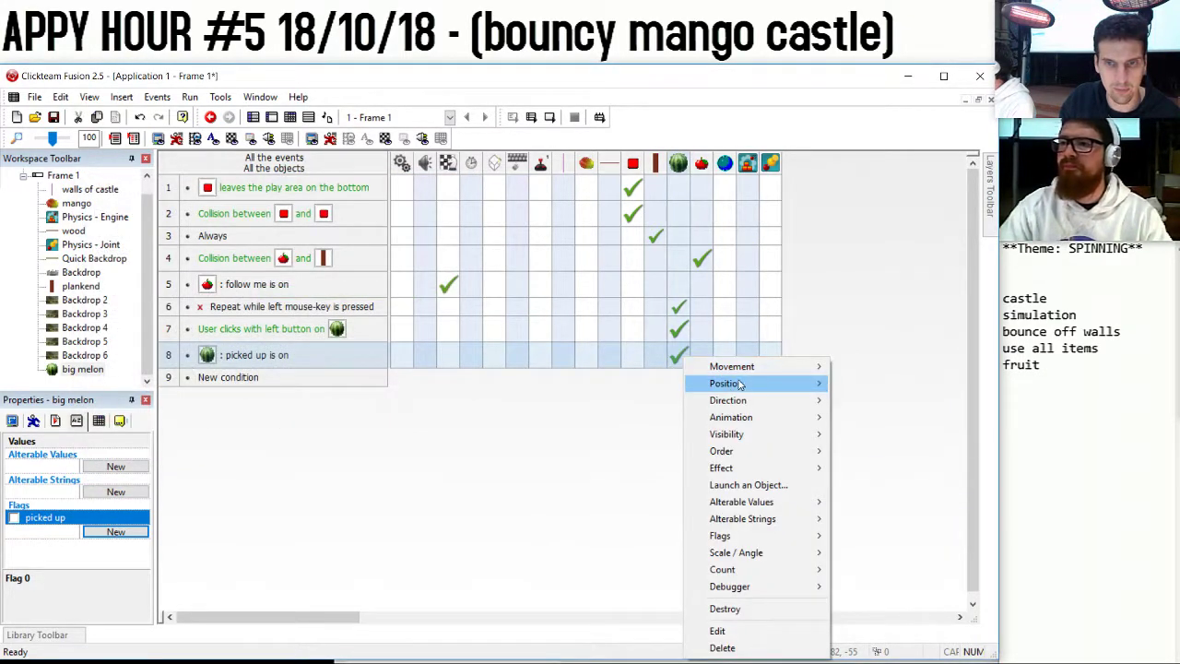
pyautogui.moveTo(757, 386)
pyautogui.click(885, 434)
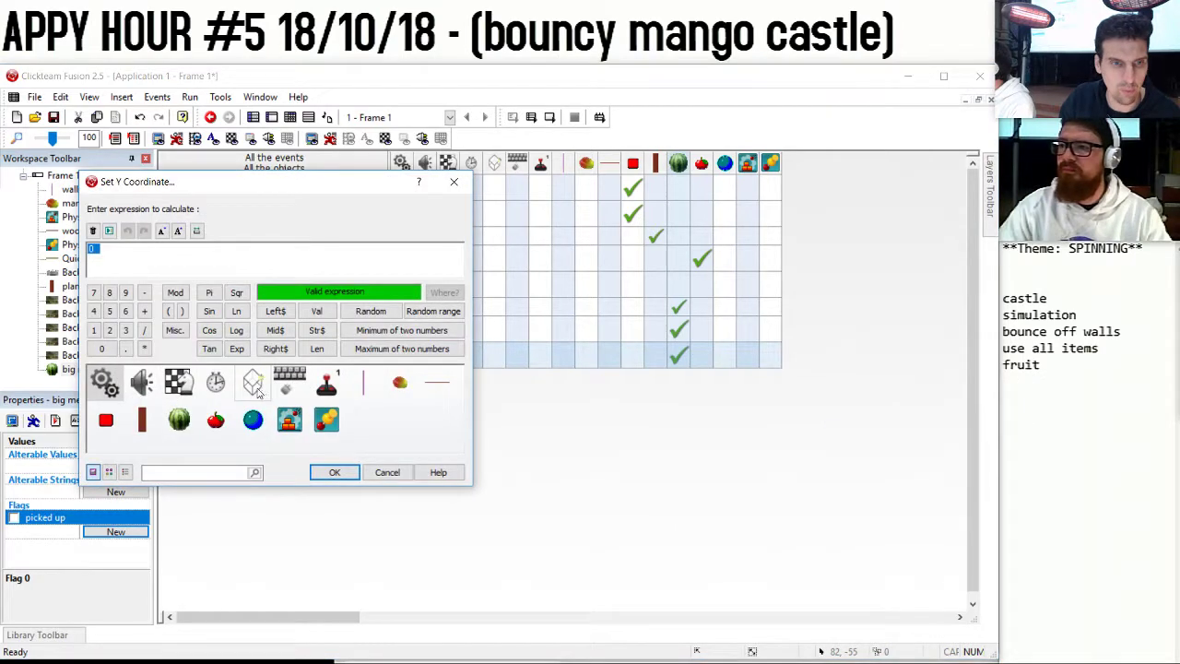
pyautogui.click(253, 383)
pyautogui.click(378, 401)
pyautogui.click(334, 472)
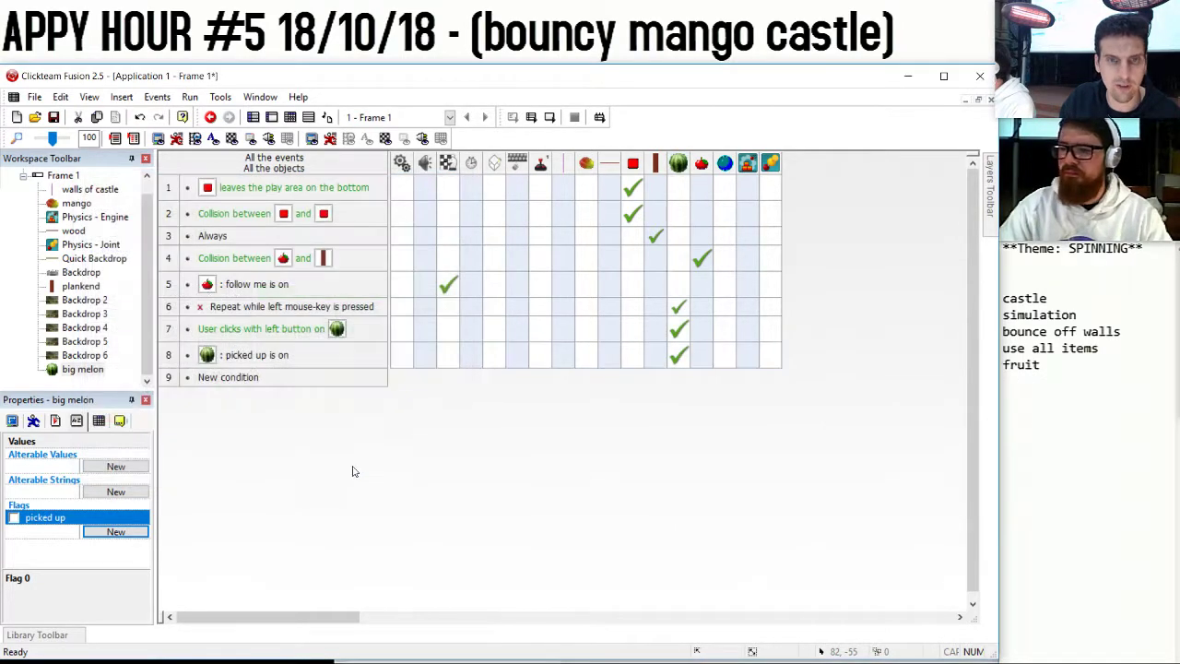
# Run the game twice to test picking up the watermelons and moving them with the mouse, closing it after each run.
pyautogui.press('F8')
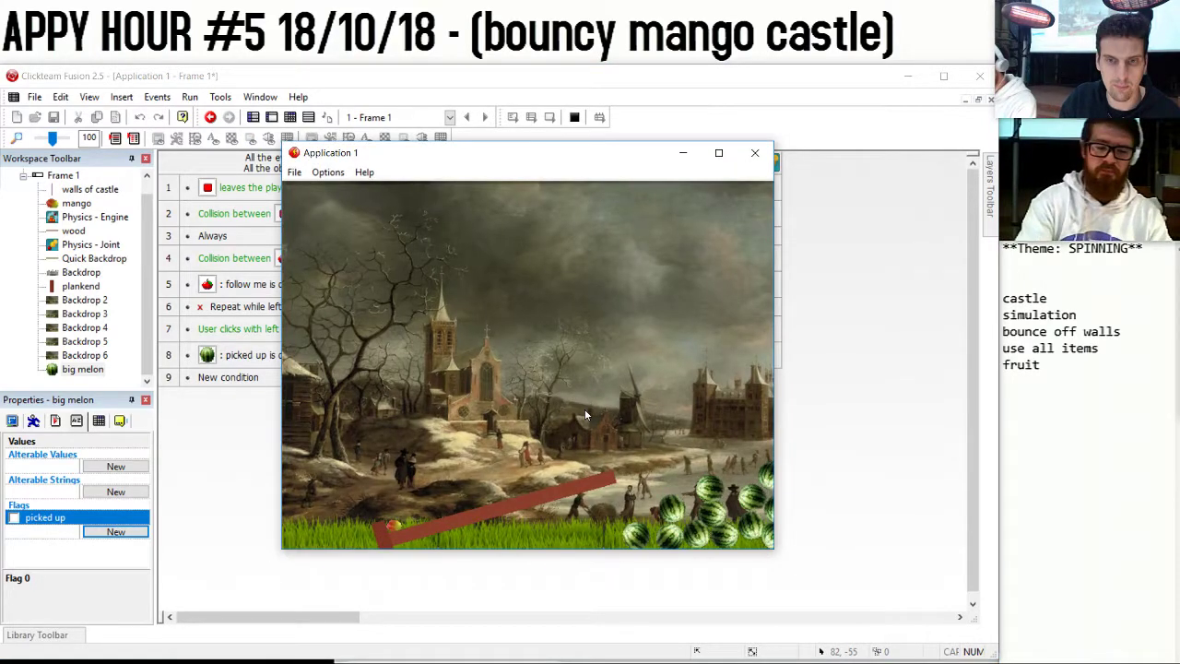
pyautogui.click(708, 486)
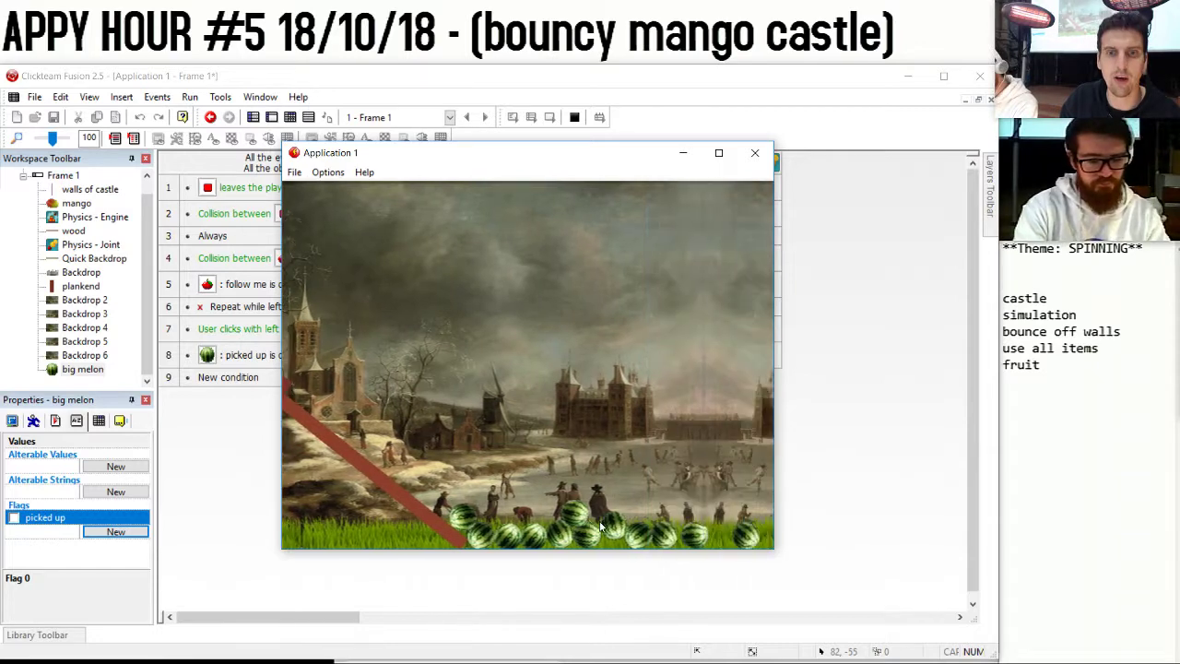
pyautogui.moveTo(638, 522); pyautogui.dragTo(333, 367)
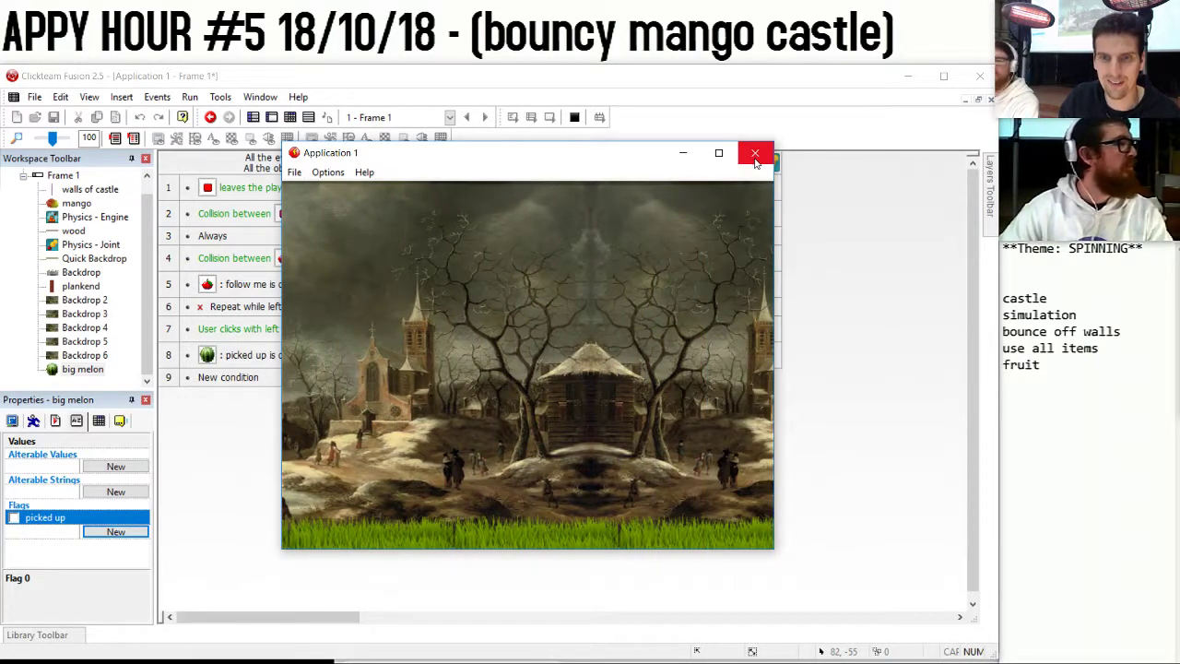
pyautogui.click(755, 157)
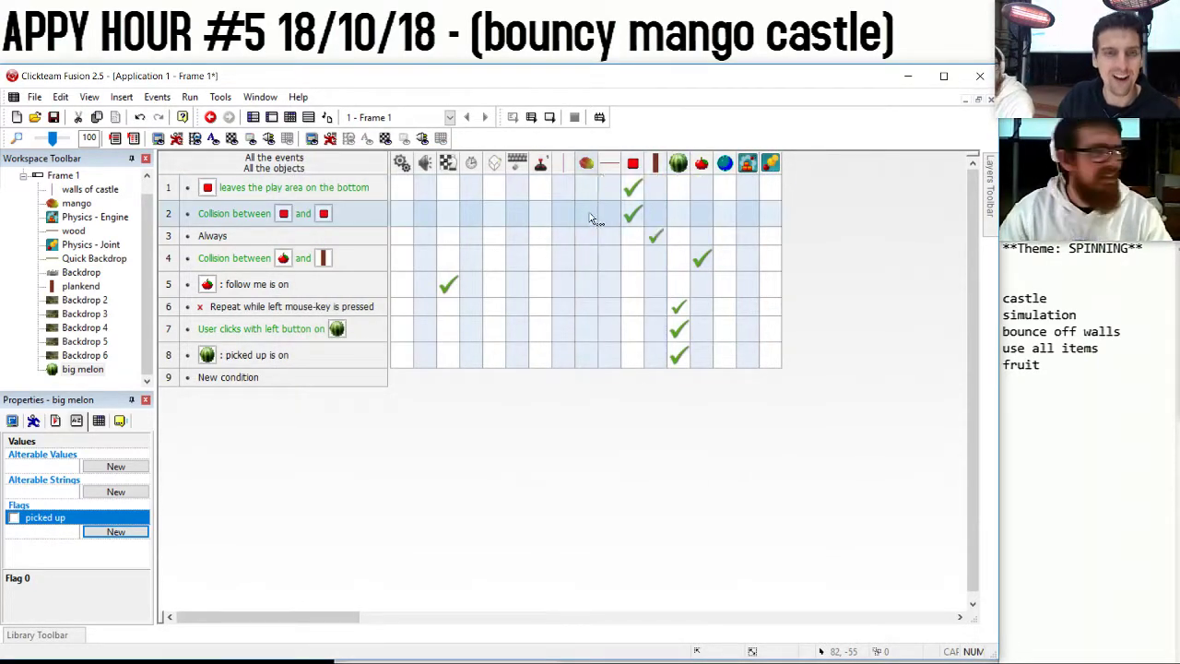
pyautogui.click(679, 355)
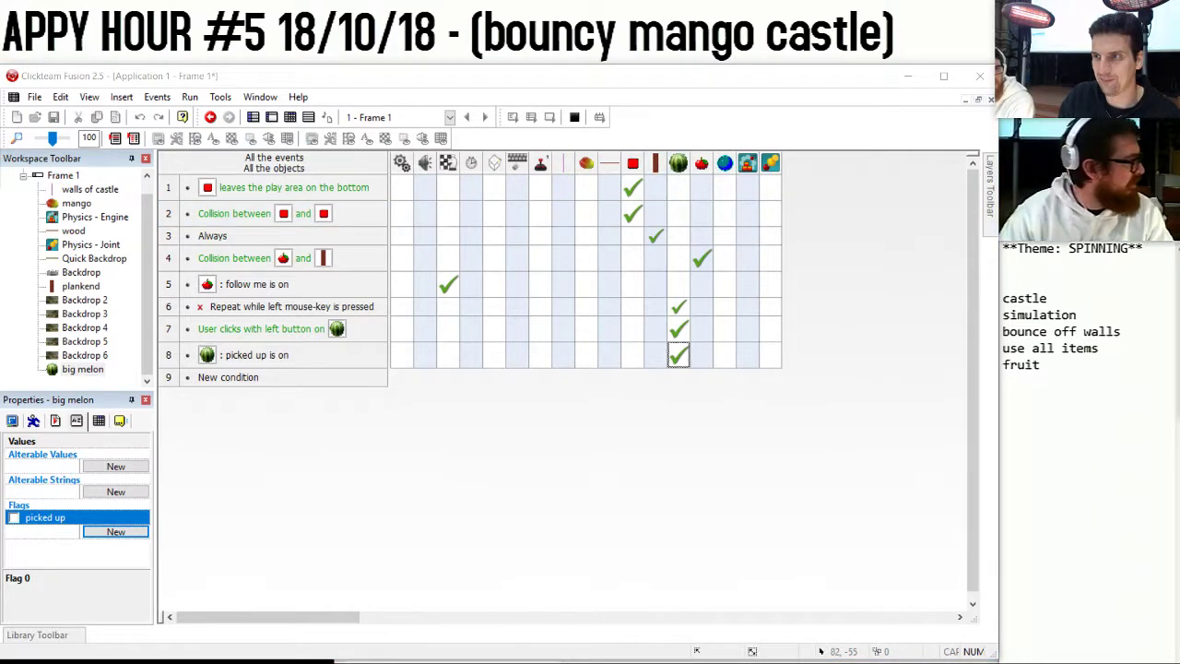
pyautogui.moveTo(603, 521); pyautogui.dragTo(526, 385)
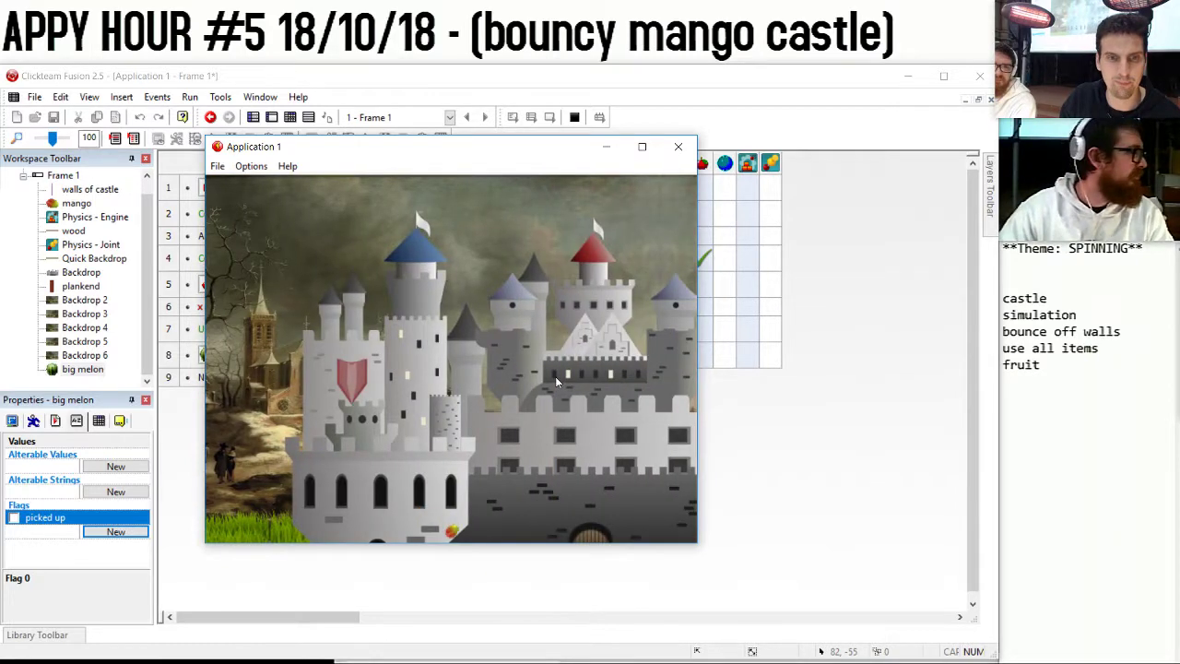
pyautogui.click(679, 146)
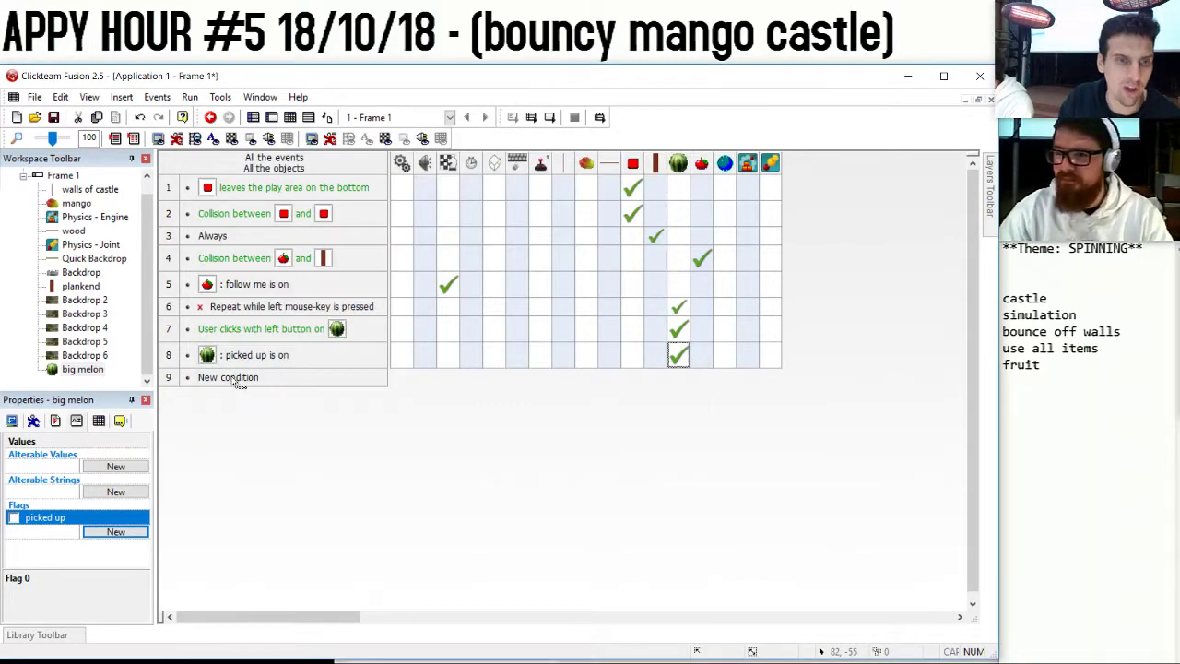
# Add an event for a collision between the group with the apple icon and the walls of castle object.
pyautogui.doubleClick(237, 379)
pyautogui.click(147, 242)
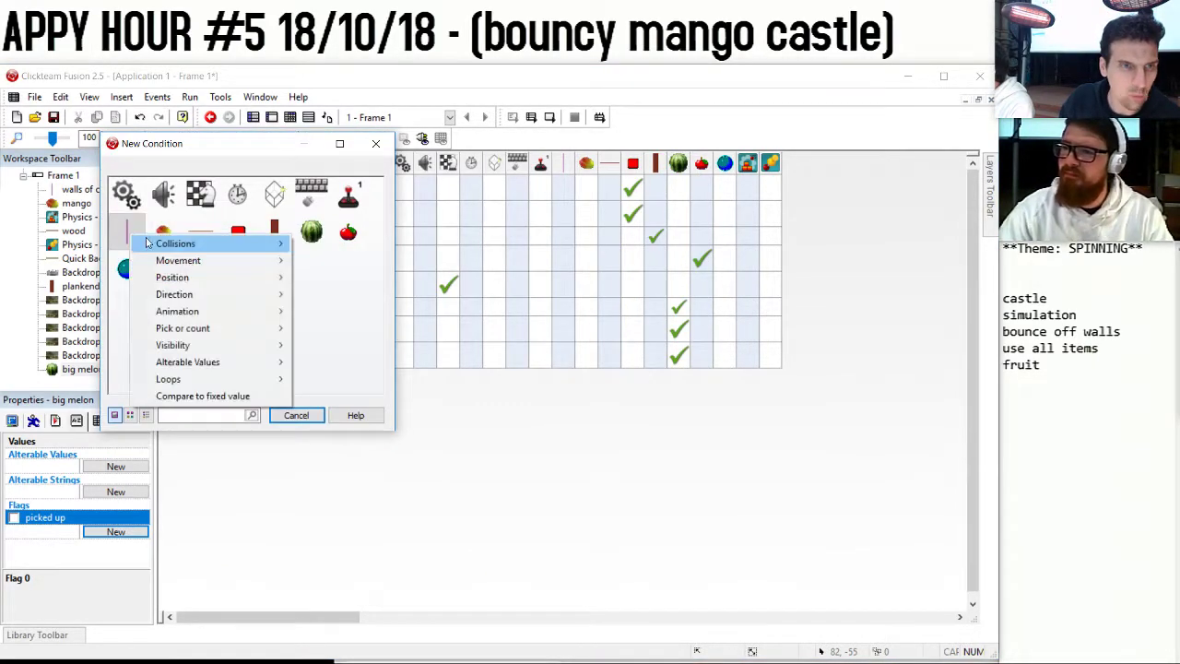
pyautogui.moveTo(147, 243)
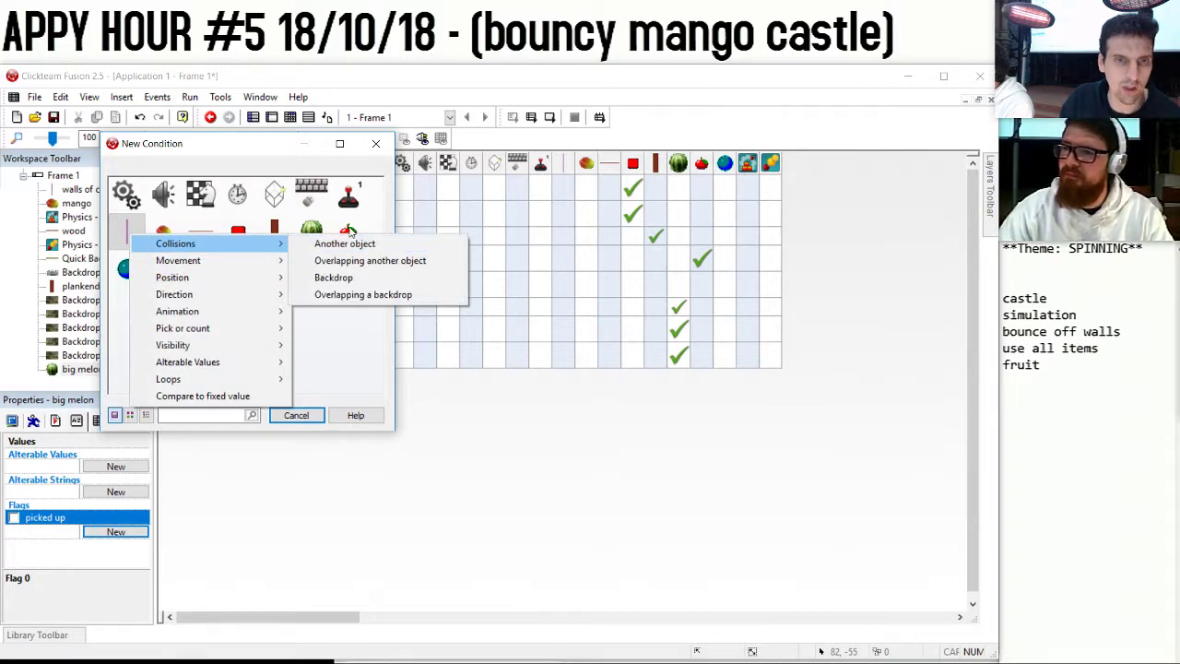
pyautogui.click(349, 232)
pyautogui.moveTo(378, 237)
pyautogui.click(530, 238)
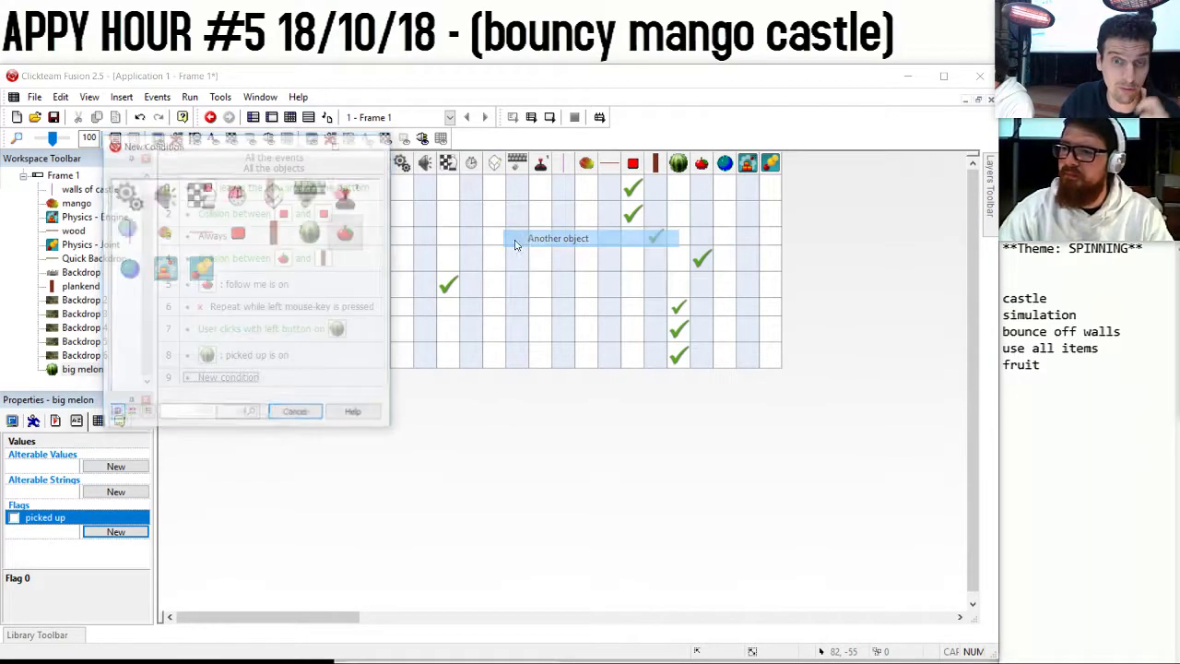
pyautogui.click(124, 190)
pyautogui.click(243, 417)
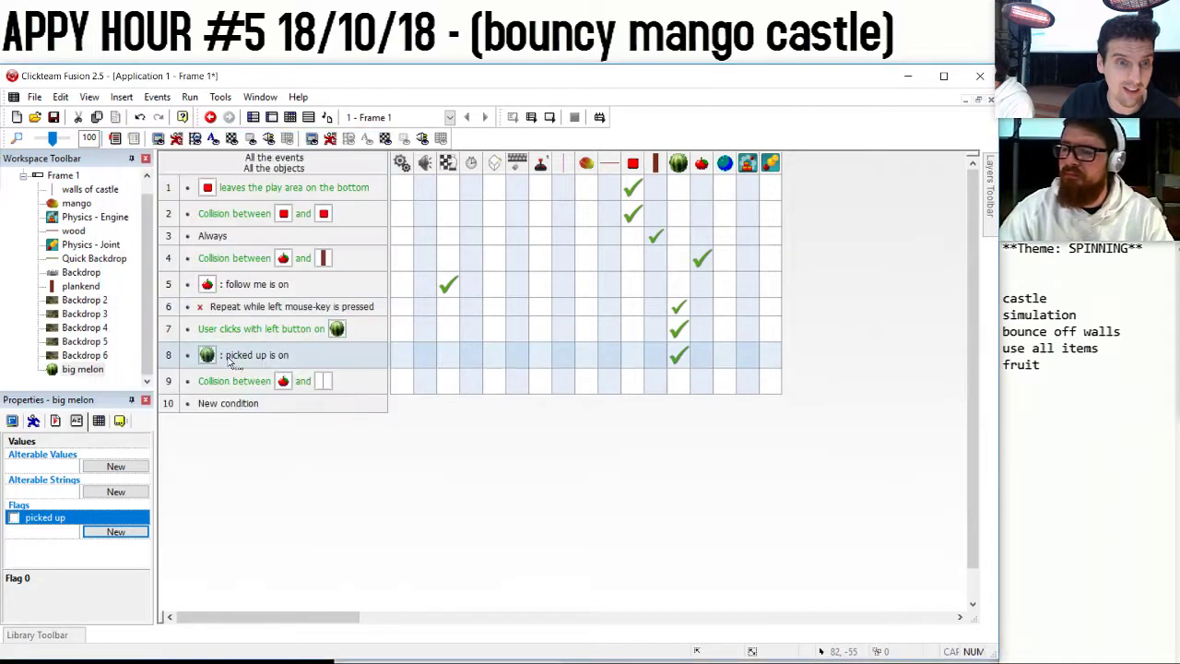
# Add a movement action for the apple-icon group to the event for its collision with the castle walls.
pyautogui.click(710, 389)
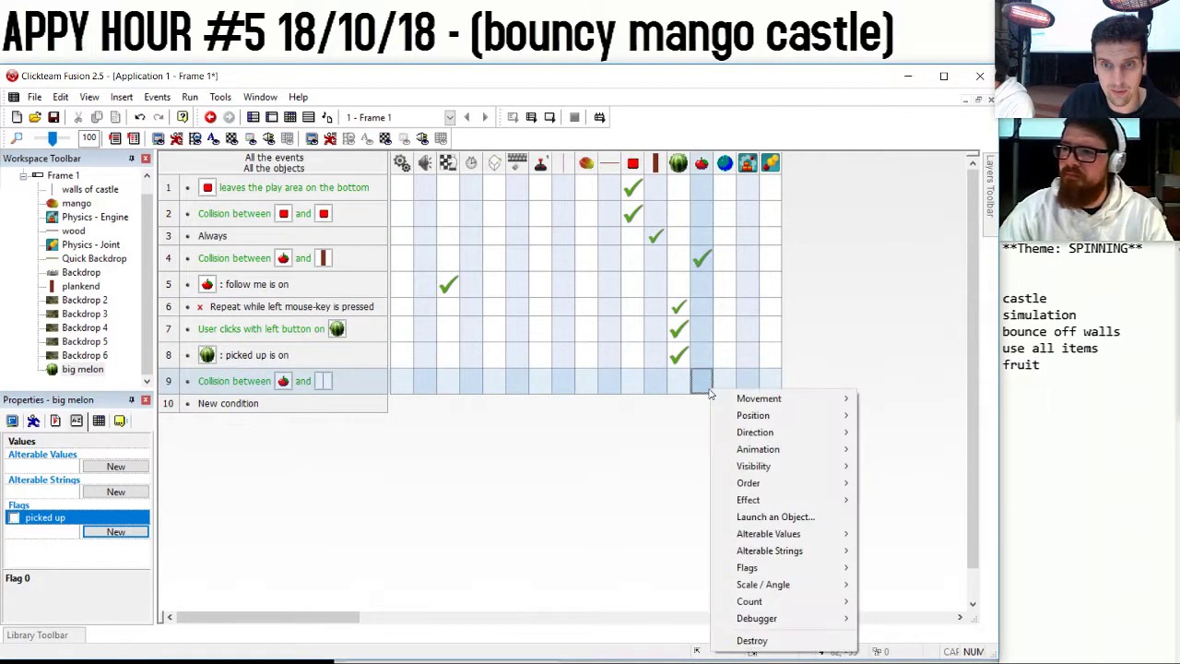
pyautogui.moveTo(737, 399)
pyautogui.click(936, 432)
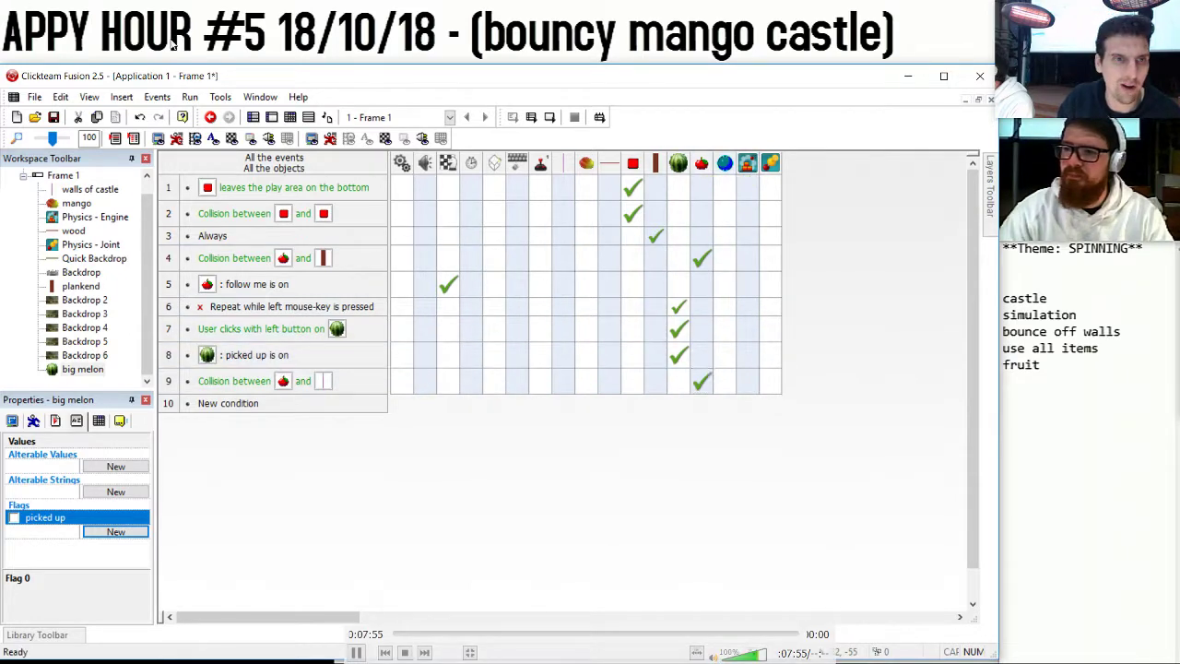
# Run the game to test the collision with the castle walls, close it and open the frame editor.
pyautogui.click(189, 96)
pyautogui.click(221, 129)
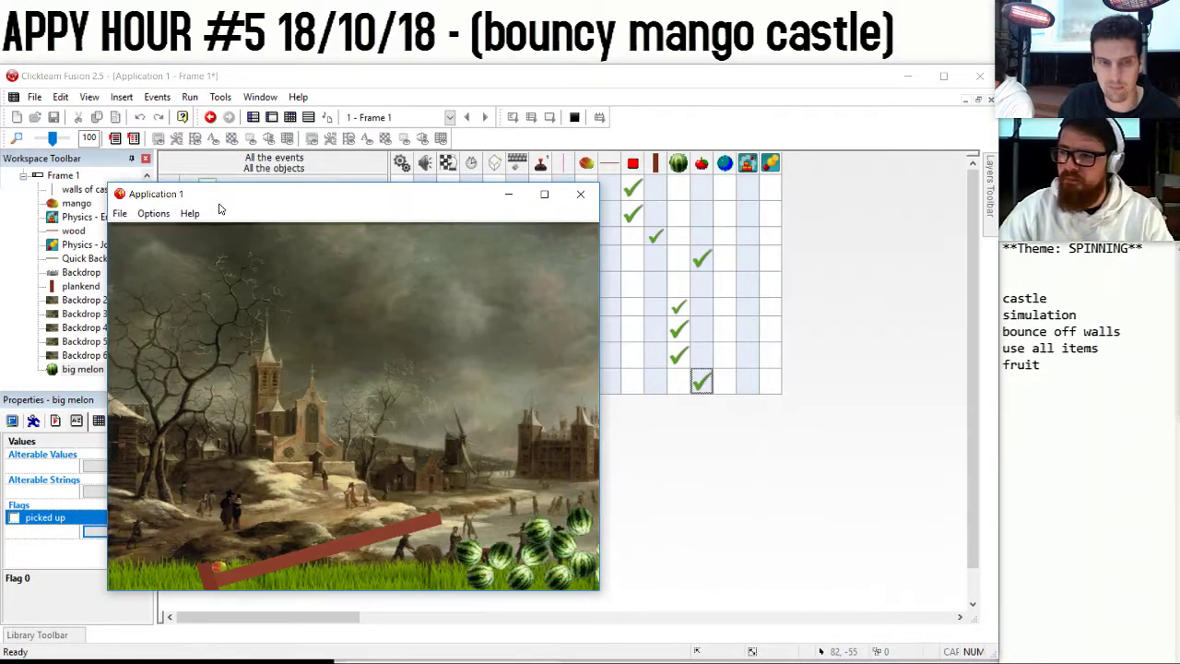
pyautogui.moveTo(461, 450); pyautogui.dragTo(427, 413)
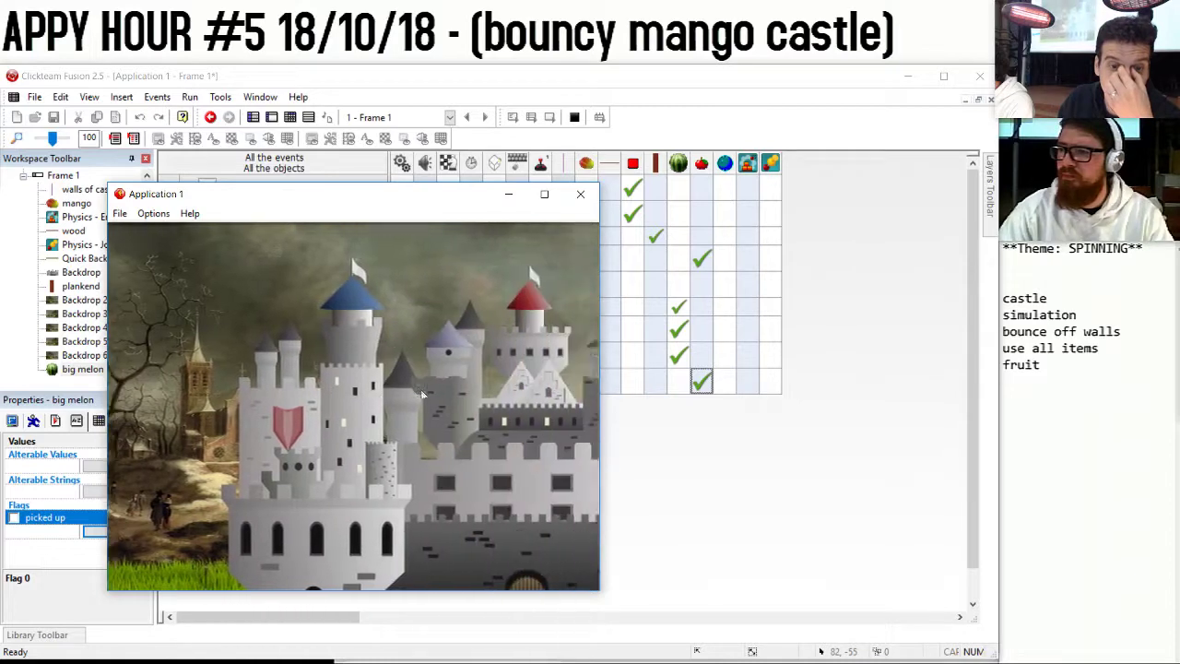
pyautogui.click(580, 193)
pyautogui.click(269, 118)
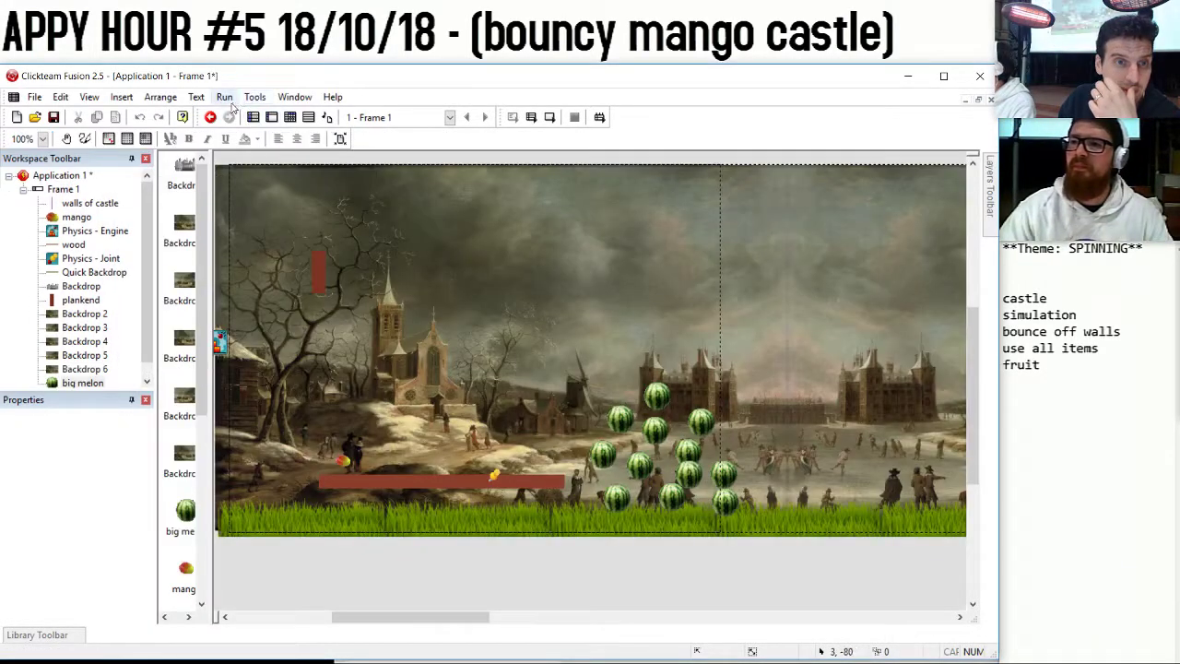
# Run the game to test picking up a watermelon and releasing it in mid-air, and close the game.
pyautogui.click(224, 97)
pyautogui.press('Escape')
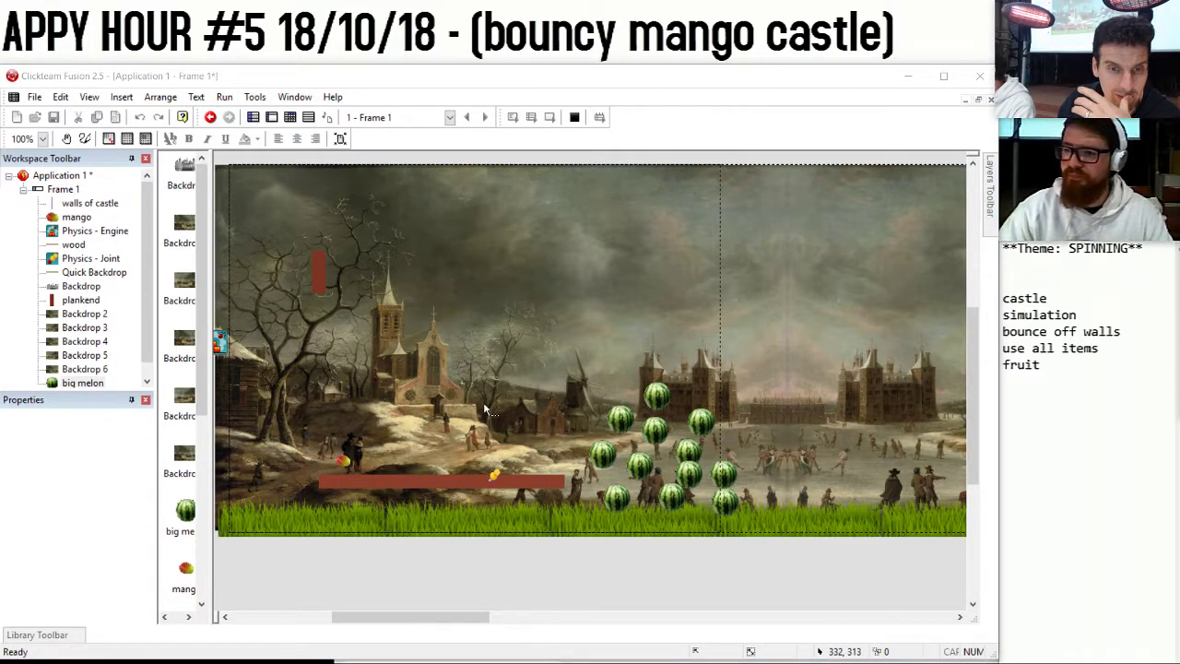
pyautogui.press('F8')
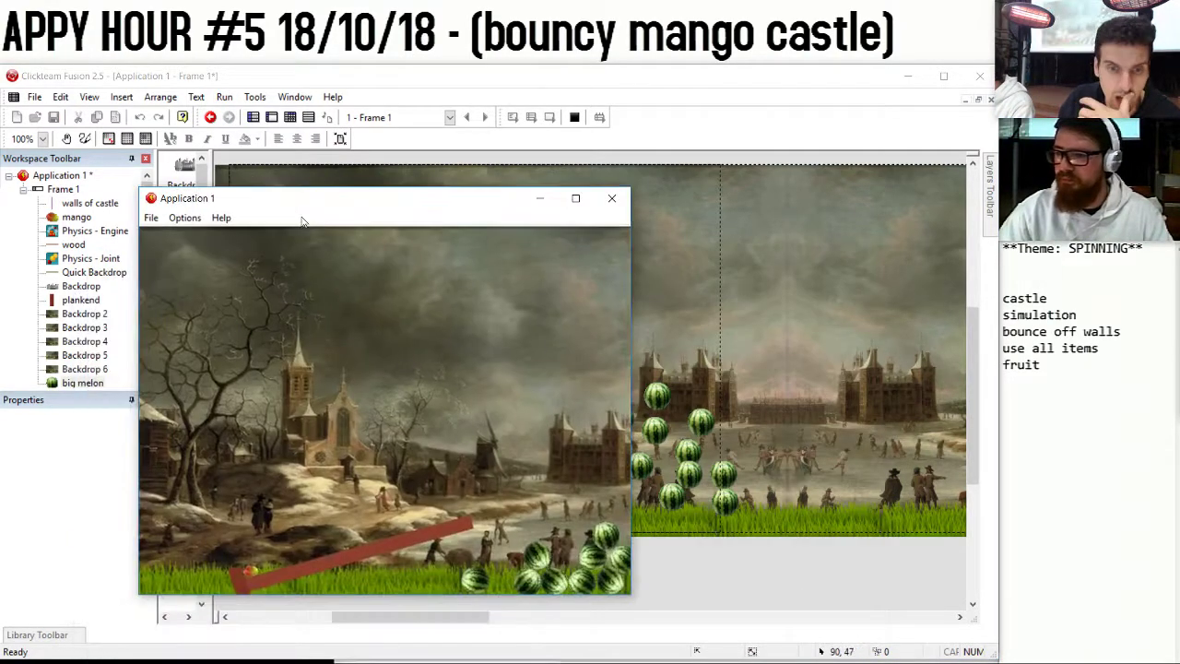
pyautogui.moveTo(616, 546); pyautogui.dragTo(448, 376)
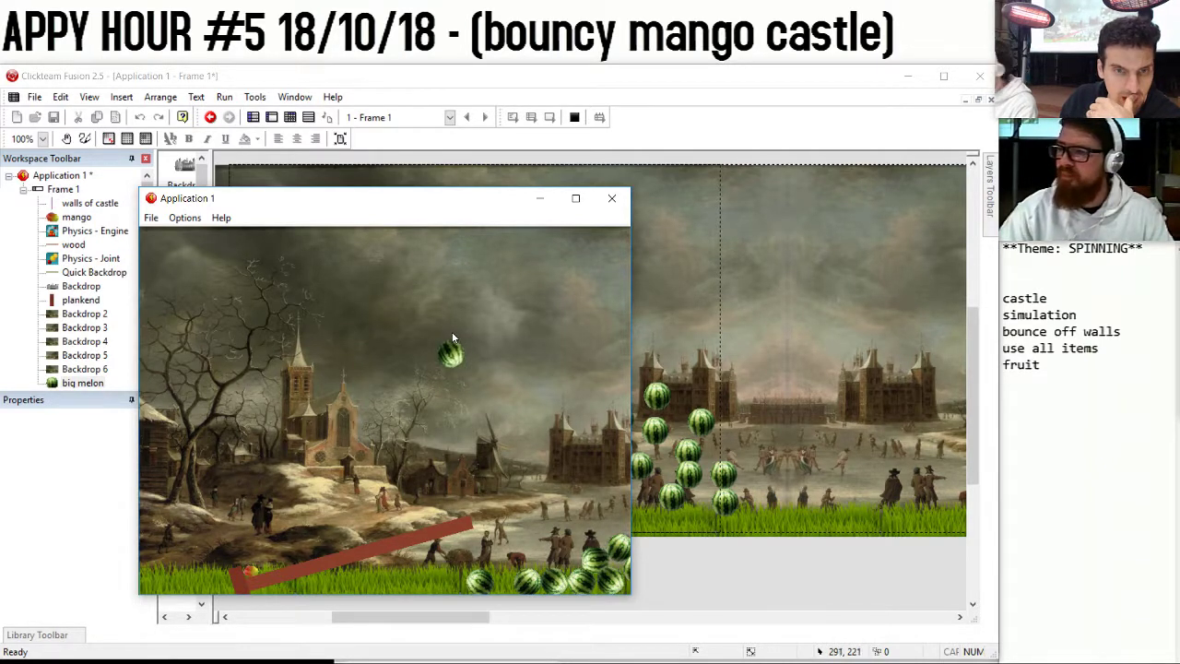
pyautogui.moveTo(447, 332); pyautogui.dragTo(440, 293)
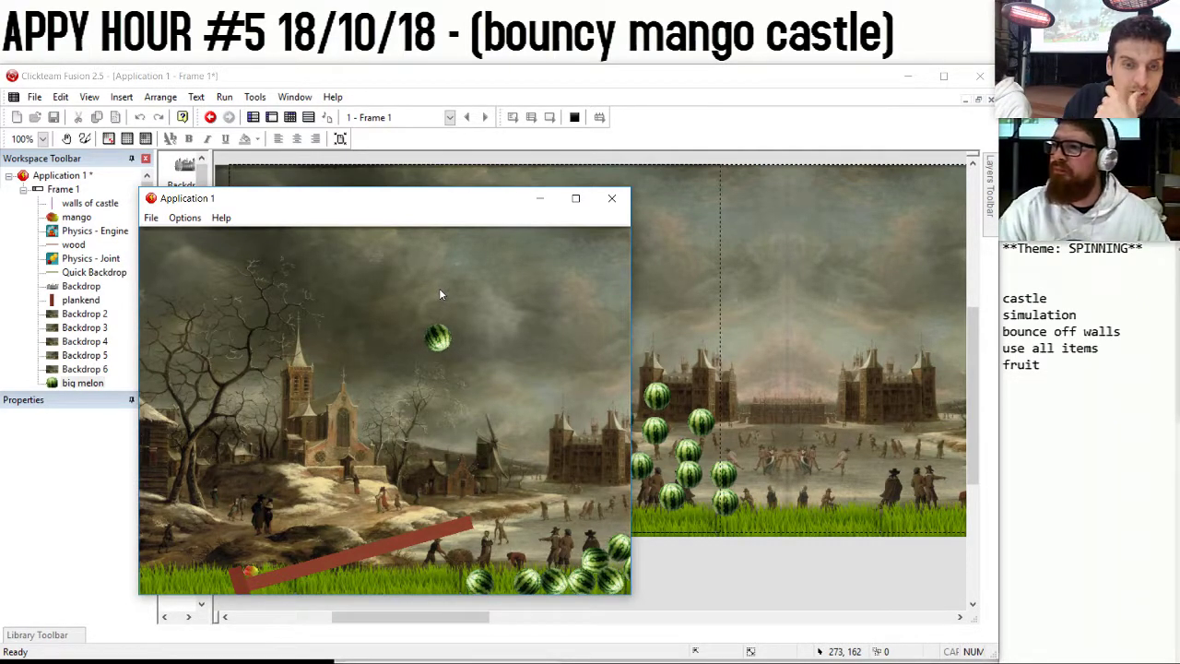
pyautogui.moveTo(440, 294); pyautogui.dragTo(439, 293)
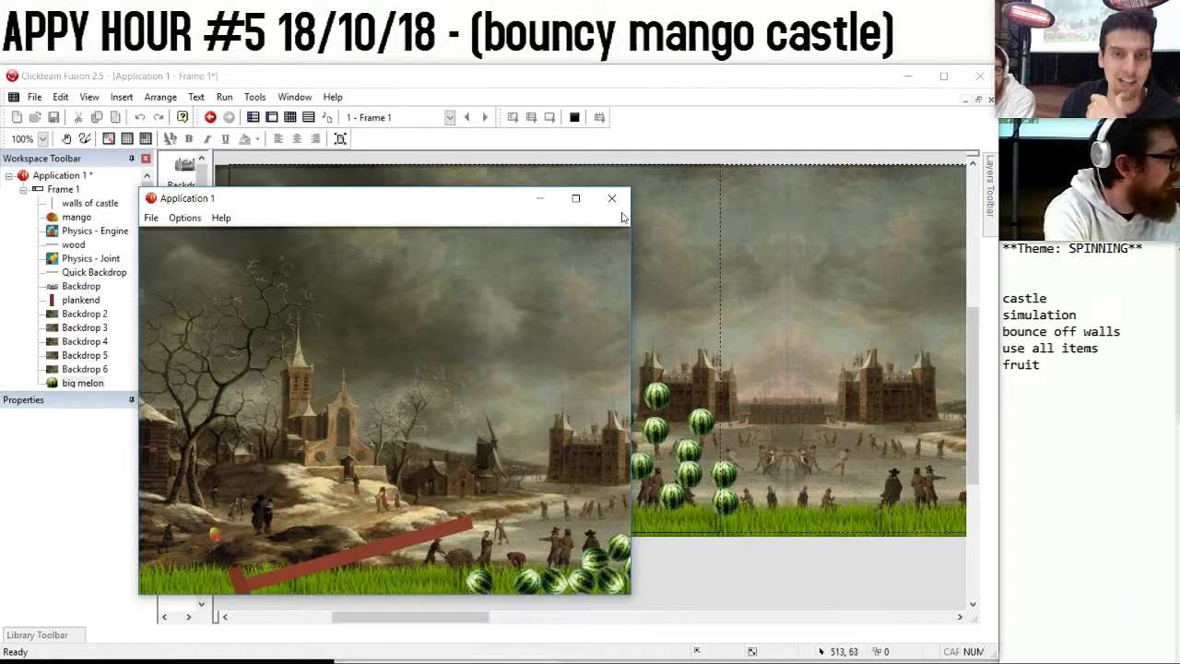
pyautogui.hotkey('alt', 'F4')
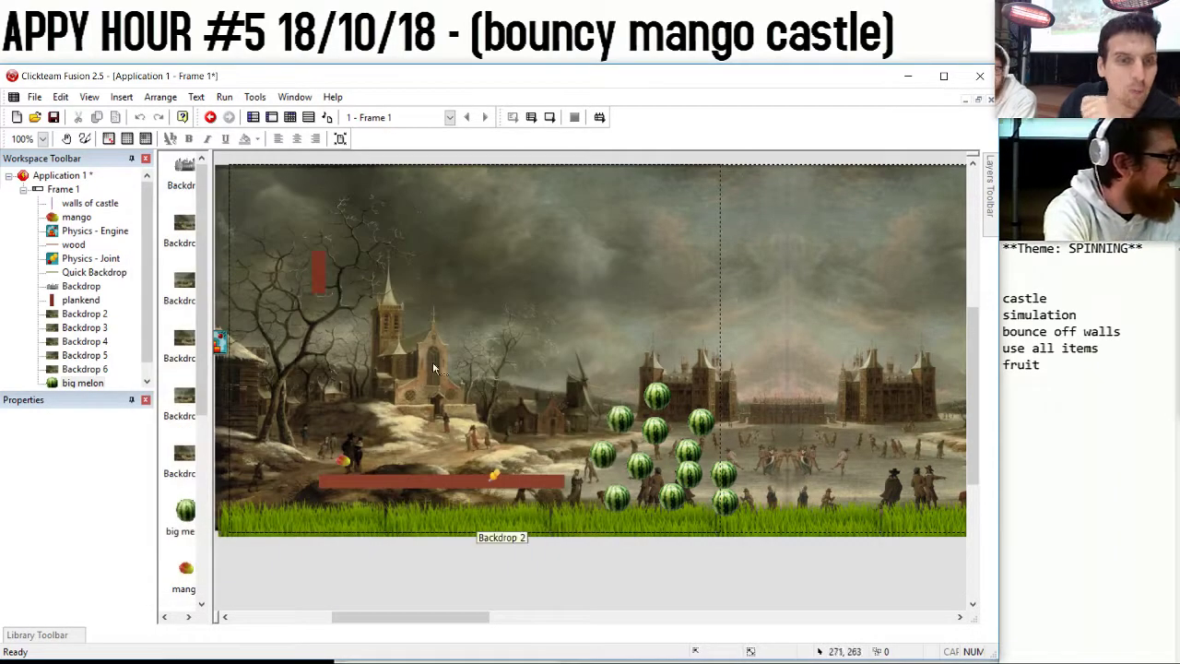
# In the event editor, add a Select movement action choosing Movement #1 for the big melon to the event where it is clicked.
pyautogui.click(290, 117)
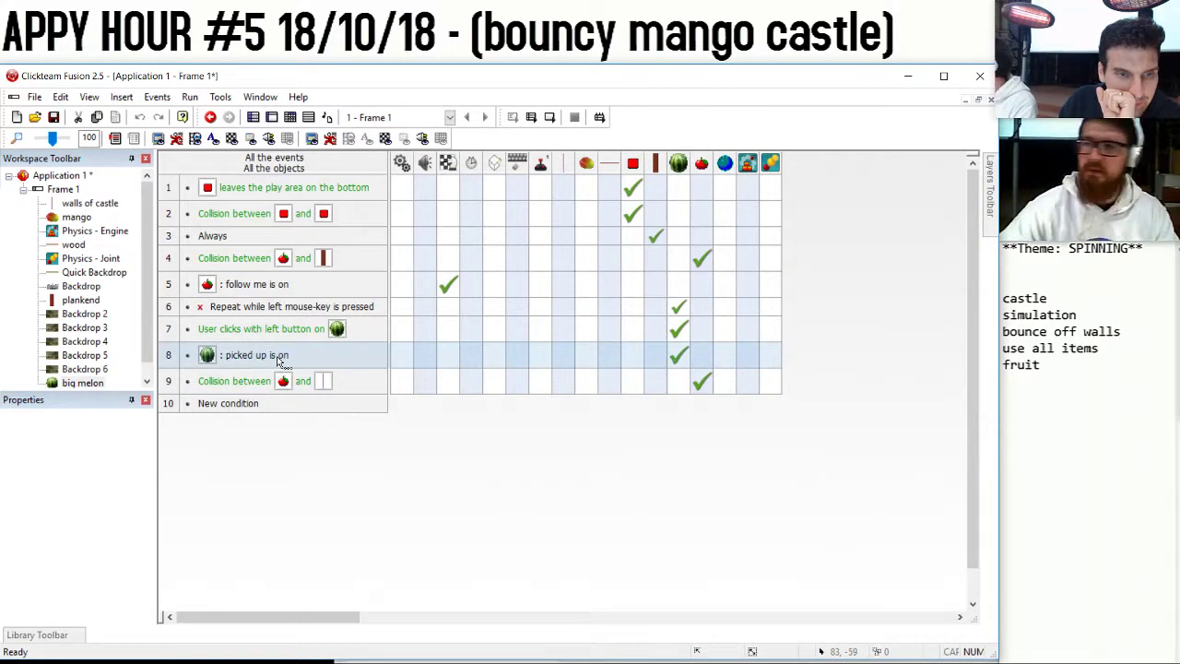
pyautogui.moveTo(680, 360)
pyautogui.click(702, 381)
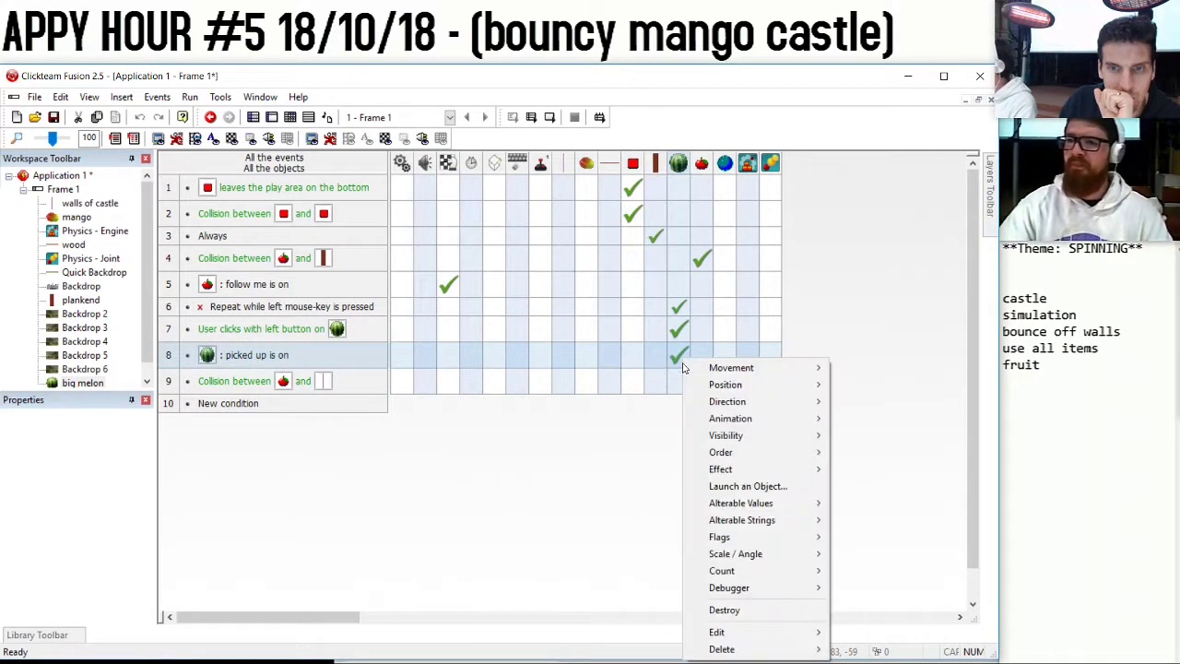
pyautogui.click(728, 609)
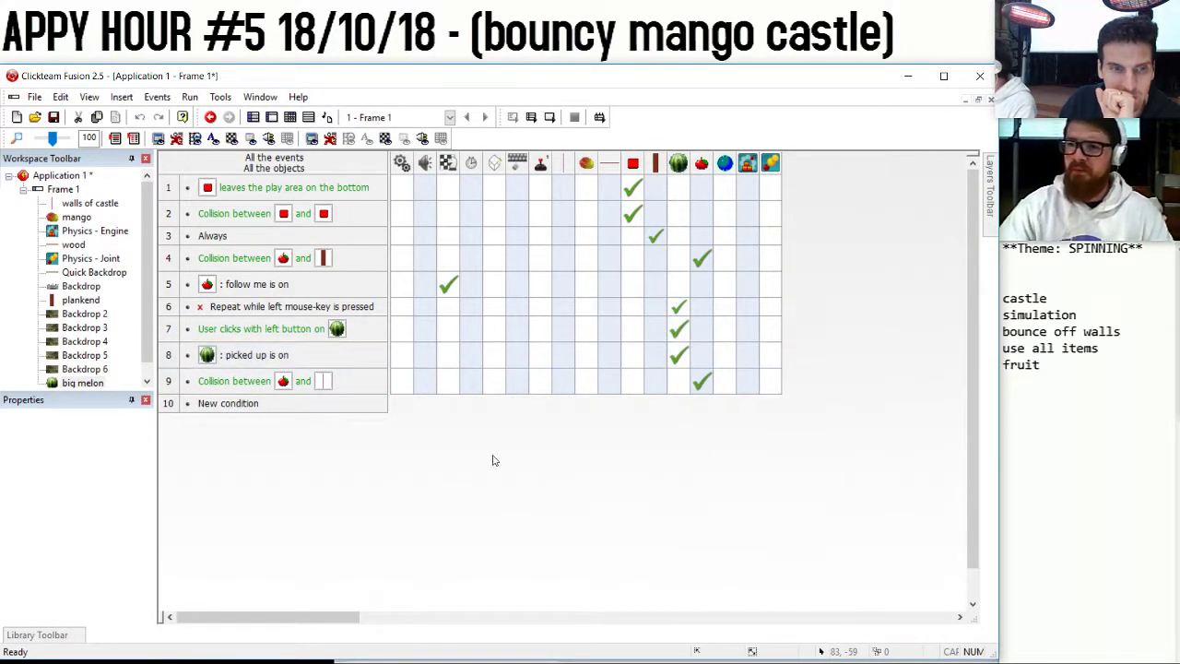
pyautogui.click(680, 328)
pyautogui.moveTo(756, 336)
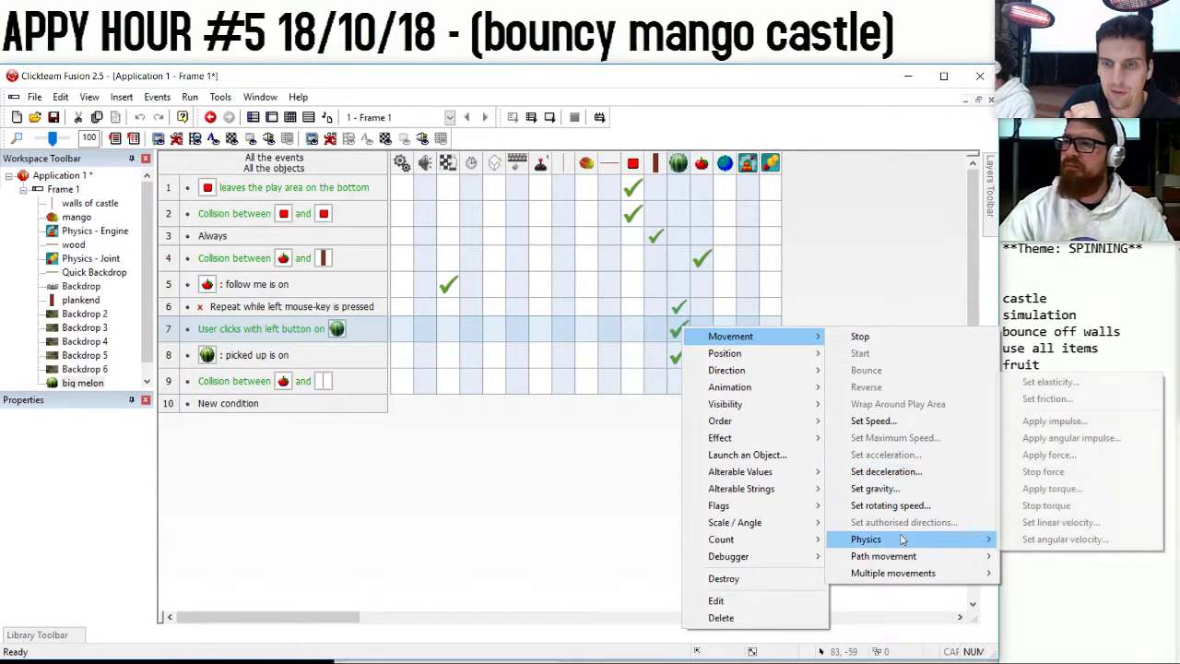
pyautogui.moveTo(978, 572)
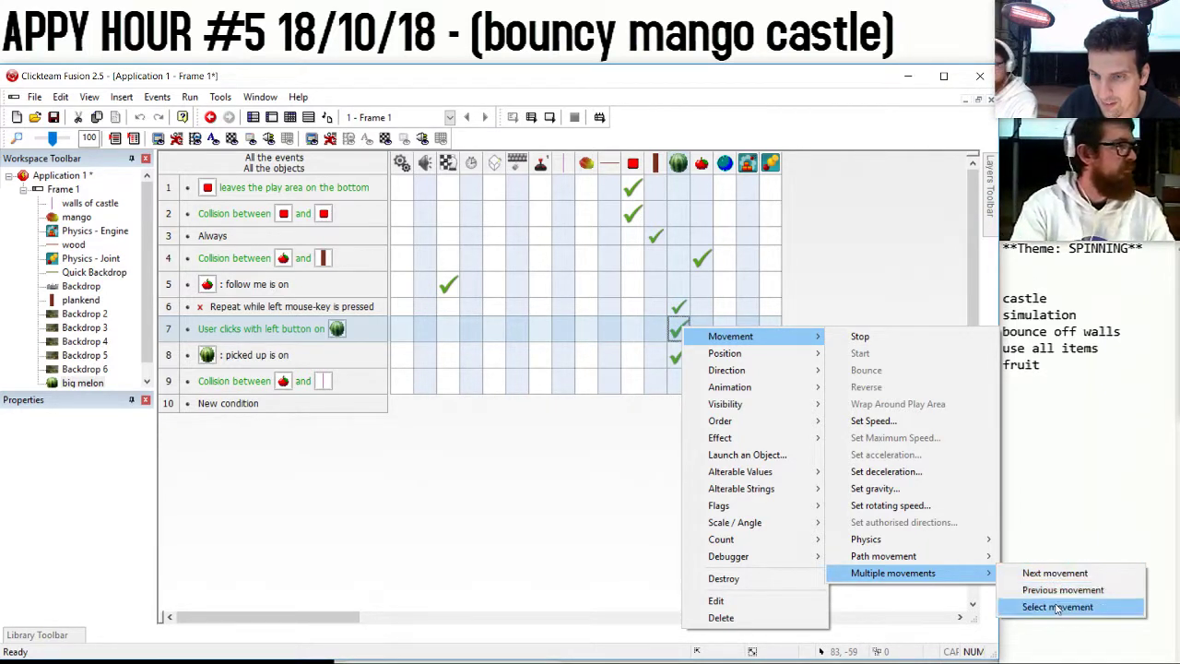
pyautogui.click(1058, 607)
pyautogui.doubleClick(522, 310)
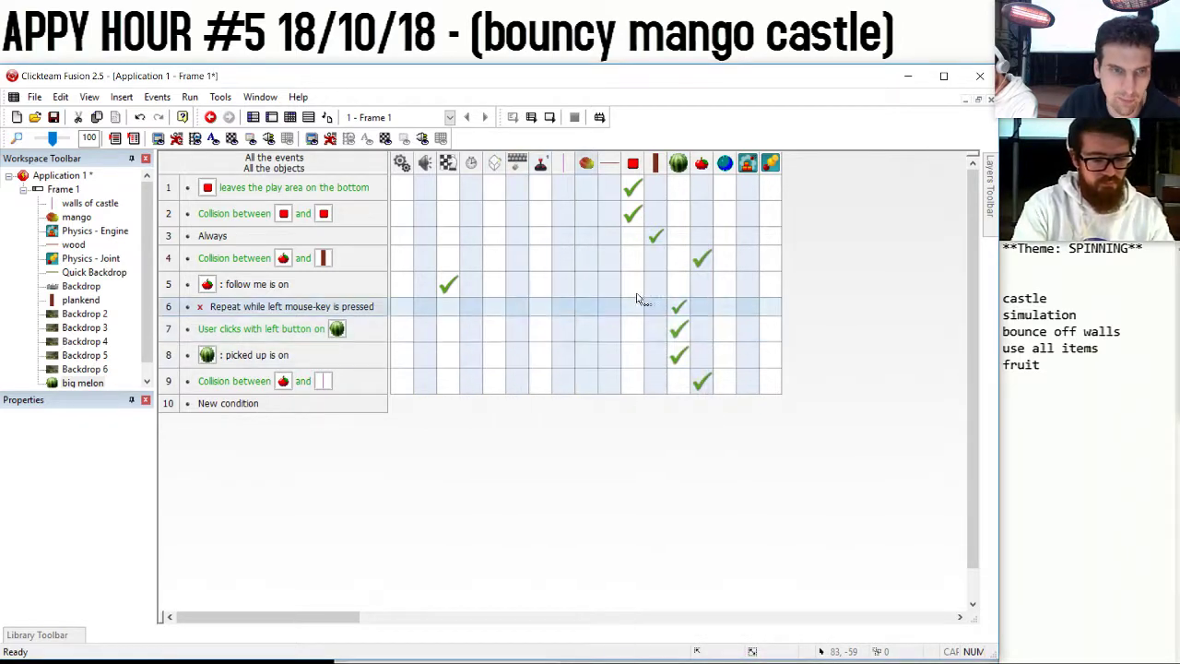
# Run the game to test lifting and releasing several watermelons with the changed movement, and close it.
pyautogui.click(189, 96)
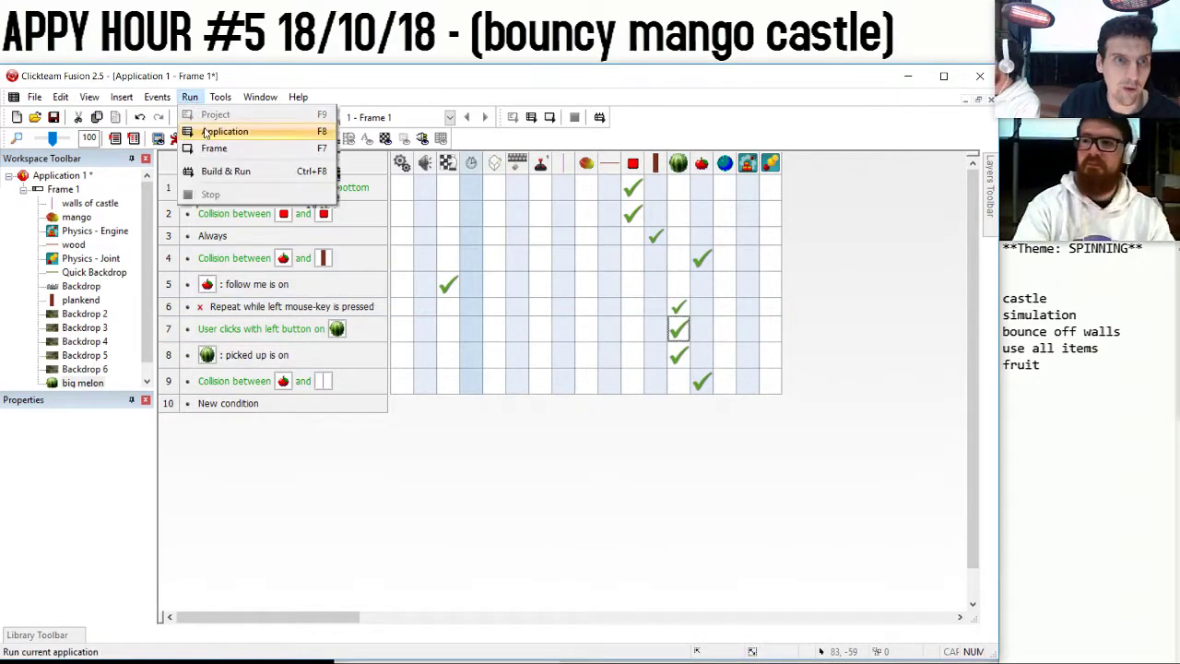
pyautogui.click(225, 131)
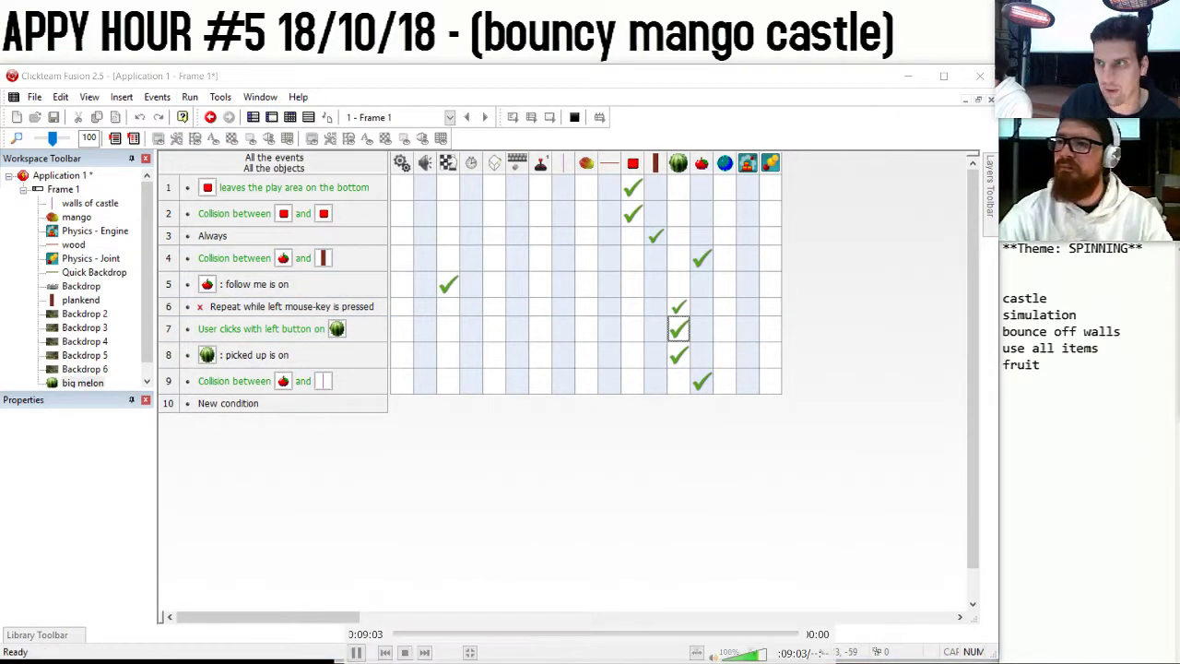
pyautogui.moveTo(427, 194); pyautogui.dragTo(424, 191)
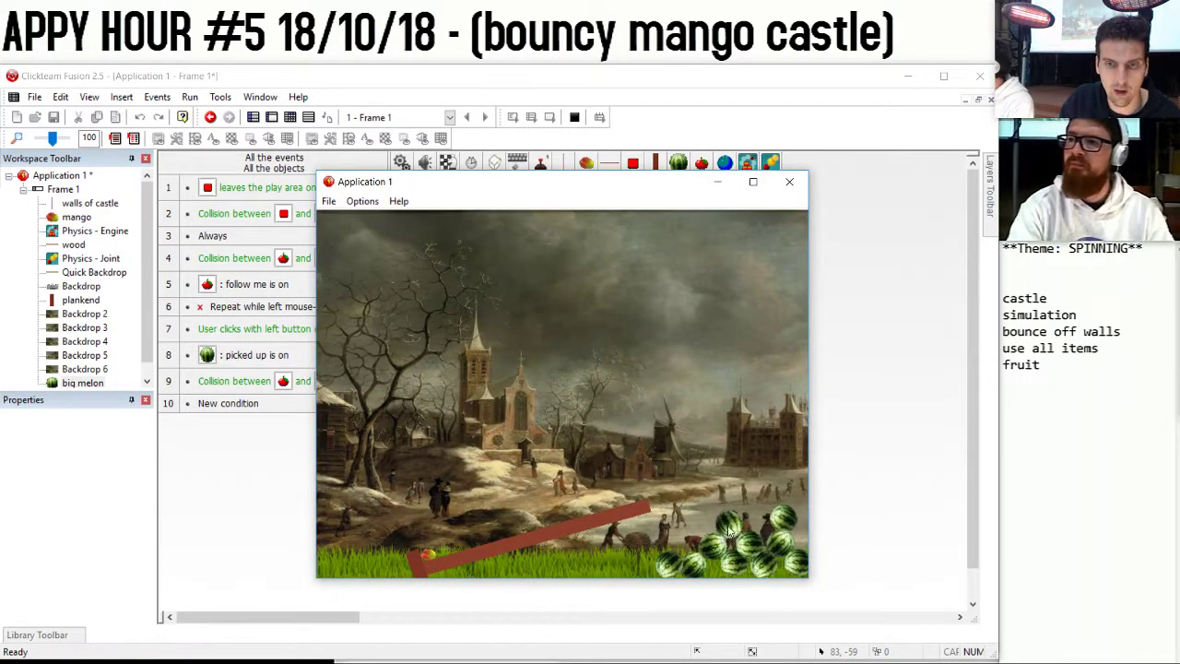
pyautogui.click(606, 343)
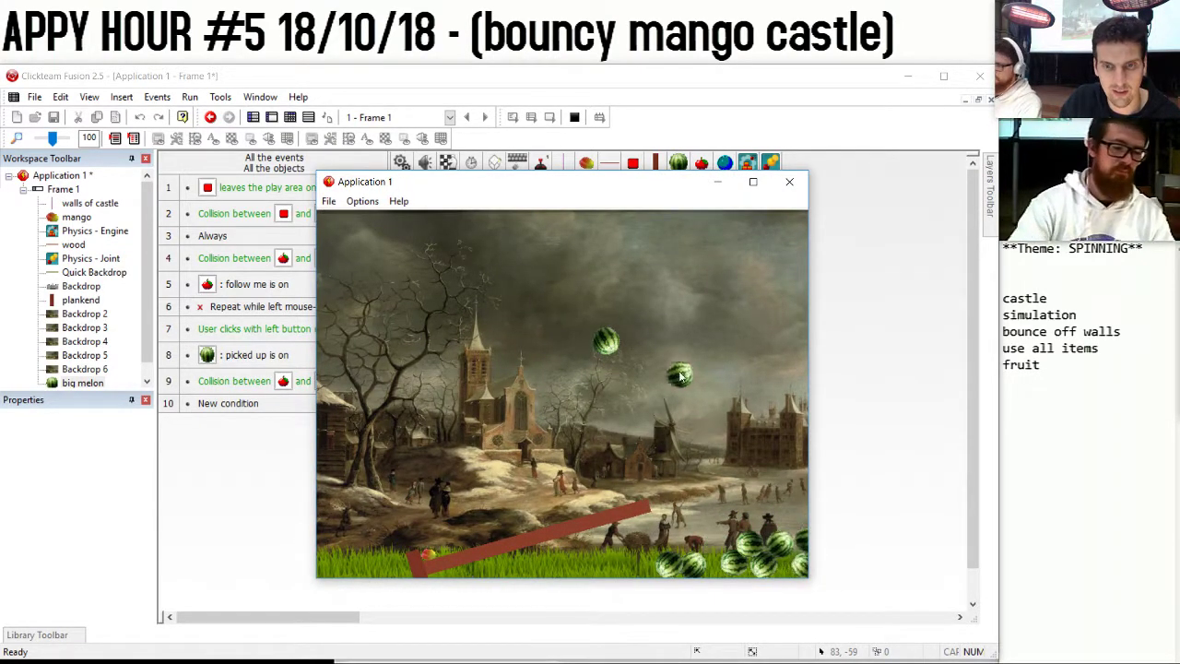
pyautogui.click(633, 333)
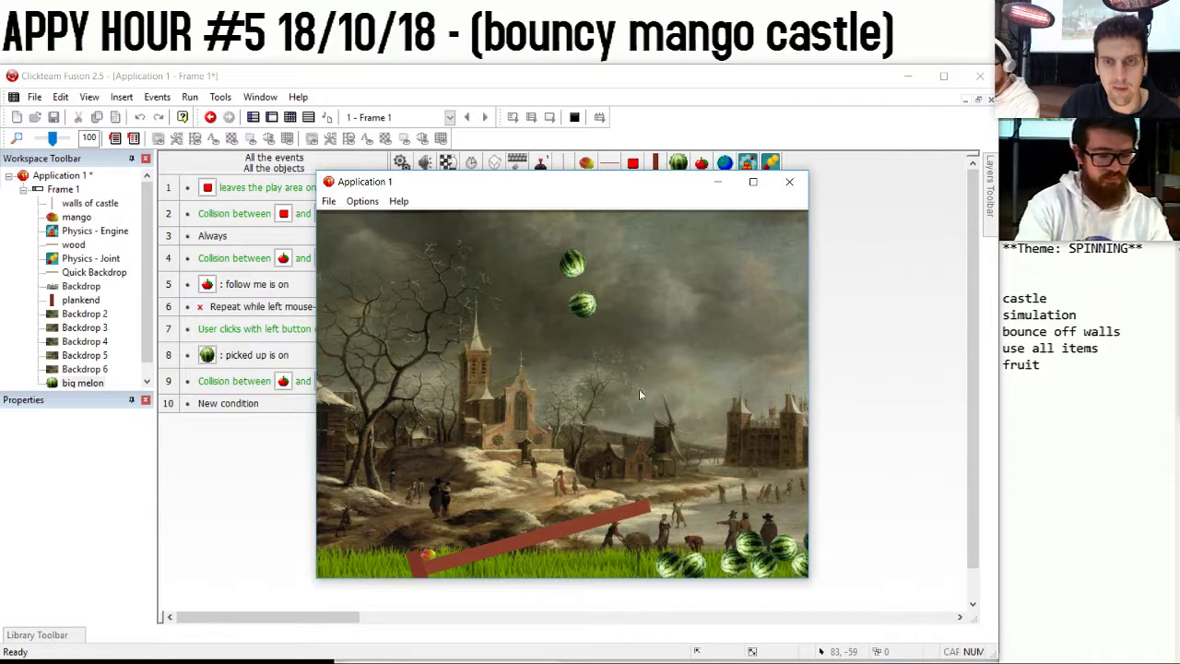
pyautogui.click(789, 182)
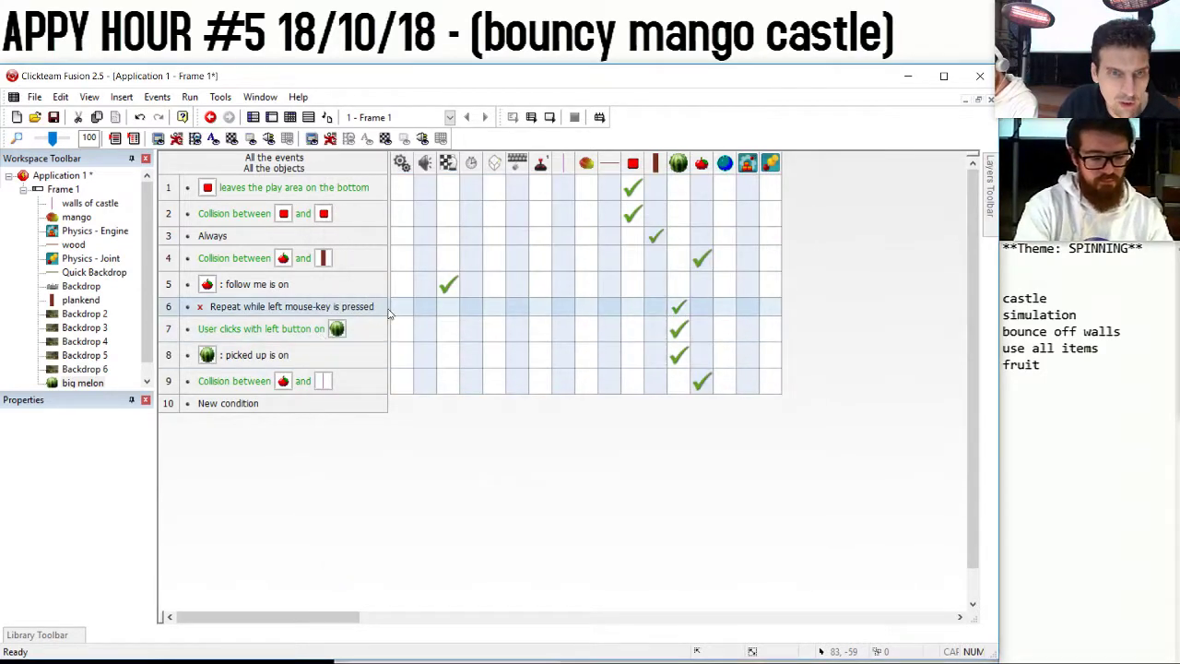
# Add an event for the left mouse key not being pressed while the melon's picked up flag is on, selecting Movement #0 for the melon.
pyautogui.moveTo(277, 307); pyautogui.dragTo(246, 403)
pyautogui.moveTo(249, 355); pyautogui.dragTo(177, 411)
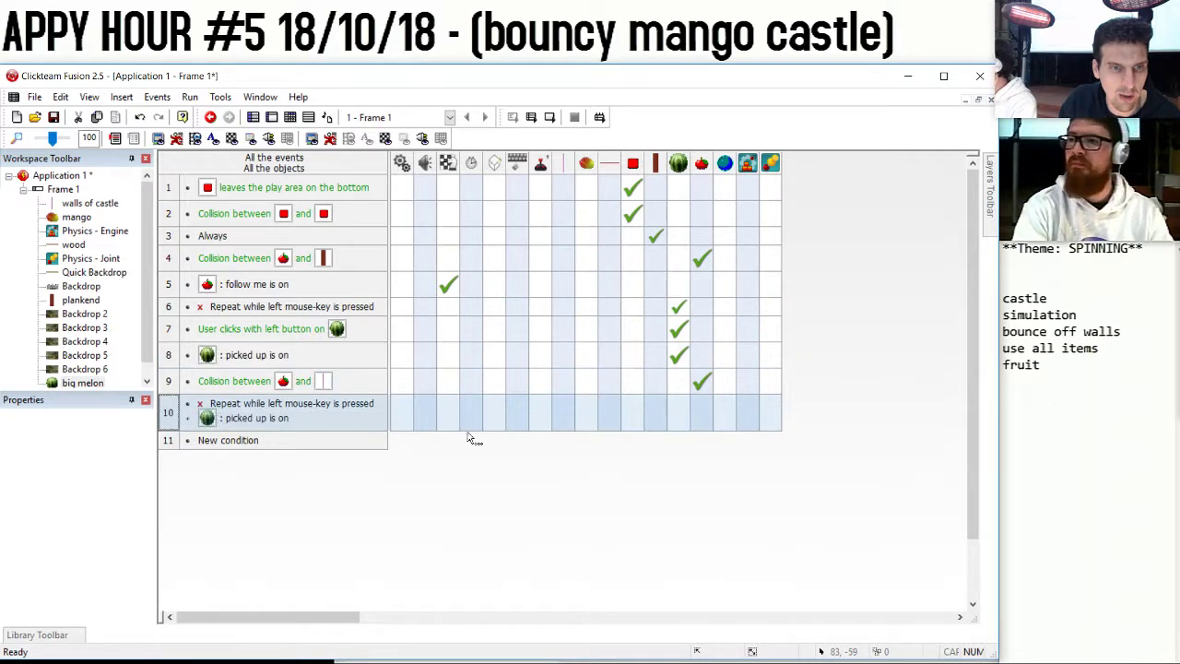
pyautogui.rightClick(684, 409)
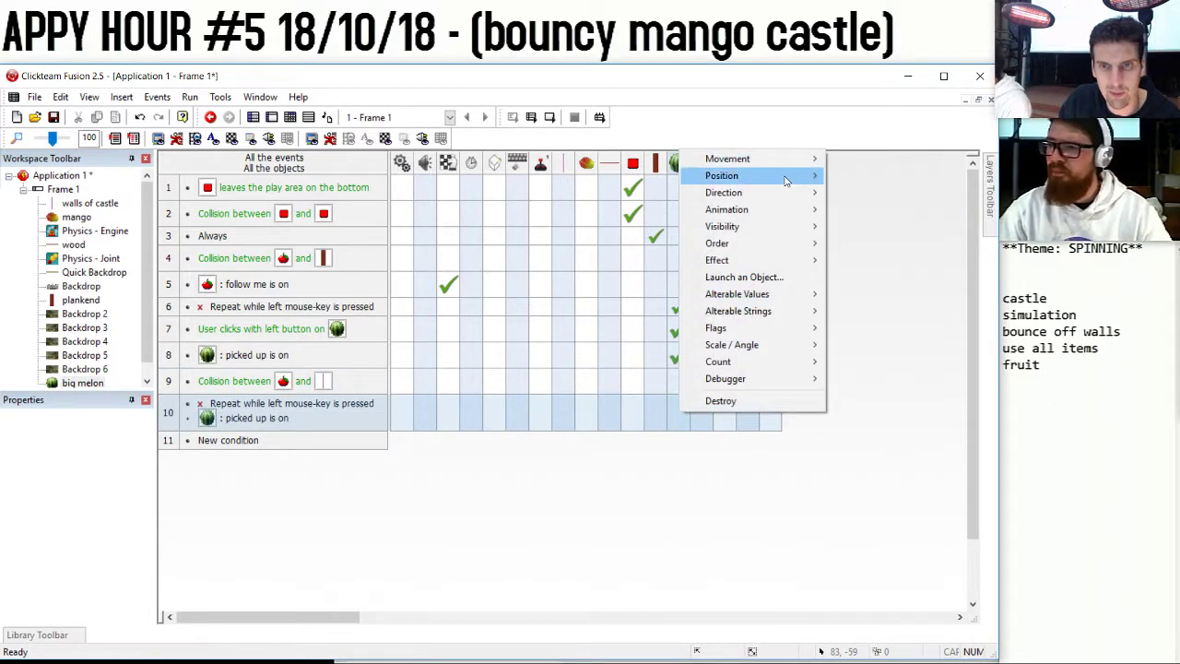
pyautogui.moveTo(738, 160)
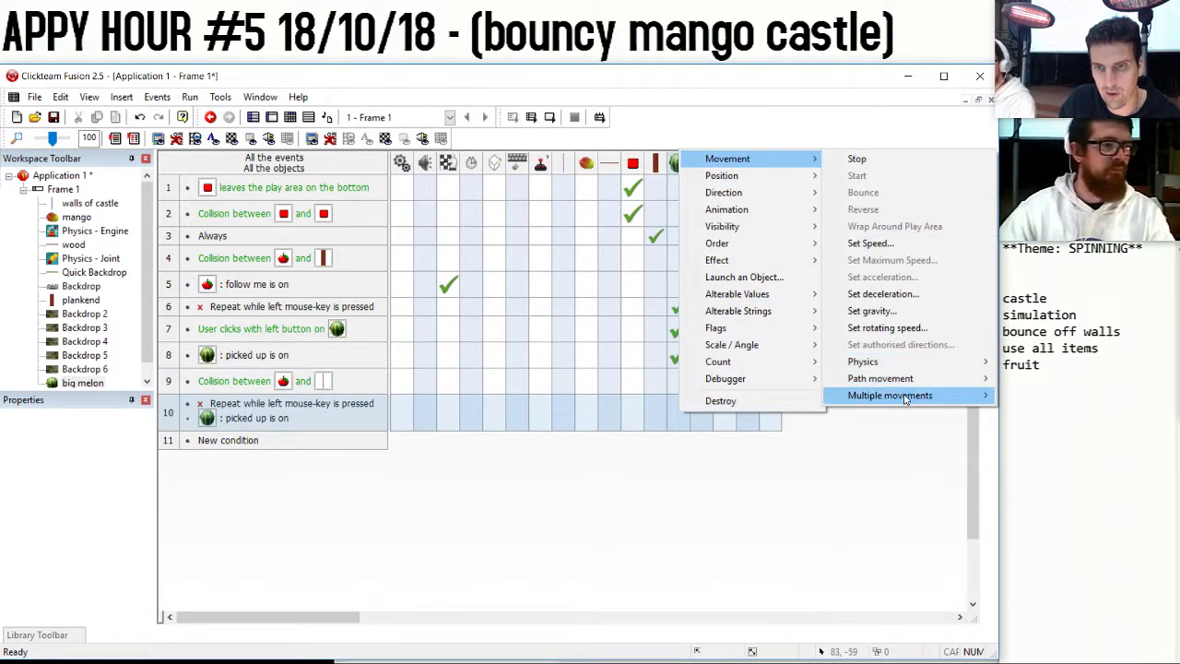
pyautogui.moveTo(922, 395)
pyautogui.click(1037, 429)
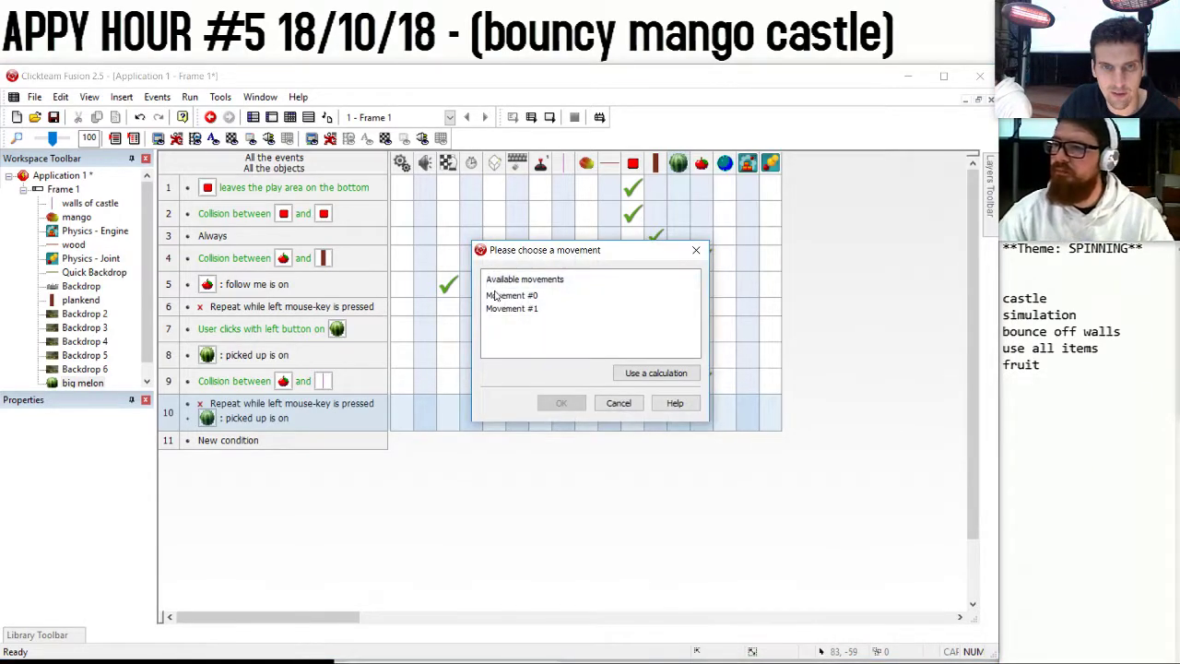
pyautogui.doubleClick(509, 296)
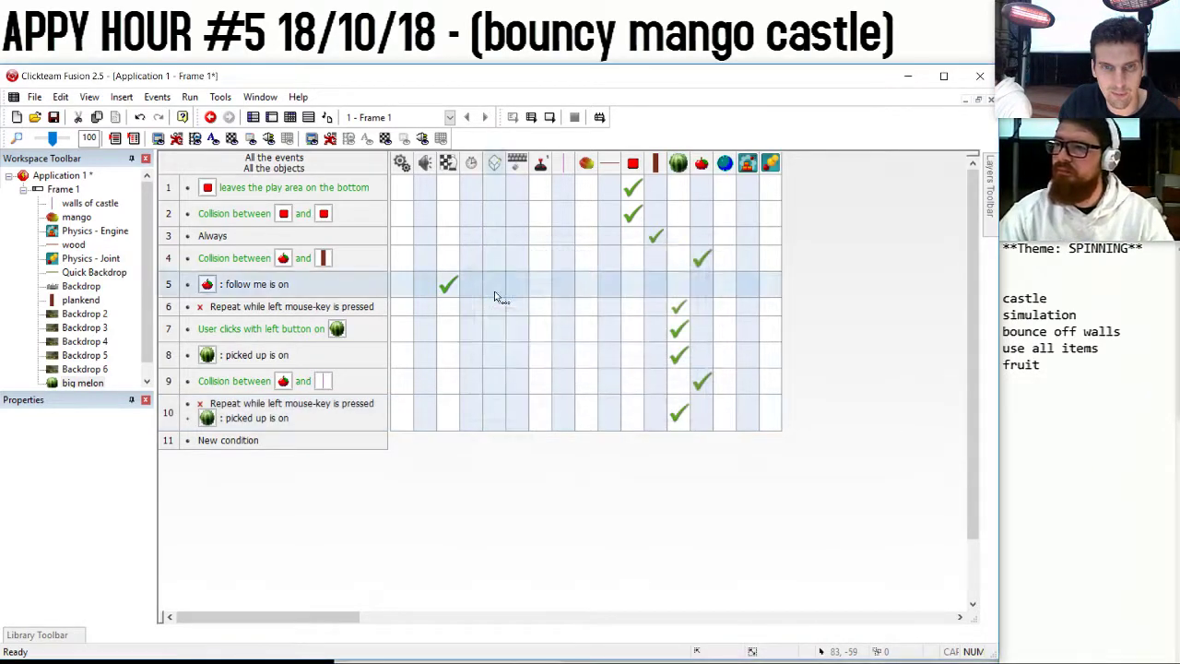
# Add an action to event 10 that sets the big melon's picked up flag off.
pyautogui.rightClick(678, 420)
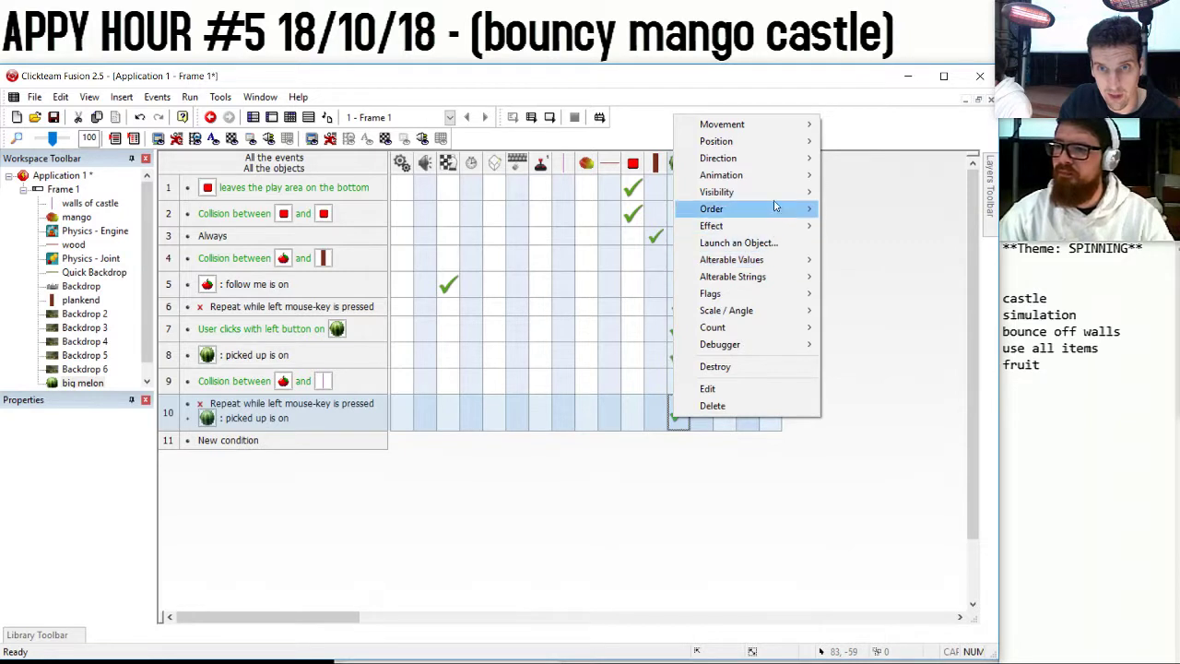
pyautogui.click(610, 478)
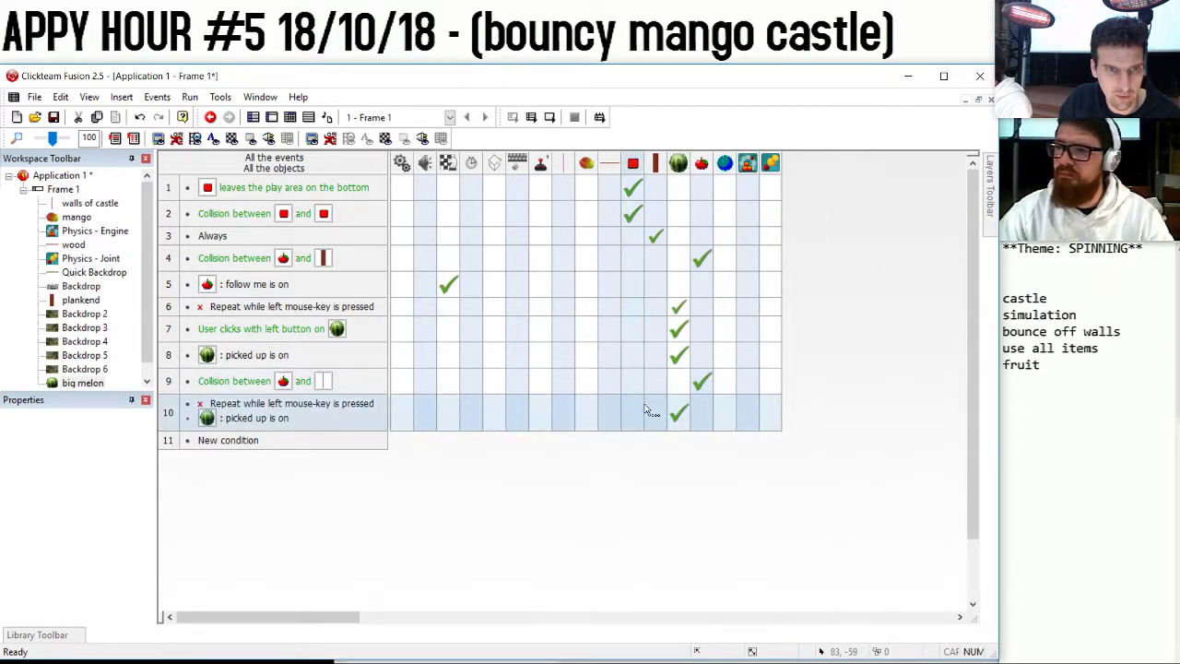
pyautogui.rightClick(666, 413)
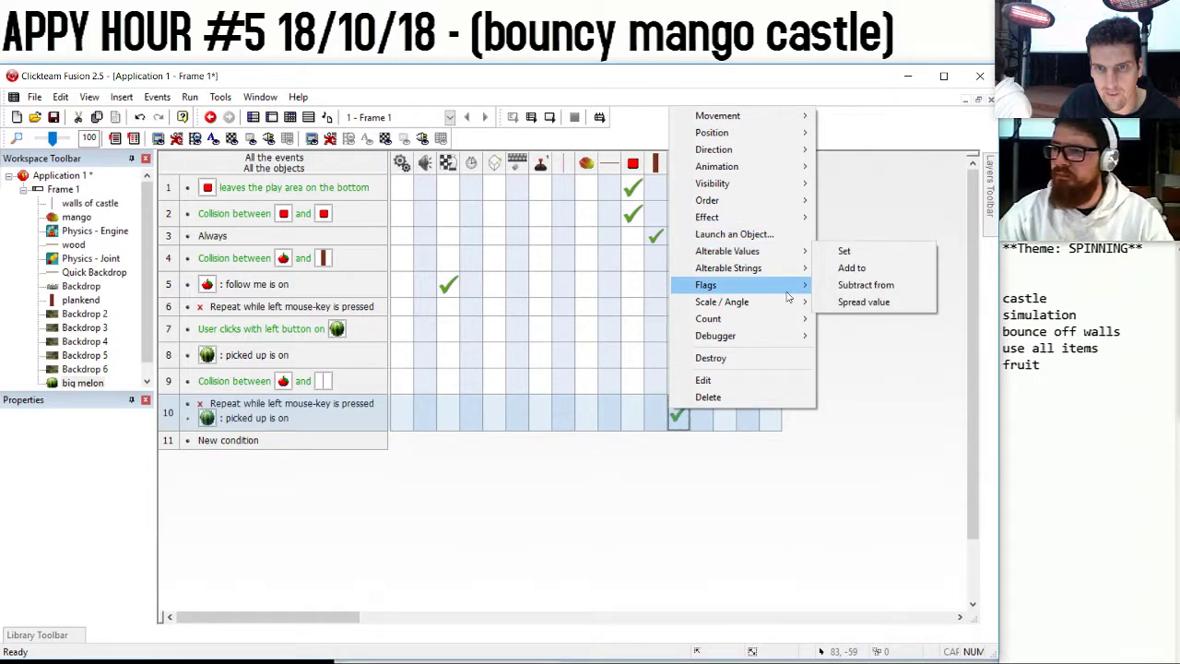
pyautogui.moveTo(793, 284)
pyautogui.click(823, 304)
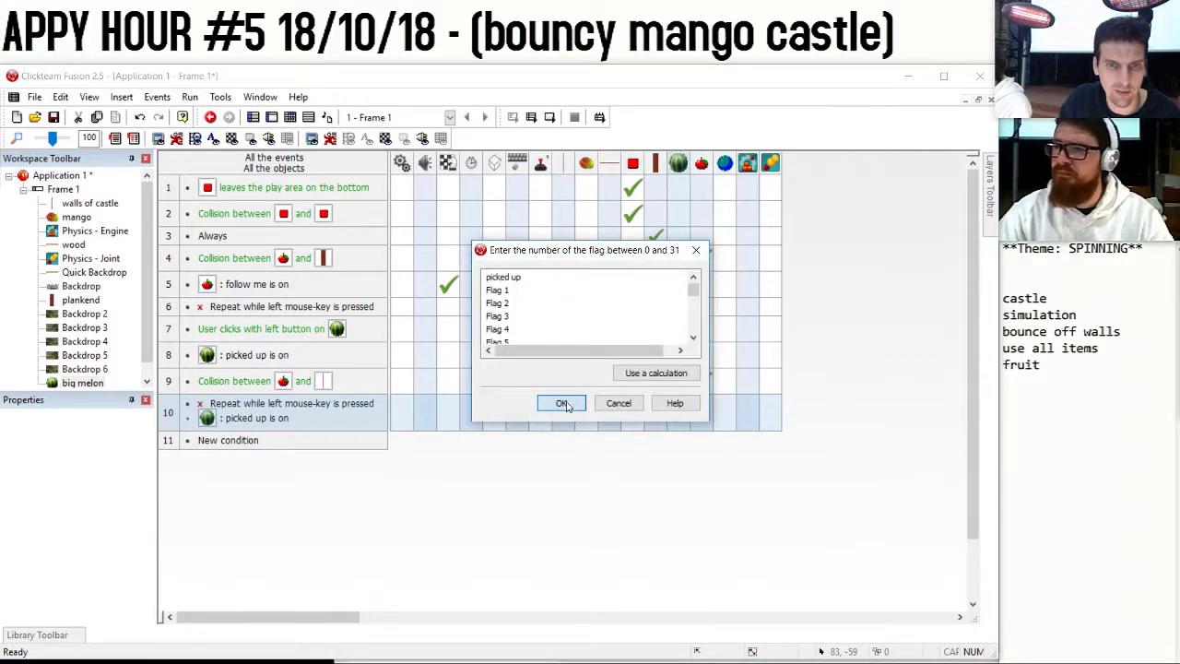
pyautogui.click(561, 400)
# Run the game to test dropping a watermelon with the new release event, and close it.
pyautogui.click(190, 98)
pyautogui.click(224, 131)
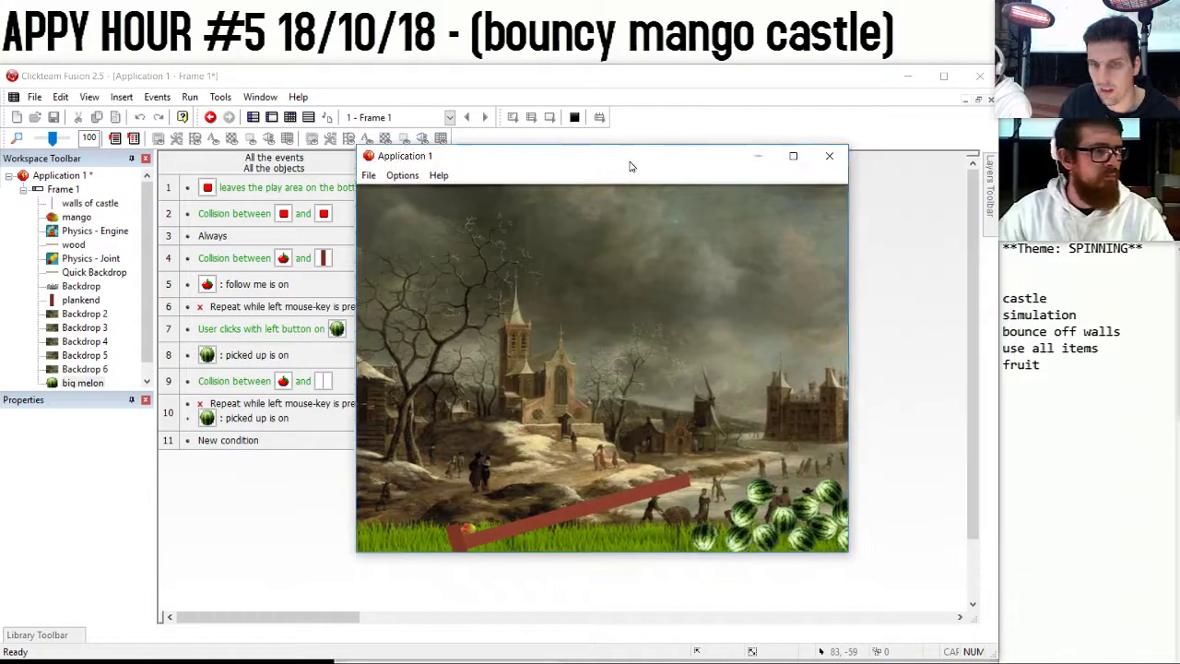
pyautogui.moveTo(634, 516); pyautogui.dragTo(614, 292)
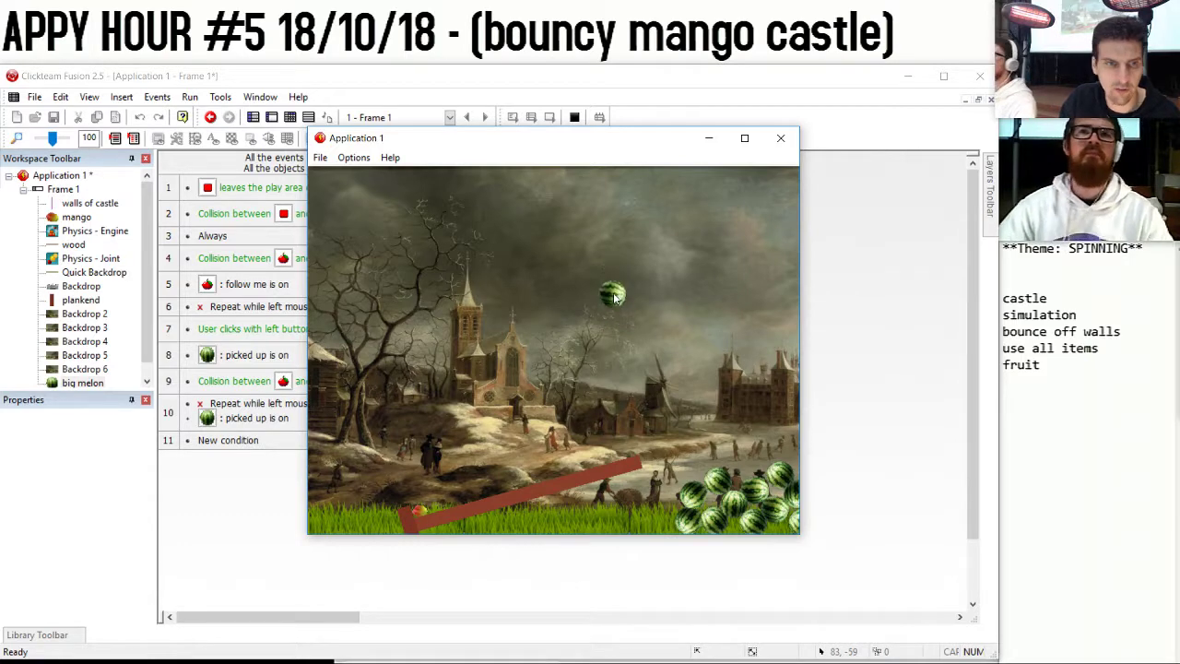
pyautogui.click(780, 137)
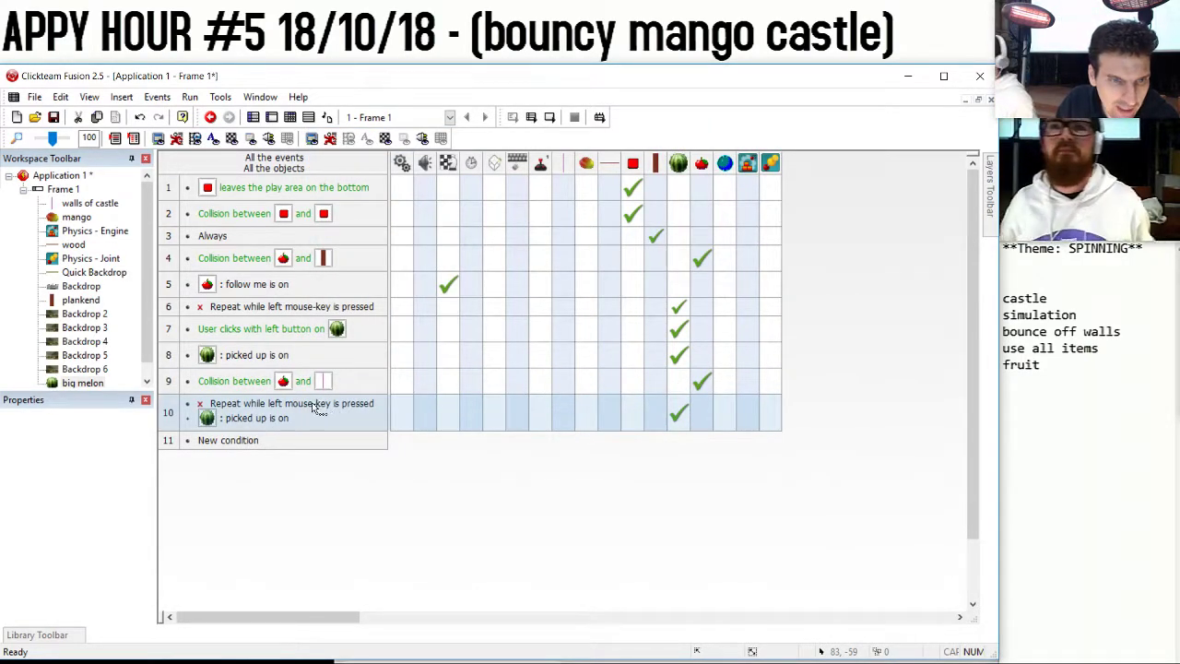
# Add an End the application action to event 10 and run the game to check whether the event triggers.
pyautogui.moveTo(680, 411)
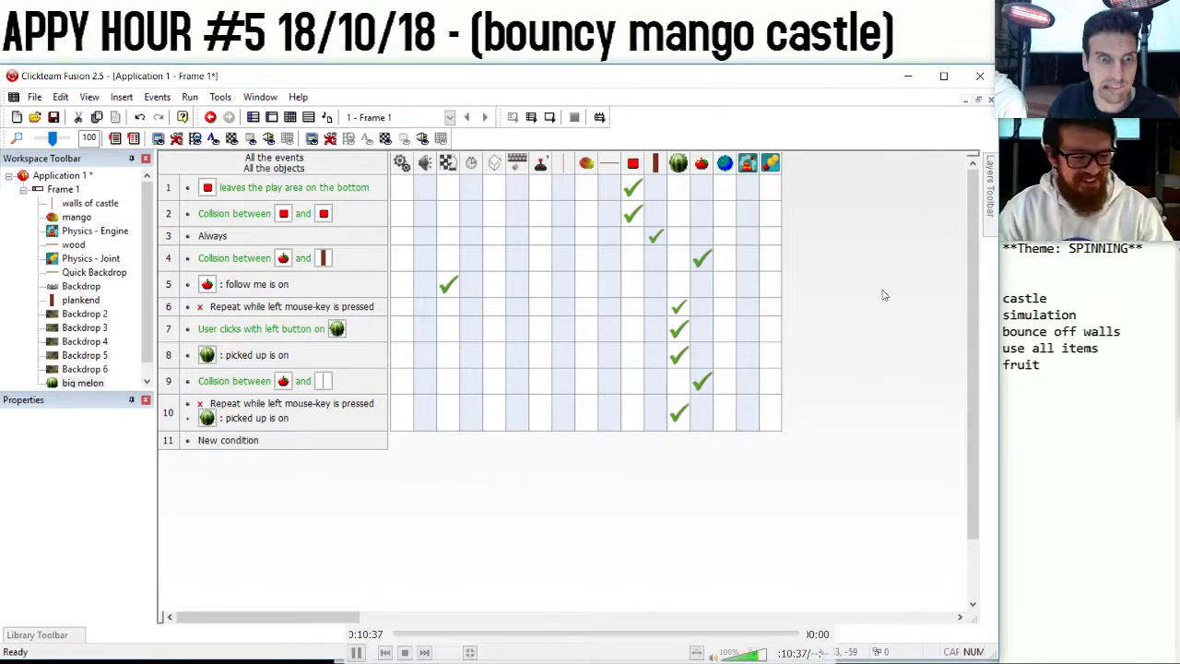
pyautogui.moveTo(671, 407)
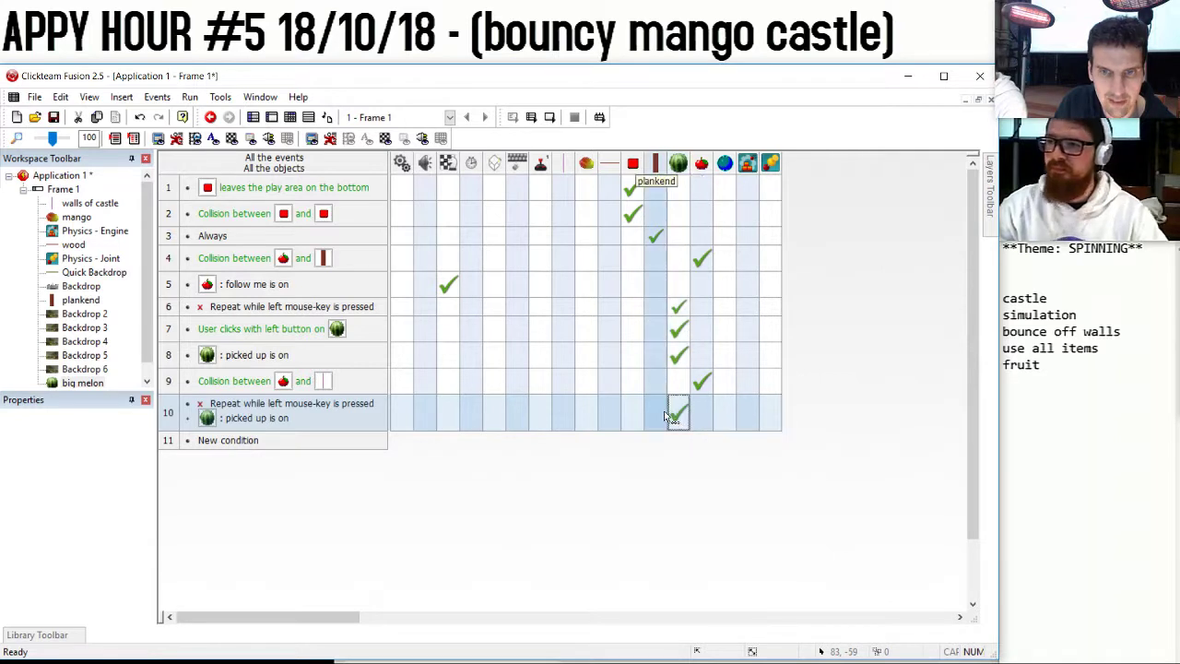
pyautogui.rightClick(454, 419)
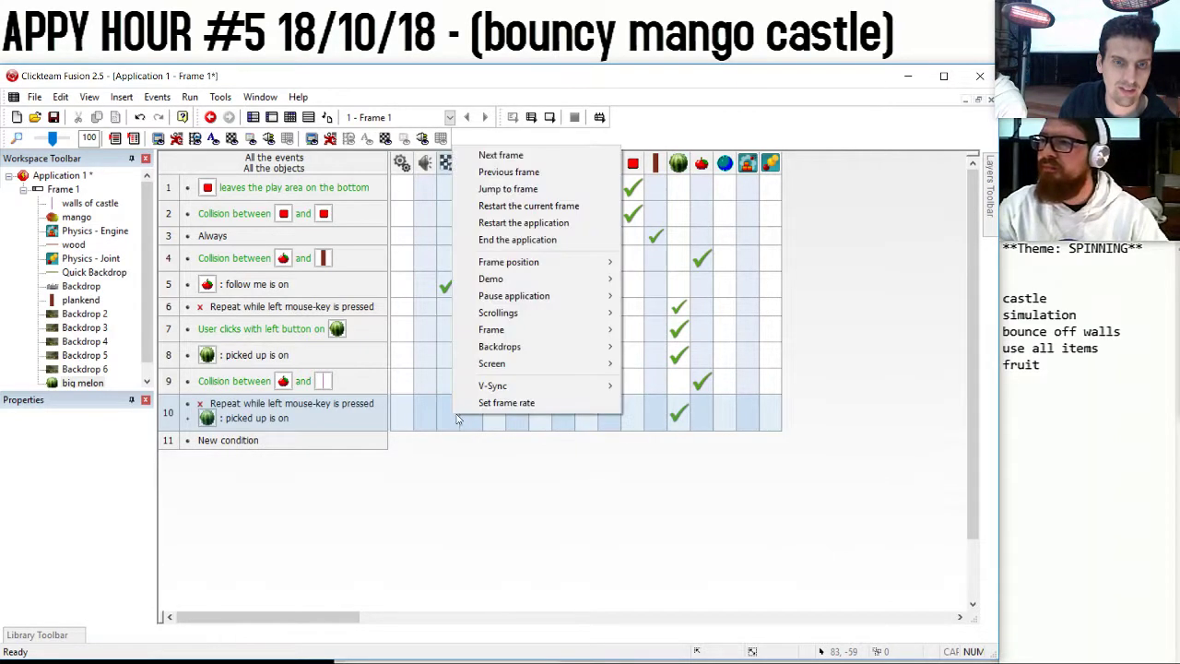
pyautogui.click(516, 240)
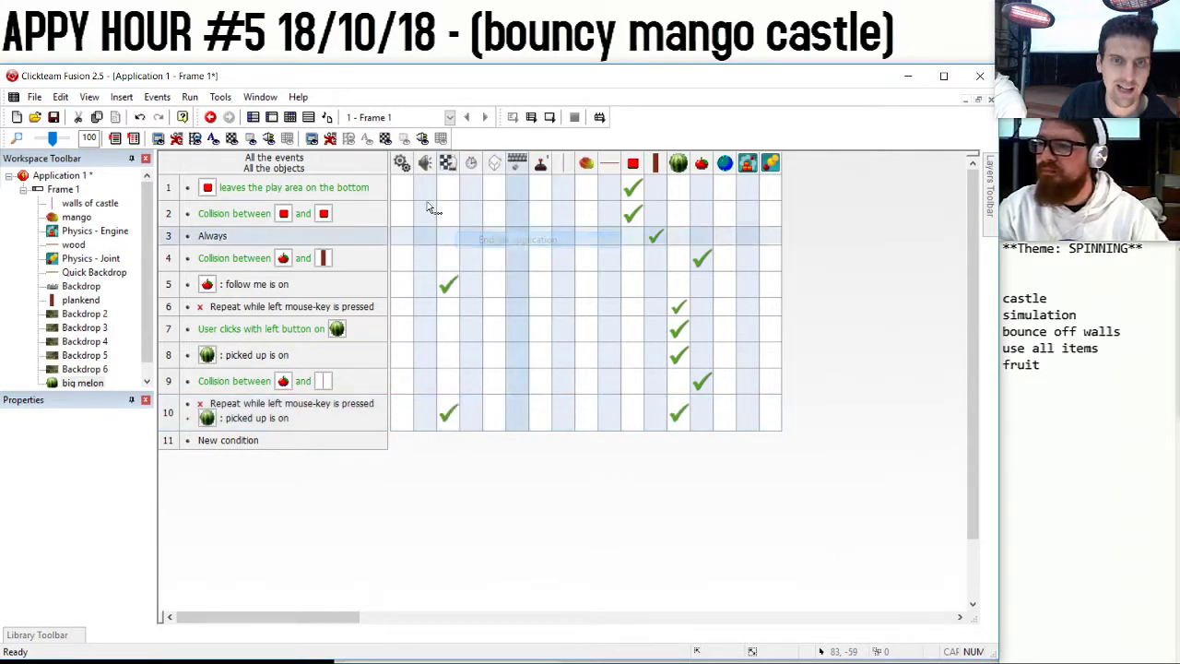
pyautogui.click(189, 97)
pyautogui.click(224, 129)
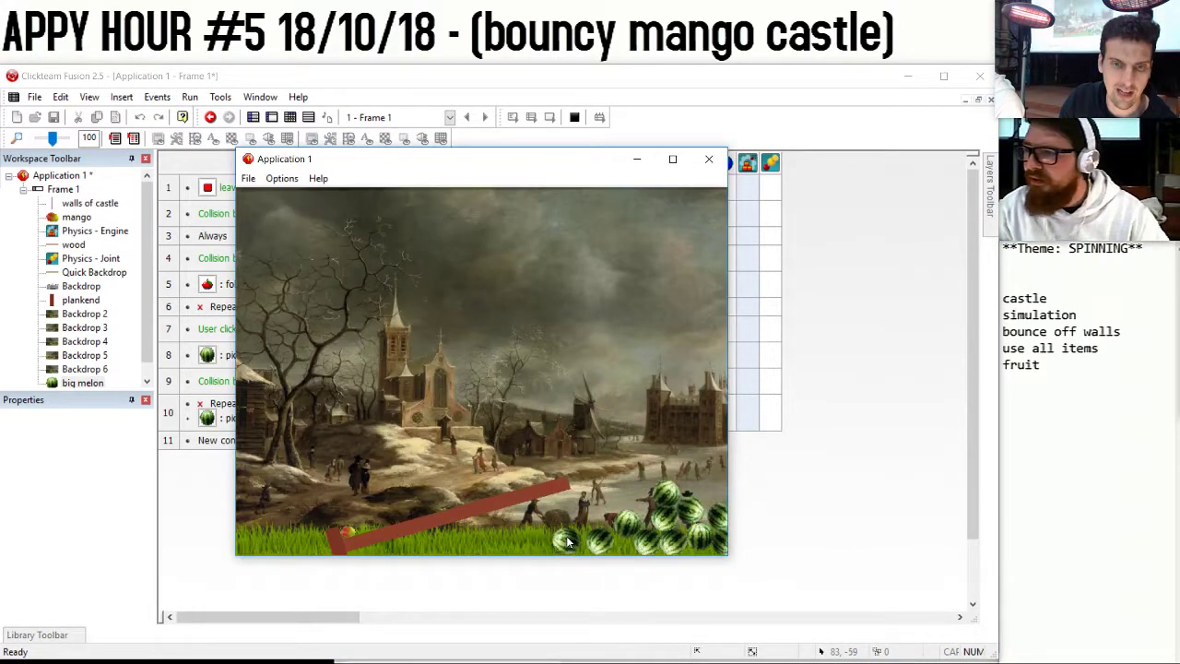
# Test dragging and releasing a watermelon in the running game, and close the game window.
pyautogui.moveTo(603, 530); pyautogui.dragTo(552, 322)
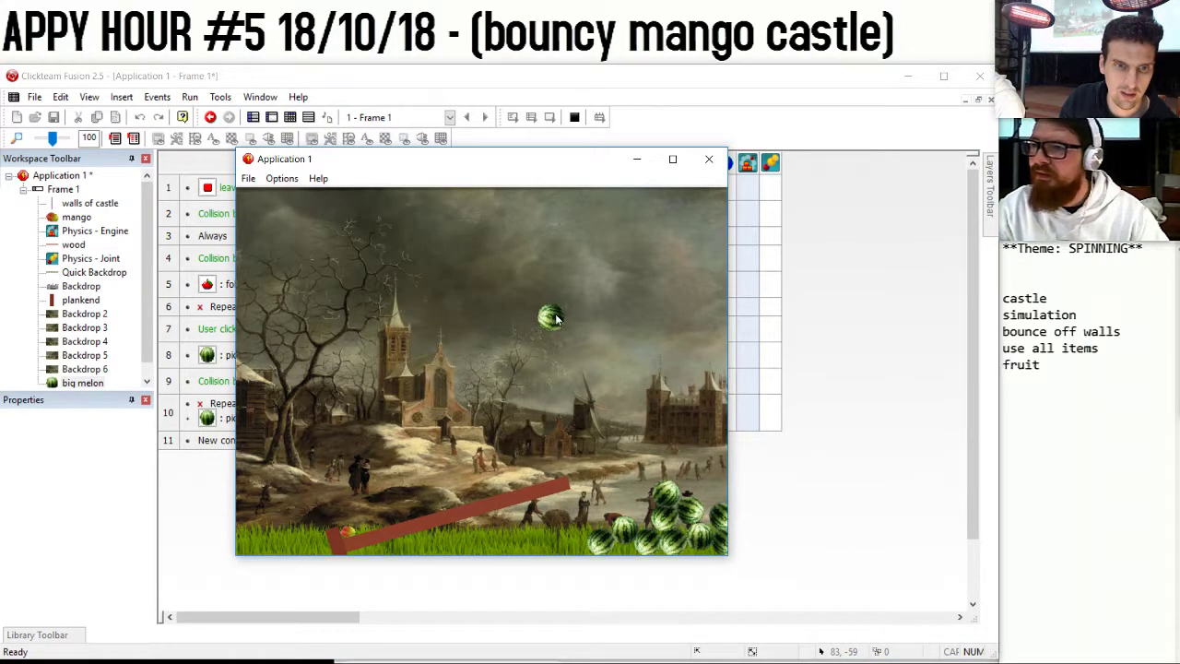
pyautogui.click(709, 163)
pyautogui.moveTo(683, 326)
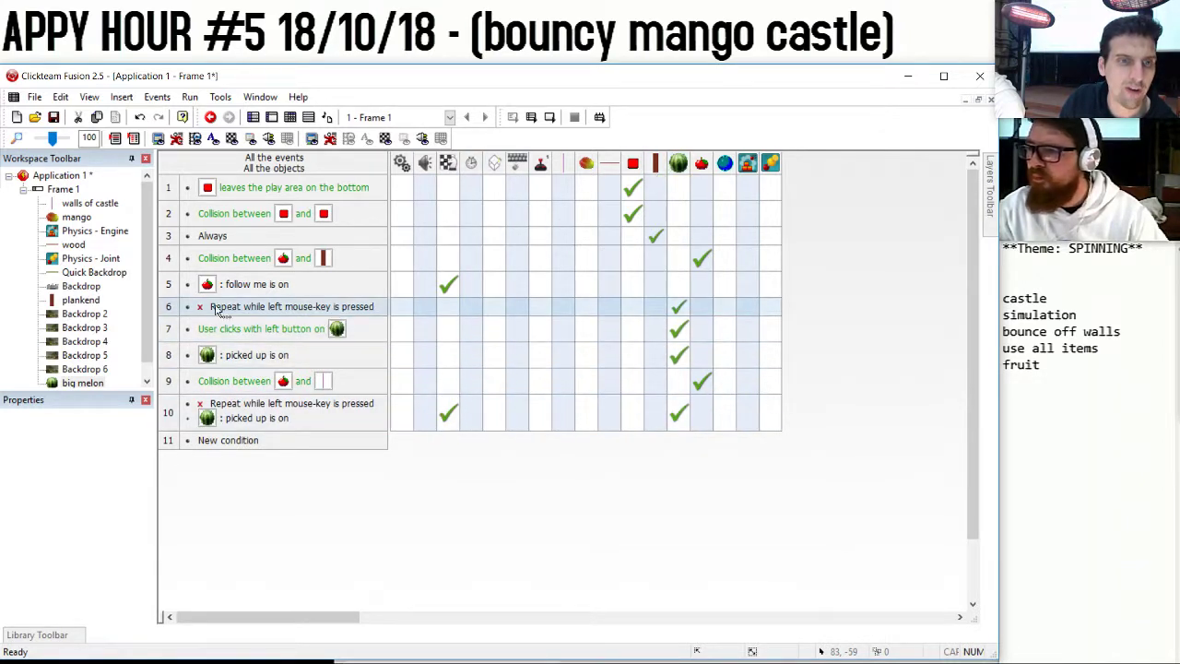
# Move the release event from line 10 to line 6, above the plain mouse-key-not-pressed event, and run the game to test it.
pyautogui.click(173, 416)
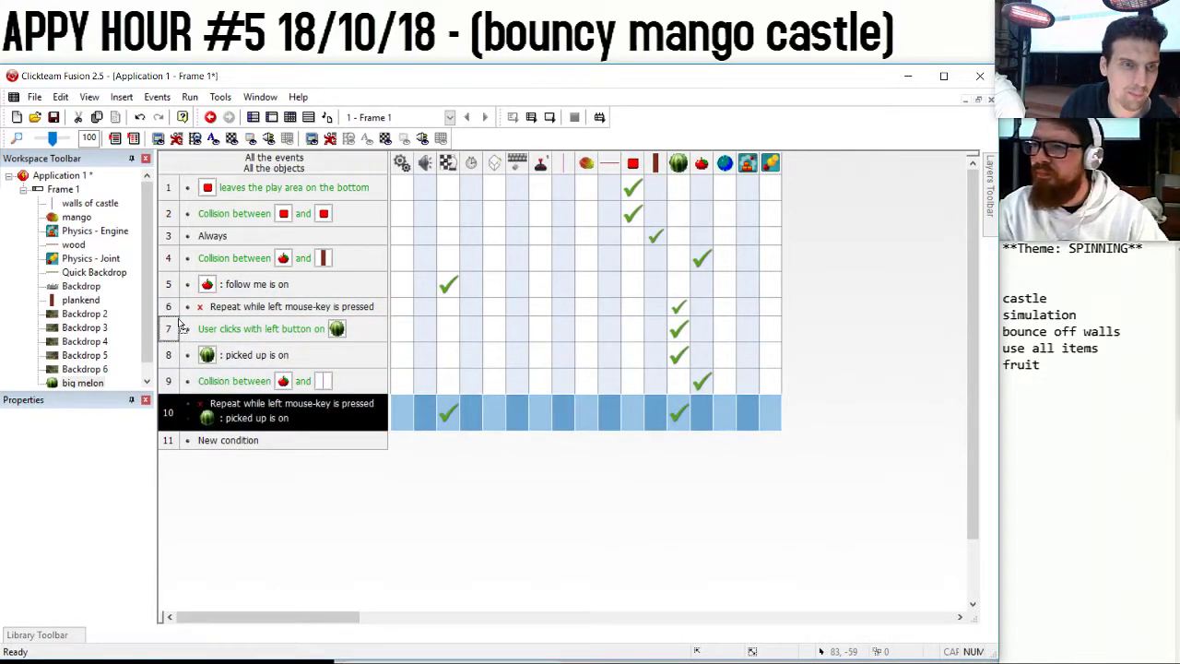
pyautogui.moveTo(177, 313); pyautogui.dragTo(175, 315)
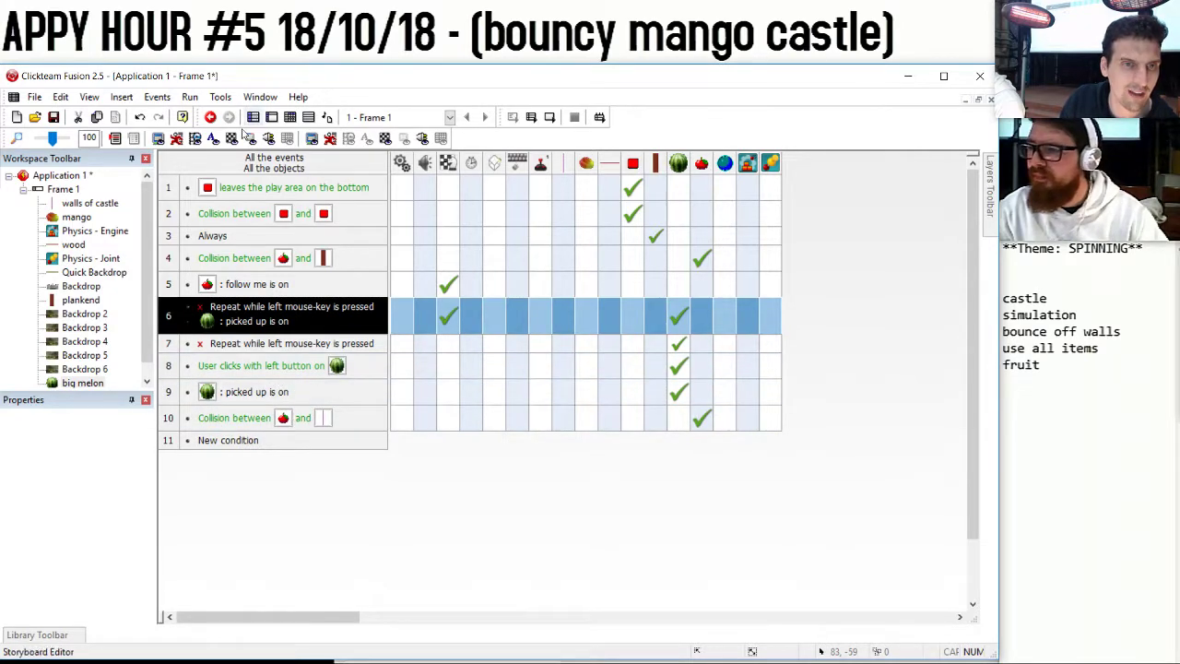
pyautogui.click(190, 97)
pyautogui.click(227, 129)
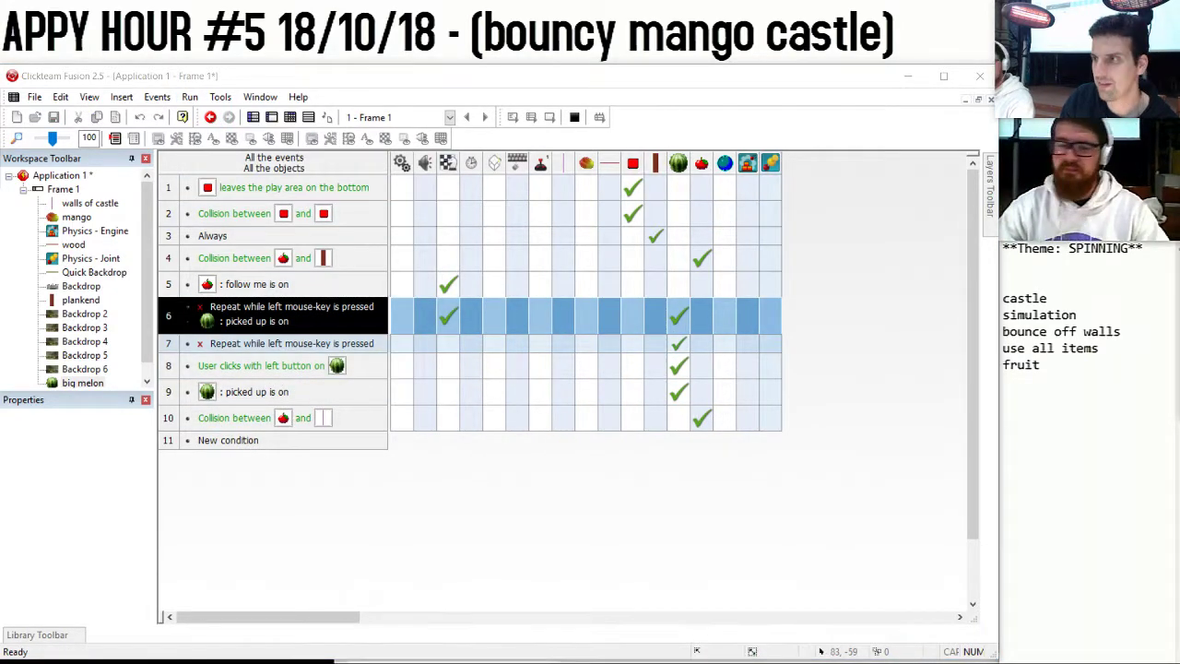
pyautogui.hotkey('alt', 'F4')
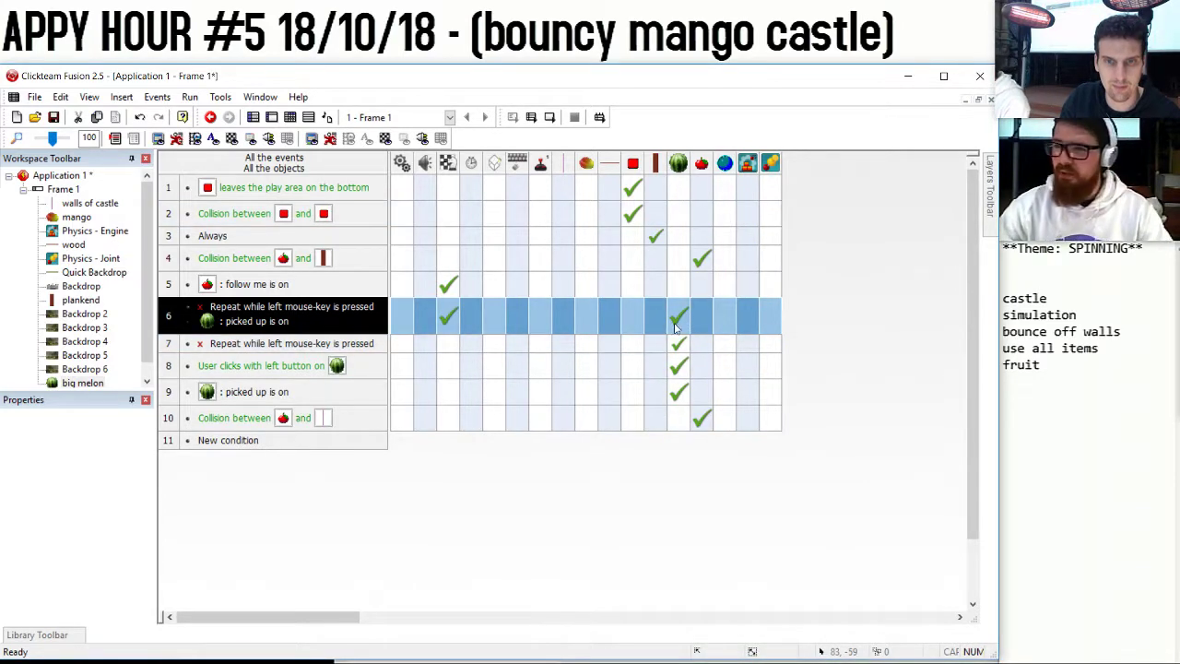
# Delete event 7, which has only the negated left mouse-key condition, and run the game to test releasing a watermelon.
pyautogui.rightClick(166, 345)
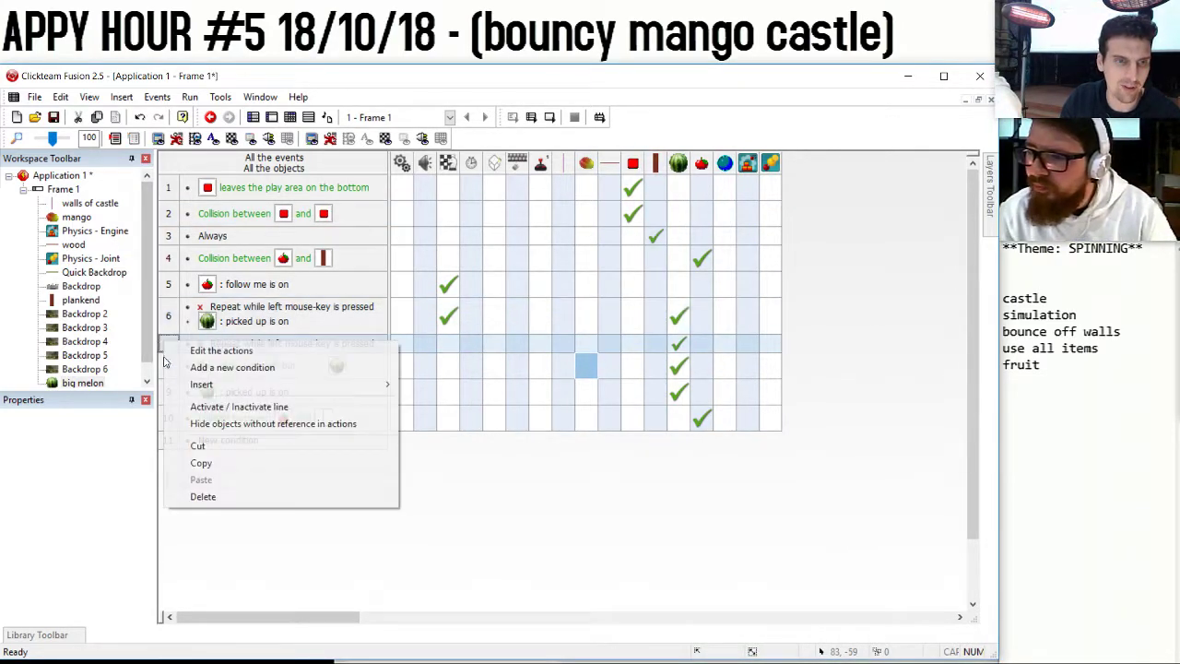
pyautogui.click(250, 496)
pyautogui.click(189, 97)
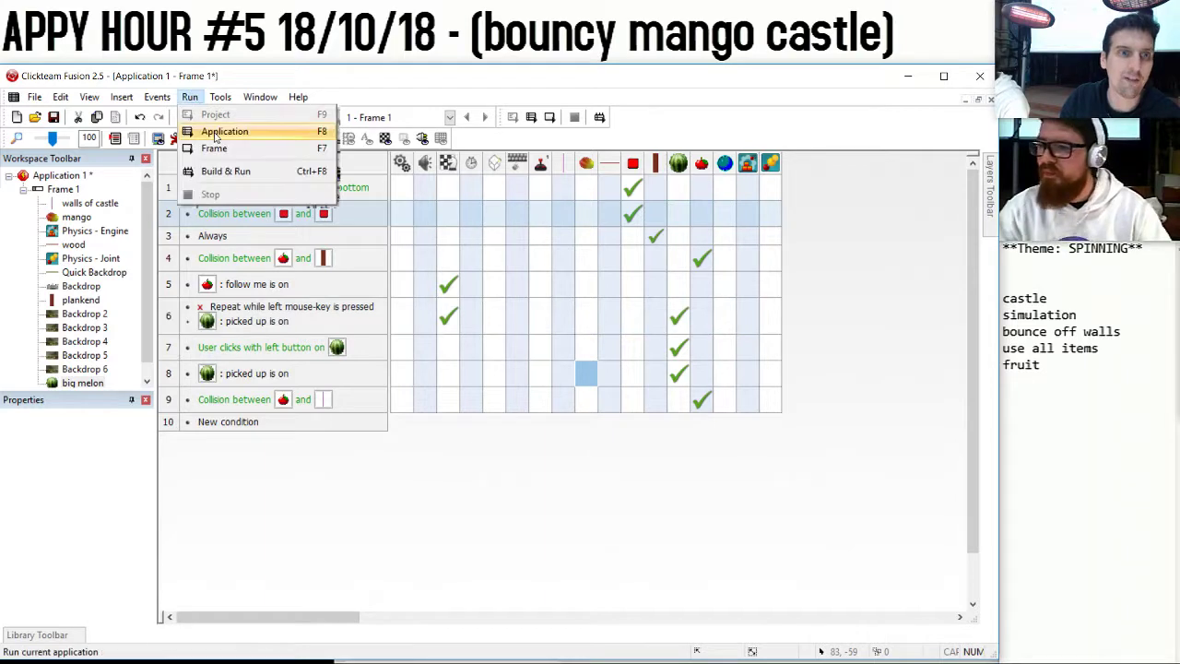
pyautogui.click(215, 136)
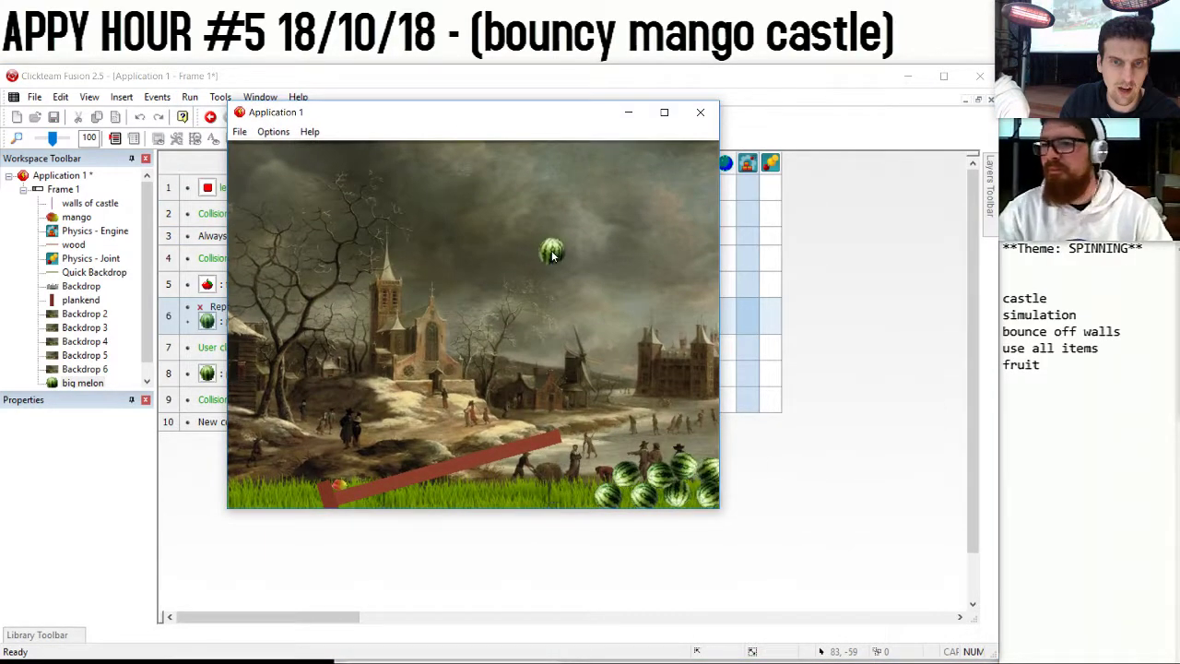
pyautogui.hotkey('alt', 'F4')
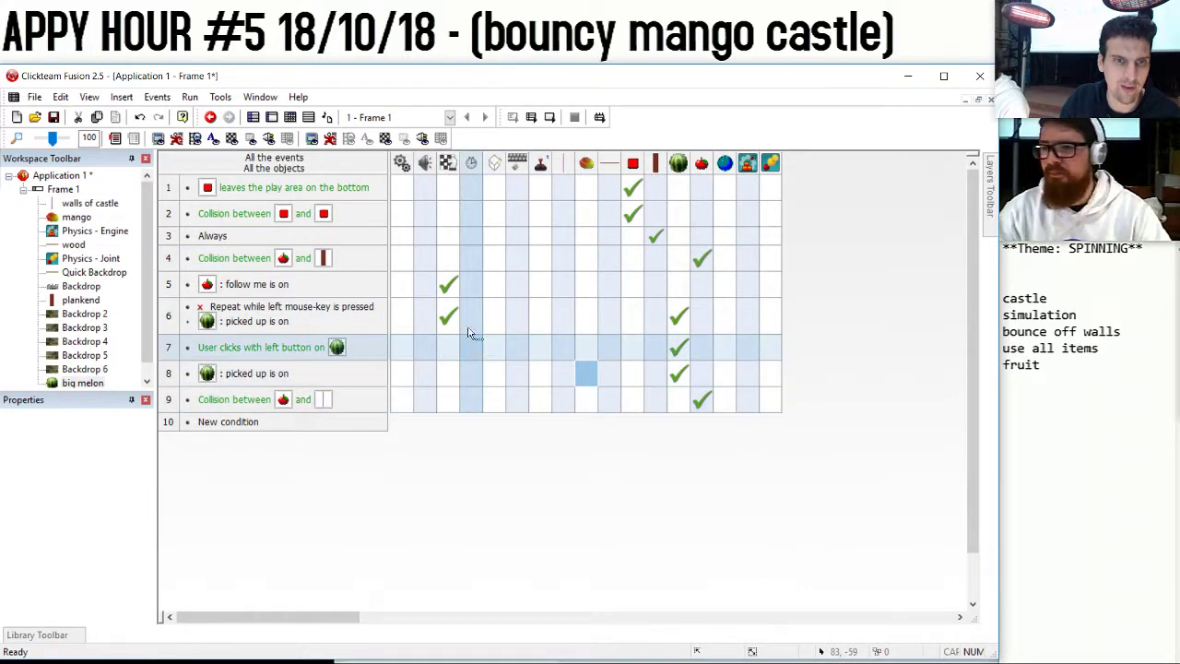
# Delete the End the application action from event 6, and run the game to test dropping a watermelon on the catapult.
pyautogui.moveTo(456, 284)
pyautogui.click(448, 316)
pyautogui.press('Delete')
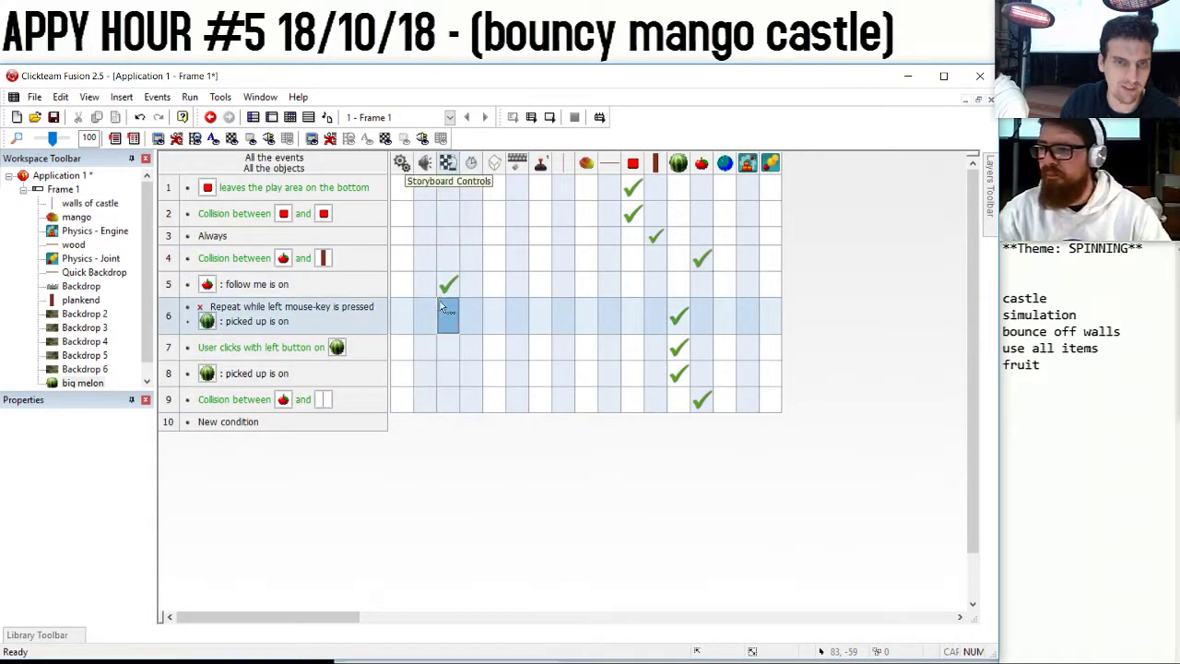
pyautogui.click(189, 97)
pyautogui.click(205, 129)
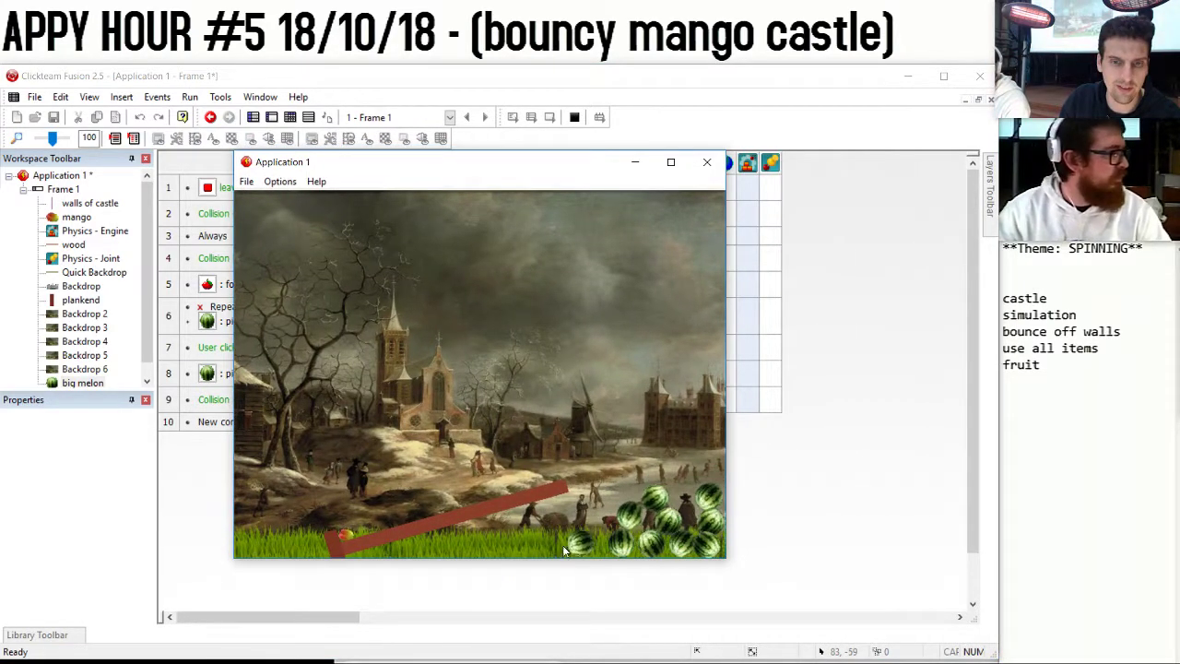
pyautogui.click(616, 487)
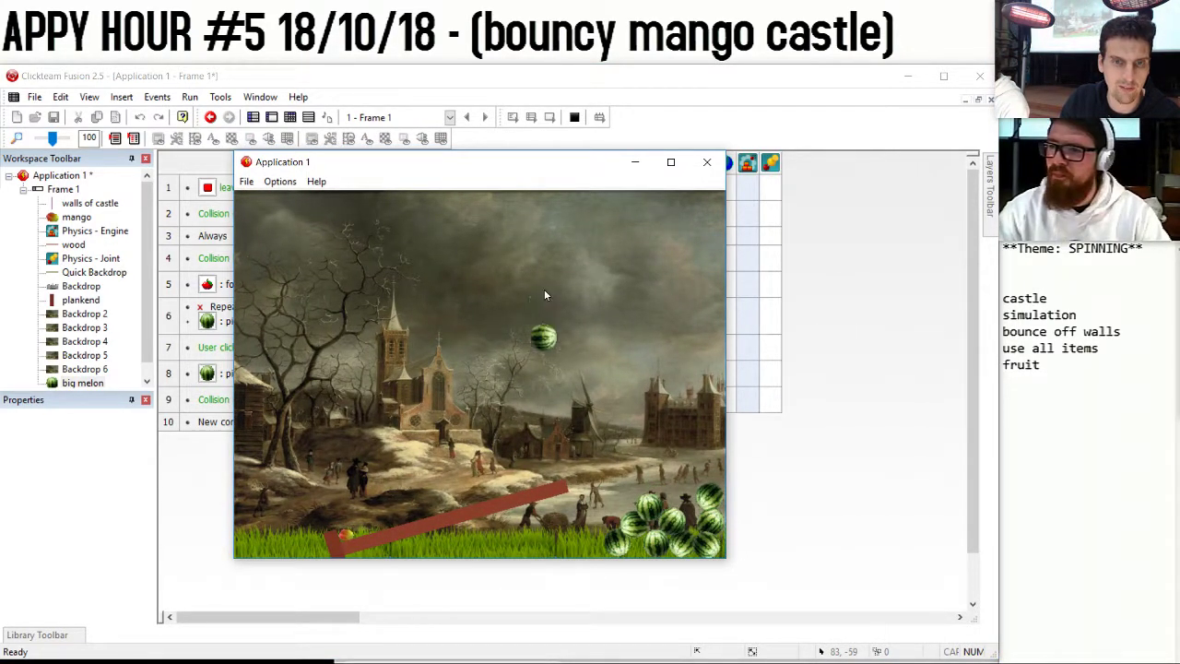
pyautogui.click(544, 291)
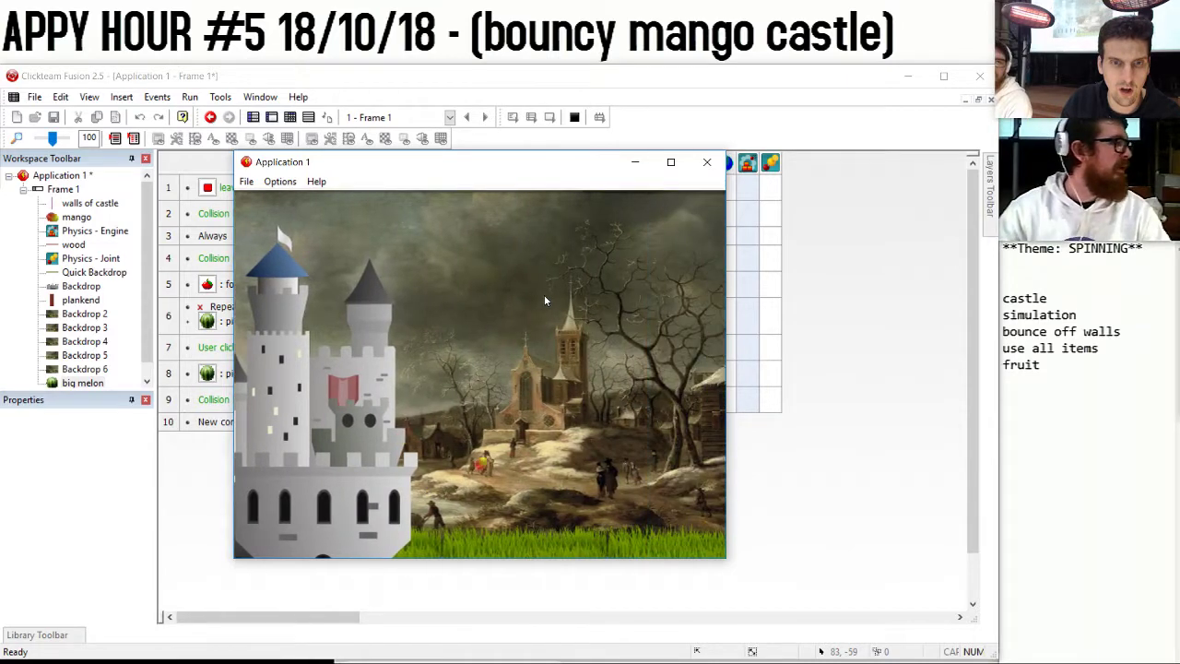
pyautogui.click(707, 161)
# Run the game from the frame editor, drop a watermelon to launch the mango at the castle, and close it.
pyautogui.click(271, 117)
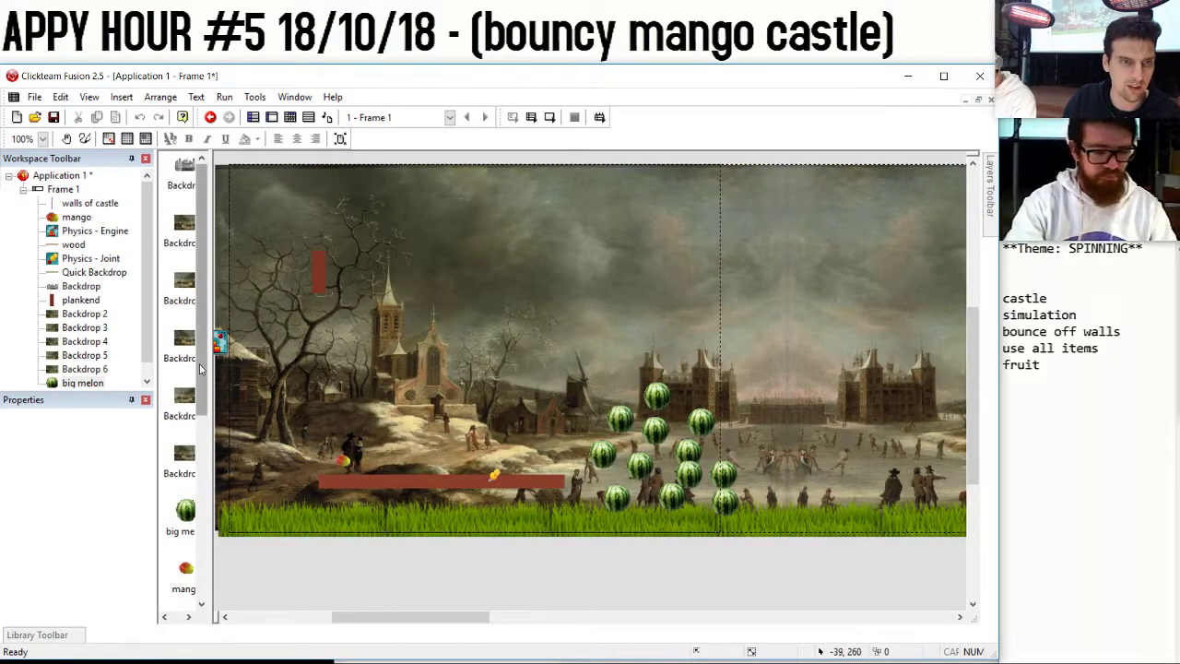
pyautogui.click(224, 97)
pyautogui.click(261, 126)
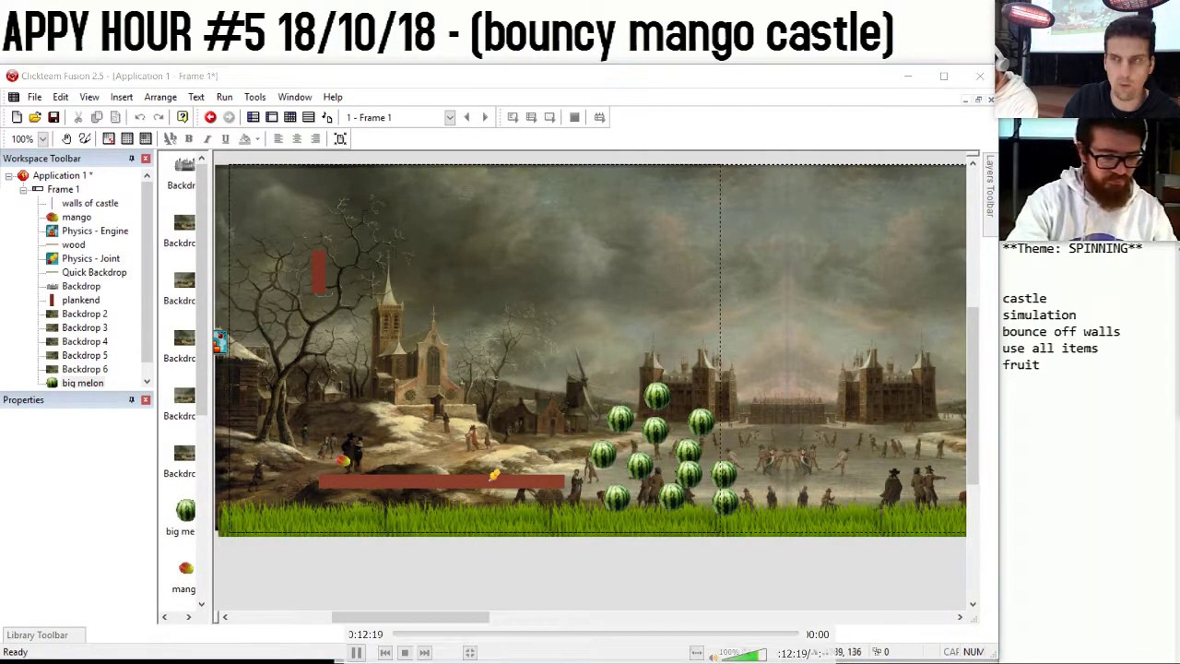
pyautogui.moveTo(1179, 192); pyautogui.dragTo(382, 185)
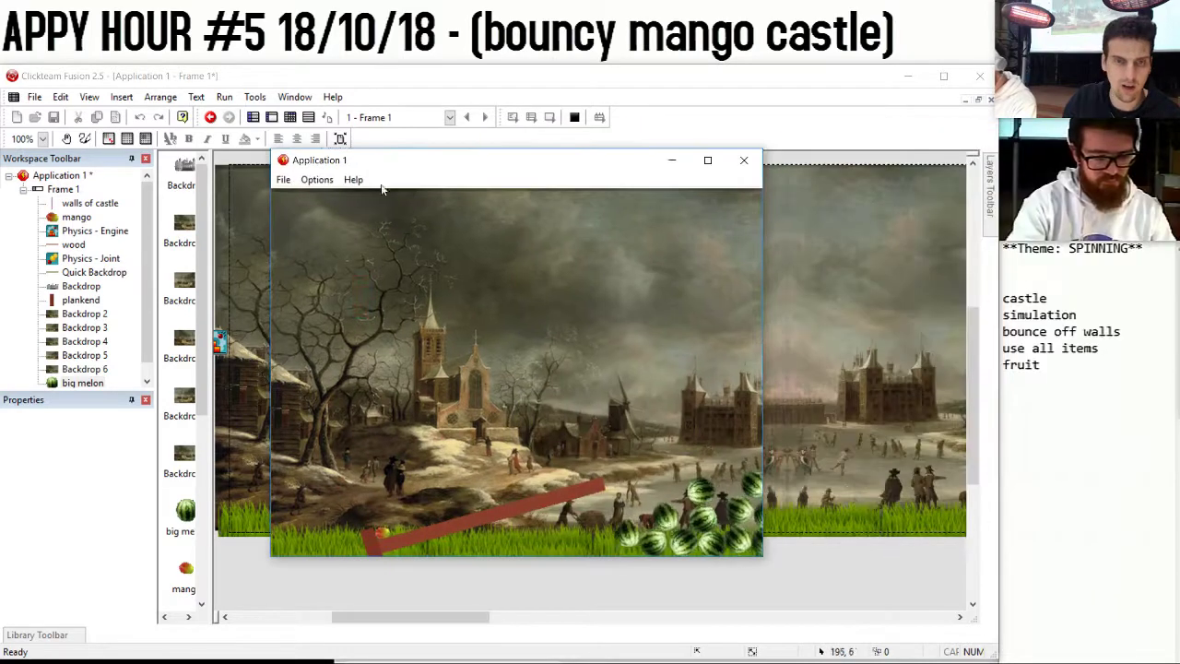
pyautogui.moveTo(618, 550); pyautogui.dragTo(585, 361)
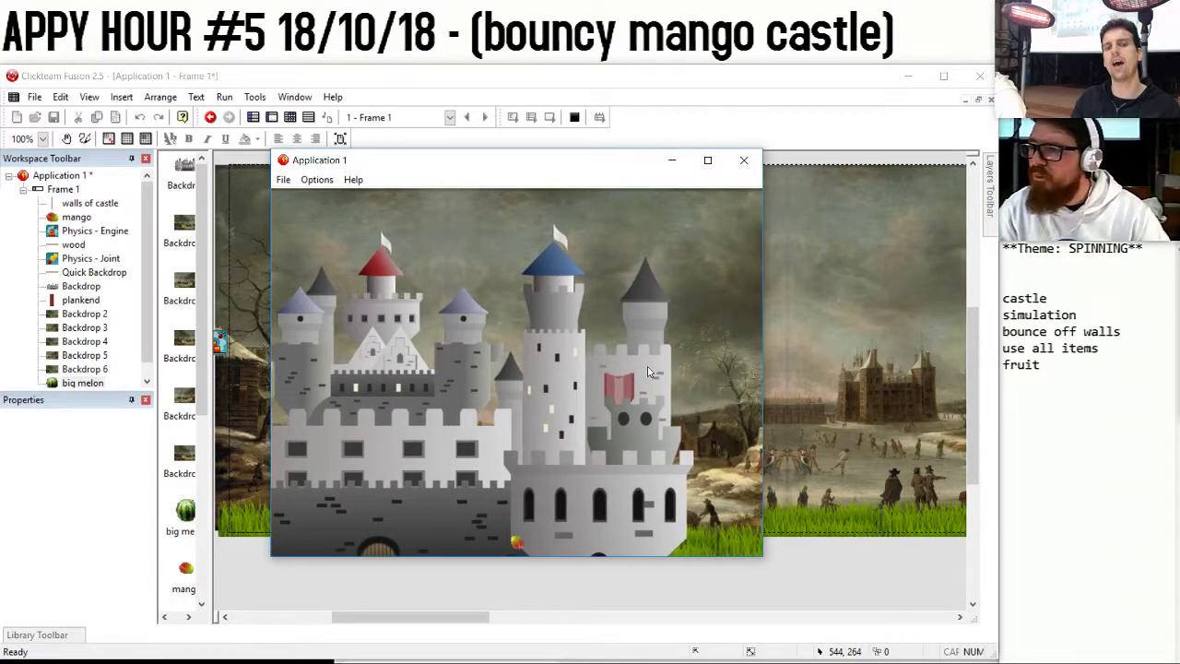
pyautogui.click(744, 160)
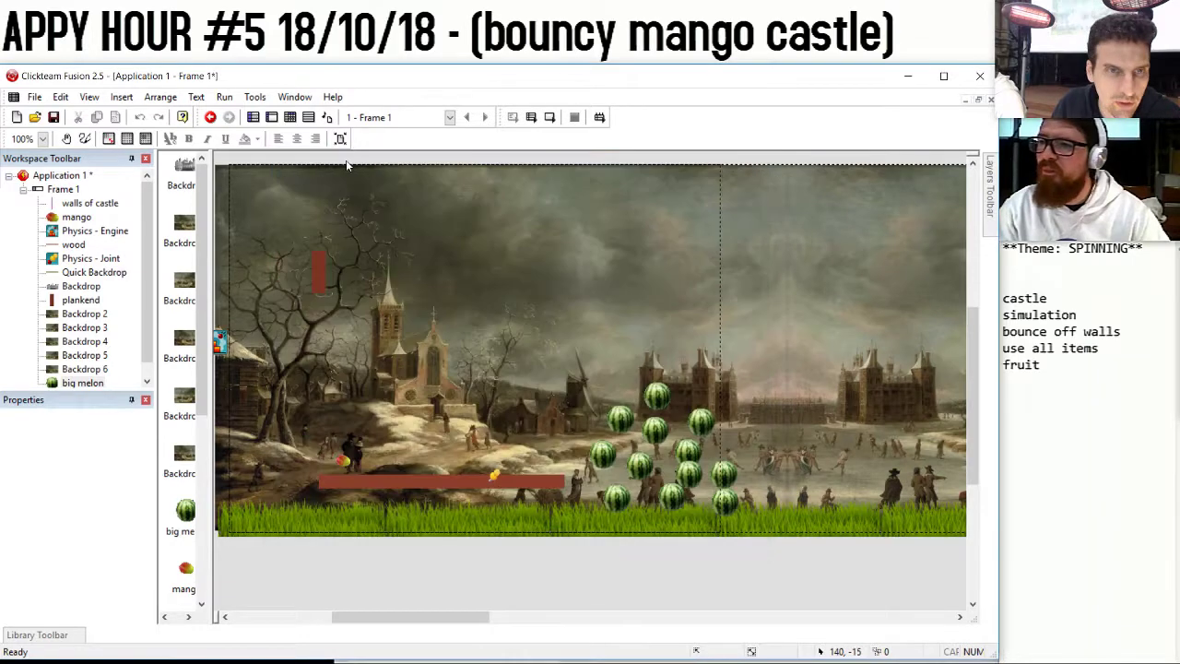
# Check the movement properties of one of the purple castle wall blocks in the frame.
pyautogui.moveTo(437, 616); pyautogui.dragTo(701, 617)
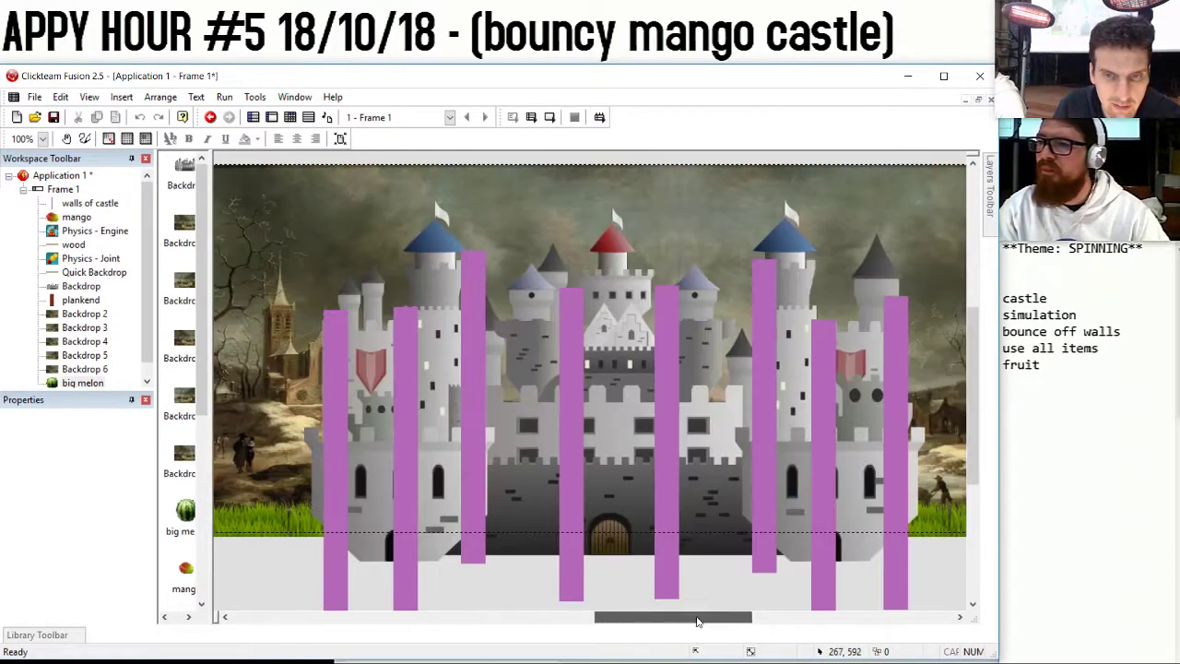
pyautogui.click(570, 463)
pyautogui.click(54, 420)
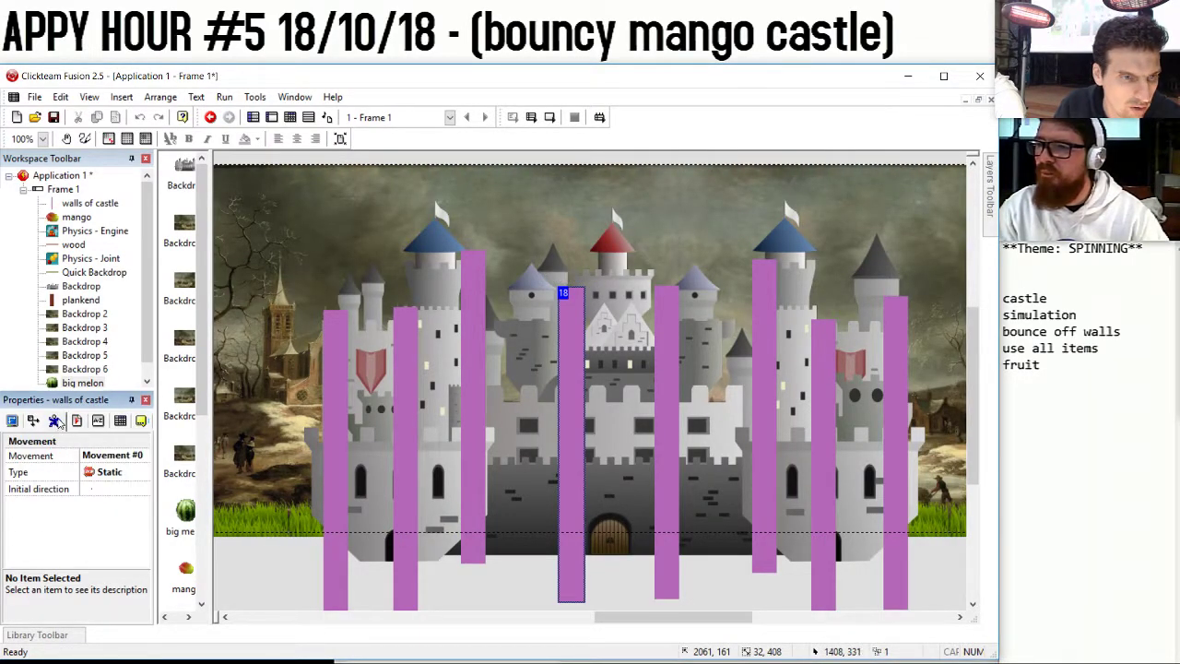
# Replace the action in event 9, the collision with the castle walls, with a Movement action.
pyautogui.click(290, 117)
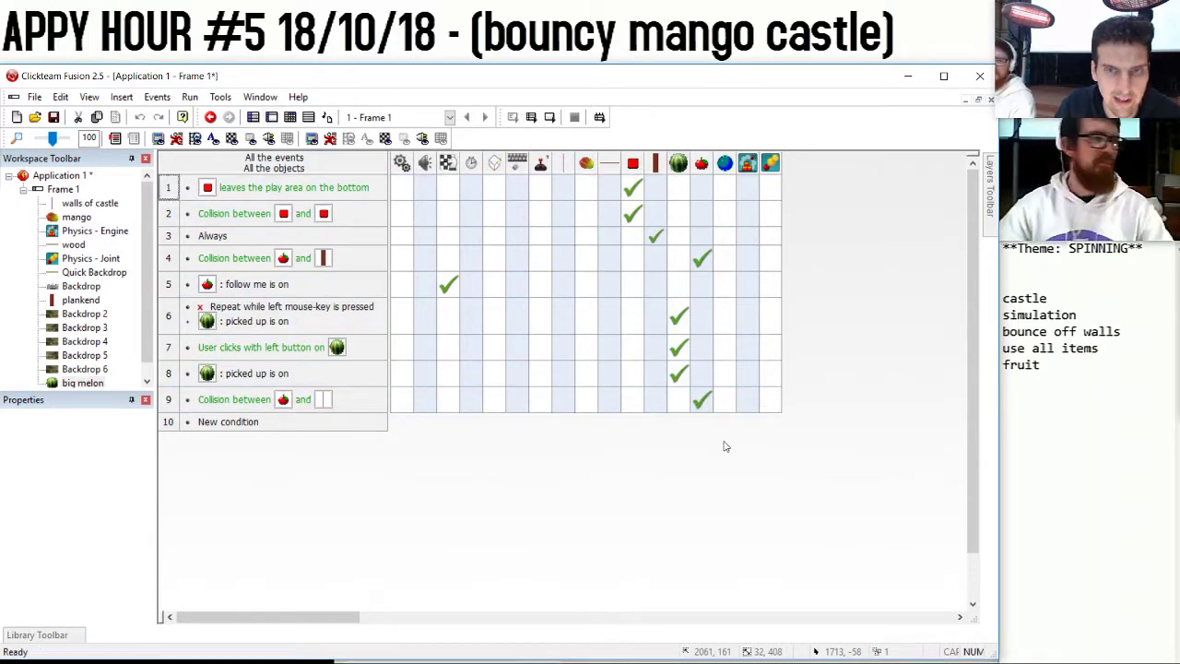
pyautogui.click(701, 399)
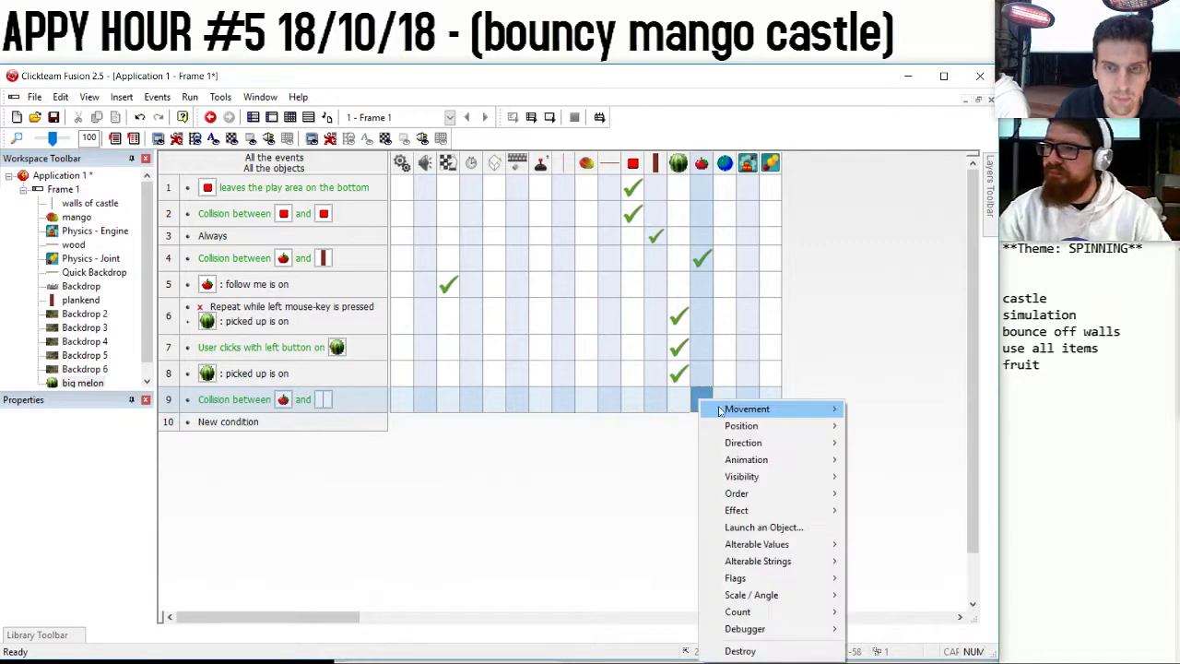
pyautogui.moveTo(720, 409)
pyautogui.click(876, 425)
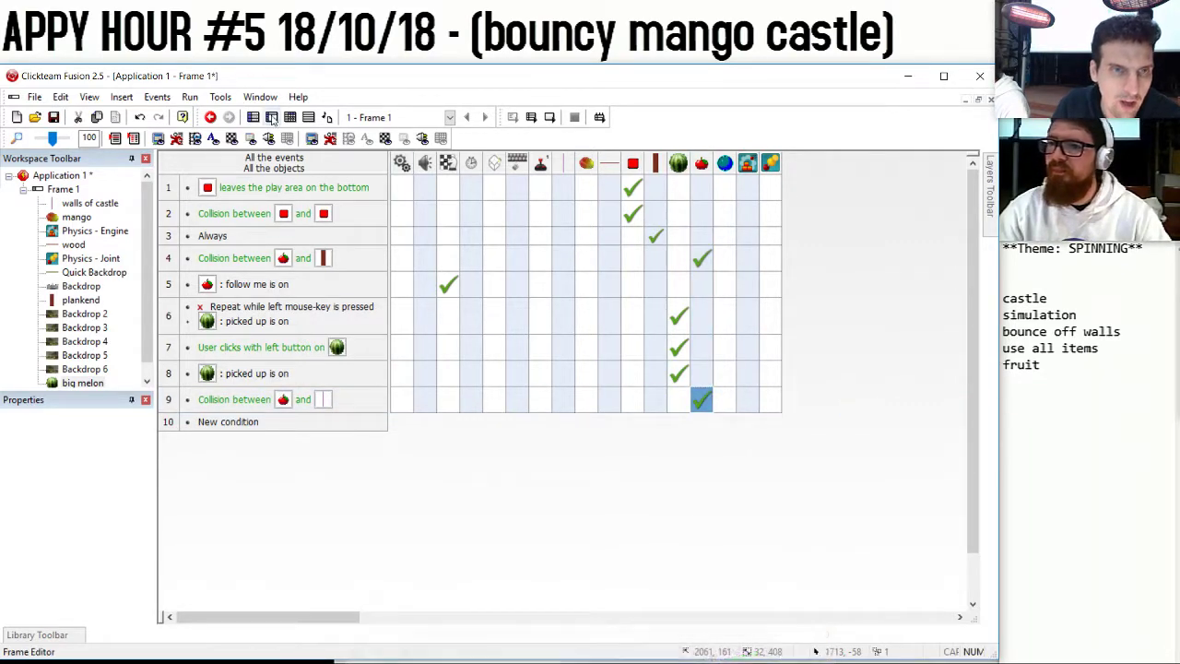
# Set the movement type of the castle walls to Physics - Static movement.
pyautogui.click(271, 117)
pyautogui.click(665, 462)
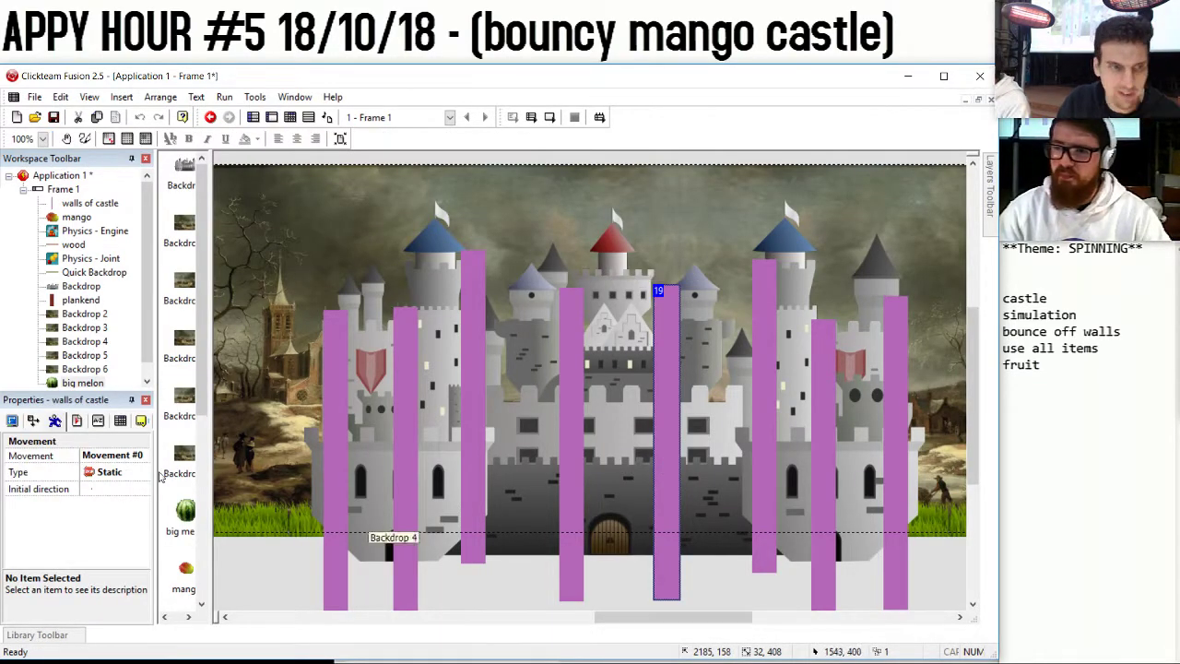
pyautogui.click(129, 472)
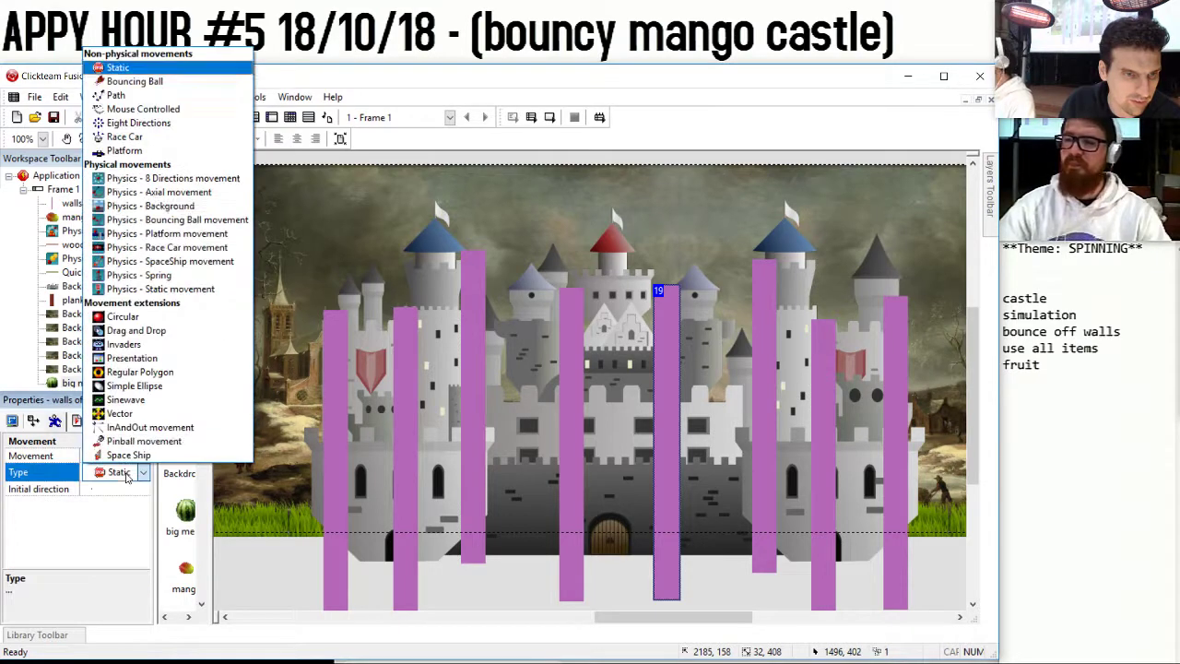
pyautogui.click(171, 289)
pyautogui.click(423, 411)
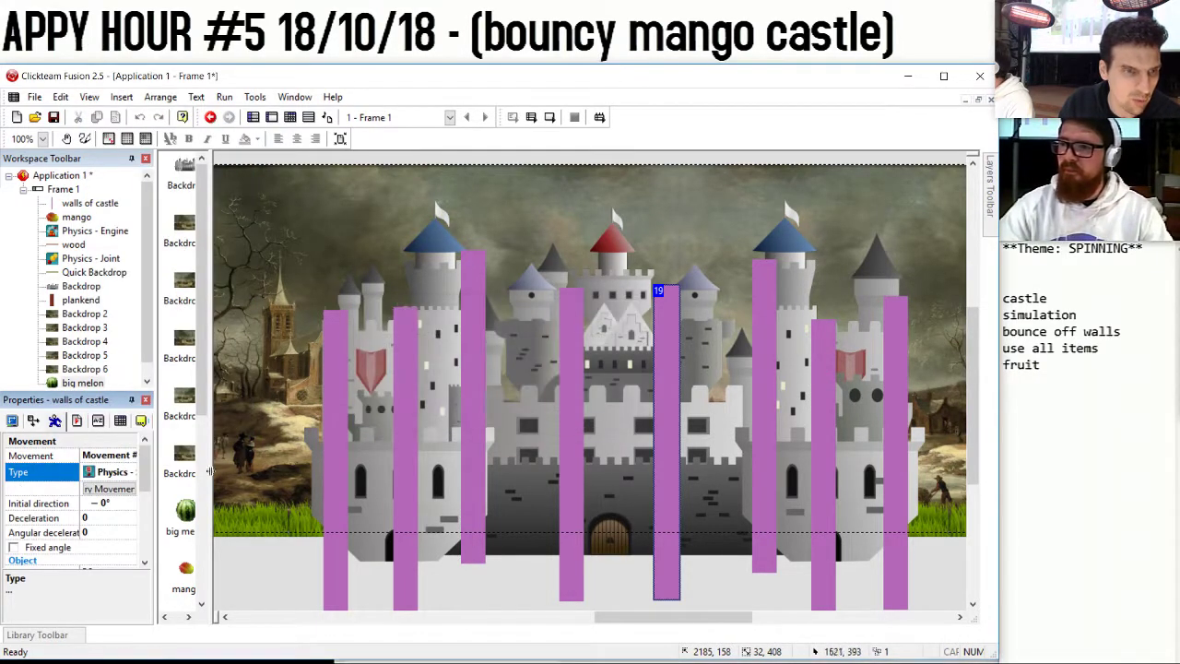
# Set the castle walls' gravity scale to 0, density to 999999999 and friction to a very large value of repeated nines.
pyautogui.scroll(-3, 148, 479)
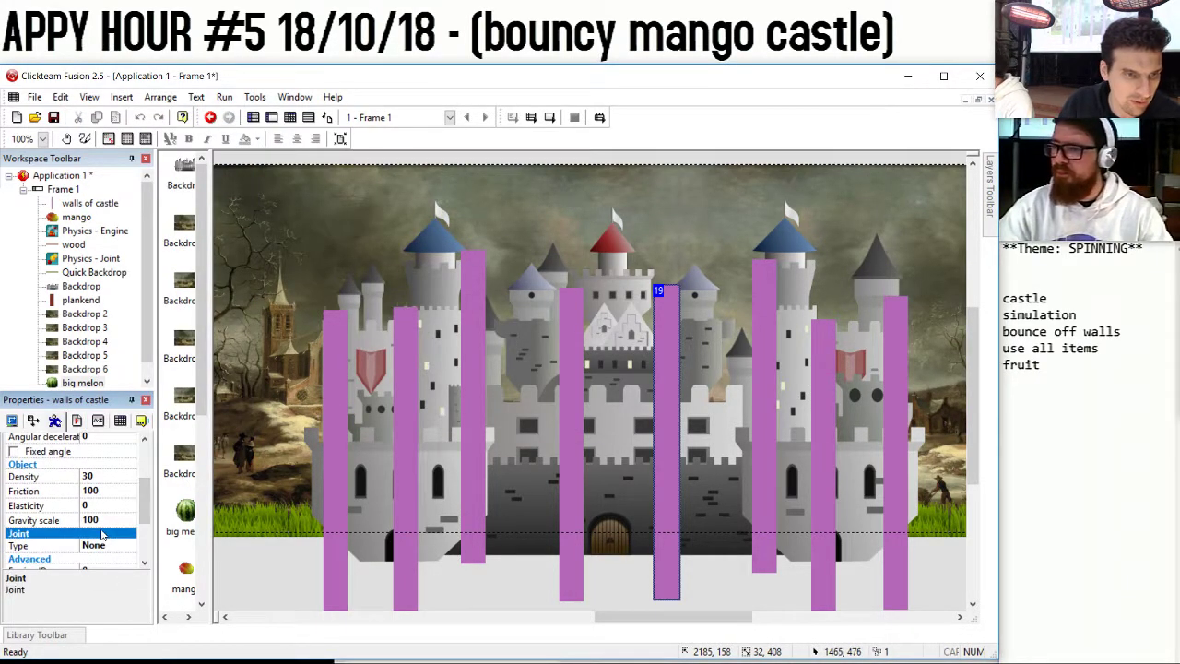
pyautogui.click(110, 519)
pyautogui.press('Return')
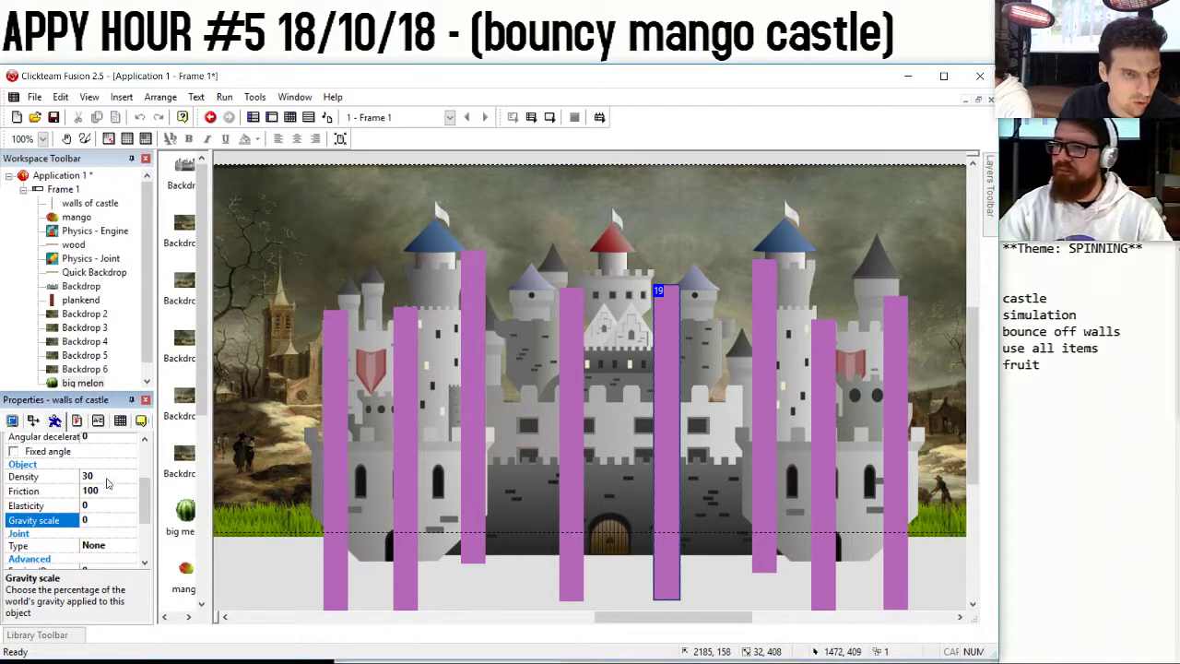
pyautogui.click(107, 491)
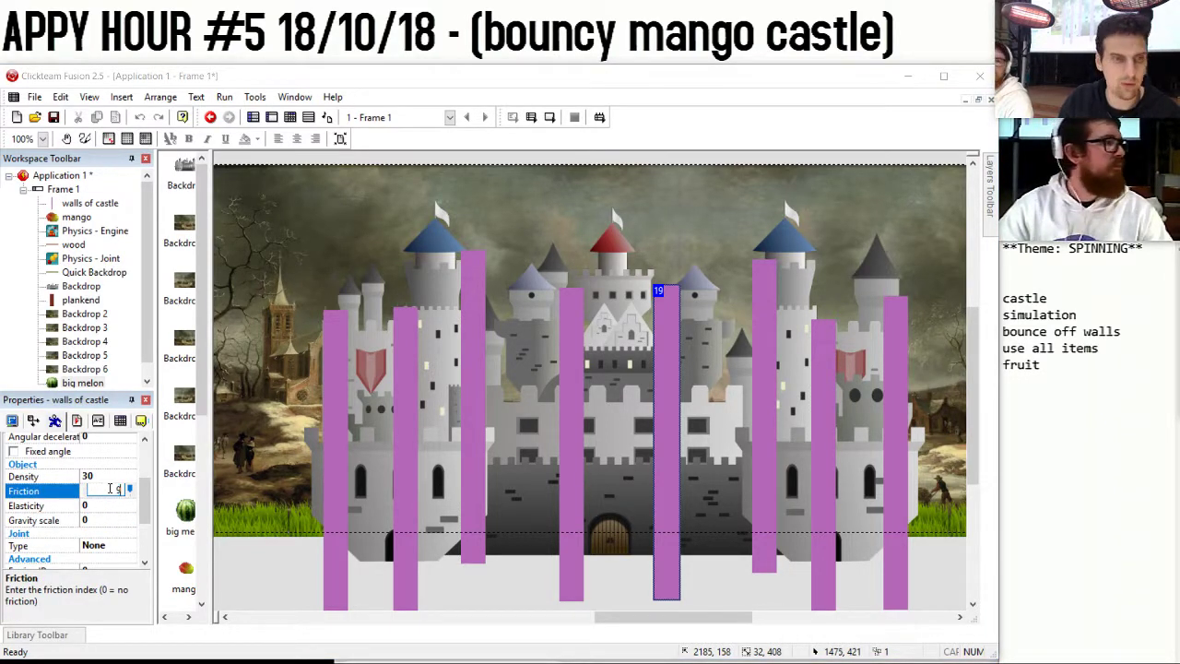
pyautogui.click(109, 476)
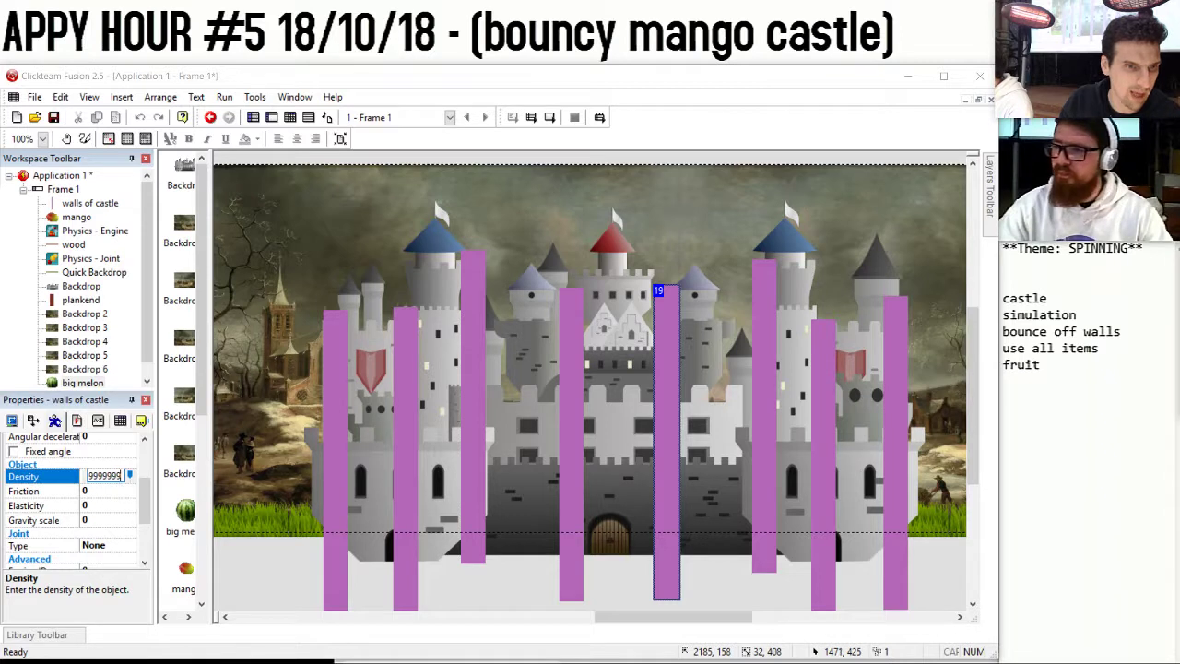
pyautogui.click(109, 490)
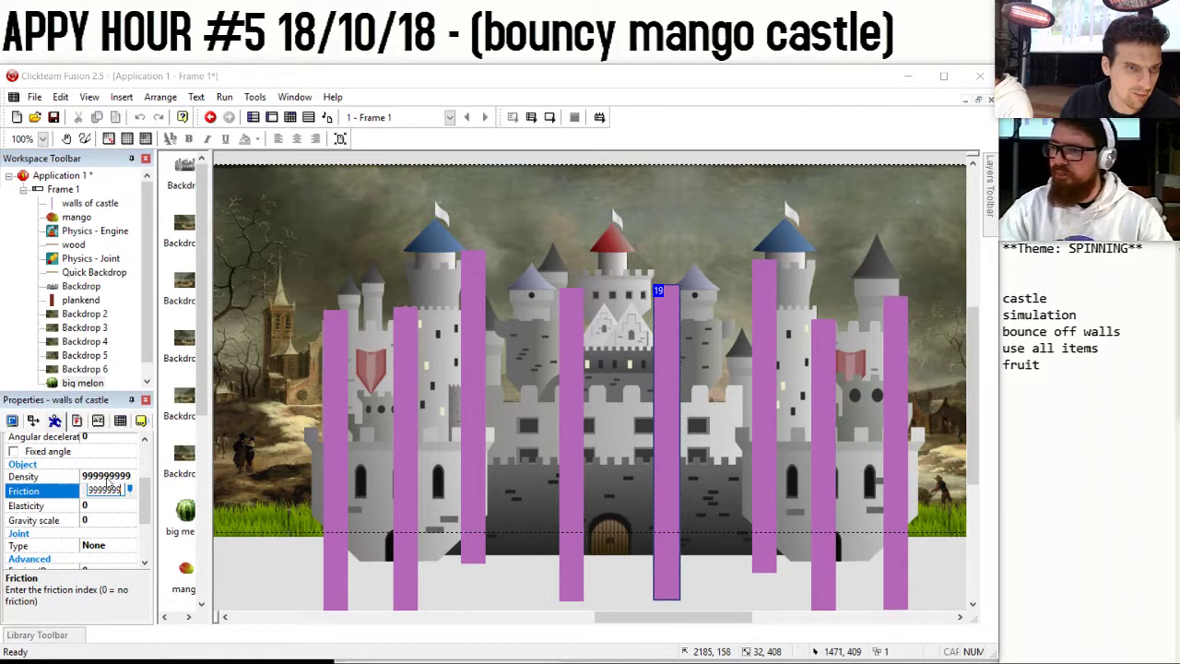
pyautogui.click(107, 475)
pyautogui.click(102, 492)
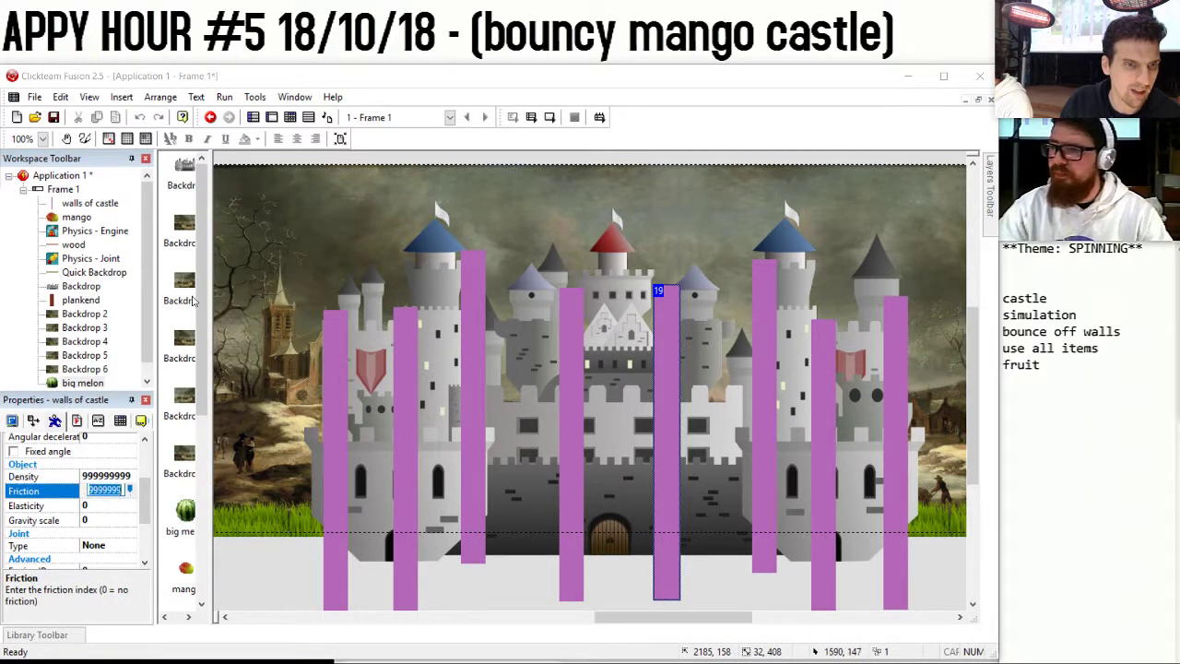
# Toggle the Visible at start display option of the castle walls.
pyautogui.click(336, 398)
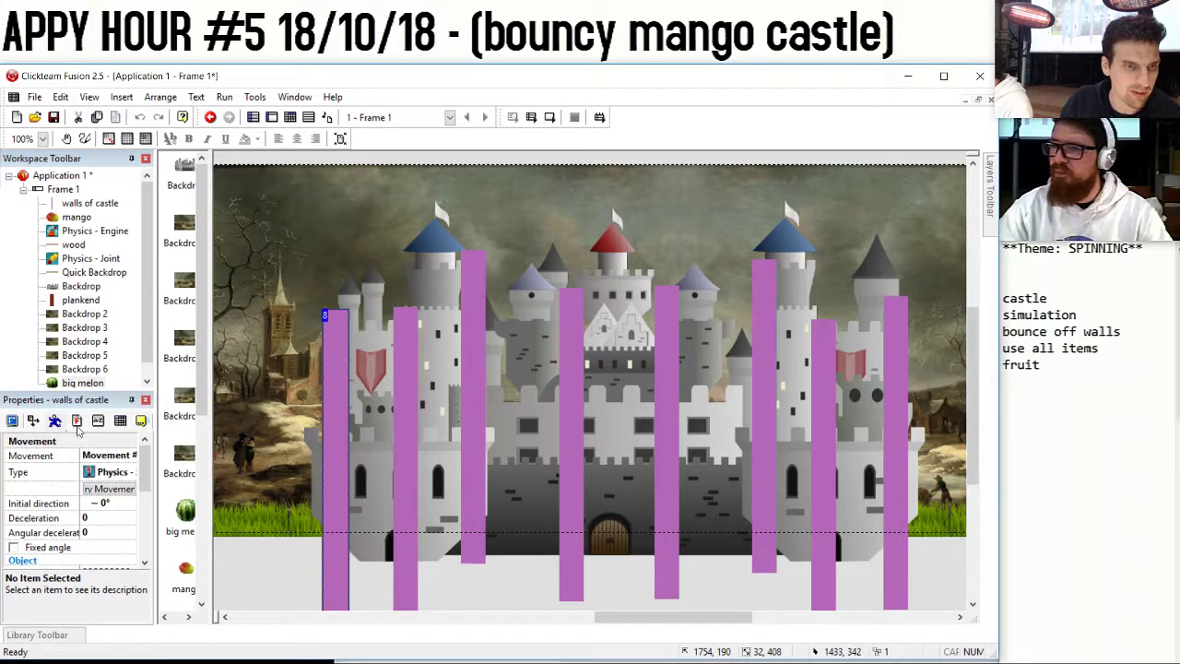
pyautogui.click(12, 420)
pyautogui.click(13, 457)
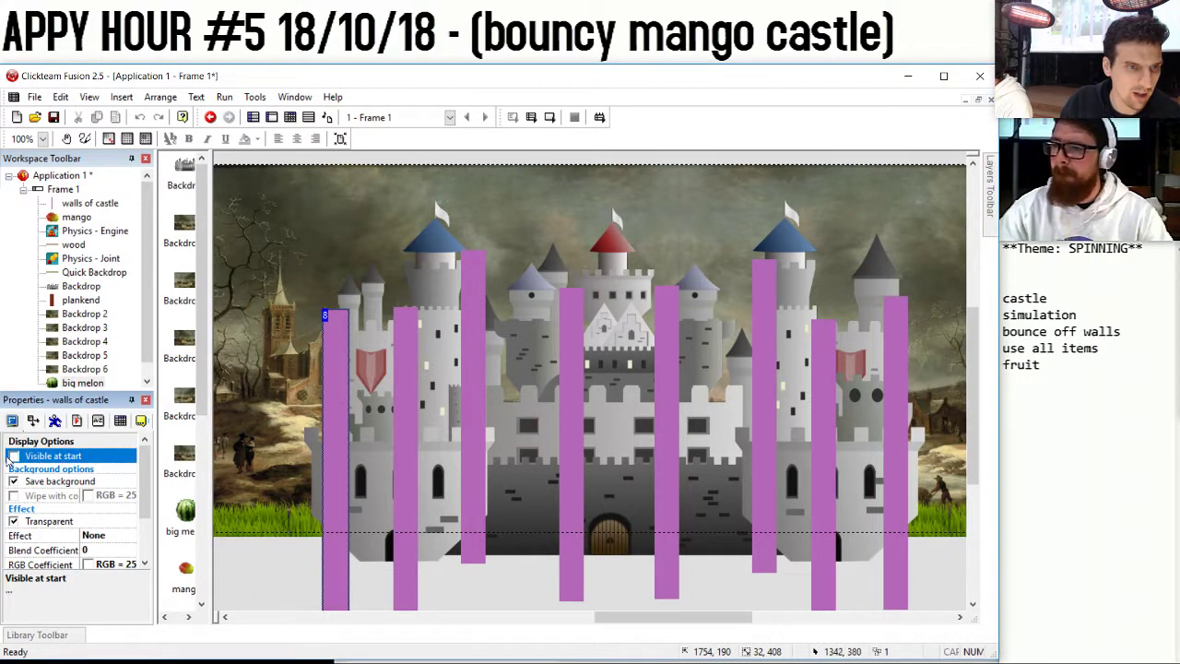
# Turn the castle walls' Visible at start option back on and test the game by dropping a watermelon on the catapult.
pyautogui.click(13, 457)
pyautogui.click(224, 97)
pyautogui.click(242, 147)
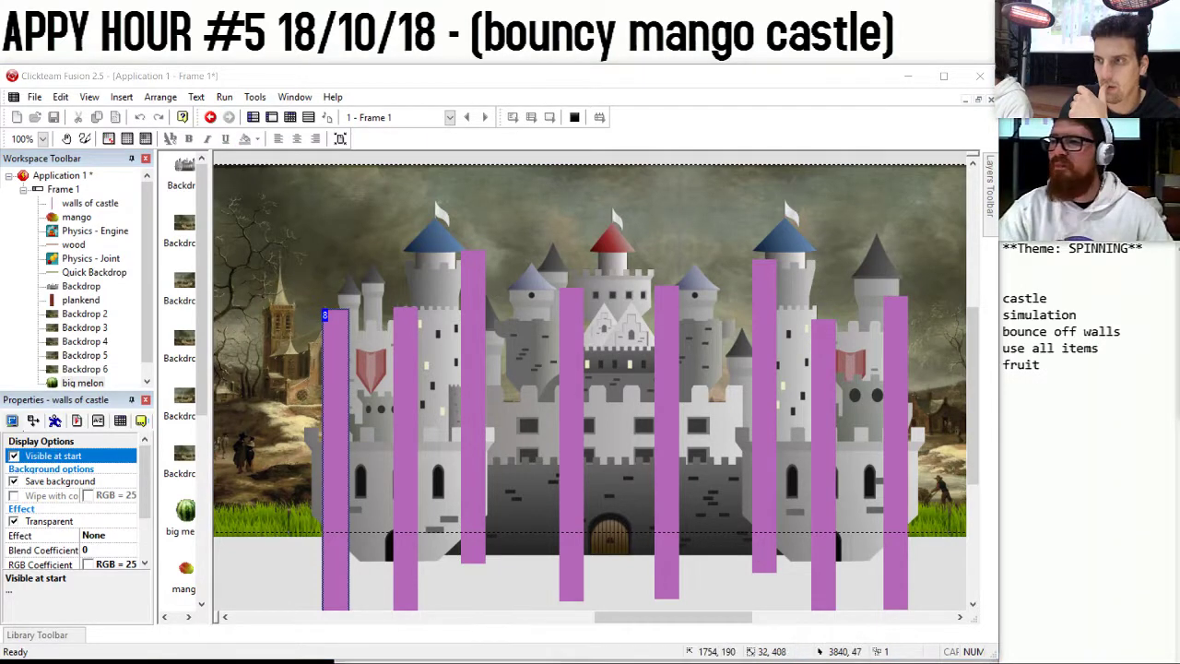
pyautogui.moveTo(434, 558); pyautogui.dragTo(419, 332)
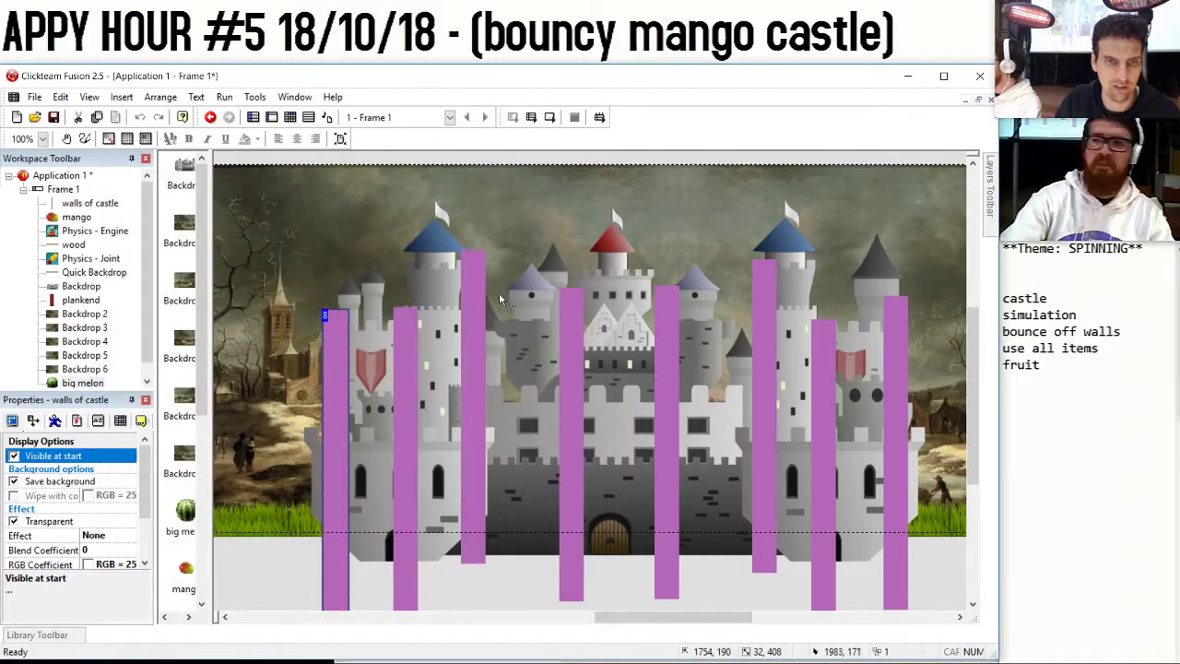
# Run the game again, launch the mango towards the castle and close the game window.
pyautogui.press('F8')
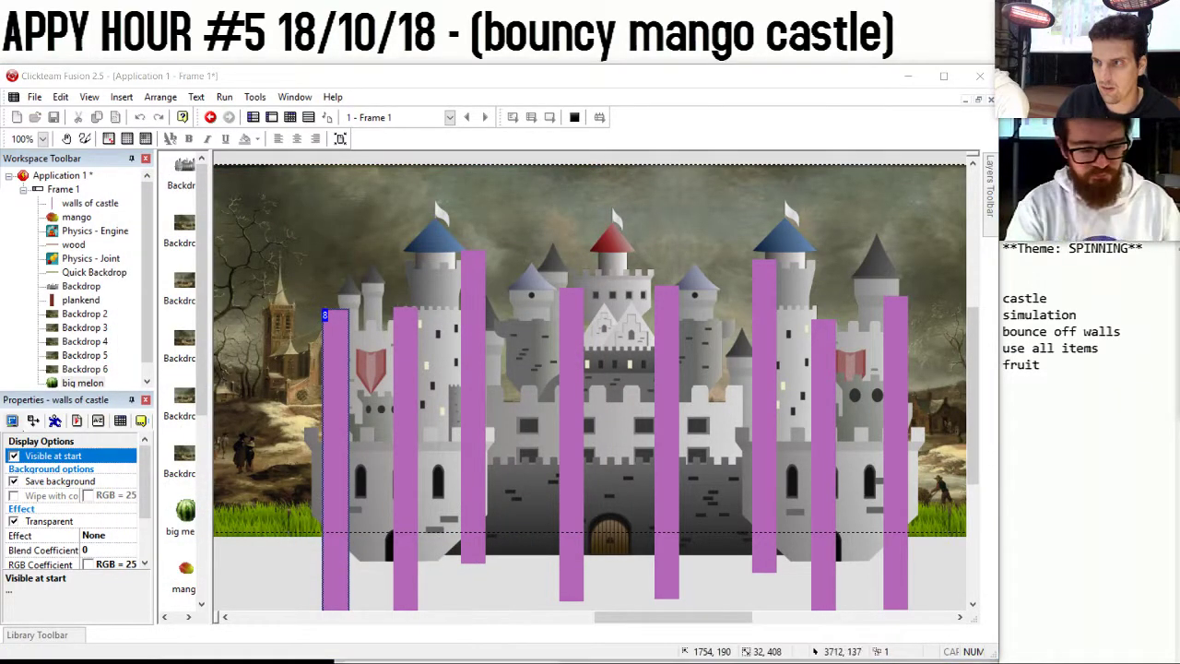
pyautogui.moveTo(203, 157); pyautogui.dragTo(402, 148)
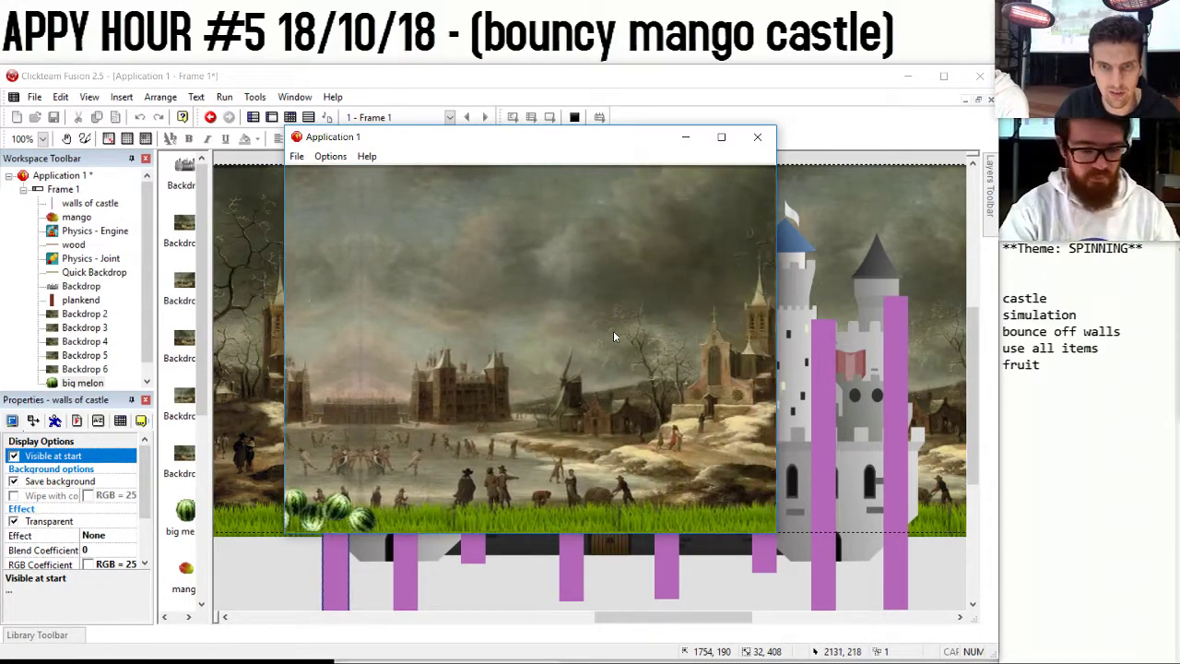
pyautogui.click(749, 143)
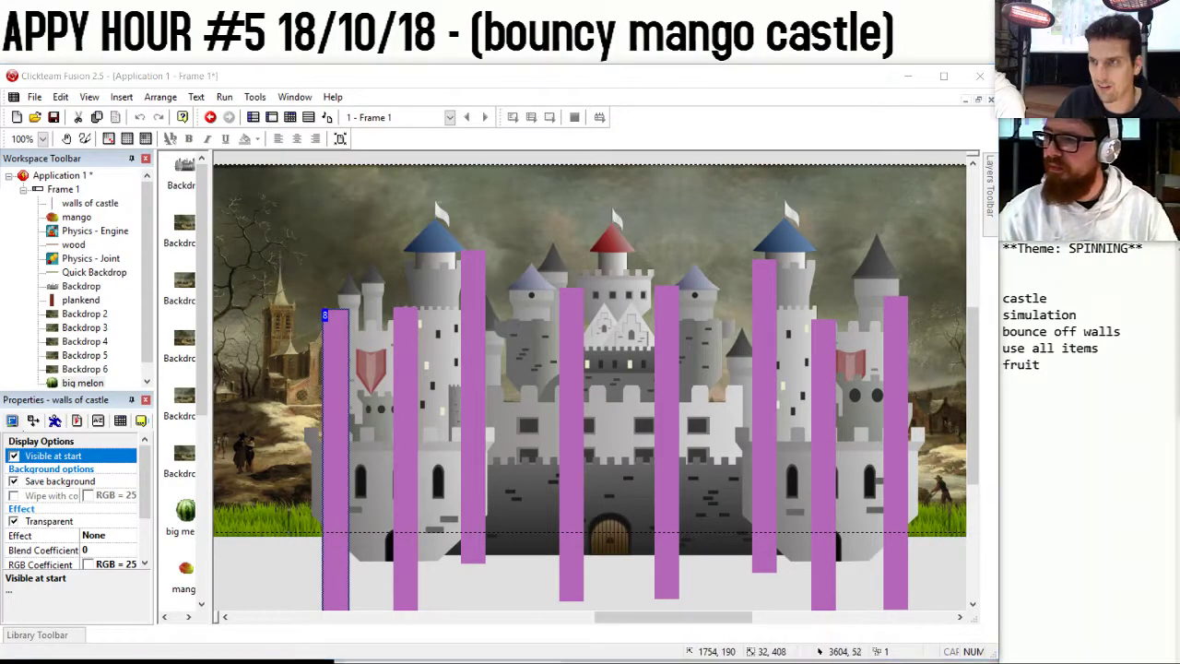
# Start another test run and lift watermelons over the catapult's raised end to fling the mango at the castle walls.
pyautogui.press('F8')
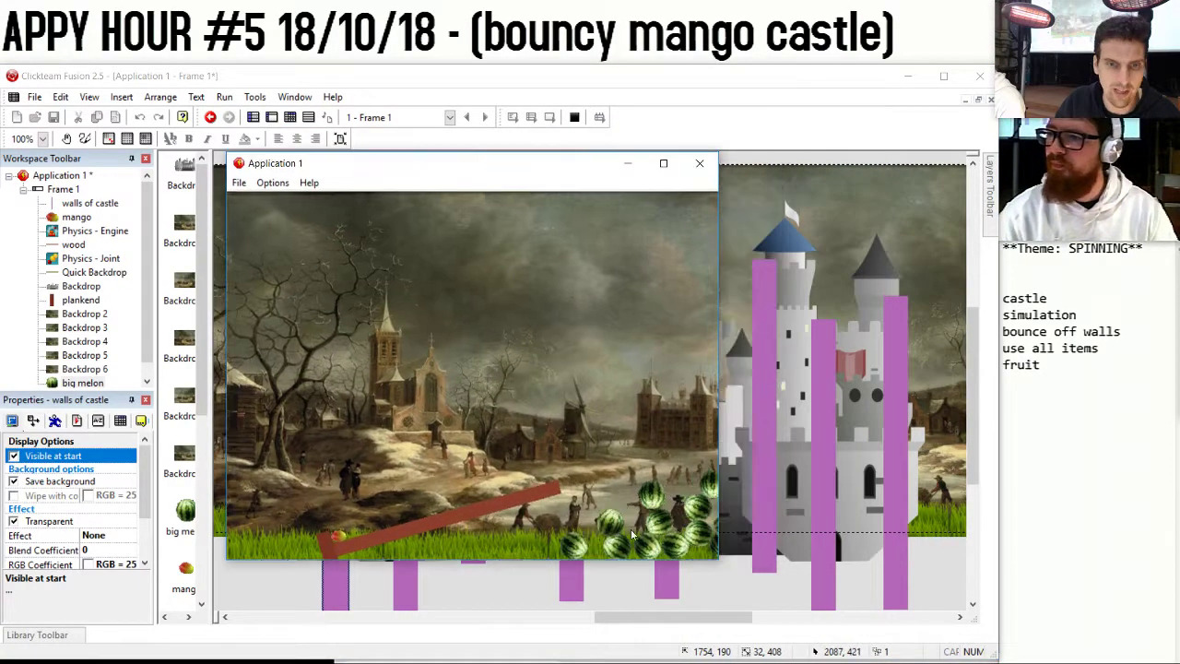
pyautogui.moveTo(565, 544); pyautogui.dragTo(638, 453)
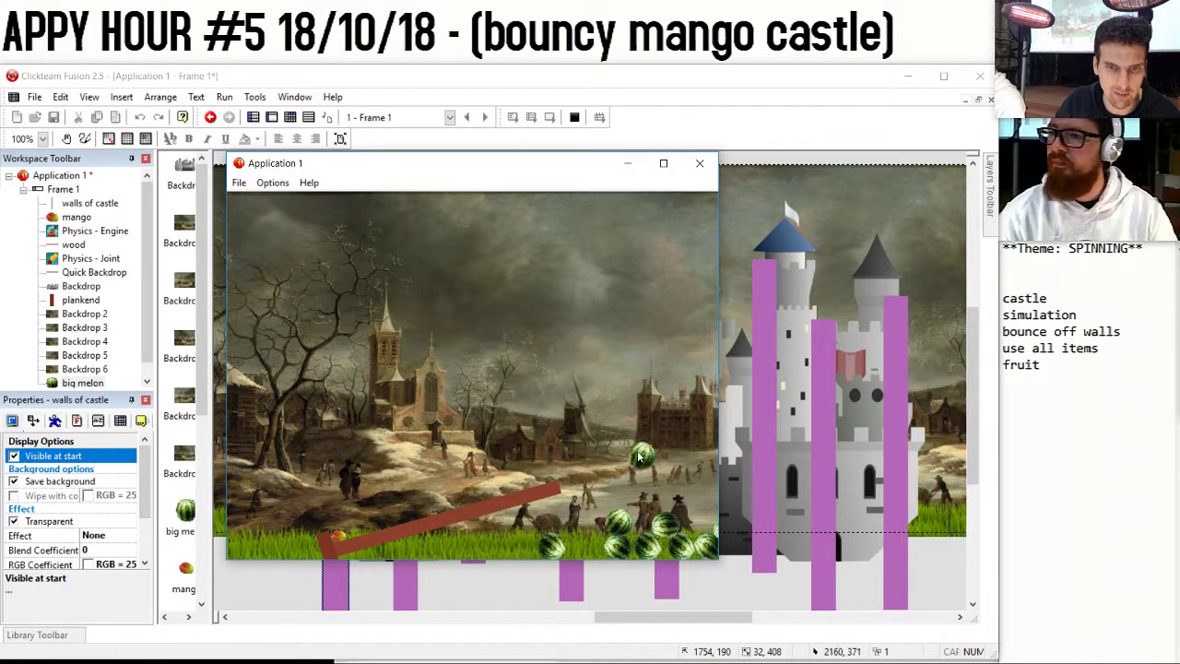
pyautogui.moveTo(535, 538); pyautogui.dragTo(572, 532)
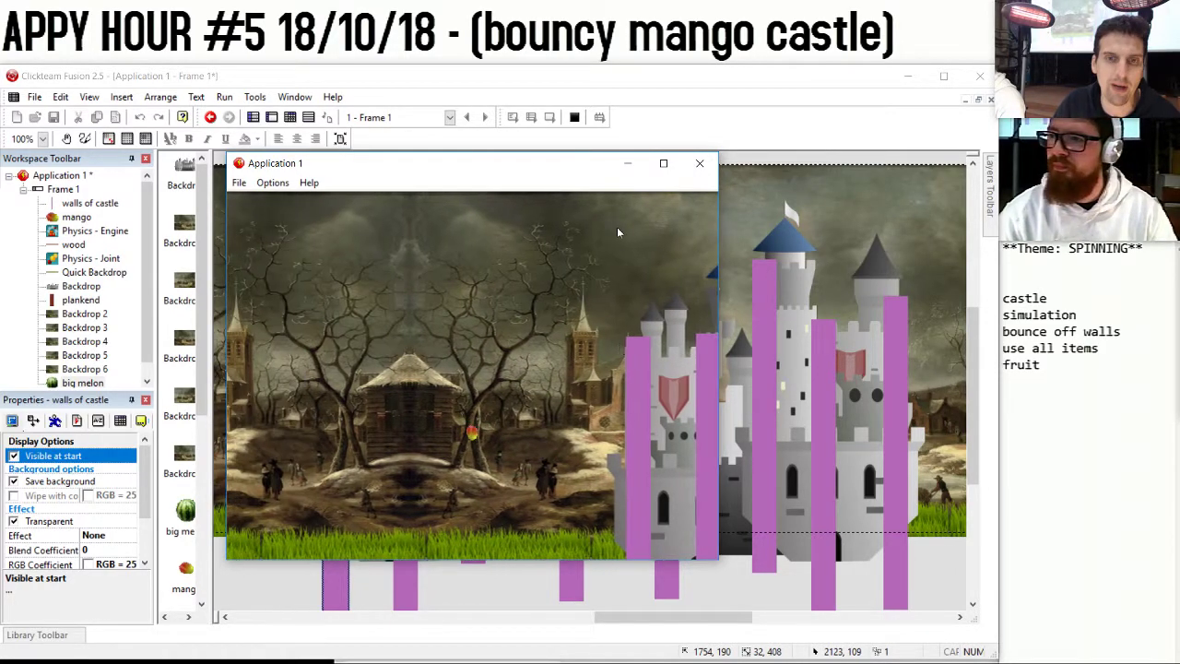
# Restart the running game, drop a watermelon on the plank for another shot, and close the game.
pyautogui.press('F2')
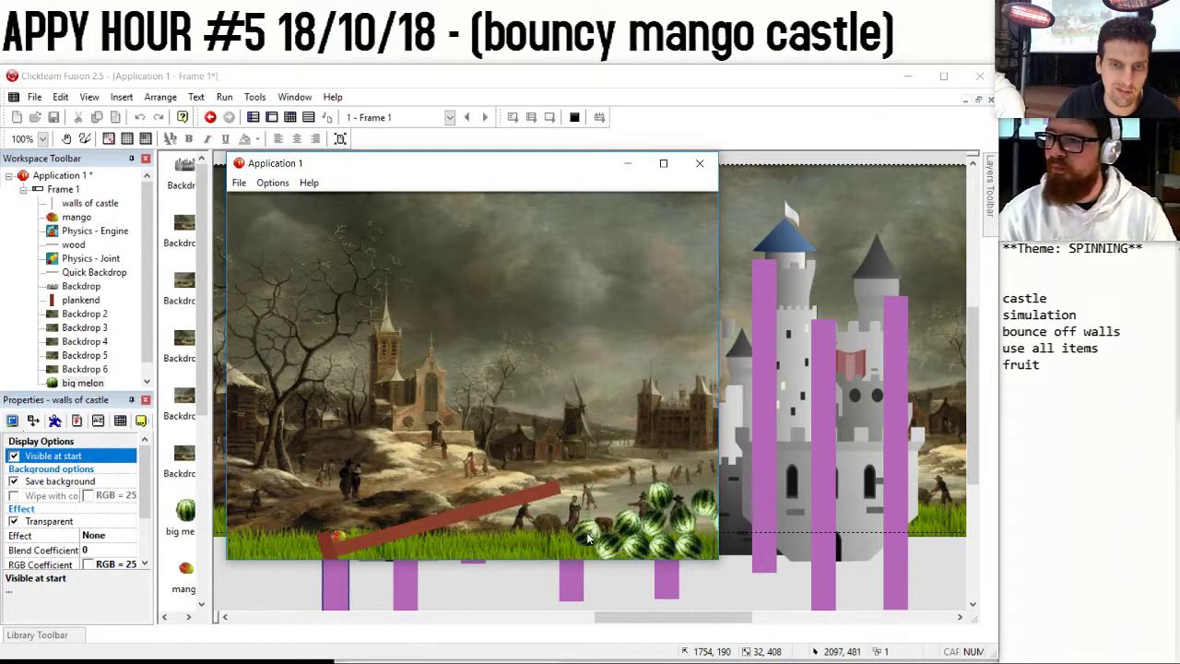
pyautogui.click(559, 333)
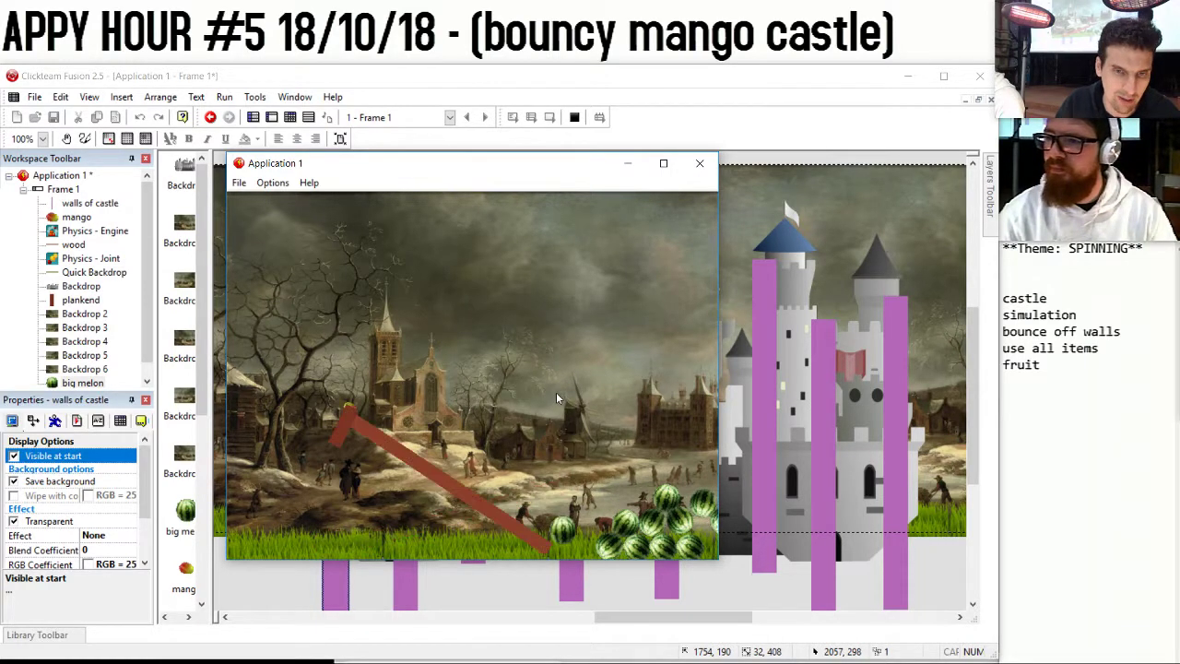
pyautogui.moveTo(551, 314); pyautogui.dragTo(525, 287)
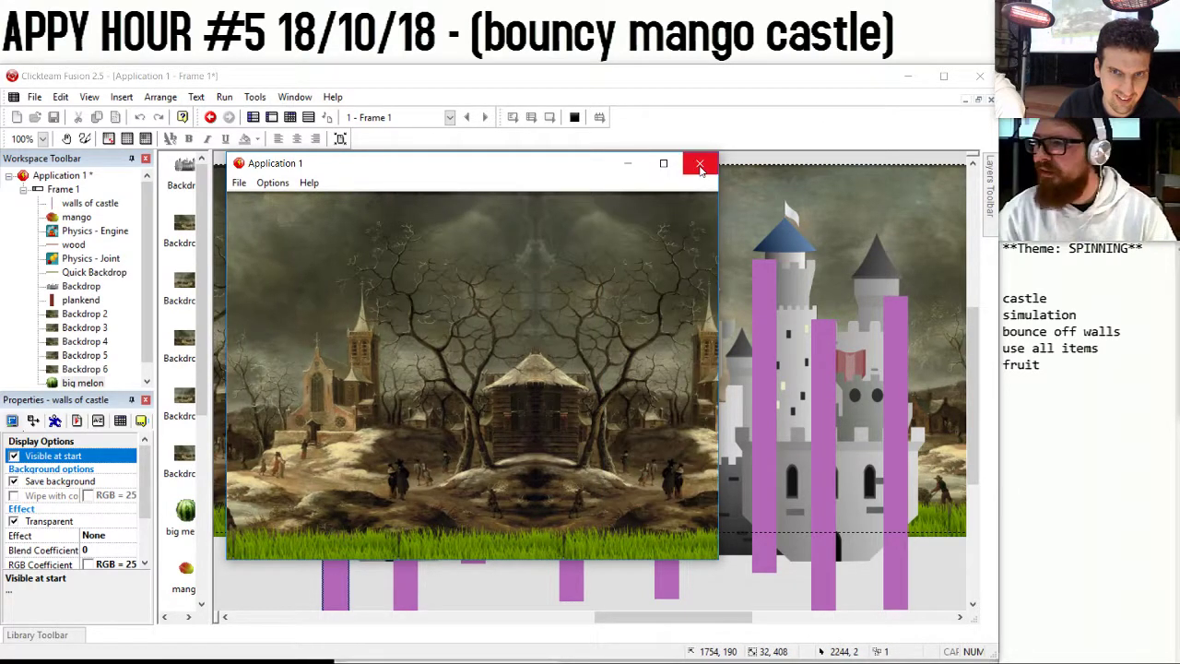
pyautogui.click(700, 164)
# Play one more test round, releasing a watermelon from high above the plank, and exit the game.
pyautogui.press('F2')
pyautogui.click(564, 391)
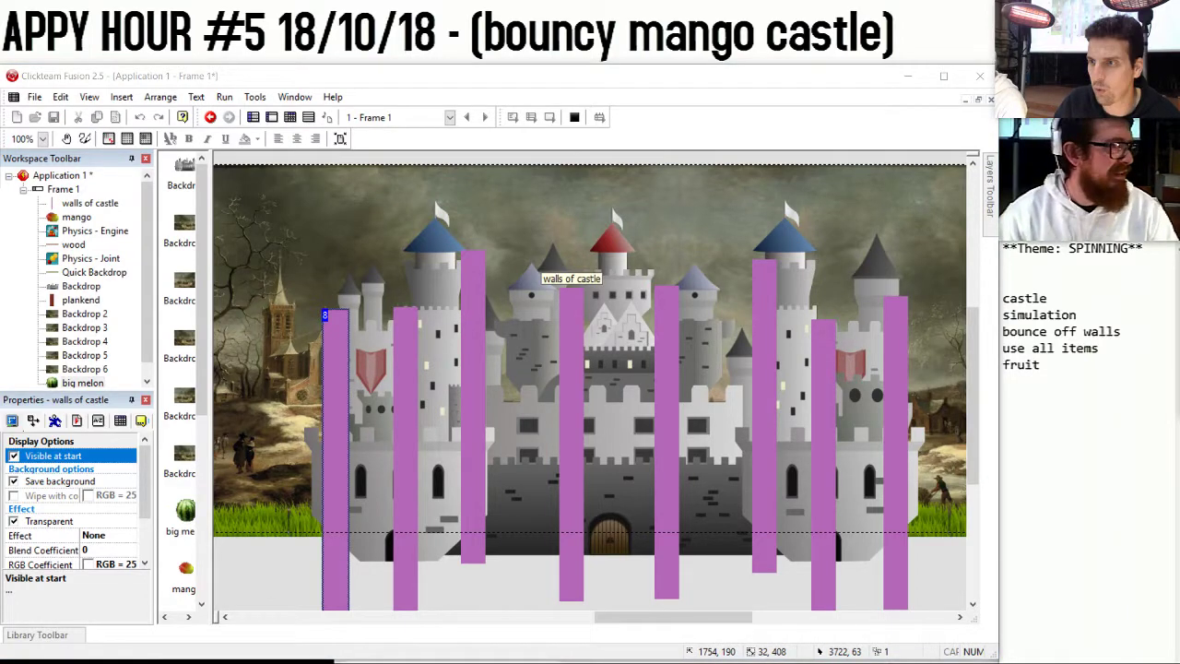
pyautogui.press('F7')
pyautogui.moveTo(504, 147); pyautogui.dragTo(496, 152)
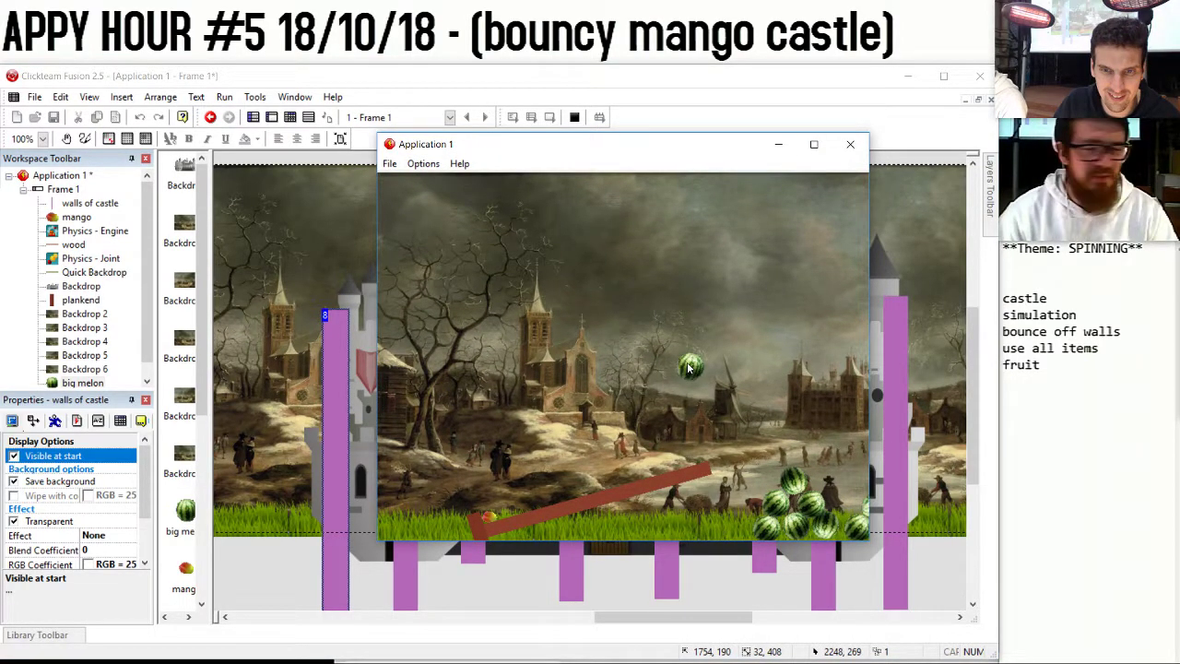
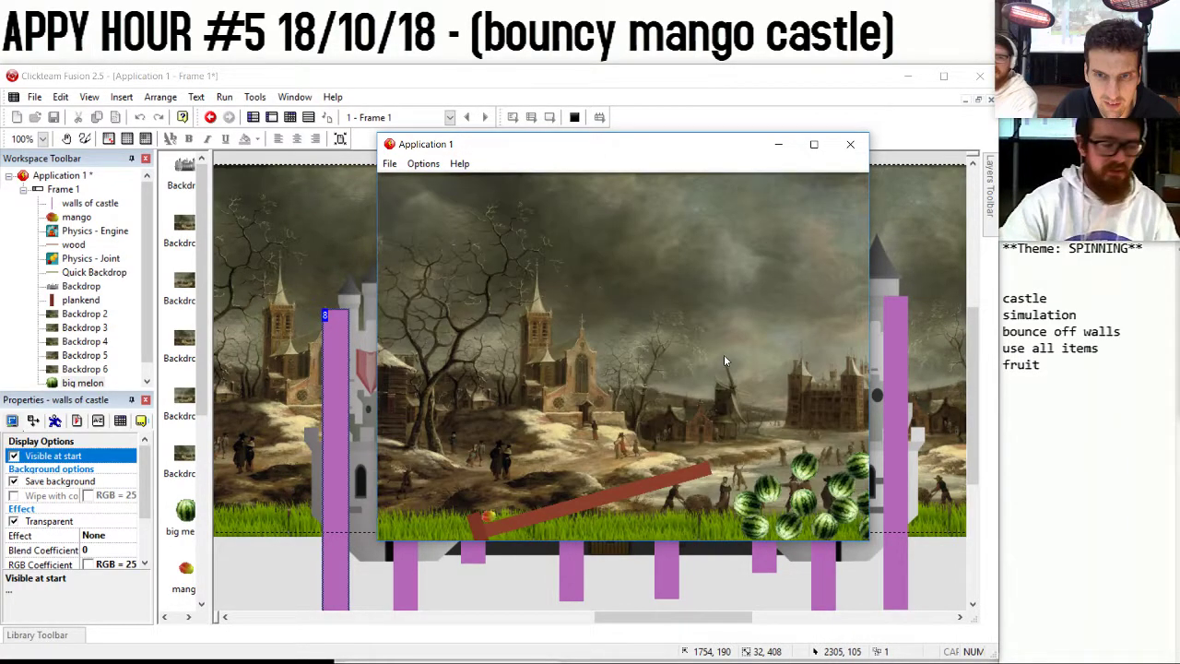
pyautogui.click(682, 373)
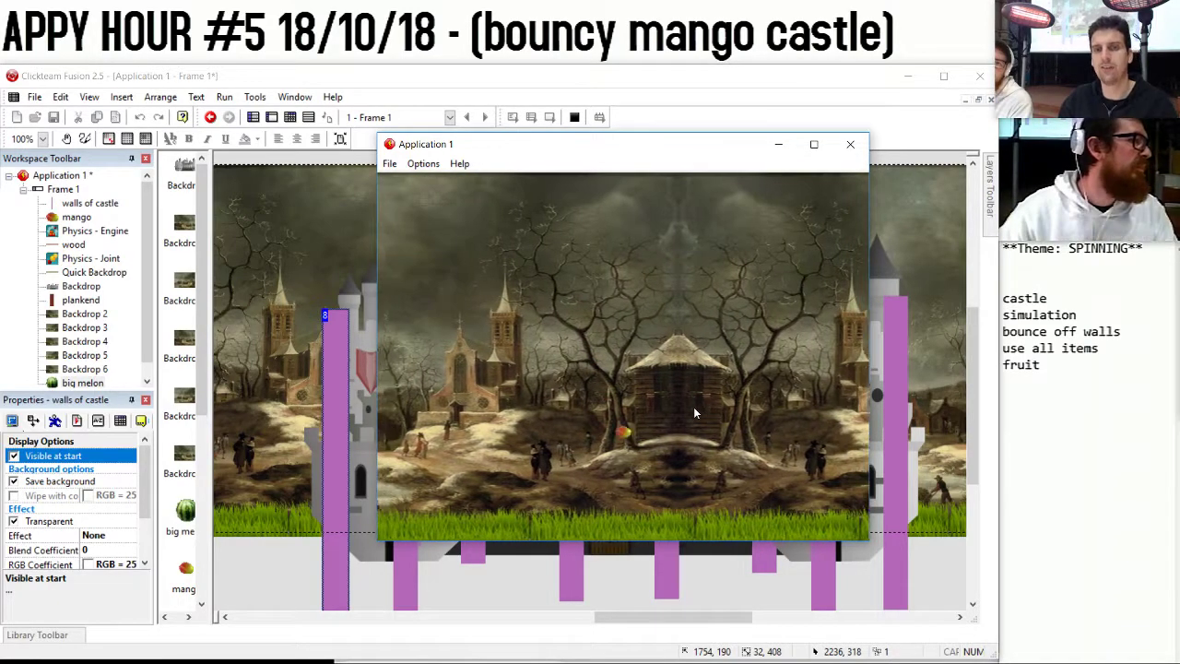
pyautogui.hotkey('alt', 'F4')
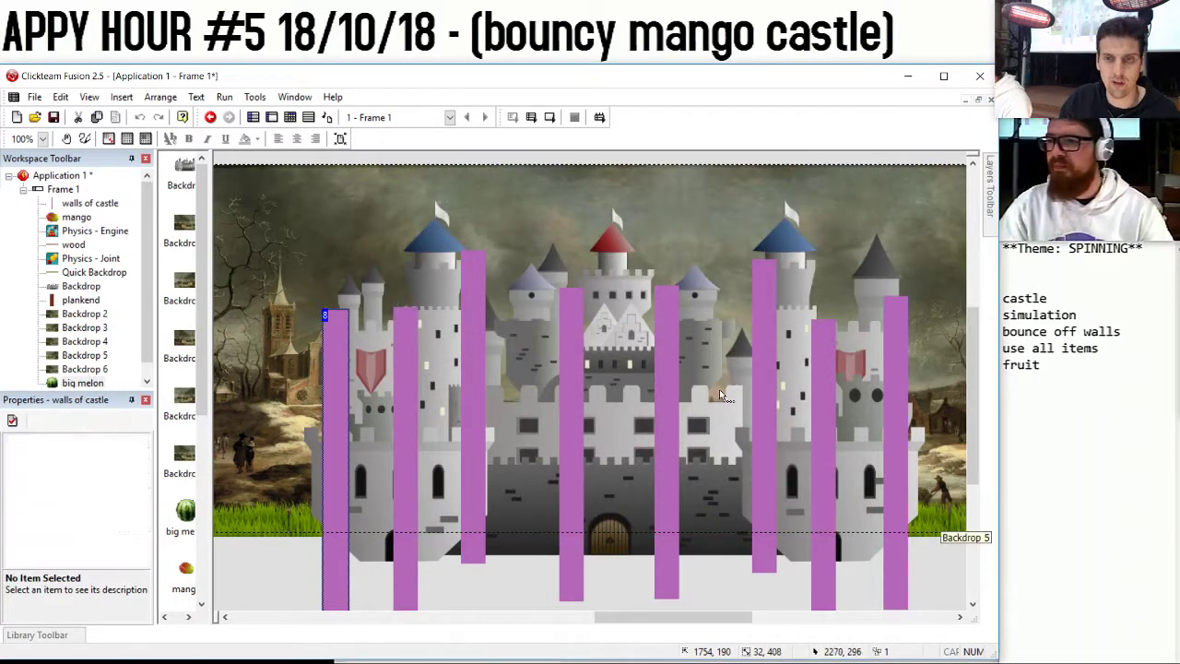
# Clone the castle backdrop as a separate object.
pyautogui.click(722, 394)
pyautogui.rightClick(663, 238)
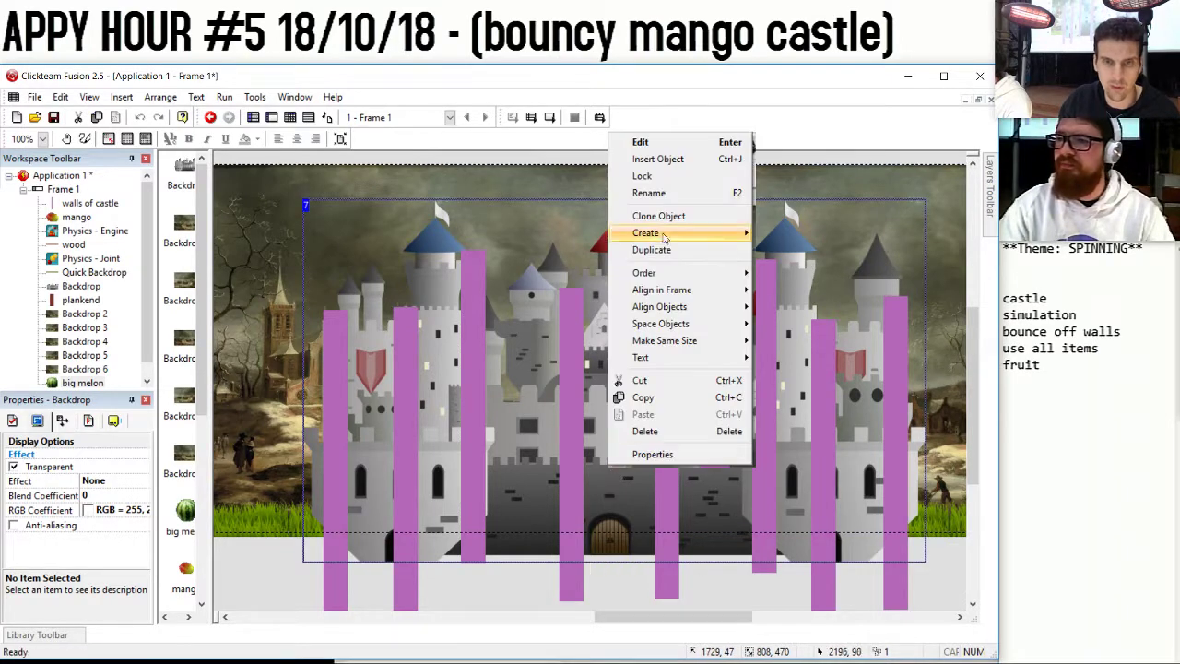
pyautogui.click(666, 218)
pyautogui.scroll(-1, 475, 554)
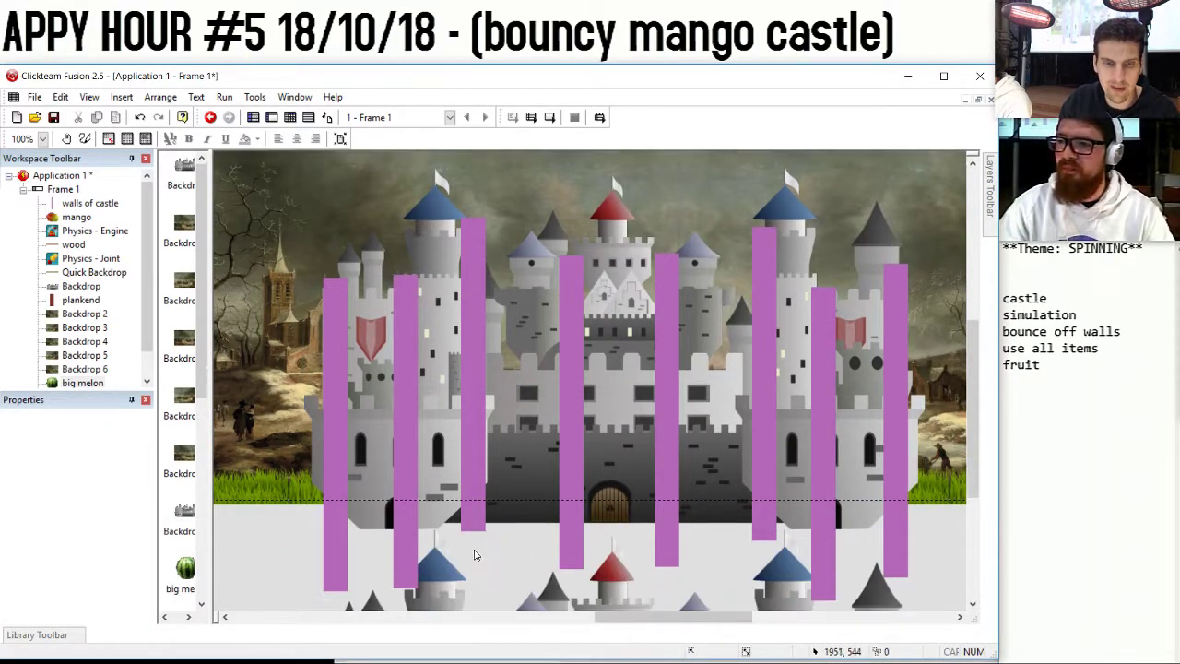
# Scale the cloned castle down and place it on the grass in front of the big castle.
pyautogui.click(447, 585)
pyautogui.moveTo(595, 531); pyautogui.dragTo(478, 285)
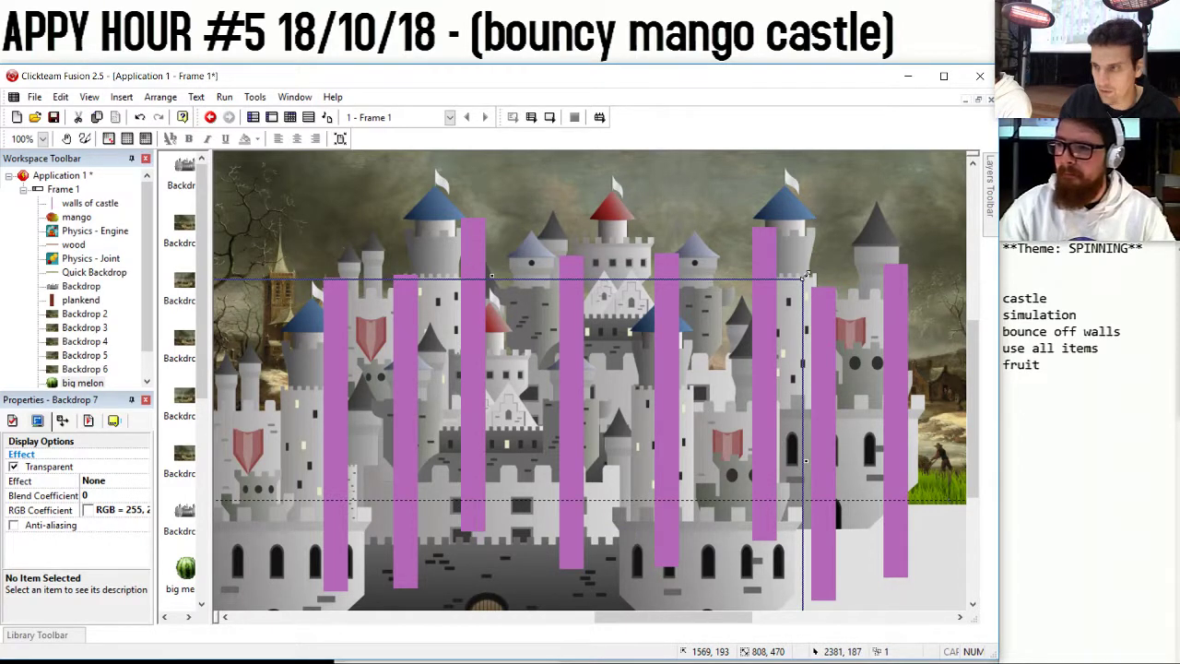
pyautogui.moveTo(221, 519)
pyautogui.mouseDown()
pyautogui.moveTo(224, 530)
pyautogui.moveTo(423, 418)
pyautogui.mouseUp()
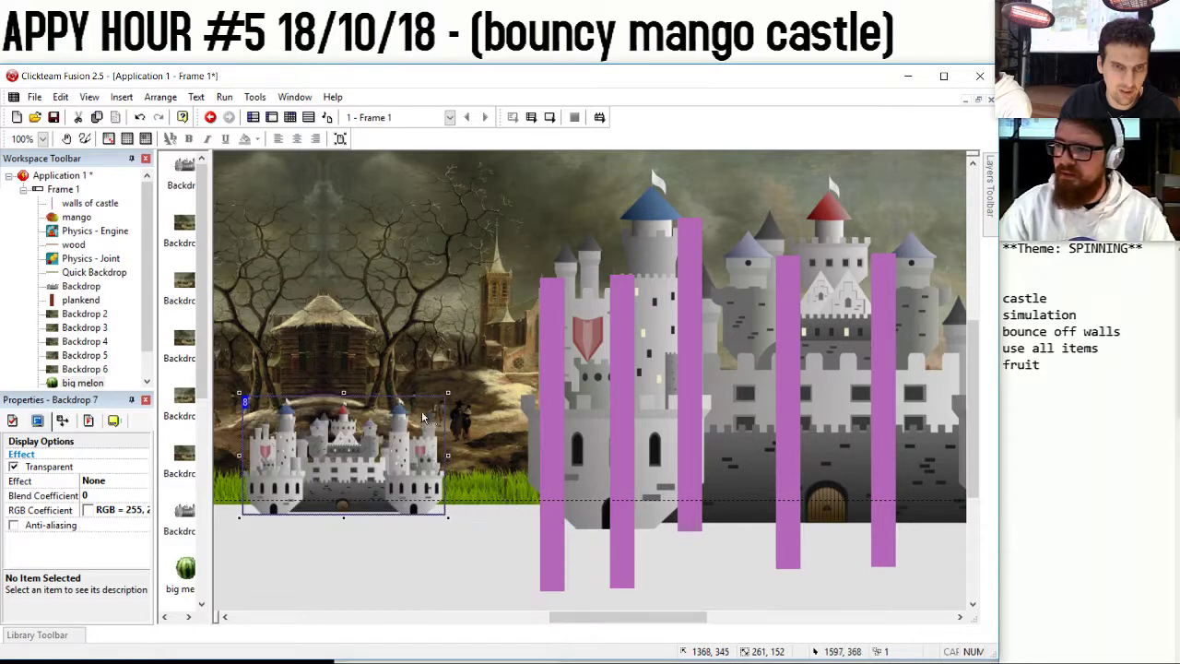
pyautogui.moveTo(579, 322); pyautogui.dragTo(579, 323)
pyautogui.moveTo(567, 400); pyautogui.dragTo(473, 408)
# Move the big castle's outermost front wall onto the small castle and add three wall copies across its width.
pyautogui.moveTo(557, 395); pyautogui.dragTo(379, 488)
pyautogui.moveTo(255, 490); pyautogui.dragTo(243, 489)
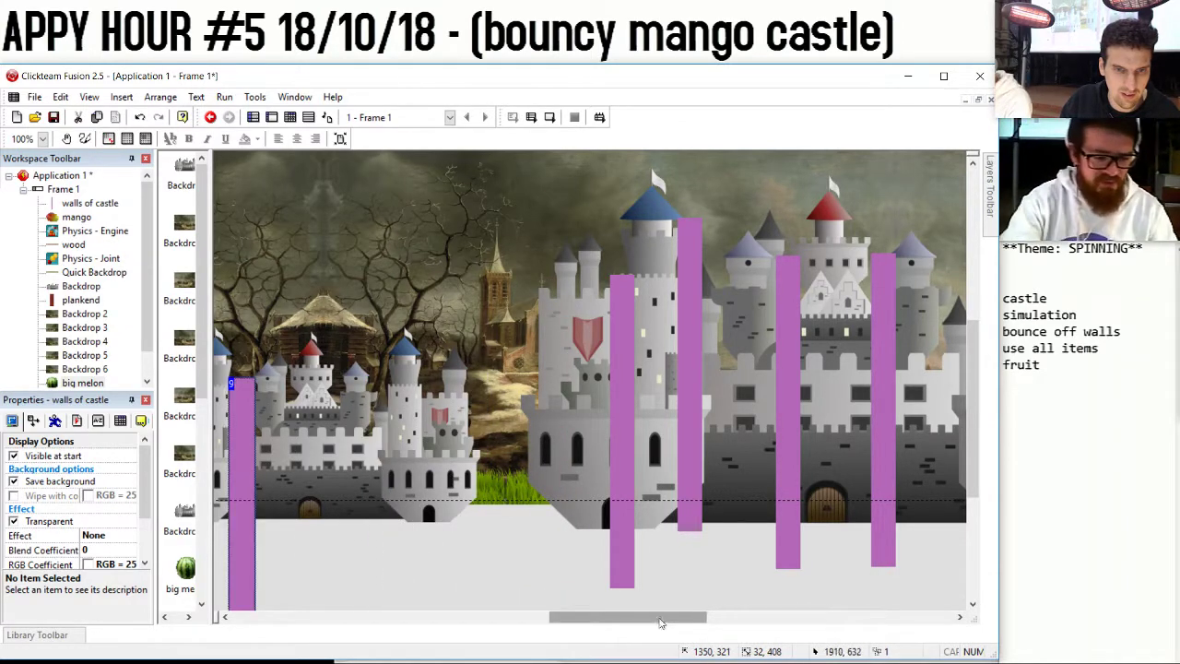
pyautogui.moveTo(660, 616); pyautogui.dragTo(583, 617)
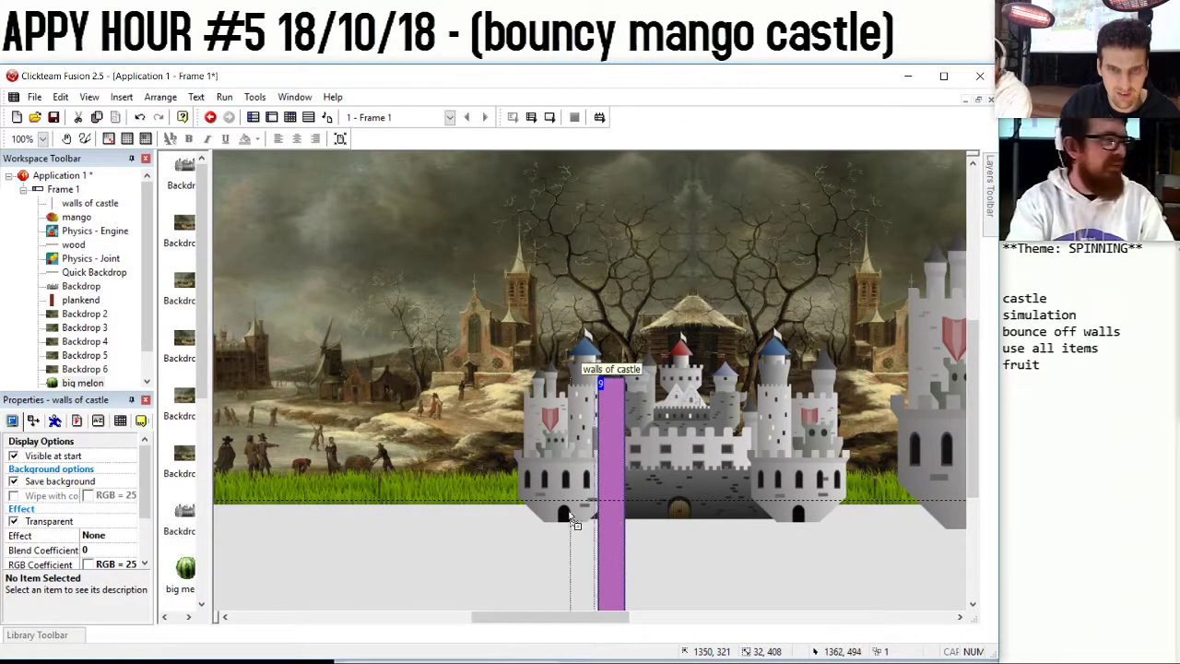
pyautogui.click(516, 518)
pyautogui.hotkey('ctrl', 'v')
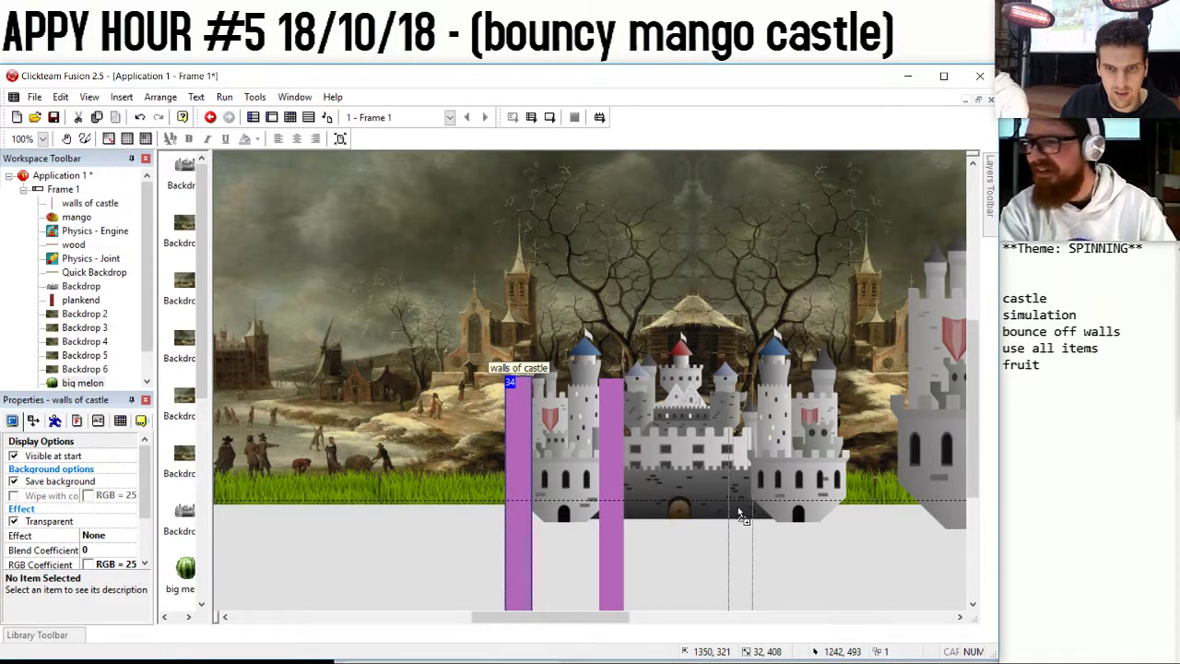
pyautogui.click(745, 518)
pyautogui.hotkey('ctrl', 'v')
pyautogui.click(842, 518)
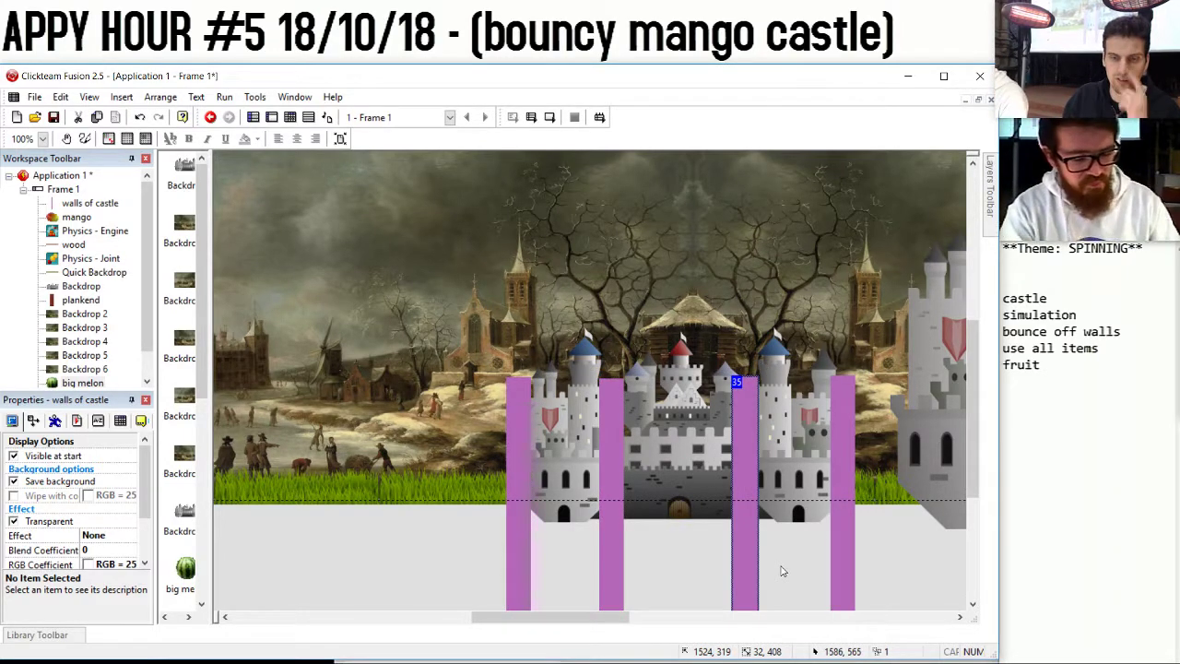
# Place a copy of a castle wall object at the front edge of the big castle.
pyautogui.moveTo(552, 616); pyautogui.dragTo(648, 617)
pyautogui.moveTo(526, 531); pyautogui.dragTo(465, 493)
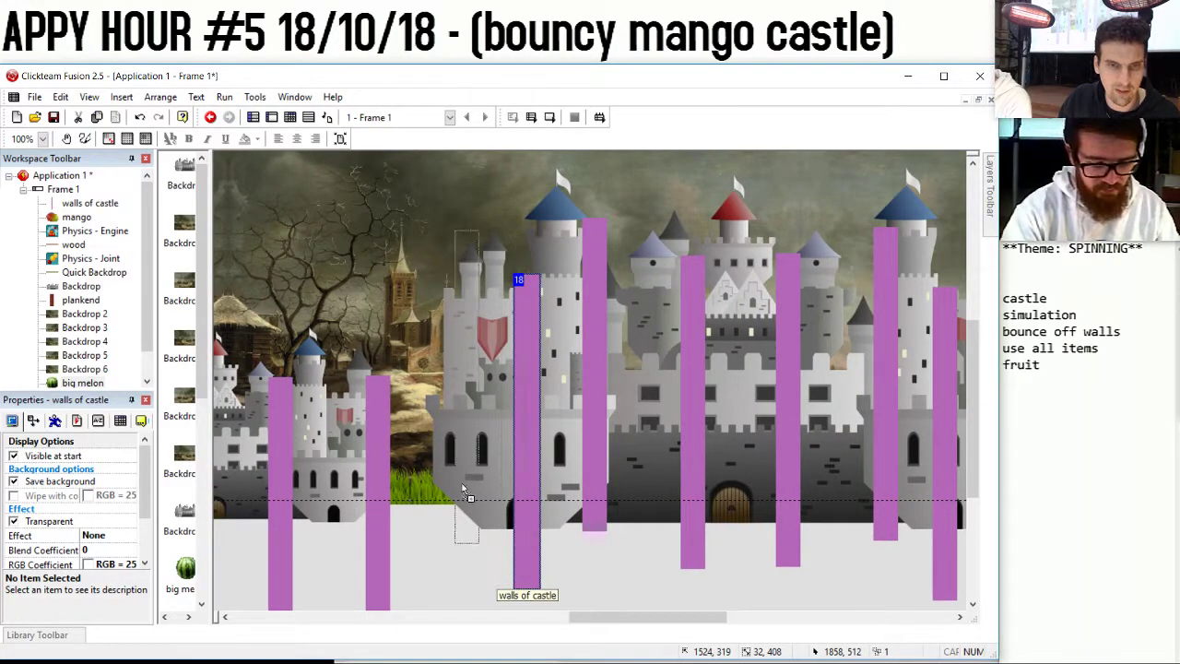
pyautogui.moveTo(447, 542); pyautogui.dragTo(443, 547)
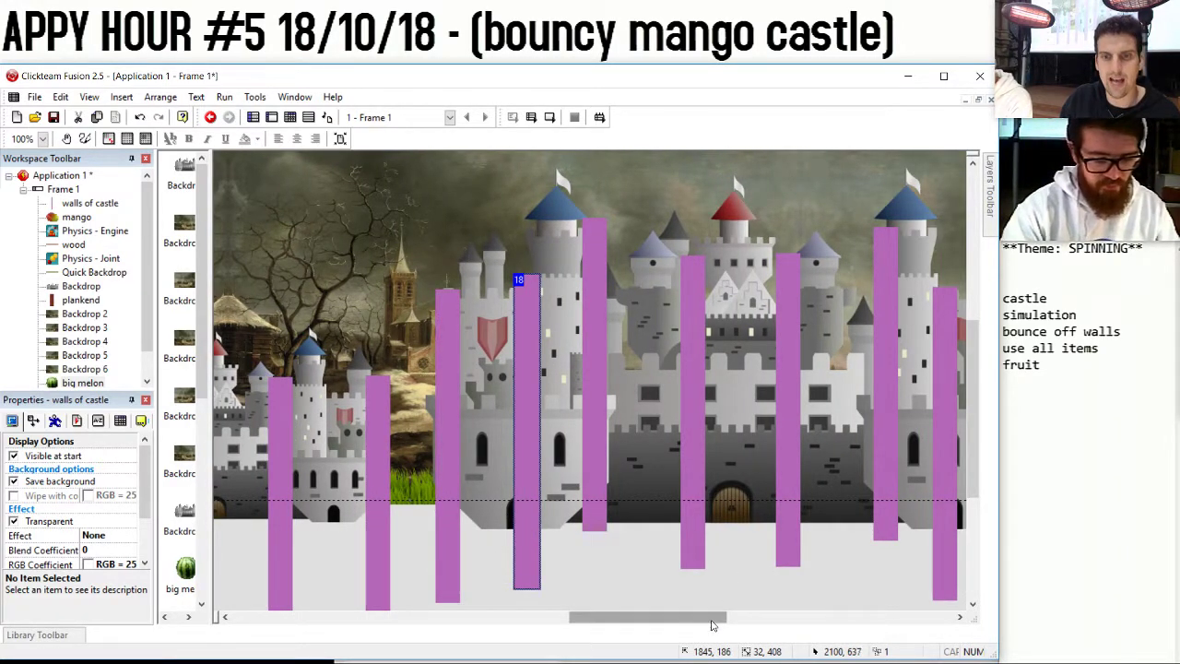
pyautogui.moveTo(713, 617)
pyautogui.mouseDown()
pyautogui.moveTo(833, 618)
pyautogui.moveTo(706, 617)
pyautogui.mouseUp()
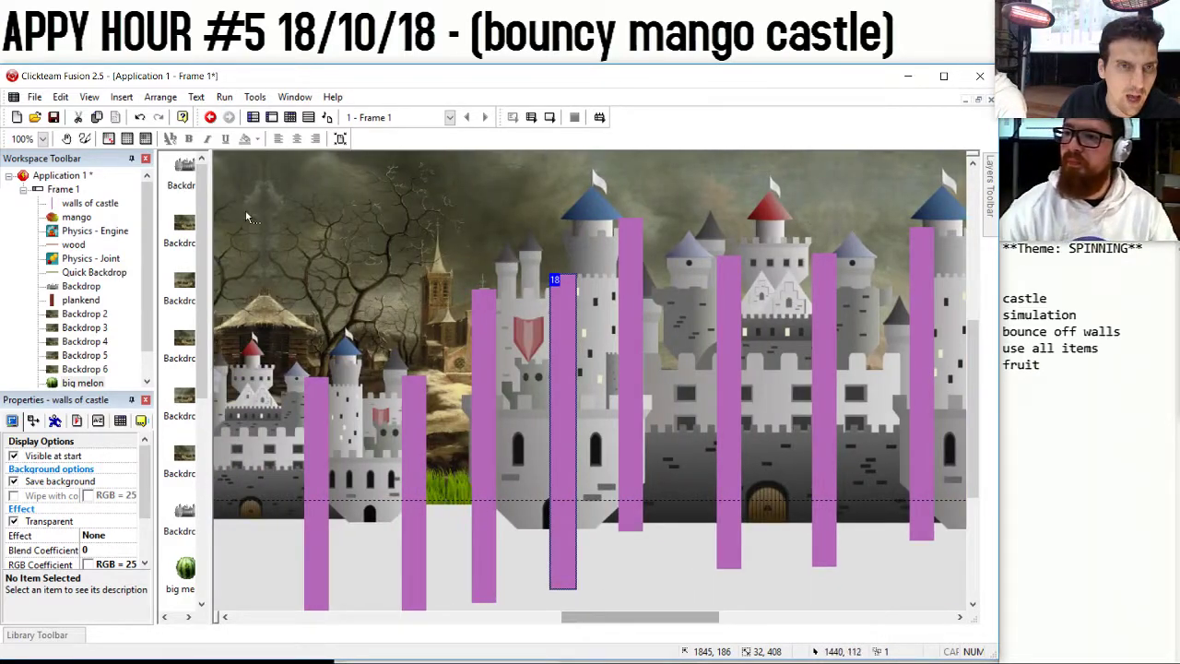
# Add a new event in the event editor with a timer condition of every 1 second.
pyautogui.click(290, 117)
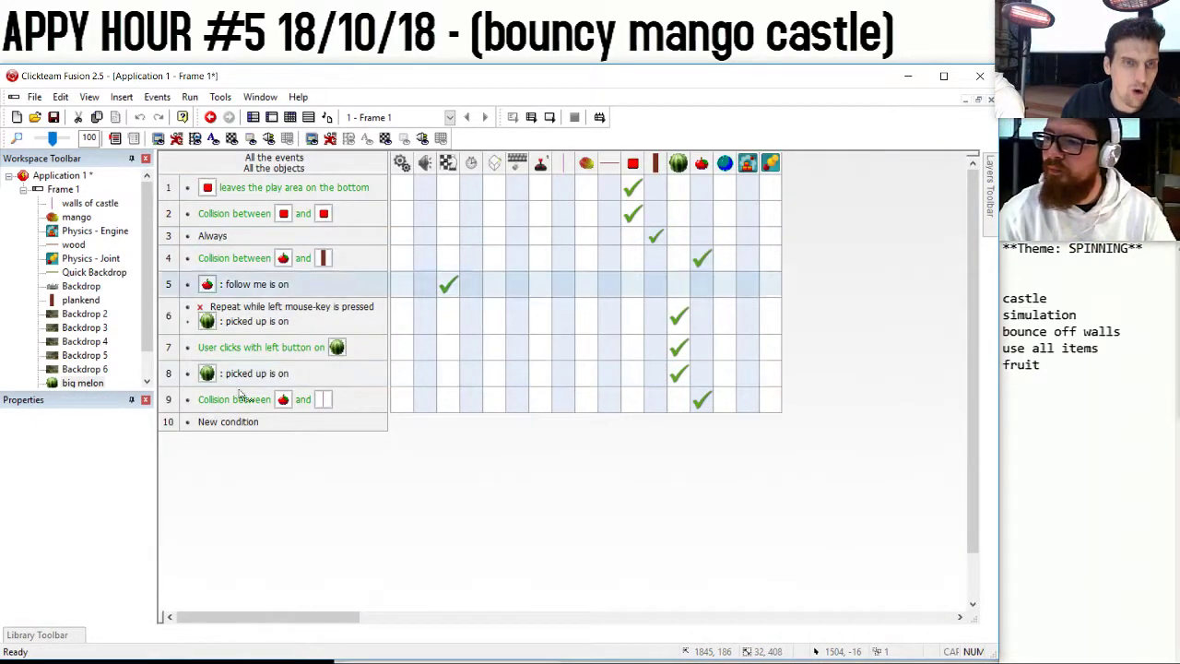
pyautogui.doubleClick(236, 422)
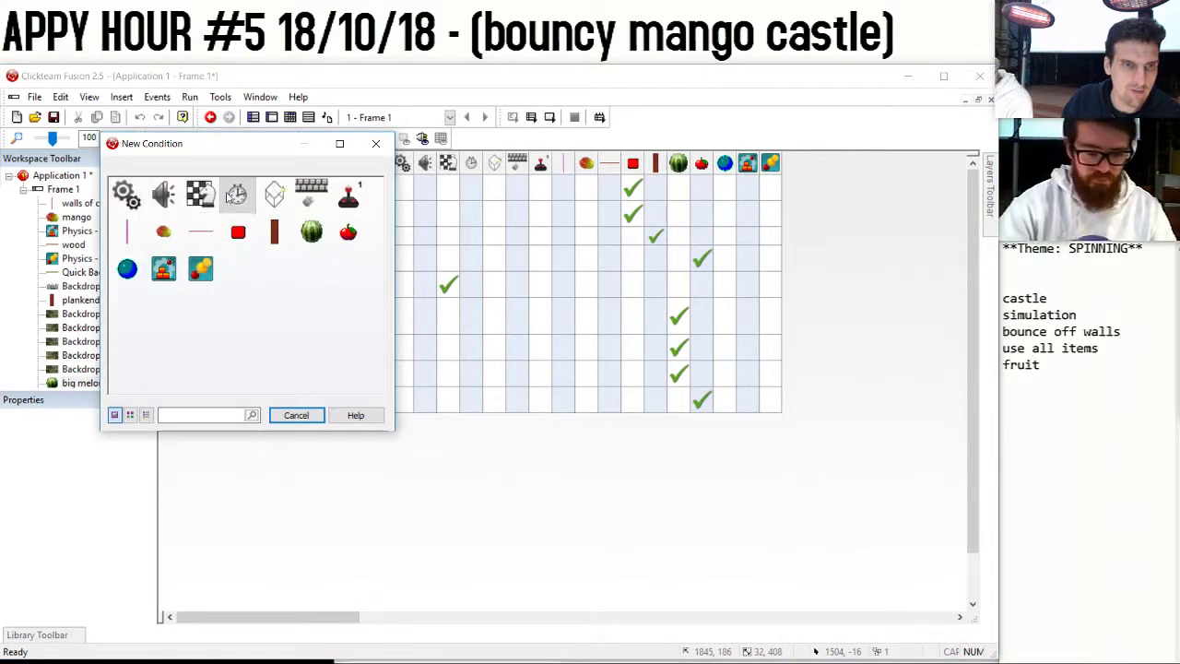
pyautogui.click(237, 193)
pyautogui.click(276, 201)
pyautogui.click(521, 419)
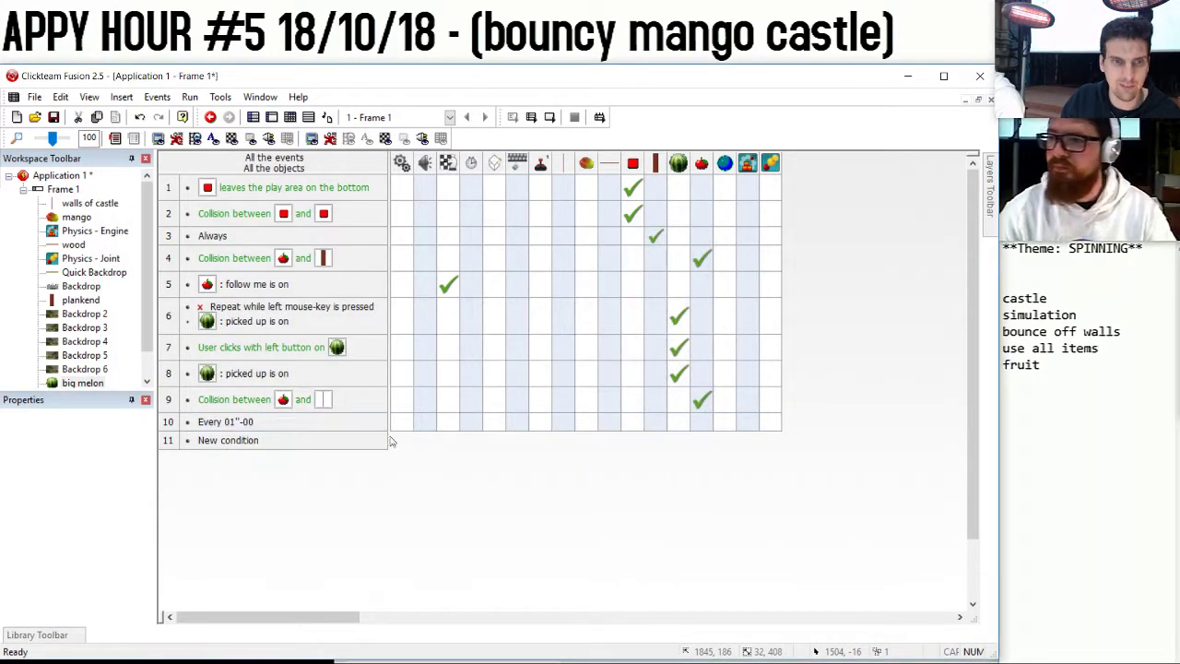
pyautogui.click(244, 422)
pyautogui.rightClick(245, 422)
pyautogui.click(281, 466)
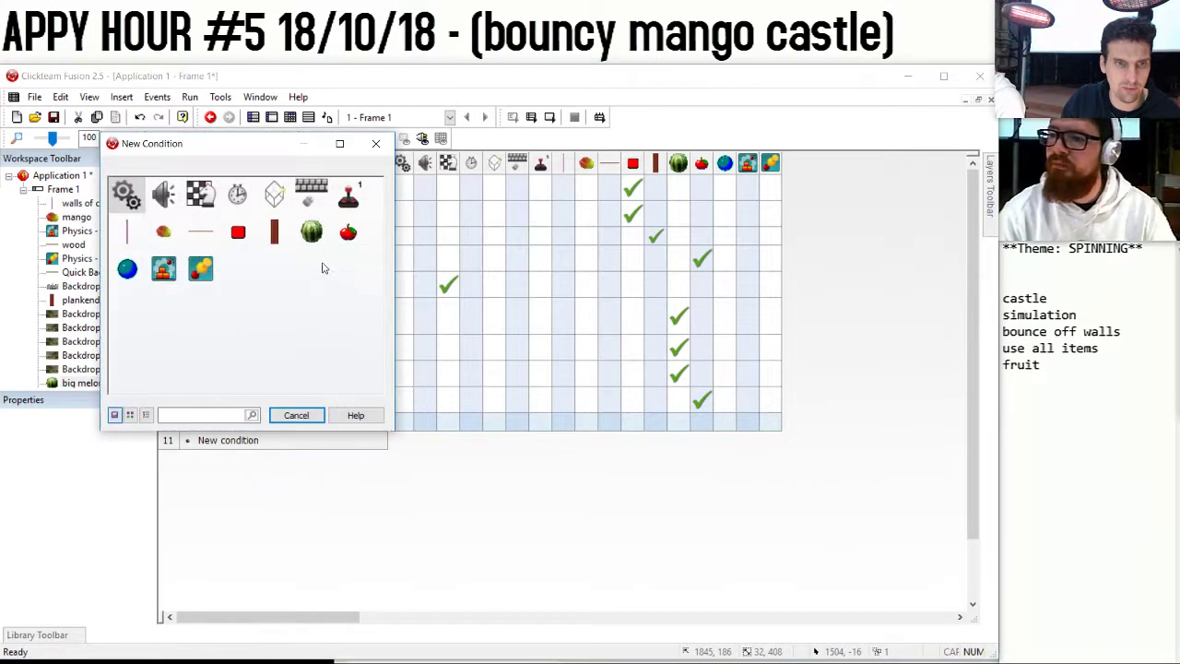
pyautogui.click(345, 232)
pyautogui.moveTo(425, 276)
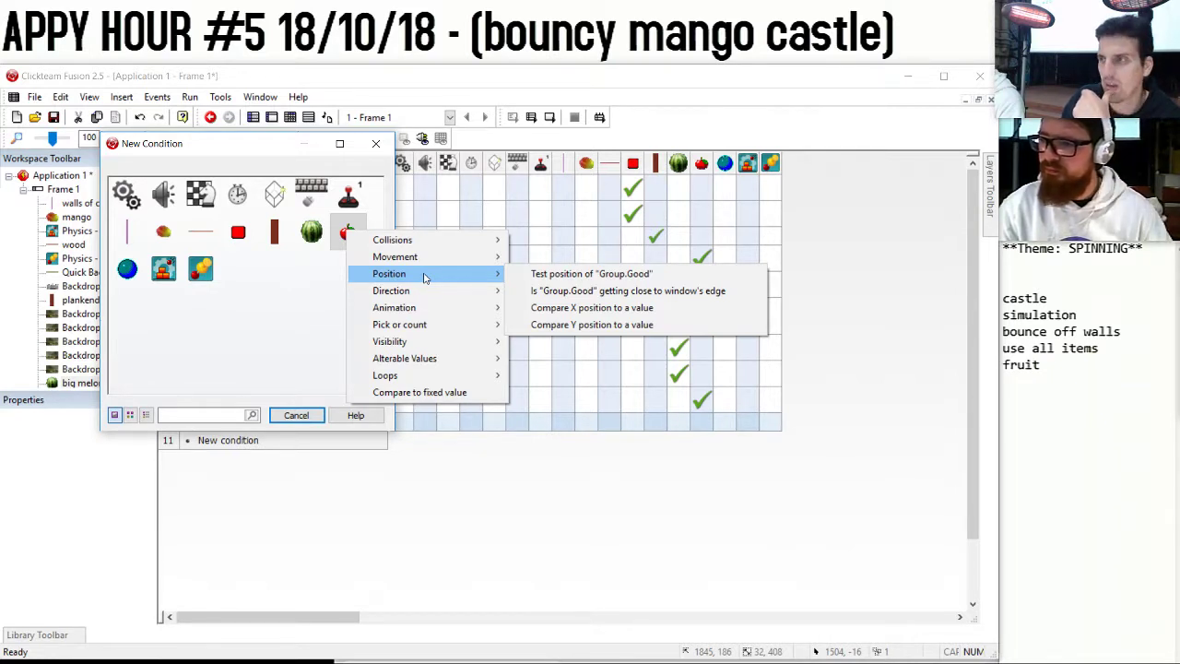
pyautogui.click(296, 414)
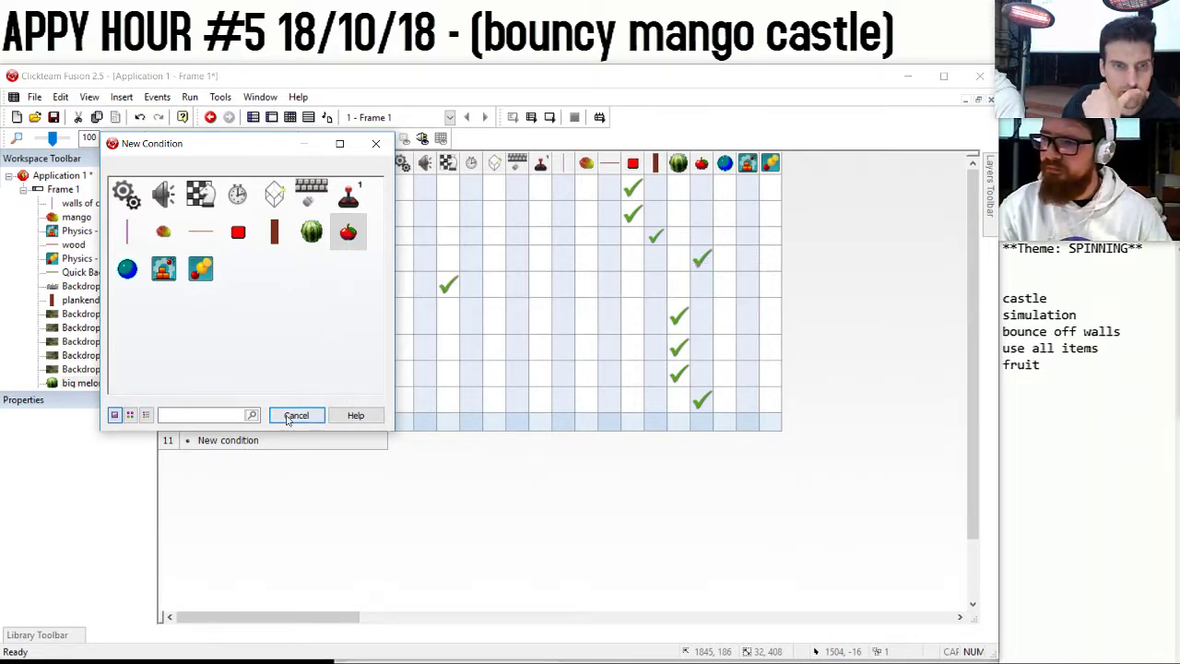
pyautogui.click(296, 415)
# Insert a new Active object in the frame at the start of the grass strip, beneath the catapult plank.
pyautogui.click(273, 118)
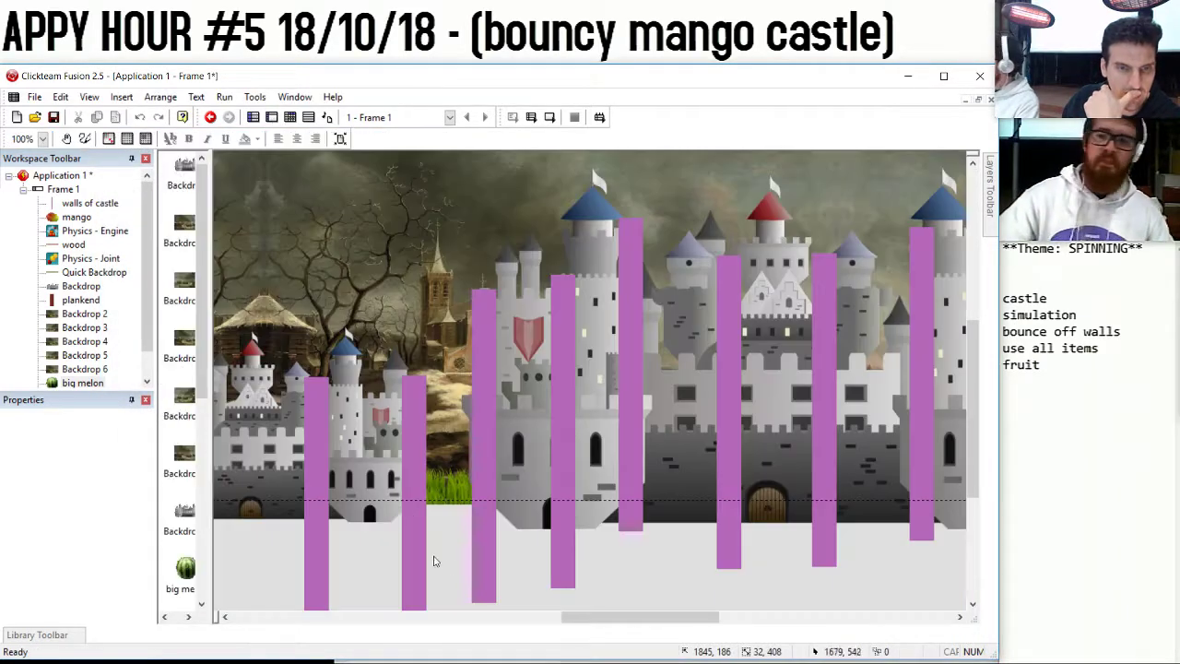
pyautogui.click(506, 616)
pyautogui.rightClick(406, 485)
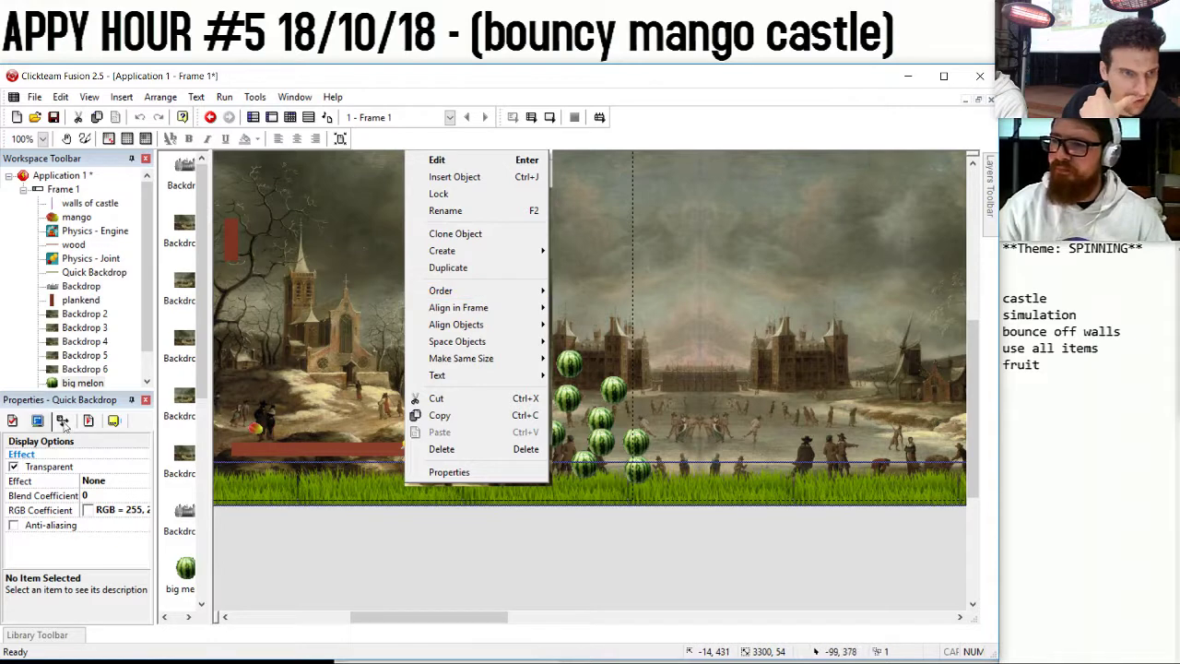
pyautogui.click(13, 420)
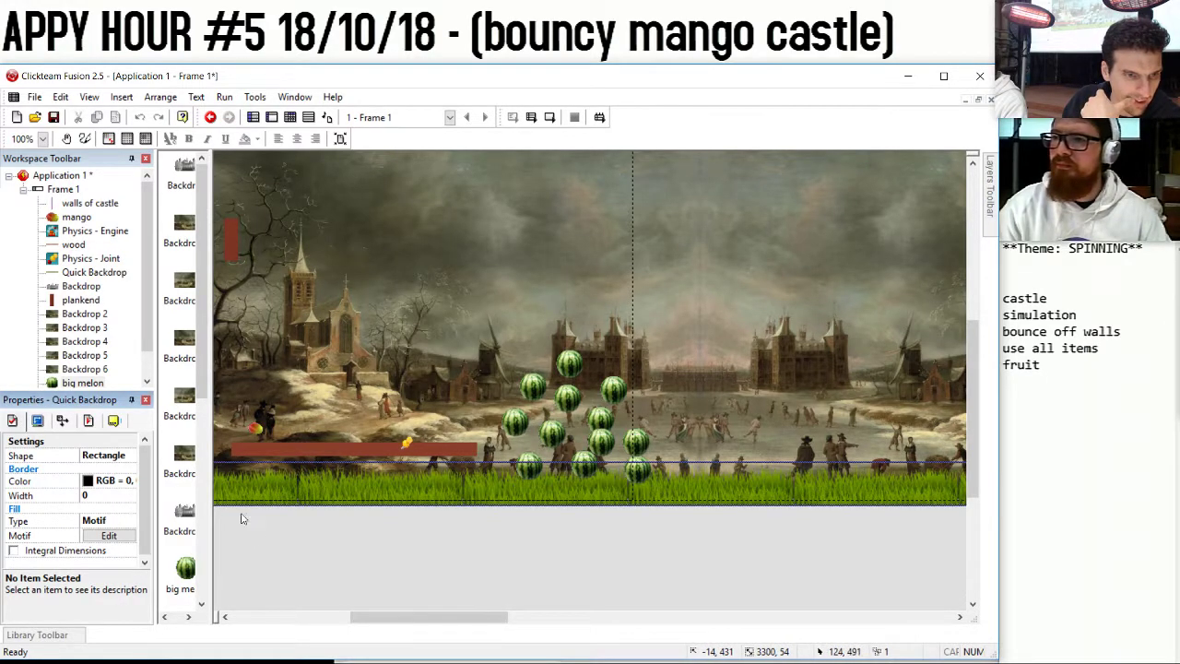
pyautogui.moveTo(403, 616); pyautogui.dragTo(339, 616)
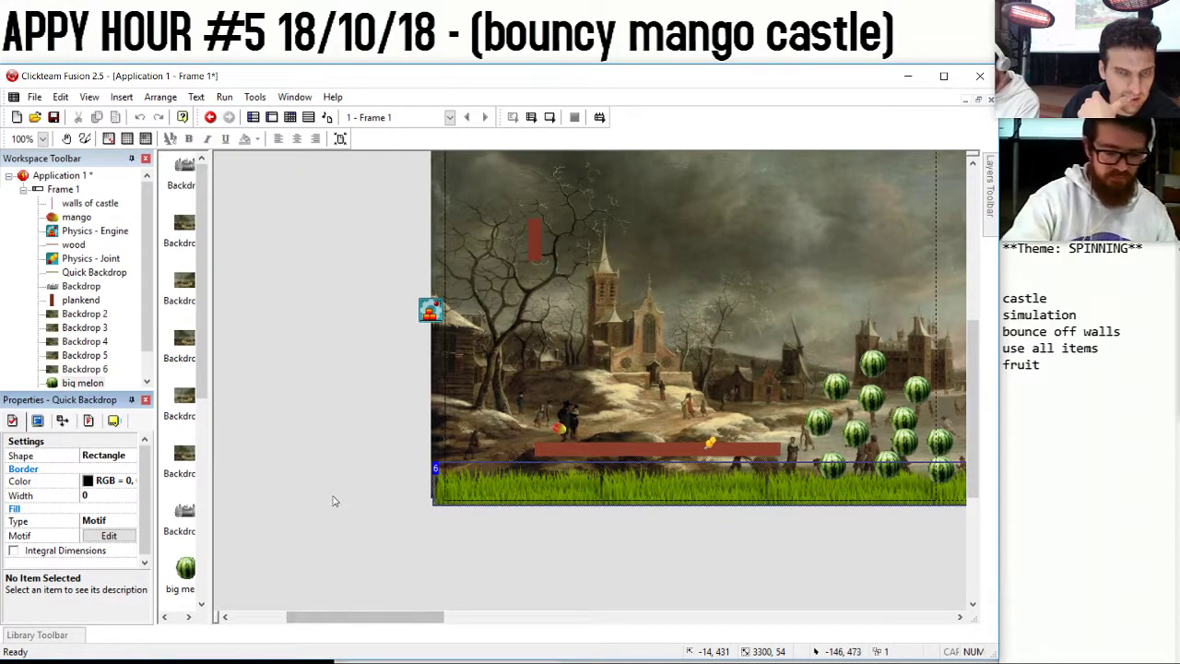
pyautogui.doubleClick(334, 501)
pyautogui.doubleClick(463, 247)
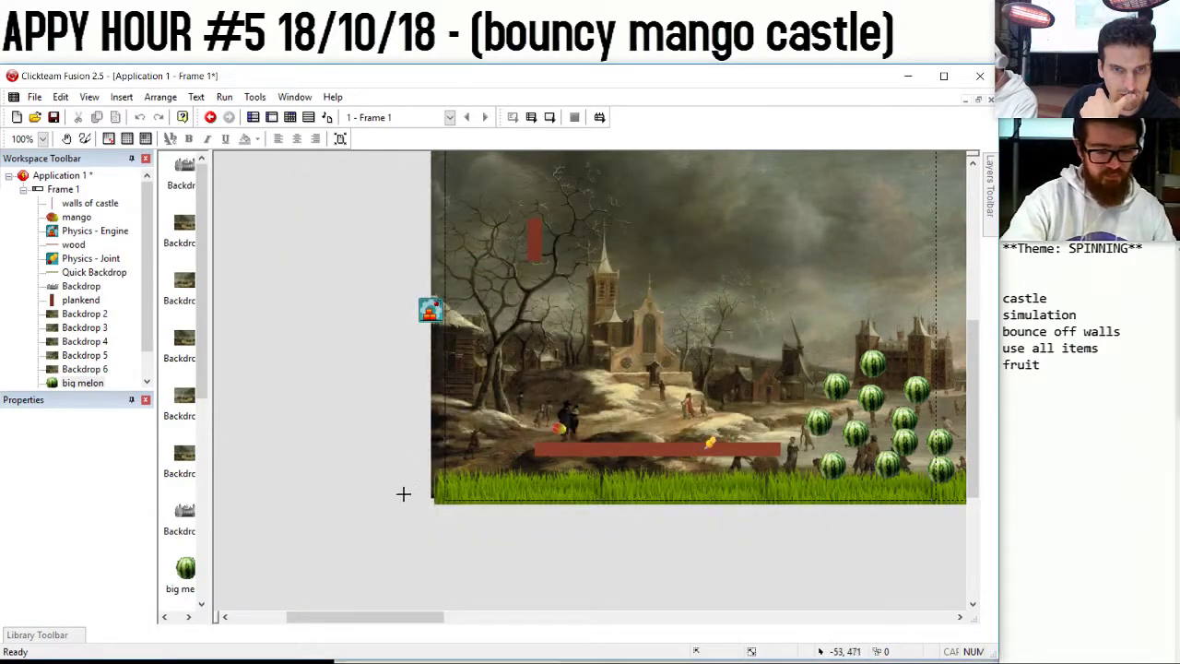
pyautogui.click(403, 504)
pyautogui.moveTo(457, 508); pyautogui.dragTo(460, 503)
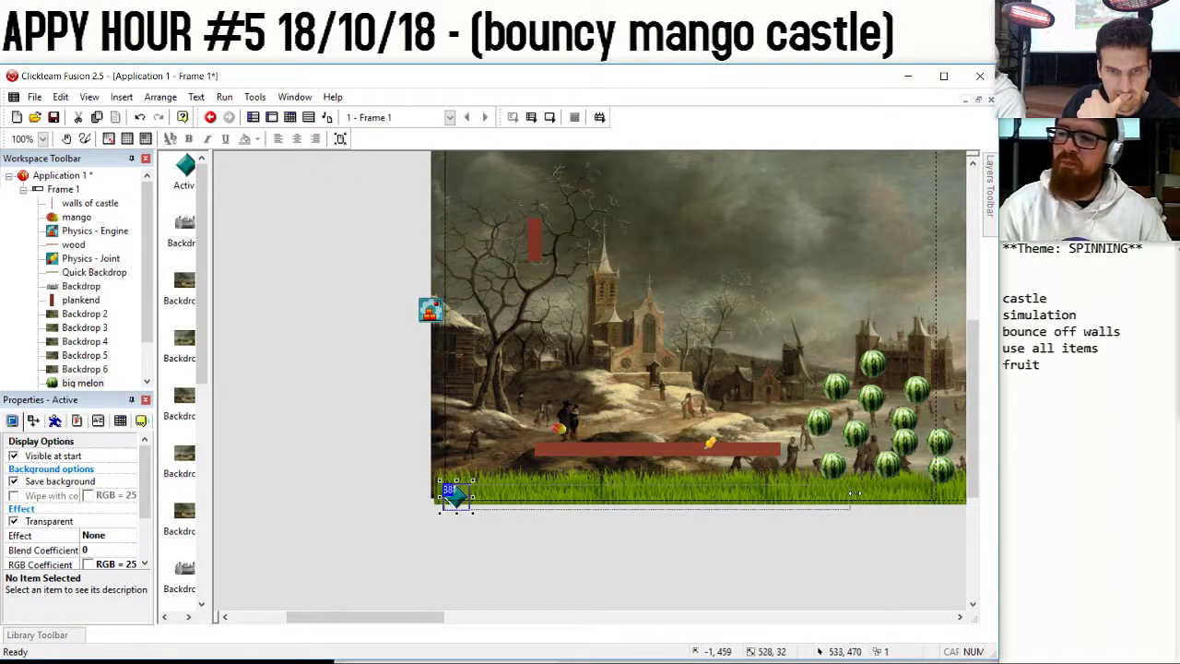
# Stretch the new Active object into a long bar, setting its X position to 0 and its width to 3300.
pyautogui.moveTo(851, 494); pyautogui.dragTo(855, 496)
pyautogui.click(54, 421)
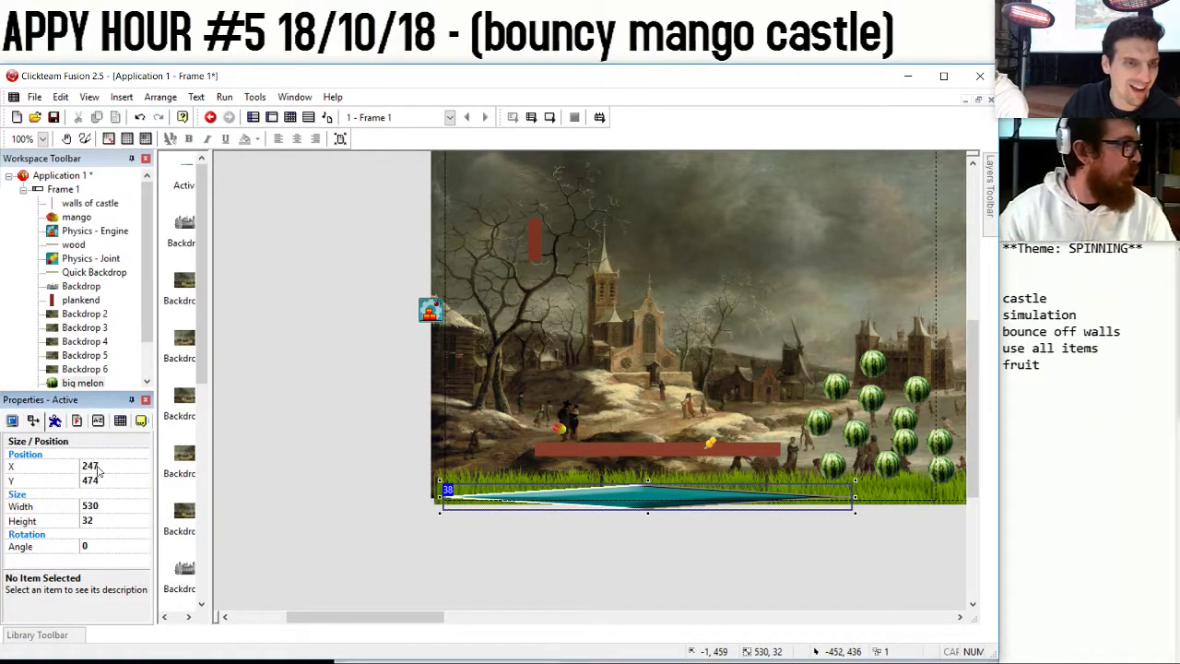
pyautogui.click(90, 467)
pyautogui.write('0')
pyautogui.click(89, 473)
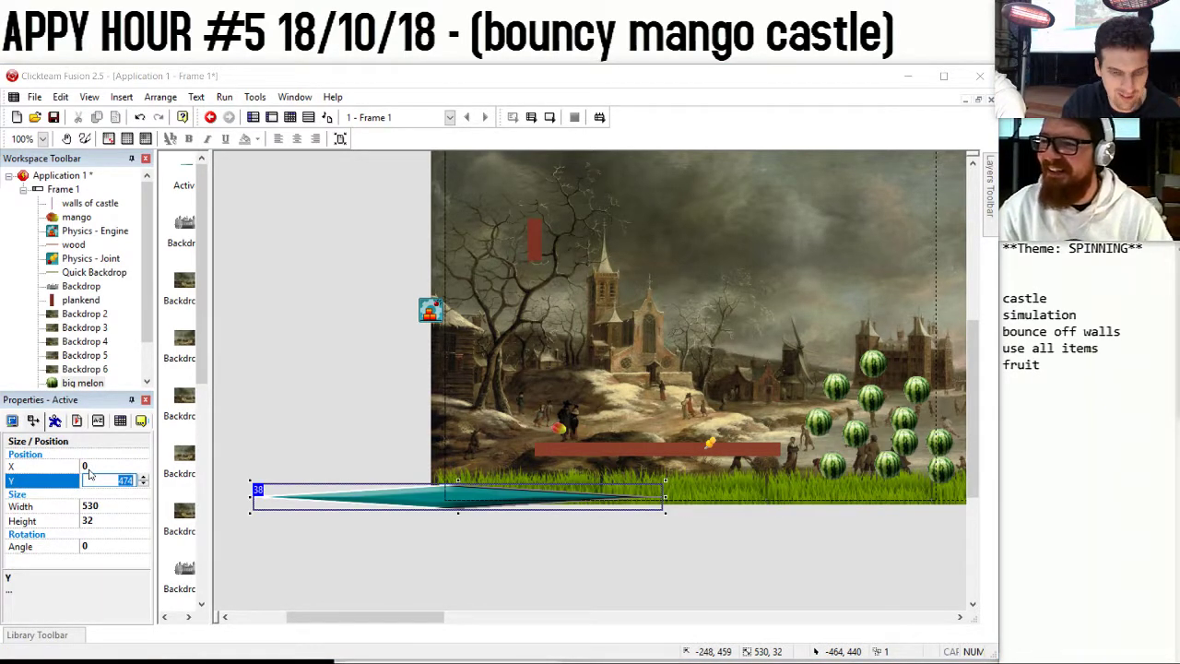
pyautogui.press('Tab')
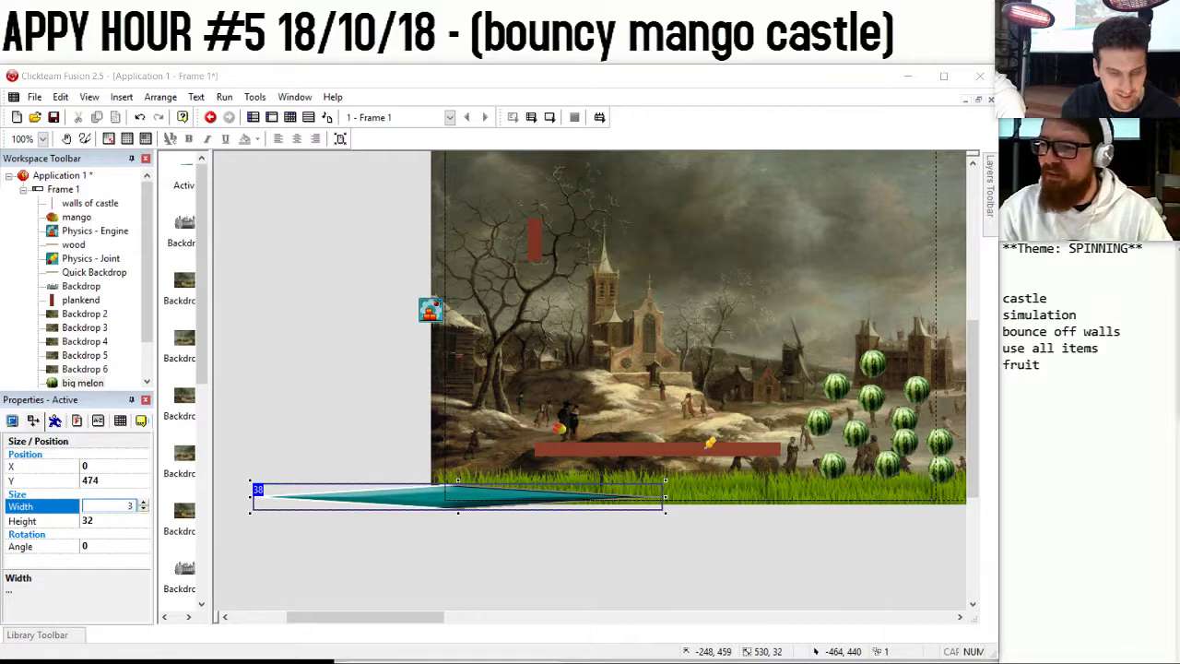
pyautogui.write('3300')
pyautogui.press('Return')
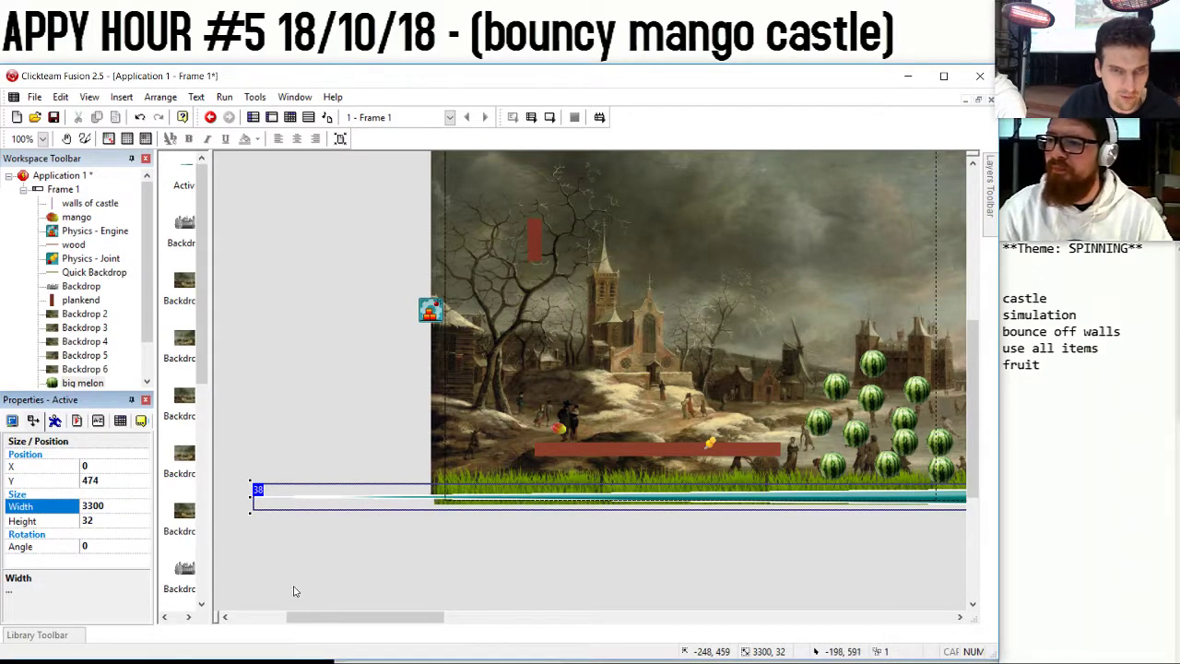
# Replace the bar's stretched diamond image with a solid blue fill across its whole frame.
pyautogui.doubleClick(526, 501)
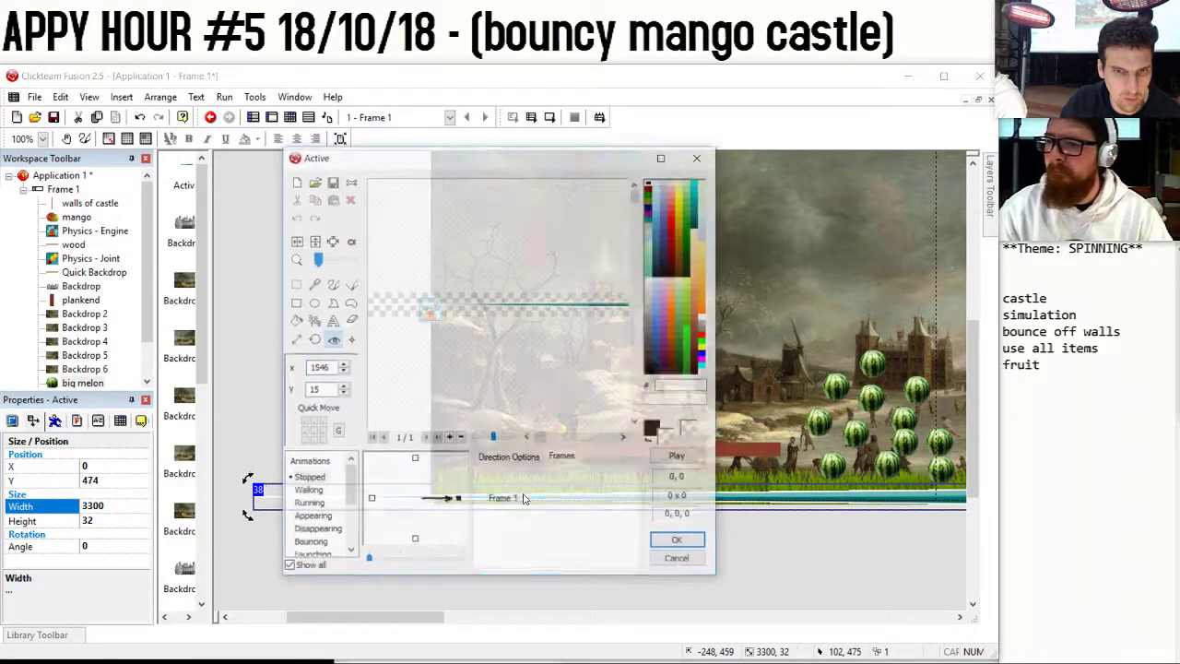
pyautogui.click(295, 320)
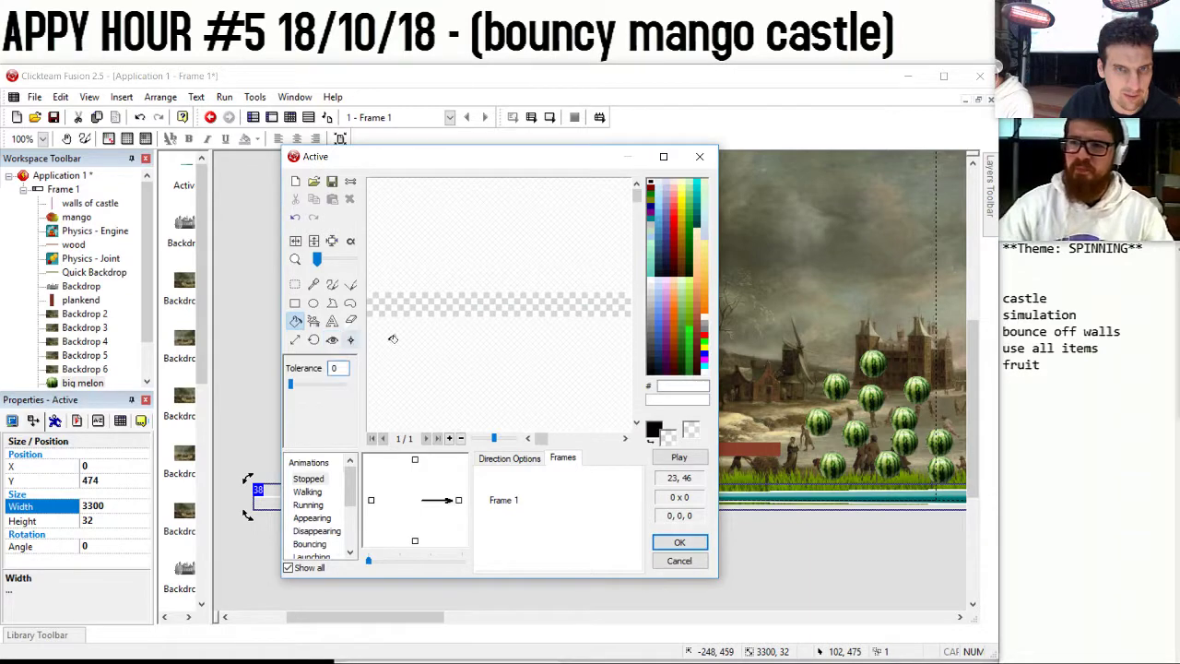
pyautogui.click(660, 344)
pyautogui.click(498, 304)
pyautogui.click(680, 542)
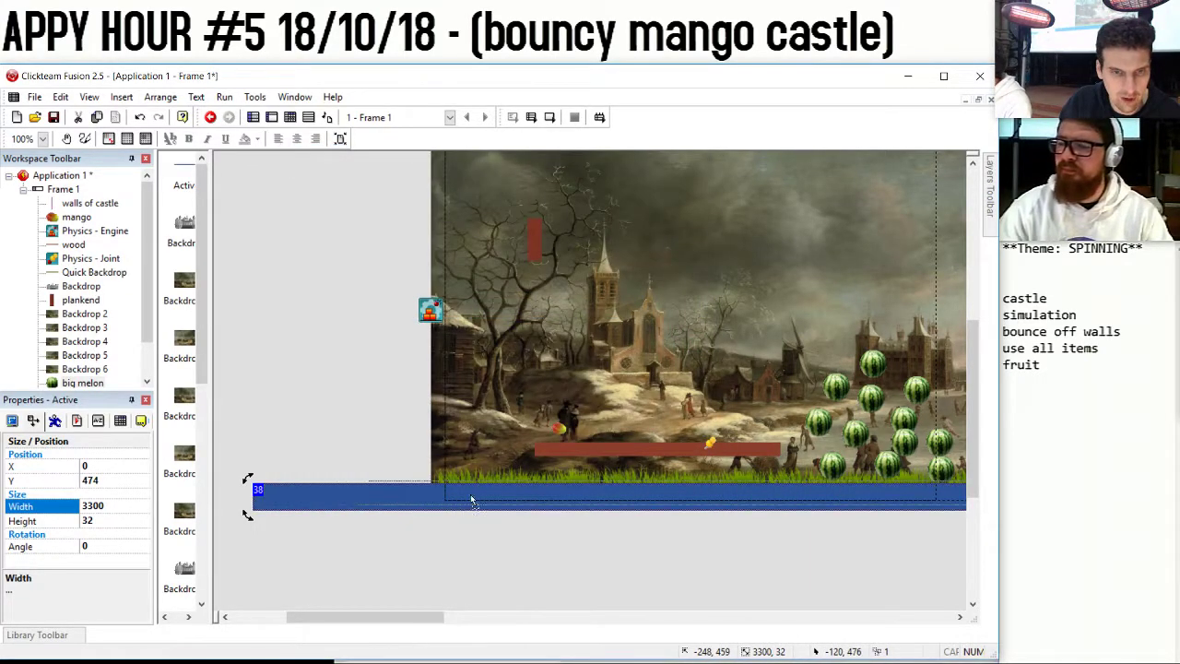
# Move the blue bar so it spans the full length of the grass, checking its far end.
pyautogui.moveTo(529, 504); pyautogui.dragTo(706, 503)
pyautogui.moveTo(434, 617); pyautogui.dragTo(879, 620)
pyautogui.scroll(1, 27, 439)
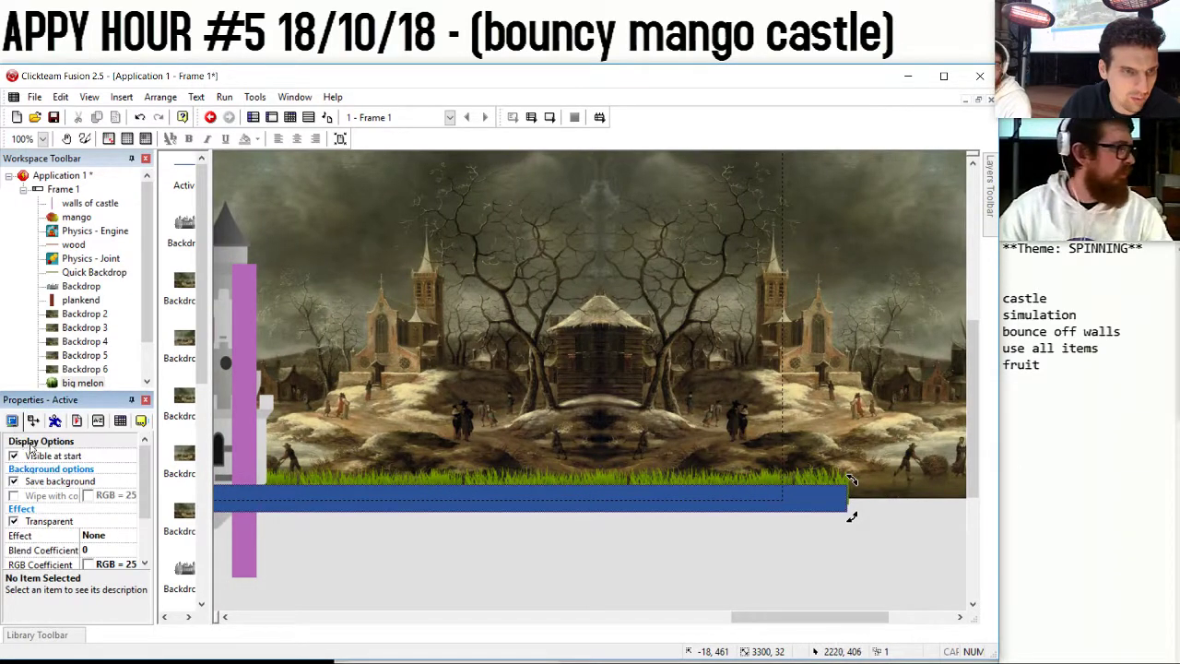
# Make the blue bar invisible at start and rename it "floor".
pyautogui.press('F2')
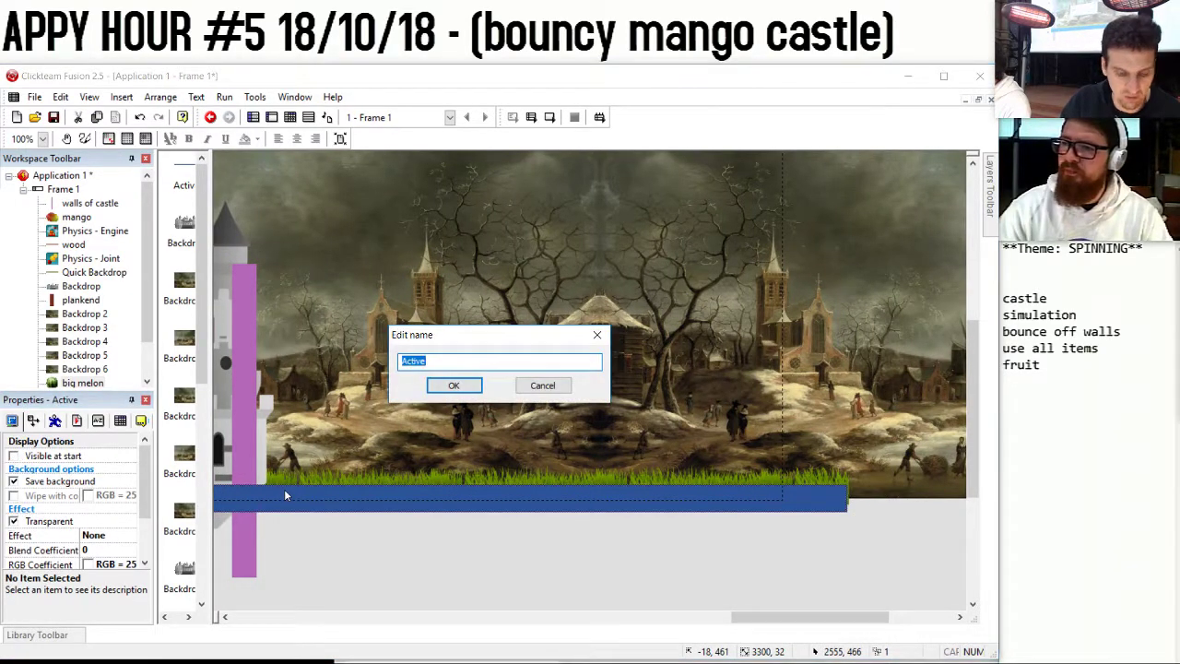
pyautogui.write('floor')
pyautogui.press('Return')
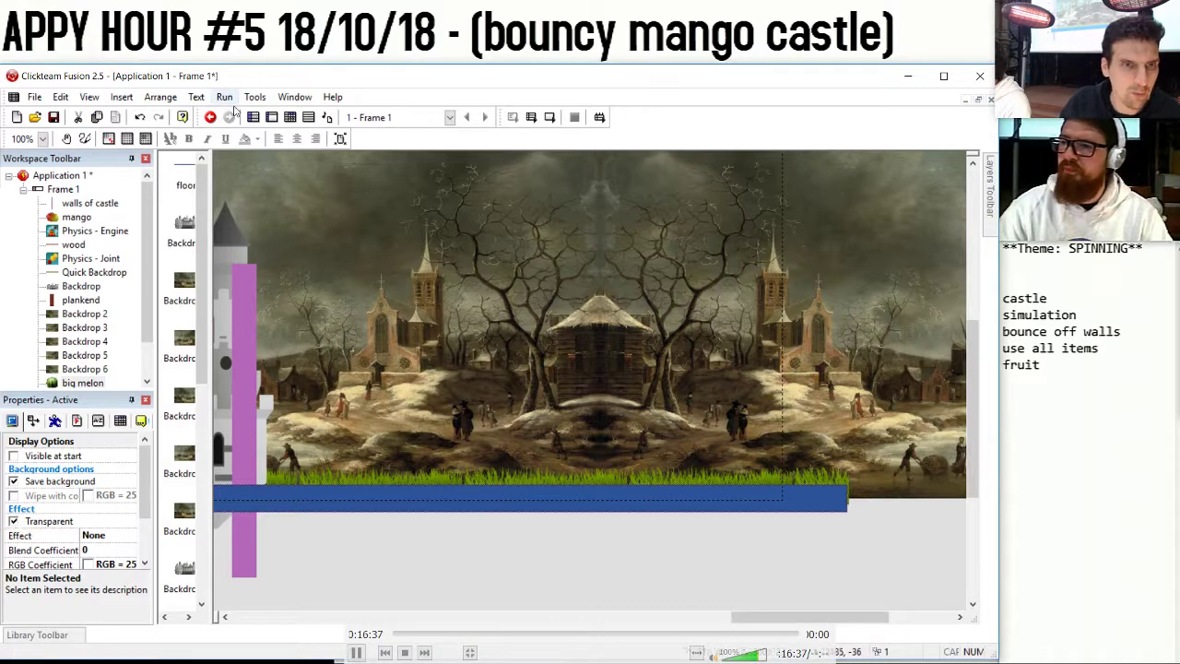
# Add a second condition to the every-1-second event: the red fruit object is overlapping the floor object.
pyautogui.click(271, 117)
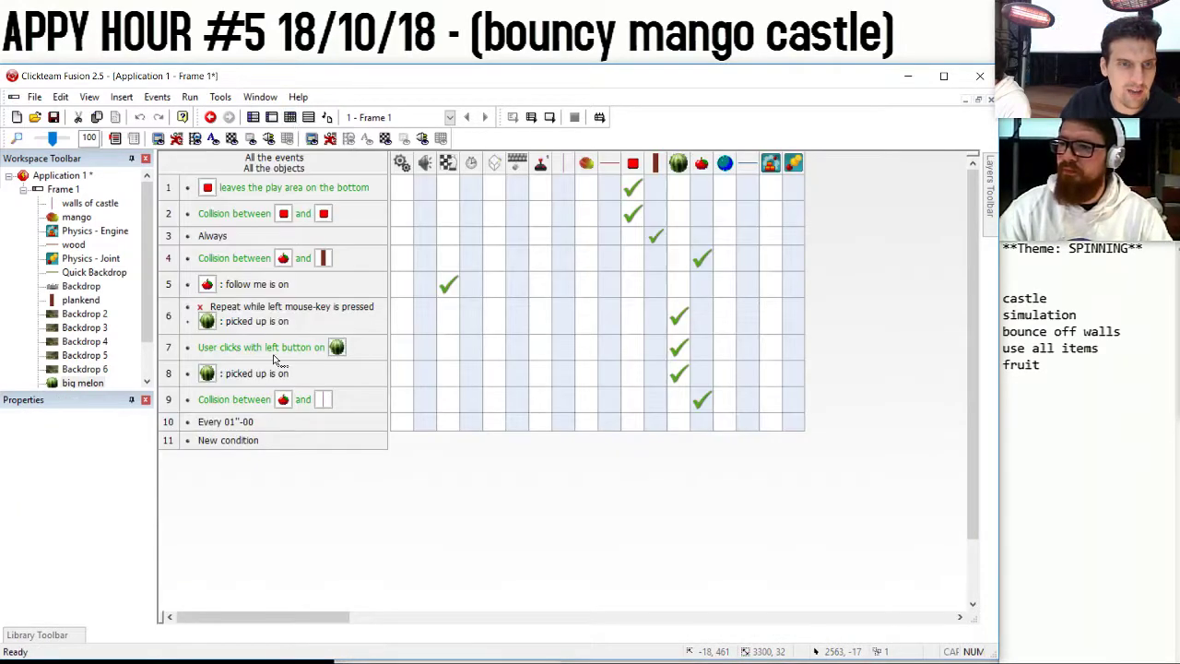
pyautogui.rightClick(251, 424)
pyautogui.click(281, 451)
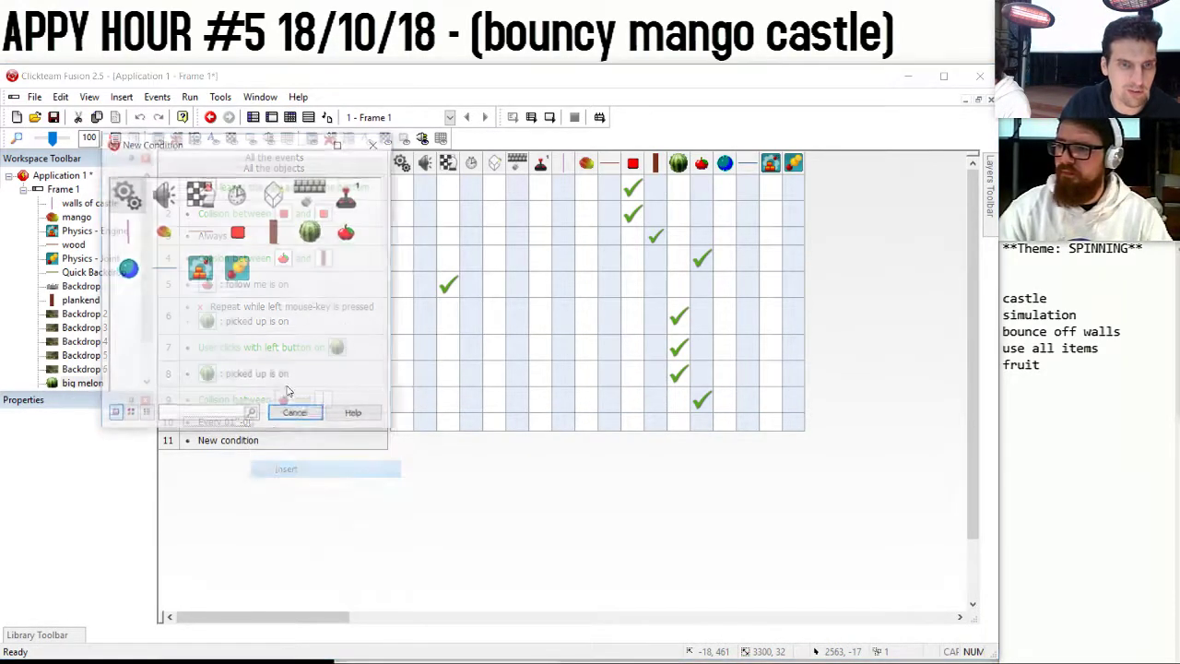
pyautogui.click(312, 230)
pyautogui.moveTo(384, 240)
pyautogui.click(562, 256)
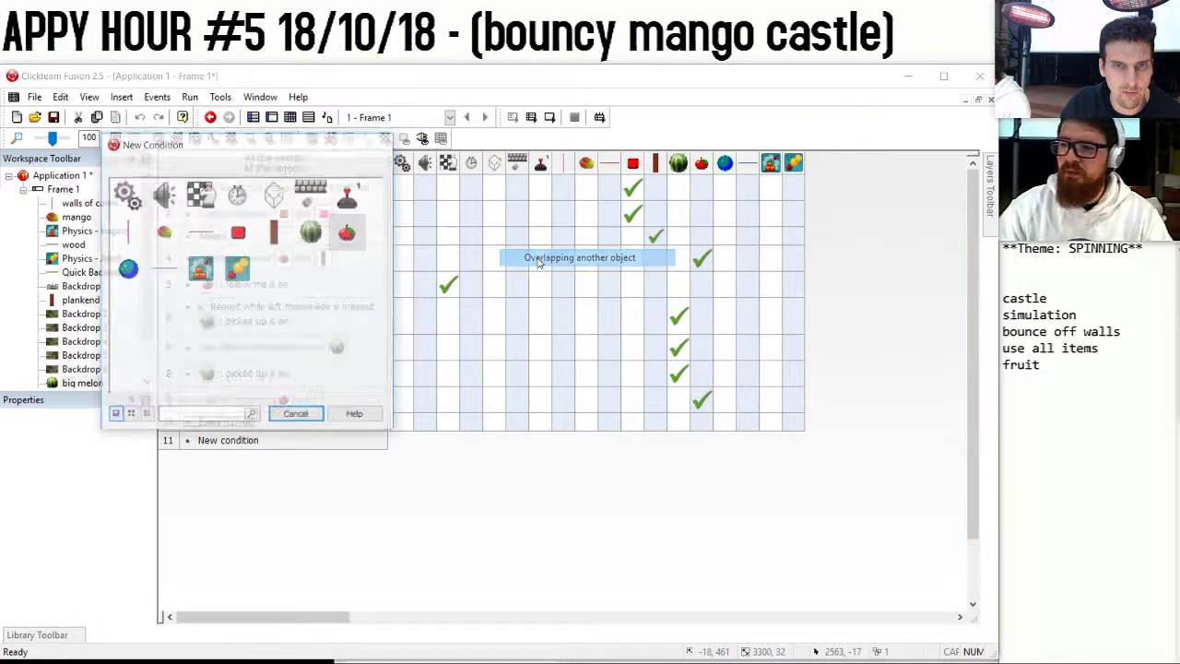
pyautogui.doubleClick(162, 226)
# Give the timed floor-overlap event an action that adds to the red fruit object's alterable value.
pyautogui.click(701, 433)
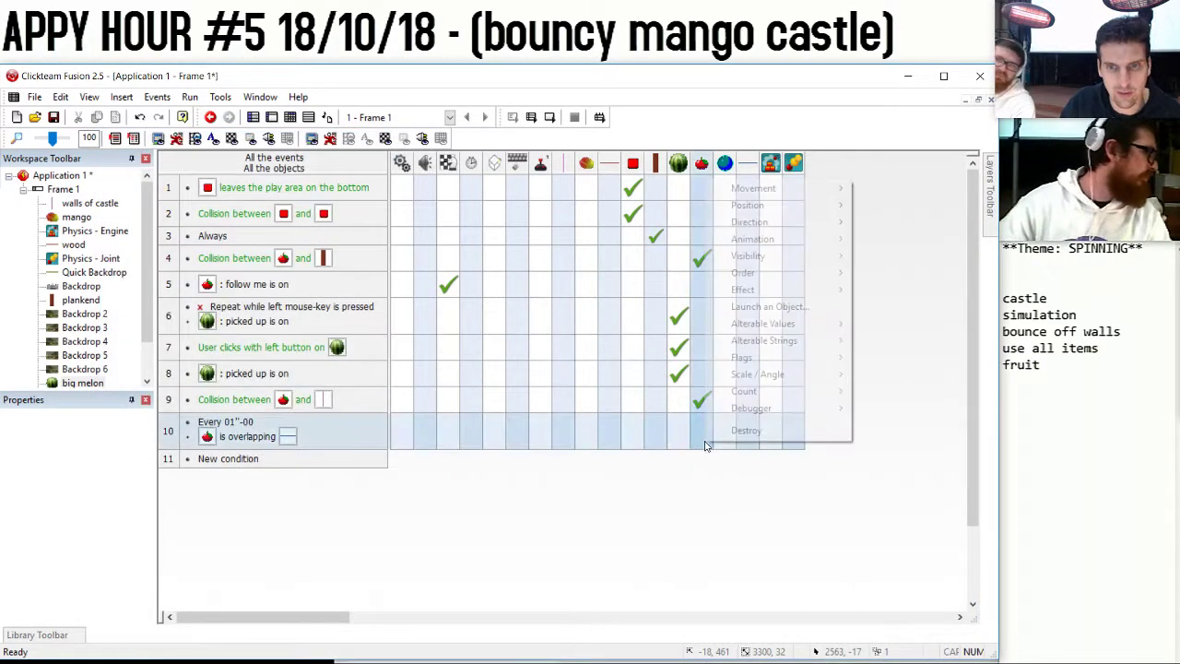
pyautogui.moveTo(821, 323)
pyautogui.click(872, 340)
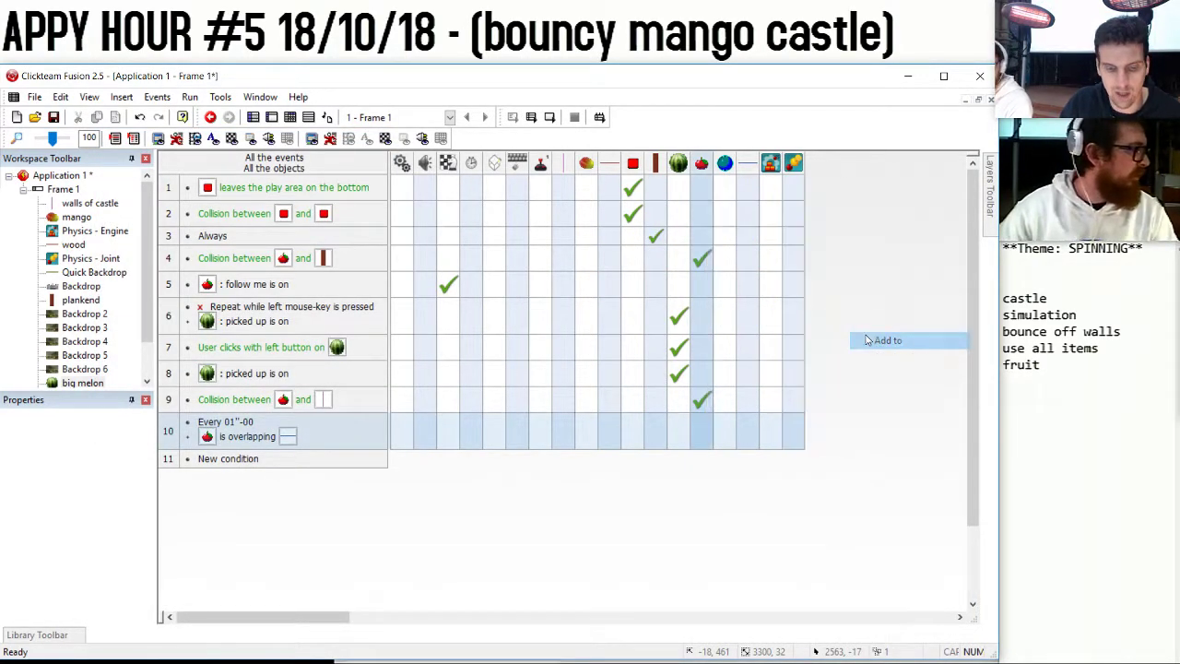
pyautogui.press('Return')
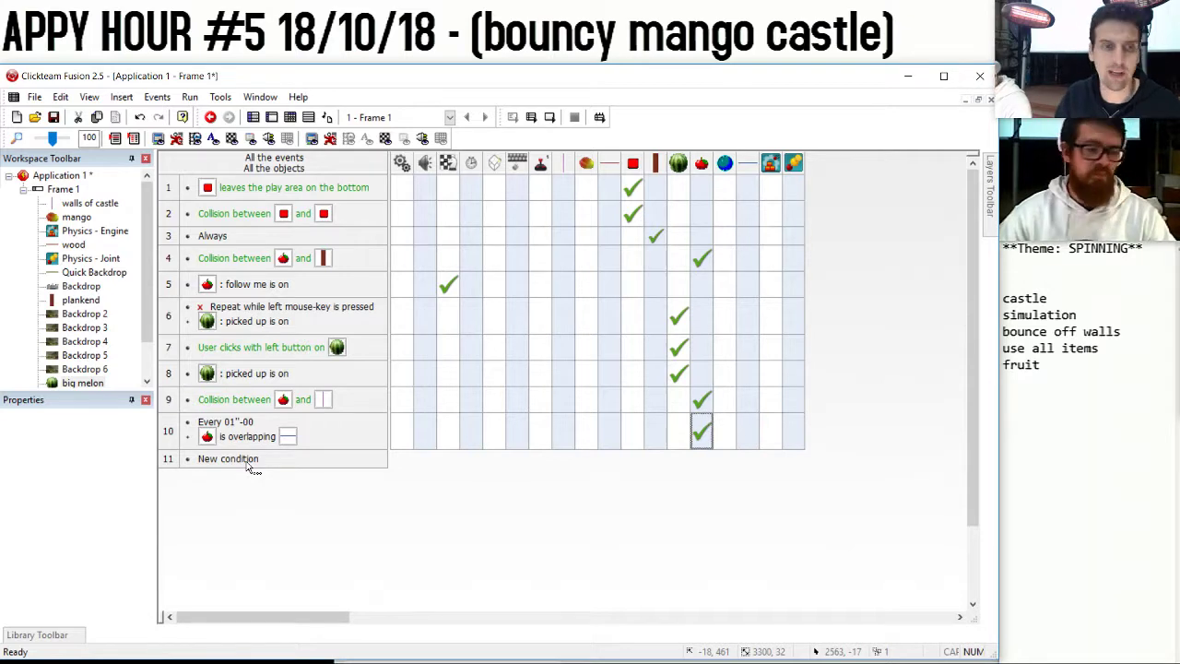
pyautogui.click(707, 430)
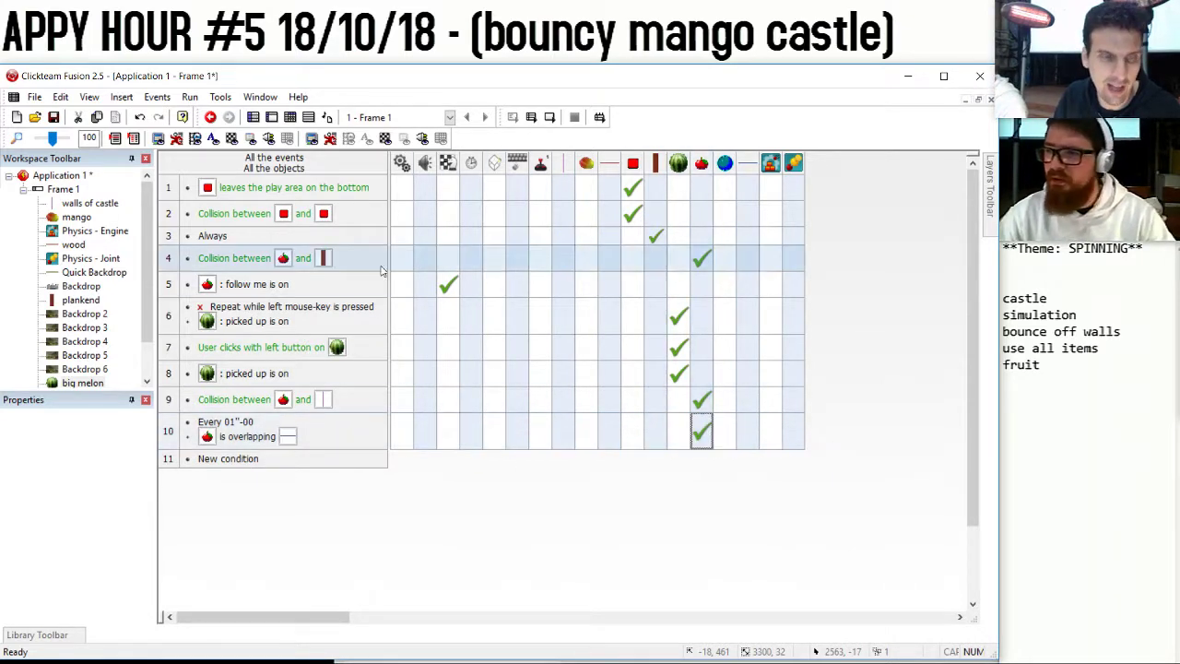
# Create a new event with the condition that Alterable Value A of the red fruit object is greater than 2.
pyautogui.click(242, 459)
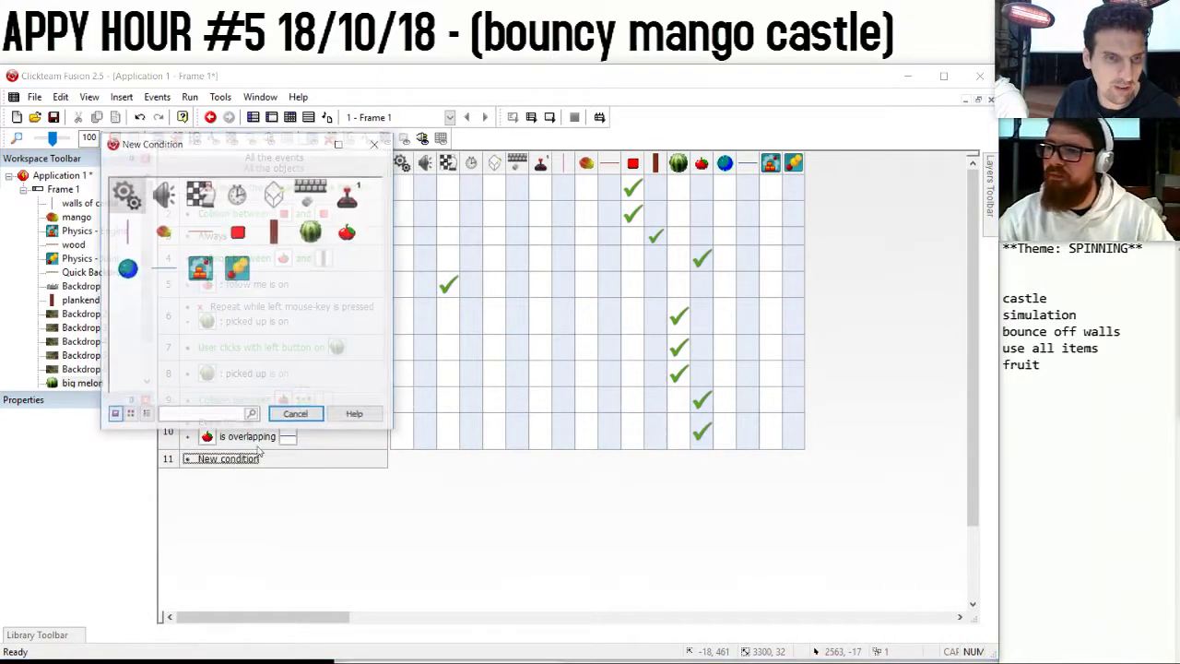
pyautogui.click(348, 232)
pyautogui.moveTo(458, 360)
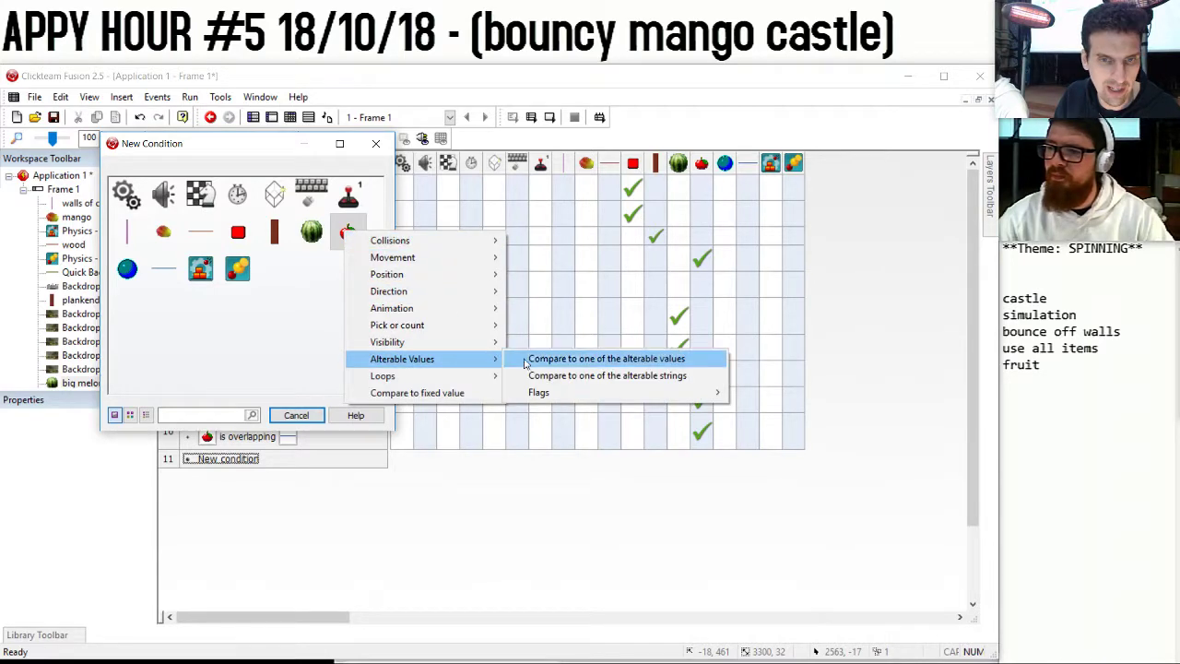
pyautogui.click(544, 360)
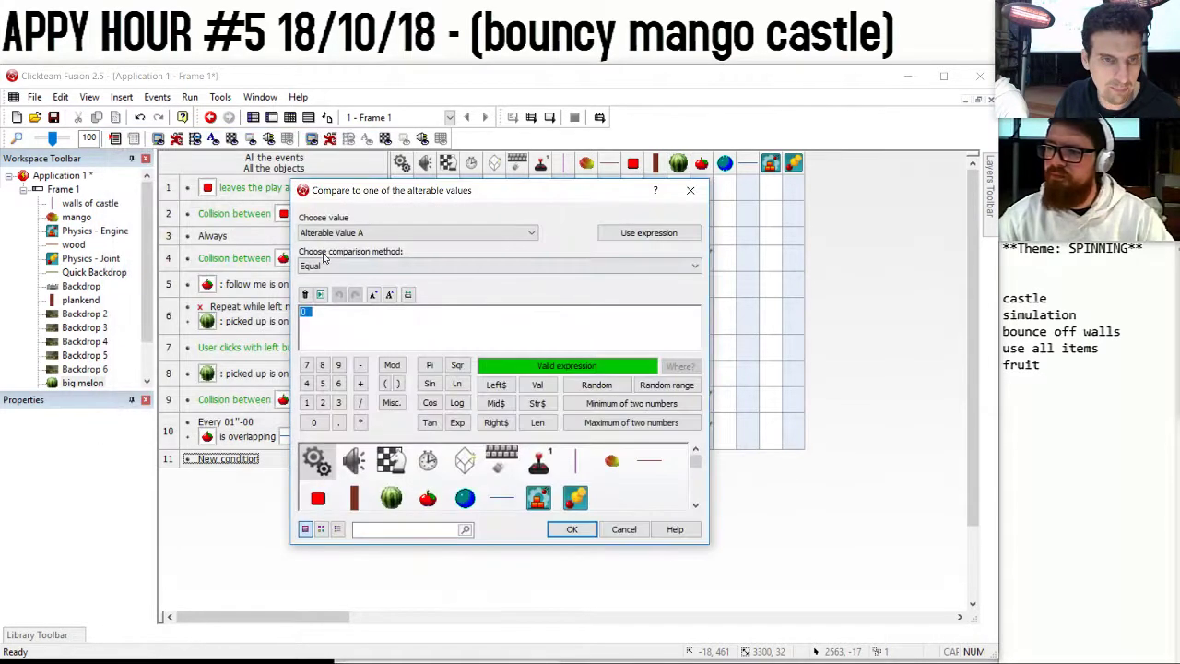
pyautogui.click(341, 266)
pyautogui.click(338, 330)
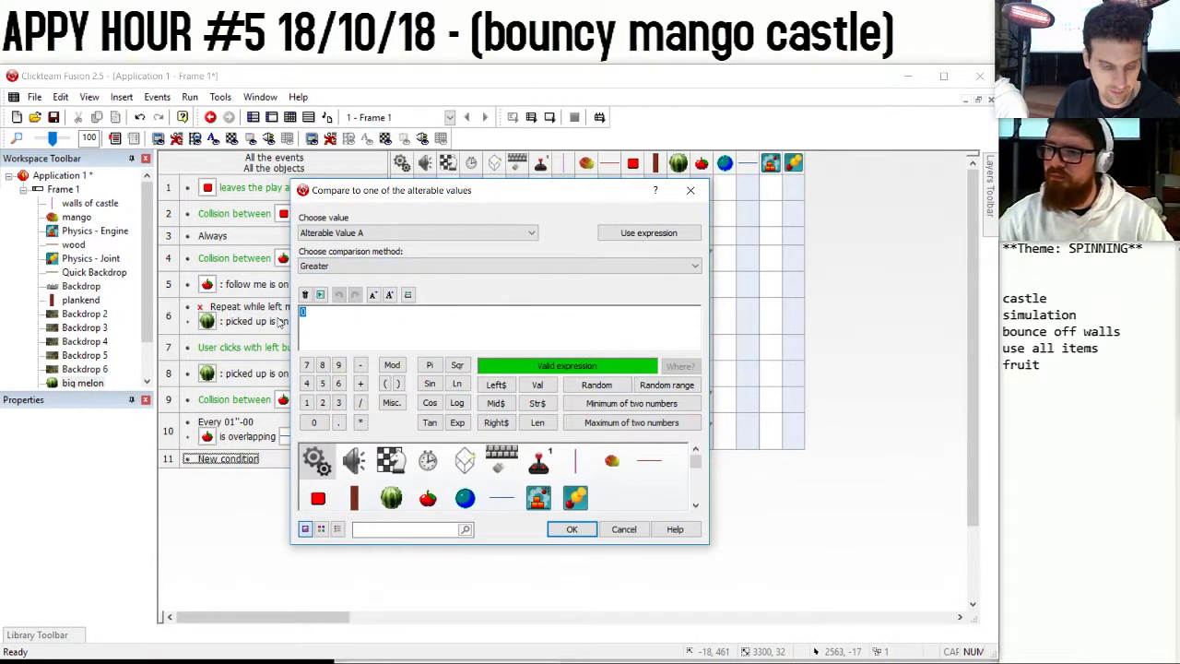
pyautogui.write('2')
pyautogui.press('Return')
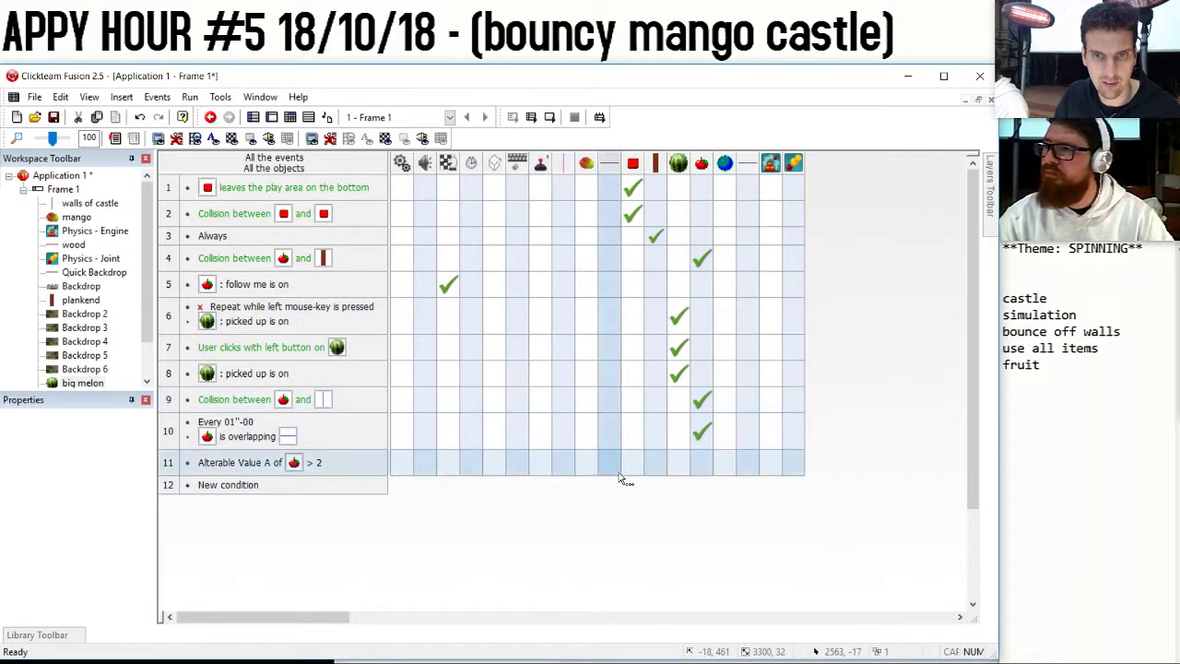
# Add an action that destroys the red fruit object to the Alterable Value A event.
pyautogui.click(696, 469)
pyautogui.click(751, 445)
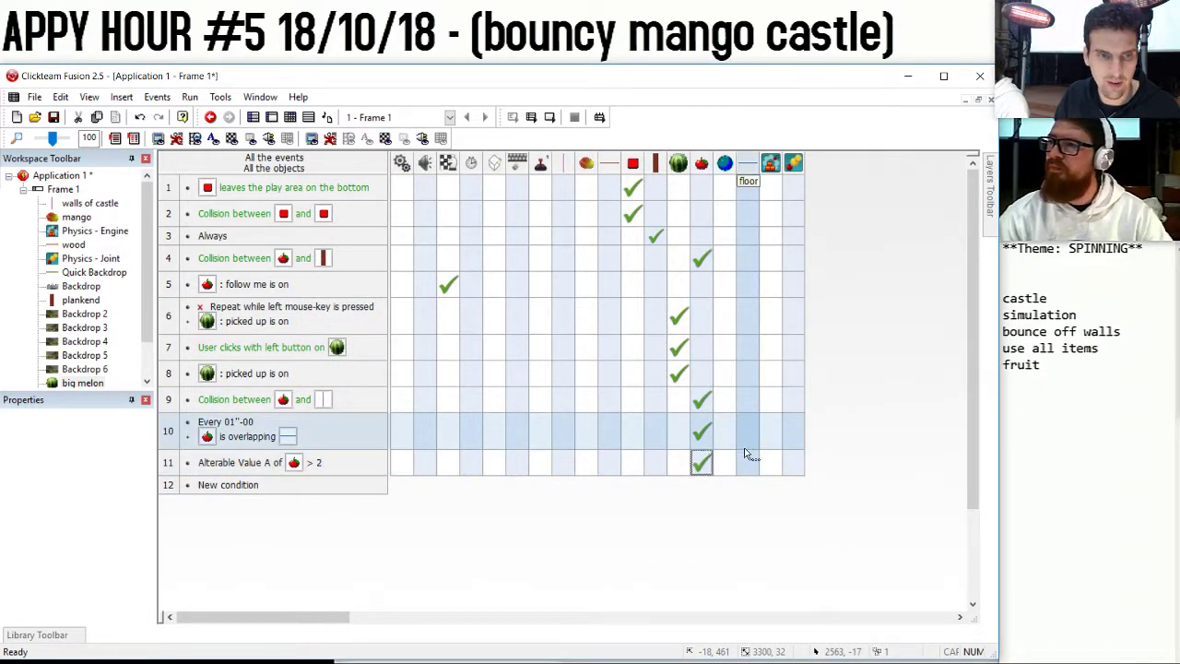
pyautogui.moveTo(683, 467); pyautogui.dragTo(694, 469)
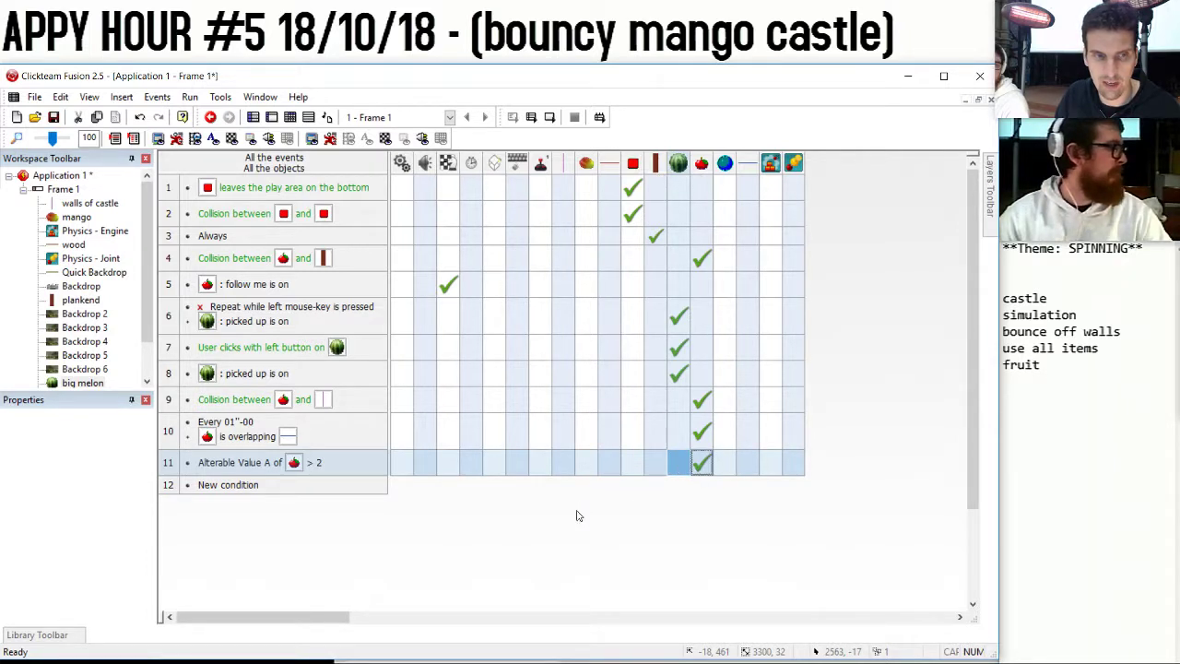
# Add a Create Object action to the same event that spawns a mango on the catapult plank at X 155, Y 403.
pyautogui.rightClick(496, 473)
pyautogui.click(530, 475)
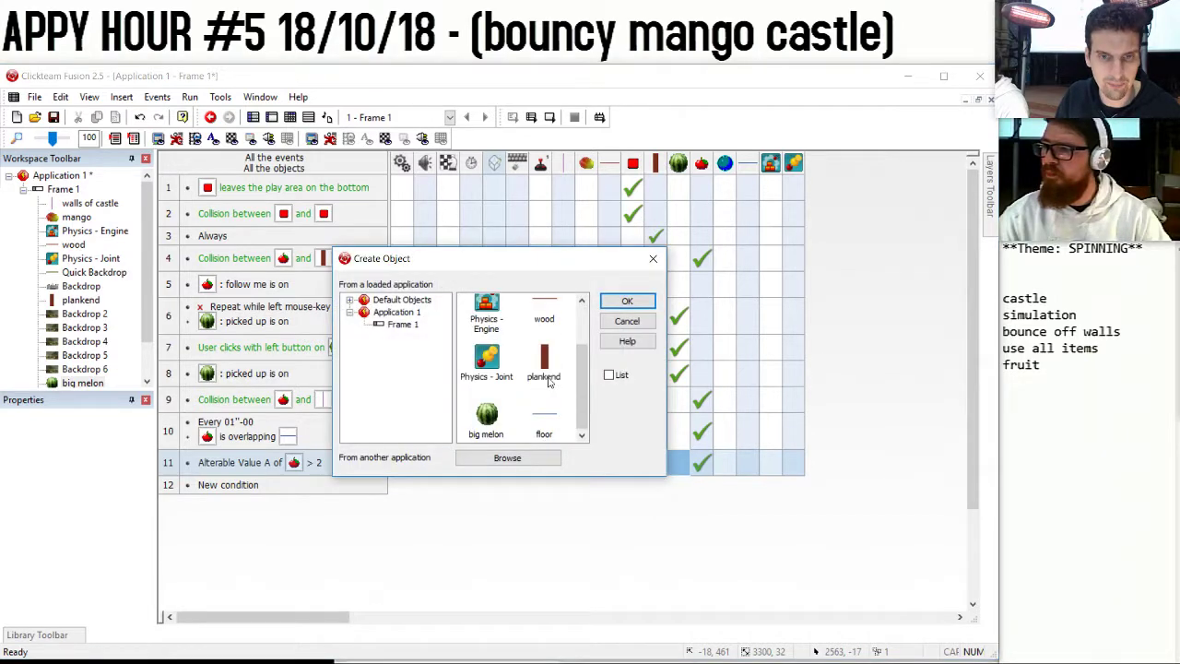
pyautogui.scroll(2, 546, 369)
pyautogui.doubleClick(545, 318)
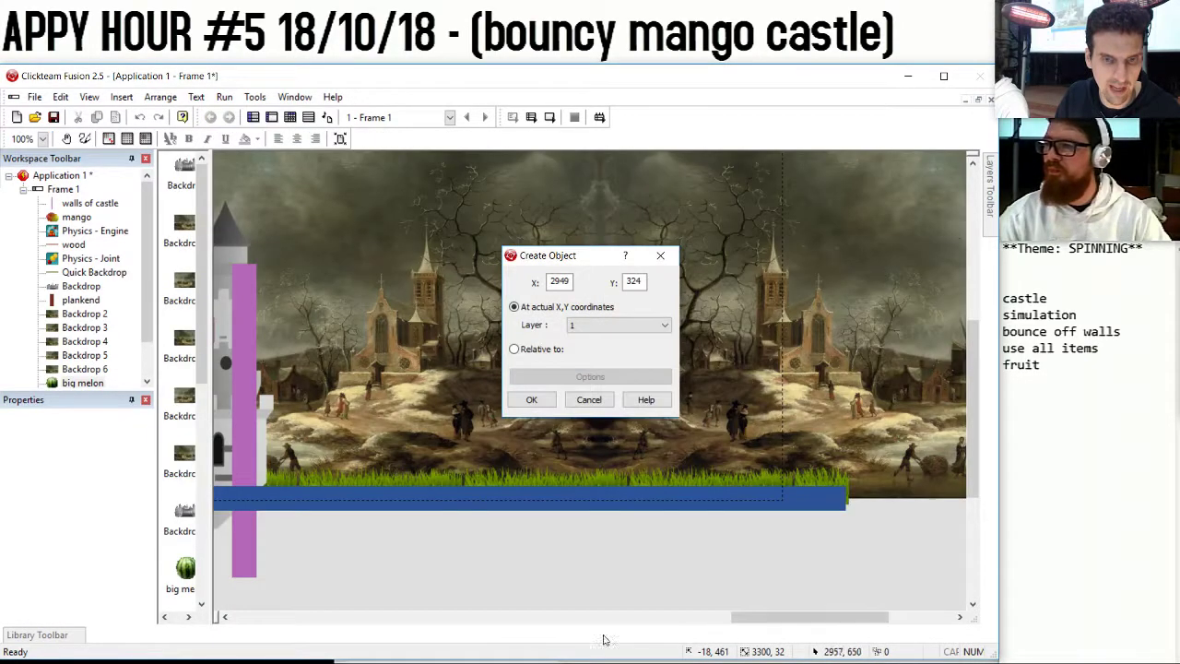
pyautogui.moveTo(765, 617); pyautogui.dragTo(346, 627)
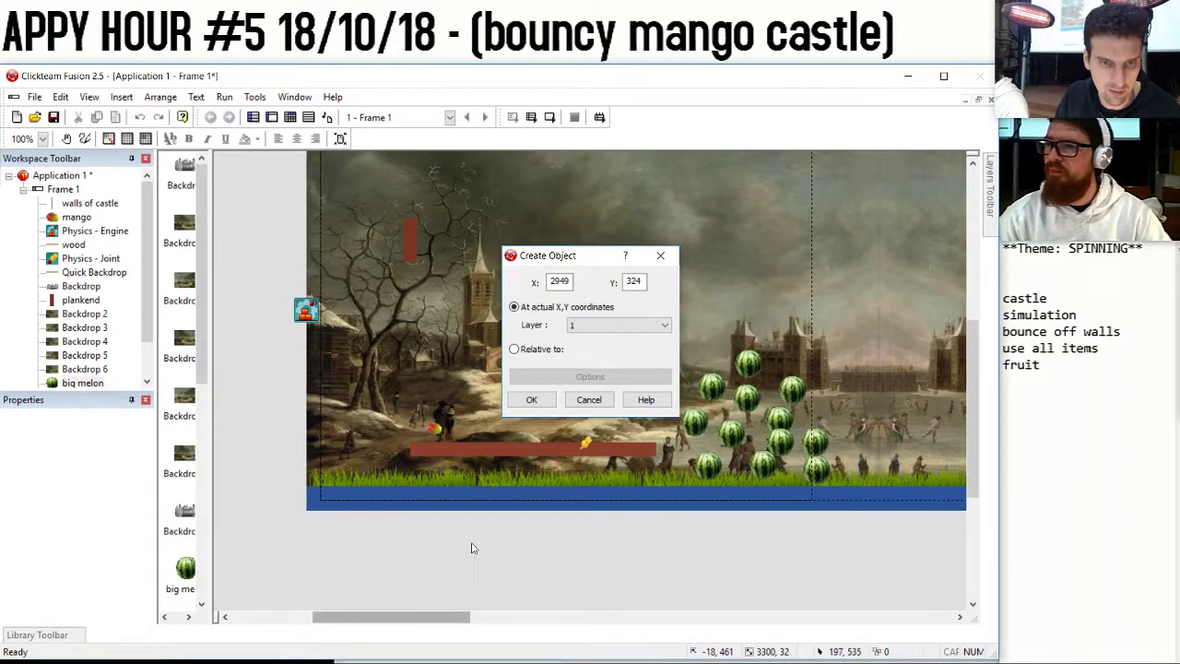
pyautogui.click(439, 445)
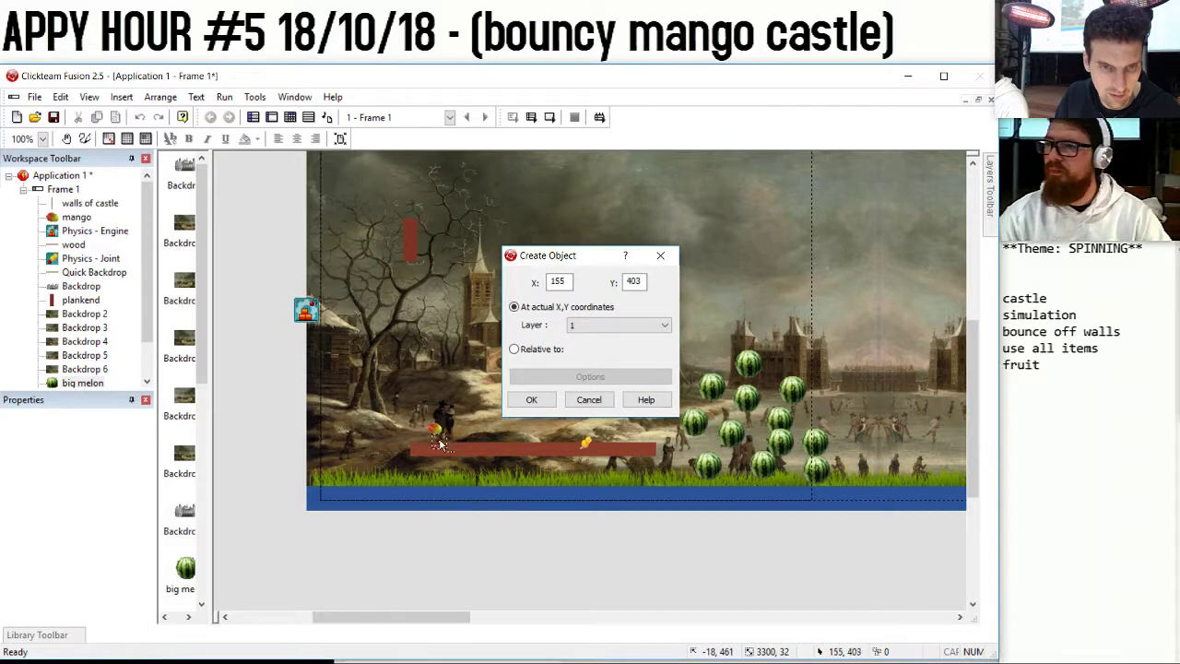
pyautogui.click(530, 403)
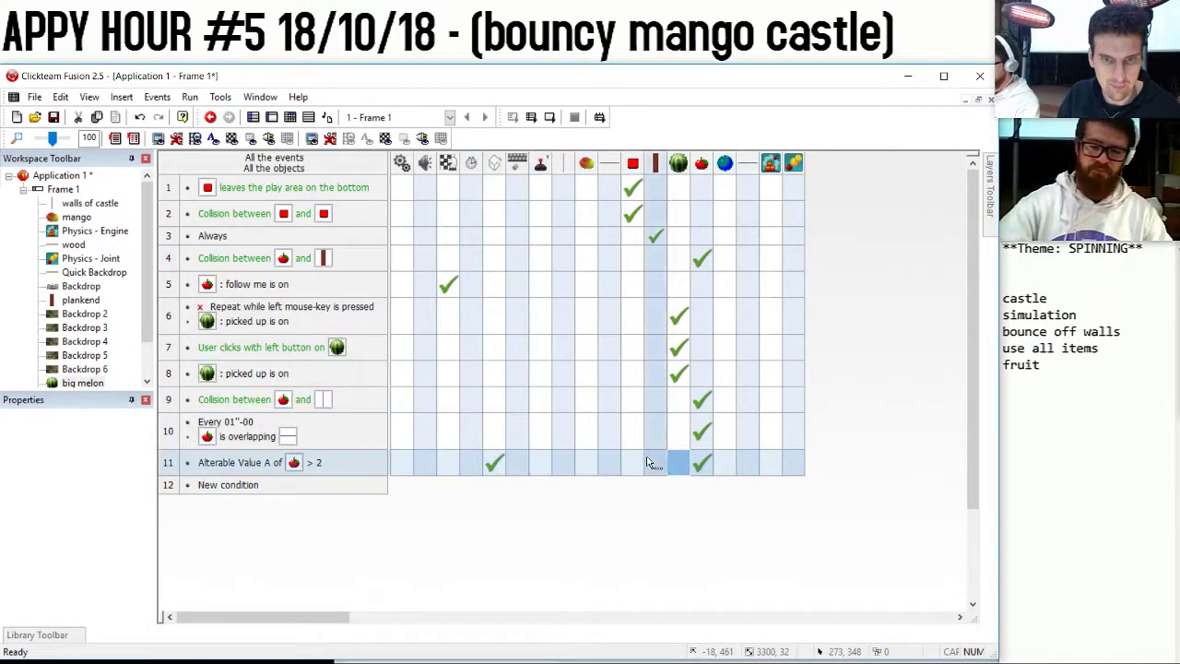
# Run the frame and drop a watermelon onto the raised end of the plank to test the mango's launch and respawn.
pyautogui.moveTo(497, 465)
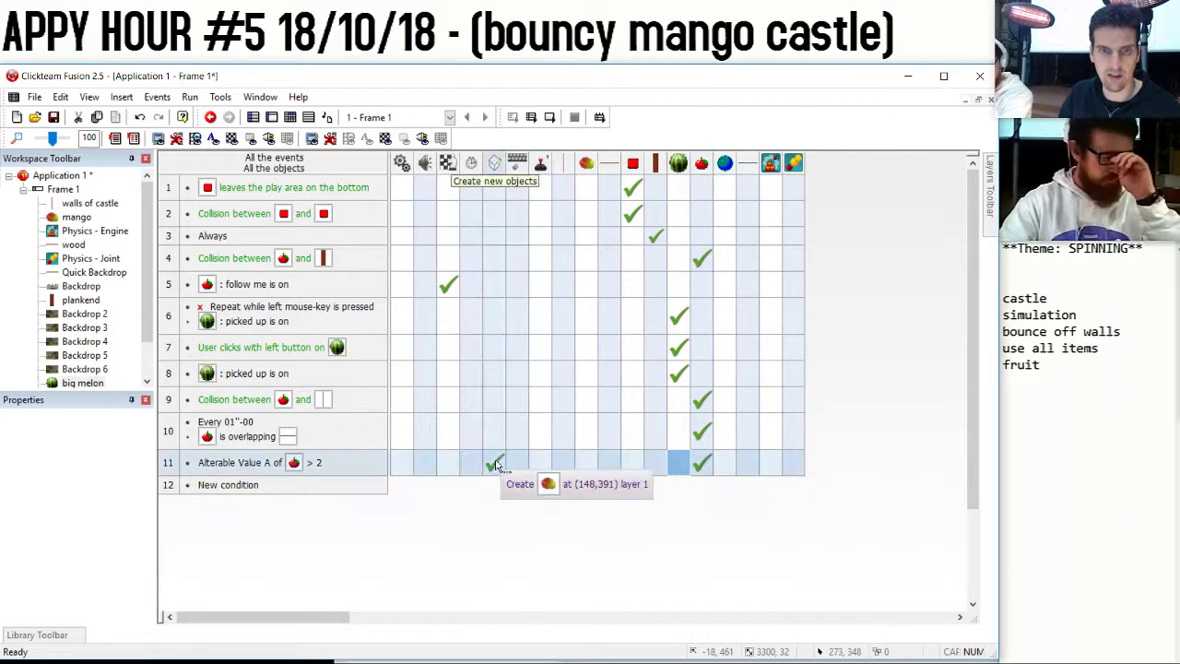
pyautogui.press('F8')
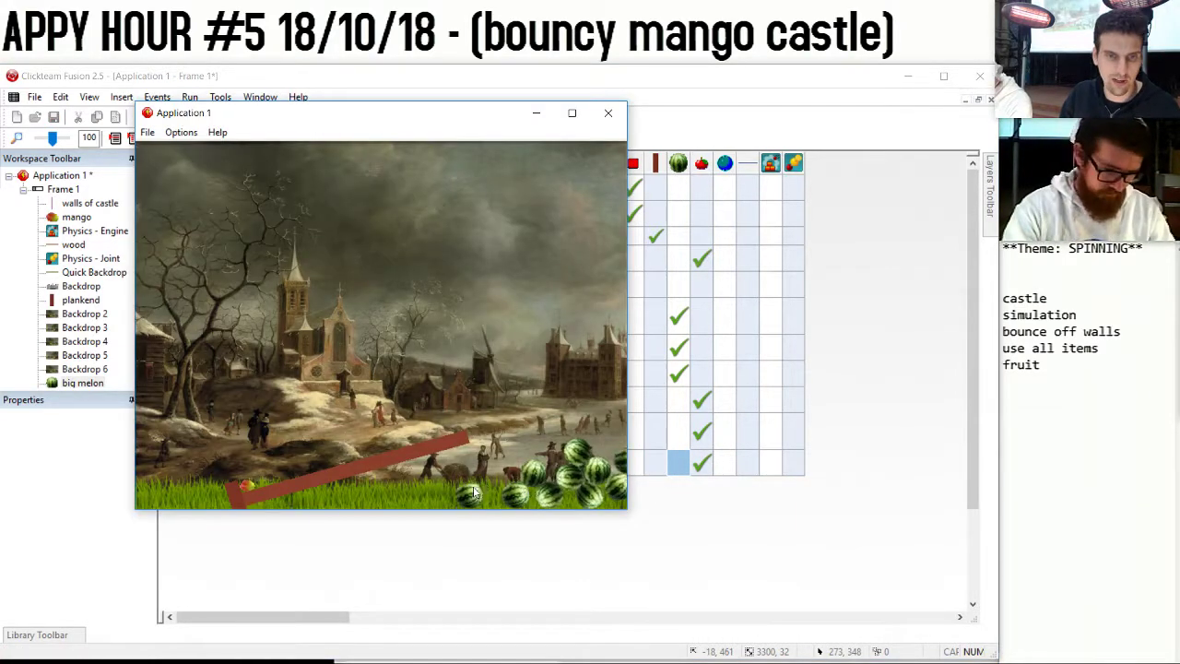
pyautogui.moveTo(472, 493); pyautogui.dragTo(443, 395)
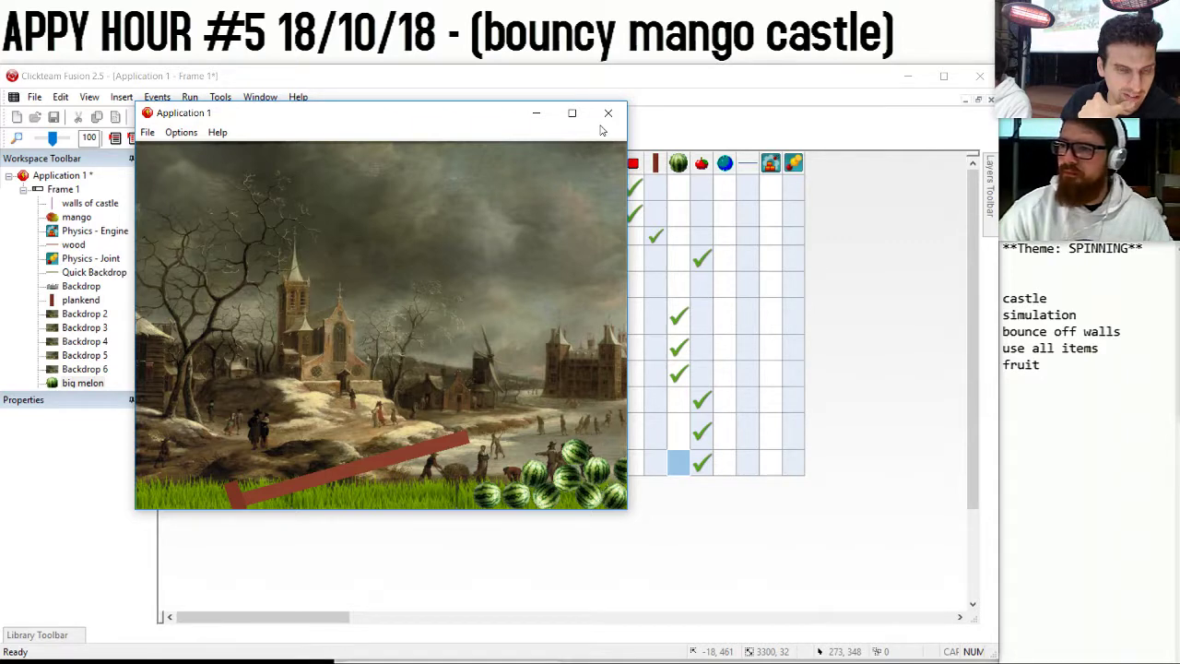
pyautogui.click(608, 112)
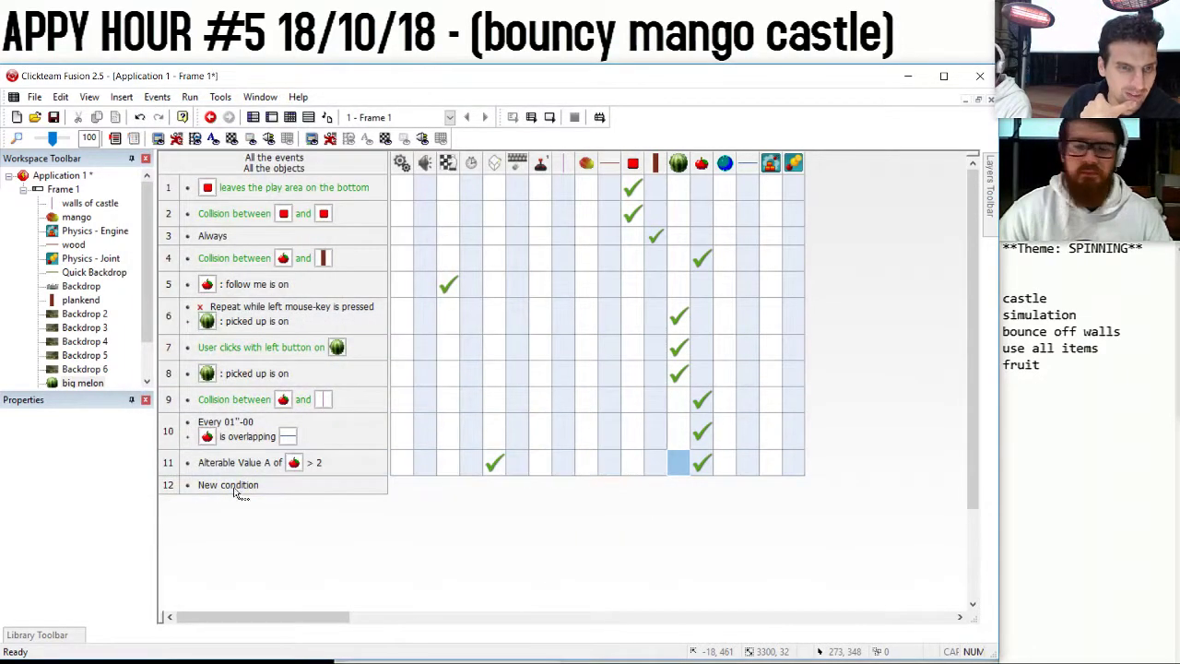
# Create a new event that tests whether Group.Good leaves the play area on the left or right.
pyautogui.doubleClick(235, 491)
pyautogui.click(348, 229)
pyautogui.moveTo(409, 278)
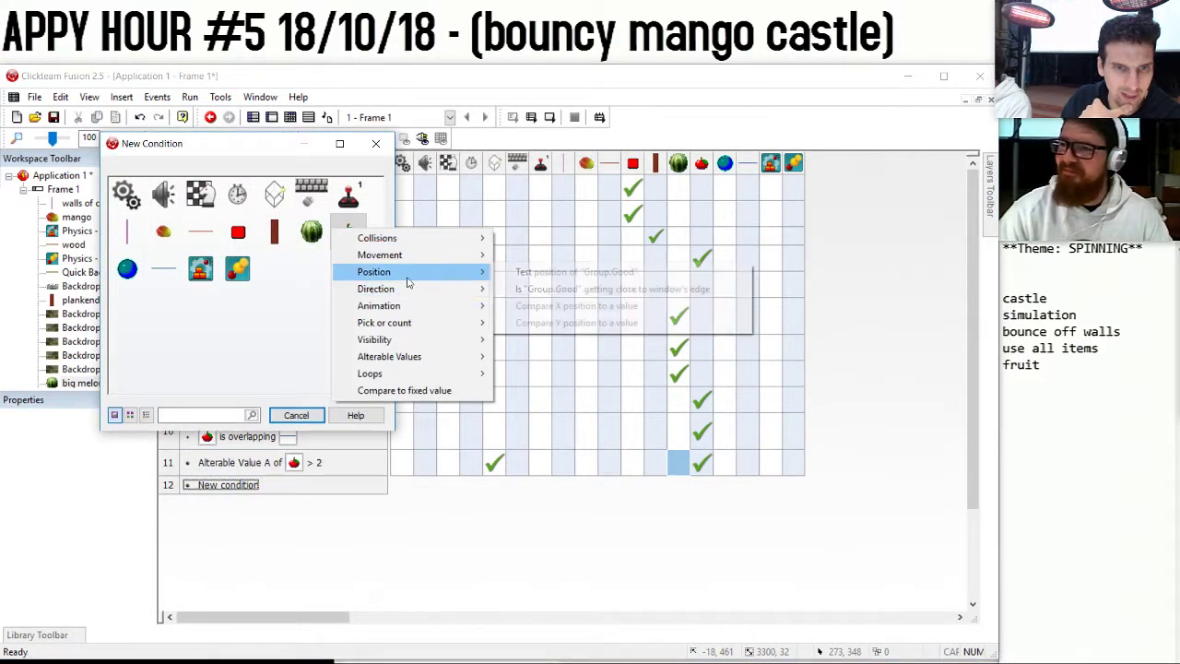
pyautogui.click(574, 272)
pyautogui.click(636, 330)
pyautogui.click(542, 330)
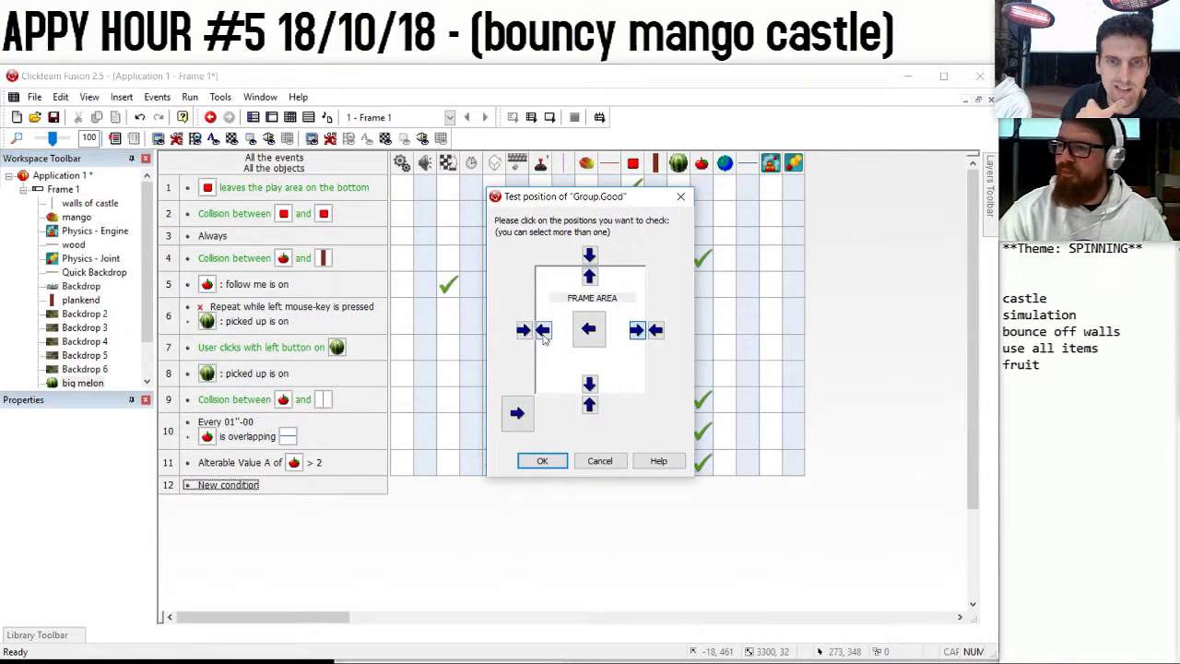
pyautogui.click(547, 458)
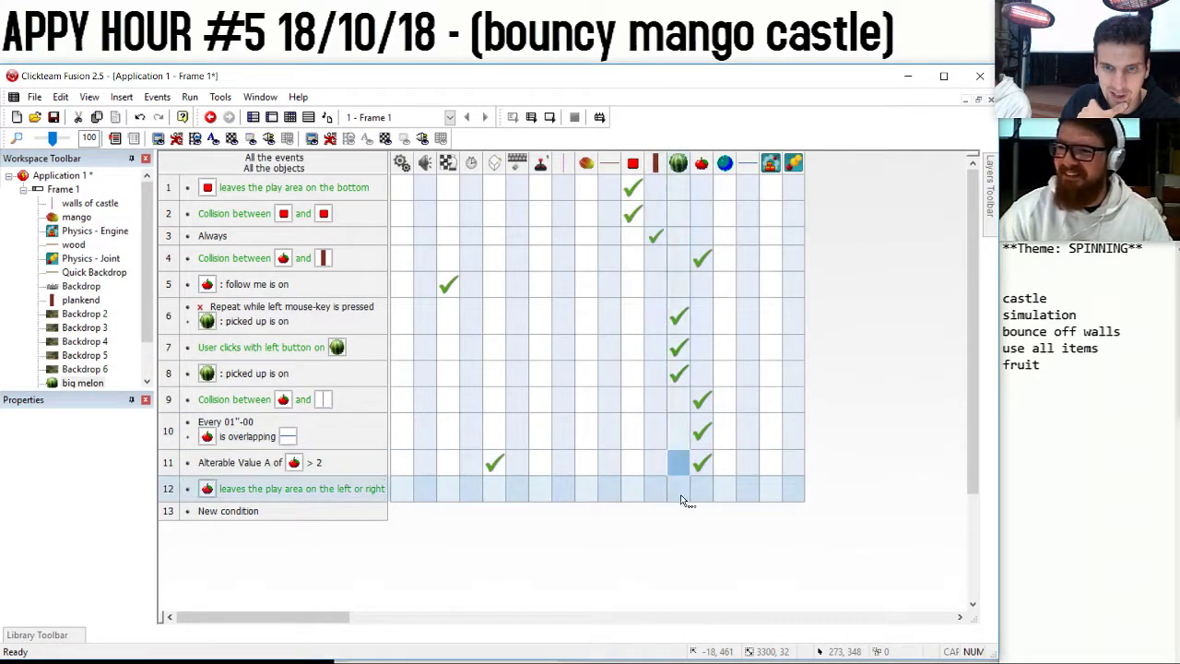
# Add a Destroy action for Group.Good to the event for leaving the play area.
pyautogui.click(706, 496)
pyautogui.click(743, 476)
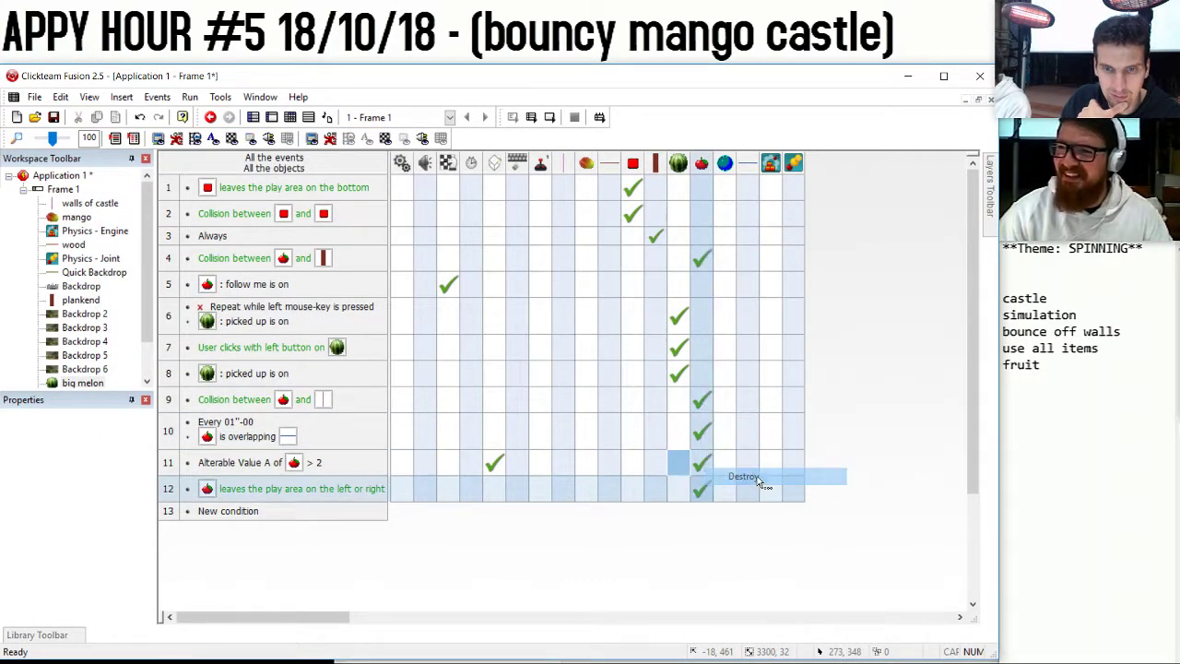
# Add a timer action to the Alterable Value A event that fires an event named "respawn" after a delay.
pyautogui.click(478, 463)
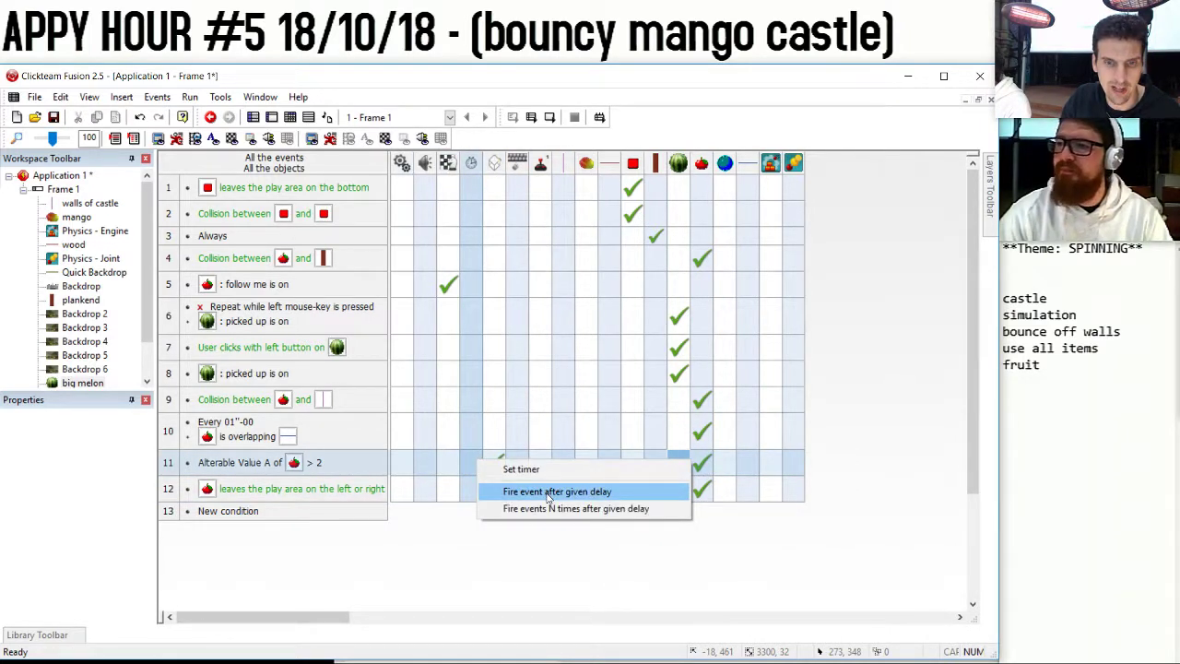
pyautogui.click(549, 493)
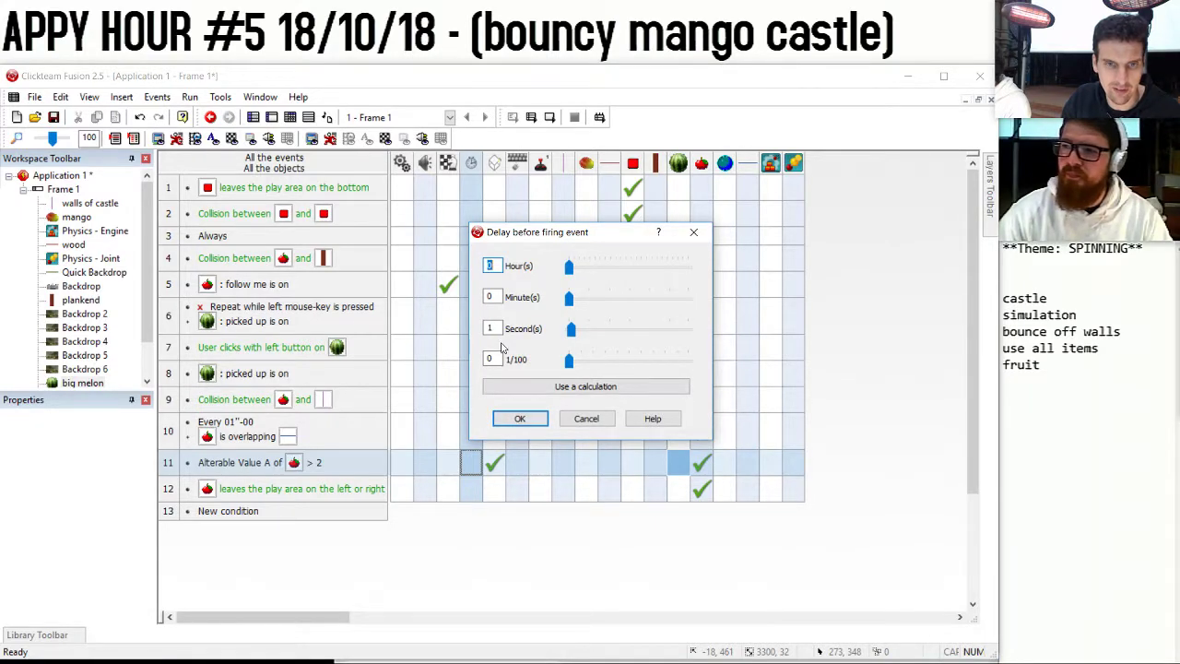
pyautogui.click(586, 387)
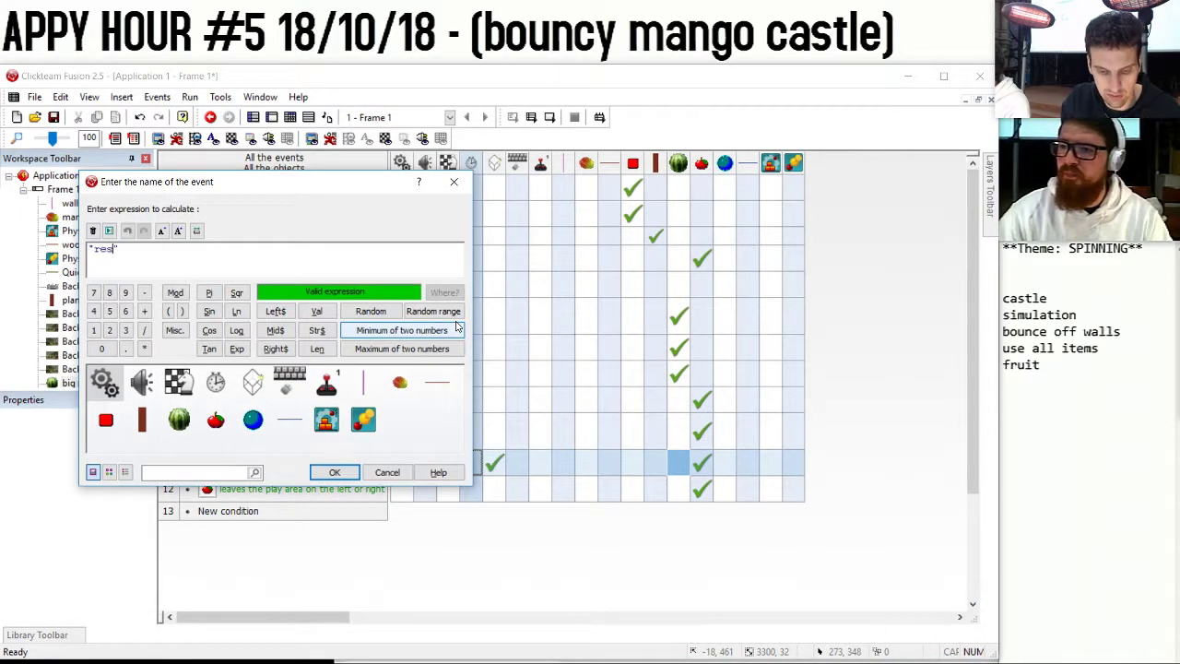
pyautogui.press('Return')
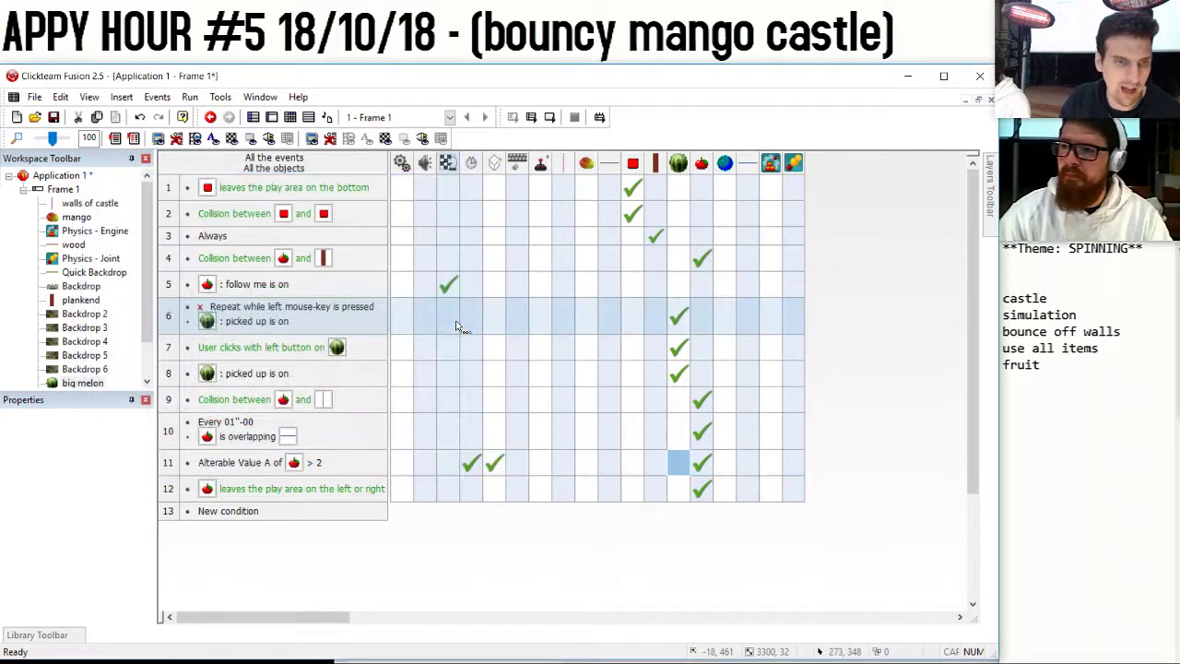
# Create a new event with the timer condition On event "respawn".
pyautogui.click(229, 510)
pyautogui.click(231, 194)
pyautogui.click(265, 273)
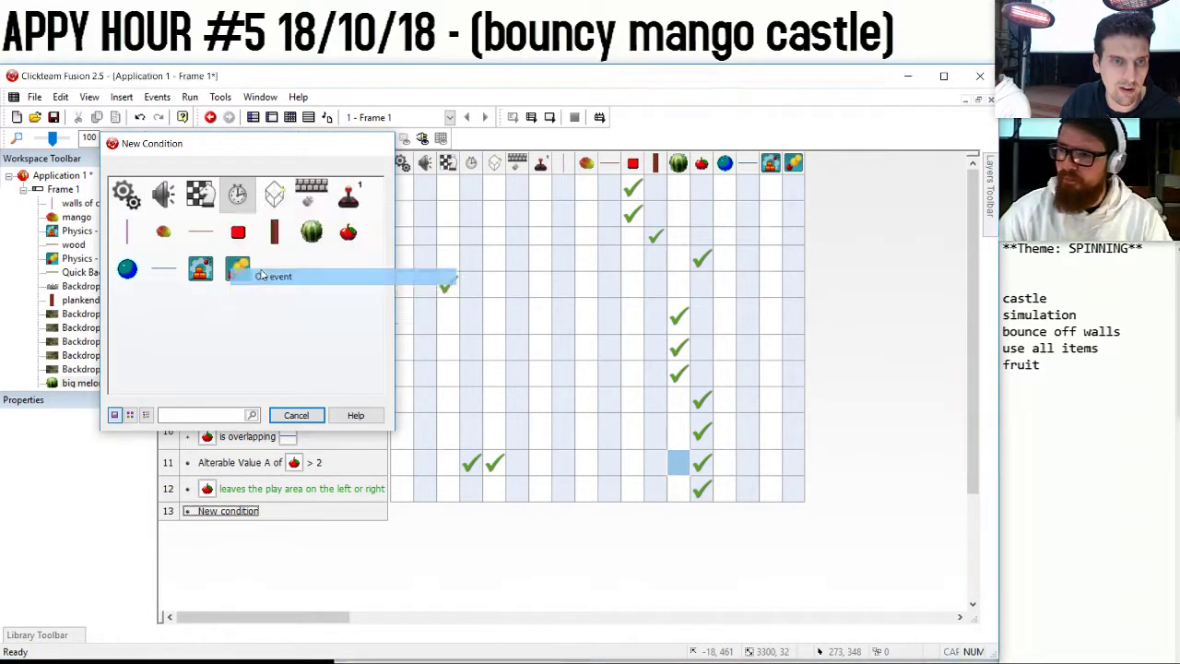
pyautogui.write('respaw')
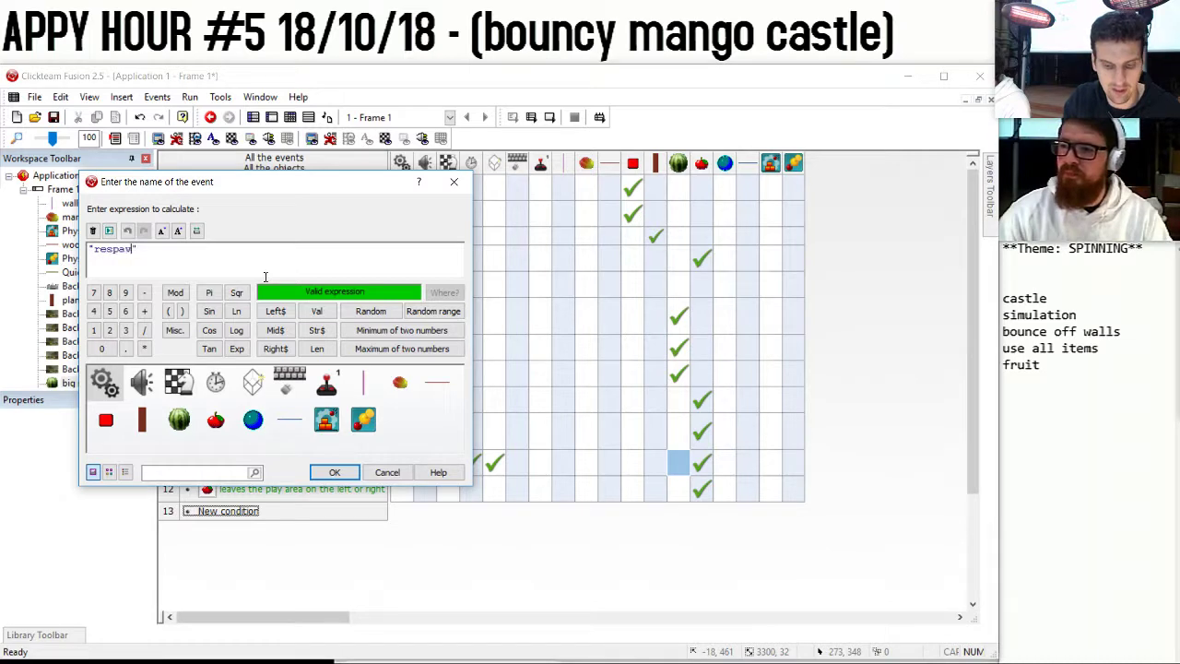
pyautogui.write('n')
pyautogui.press('Return')
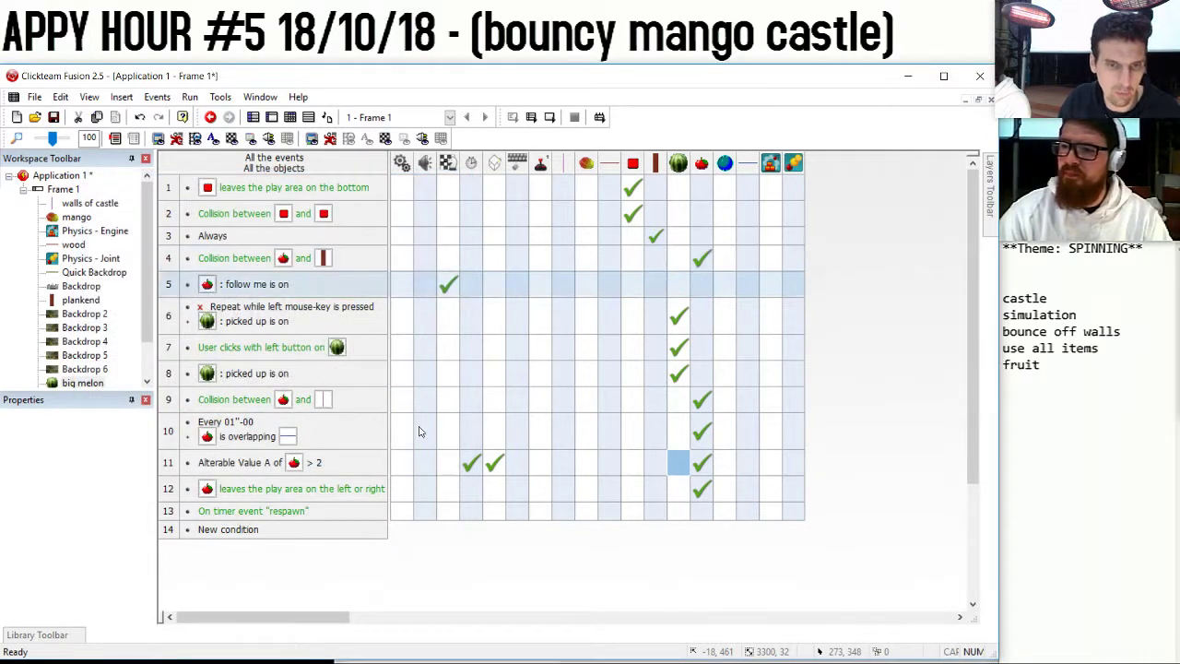
# Move the create-mango and Destroy actions into the "respawn" event, and copy the fire-event action to the event for leaving the play area.
pyautogui.click(495, 462)
pyautogui.click(495, 513)
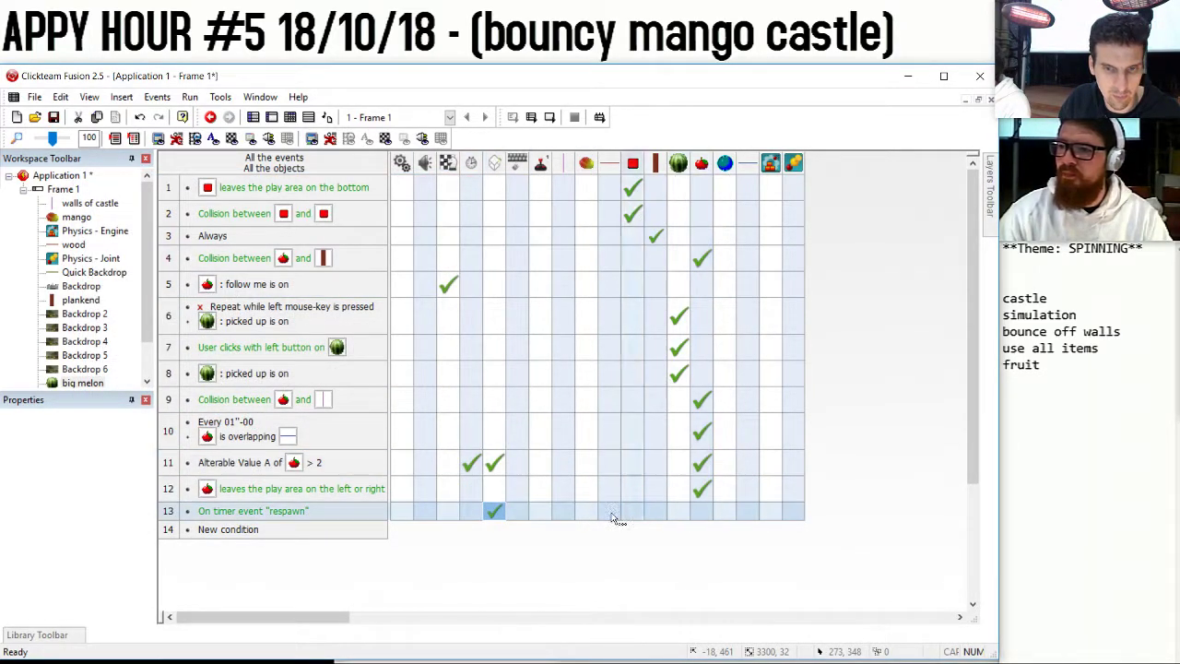
pyautogui.moveTo(703, 485); pyautogui.dragTo(703, 511)
pyautogui.moveTo(471, 462); pyautogui.dragTo(495, 512)
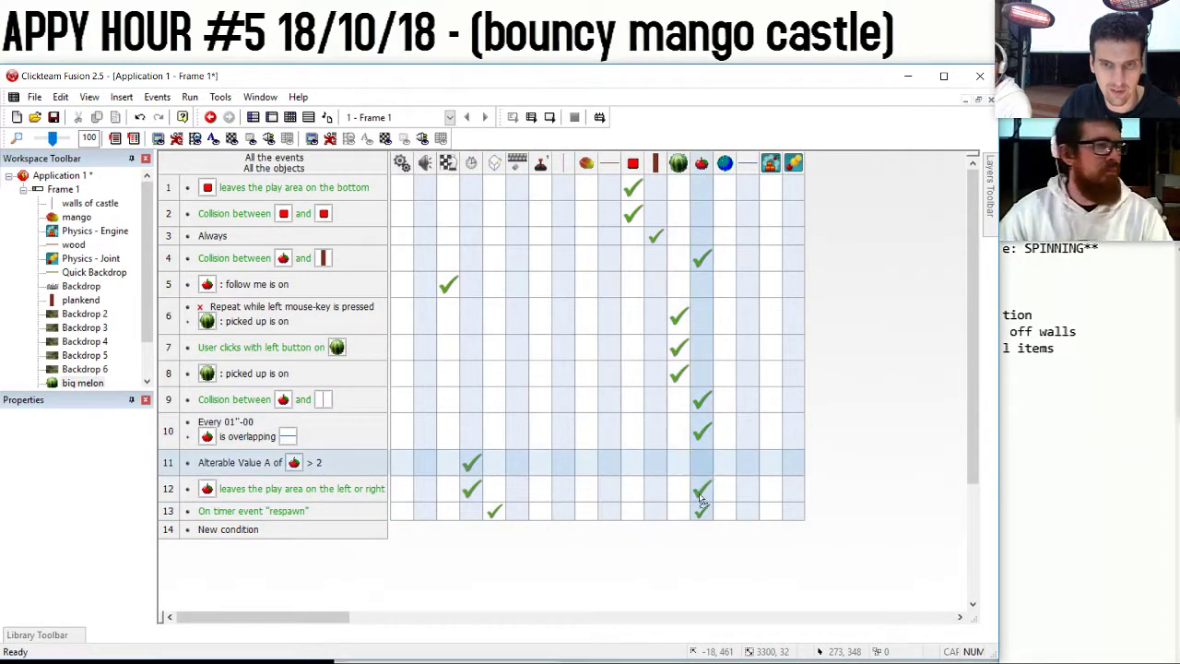
pyautogui.moveTo(702, 462); pyautogui.dragTo(702, 489)
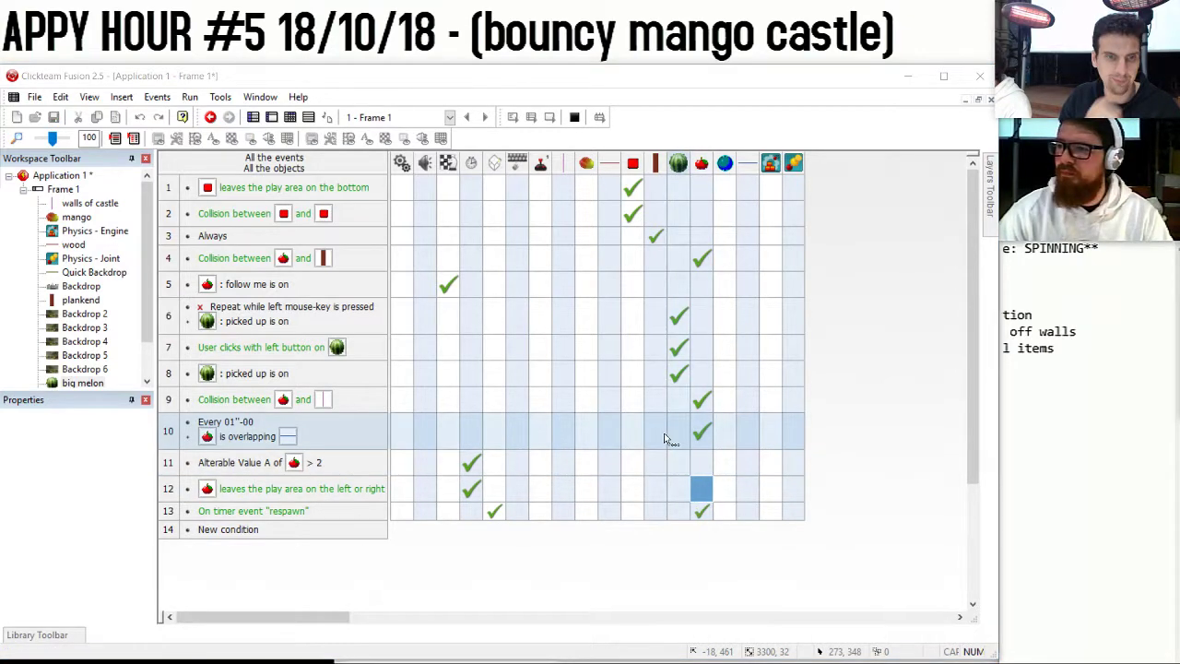
# Run the frame and launch the mango with a watermelon to test the timer-based respawn.
pyautogui.click(210, 117)
pyautogui.moveTo(234, 169); pyautogui.dragTo(266, 172)
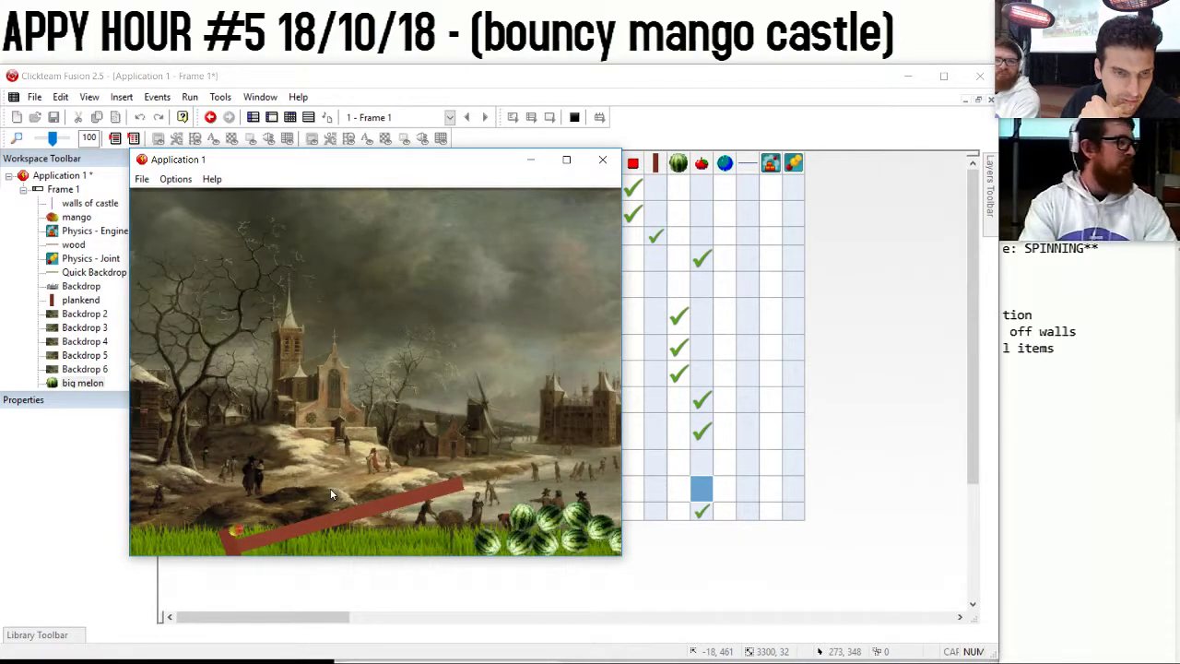
pyautogui.moveTo(466, 552); pyautogui.dragTo(437, 391)
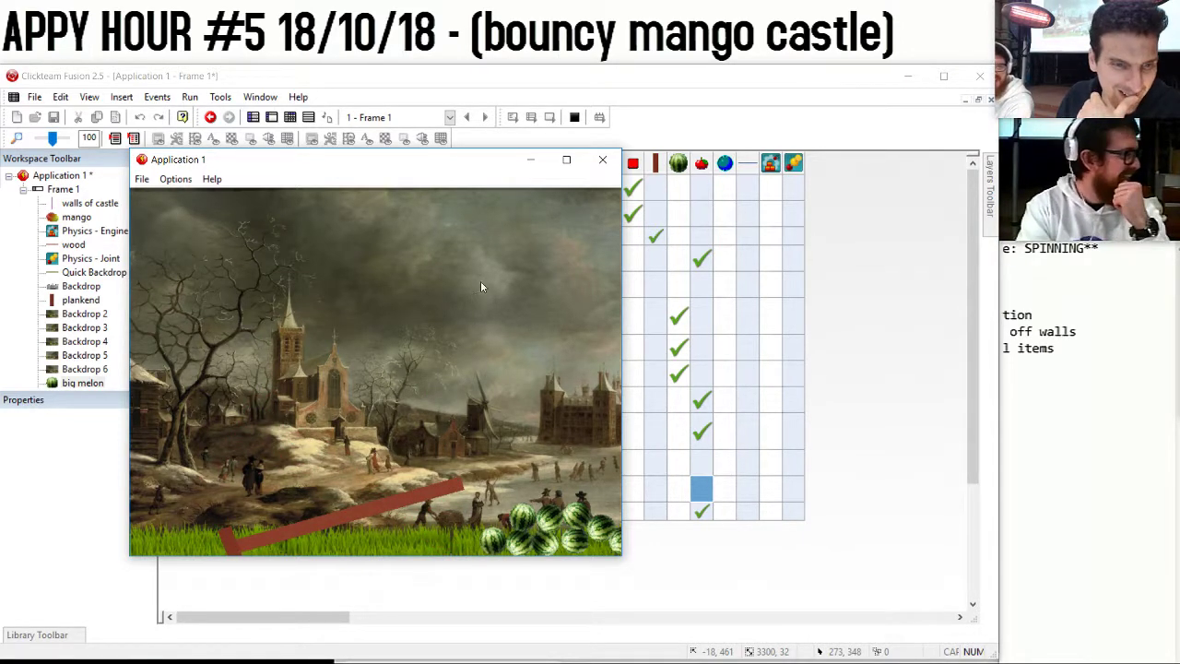
pyautogui.click(603, 159)
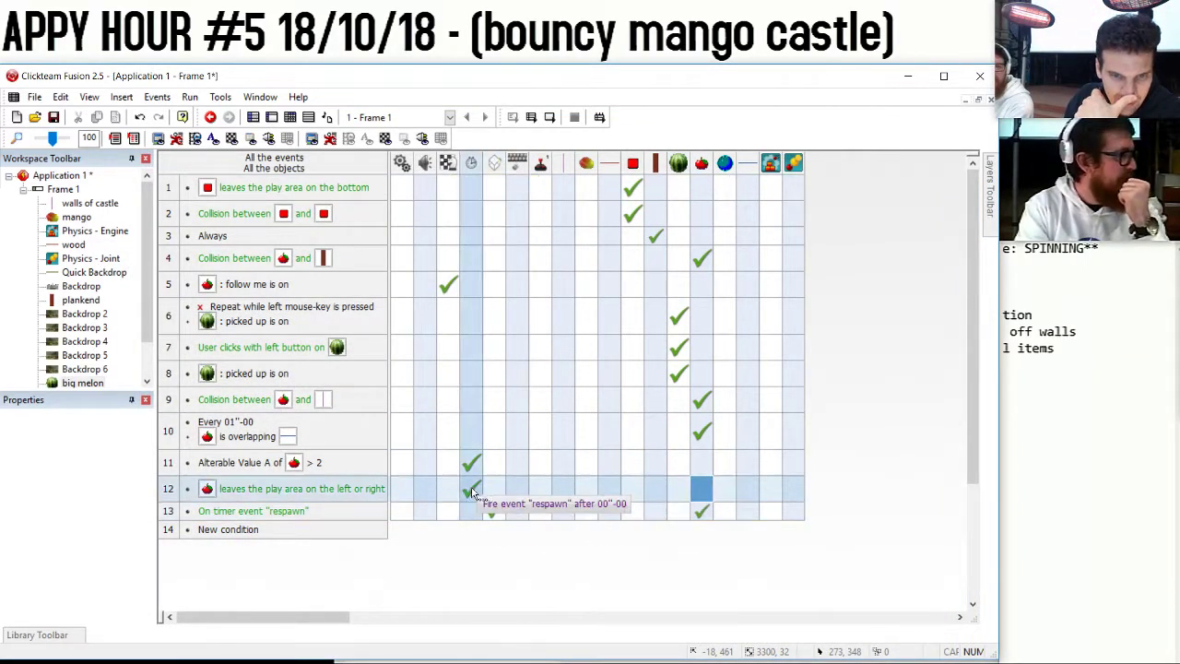
# Check the spawn position in the "respawn" event's create-mango action.
pyautogui.click(495, 515)
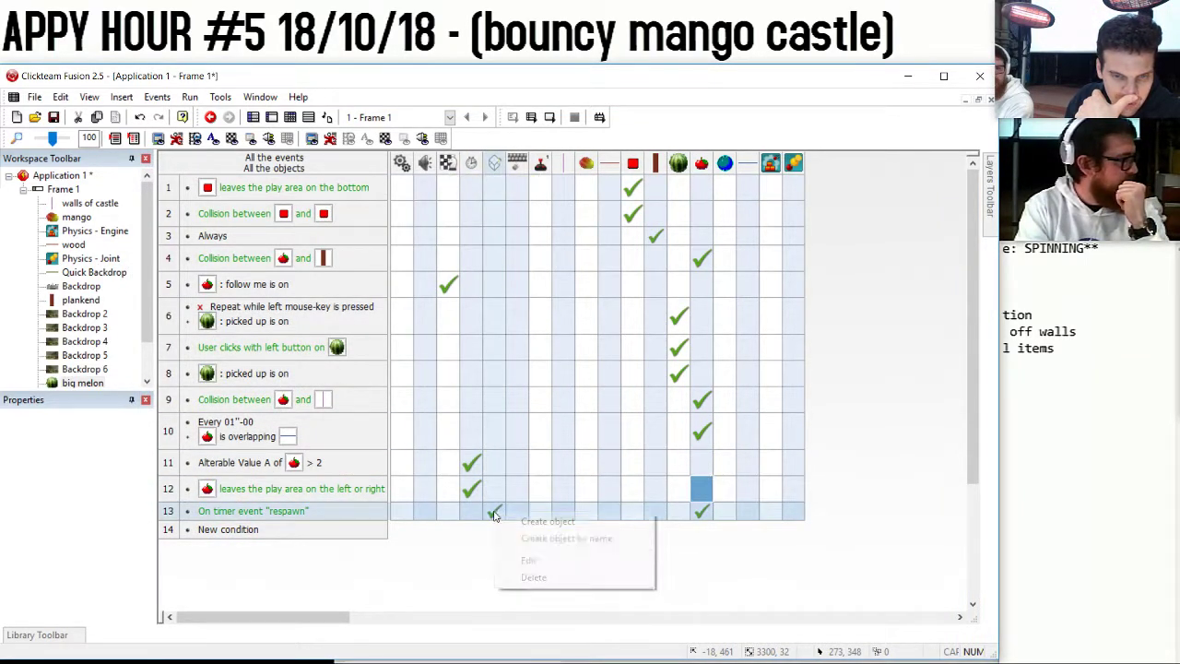
pyautogui.click(548, 521)
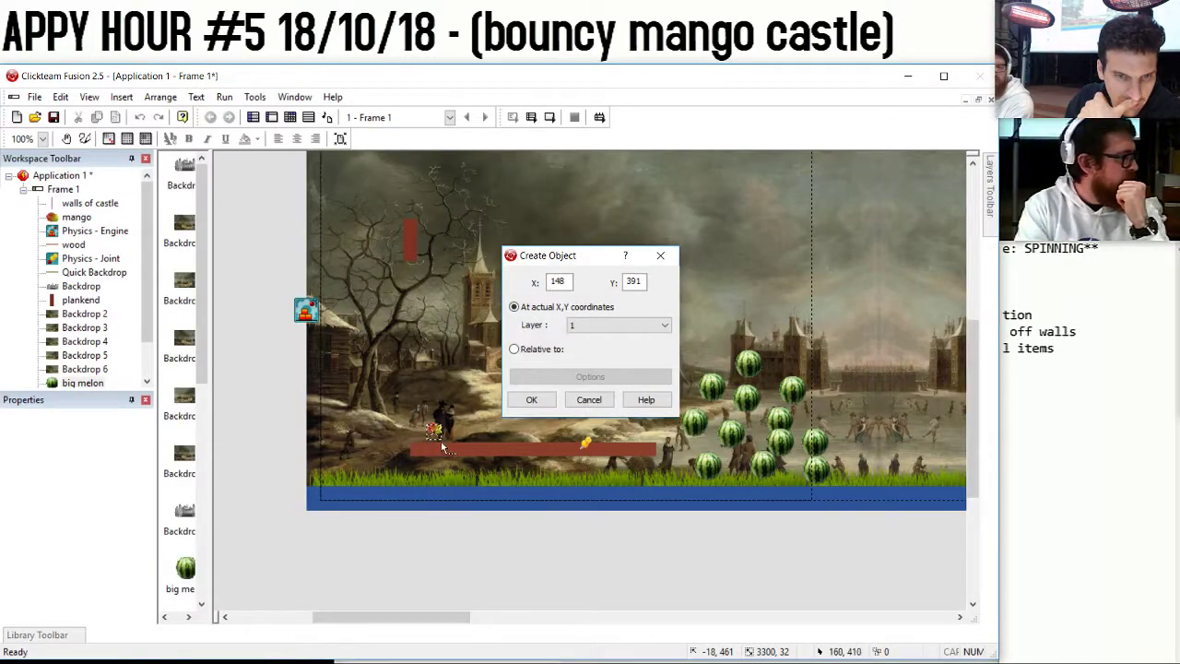
pyautogui.click(530, 400)
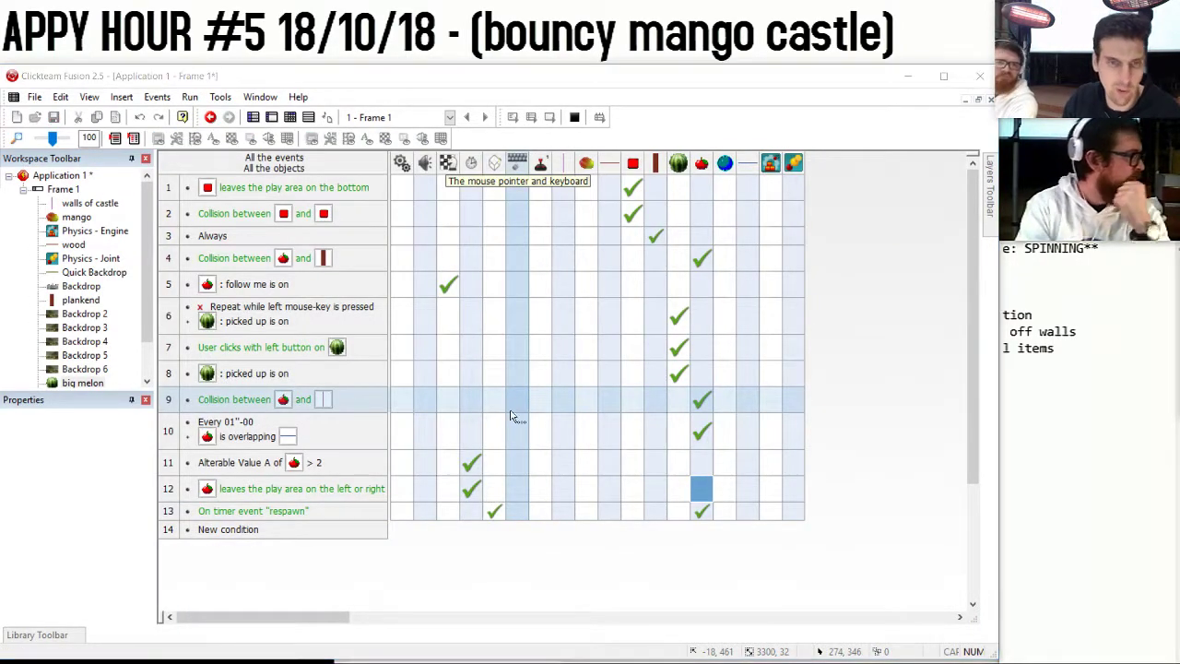
# Run the game again and drop a watermelon on the plank to recheck the mango's launch and respawn.
pyautogui.press('F8')
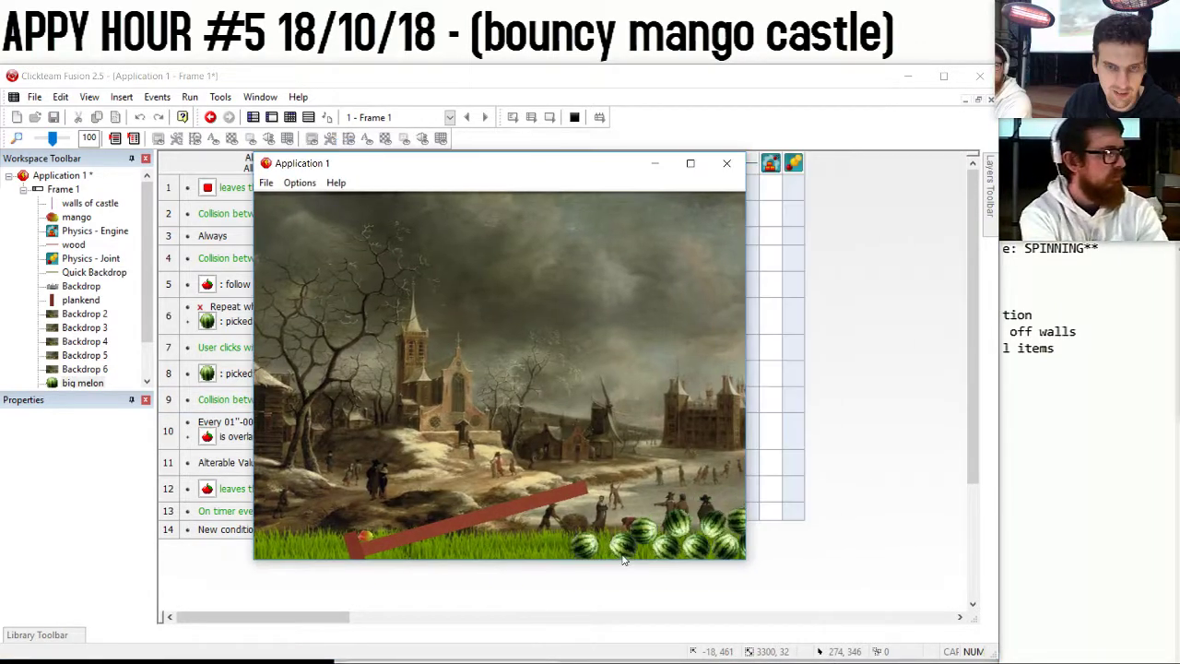
pyautogui.moveTo(573, 536); pyautogui.dragTo(585, 455)
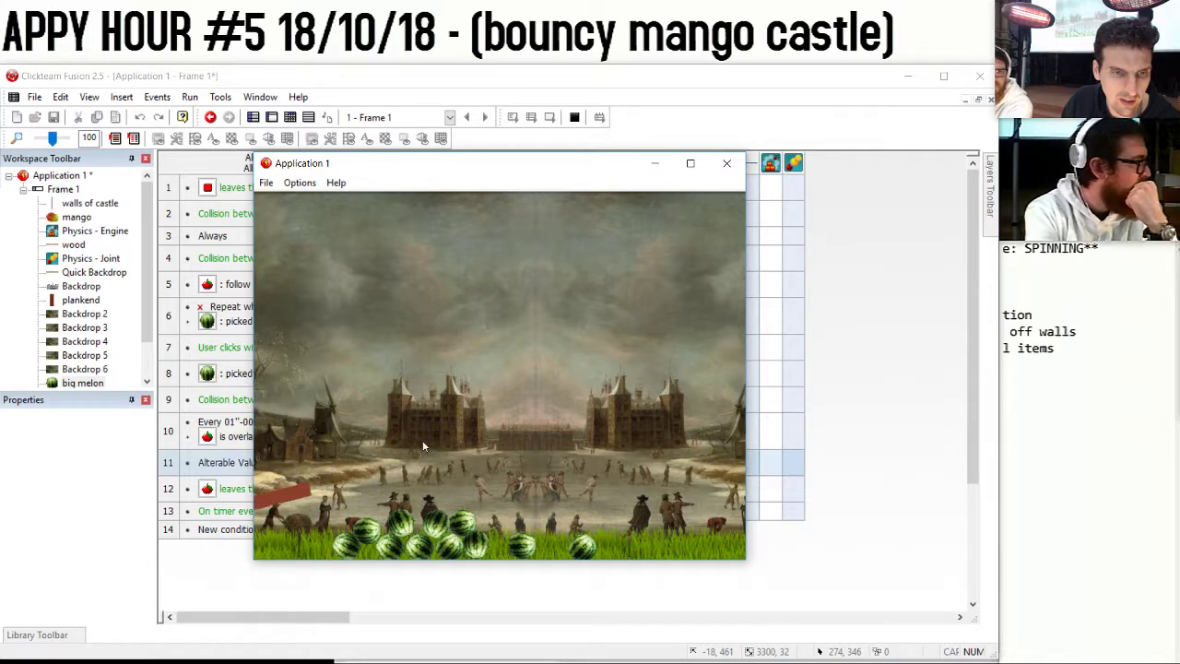
pyautogui.click(727, 166)
# Add a Scale / Angle action for the plankend object to the "respawn" event.
pyautogui.click(271, 117)
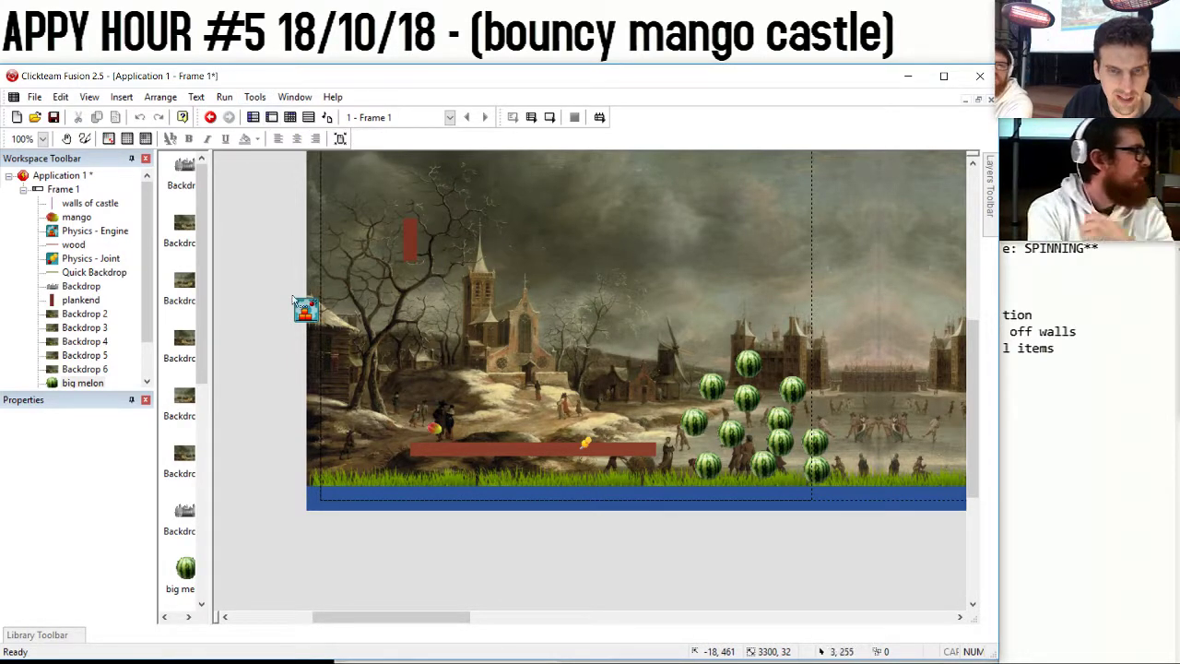
pyautogui.click(289, 117)
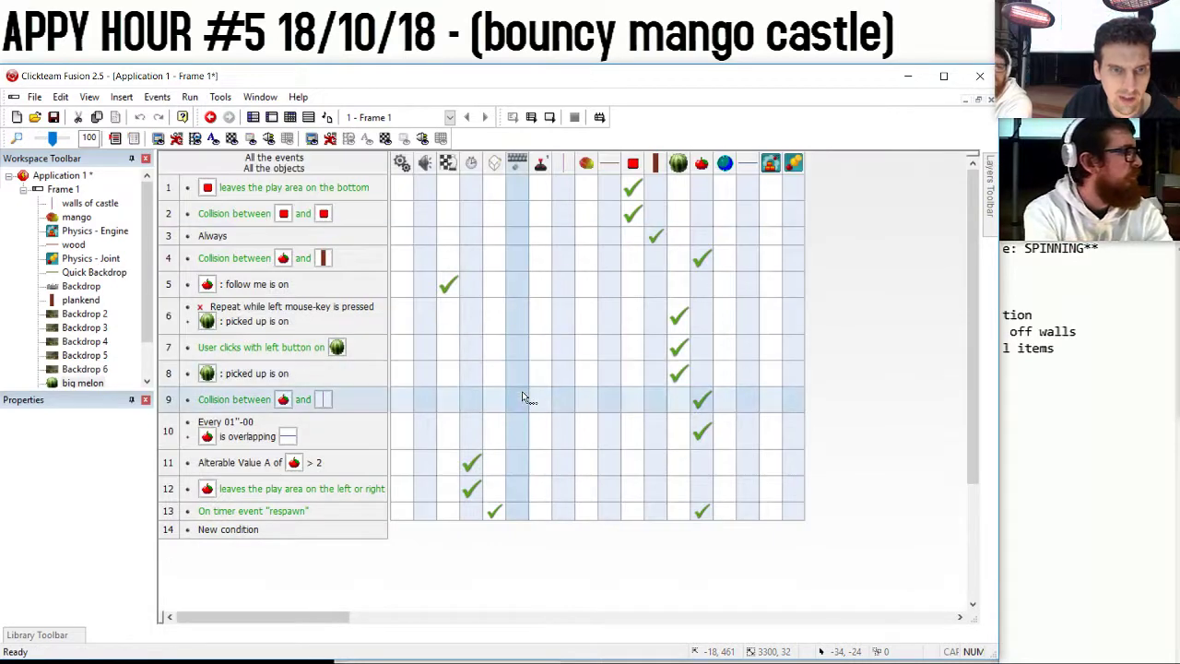
pyautogui.click(659, 512)
pyautogui.moveTo(737, 442)
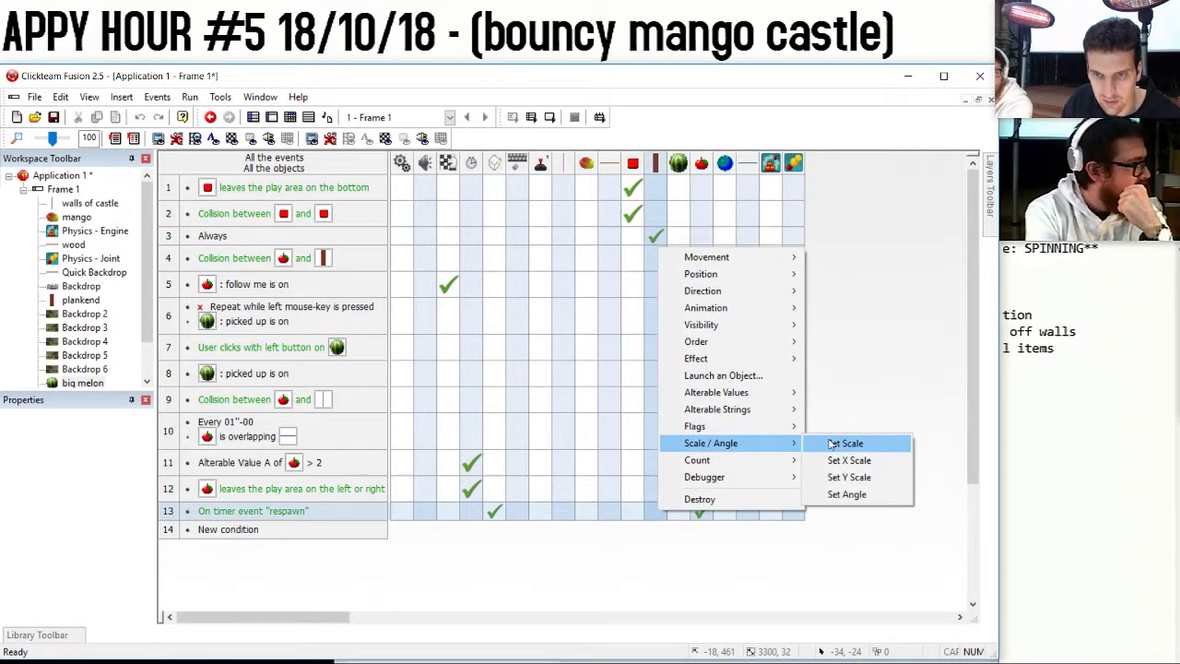
# Add a Set Angle action for the plankend object to the "respawn" timer event.
pyautogui.click(846, 495)
pyautogui.press('Return')
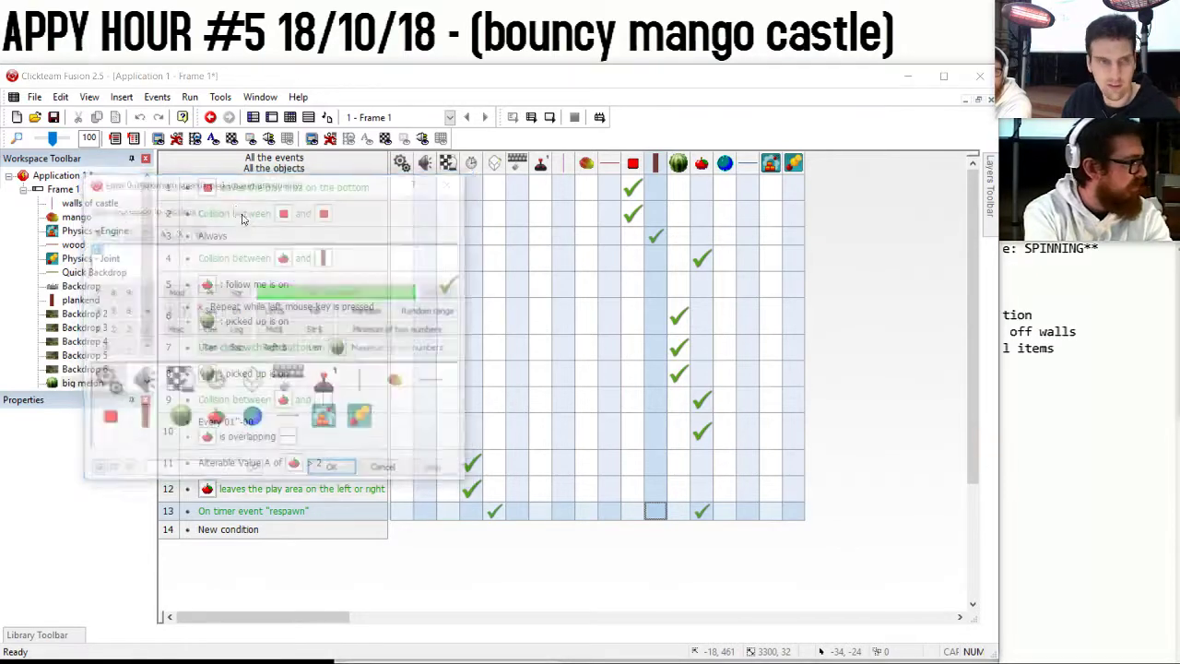
pyautogui.press('Return')
pyautogui.click(253, 118)
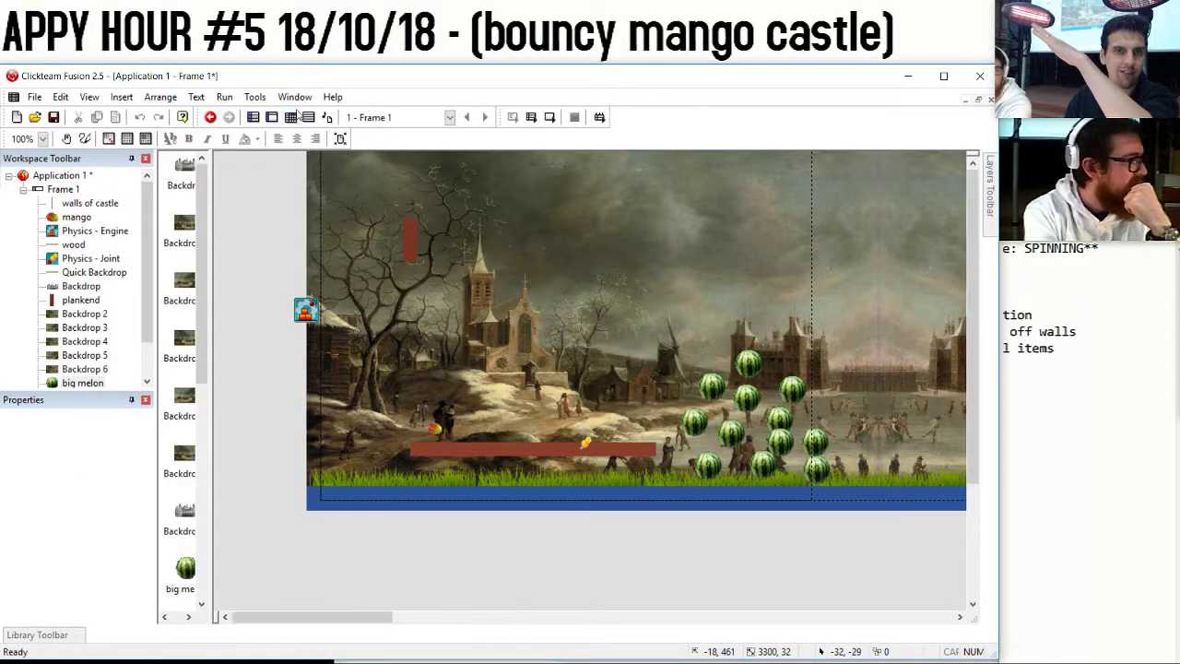
pyautogui.click(289, 117)
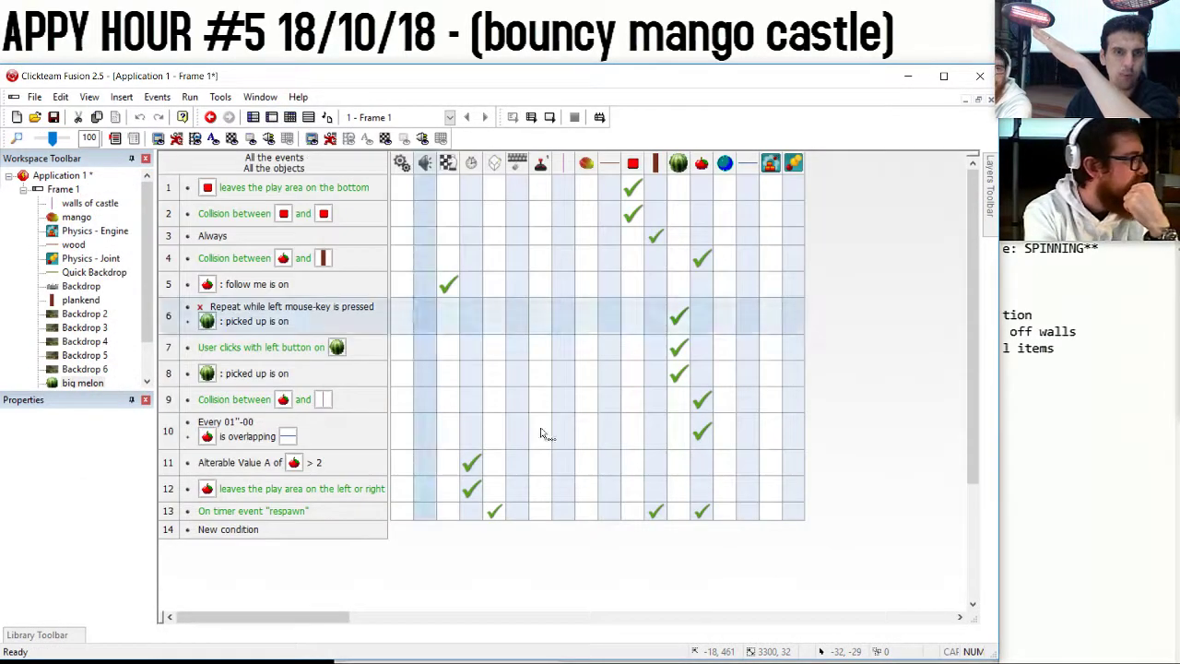
# Review the plankend's angle action in the "respawn" timer event and return to the frame layout.
pyautogui.doubleClick(657, 514)
pyautogui.moveTo(210, 180); pyautogui.dragTo(372, 215)
pyautogui.click(271, 117)
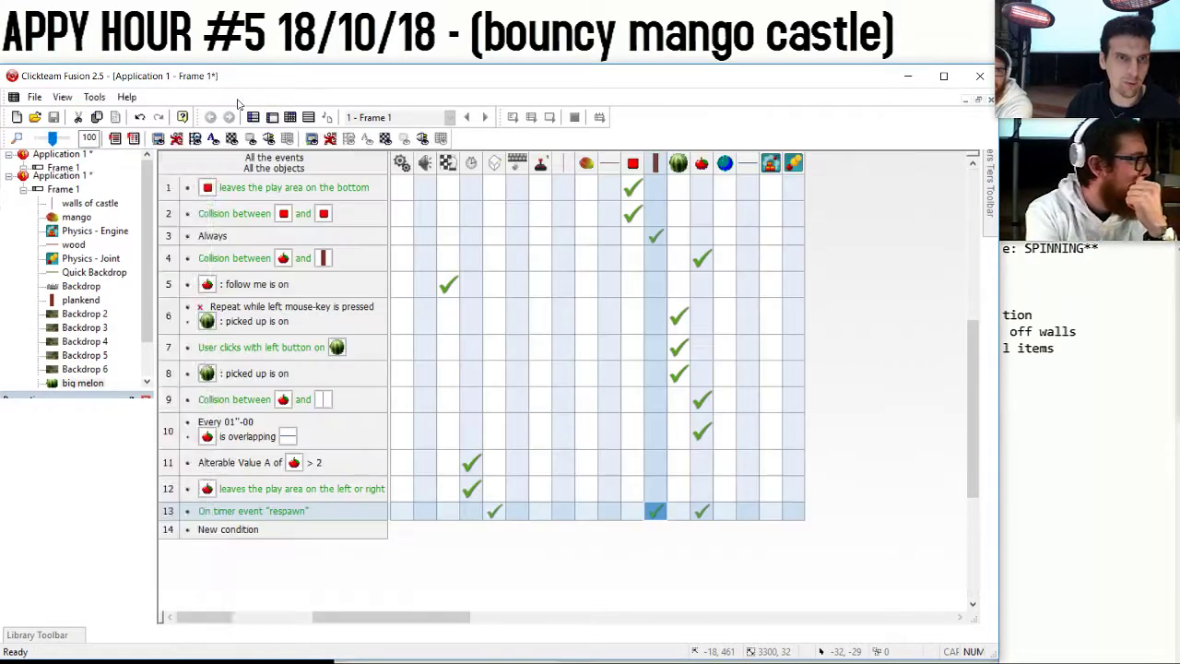
pyautogui.click(252, 117)
pyautogui.click(224, 97)
pyautogui.click(242, 129)
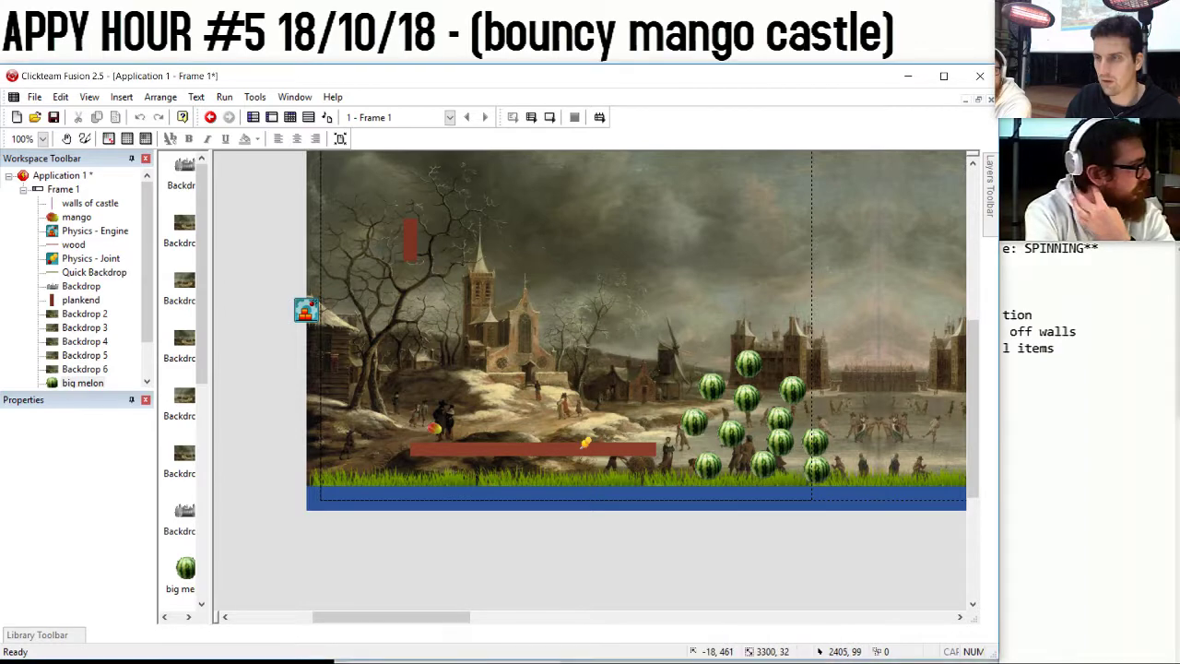
# Move the mango off the wood plank to about X 68, Y 409 and test the game by throwing a melon.
pyautogui.moveTo(435, 431); pyautogui.dragTo(378, 452)
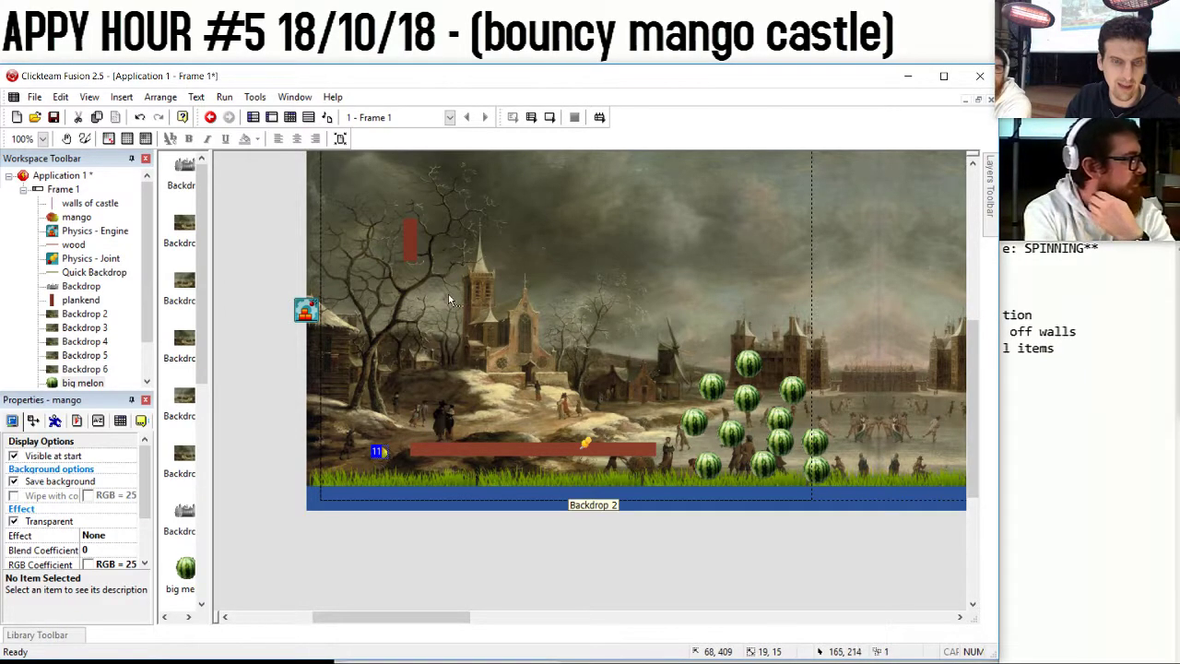
pyautogui.press('F7')
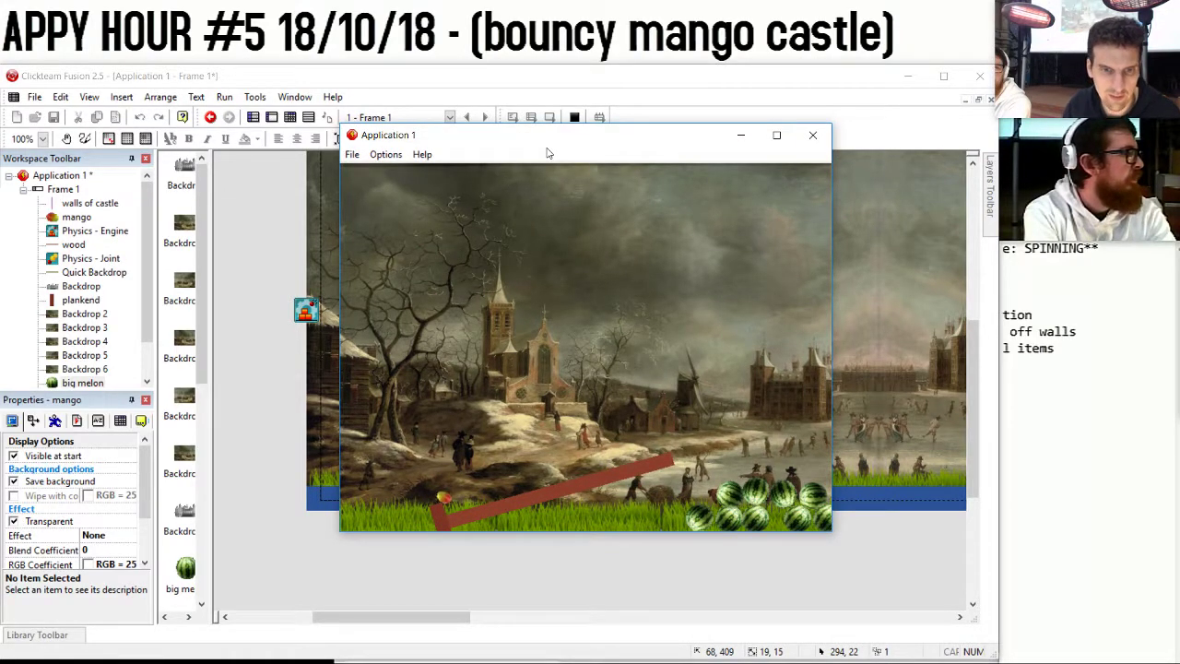
pyautogui.moveTo(699, 510); pyautogui.dragTo(649, 394)
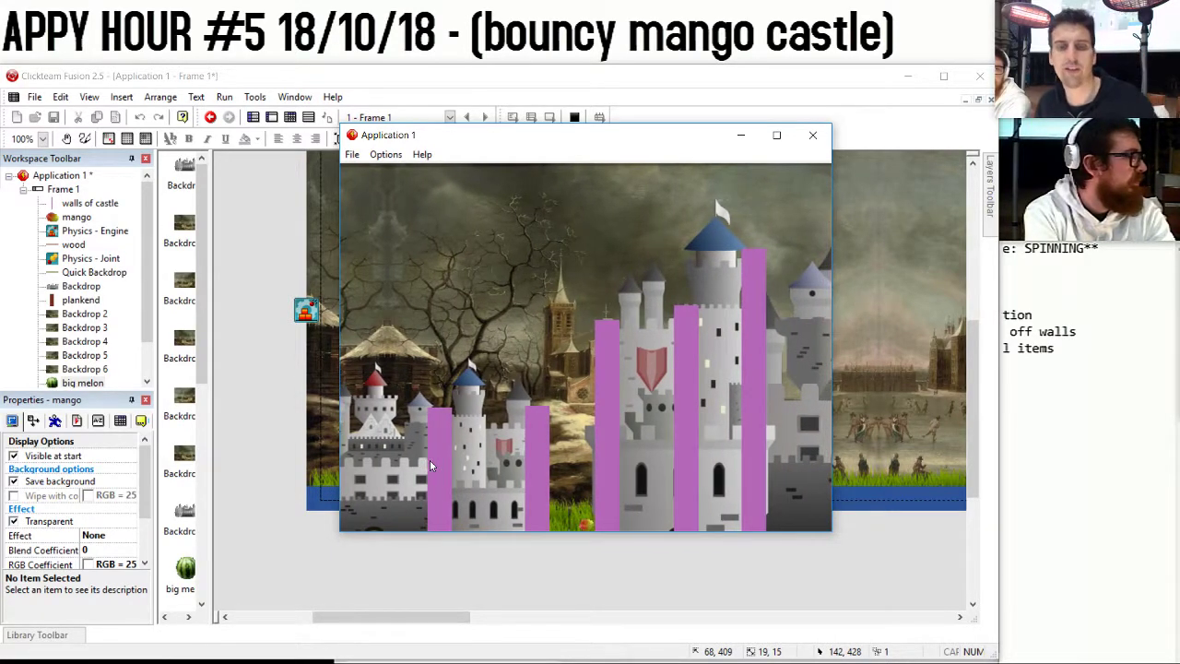
pyautogui.press('F2')
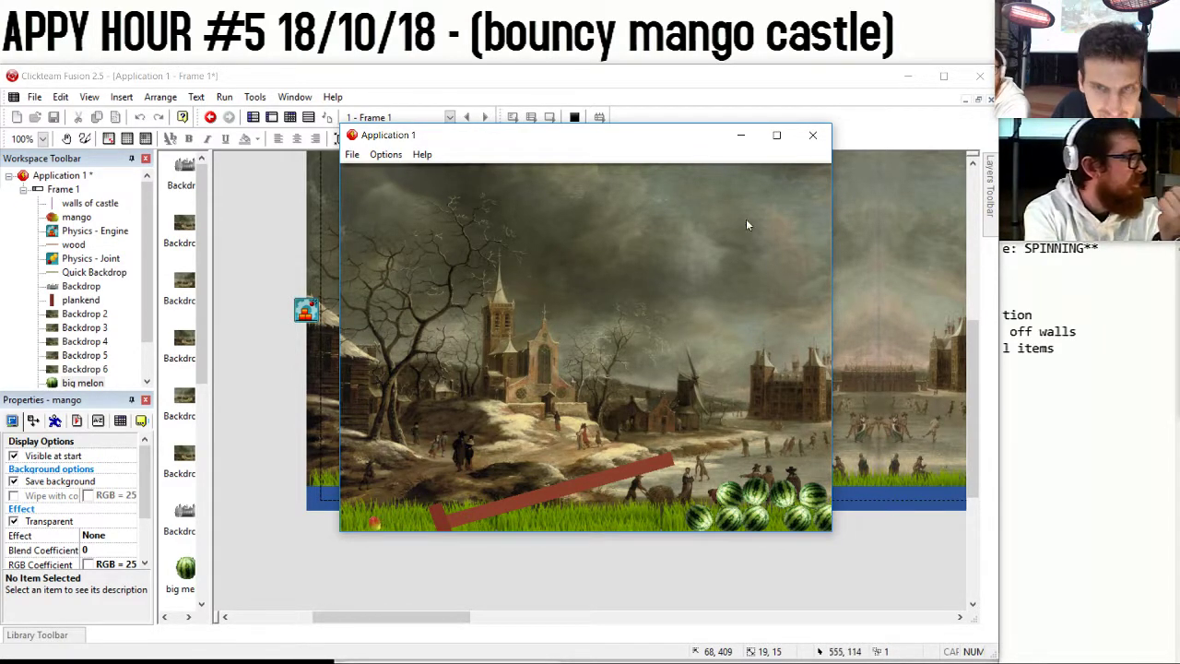
pyautogui.click(813, 135)
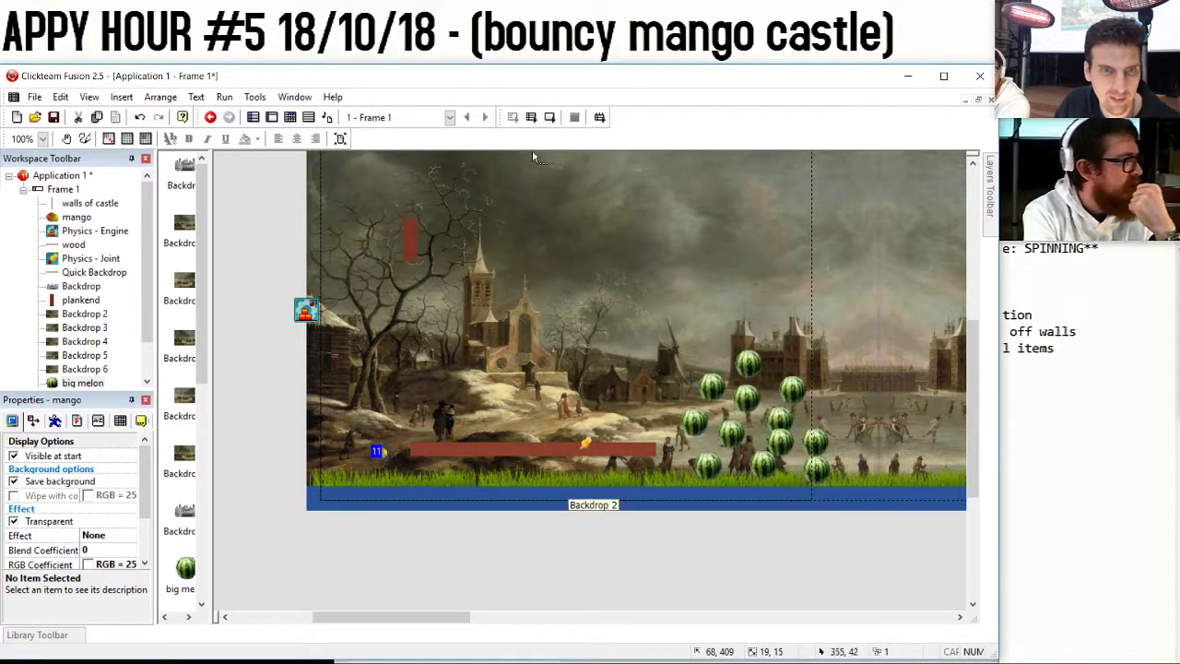
# Examine the mango's movement properties and the create action of the "respawn" timer event.
pyautogui.click(379, 452)
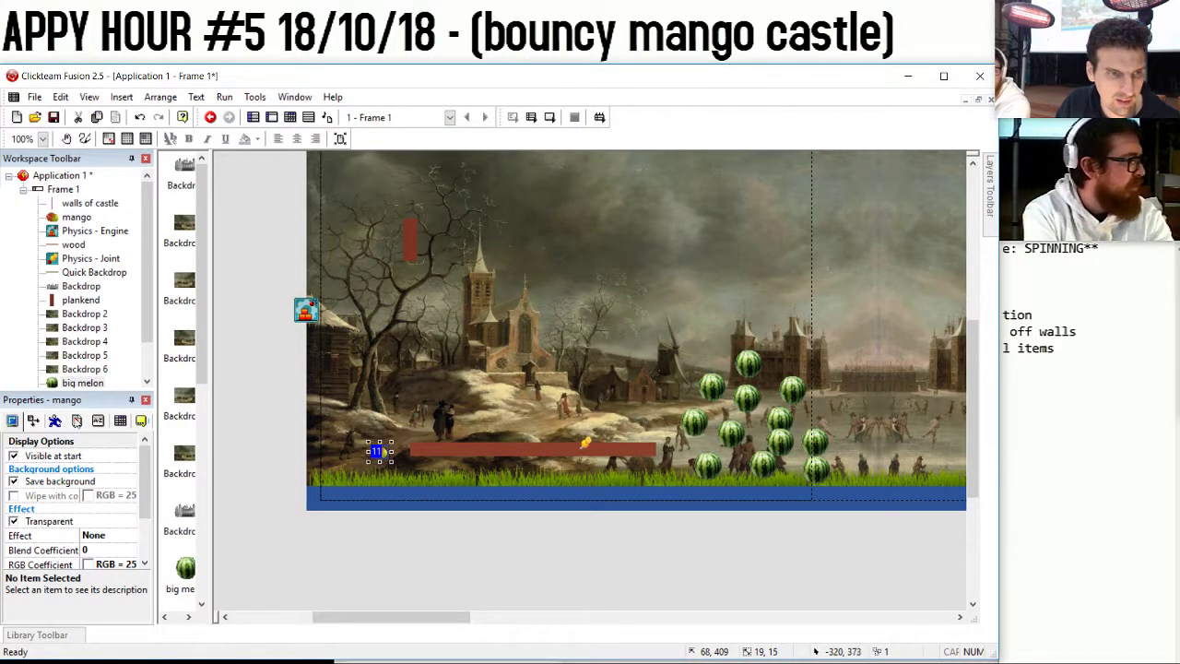
pyautogui.click(54, 421)
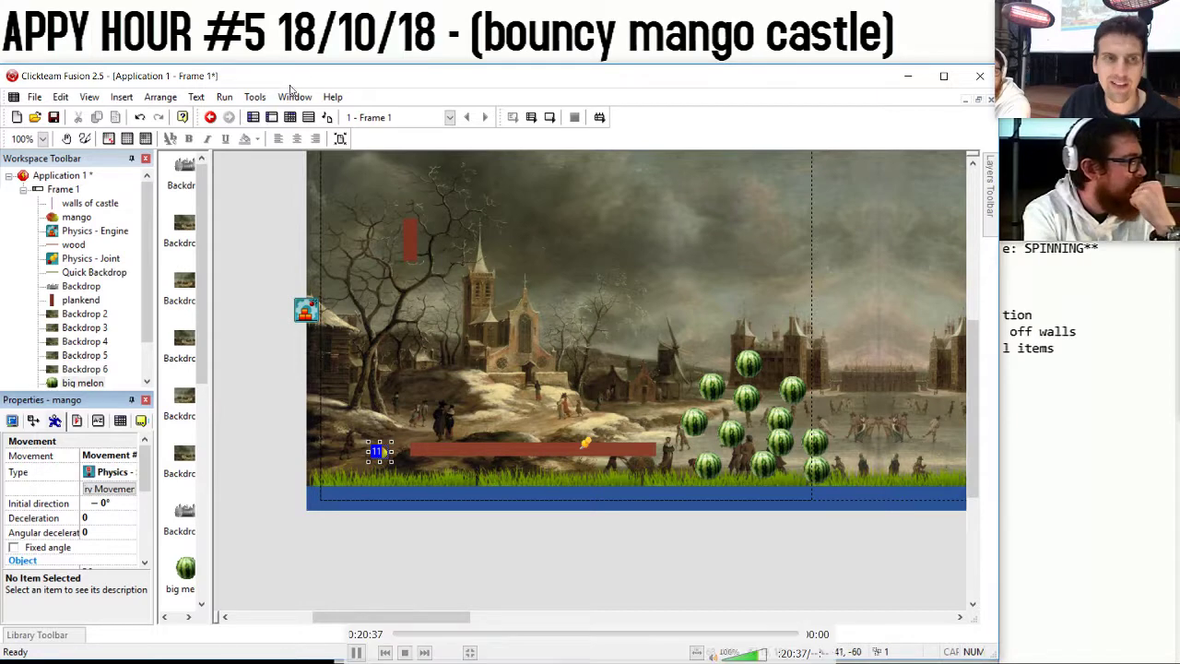
pyautogui.click(289, 117)
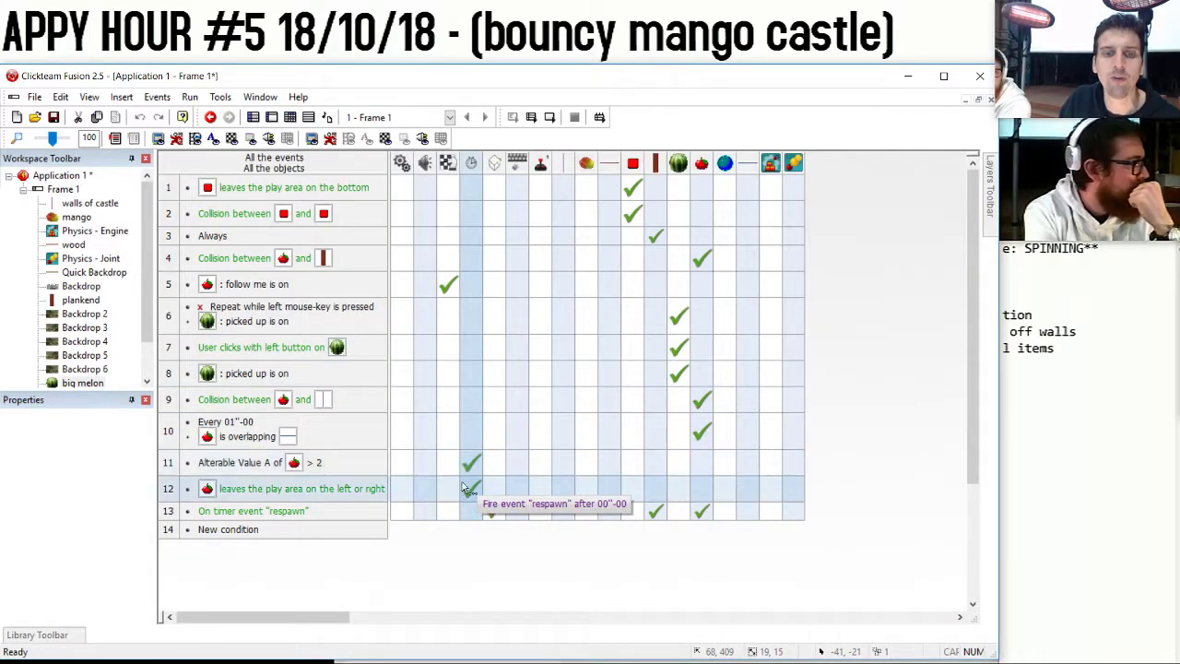
pyautogui.moveTo(495, 513)
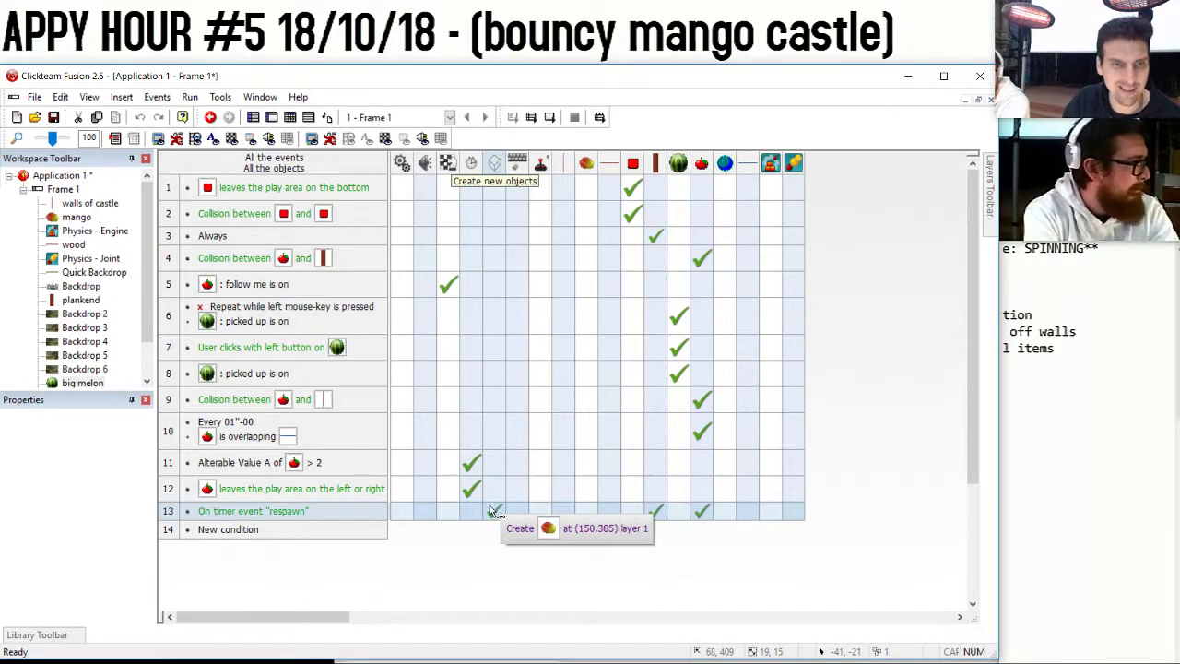
# Move the mango above the left end of the wood plank, to about X 133, Y 380, and run the game briefly.
pyautogui.click(272, 117)
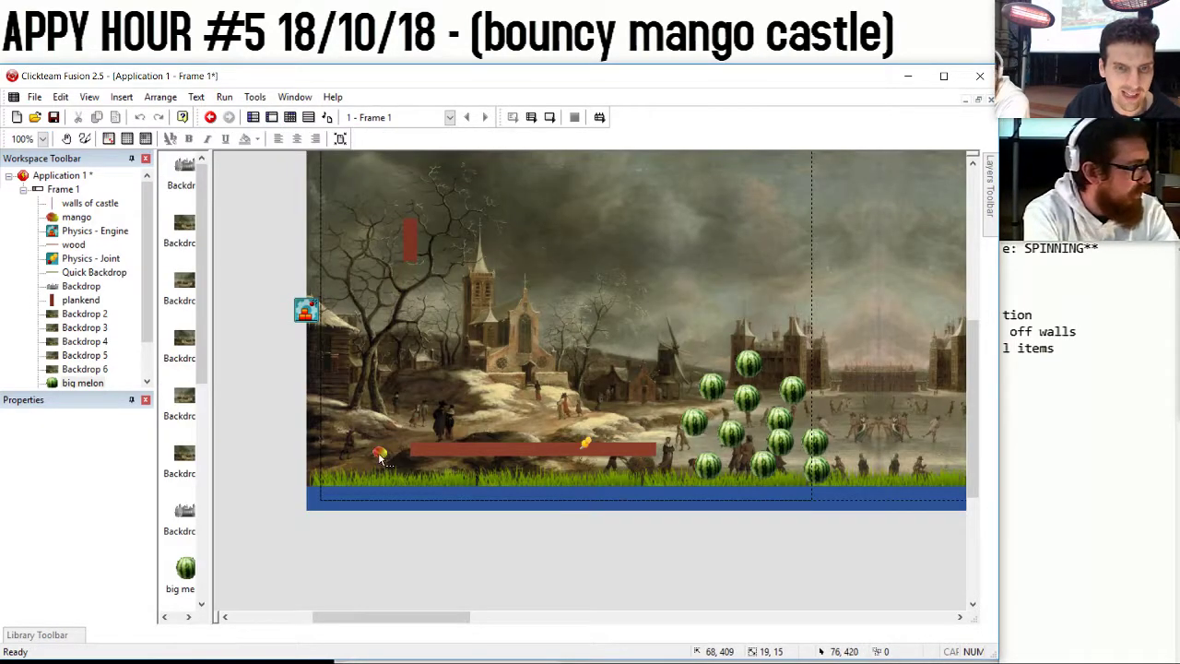
pyautogui.moveTo(378, 453); pyautogui.dragTo(423, 433)
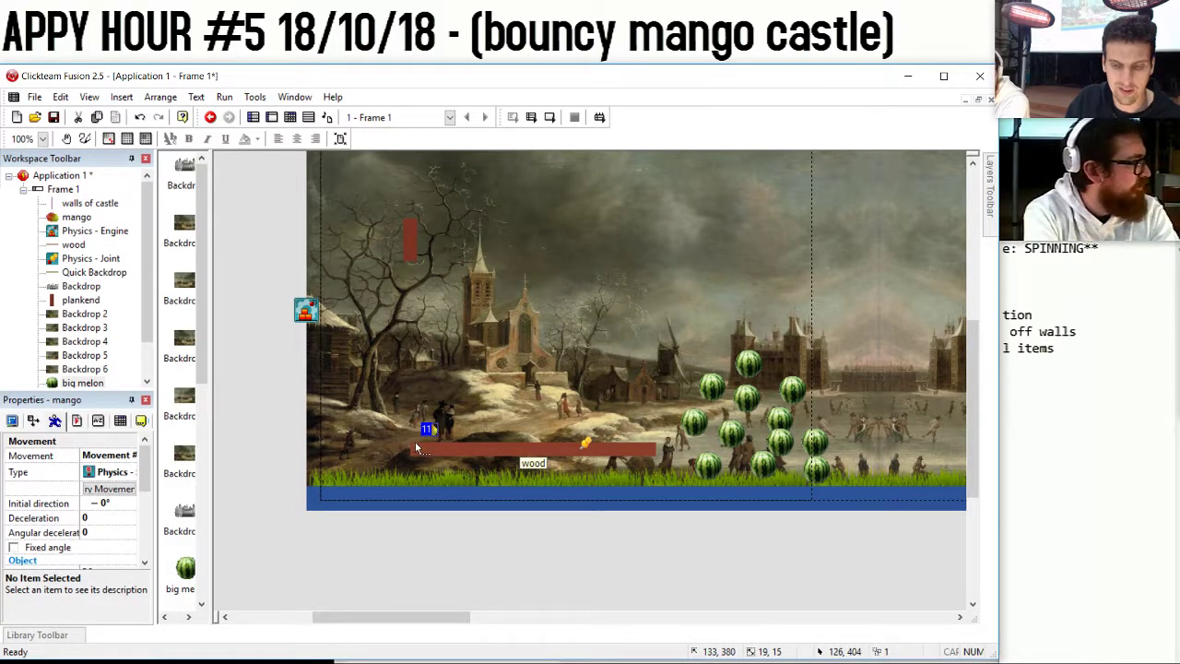
pyautogui.press('F8')
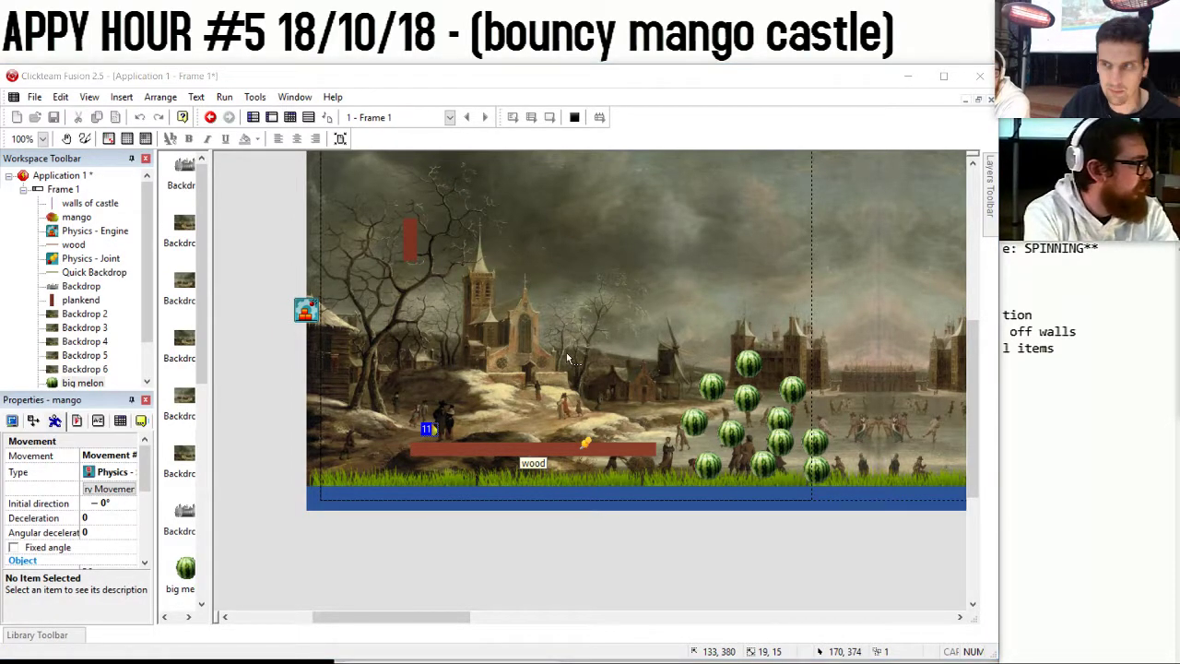
pyautogui.moveTo(806, 164); pyautogui.dragTo(413, 110)
pyautogui.click(731, 103)
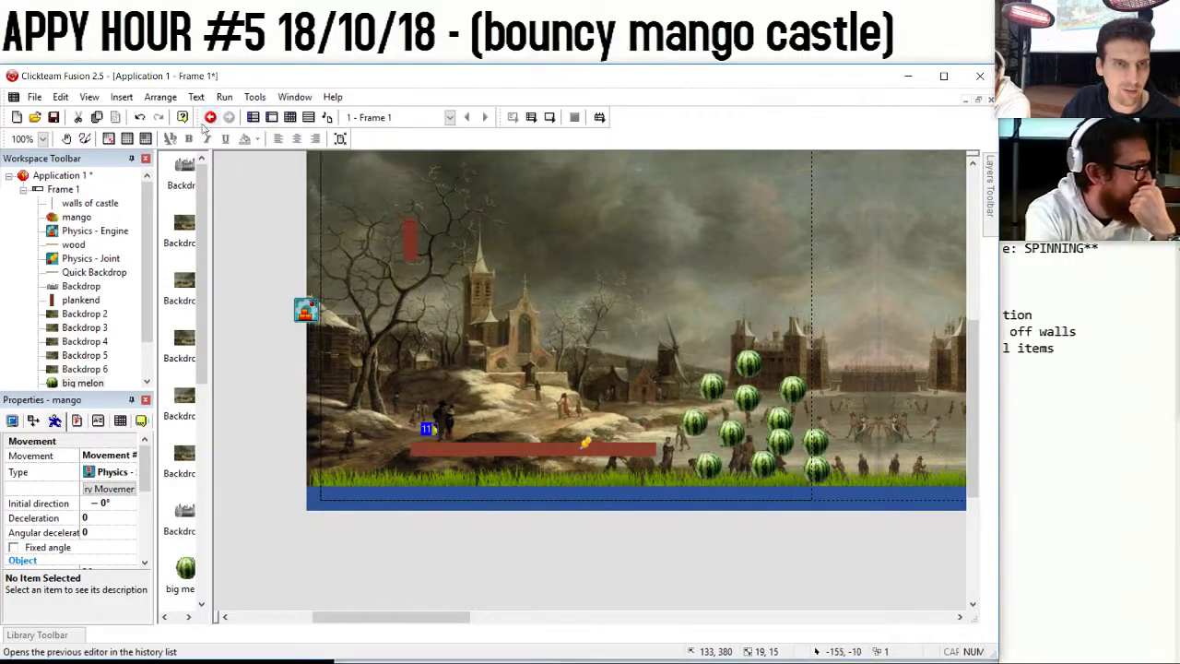
# Add a physics Stop torque action for the mango to the "respawn" timer event.
pyautogui.click(289, 117)
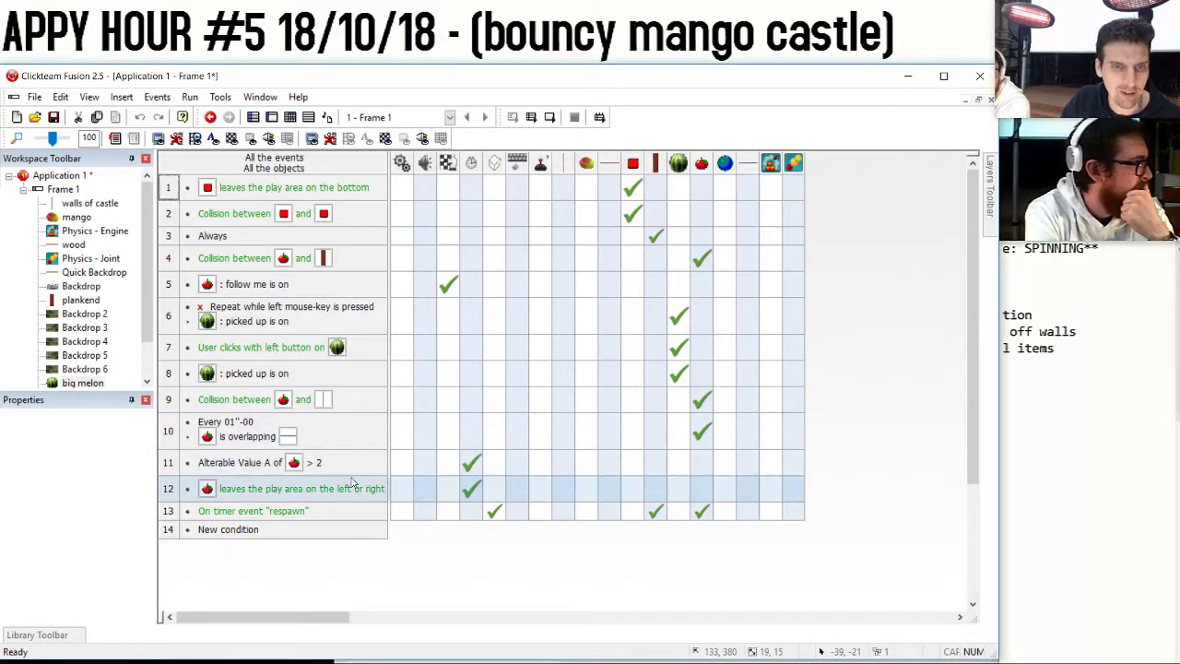
pyautogui.click(604, 514)
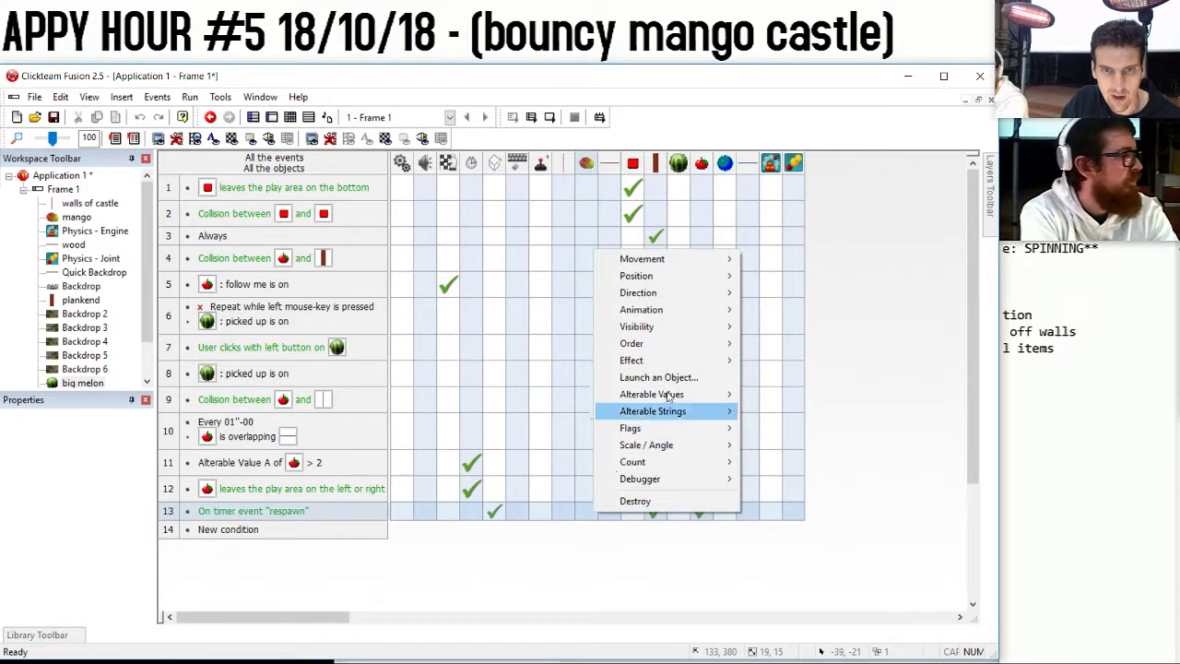
pyautogui.moveTo(703, 264)
pyautogui.moveTo(778, 465)
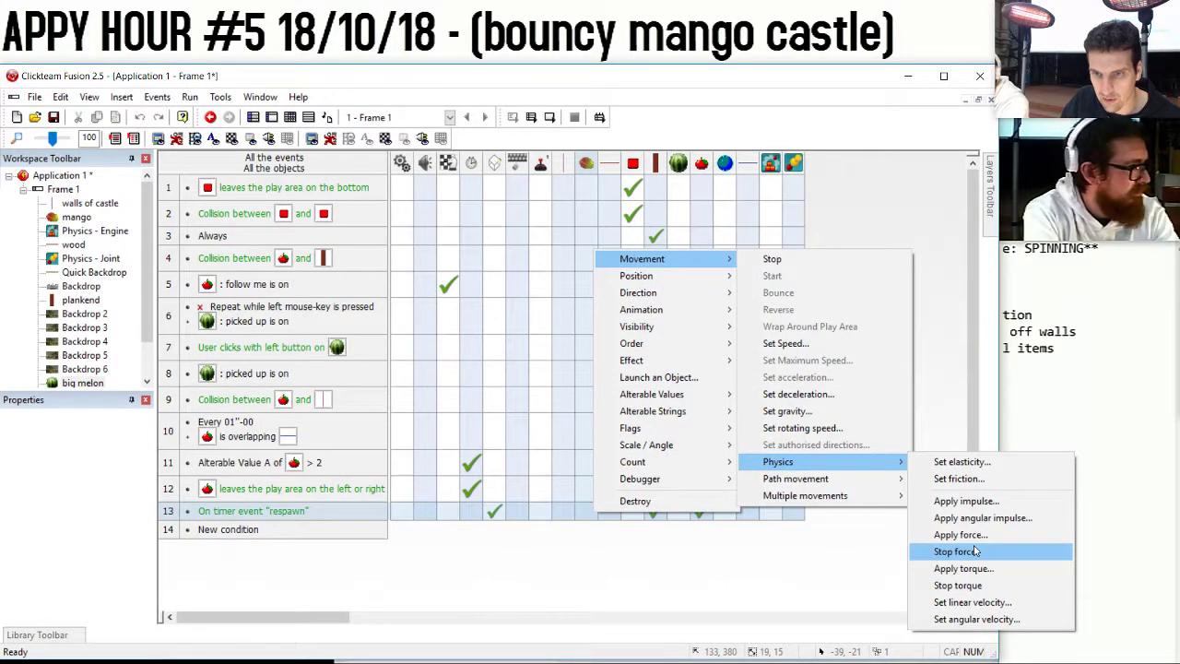
pyautogui.click(958, 586)
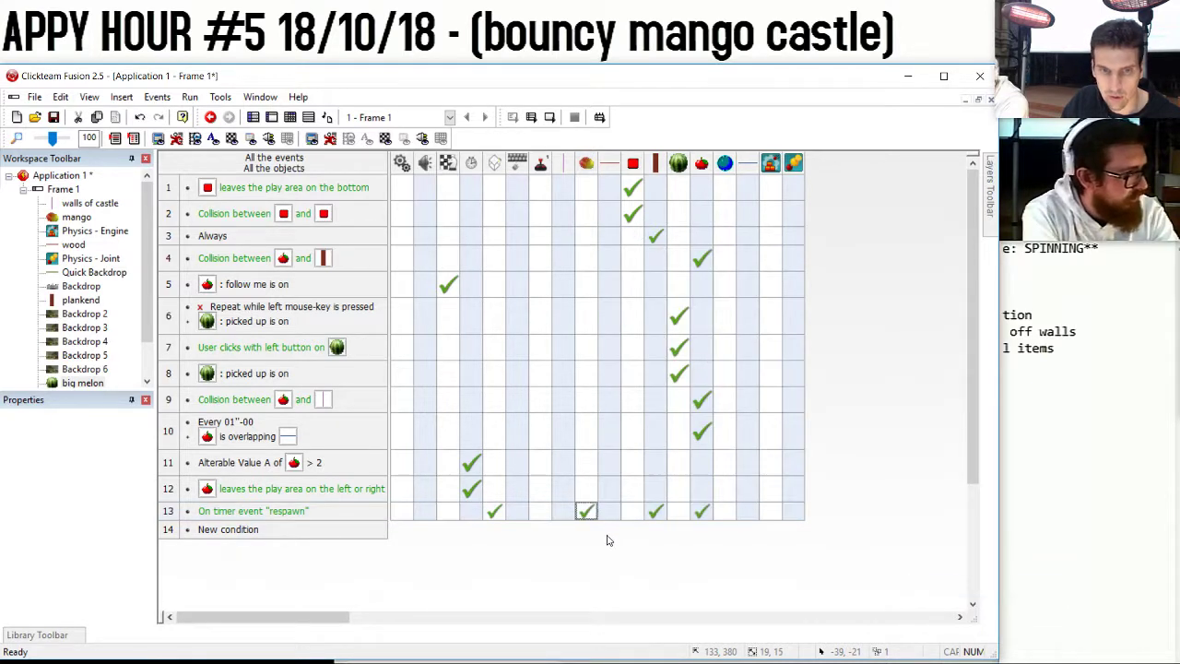
# Add a physics Stop force action for the mango to the same "respawn" timer event.
pyautogui.click(606, 510)
pyautogui.moveTo(666, 217)
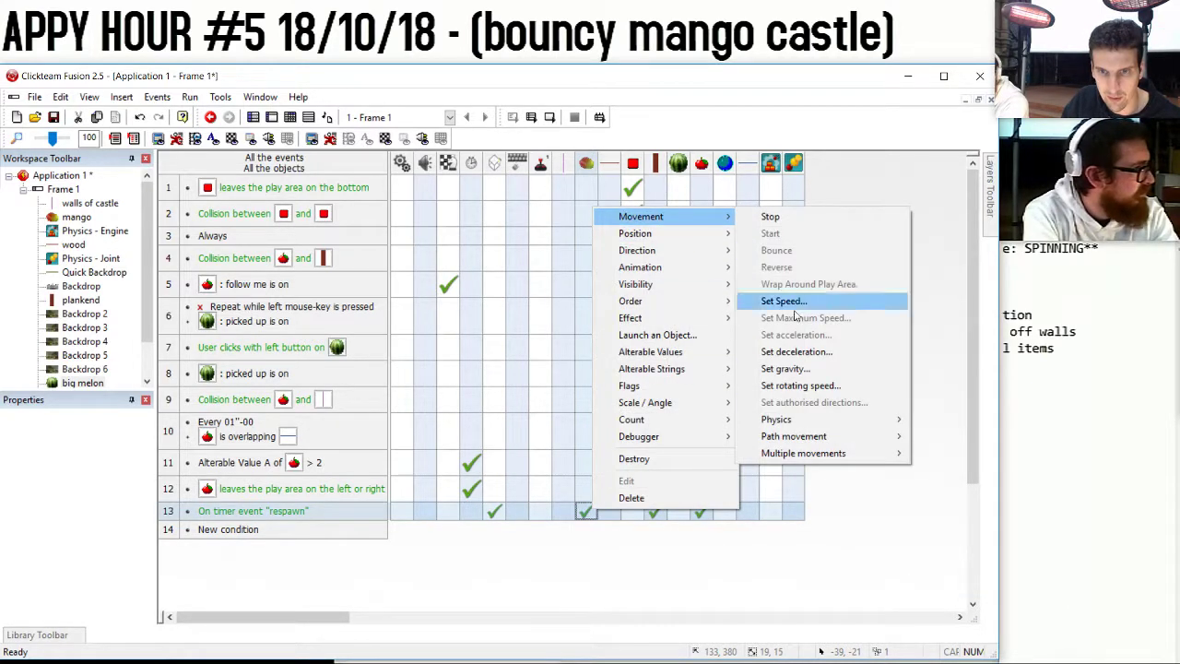
pyautogui.moveTo(777, 419)
pyautogui.click(935, 509)
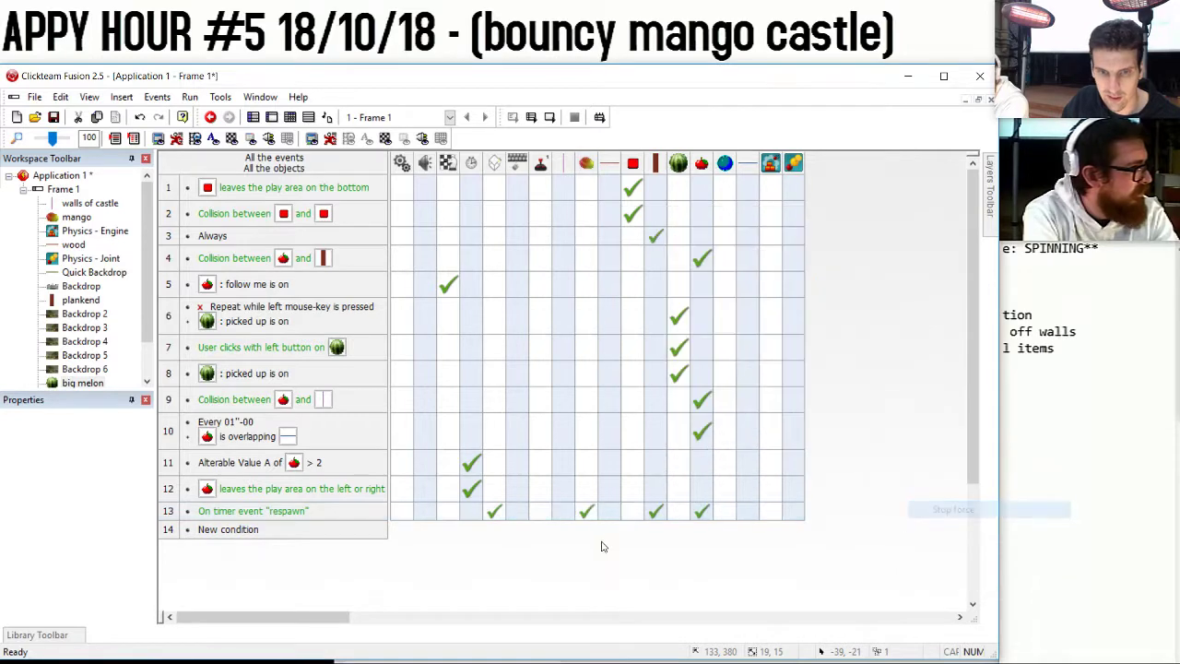
# Run the game and throw a melon at the plank to test how the mango respawns.
pyautogui.press('F8')
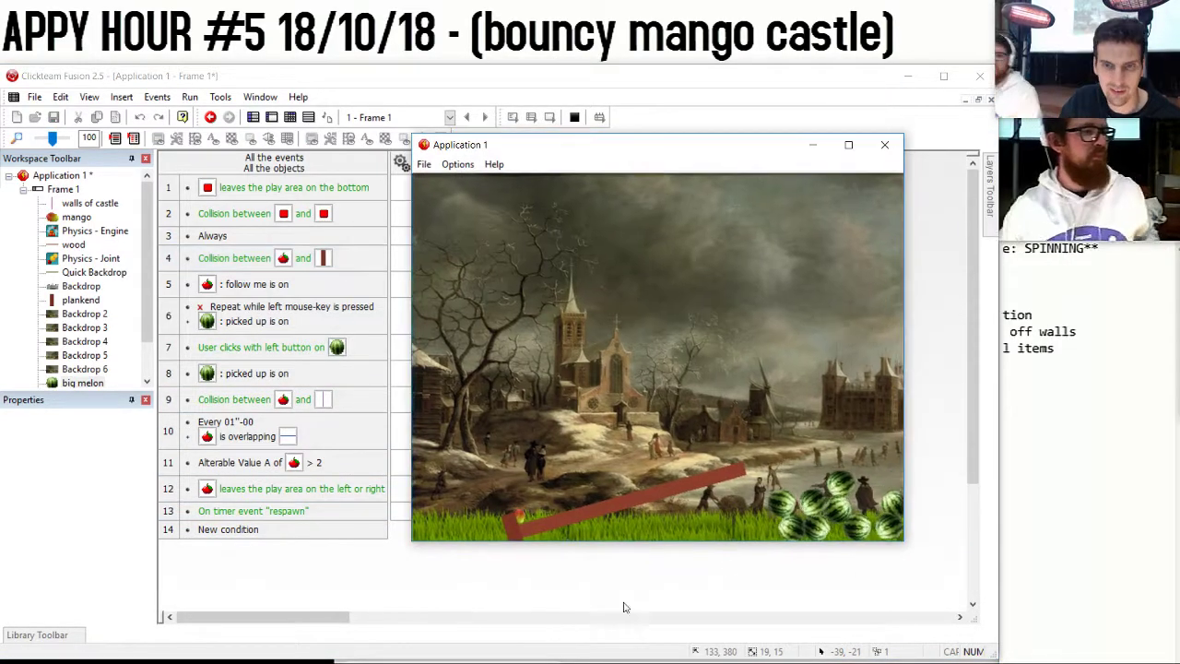
pyautogui.moveTo(743, 414); pyautogui.dragTo(740, 412)
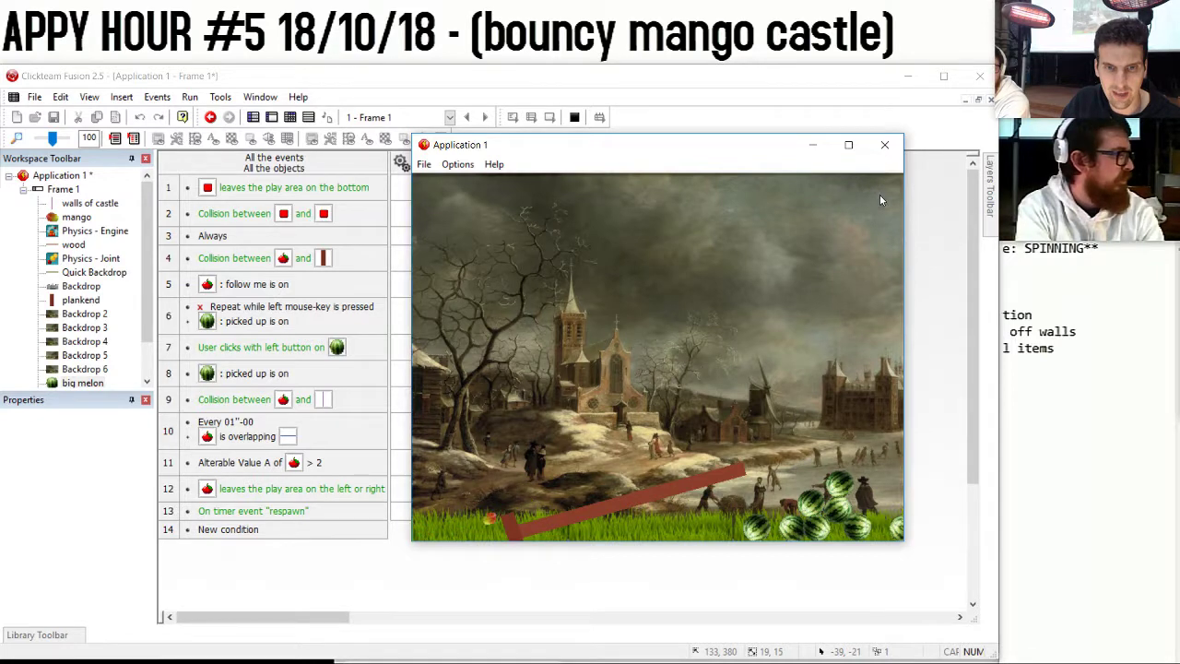
pyautogui.click(885, 148)
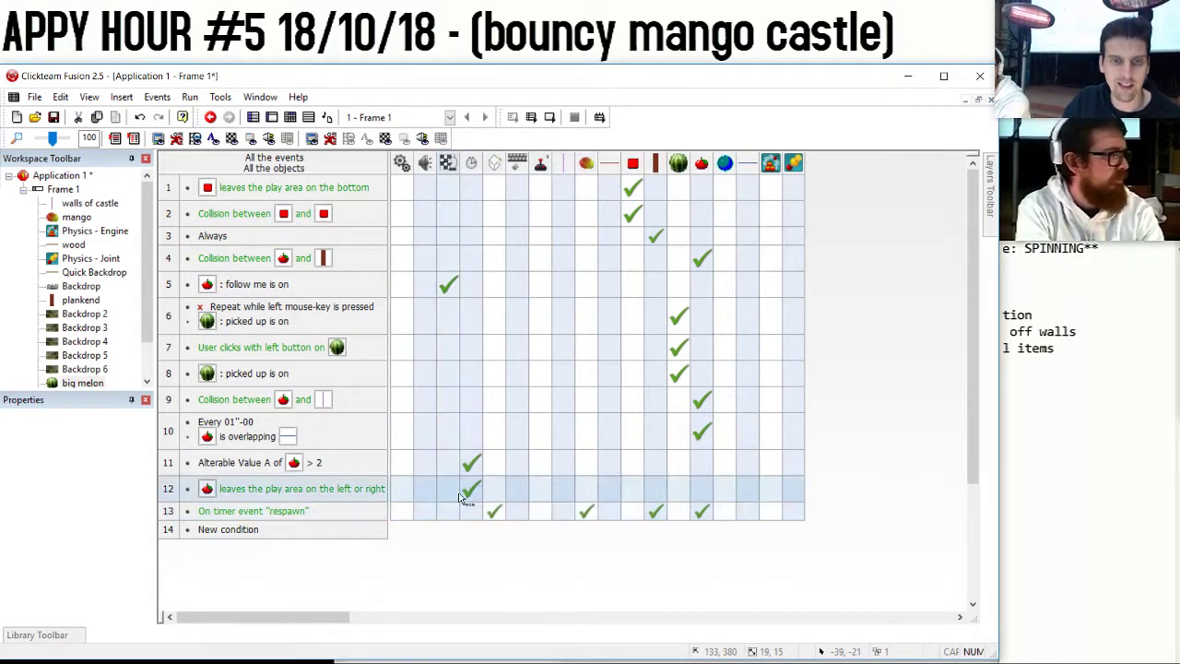
# Check the spawn position in the mango's create action of the "respawn" timer event.
pyautogui.rightClick(492, 514)
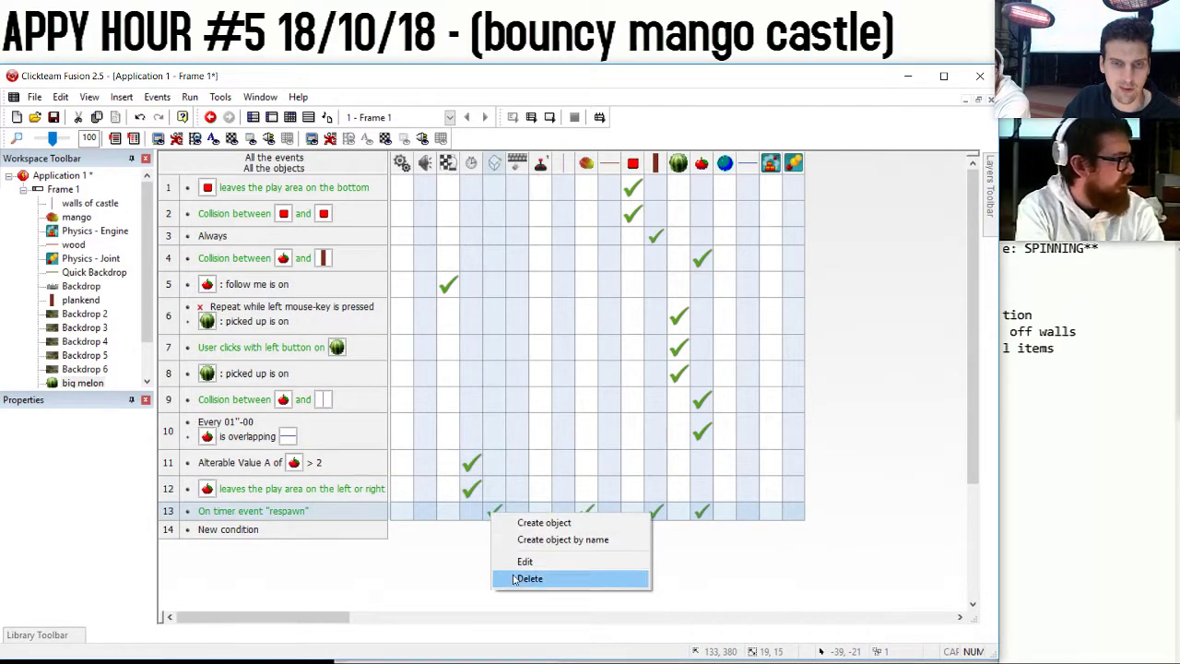
pyautogui.click(544, 523)
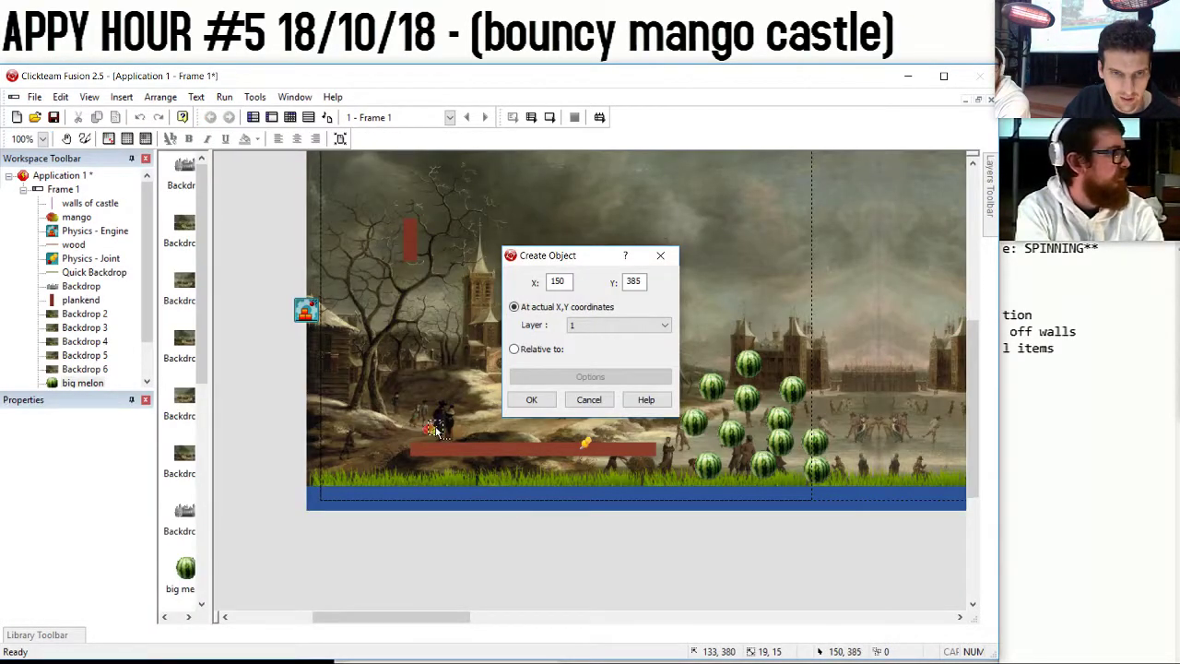
pyautogui.click(435, 471)
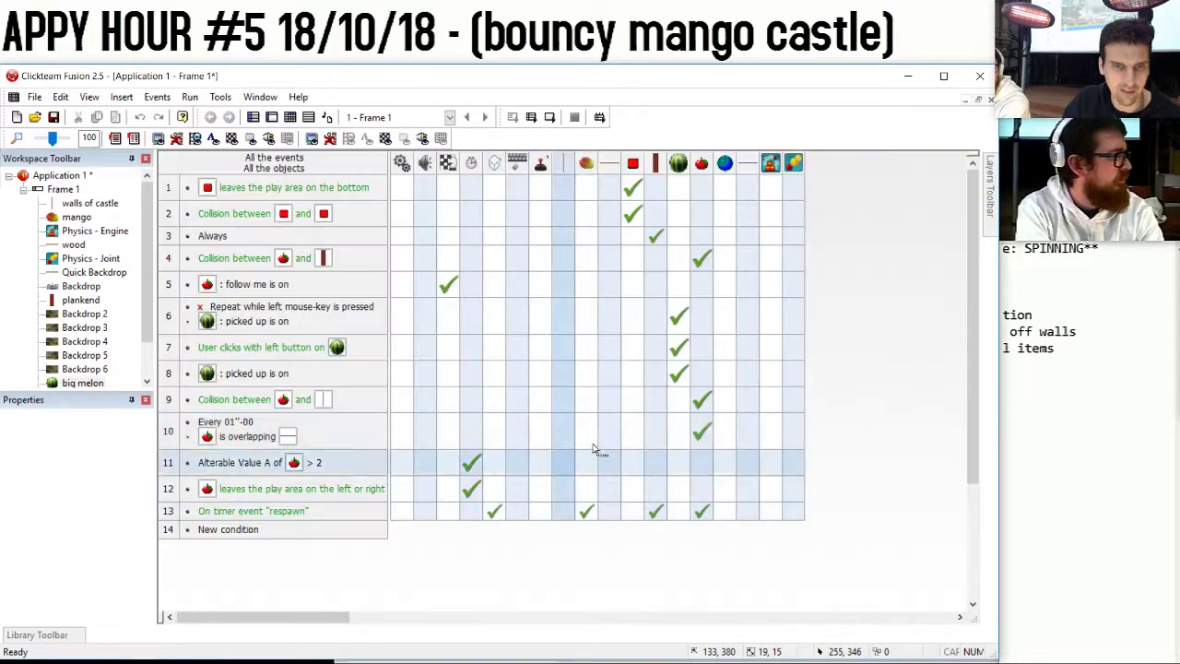
# Remove the plankend action from the "respawn" timer event and test the game by throwing a melon.
pyautogui.click(656, 510)
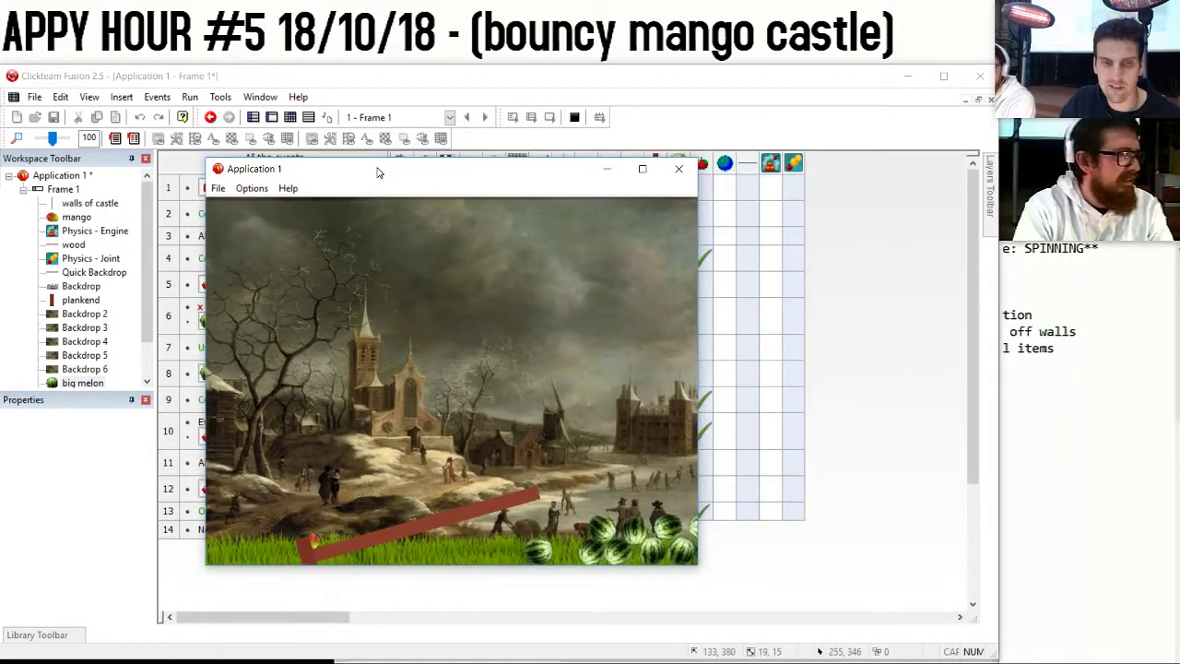
pyautogui.moveTo(377, 173); pyautogui.dragTo(375, 175)
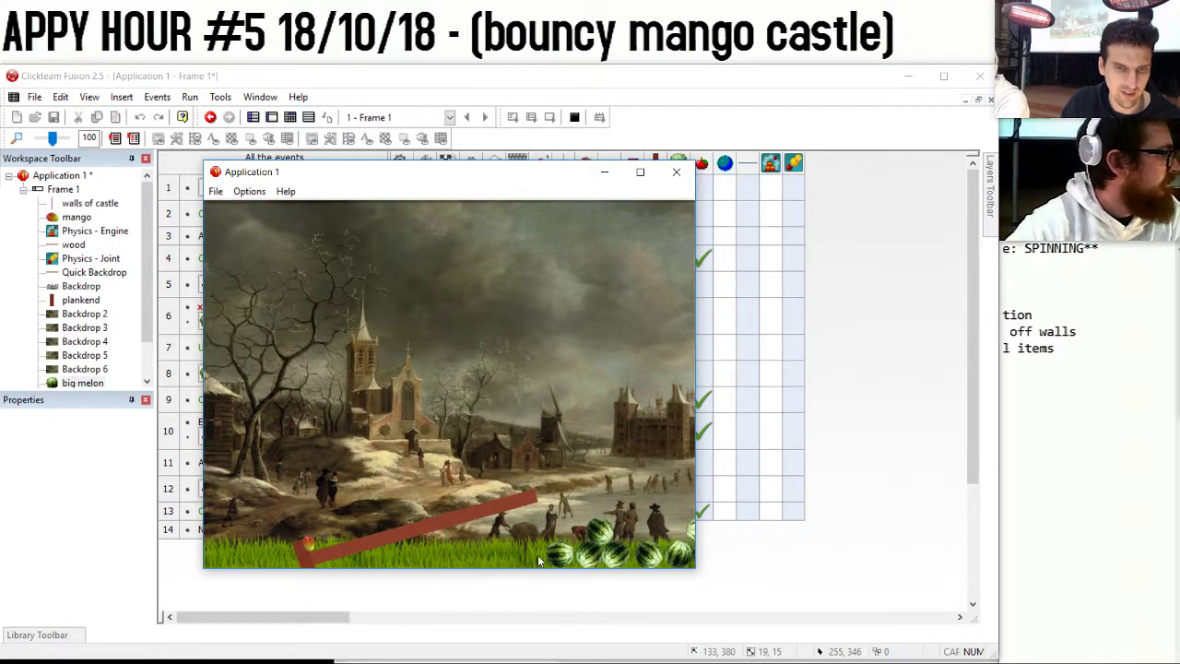
pyautogui.moveTo(538, 555); pyautogui.dragTo(515, 386)
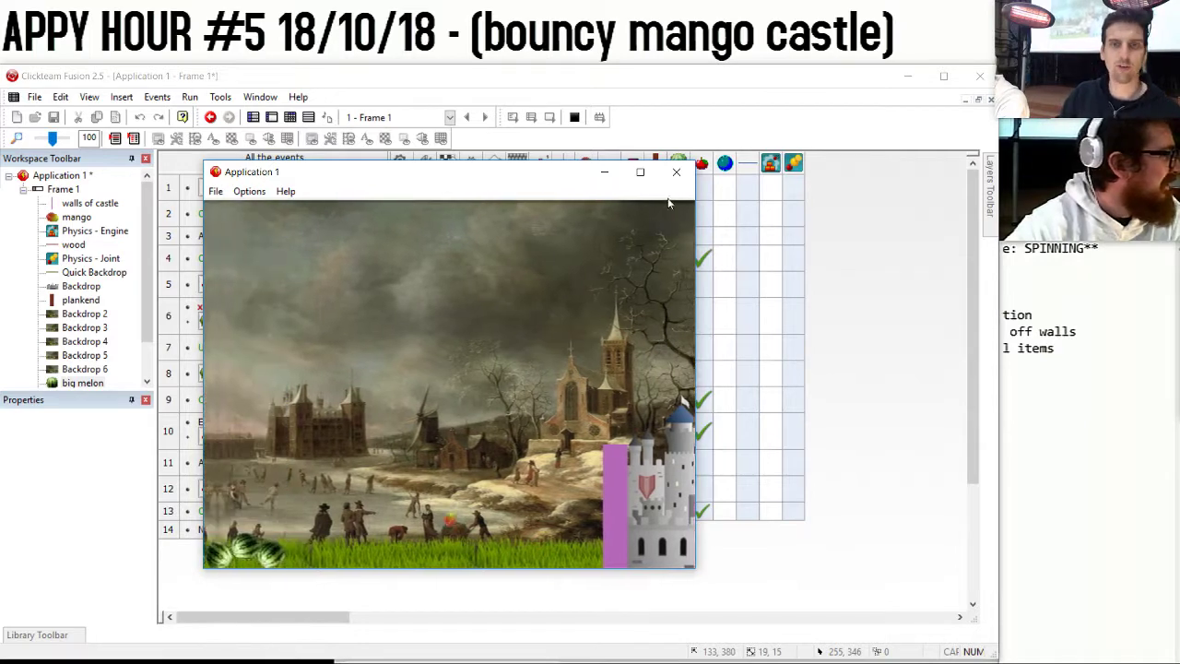
pyautogui.click(675, 172)
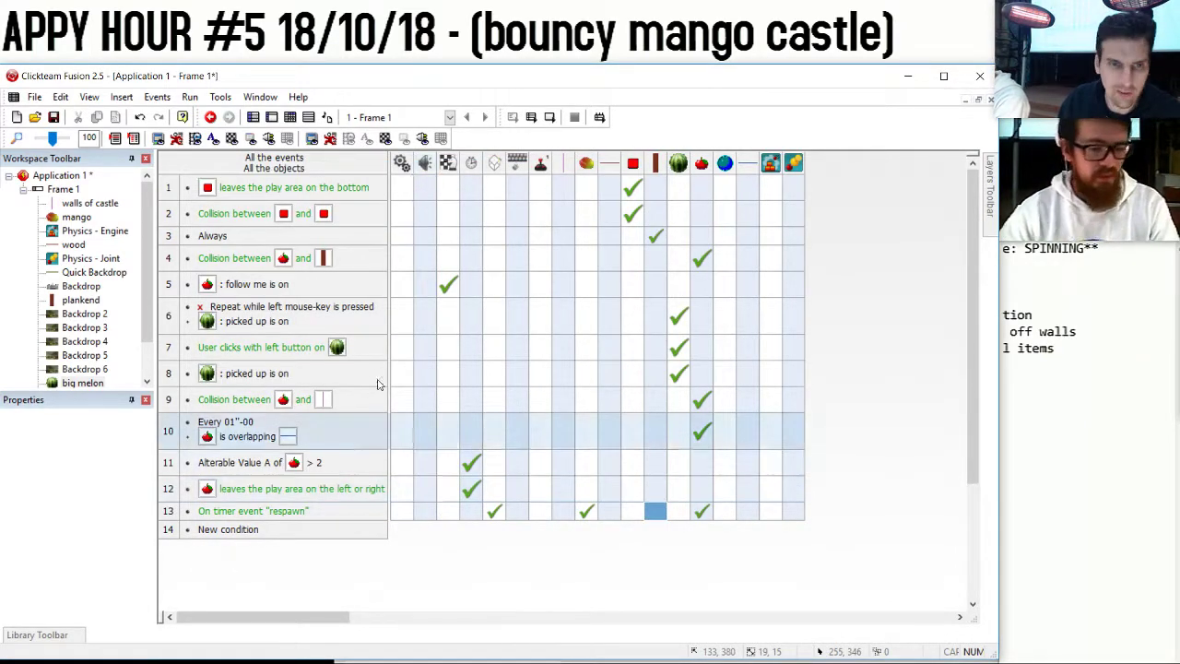
pyautogui.click(271, 117)
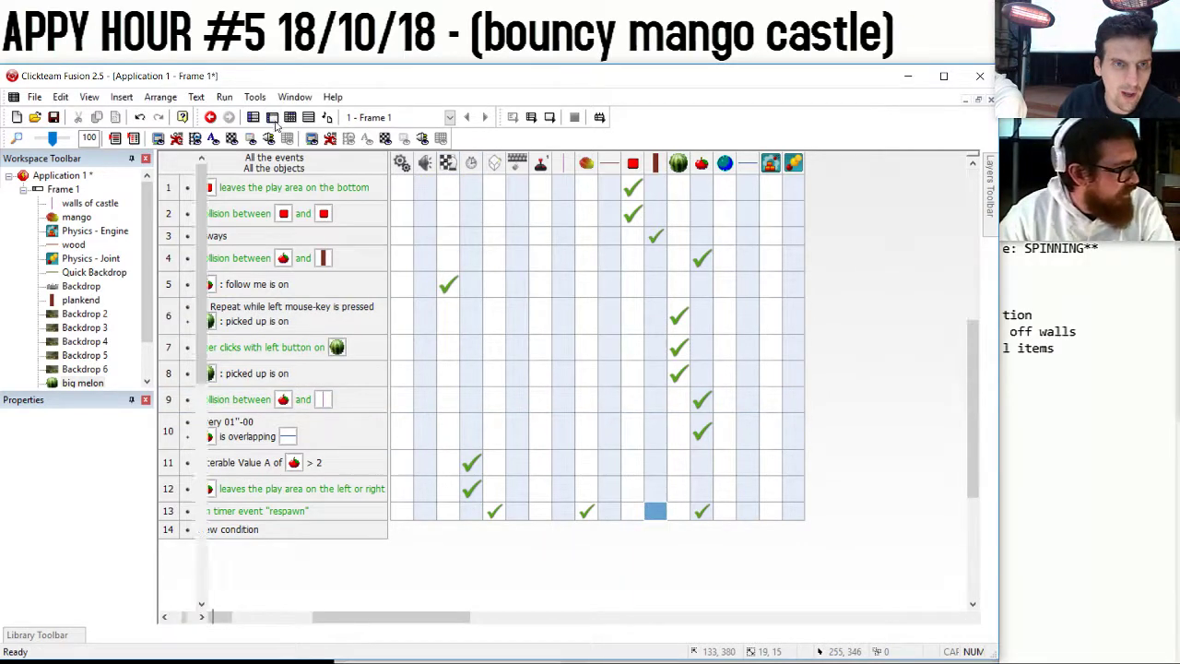
# Add a new Start of Frame event at the end of the frame's event list.
pyautogui.click(290, 117)
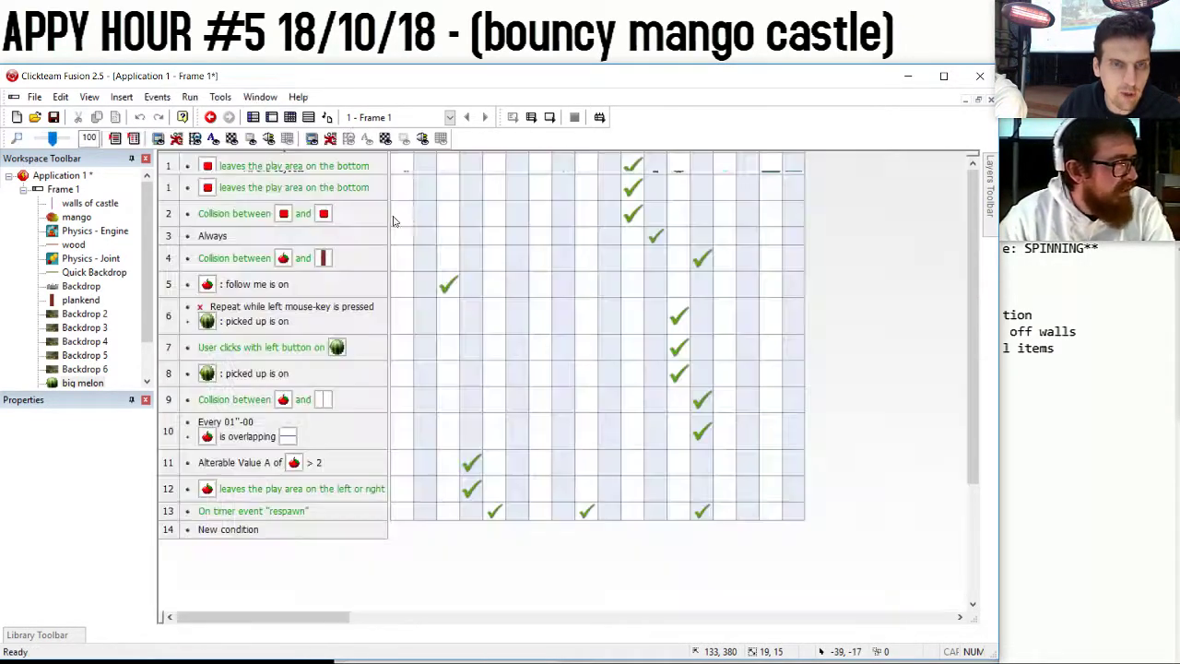
pyautogui.click(257, 530)
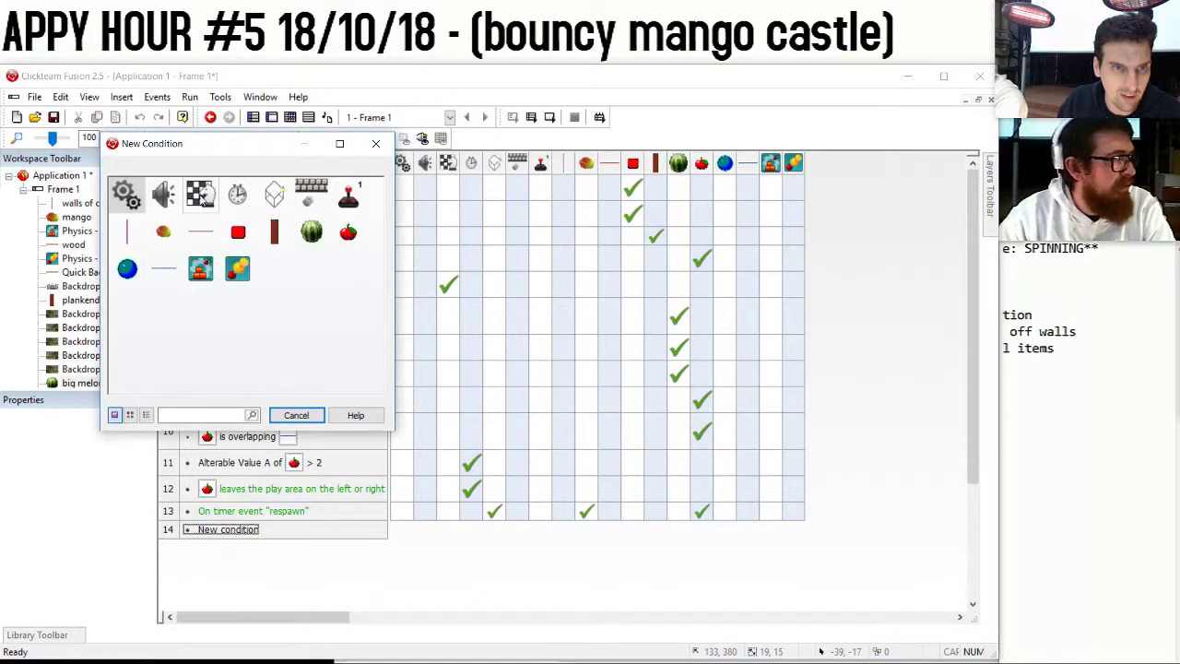
pyautogui.click(128, 196)
pyautogui.click(251, 208)
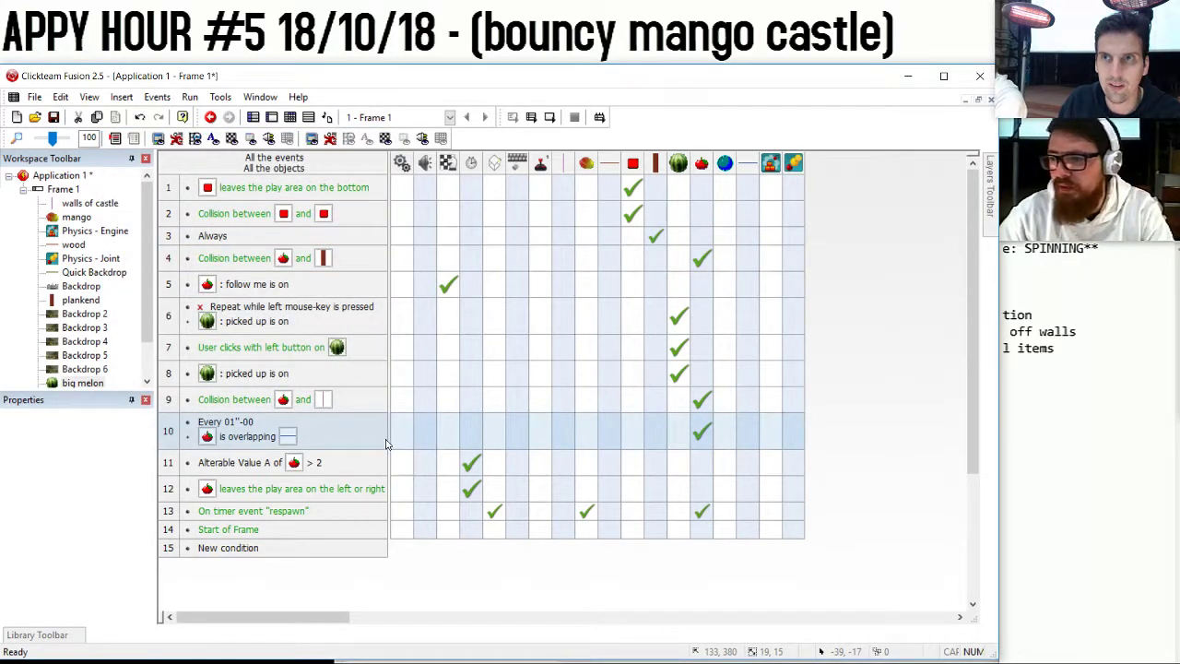
pyautogui.click(430, 535)
pyautogui.moveTo(473, 542)
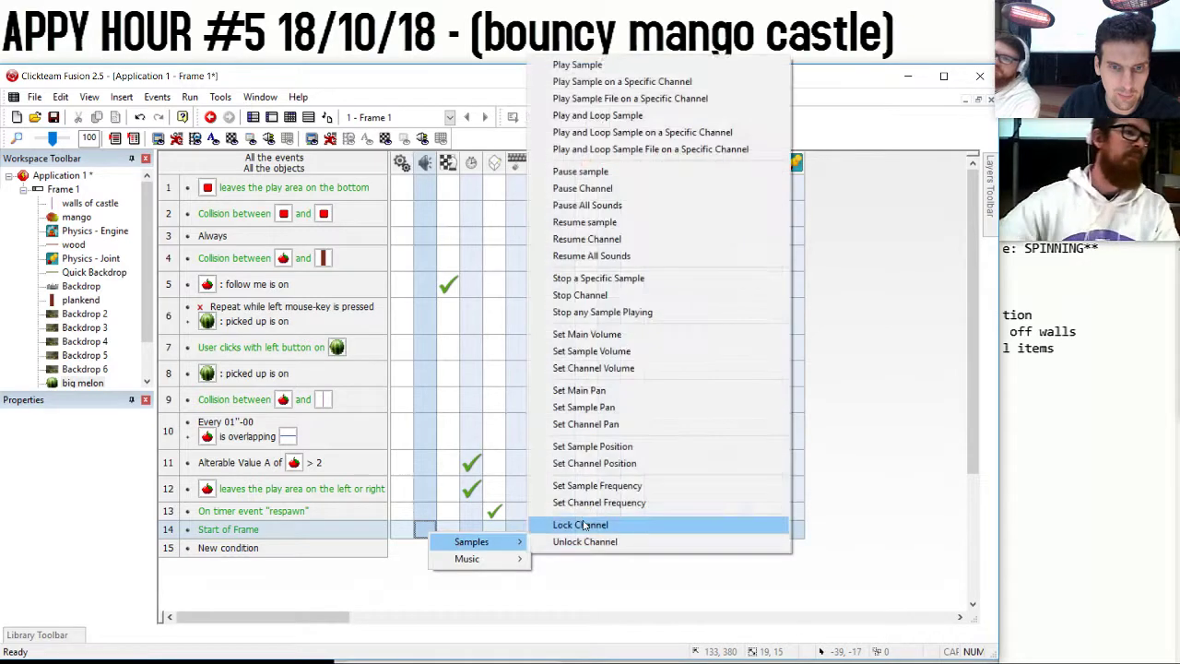
pyautogui.click(648, 118)
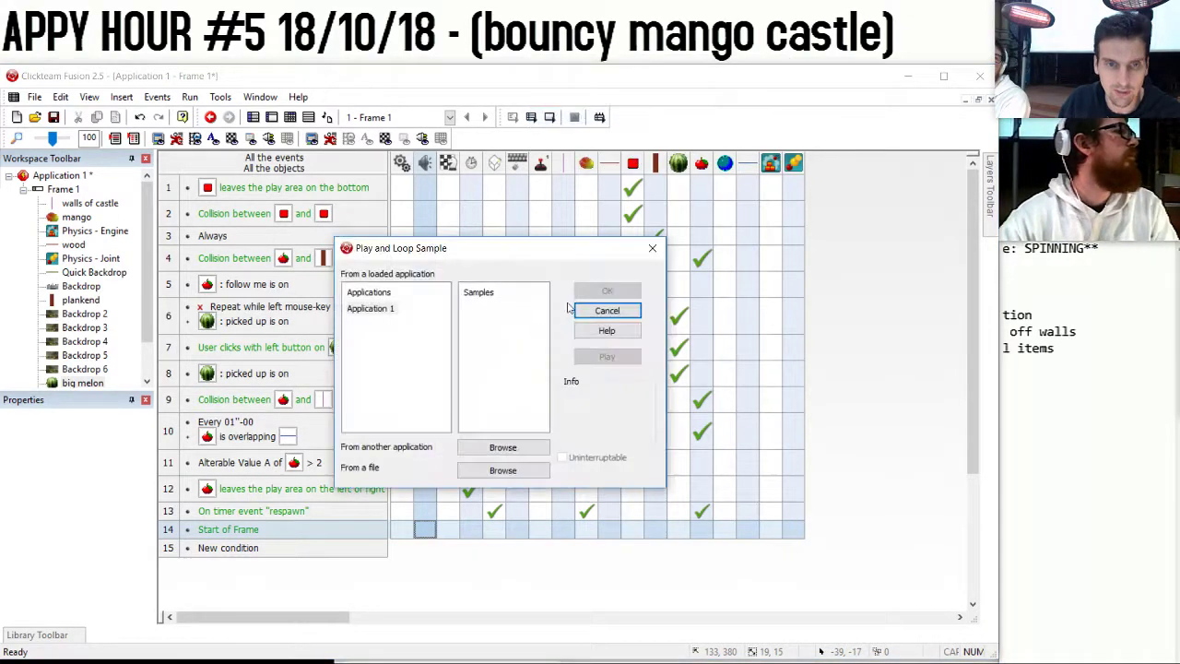
pyautogui.click(503, 470)
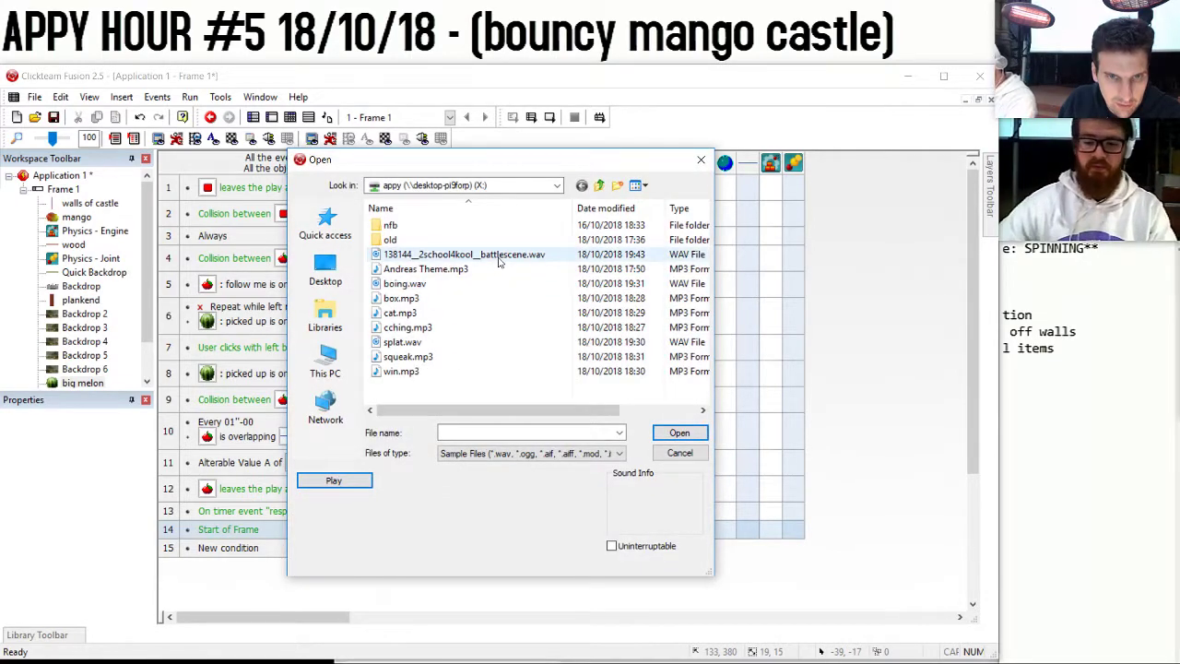
pyautogui.click(499, 259)
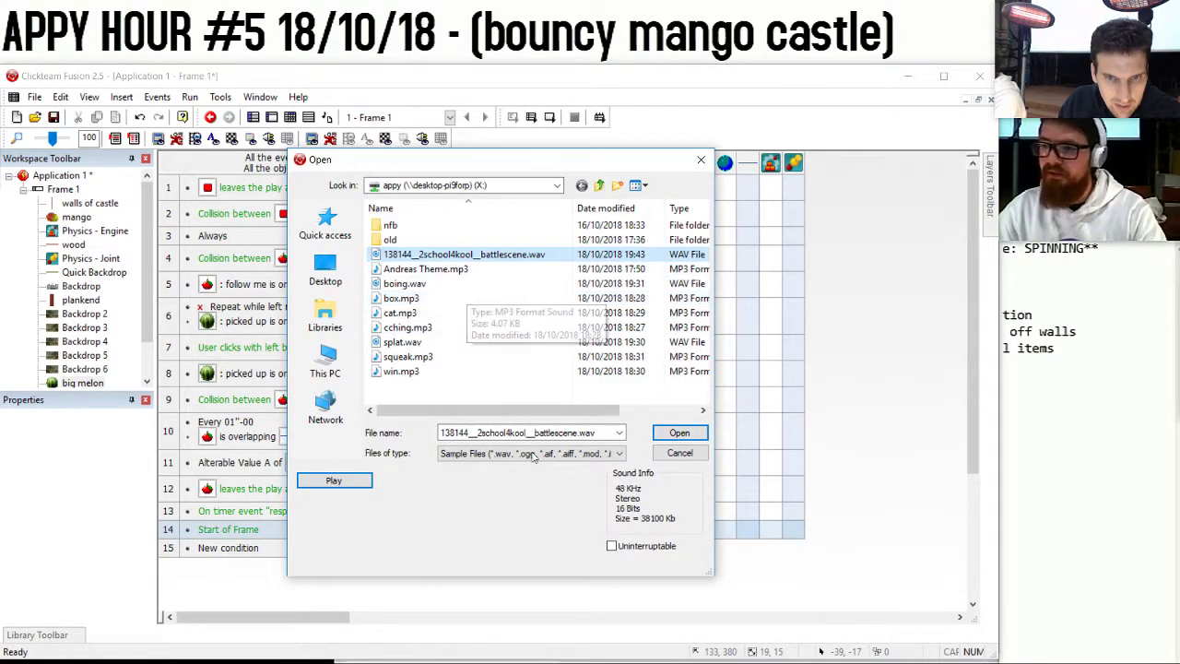
pyautogui.click(335, 481)
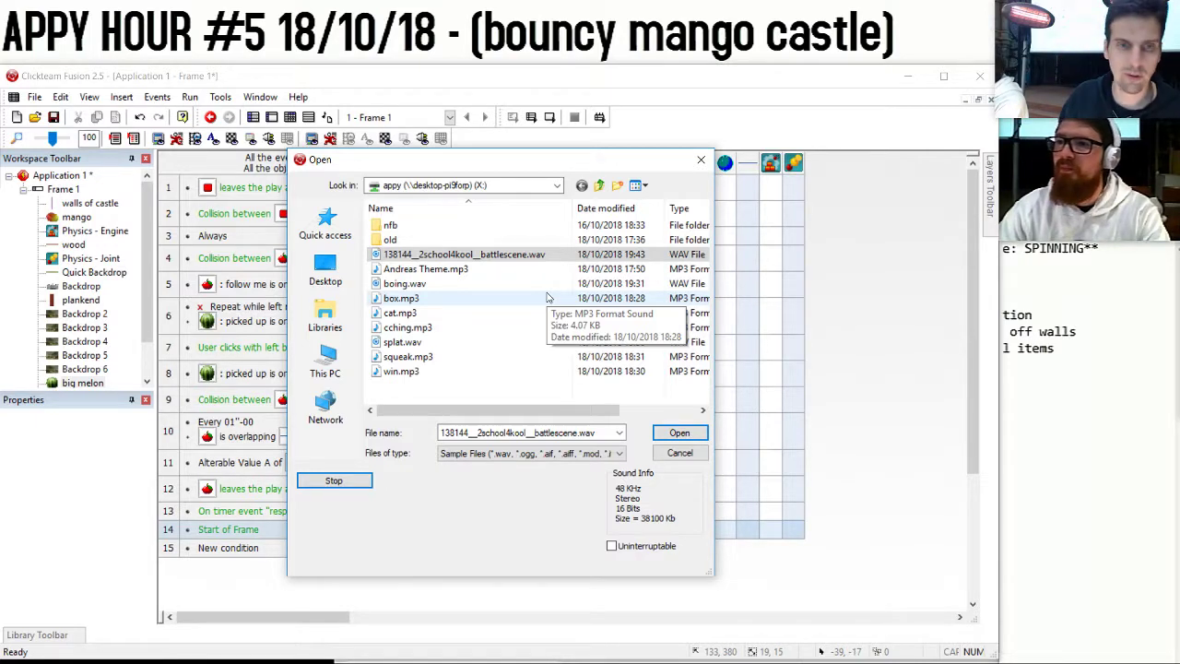
pyautogui.click(678, 454)
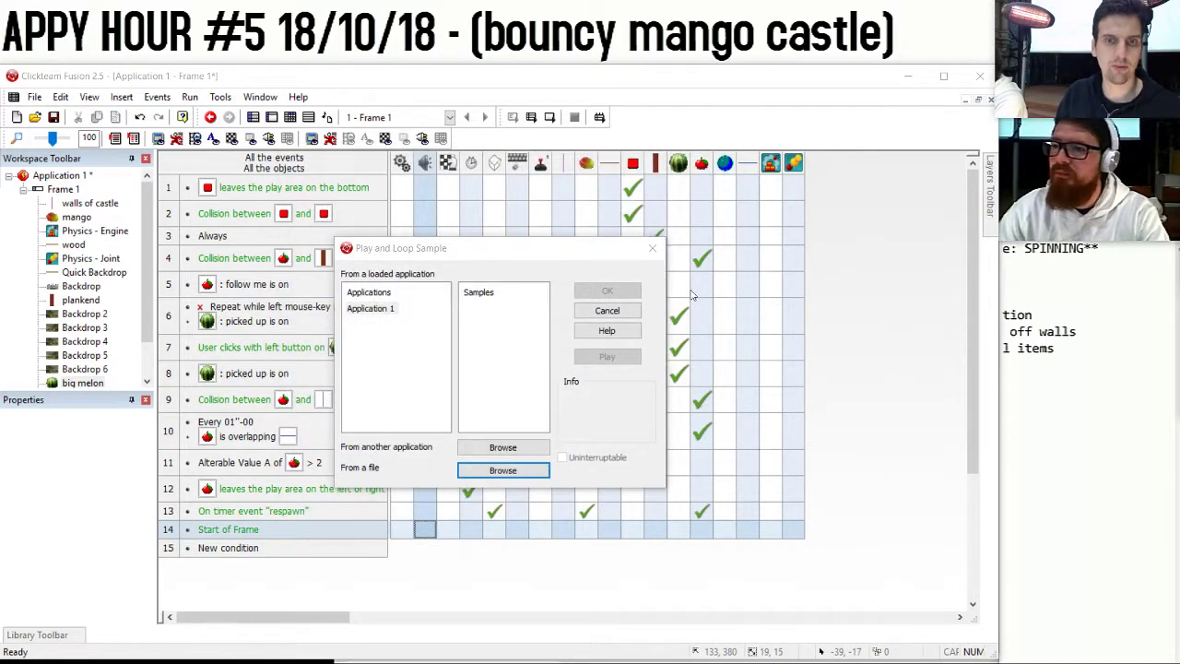
pyautogui.click(625, 311)
# Return to the frame layout and place a new Active object over the middle of the plank.
pyautogui.hotkey('ctrl', 'm')
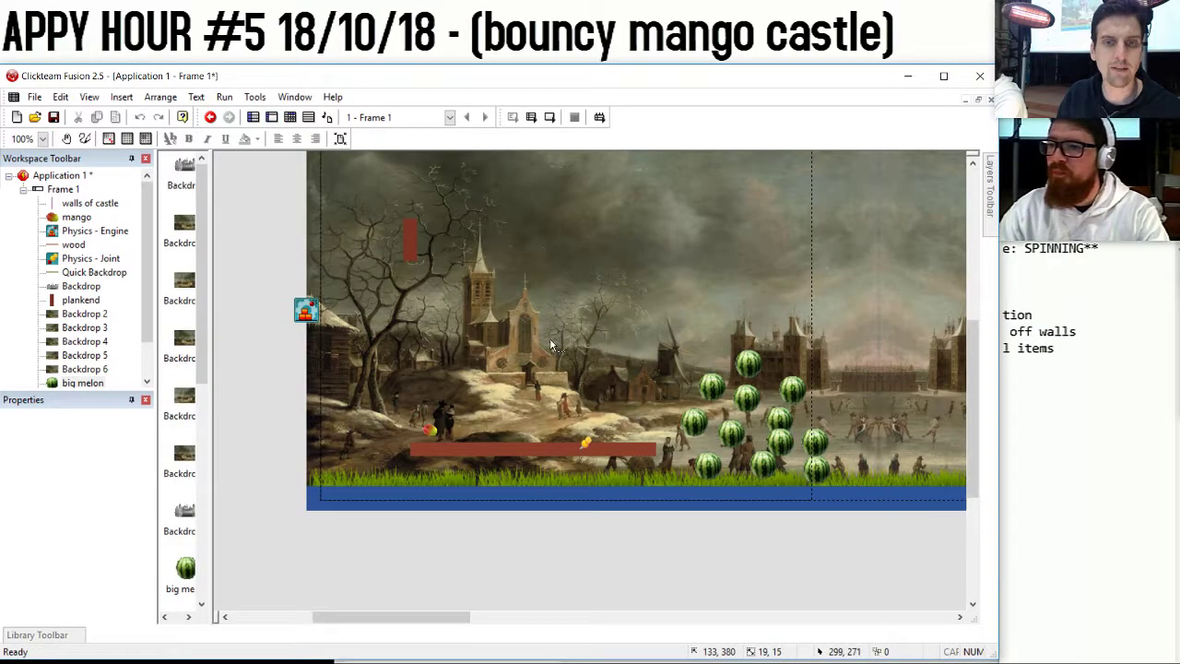
pyautogui.doubleClick(502, 548)
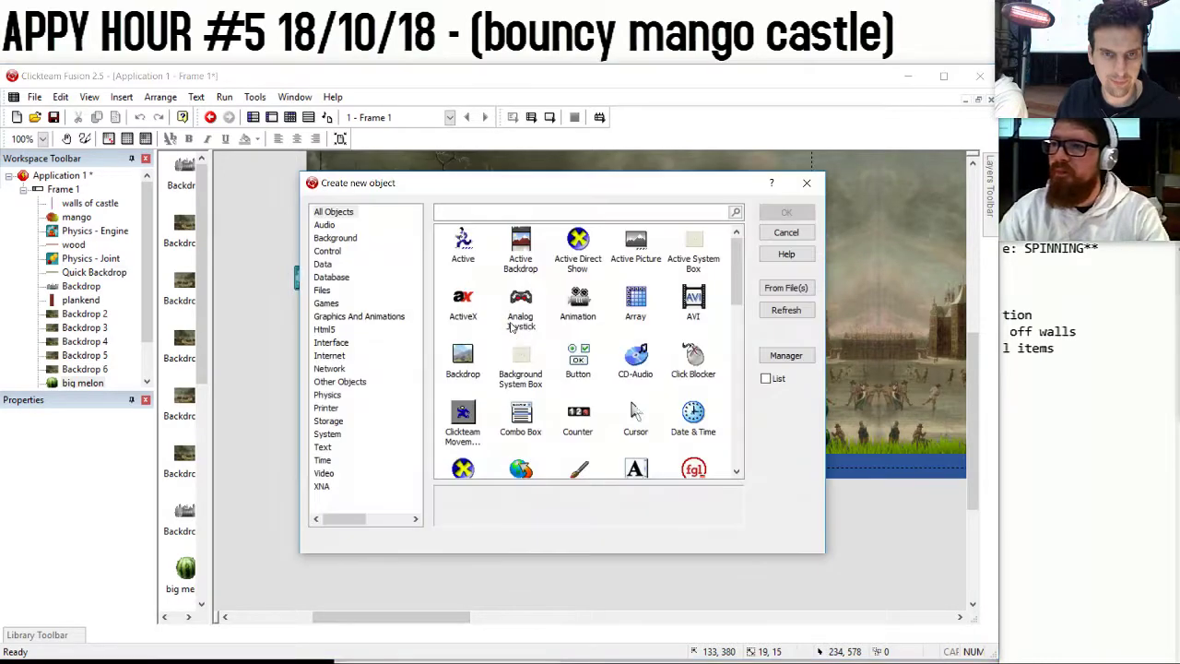
pyautogui.click(344, 212)
pyautogui.doubleClick(463, 244)
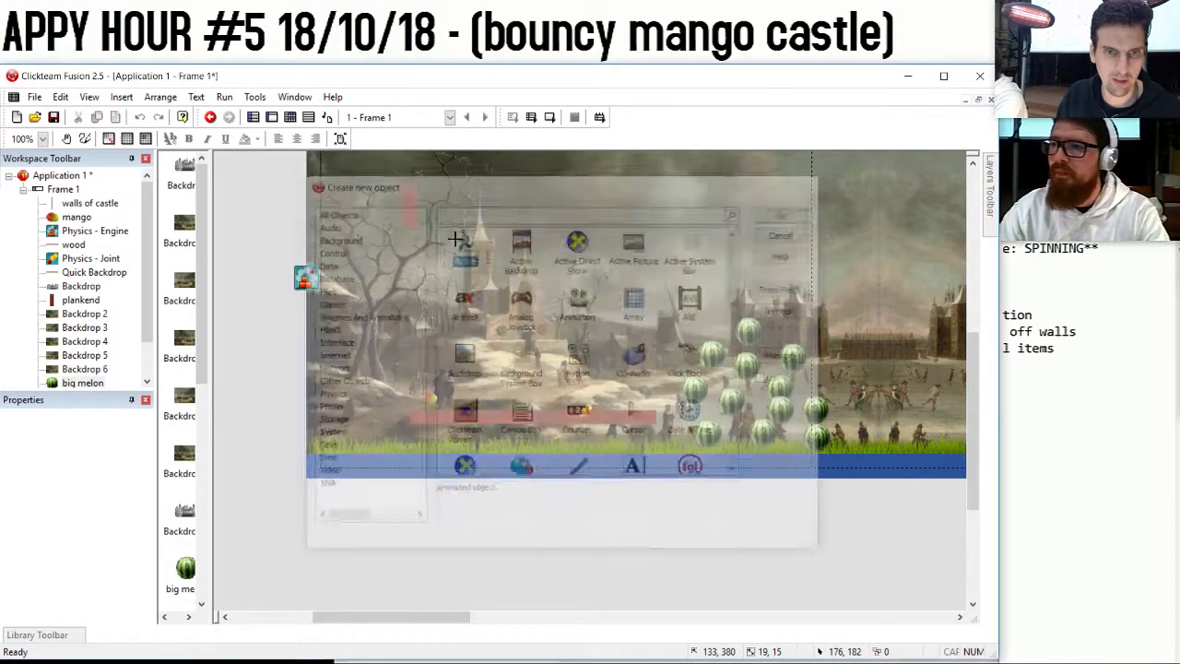
pyautogui.click(533, 395)
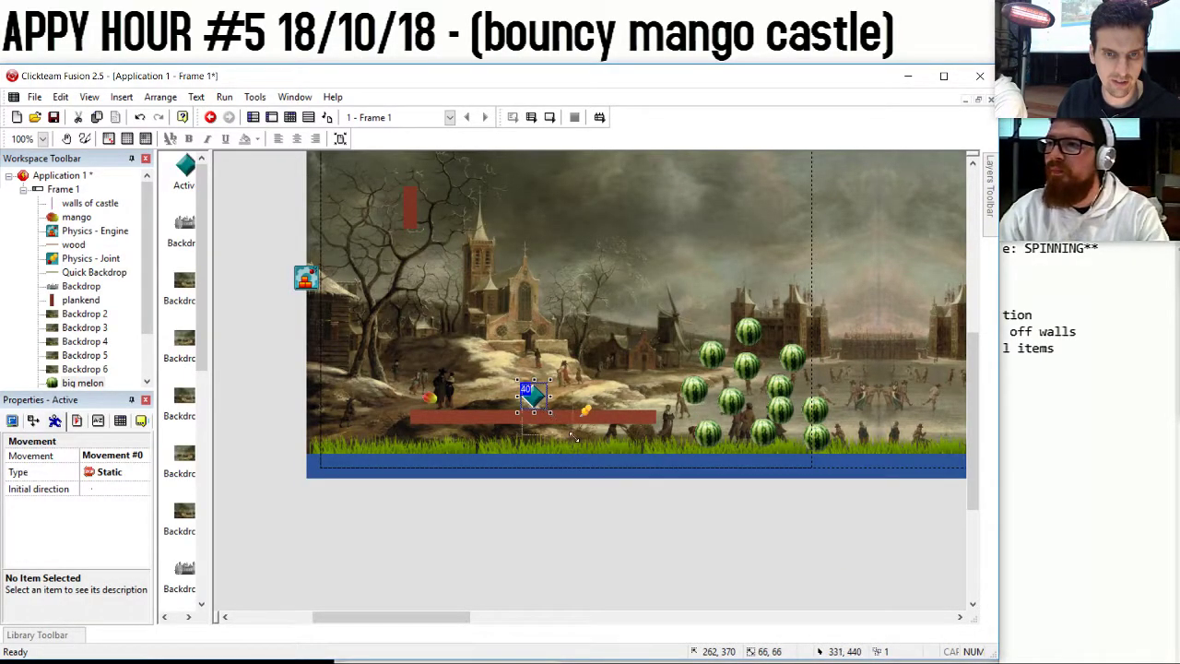
# Redraw the Active object as a filled brown (8B3F2B) trapezoid and move it beneath the plank's pivot as a support.
pyautogui.doubleClick(537, 399)
pyautogui.click(295, 182)
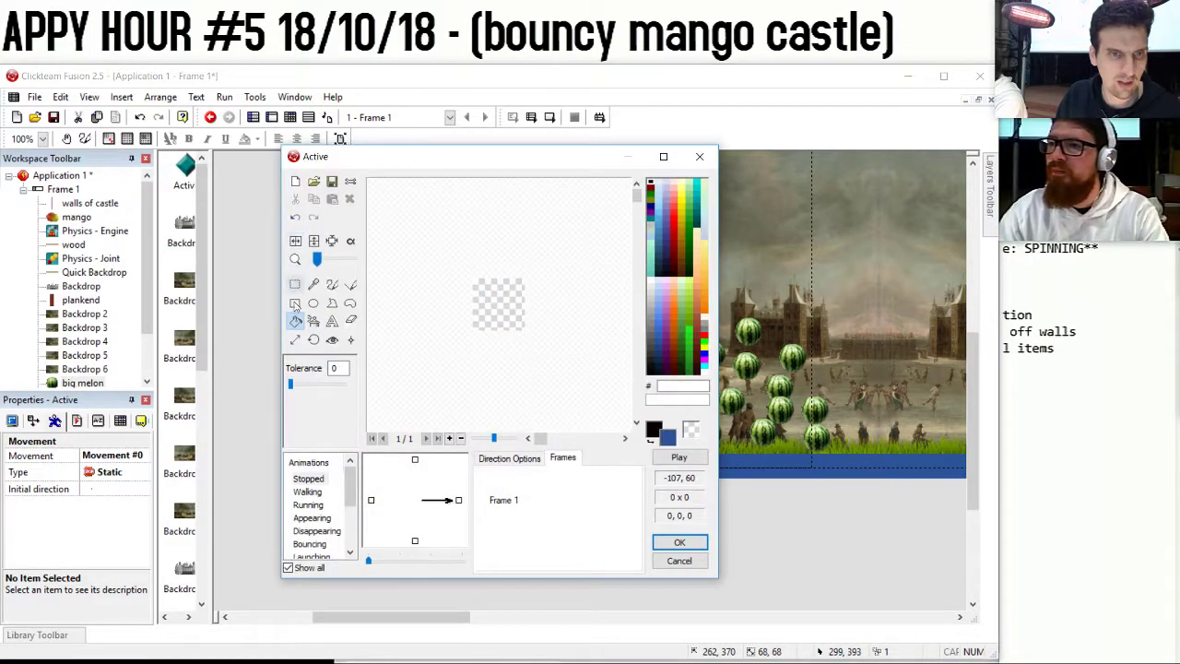
pyautogui.click(332, 303)
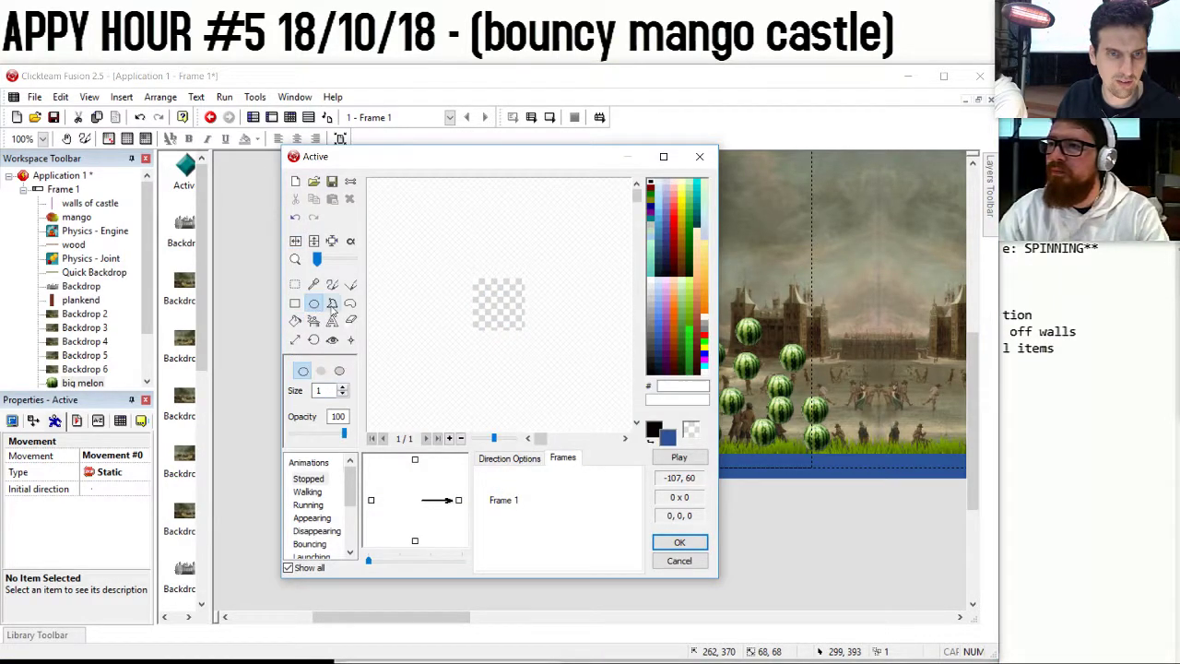
pyautogui.click(695, 338)
pyautogui.click(320, 370)
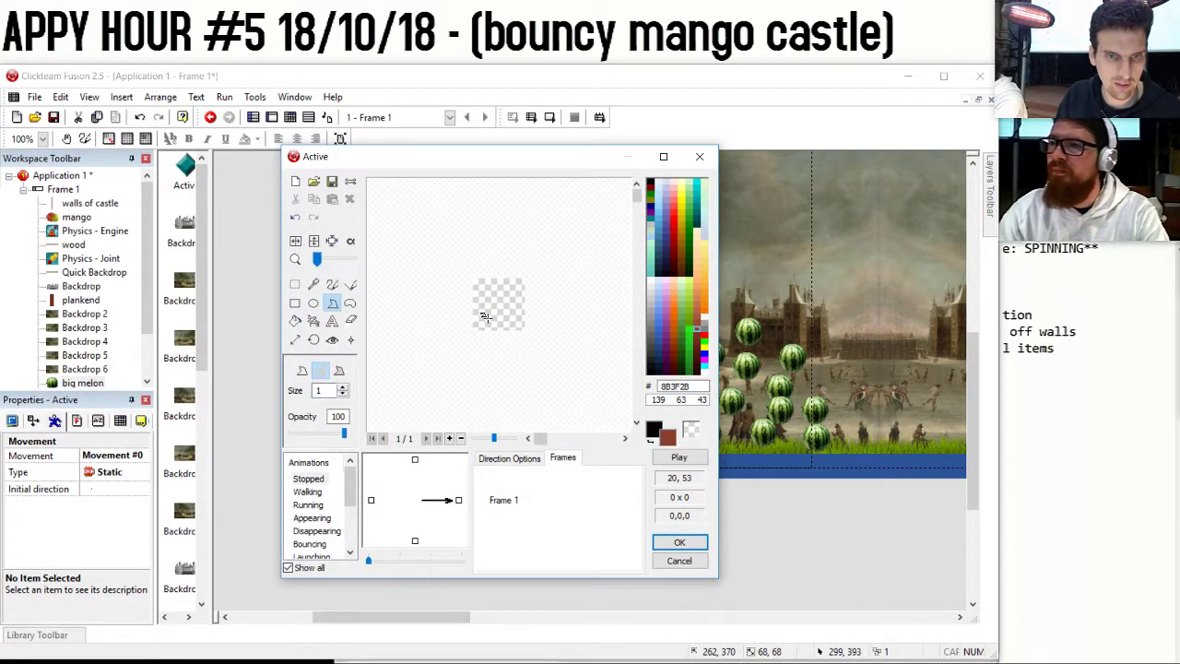
pyautogui.click(504, 278)
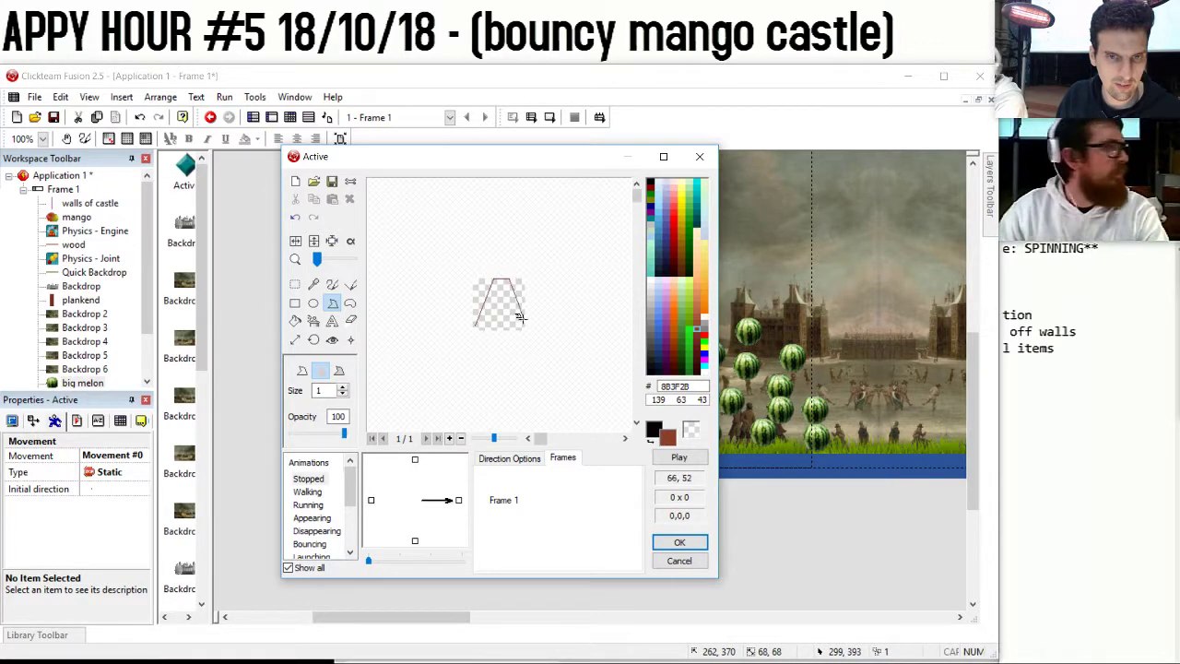
pyautogui.doubleClick(522, 328)
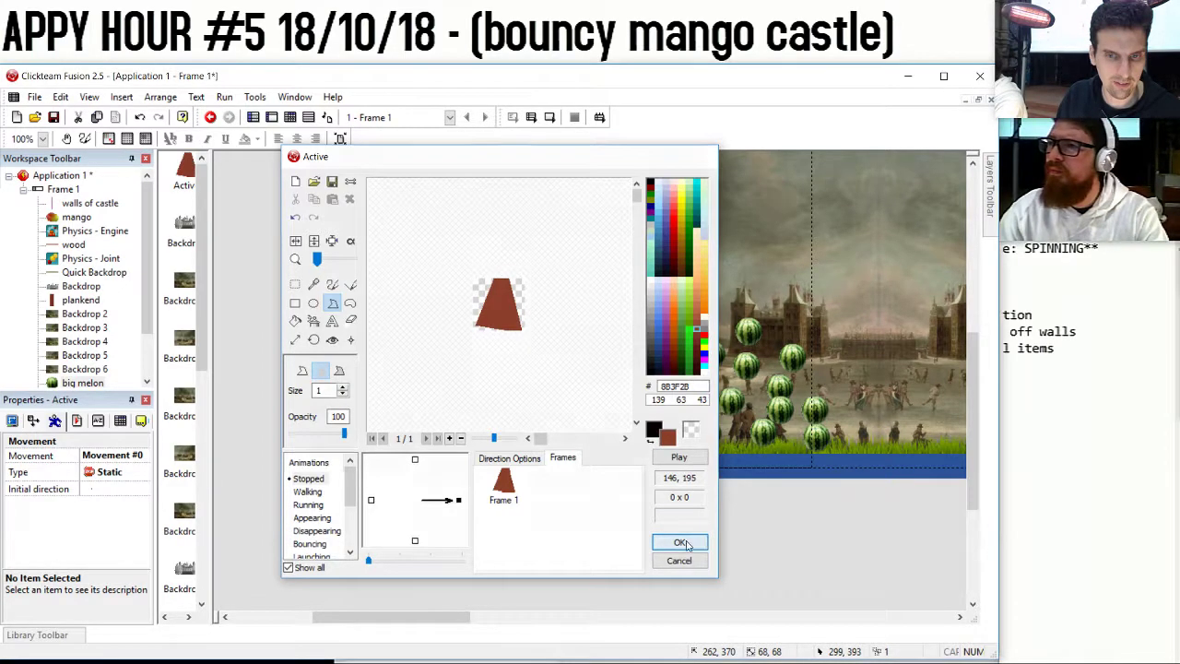
pyautogui.click(680, 542)
pyautogui.moveTo(580, 444); pyautogui.dragTo(609, 451)
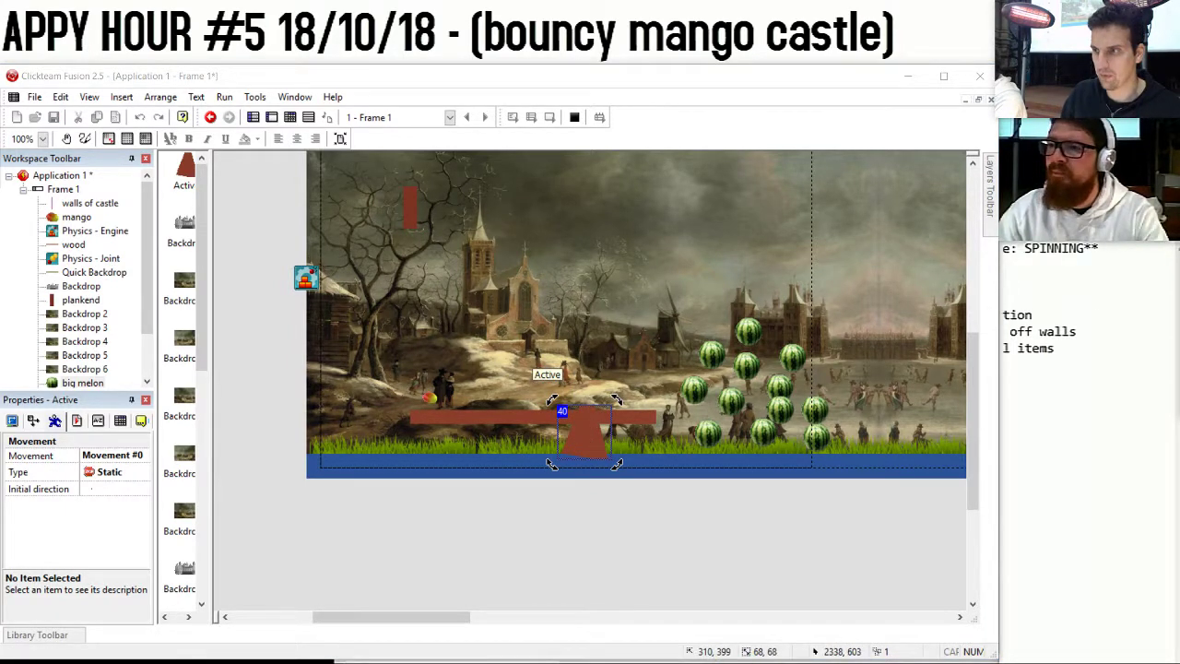
# Run the game to test the catapult with its new support, then close it.
pyautogui.moveTo(1179, 162); pyautogui.dragTo(520, 149)
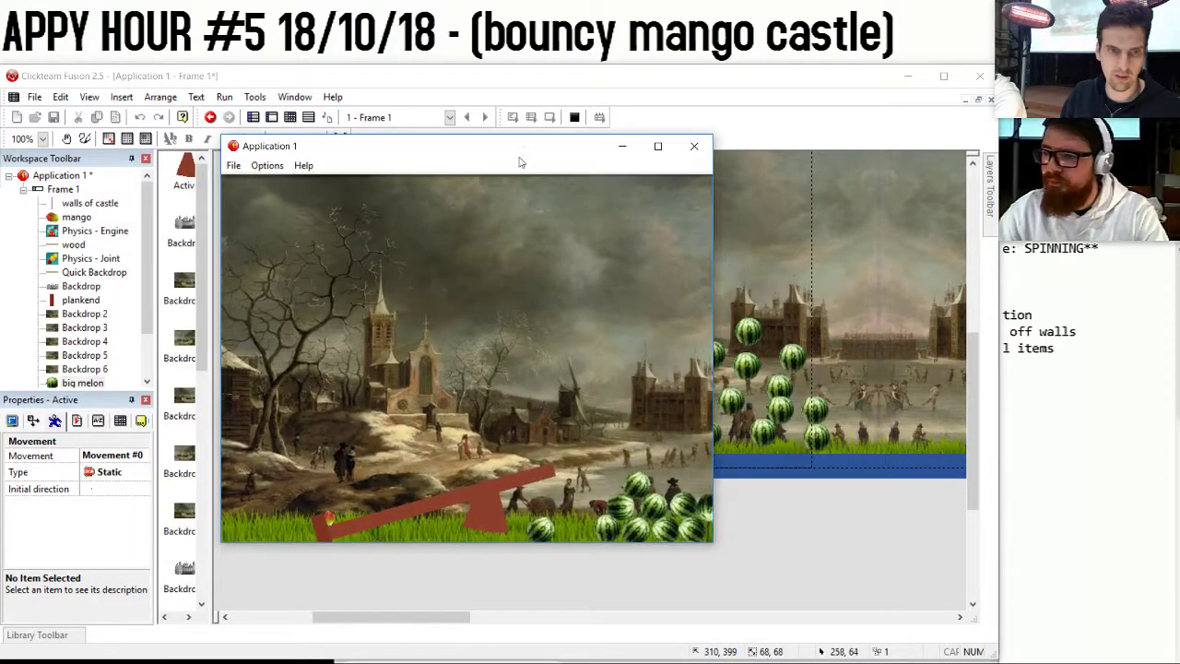
pyautogui.click(579, 403)
pyautogui.click(525, 394)
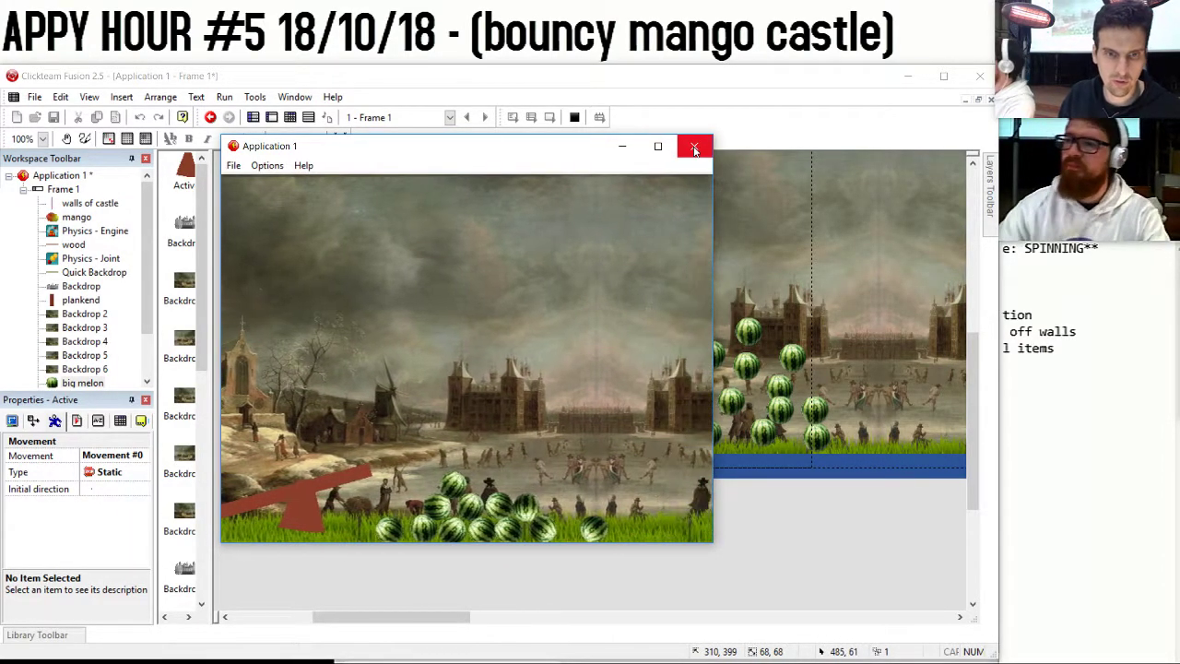
pyautogui.click(695, 149)
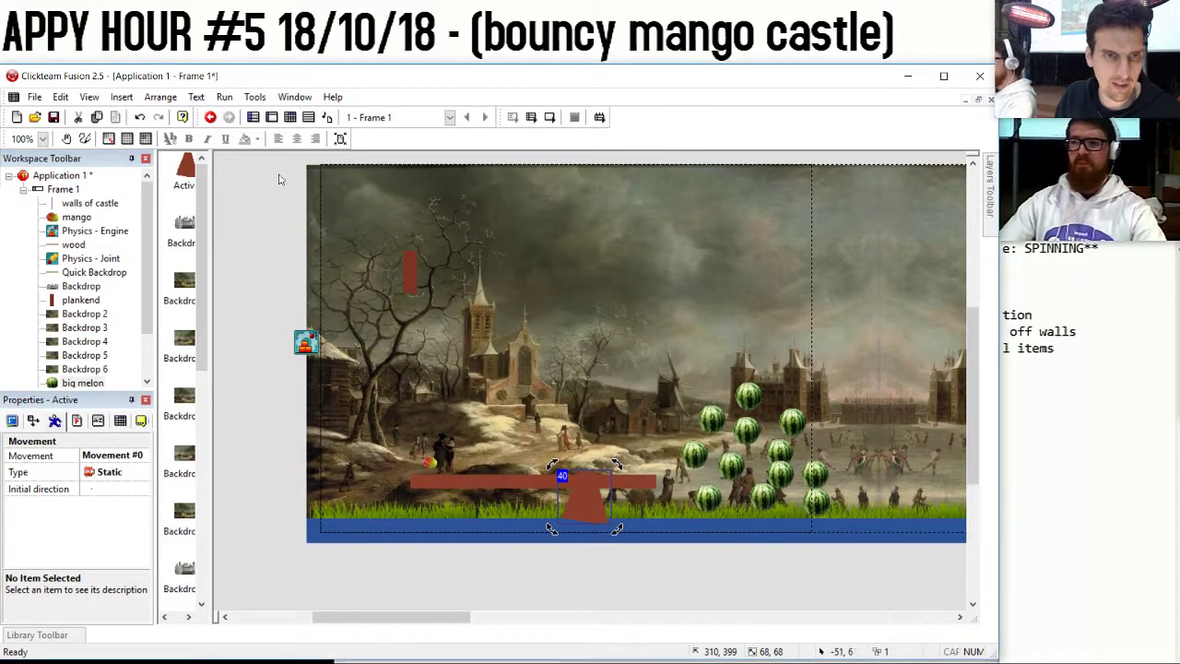
# Insert a Score object from the Games category in the sky near the visible area's upper-right corner.
pyautogui.doubleClick(267, 199)
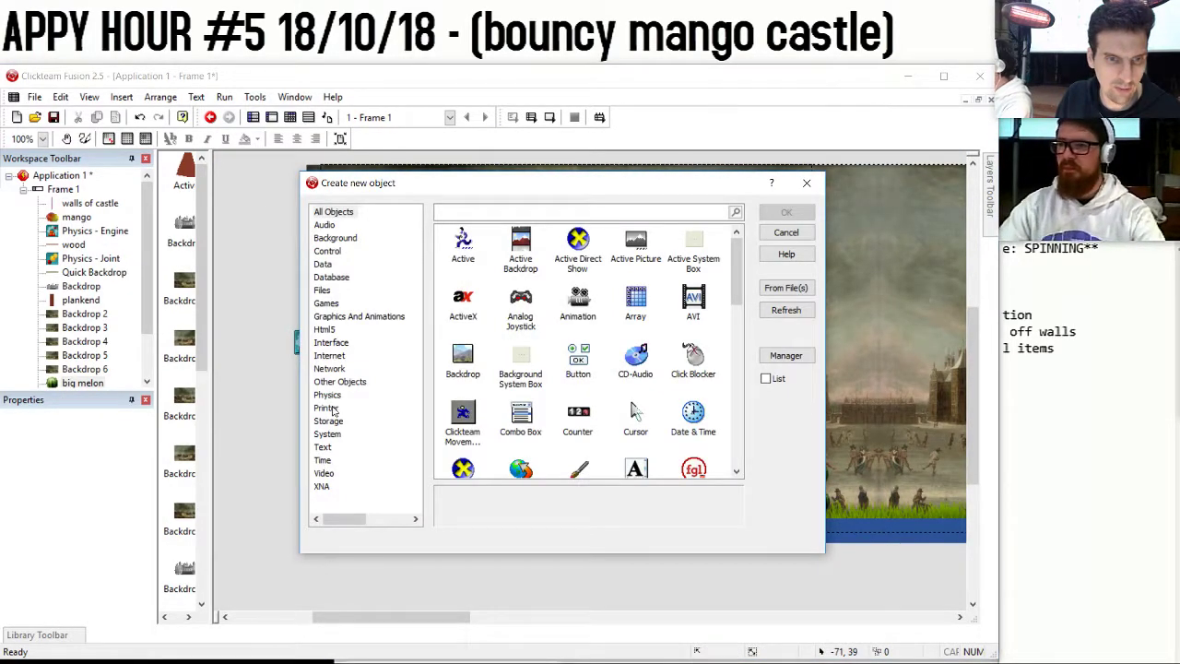
pyautogui.click(326, 304)
pyautogui.click(578, 245)
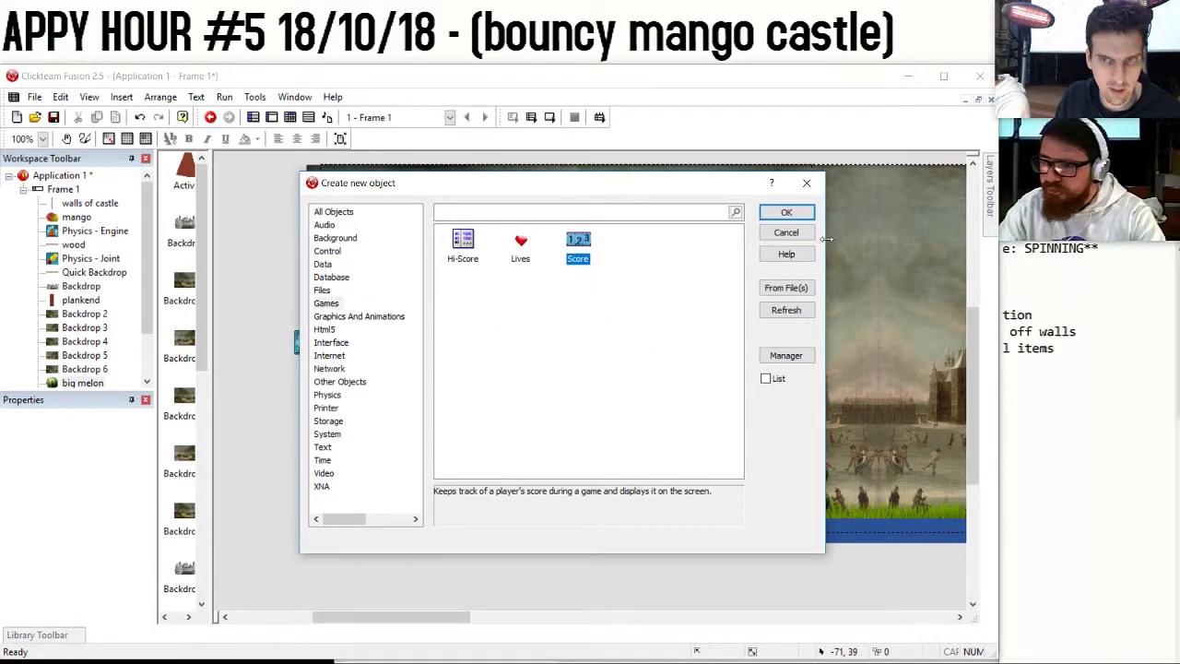
pyautogui.click(786, 212)
pyautogui.click(769, 186)
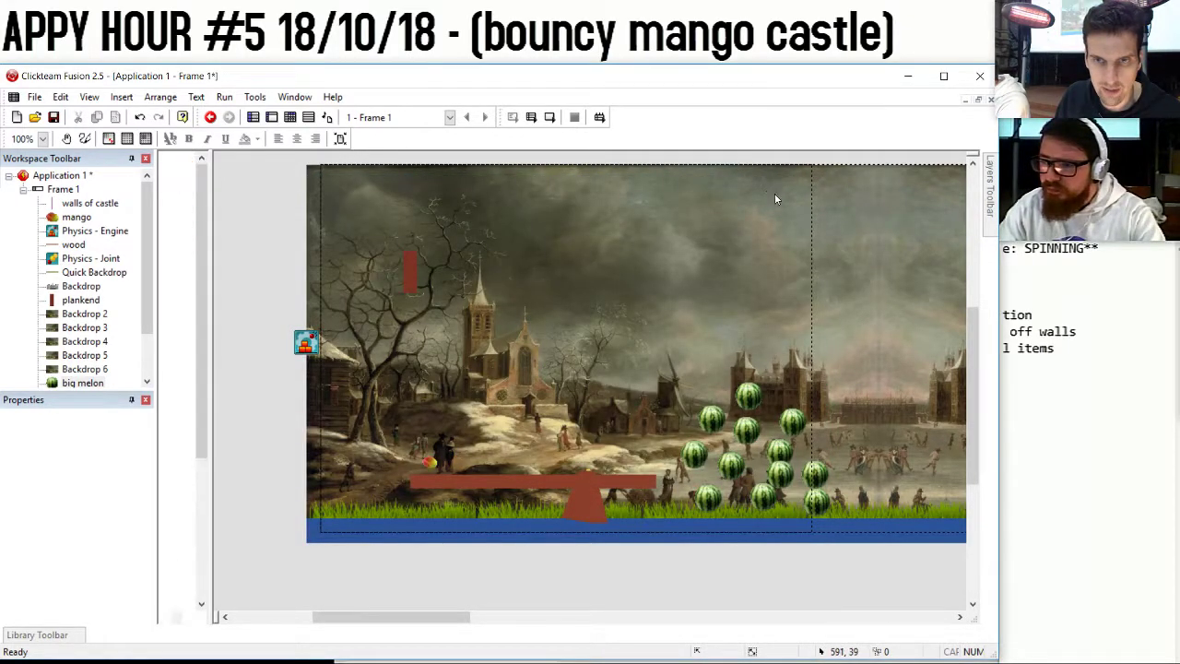
# Import Tahoma Bold at size 48 in white (FFFFFF) for the Score object's digits.
pyautogui.click(70, 422)
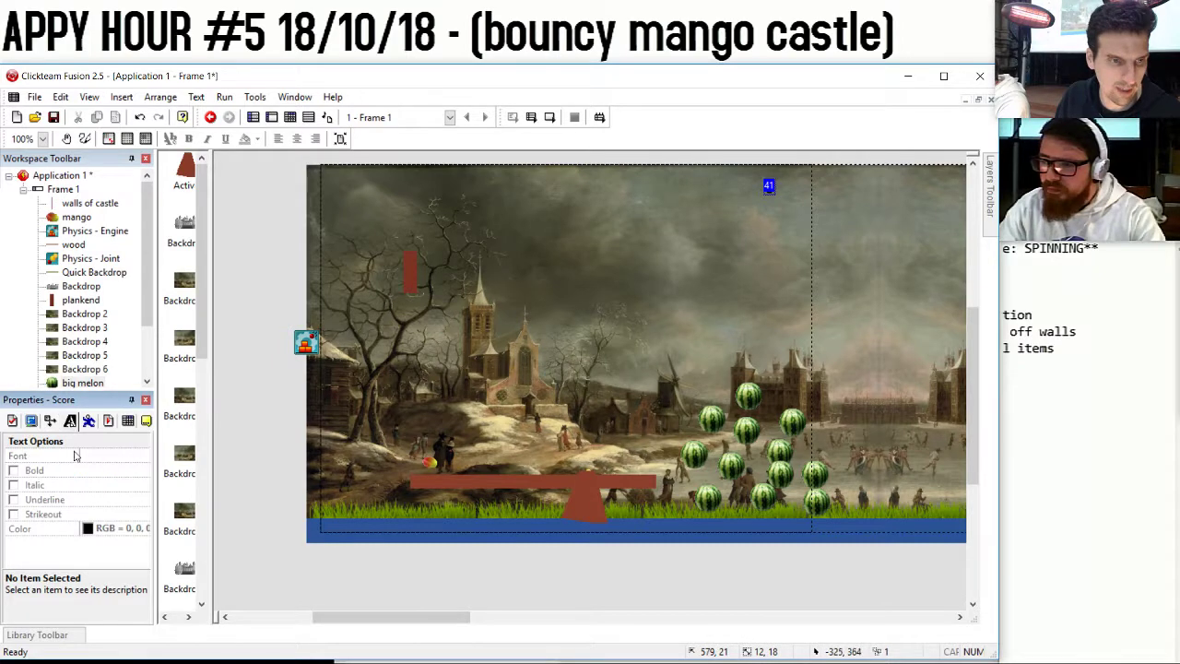
pyautogui.click(88, 532)
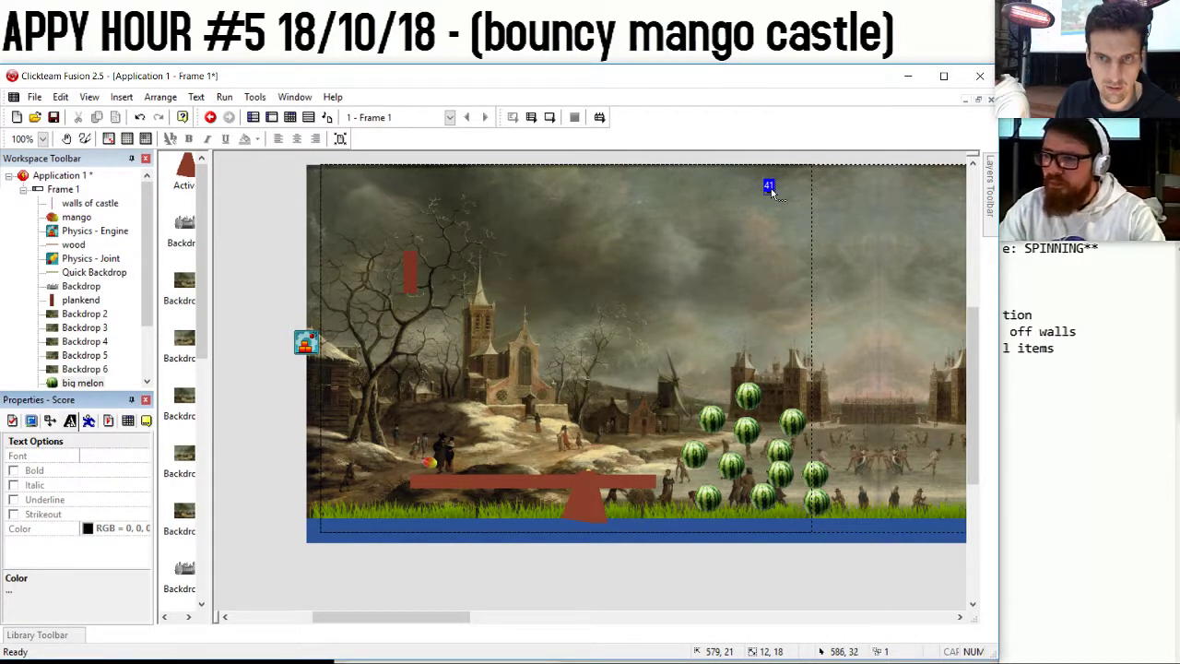
pyautogui.doubleClick(771, 188)
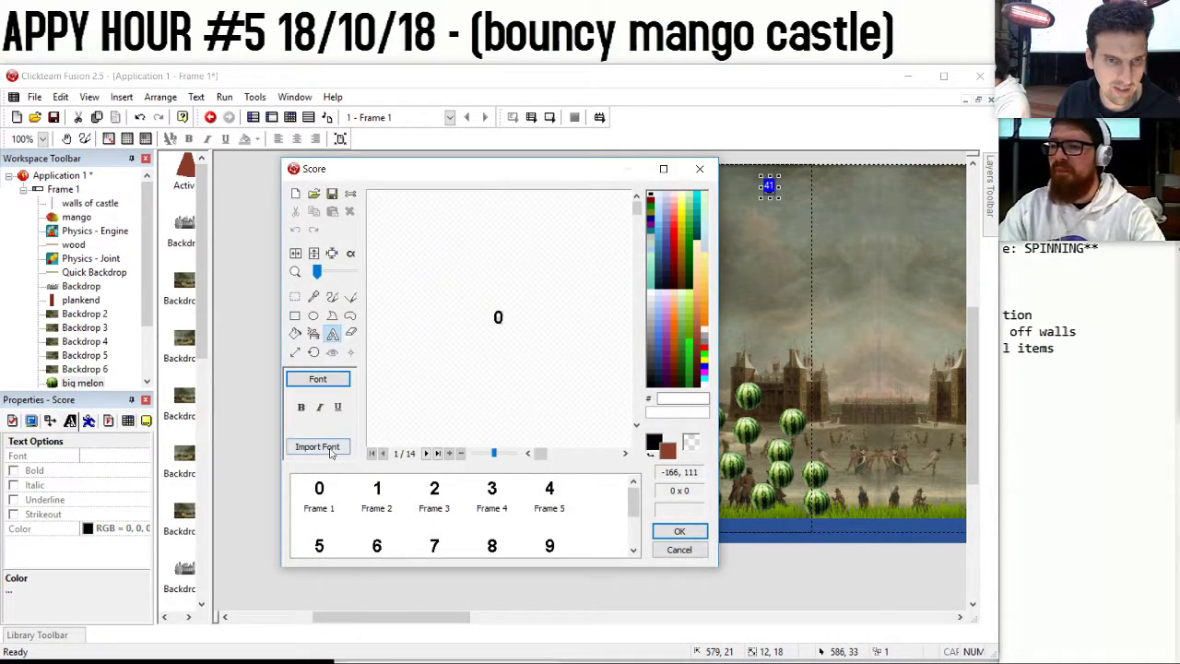
pyautogui.click(314, 447)
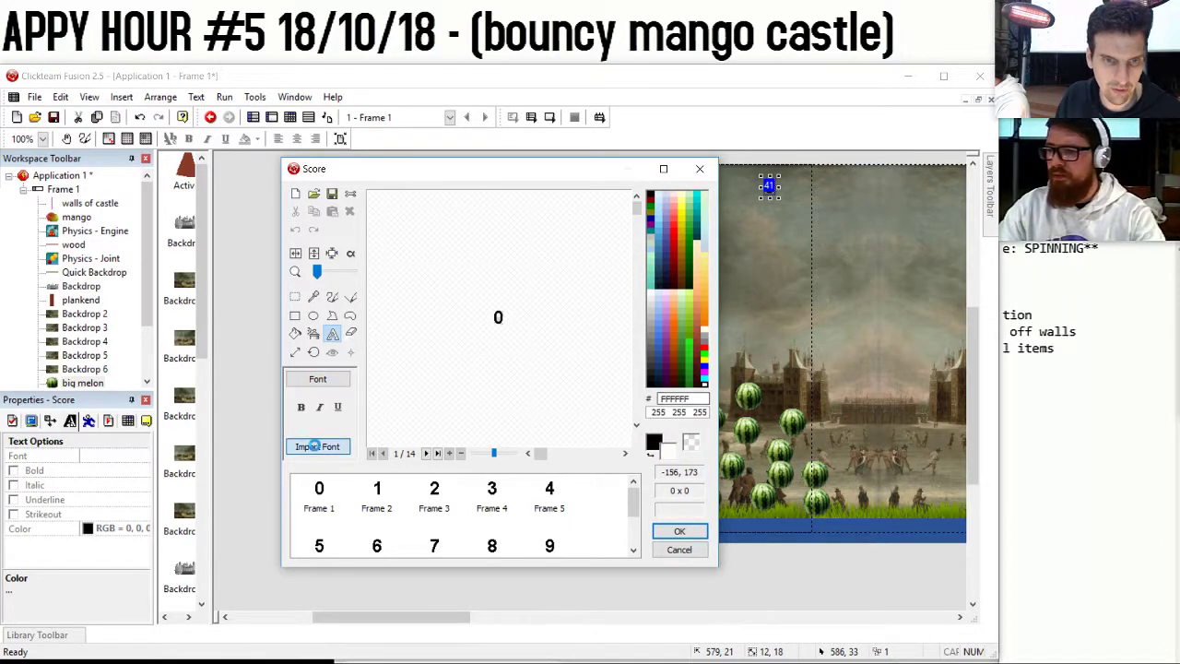
pyautogui.click(560, 342)
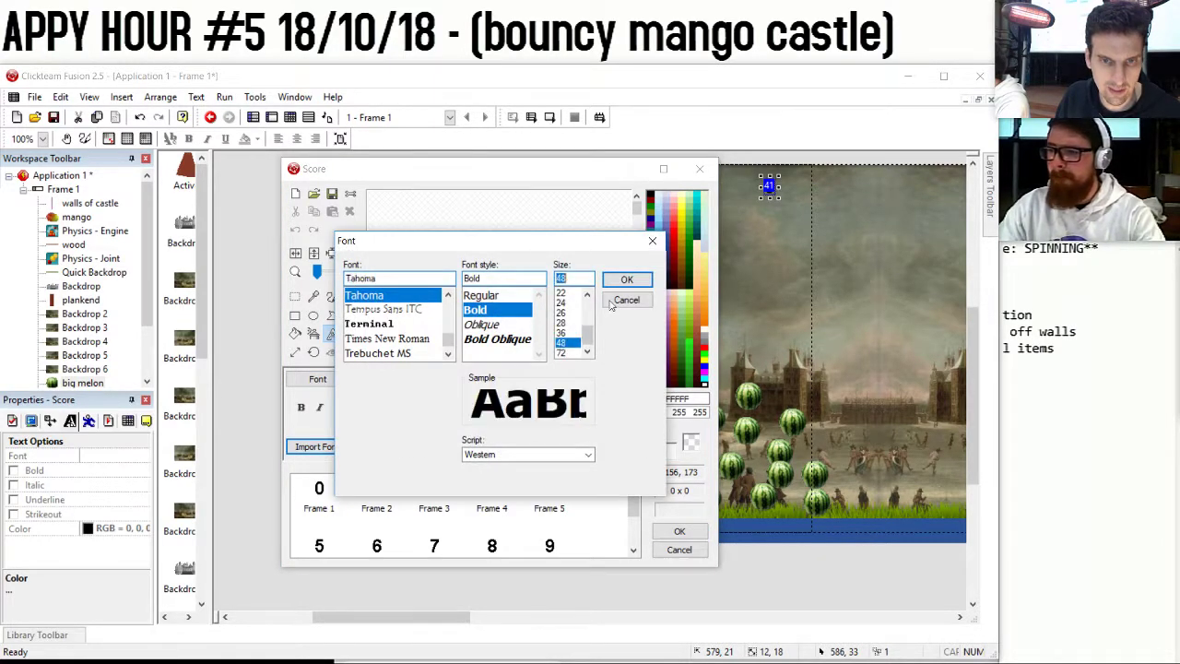
pyautogui.click(626, 279)
pyautogui.click(679, 531)
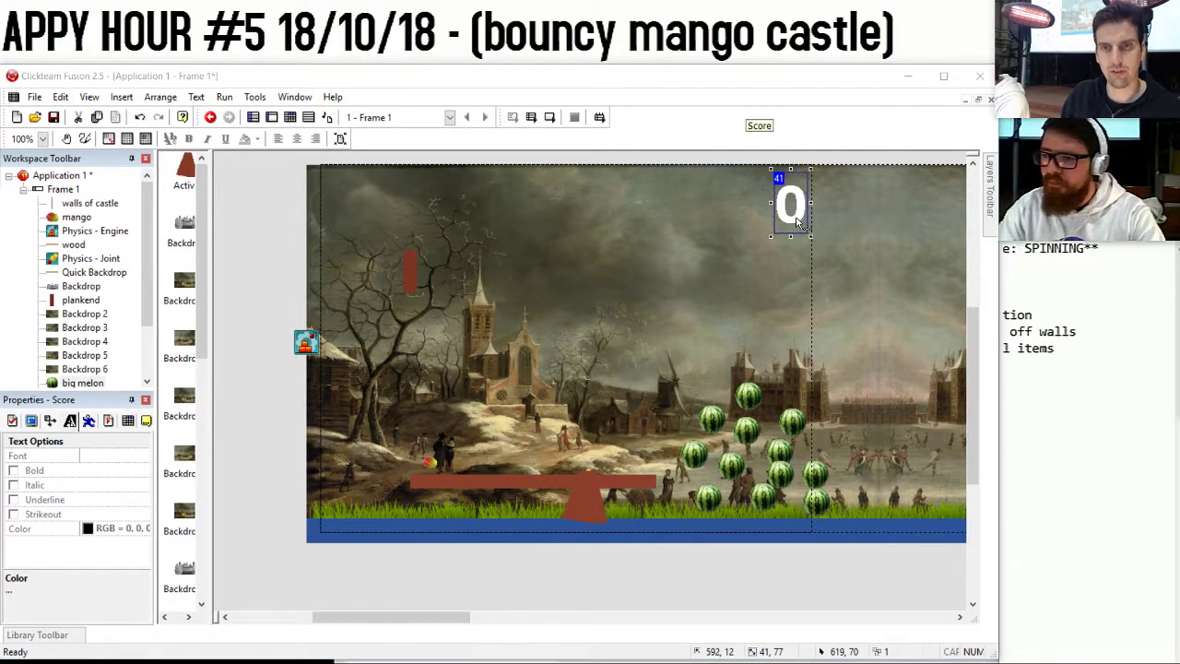
# Recolour the Score digits pale yellow (FFFF87) by re-importing the Tahoma Bold 48 font.
pyautogui.doubleClick(791, 212)
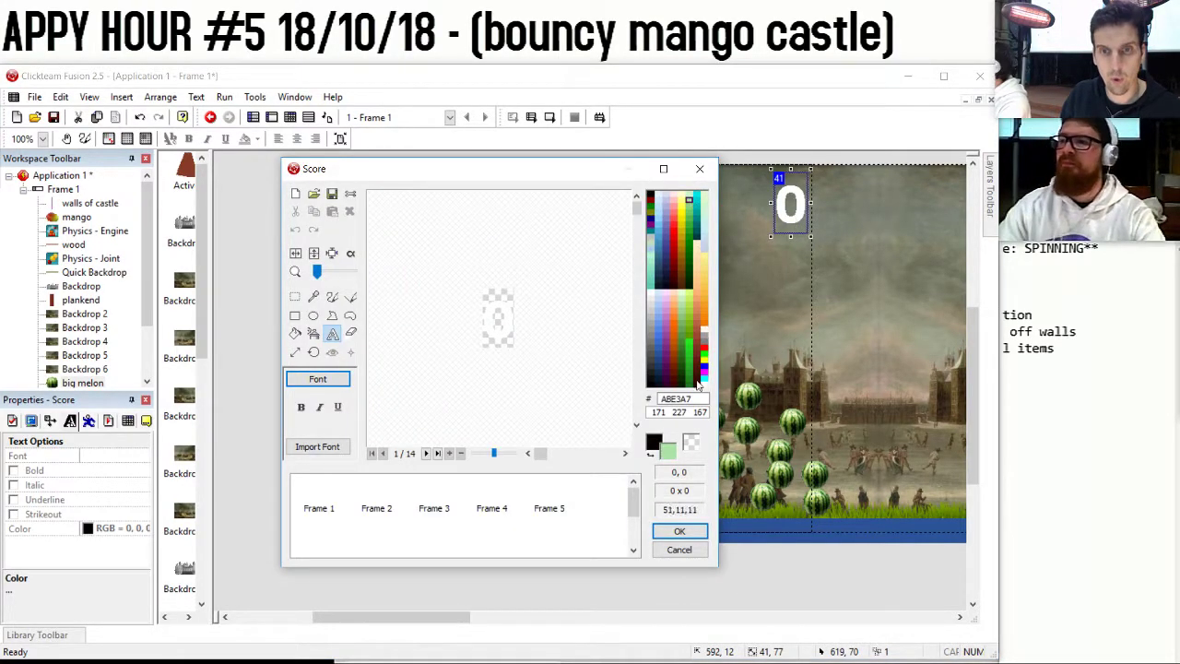
pyautogui.click(681, 199)
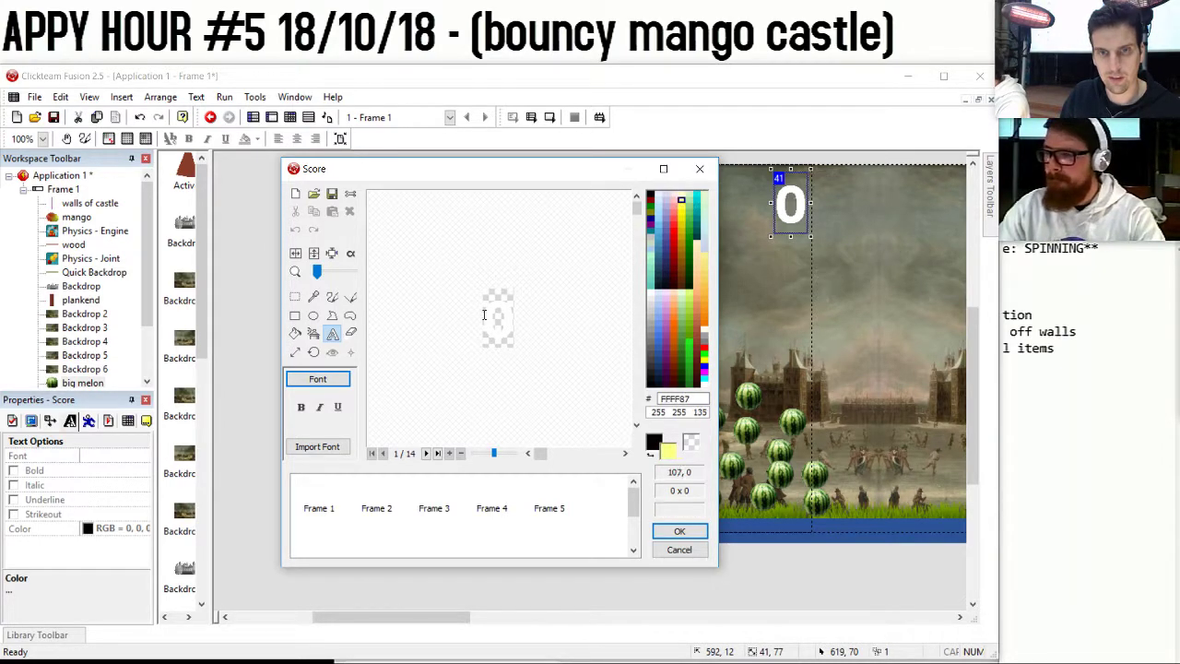
pyautogui.click(321, 447)
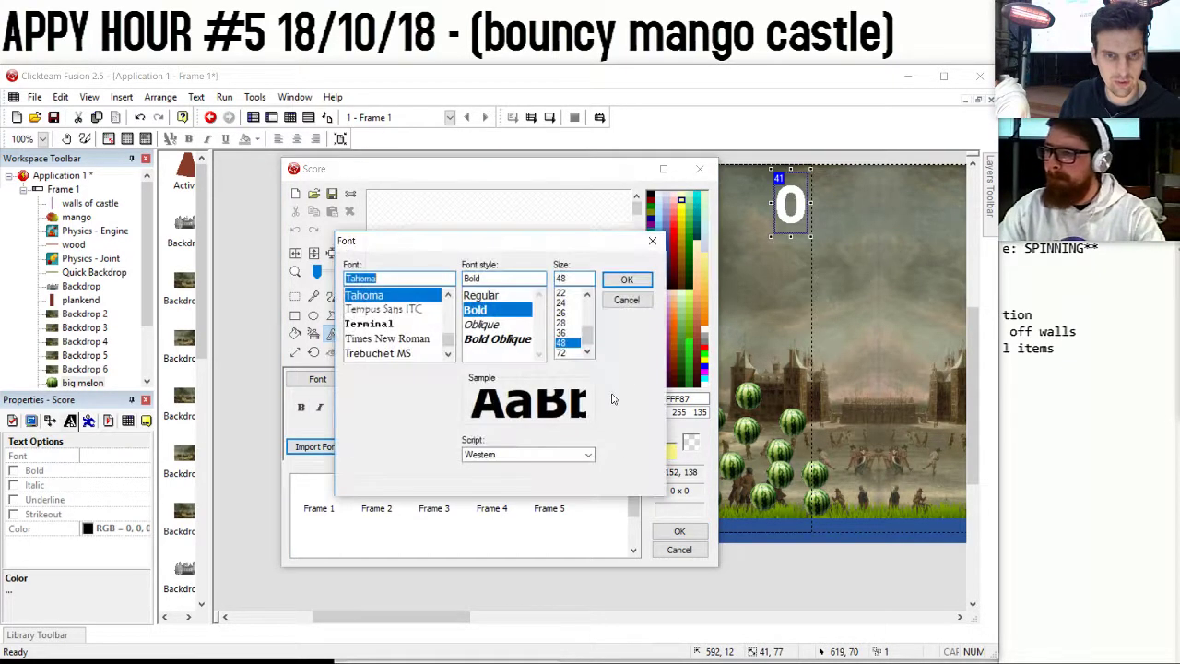
pyautogui.click(625, 285)
pyautogui.click(679, 531)
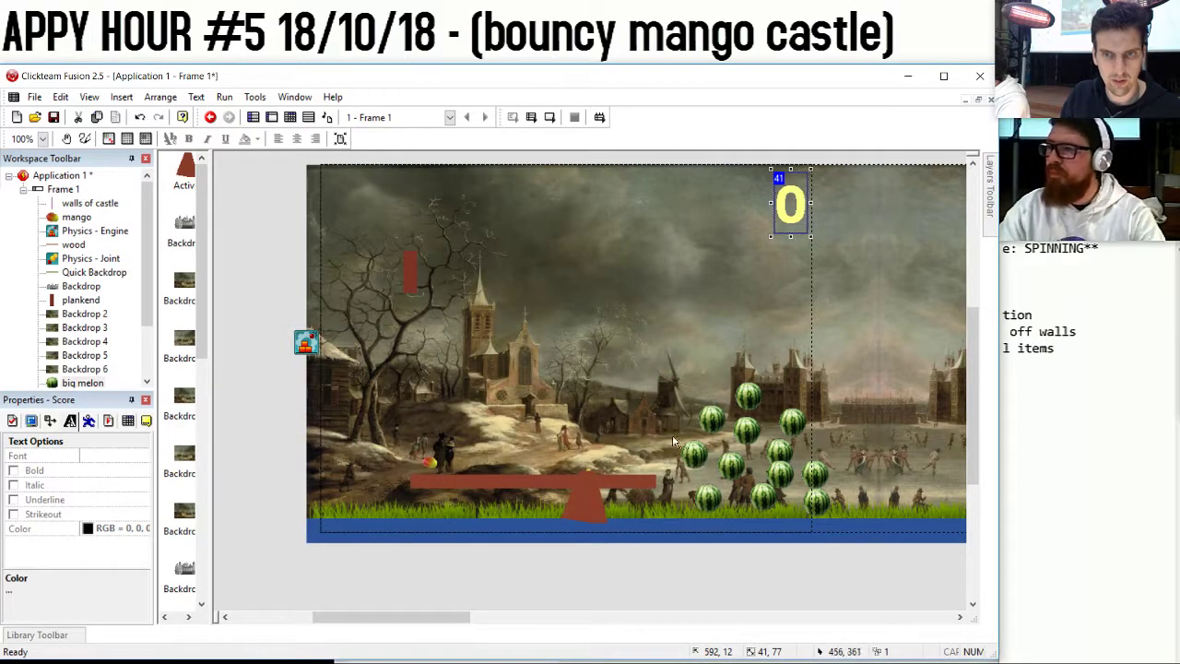
# Nudge the Score object slightly upward, and place a new Active object on the small castle's left tower.
pyautogui.moveTo(775, 225); pyautogui.dragTo(776, 222)
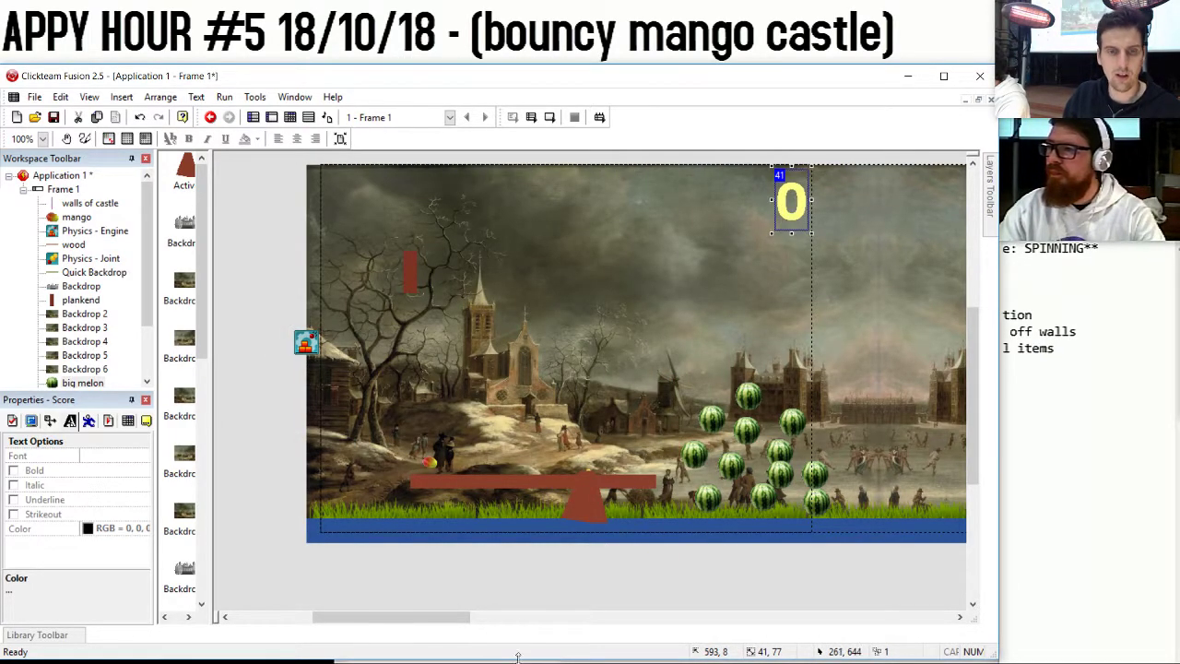
pyautogui.moveTo(452, 619); pyautogui.dragTo(593, 609)
pyautogui.doubleClick(490, 591)
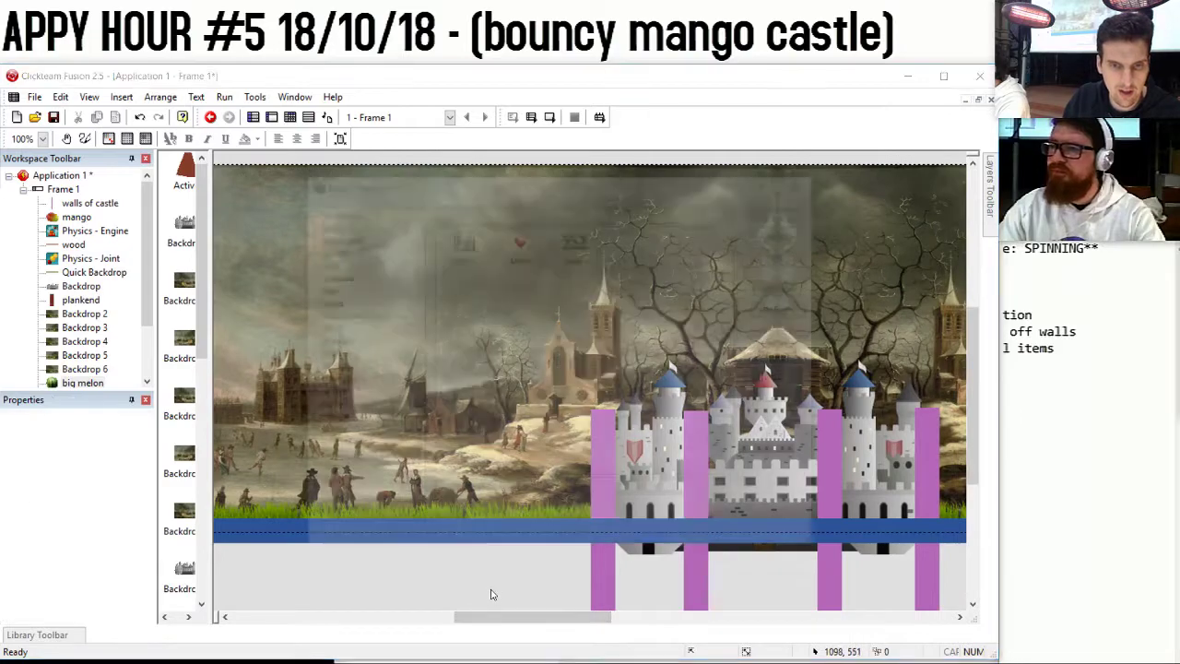
pyautogui.click(333, 212)
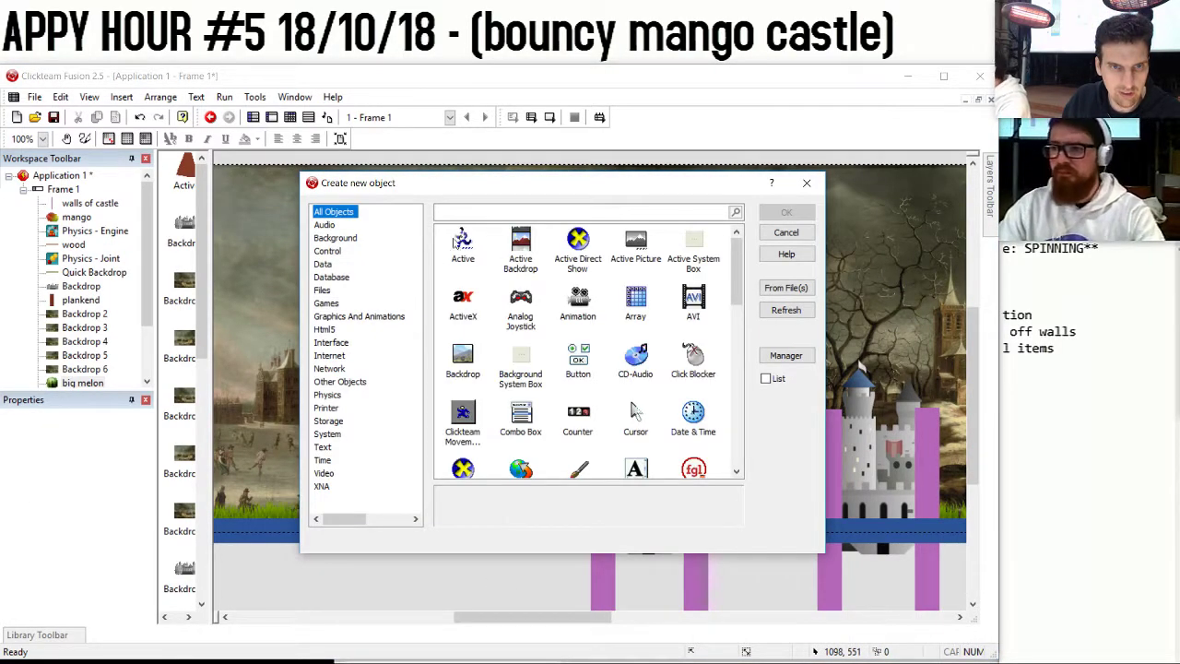
pyautogui.doubleClick(462, 241)
pyautogui.click(554, 387)
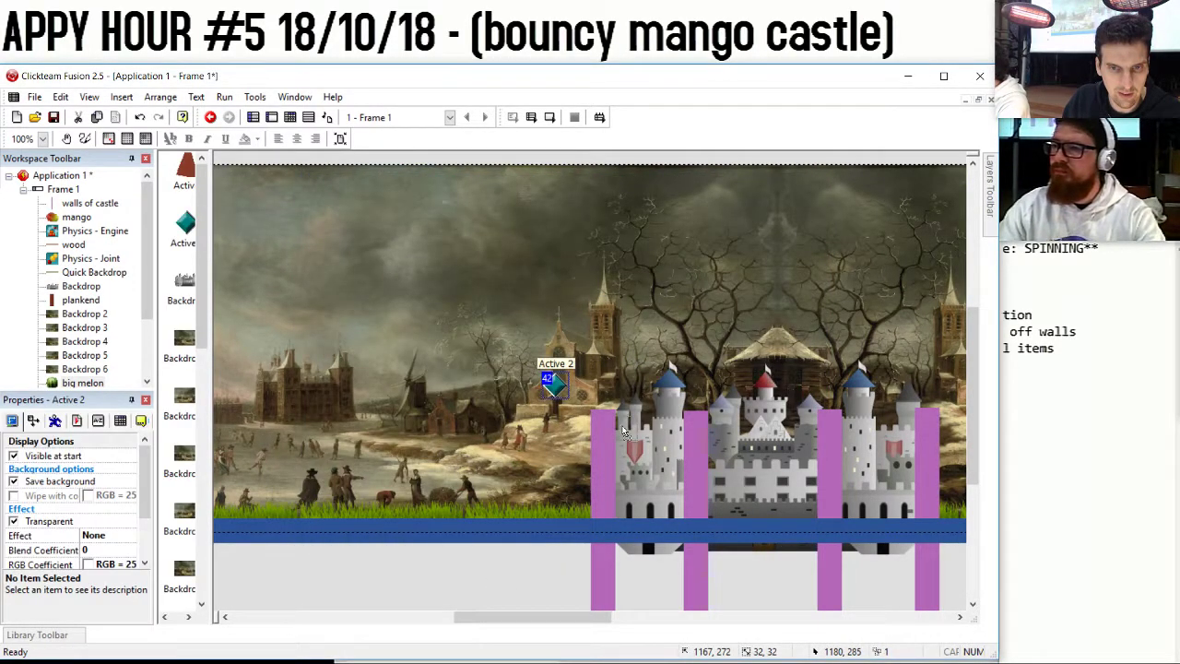
pyautogui.moveTo(554, 383); pyautogui.dragTo(647, 465)
# Lock the small and large castle backdrops so they cannot be moved by accident.
pyautogui.moveTo(655, 471); pyautogui.dragTo(654, 466, button='right')
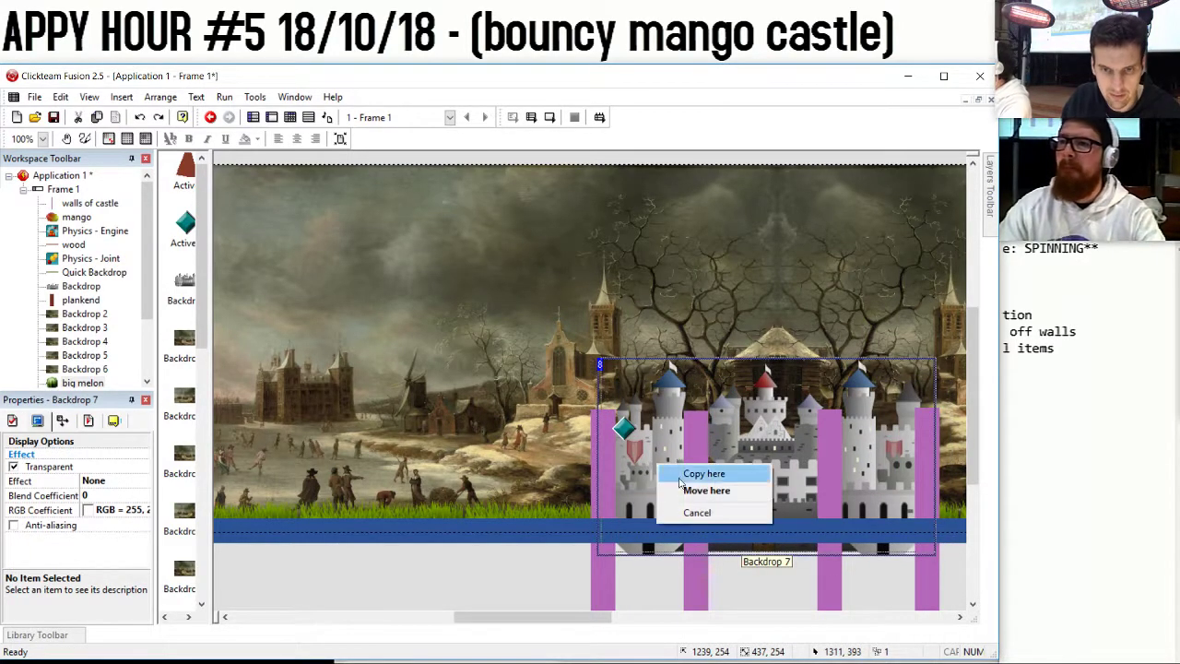
pyautogui.click(682, 510)
pyautogui.rightClick(620, 502)
pyautogui.click(598, 555)
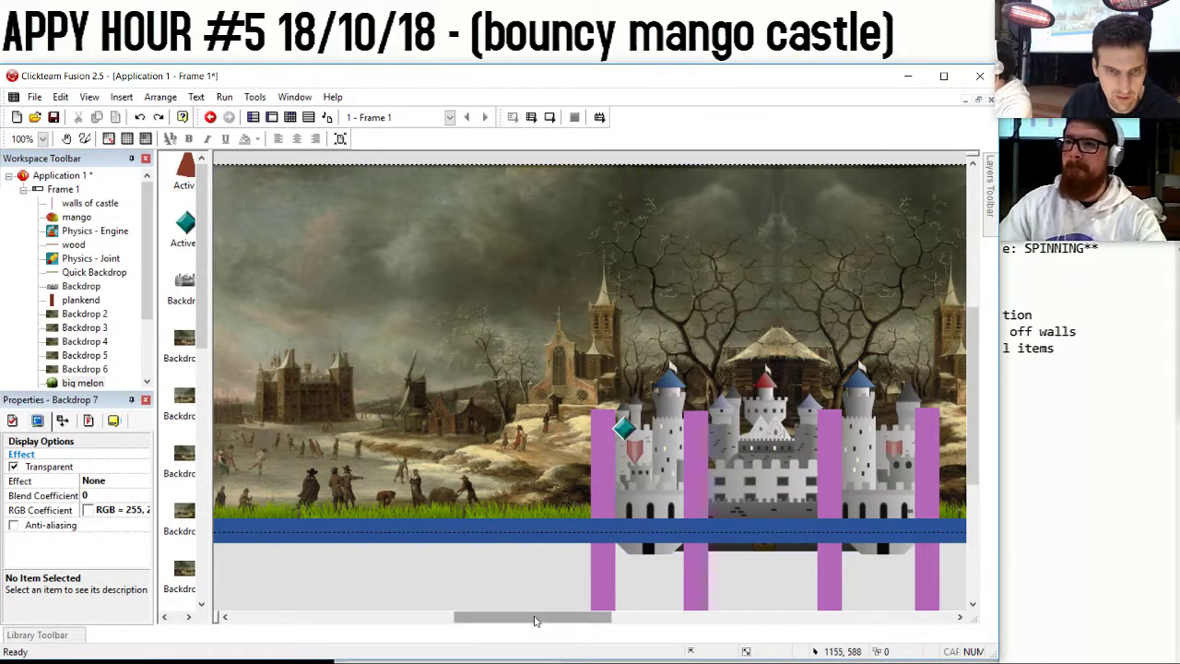
pyautogui.moveTo(552, 616); pyautogui.dragTo(639, 616)
pyautogui.rightClick(694, 378)
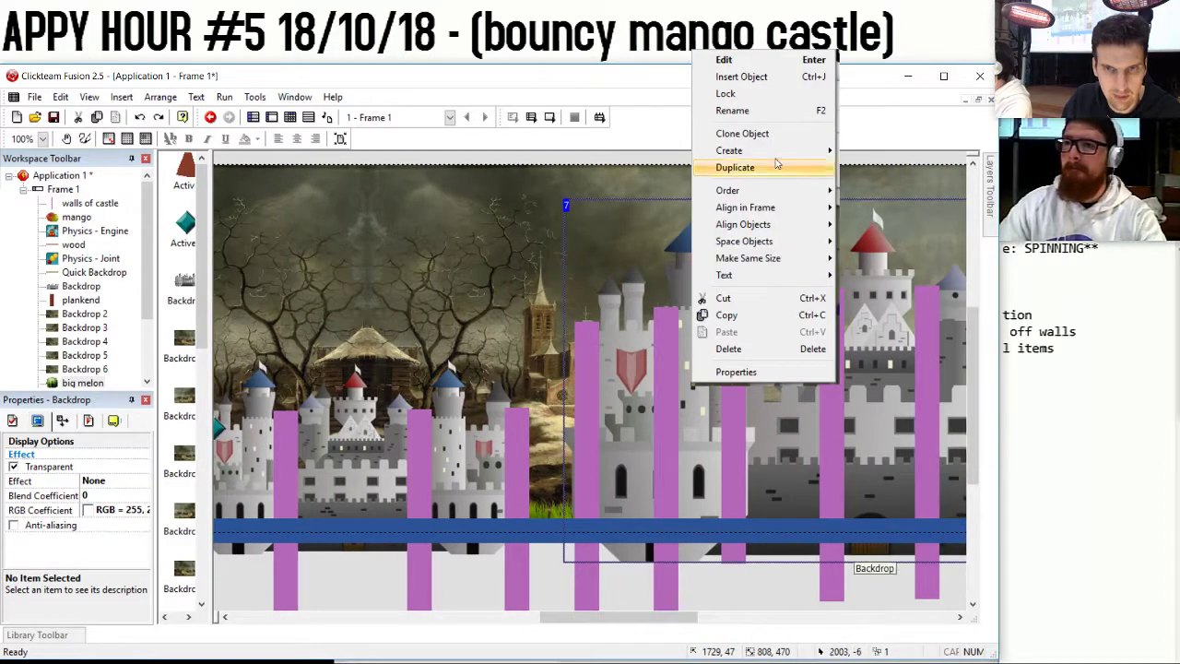
pyautogui.click(763, 95)
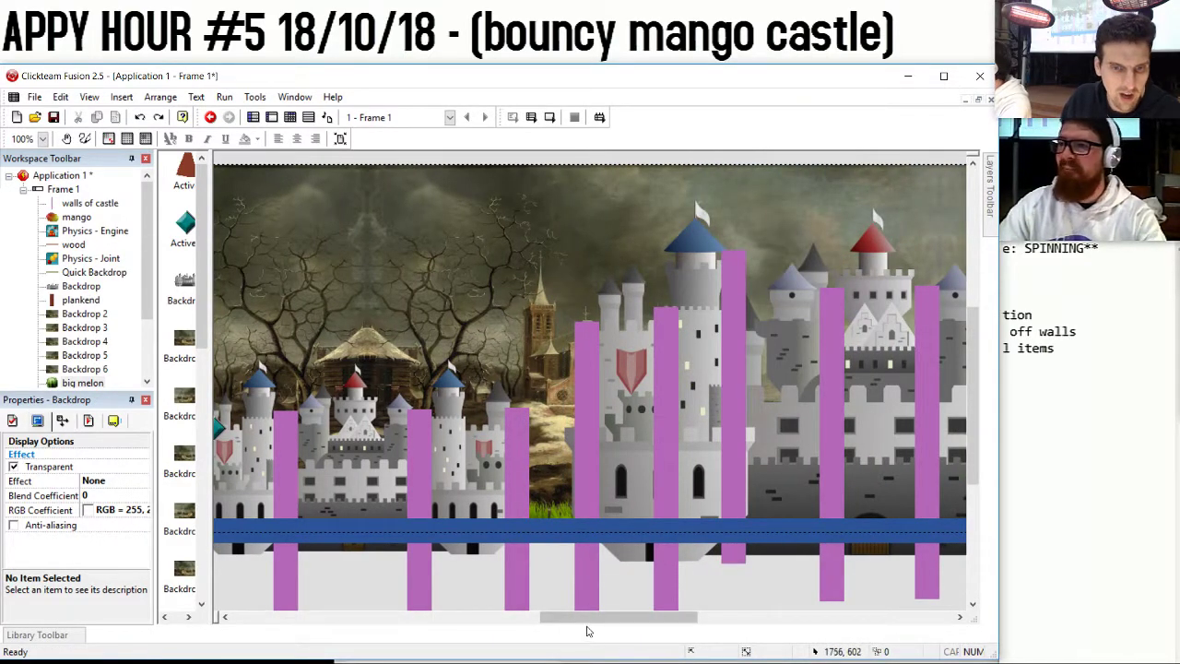
# Clear the new Active object's image and fill its canvas with orange (F37700).
pyautogui.moveTo(594, 617); pyautogui.dragTo(523, 616)
pyautogui.click(558, 434)
pyautogui.doubleClick(558, 433)
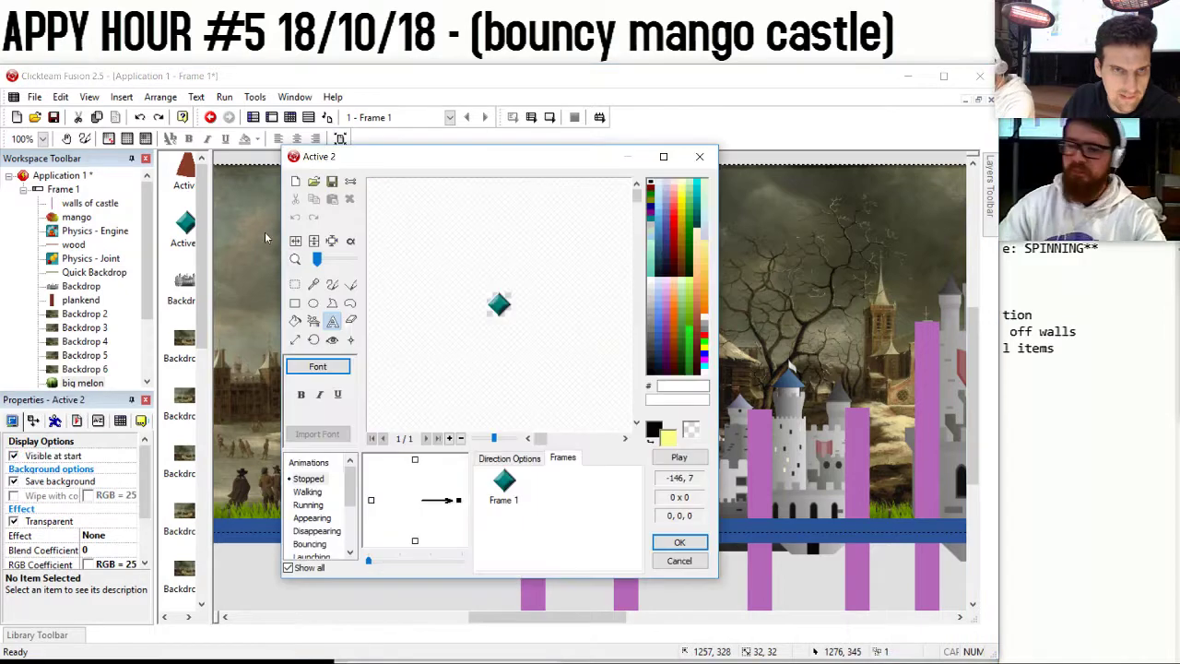
pyautogui.click(294, 182)
pyautogui.click(295, 320)
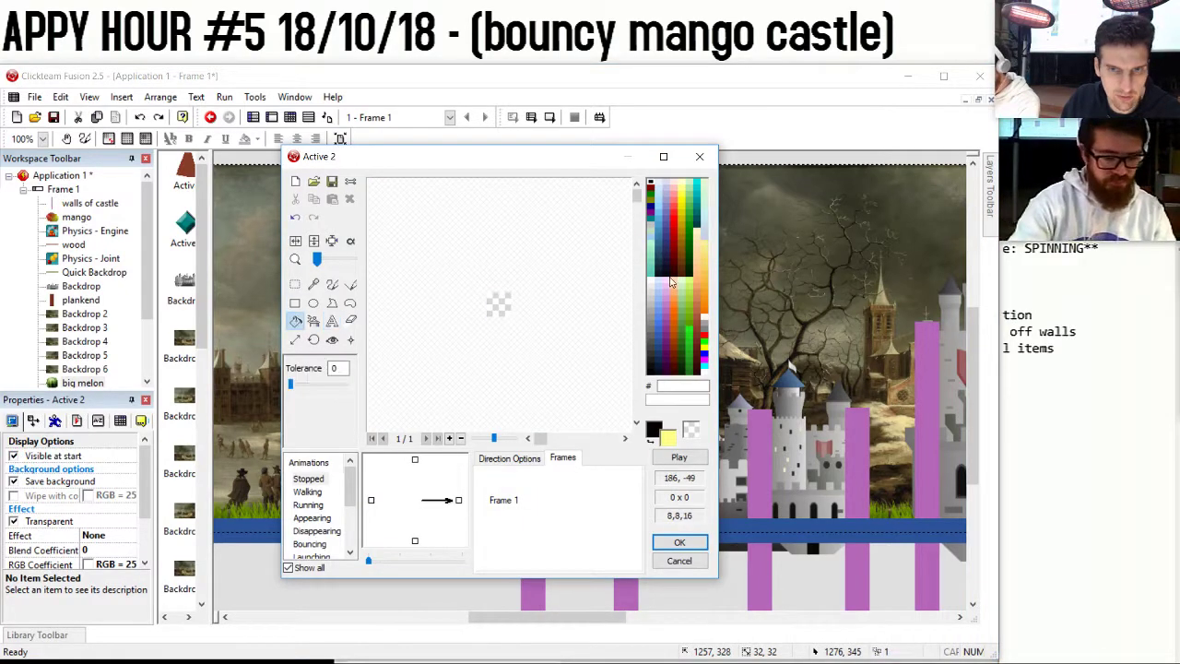
pyautogui.click(698, 315)
pyautogui.click(495, 304)
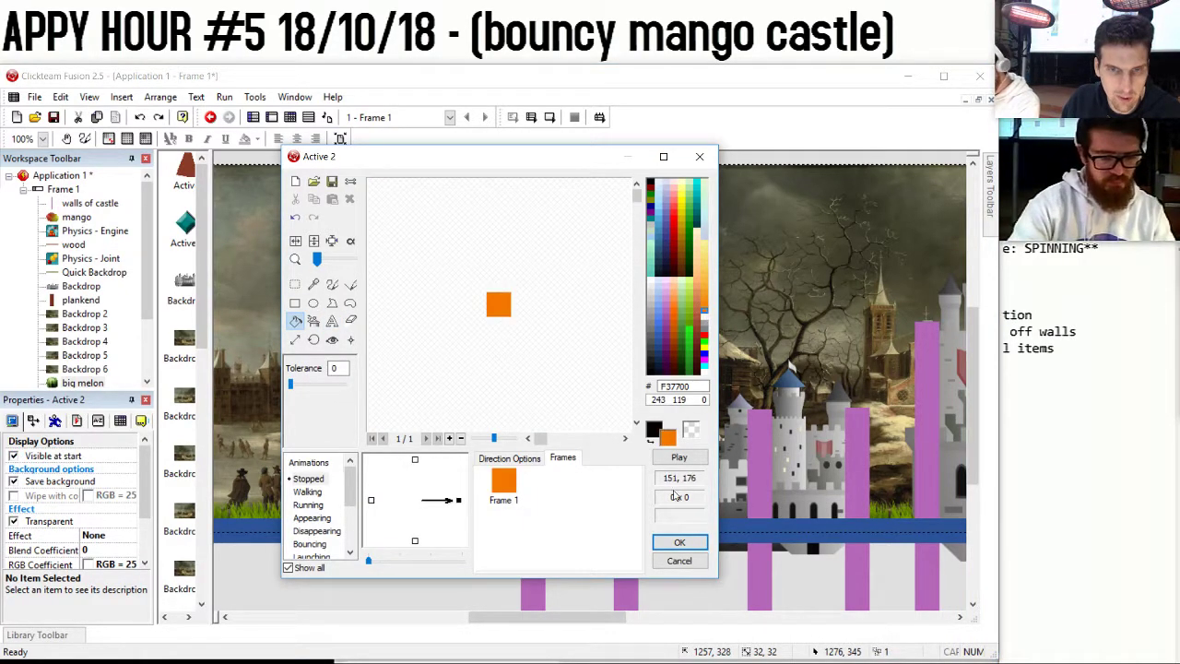
pyautogui.click(679, 542)
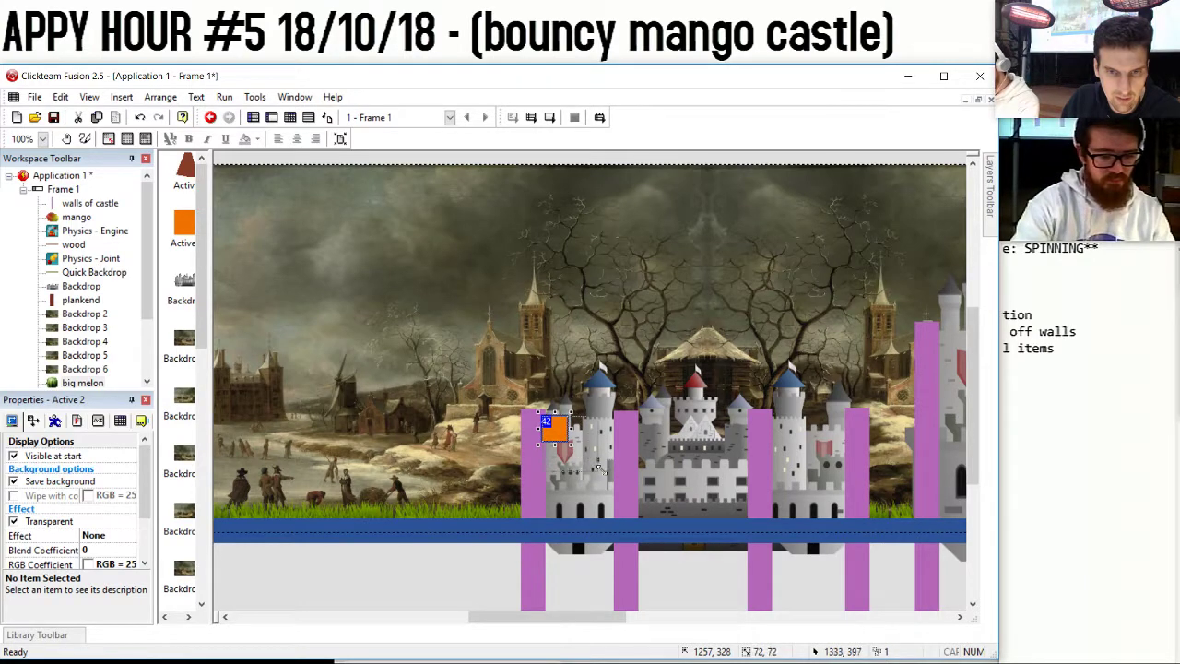
# Stretch the orange object to about 92 x 151 between the small castle's first two walls and make it invisible at start.
pyautogui.moveTo(571, 447); pyautogui.dragTo(616, 490)
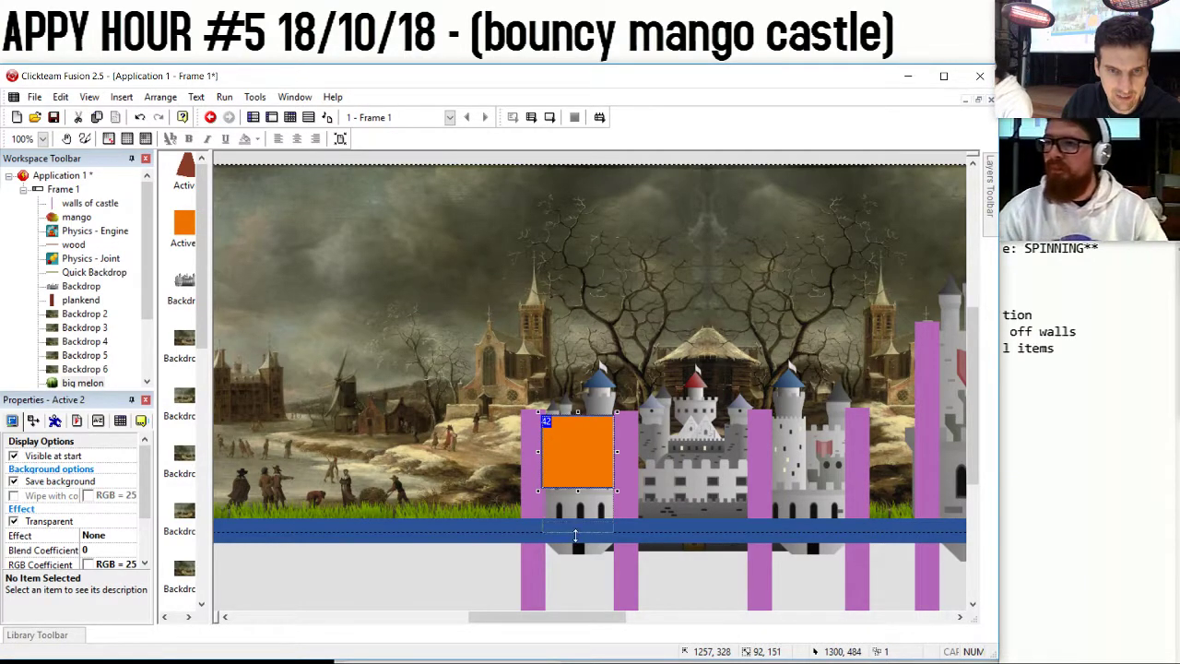
pyautogui.moveTo(576, 535); pyautogui.dragTo(577, 535)
pyautogui.click(13, 455)
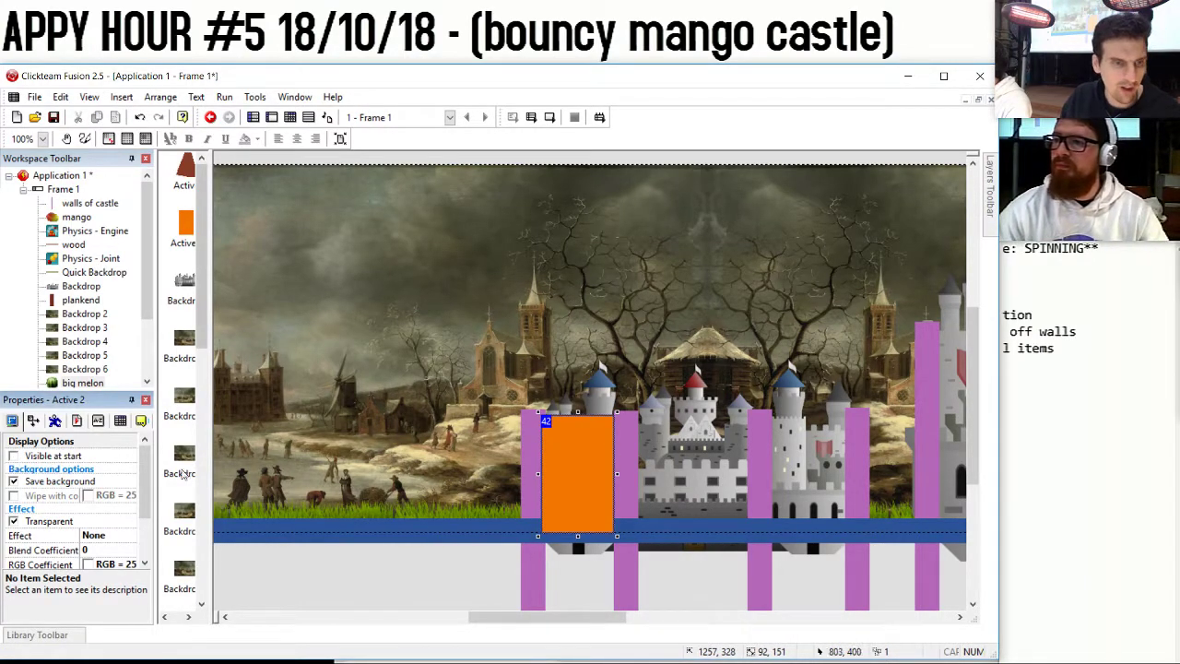
# Add an alterable value named points to the orange object and set it to 30.
pyautogui.click(98, 421)
pyautogui.click(114, 464)
pyautogui.doubleClick(39, 467)
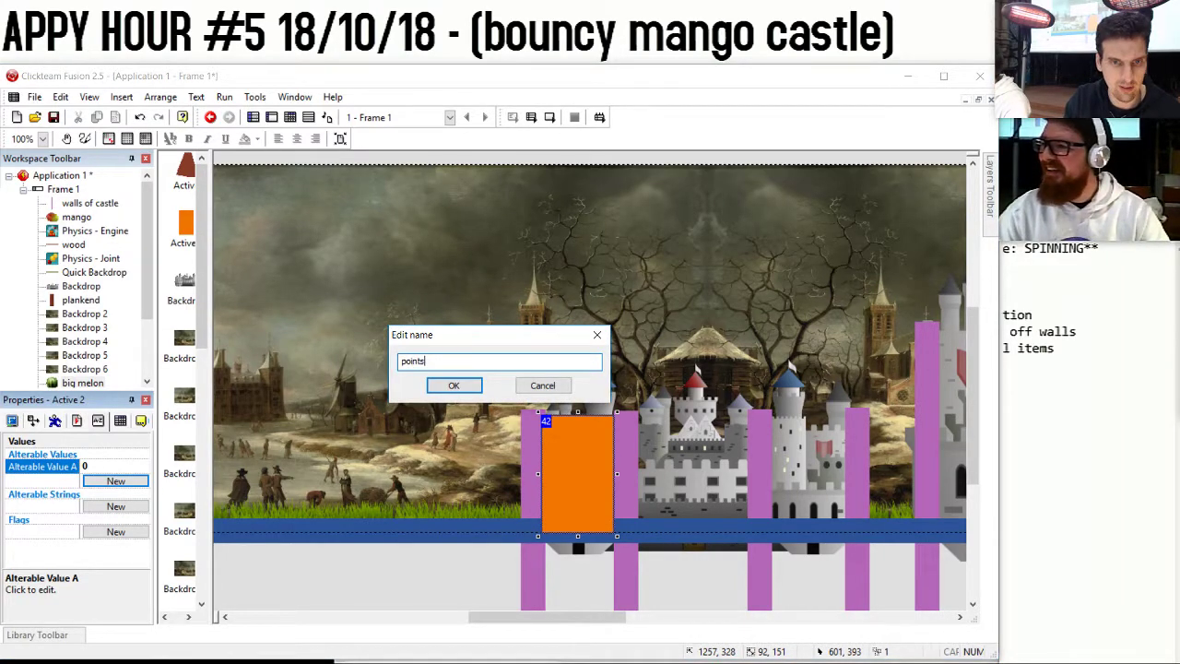
pyautogui.press('Return')
pyautogui.click(97, 466)
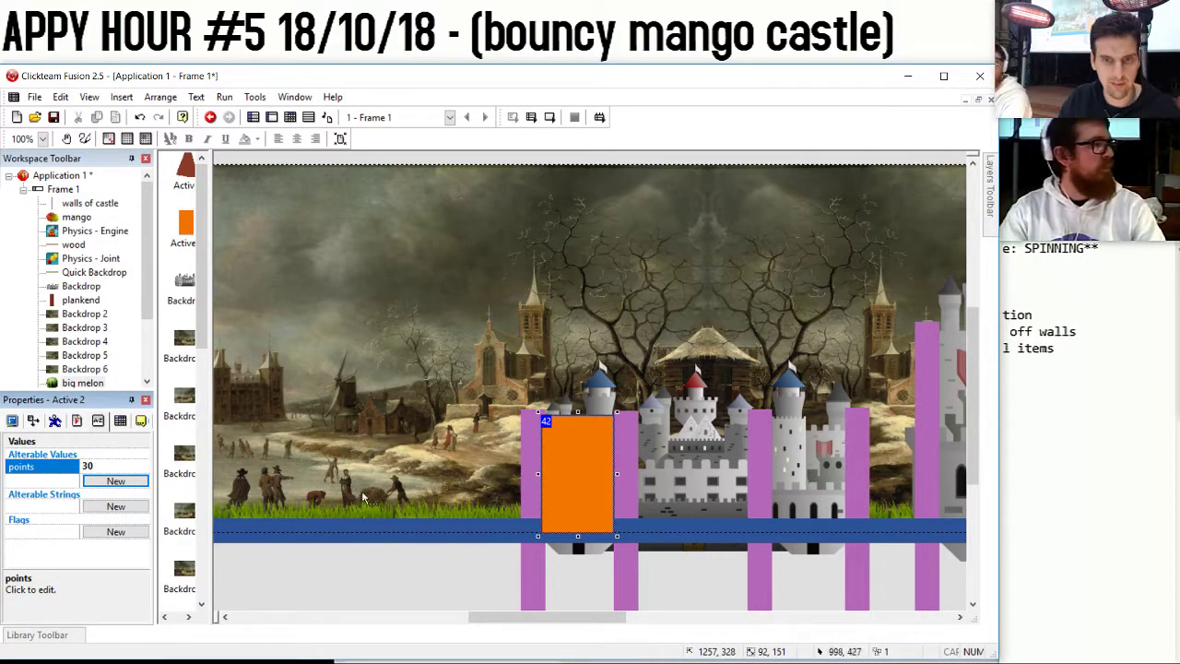
pyautogui.write('30')
# Rename the orange object as p30.
pyautogui.rightClick(582, 454)
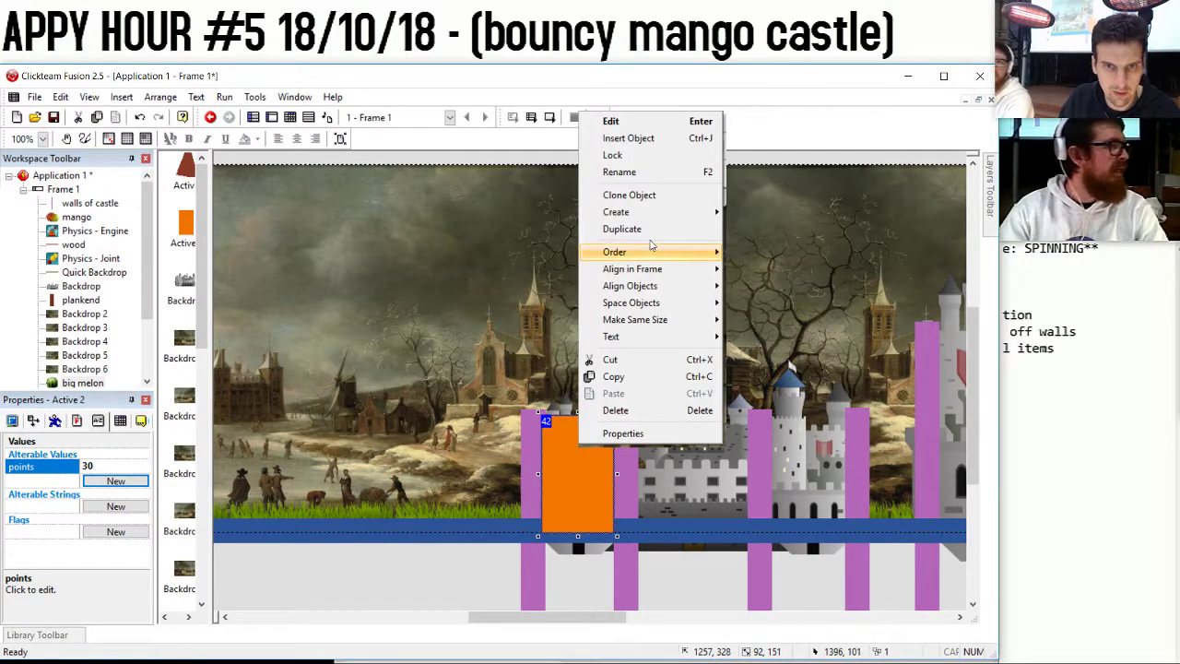
pyautogui.click(565, 482)
pyautogui.press('F2')
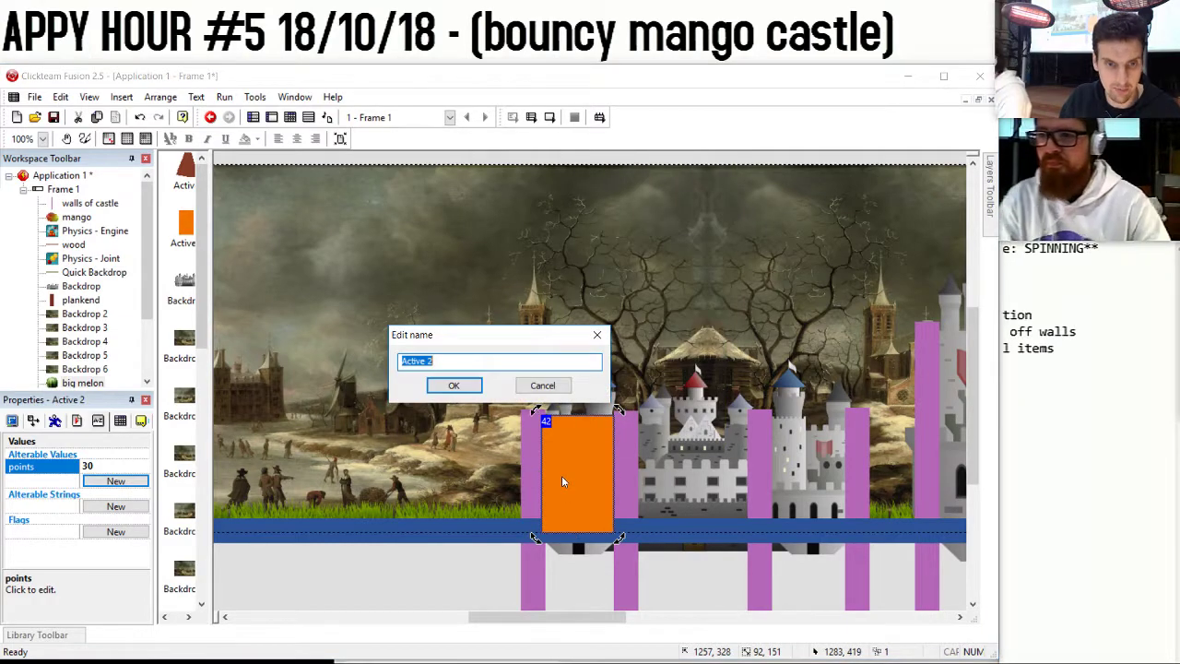
pyautogui.write('30-')
pyautogui.press('Return')
pyautogui.press('F2')
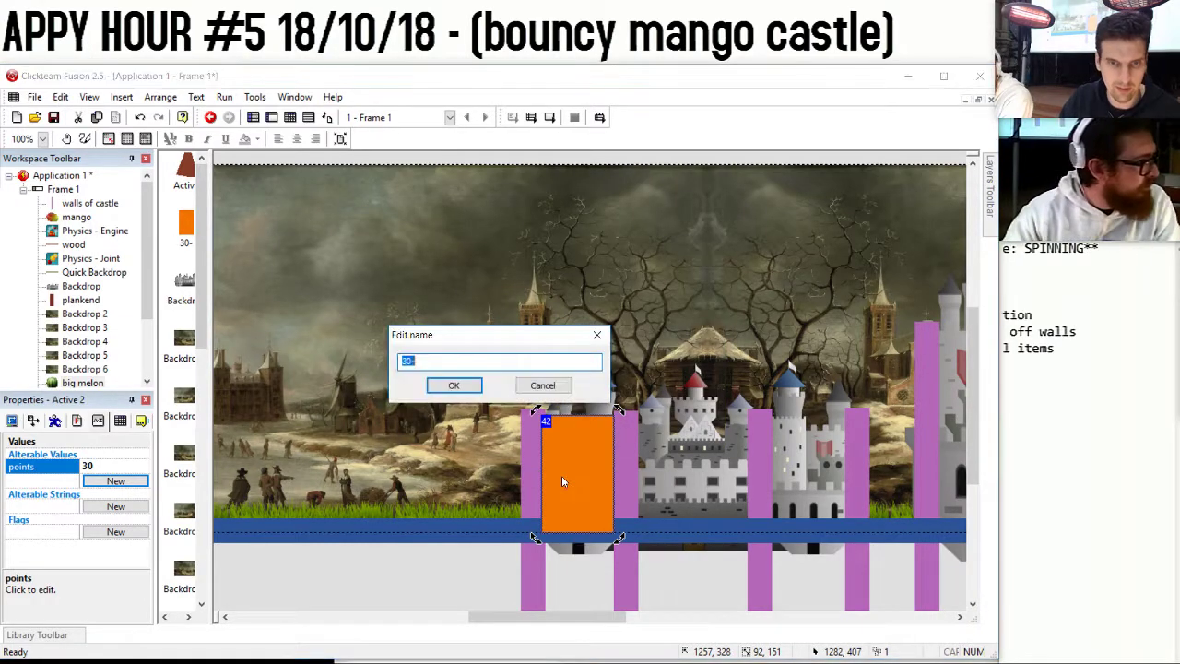
pyautogui.write('p30')
pyautogui.press('Return')
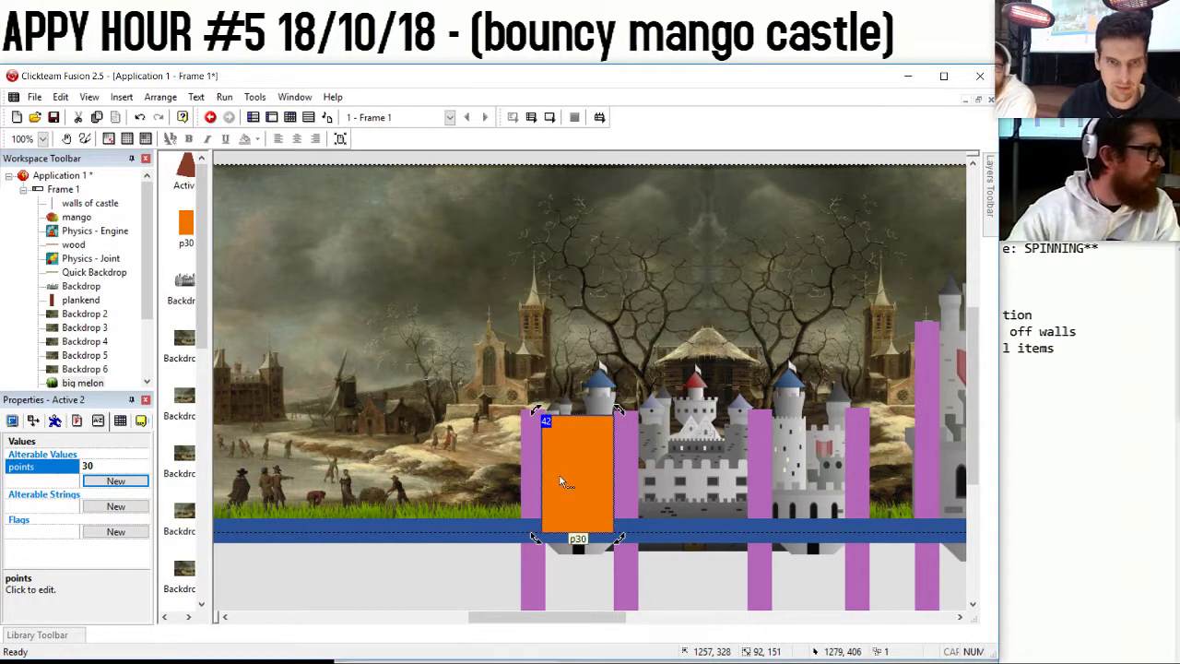
# Clone the p30 object and place the clone over the small castle's middle section.
pyautogui.rightClick(561, 480)
pyautogui.click(598, 440)
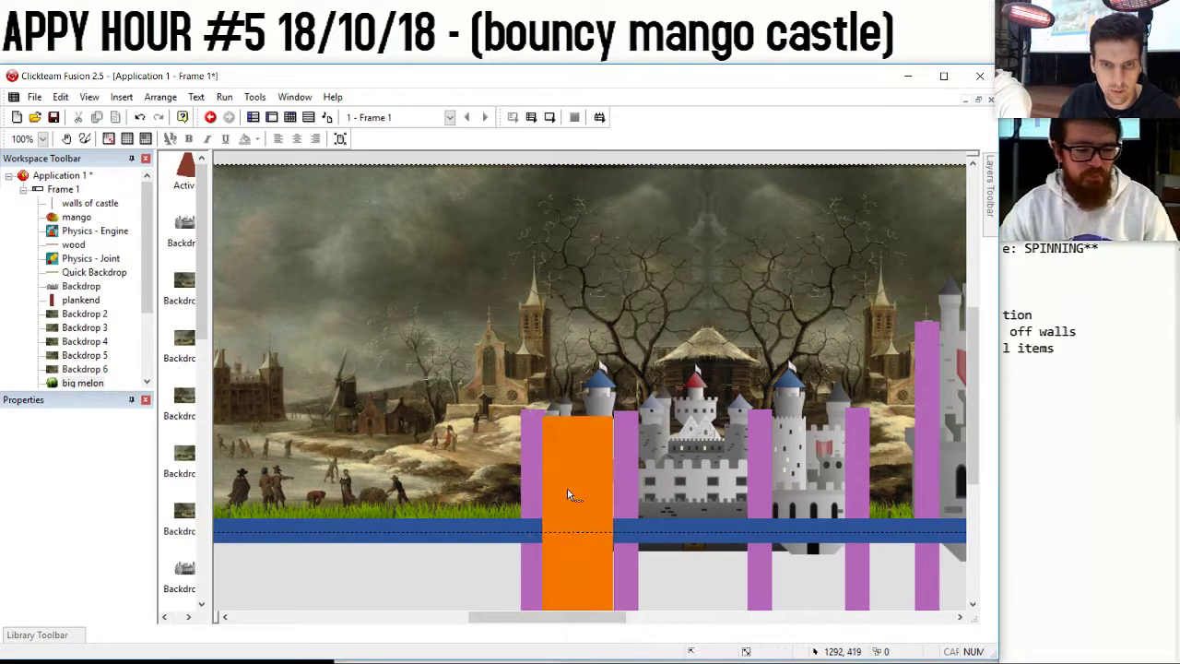
pyautogui.click(568, 495)
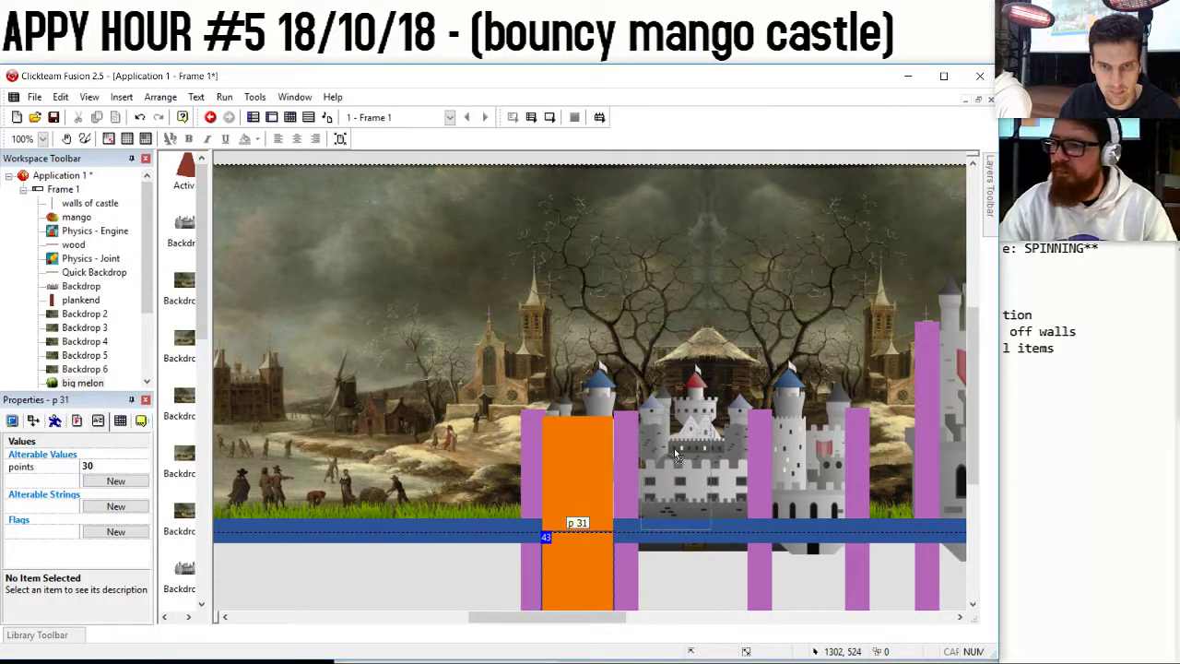
pyautogui.moveTo(674, 448); pyautogui.dragTo(670, 454)
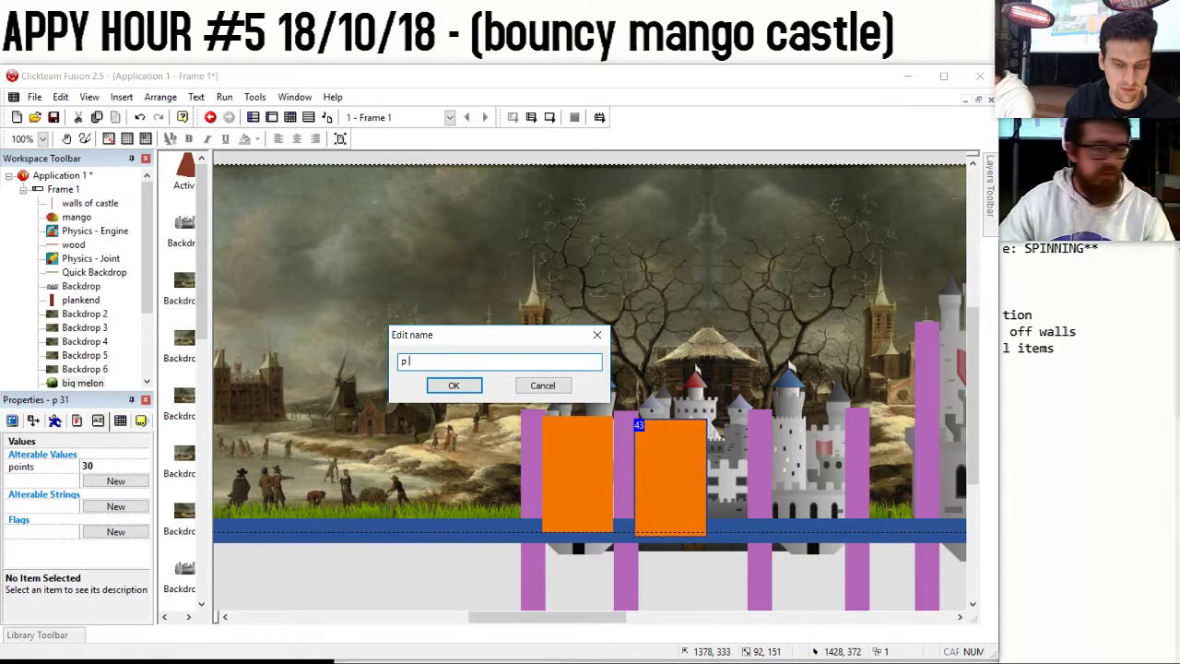
# Rename the middle clone in the same p-plus-score pattern and set its points value to 20.
pyautogui.write('p2')
pyautogui.press('Return')
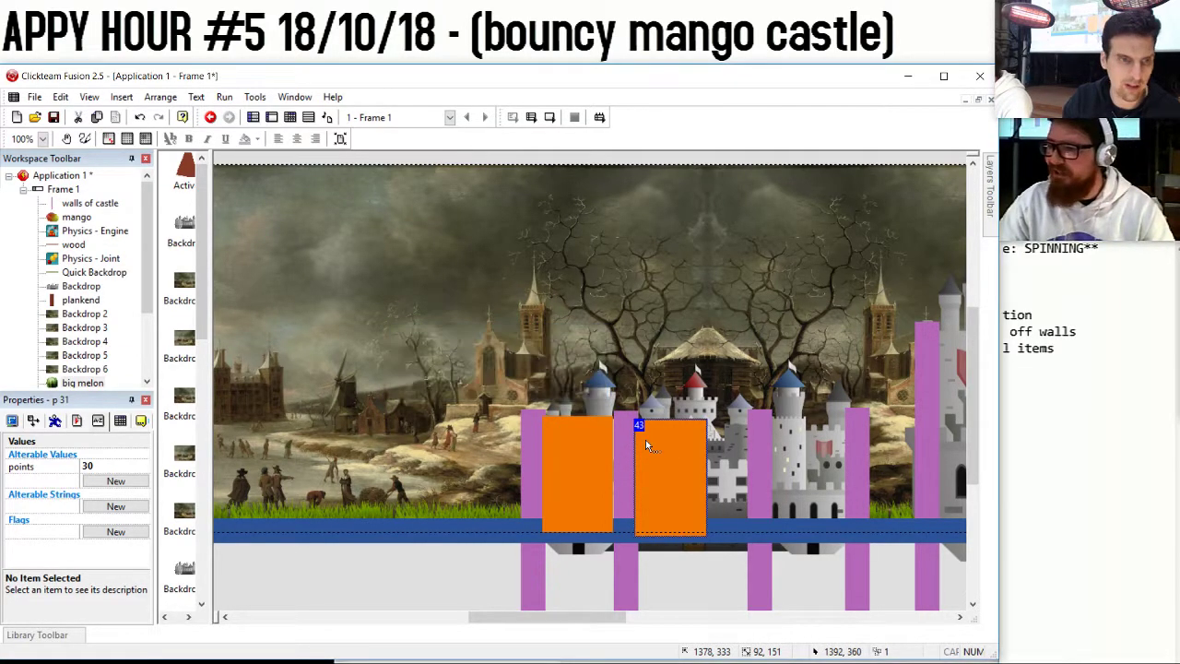
pyautogui.click(101, 461)
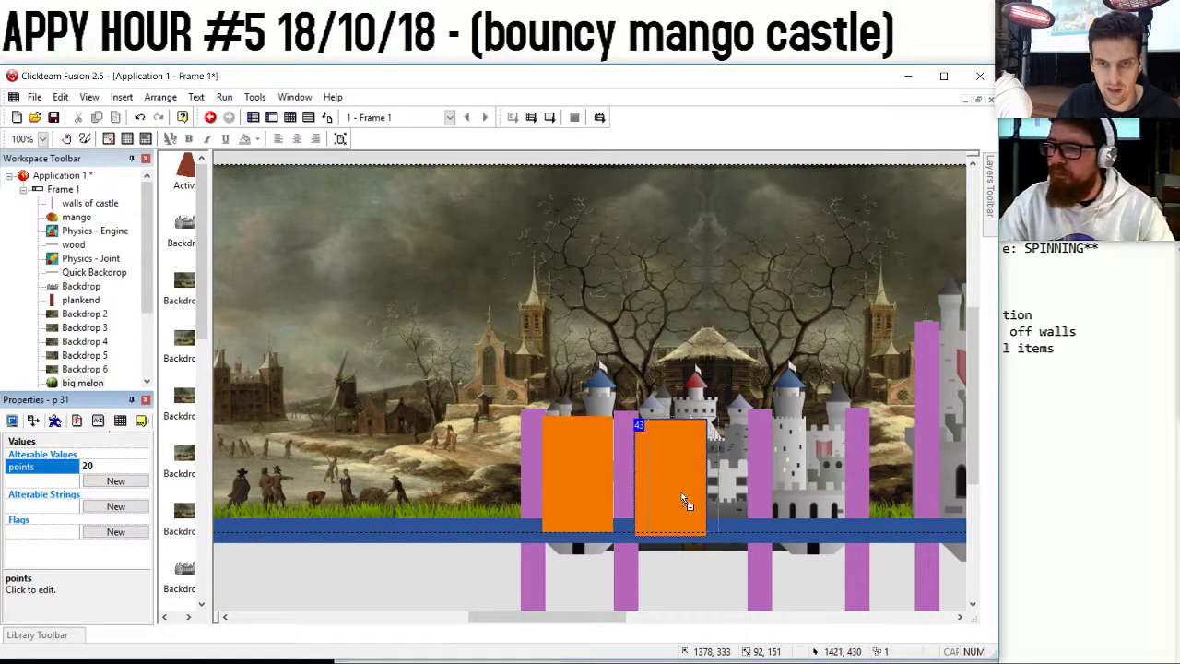
# Copy the 20-point zone across the rest of the middle section and a p30 zone onto the small castle's right tower.
pyautogui.click(710, 496)
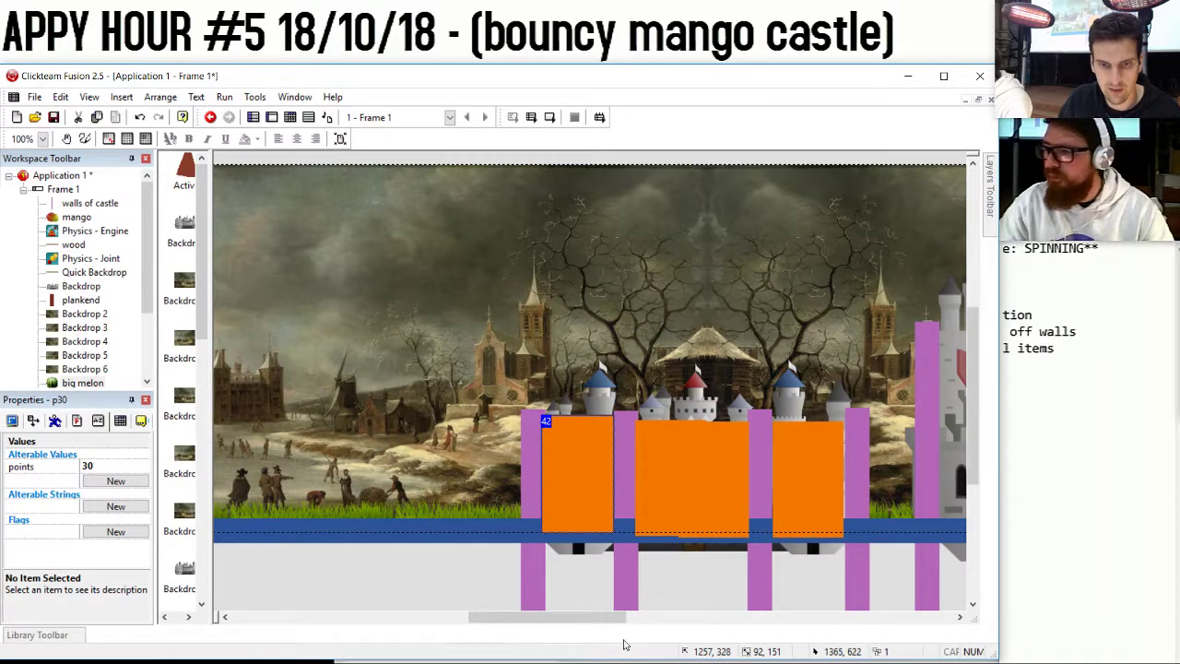
# Clone the p30 zone from the small castle's right tower and place the clone on the large castle's left tower.
pyautogui.moveTo(618, 618); pyautogui.dragTo(727, 622)
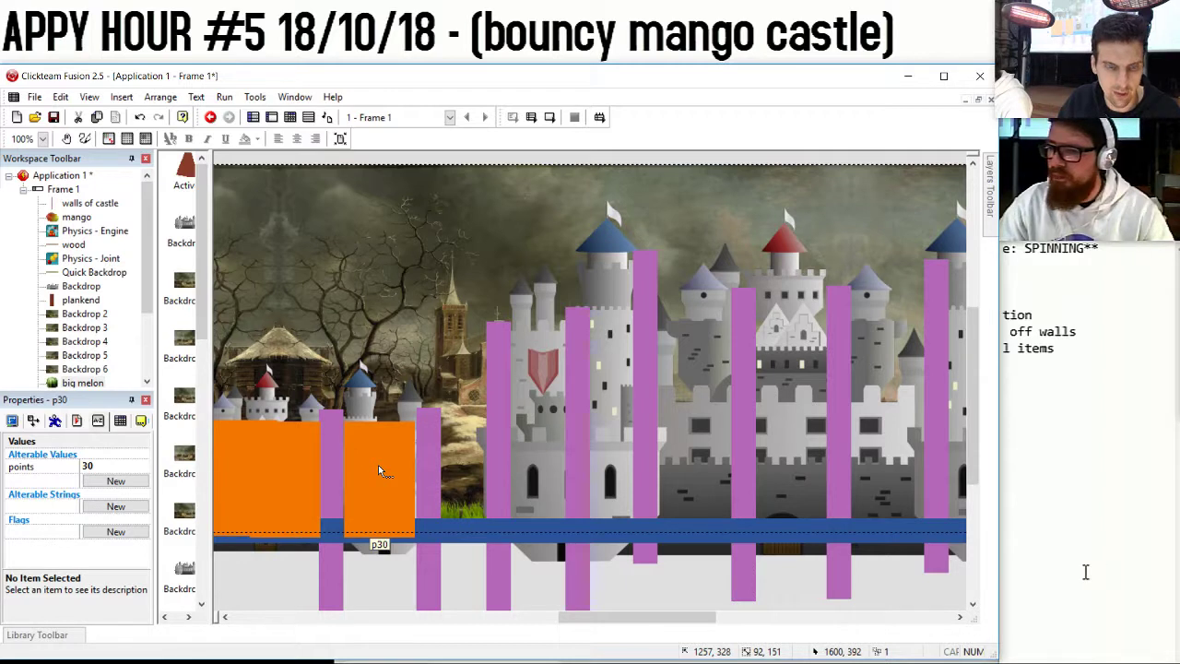
pyautogui.moveTo(379, 464); pyautogui.dragTo(541, 366)
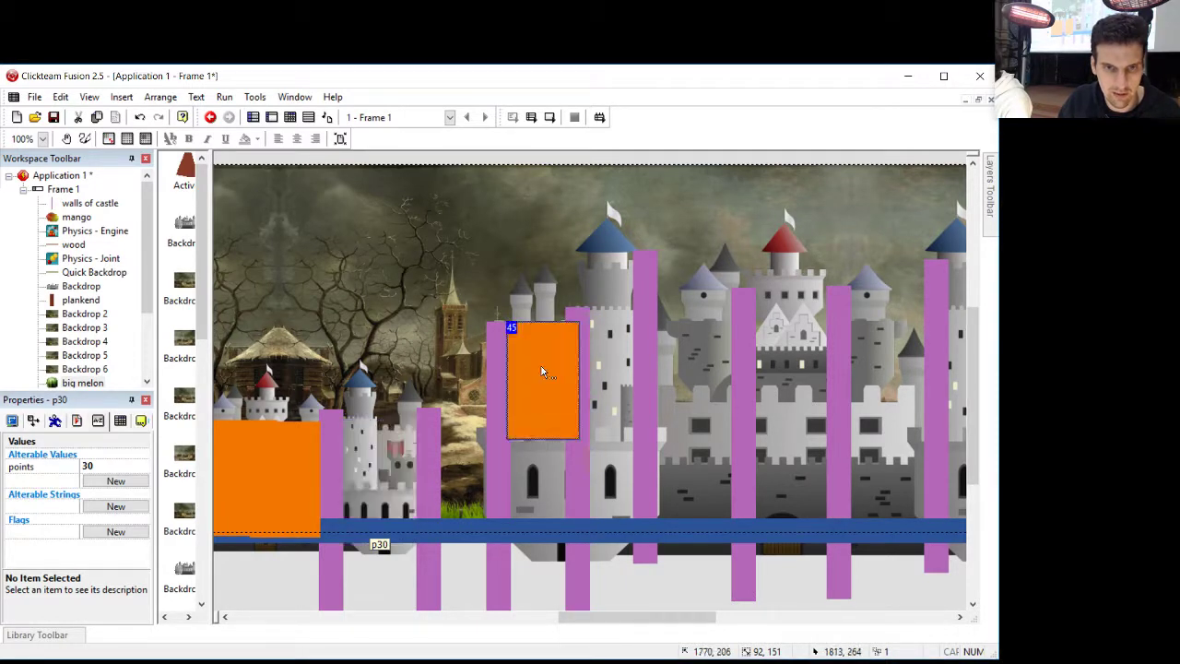
pyautogui.hotkey('ctrl', 'z')
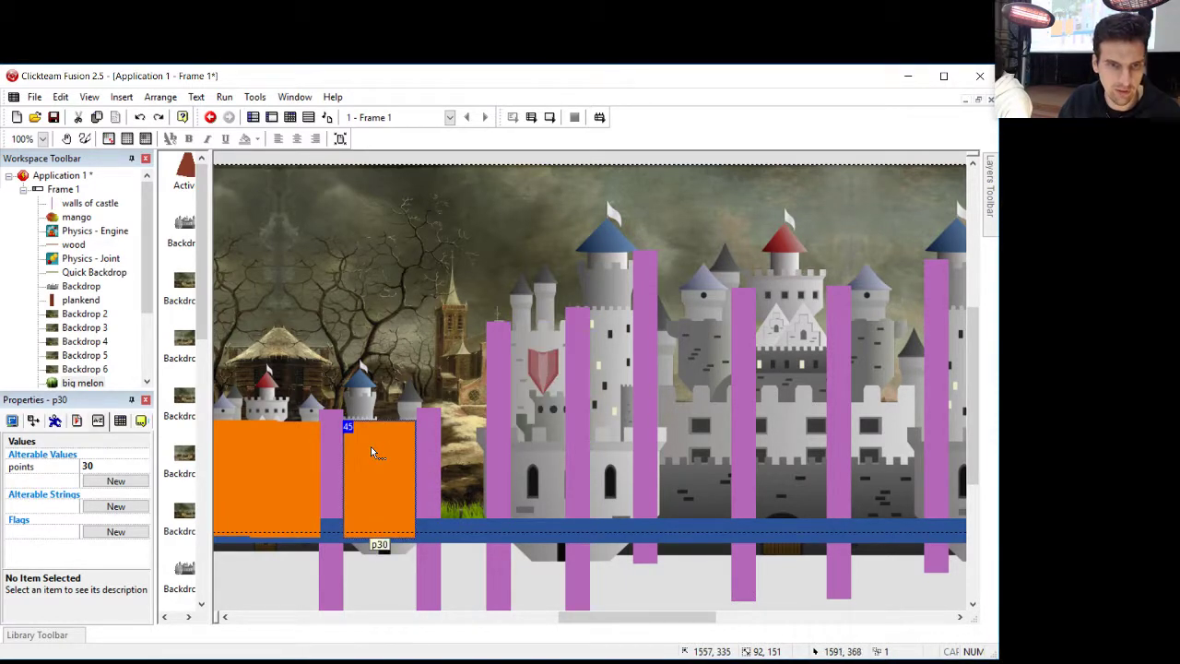
pyautogui.rightClick(371, 447)
pyautogui.click(476, 196)
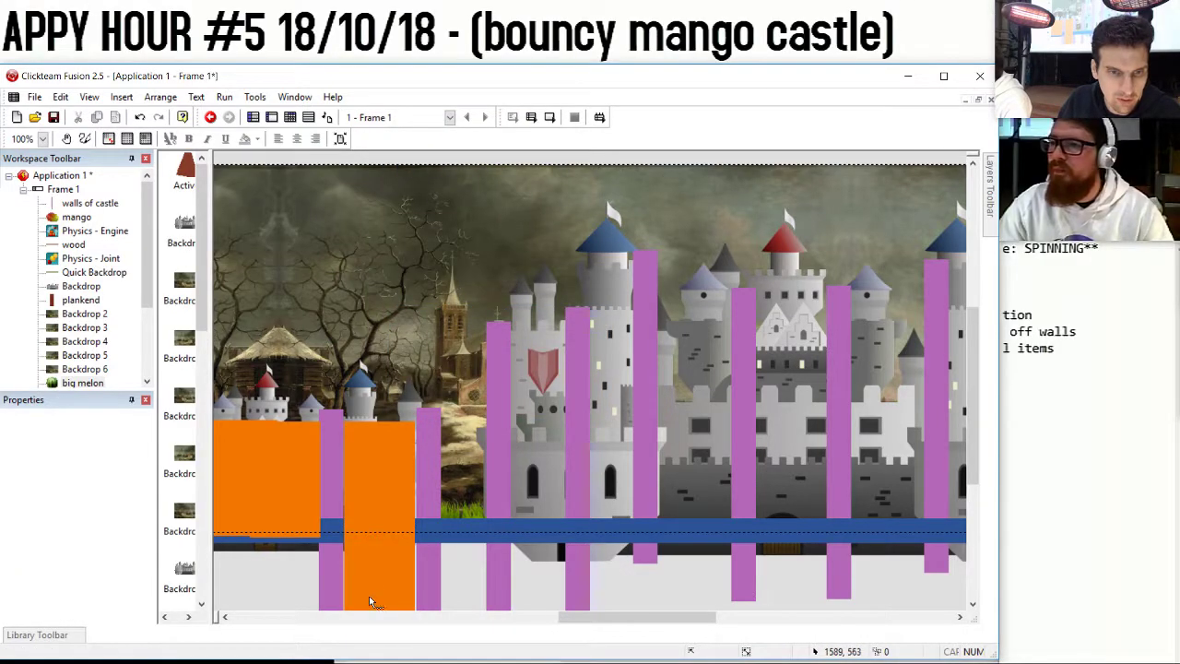
pyautogui.moveTo(368, 601)
pyautogui.mouseDown()
pyautogui.moveTo(492, 448)
pyautogui.moveTo(545, 356)
pyautogui.moveTo(545, 402)
pyautogui.mouseUp()
# Rename the clone on the large castle as p50 and set its points value to 50.
pyautogui.press('F2')
pyautogui.write('p50')
pyautogui.press('Return')
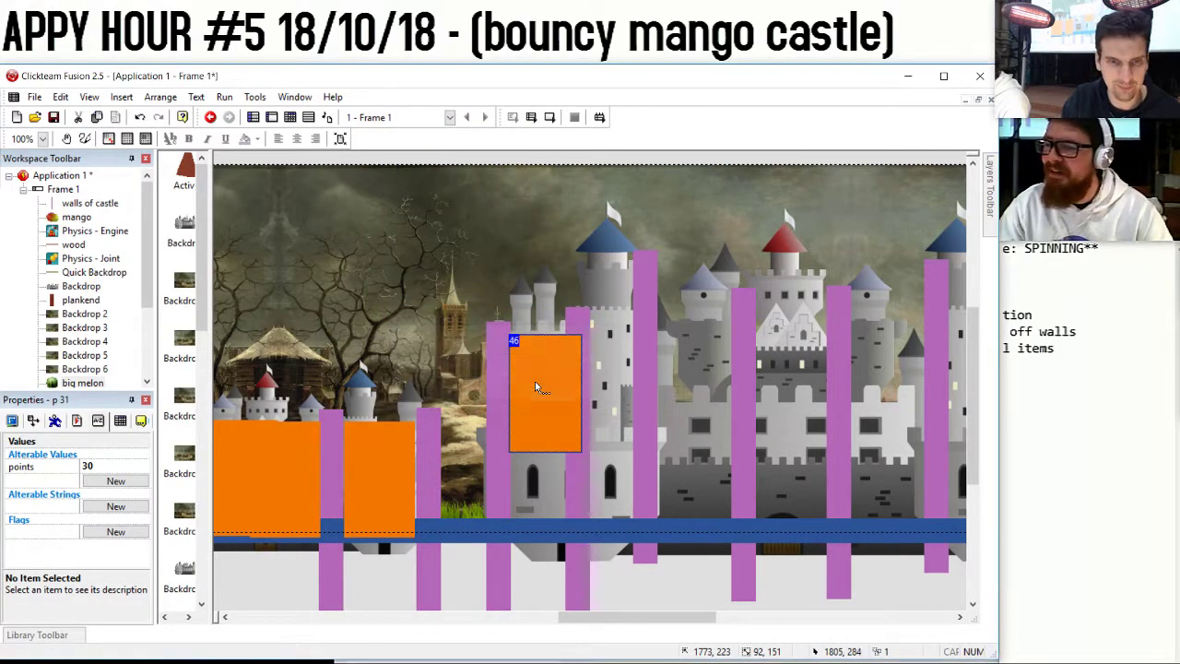
pyautogui.click(102, 467)
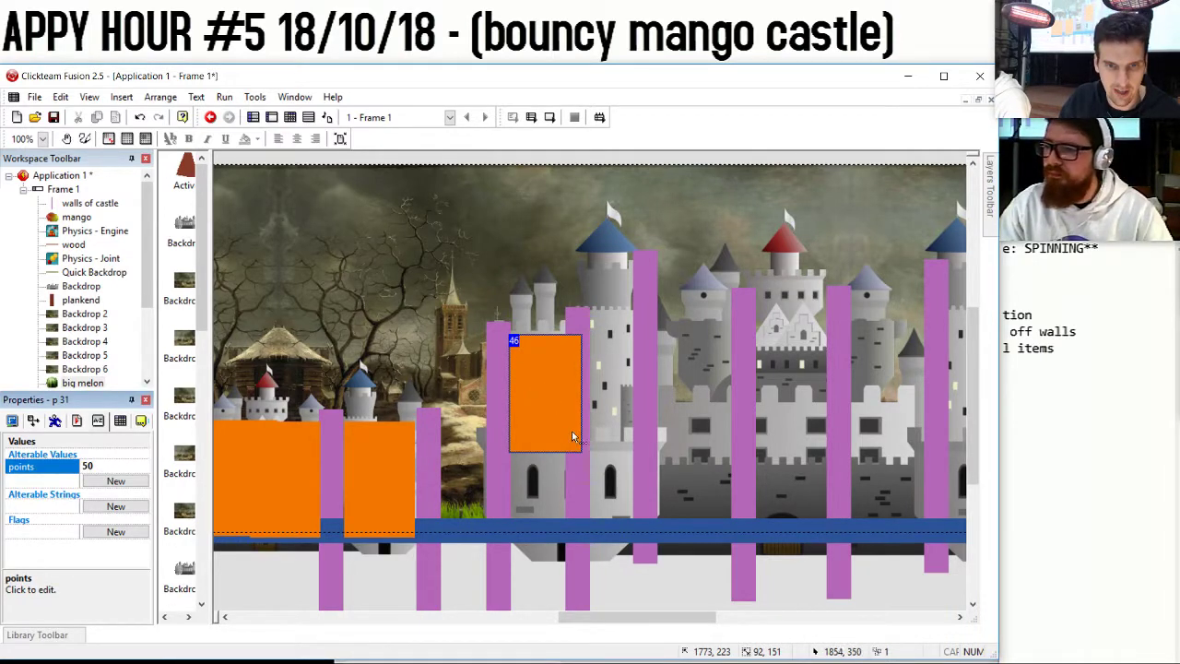
# Stack p50 copies between the large castle's first two walls and copy p30 into the gap beside them.
pyautogui.moveTo(545, 508); pyautogui.dragTo(552, 506)
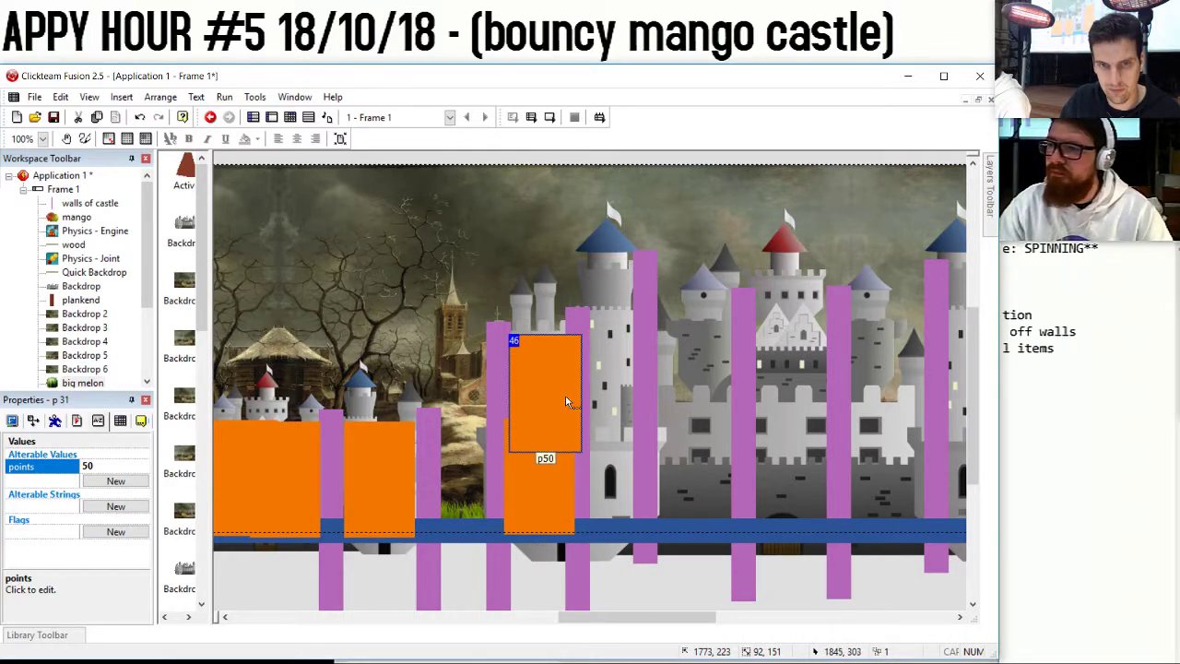
pyautogui.moveTo(562, 397); pyautogui.dragTo(550, 393)
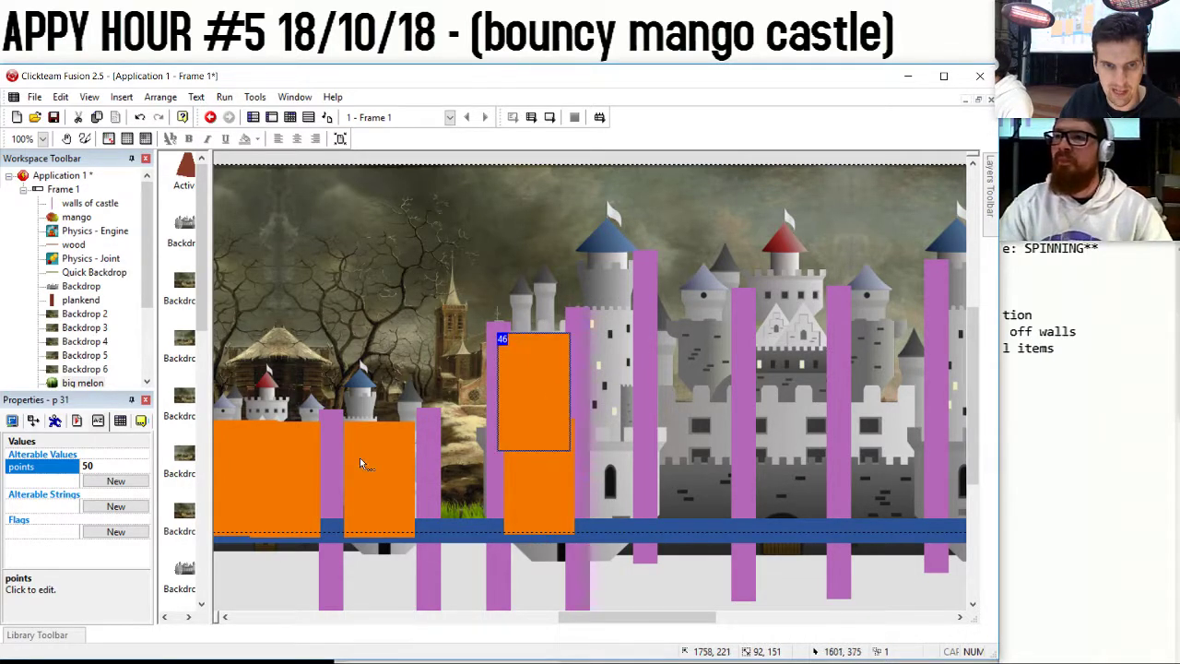
pyautogui.click(372, 461)
pyautogui.keyDown('ctrl'); pyautogui.moveTo(372, 457); pyautogui.dragTo(606, 358); pyautogui.keyUp('ctrl')
pyautogui.click(535, 476)
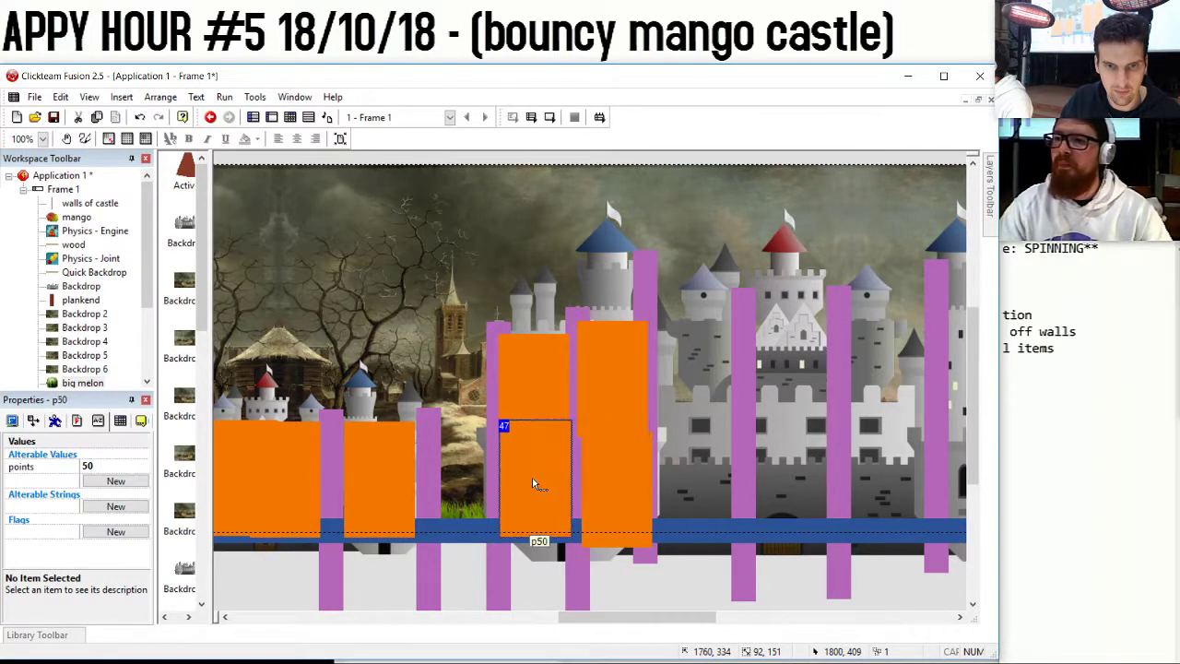
# Adjust the p30 zone on the large castle and delete the duplicate zones stacked below the upper p50 and p30.
pyautogui.click(609, 396)
pyautogui.moveTo(609, 396)
pyautogui.mouseDown()
pyautogui.moveTo(614, 384)
pyautogui.moveTo(611, 475)
pyautogui.moveTo(603, 395)
pyautogui.mouseUp()
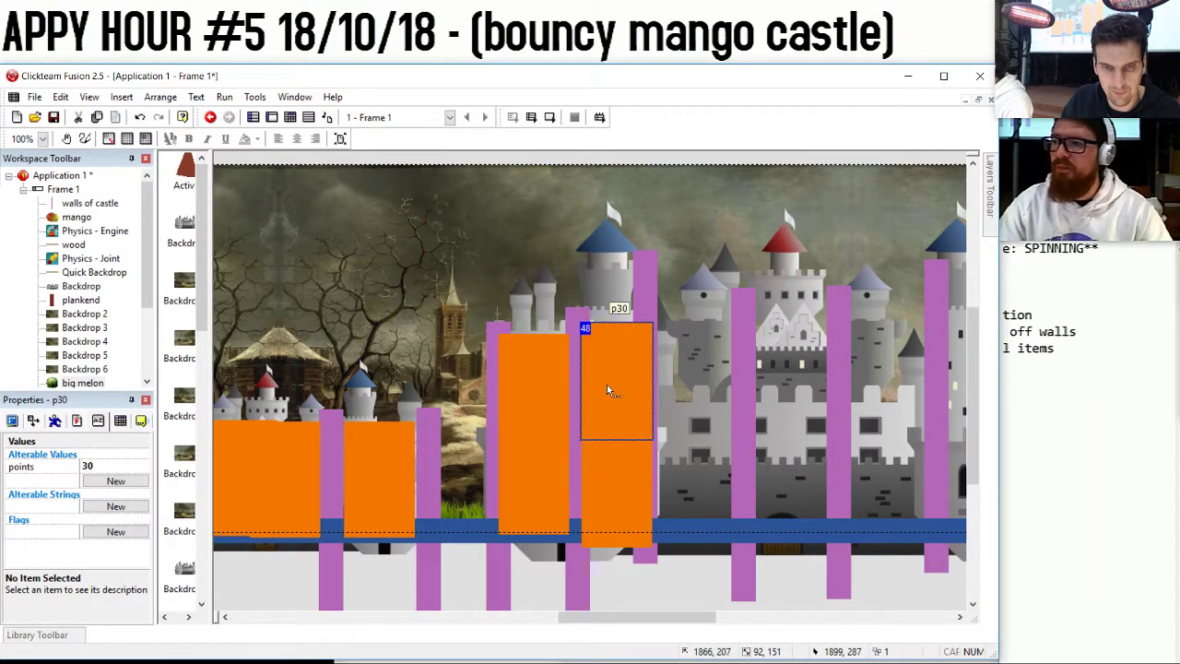
pyautogui.click(627, 451)
pyautogui.moveTo(627, 451); pyautogui.dragTo(544, 341)
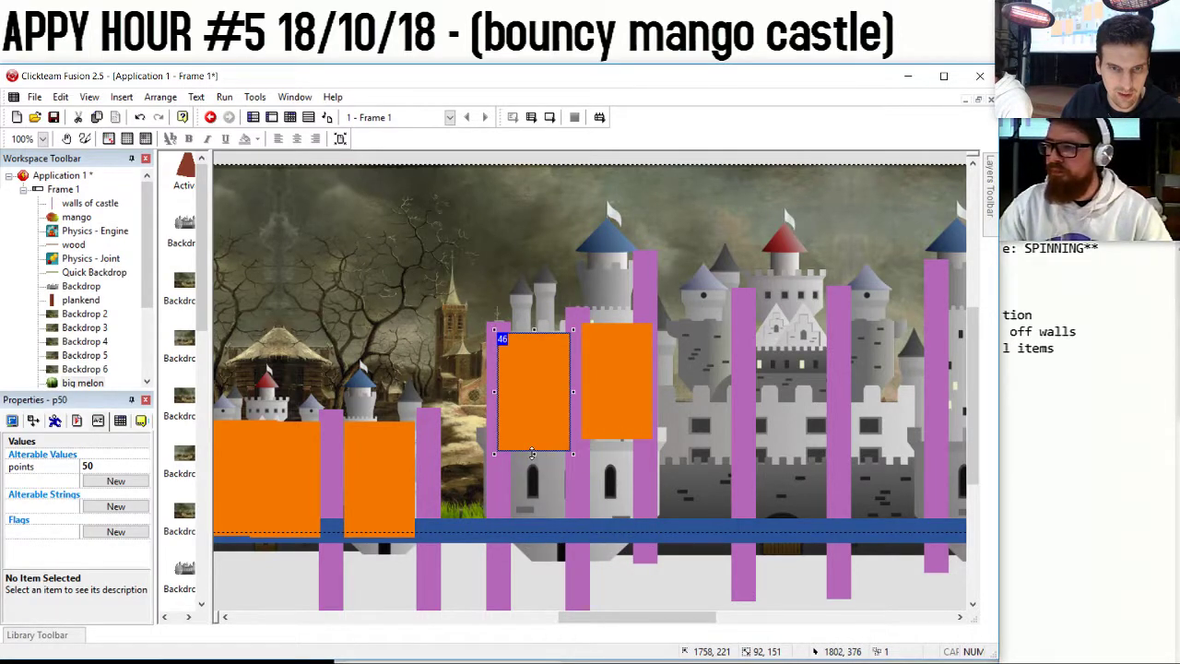
# Stretch the large castle's p50 and p30 zones downward past the blue ground strip, to about 299 px tall.
pyautogui.moveTo(532, 453); pyautogui.dragTo(532, 563)
pyautogui.click(611, 417)
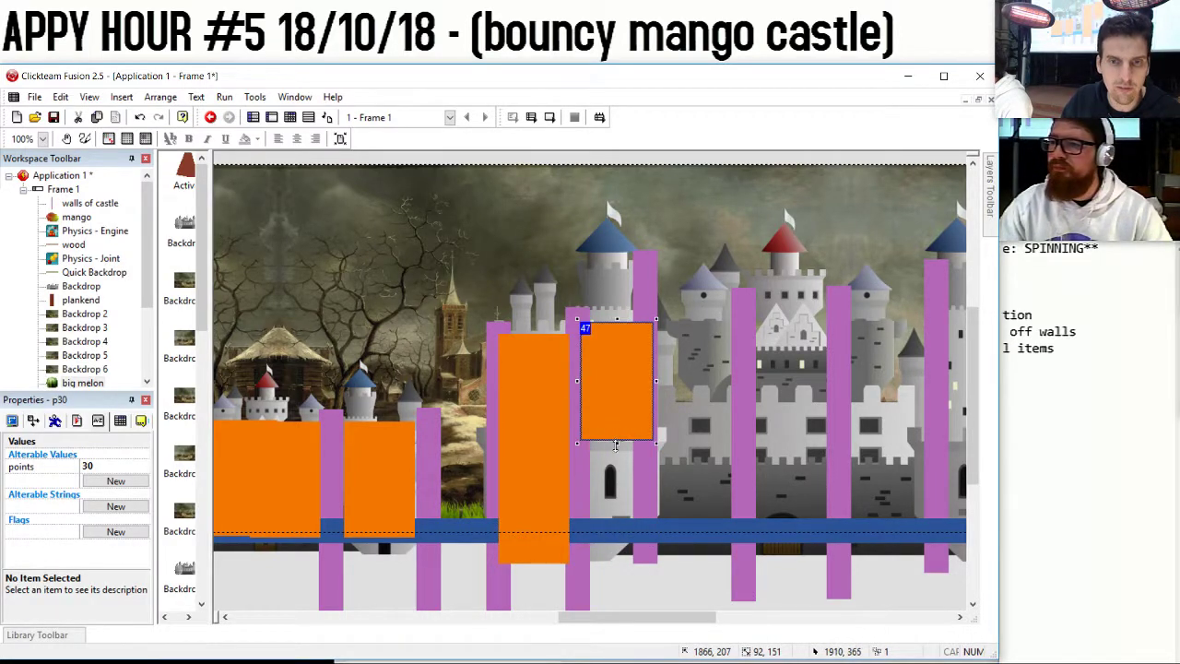
pyautogui.moveTo(616, 444); pyautogui.dragTo(616, 554)
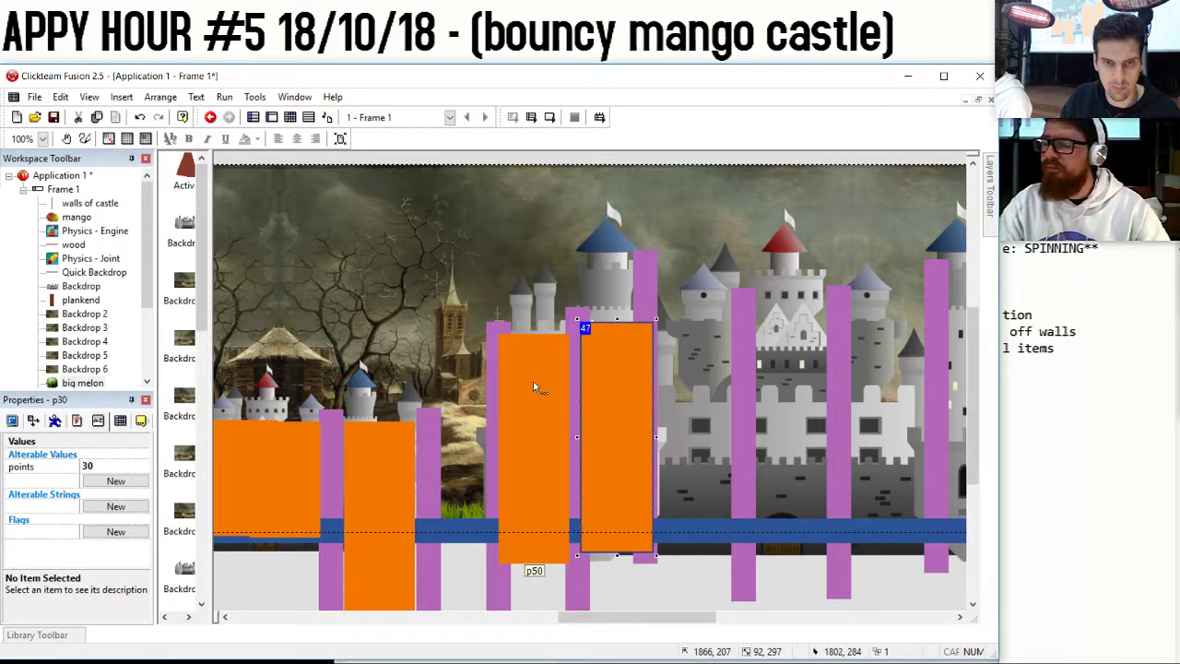
# Clone the tall p50 zone and place the clone between the large castle's third and fourth walls, keeping the original in place.
pyautogui.click(563, 387)
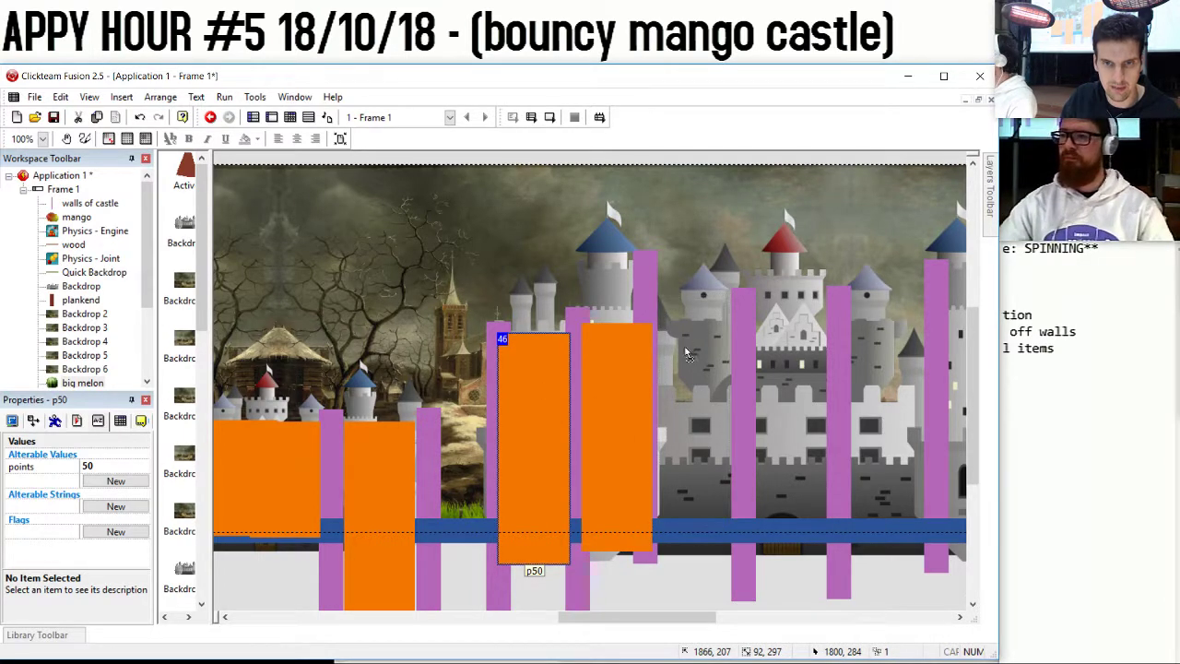
pyautogui.rightClick(546, 397)
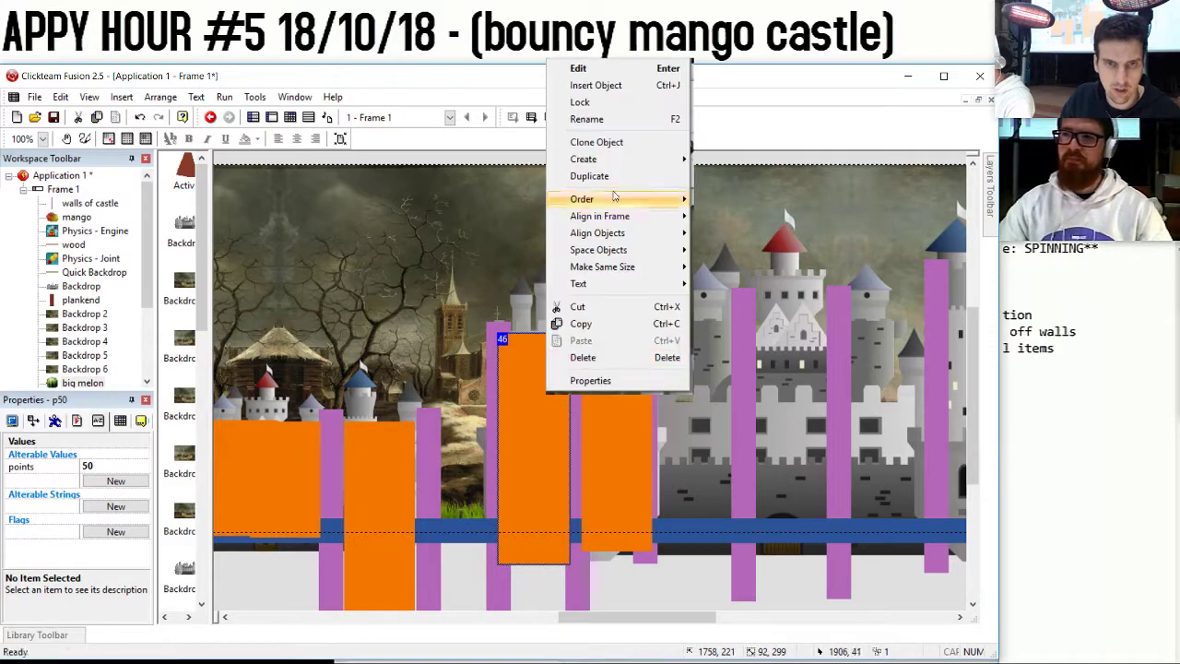
pyautogui.click(611, 144)
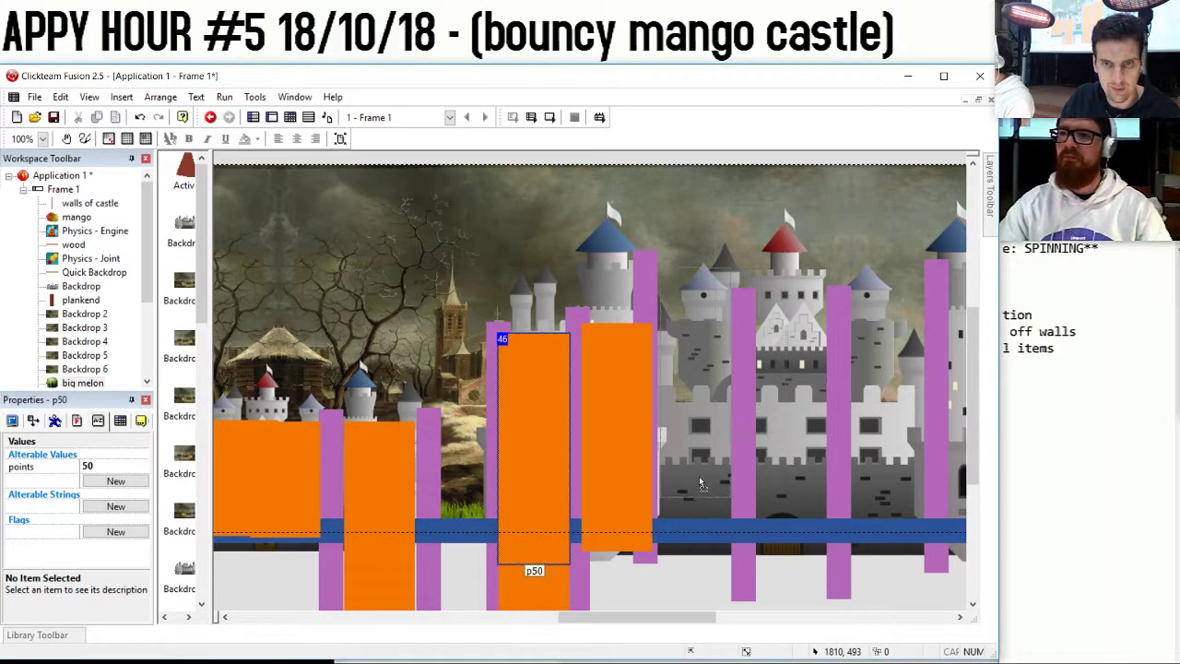
pyautogui.moveTo(699, 476); pyautogui.dragTo(699, 475)
pyautogui.moveTo(713, 411); pyautogui.dragTo(708, 432)
pyautogui.hotkey('ctrl', 'z')
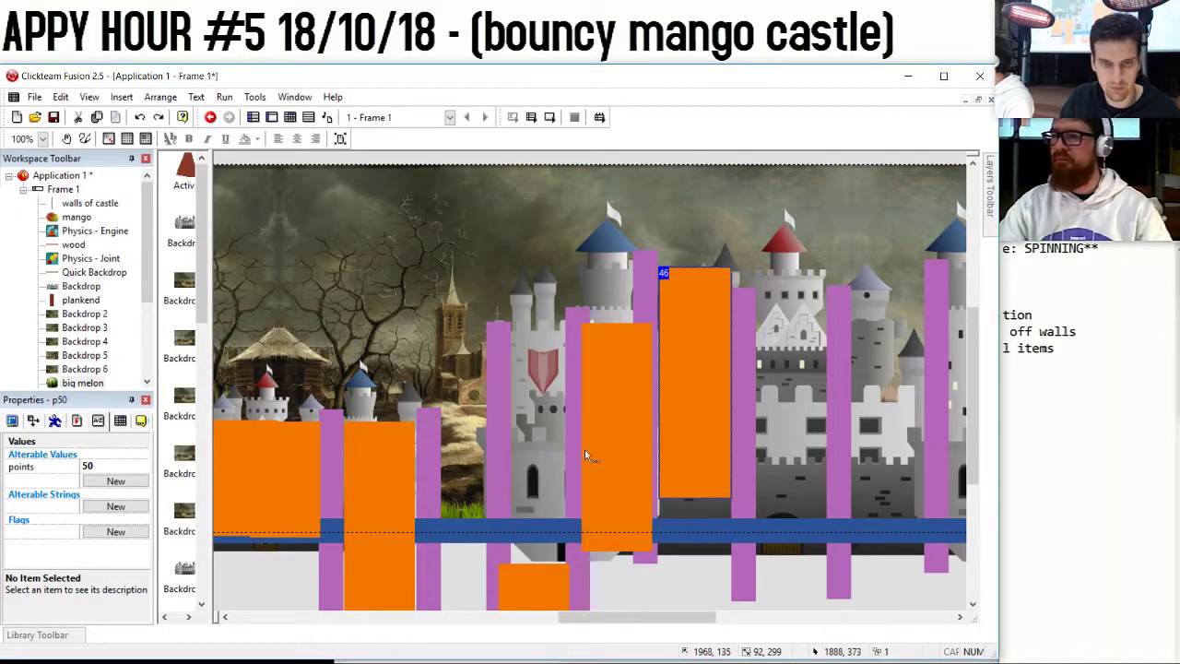
pyautogui.click(532, 560)
pyautogui.click(703, 355)
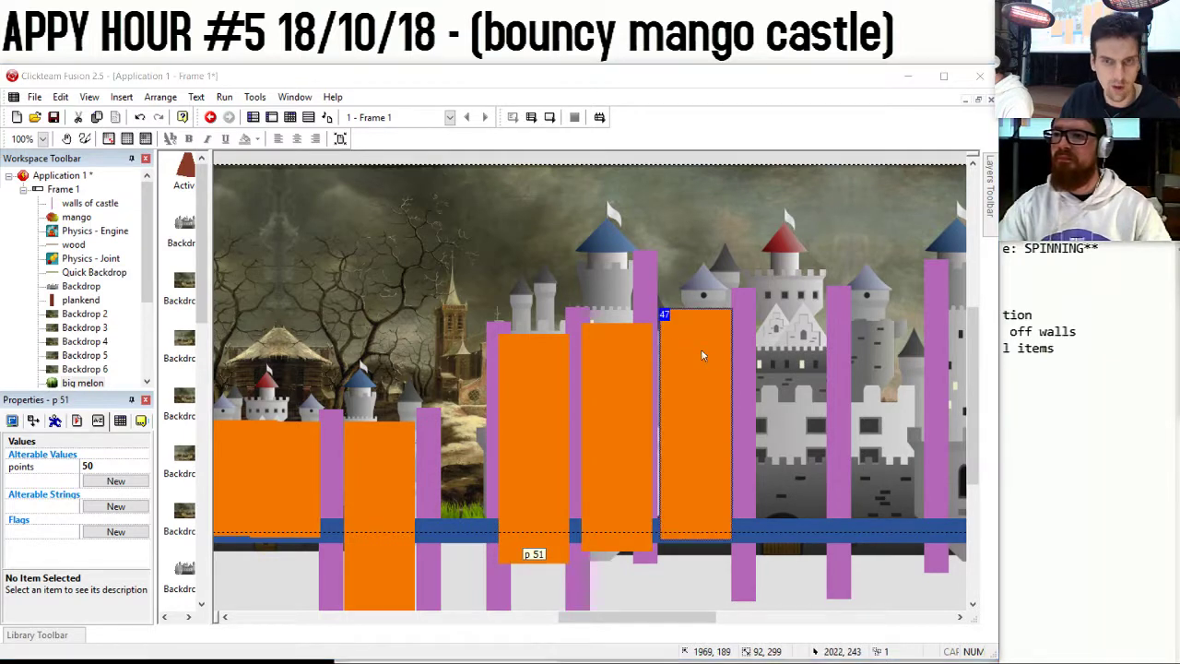
# Rename the clone between the third and fourth walls as p80 and set its points value to 80.
pyautogui.press('F2')
pyautogui.write('p2')
pyautogui.press('Return')
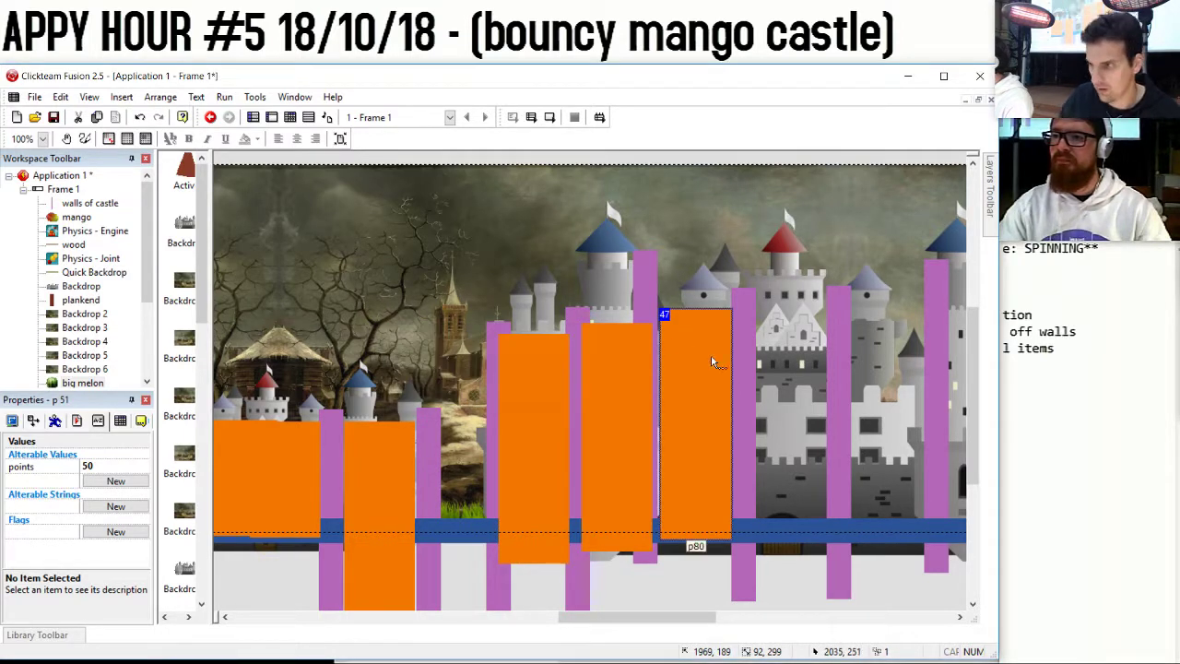
pyautogui.click(101, 467)
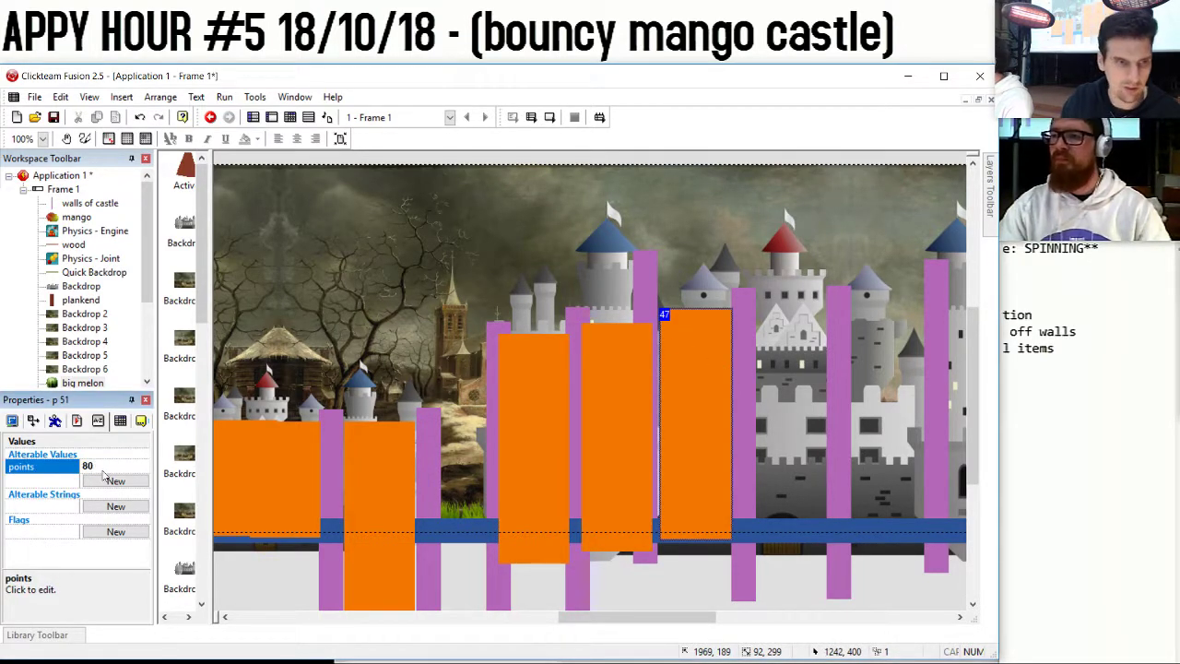
# Move p80 between the large castle's fifth and sixth walls and place a clone of it between the third and fourth walls.
pyautogui.moveTo(696, 372); pyautogui.dragTo(693, 383)
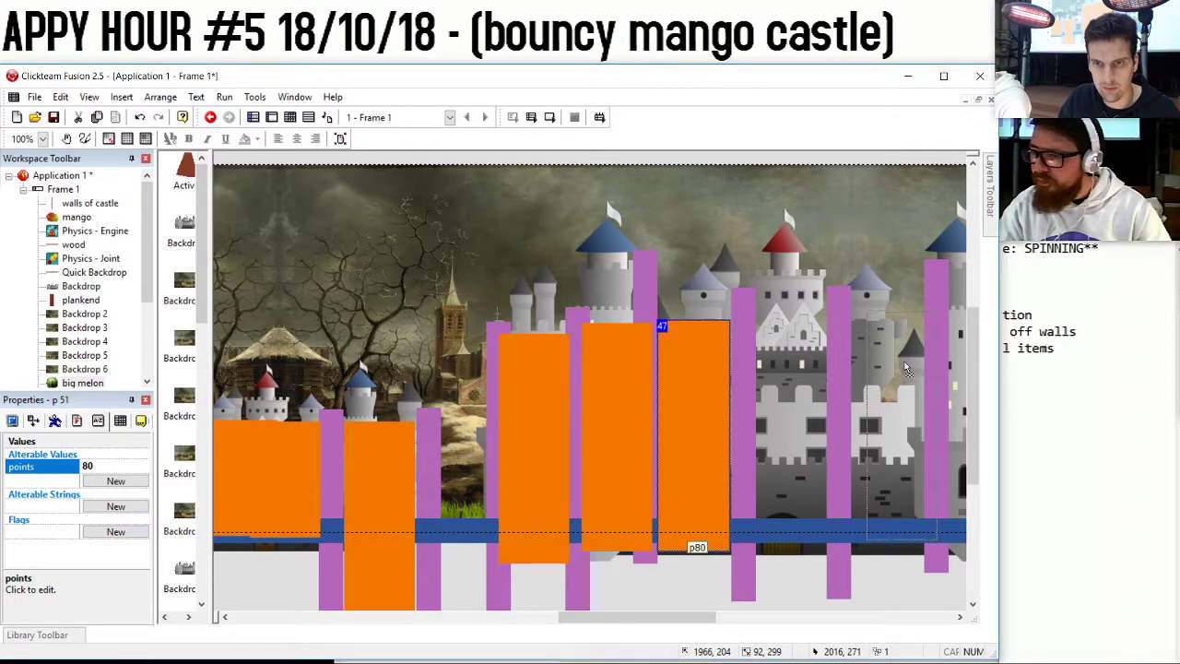
pyautogui.moveTo(697, 371); pyautogui.dragTo(890, 363)
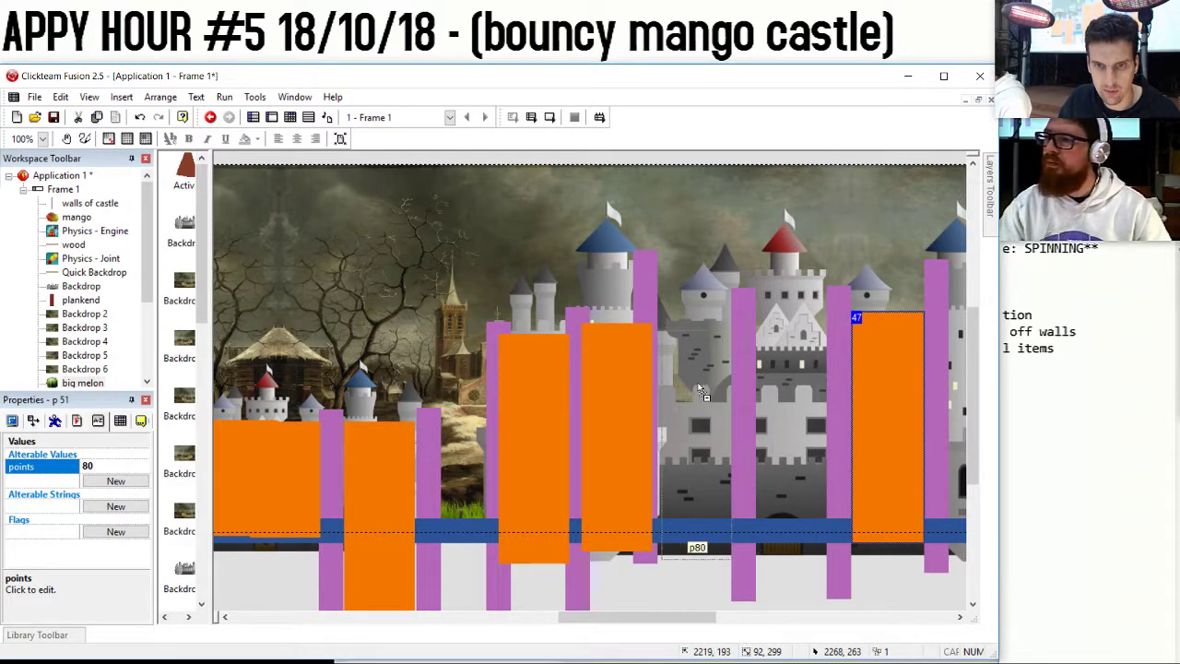
pyautogui.moveTo(884, 366); pyautogui.dragTo(880, 369)
pyautogui.rightClick(886, 375)
pyautogui.click(790, 448)
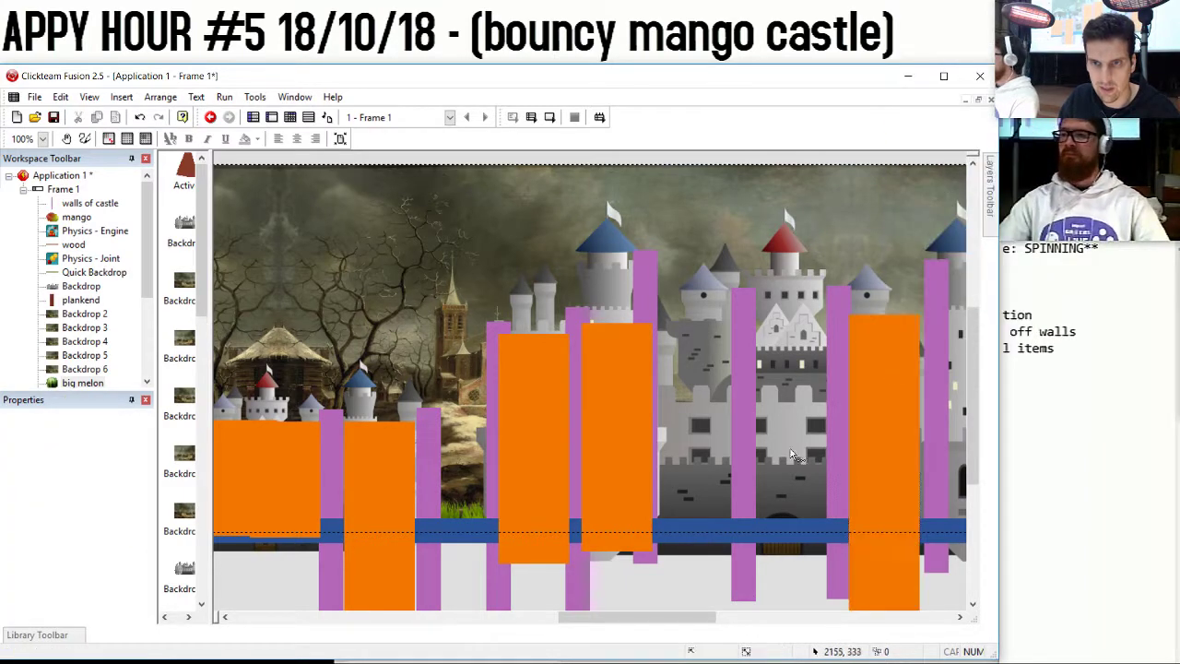
pyautogui.moveTo(876, 604); pyautogui.dragTo(690, 368)
# Set the points value of the clone between the third and fourth walls to 150 and rename it p100.
pyautogui.click(134, 466)
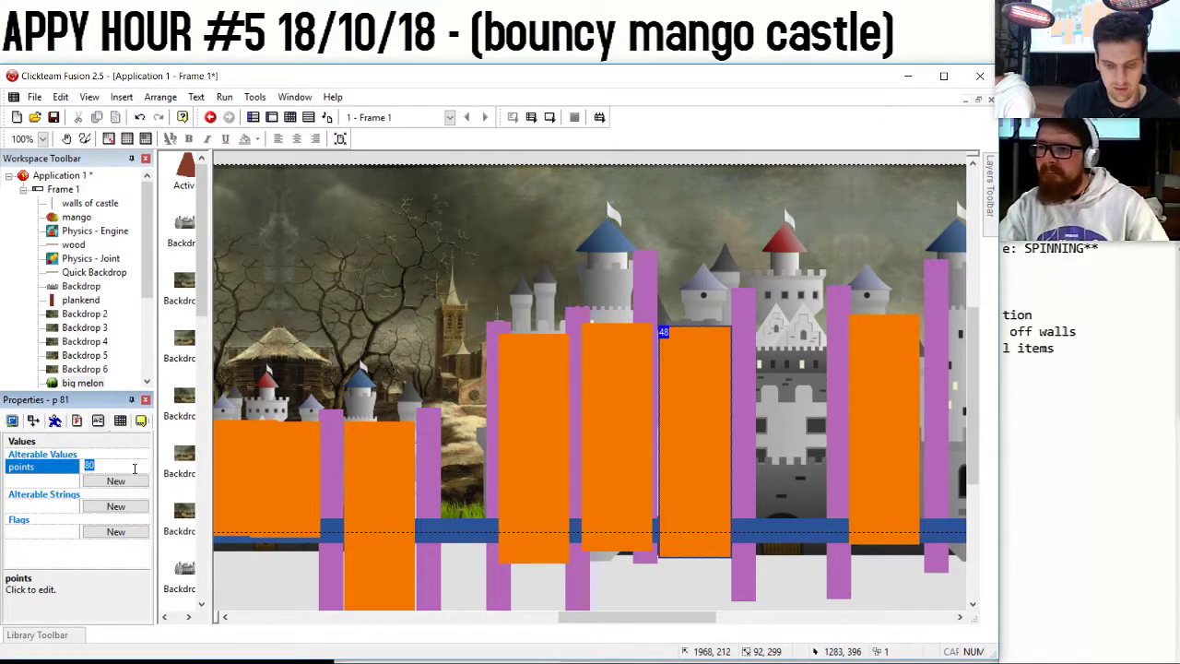
pyautogui.click(138, 466)
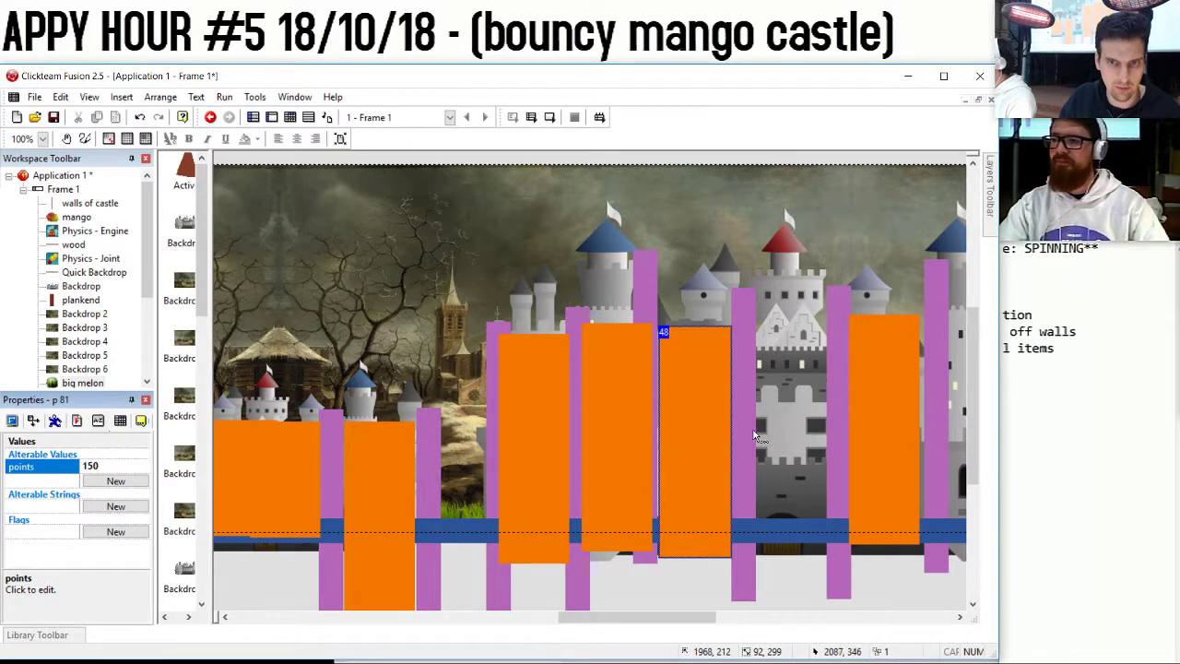
pyautogui.doubleClick(695, 426)
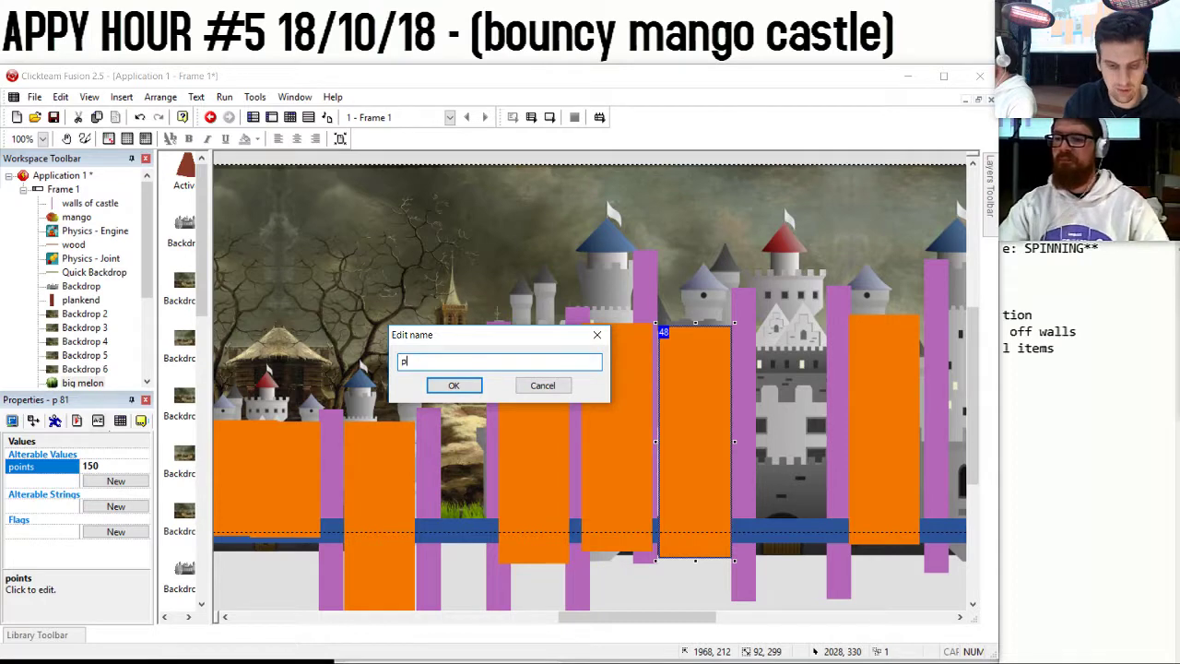
pyautogui.write('p100')
pyautogui.press('Return')
# Clone the p100 zone and place the clone between the large castle's fourth and fifth walls.
pyautogui.rightClick(685, 421)
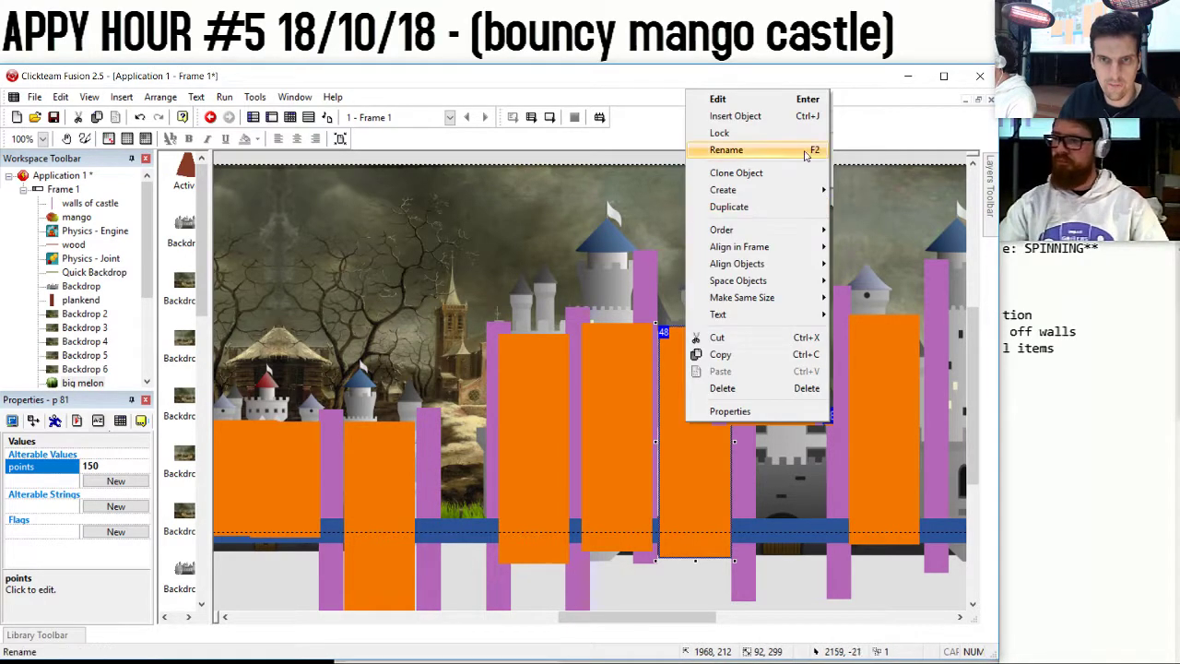
pyautogui.click(738, 147)
pyautogui.moveTo(682, 573)
pyautogui.mouseDown()
pyautogui.moveTo(730, 487)
pyautogui.moveTo(779, 344)
pyautogui.mouseUp()
# Set the points value of the clone between the fourth and fifth walls to 200 and rename it p200.
pyautogui.click(132, 467)
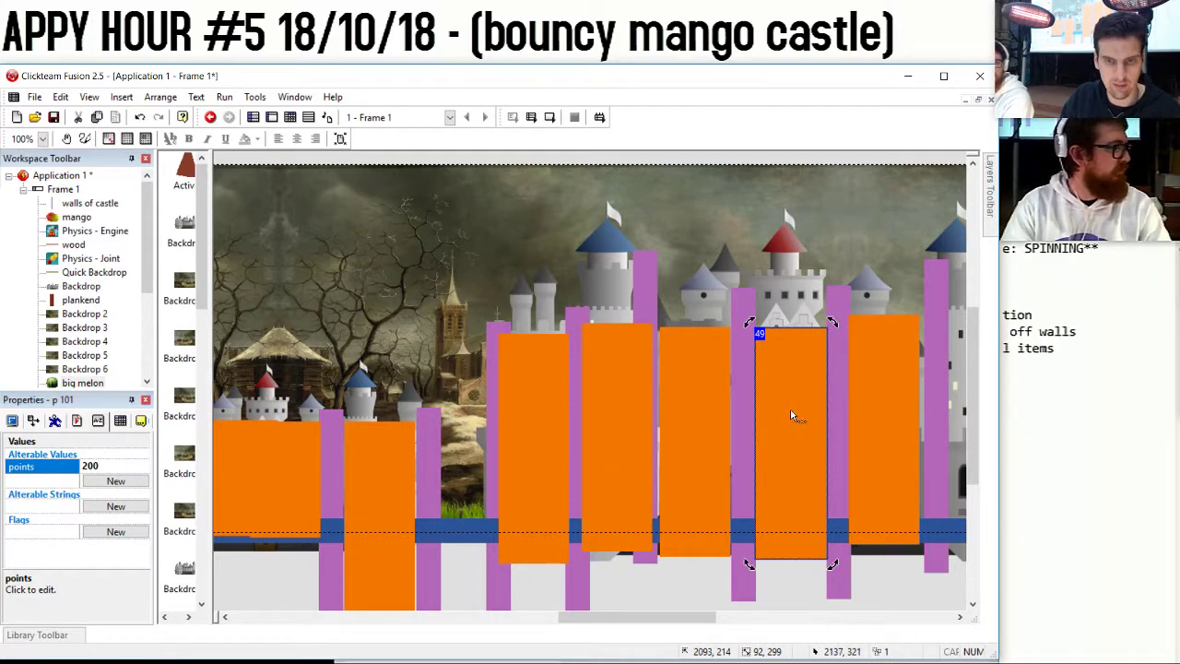
pyautogui.press('F2')
pyautogui.write('p200')
pyautogui.press('Return')
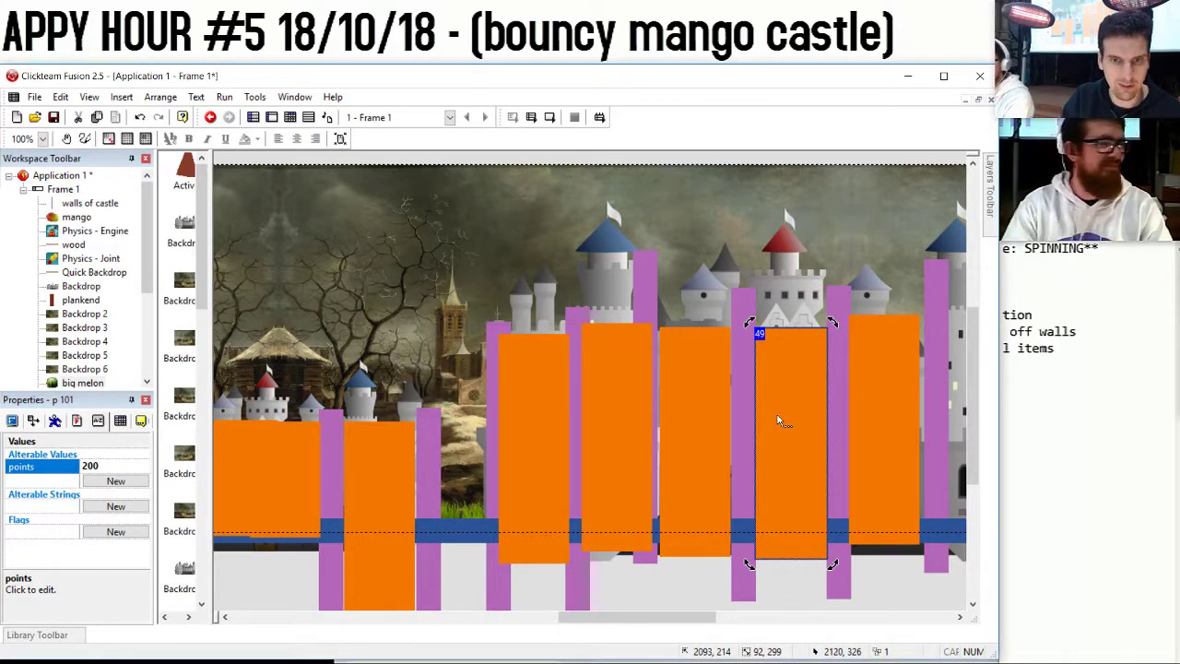
# Add the Bonus qualifier to the scoring zones of both castles, selected together.
pyautogui.keyDown('shift'); pyautogui.click(864, 414); pyautogui.keyUp('shift')
pyautogui.keyDown('shift'); pyautogui.click(682, 409); pyautogui.keyUp('shift')
pyautogui.keyDown('shift'); pyautogui.click(634, 419); pyautogui.keyUp('shift')
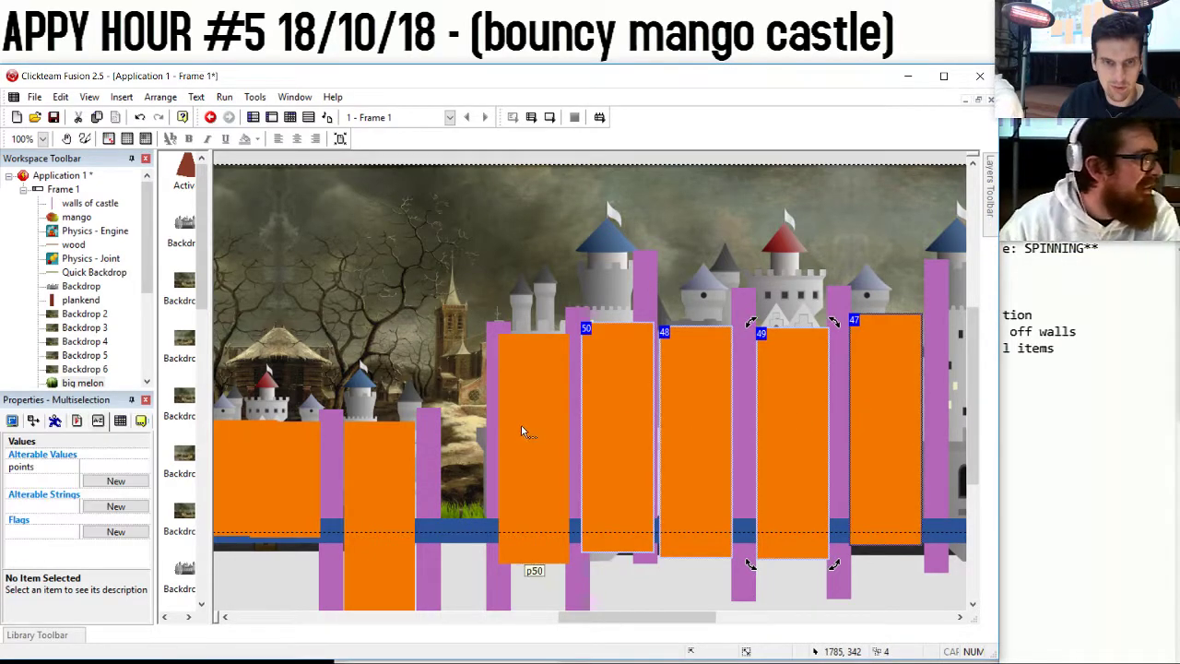
pyautogui.keyDown('shift'); pyautogui.click(522, 431); pyautogui.keyUp('shift')
pyautogui.keyDown('shift'); pyautogui.click(358, 477); pyautogui.keyUp('shift')
pyautogui.keyDown('shift'); pyautogui.click(289, 482); pyautogui.keyUp('shift')
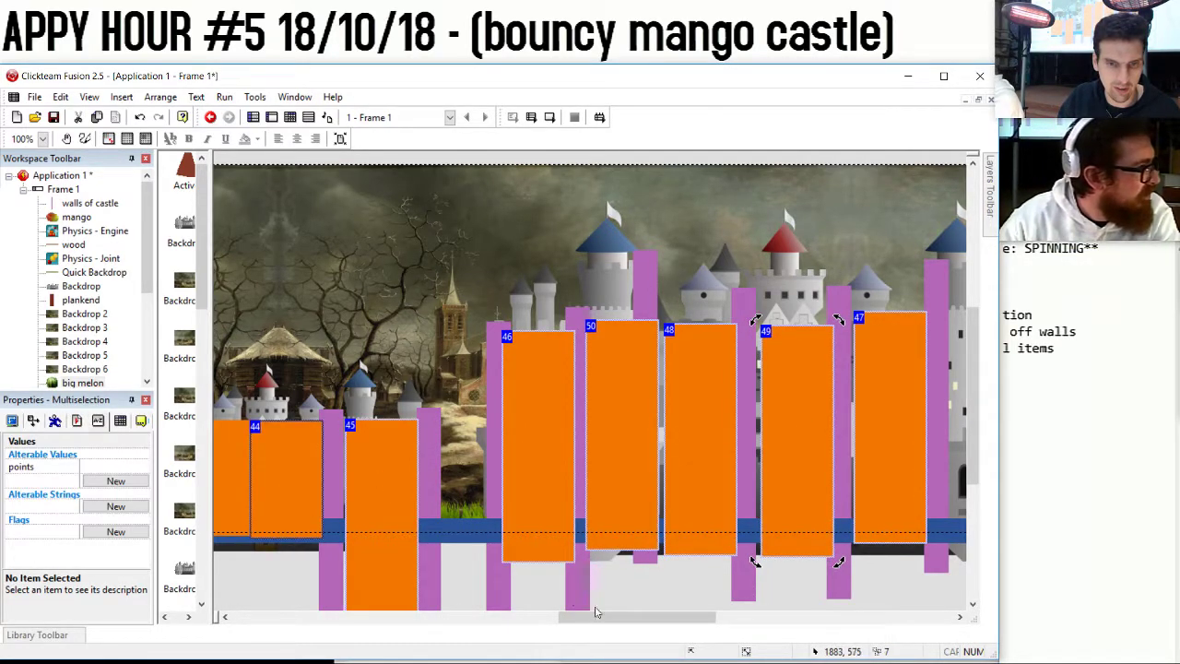
pyautogui.moveTo(595, 611); pyautogui.dragTo(526, 611)
pyautogui.keyDown('shift'); pyautogui.click(470, 494); pyautogui.keyUp('shift')
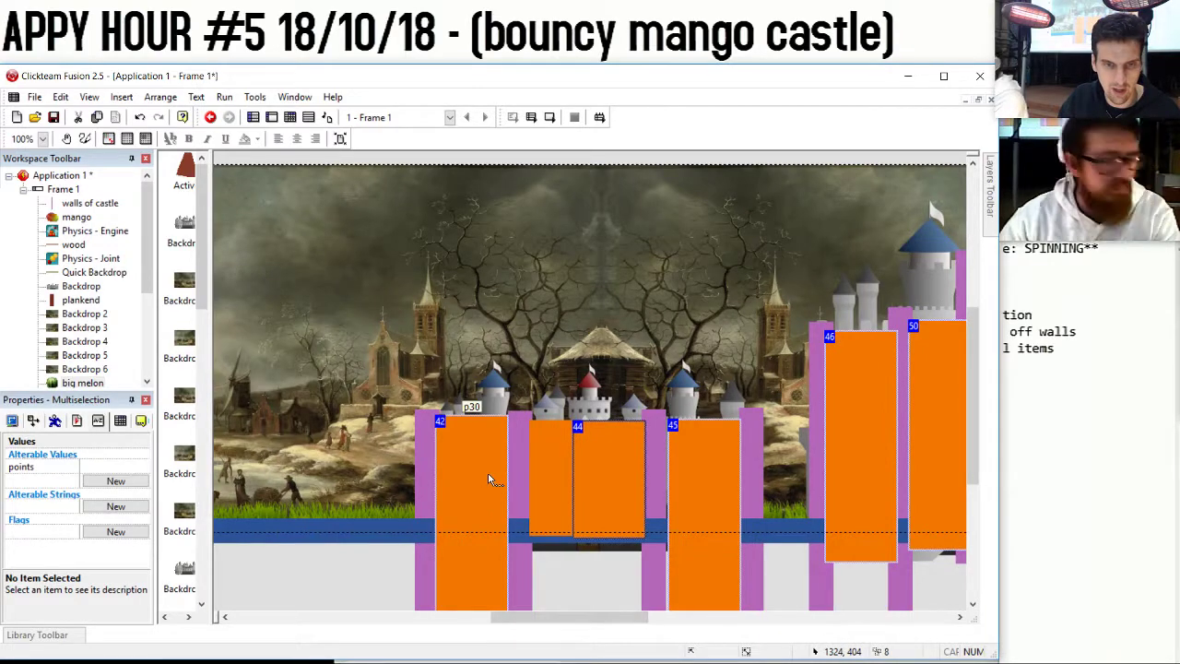
pyautogui.click(120, 420)
pyautogui.click(132, 457)
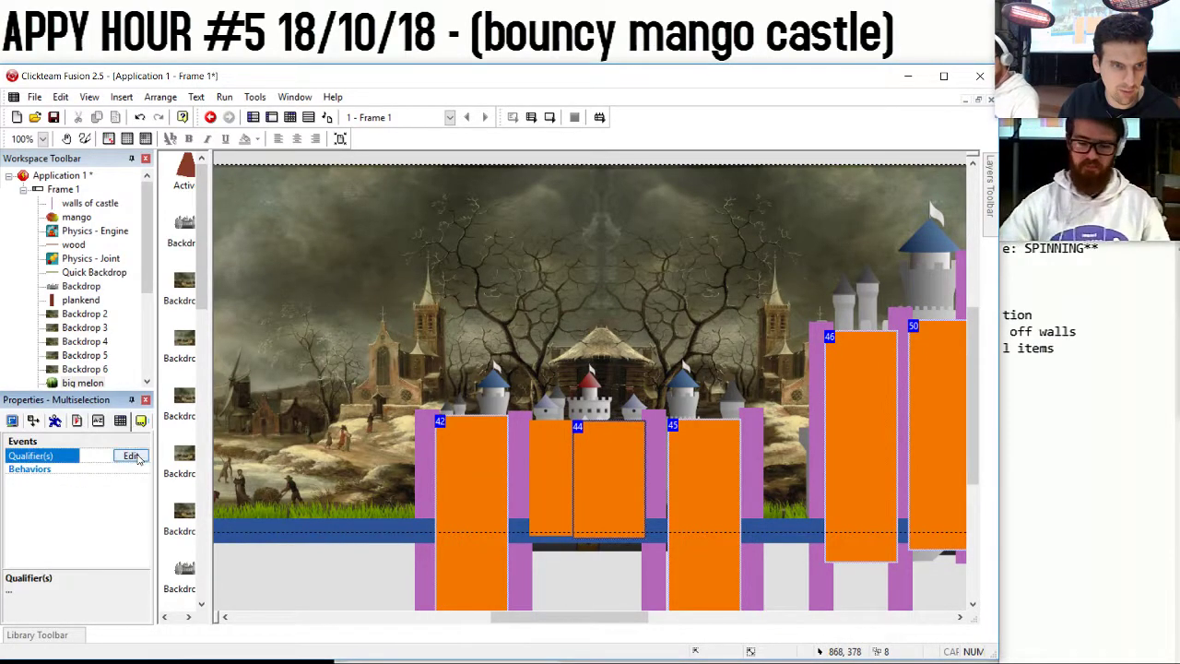
pyautogui.click(133, 458)
pyautogui.click(551, 416)
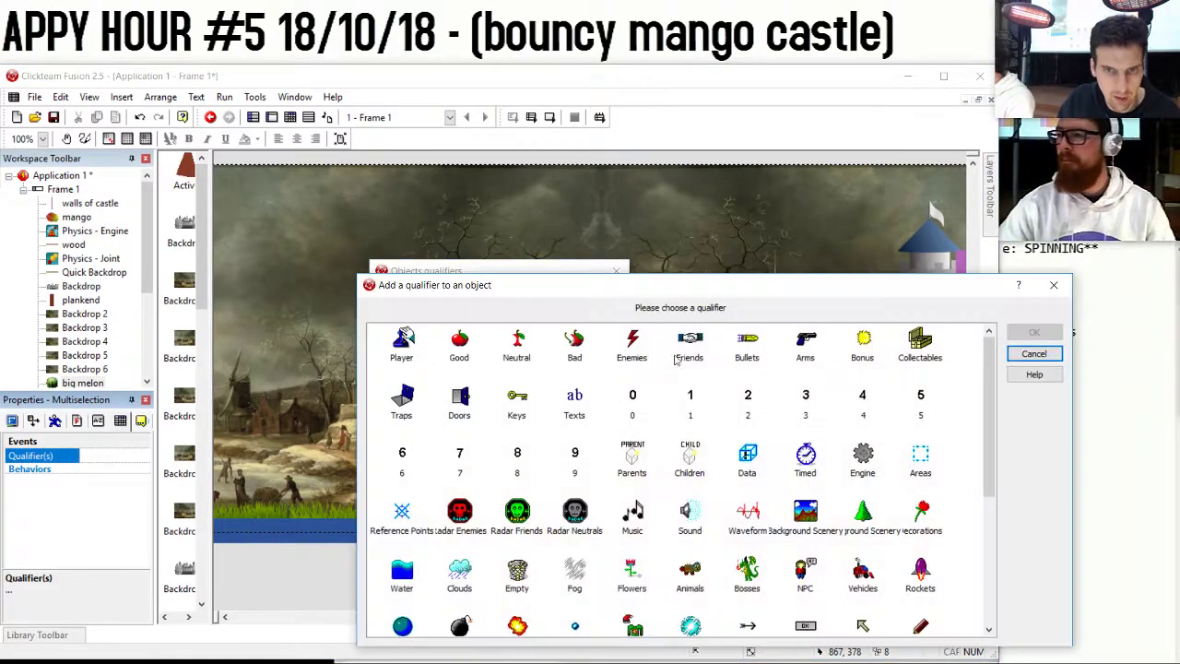
pyautogui.doubleClick(858, 343)
pyautogui.click(447, 446)
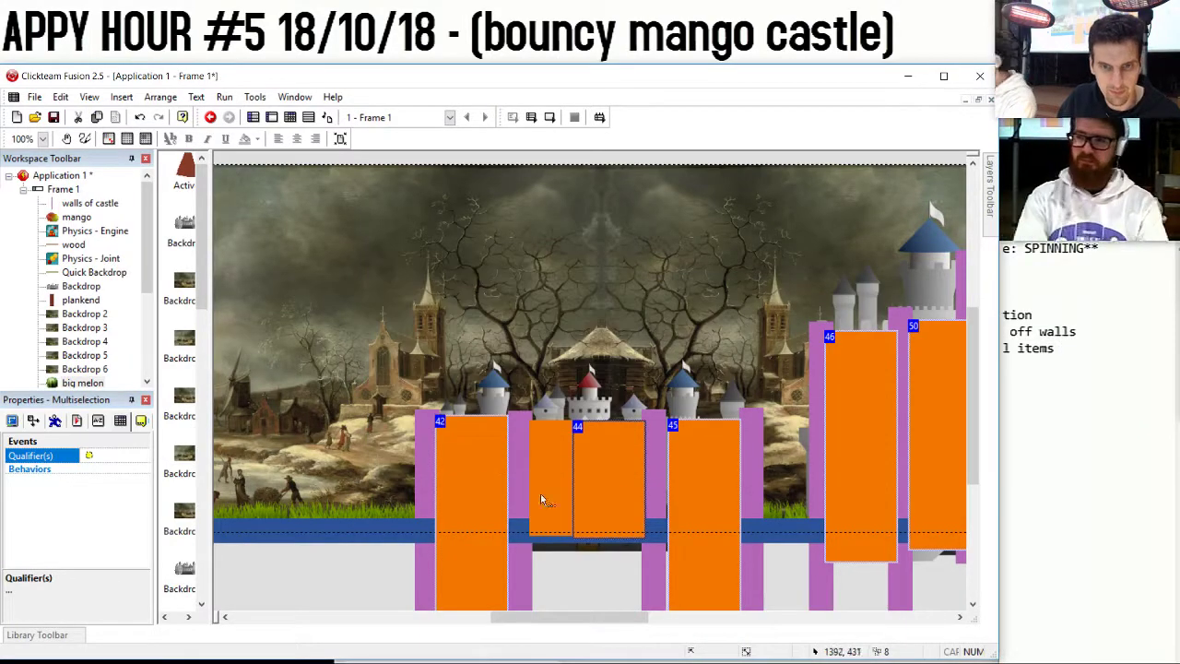
# Delete the extra p20 zone in the small castle's middle section and widen the remaining one to 150 px to fill the gap.
pyautogui.click(555, 495)
pyautogui.press('Delete')
pyautogui.click(600, 485)
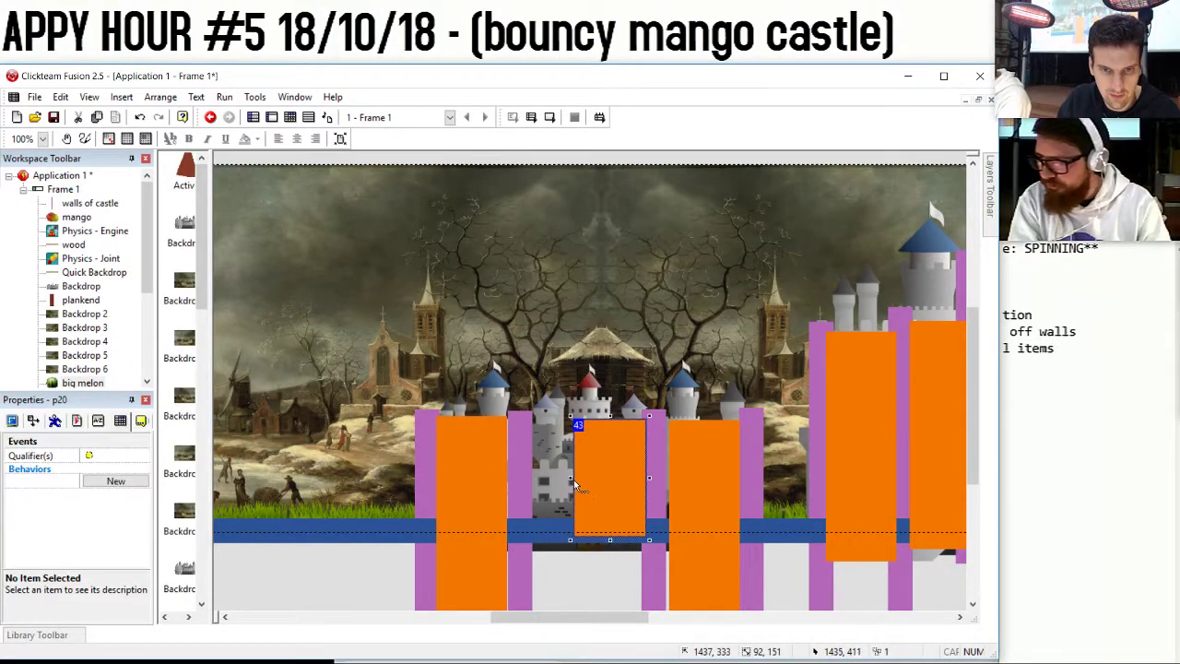
pyautogui.moveTo(573, 478); pyautogui.dragTo(527, 477)
# Copy the p100 zone into the gap between the large castle's last two walls.
pyautogui.hscroll(15, 566, 597)
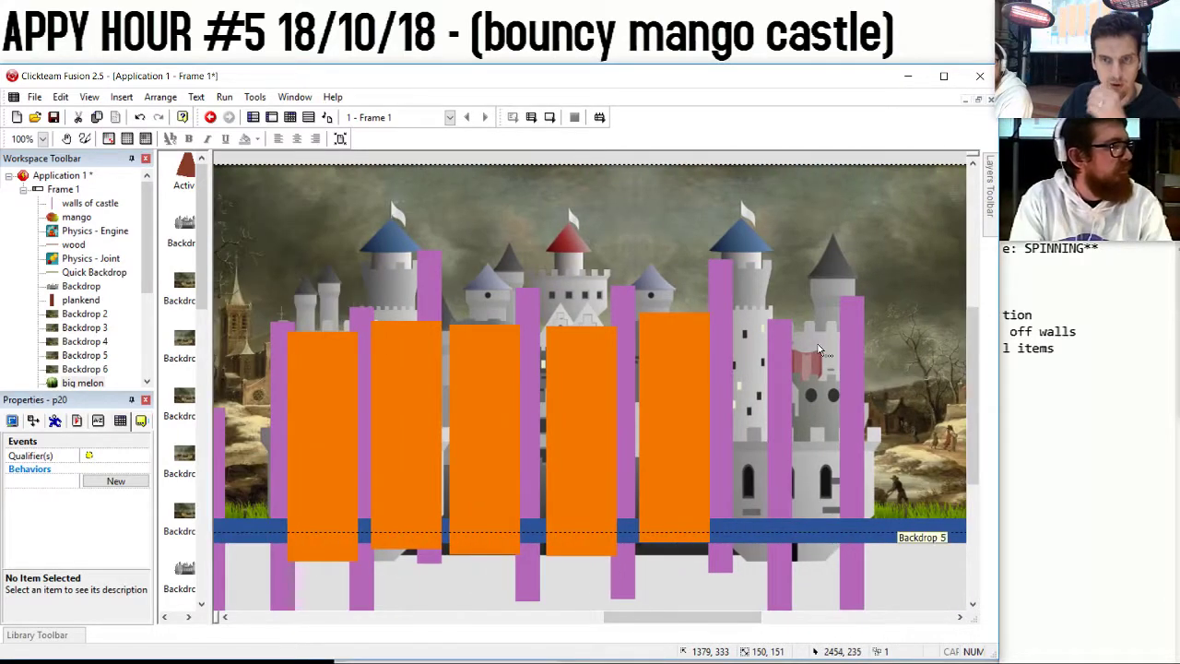
pyautogui.click(479, 373)
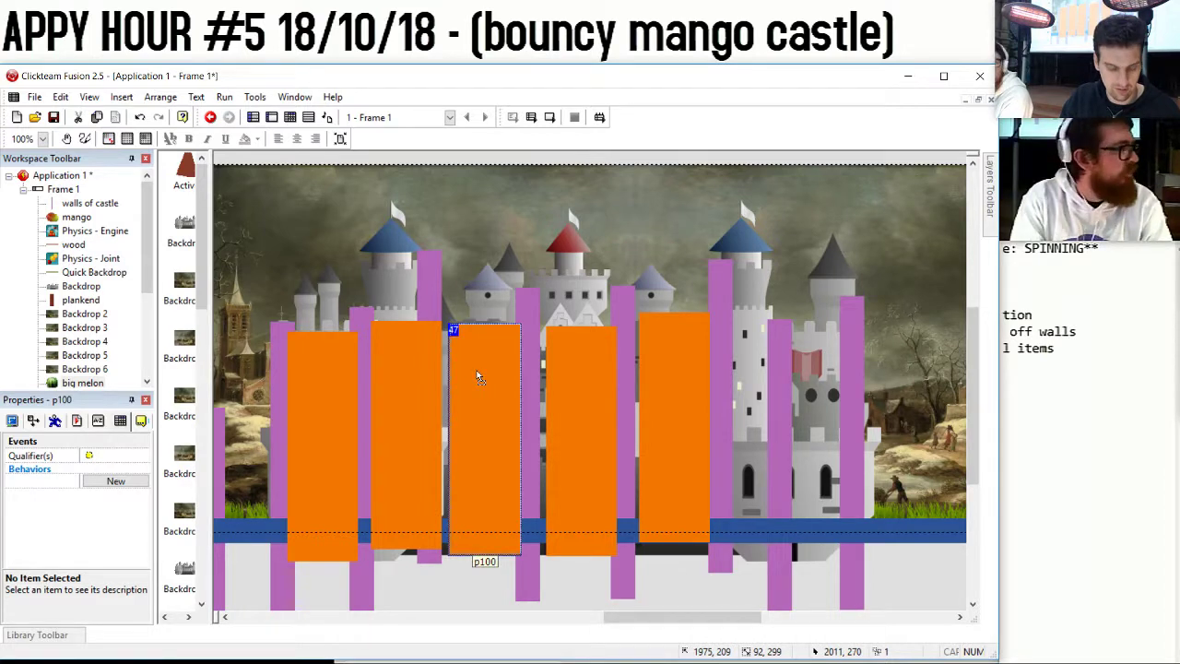
pyautogui.click(809, 367)
pyautogui.click(568, 400)
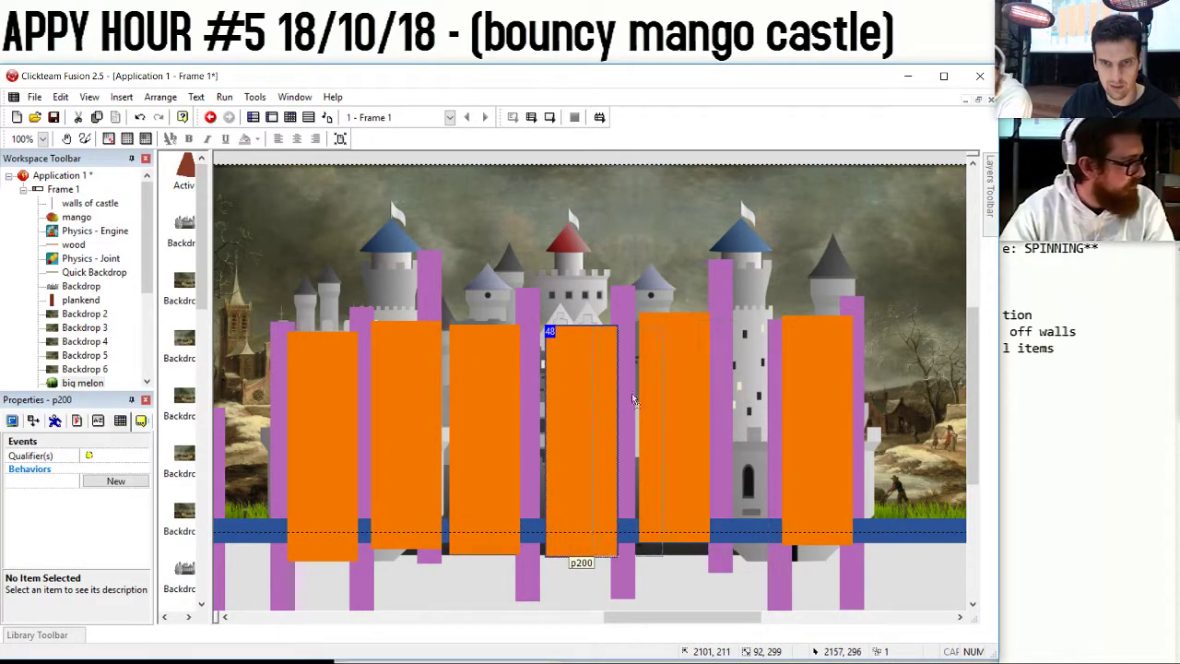
pyautogui.moveTo(587, 391); pyautogui.dragTo(901, 361)
pyautogui.moveTo(901, 361); pyautogui.dragTo(901, 367, button='right')
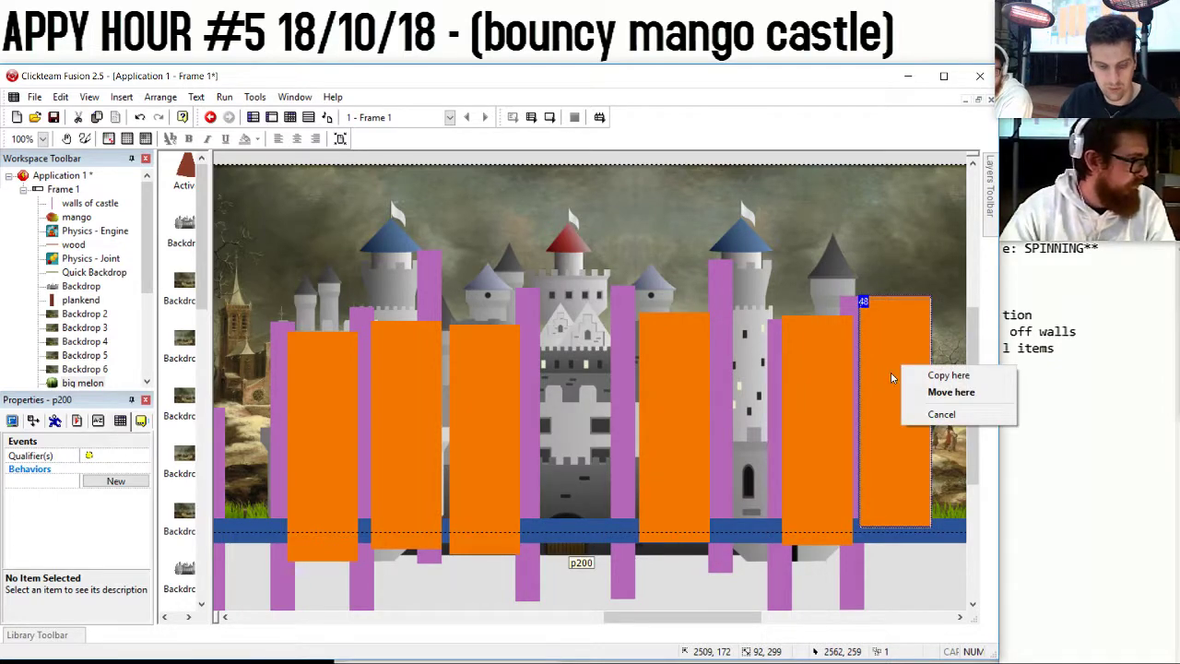
pyautogui.click(706, 568)
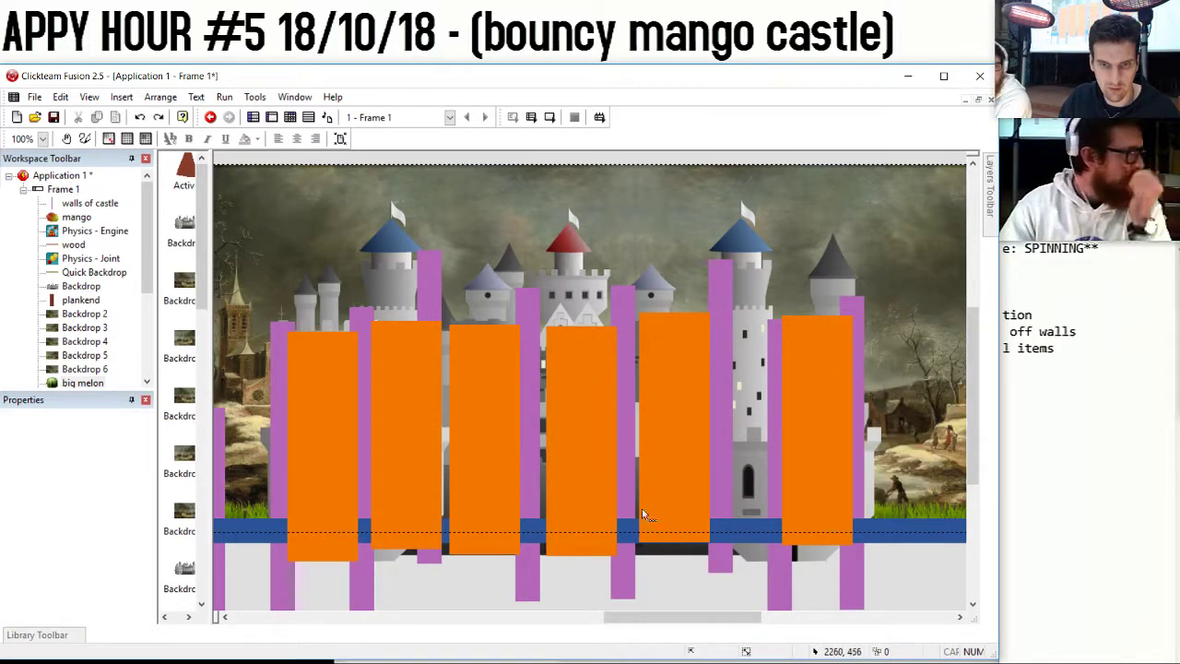
# Clone the p200 zone, place the clone between the large castle's sixth and seventh walls, and narrow it to 46 px.
pyautogui.rightClick(591, 443)
pyautogui.click(680, 230)
pyautogui.click(573, 334)
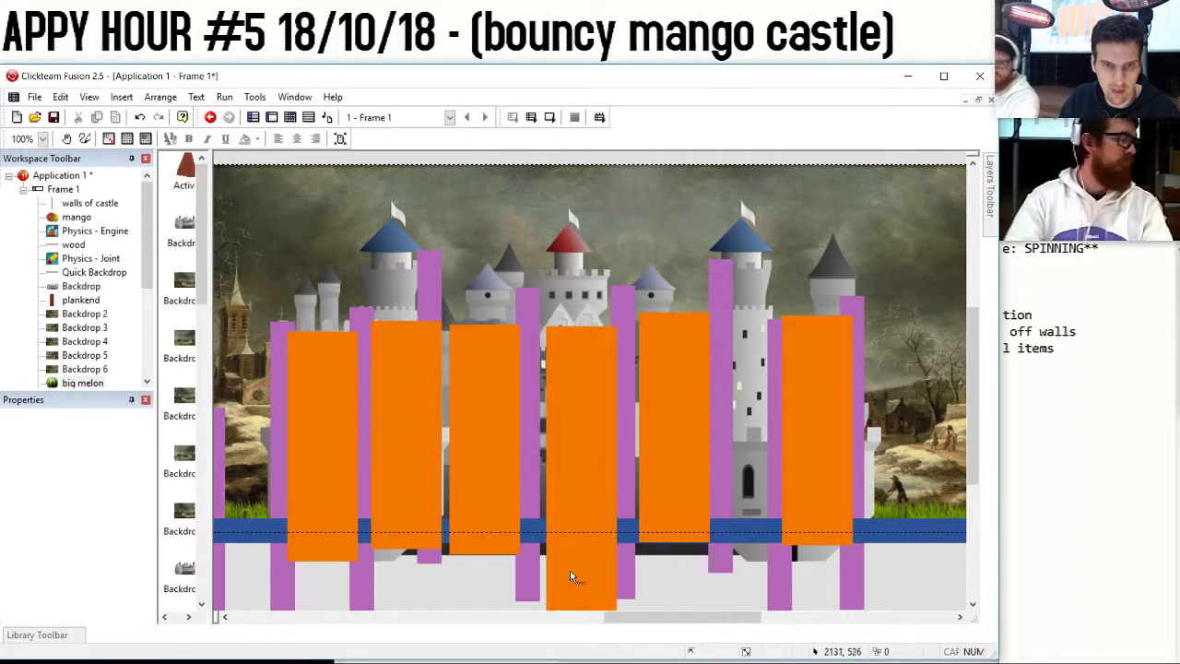
pyautogui.click(570, 570)
pyautogui.moveTo(765, 341); pyautogui.dragTo(769, 342)
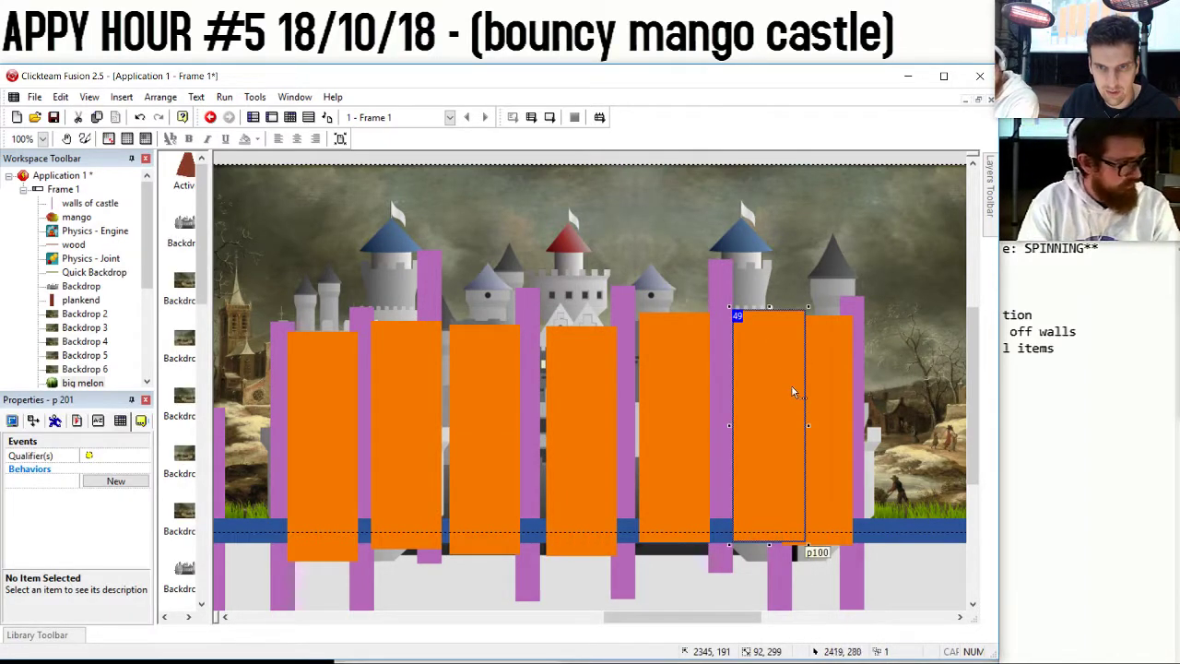
pyautogui.moveTo(775, 417); pyautogui.dragTo(761, 455)
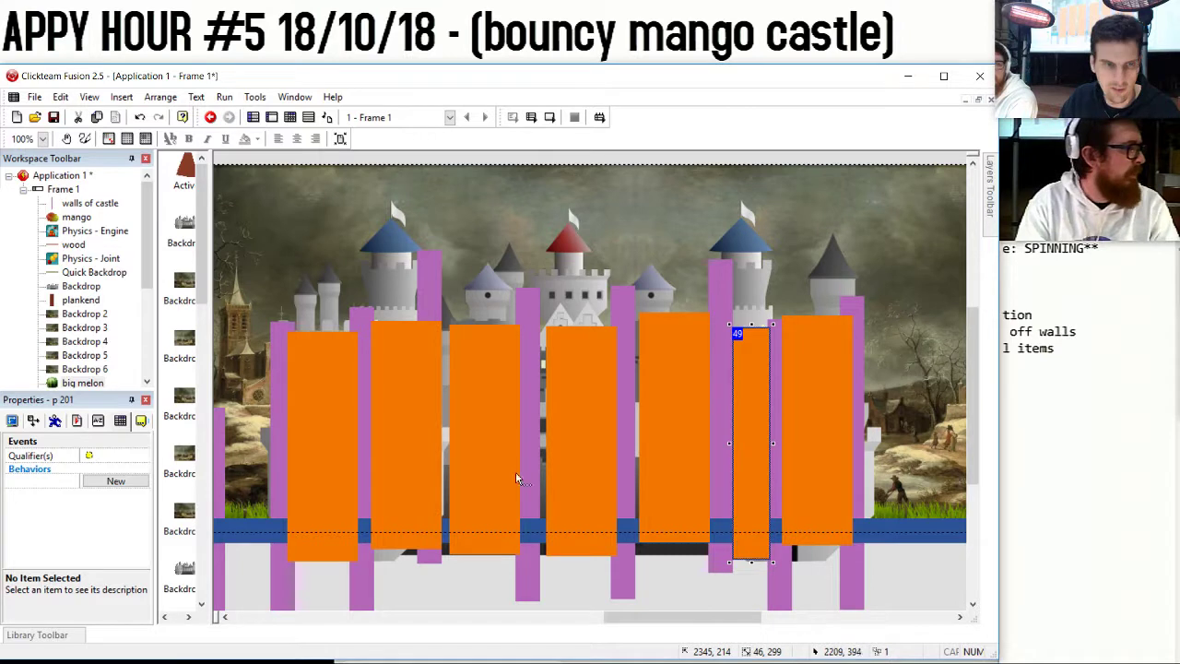
# Set the points value of the narrow zone between the large castle's sixth and seventh walls to 500.
pyautogui.click(98, 421)
pyautogui.click(106, 466)
pyautogui.write('500')
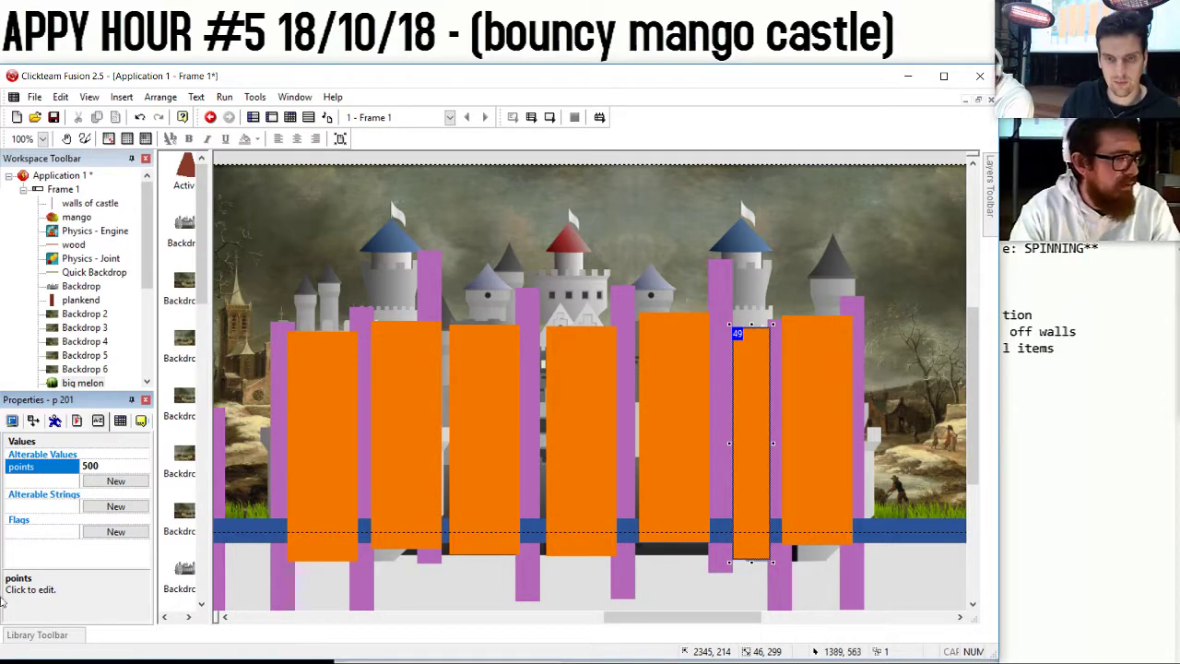
# Open the frame's event editor and add an alterable value with its default name to the big melon.
pyautogui.click(467, 621)
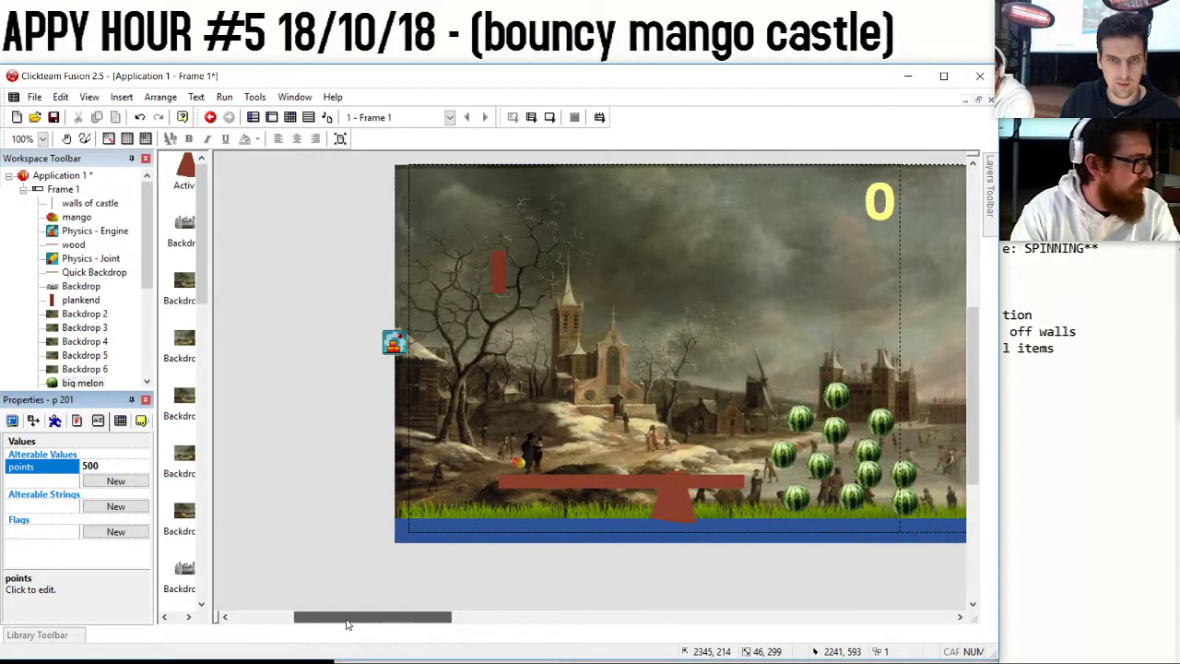
pyautogui.click(289, 118)
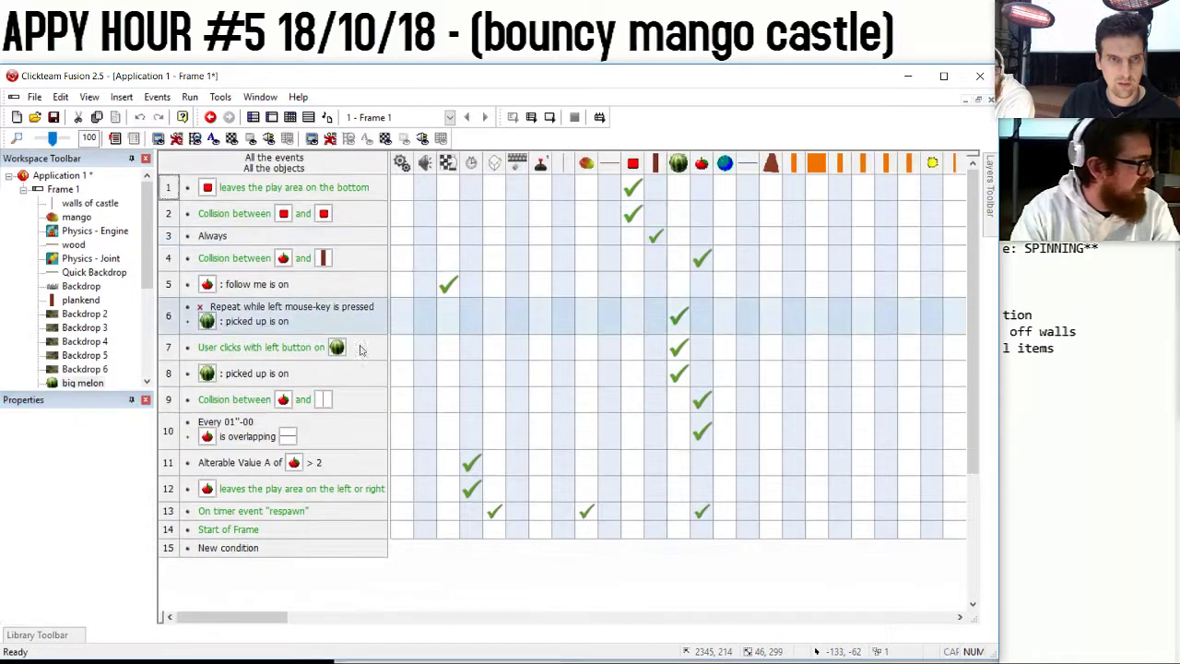
pyautogui.click(253, 551)
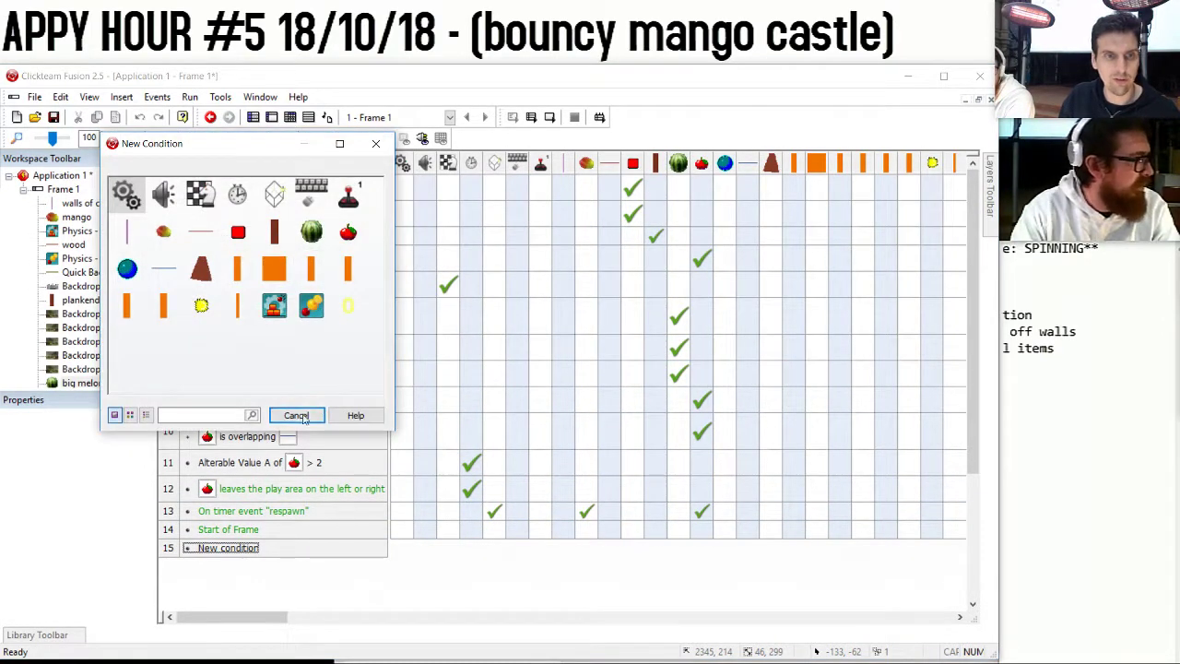
pyautogui.click(297, 416)
pyautogui.click(77, 382)
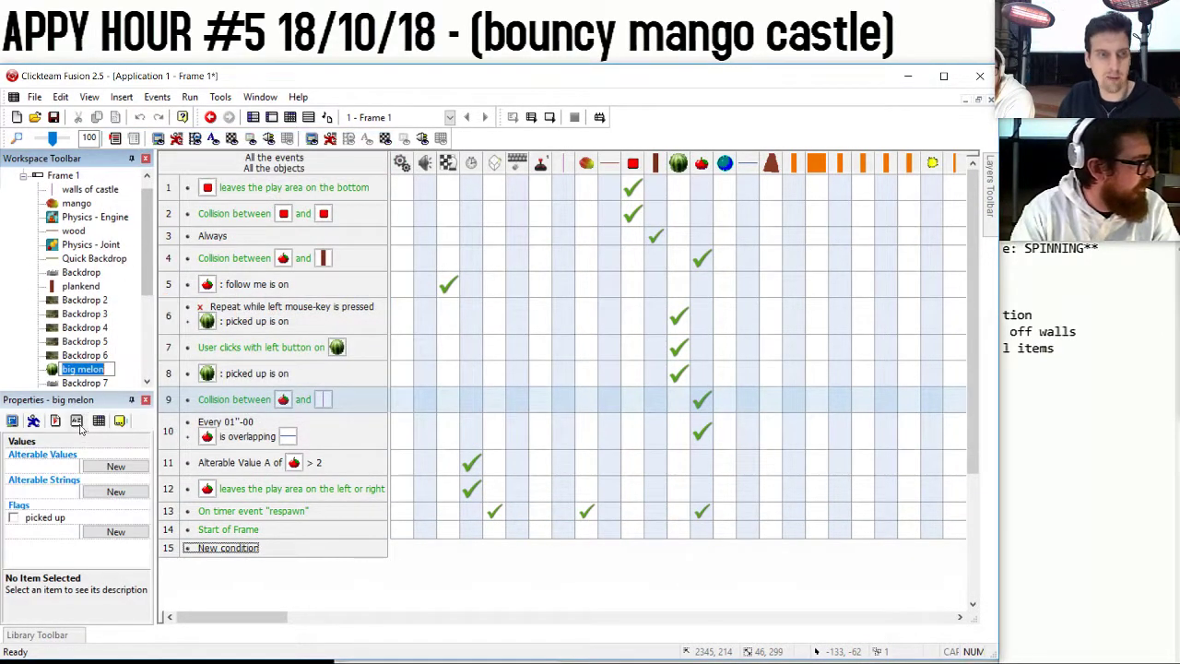
pyautogui.click(114, 466)
pyautogui.click(55, 468)
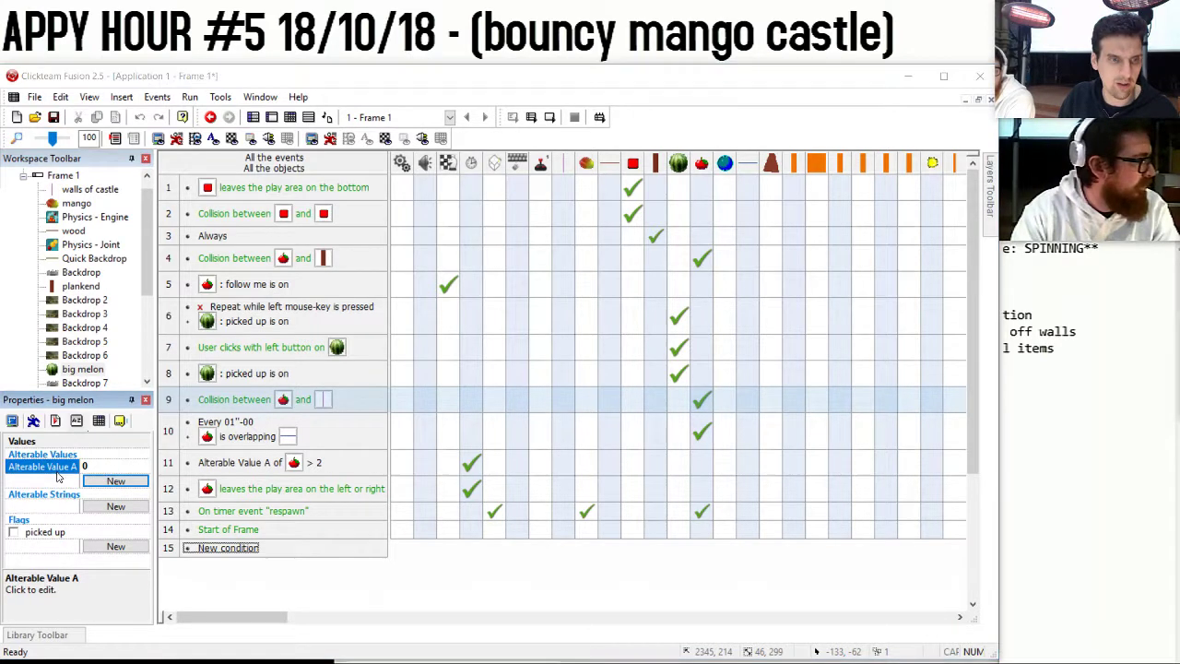
pyautogui.click(73, 468)
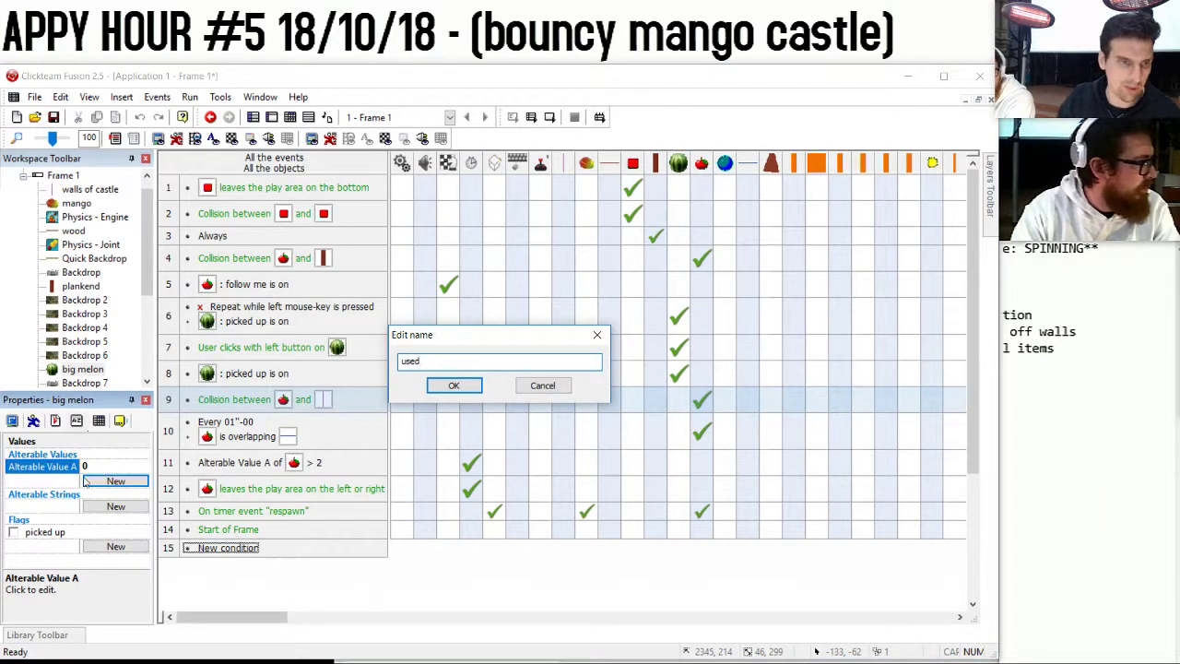
pyautogui.write('used')
pyautogui.click(543, 386)
# Add a second flag to the big melon and name it "used".
pyautogui.click(115, 546)
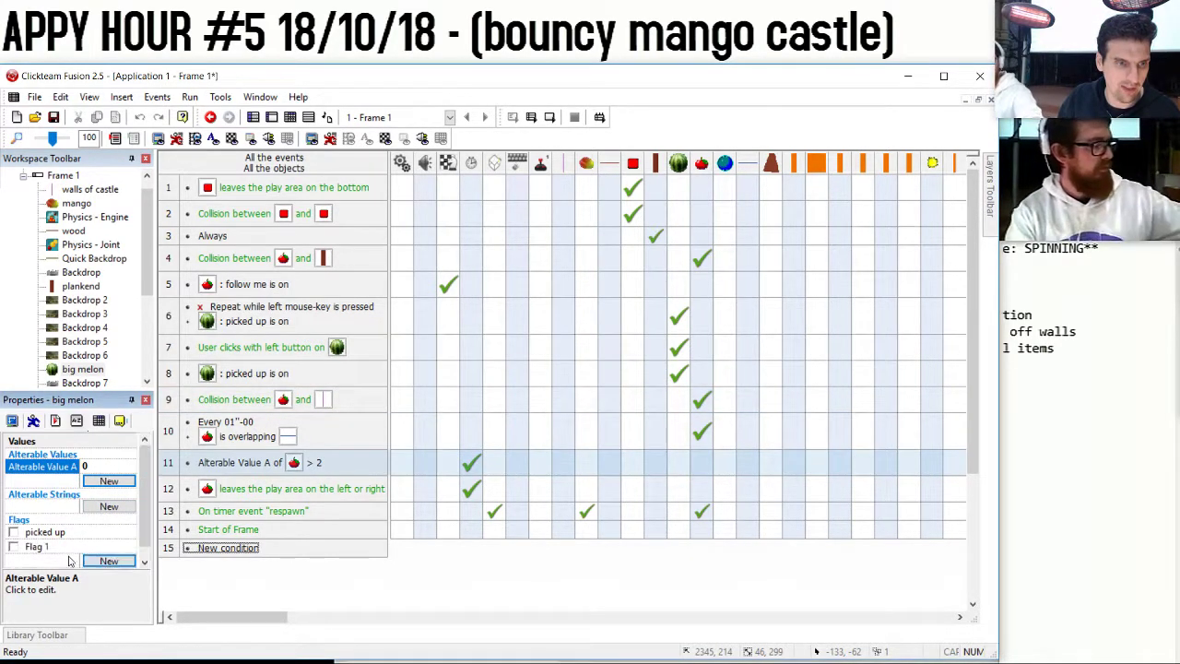
pyautogui.click(44, 550)
pyautogui.click(46, 549)
pyautogui.write('used')
pyautogui.press('Return')
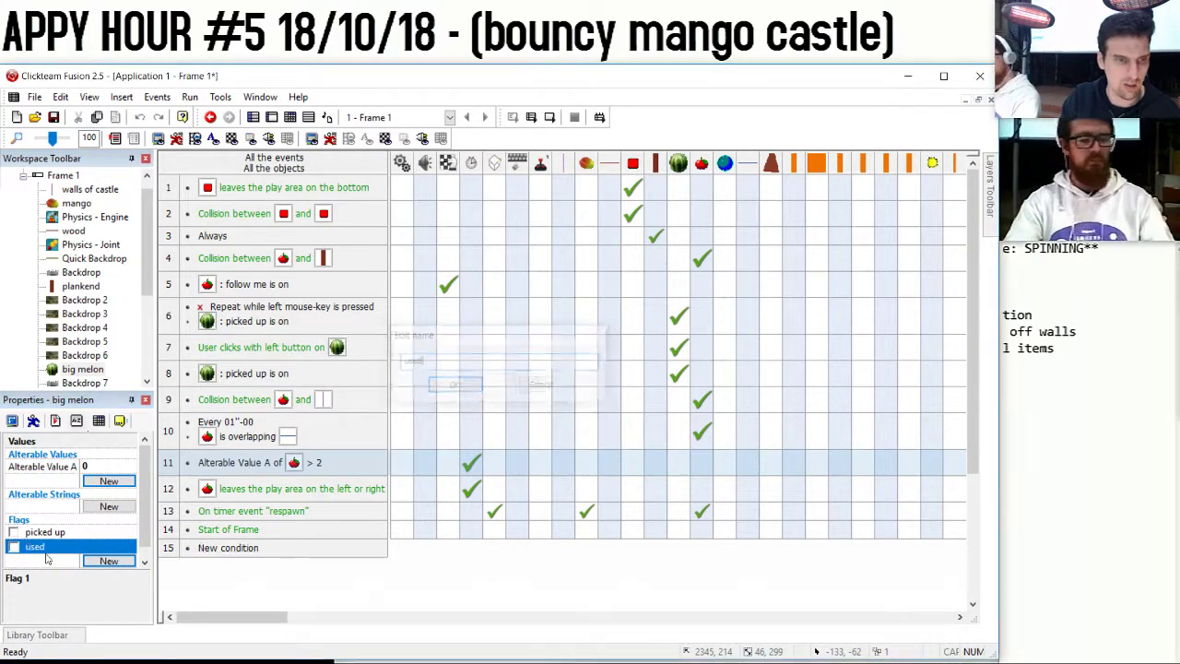
# Add an event condition for a collision between the big melon and the wood.
pyautogui.click(227, 547)
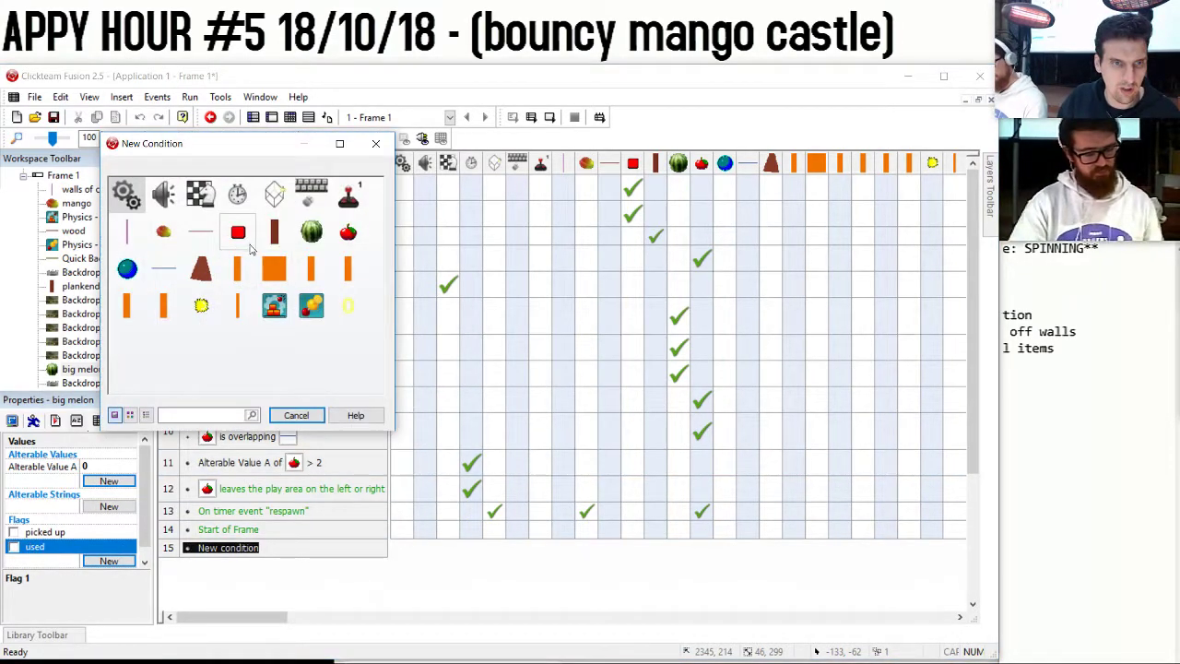
pyautogui.click(311, 231)
pyautogui.moveTo(369, 239)
pyautogui.click(537, 240)
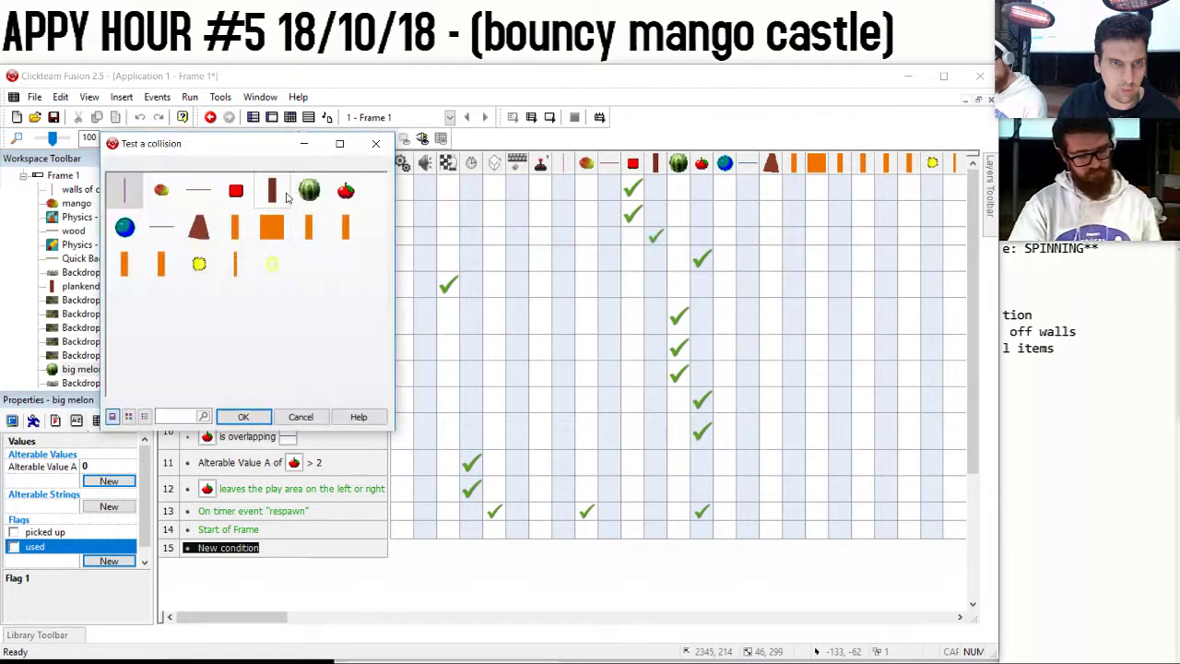
pyautogui.click(194, 202)
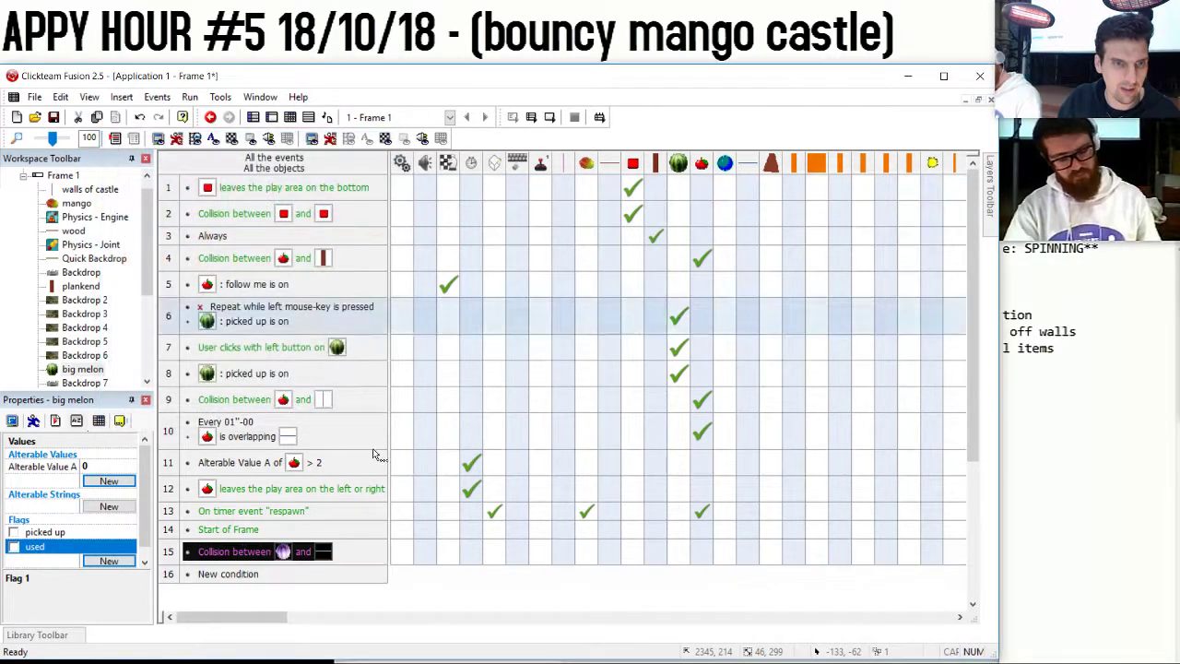
# Make the melon–wood collision event set the big melon's "used" flag on.
pyautogui.click(687, 553)
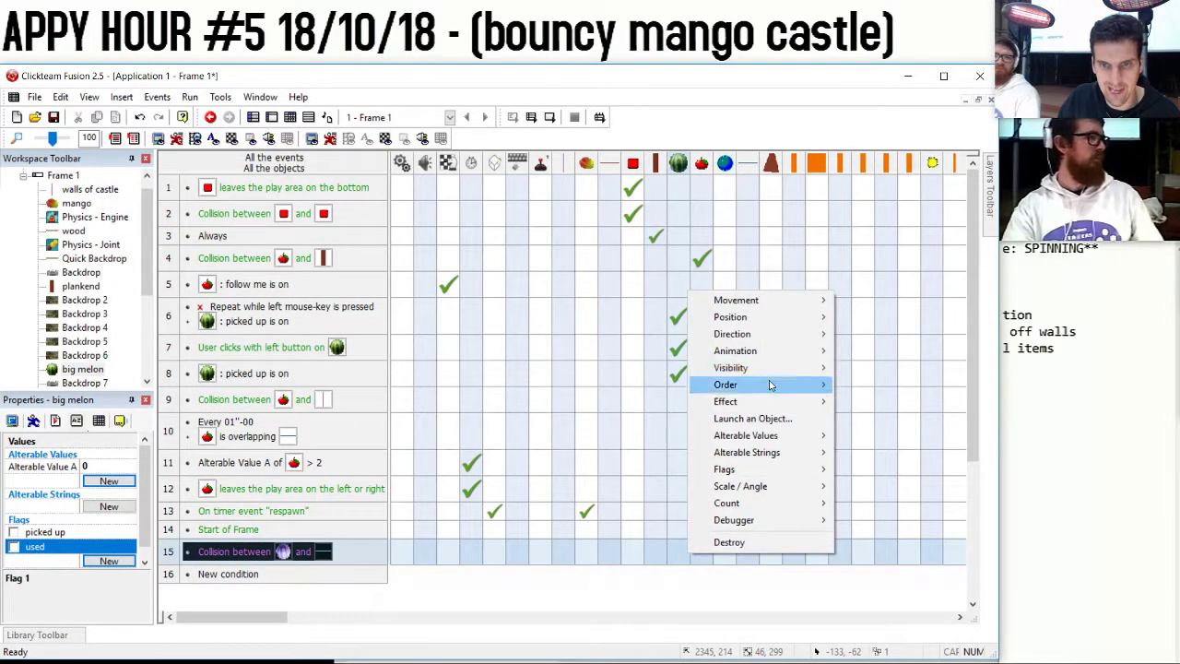
pyautogui.moveTo(784, 469)
pyautogui.click(870, 469)
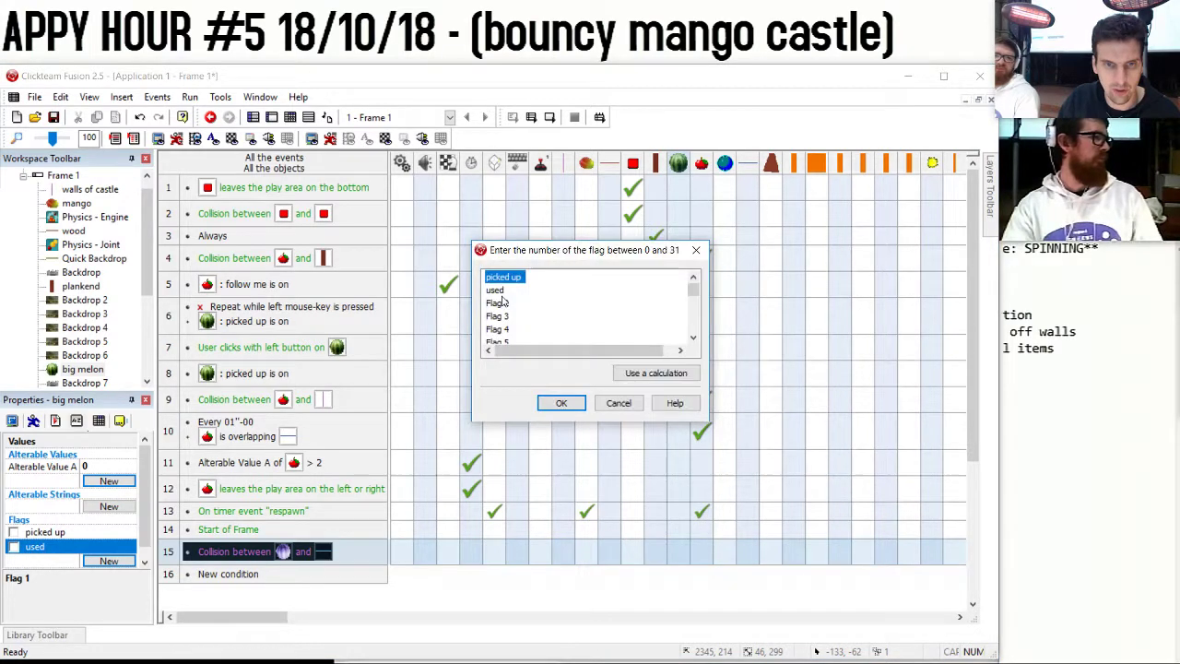
pyautogui.doubleClick(498, 291)
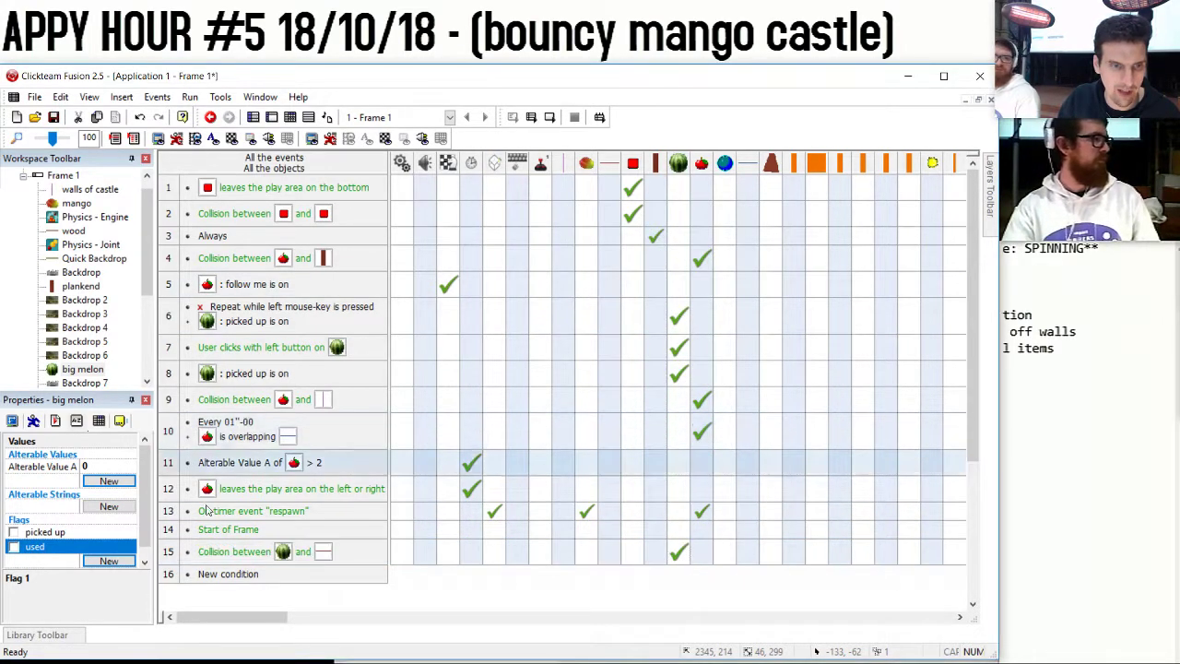
# Build a new event from copied conditions: every 01"-00, and the big melon's "used" flag is on.
pyautogui.click(225, 423)
pyautogui.moveTo(225, 563); pyautogui.dragTo(227, 573)
pyautogui.rightClick(227, 573)
pyautogui.click(313, 617)
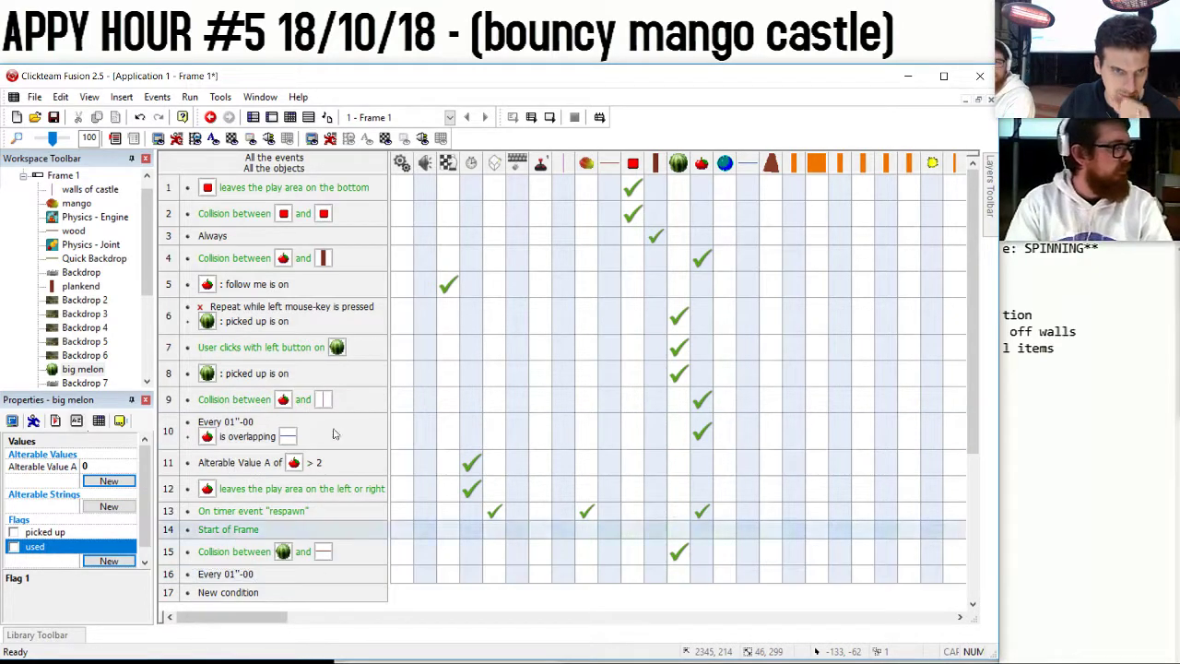
pyautogui.click(277, 373)
pyautogui.moveTo(171, 578); pyautogui.dragTo(175, 590)
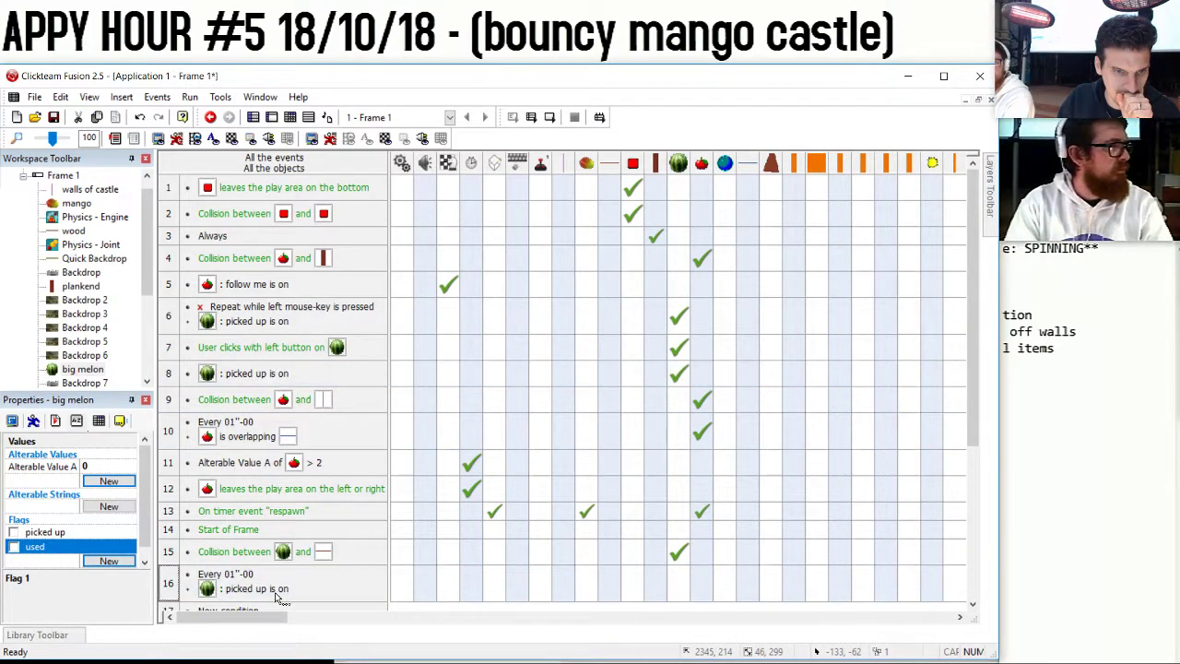
pyautogui.doubleClick(249, 588)
pyautogui.doubleClick(495, 290)
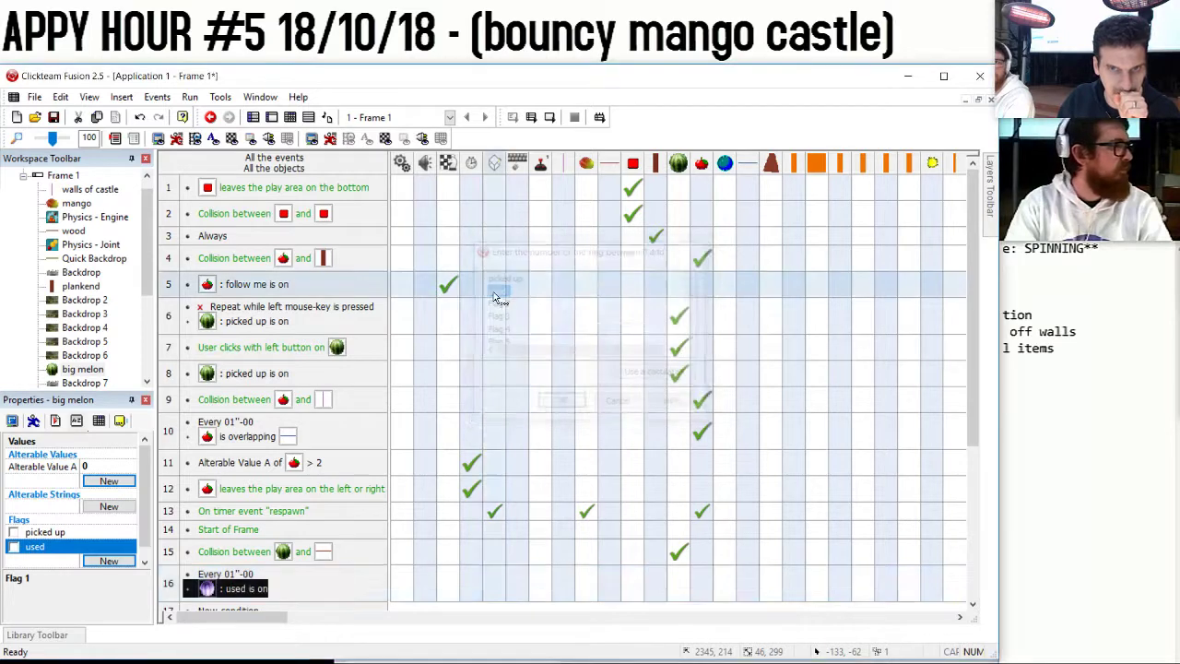
# Make the every-second event add 1 to the big melon's Alterable Value A.
pyautogui.rightClick(672, 584)
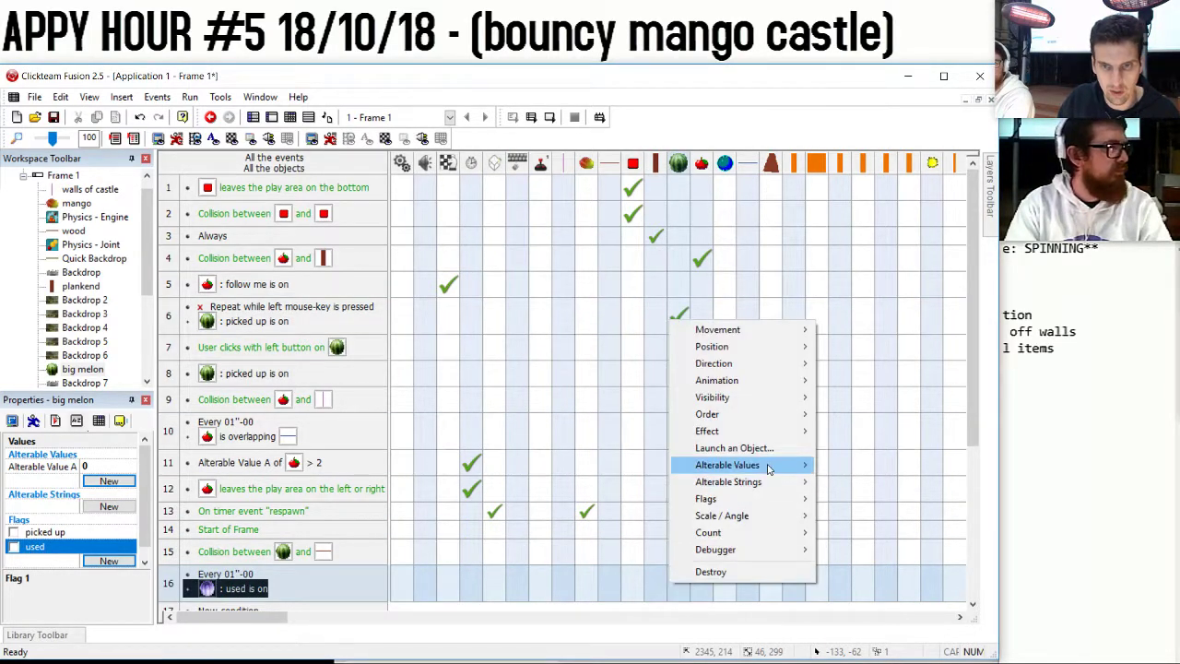
pyautogui.moveTo(747, 465)
pyautogui.click(850, 484)
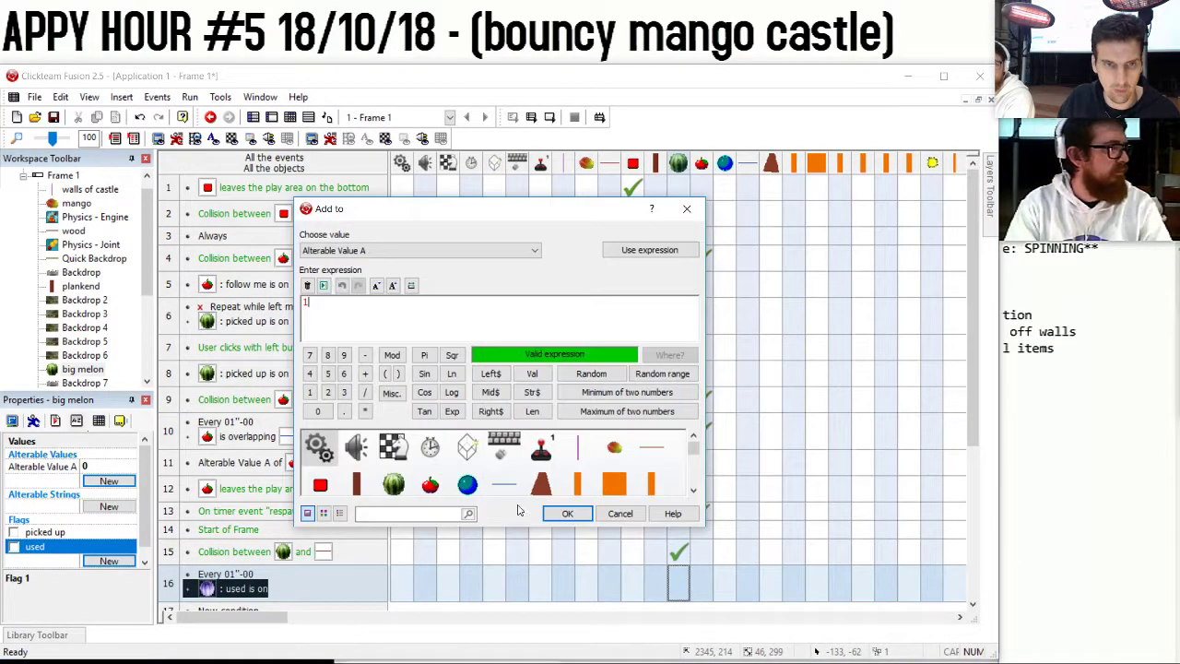
pyautogui.click(563, 511)
# Add an event that destroys the big melon when its Alterable Value A is greater than 3.
pyautogui.scroll(-2, 380, 493)
pyautogui.moveTo(284, 381); pyautogui.dragTo(240, 528)
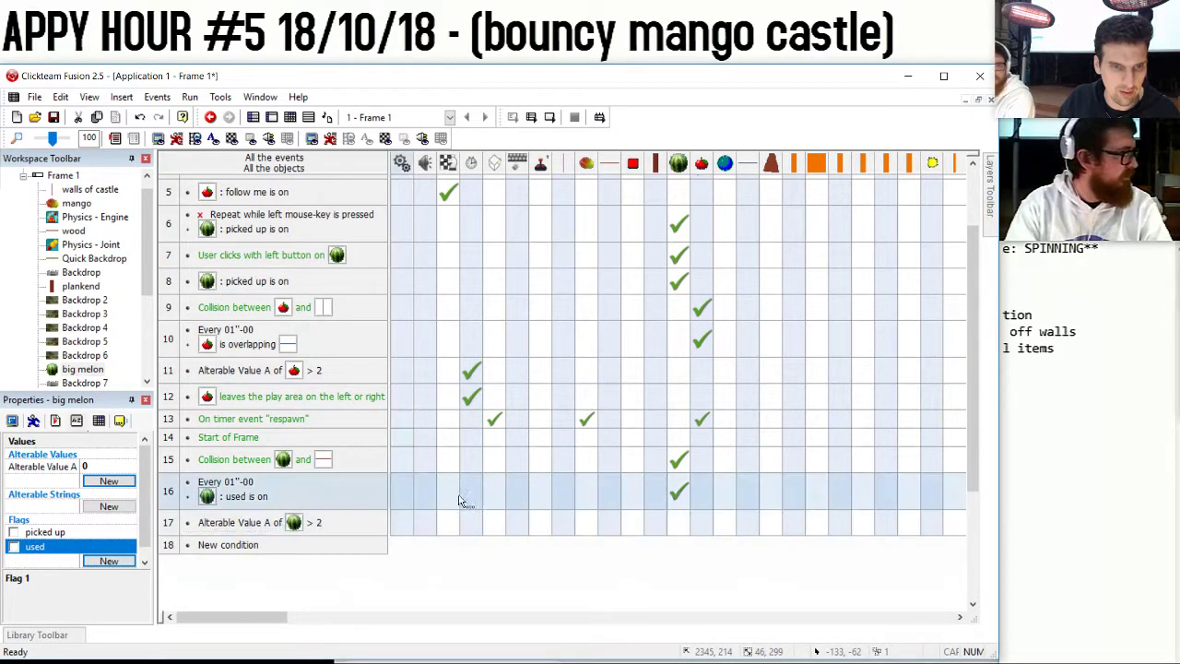
pyautogui.doubleClick(304, 523)
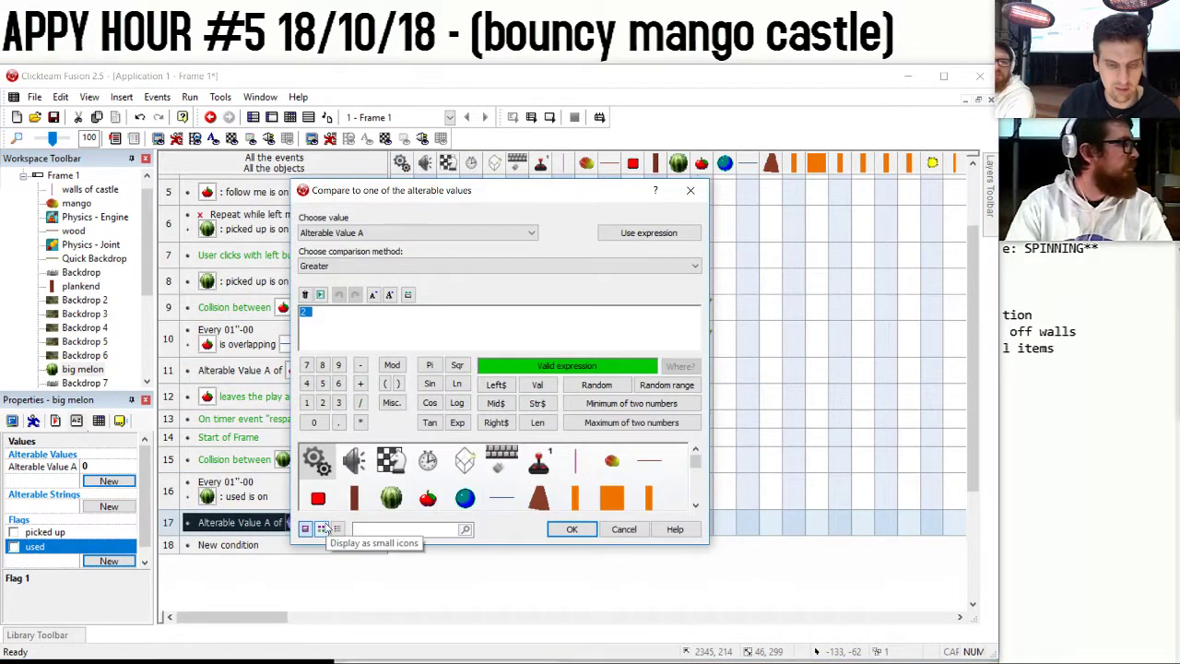
pyautogui.press('BackSpace')
pyautogui.press('Escape')
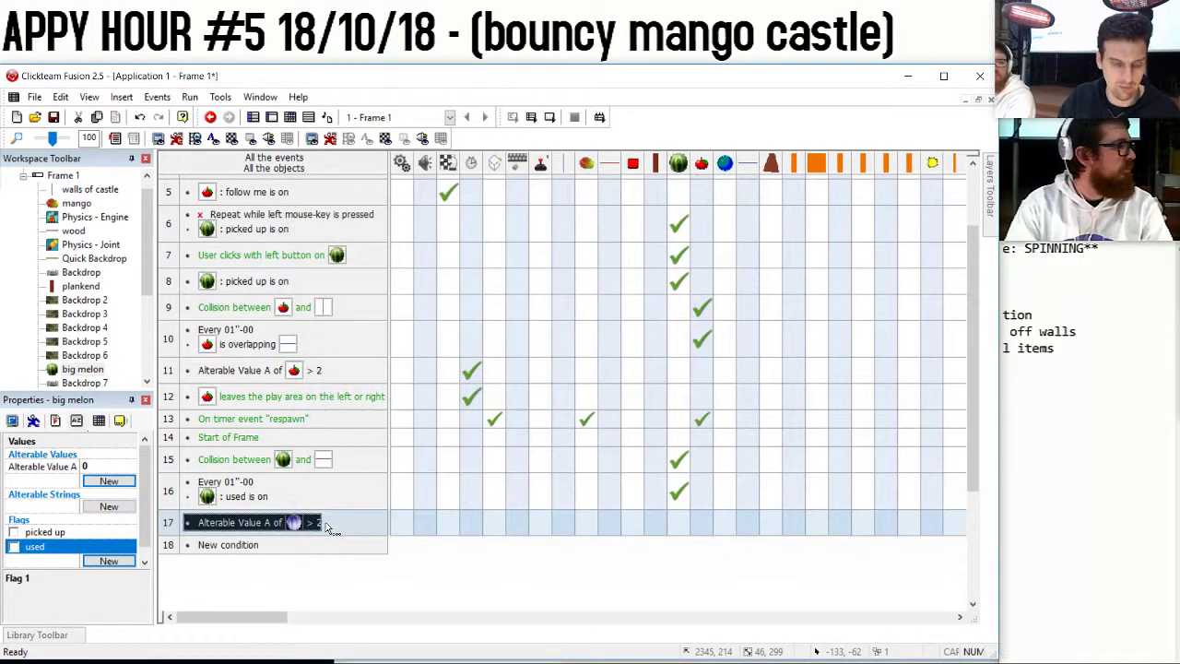
pyautogui.doubleClick(314, 523)
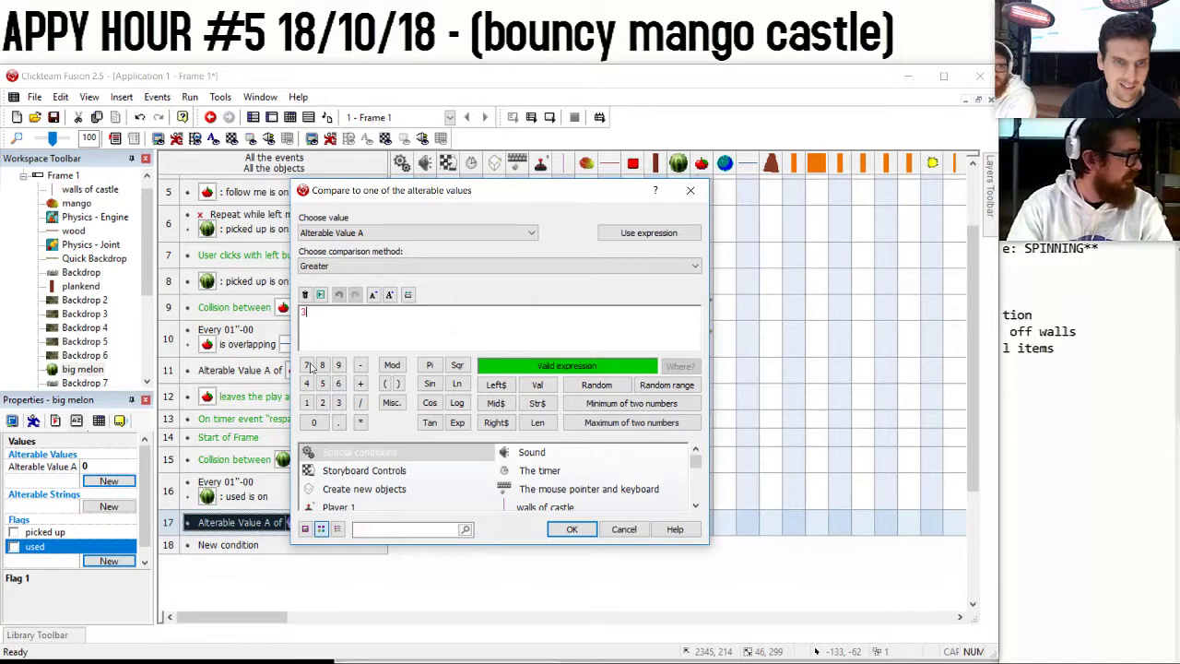
pyautogui.click(572, 529)
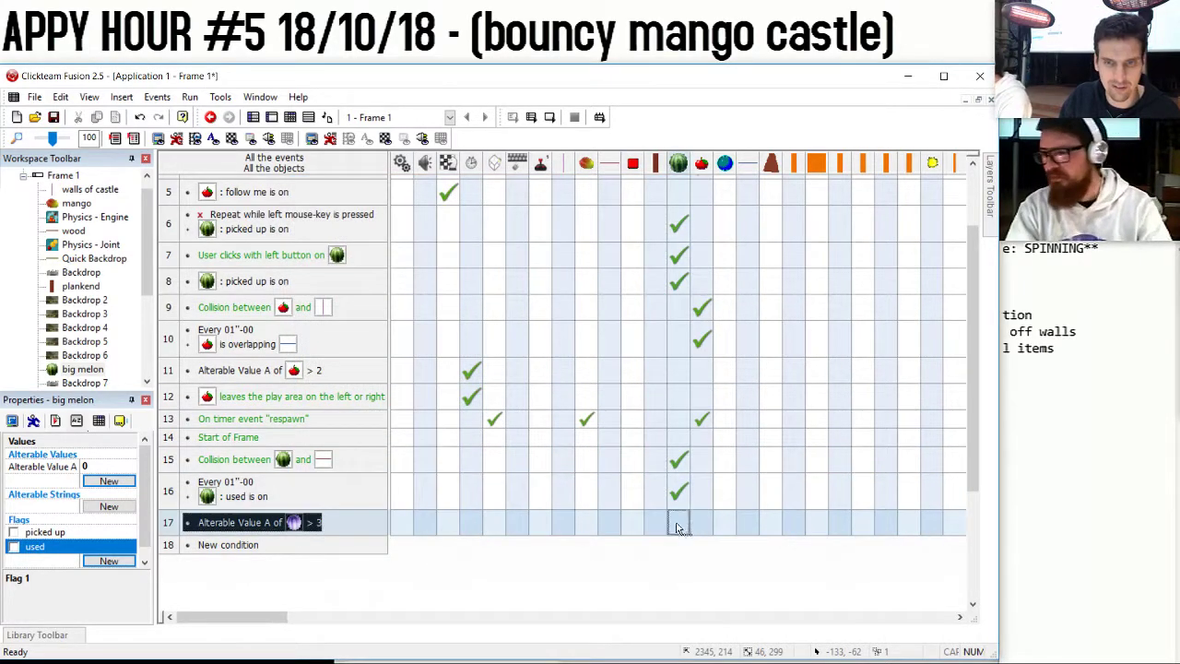
pyautogui.rightClick(677, 527)
pyautogui.click(710, 513)
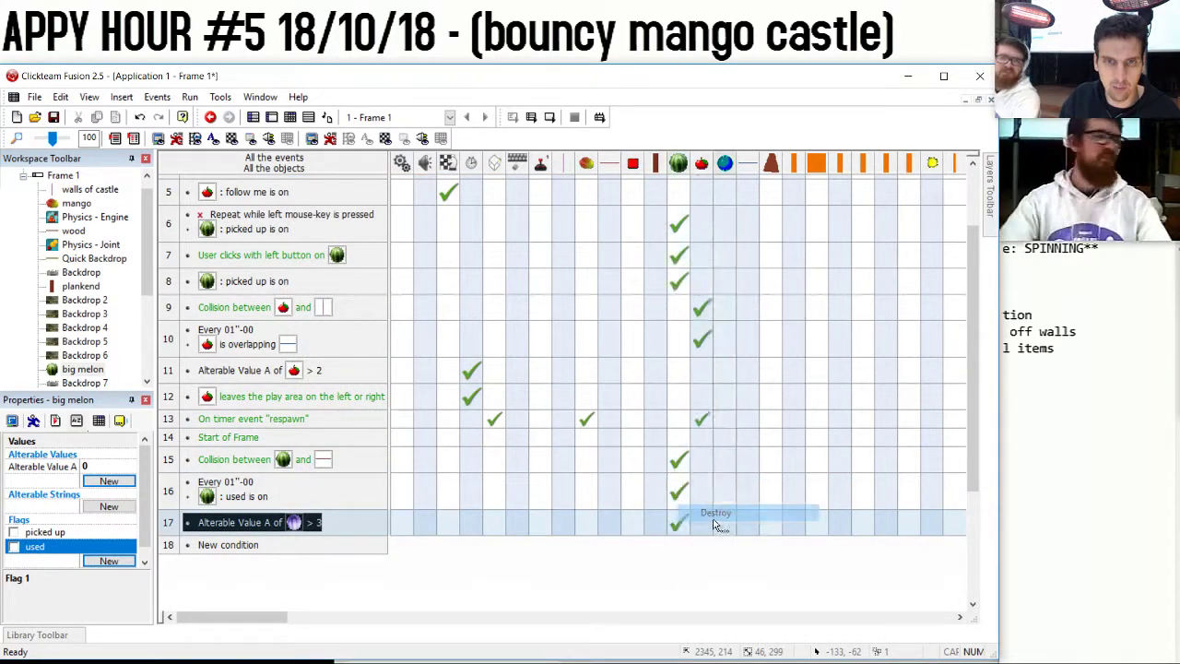
# Filter the event list to the events that involve the red fruit.
pyautogui.click(590, 162)
pyautogui.click(601, 163)
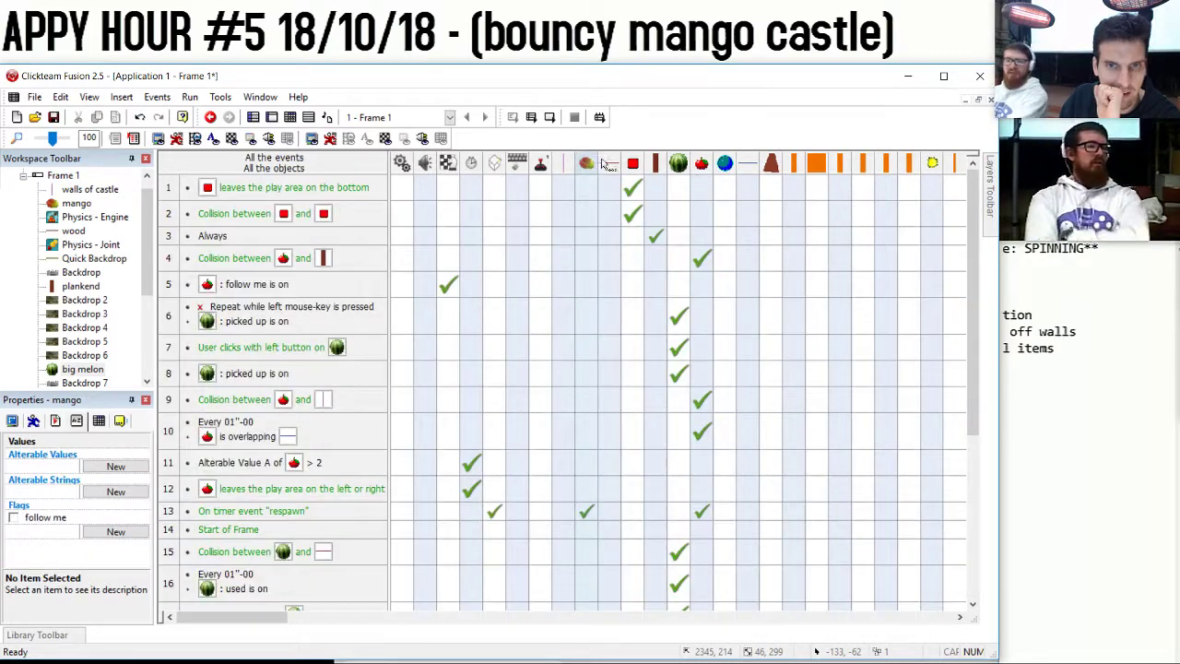
pyautogui.click(701, 163)
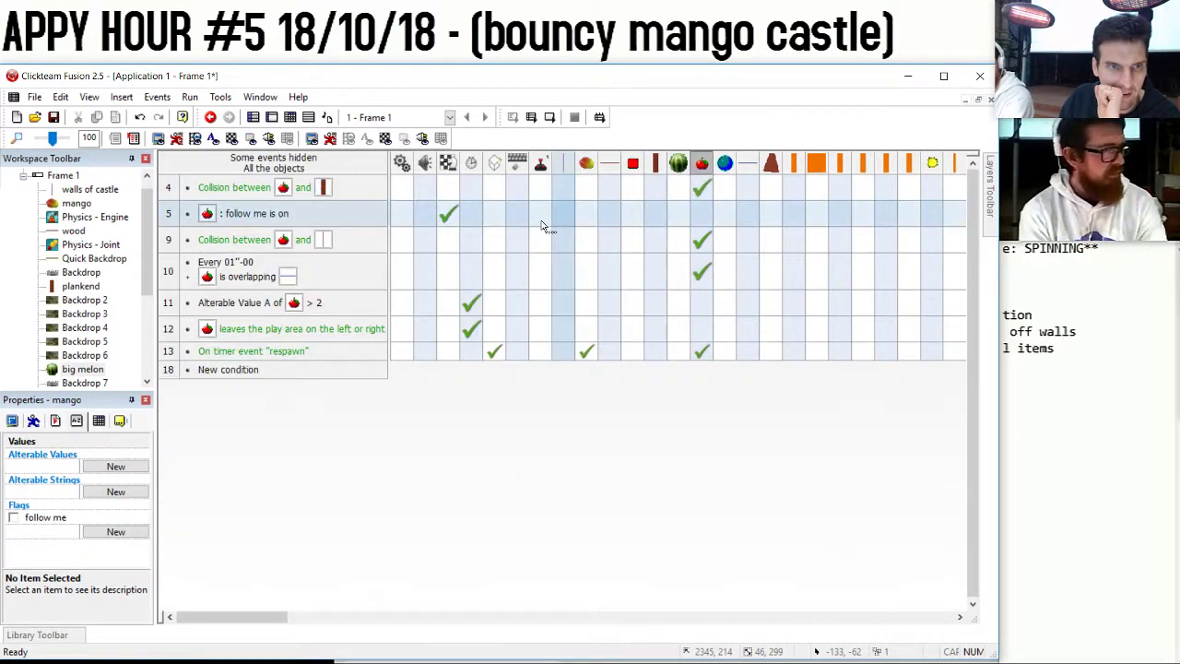
# Preview splat.wav and splat.mp3, and make the collision between the red fruit and the castle walls play the splat.mp3 sample.
pyautogui.rightClick(425, 242)
pyautogui.moveTo(473, 248)
pyautogui.click(572, 174)
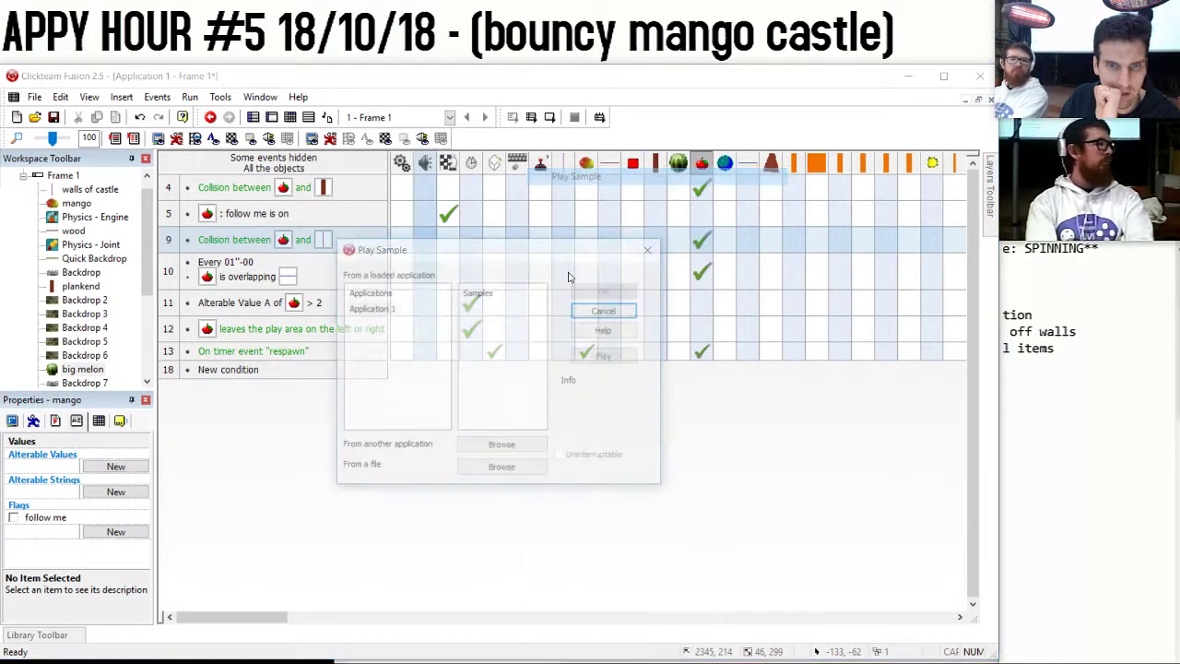
pyautogui.click(518, 470)
pyautogui.scroll(-1, 468, 348)
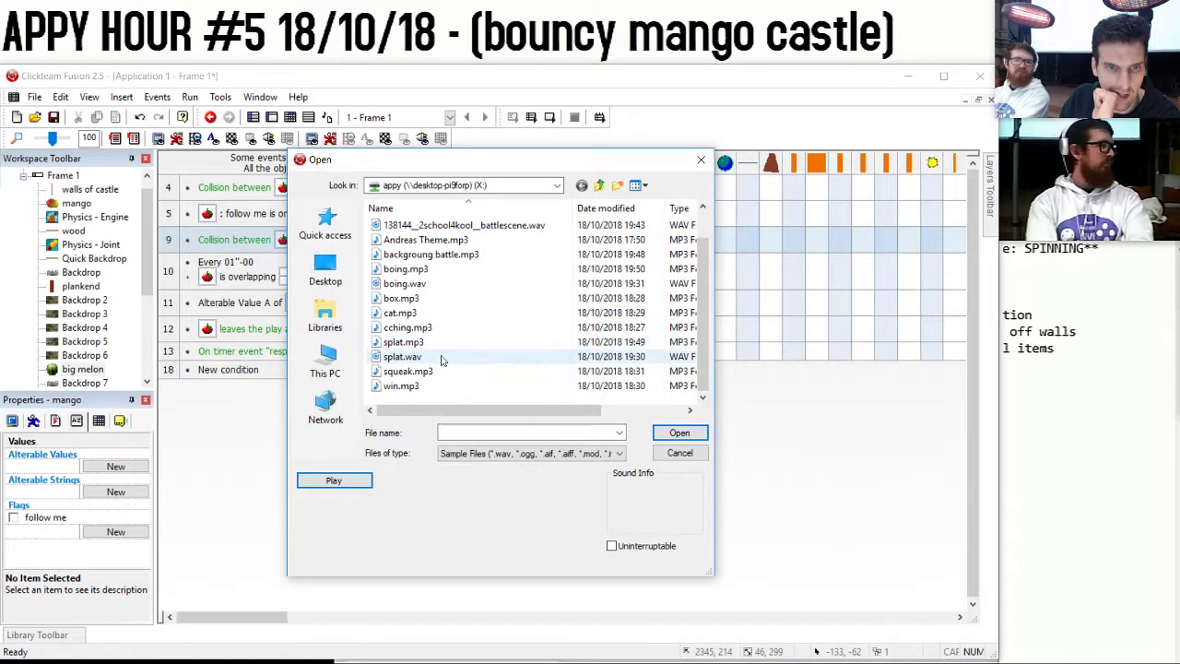
pyautogui.click(433, 357)
pyautogui.click(354, 480)
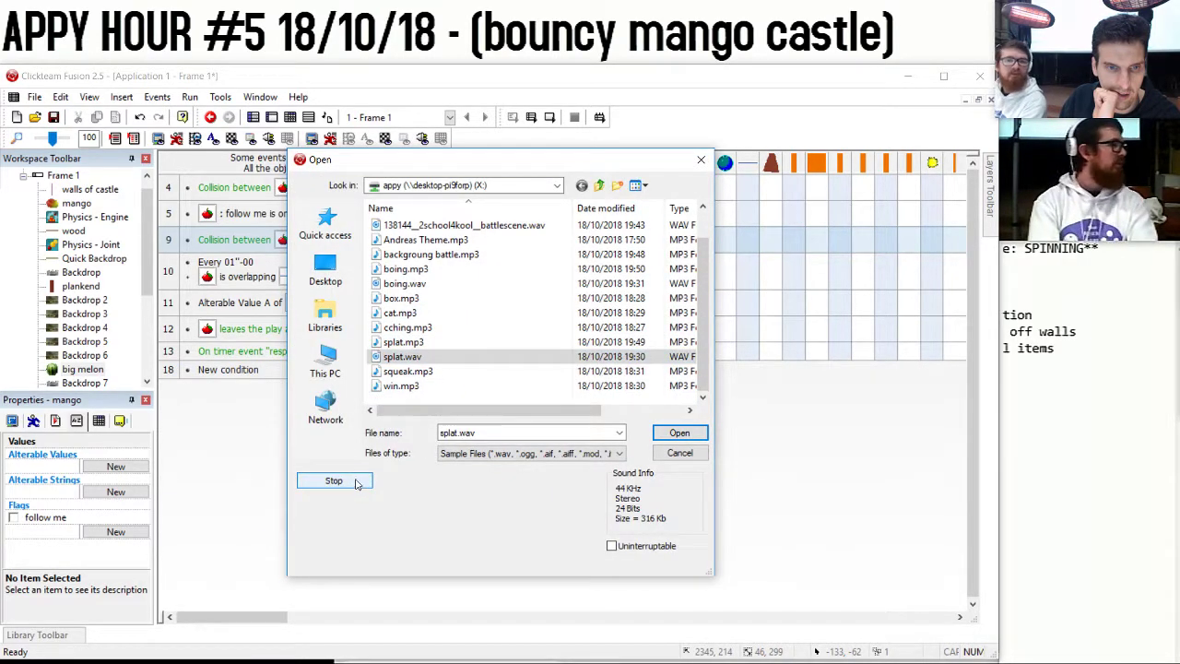
pyautogui.click(403, 343)
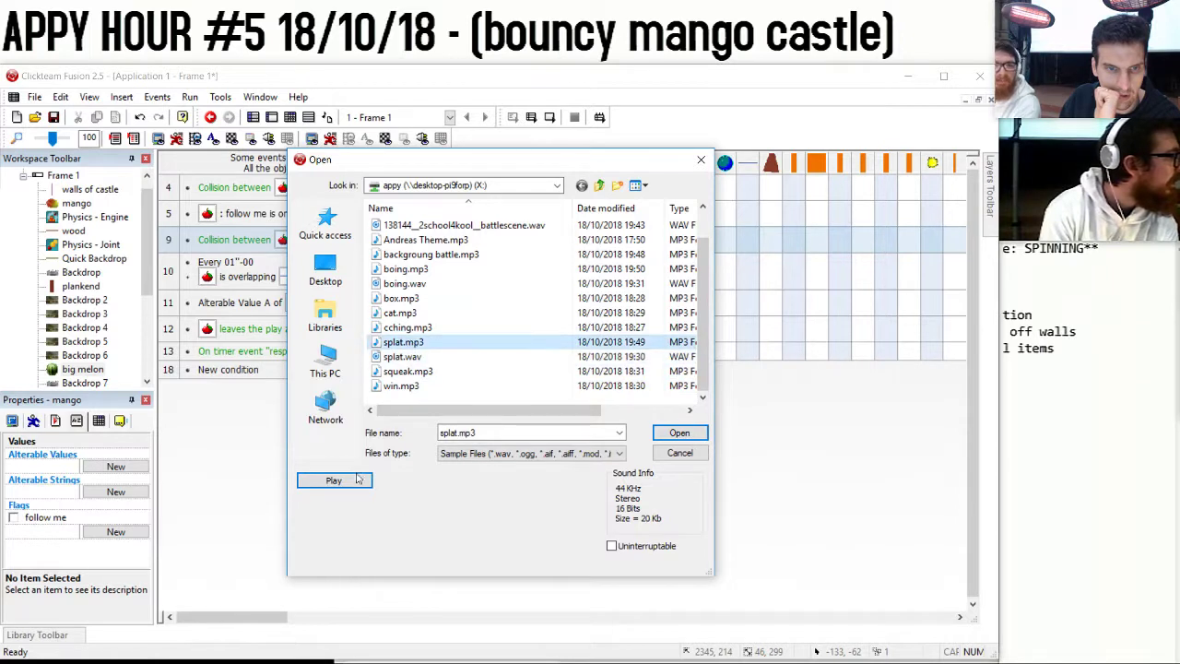
pyautogui.click(356, 479)
pyautogui.click(351, 483)
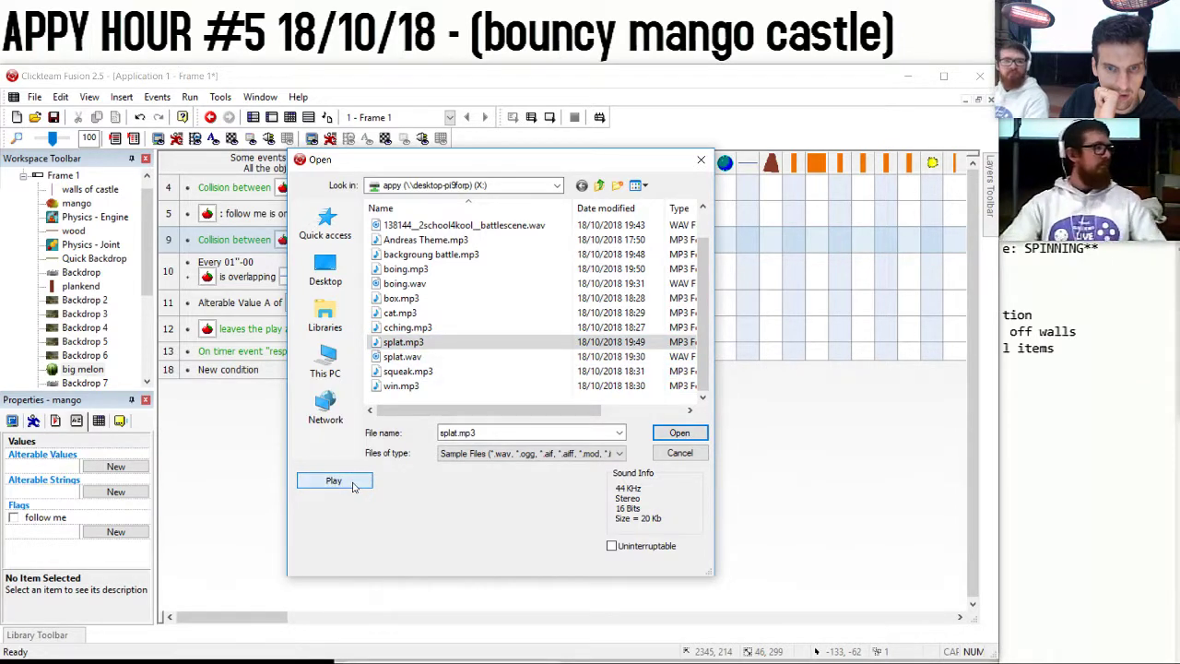
pyautogui.click(349, 482)
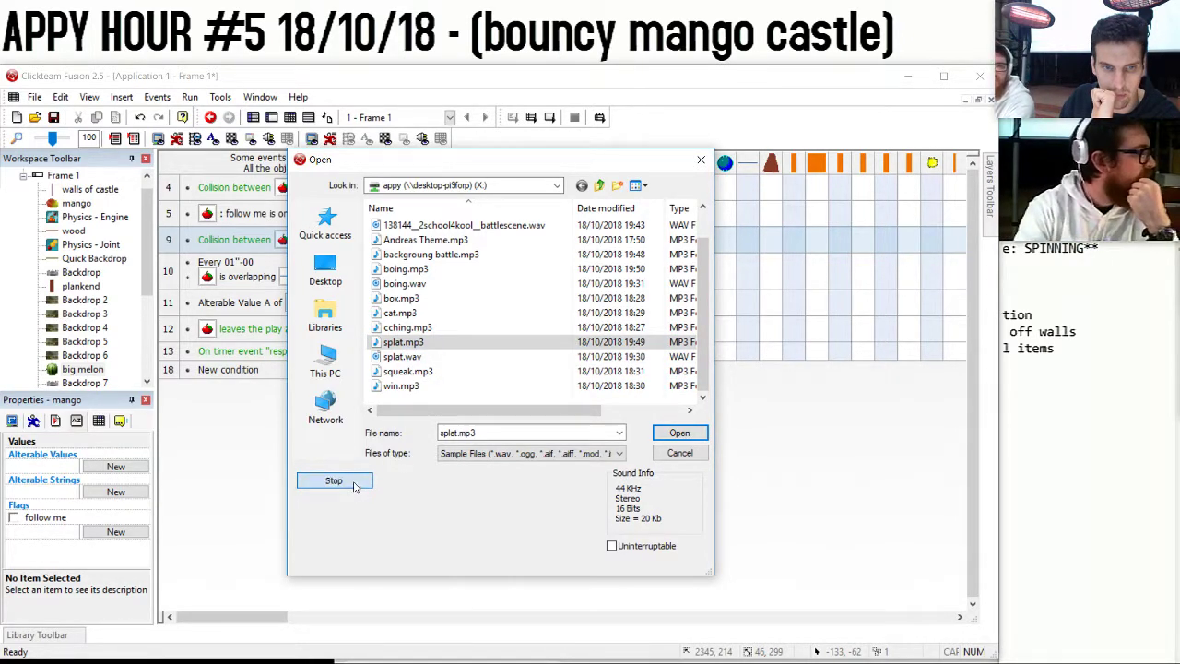
pyautogui.doubleClick(402, 344)
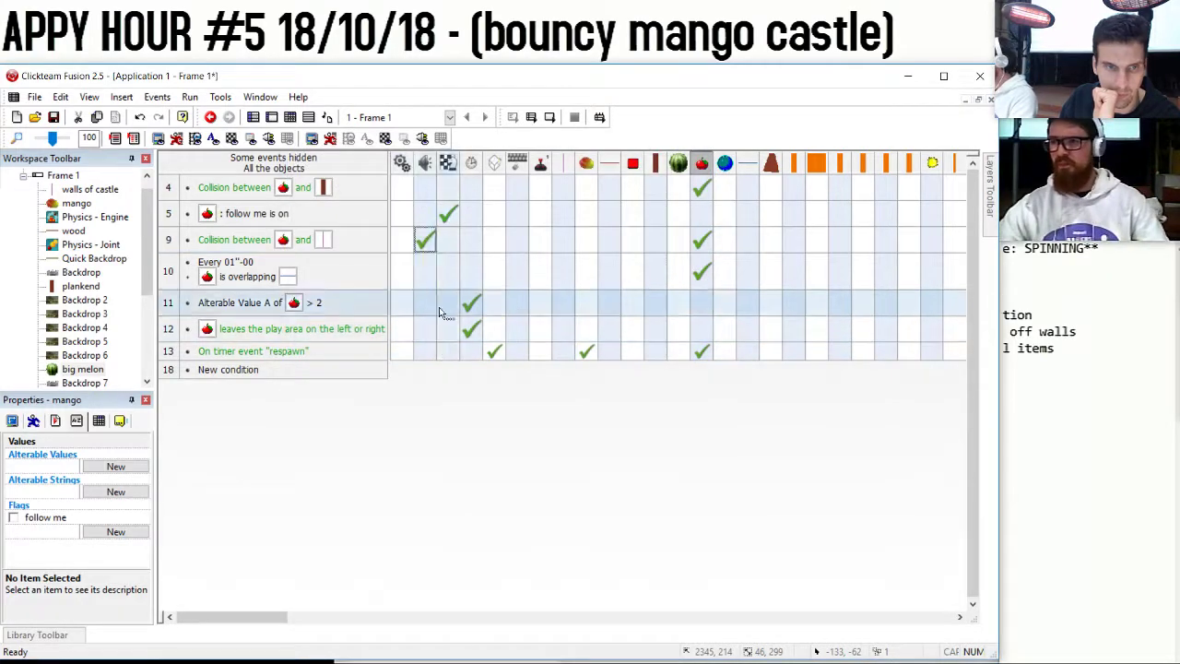
# Filter the event list to the events that involve the Storyboard Controls.
pyautogui.click(447, 164)
pyautogui.click(448, 211)
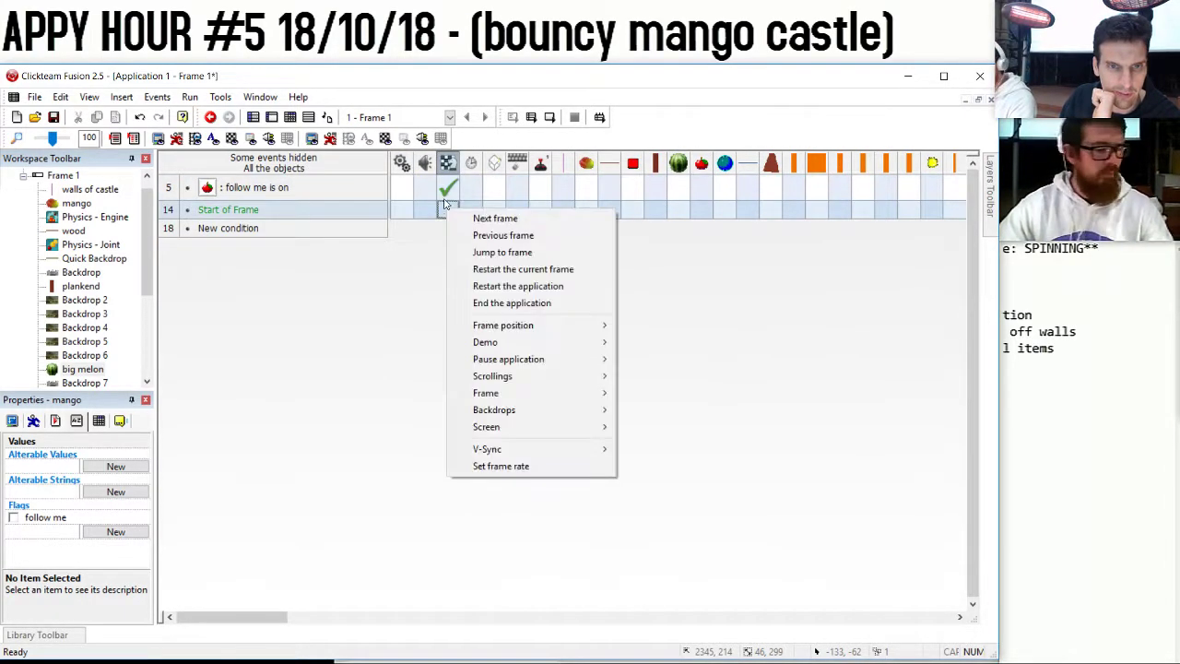
pyautogui.press('Escape')
pyautogui.click(448, 211)
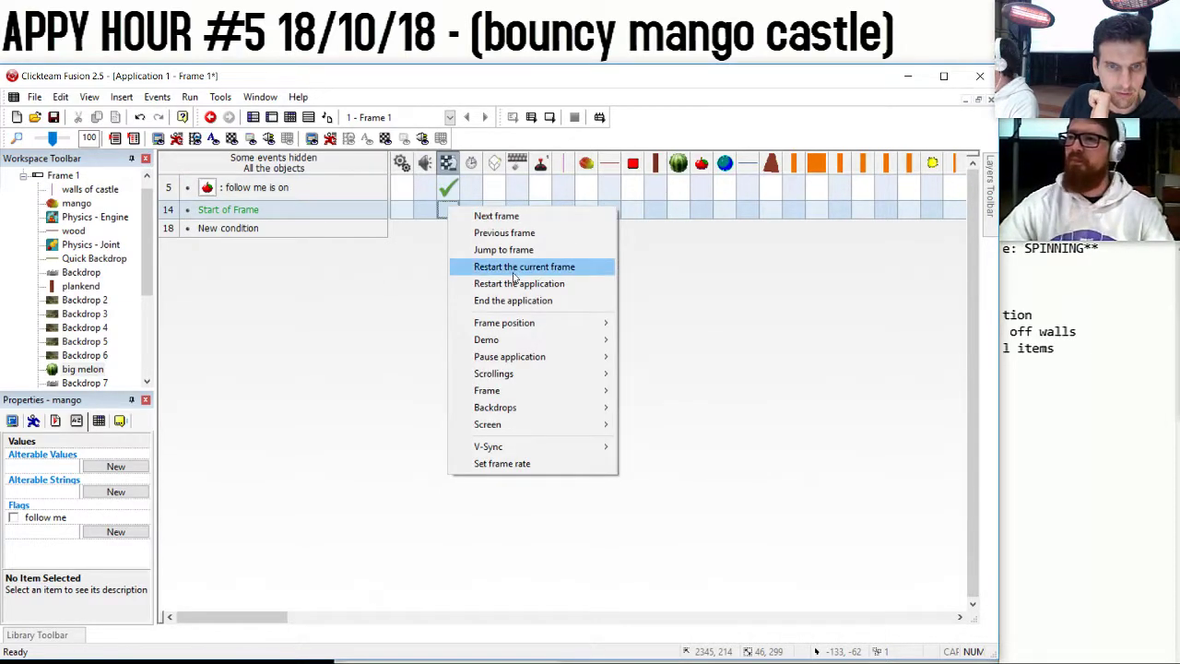
# Preview backgroung battle.mp3 and make the Start of Frame event play and loop it as a sample.
pyautogui.click(425, 211)
pyautogui.moveTo(480, 218)
pyautogui.click(601, 227)
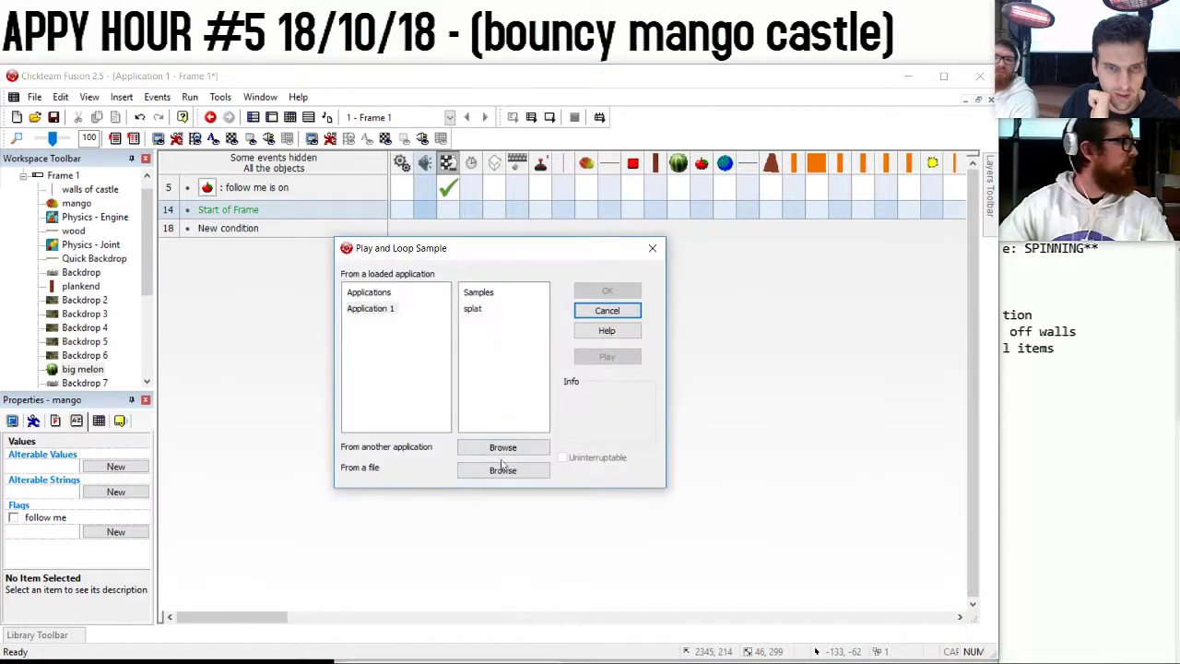
pyautogui.click(505, 470)
pyautogui.click(478, 286)
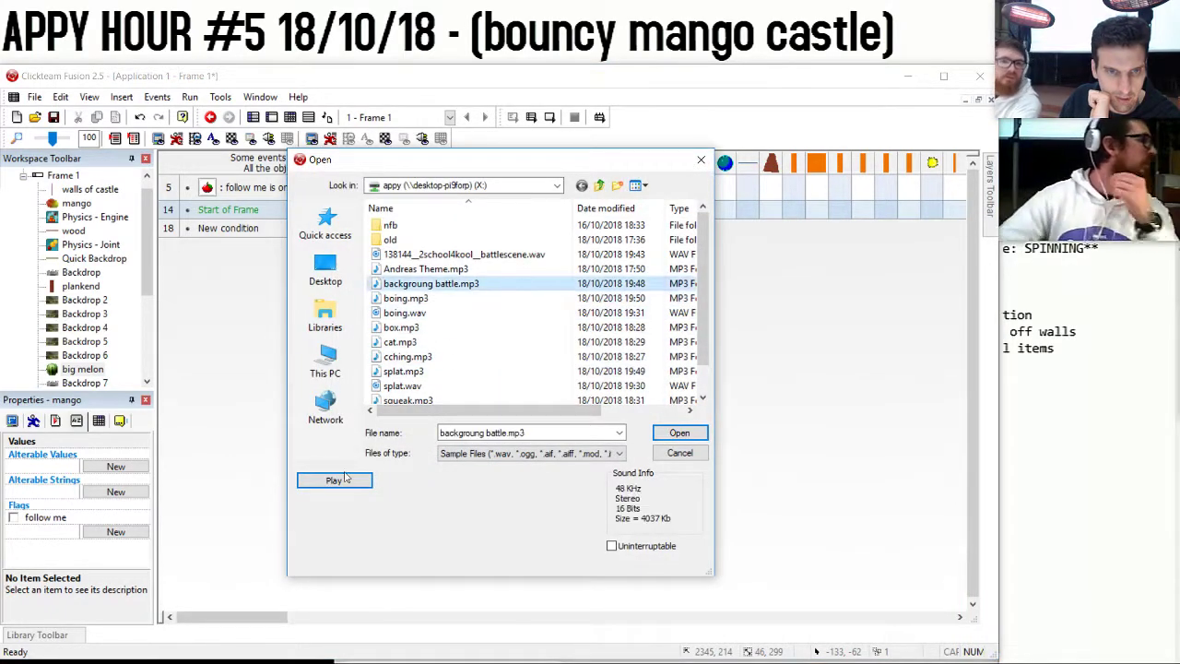
pyautogui.click(334, 480)
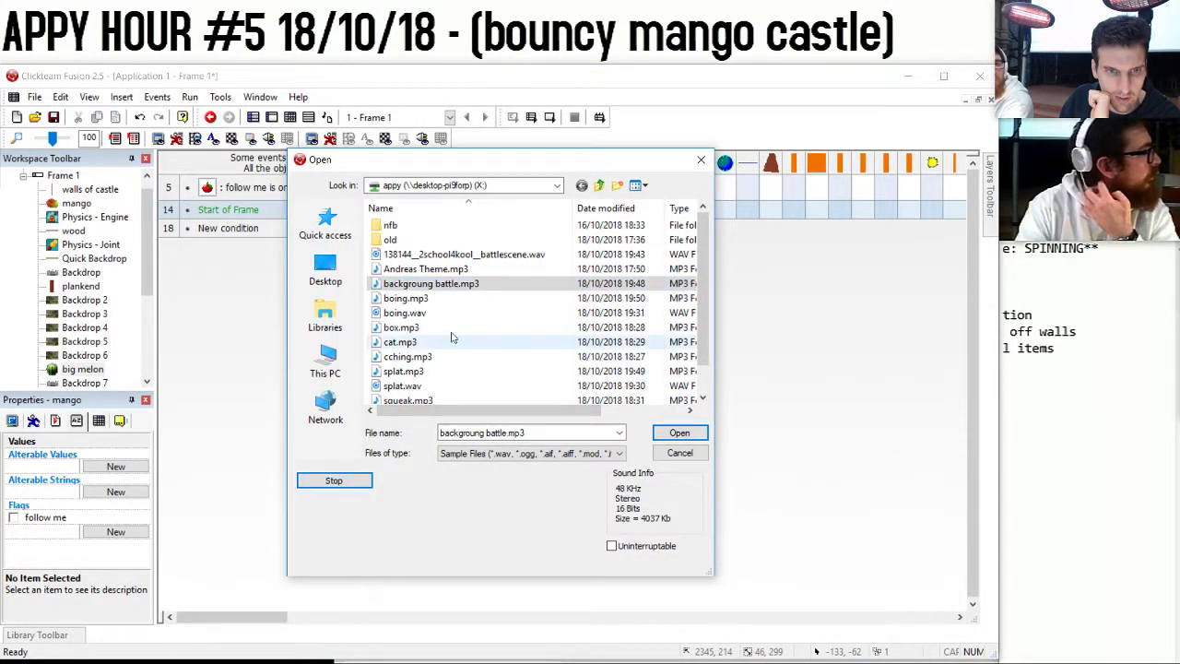
pyautogui.click(676, 434)
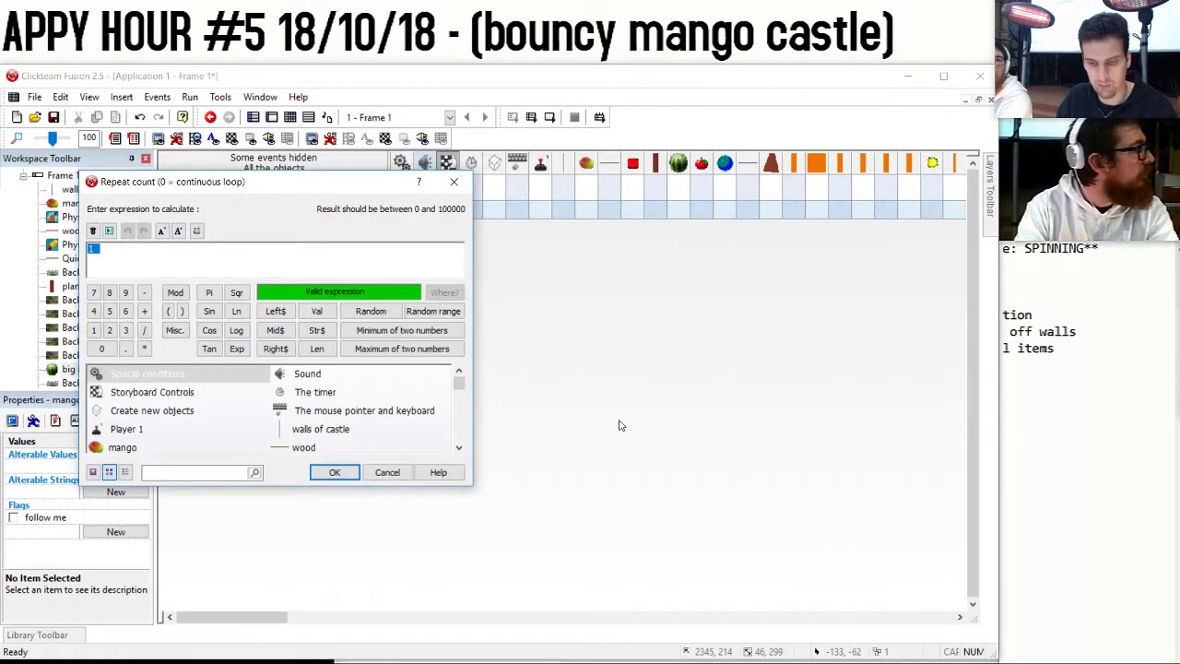
pyautogui.press('Return')
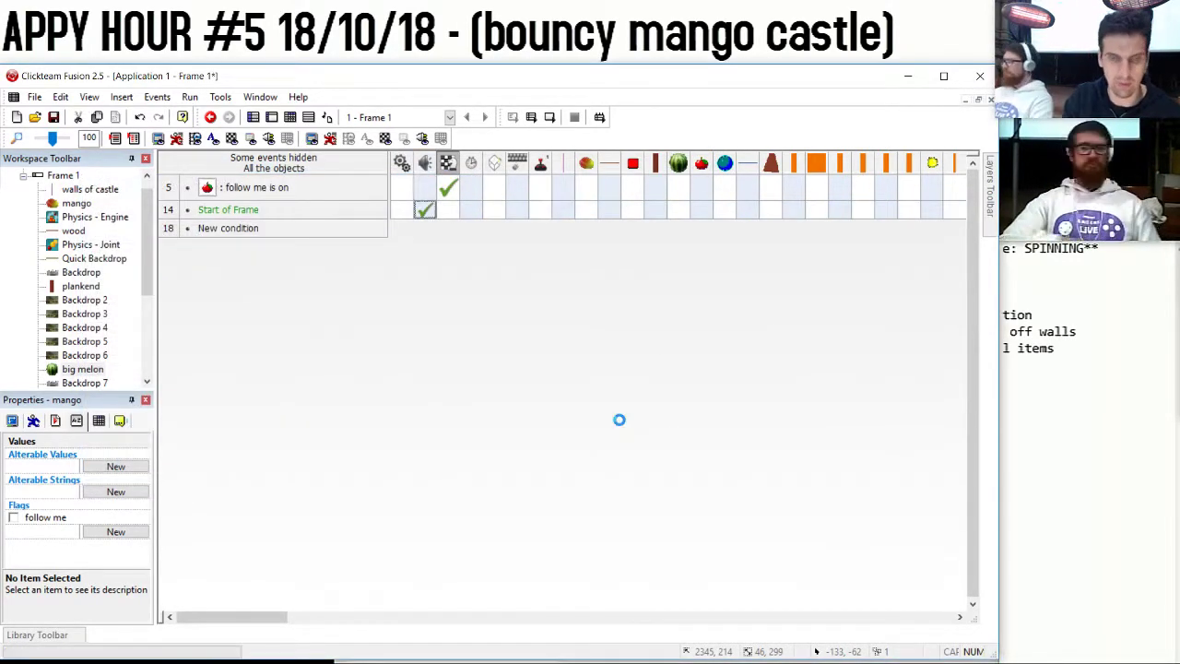
# Test-run the game by throwing melons around the catapult to launch the mango, and close the game window.
pyautogui.press('F8')
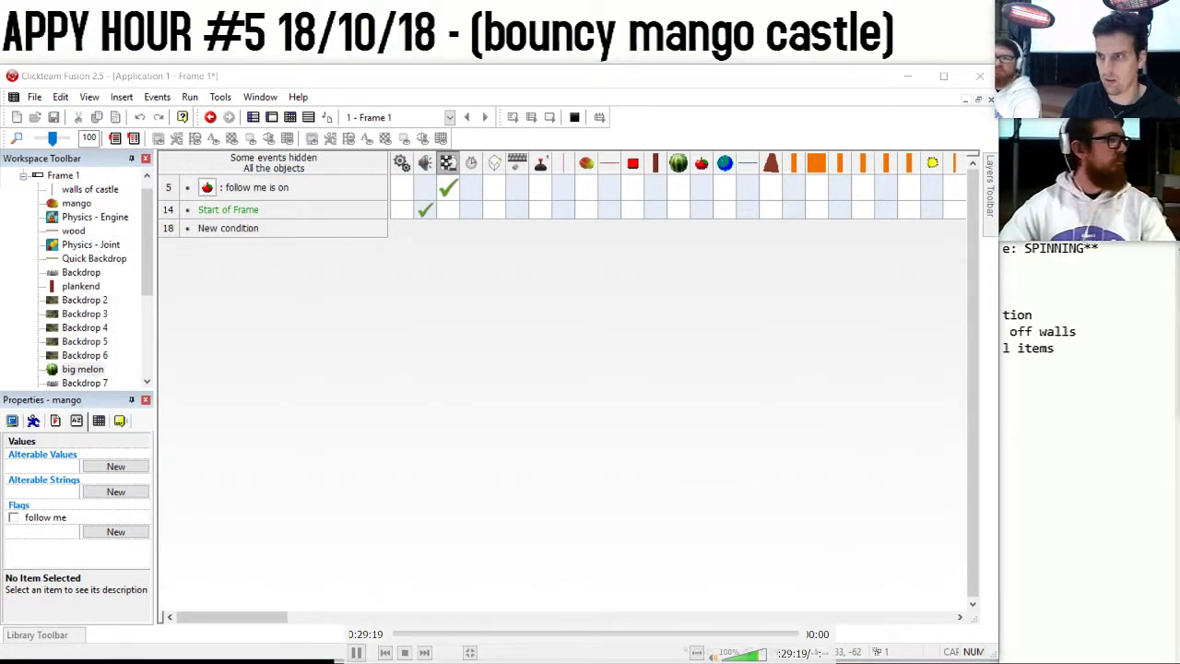
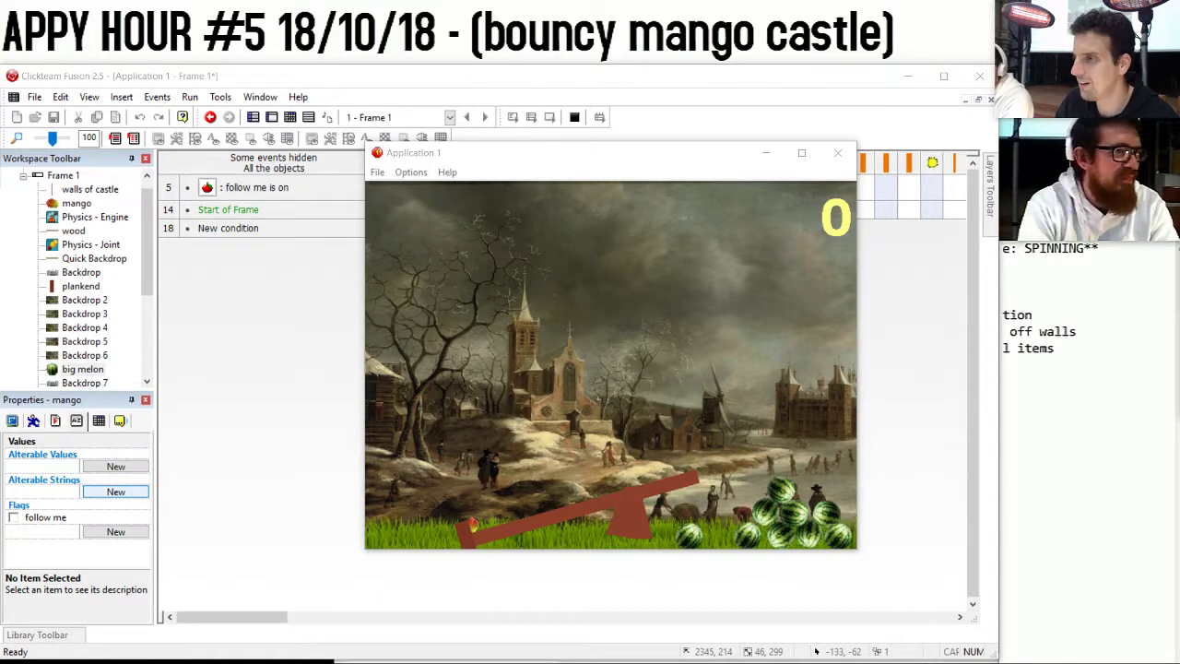
pyautogui.click(837, 152)
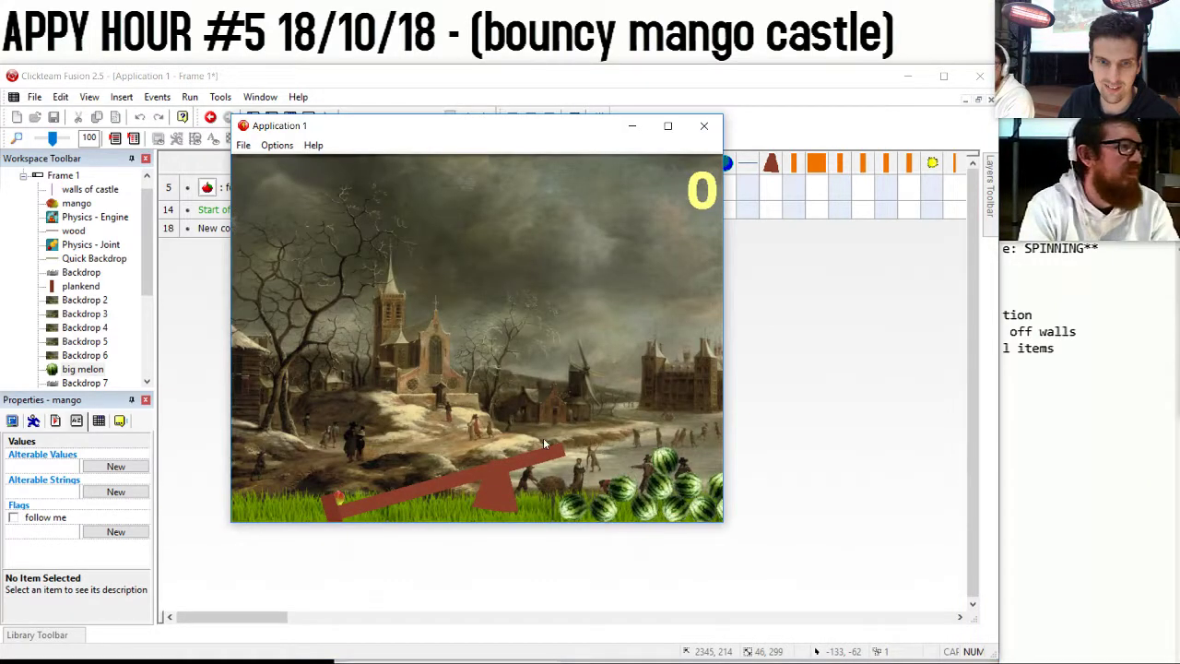
pyautogui.moveTo(571, 505); pyautogui.dragTo(566, 377)
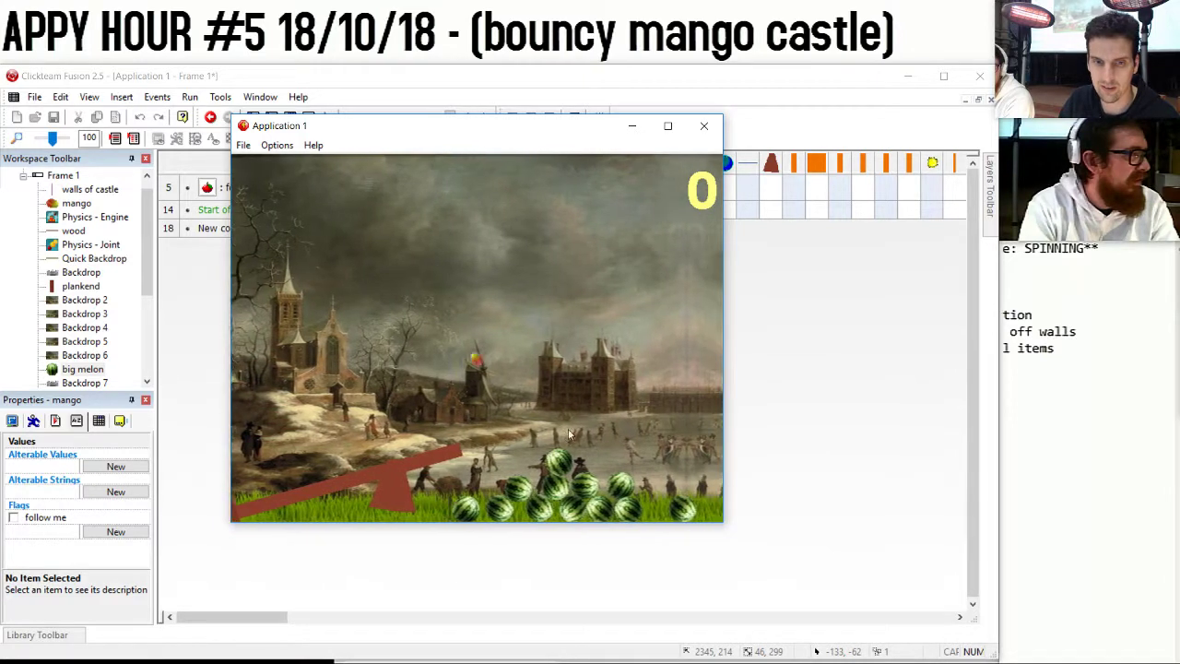
pyautogui.moveTo(539, 459); pyautogui.dragTo(407, 228)
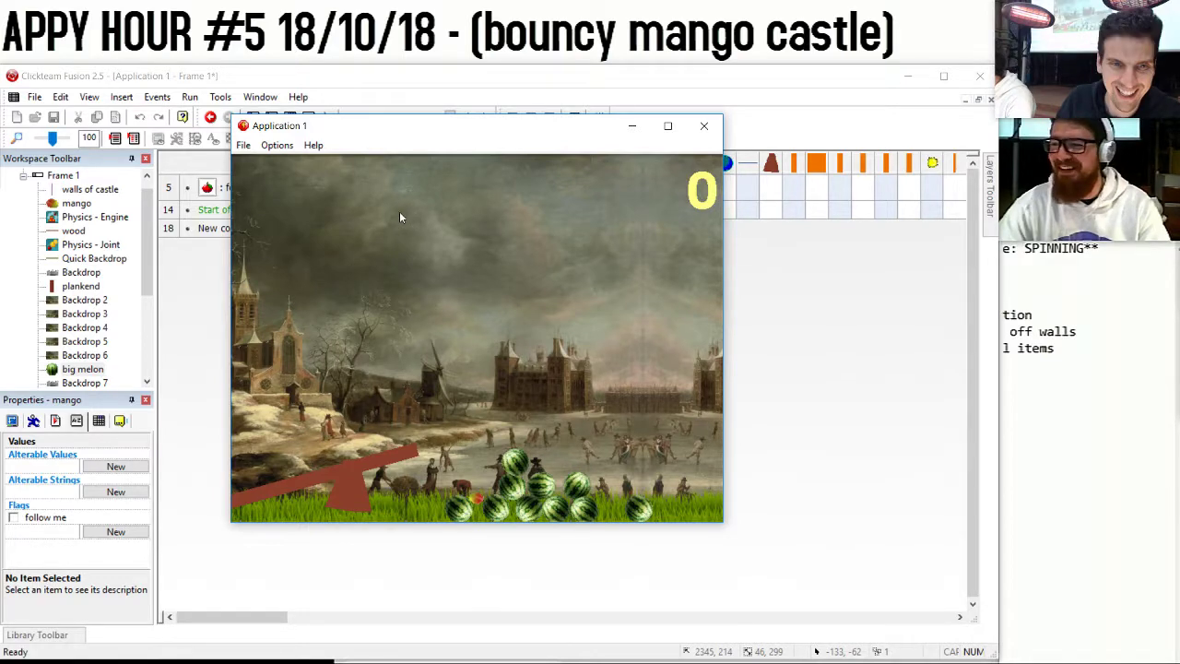
pyautogui.hotkey('alt', 'F4')
pyautogui.rightClick(426, 210)
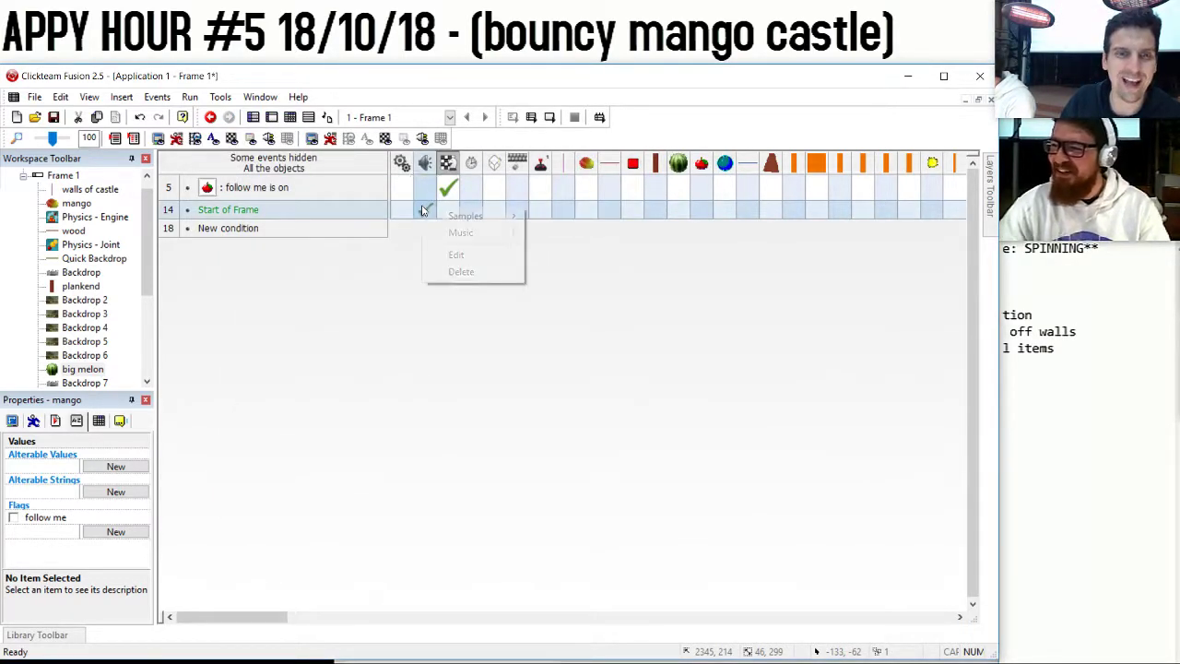
pyautogui.click(461, 254)
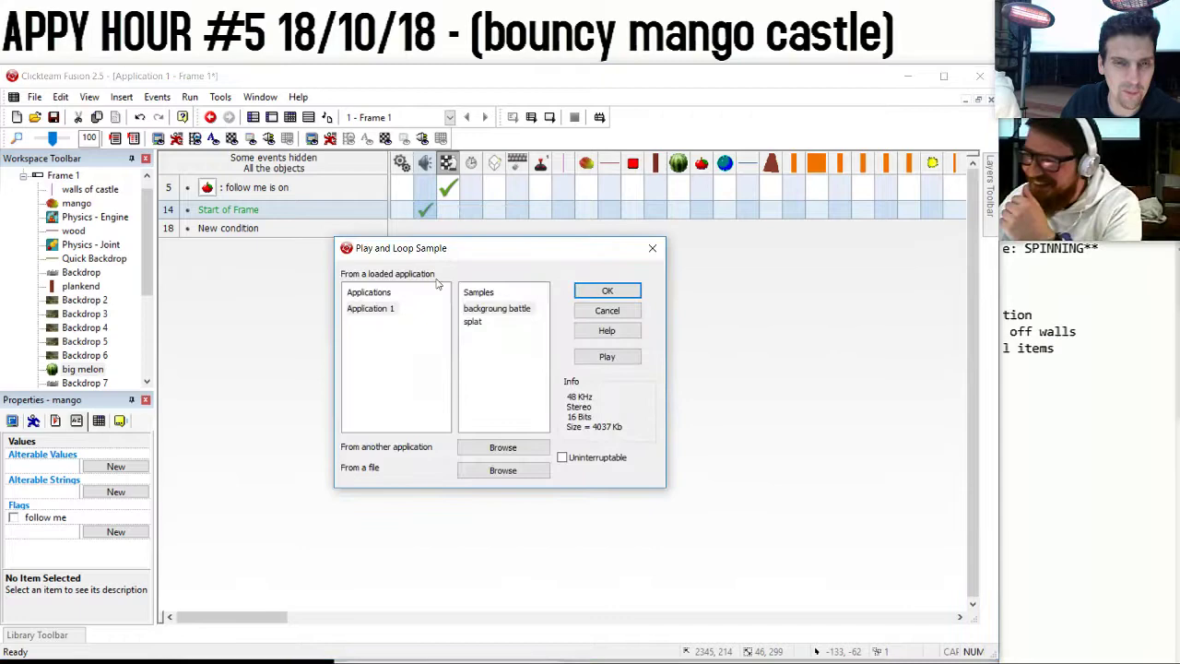
pyautogui.click(502, 470)
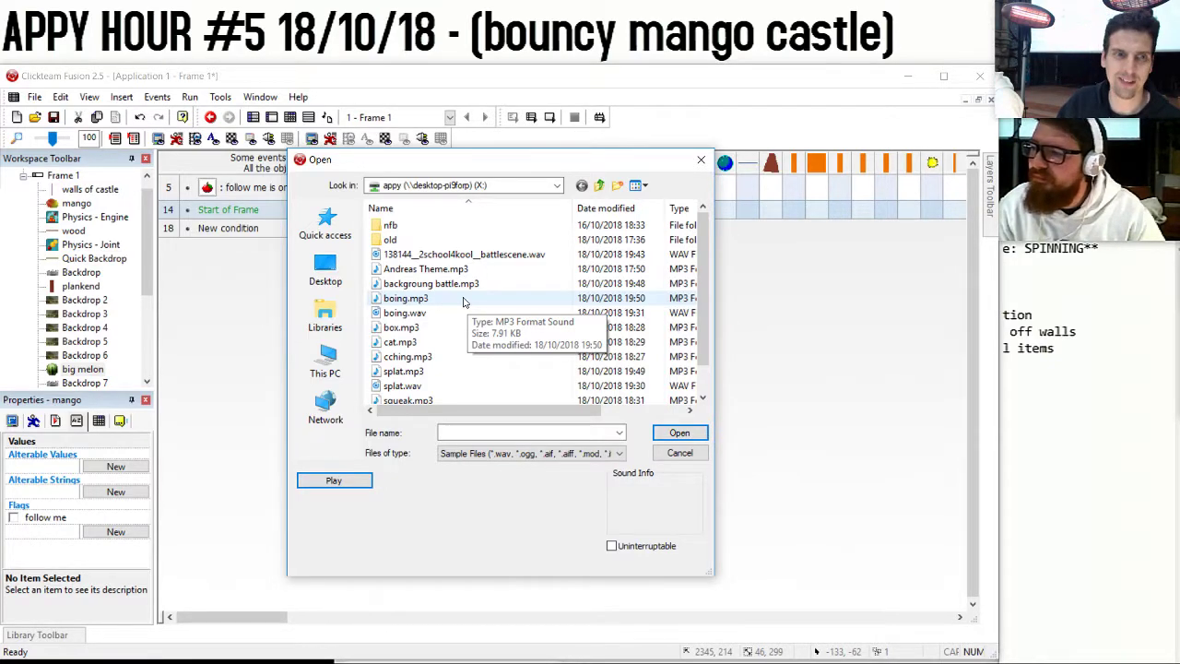
pyautogui.click(701, 159)
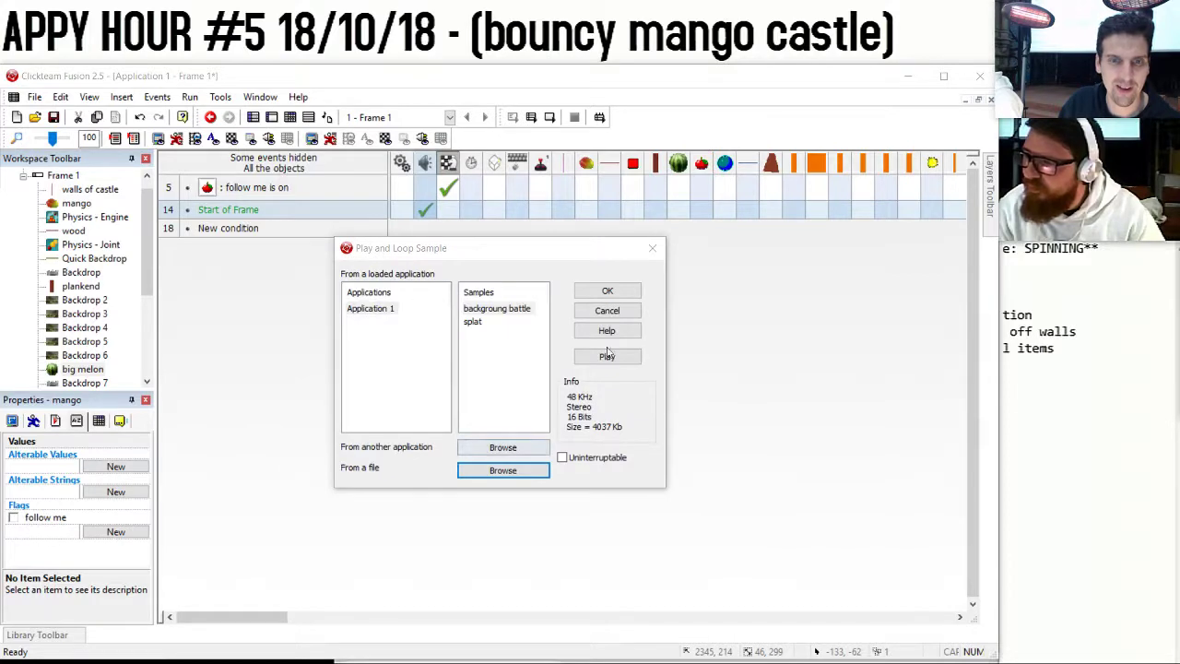
pyautogui.click(608, 311)
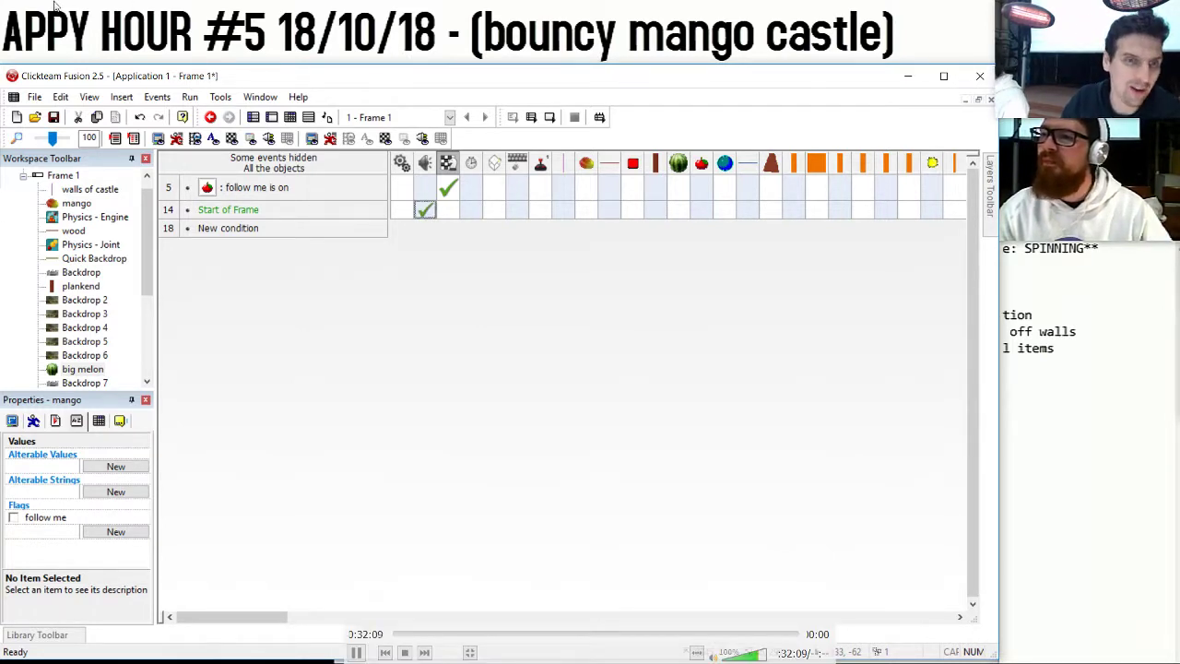
# Start a new event condition and show the available objects as large icons.
pyautogui.click(230, 227)
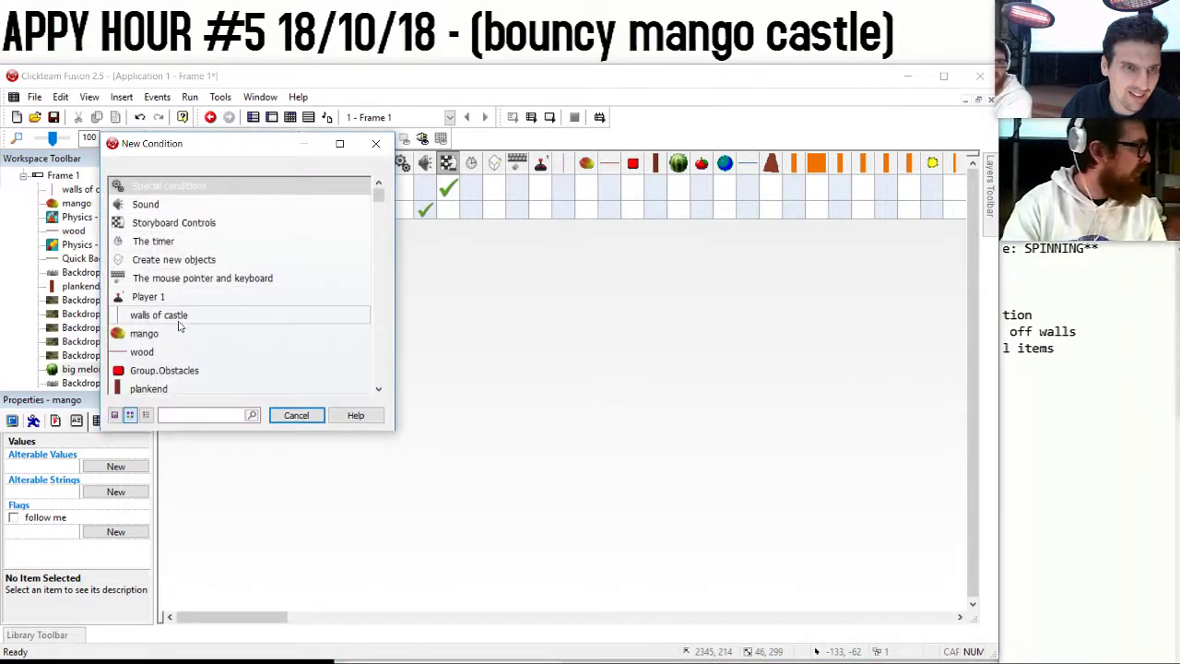
pyautogui.click(115, 415)
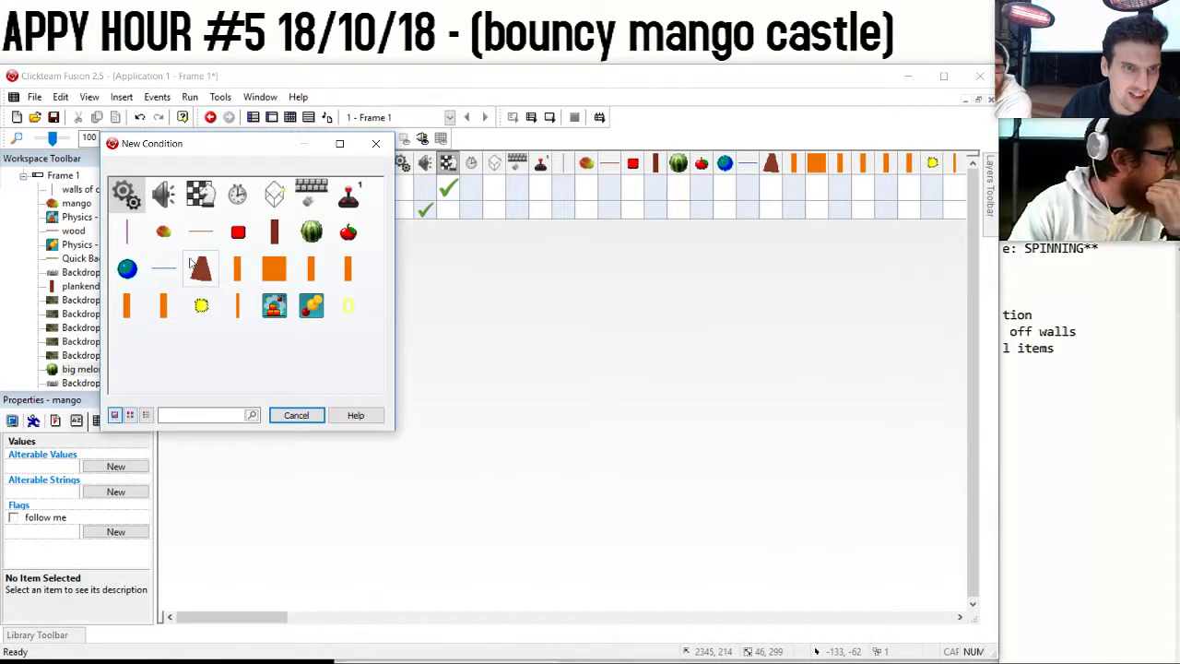
pyautogui.click(240, 234)
pyautogui.moveTo(250, 247)
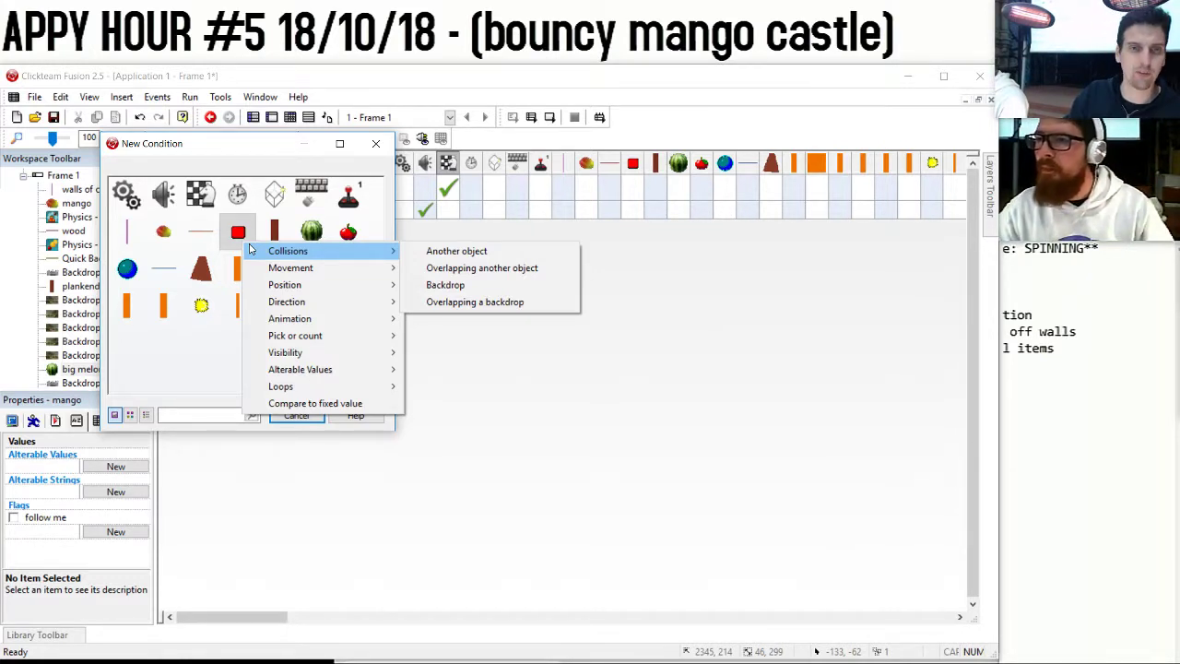
pyautogui.click(317, 252)
pyautogui.click(317, 251)
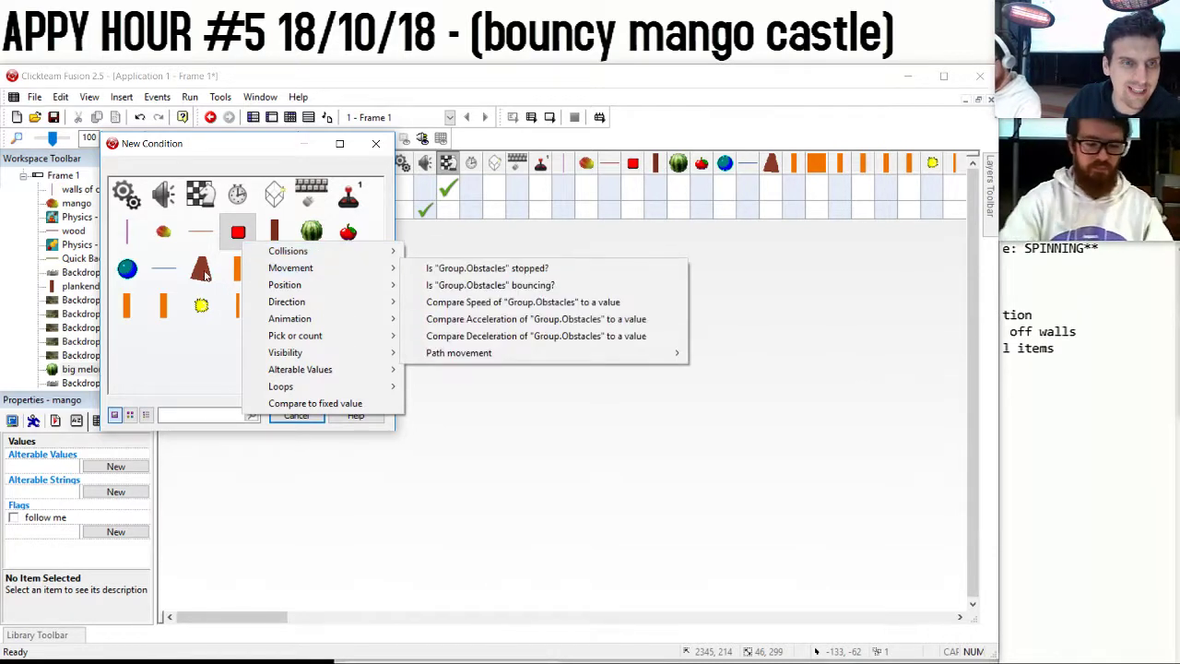
pyautogui.click(163, 382)
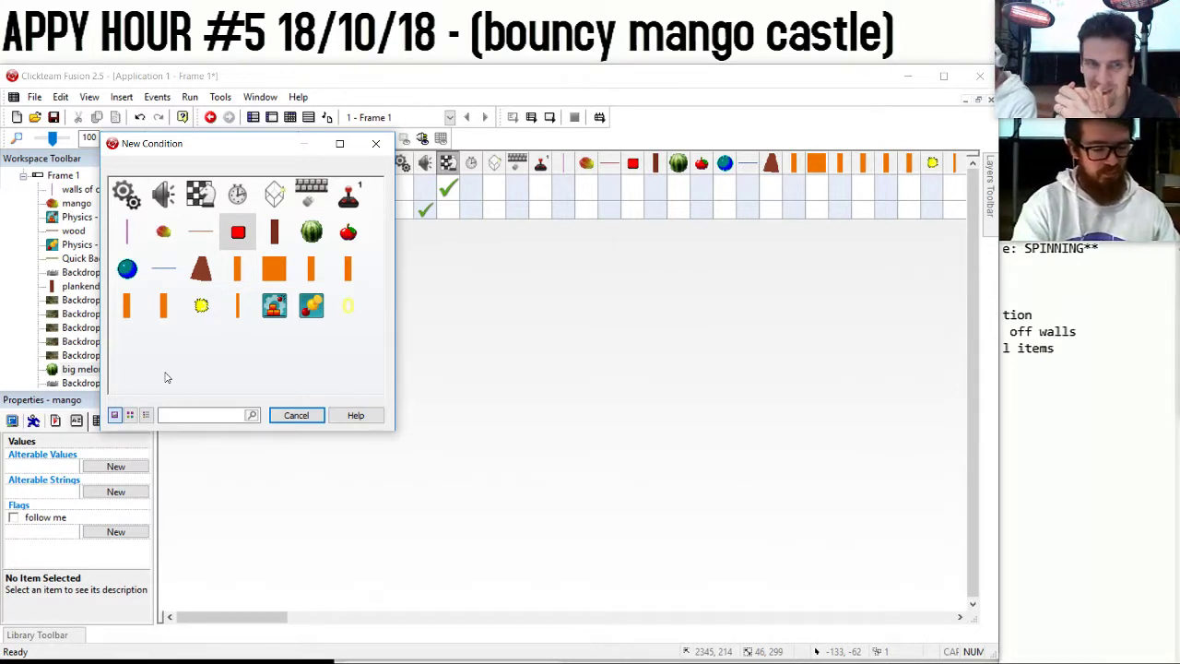
# Add a condition for a collision between the red fruit and the yellow Group.Bonus object.
pyautogui.click(348, 231)
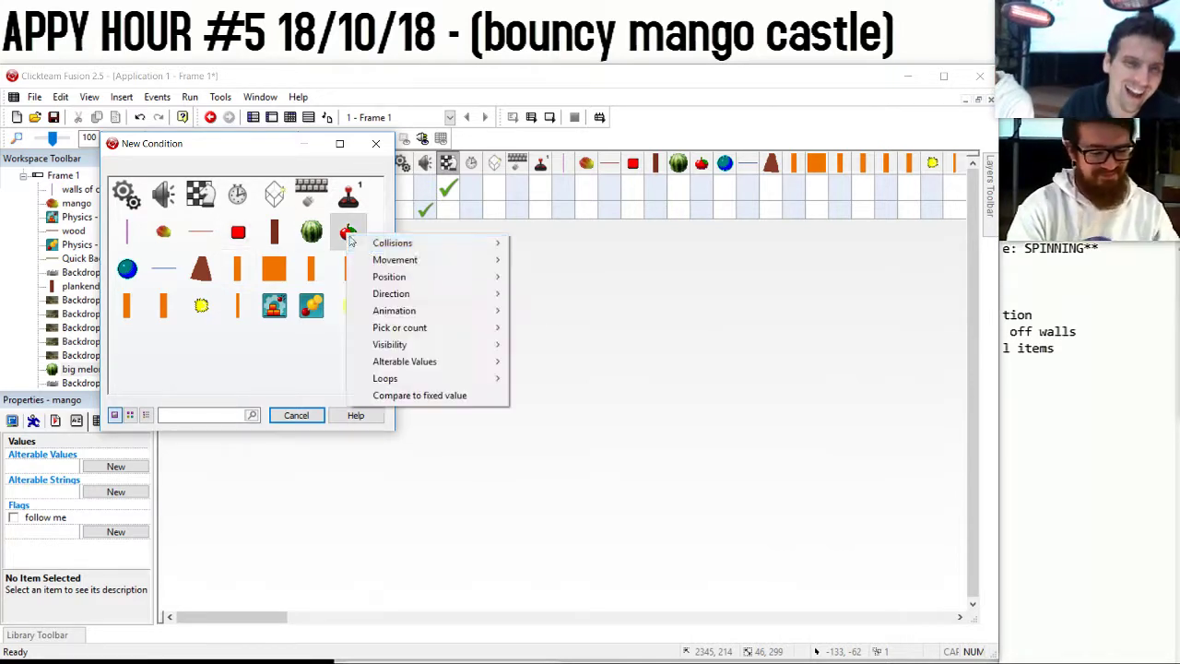
pyautogui.moveTo(434, 243)
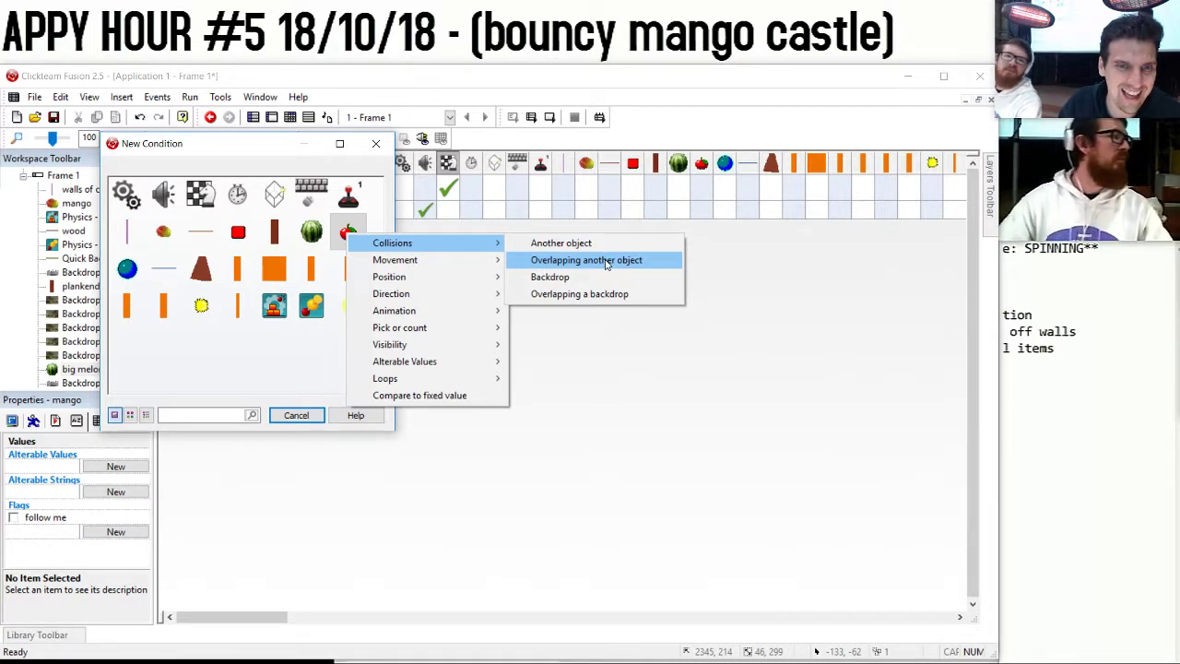
pyautogui.click(599, 245)
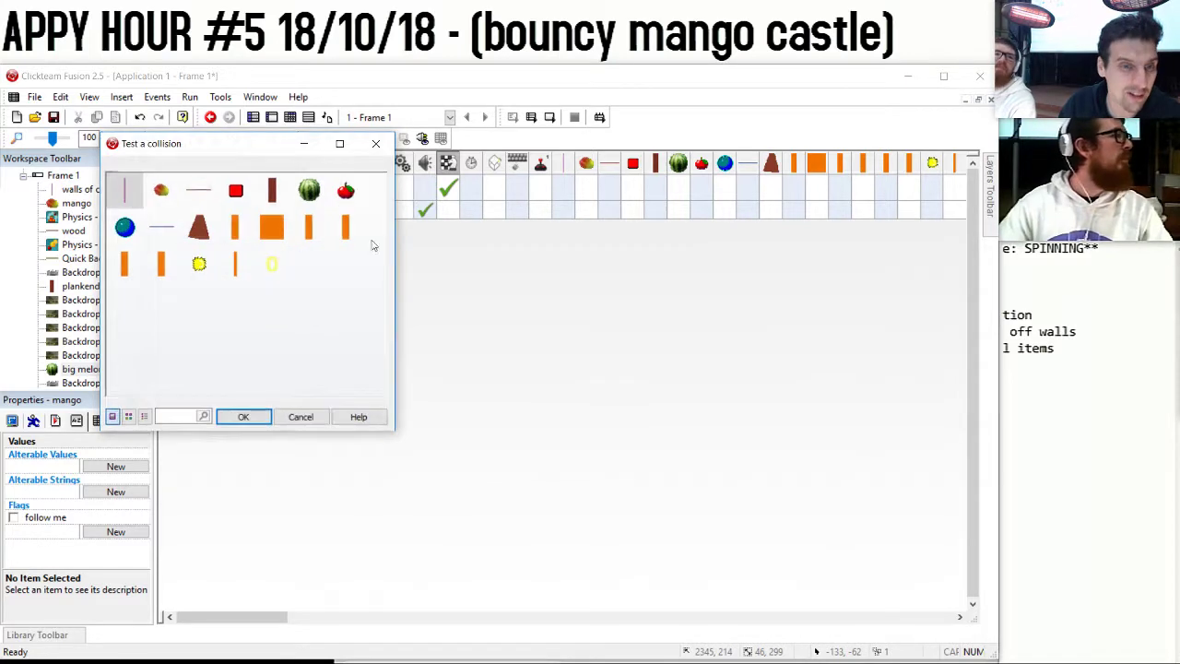
pyautogui.doubleClick(198, 266)
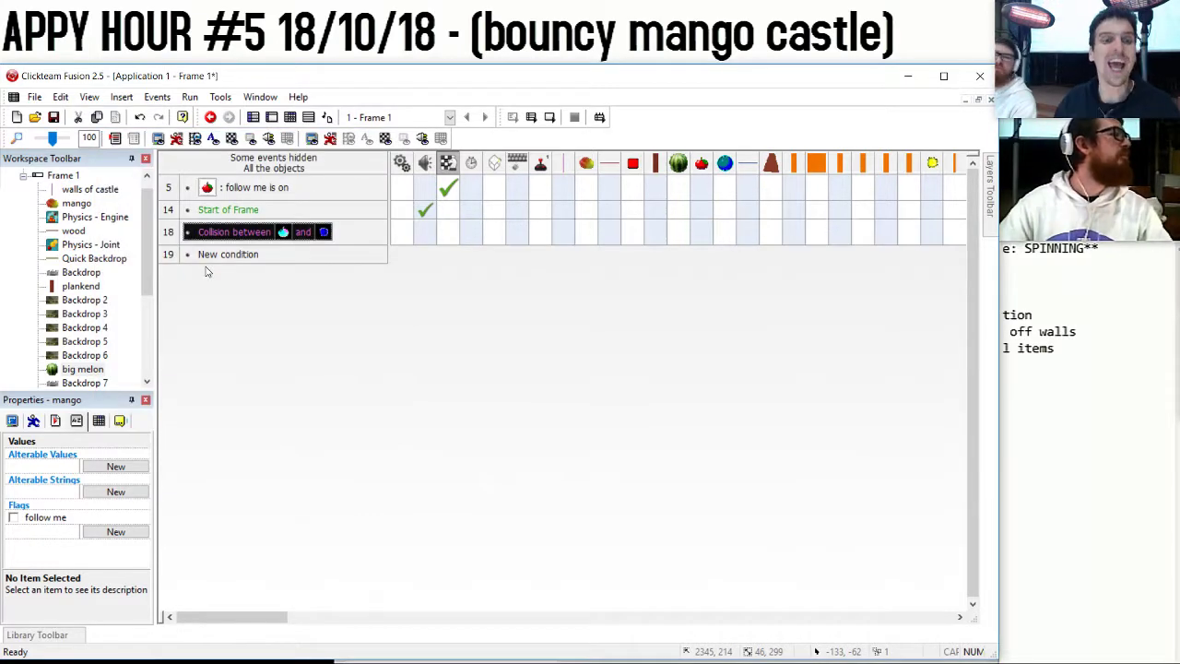
# Make the collision between the red fruit and Group.Bonus add points( "Group.Bonus" ) to Player 1's score.
pyautogui.click(428, 237)
pyautogui.click(541, 249)
pyautogui.click(542, 236)
pyautogui.moveTo(581, 251)
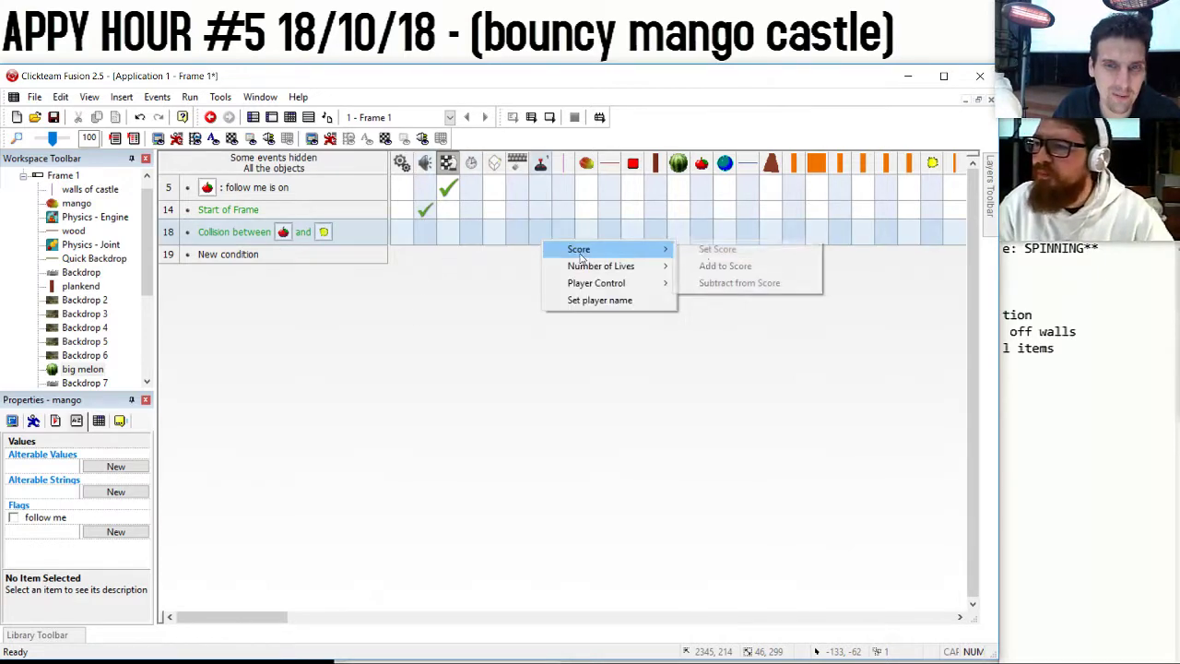
pyautogui.click(726, 265)
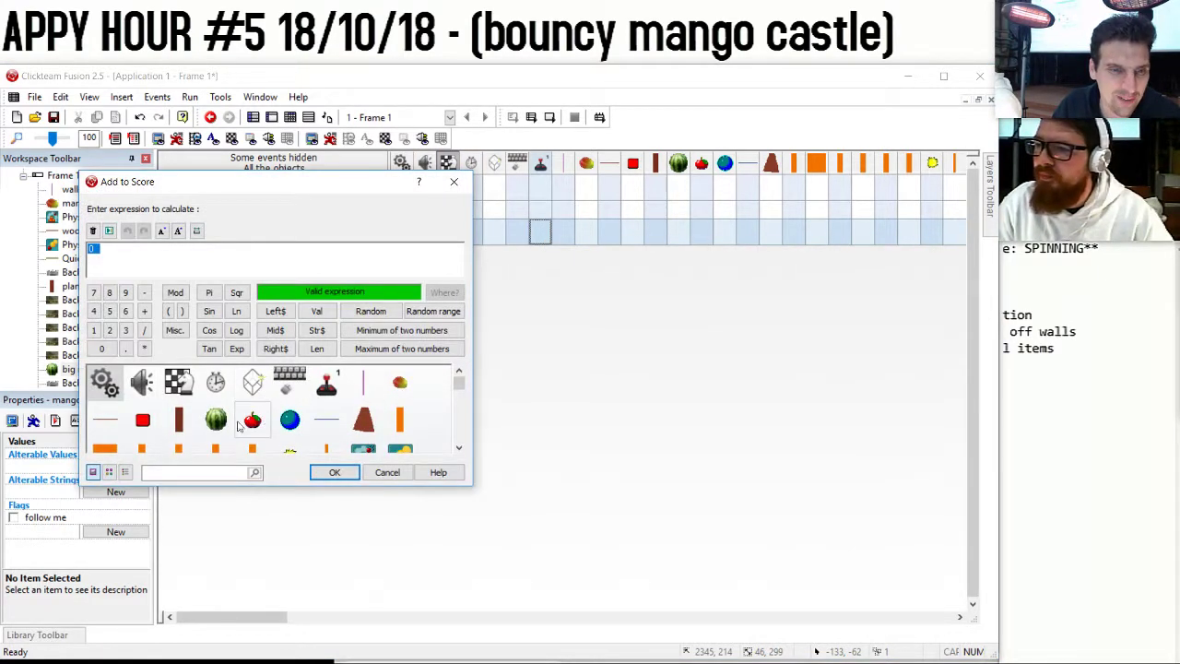
pyautogui.scroll(-2, 240, 422)
pyautogui.click(297, 374)
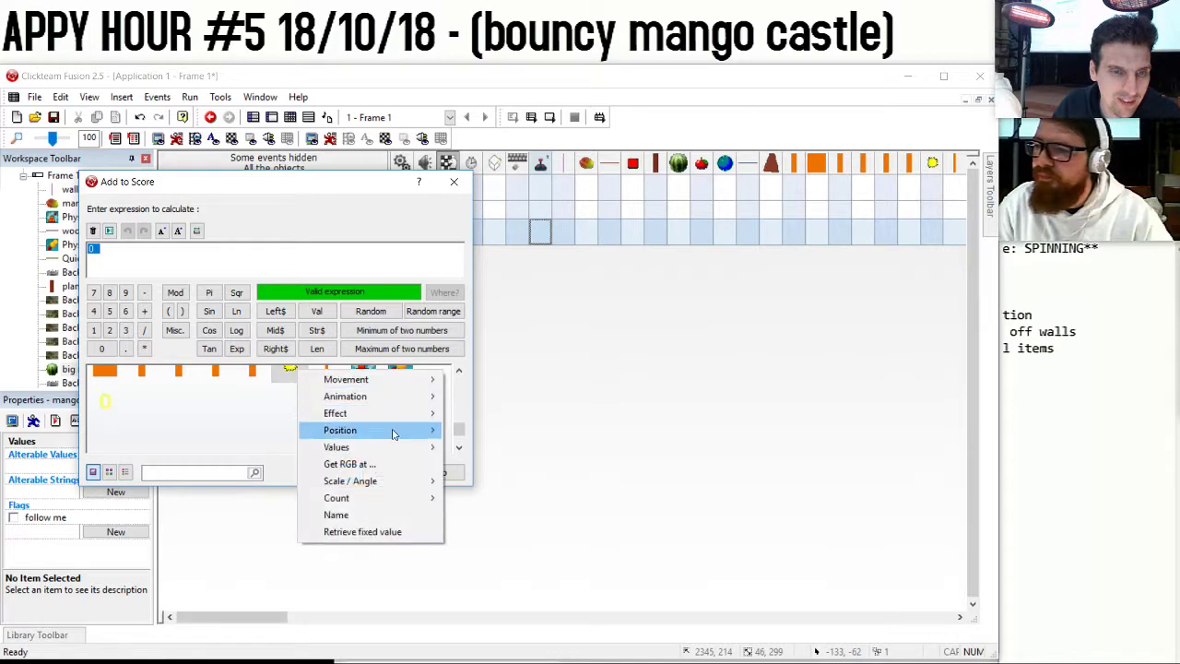
pyautogui.moveTo(405, 447)
pyautogui.moveTo(590, 448)
pyautogui.click(701, 448)
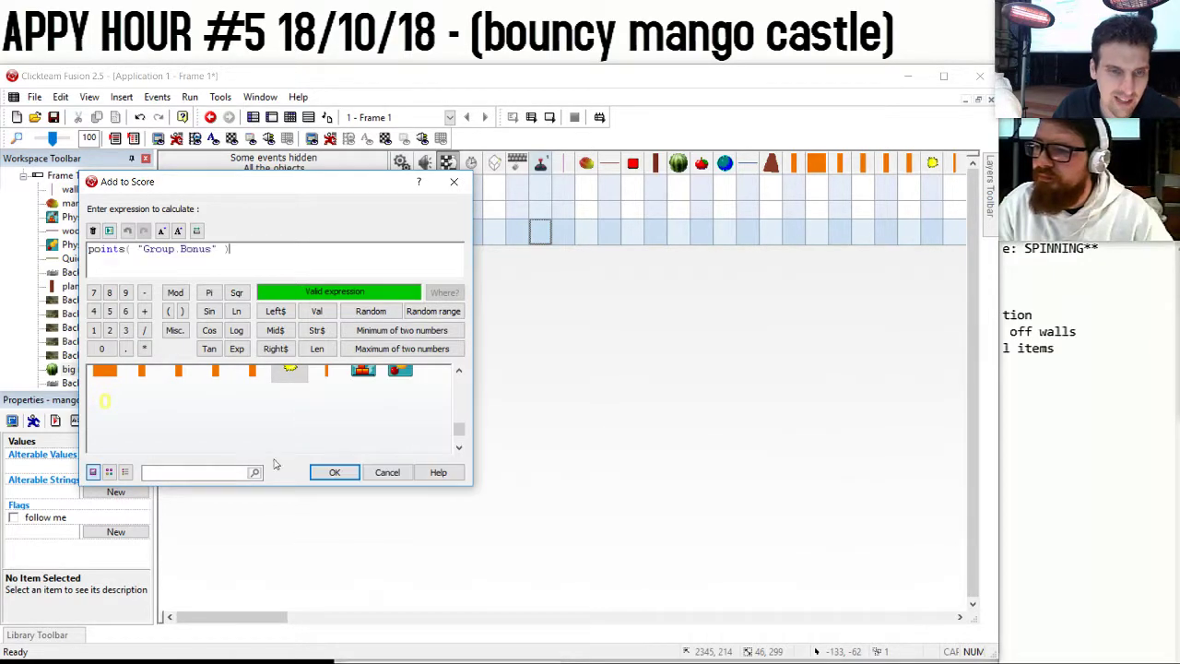
pyautogui.click(335, 472)
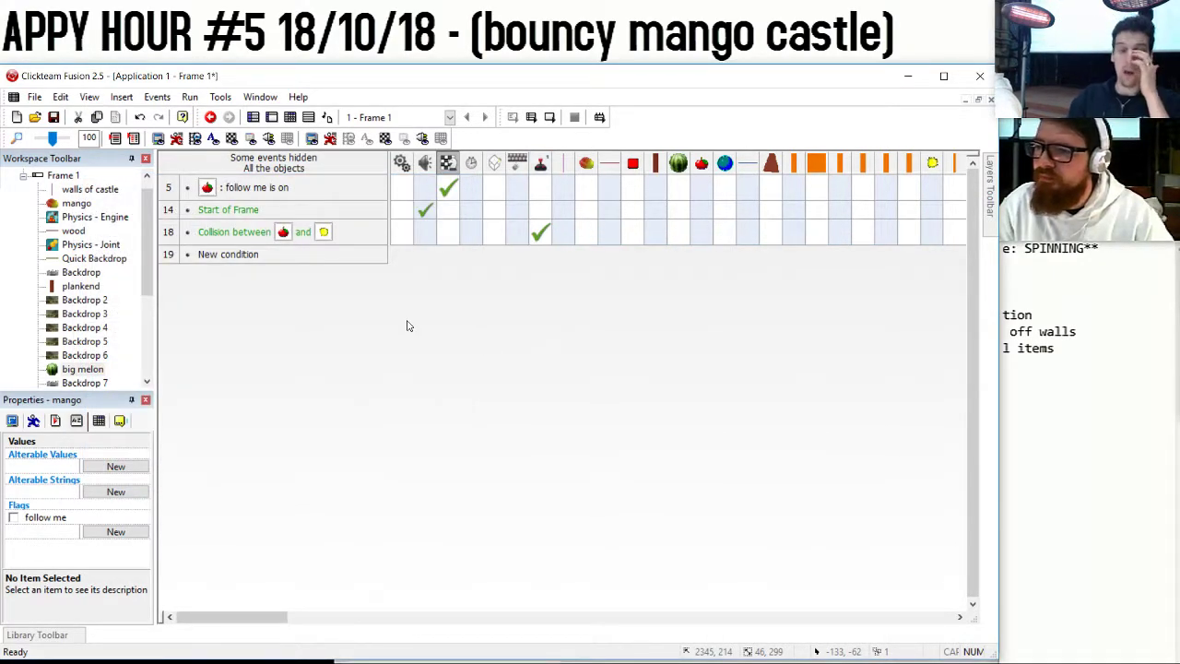
# Add an event condition that tests whether all "big melon" objects have been destroyed.
pyautogui.doubleClick(236, 255)
pyautogui.rightClick(322, 236)
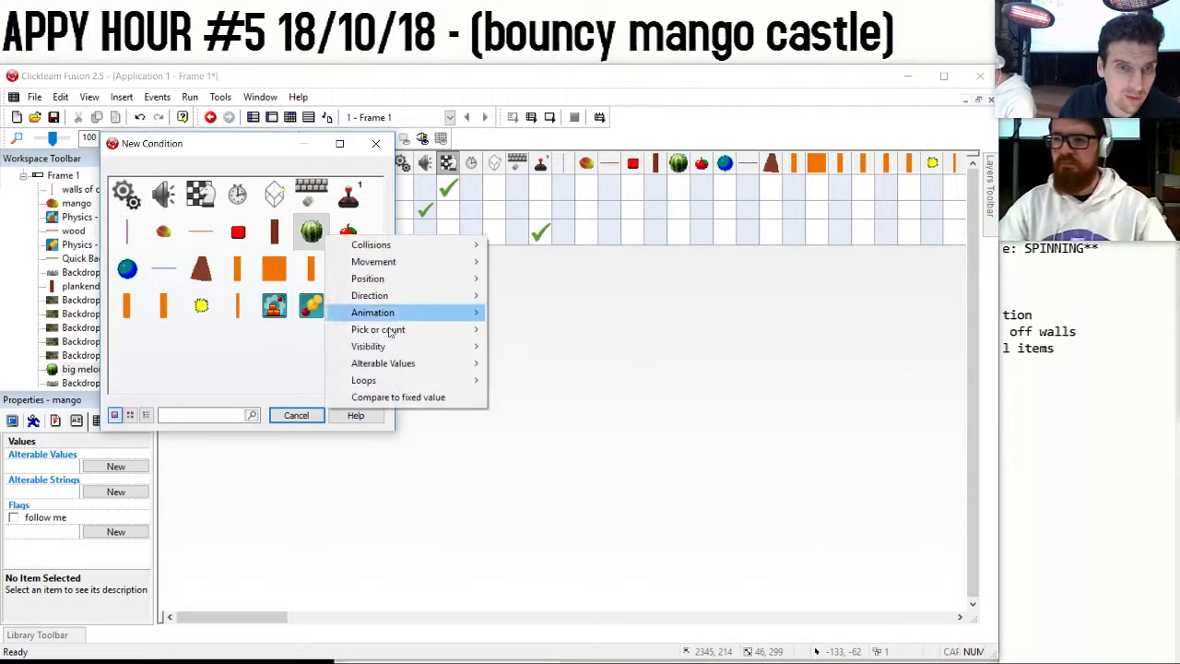
pyautogui.moveTo(423, 369)
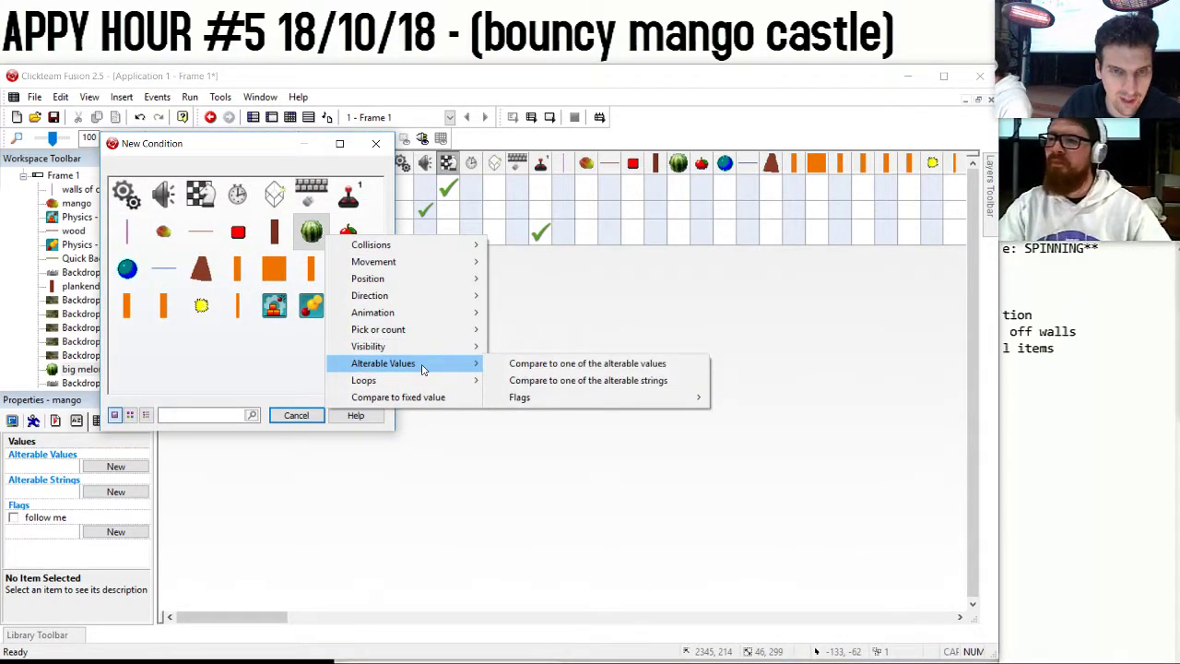
pyautogui.moveTo(436, 334)
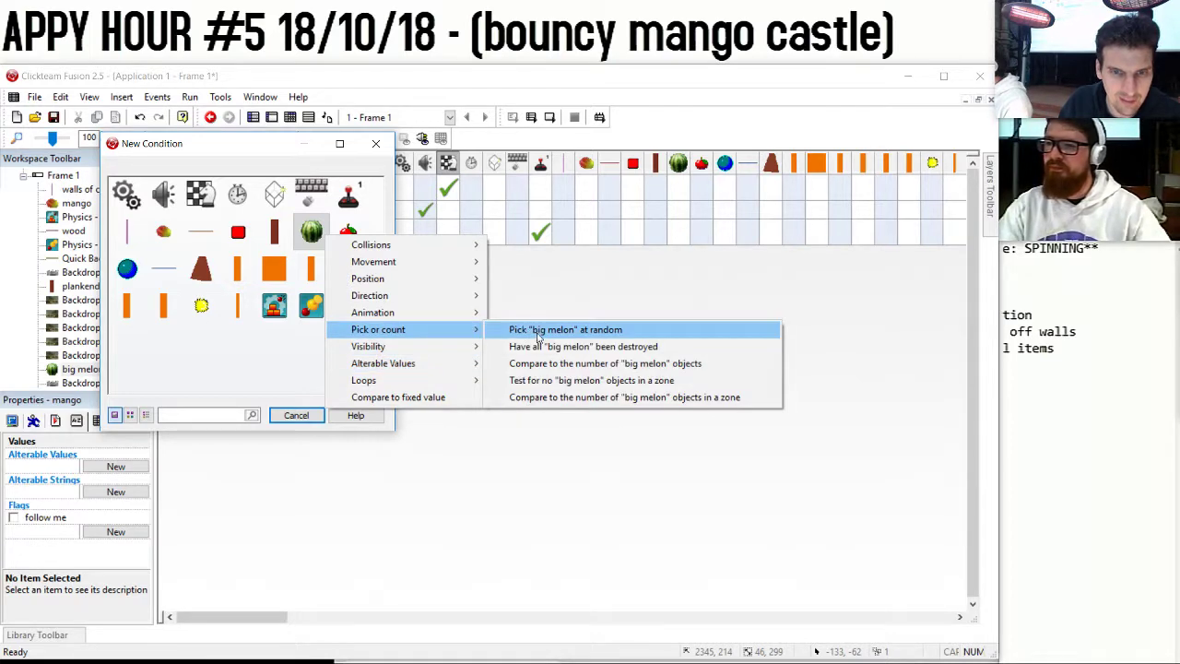
pyautogui.click(566, 349)
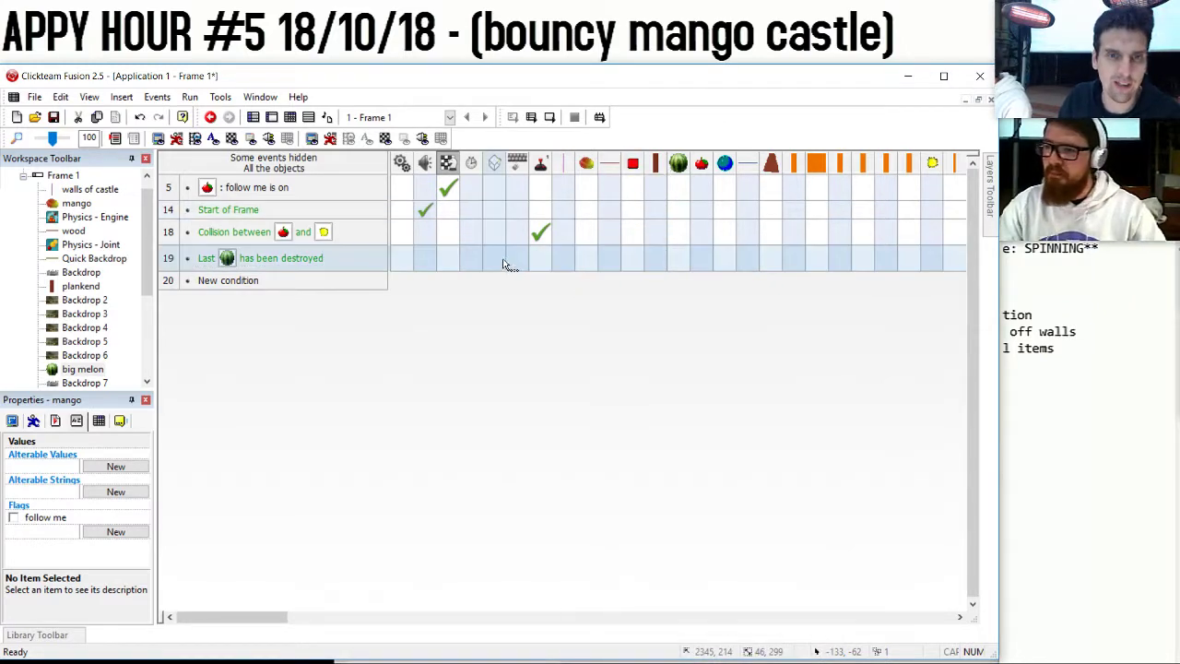
# Make the event for the last "big melon" being destroyed also destroy the mango.
pyautogui.click(448, 259)
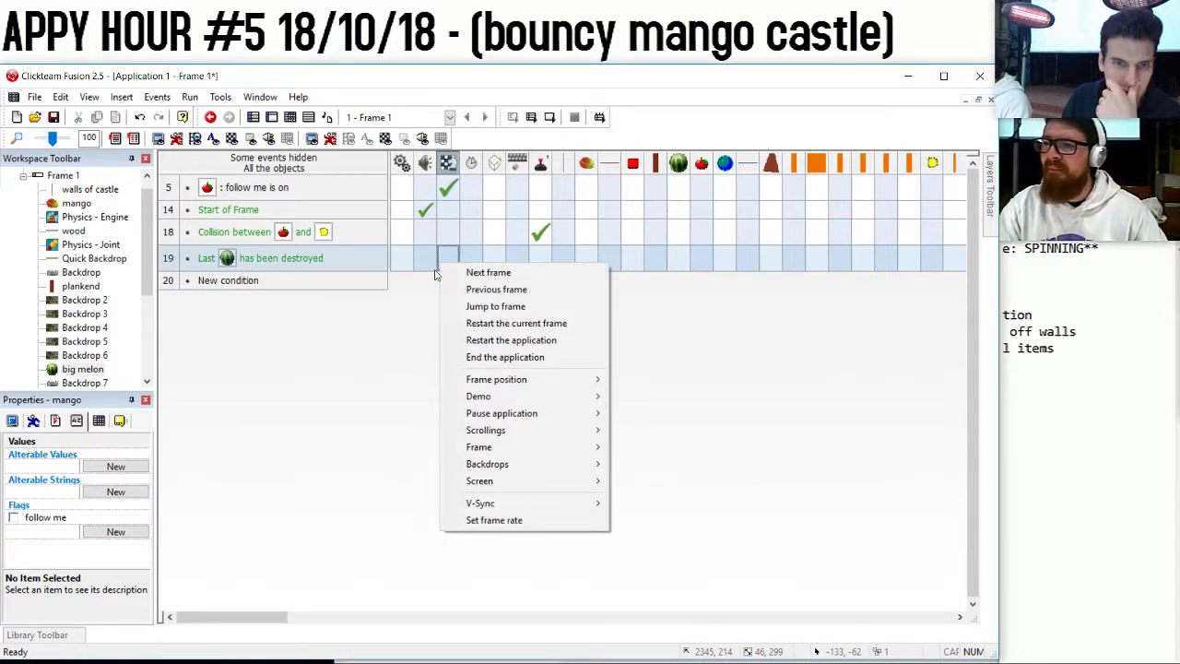
pyautogui.rightClick(450, 256)
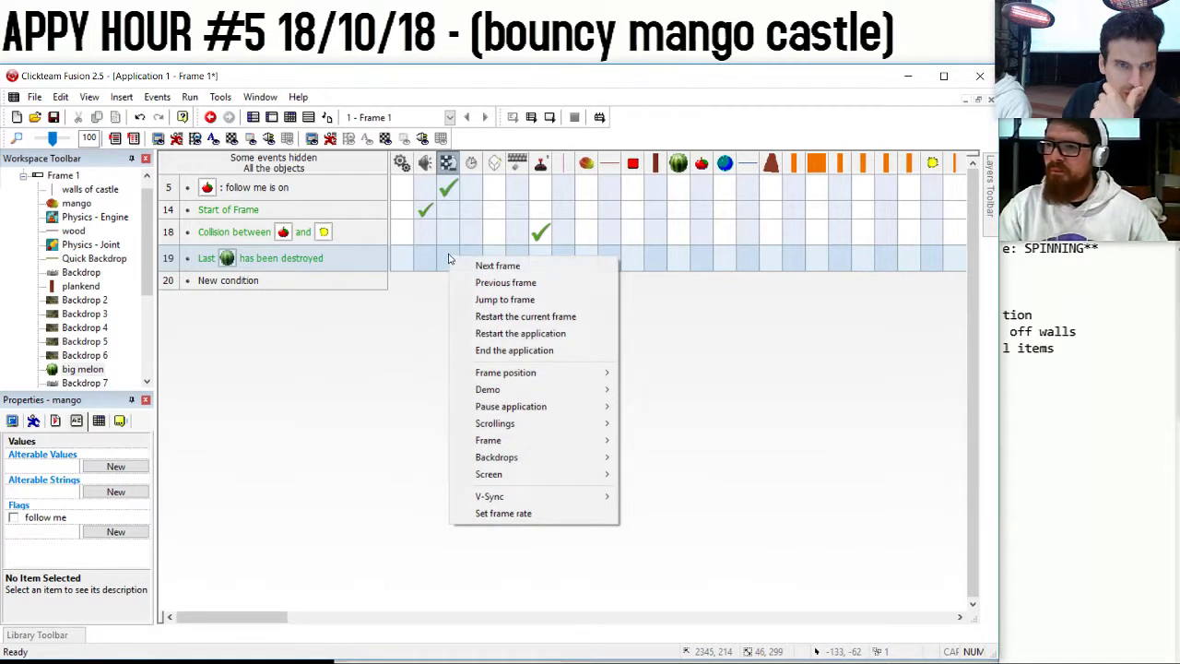
pyautogui.click(379, 302)
pyautogui.click(448, 257)
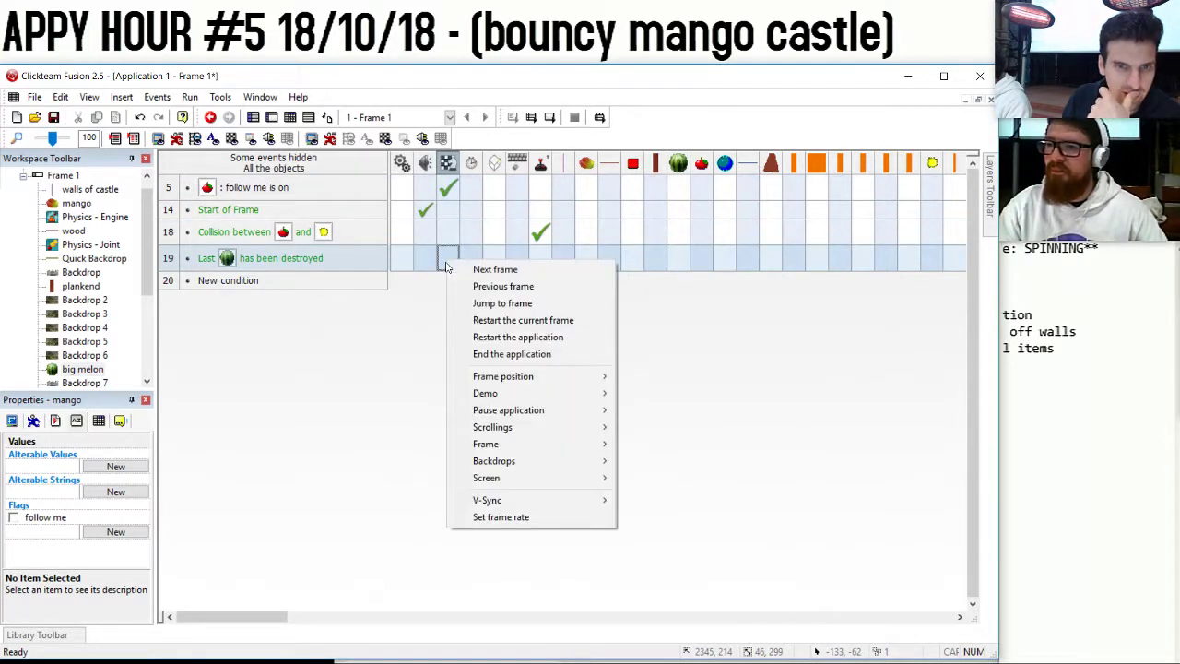
pyautogui.click(586, 258)
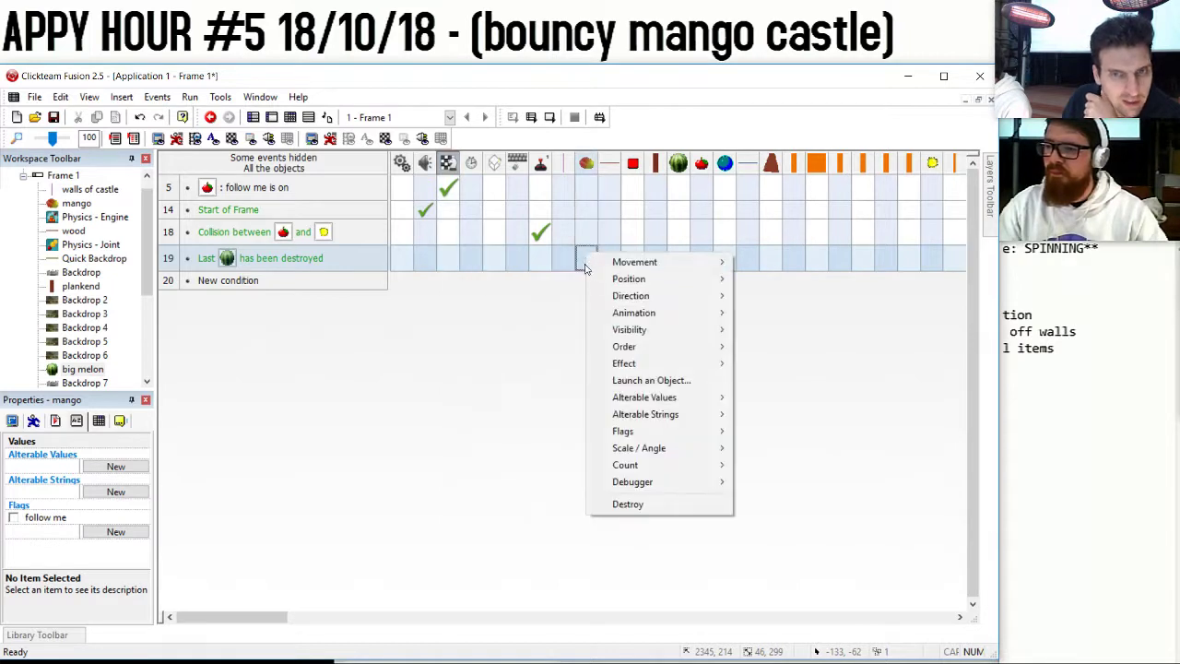
pyautogui.click(618, 504)
# Make the last-melon-destroyed event center the window position on a point over the castles in the frame.
pyautogui.click(448, 258)
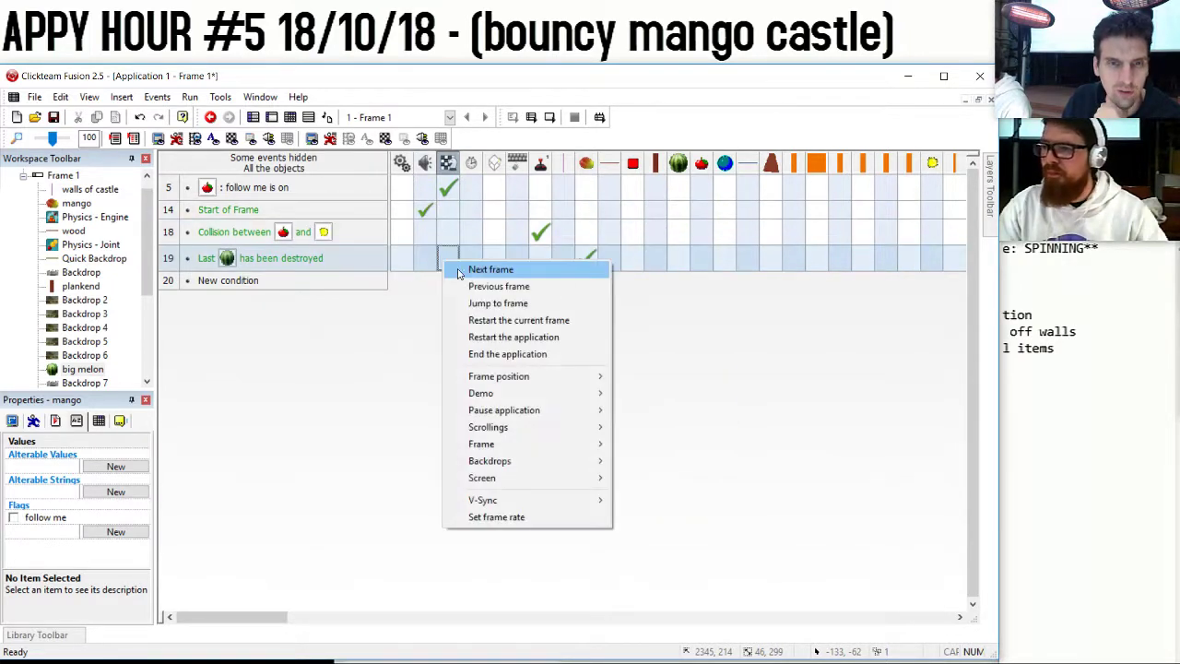
pyautogui.moveTo(545, 431)
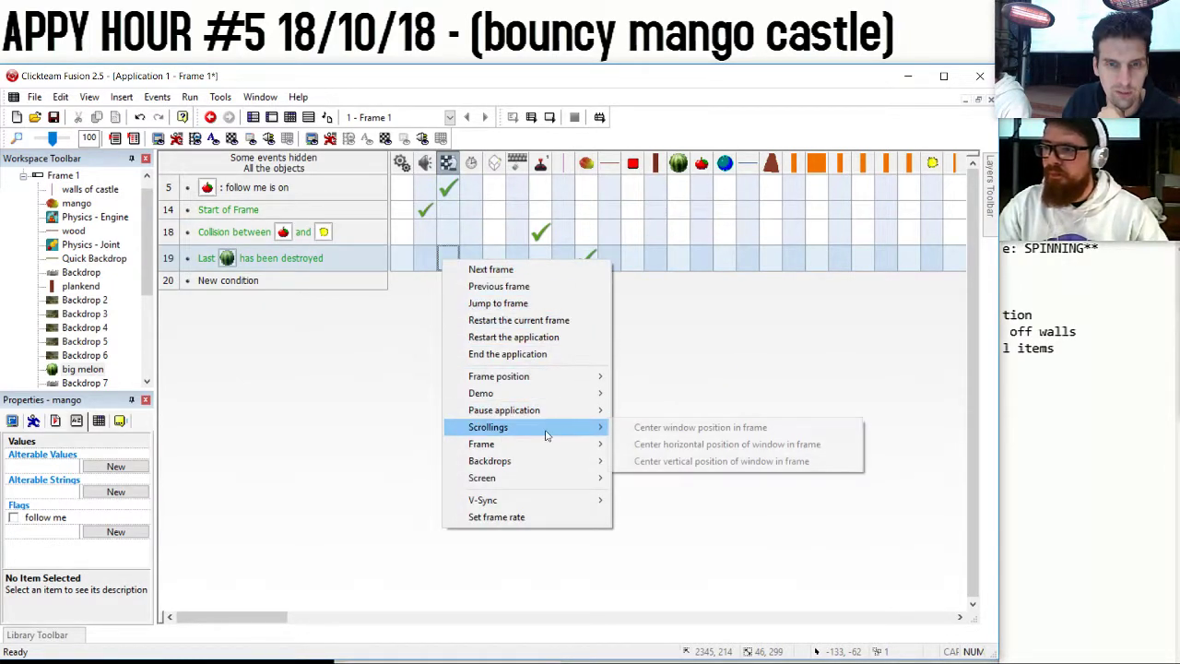
pyautogui.click(685, 427)
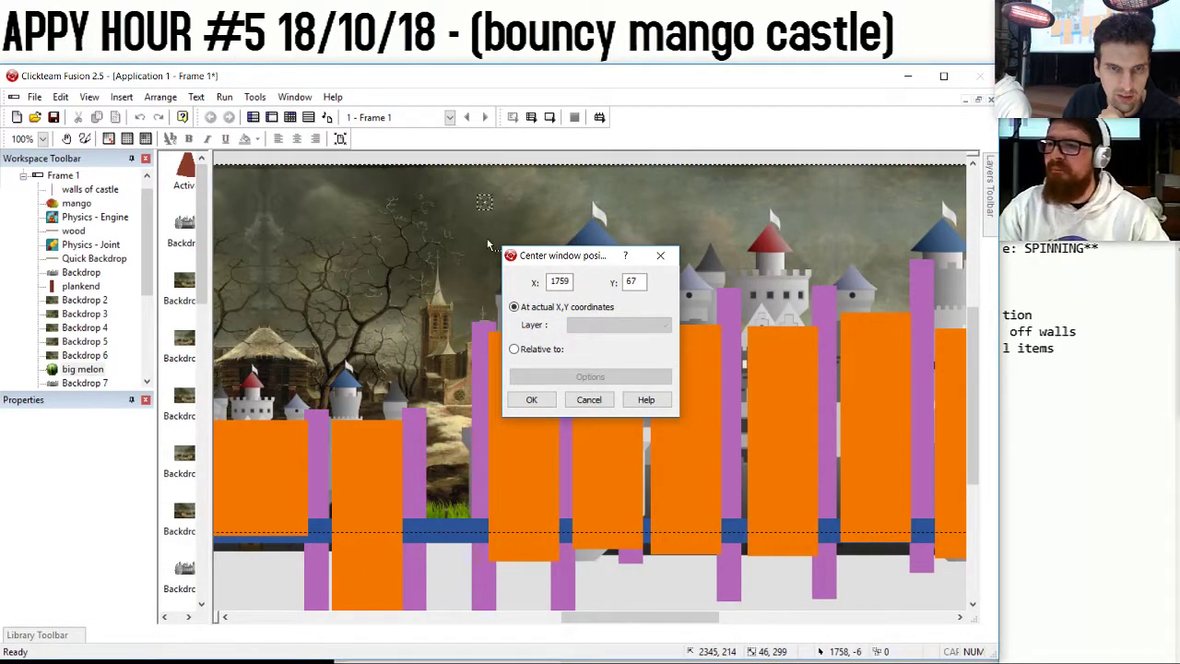
pyautogui.click(733, 399)
pyautogui.click(532, 400)
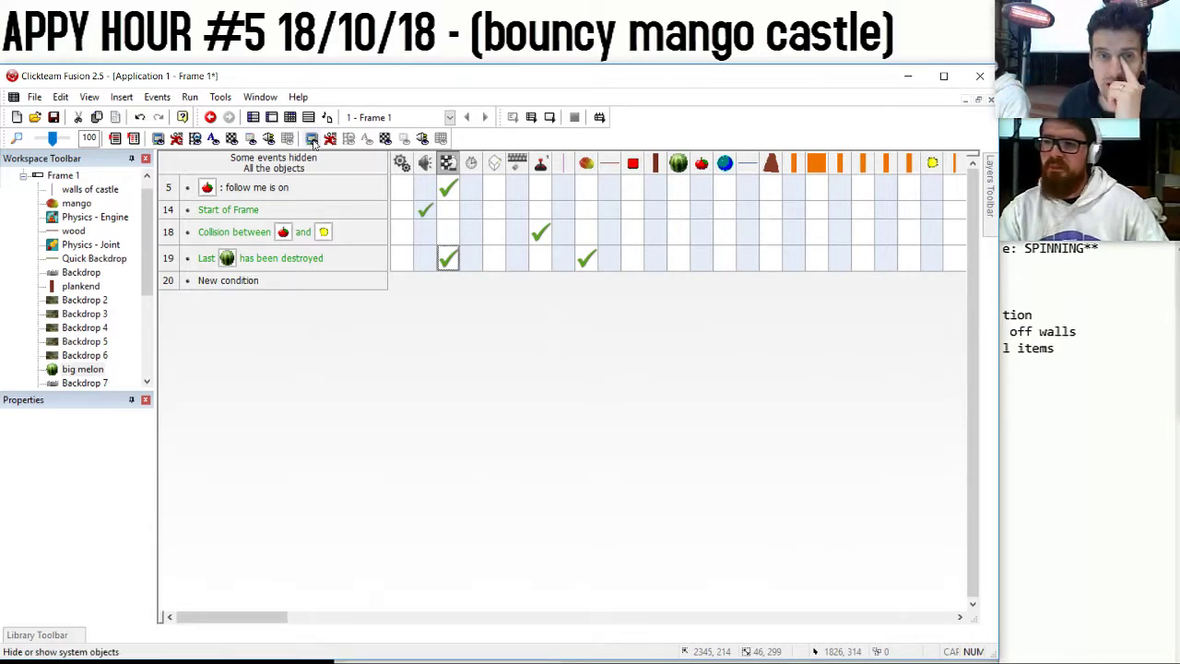
# Add an event for a collision between two Group.Good objects and make it destroy Group.Good.
pyautogui.moveTo(237, 236)
pyautogui.mouseDown()
pyautogui.moveTo(234, 286)
pyautogui.moveTo(265, 281)
pyautogui.moveTo(258, 233)
pyautogui.mouseUp()
pyautogui.moveTo(240, 288); pyautogui.dragTo(323, 286)
pyautogui.rightClick(708, 289)
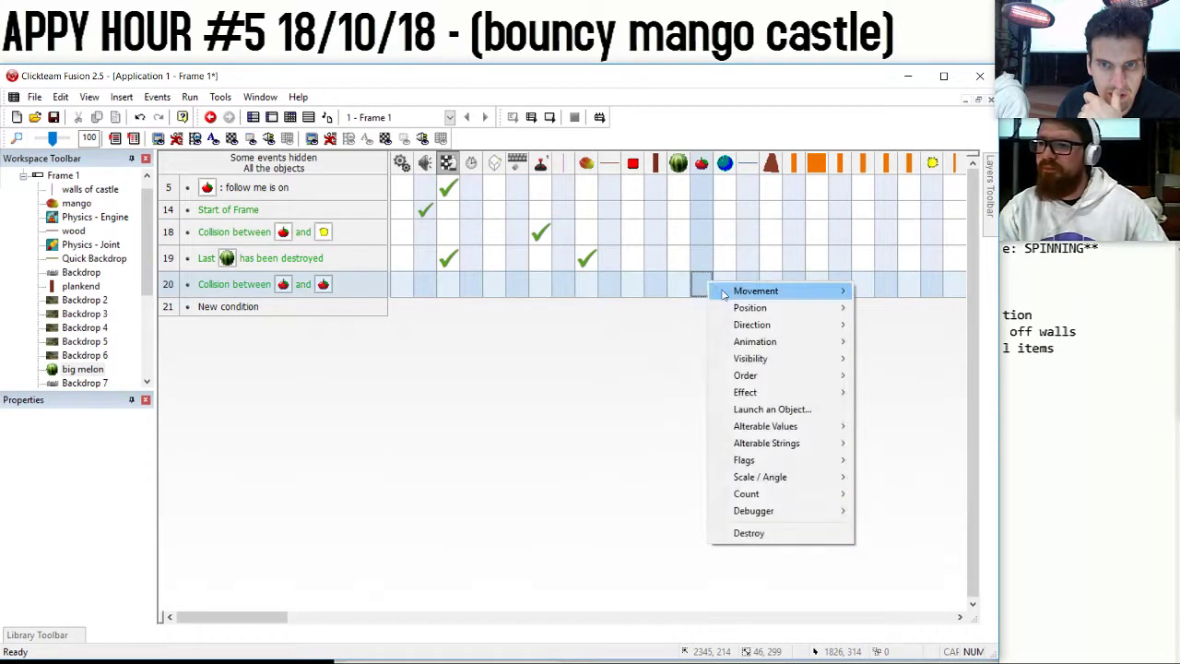
pyautogui.click(770, 535)
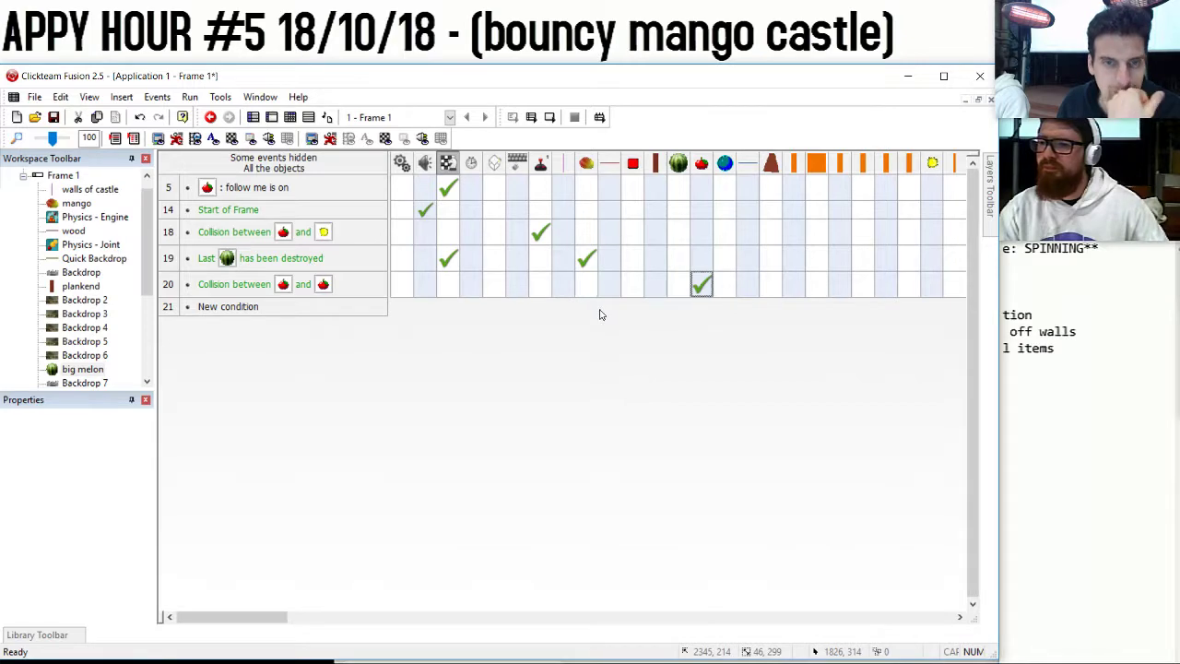
# Add an event condition that tests whether the number of "big melon" objects equals 0.
pyautogui.click(244, 306)
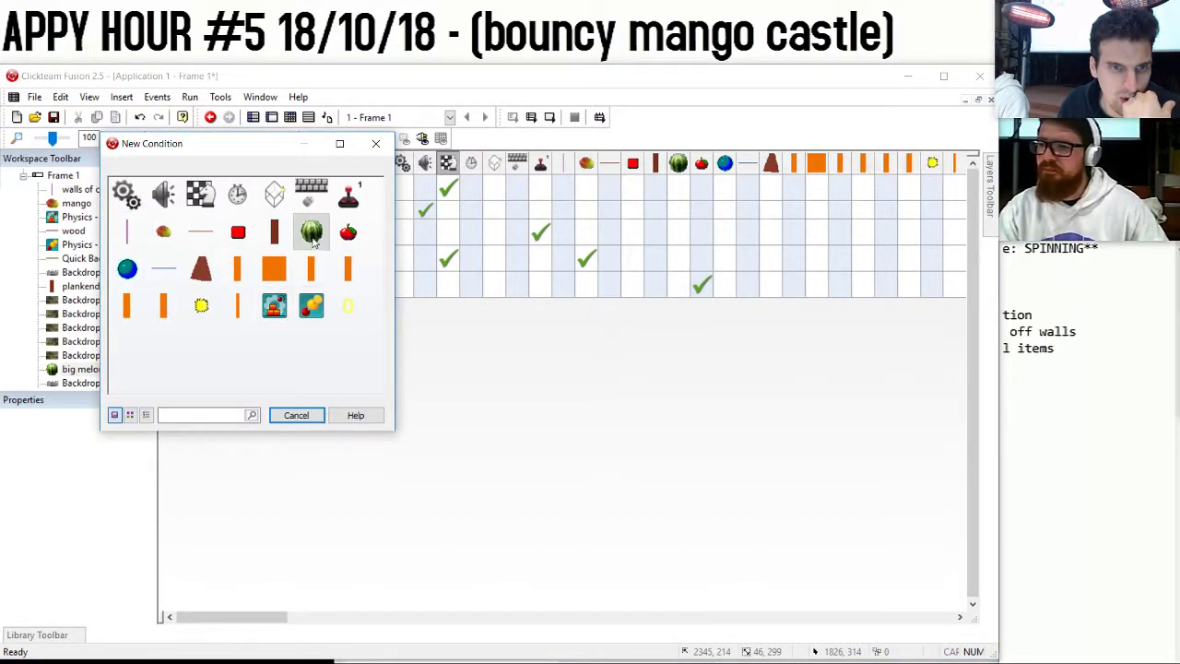
pyautogui.click(314, 237)
pyautogui.moveTo(410, 368)
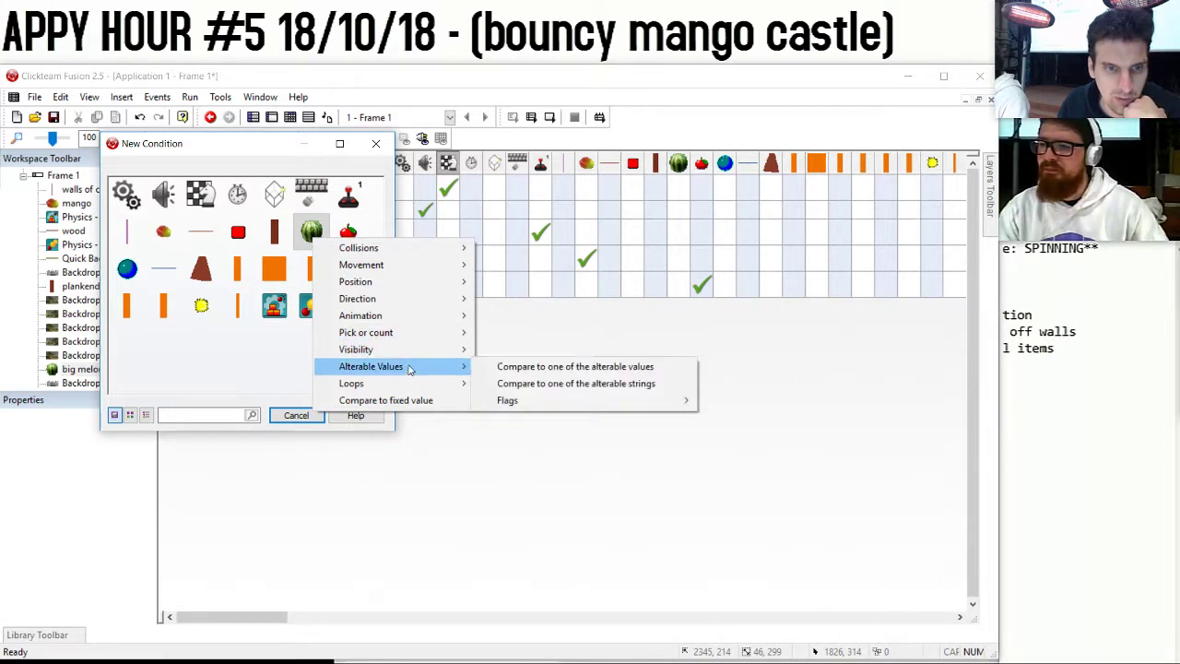
pyautogui.moveTo(369, 333)
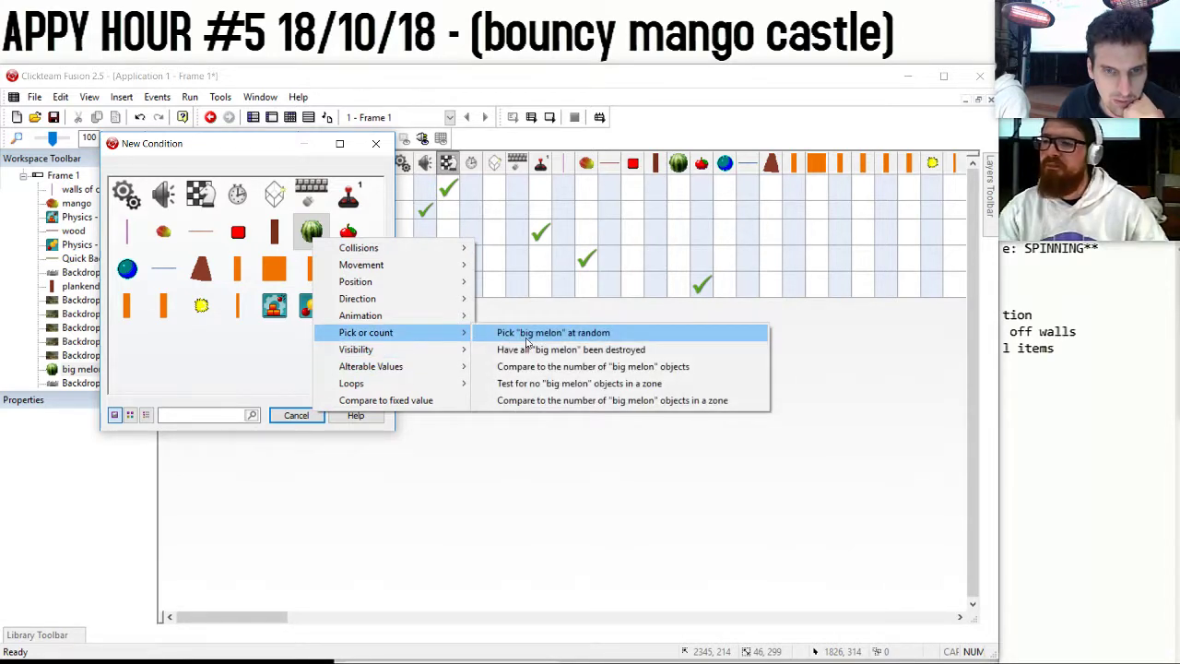
pyautogui.click(567, 366)
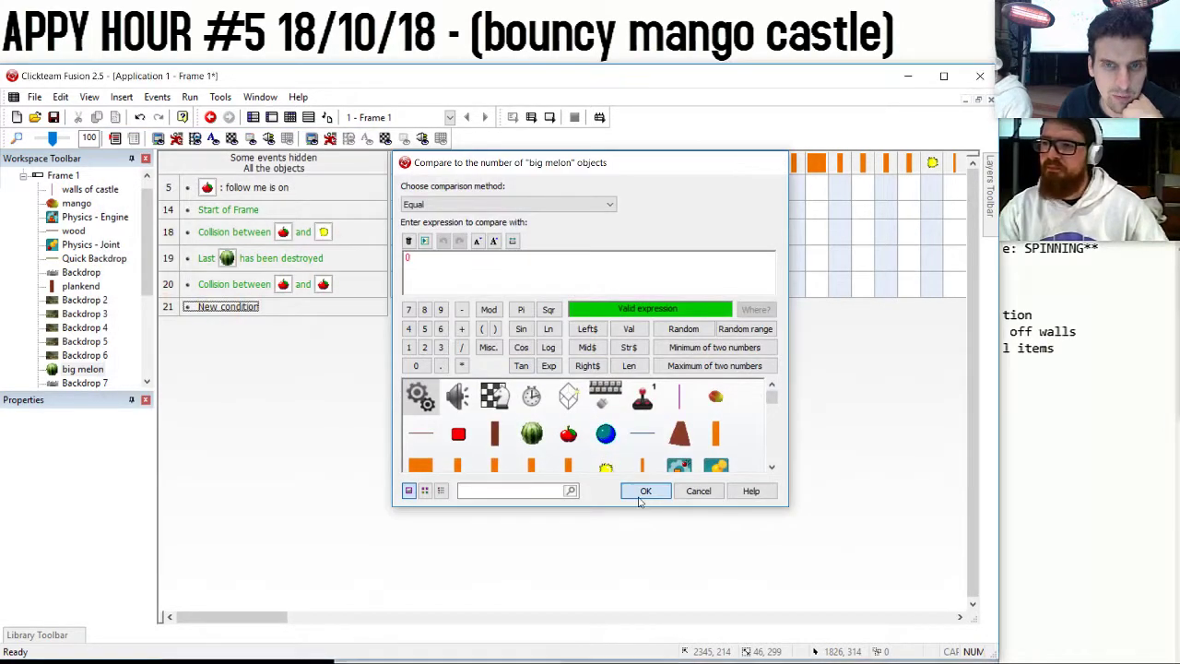
pyautogui.click(640, 490)
# Insert a condition for the user clicking with the left mouse button and place it above the zero-melons condition.
pyautogui.rightClick(212, 312)
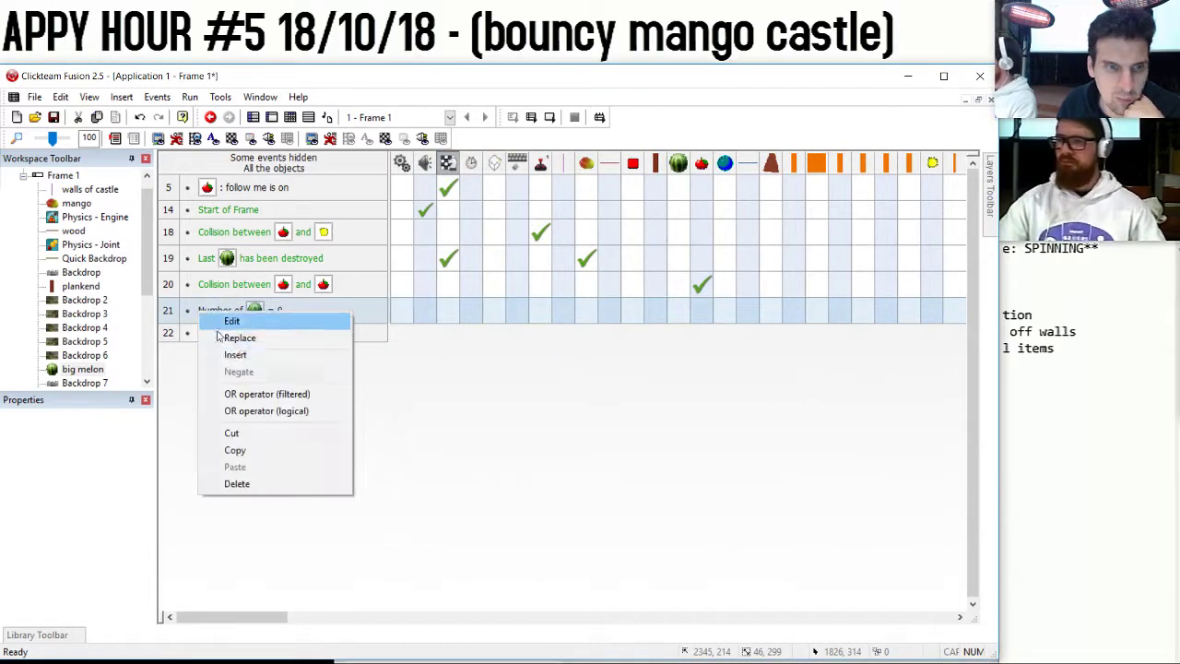
pyautogui.click(257, 358)
pyautogui.click(311, 190)
pyautogui.moveTo(355, 217)
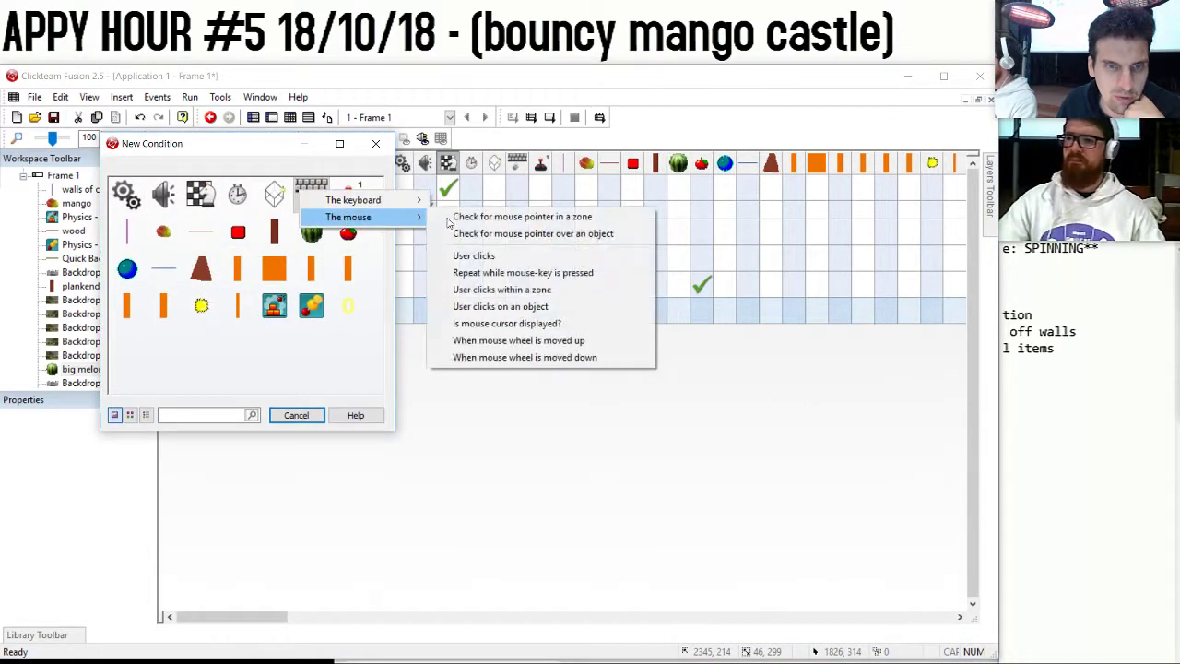
pyautogui.click(474, 255)
pyautogui.click(92, 291)
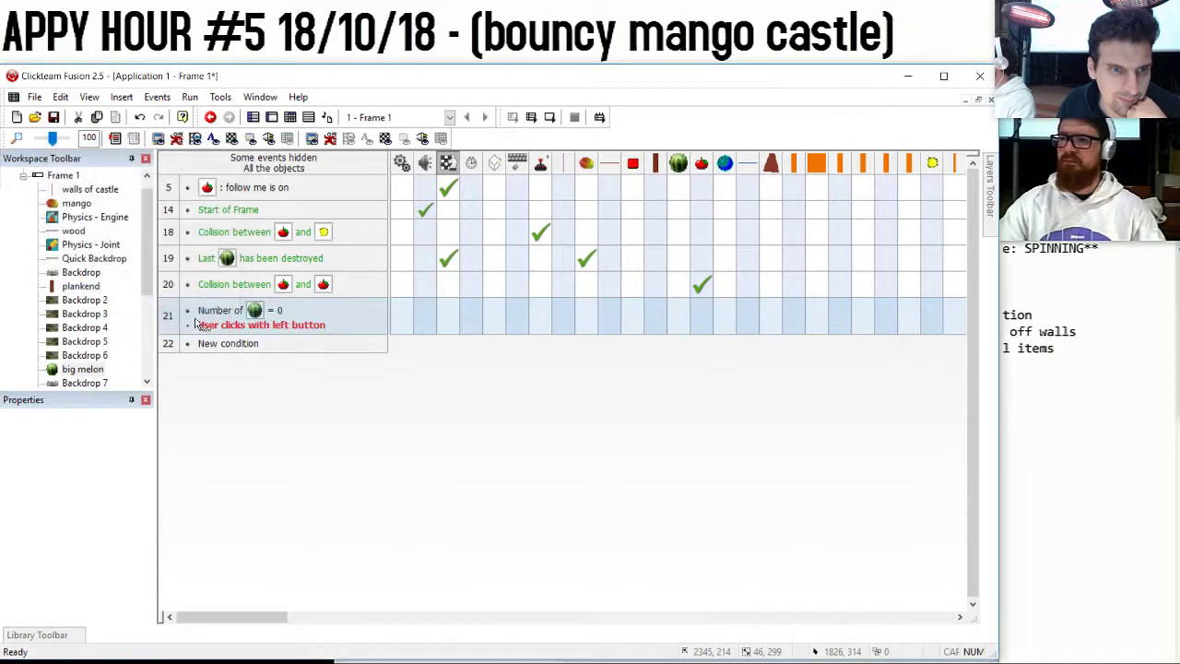
# Make the left-button-click event with zero melons restart the application.
pyautogui.rightClick(685, 319)
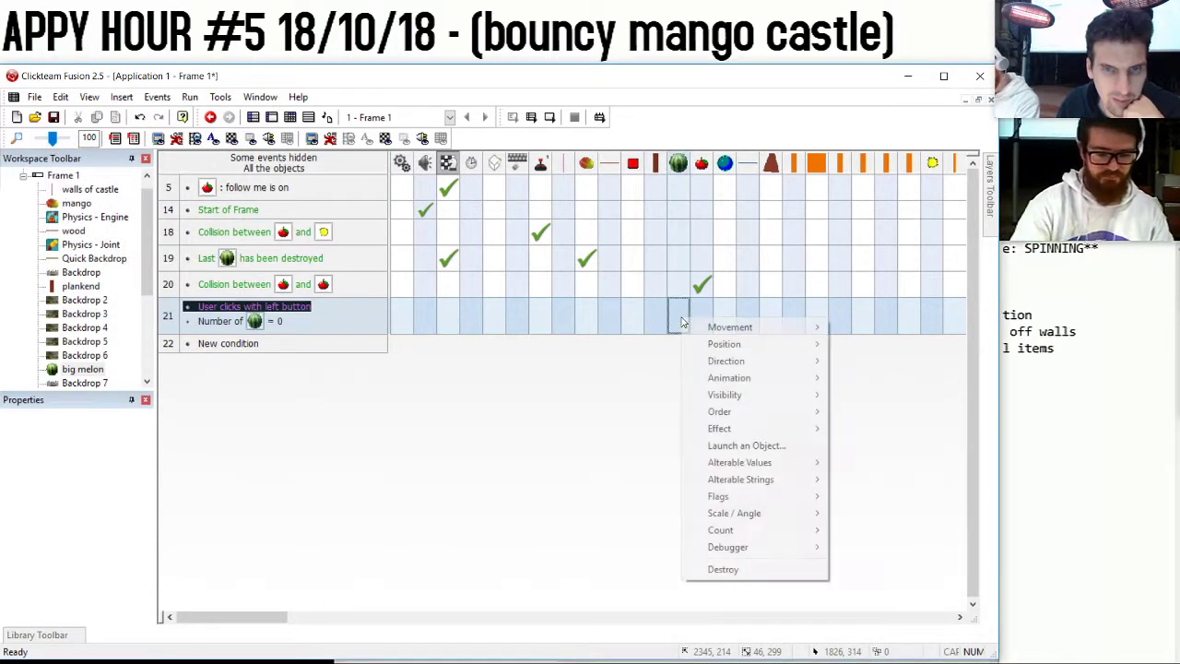
pyautogui.rightClick(464, 323)
pyautogui.rightClick(446, 328)
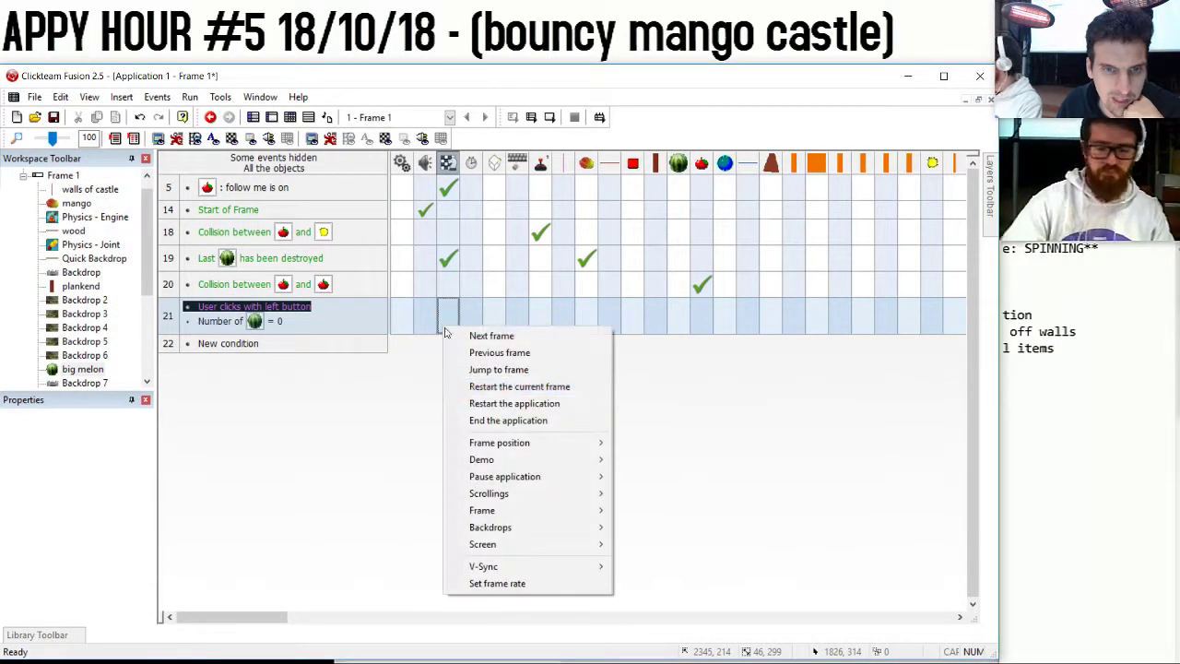
pyautogui.click(523, 406)
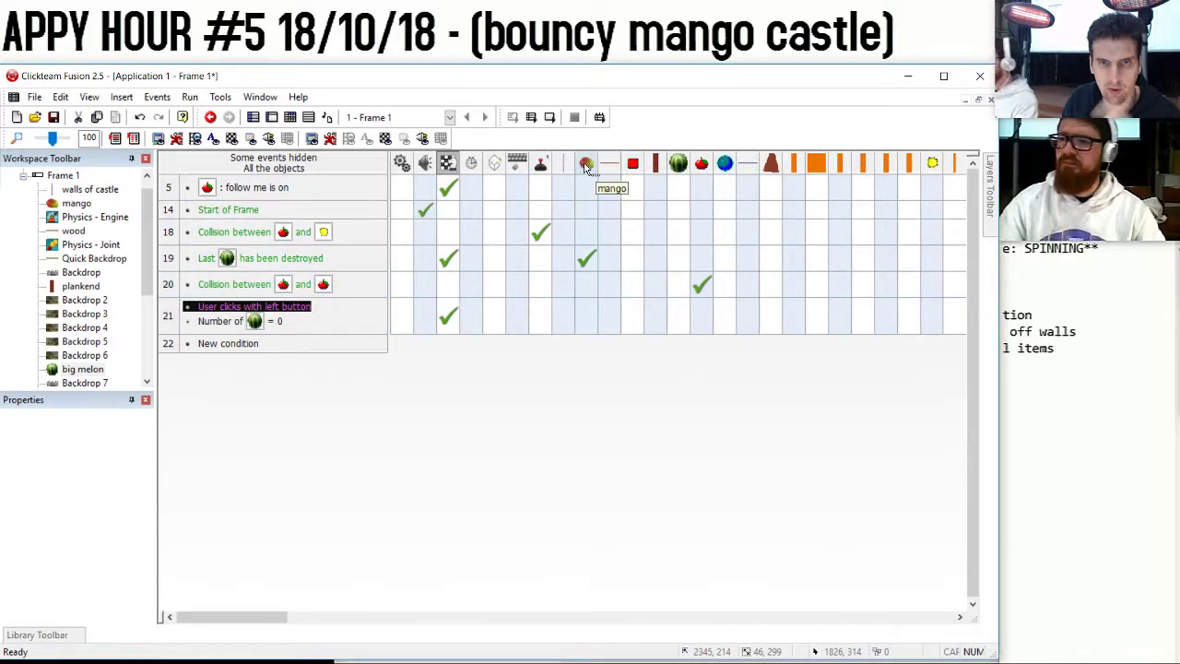
# Filter the events by the floor and mango objects, and remove the mango's Stop torque and Stop force actions from the "respawn" timer event.
pyautogui.hotkey('ctrl', 'm')
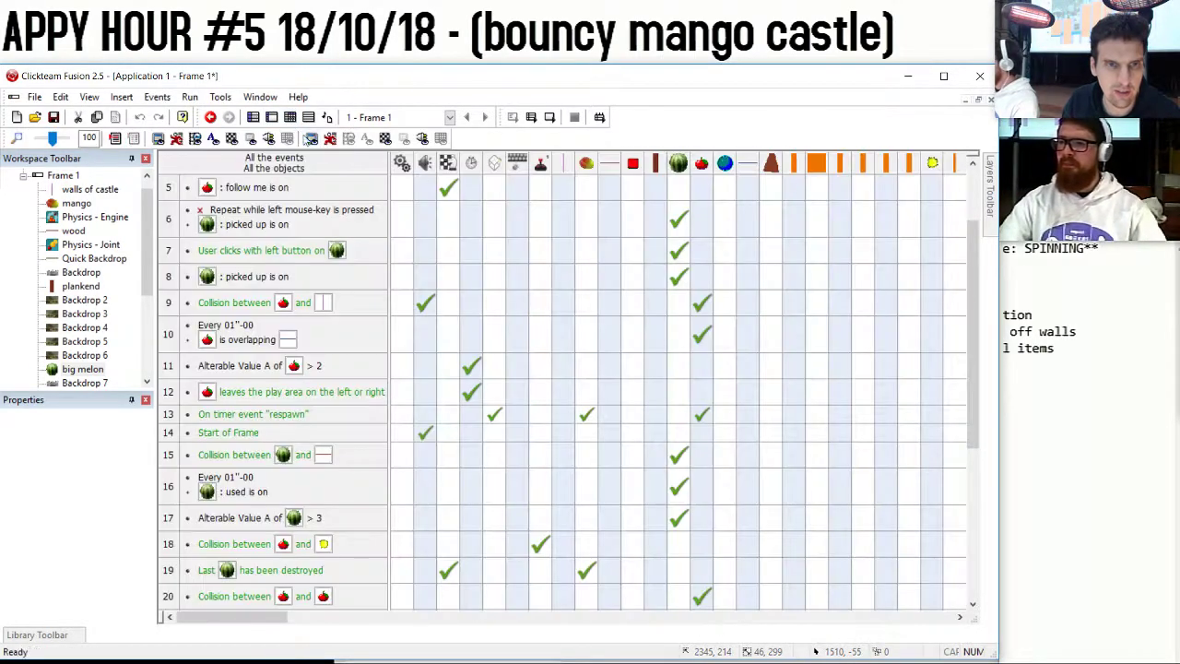
pyautogui.click(289, 118)
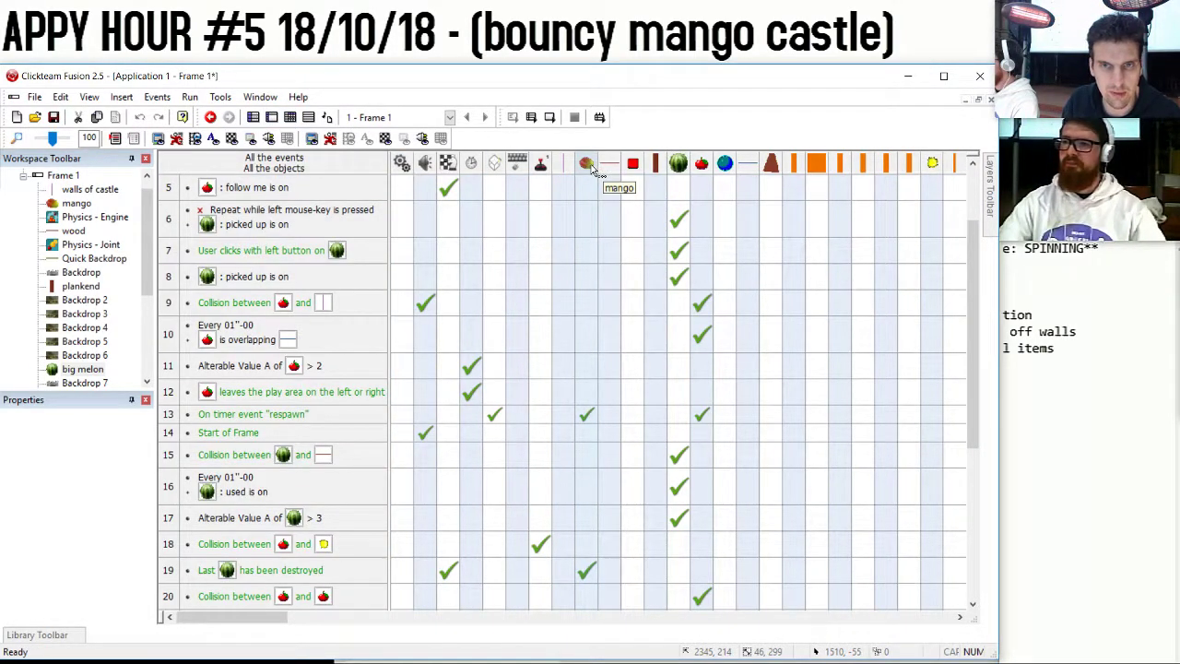
pyautogui.click(587, 164)
pyautogui.click(748, 163)
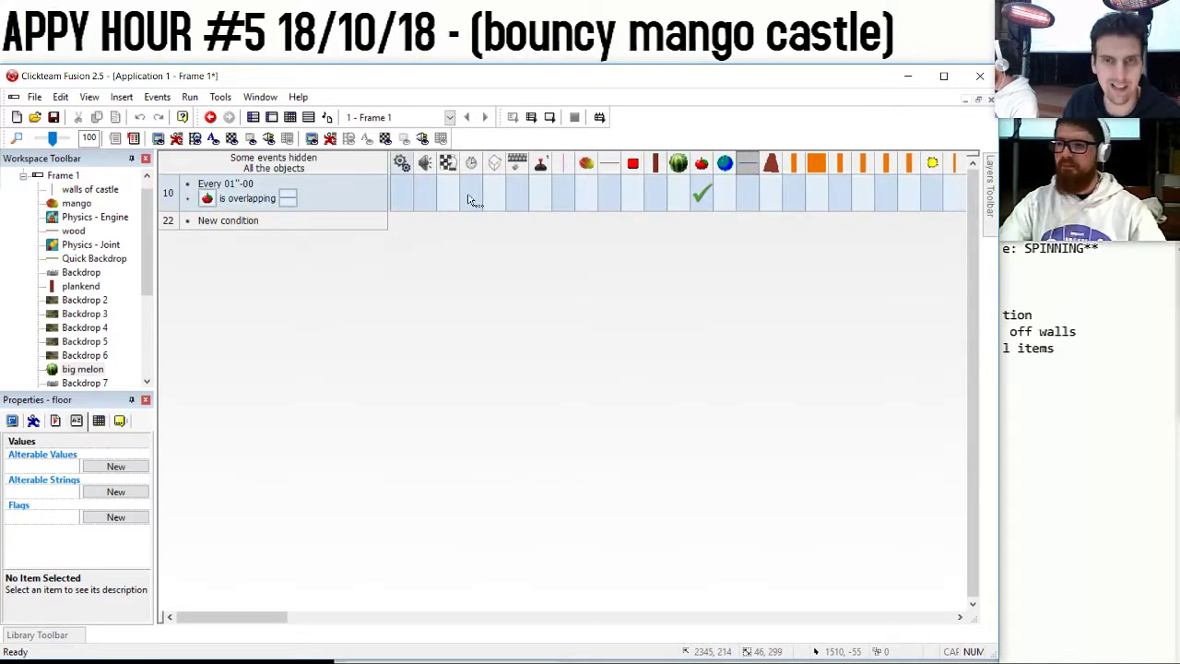
pyautogui.moveTo(700, 205)
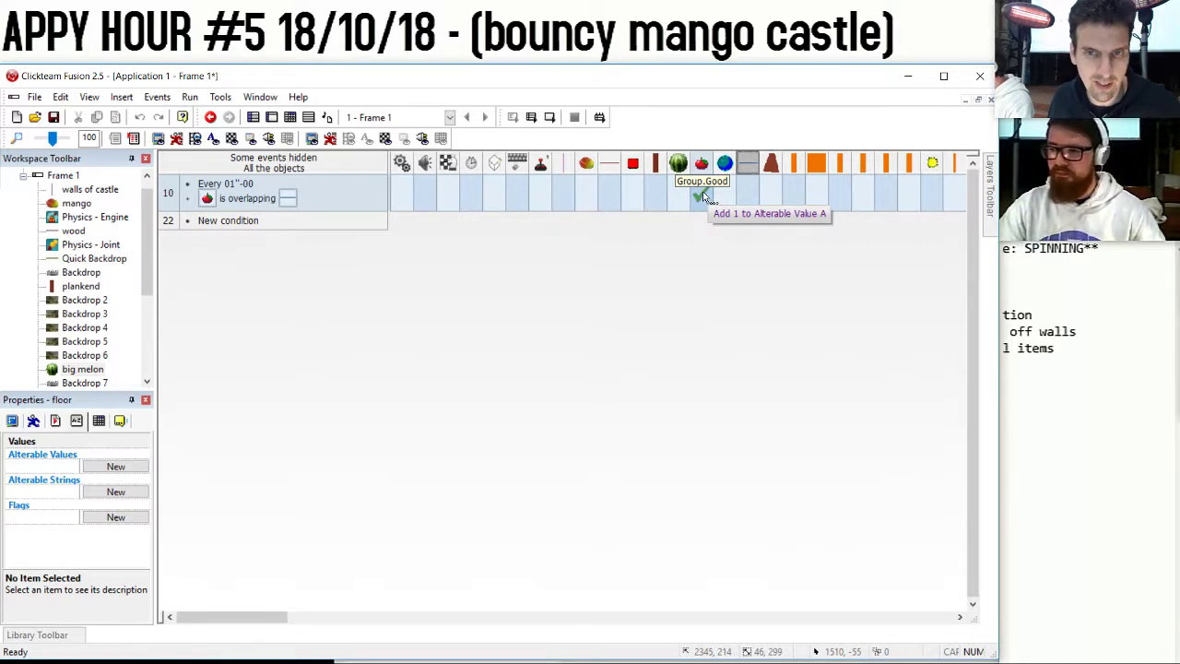
pyautogui.click(590, 170)
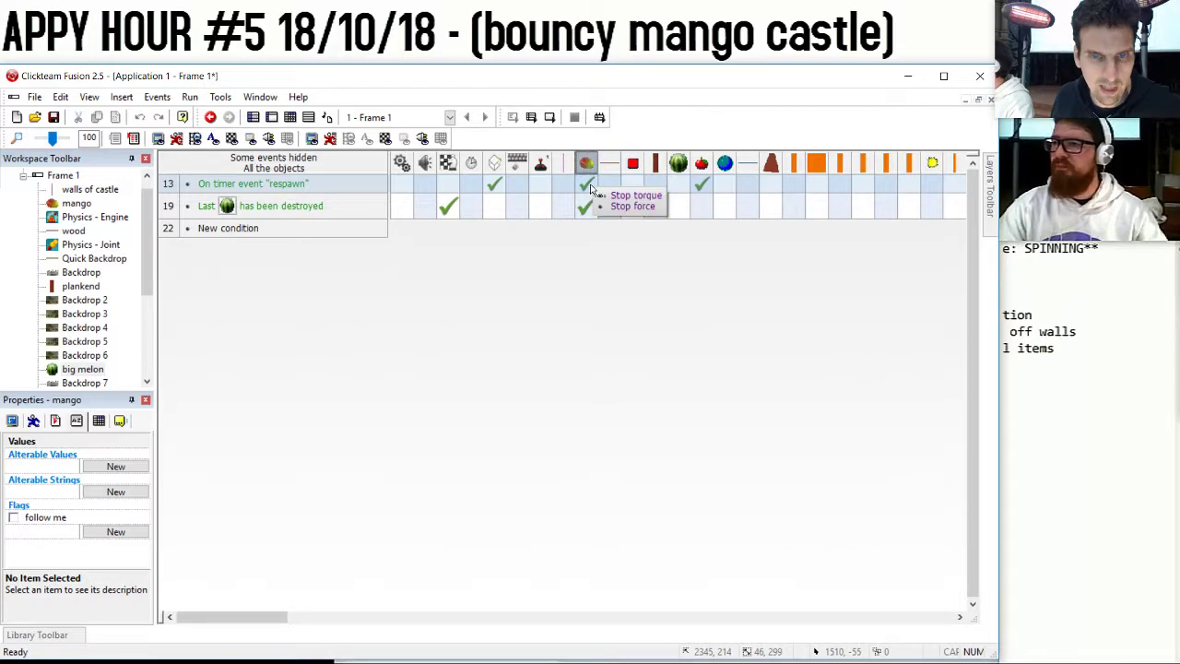
pyautogui.moveTo(583, 189); pyautogui.dragTo(221, 187)
# Replace the Group.Good Destroy action in the "respawn" timer event with one that sets the "follow me" flag off.
pyautogui.click(219, 184)
pyautogui.doubleClick(457, 182)
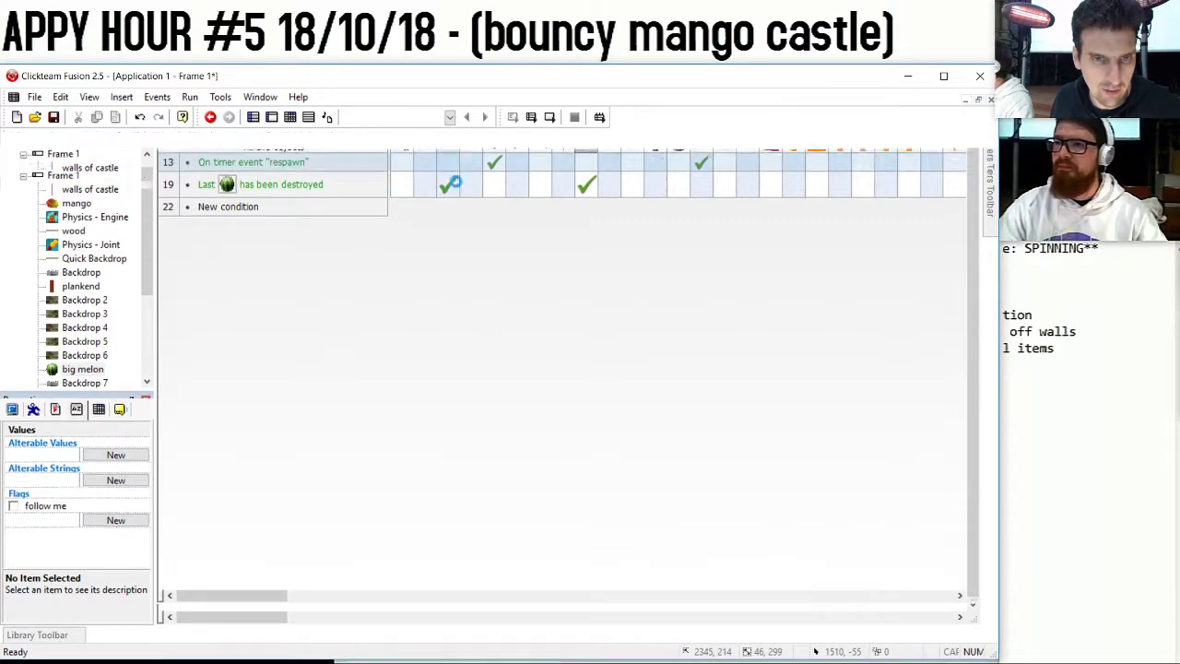
pyautogui.rightClick(190, 168)
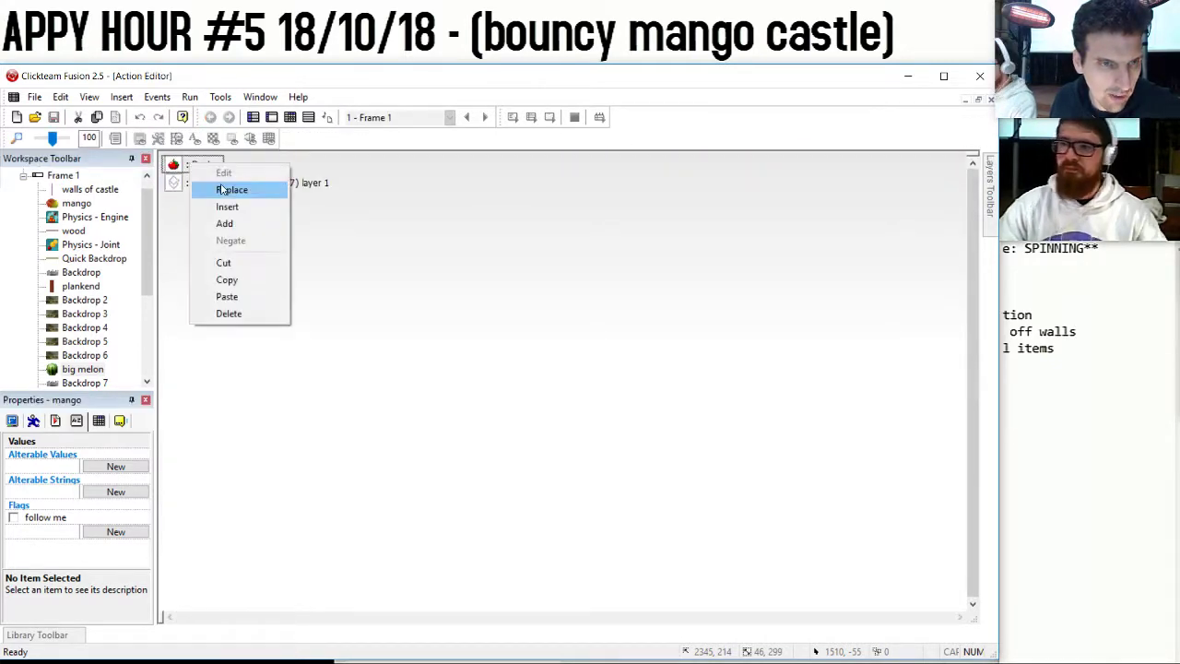
pyautogui.click(230, 190)
pyautogui.click(350, 235)
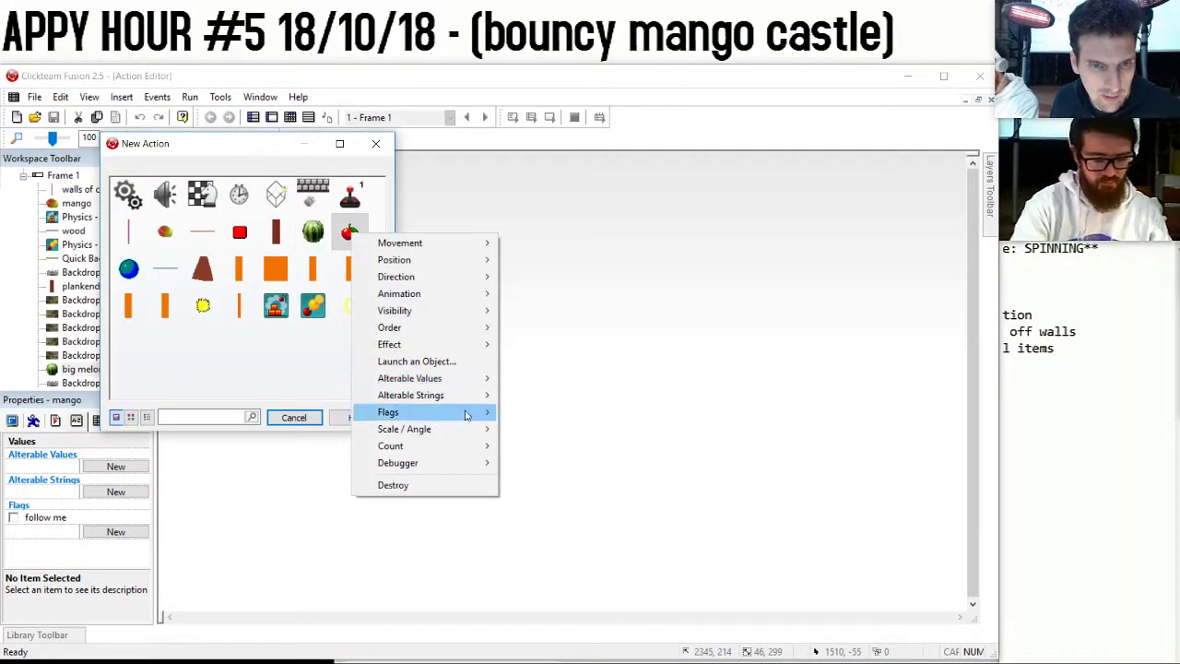
pyautogui.moveTo(464, 388)
pyautogui.moveTo(470, 413)
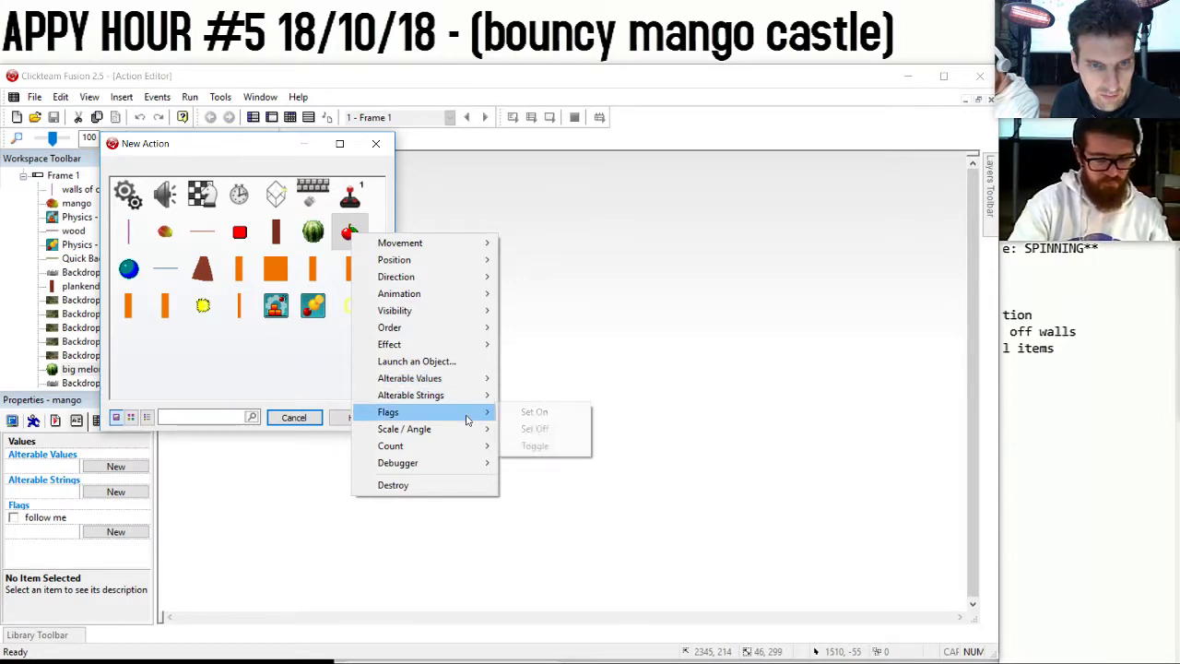
pyautogui.click(540, 429)
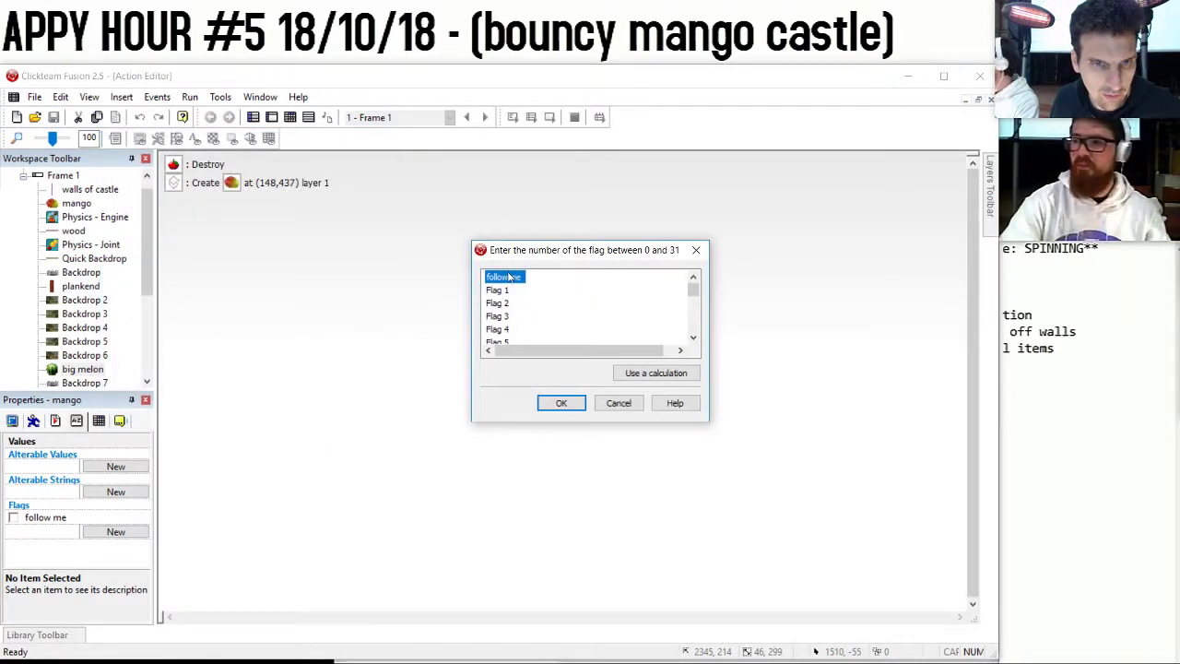
pyautogui.doubleClick(510, 279)
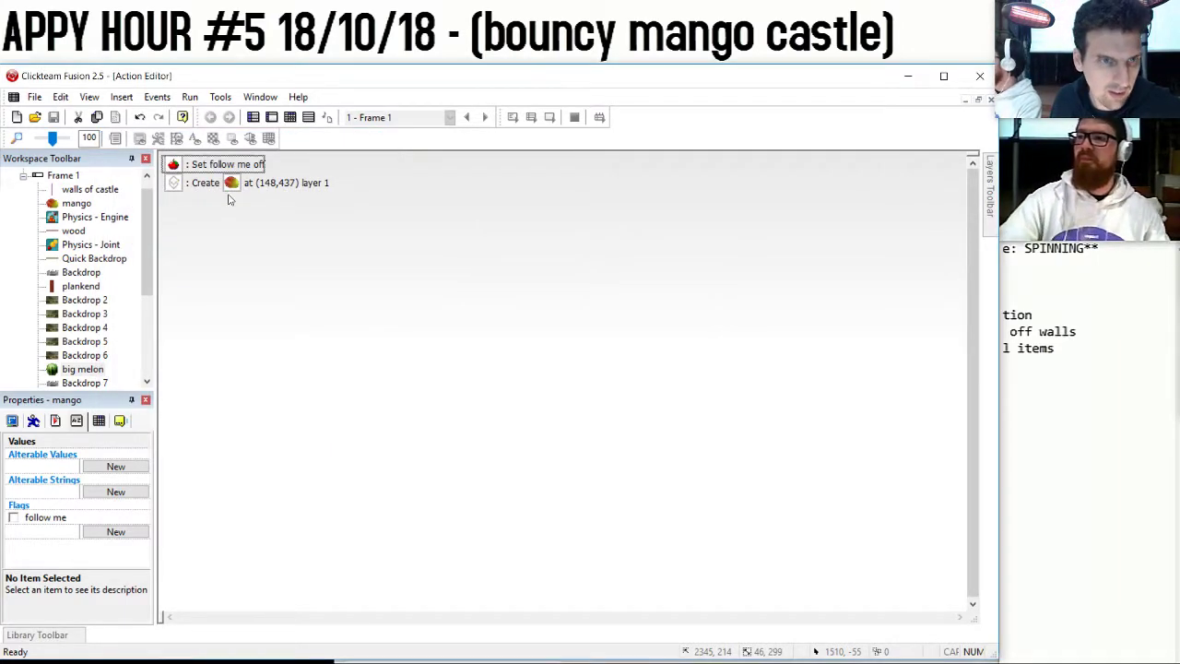
pyautogui.click(268, 126)
# Run the application to test the changed game events, close the test window and return to the event list.
pyautogui.click(269, 120)
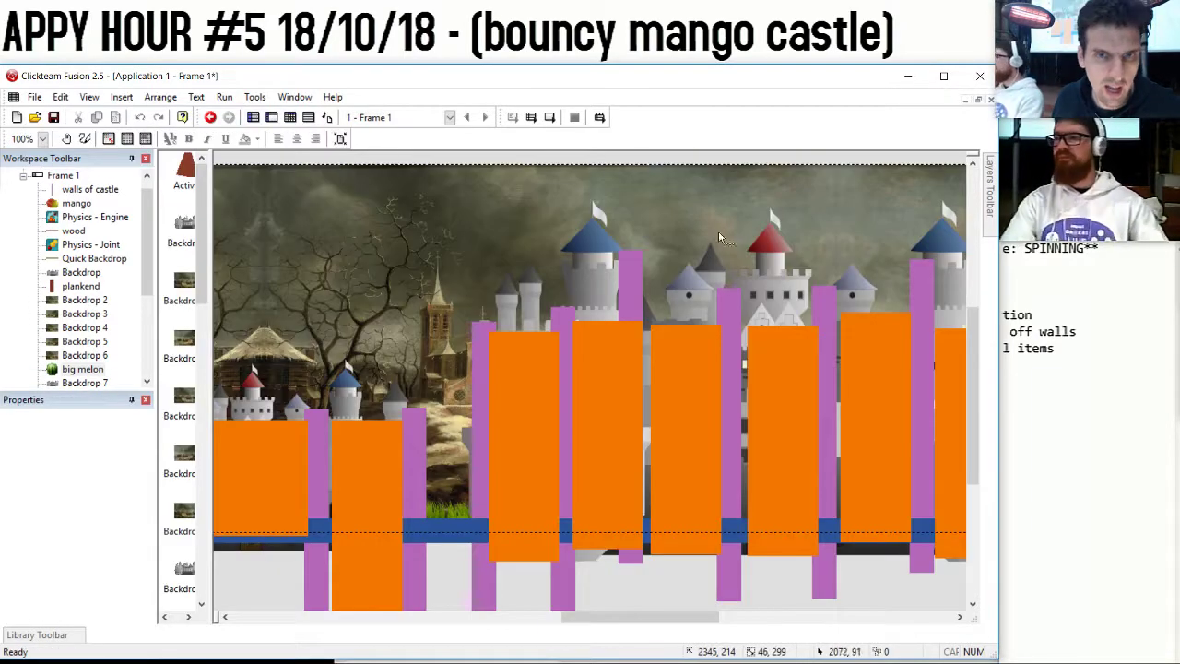
pyautogui.click(224, 96)
pyautogui.click(235, 132)
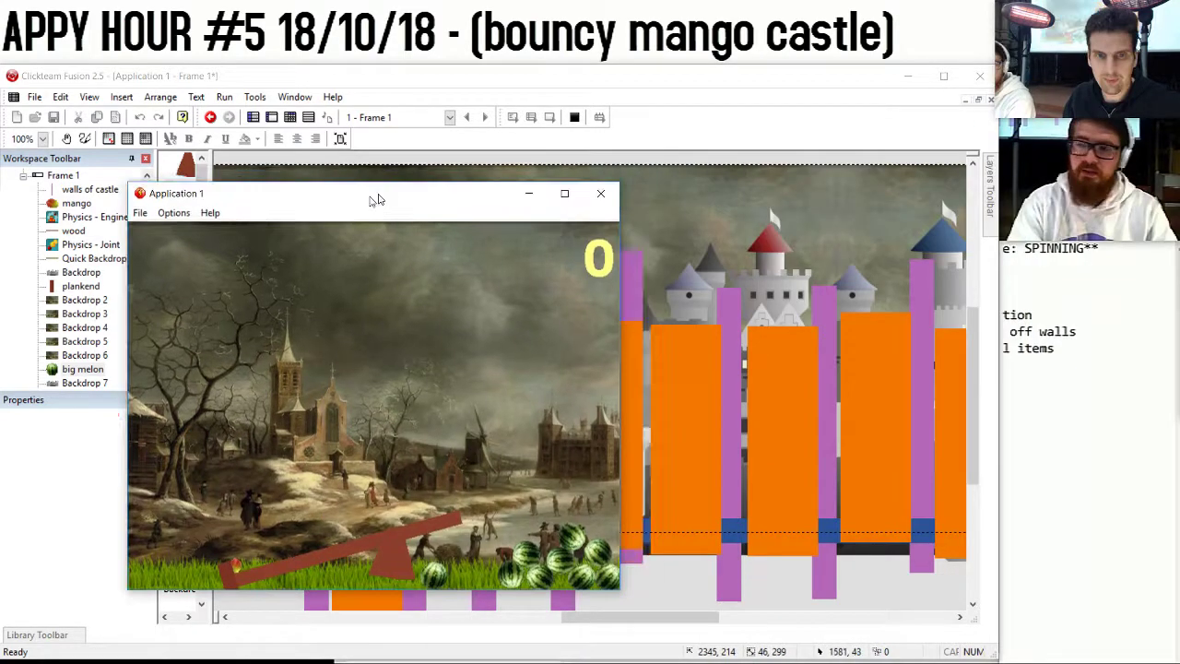
pyautogui.moveTo(376, 200); pyautogui.dragTo(413, 186)
pyautogui.click(637, 181)
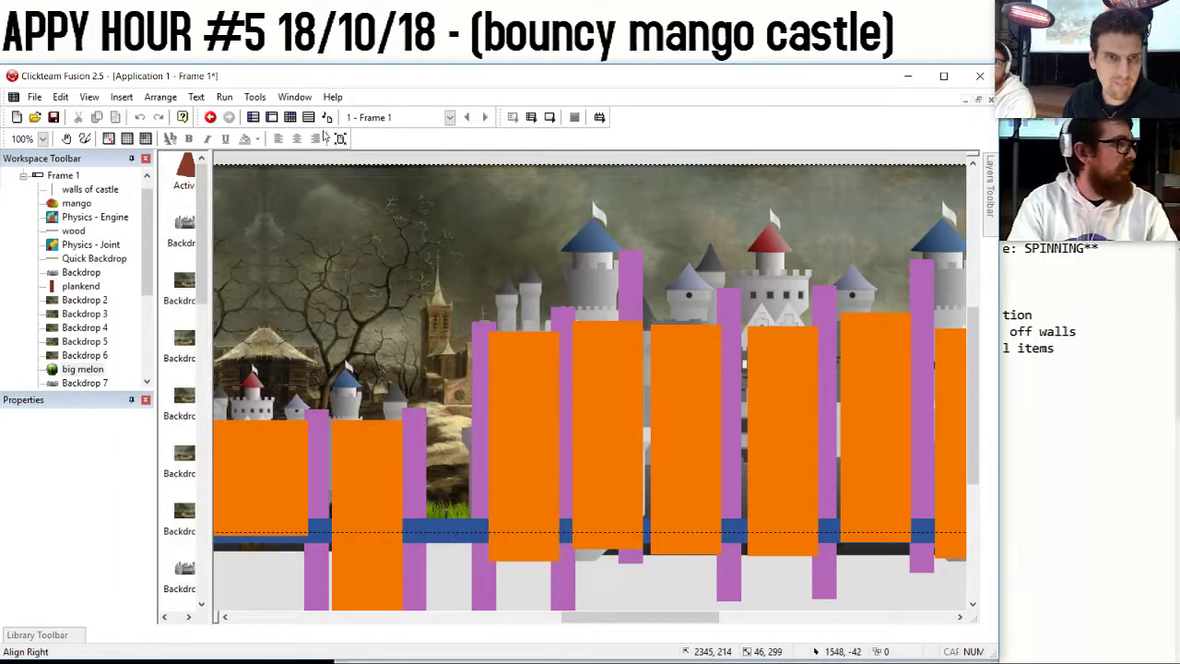
pyautogui.click(291, 118)
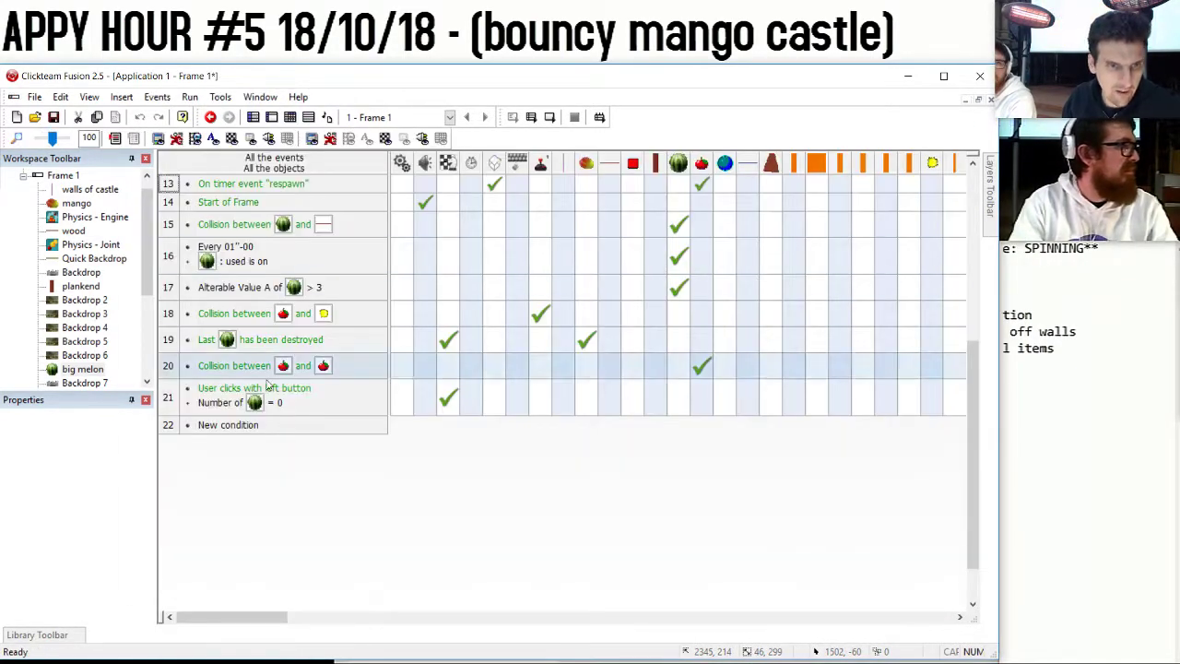
# Replace the sample played by the Start of Frame event with the file fun background.mp3.
pyautogui.click(427, 203)
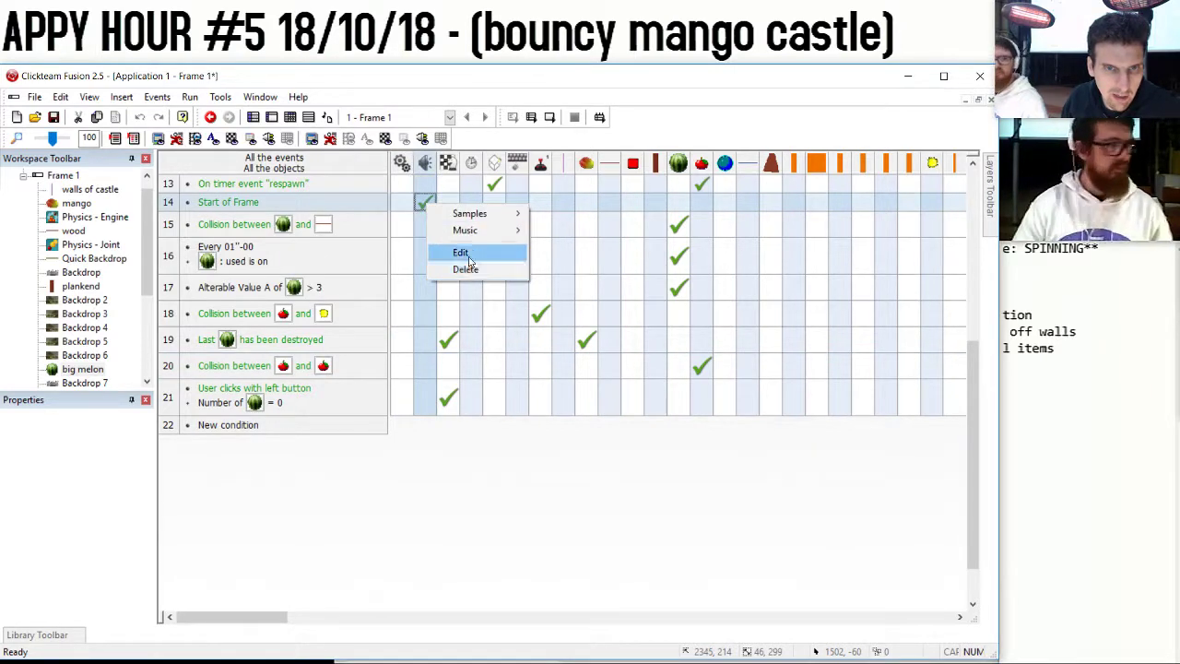
pyautogui.click(456, 250)
pyautogui.click(503, 470)
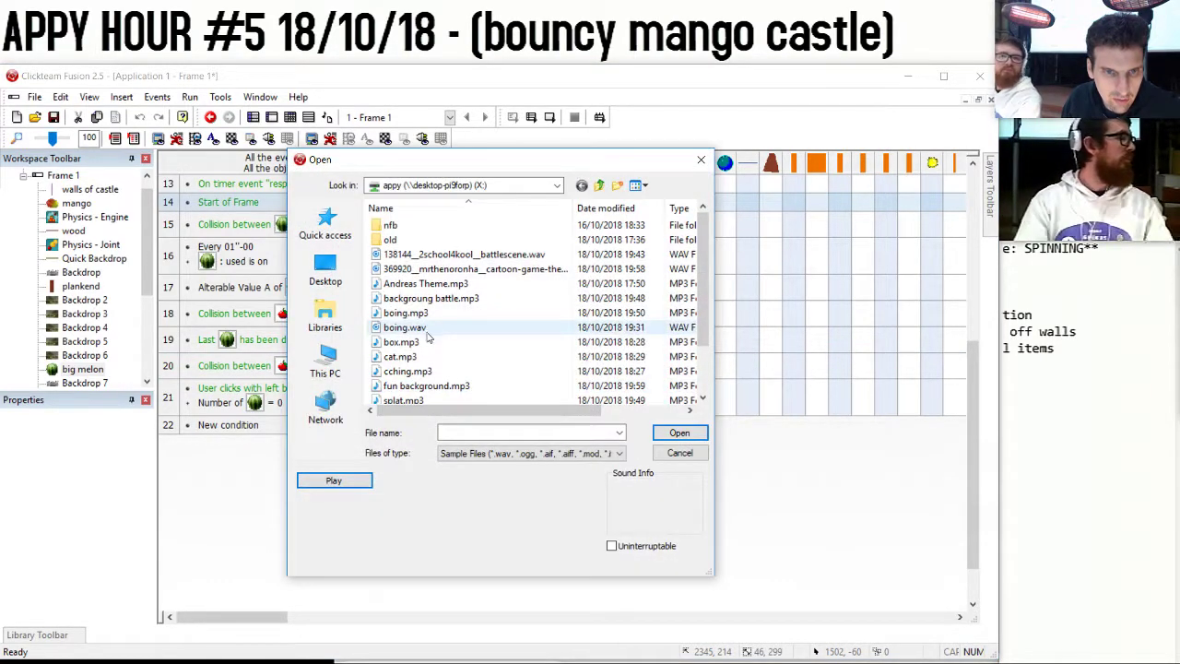
pyautogui.scroll(-1, 437, 338)
pyautogui.doubleClick(430, 343)
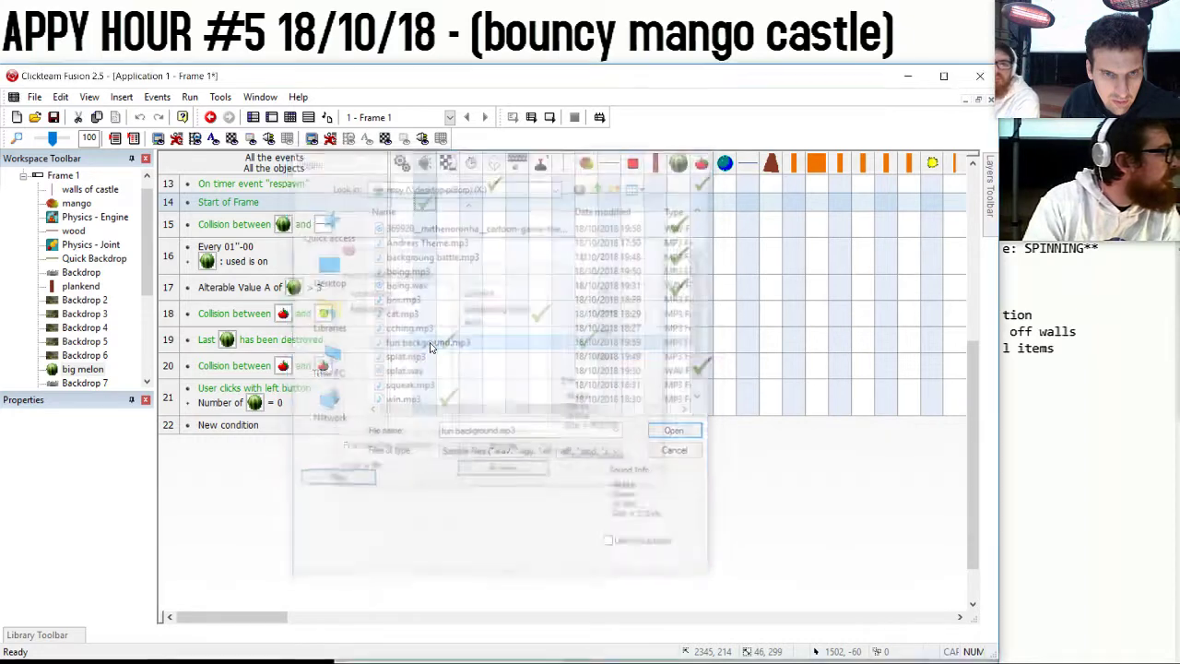
pyautogui.click(318, 474)
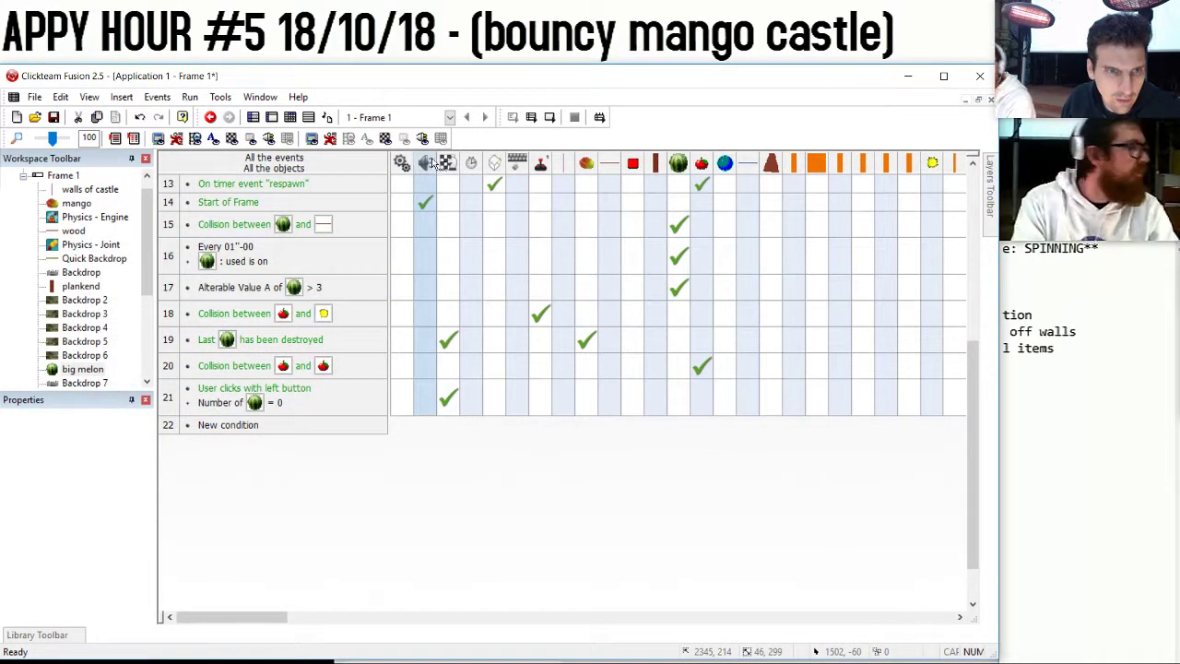
# Filter the events by Group.Good and preview the splat sample used in the Group.Good collision with the castle walls.
pyautogui.click(587, 164)
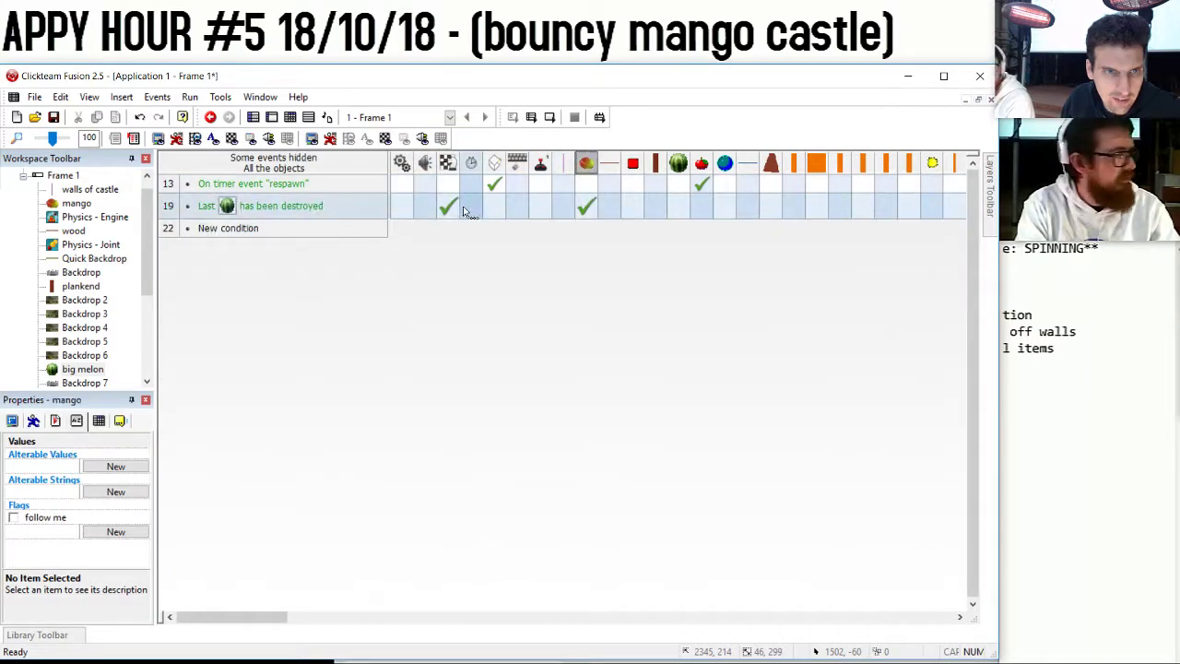
pyautogui.click(701, 163)
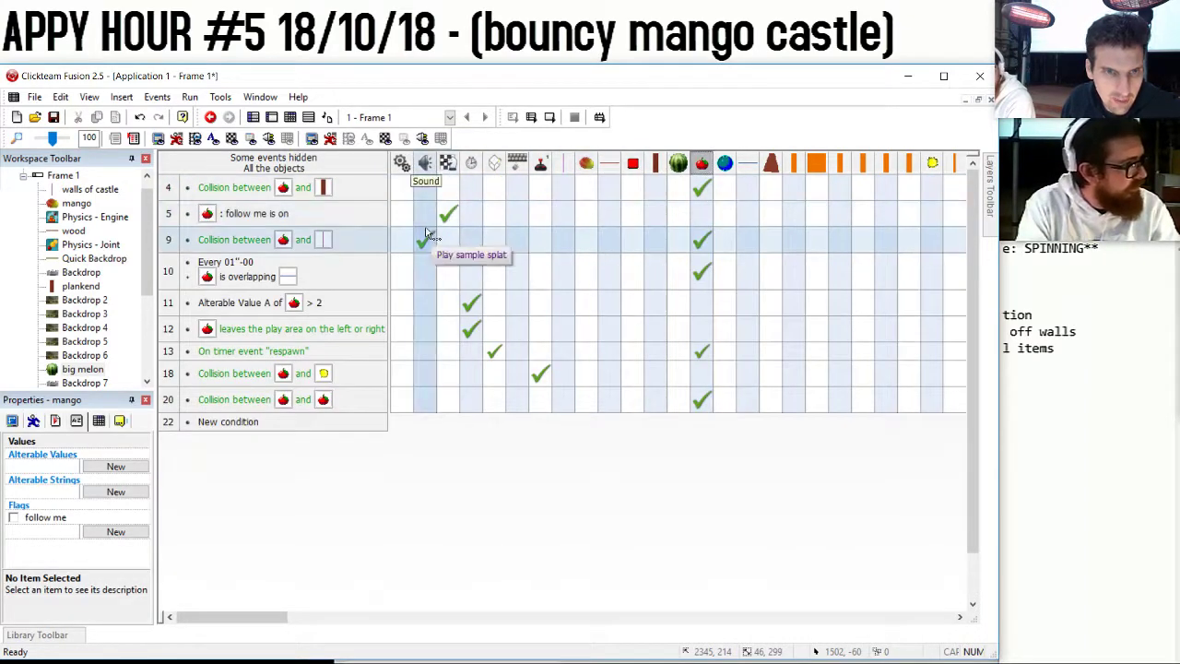
pyautogui.click(425, 236)
pyautogui.click(476, 286)
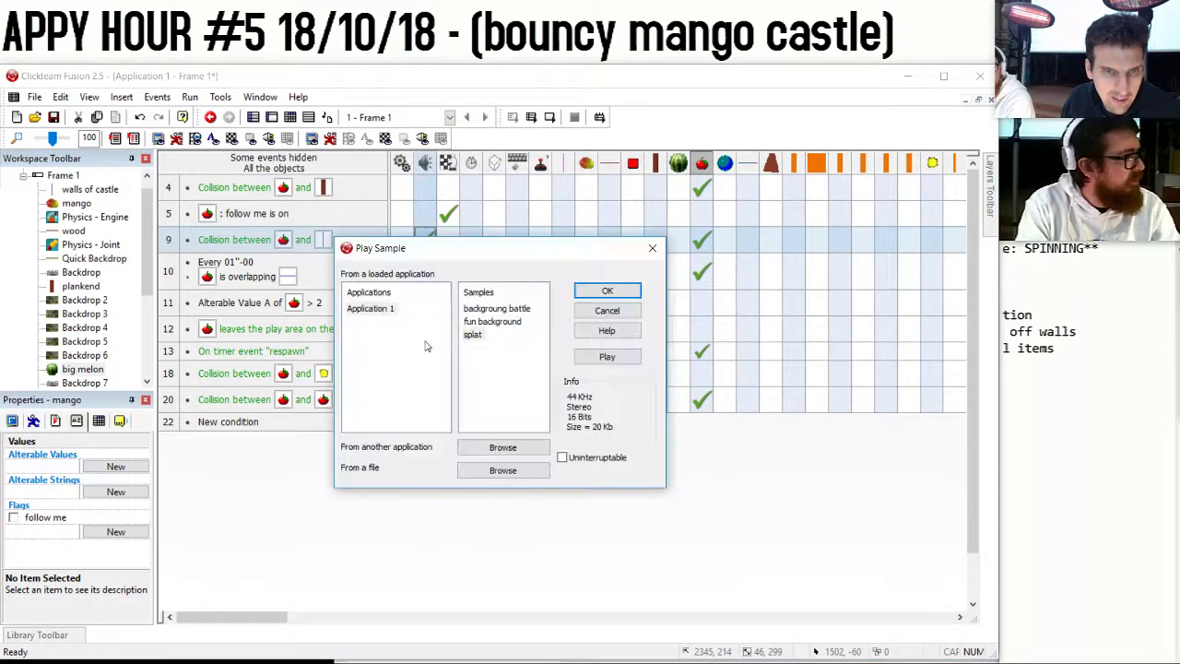
pyautogui.click(472, 333)
pyautogui.click(608, 357)
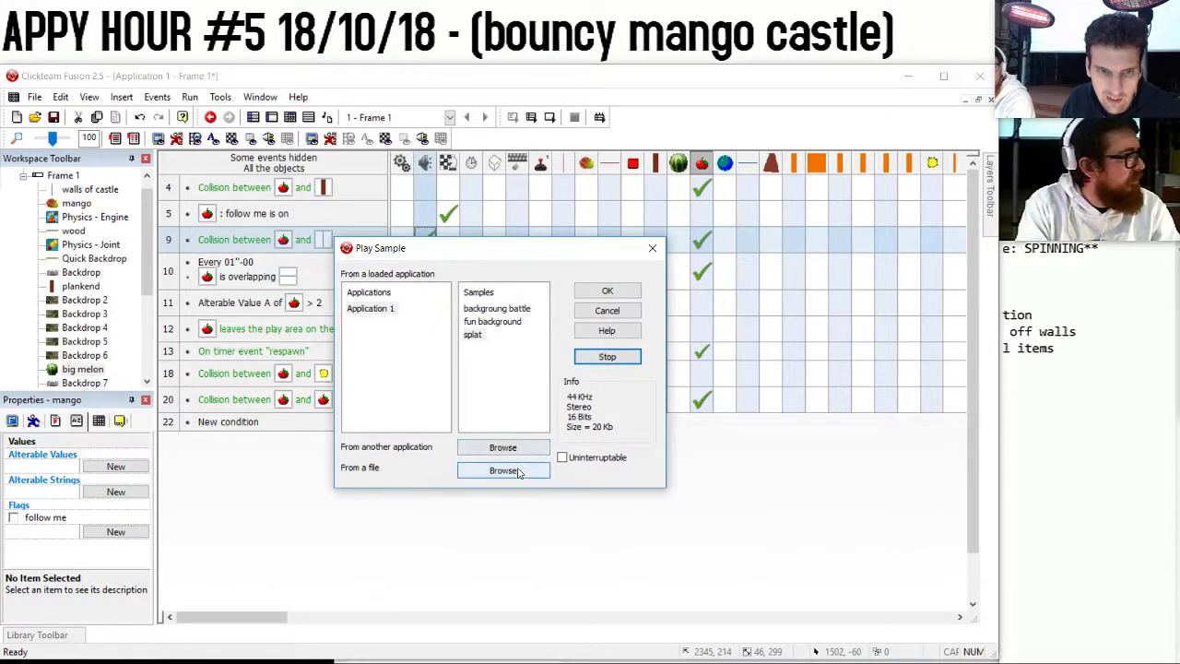
pyautogui.click(607, 357)
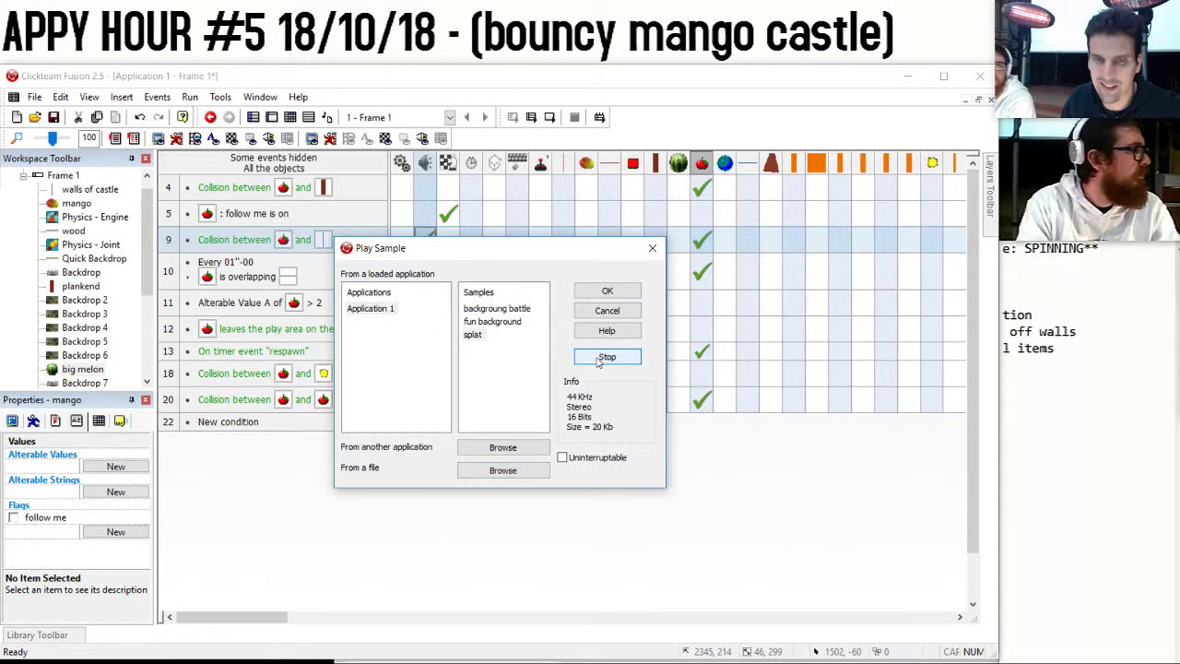
pyautogui.click(601, 359)
pyautogui.click(601, 359)
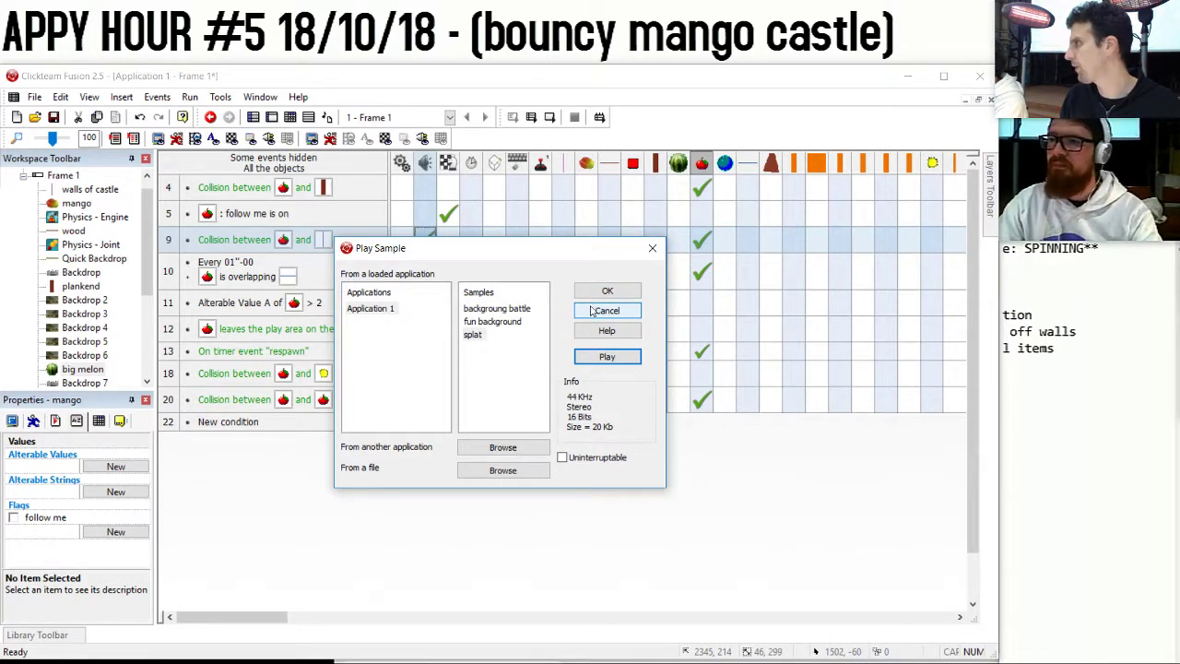
# Load another splat sound file for the Group.Good wall-collision event and copy that sound action to the Group.Good with Group.Good collision event.
pyautogui.click(502, 470)
pyautogui.scroll(-2, 475, 360)
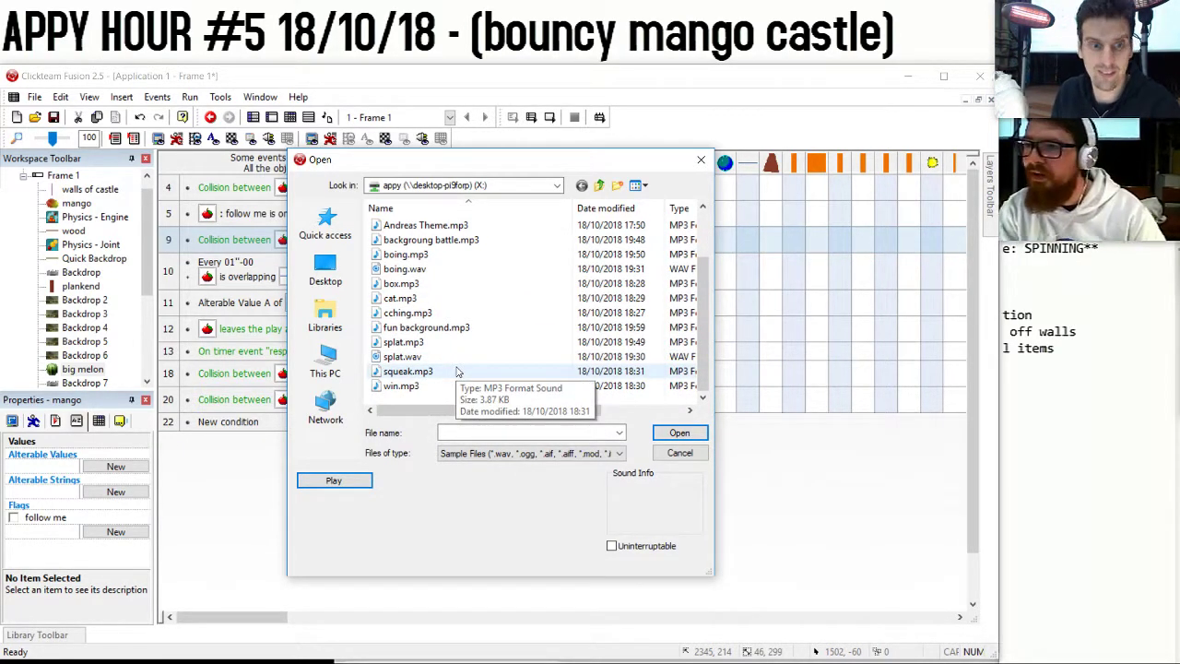
pyautogui.doubleClick(442, 387)
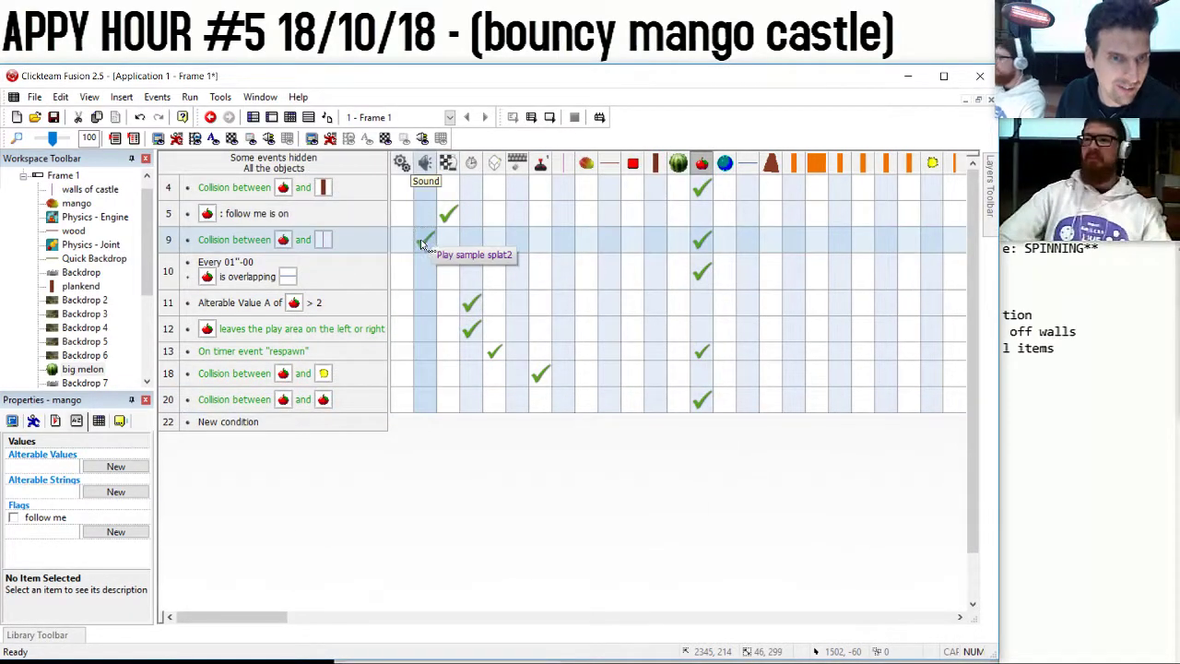
pyautogui.moveTo(421, 244); pyautogui.dragTo(426, 400)
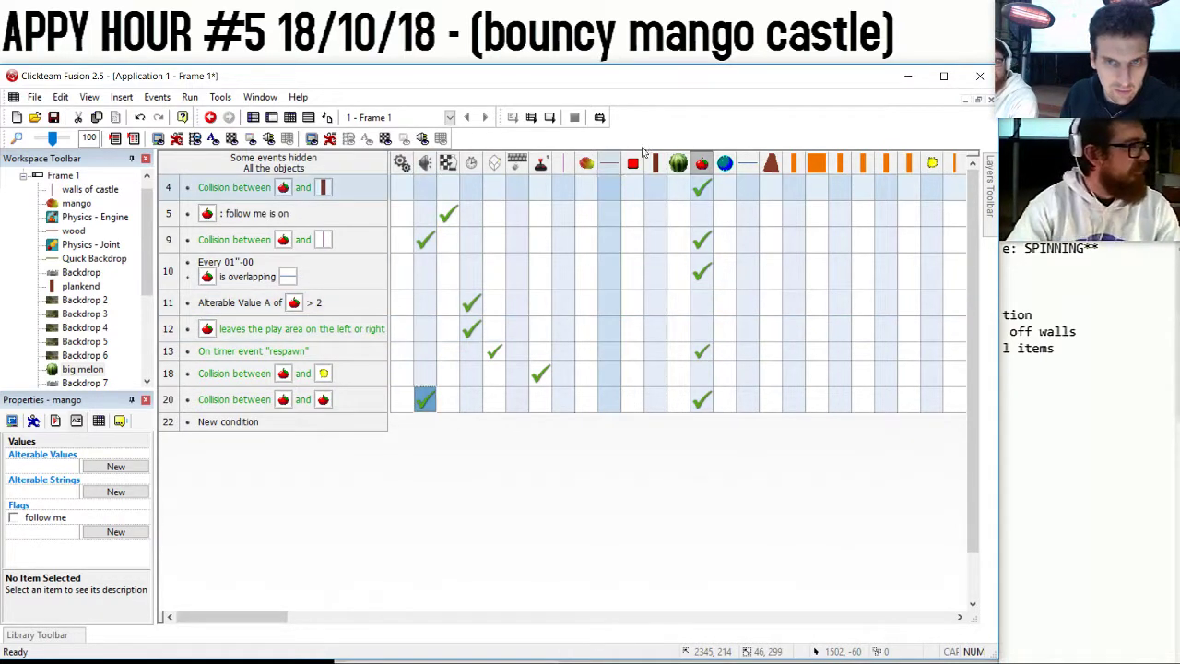
pyautogui.click(585, 165)
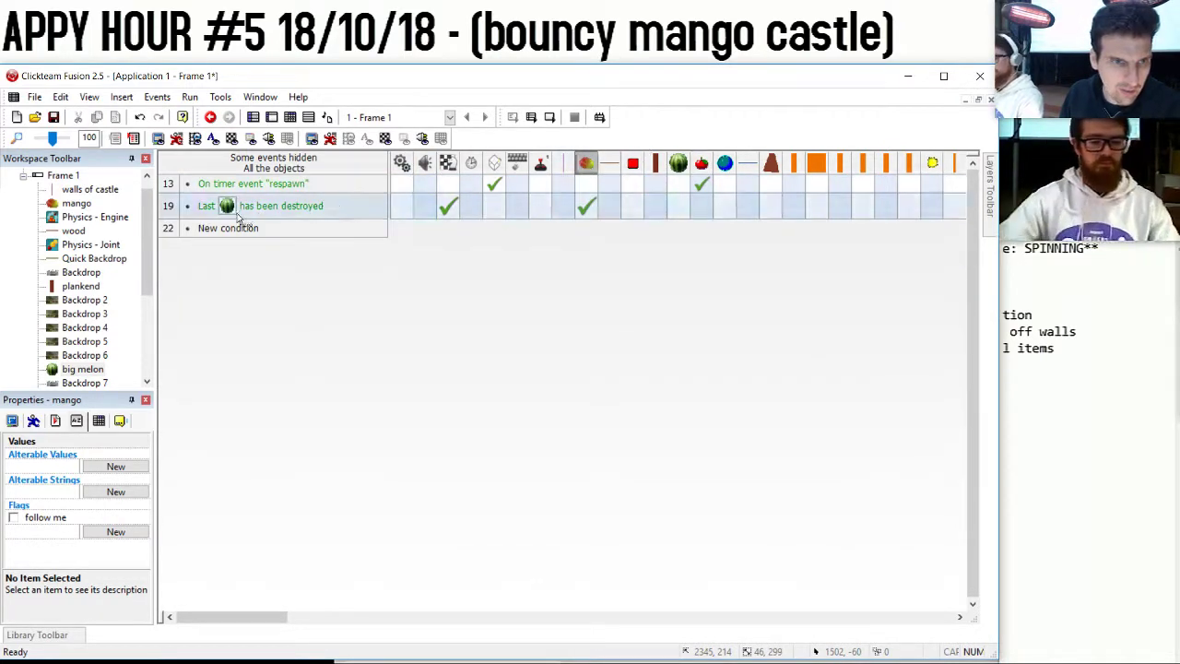
pyautogui.click(586, 165)
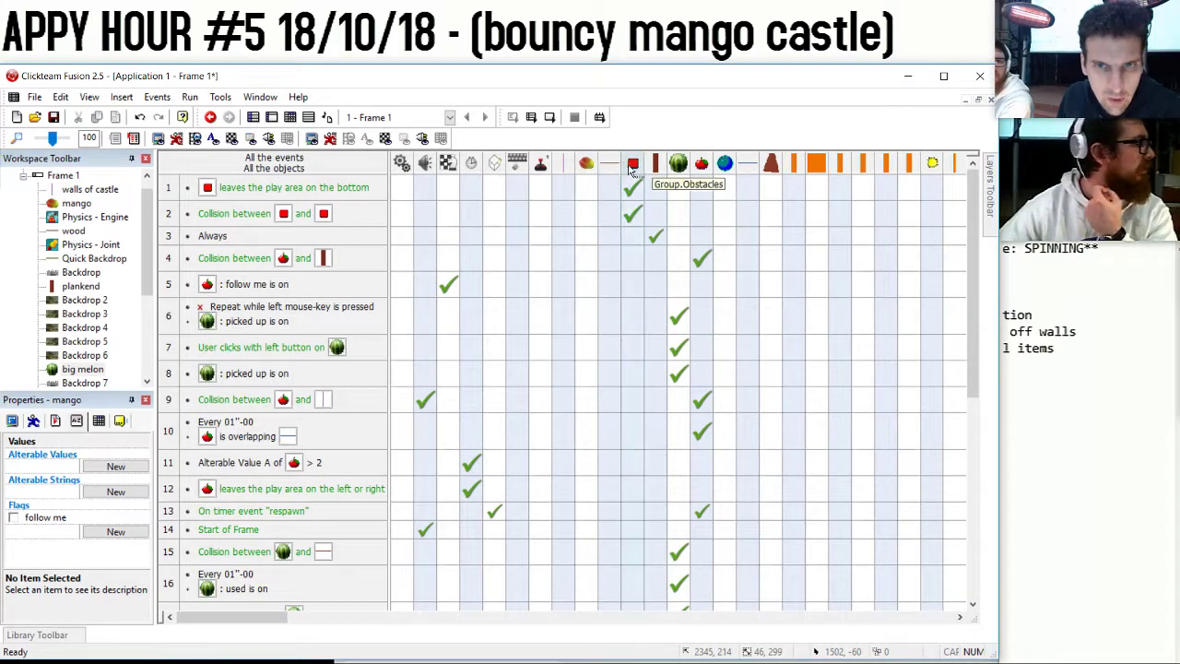
pyautogui.click(634, 165)
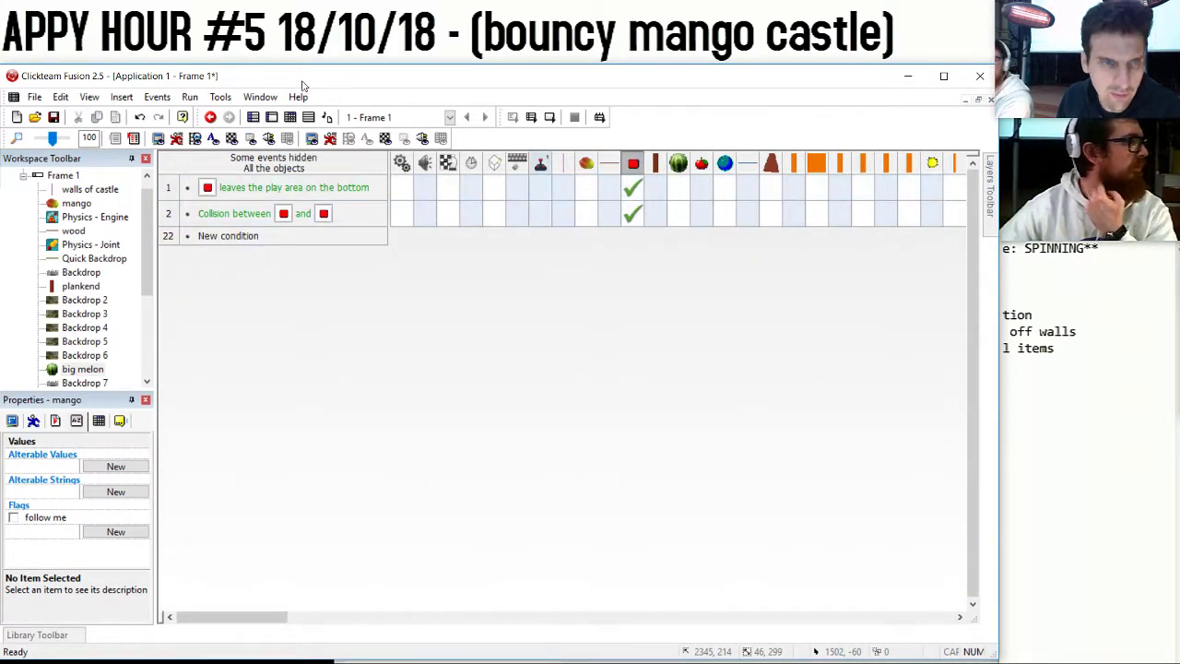
pyautogui.click(423, 188)
pyautogui.moveTo(452, 195)
pyautogui.click(386, 234)
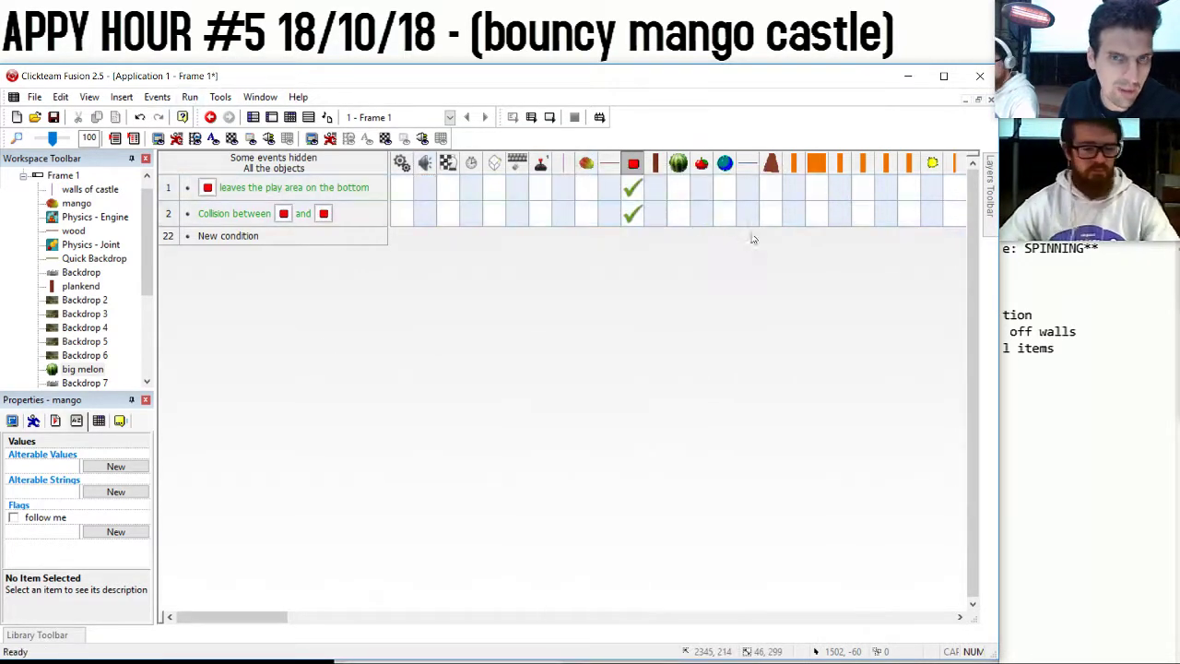
# Add an event that triggers when Group.Good leaves the play area on the bottom.
pyautogui.click(225, 237)
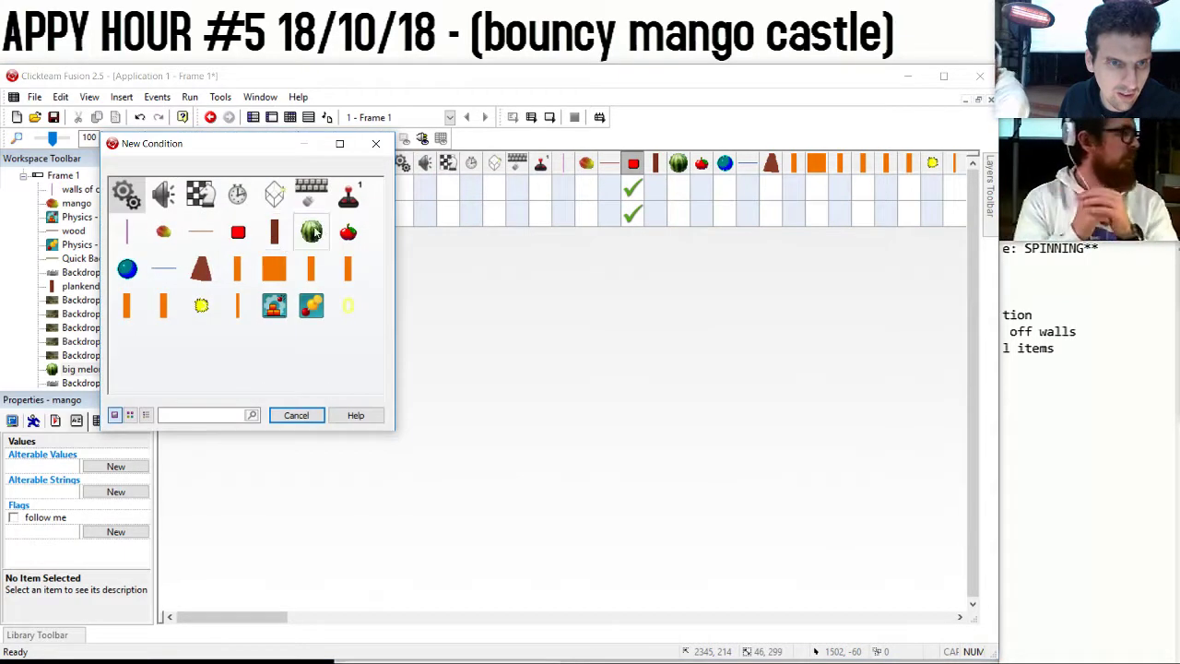
pyautogui.click(346, 231)
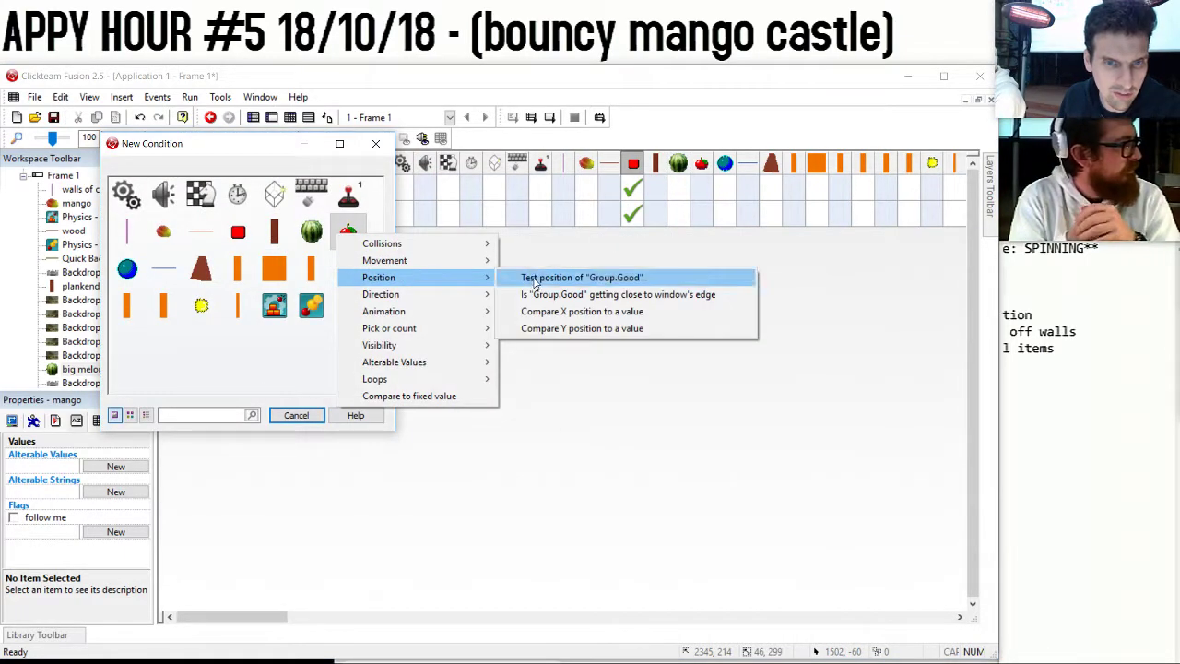
pyautogui.click(562, 278)
pyautogui.click(589, 384)
pyautogui.click(545, 461)
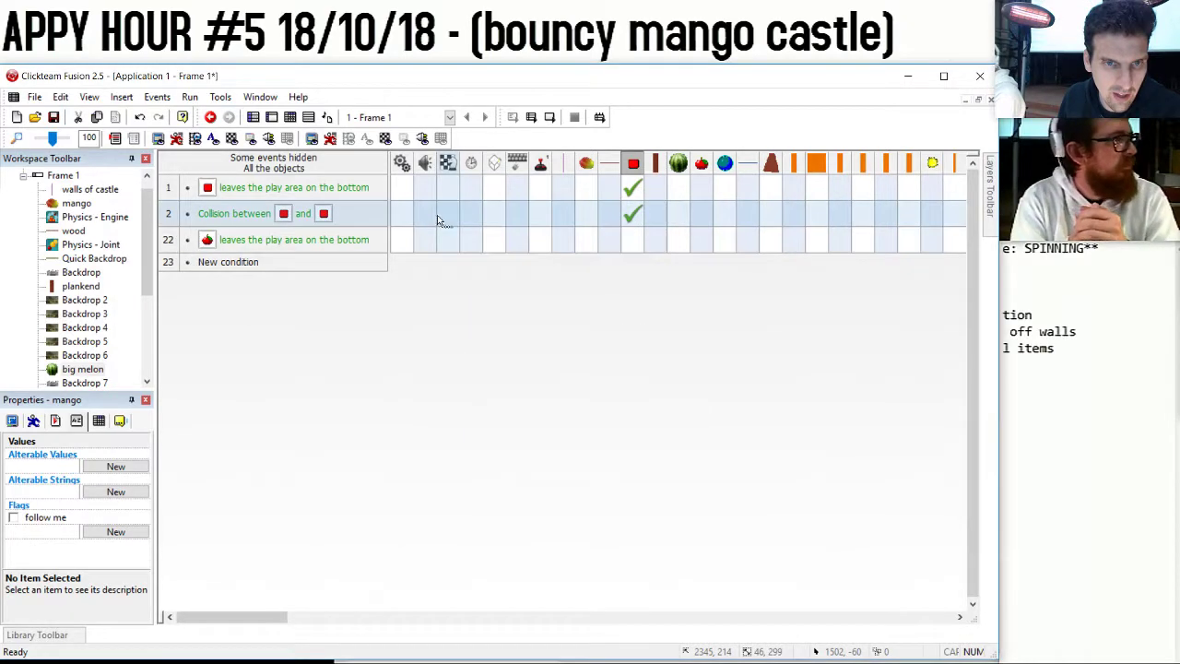
# Make the event for Group.Good leaving the bottom of the play area play the splat2 sample.
pyautogui.click(429, 239)
pyautogui.moveTo(473, 250)
pyautogui.click(582, 177)
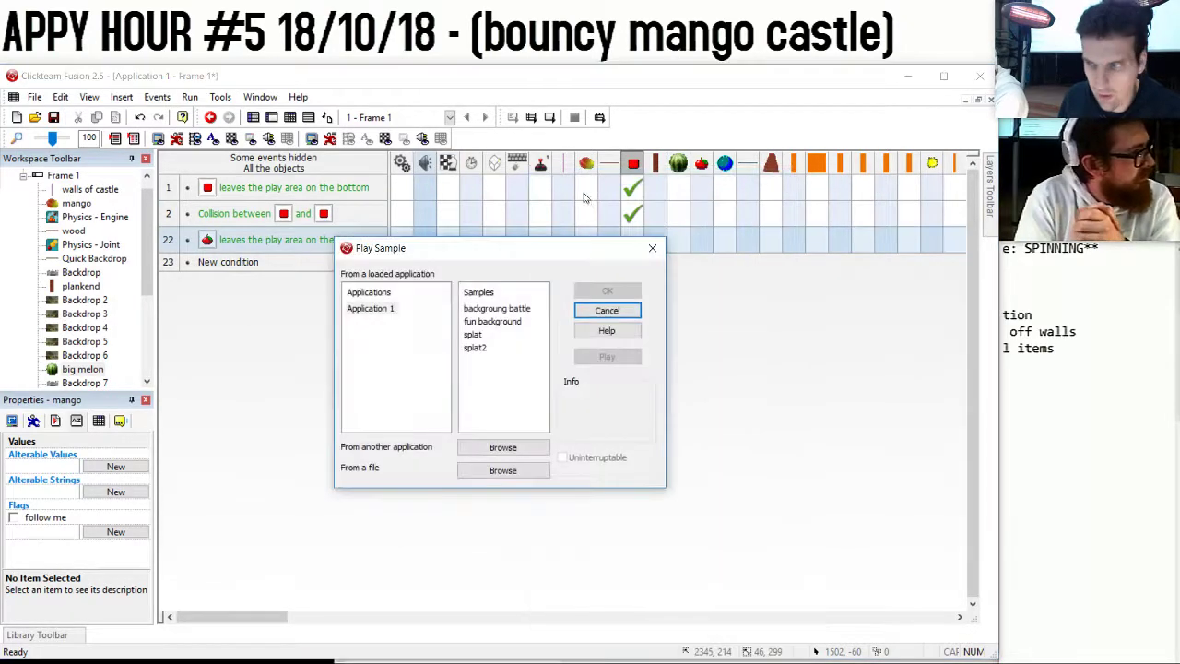
pyautogui.doubleClick(486, 351)
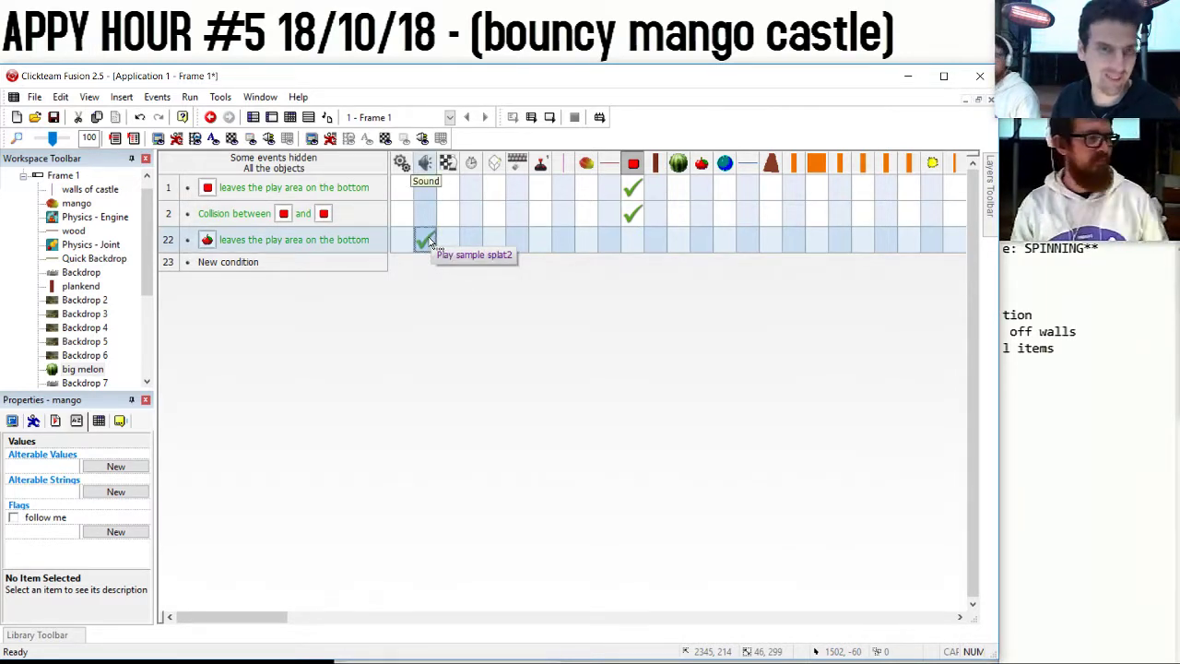
# Run the application to test the new sounds and bottom-exit event, then close the test window.
pyautogui.click(189, 97)
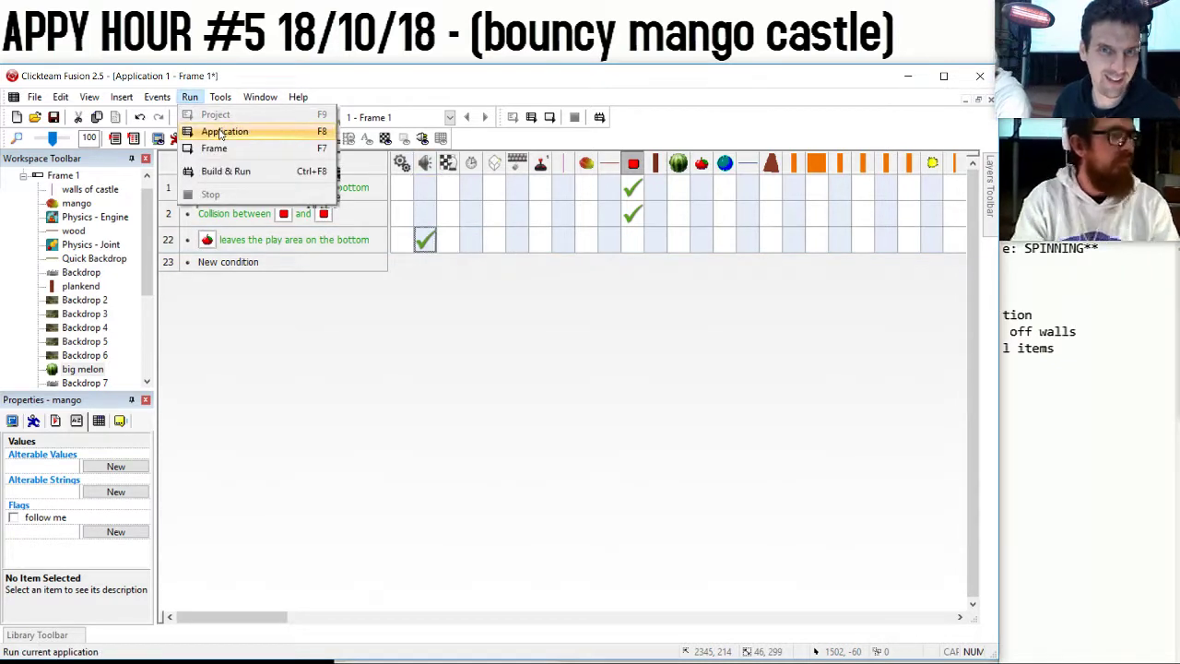
pyautogui.click(221, 134)
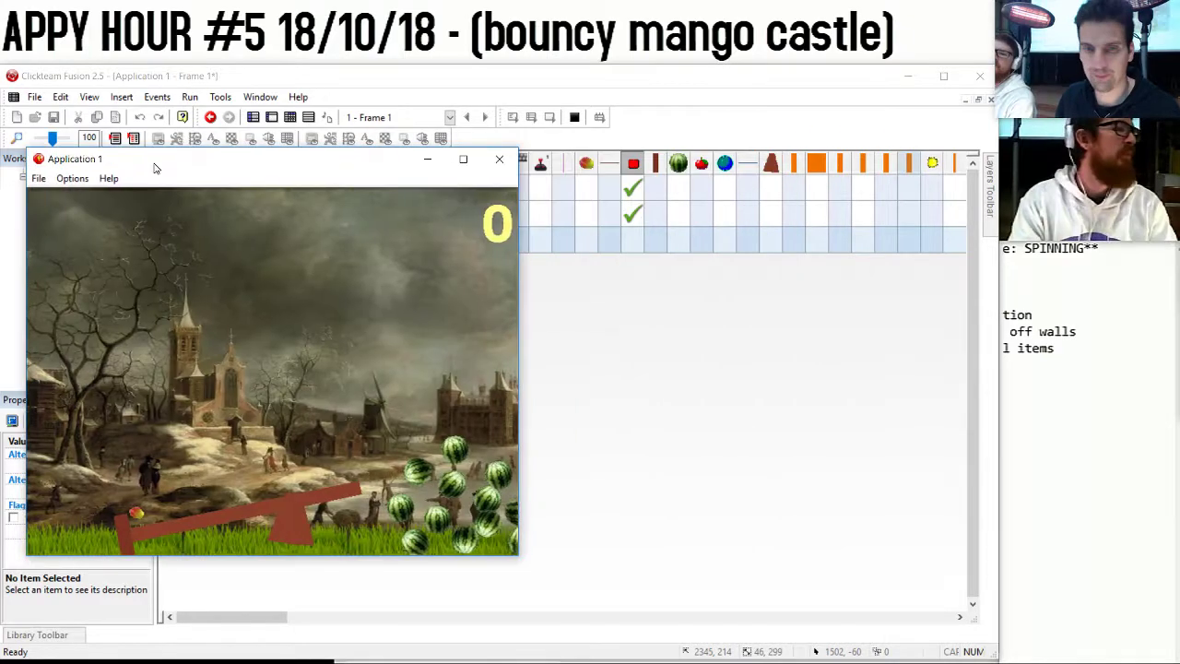
pyautogui.moveTo(155, 168); pyautogui.dragTo(140, 168)
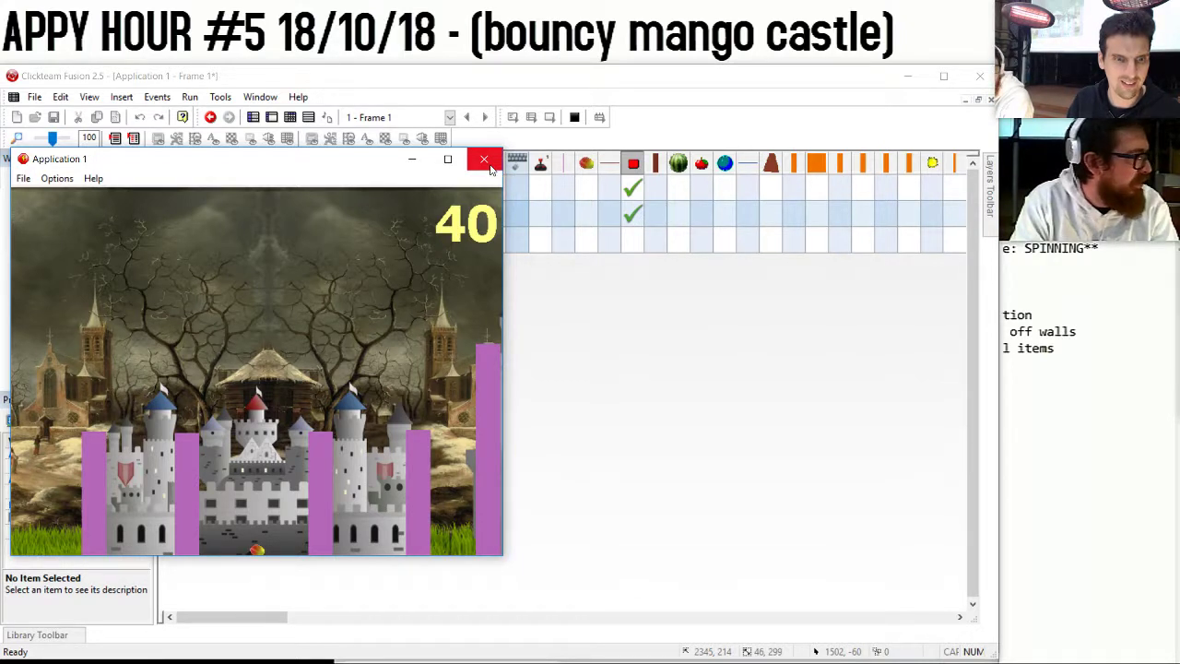
pyautogui.click(485, 161)
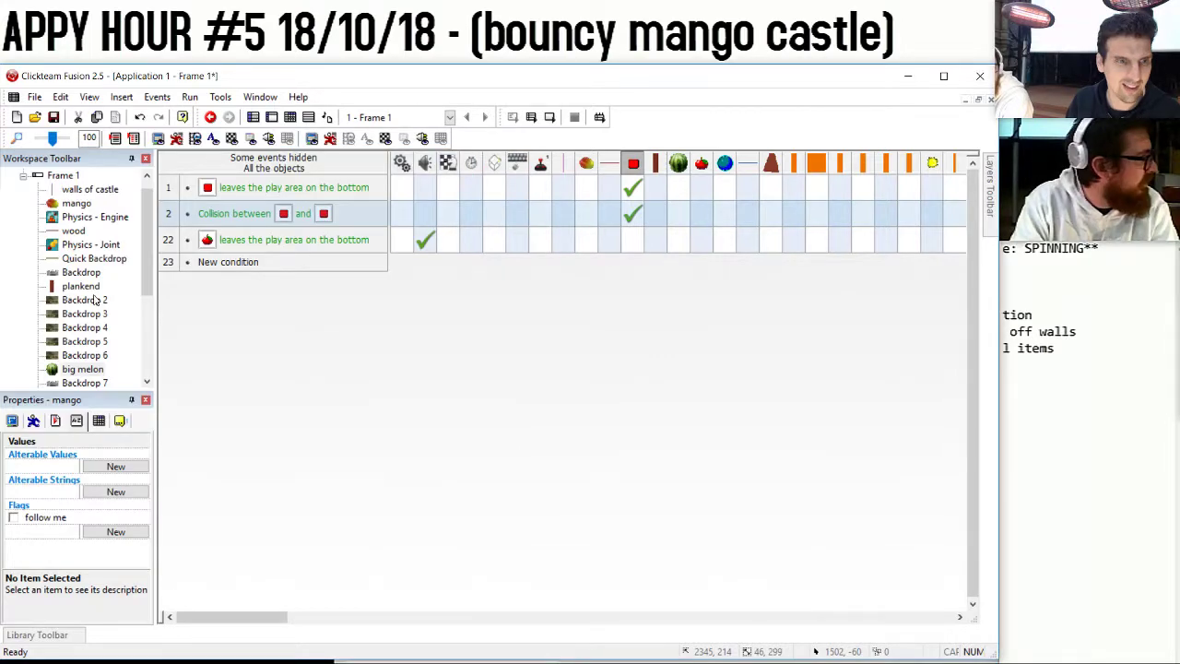
# Turn off Visible at start for the walls of castle object.
pyautogui.scroll(-4, 95, 300)
pyautogui.scroll(5, 92, 277)
pyautogui.click(90, 202)
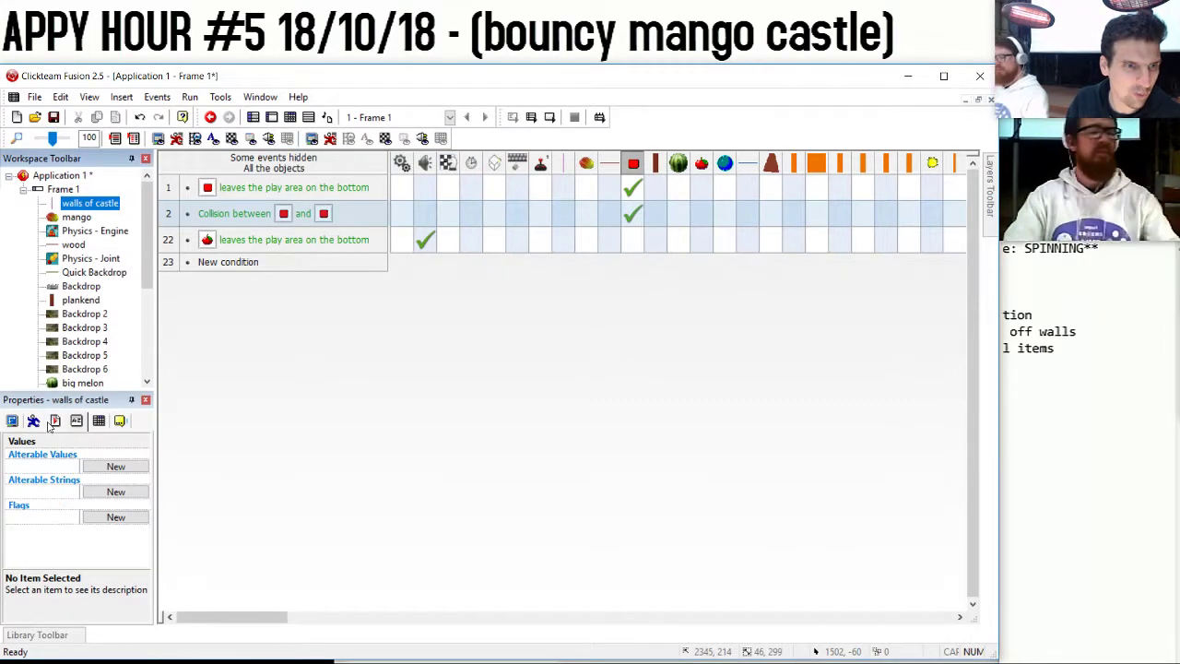
pyautogui.click(65, 191)
pyautogui.click(70, 205)
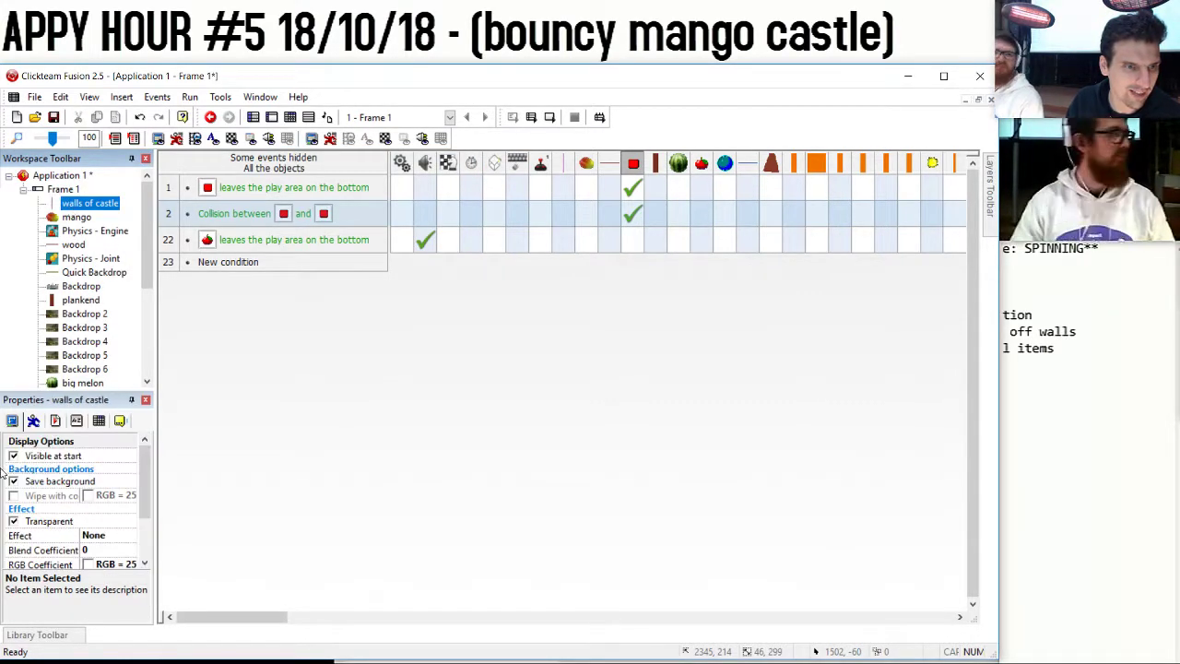
pyautogui.click(18, 453)
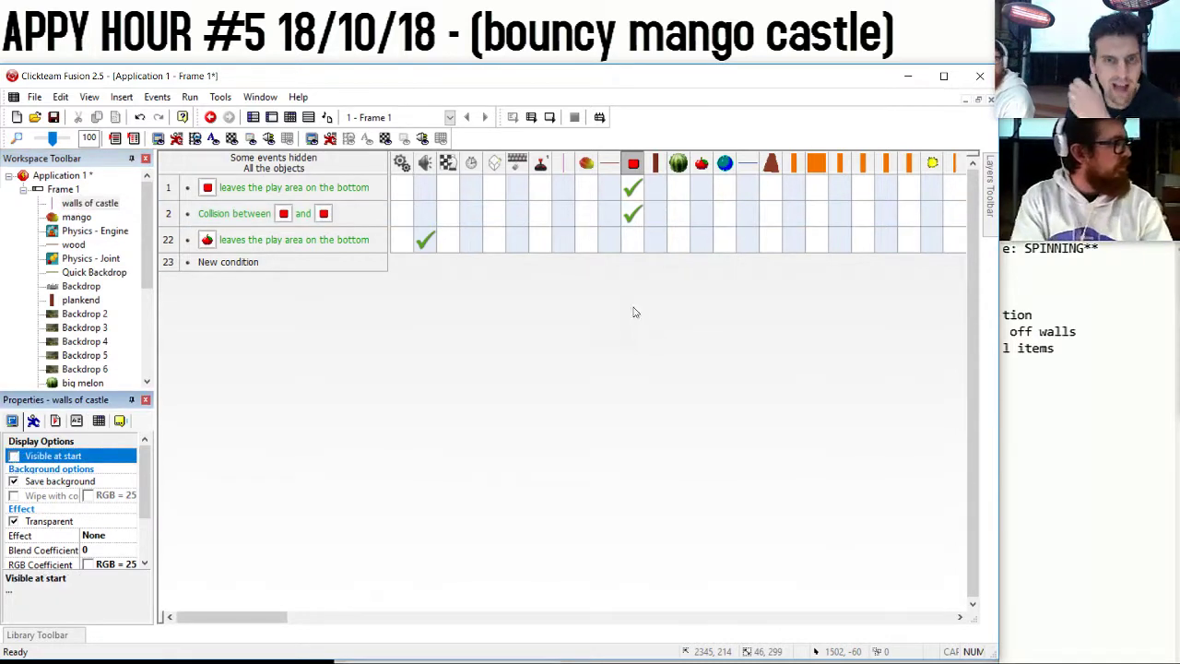
# Filter the event list by the Group.Good object.
pyautogui.click(590, 166)
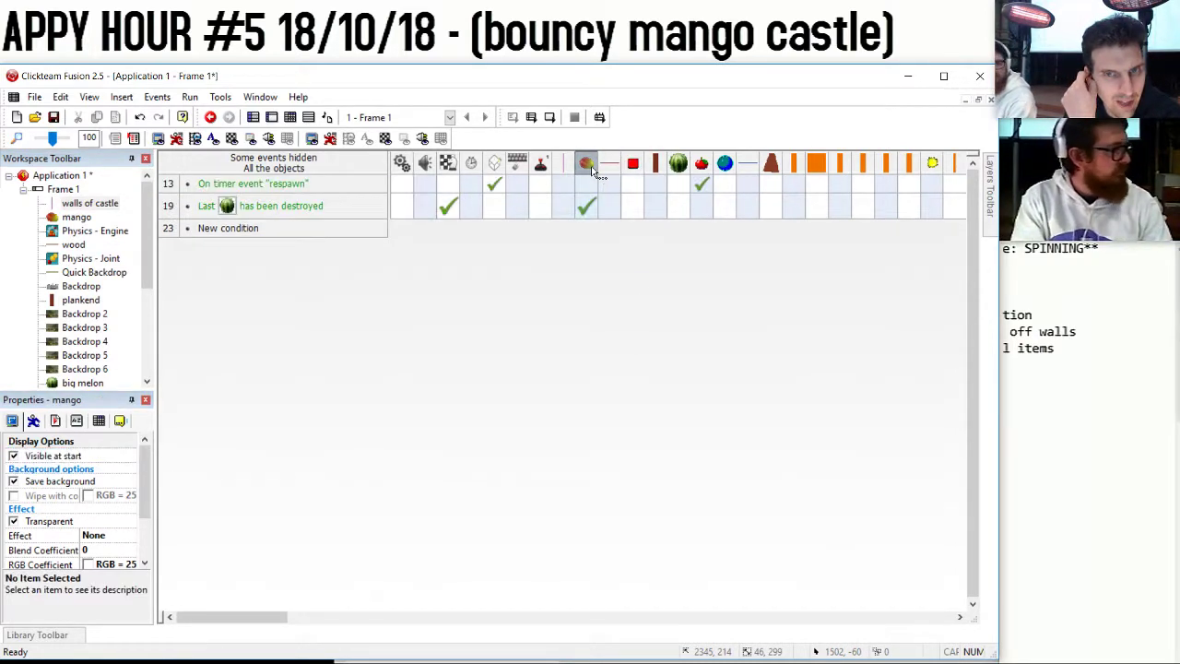
pyautogui.click(702, 164)
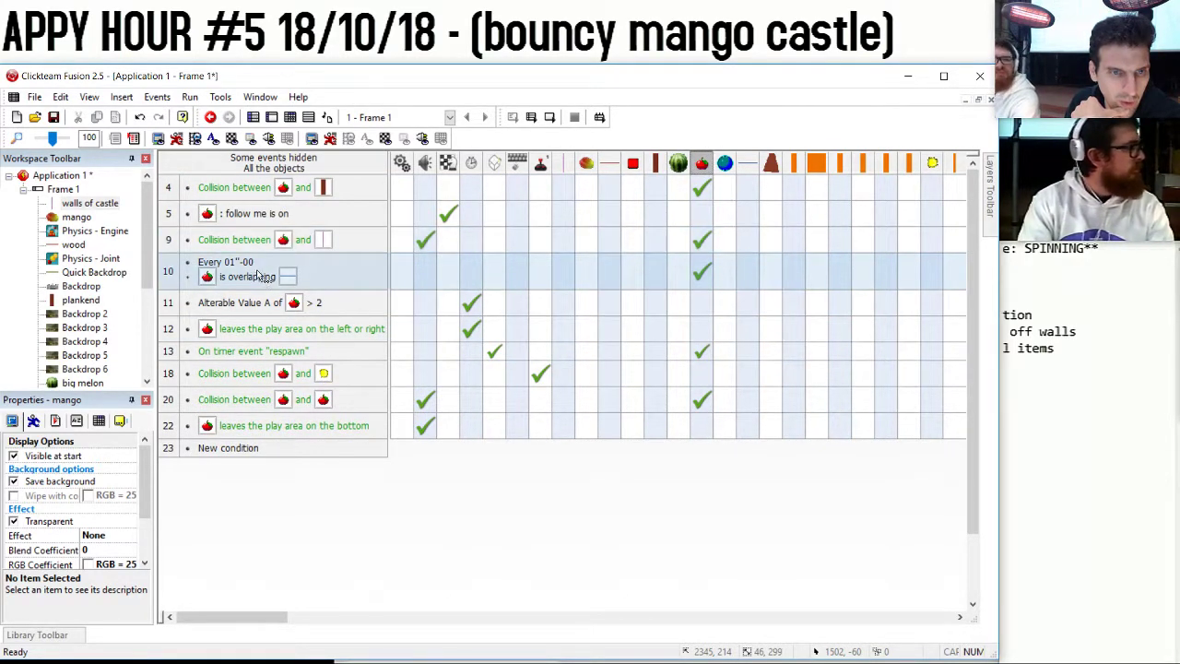
pyautogui.rightClick(254, 374)
pyautogui.click(288, 401)
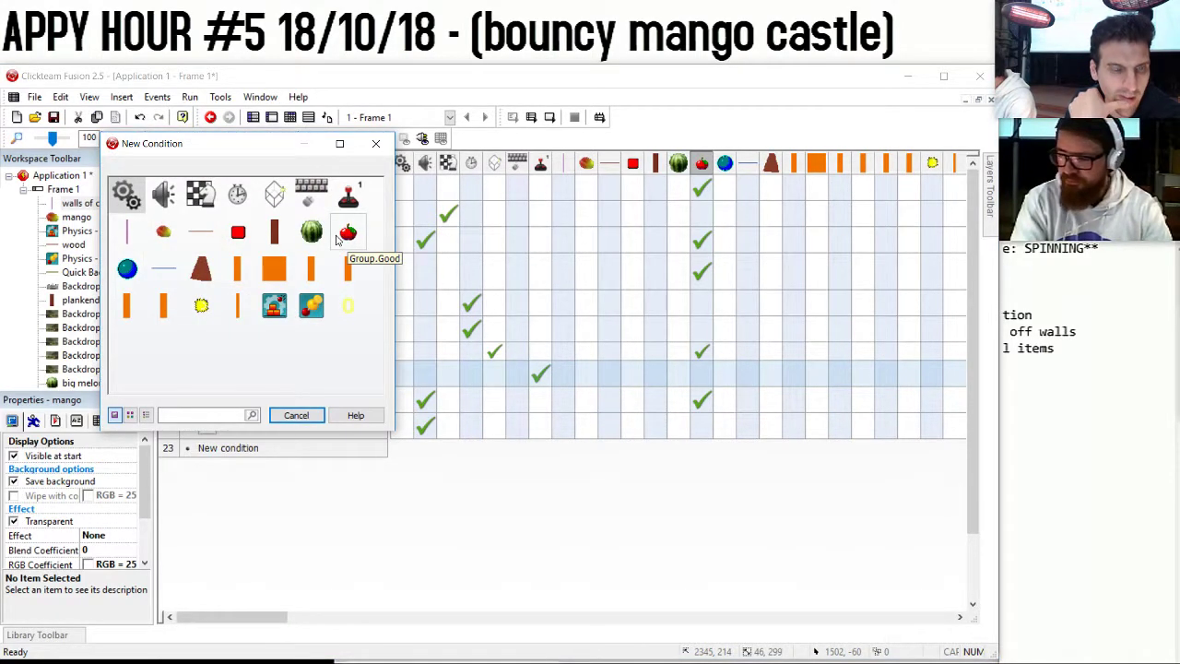
pyautogui.click(296, 415)
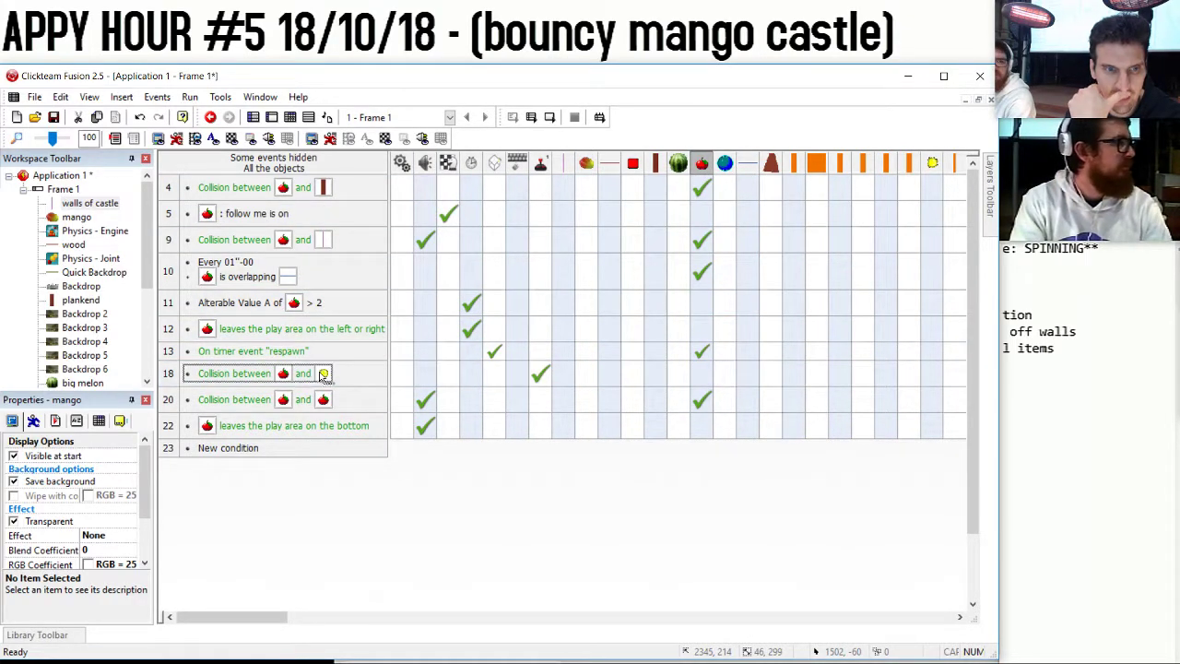
# Insert a condition into the Bonus scoring event testing whether the mango overlaps the floor.
pyautogui.rightClick(243, 378)
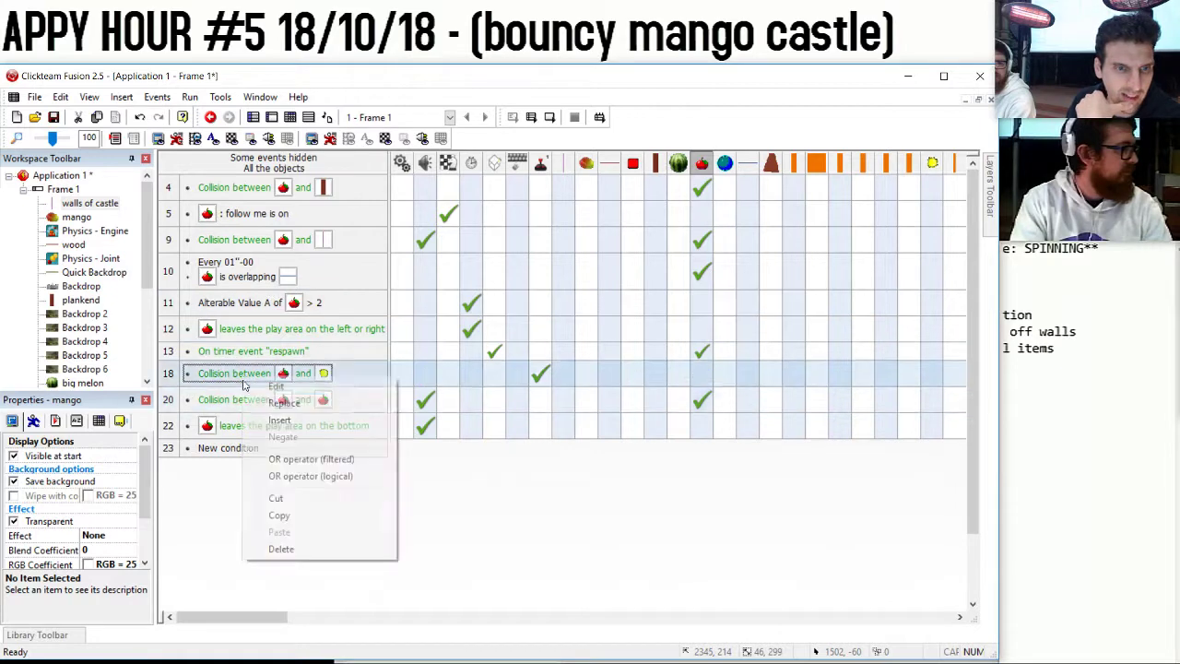
pyautogui.click(279, 420)
pyautogui.click(167, 244)
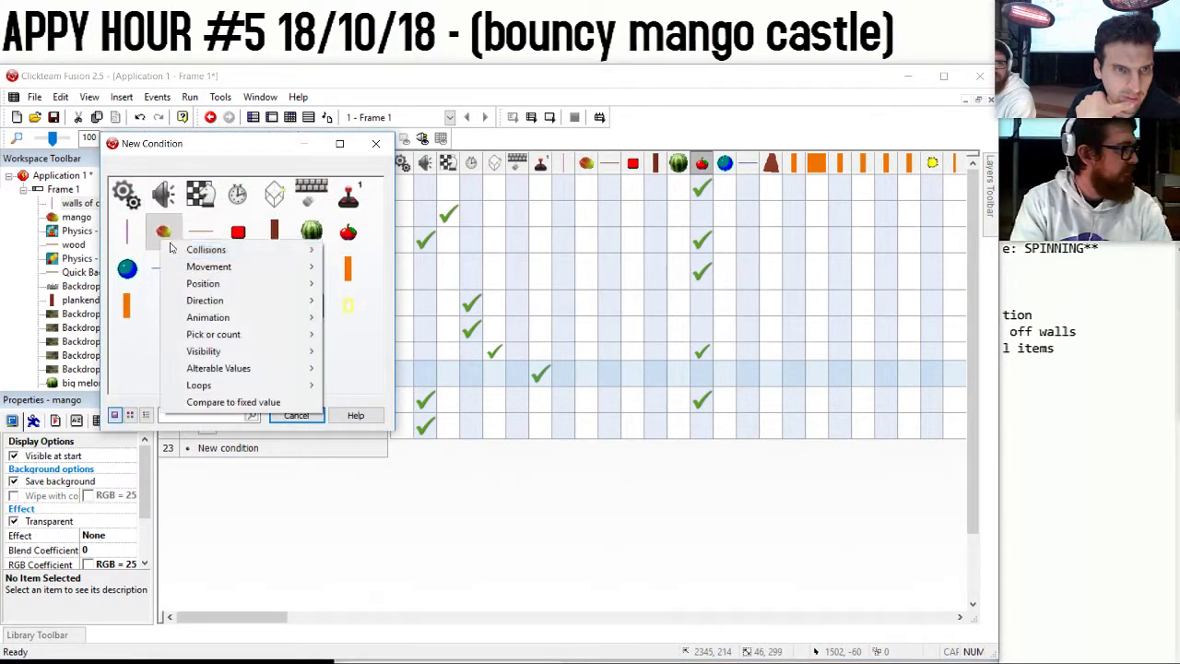
pyautogui.moveTo(240, 249)
pyautogui.click(355, 249)
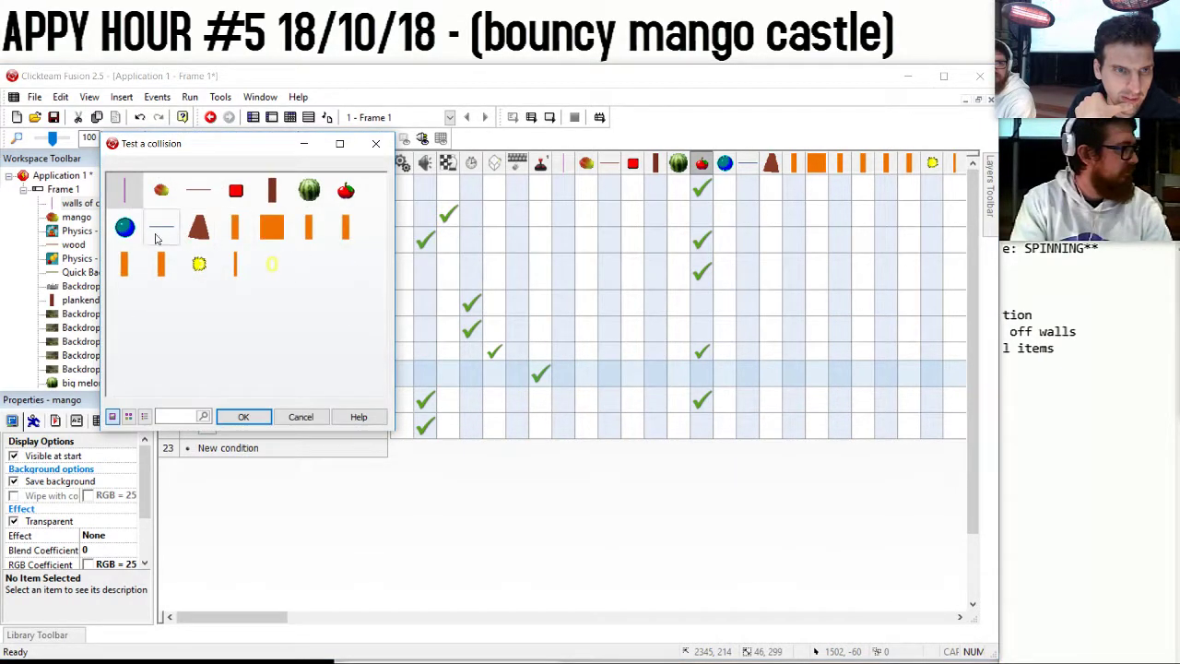
pyautogui.doubleClick(159, 229)
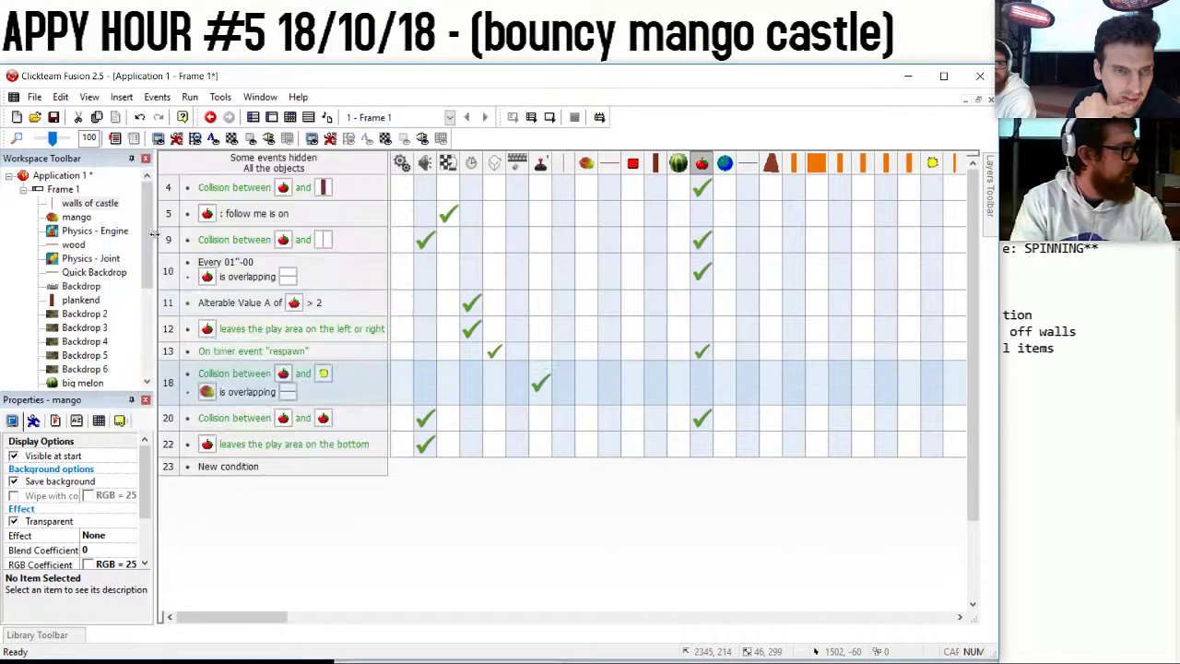
# Rework the scoring event's conditions so that Group.Good overlaps both the yellow Bonus group and the floor, removing the collision condition.
pyautogui.click(212, 394)
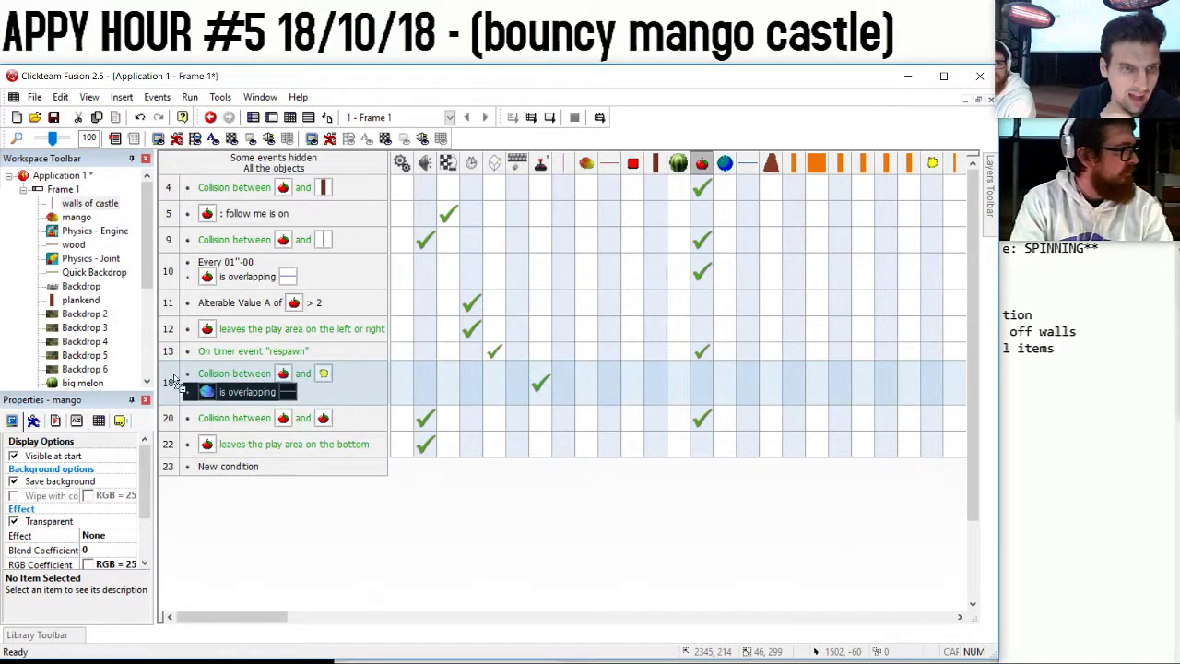
pyautogui.keyDown('ctrl'); pyautogui.moveTo(175, 381); pyautogui.dragTo(185, 389); pyautogui.keyUp('ctrl')
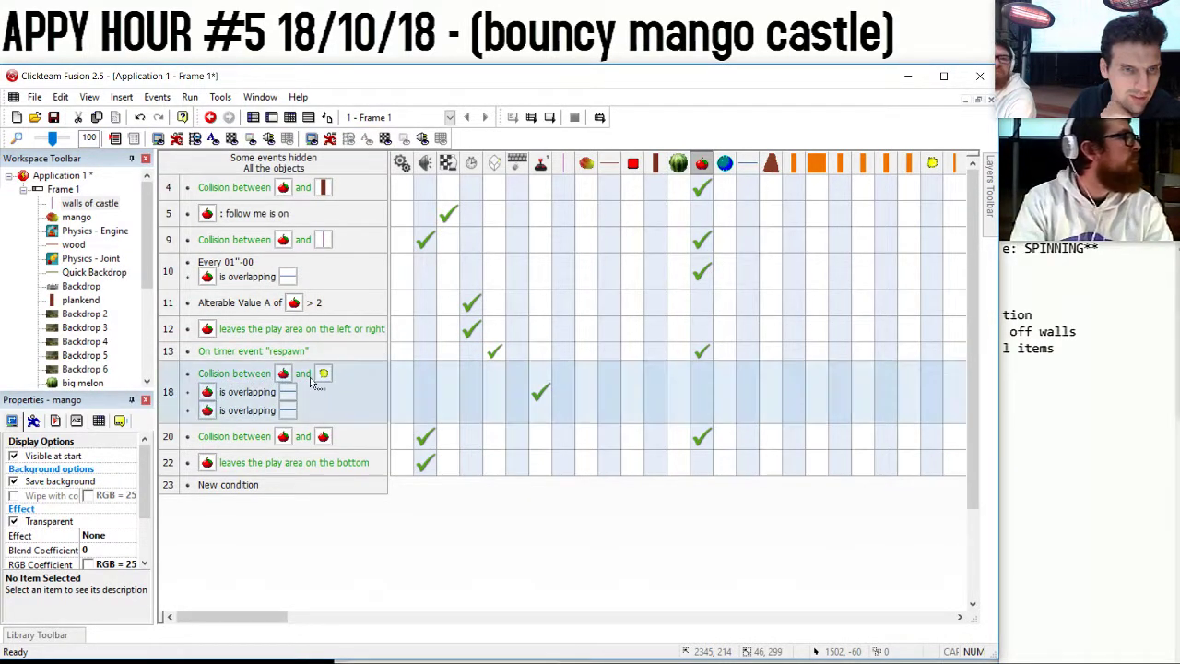
pyautogui.rightClick(231, 373)
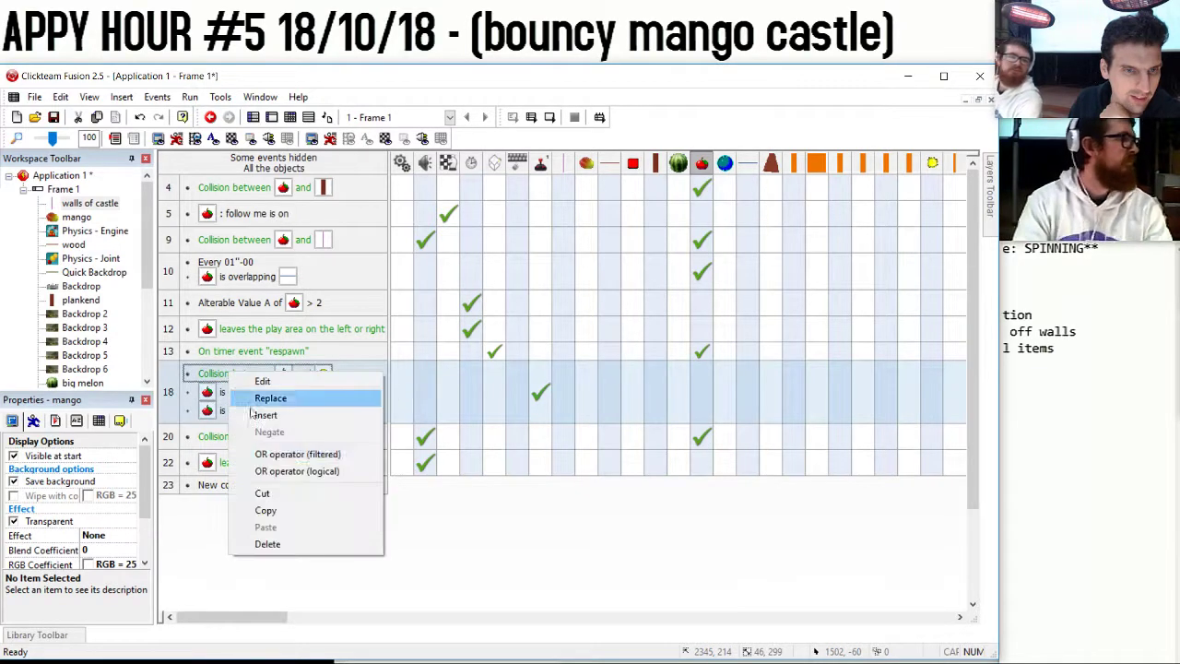
pyautogui.click(276, 543)
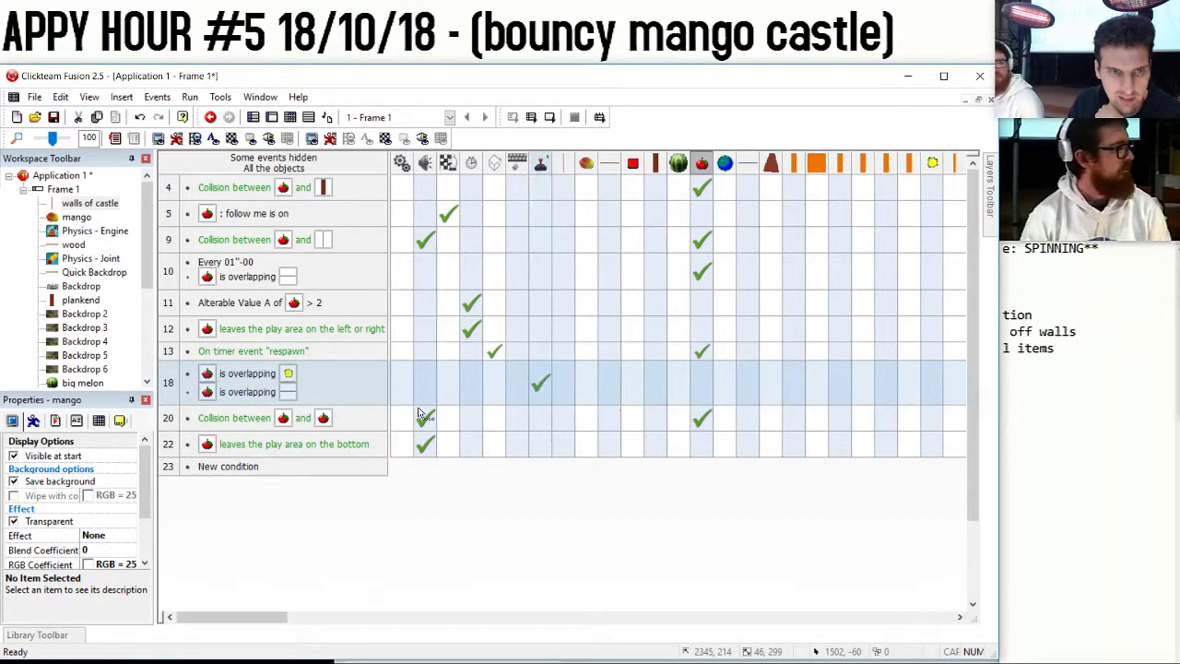
pyautogui.rightClick(277, 395)
pyautogui.click(332, 437)
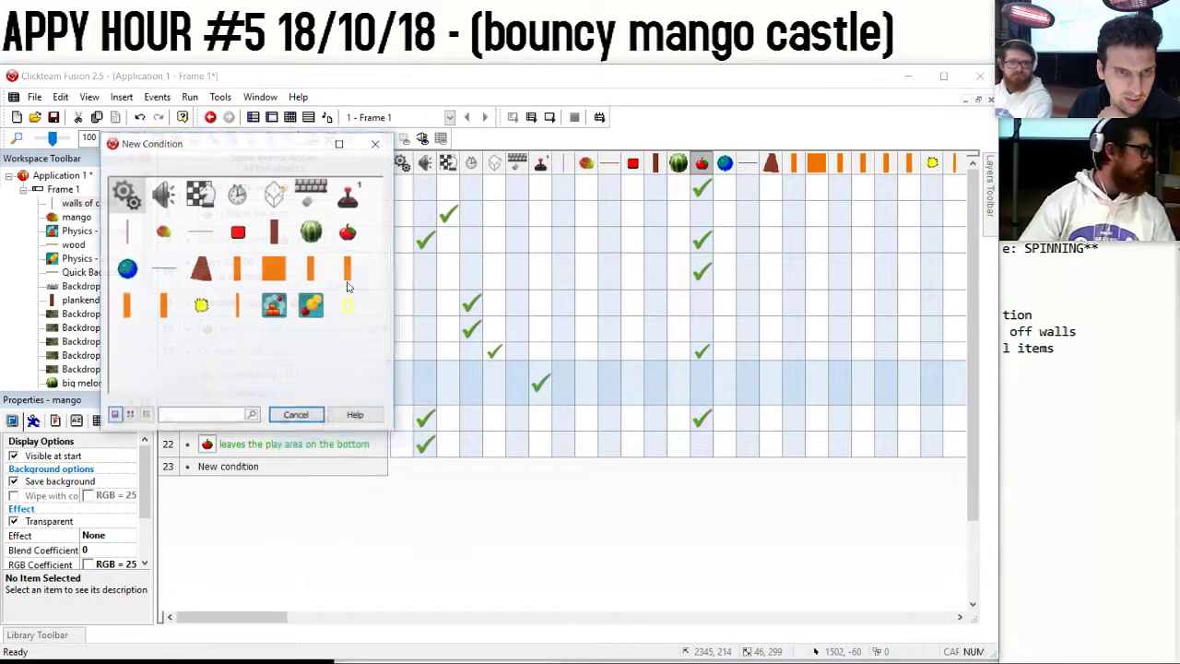
pyautogui.click(295, 414)
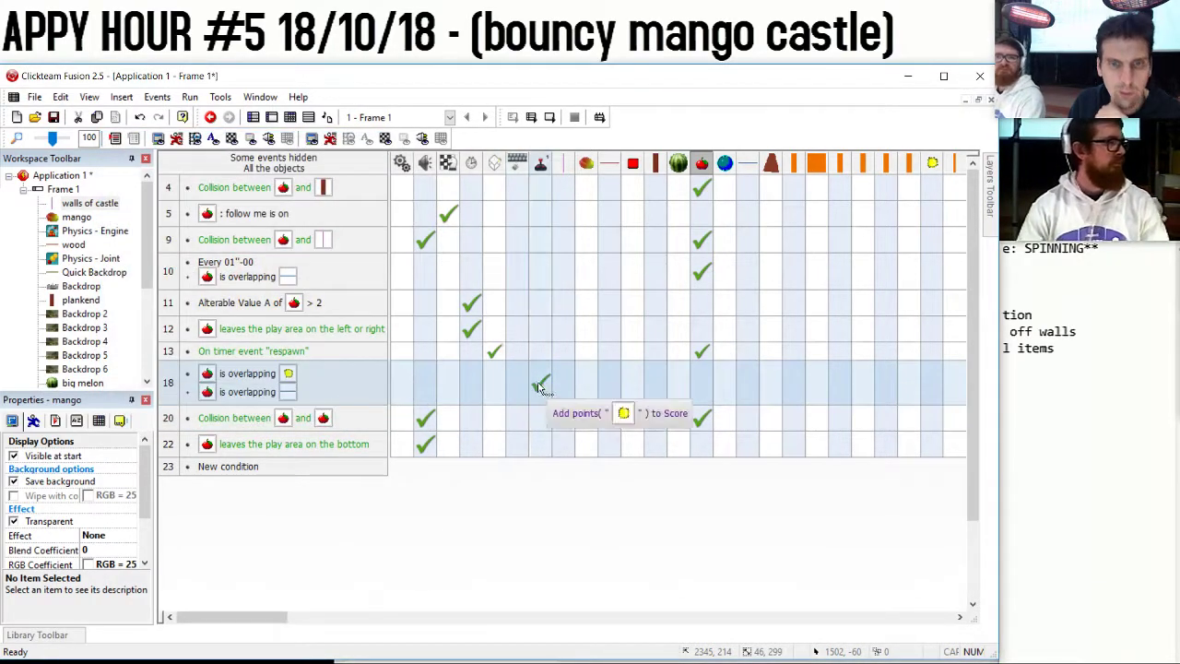
# Add an action to the scoring event that sets Flag 1 on for Group.Good.
pyautogui.rightClick(704, 385)
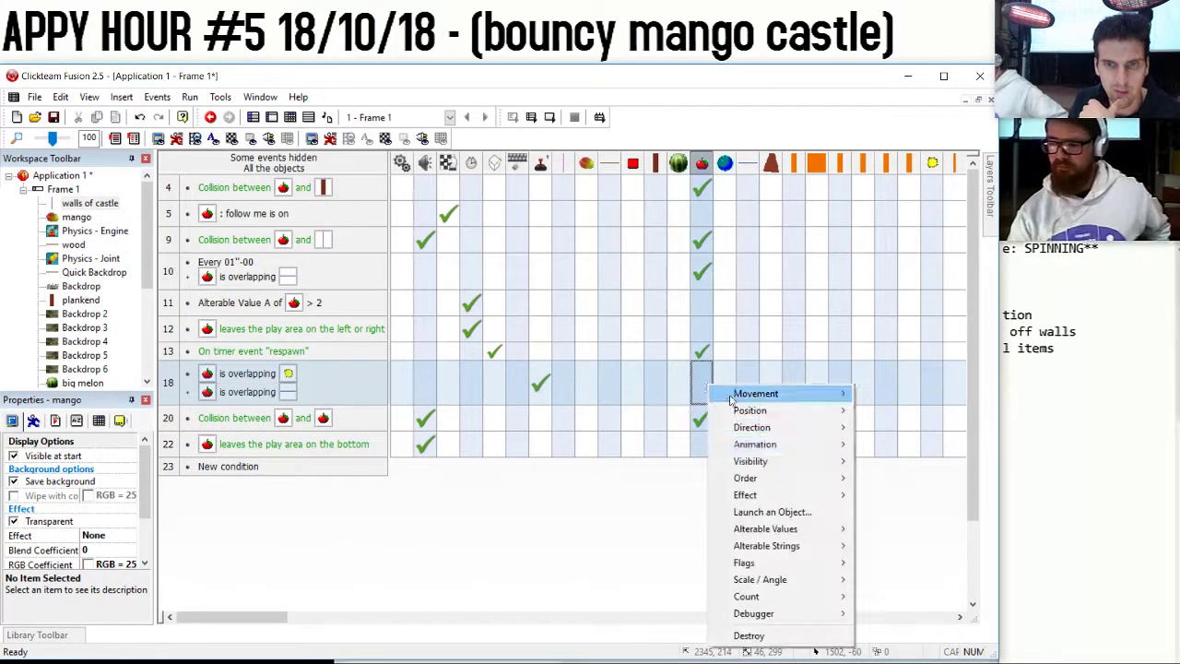
pyautogui.moveTo(837, 562)
pyautogui.click(880, 564)
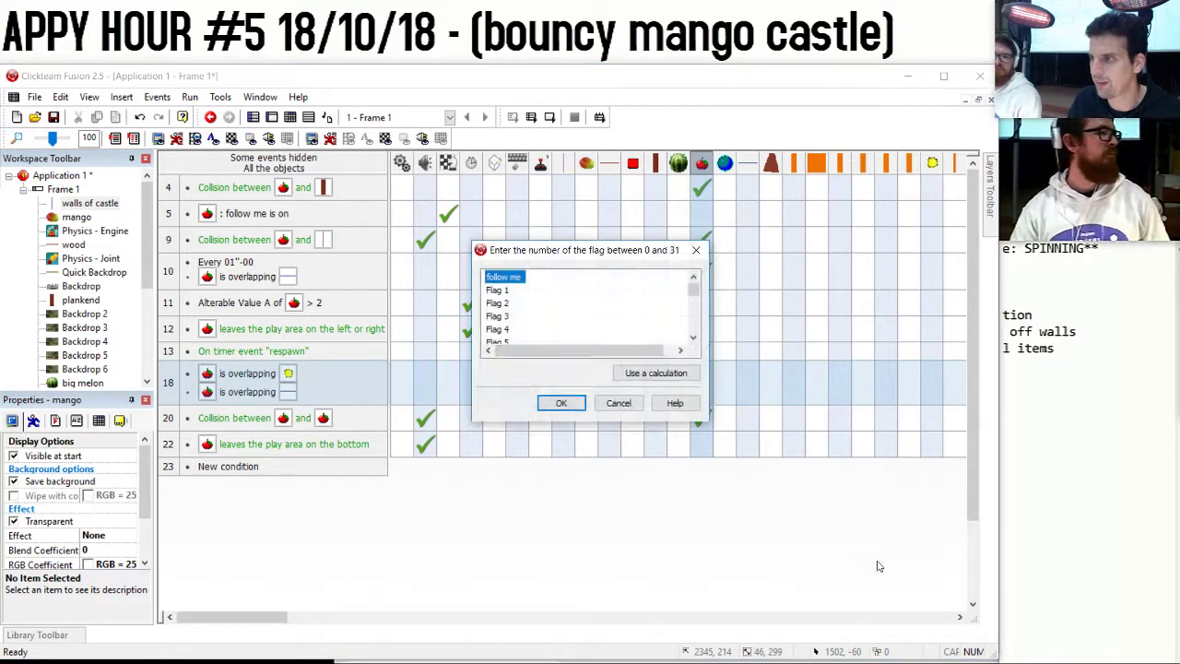
pyautogui.doubleClick(516, 291)
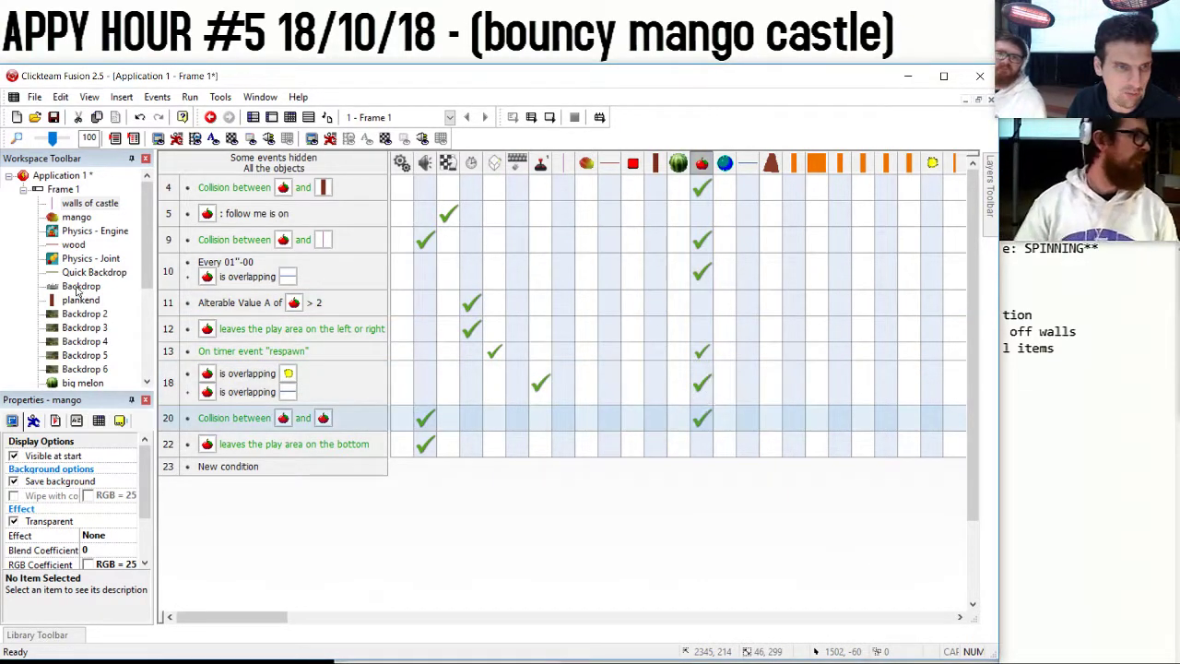
# Add a second flag to the mango object and name it "got points".
pyautogui.scroll(-1, 77, 191)
pyautogui.click(76, 175)
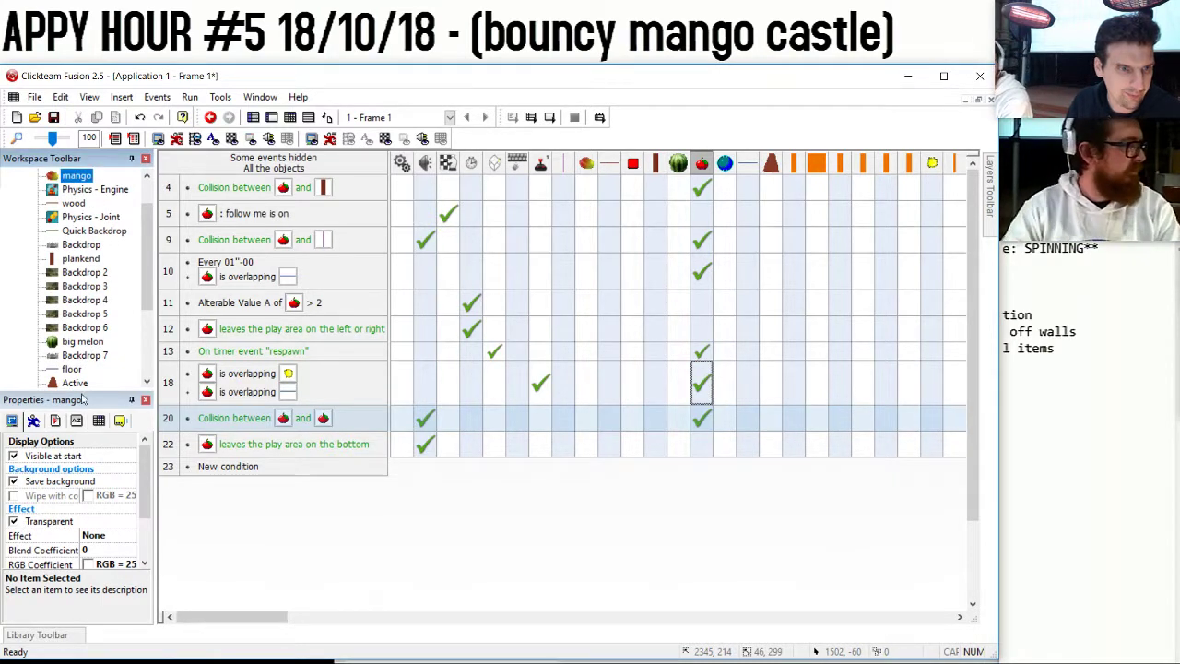
pyautogui.click(77, 421)
pyautogui.click(109, 528)
pyautogui.doubleClick(34, 533)
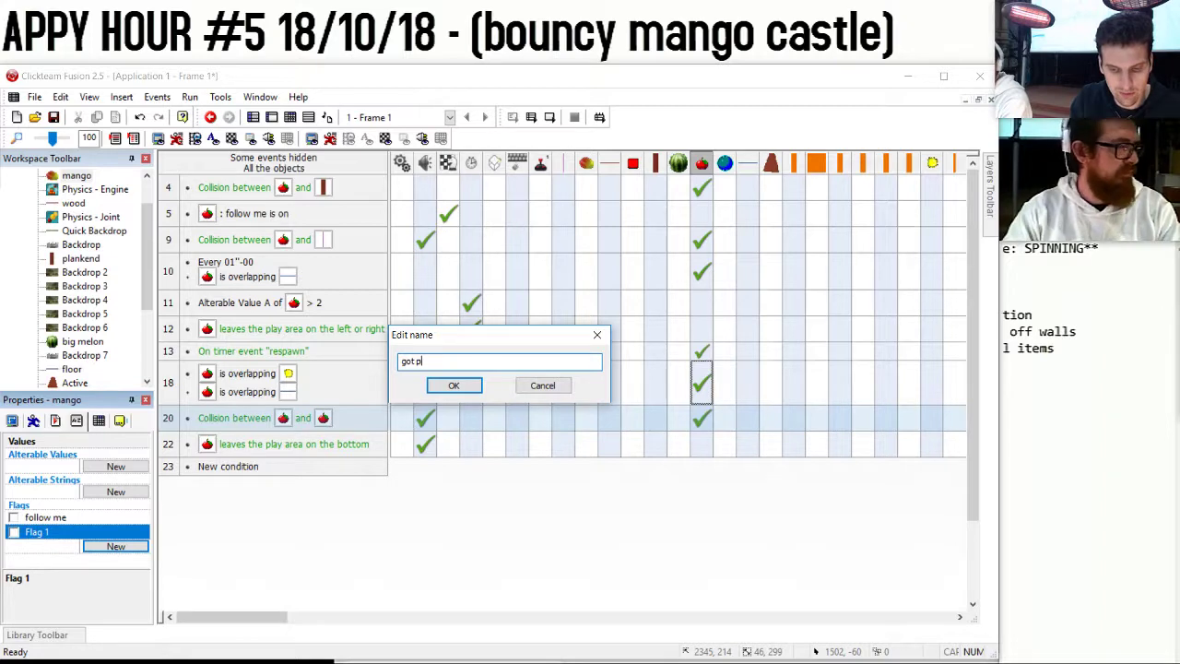
pyautogui.write('got points')
pyautogui.press('Return')
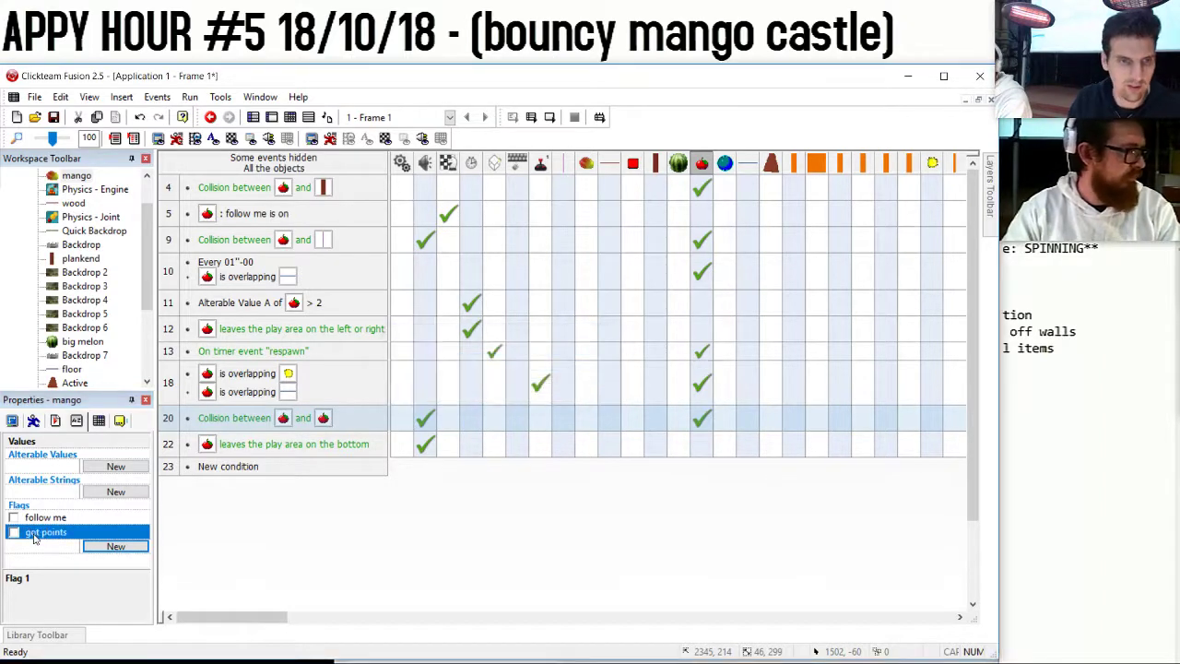
# Insert a condition into the scoring event requiring Group.Good's "got points" flag to be off.
pyautogui.rightClick(245, 397)
pyautogui.click(284, 424)
pyautogui.click(348, 231)
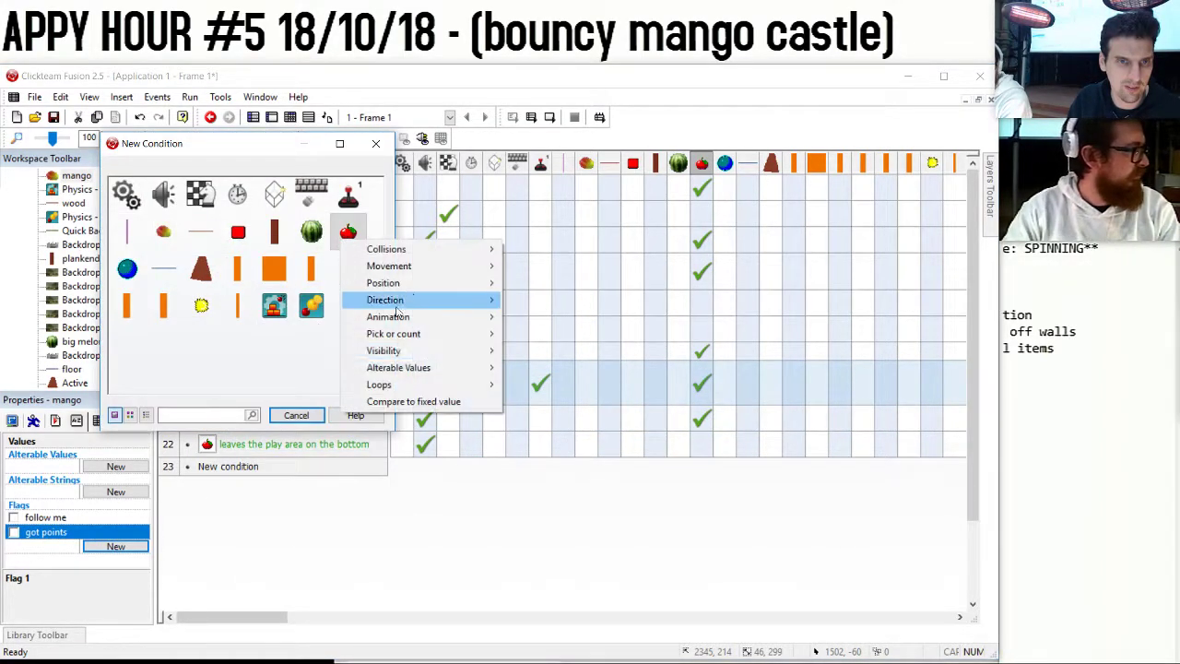
pyautogui.moveTo(424, 371)
pyautogui.moveTo(540, 397)
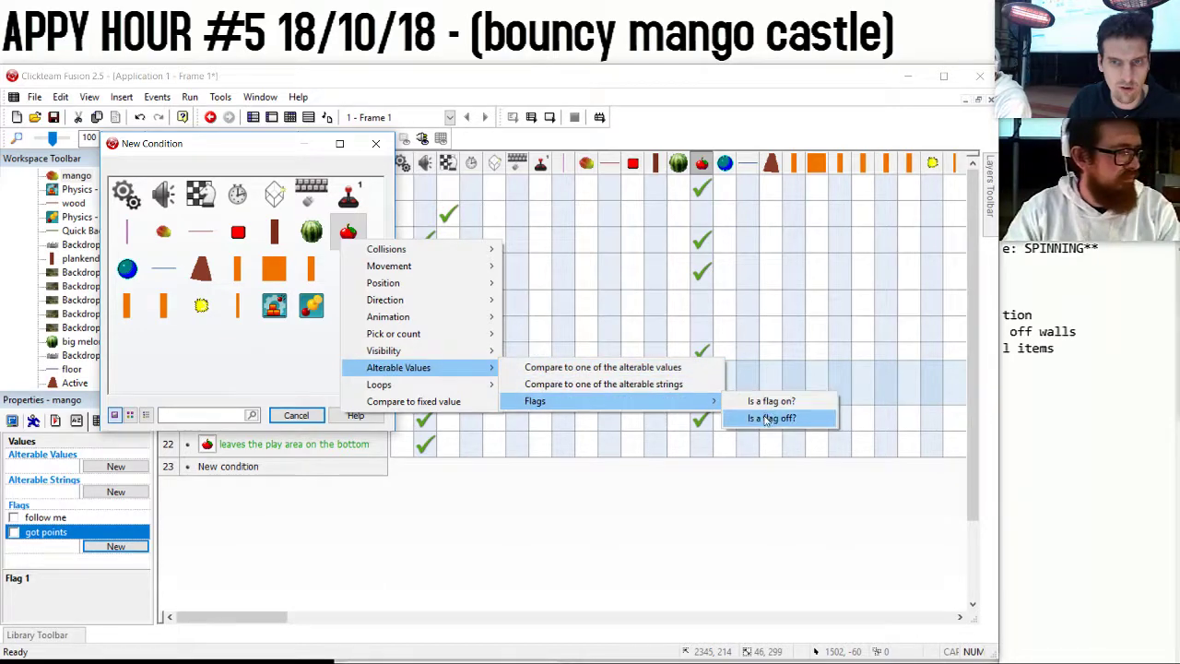
pyautogui.click(775, 416)
pyautogui.doubleClick(498, 303)
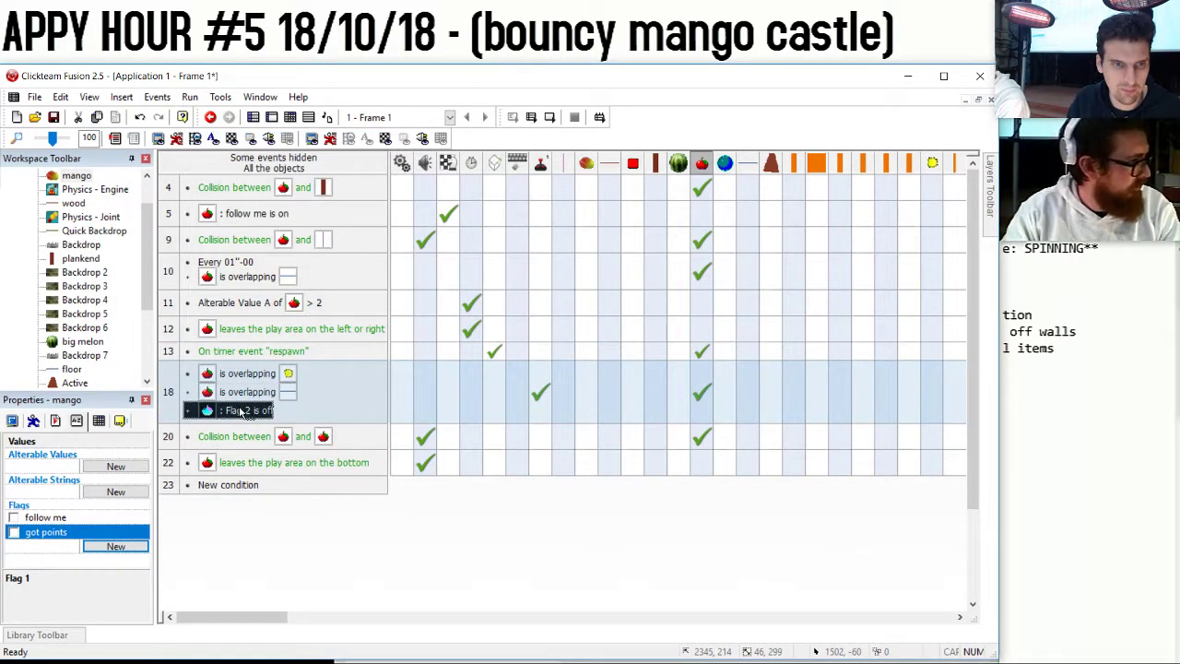
pyautogui.doubleClick(242, 412)
pyautogui.doubleClick(504, 290)
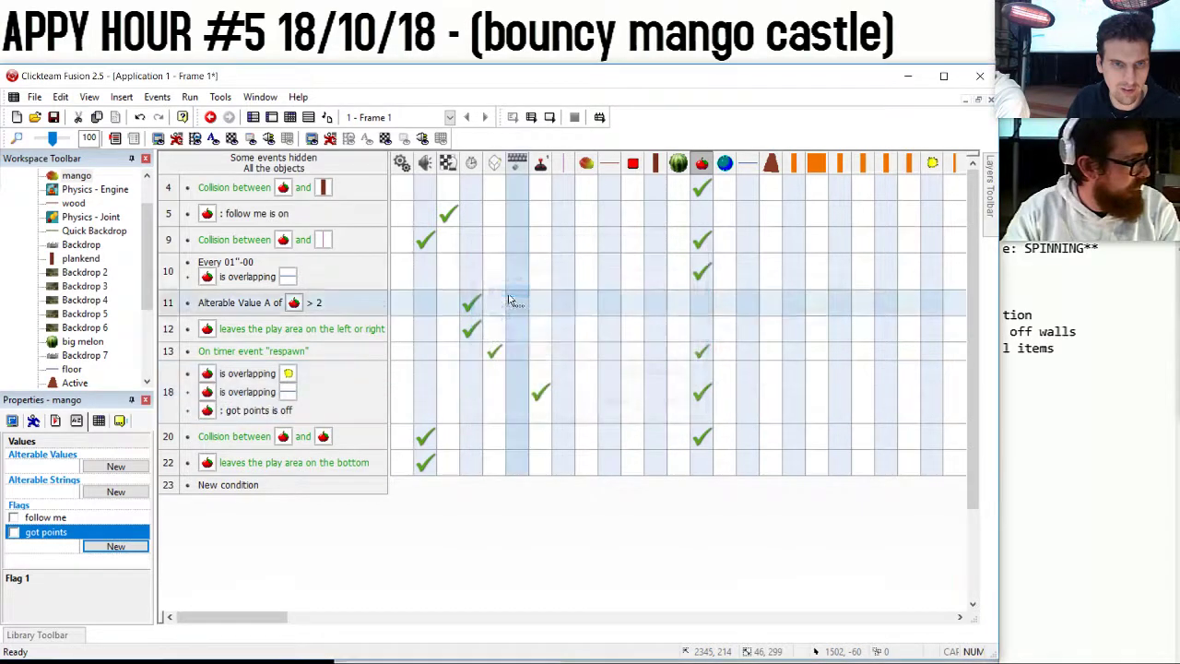
# Run the application to test the revised Bonus scoring, then close the test window.
pyautogui.moveTo(540, 389)
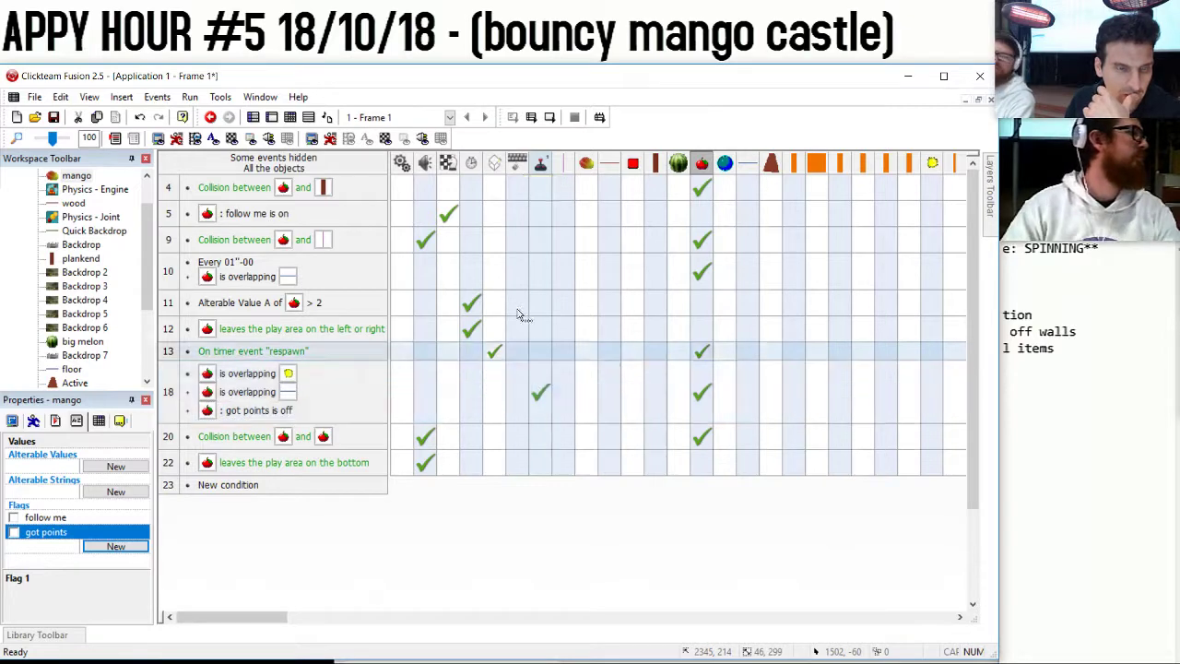
pyautogui.click(189, 97)
pyautogui.click(219, 131)
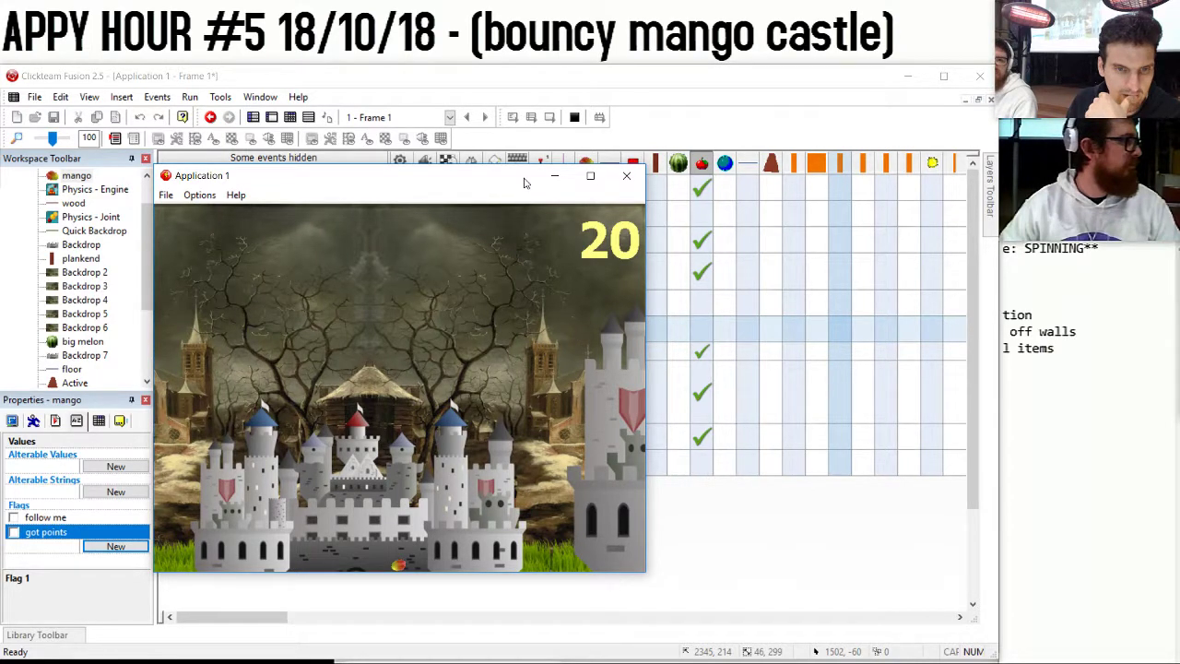
pyautogui.click(631, 184)
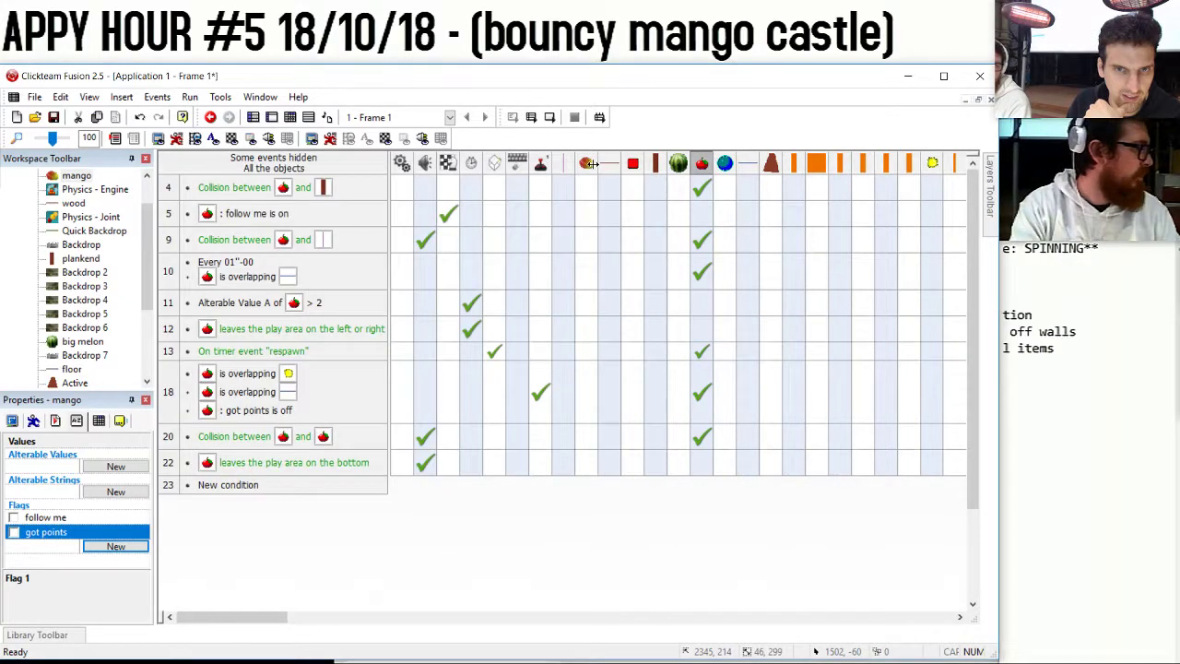
# Move Group.Good's "Set follow me off" action from the "respawn" timer event to the Alterable Value A > 2 event.
pyautogui.click(591, 164)
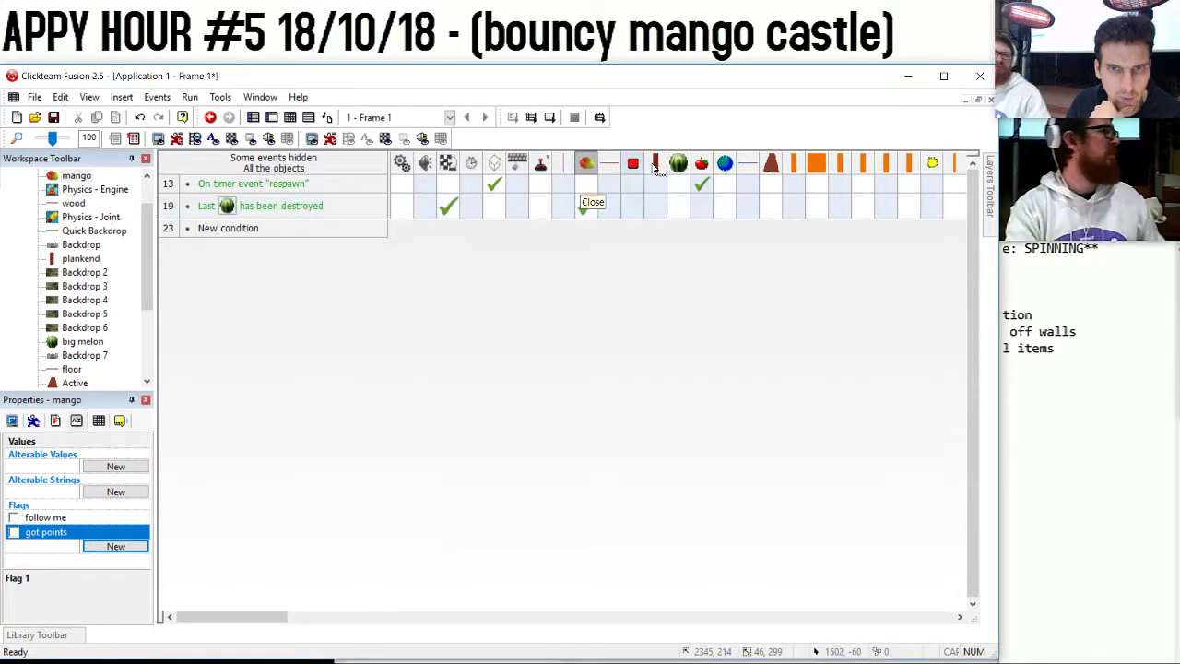
pyautogui.click(748, 163)
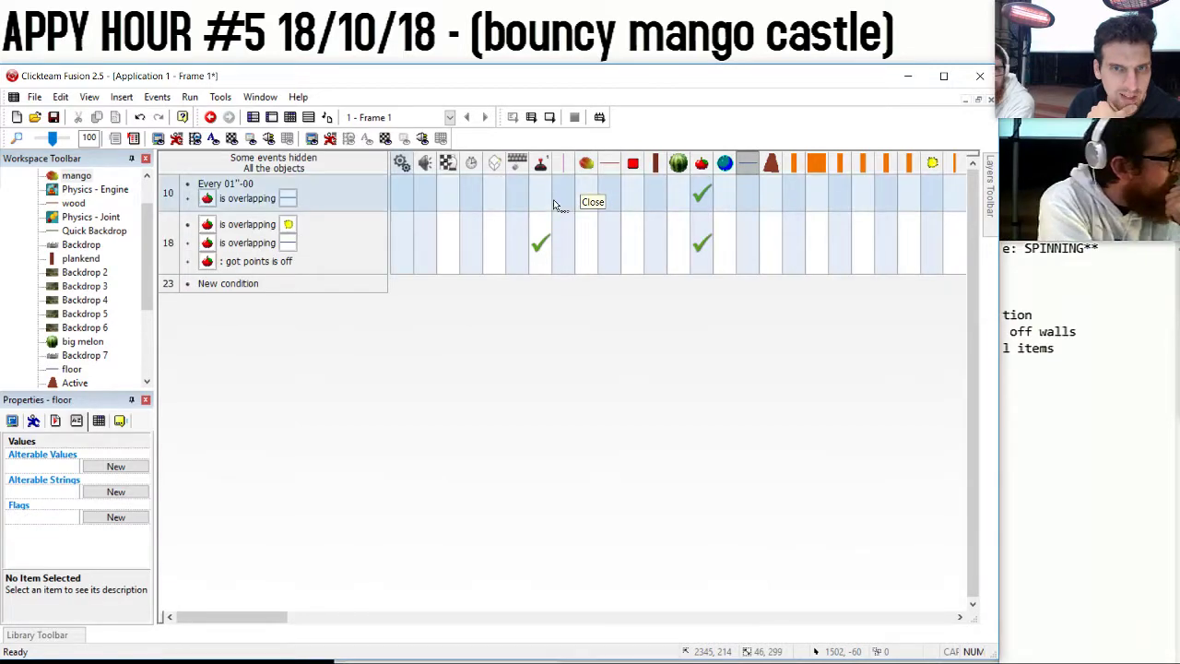
pyautogui.click(273, 164)
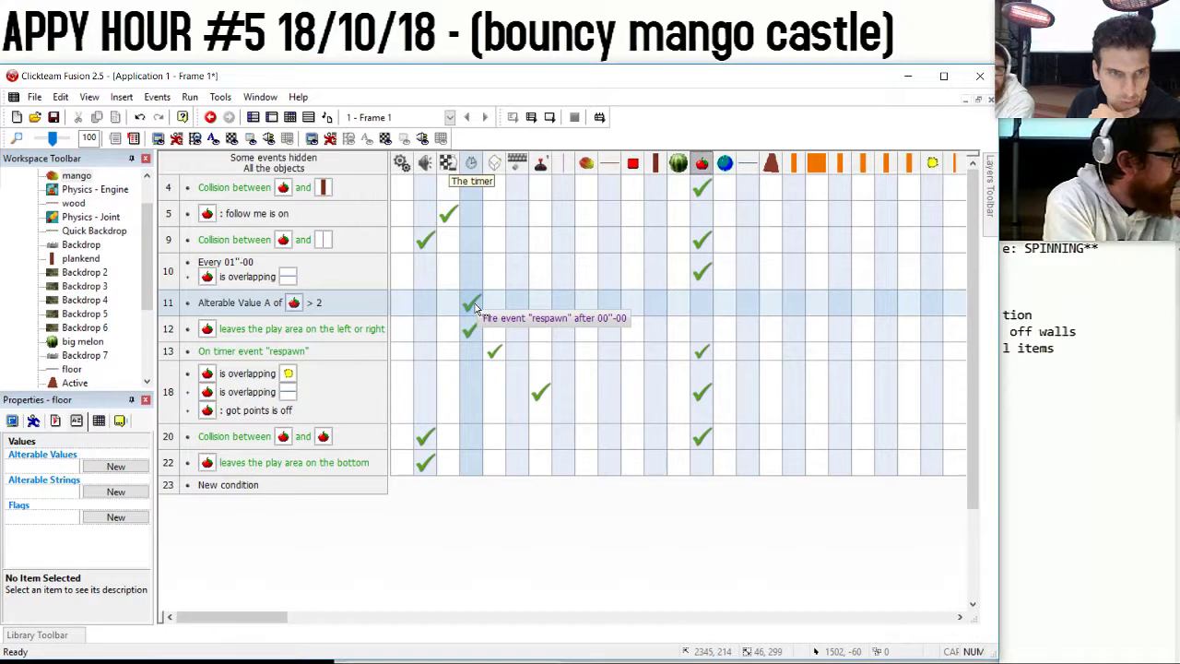
pyautogui.moveTo(702, 351); pyautogui.dragTo(702, 303)
pyautogui.click(702, 352)
pyautogui.press('Delete')
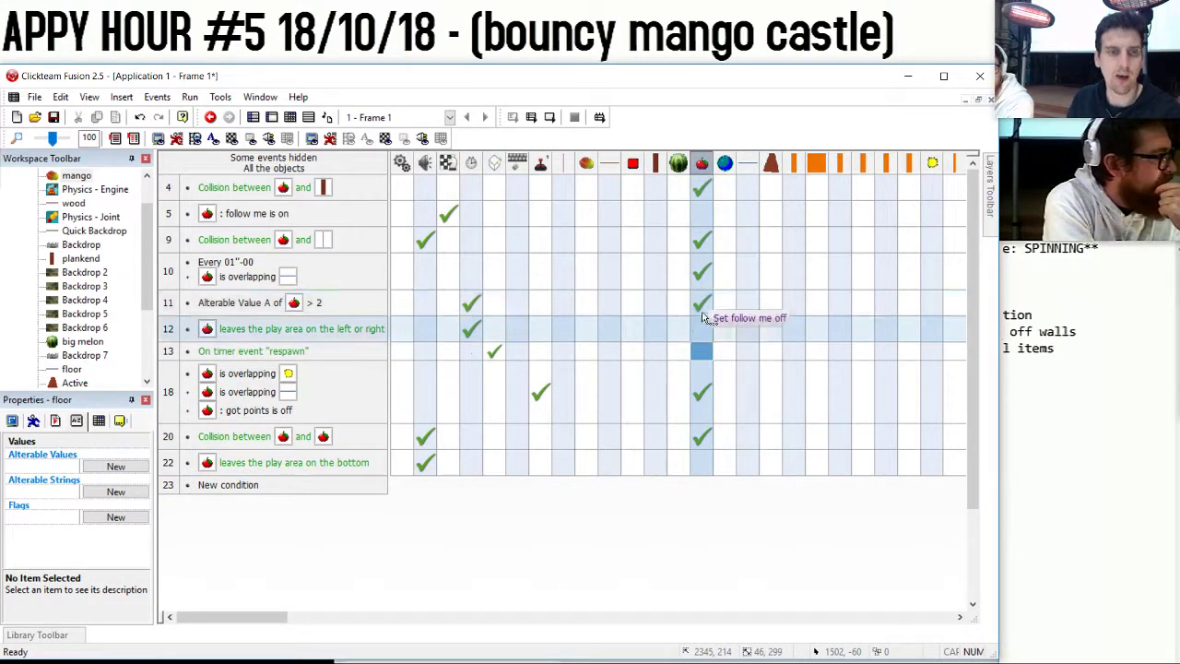
# Filter the events by sound and delete the event for Group.Good leaving the play area on the bottom, including its sound action.
pyautogui.click(425, 162)
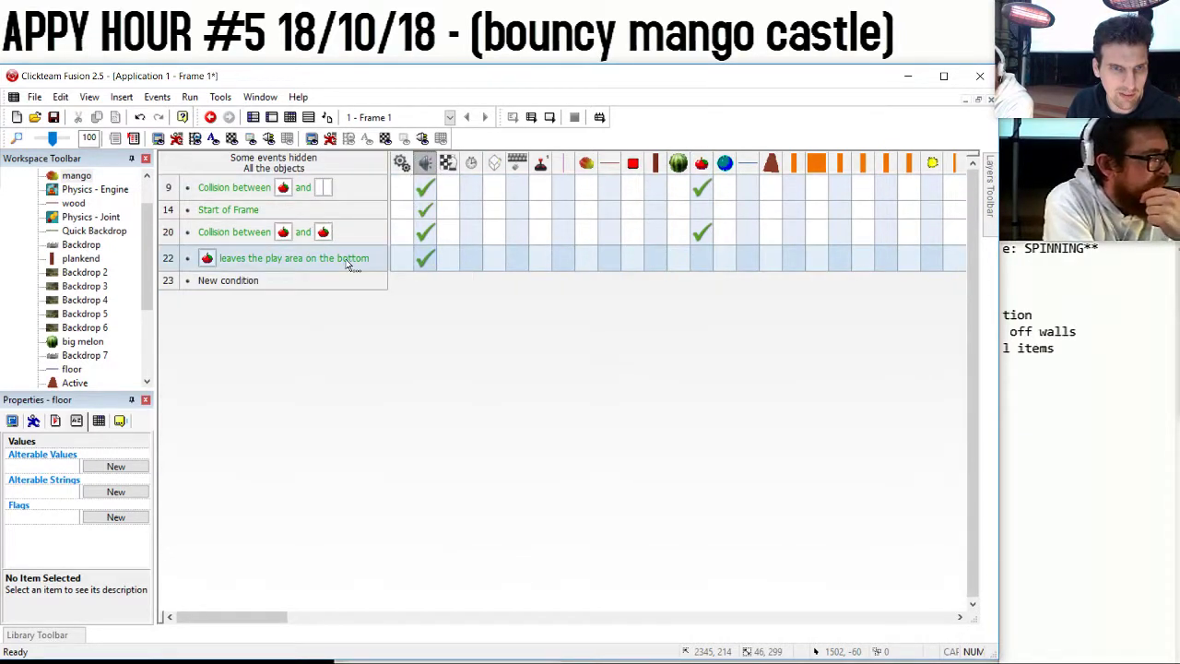
pyautogui.click(424, 259)
pyautogui.press('Delete')
pyautogui.rightClick(160, 259)
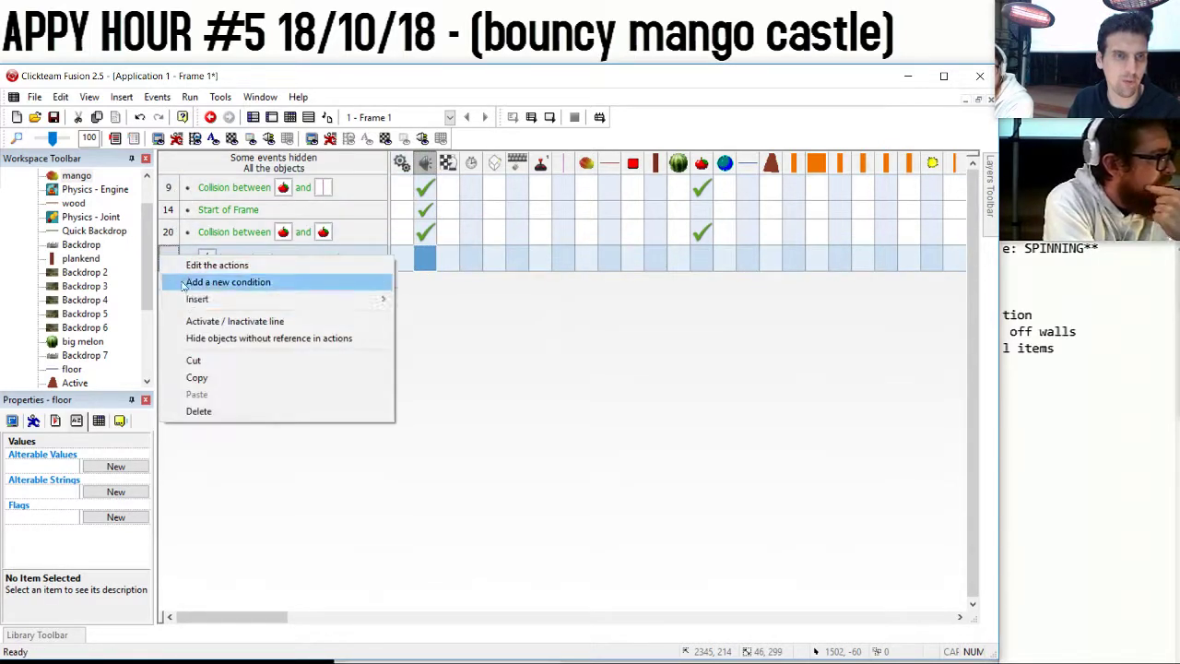
pyautogui.click(279, 408)
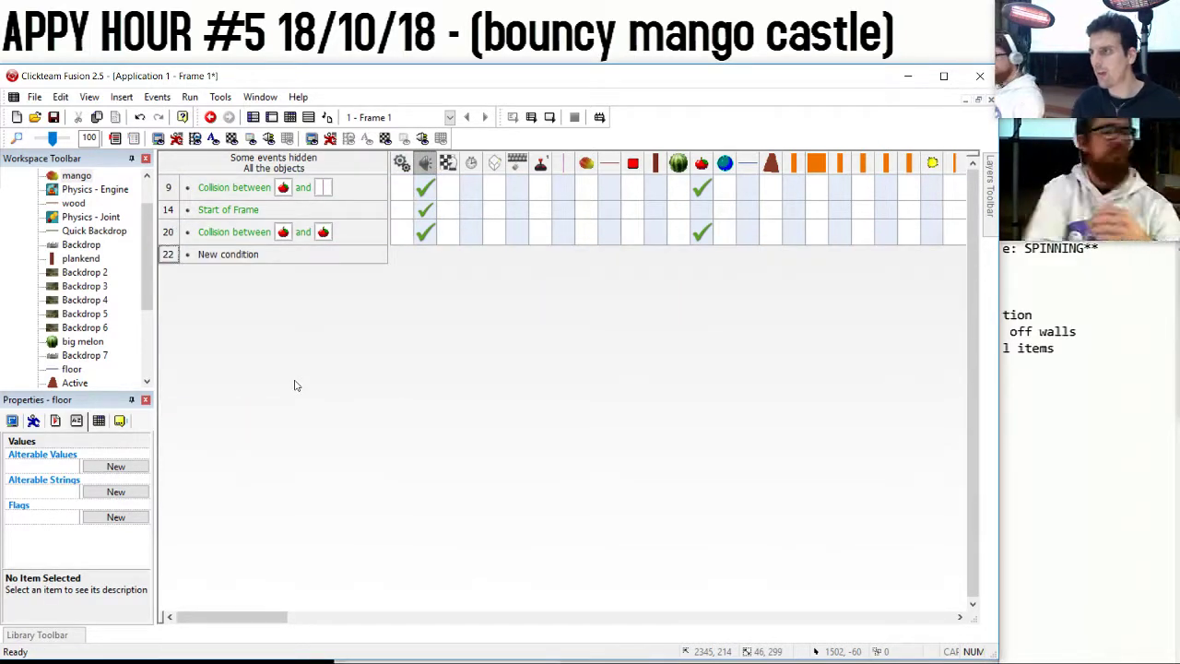